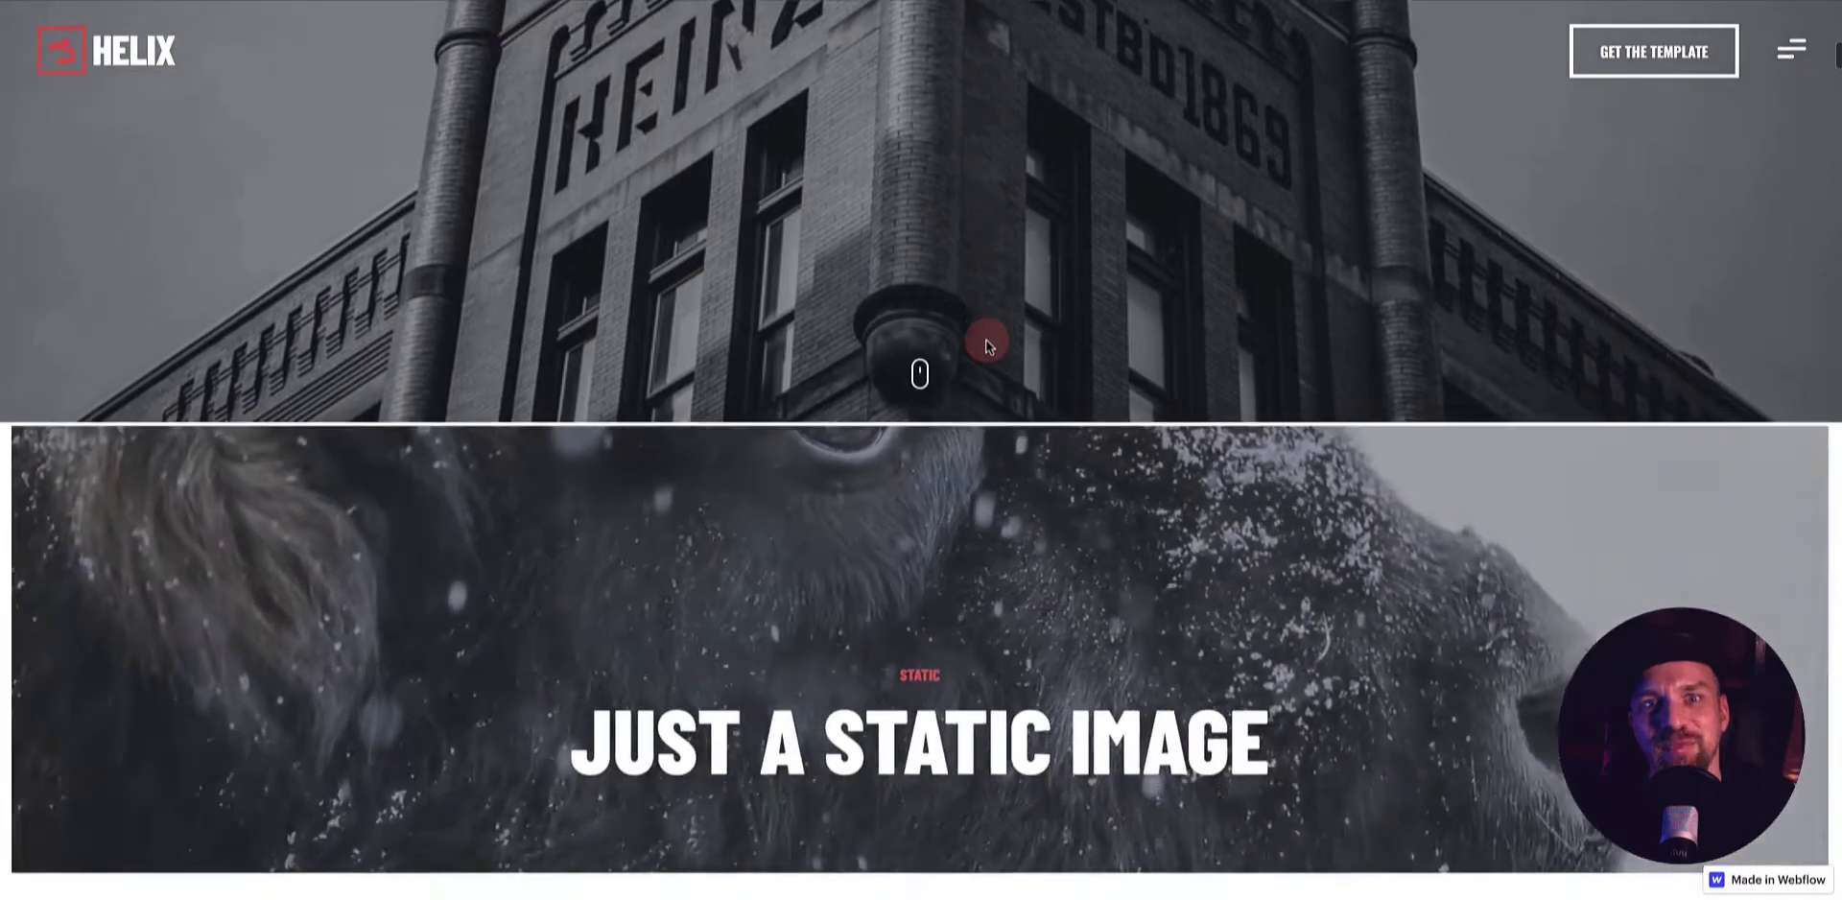
- Look through the Helix demo page's grid, fullwidth and full-size portfolio layouts
scroll(988, 345, "down", 2)
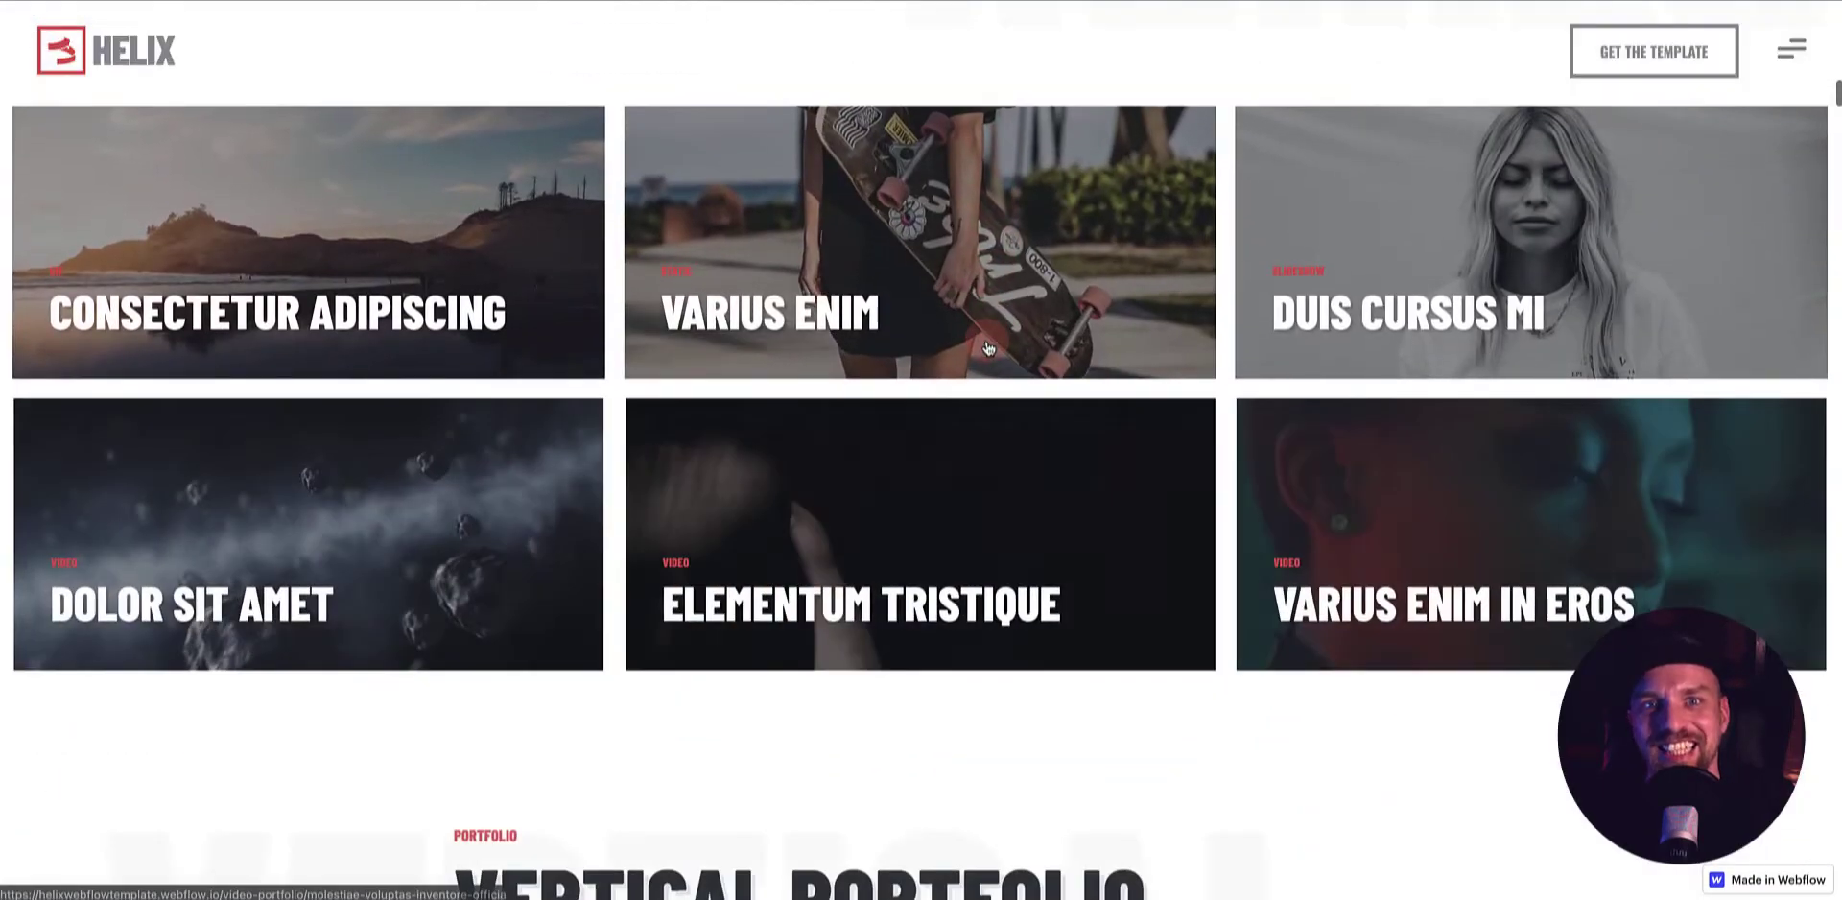
scroll(988, 347, "down", 15)
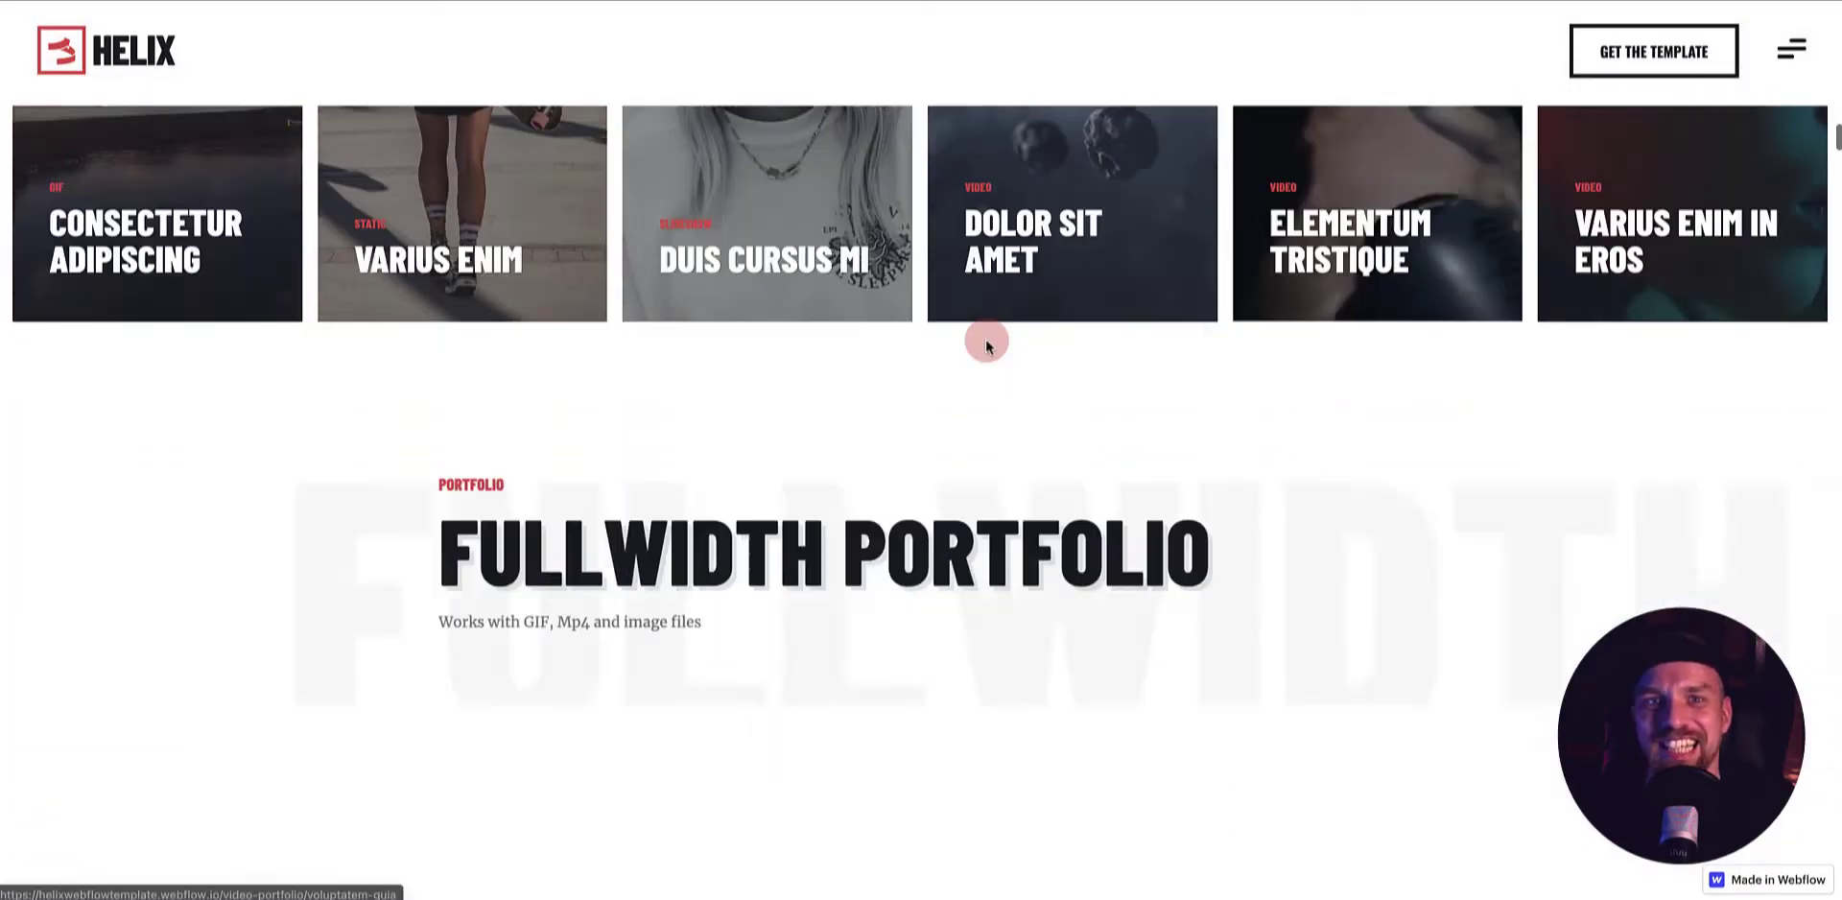
scroll(988, 347, "down", 12)
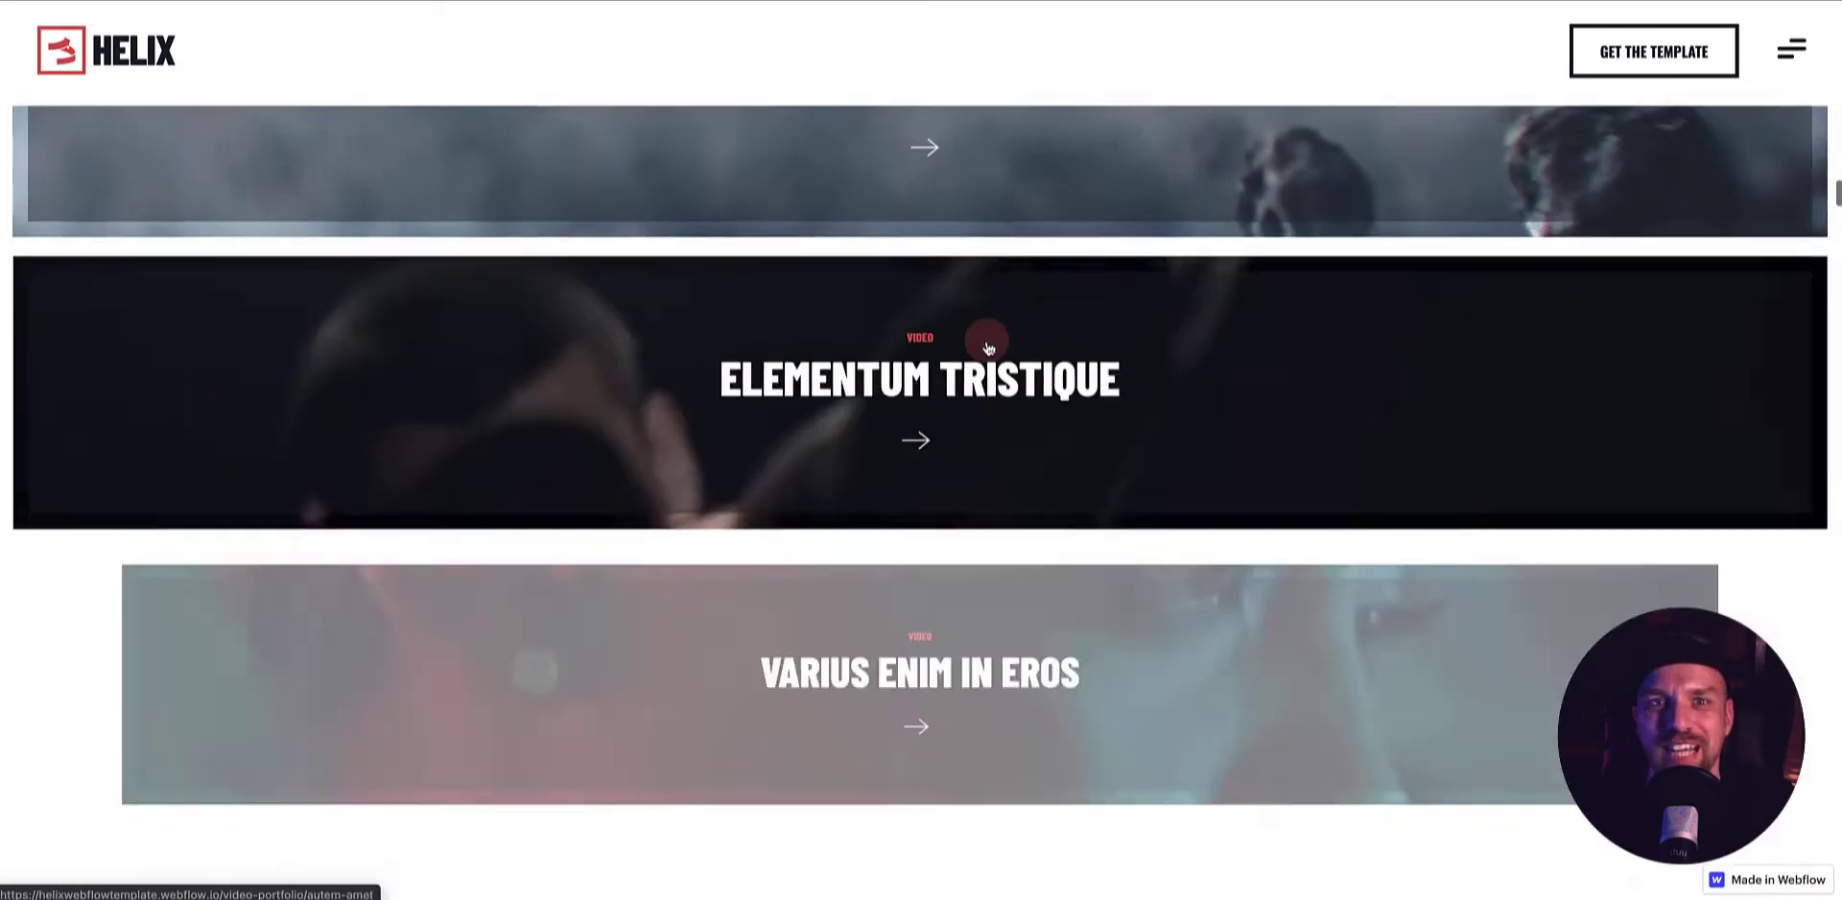
scroll(988, 347, "down", 10)
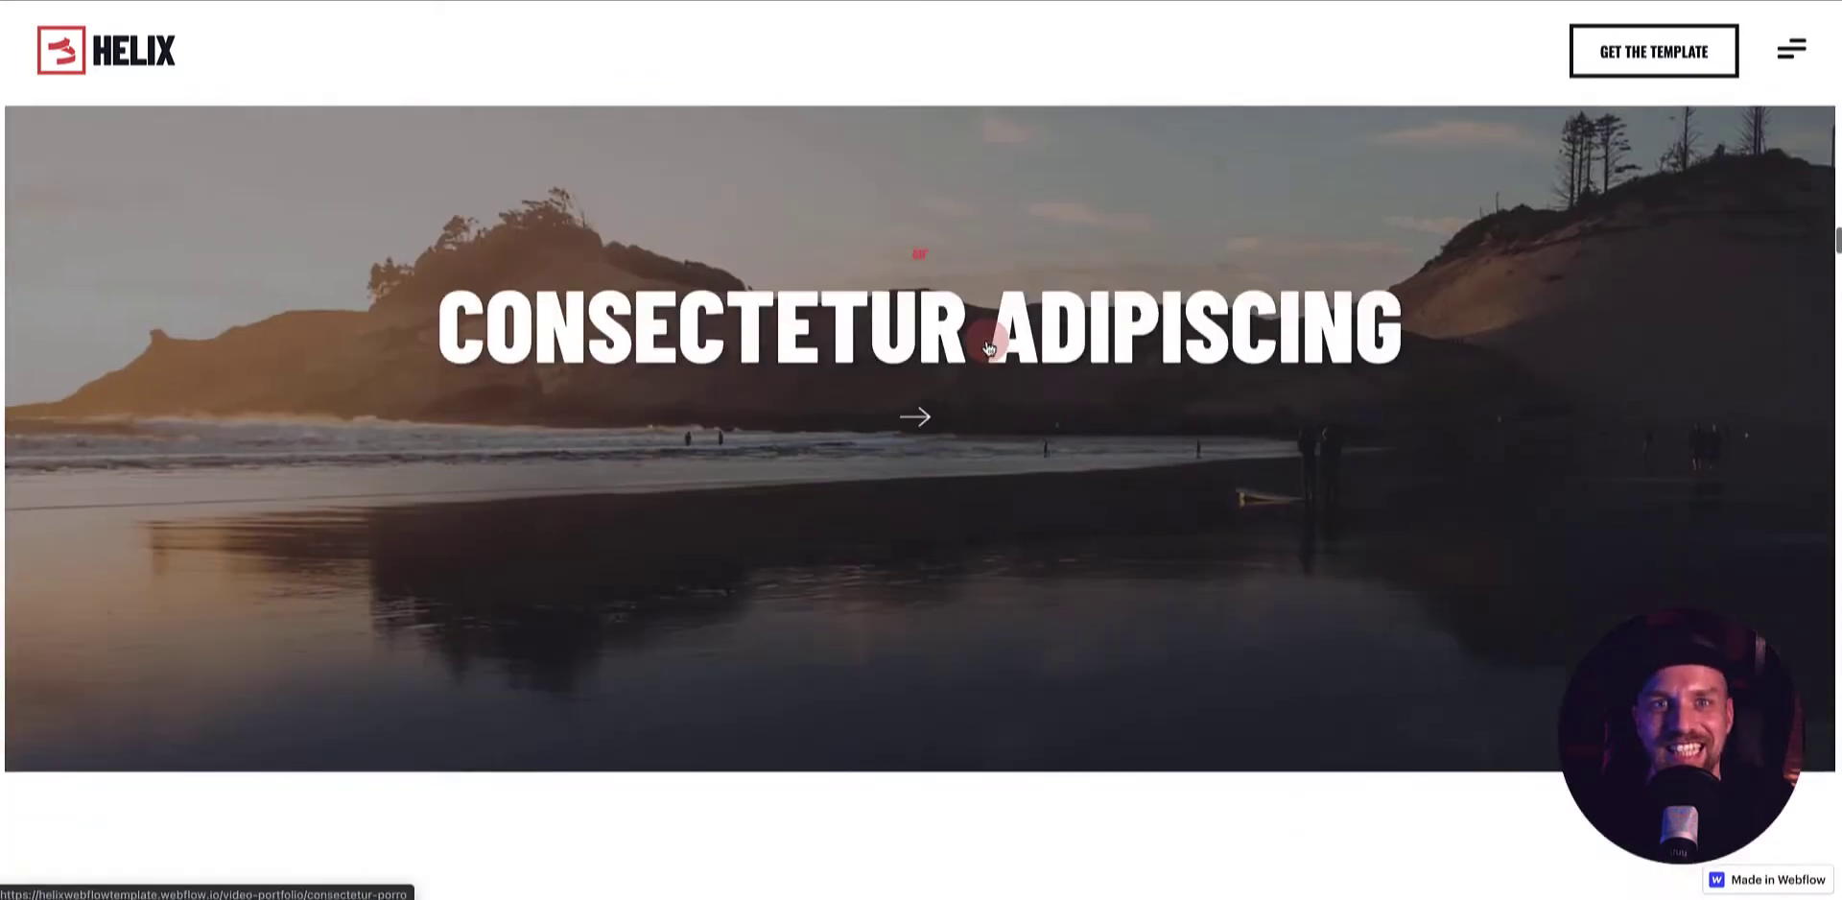
scroll(988, 347, "down", 14)
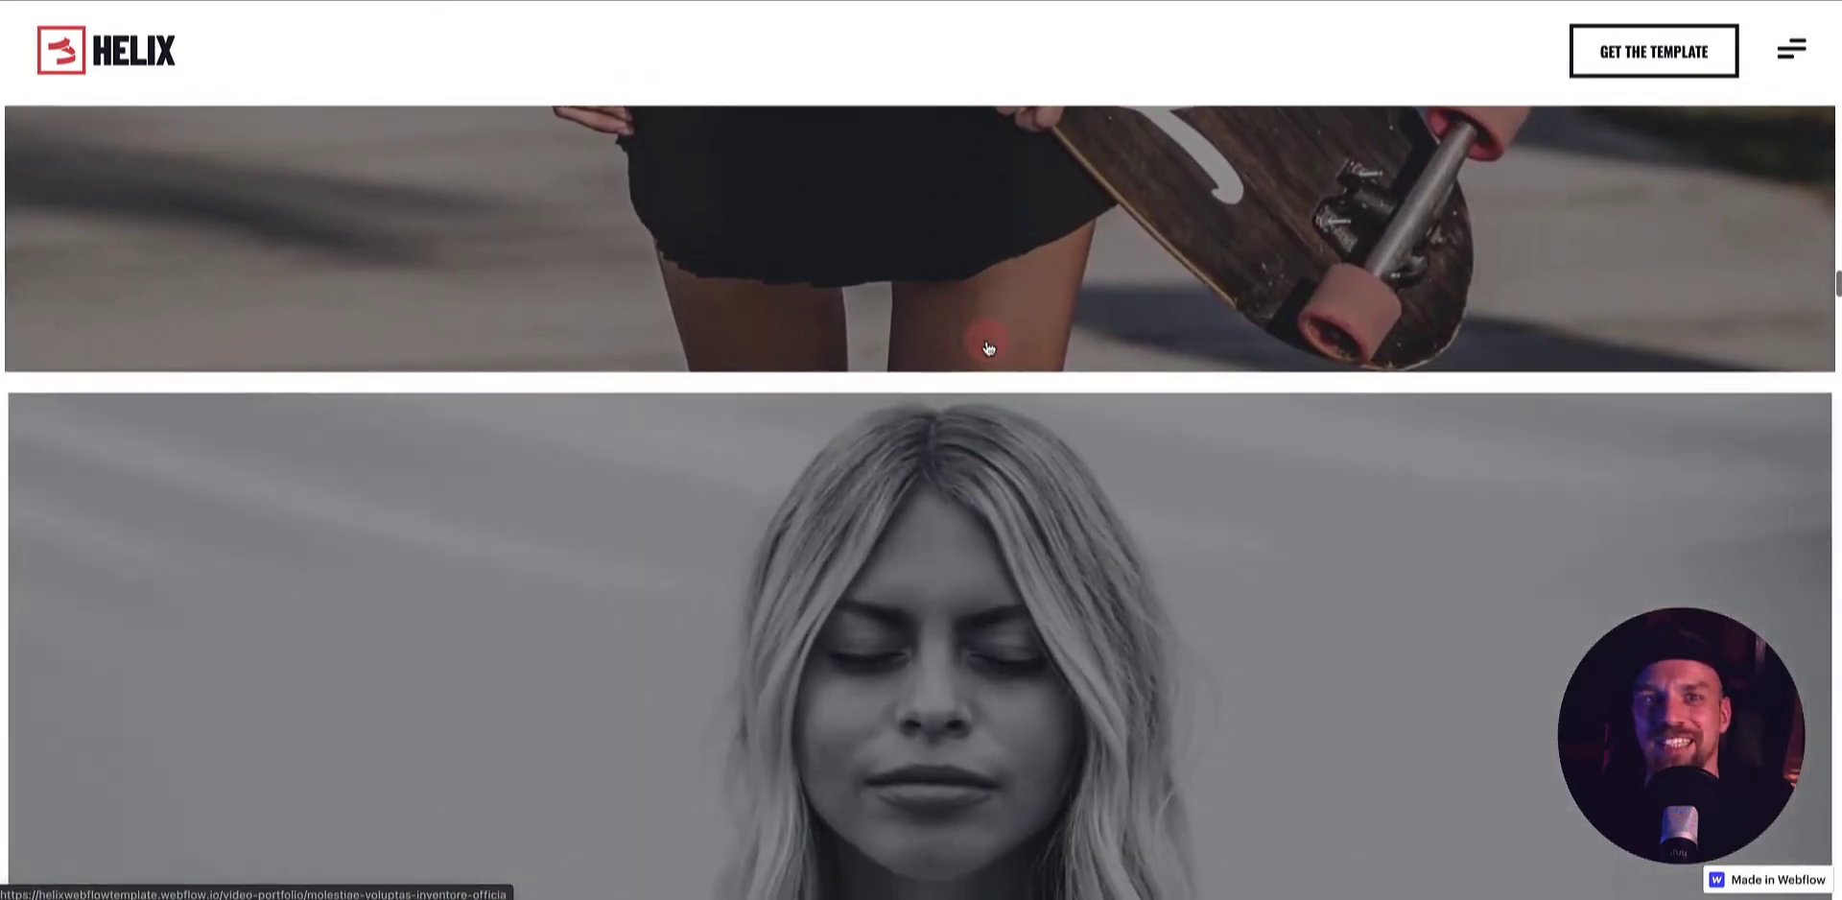
scroll(988, 347, "down", 6)
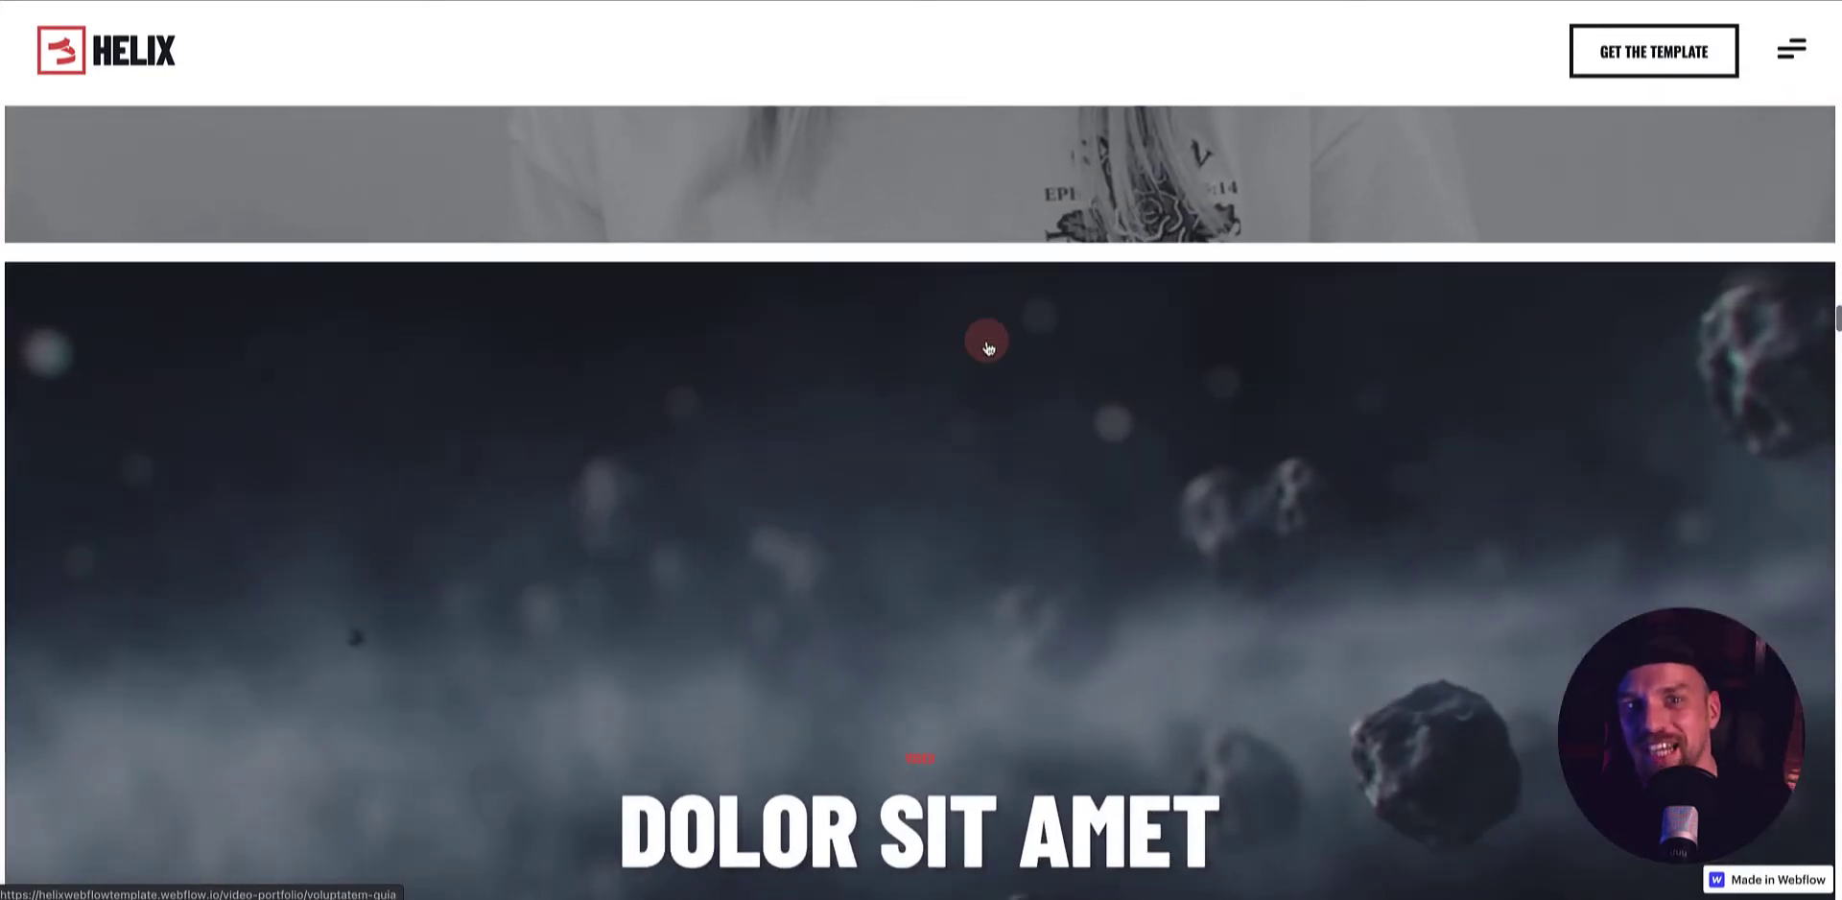
scroll(988, 347, "down", 10)
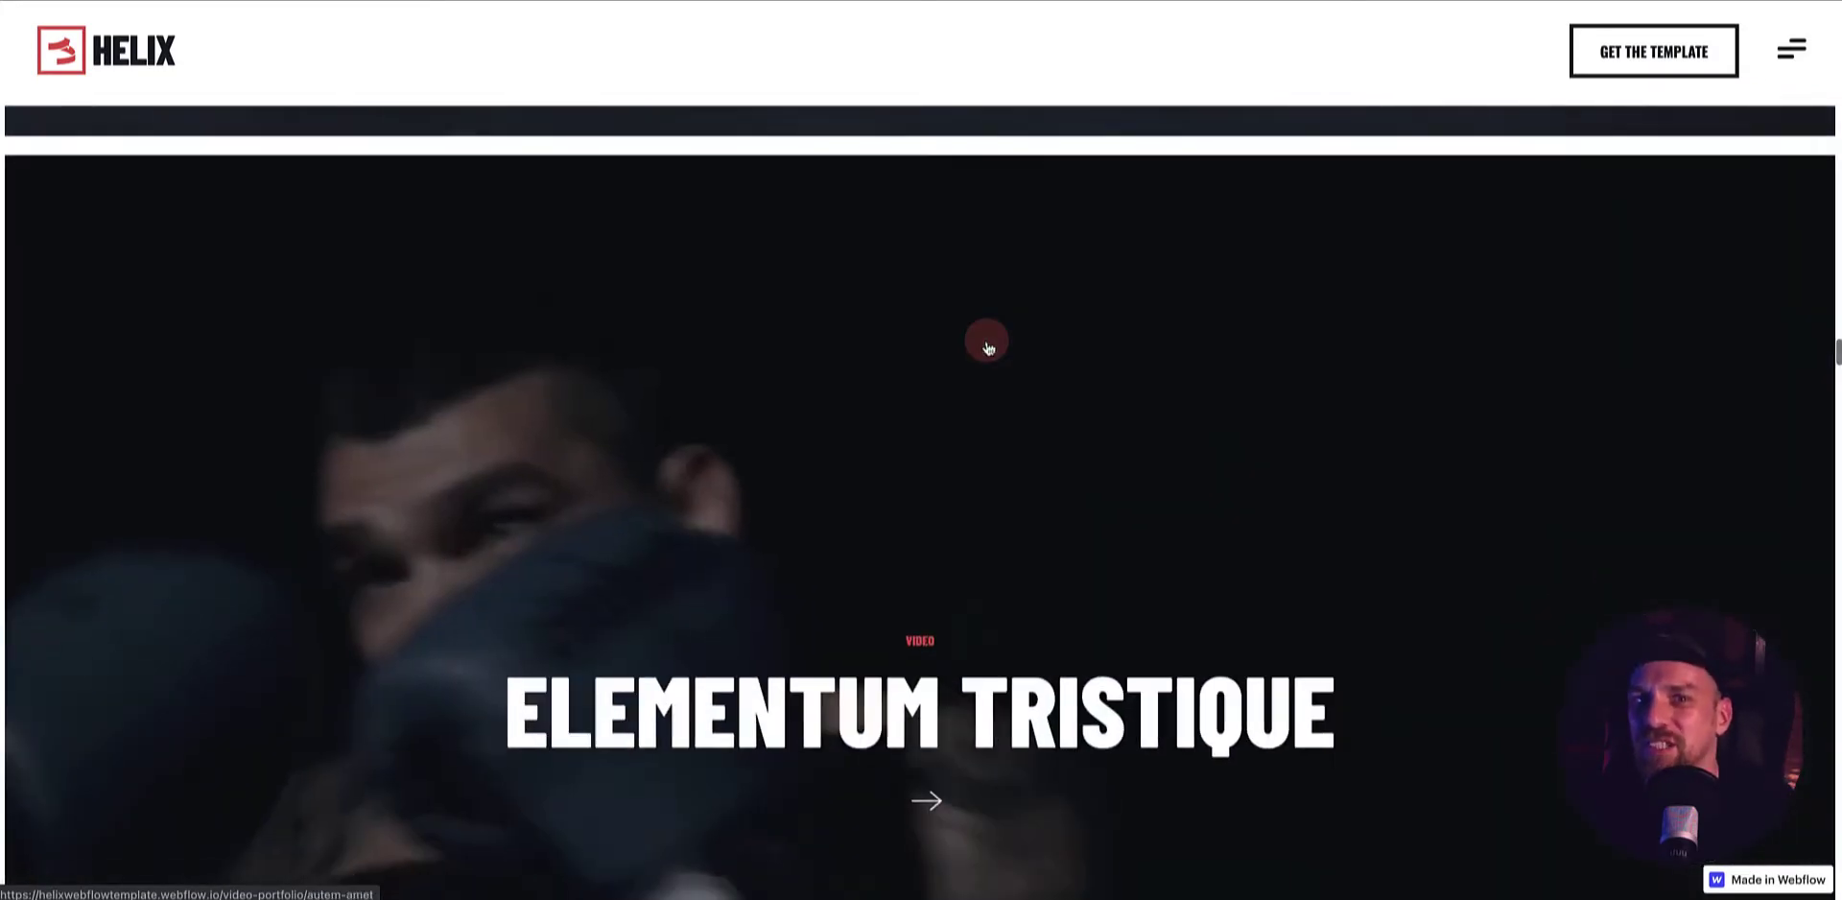
scroll(988, 348, "down", 7)
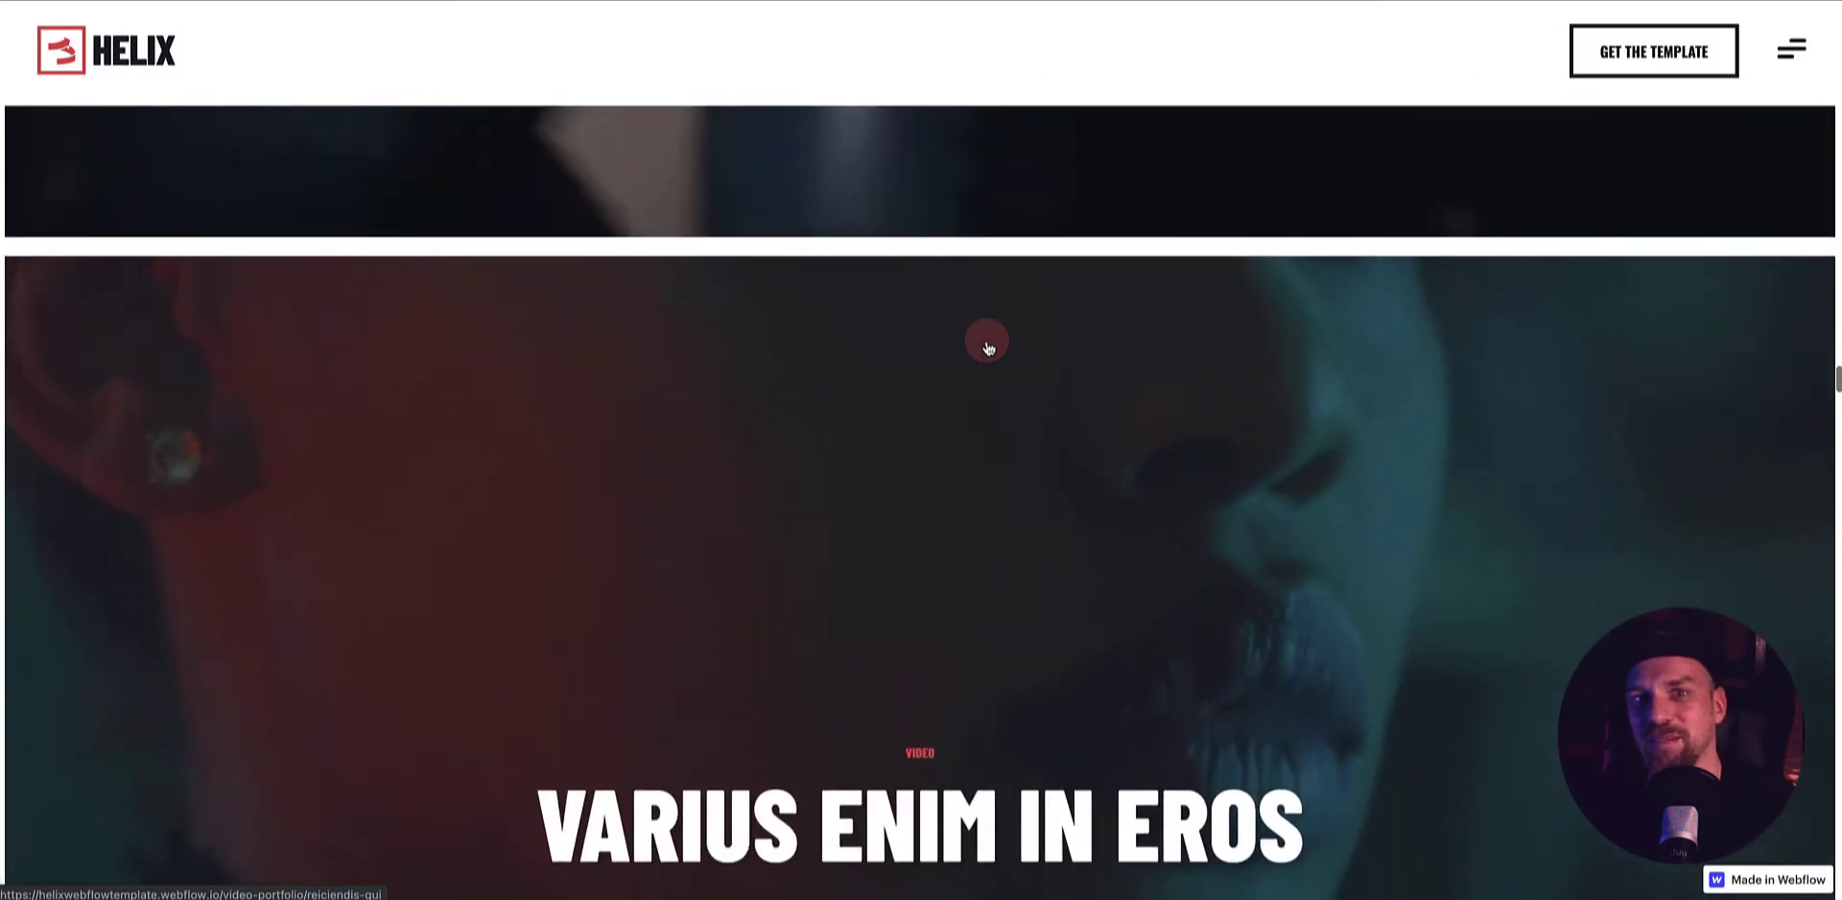
scroll(988, 347, "down", 1)
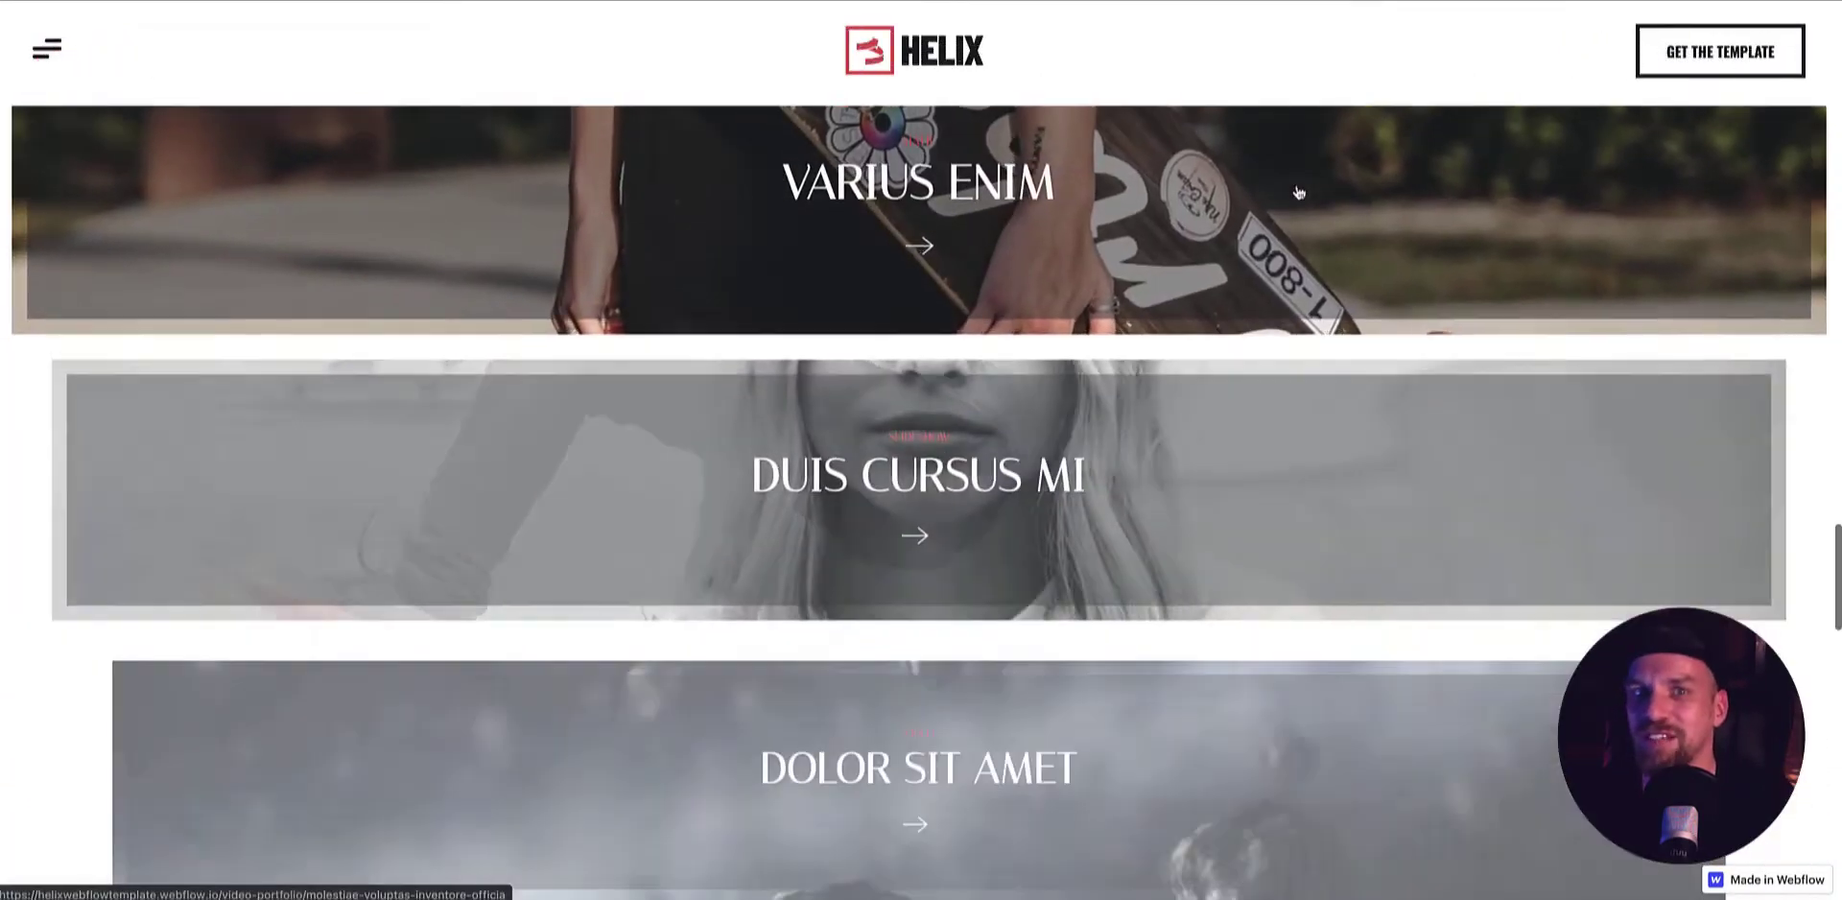
- Examine the other template demo pages, including the big list portfolio, half-size hero and text-with-image content blocks
scroll(1297, 193, "down", 5)
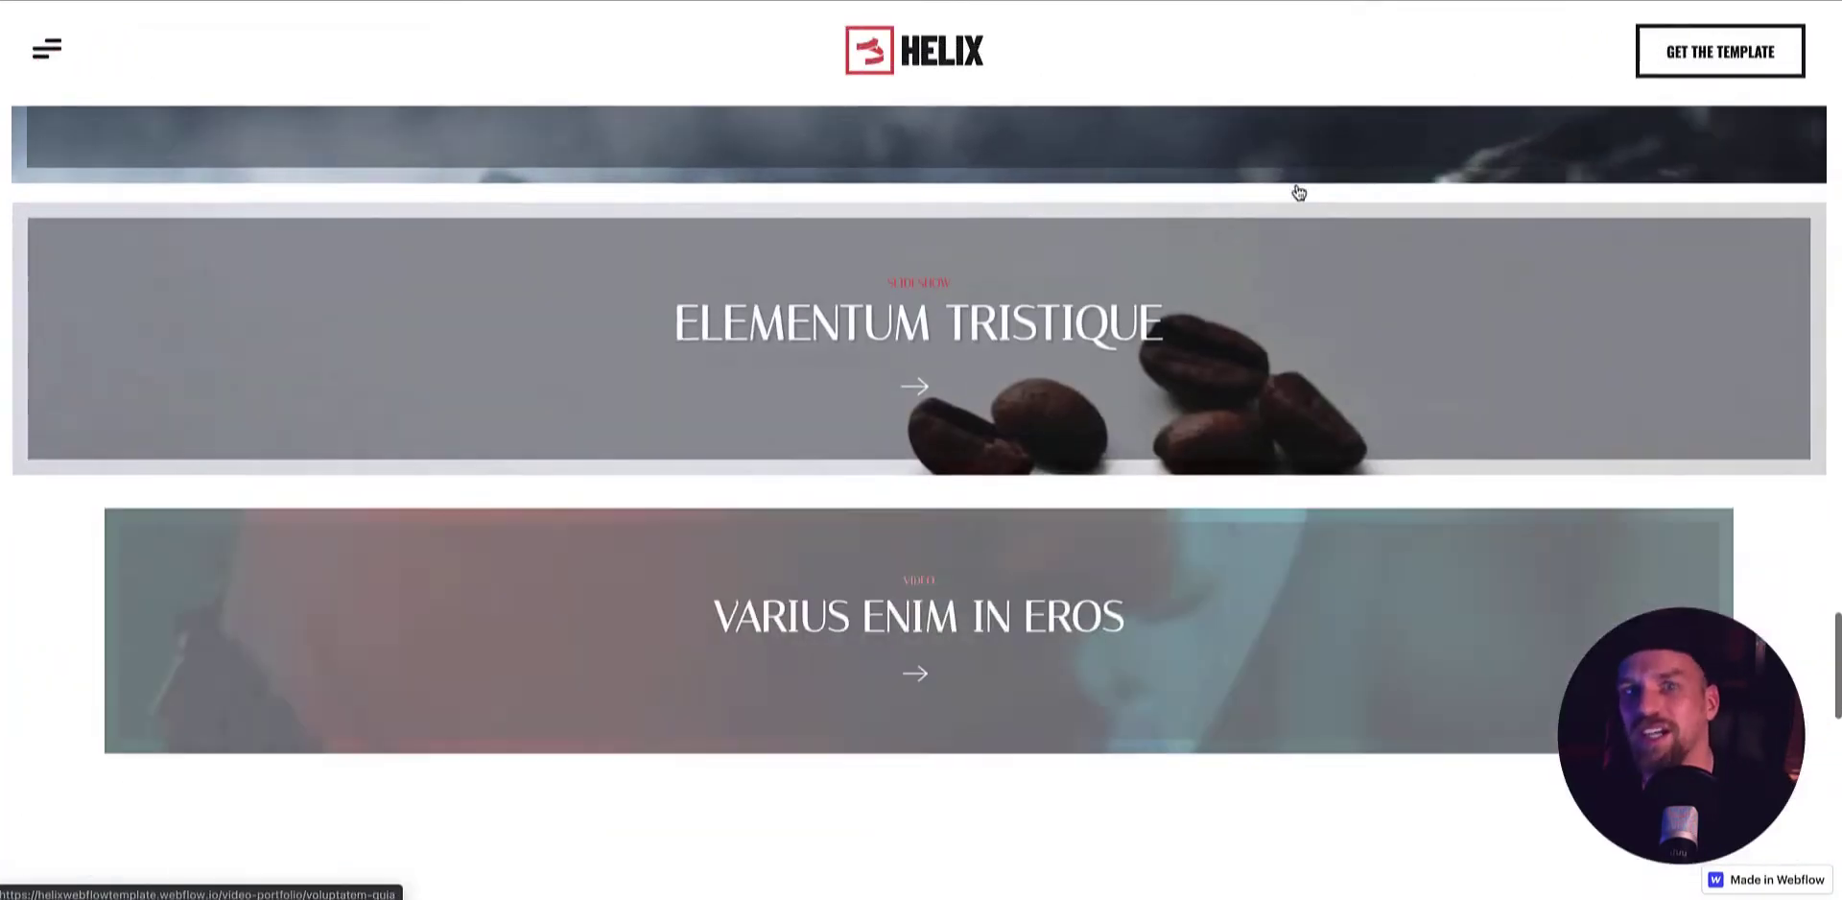
scroll(1298, 193, "down", 12)
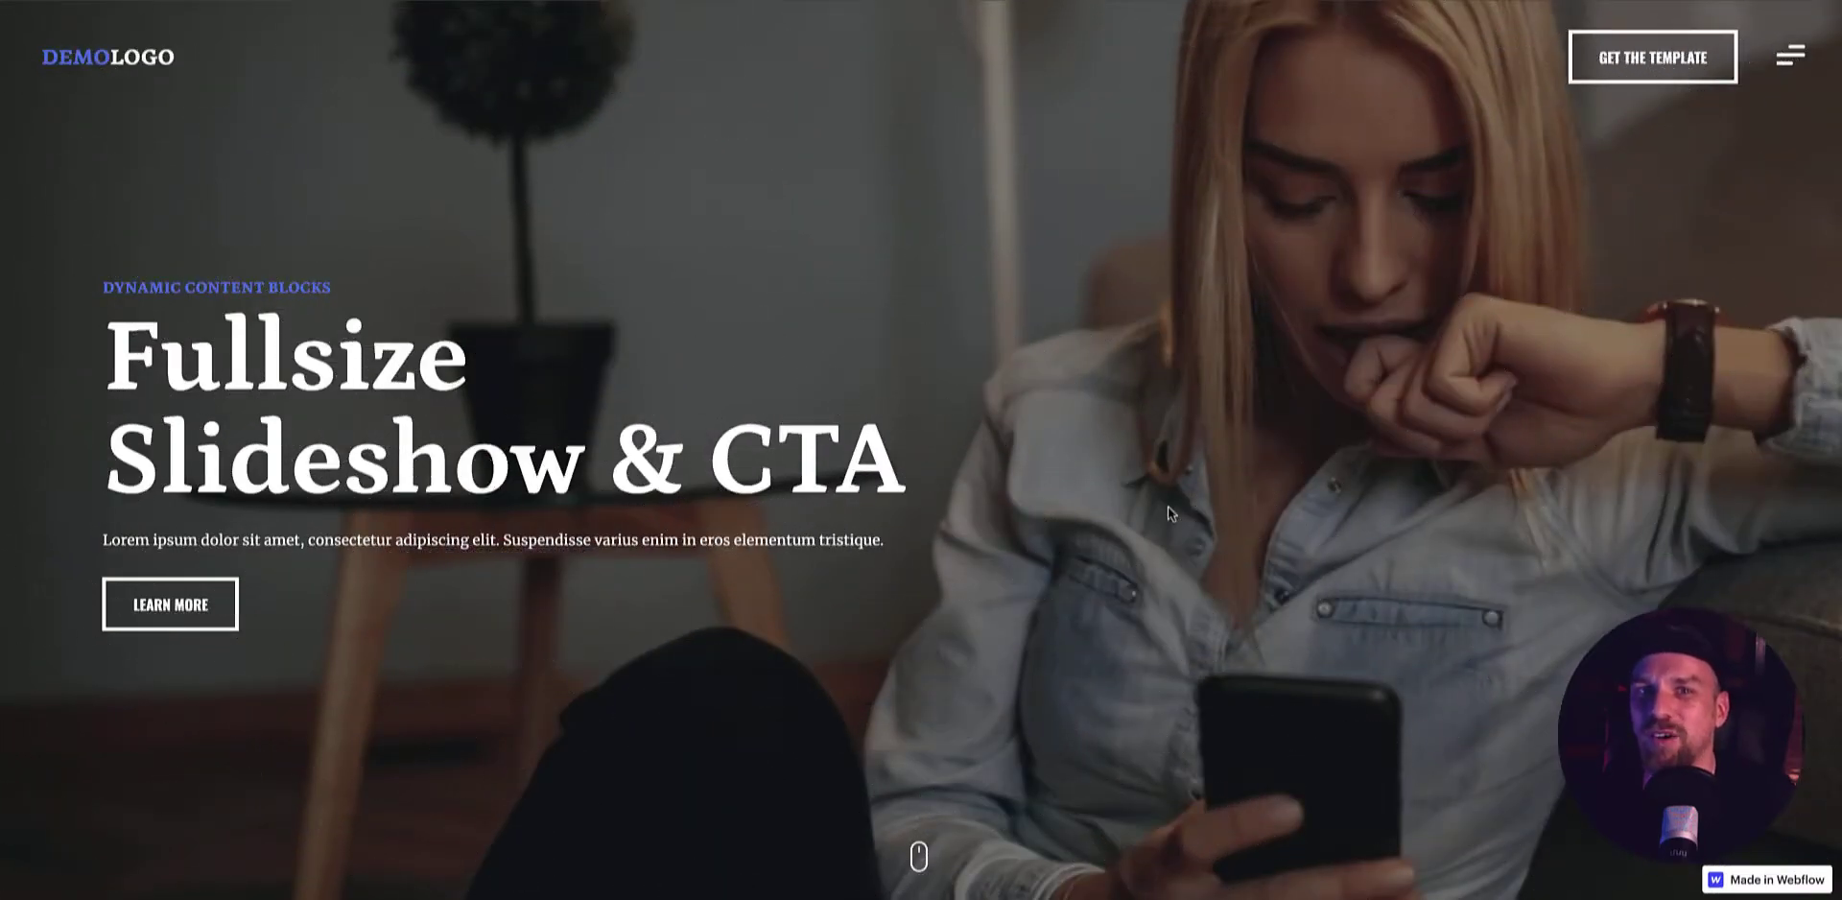
scroll(1168, 513, "down", 8)
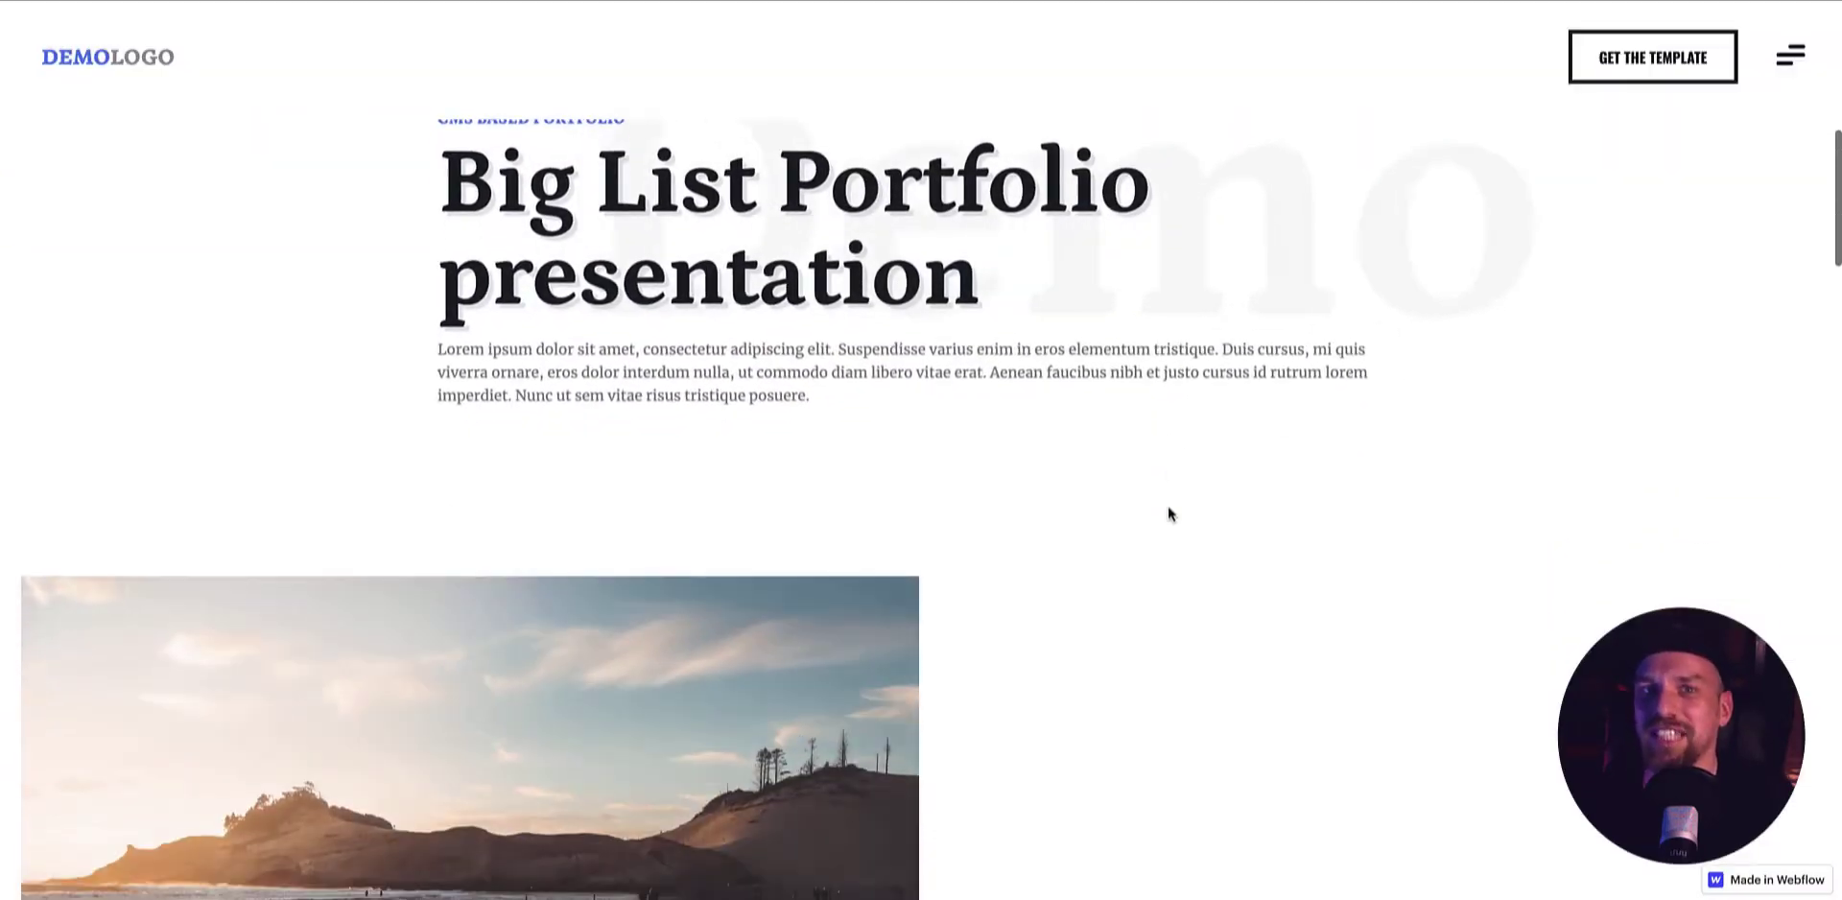
scroll(1168, 514, "down", 20)
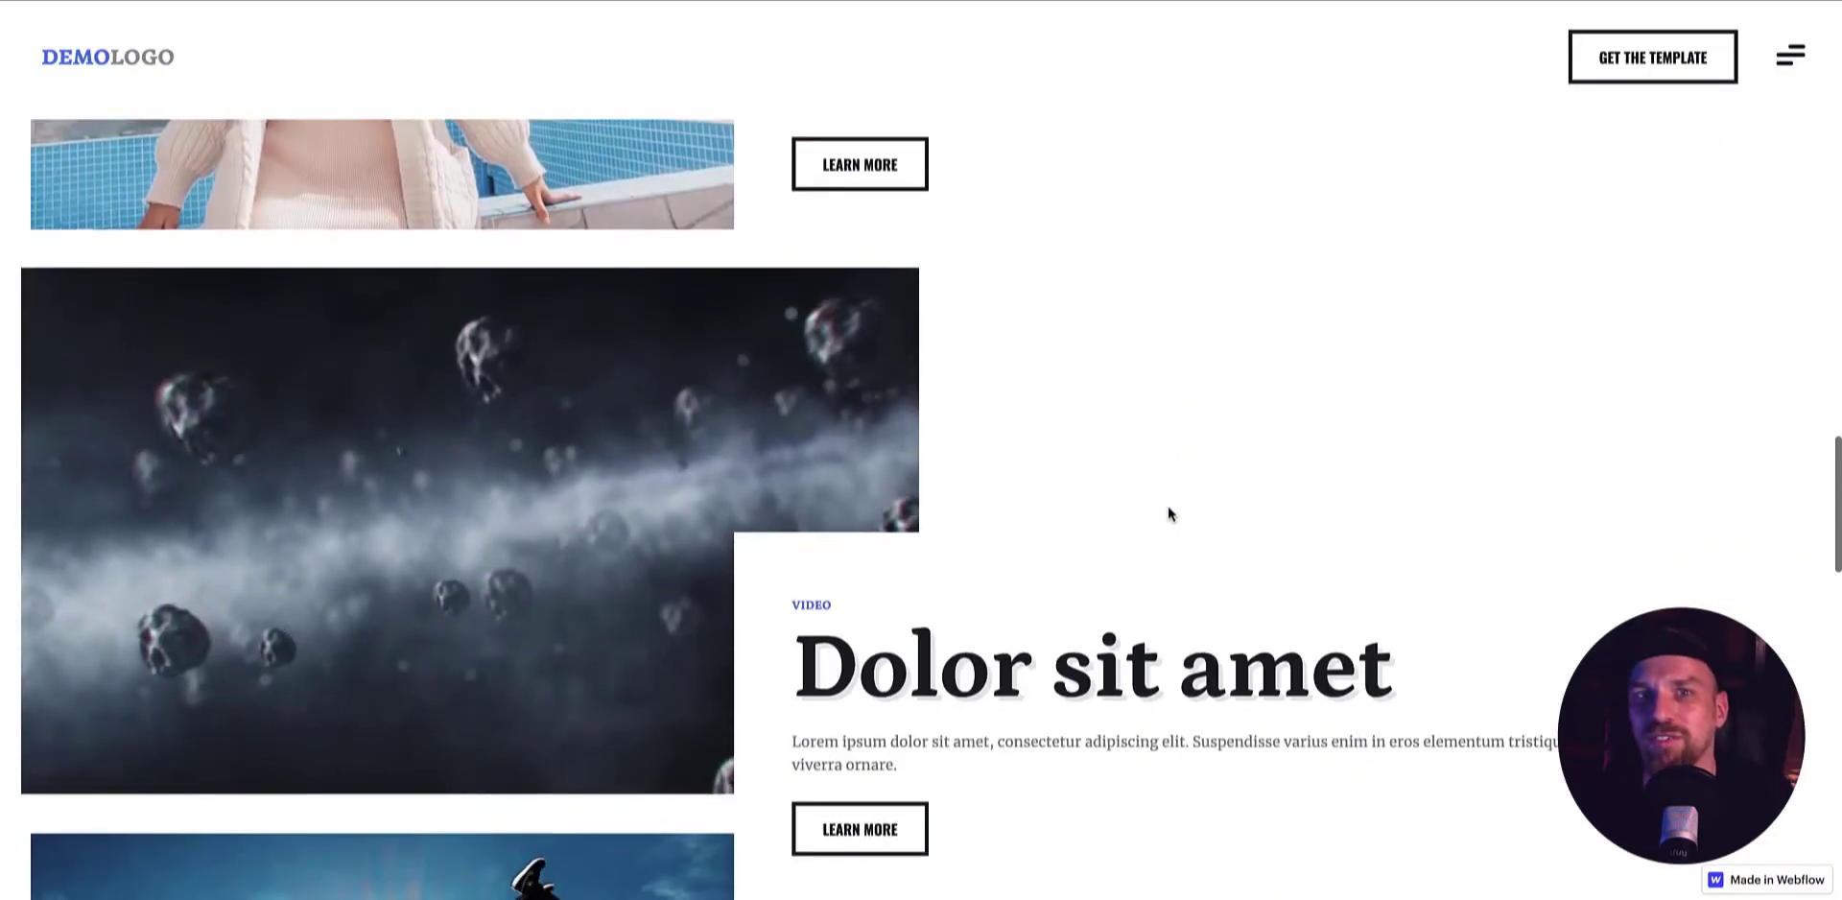
scroll(1166, 505, "down", 10)
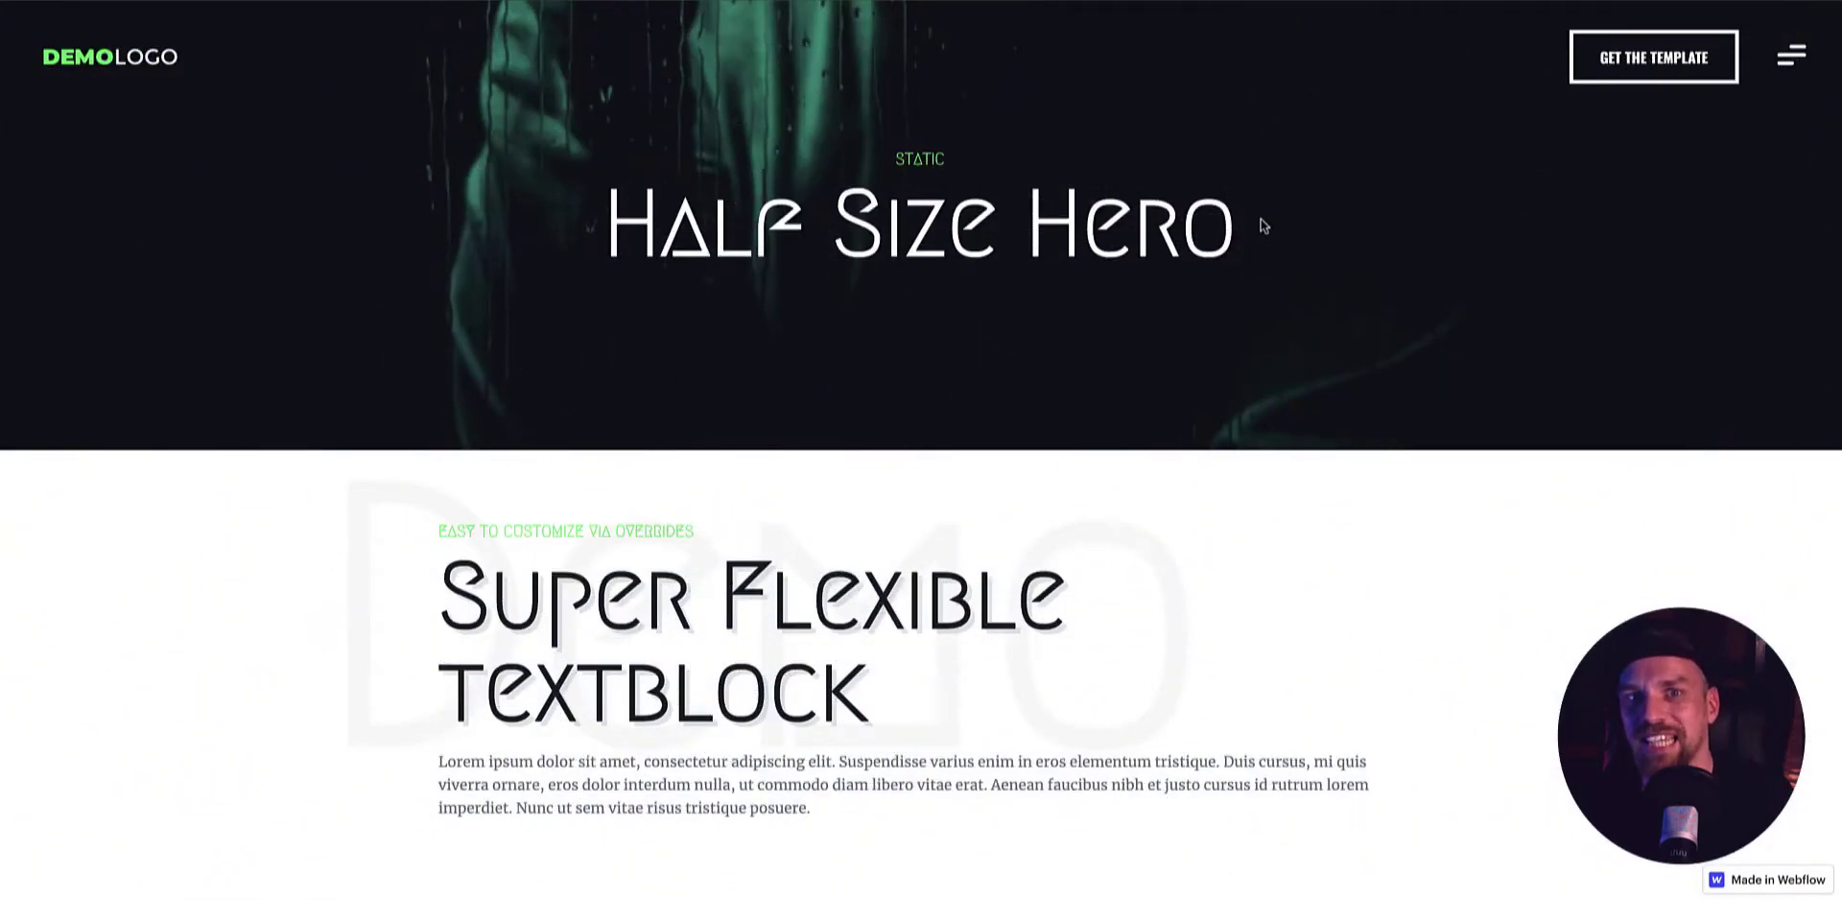
scroll(1263, 225, "down", 10)
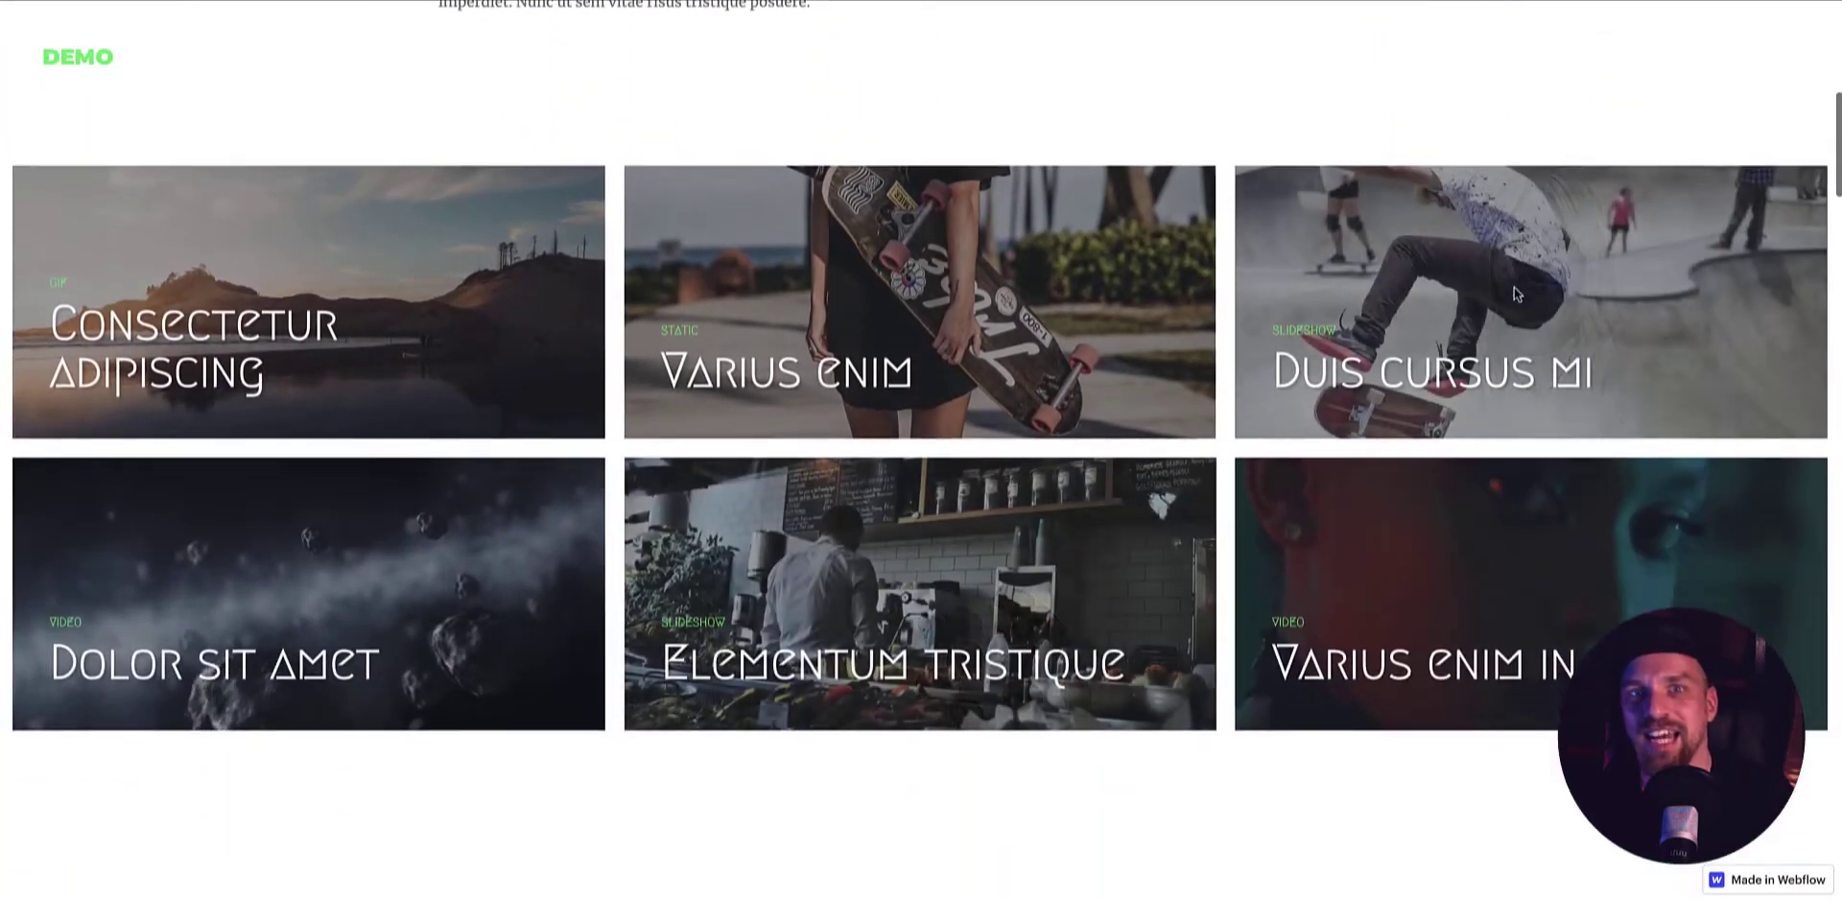
scroll(1515, 295, "down", 12)
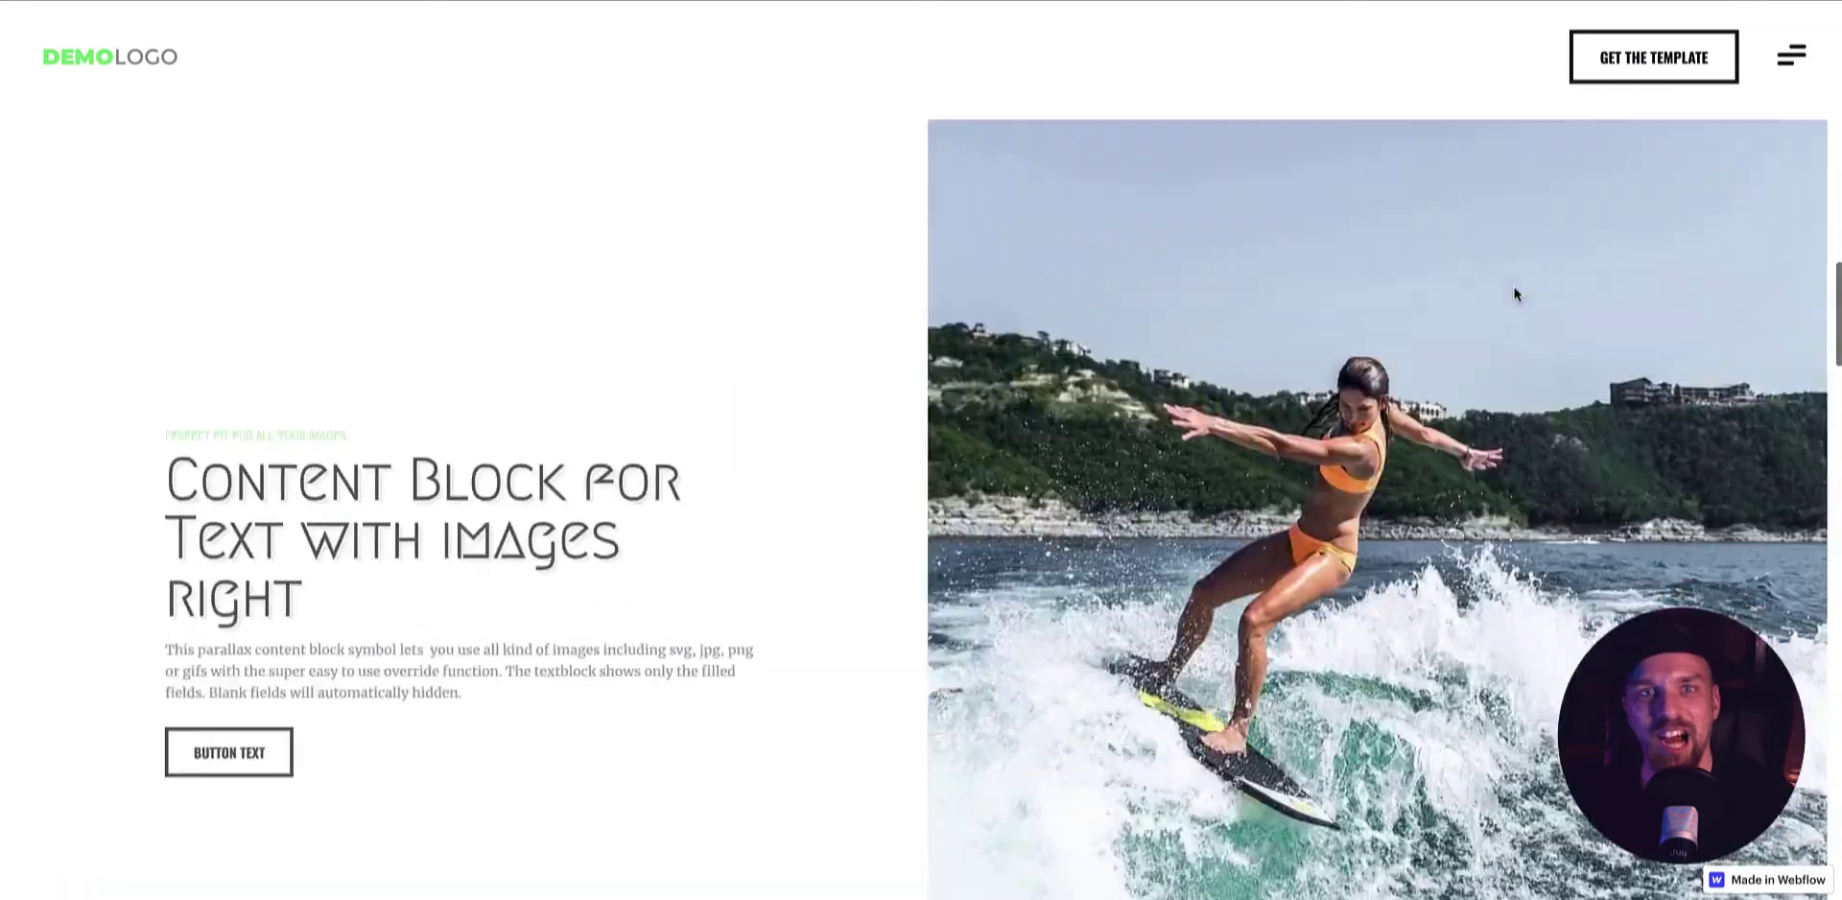
scroll(1514, 292, "down", 10)
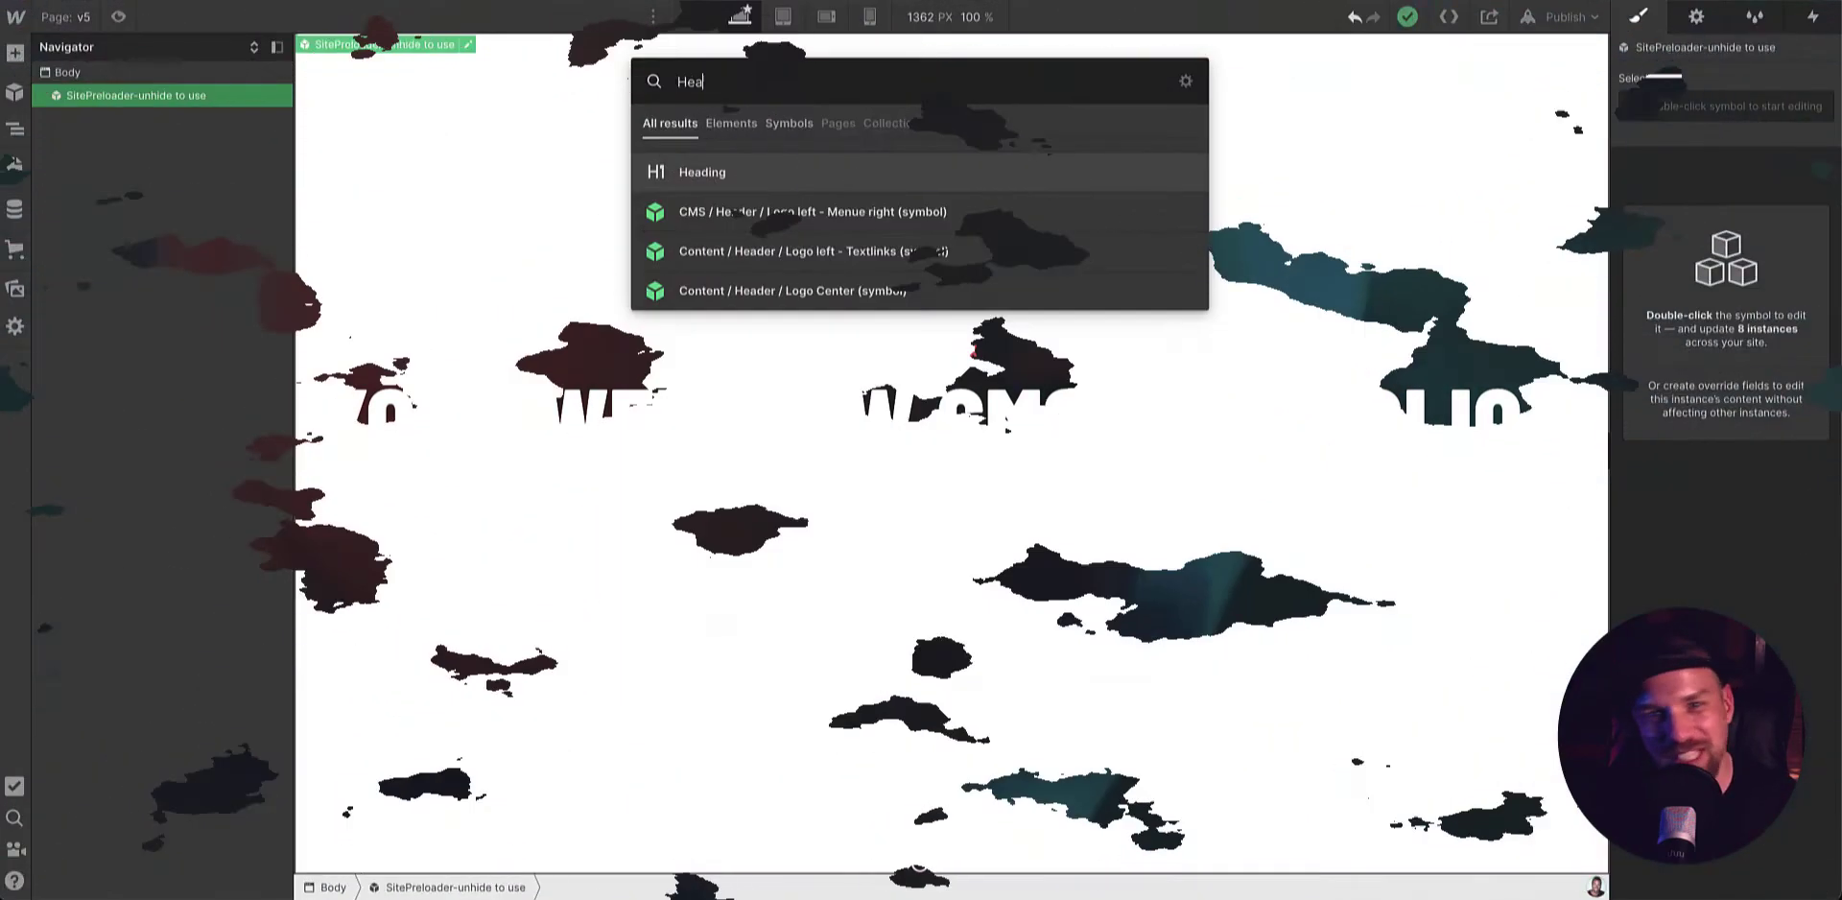
- Add the Content / Header / Logo Center and Content / Hero / FullSize / Slider symbols to page v5
type("er")
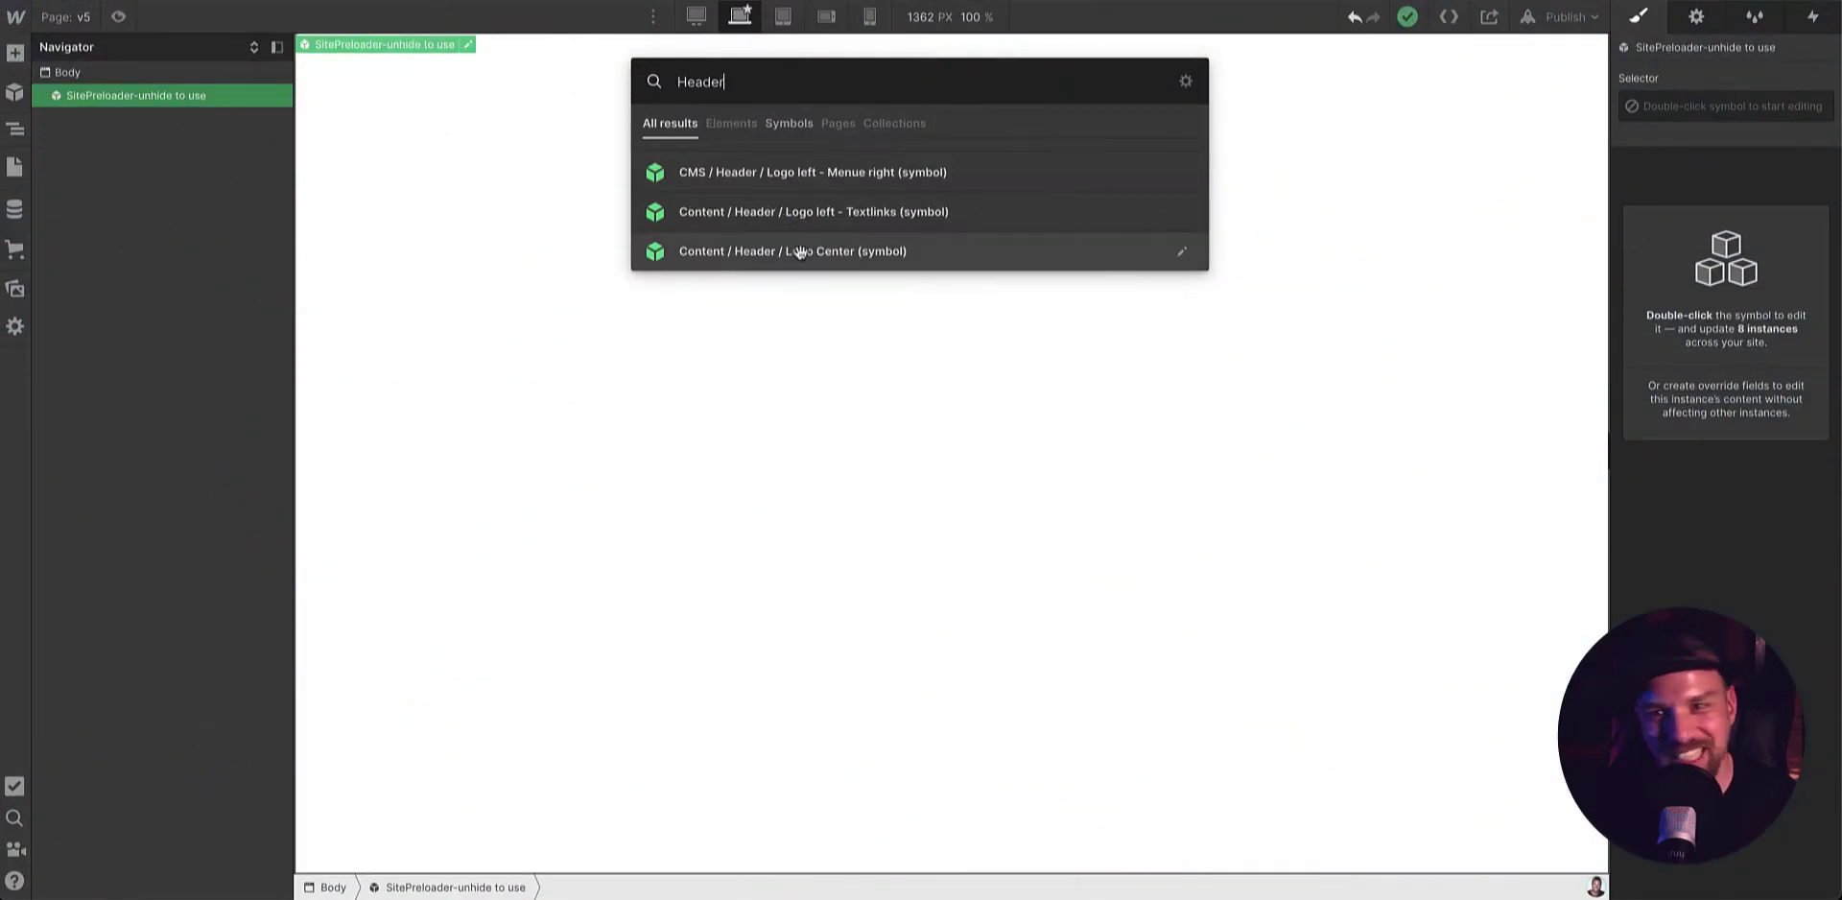
left_click(798, 250)
key("ctrl+e")
type("hero")
left_click(792, 263)
- Add the Content / Textblock / Image left and Content / Textblock / Image right symbols below the hero slider
key("ctrl+e")
type("tex")
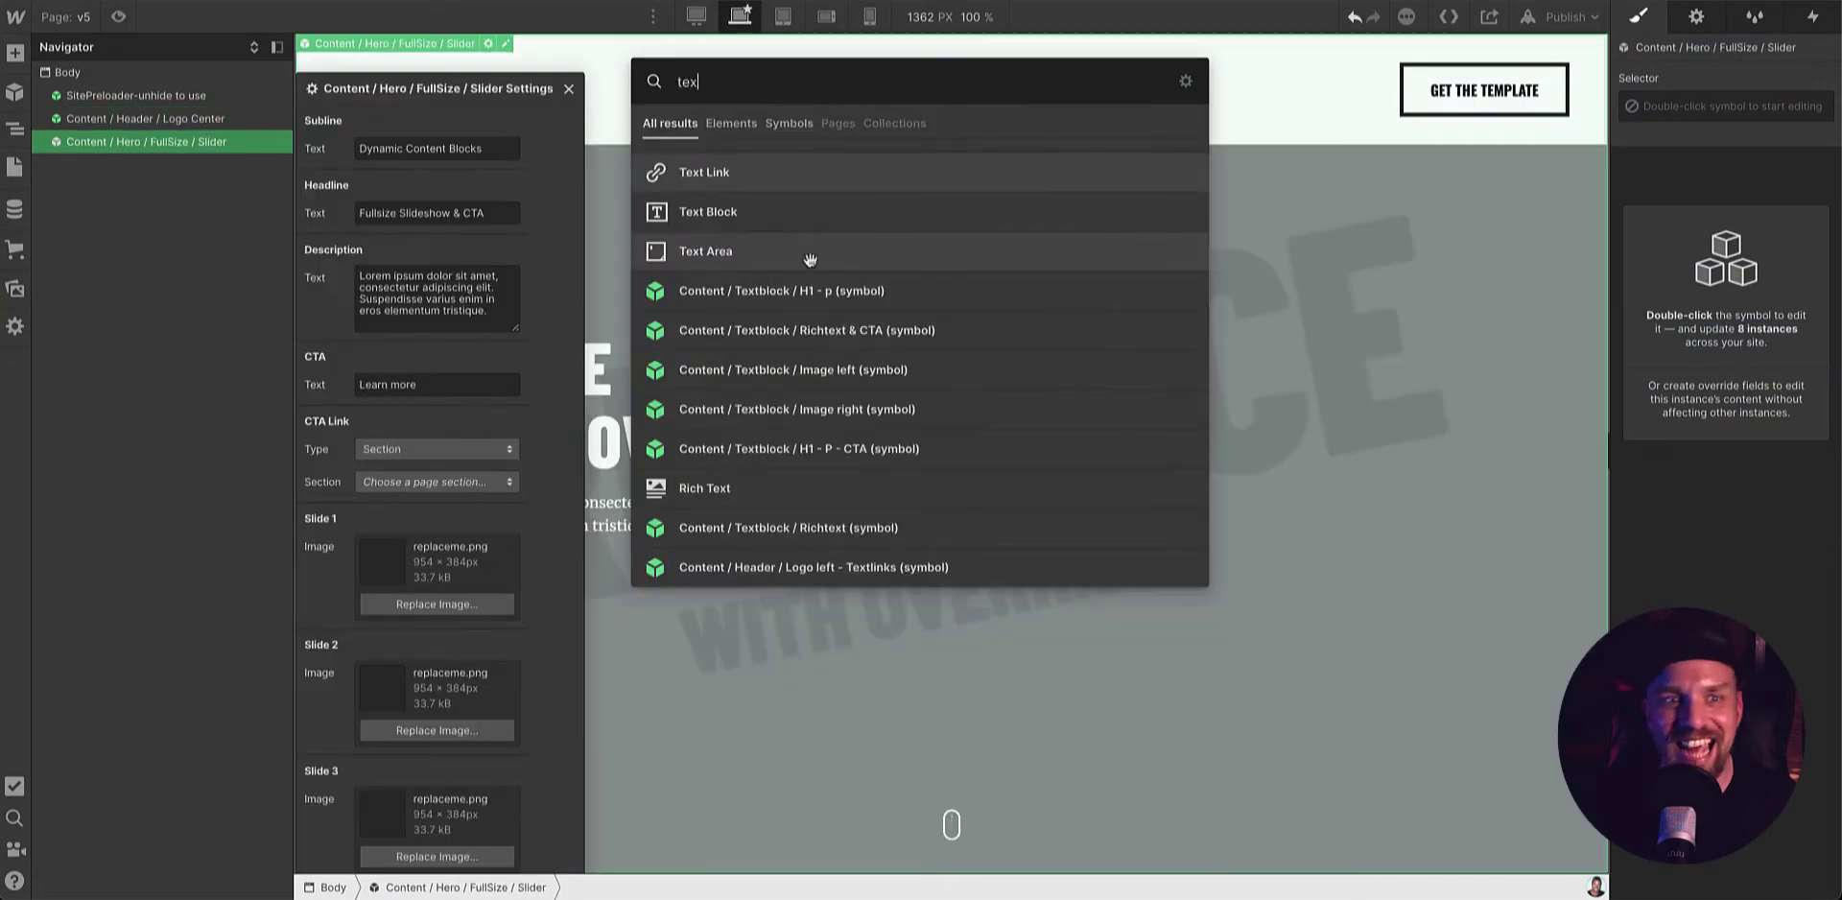
left_click(842, 393)
key("ctrl+e")
type("text")
left_click(835, 411)
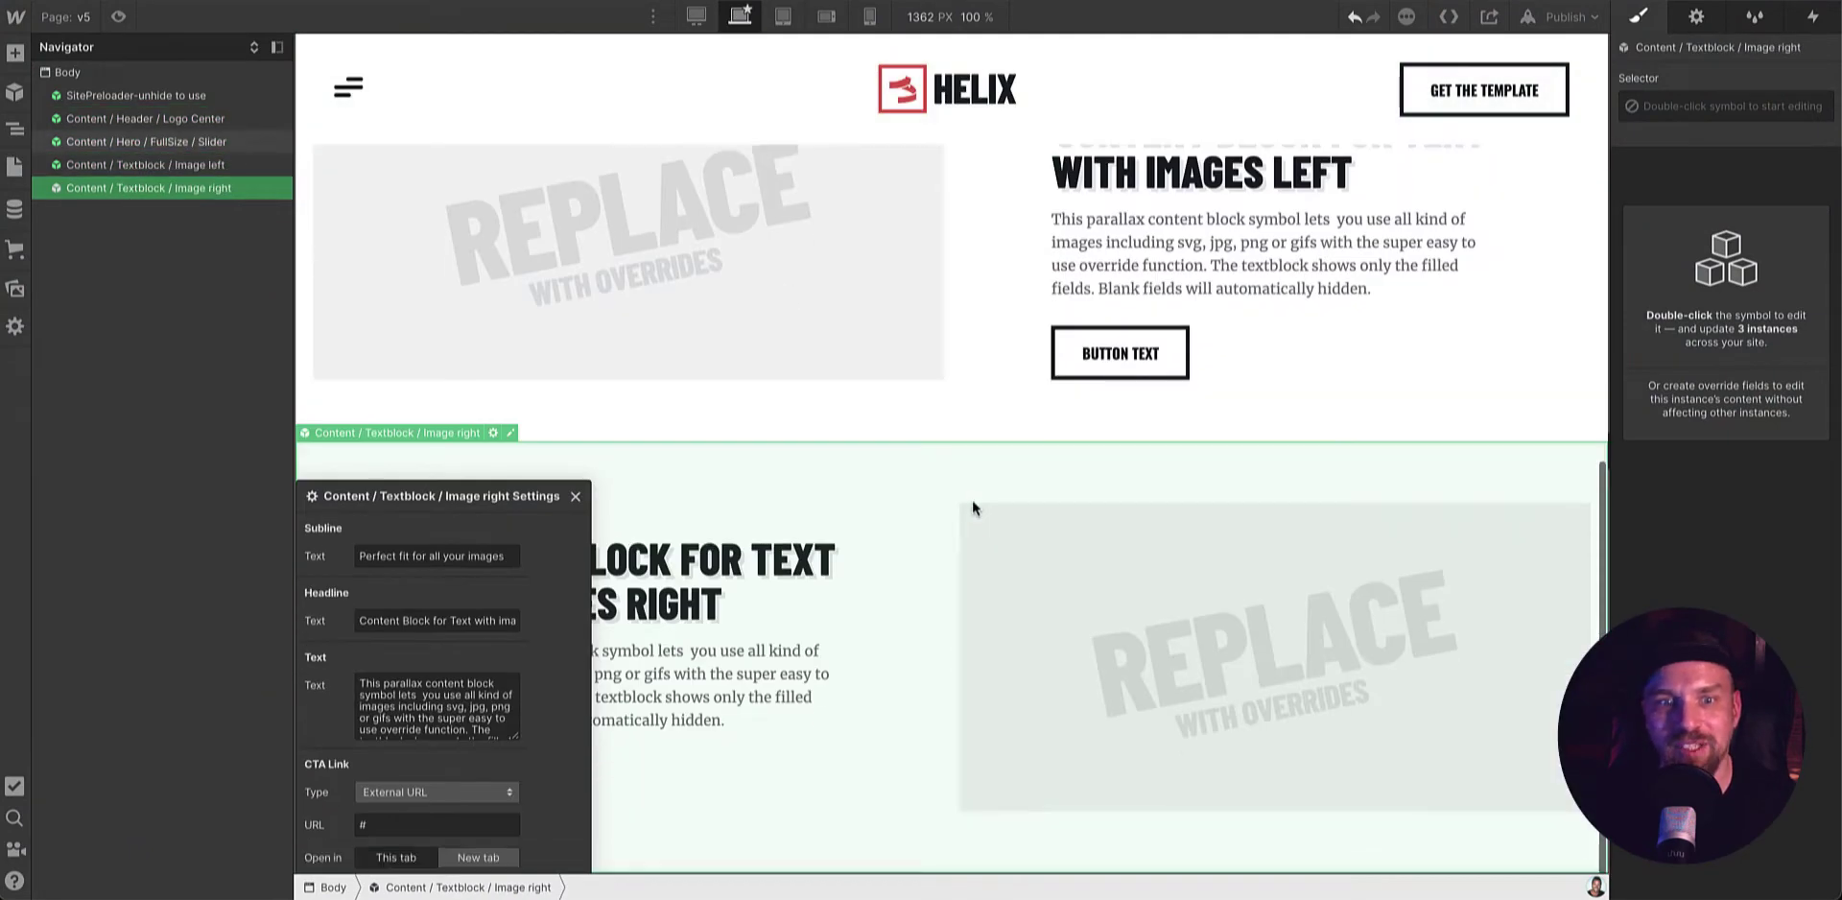
- Add the Content / Textblock / H1 - p and CMS / Portfolio / Fullwidth symbols below the image-right textblock
key("ctrl+e")
type("text")
left_click(1055, 290)
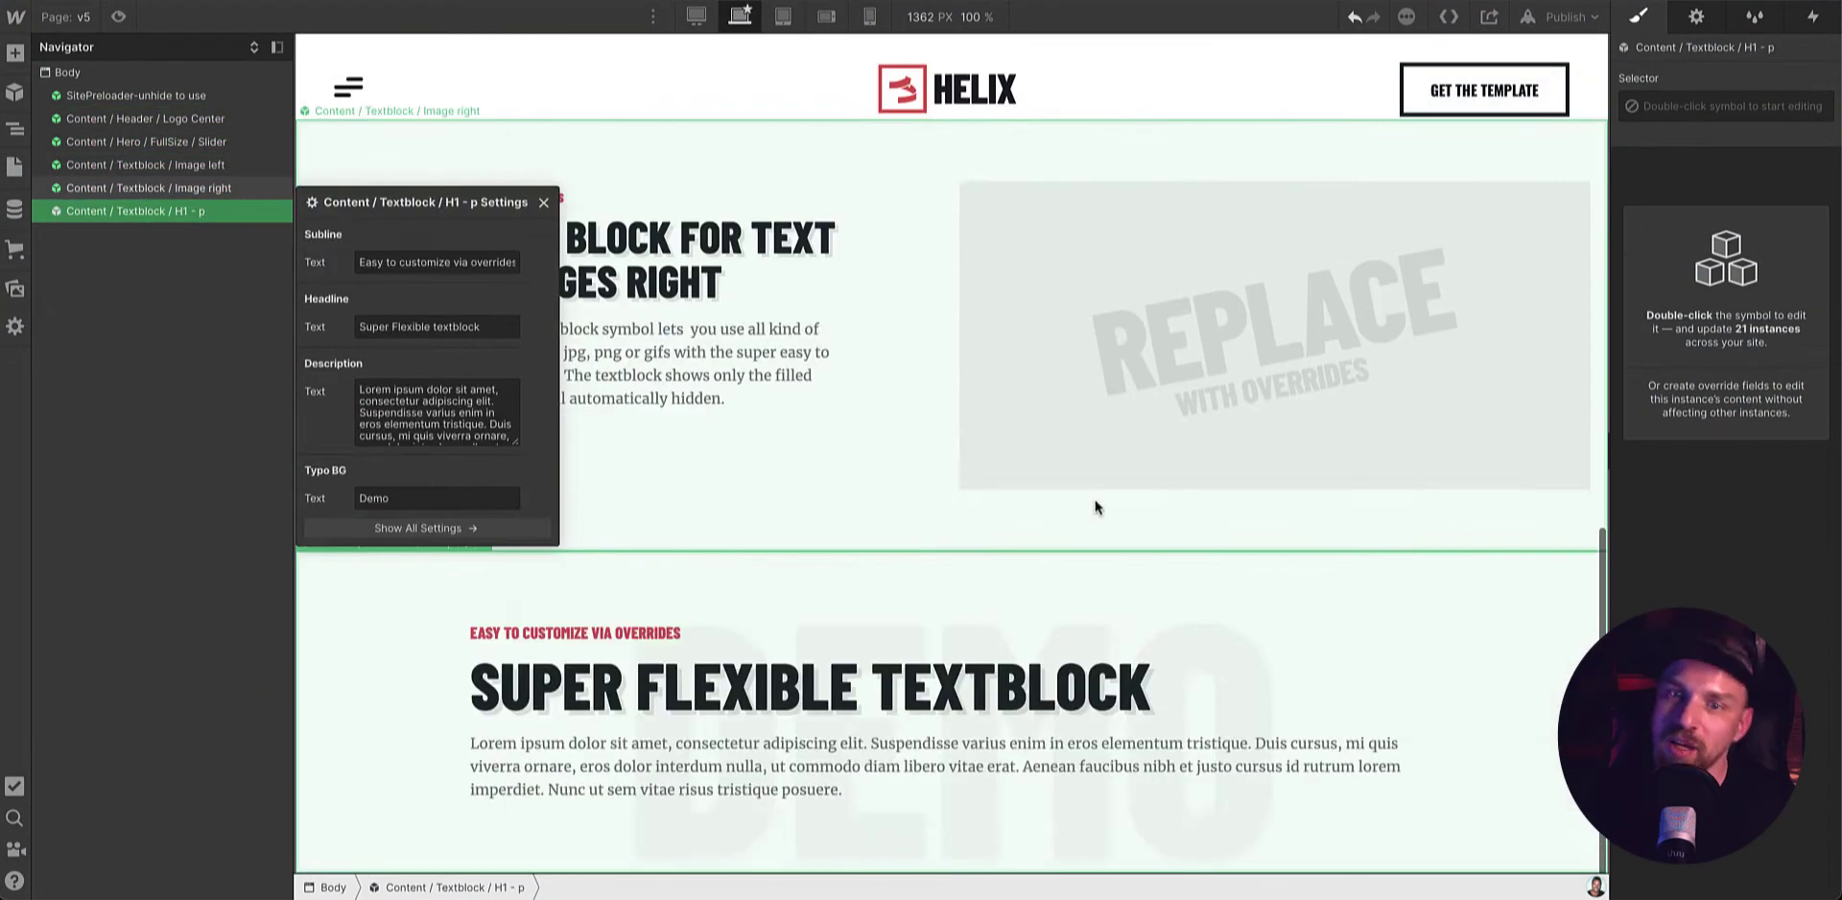
key("ctrl+e")
type("port")
left_click(837, 387)
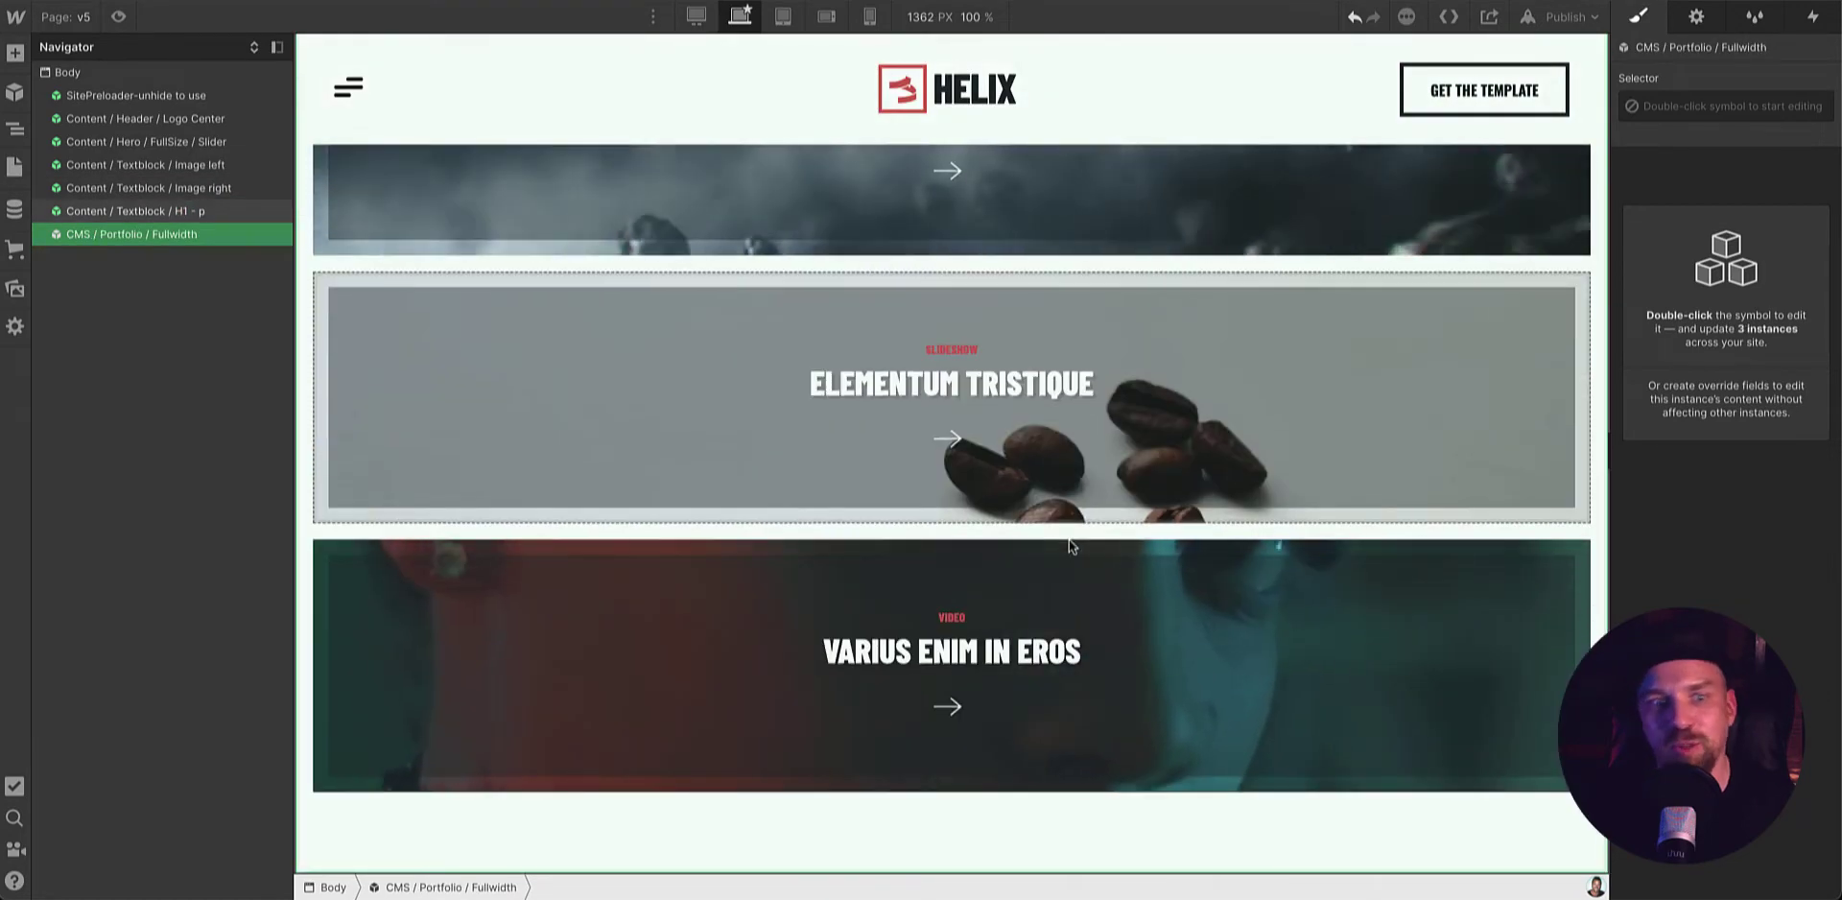
- Add another Content / Textblock / H1 - p symbol and the CMS / Team / v1 symbol below the portfolio
key("ctrl+e")
type("text")
left_click(896, 411)
key("ctrl+e")
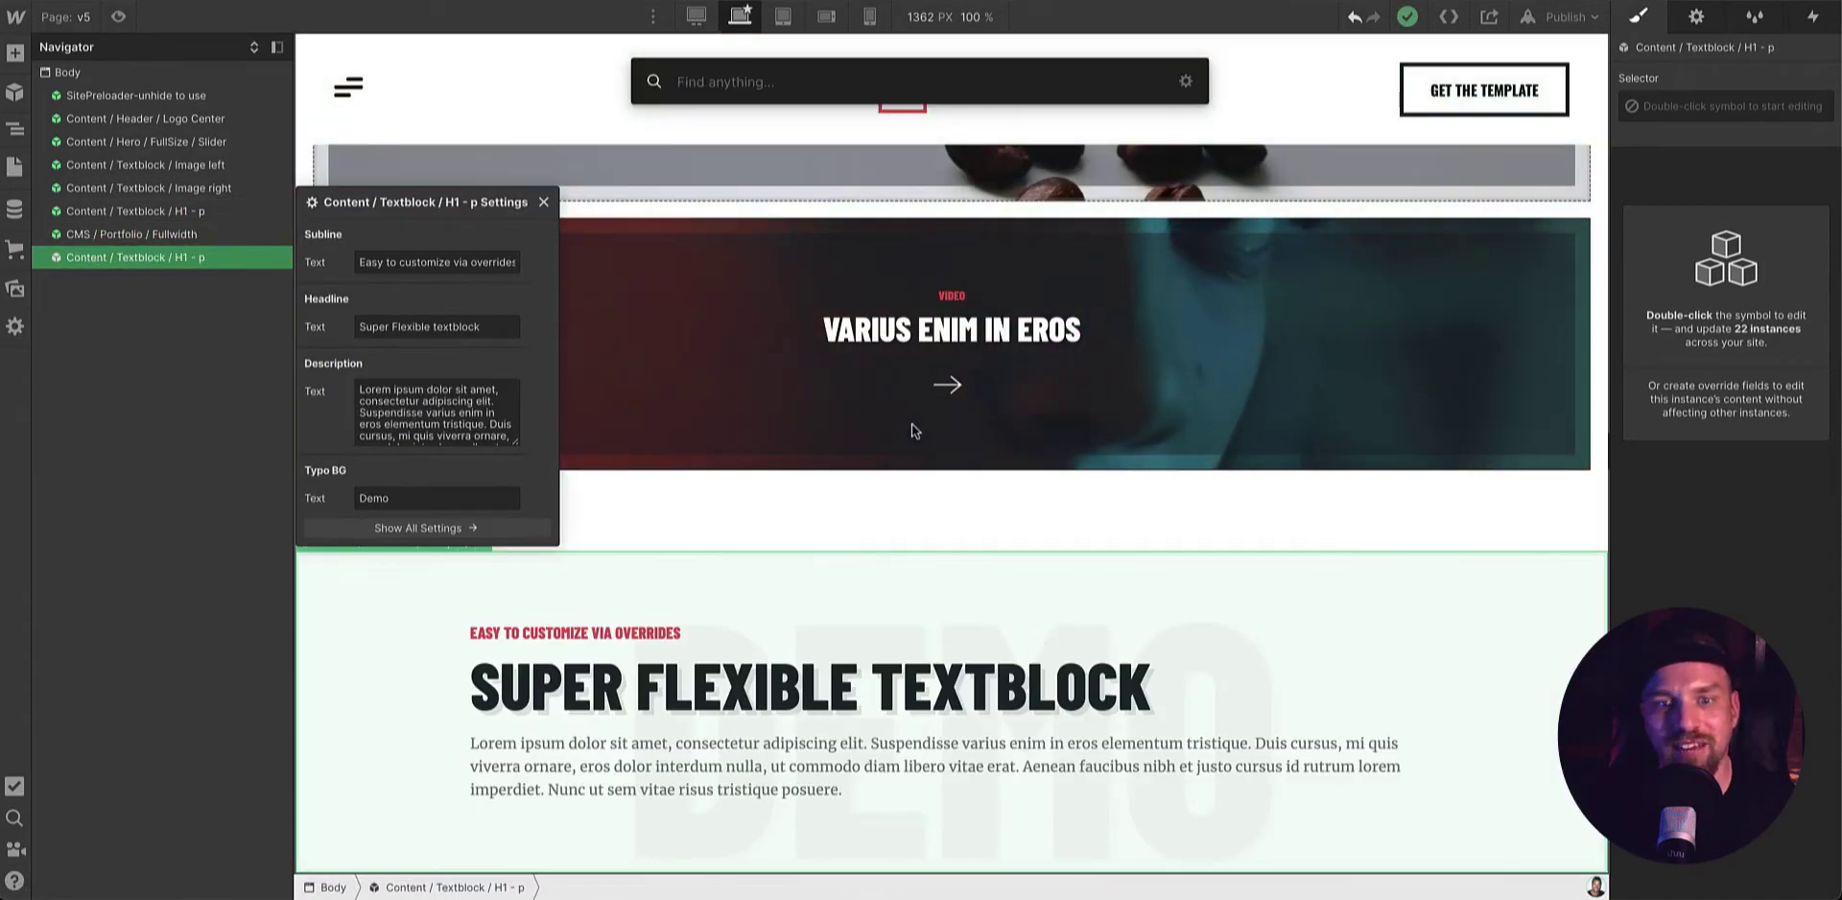
type("tea")
key("Return")
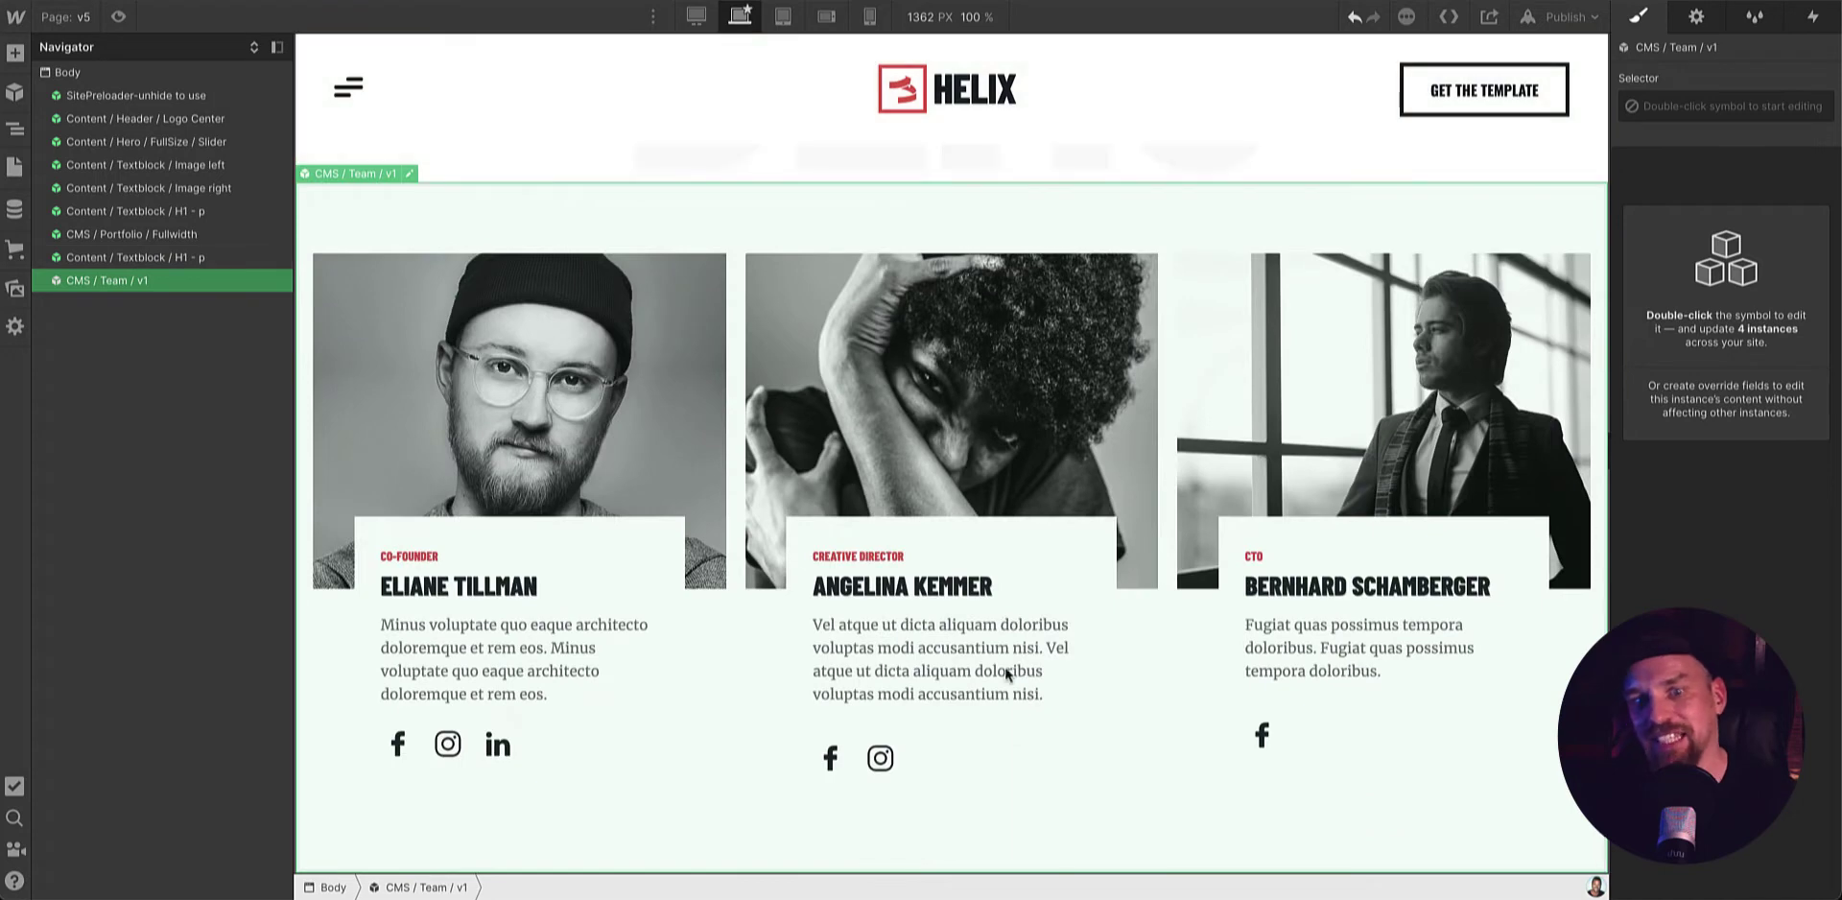
- Add the Content / Teaser / fullwidth and Content / ContactForm / light symbols below the team section
key("ctrl+e")
type("tea")
key("Return")
key("ctrl+e")
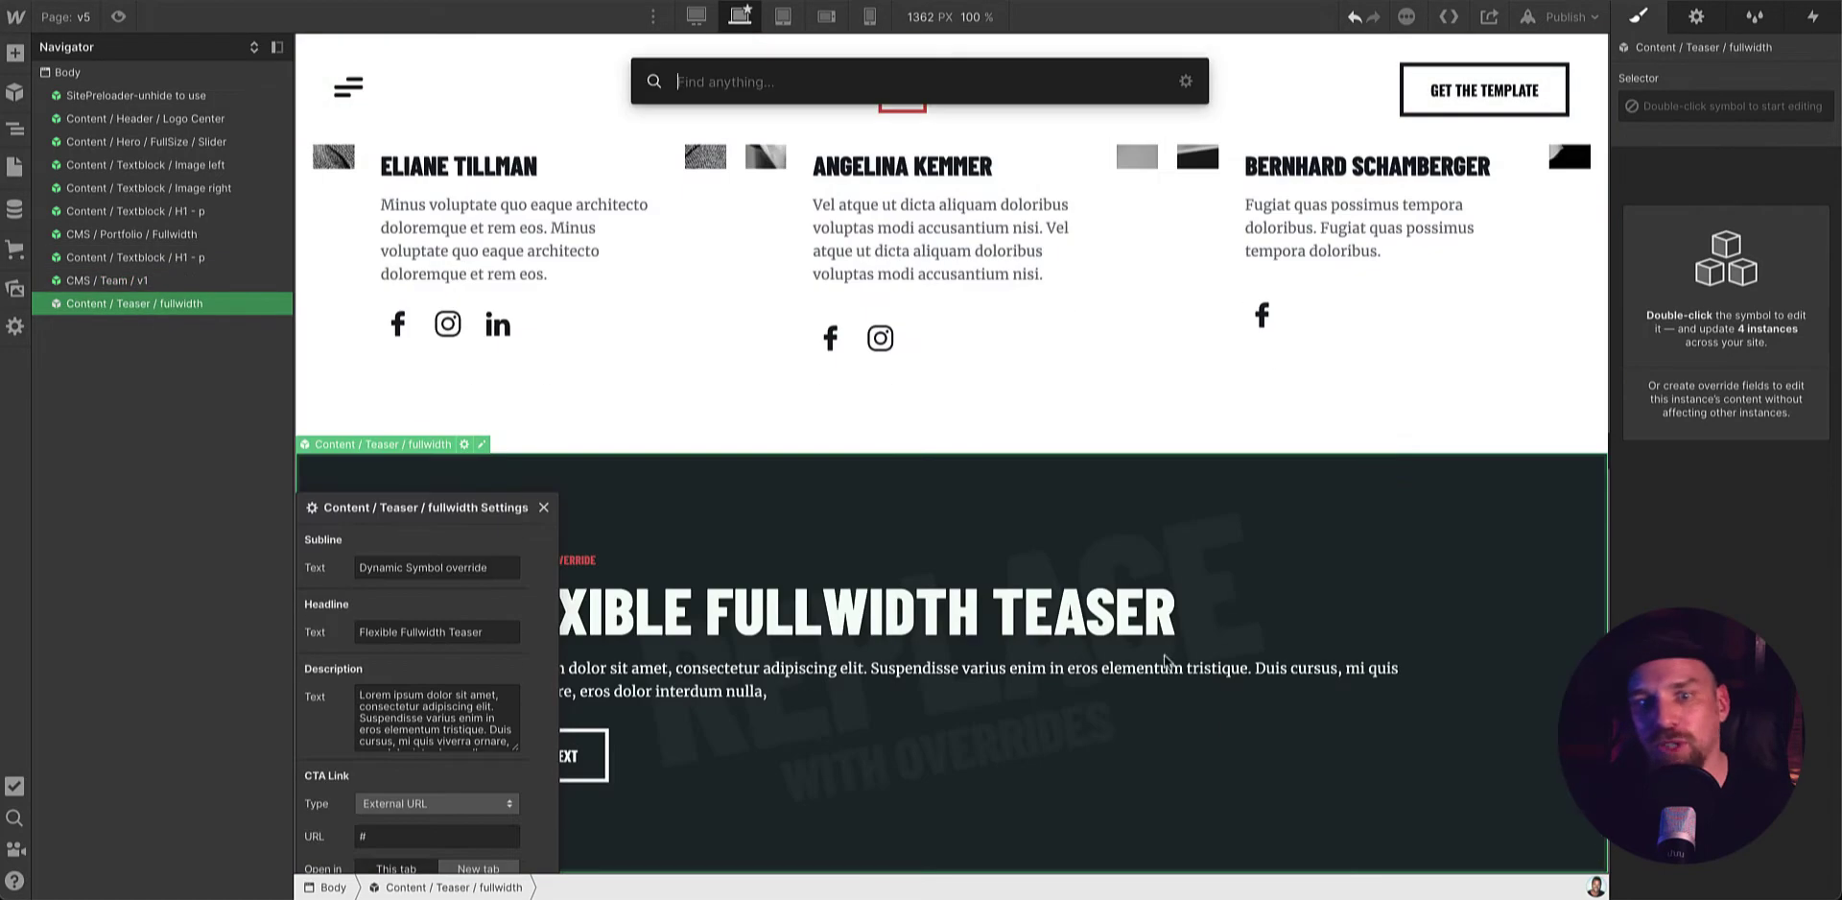
type("cont")
key("Return")
- Add the CMS / Footer / Dark symbol at the end of the page
key("ctrl+e")
type("fo")
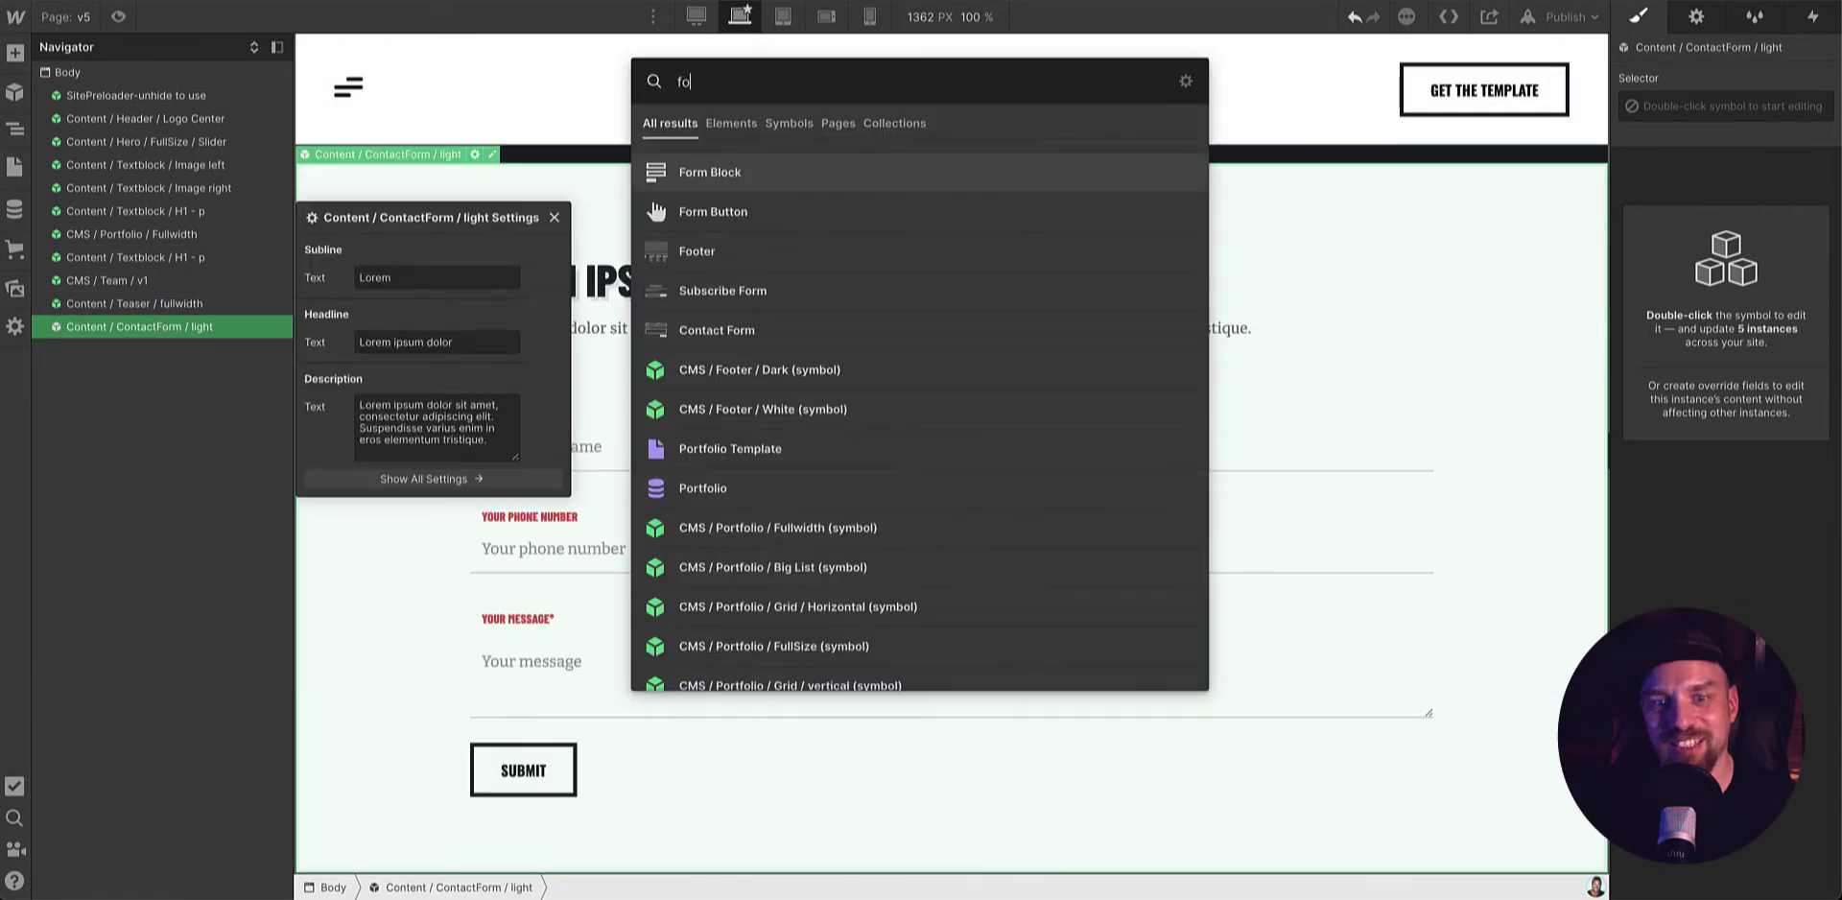
type("oter")
key("Return")
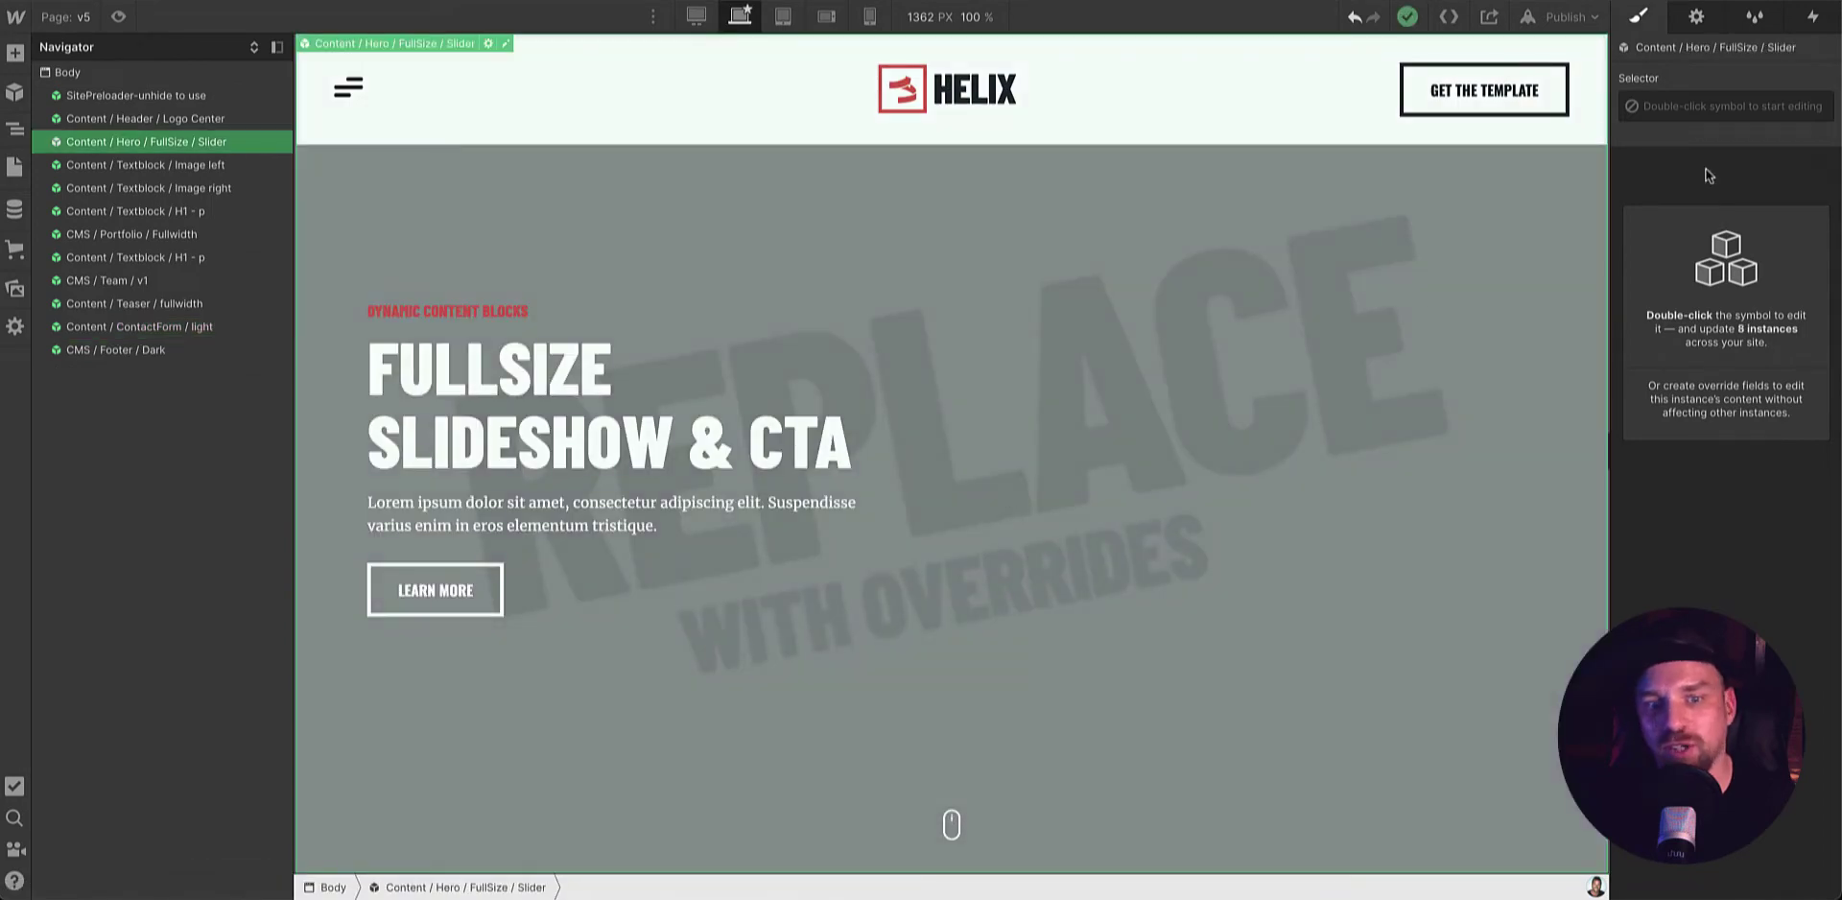
- Override the hero slider's Slide 1 image with Artboard Copy 2.jpg and set its headline to "The new Food Website"
key("d")
left_click(1750, 599)
left_click(152, 699)
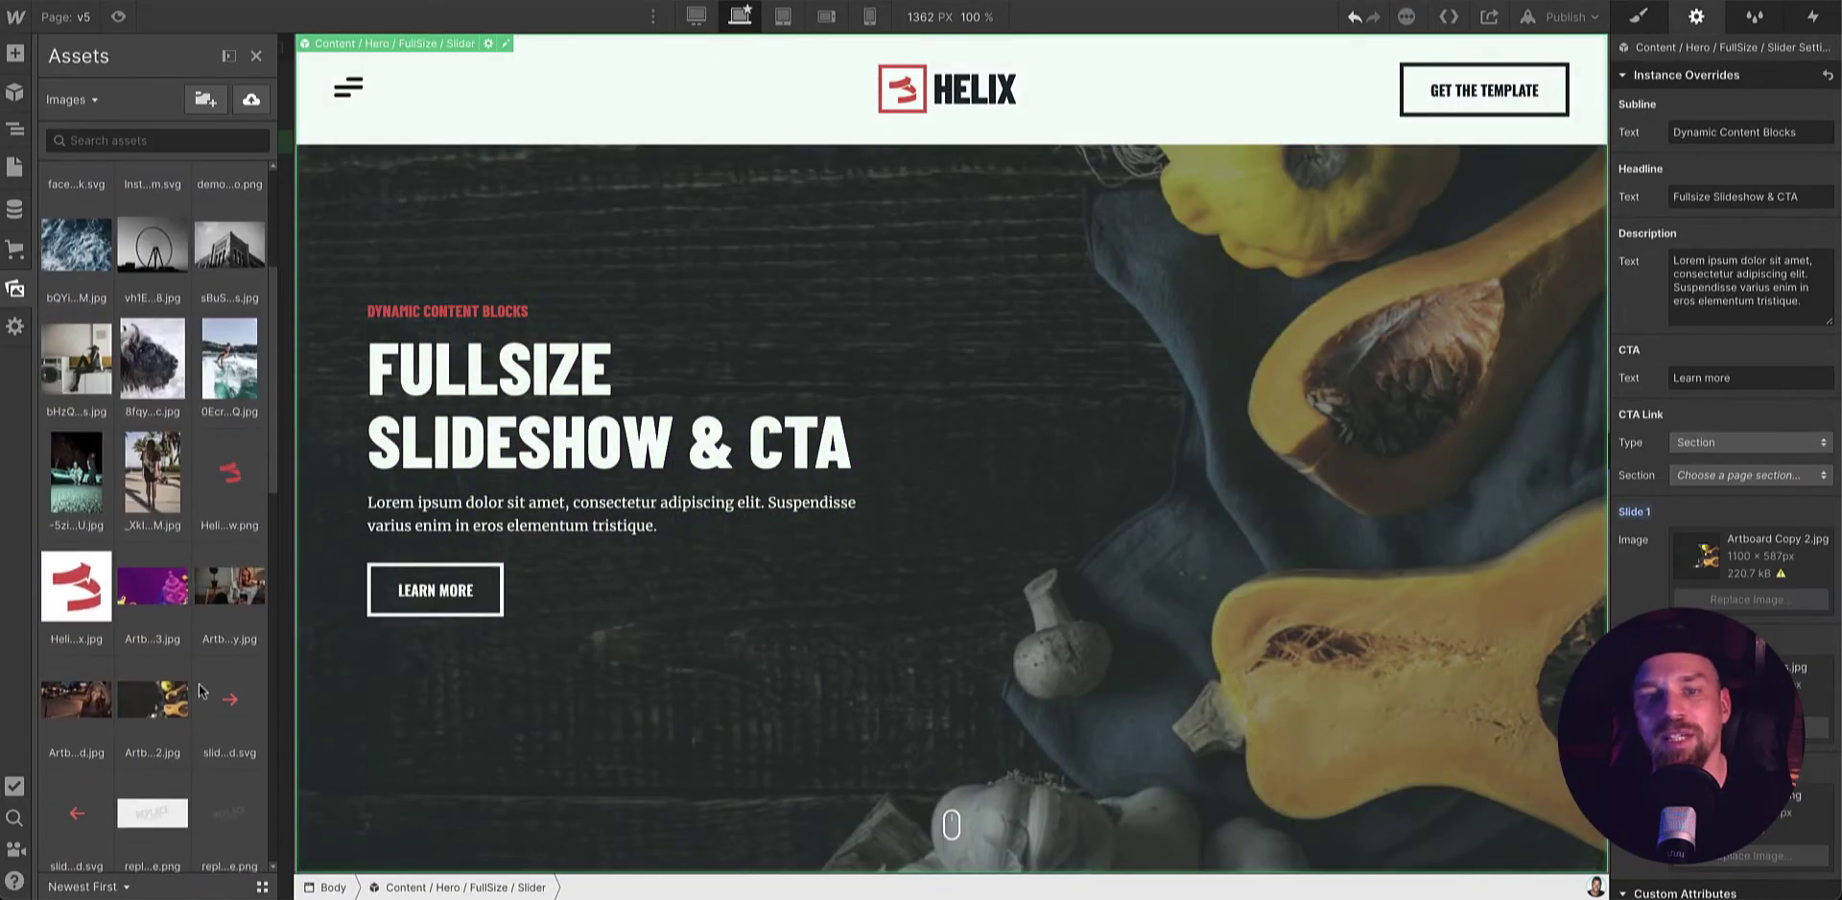
key("z")
key("j")
key("z")
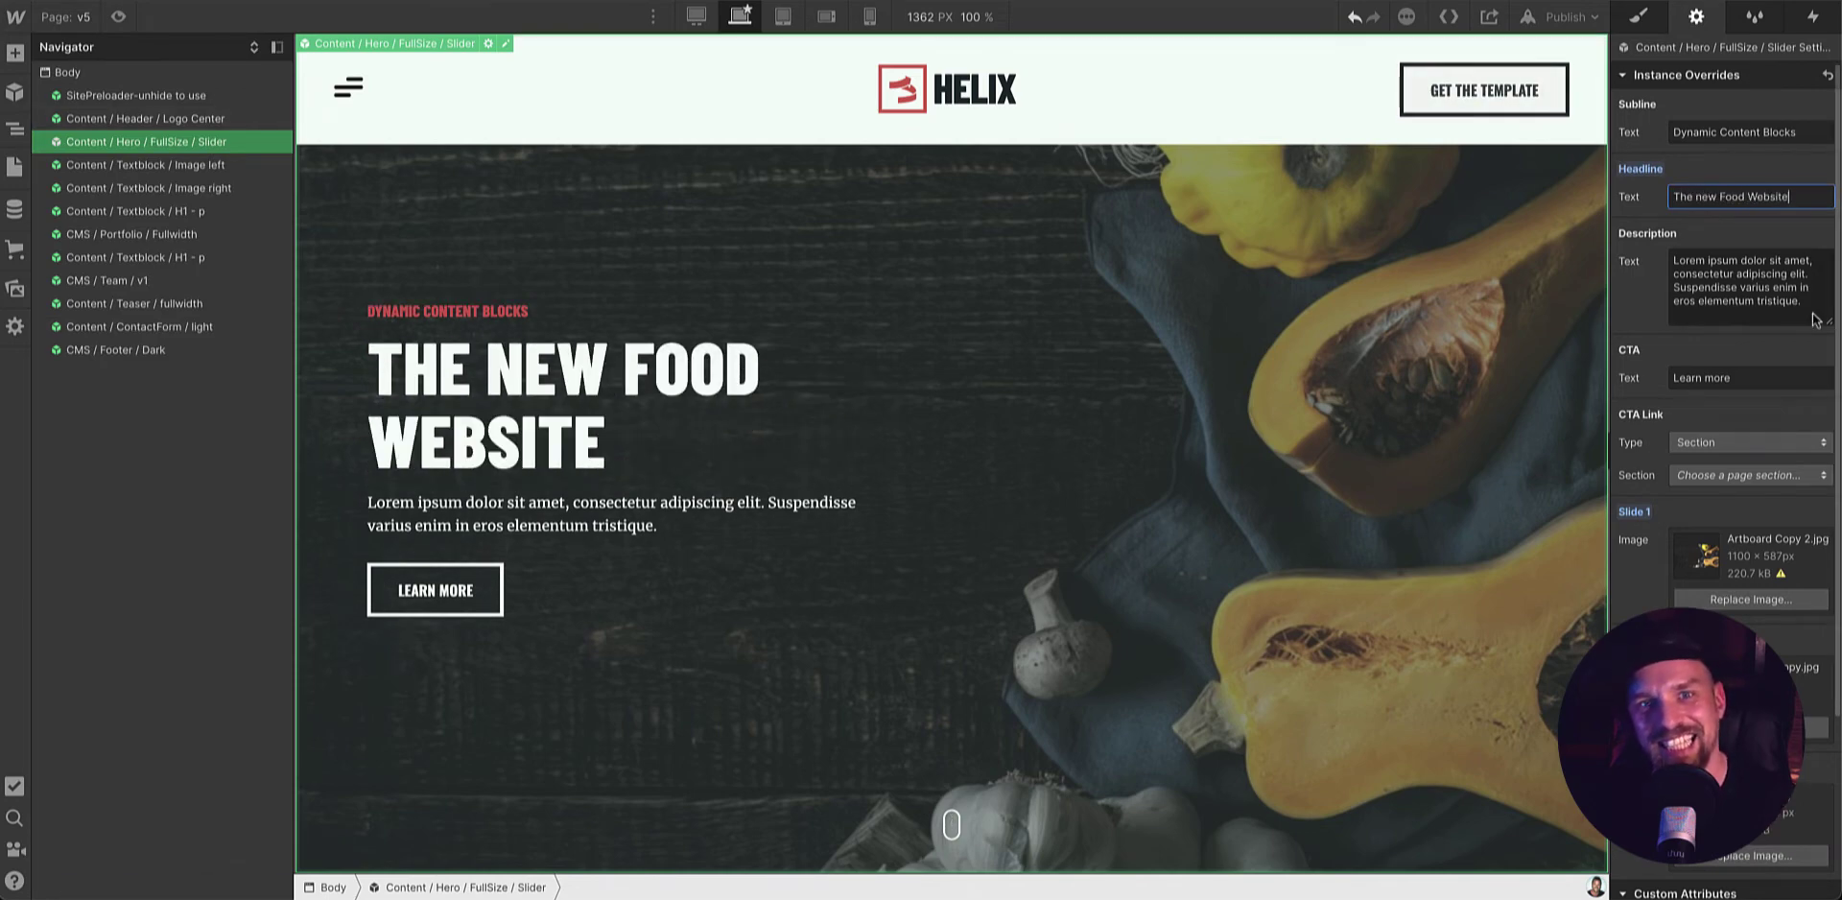
- Replace the placeholder image in the image-left textblock with the line-drawing illustration from the site assets
scroll(1101, 595, "down", 5)
left_click(953, 366)
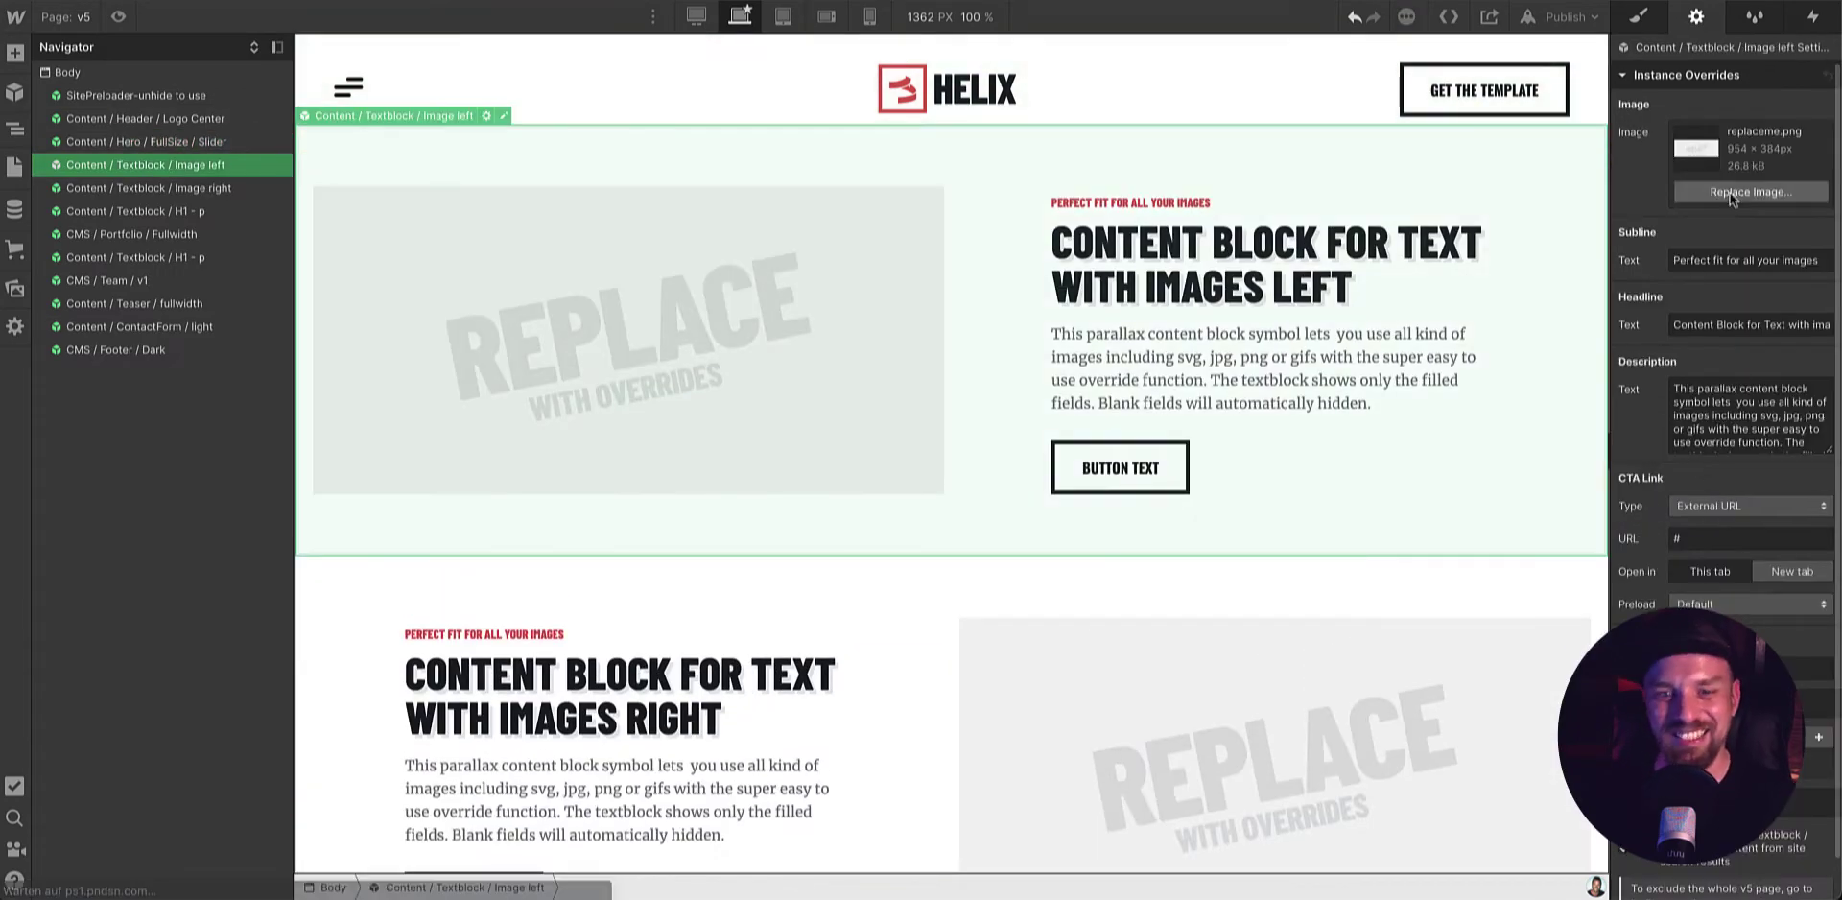
left_click(1751, 192)
left_click(229, 274)
left_click(249, 834)
left_click(381, 771)
key("z")
- Replace the placeholder image in the image-right textblock with security.svg
scroll(863, 576, "down", 3)
key("j")
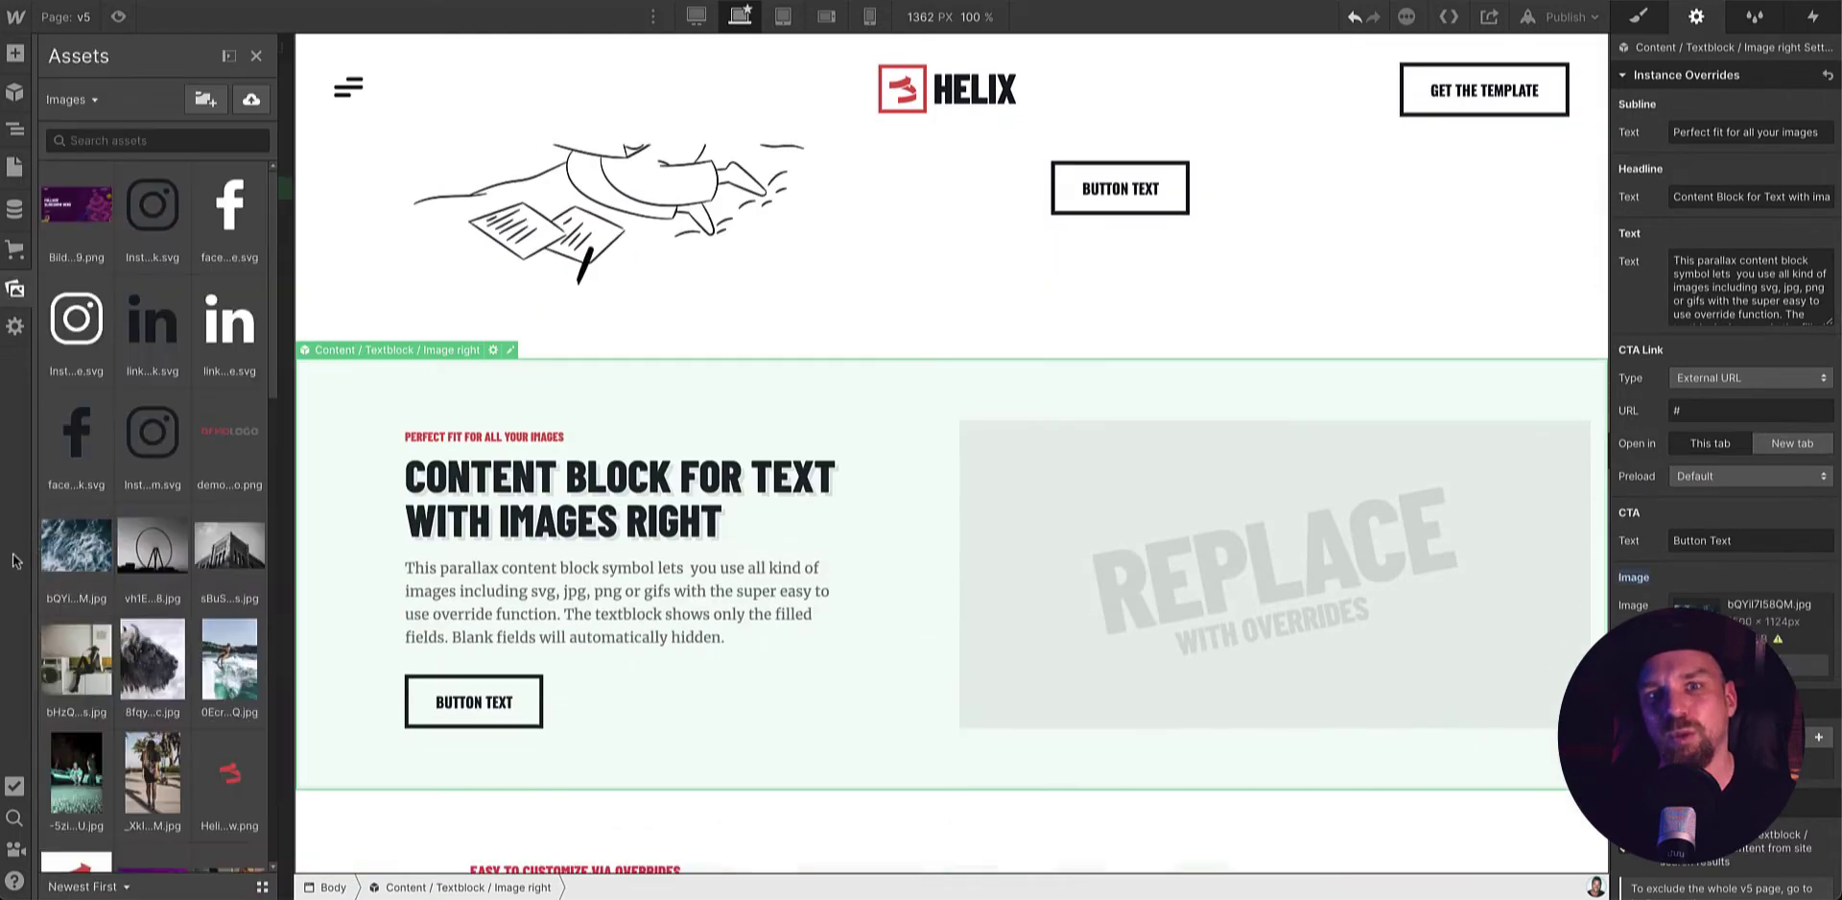
left_click(76, 556)
left_click(152, 671)
key("z")
- Set the fullwidth teaser's background image to the portrait photo of the person holding a skateboard
scroll(785, 501, "down", 10)
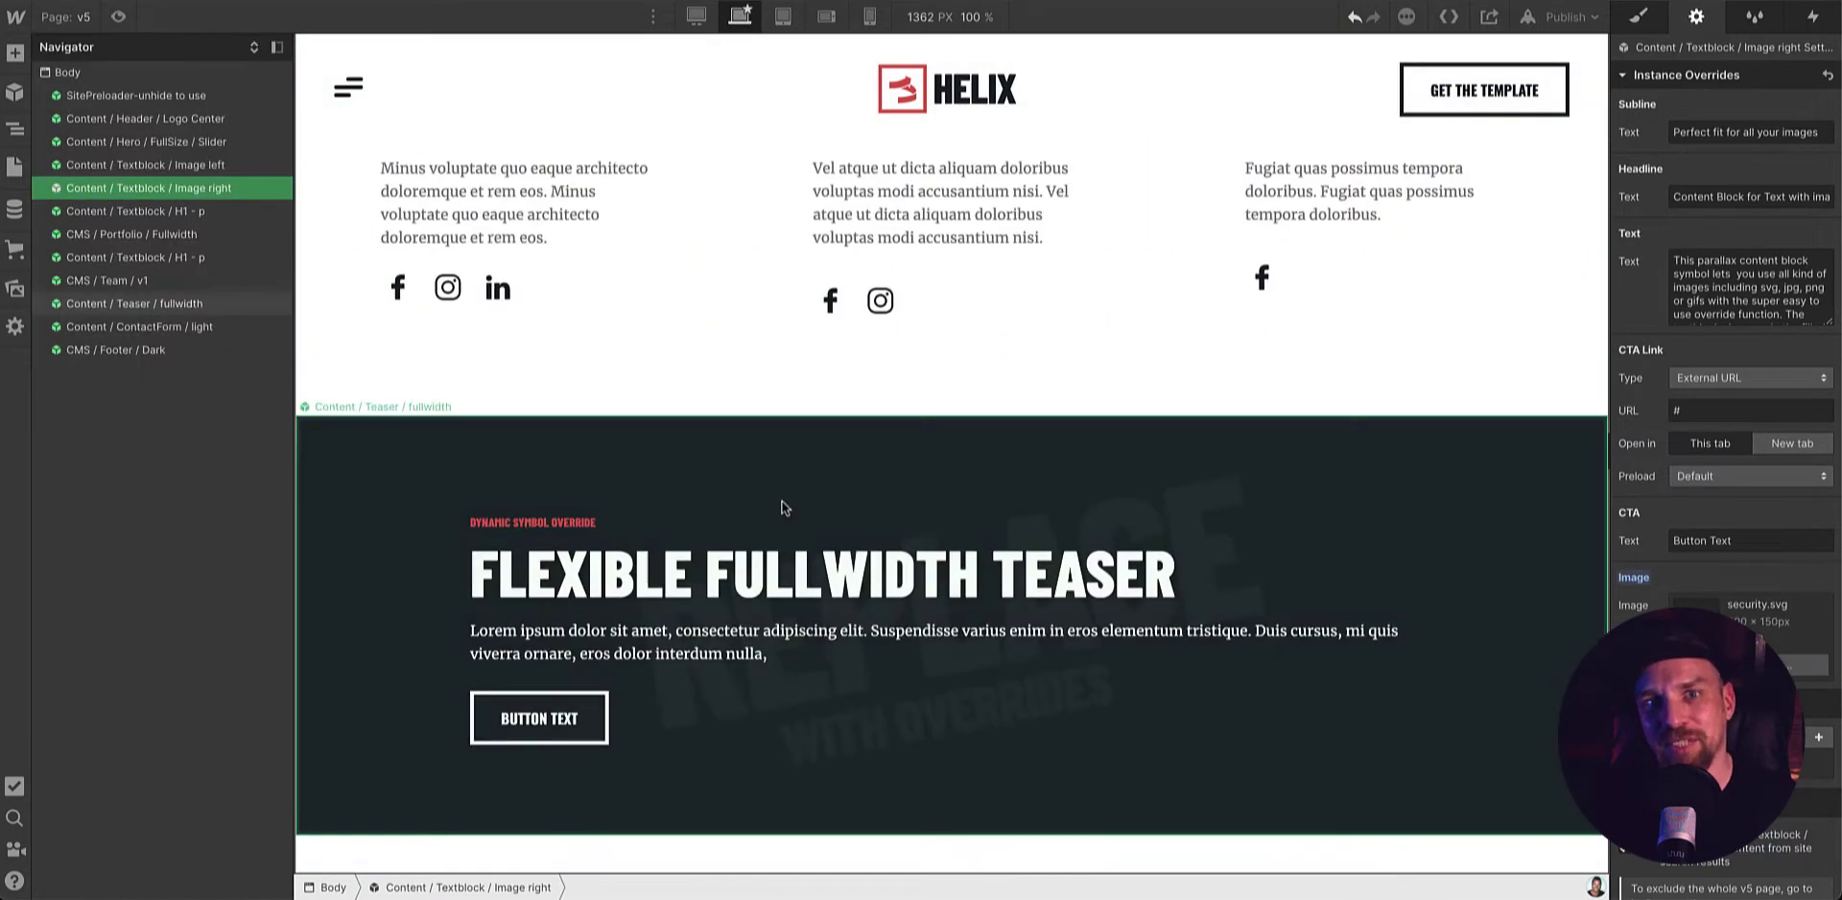
left_click(784, 509)
key("j")
left_click(141, 788)
key("z")
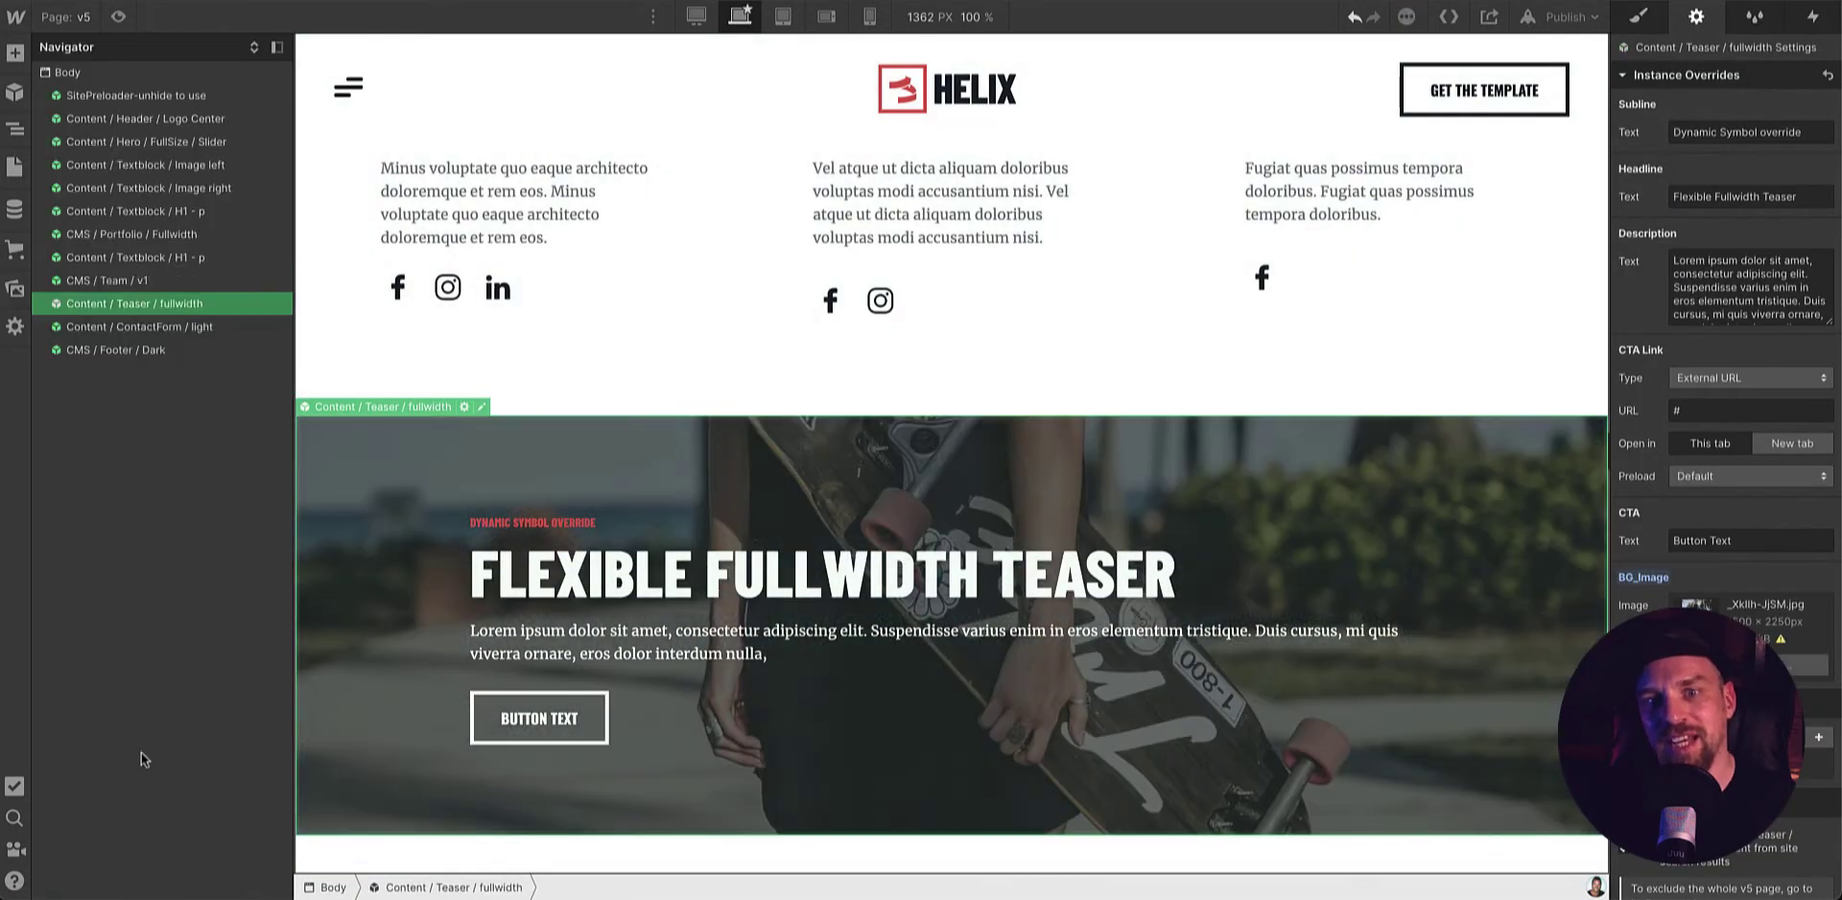
- Preview page v5 and review its sections from the hero down through the portfolio and textblocks
left_click(107, 280)
scroll(829, 415, "down", 10)
scroll(829, 415, "up", 10)
key("ctrl+shift+p")
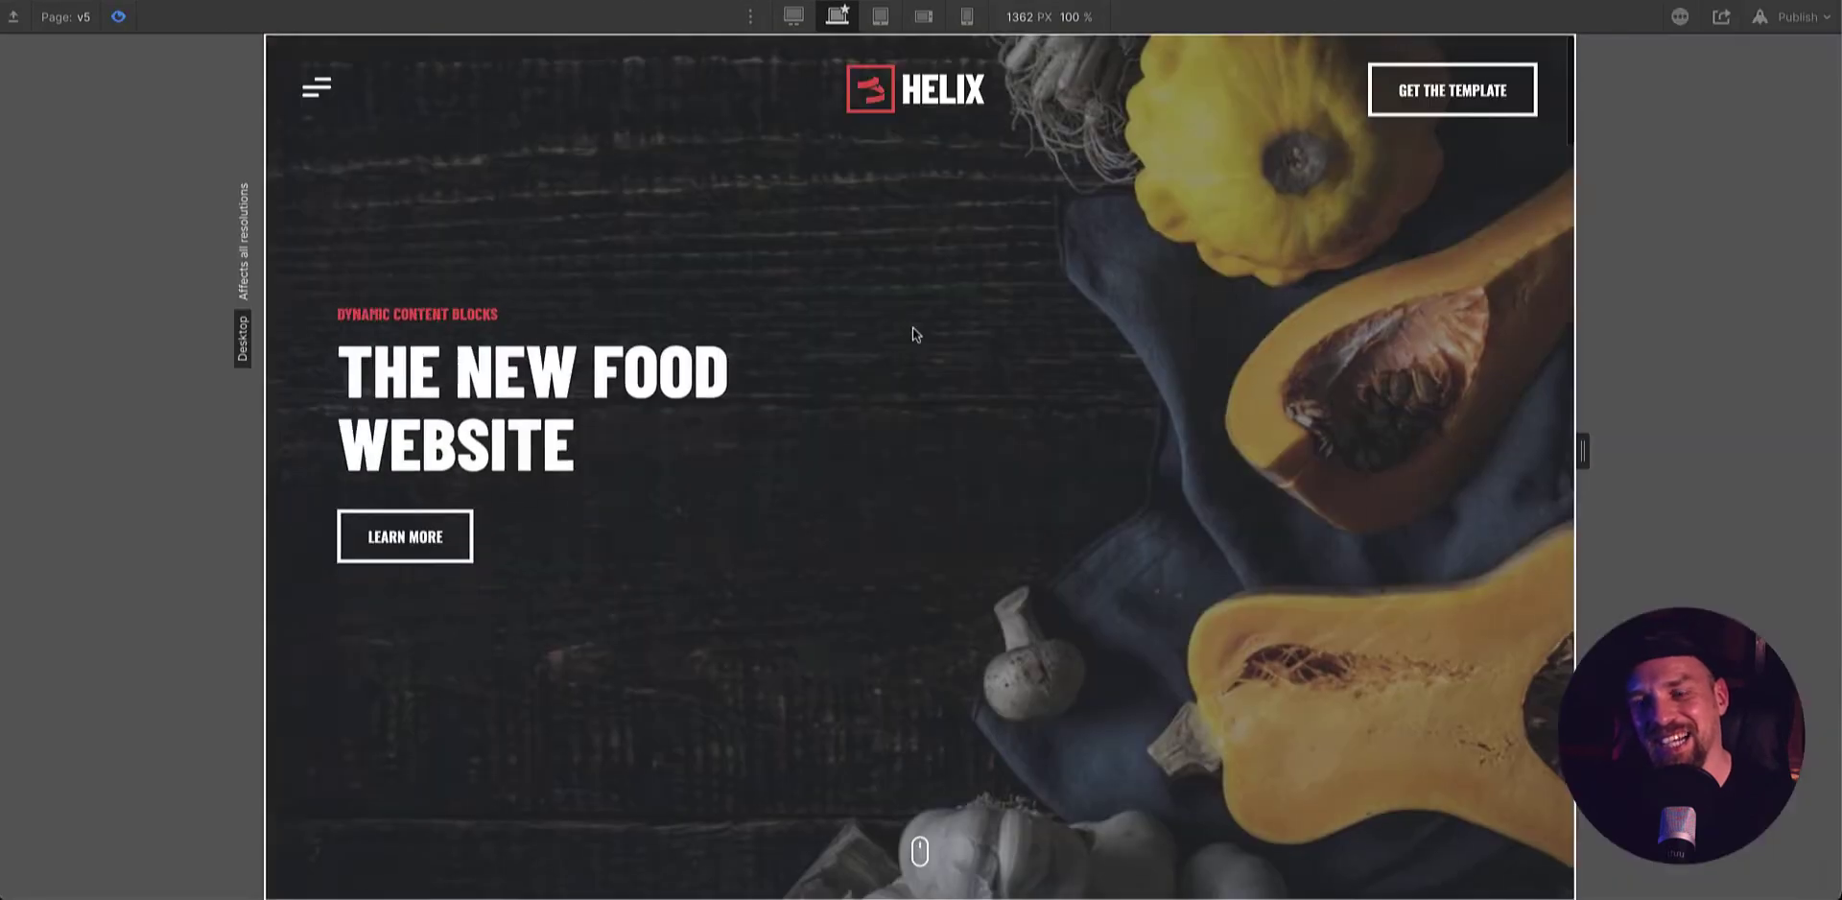
scroll(1219, 302, "down", 5)
scroll(1223, 299, "down", 15)
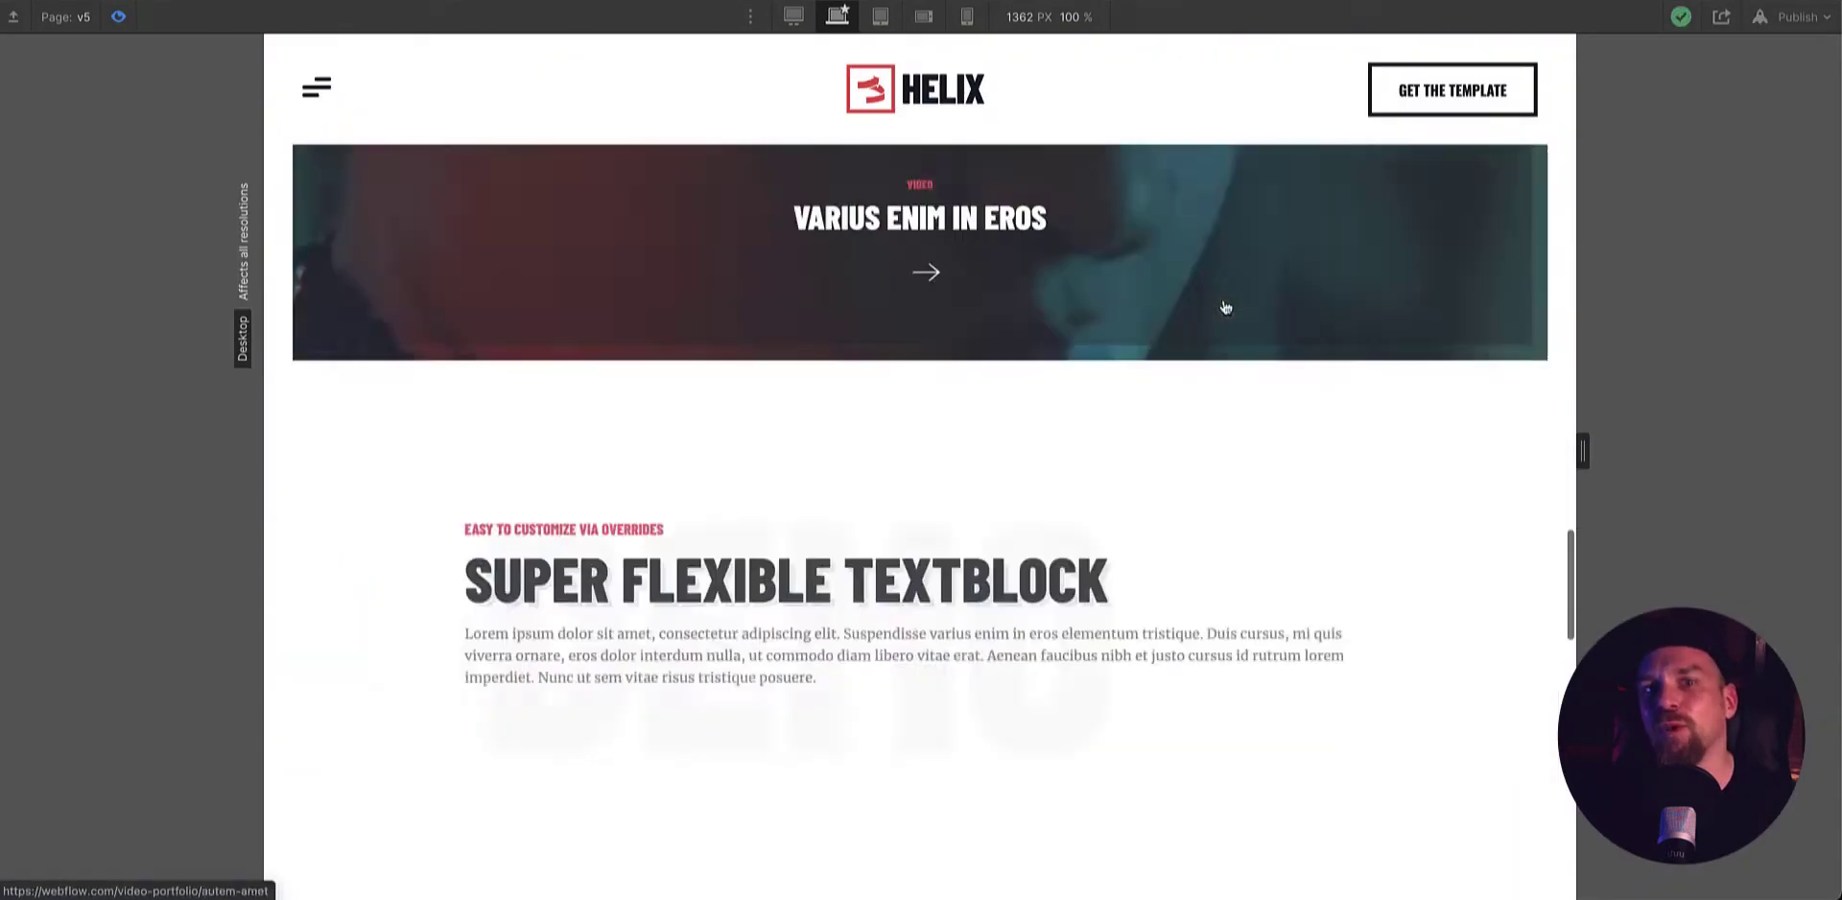
- Leave the preview, open the Style Guide page and change the global primary color swatch to bright green
scroll(1222, 306, "up", 20)
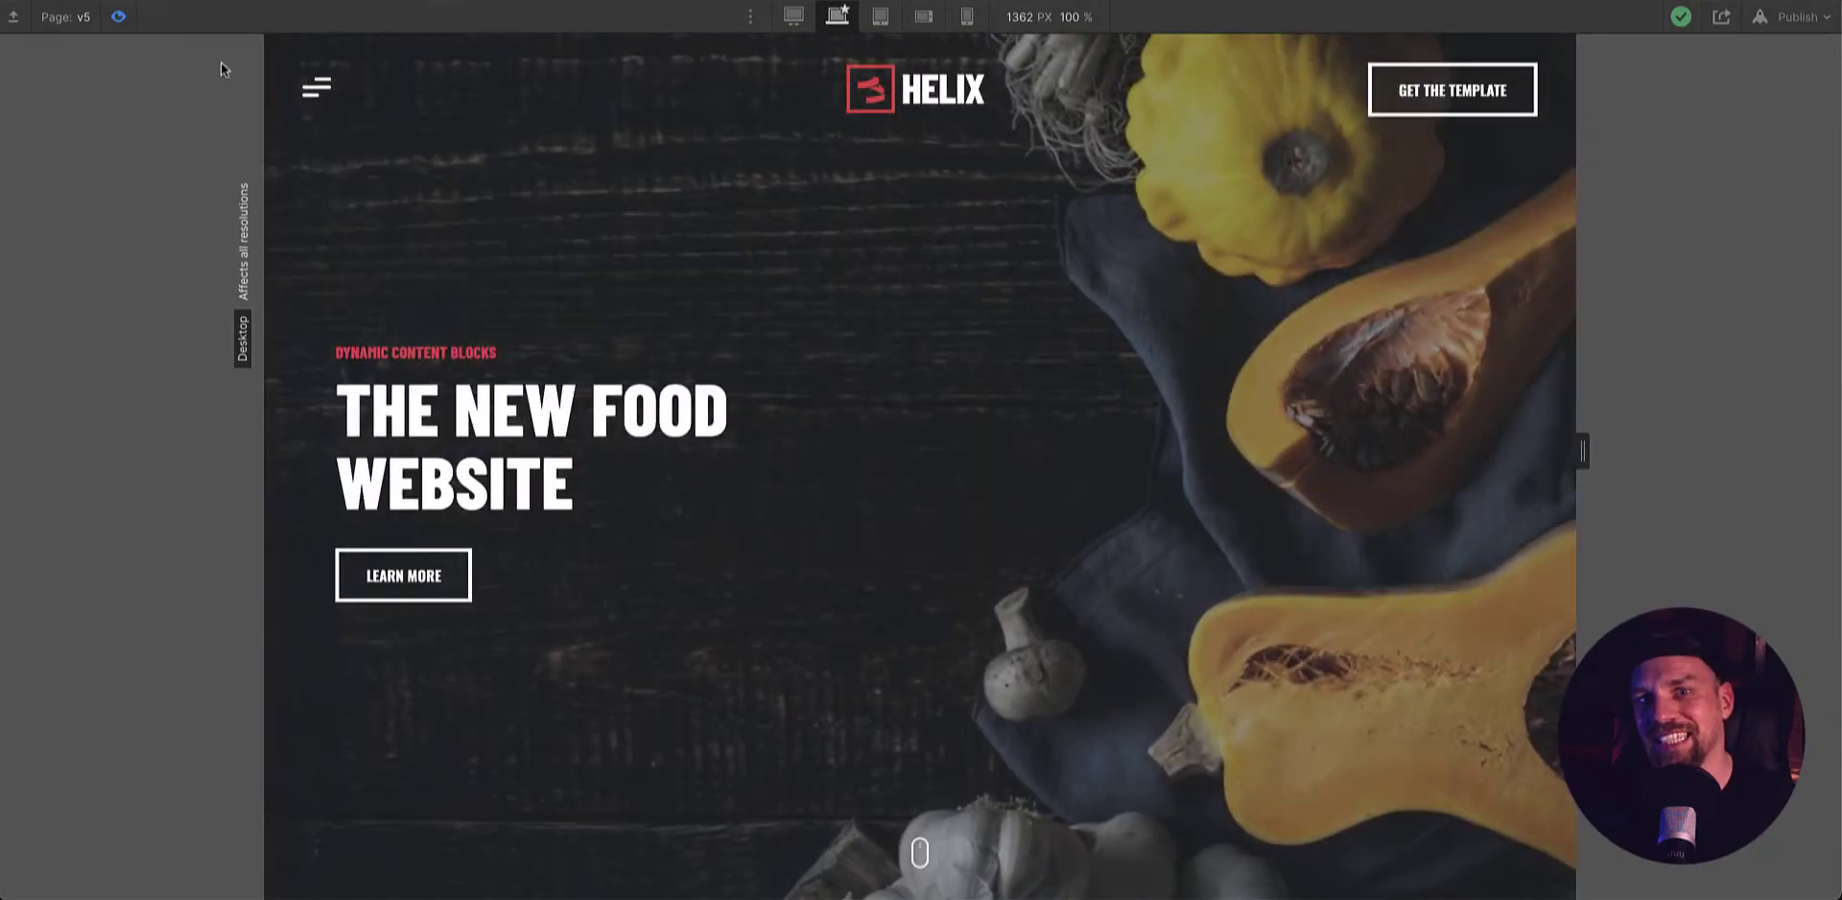
key("ctrl+shift+p")
key("p")
left_click(120, 439)
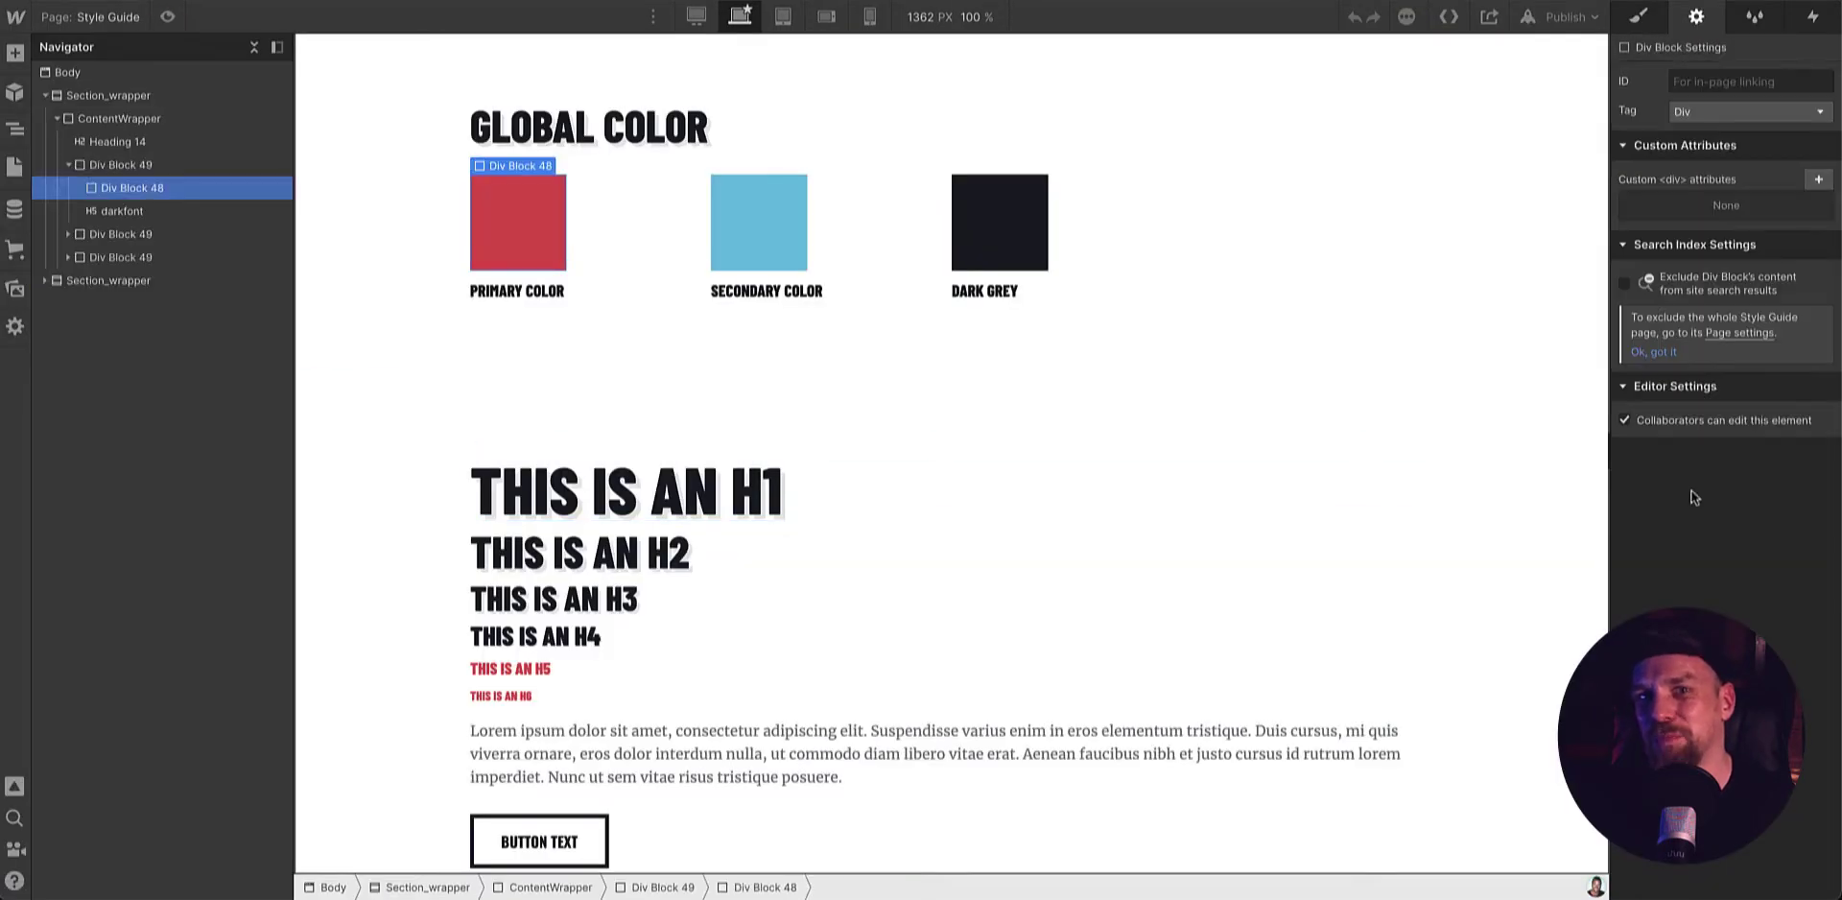
left_click(1800, 655)
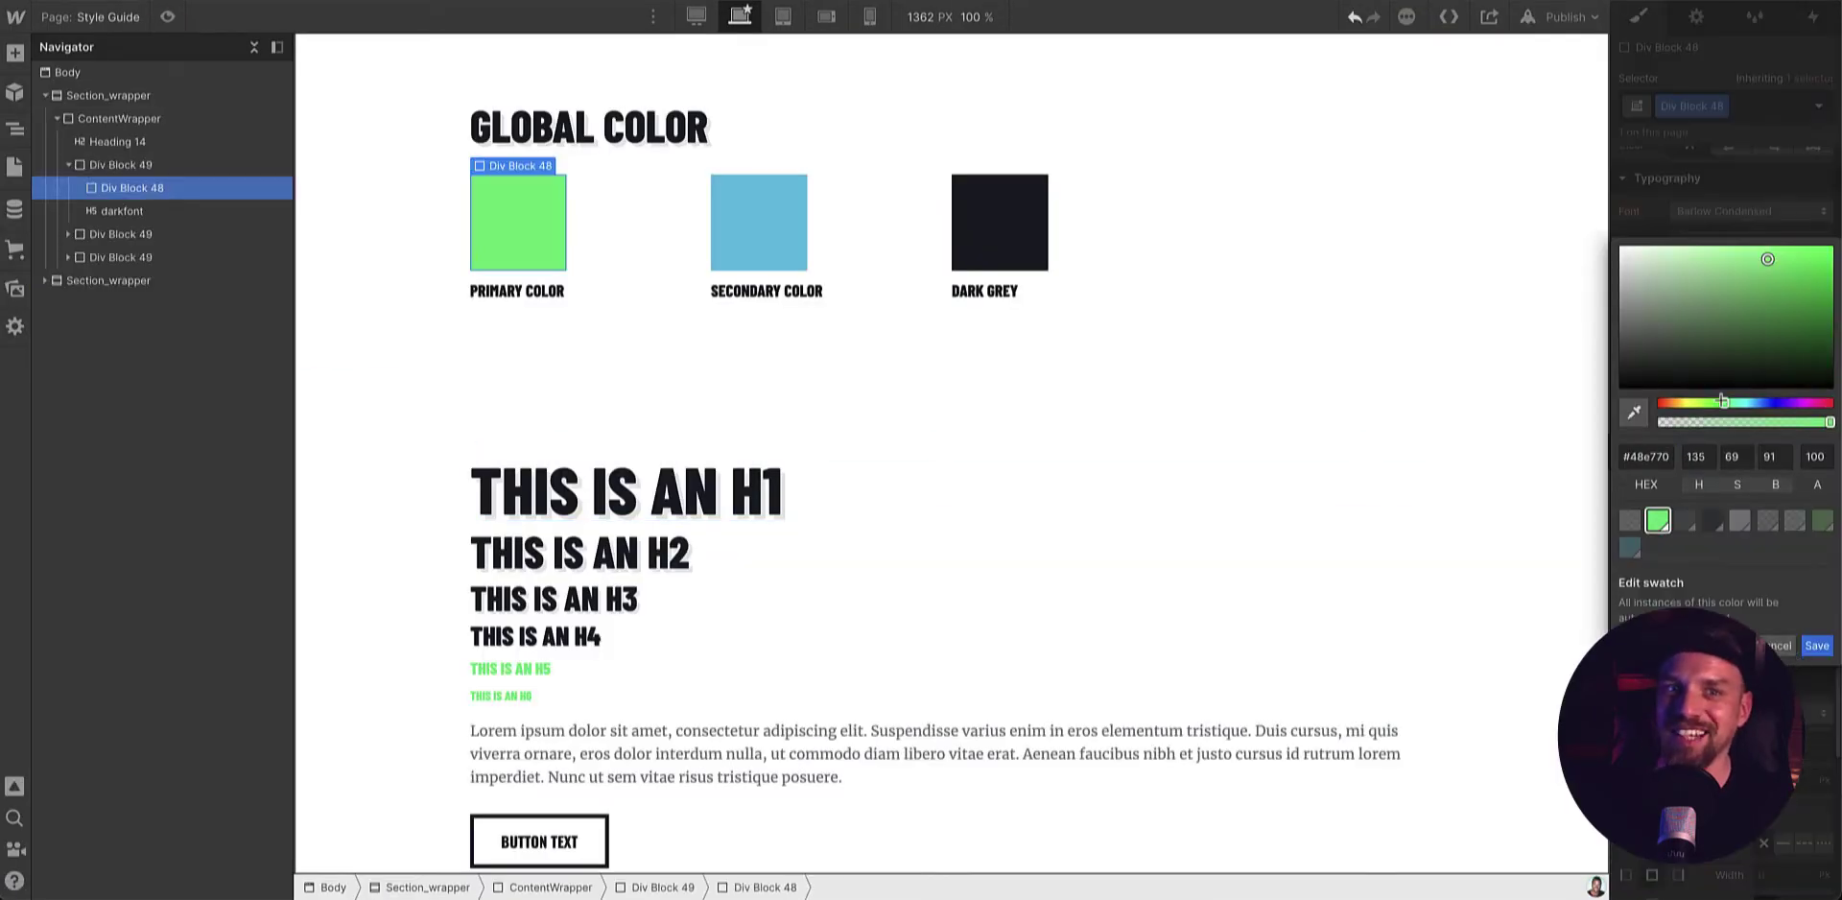
- Set the font of the H1 heading style and of All H2 Headings to Italiana on the Style Guide page
left_click(623, 491)
left_click(1750, 210)
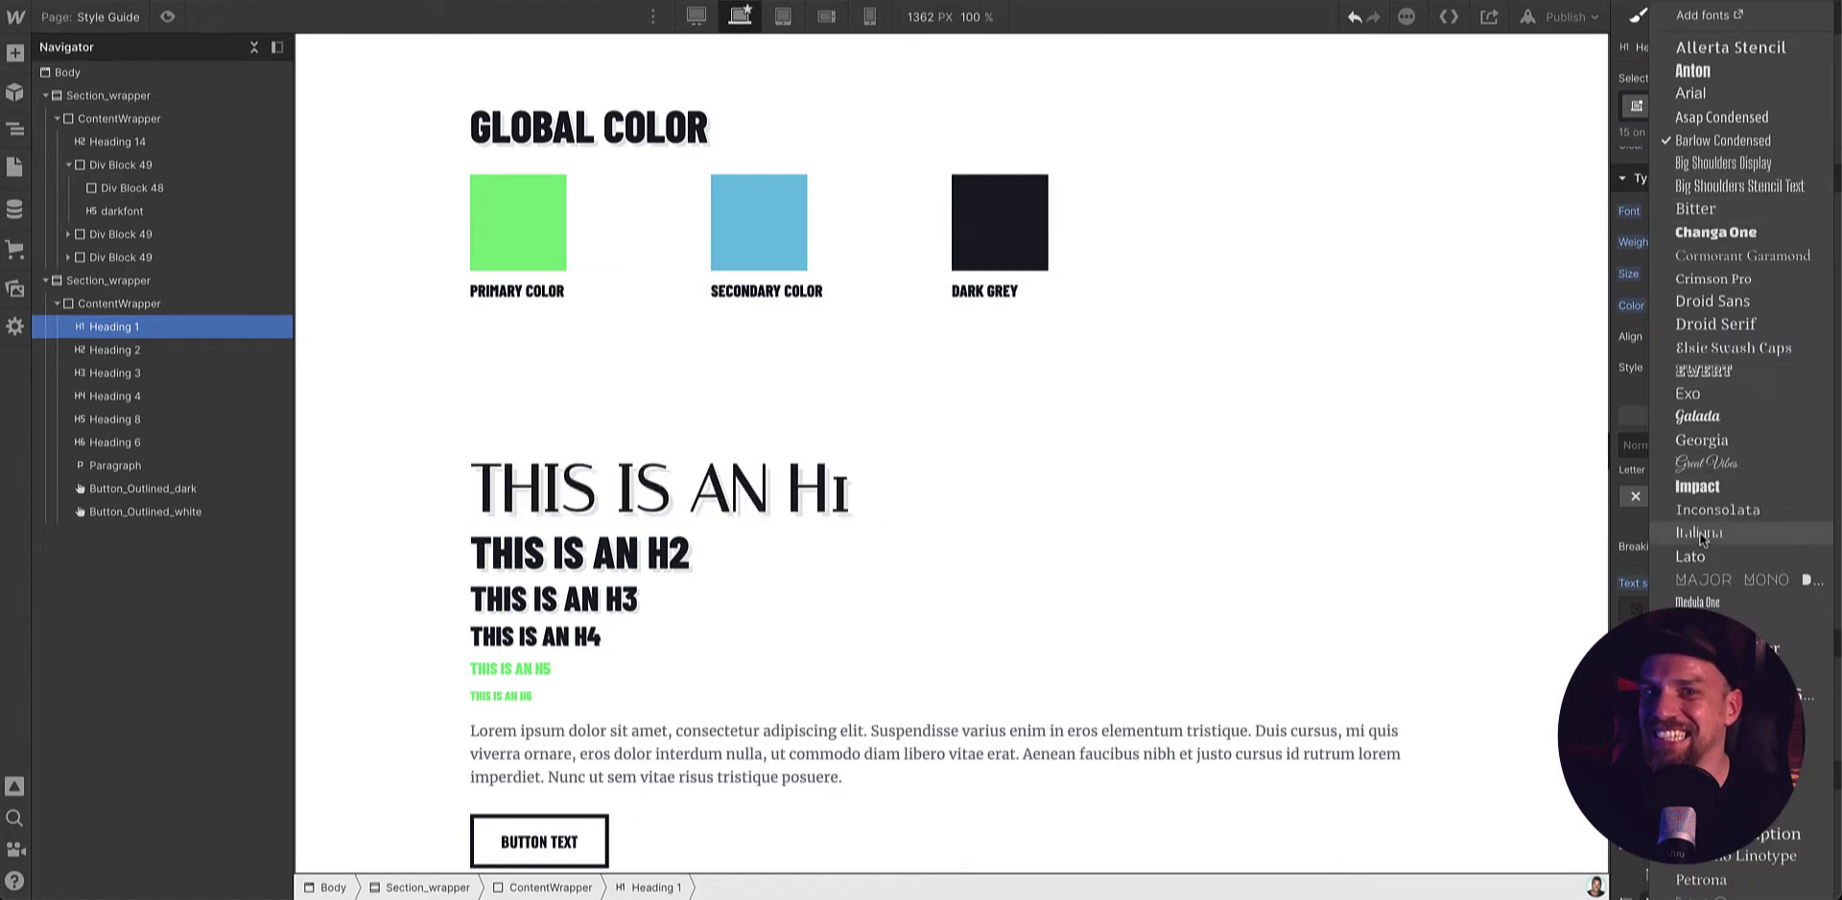
left_click(580, 552)
left_click(1710, 106)
key("Escape")
left_click(1717, 213)
left_click(1688, 441)
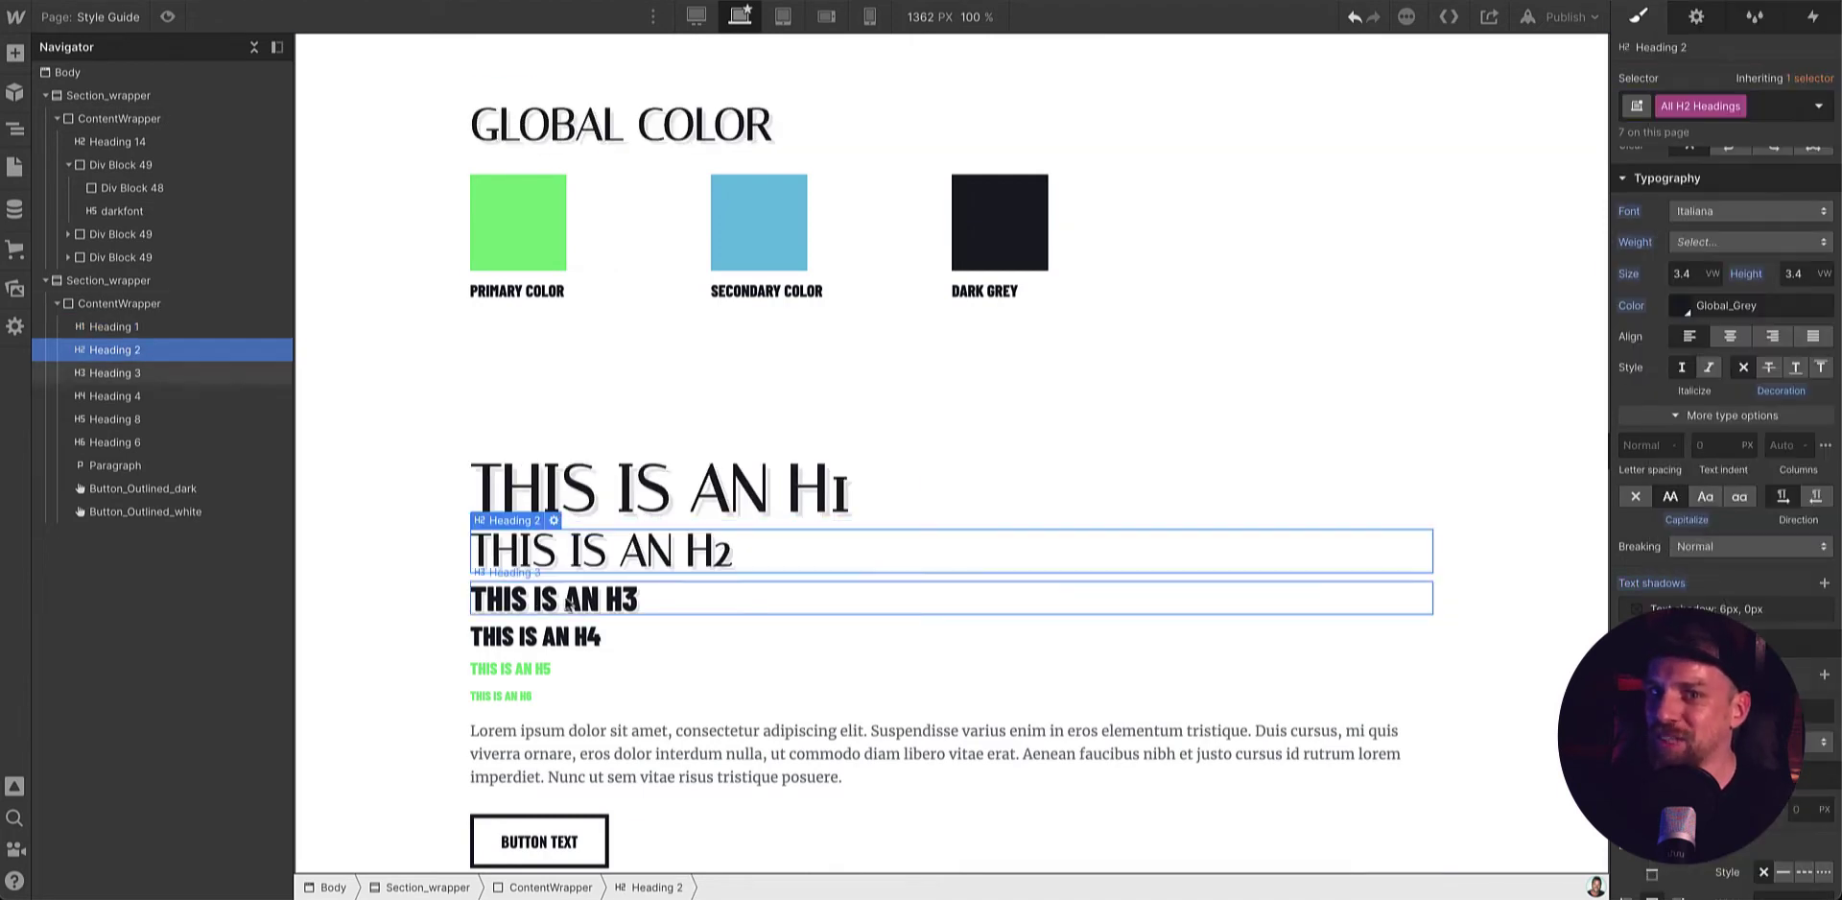
- Set the font of All H3 Headings and All H4 Headings to Italiana
left_click(554, 599)
left_click(1710, 107)
left_click(1669, 217)
left_click(1750, 210)
left_click(1688, 487)
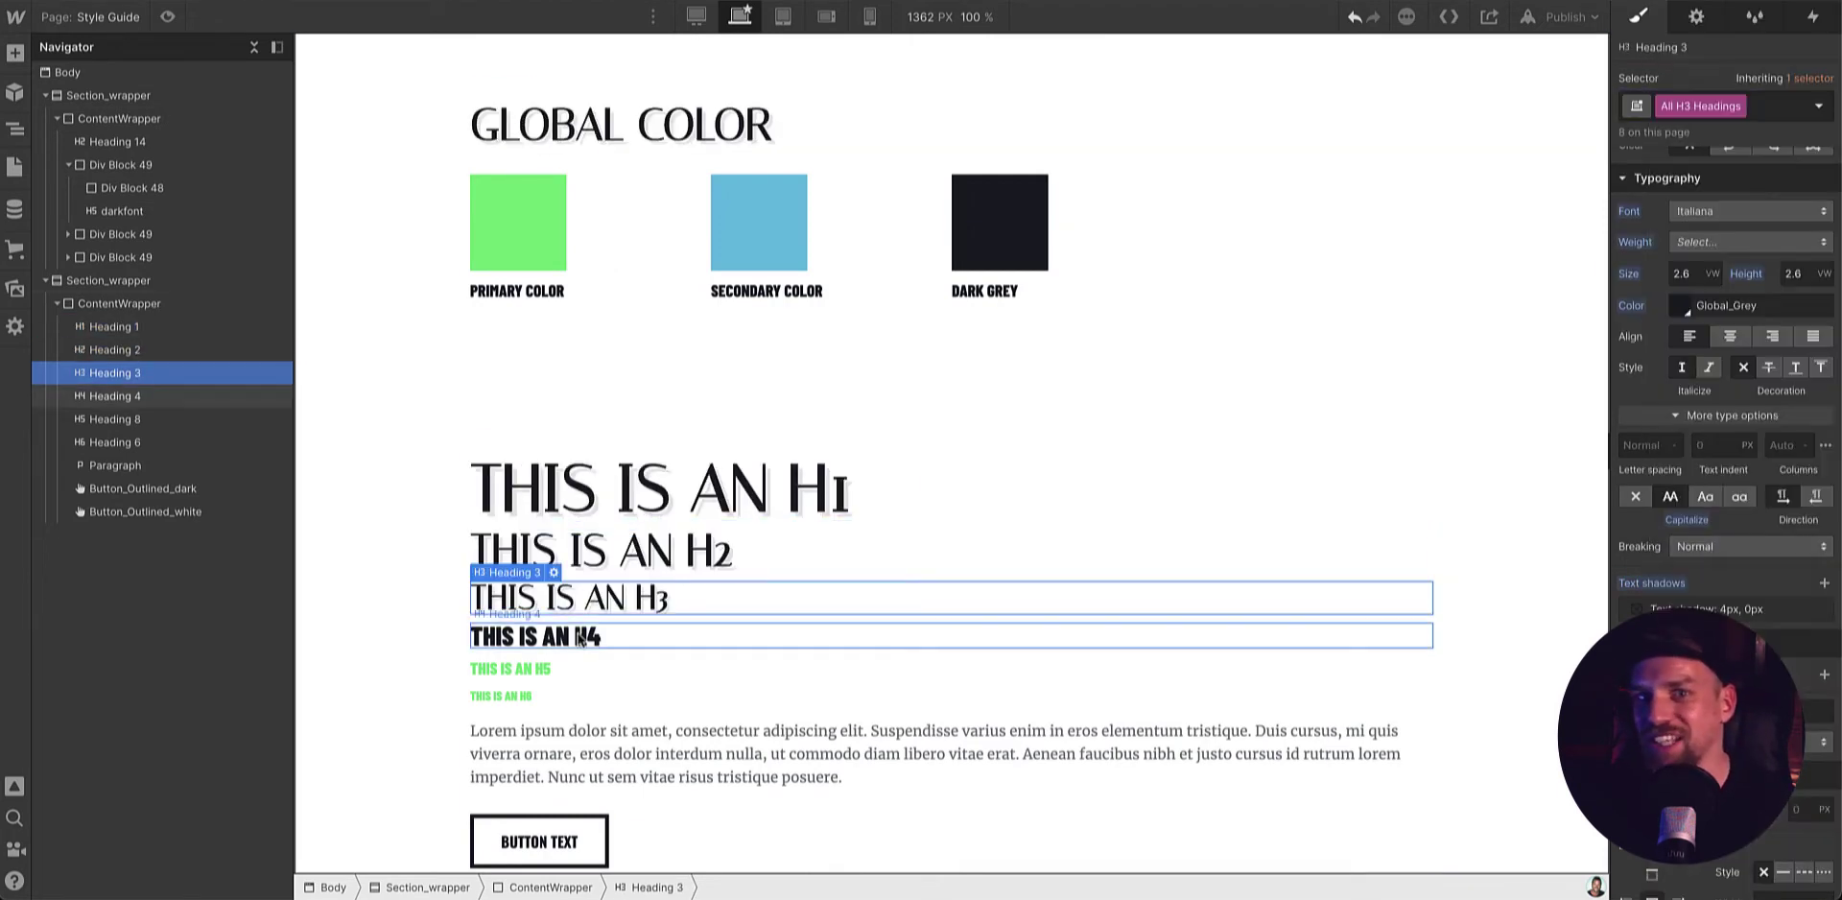
left_click(1750, 210)
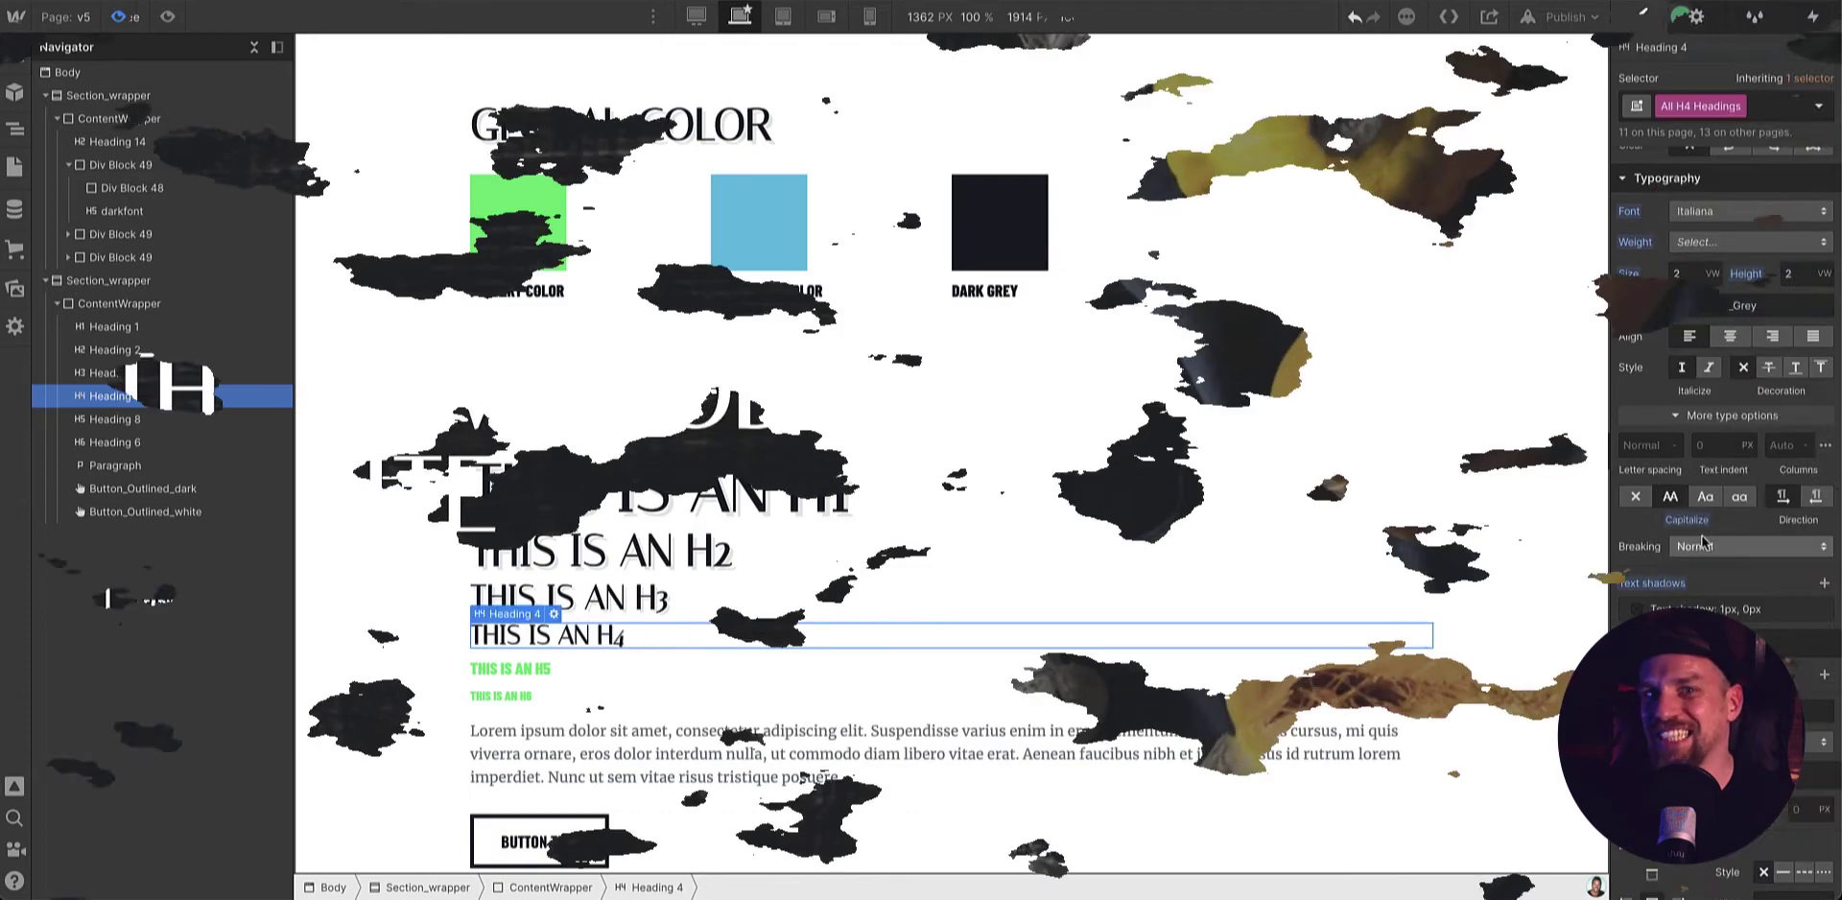
- Preview page v5 at desktop width and review the restyled sections from the food hero down through the portfolio
scroll(1071, 245, "down", 10)
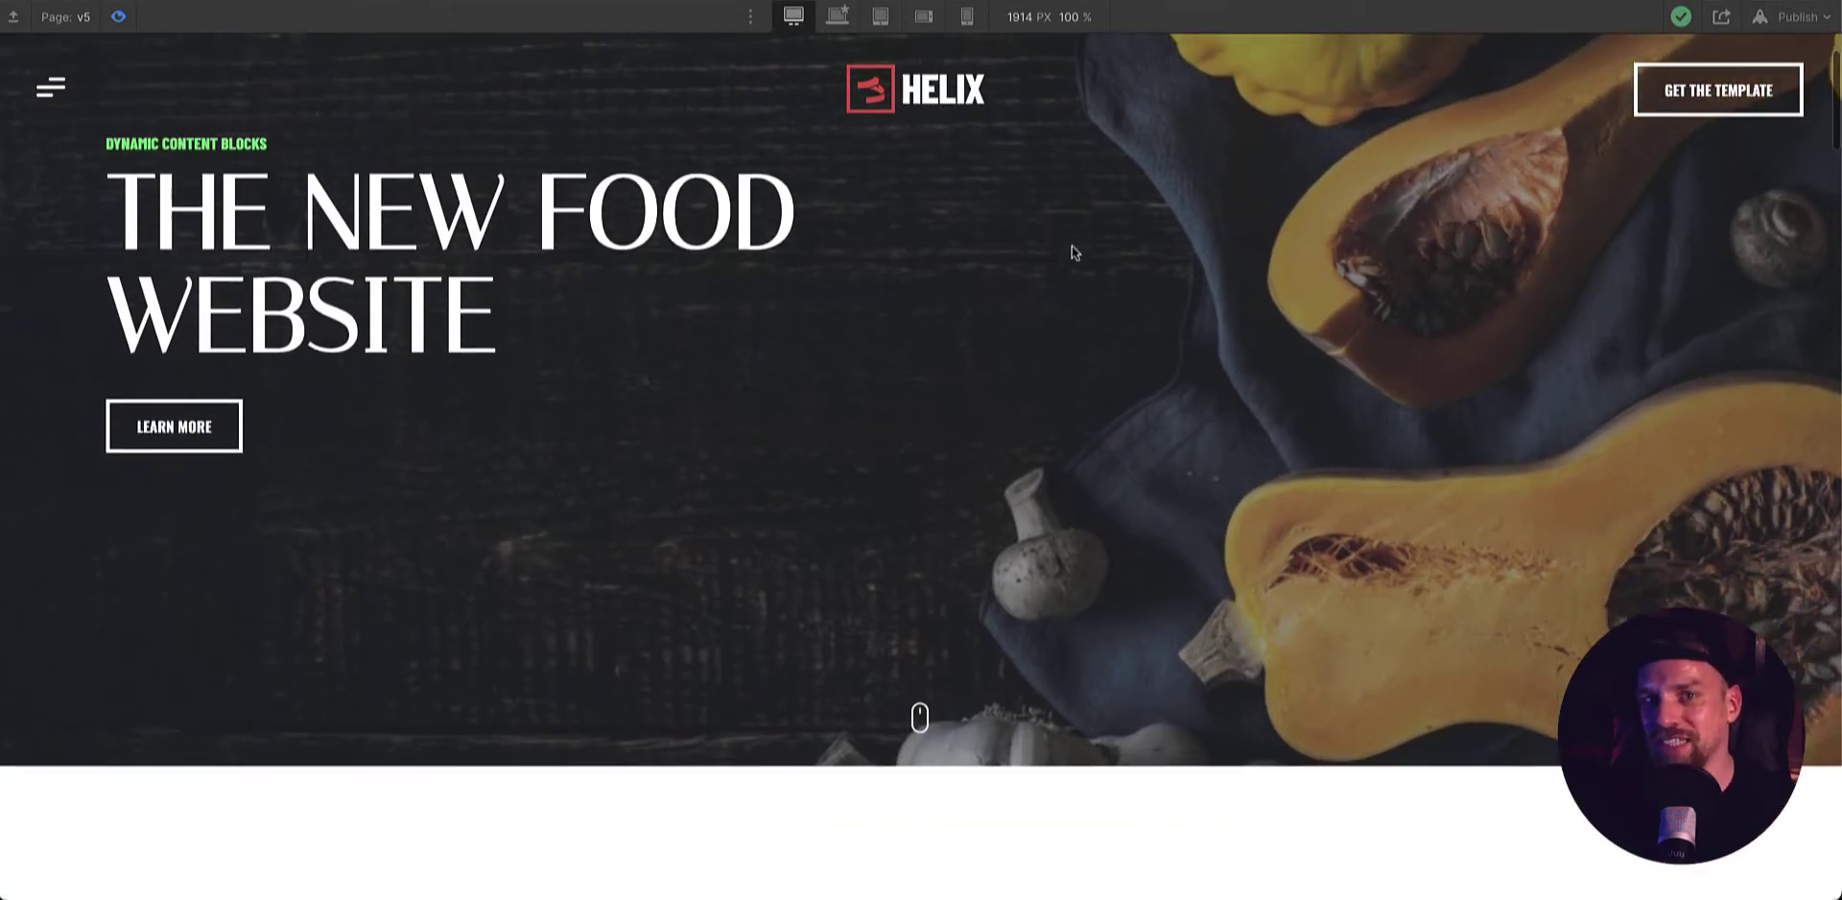
scroll(1071, 247, "down", 10)
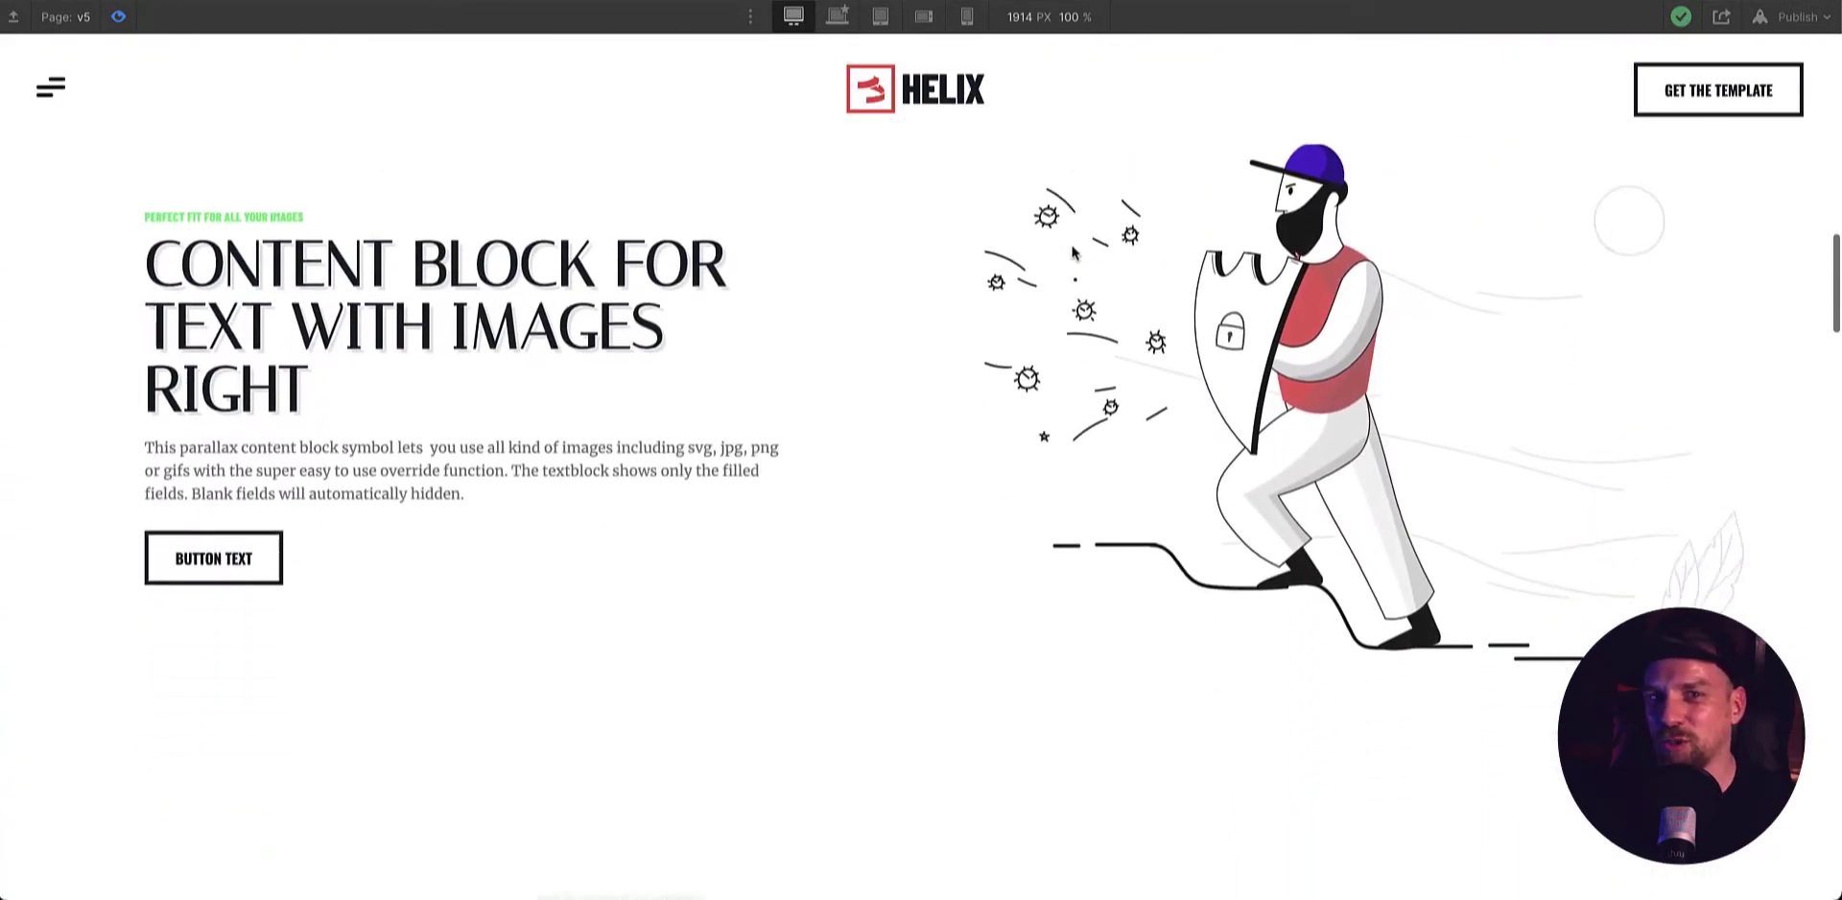
scroll(1073, 247, "down", 10)
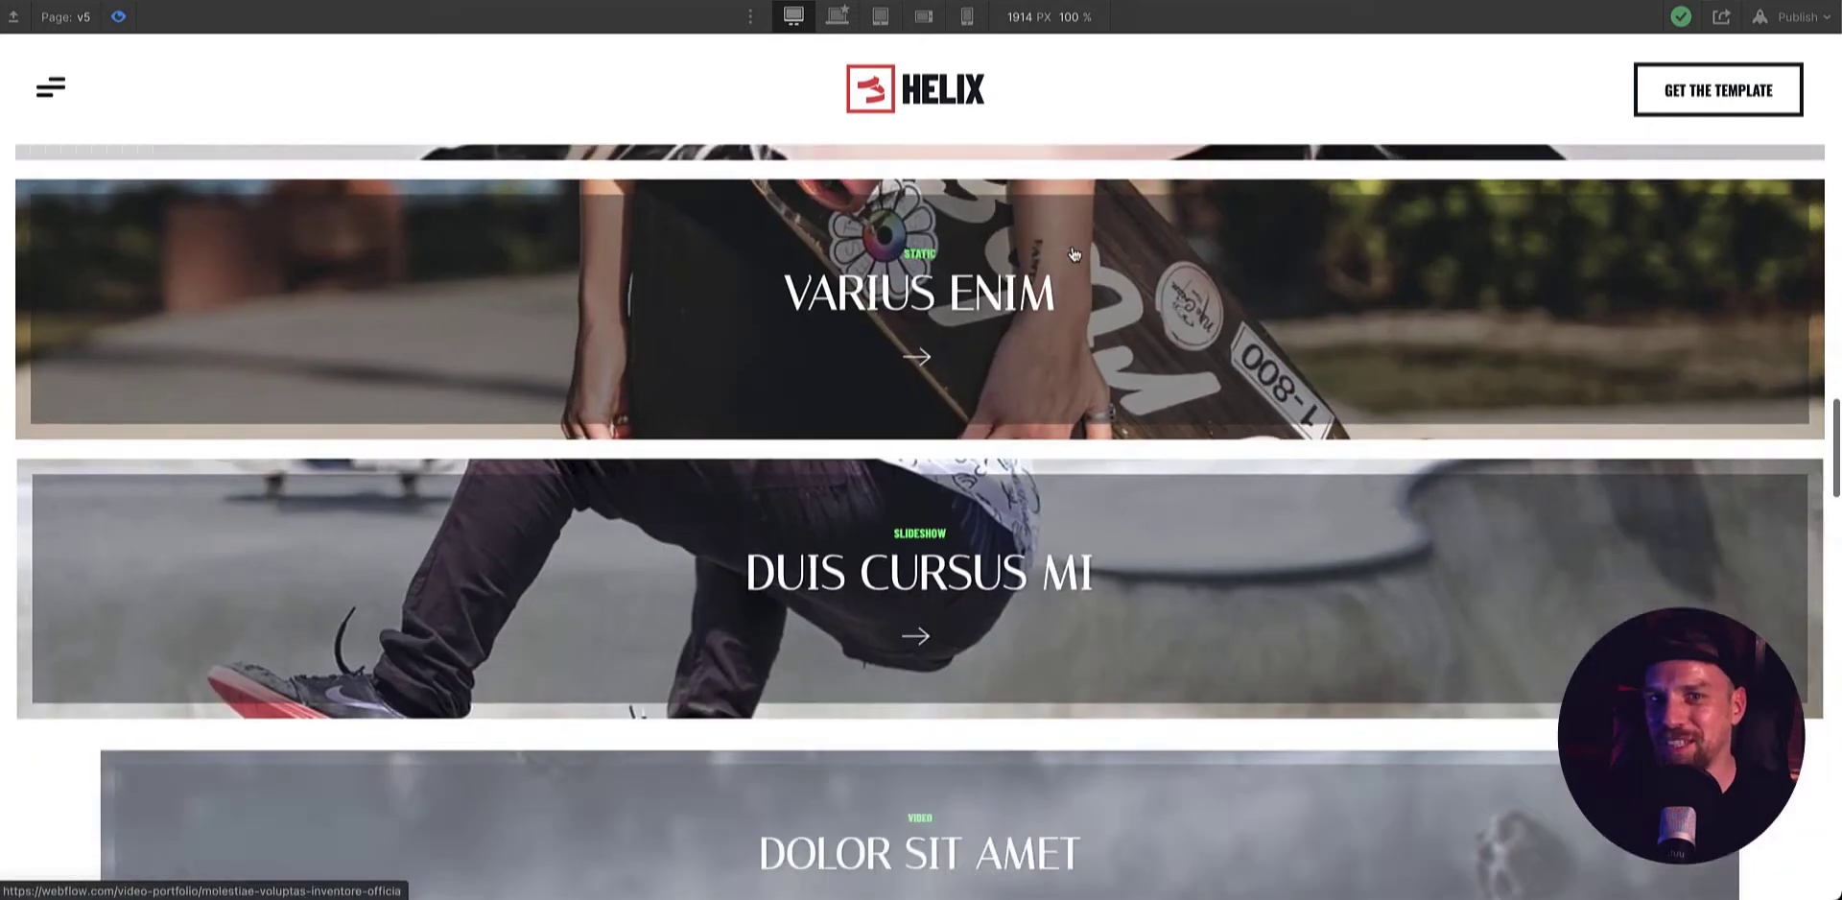
scroll(1074, 253, "down", 10)
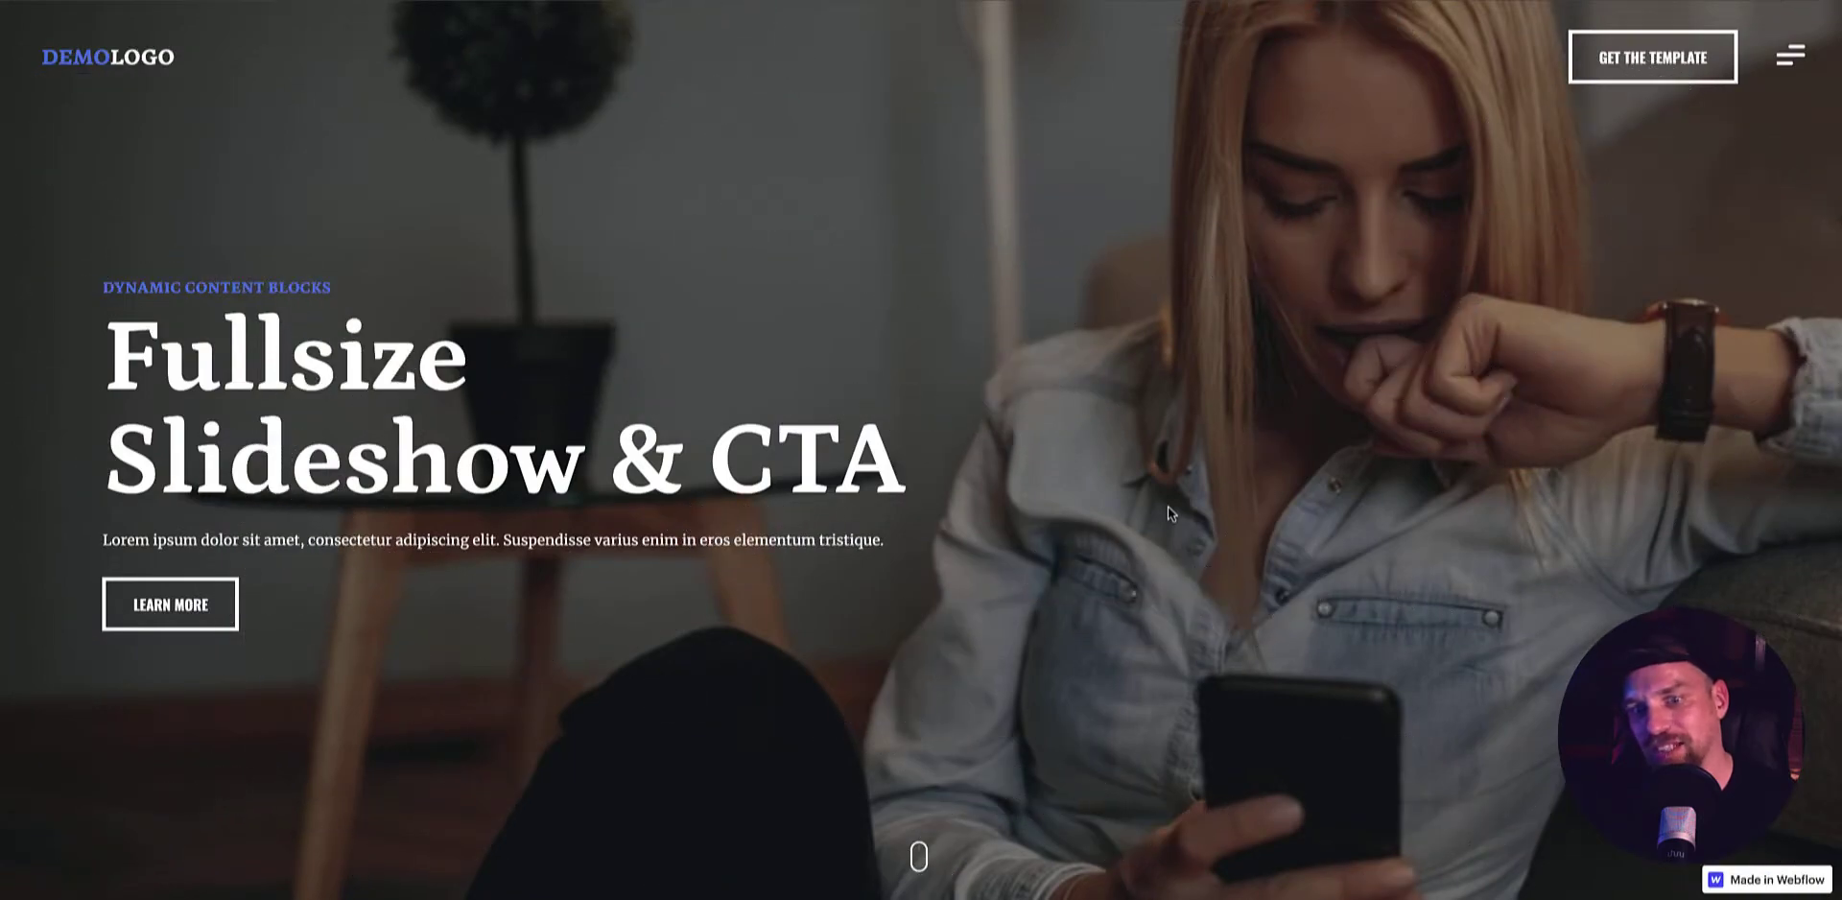
- Review the published blue serif and green demo designs, from their hero sections down through the portfolio and content blocks
scroll(1166, 506, "down", 5)
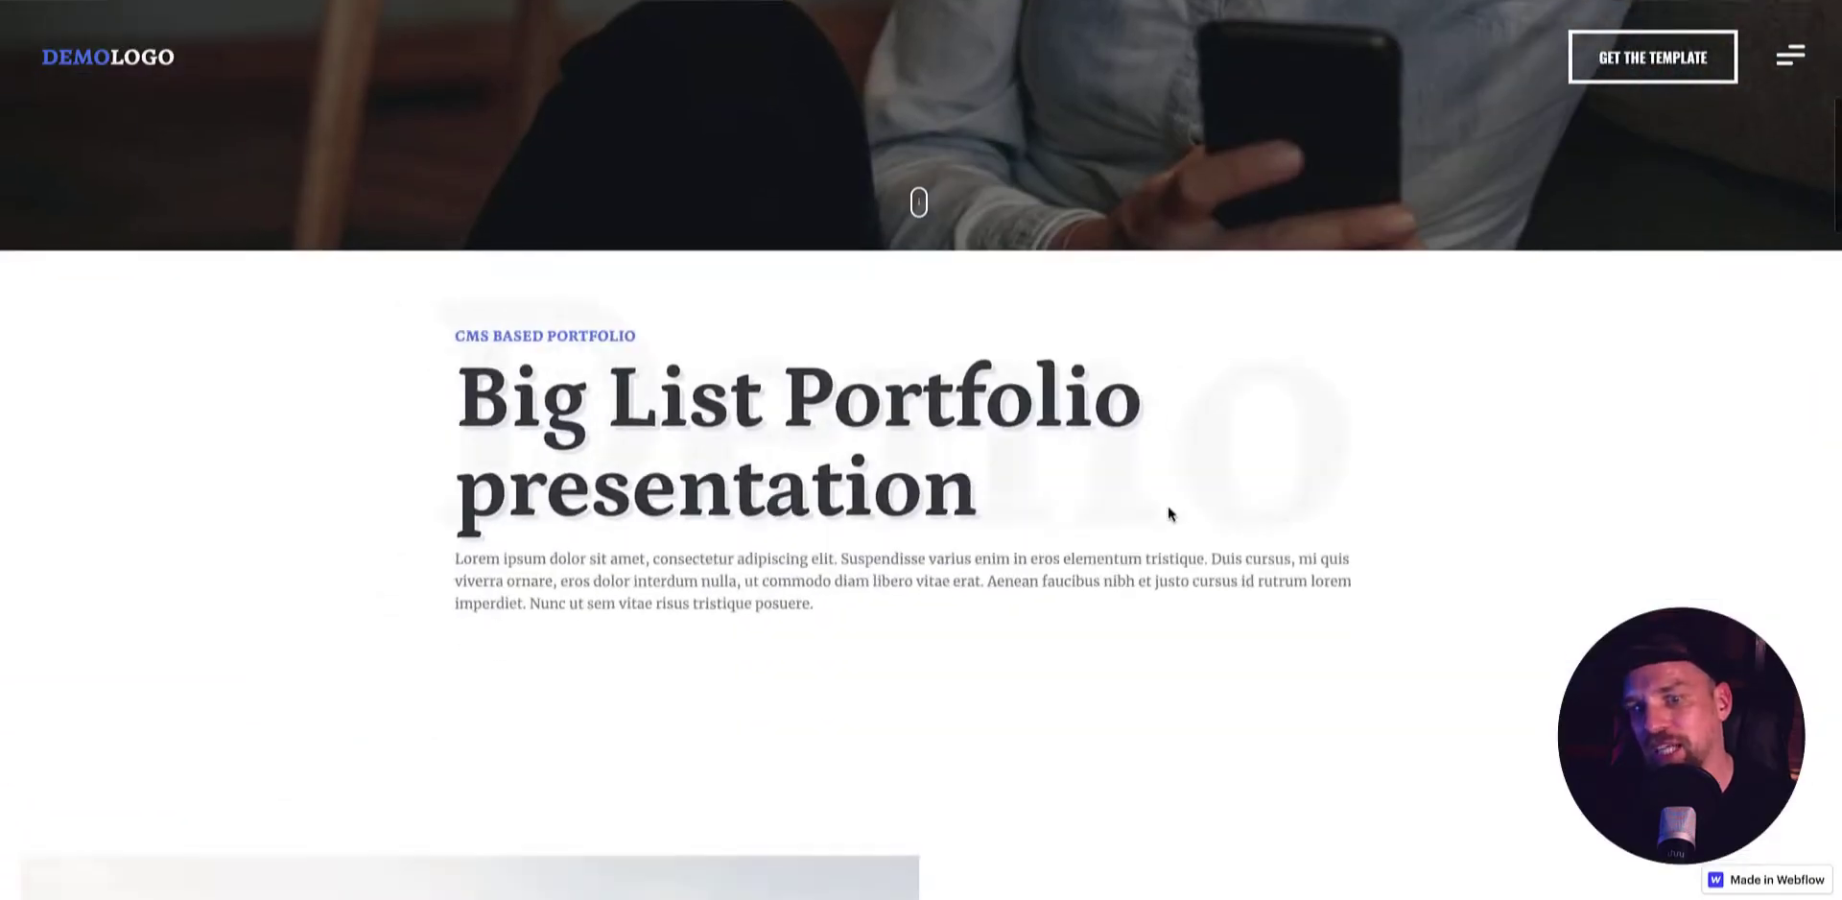
scroll(1168, 509, "down", 10)
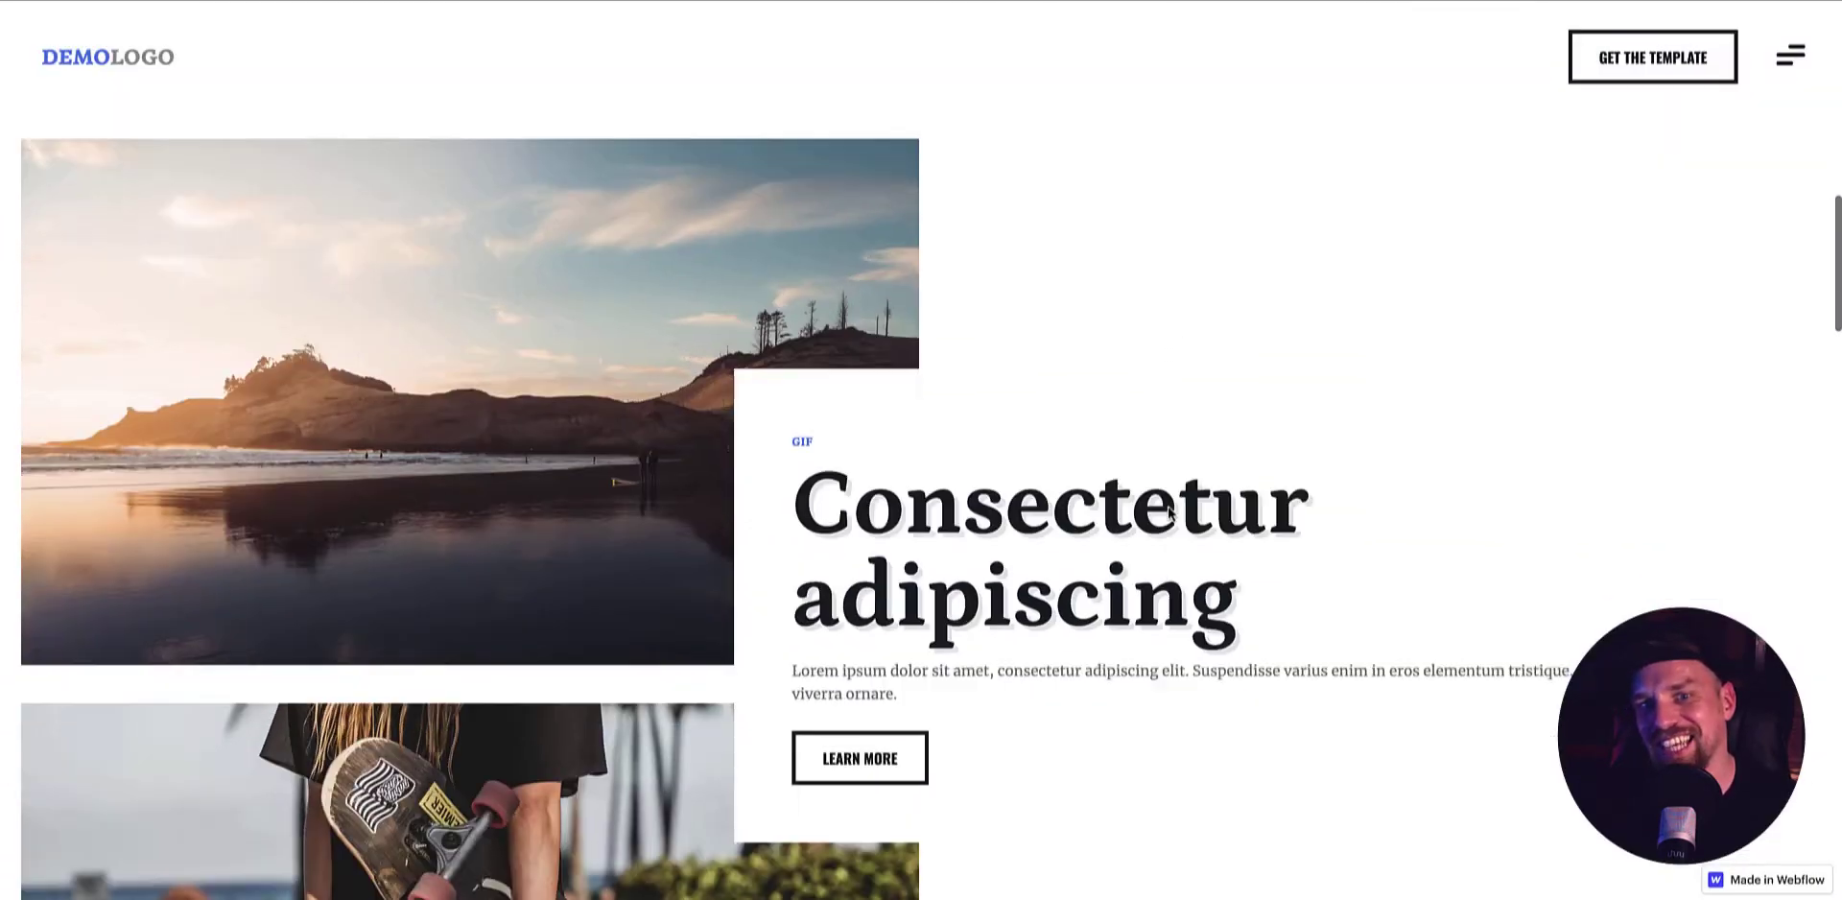
scroll(1168, 514, "down", 10)
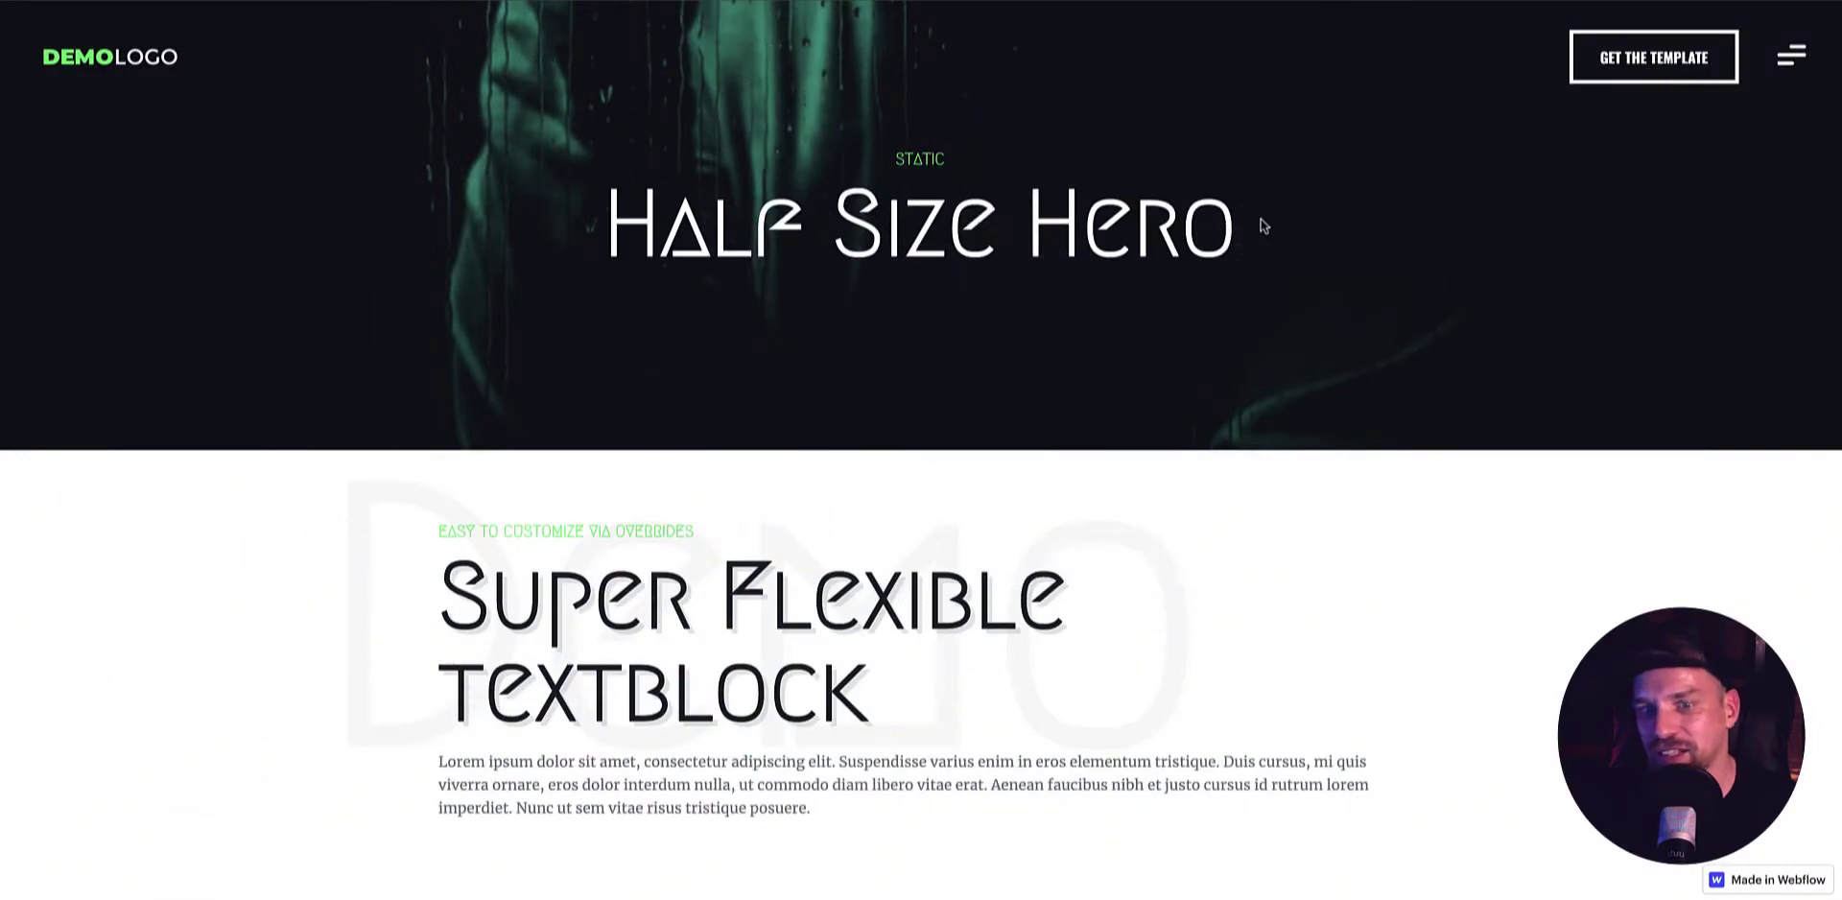
scroll(1262, 225, "down", 10)
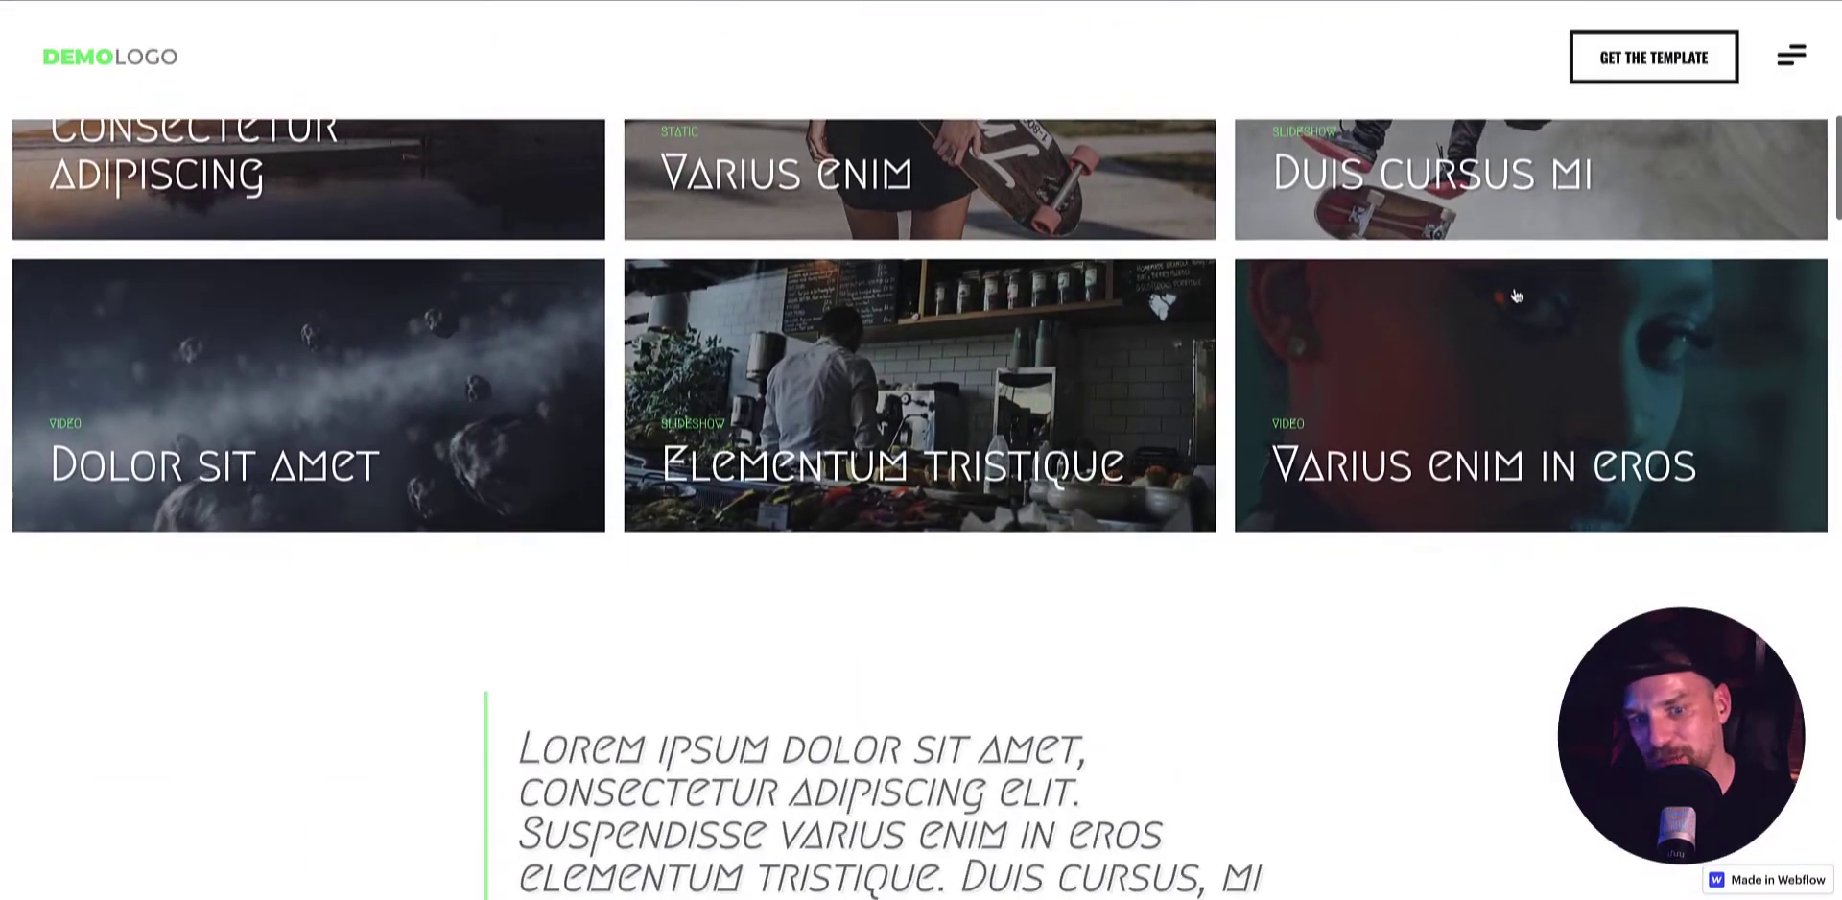
scroll(1516, 295, "down", 10)
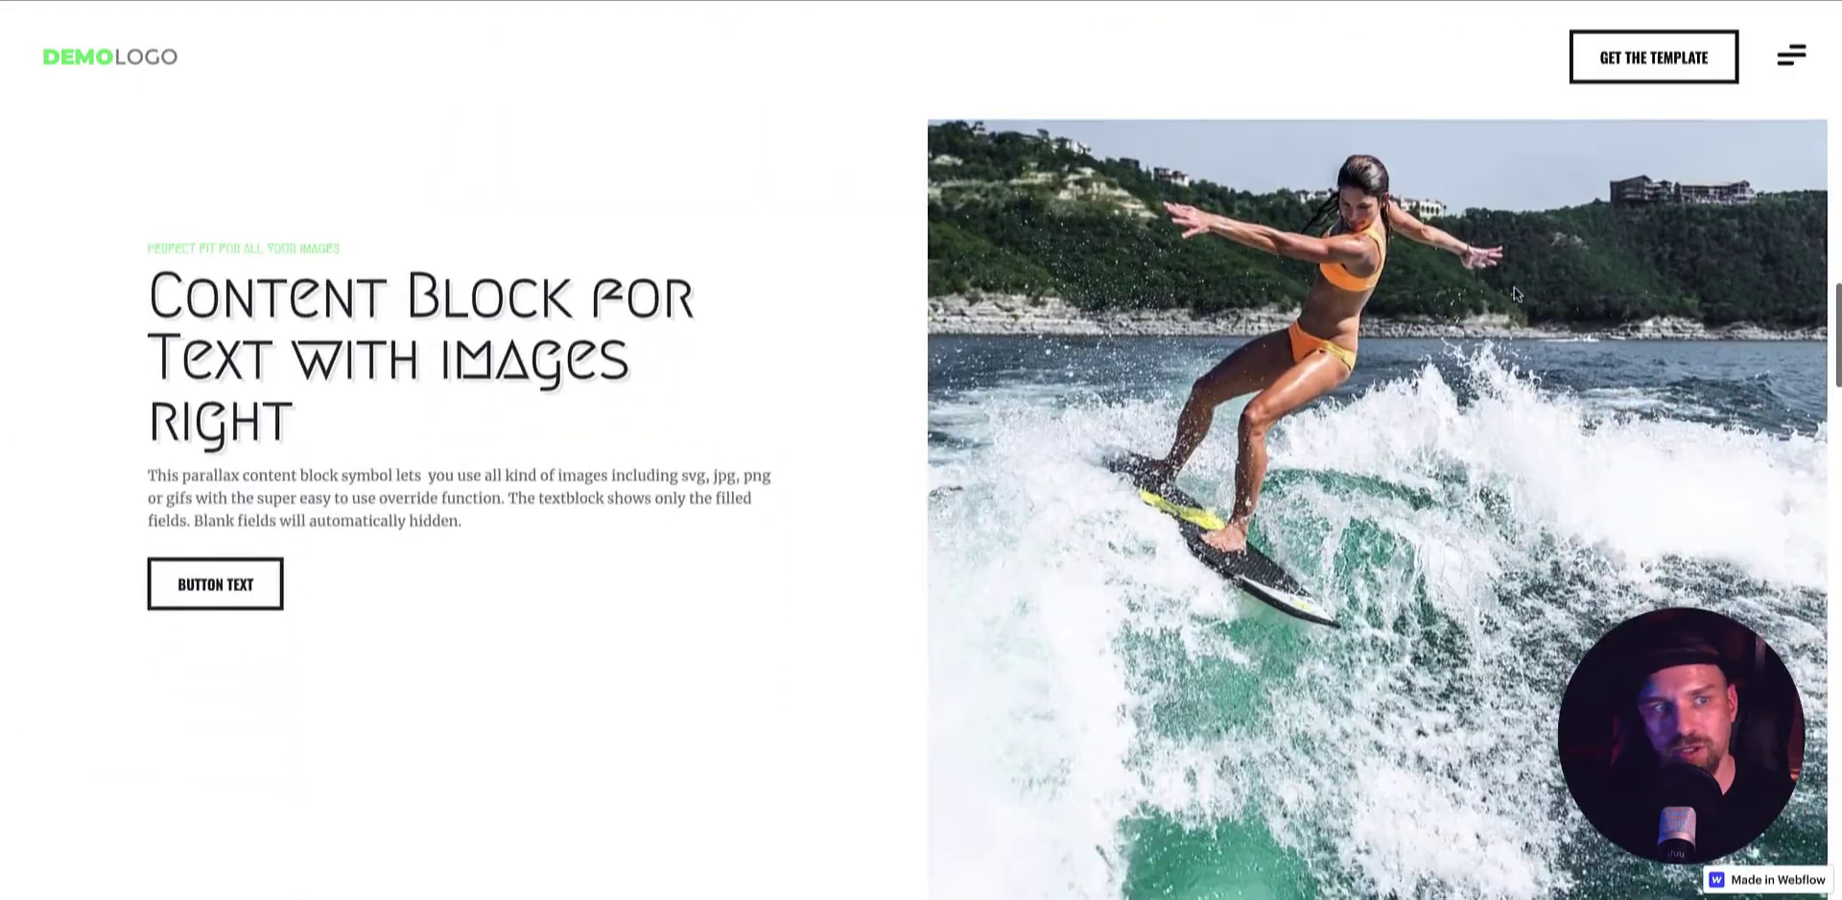
scroll(1514, 290, "down", 10)
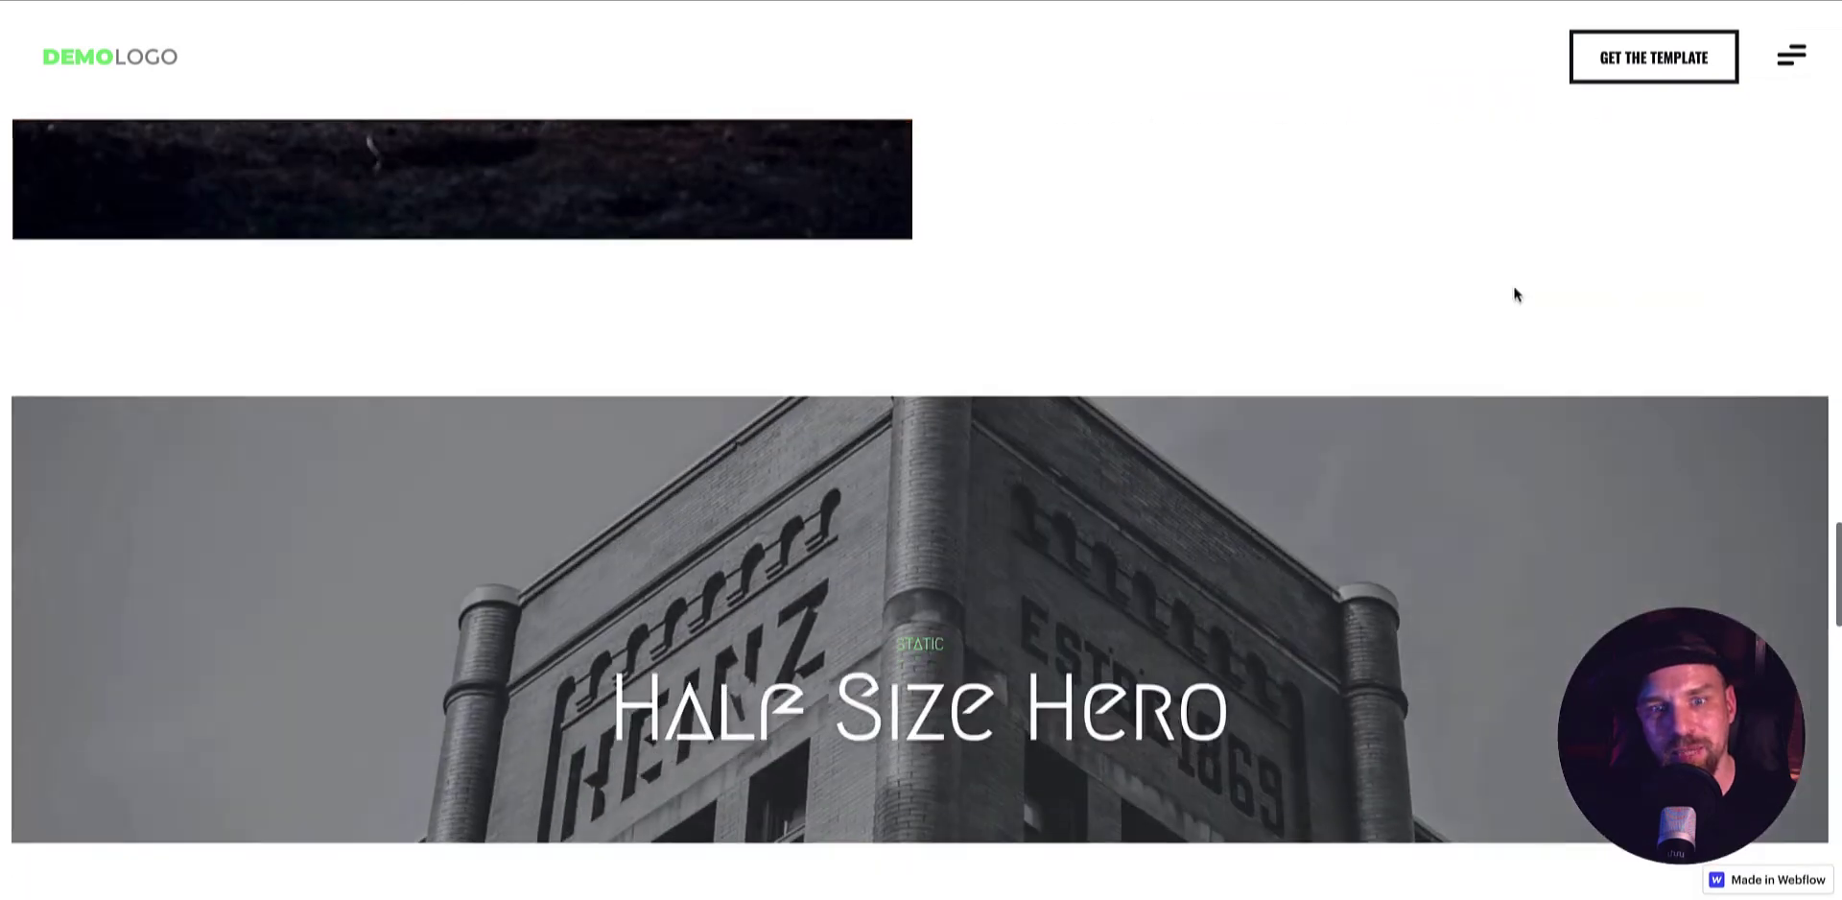
scroll(1514, 288, "down", 5)
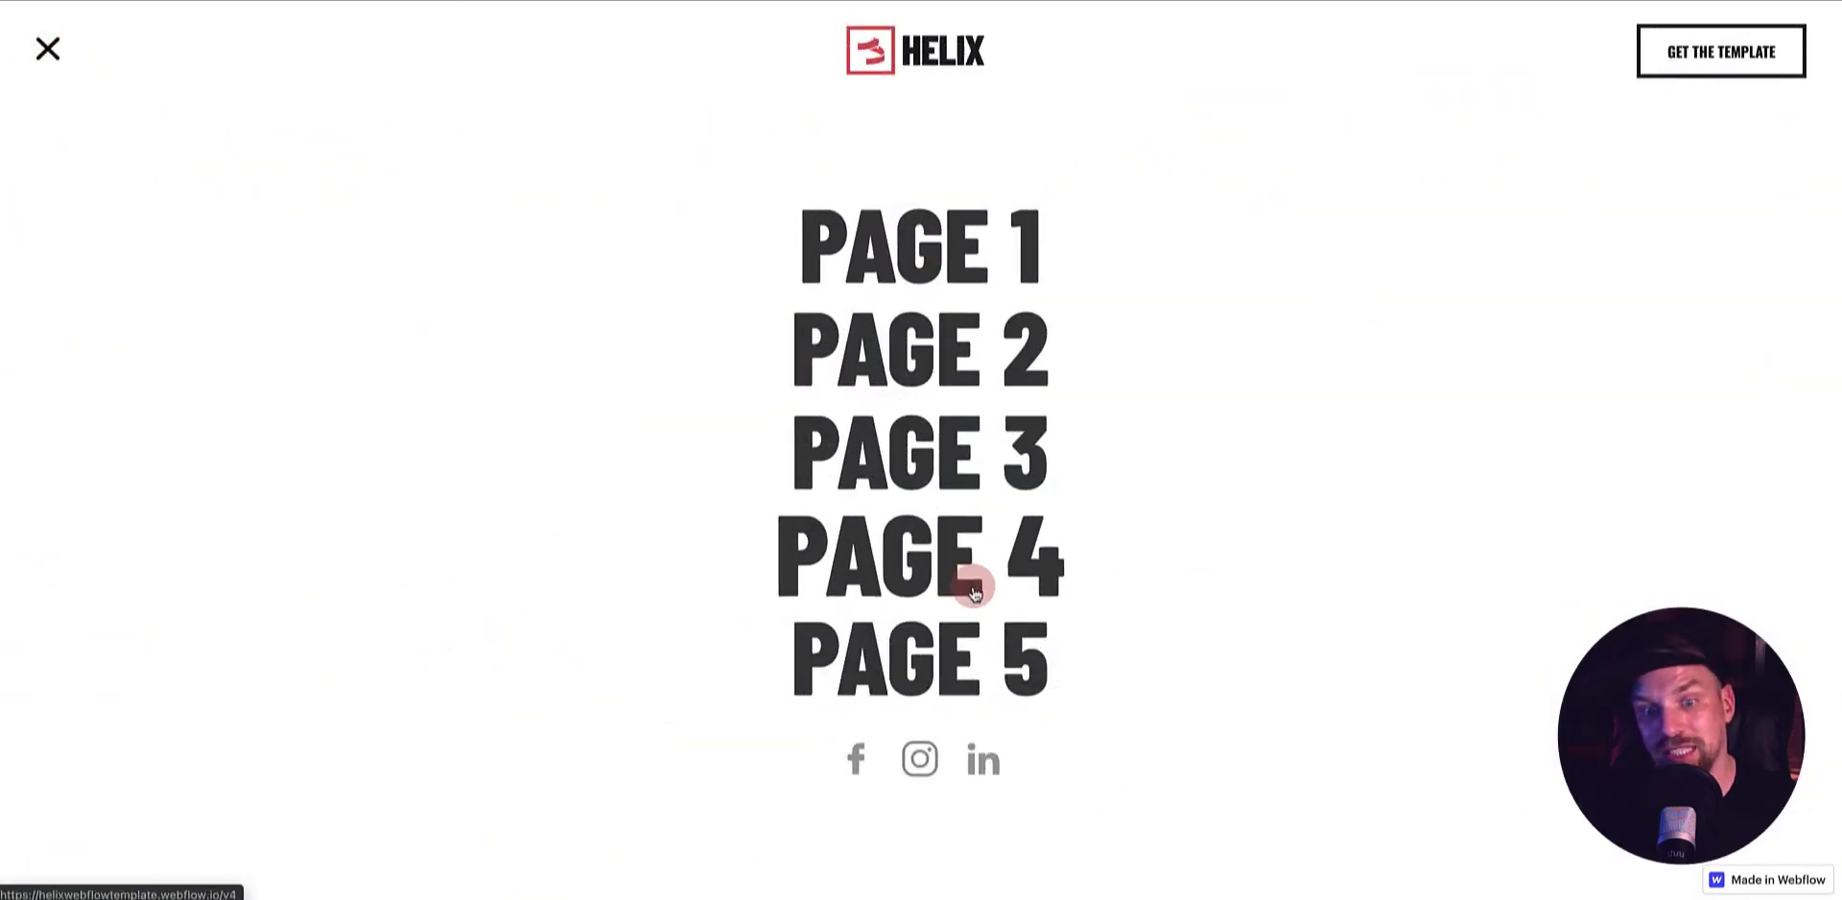
- Close the published Helix site's page menu and review the page upward from the clients section to the image textblocks
left_click(51, 54)
scroll(727, 230, "up", 15)
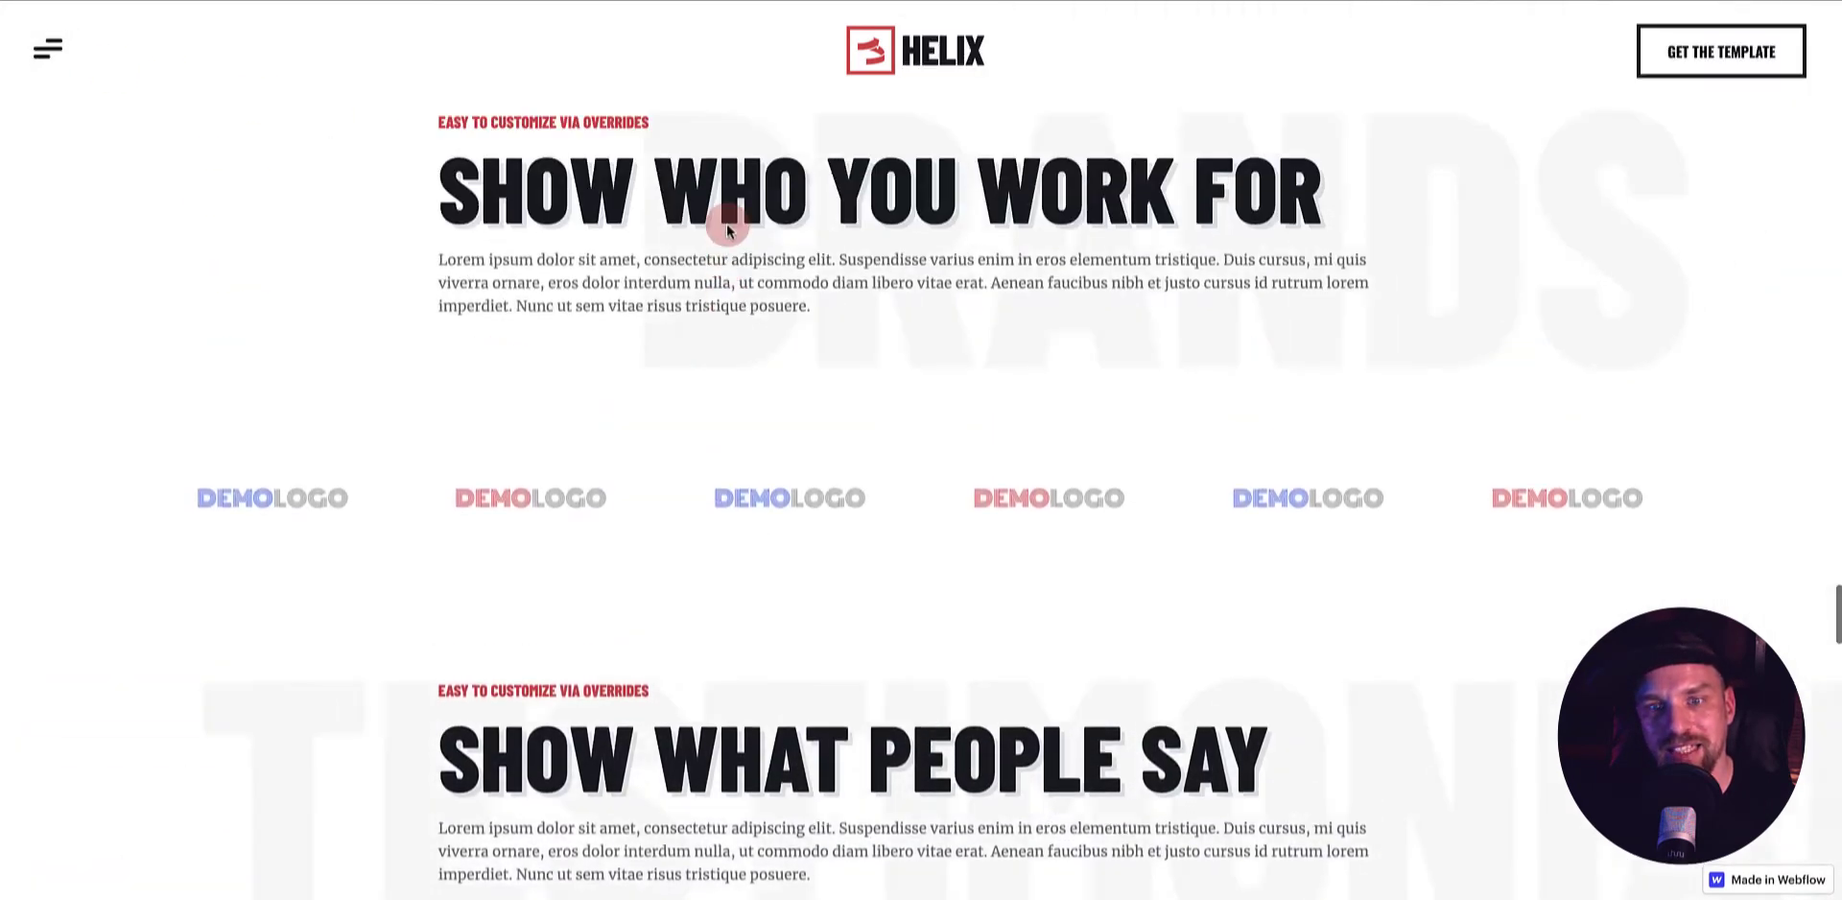
scroll(727, 228, "up", 12)
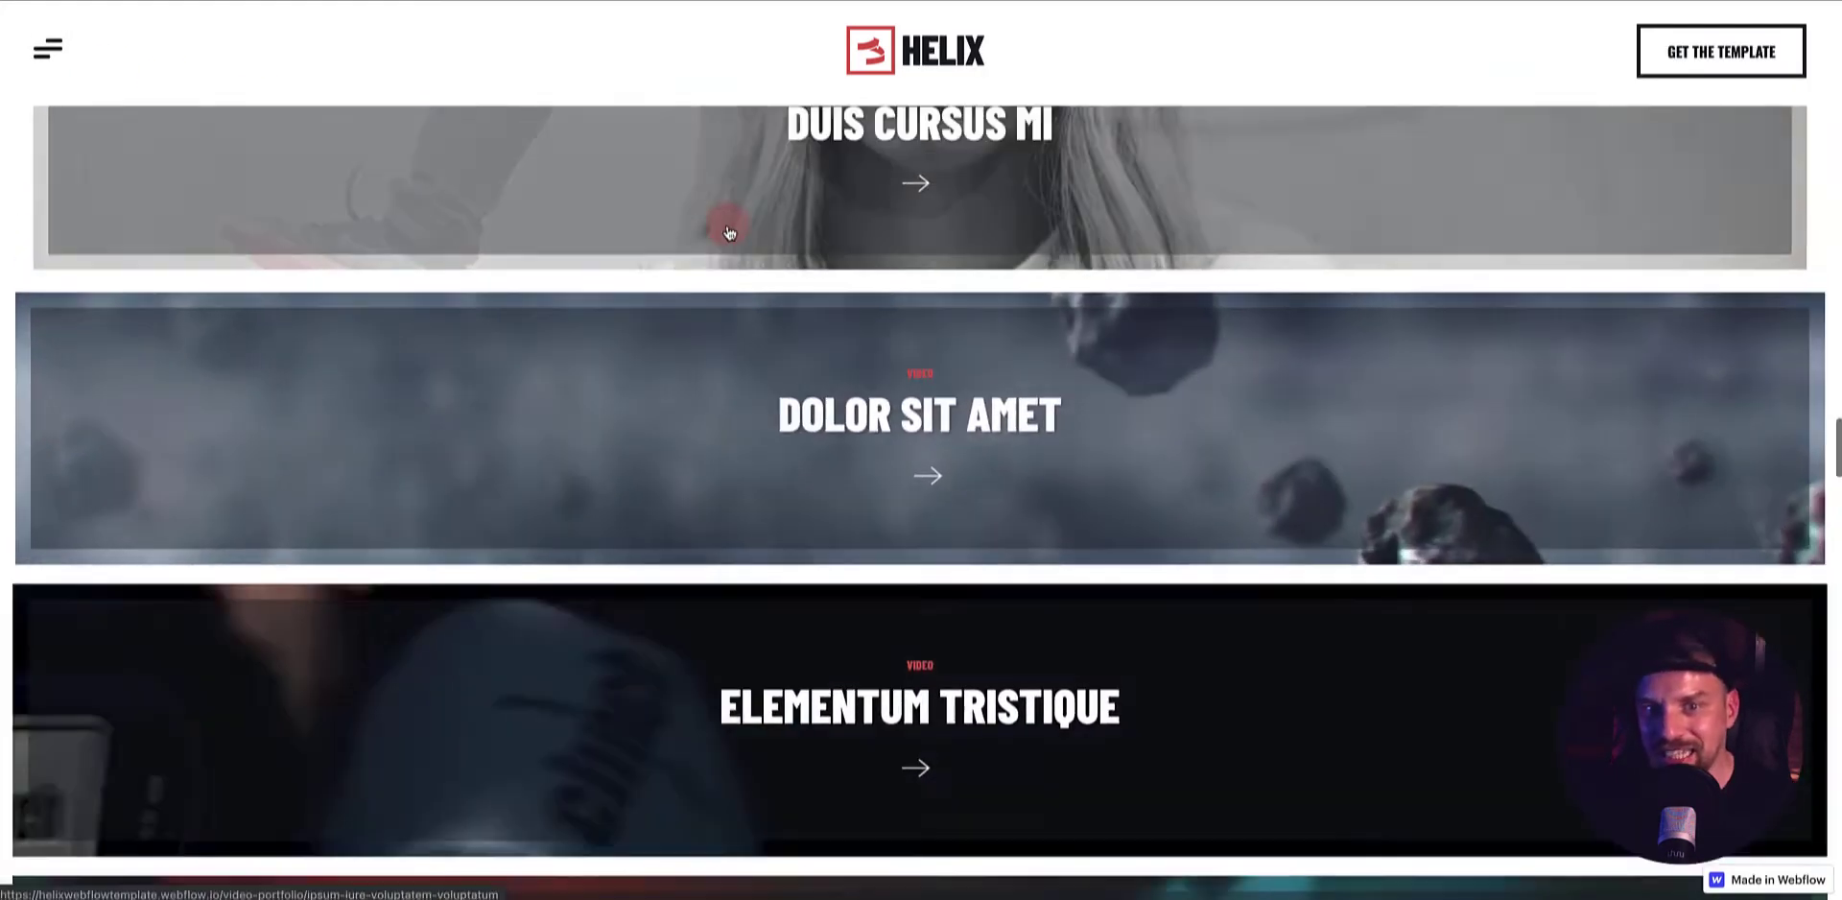
scroll(727, 226, "up", 12)
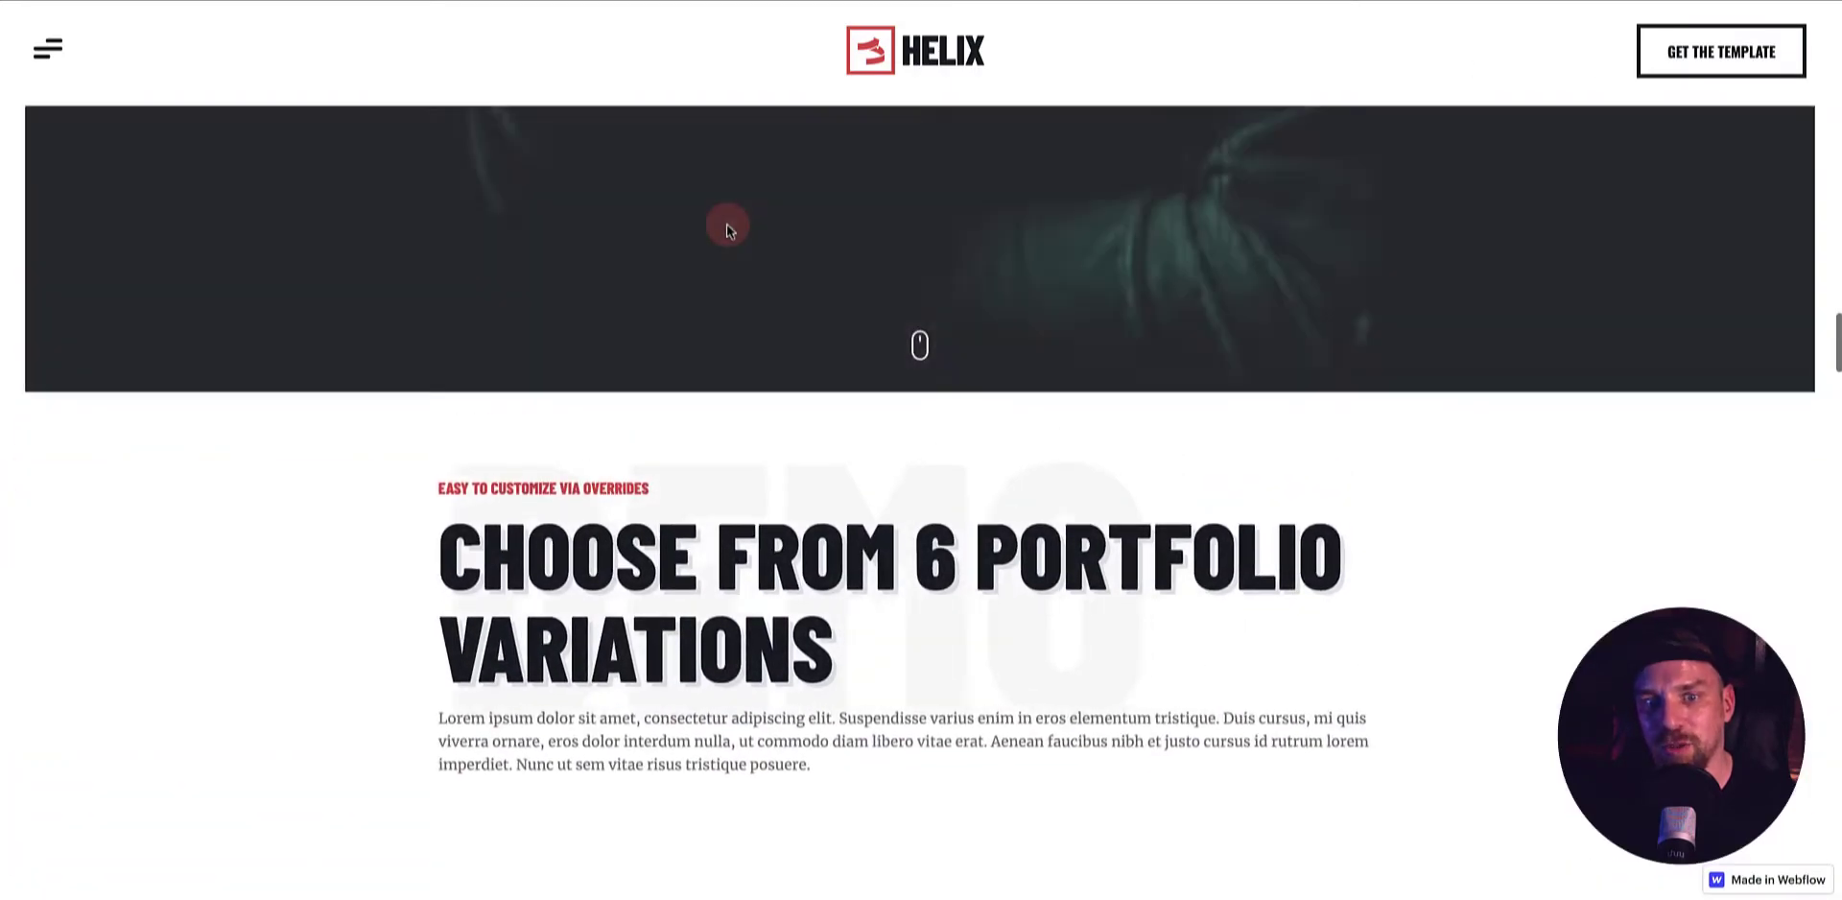
scroll(727, 226, "up", 8)
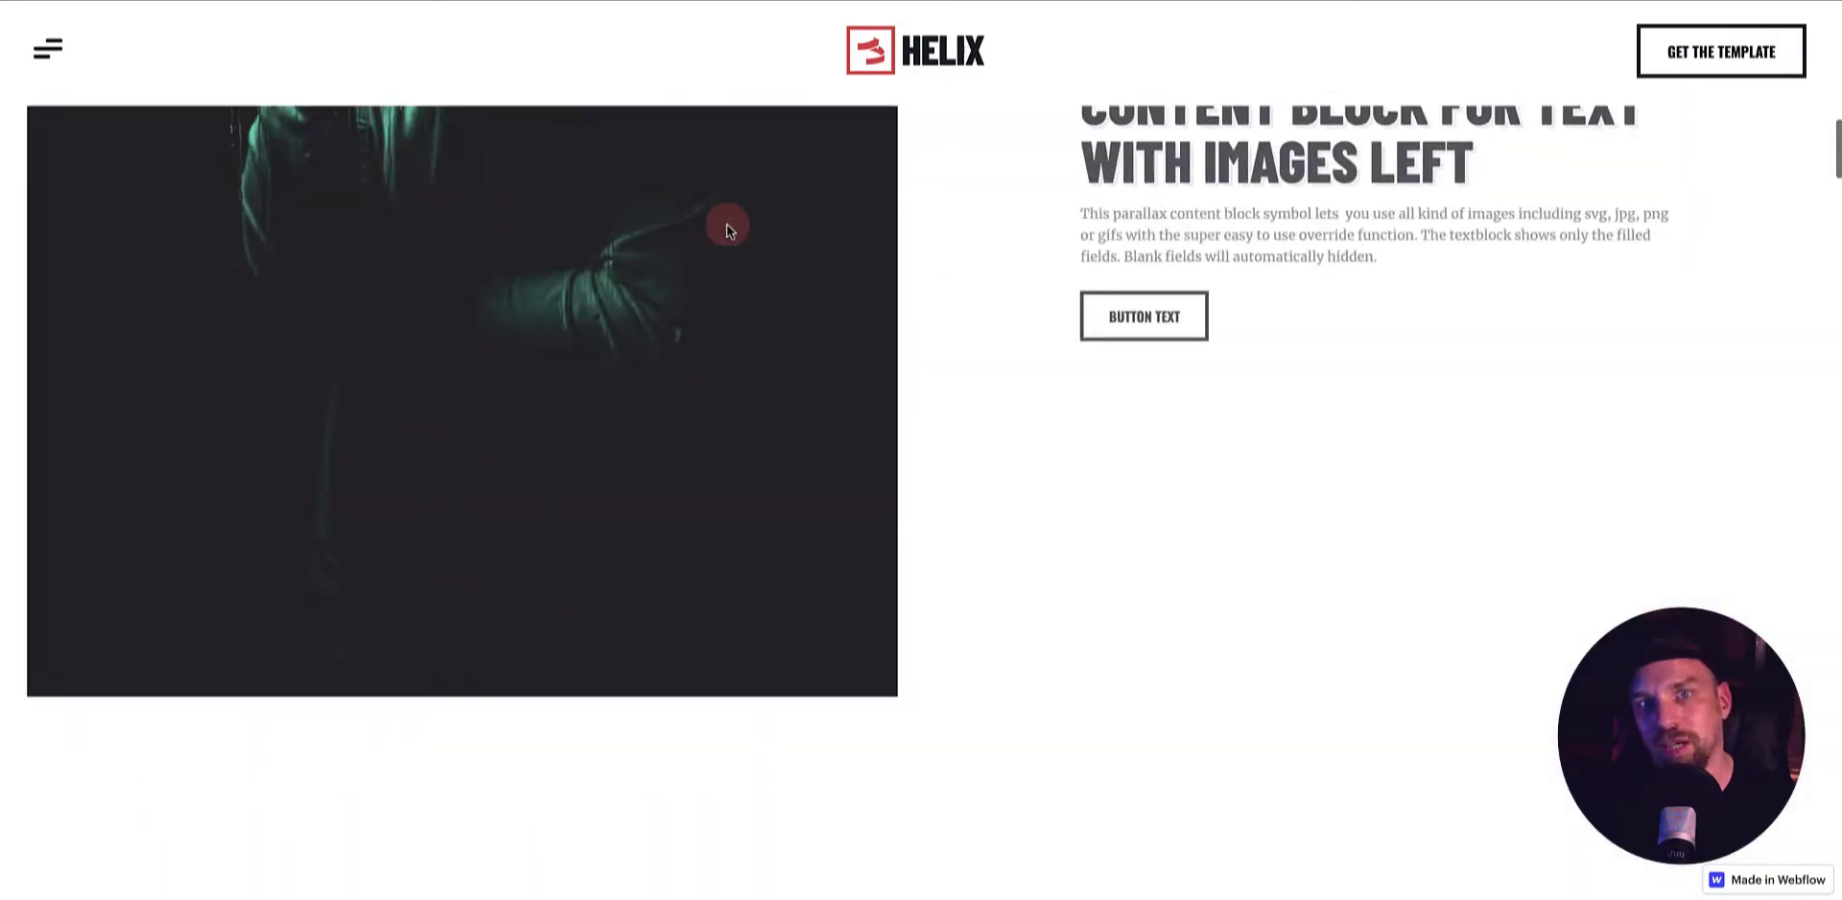
scroll(993, 240, "up", 8)
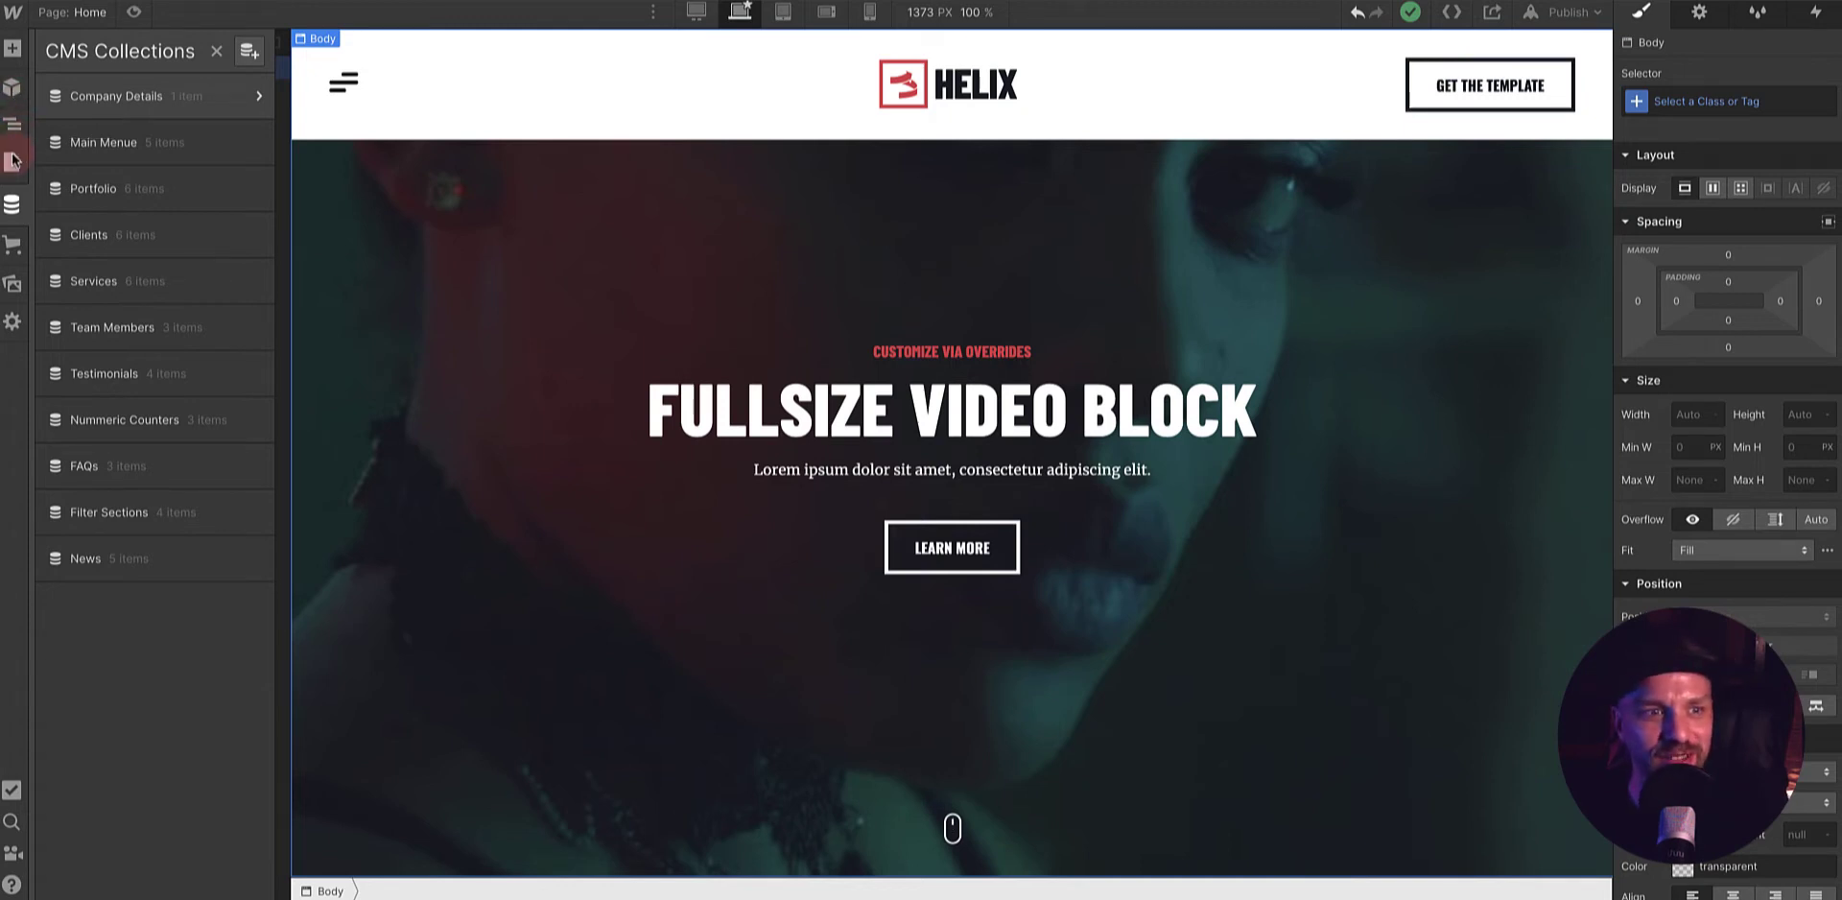
- Examine the project's page list, including static pages v1 to v5, the Take a look folder and the CMS collection templates
left_click(13, 163)
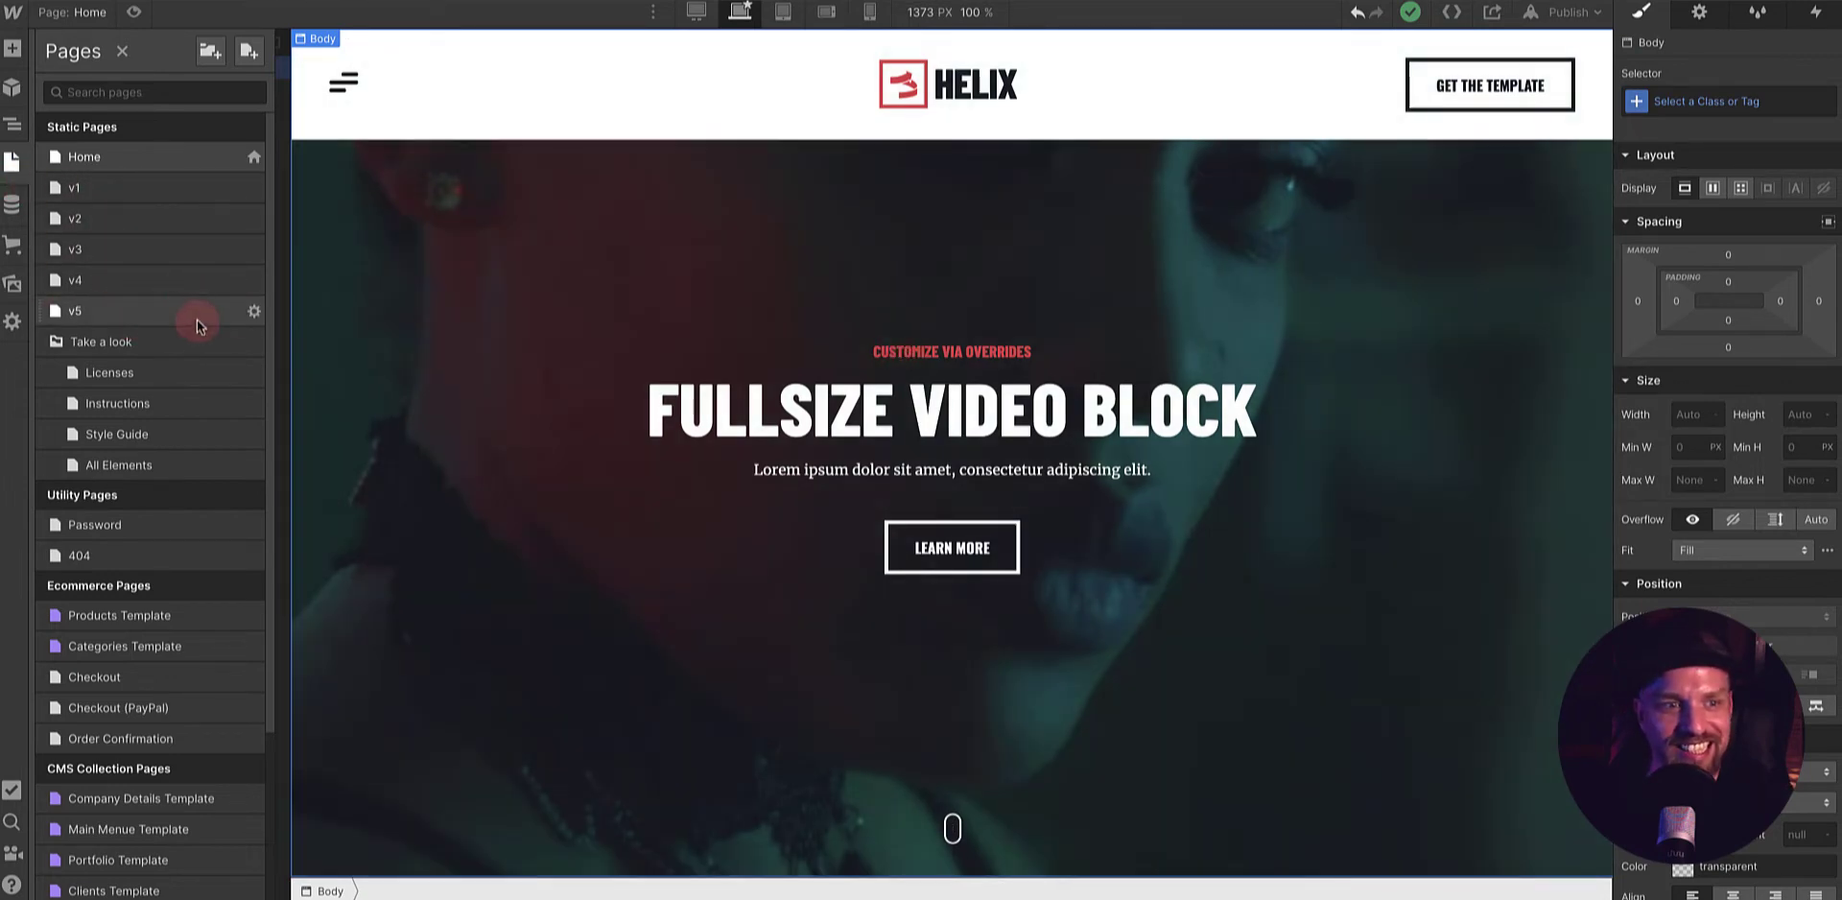
scroll(595, 303, "down", 10)
scroll(597, 303, "up", 10)
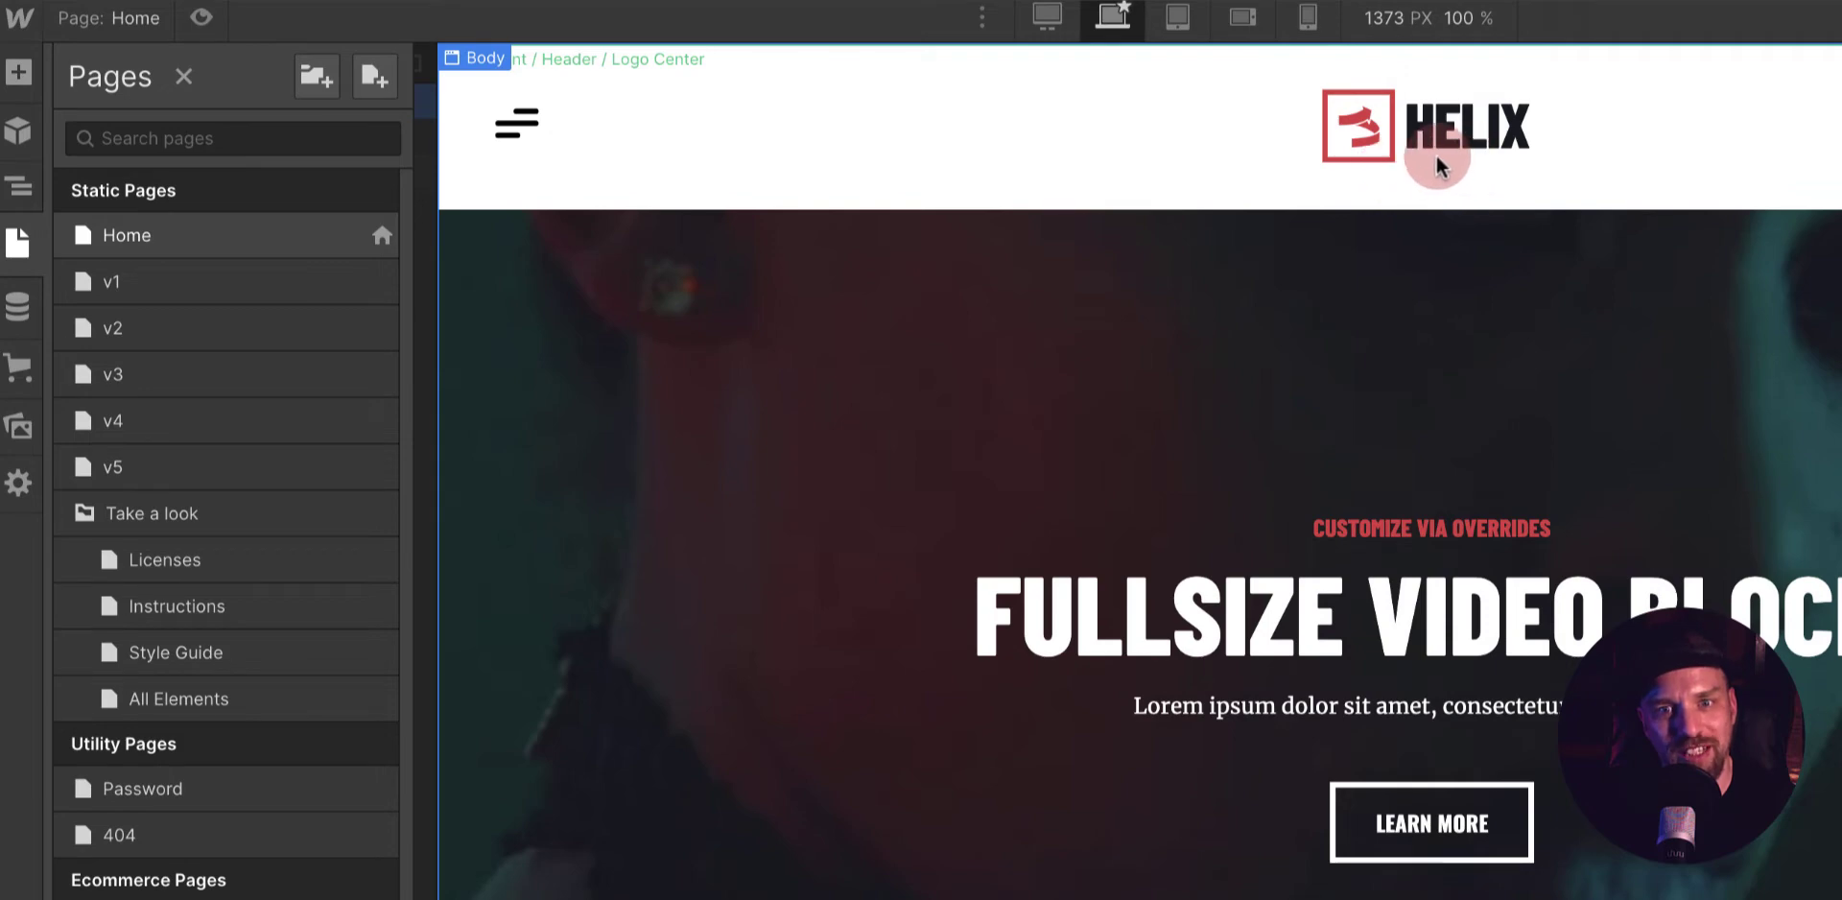
left_click(125, 466)
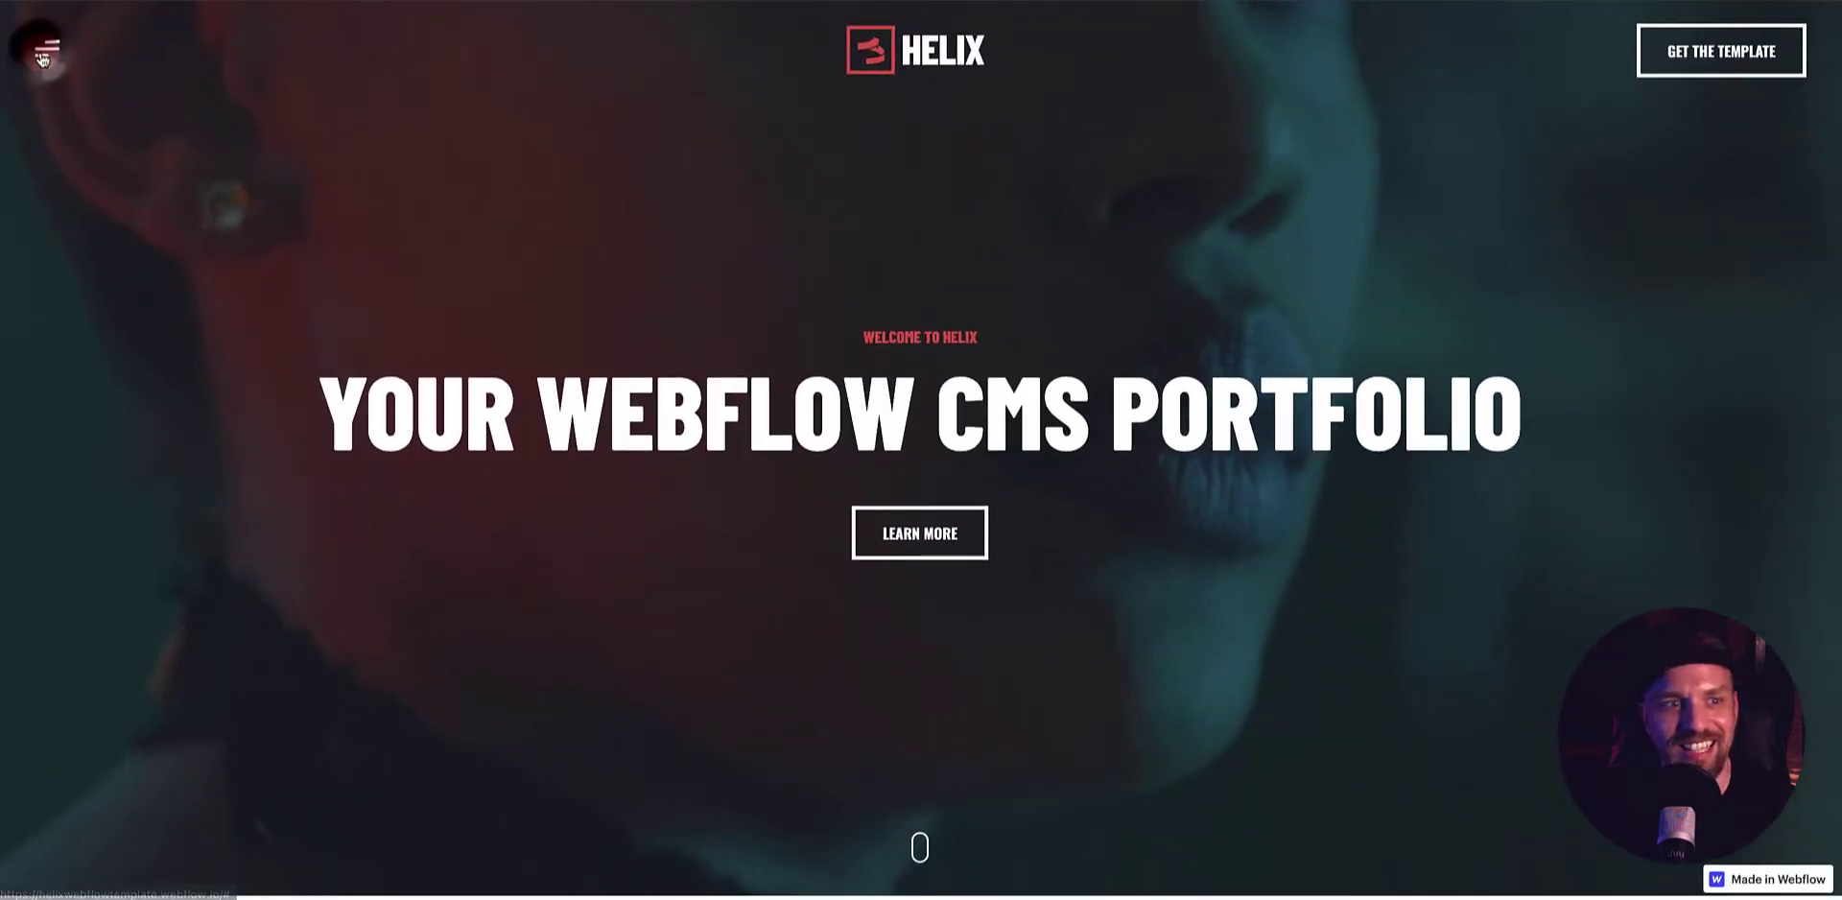
left_click(50, 50)
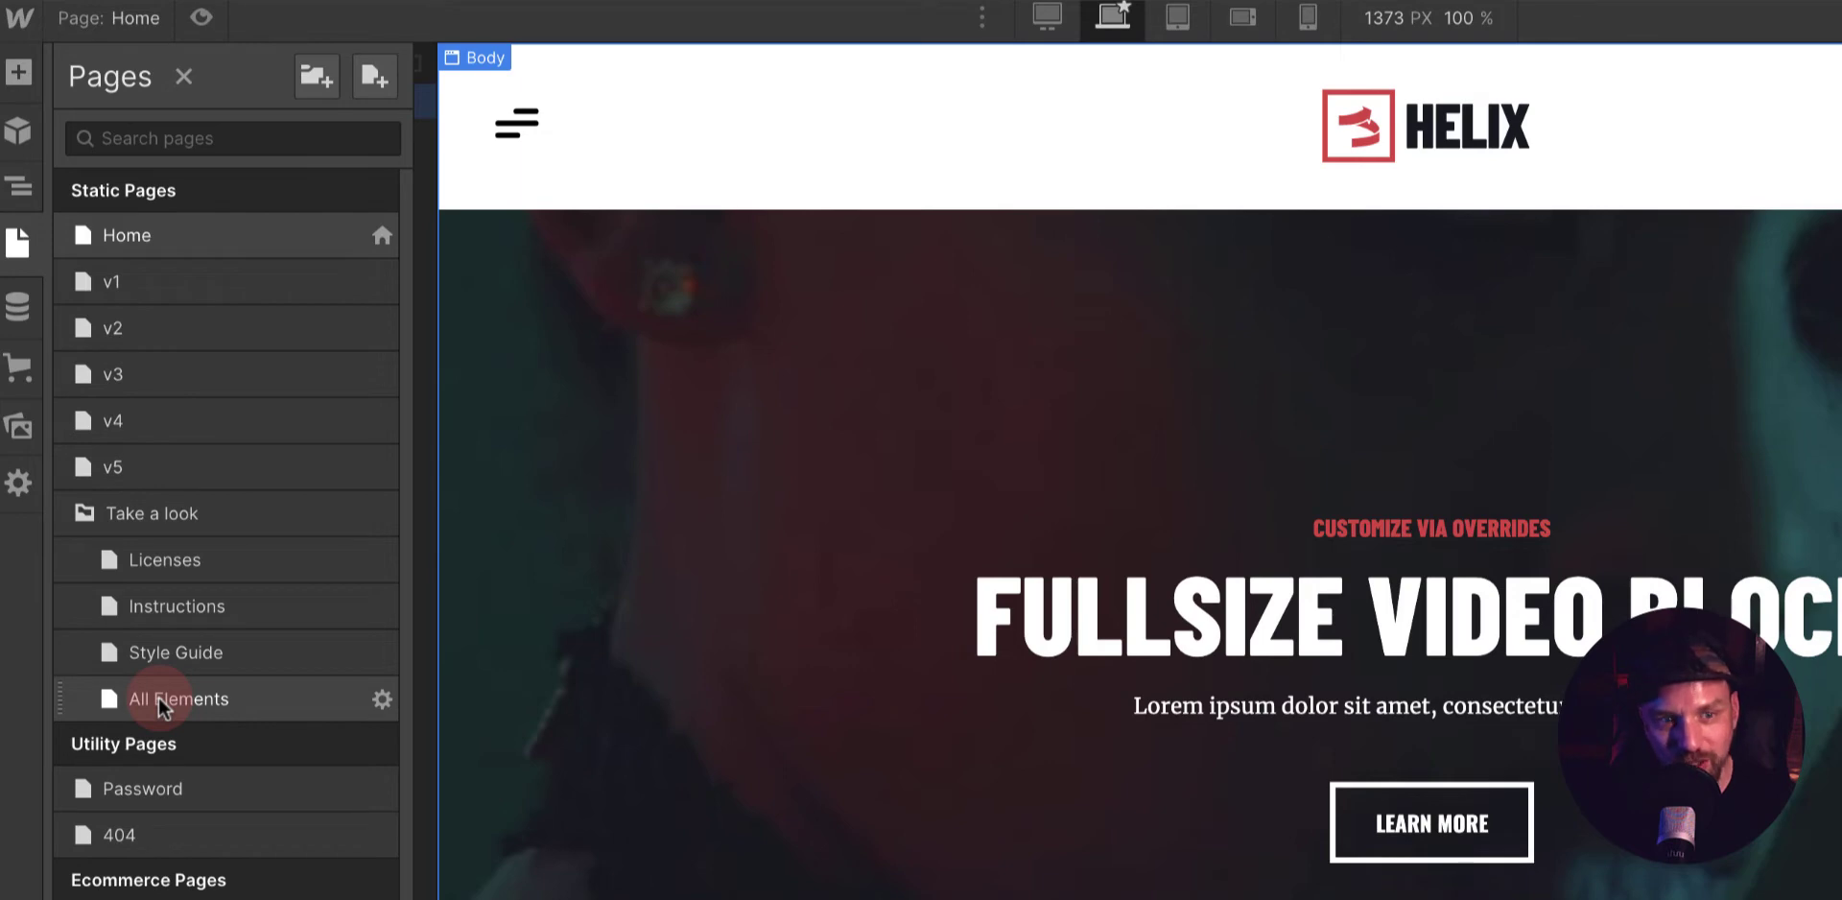
left_click(158, 698)
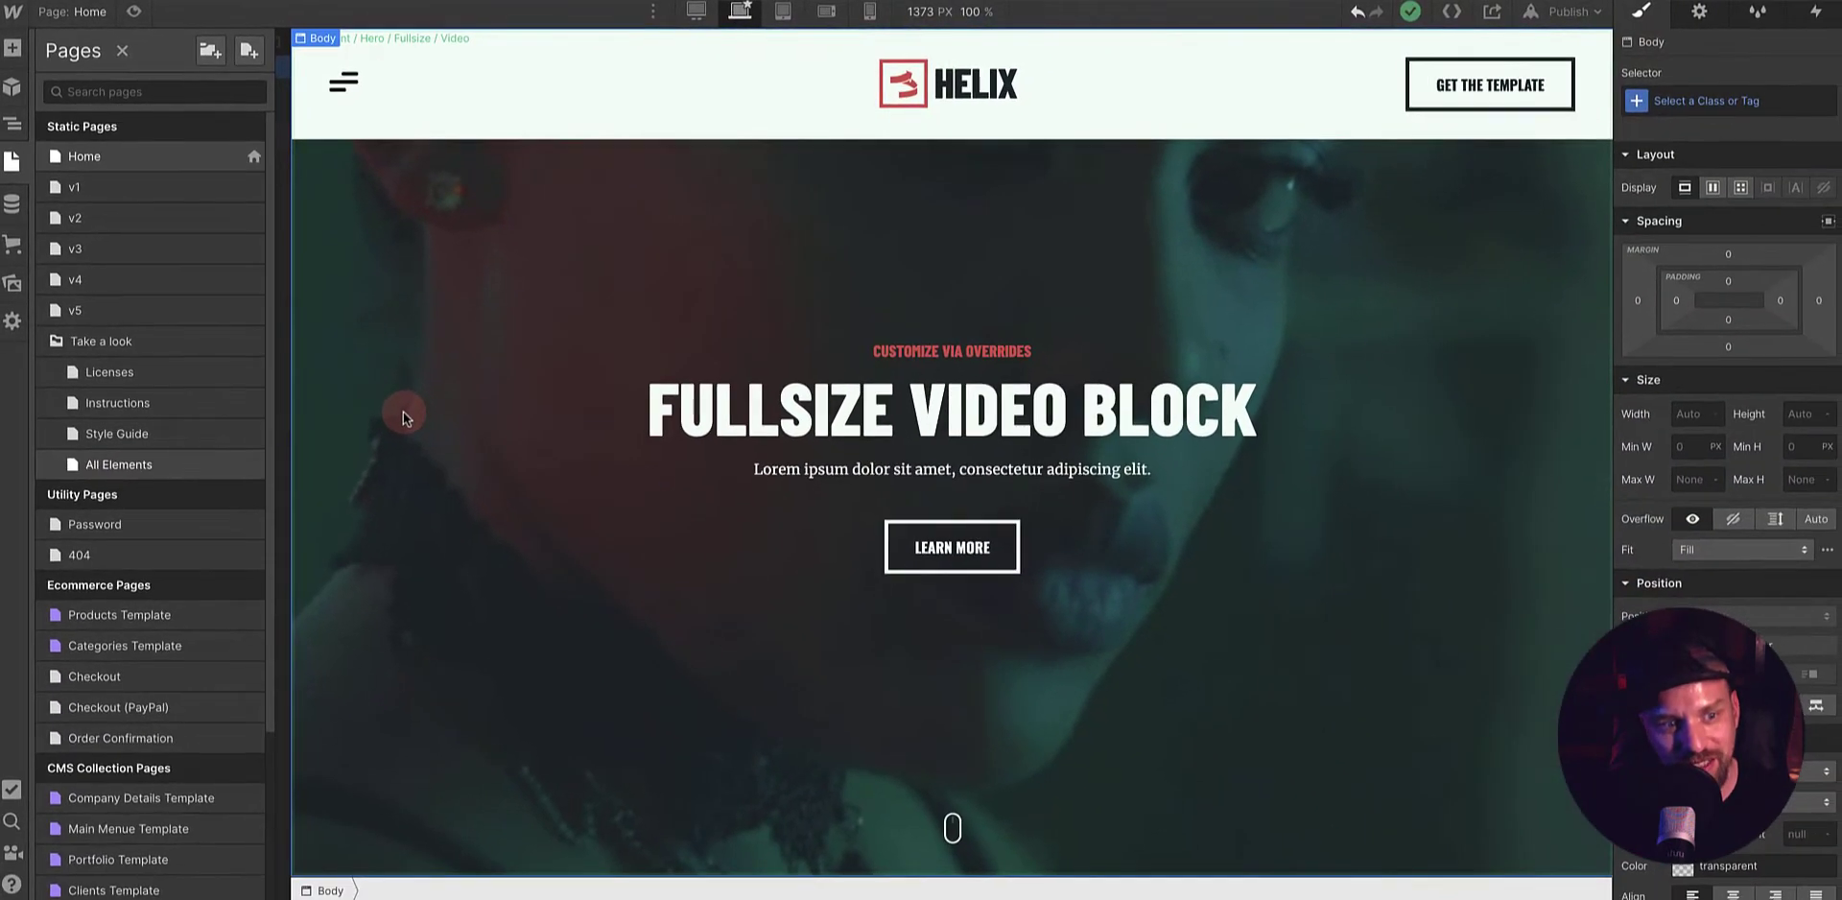
scroll(157, 602, "down", 3)
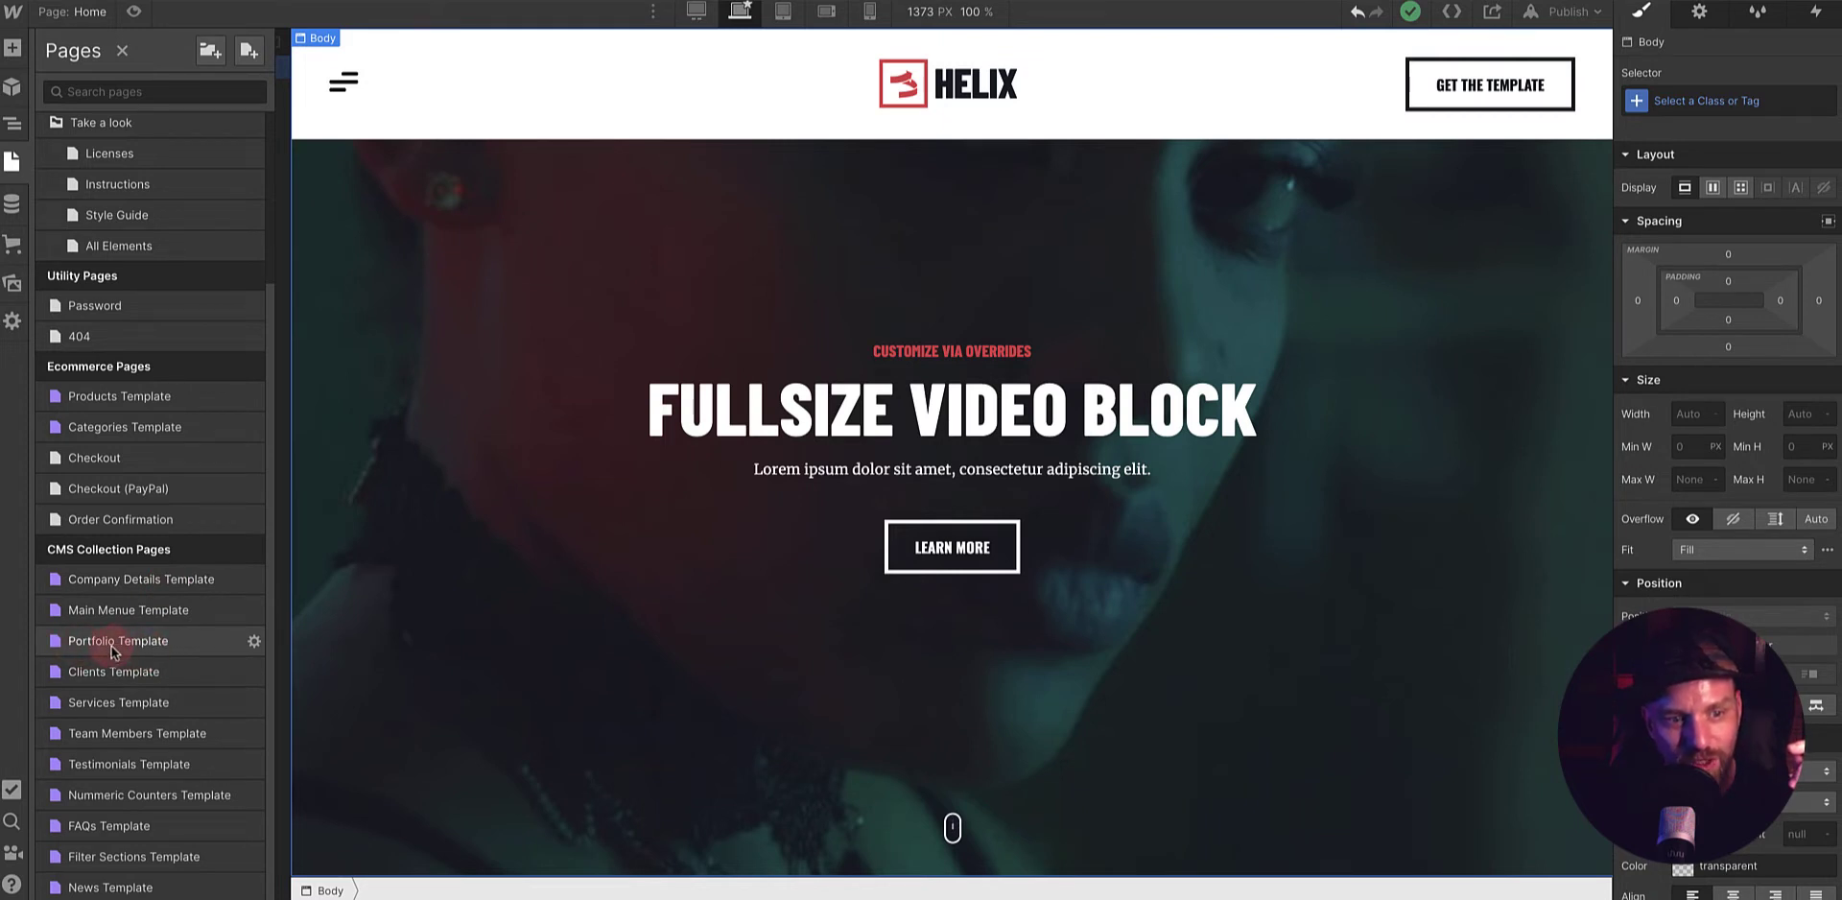
- Examine the CMS collections alongside the project's pages and the Home page's symbol structure
left_click(12, 204)
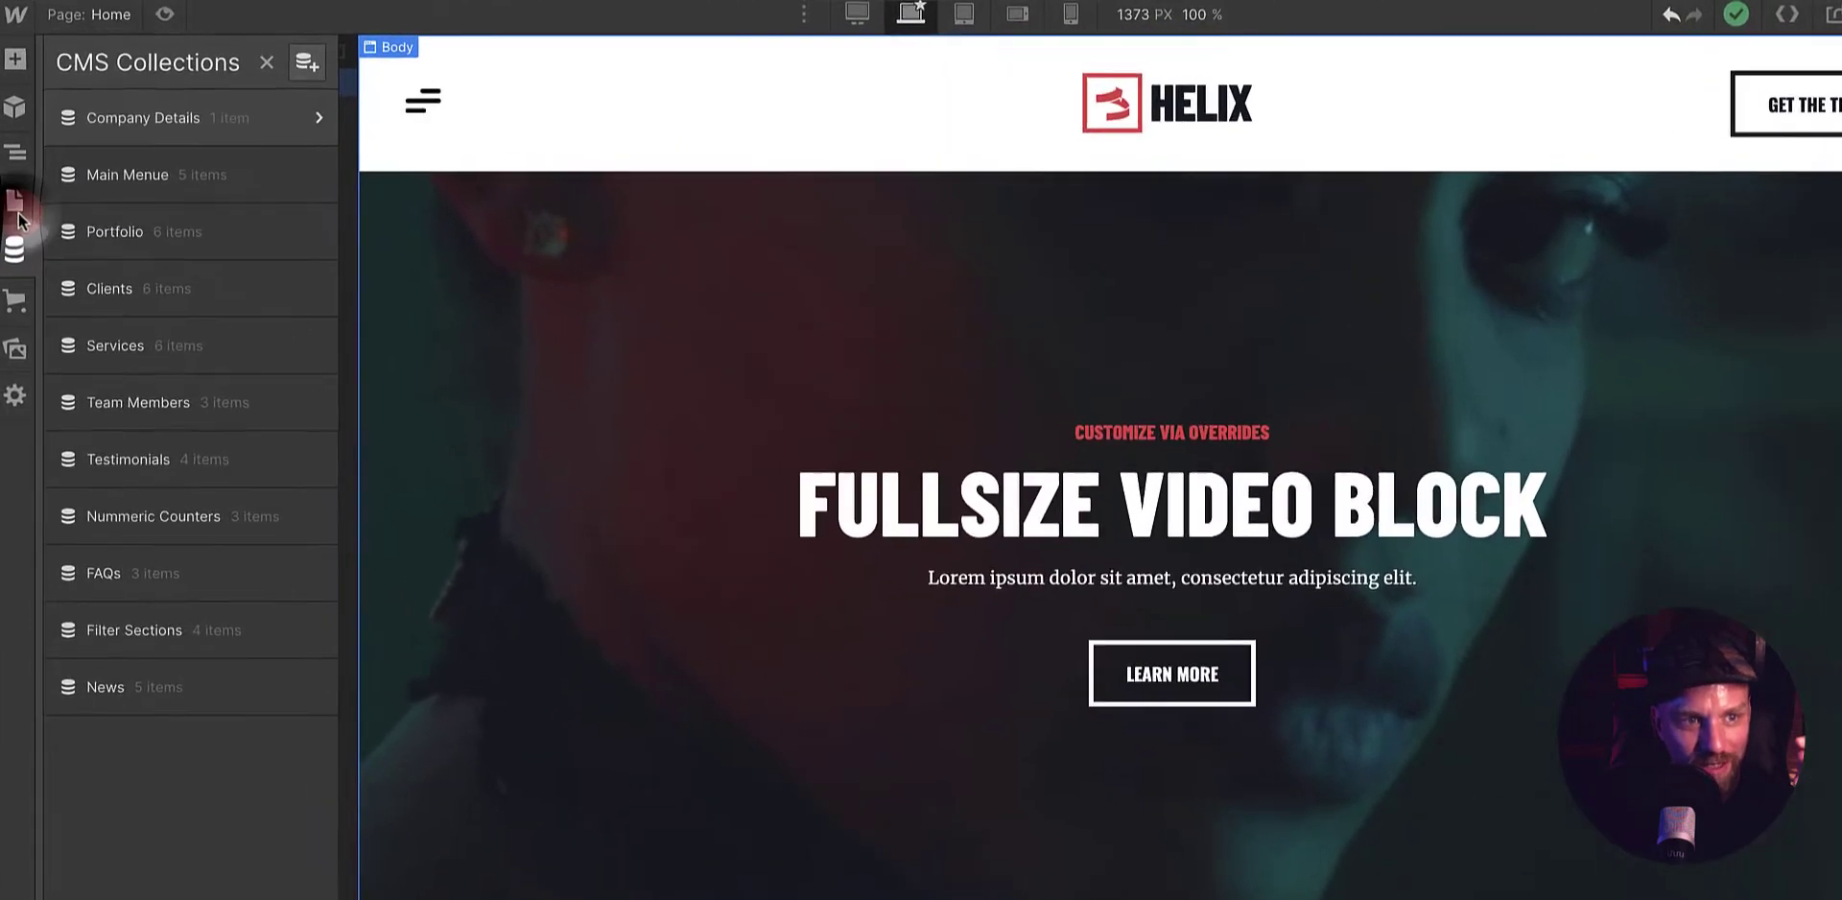
left_click(17, 209)
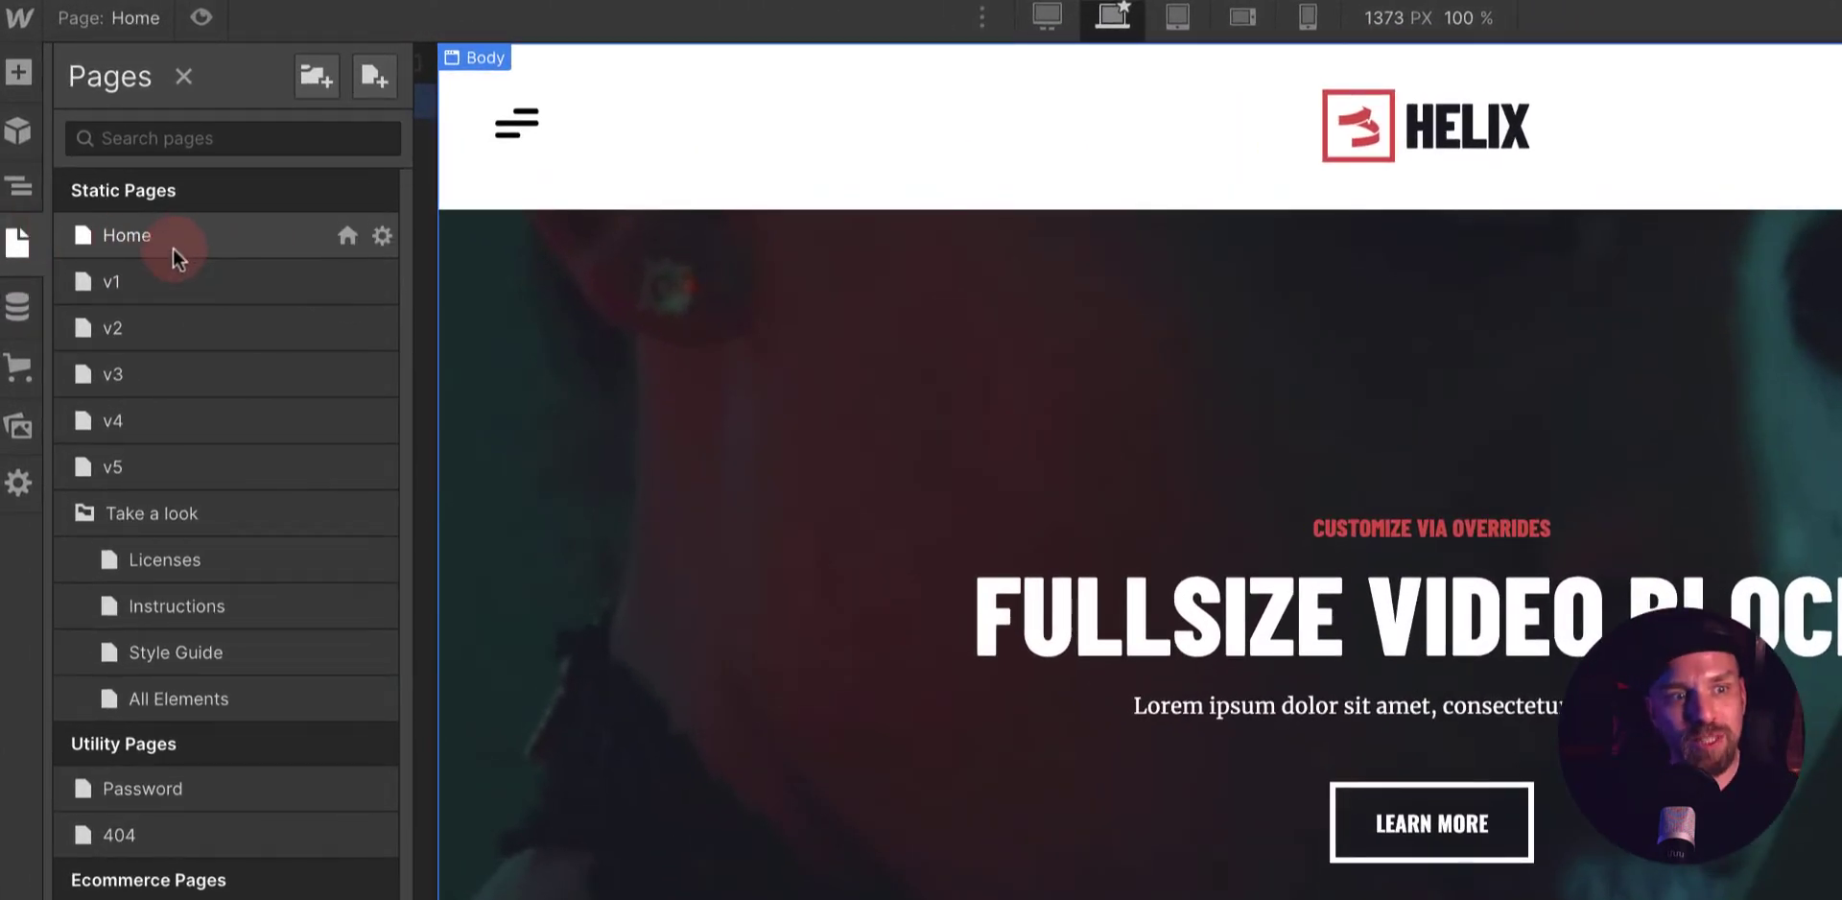
left_click(19, 198)
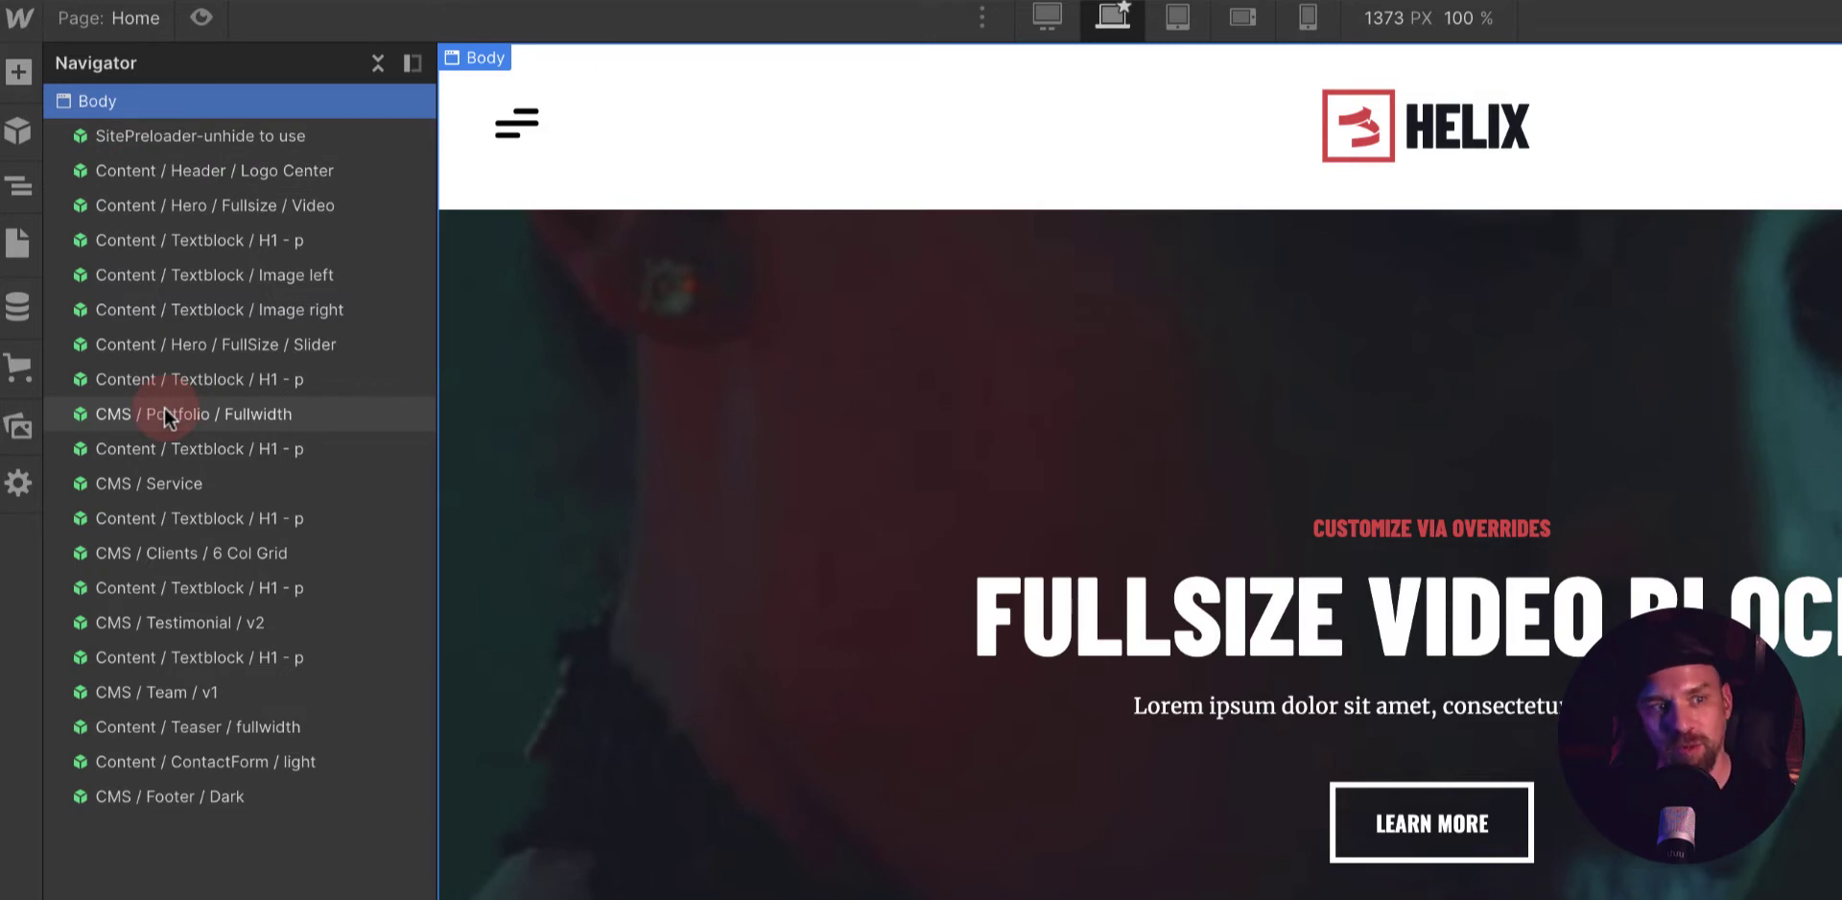
left_click(18, 305)
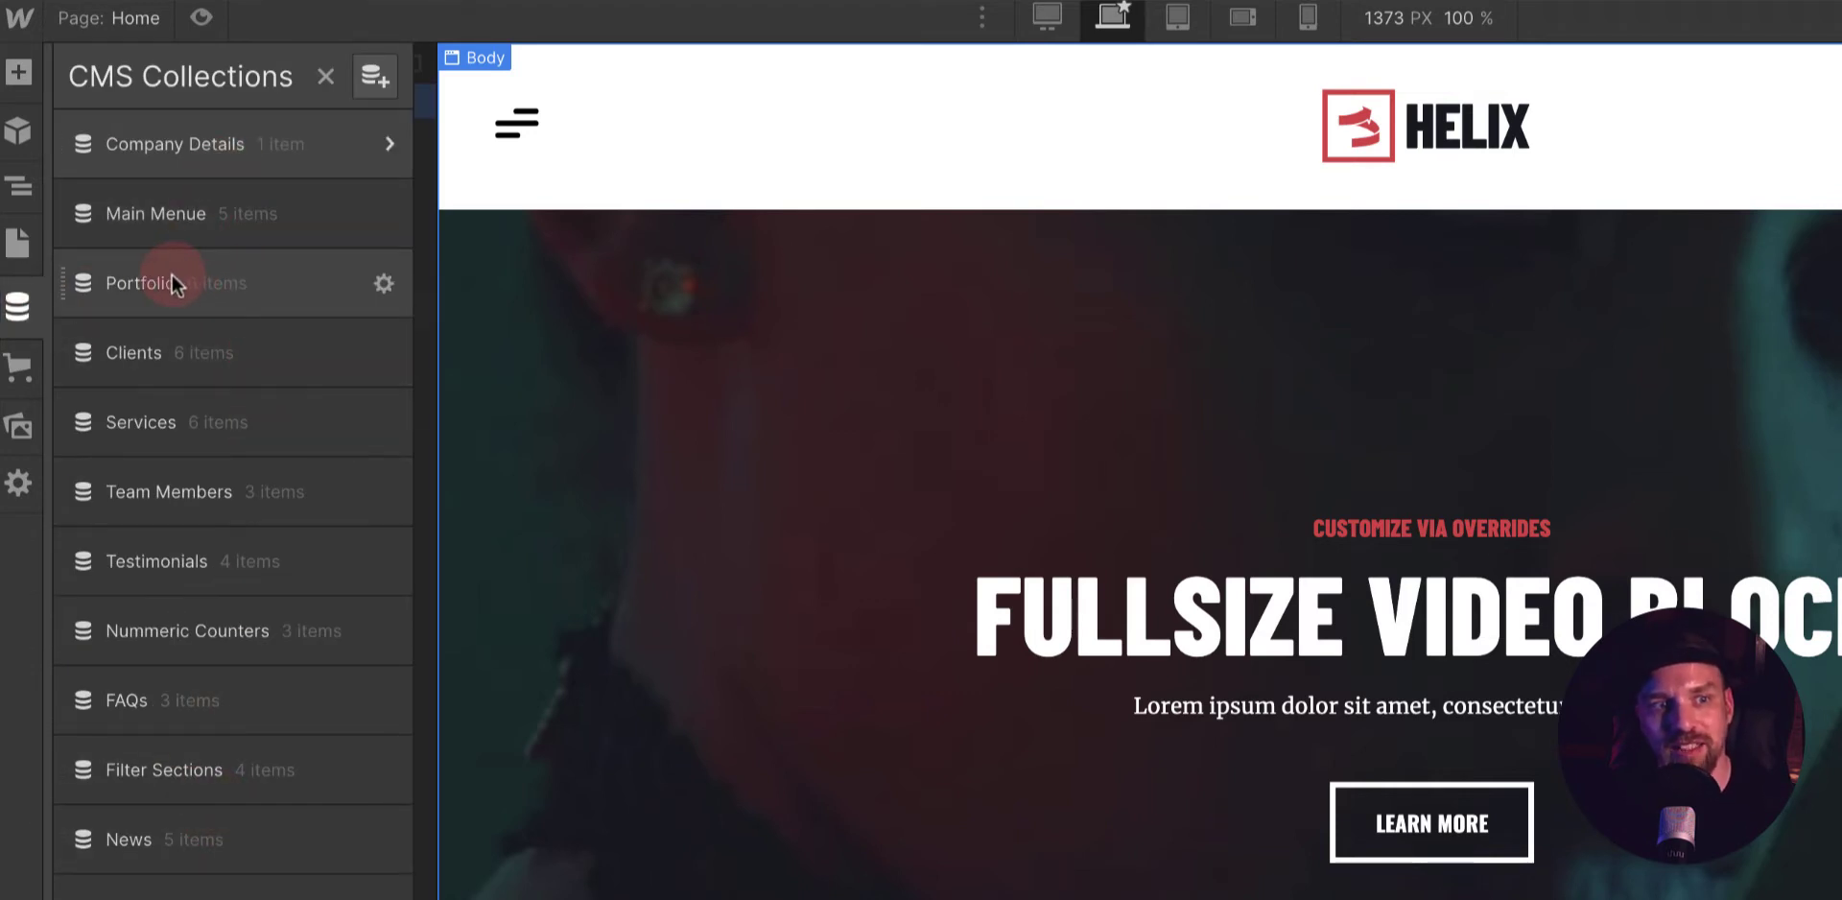
- Append "gsdfgsdfgsd" to the headline override of the Home page's Content / Hero / Fullsize / Video symbol
left_click(17, 196)
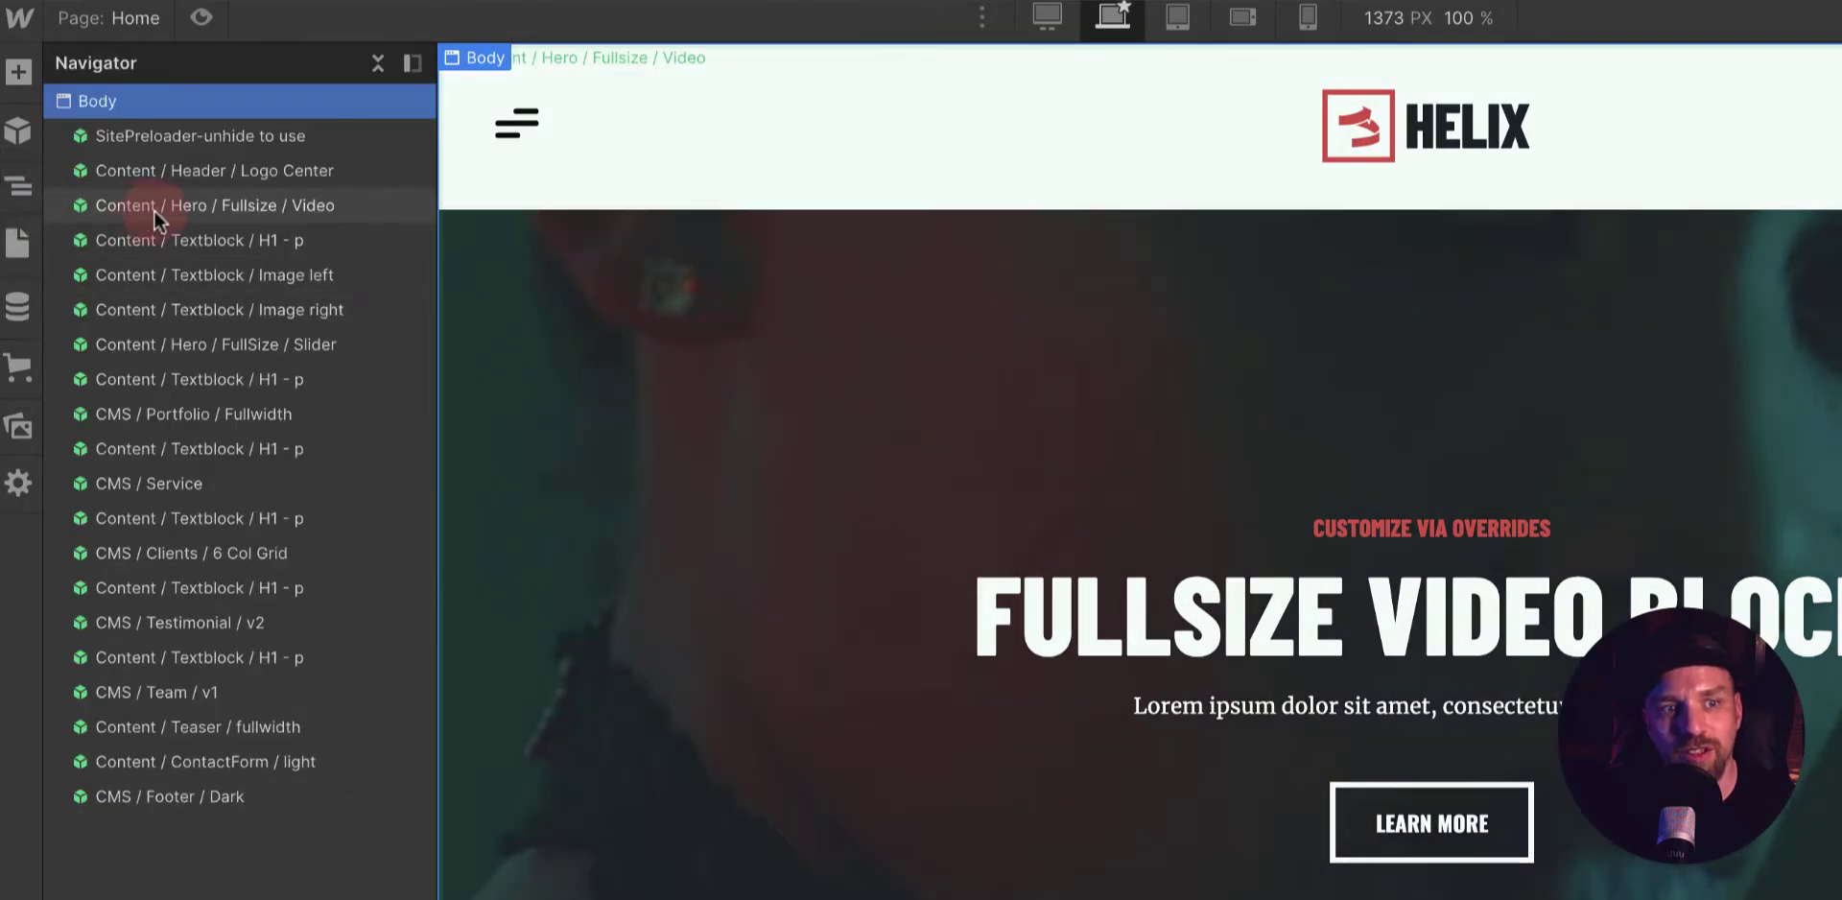
left_click(1126, 584)
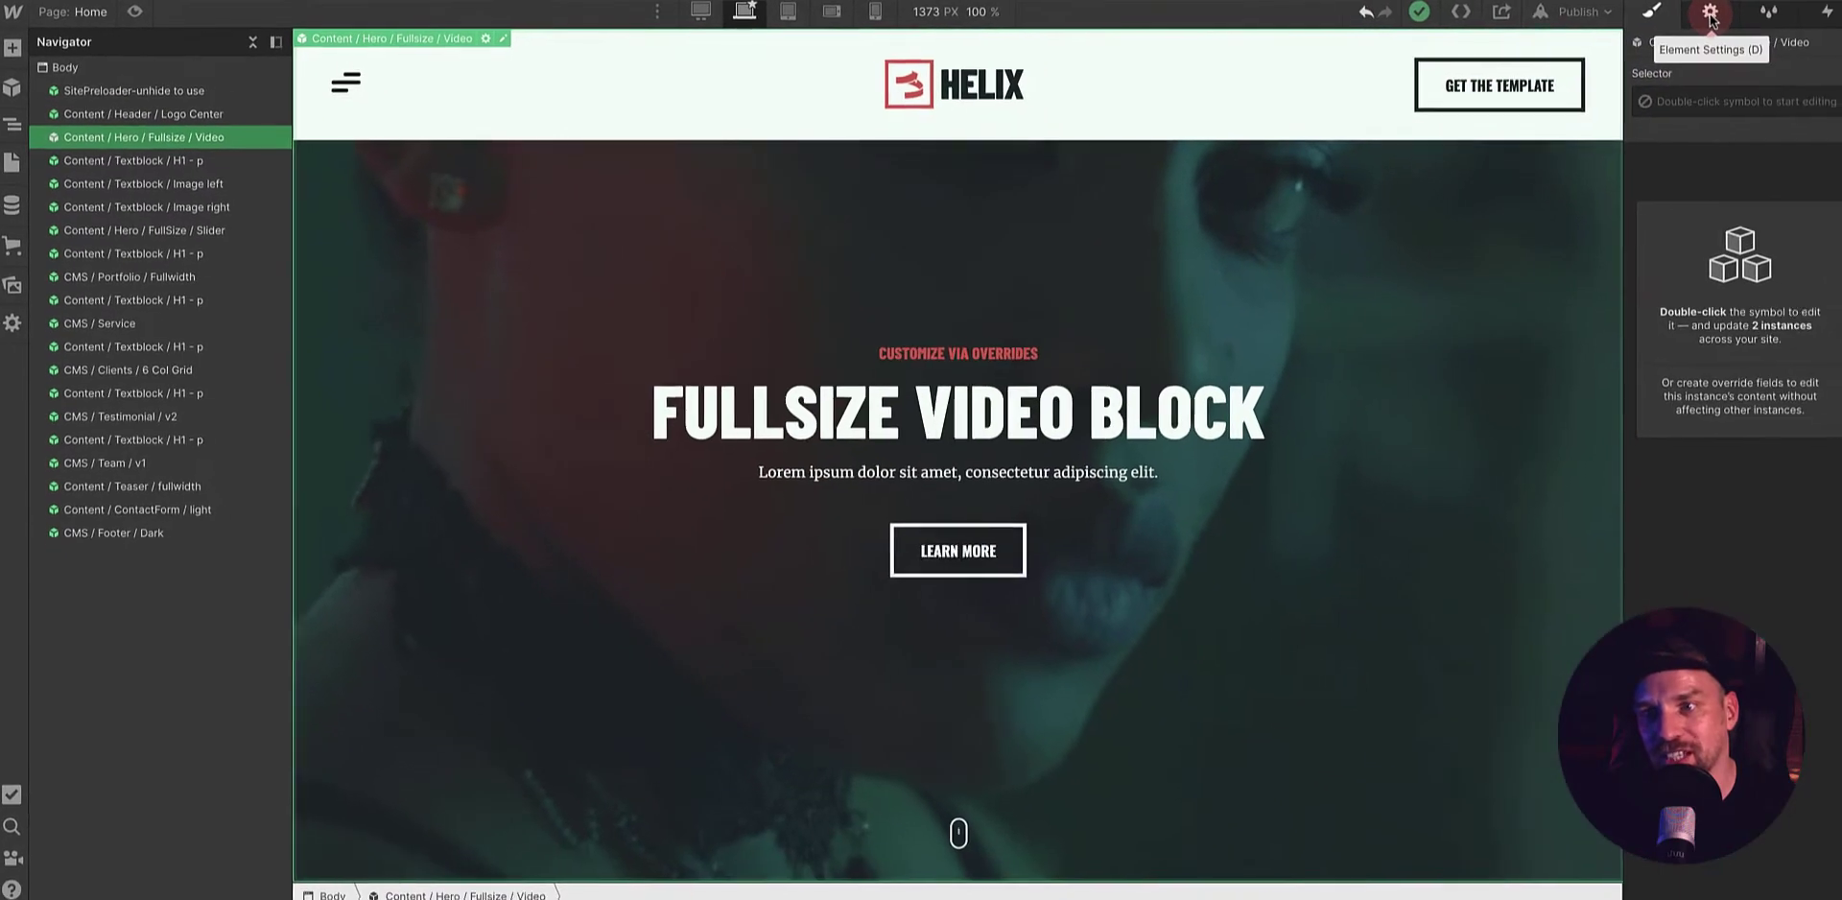
left_click(1702, 14)
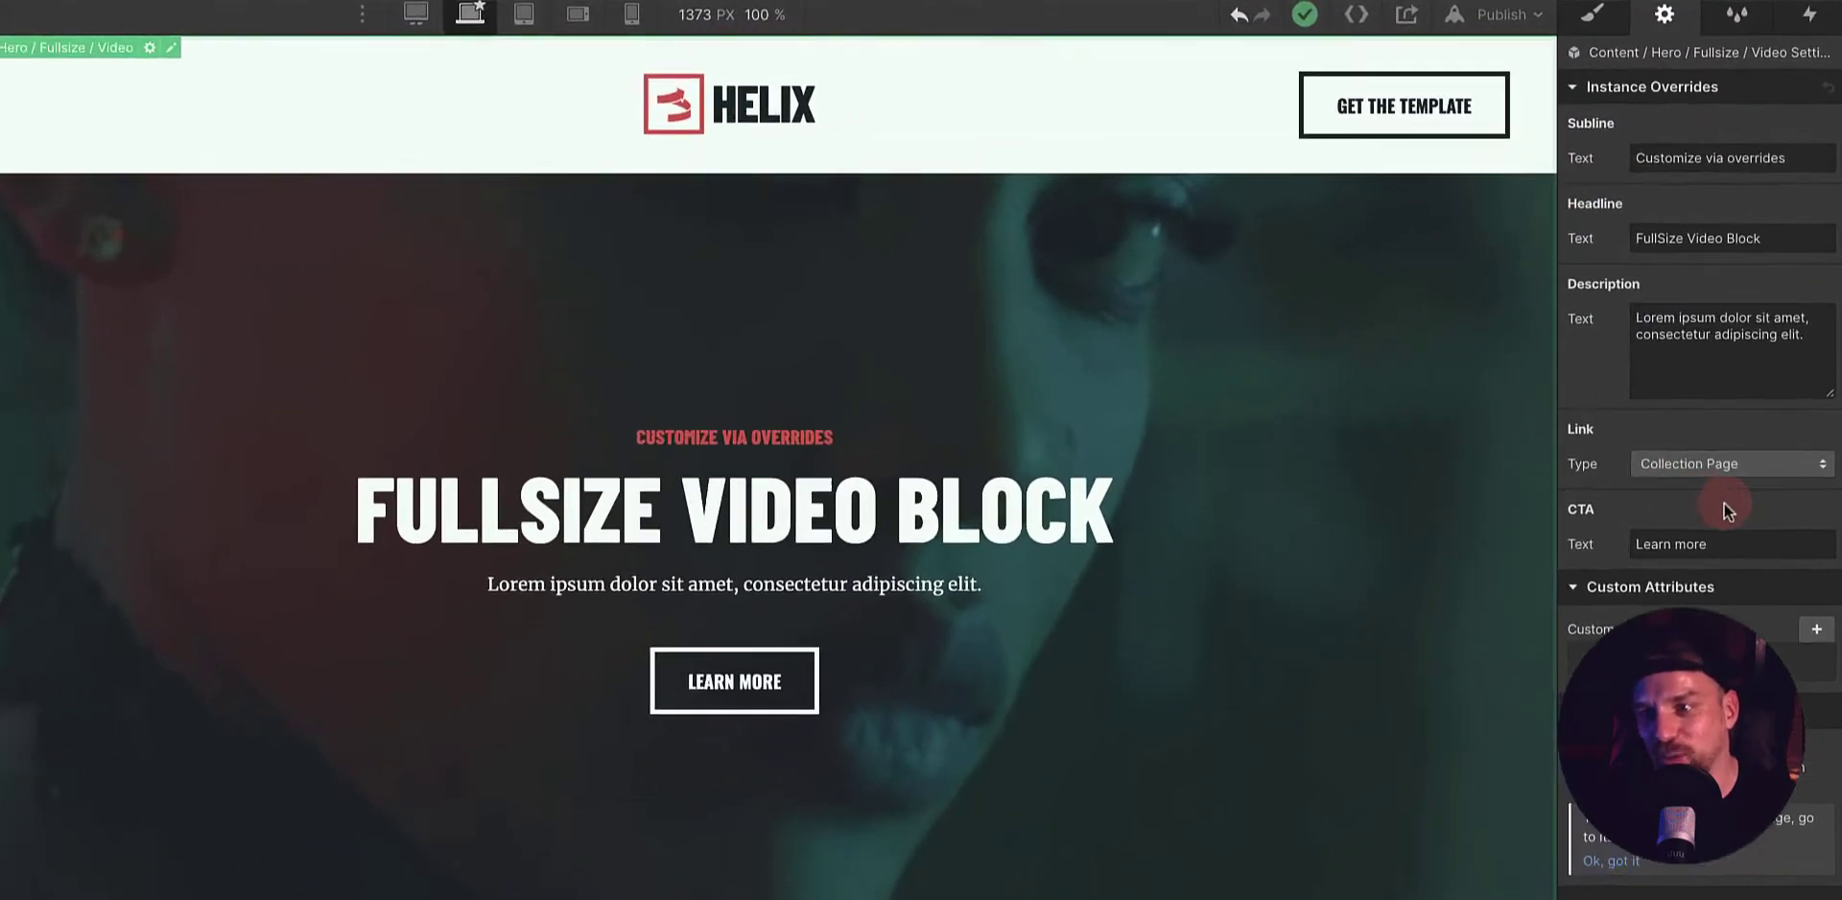
left_click(1775, 209)
type("gsdfgsdfgsd")
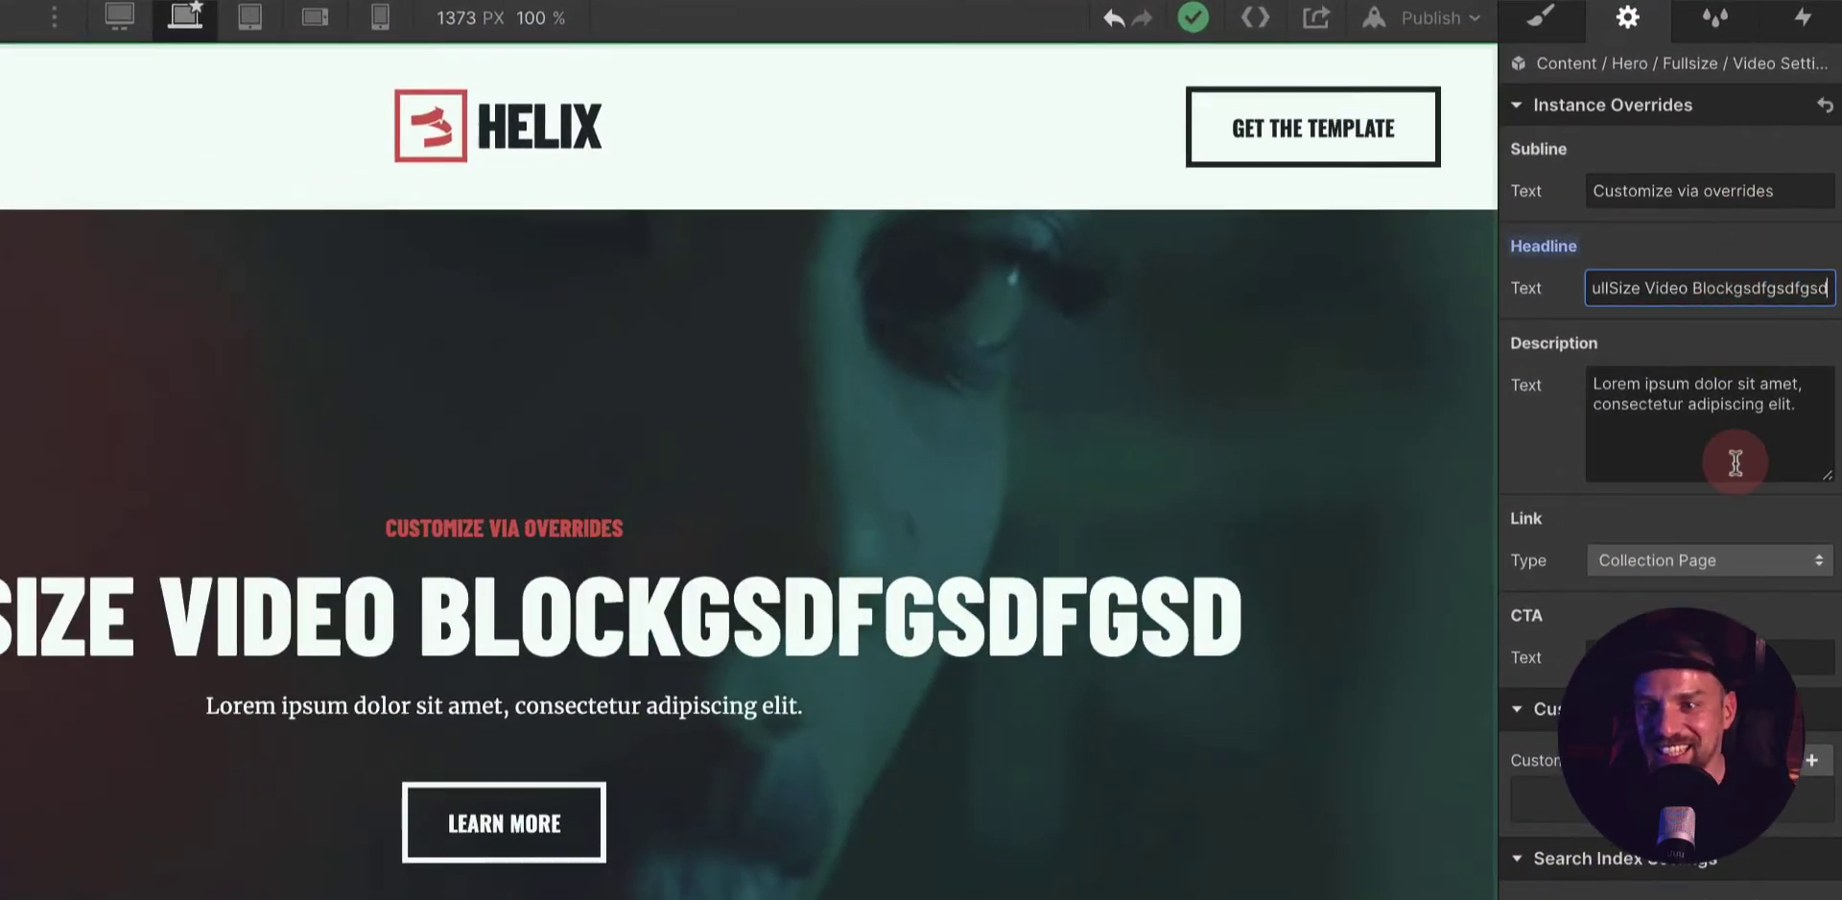
- Try "dgsdfgsdfgsdfg" as the video hero's description override and clear the description completely
left_click(1753, 416)
type("dgsdfgsdfgsdfg")
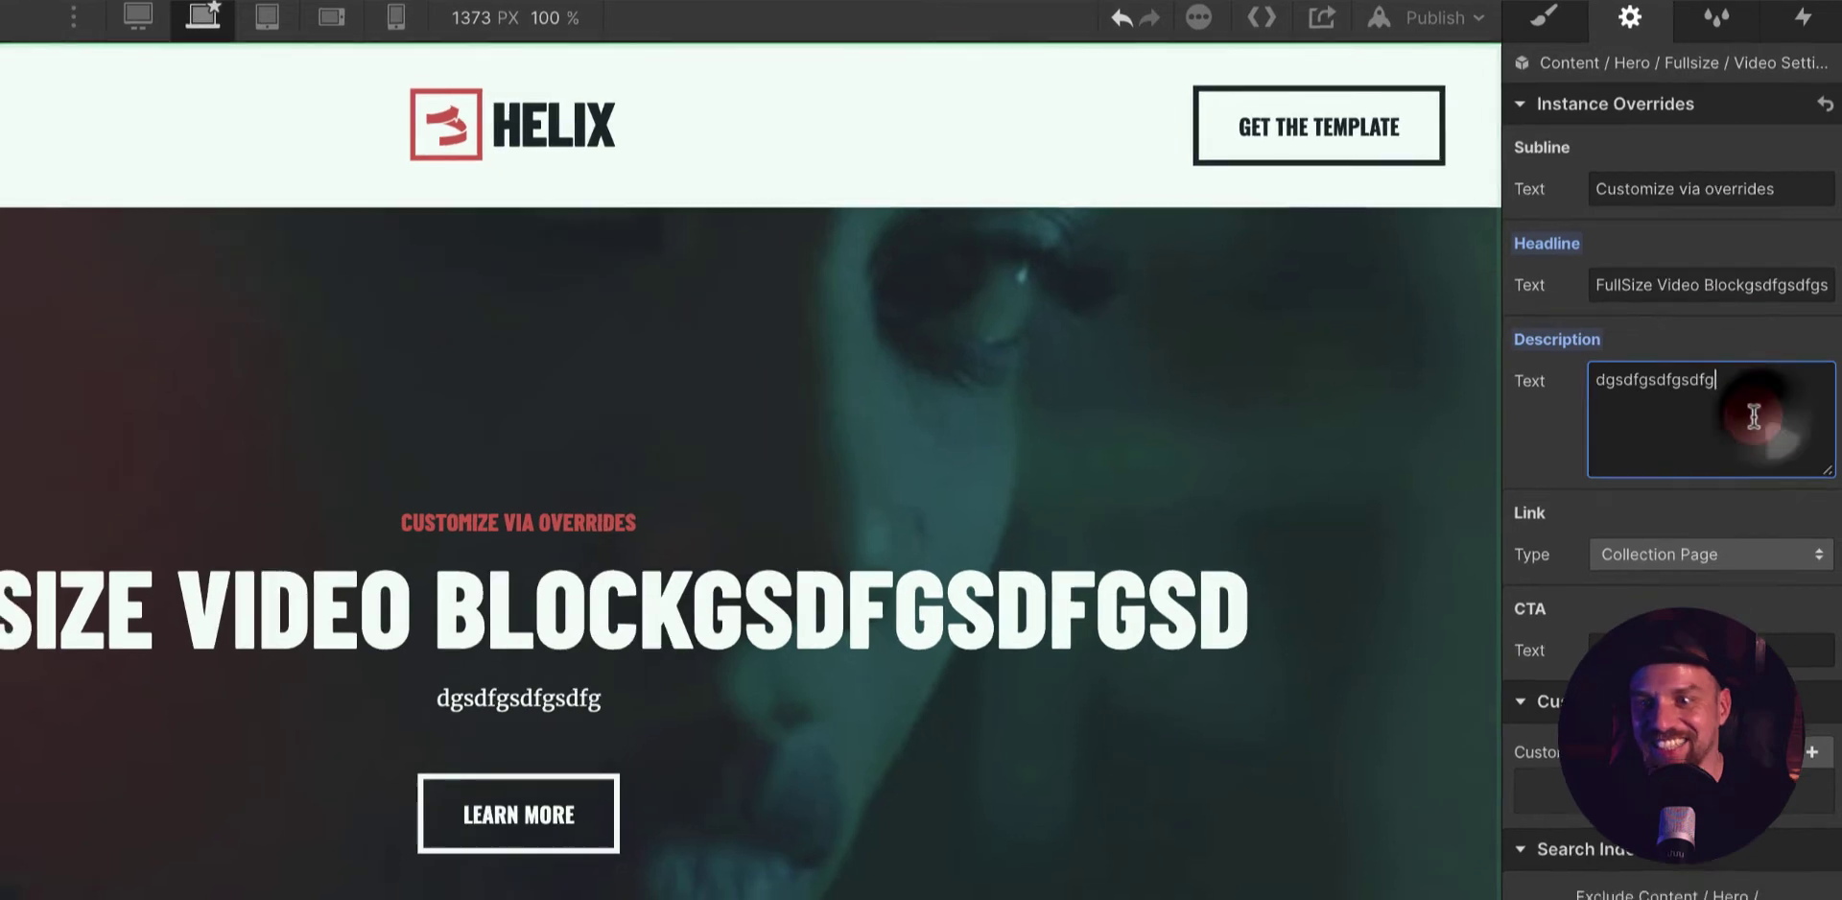
key("ctrl+a")
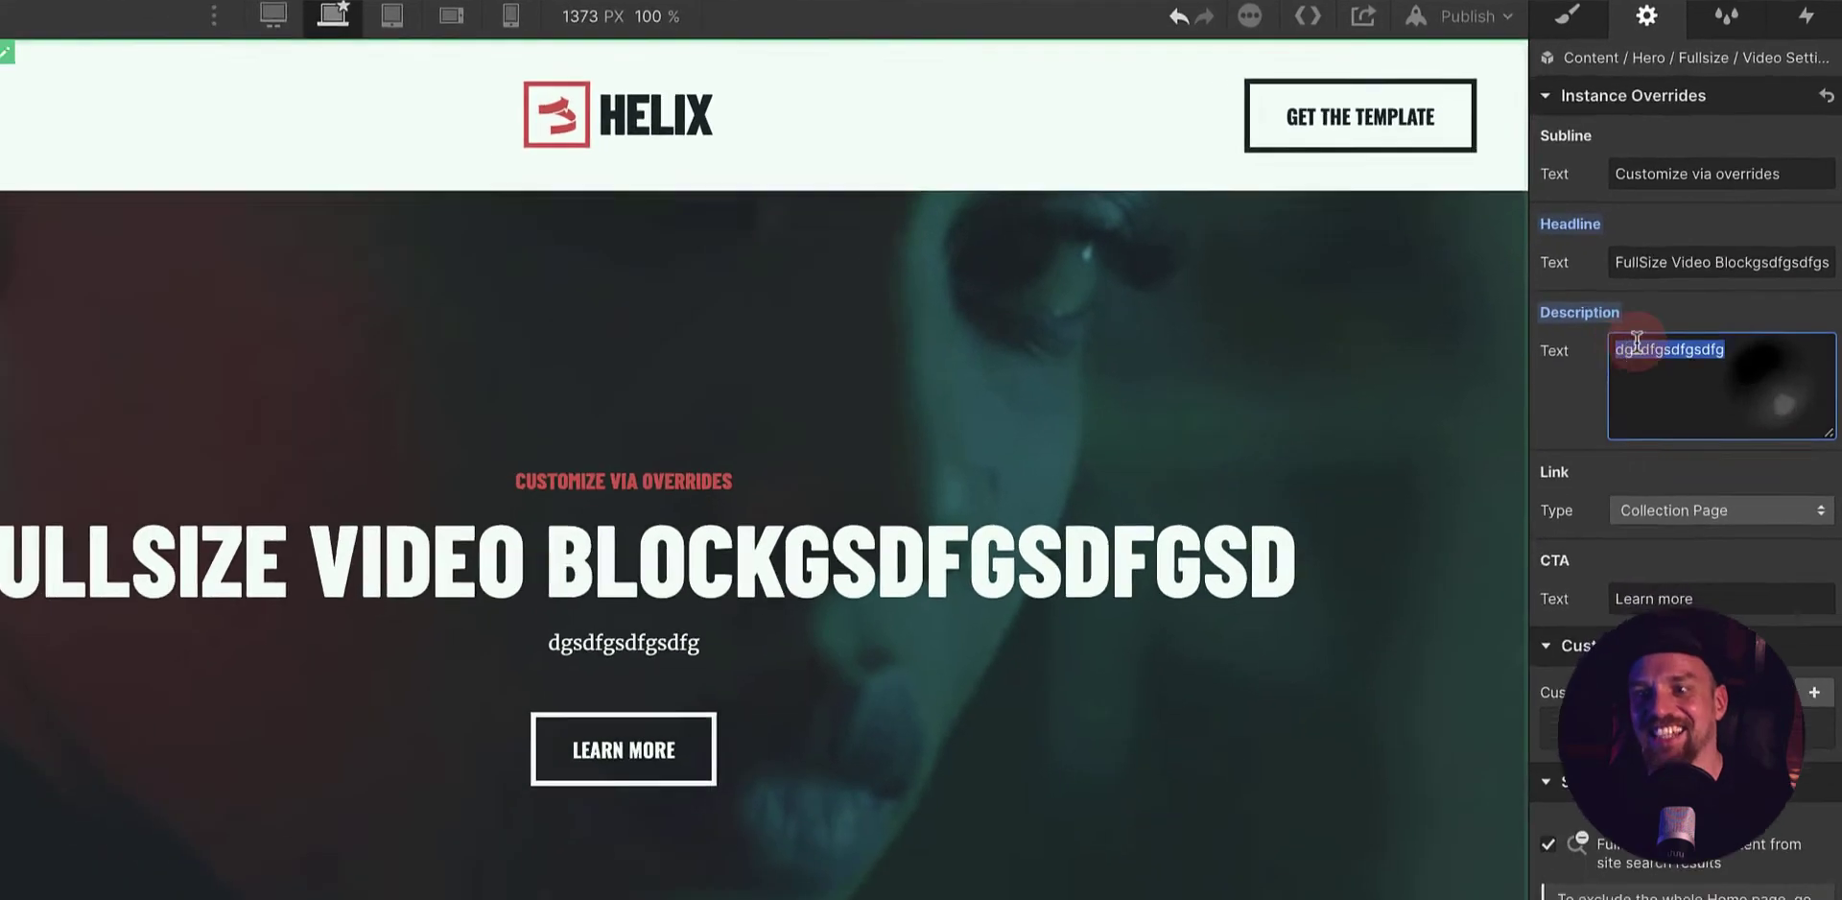
key("BackSpace")
- Clear the video hero's subline override and set its CTA text to "adsfsdf"
triple_click(1776, 185)
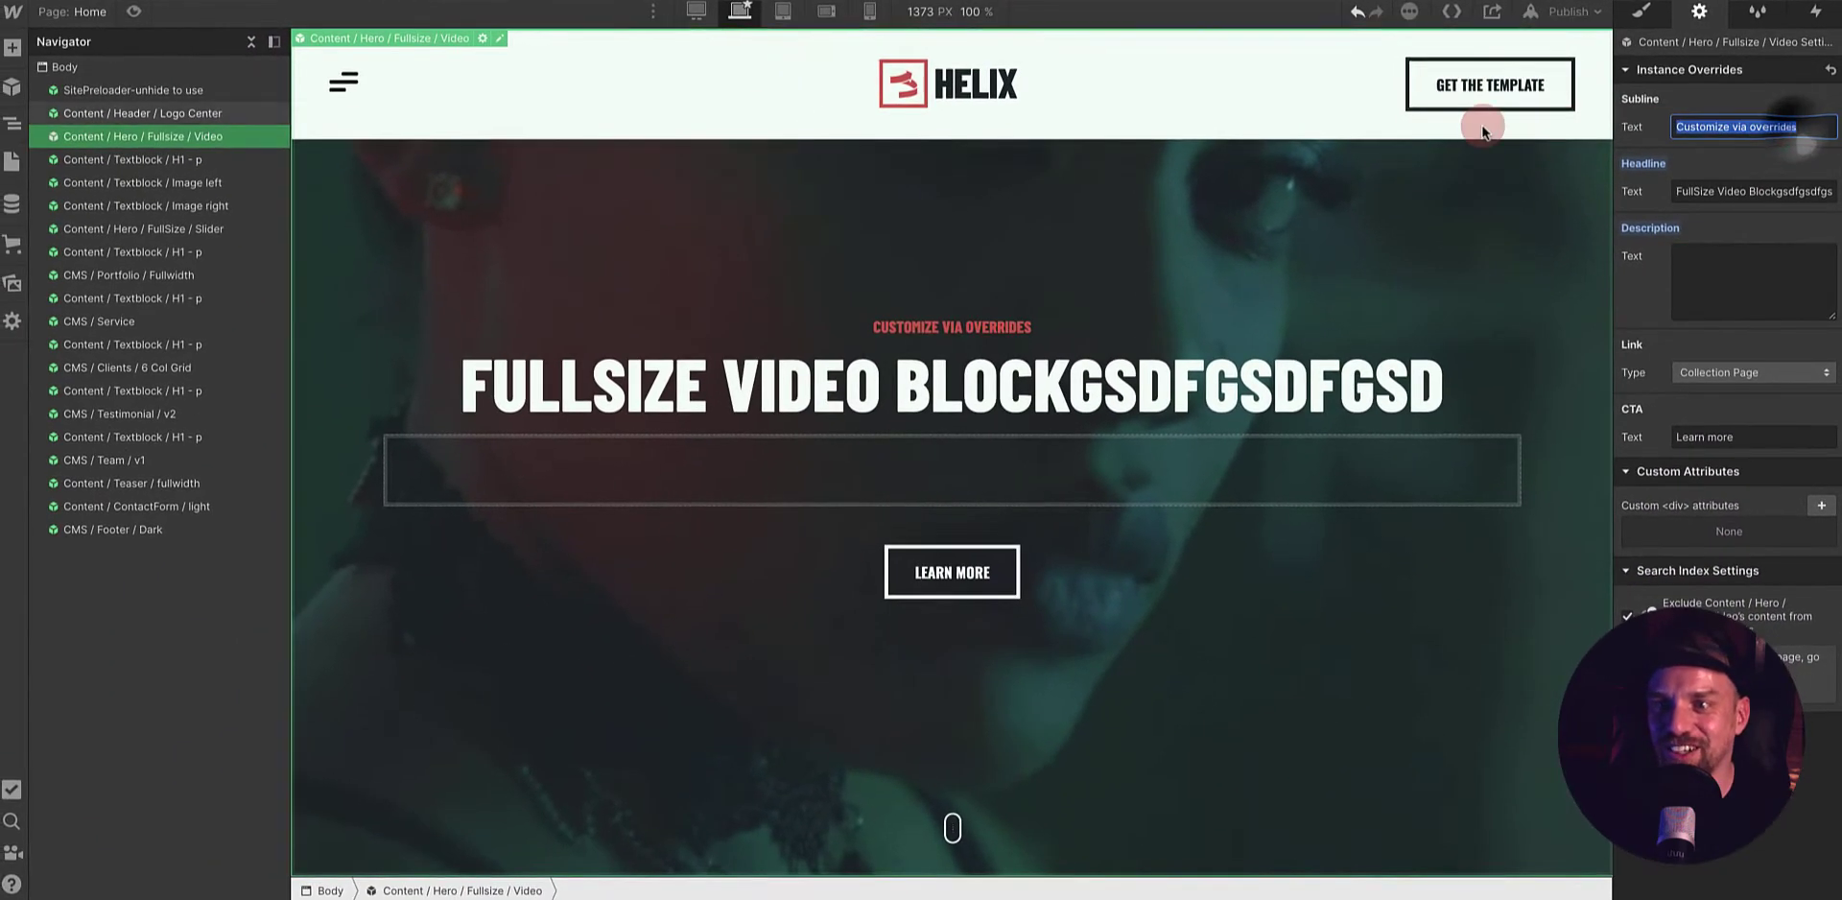
key("BackSpace")
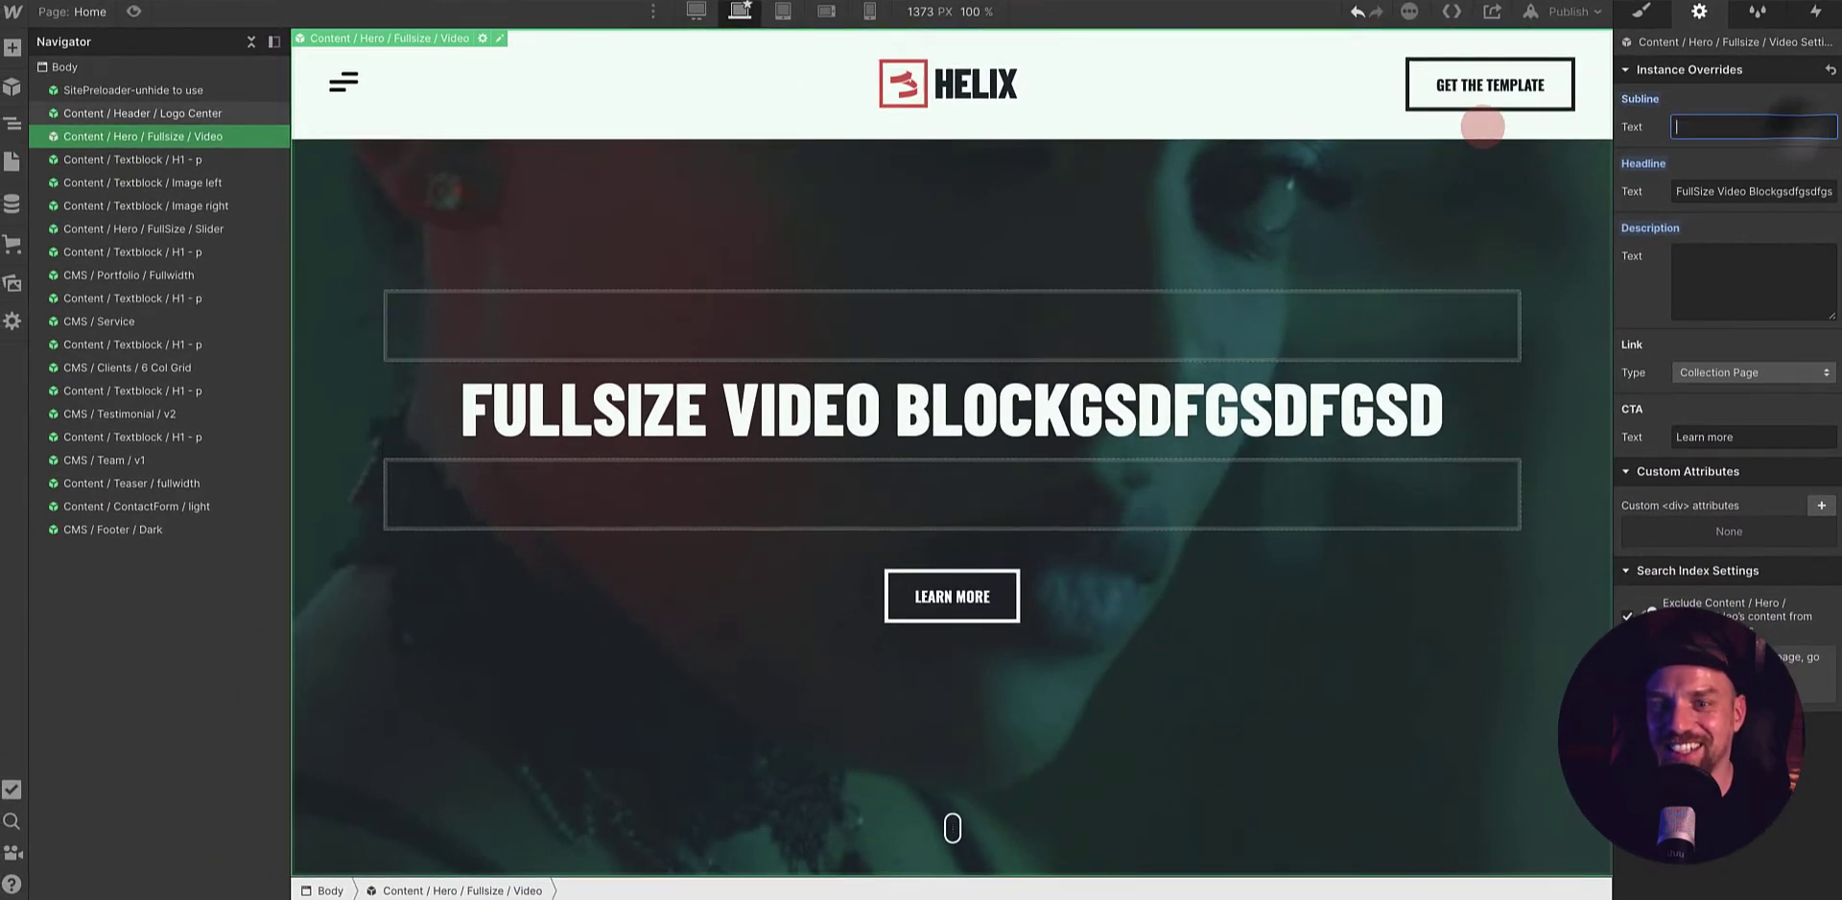
triple_click(1726, 437)
type("adsfsdf")
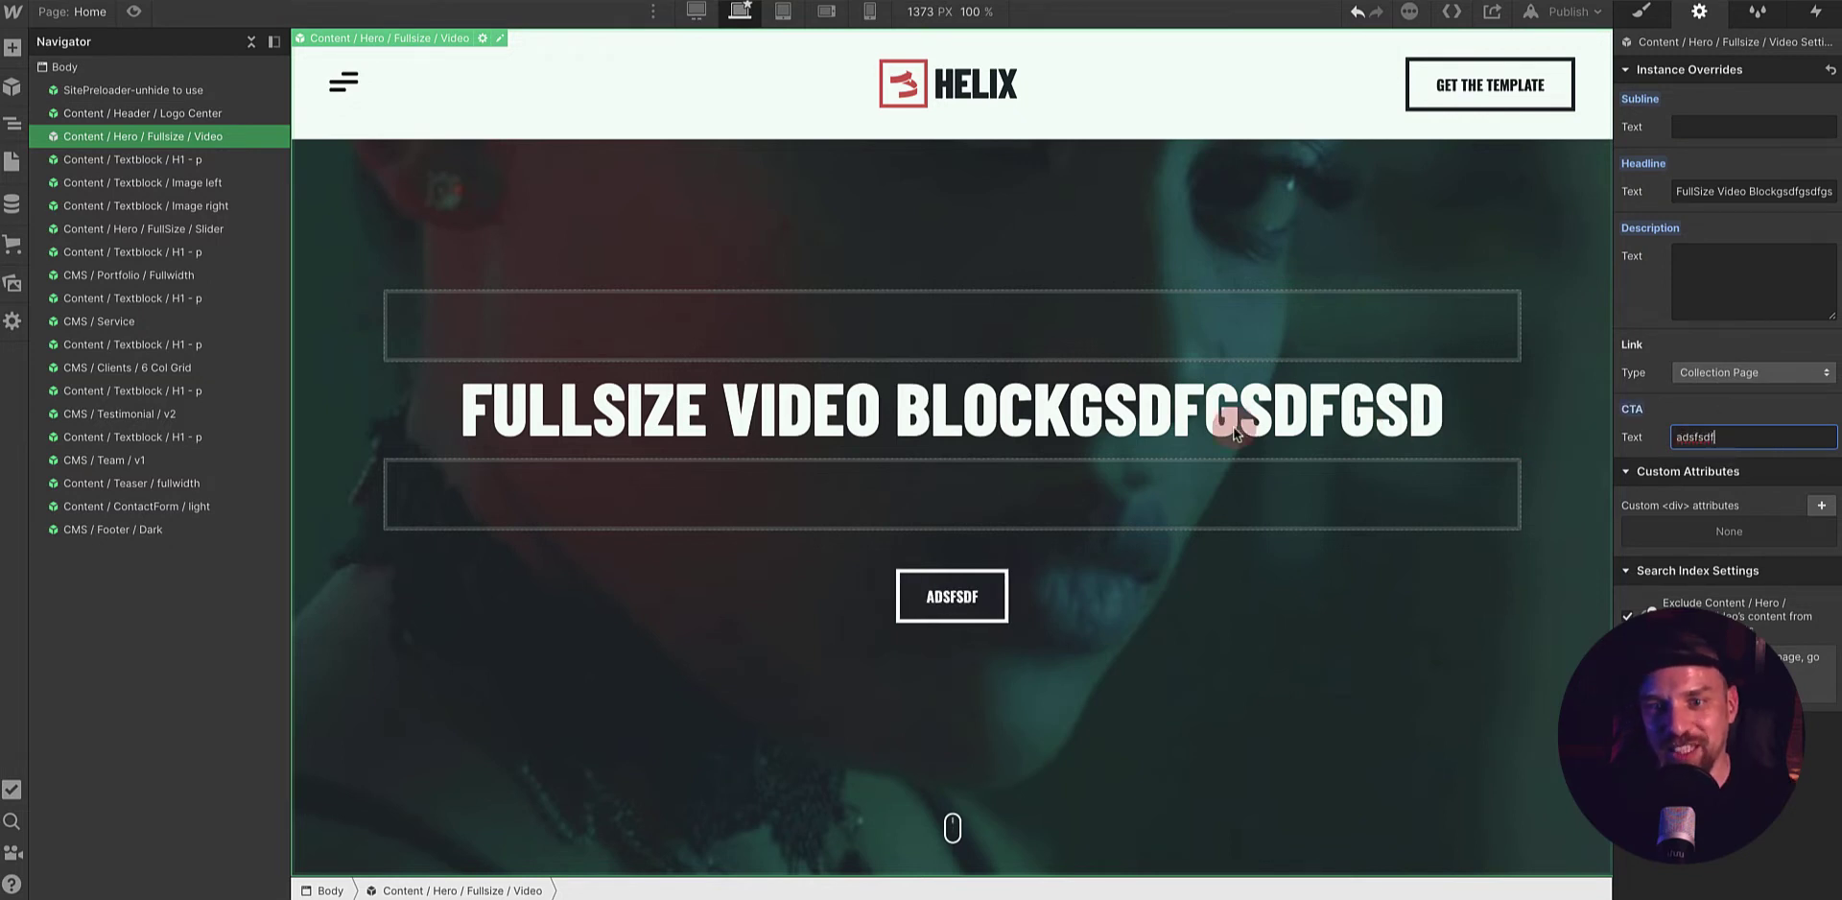
- Examine the overridden video hero and the textblock and image textblock sections below it on the Home page
scroll(1235, 434, "down", 2)
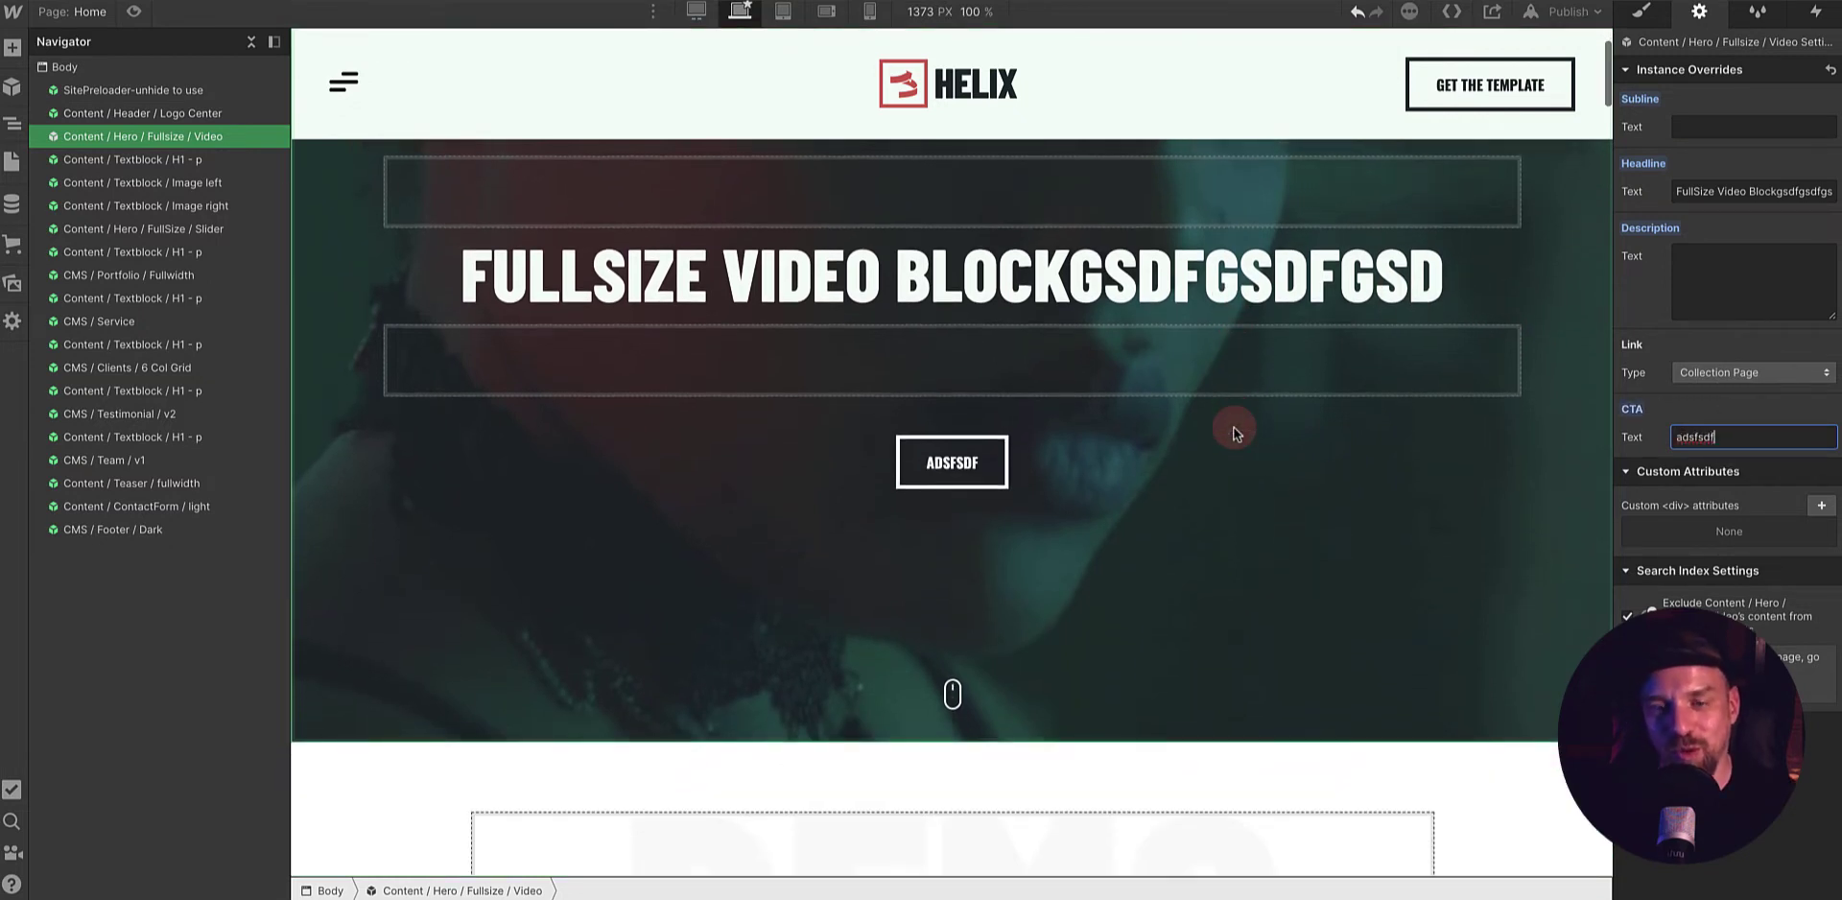
scroll(1234, 433, "down", 5)
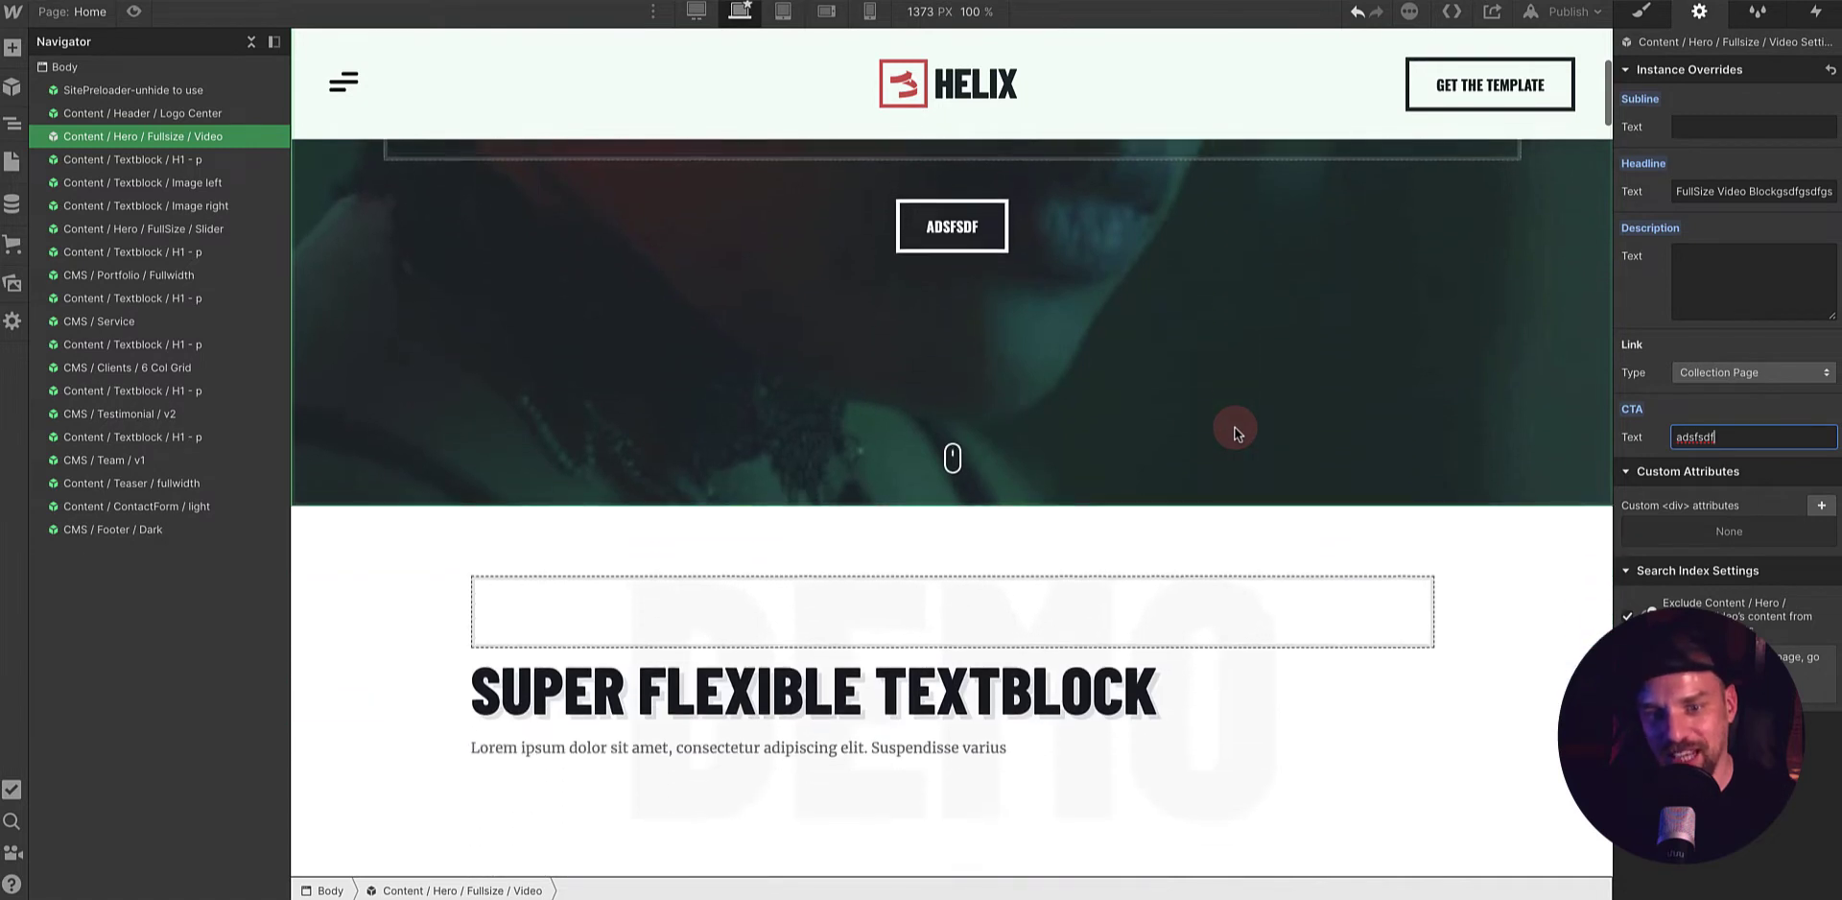
scroll(1233, 434, "down", 1)
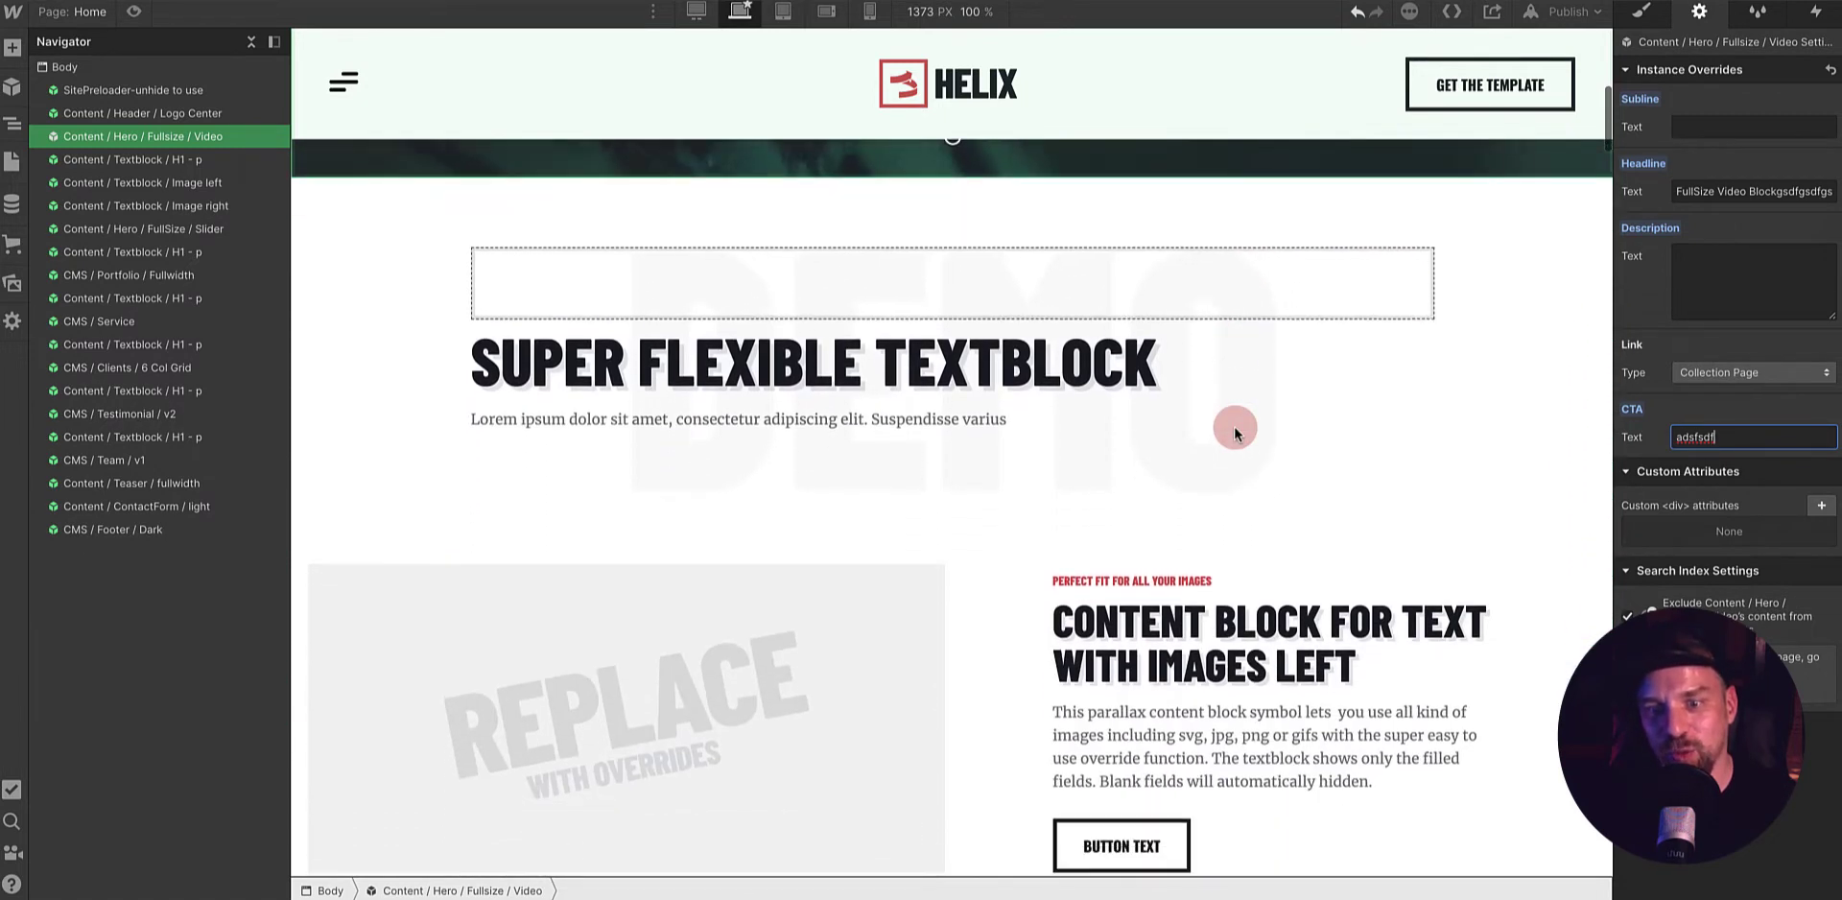
scroll(1235, 432, "down", 3)
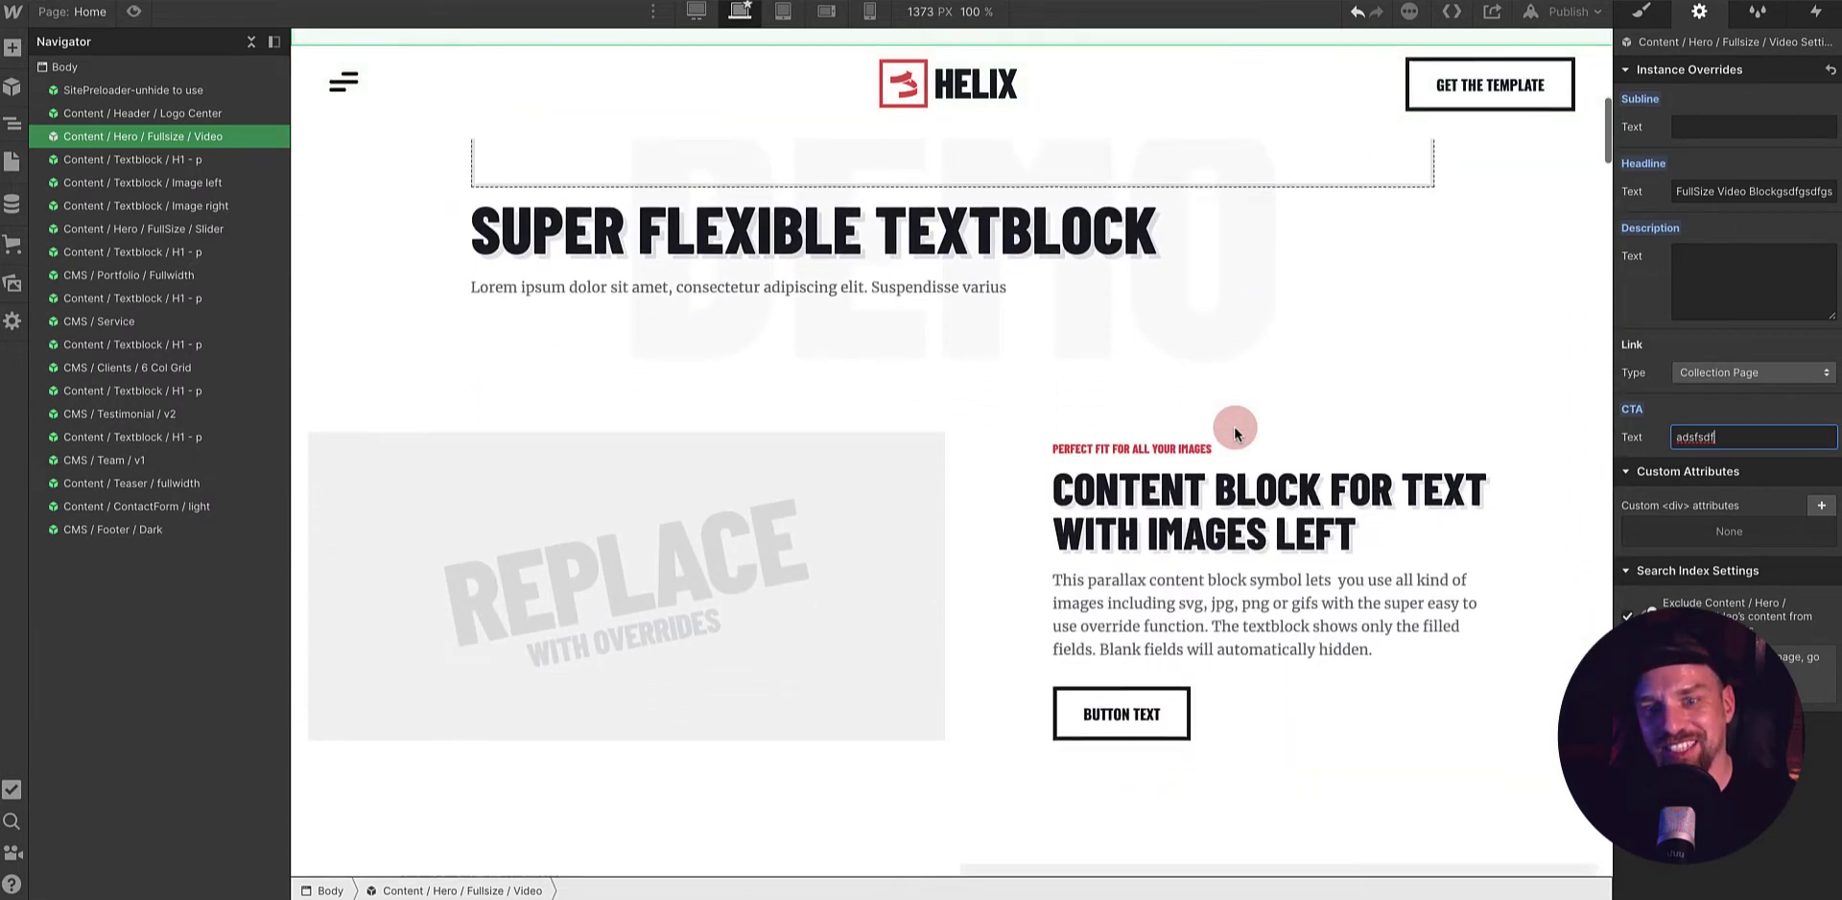
scroll(1234, 434, "down", 4)
scroll(1235, 434, "up", 5)
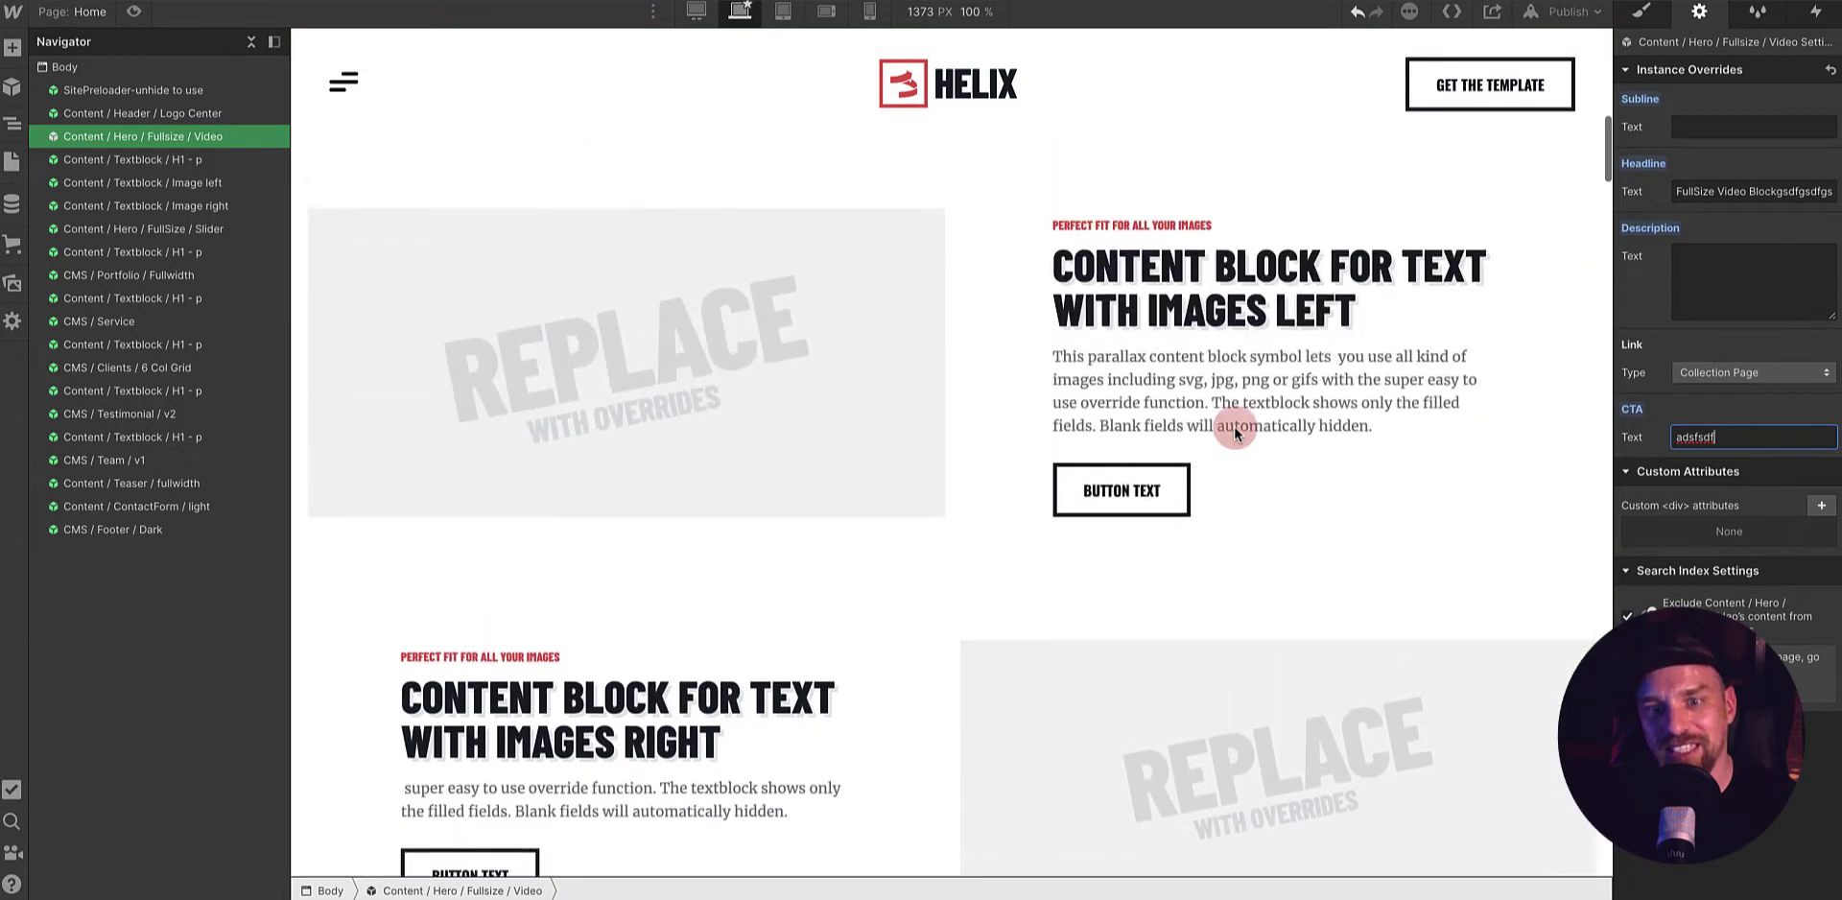
scroll(705, 459, "down", 1)
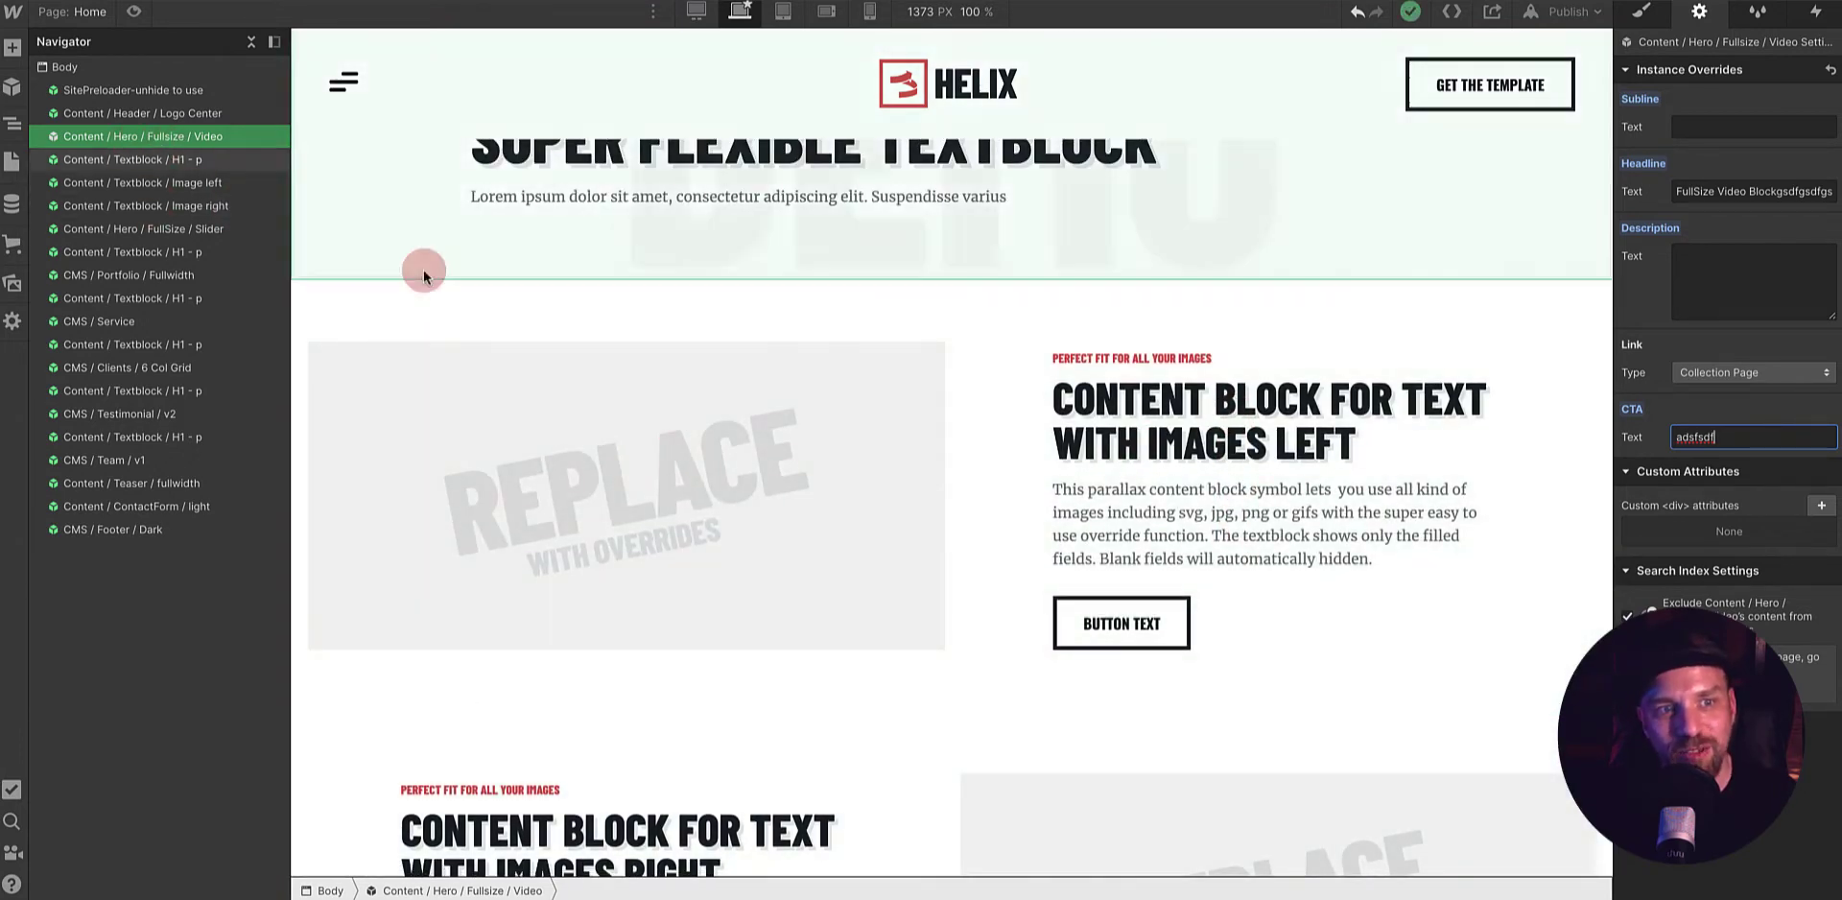
scroll(614, 418, "up", 6)
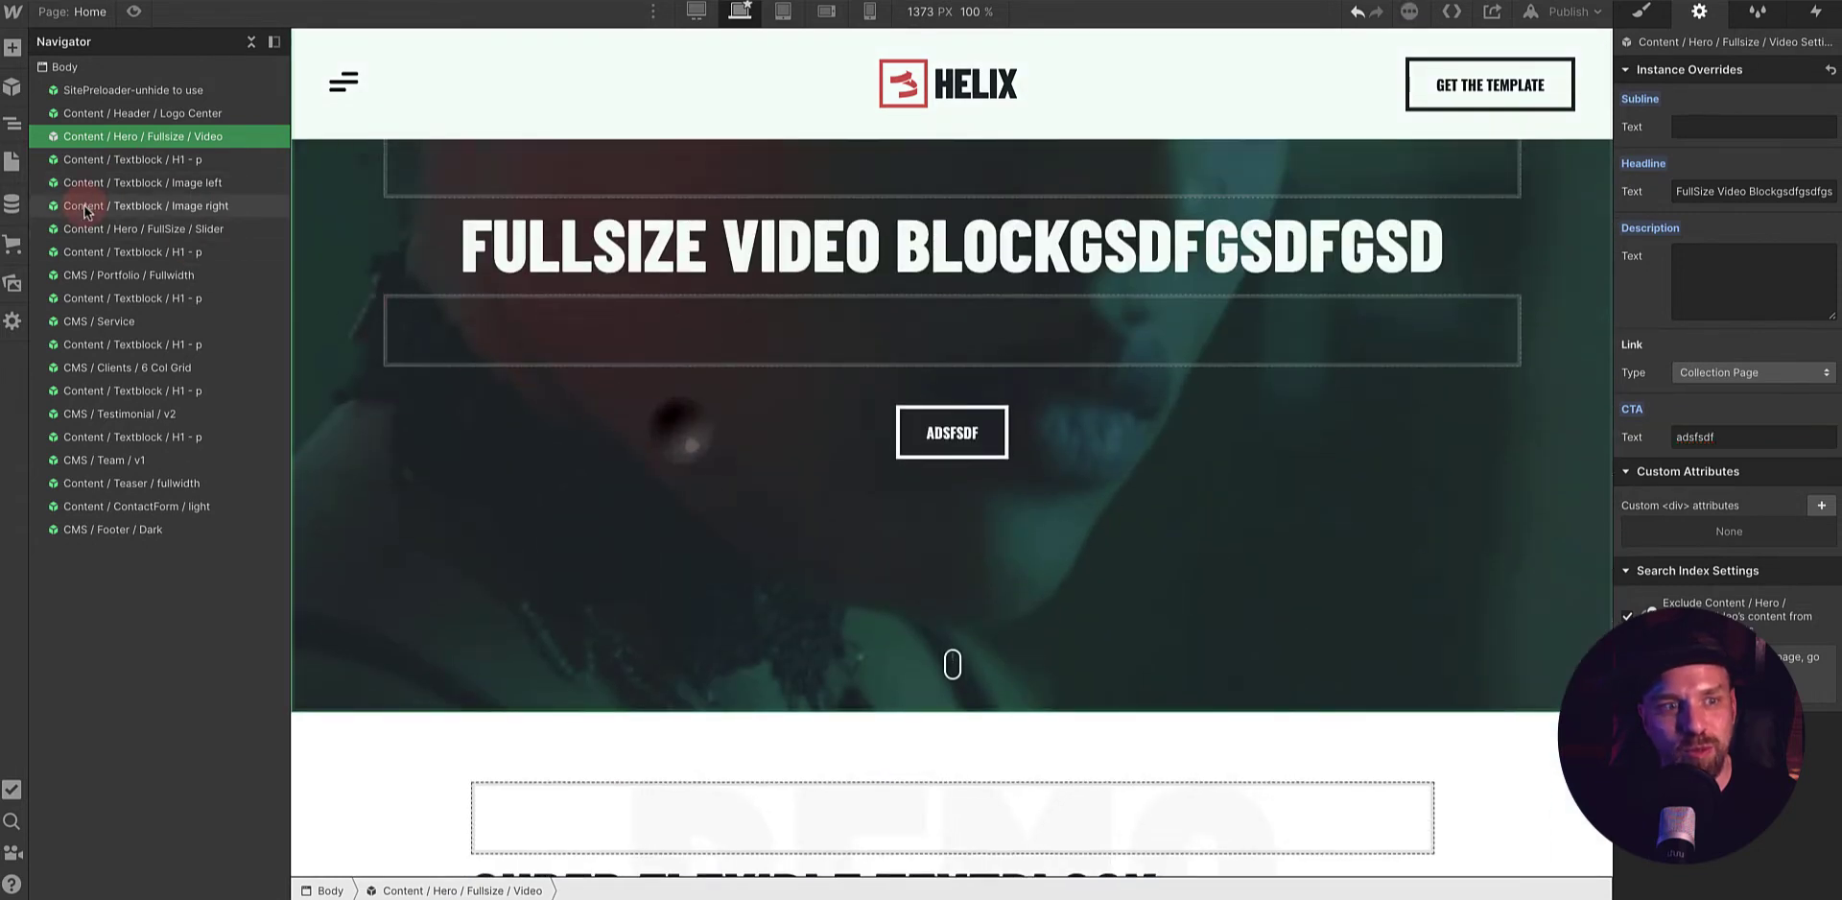
- Try "adfsddsfs" as the subline override of the Super Flexible Textblock below the hero, and clear it again
scroll(633, 436, "down", 6)
left_click(681, 300)
scroll(782, 439, "up", 3)
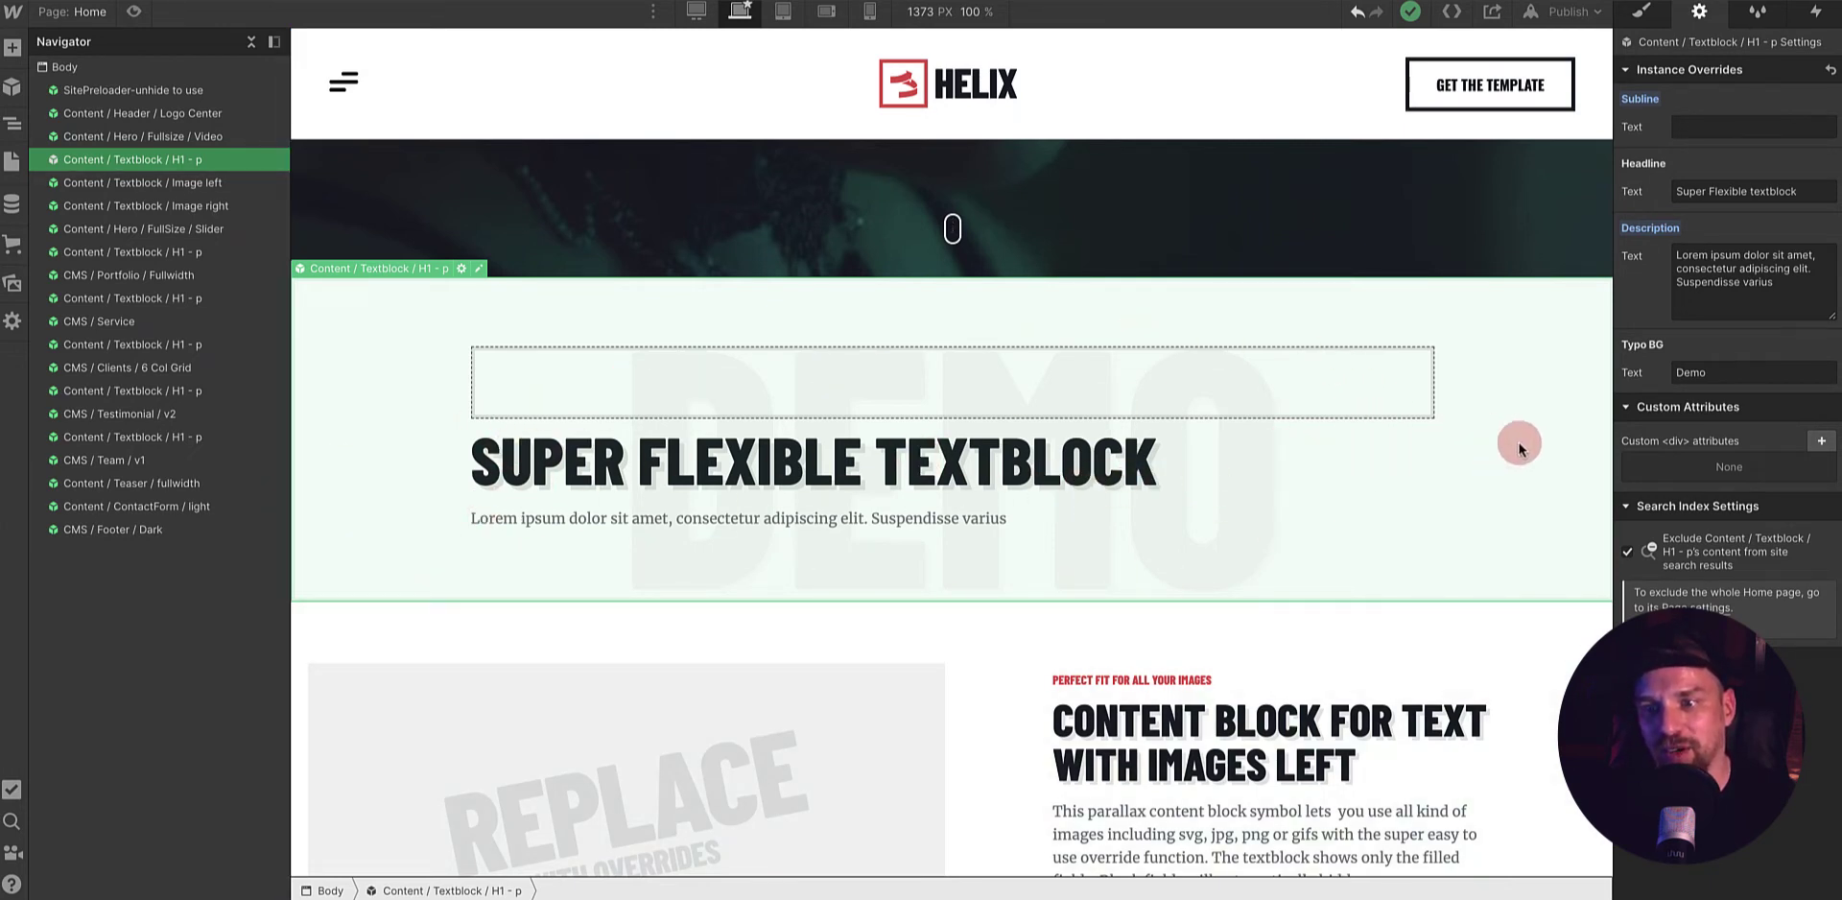
left_click(1724, 127)
type("adfsddsfs")
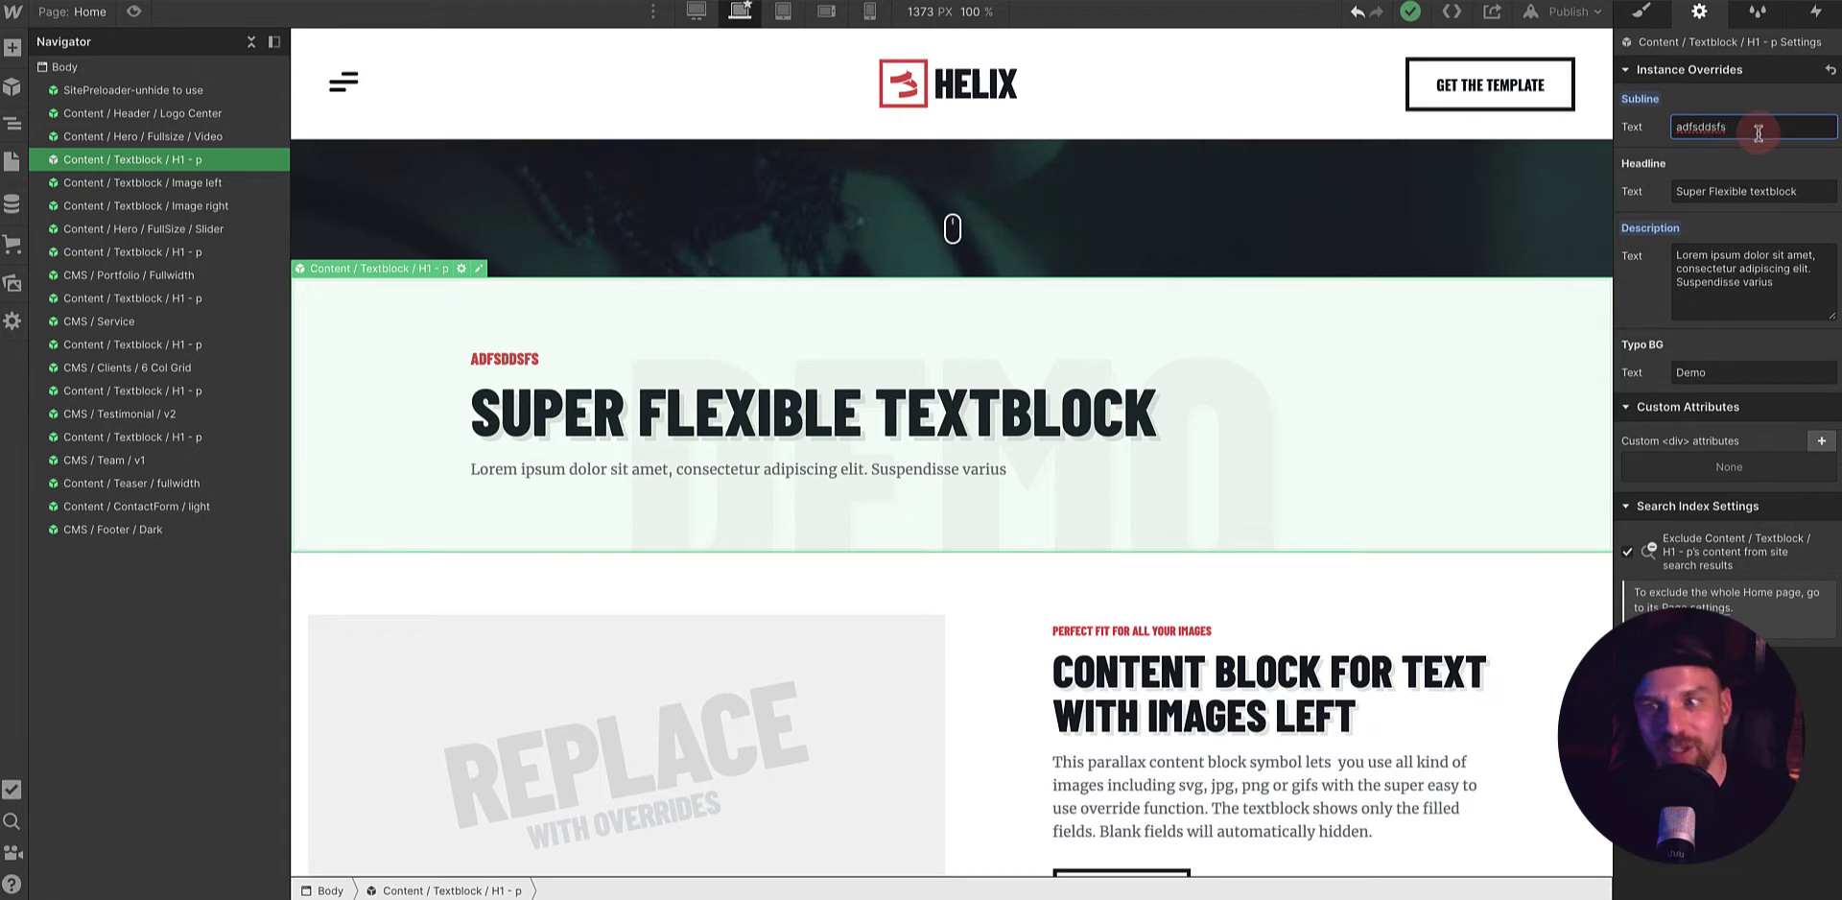
left_click_drag(1758, 133, 1591, 138)
key("BackSpace")
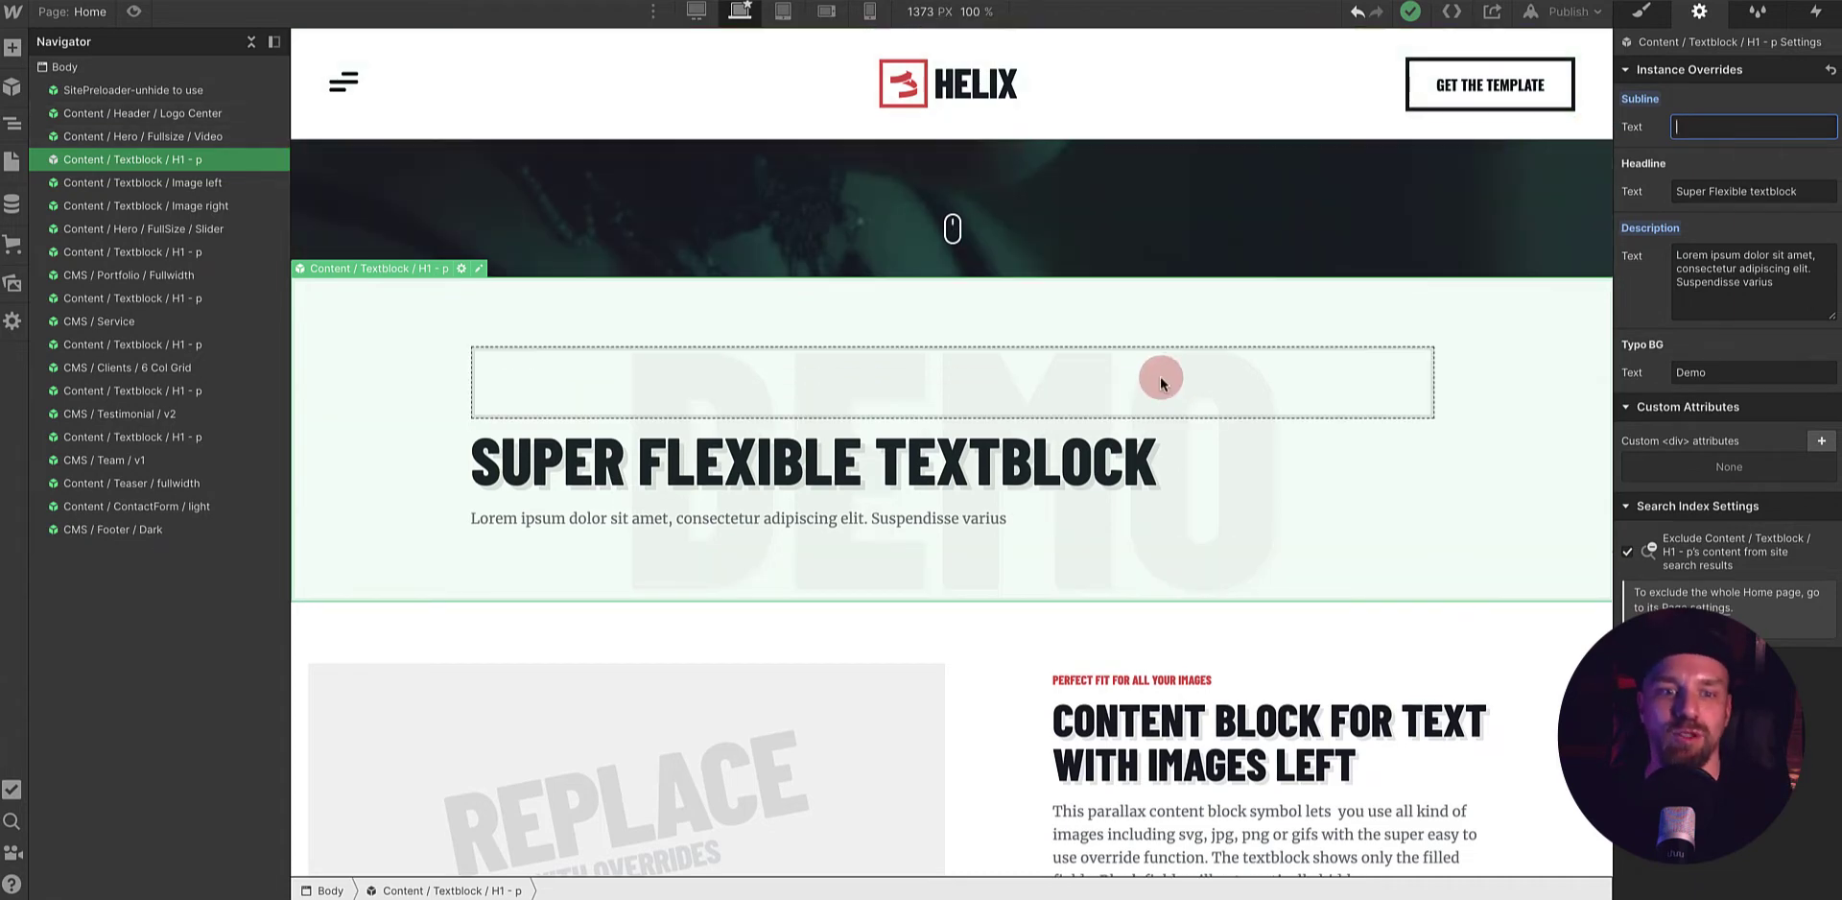
- Preview the textblock sections at the tablet, mobile landscape and mobile portrait breakpoints, and return to the 1373 px base view
left_click(781, 12)
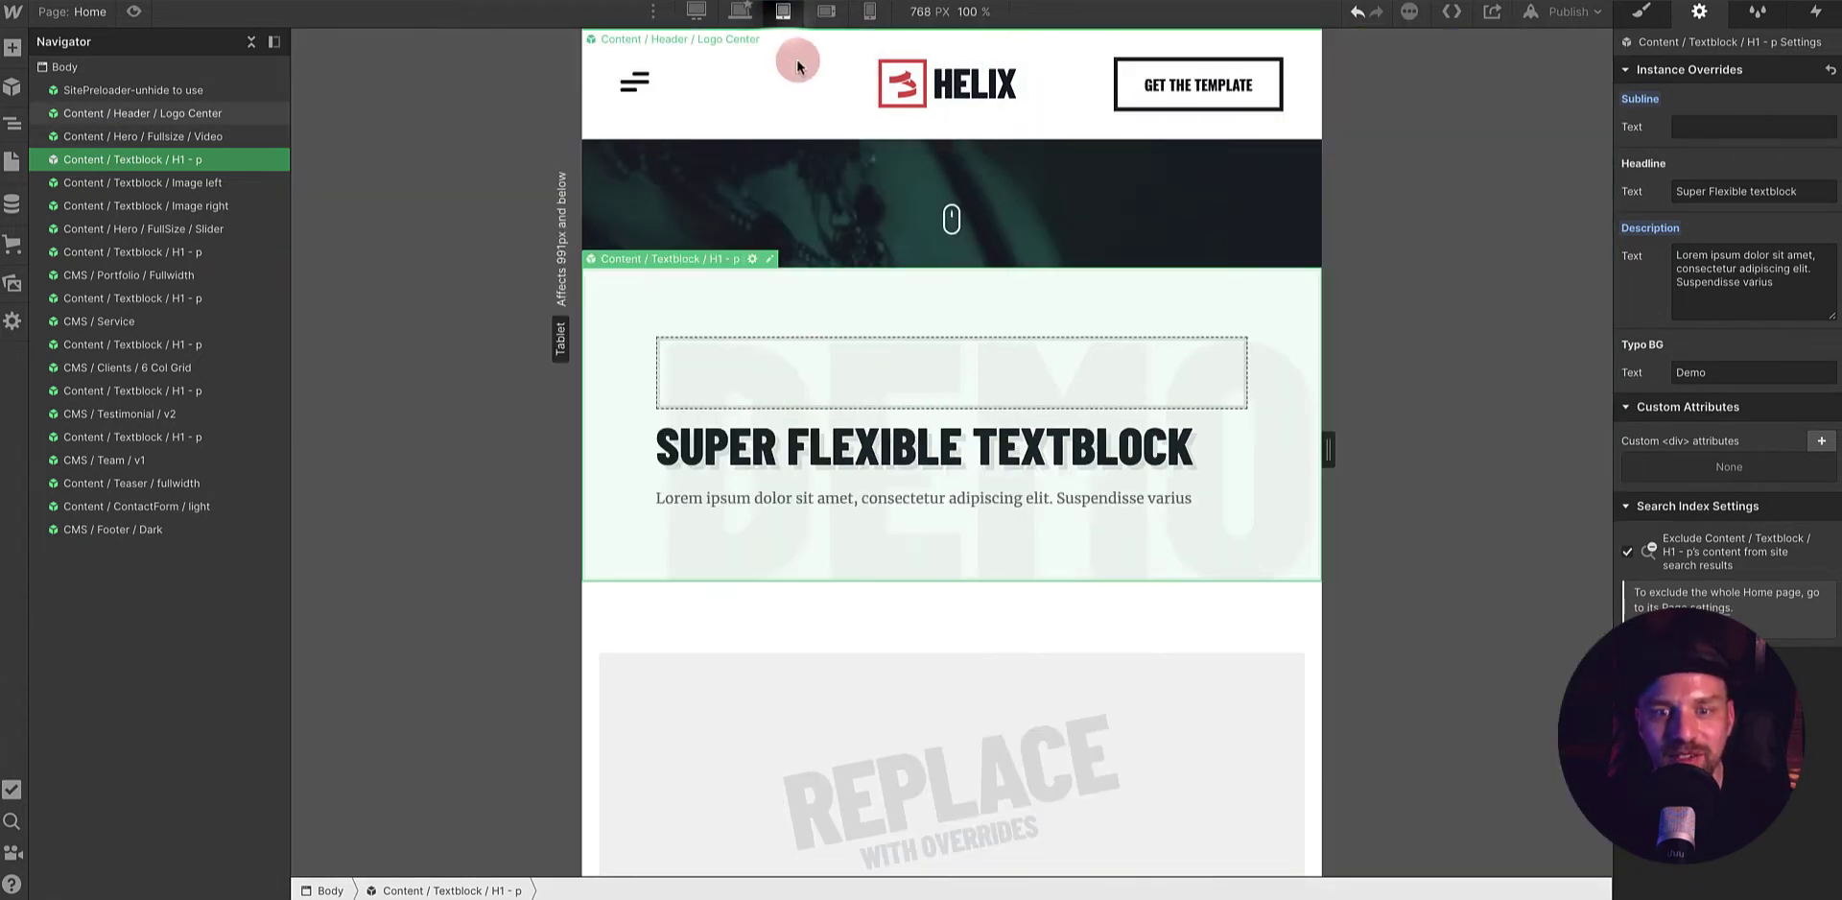
left_click(824, 14)
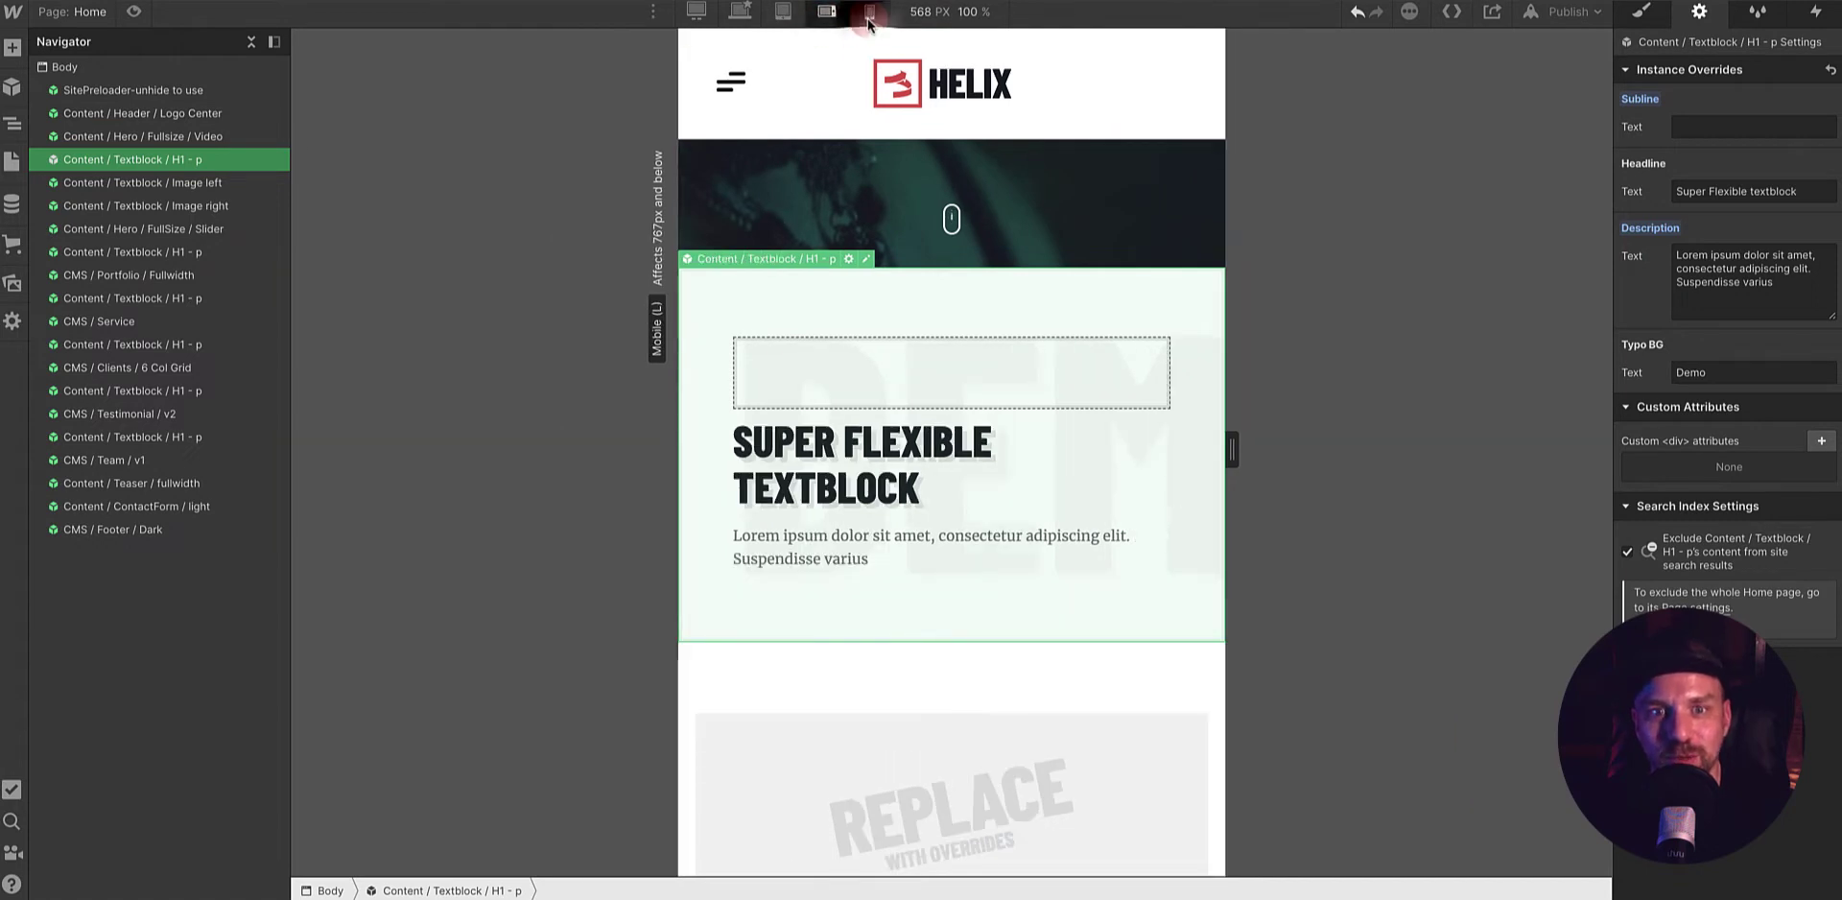
left_click(869, 11)
left_click(919, 200)
scroll(919, 202, "down", 10)
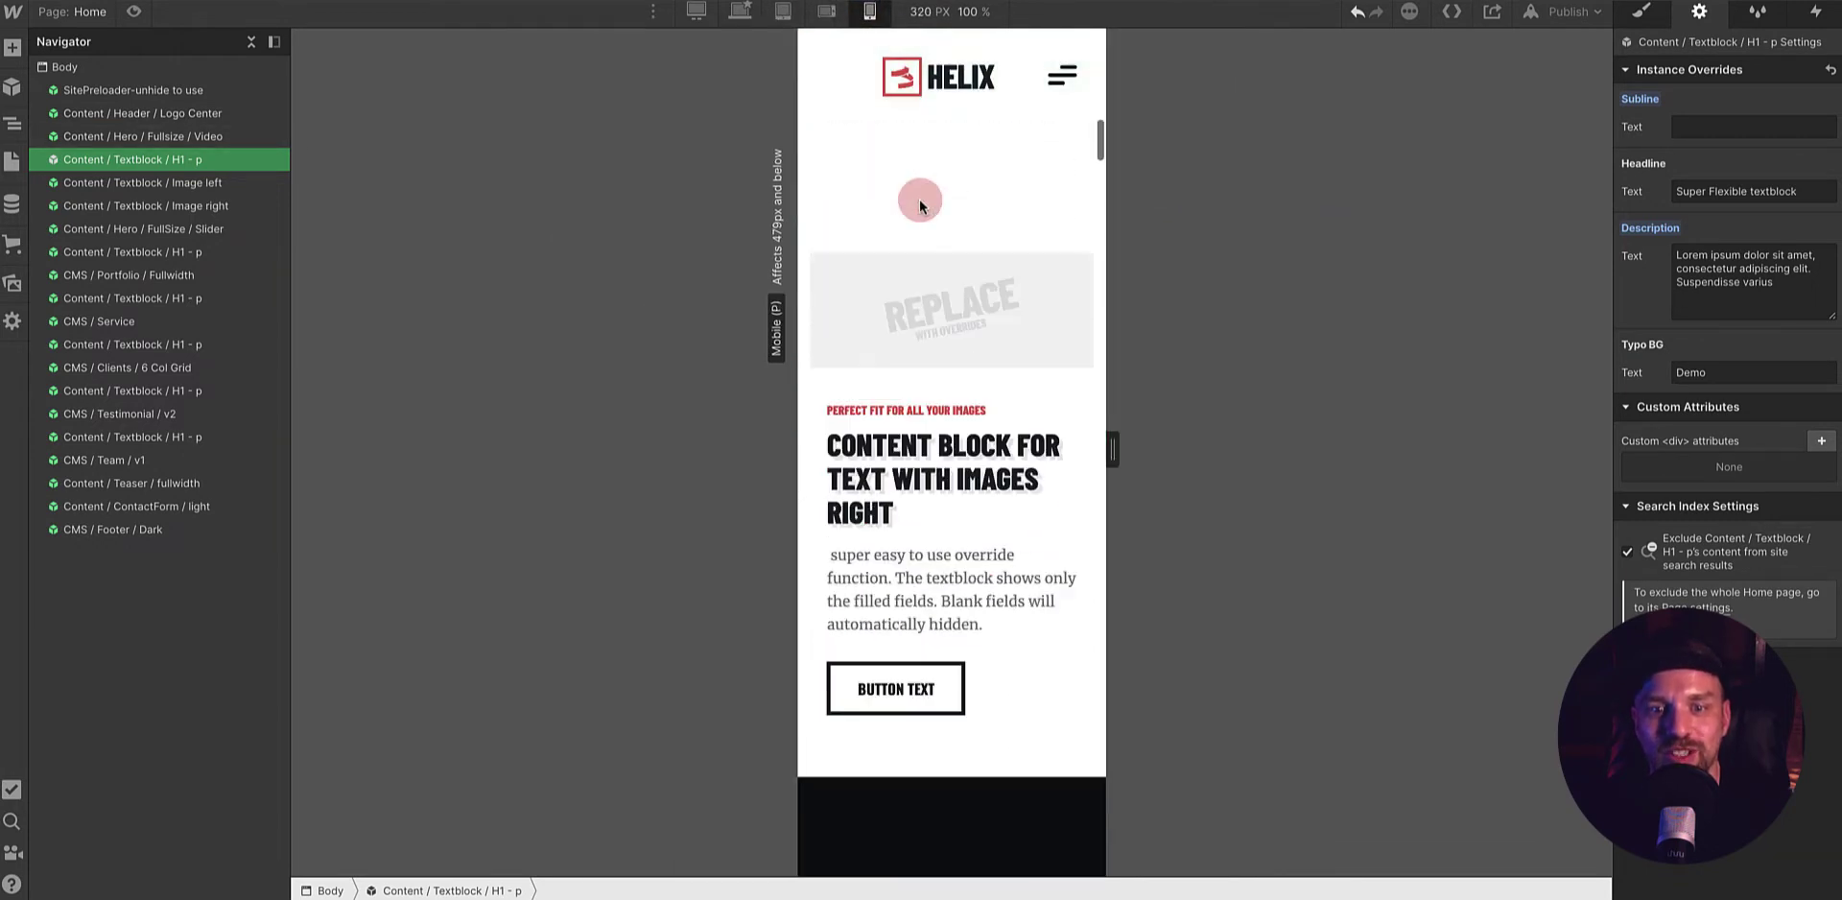
left_click(740, 11)
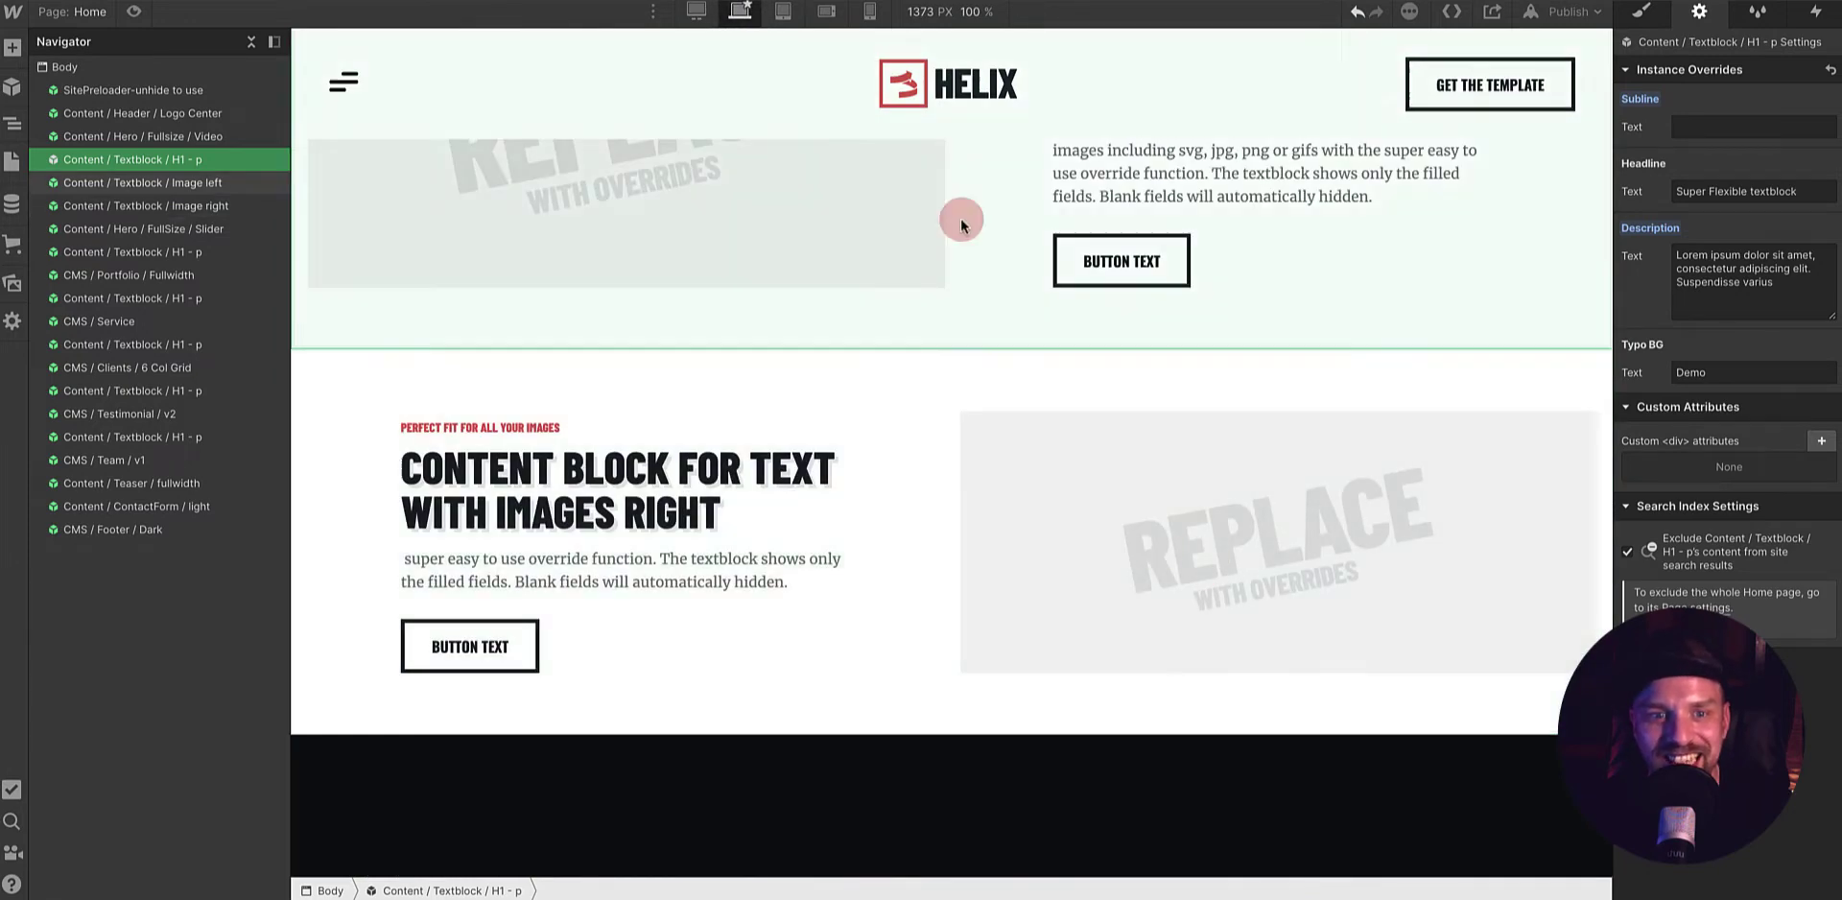
- Check the image textblocks at the 320 px mobile portrait width, and return to the base breakpoint to view the slideshow hero
left_click(827, 11)
left_click(867, 12)
scroll(965, 531, "down", 4)
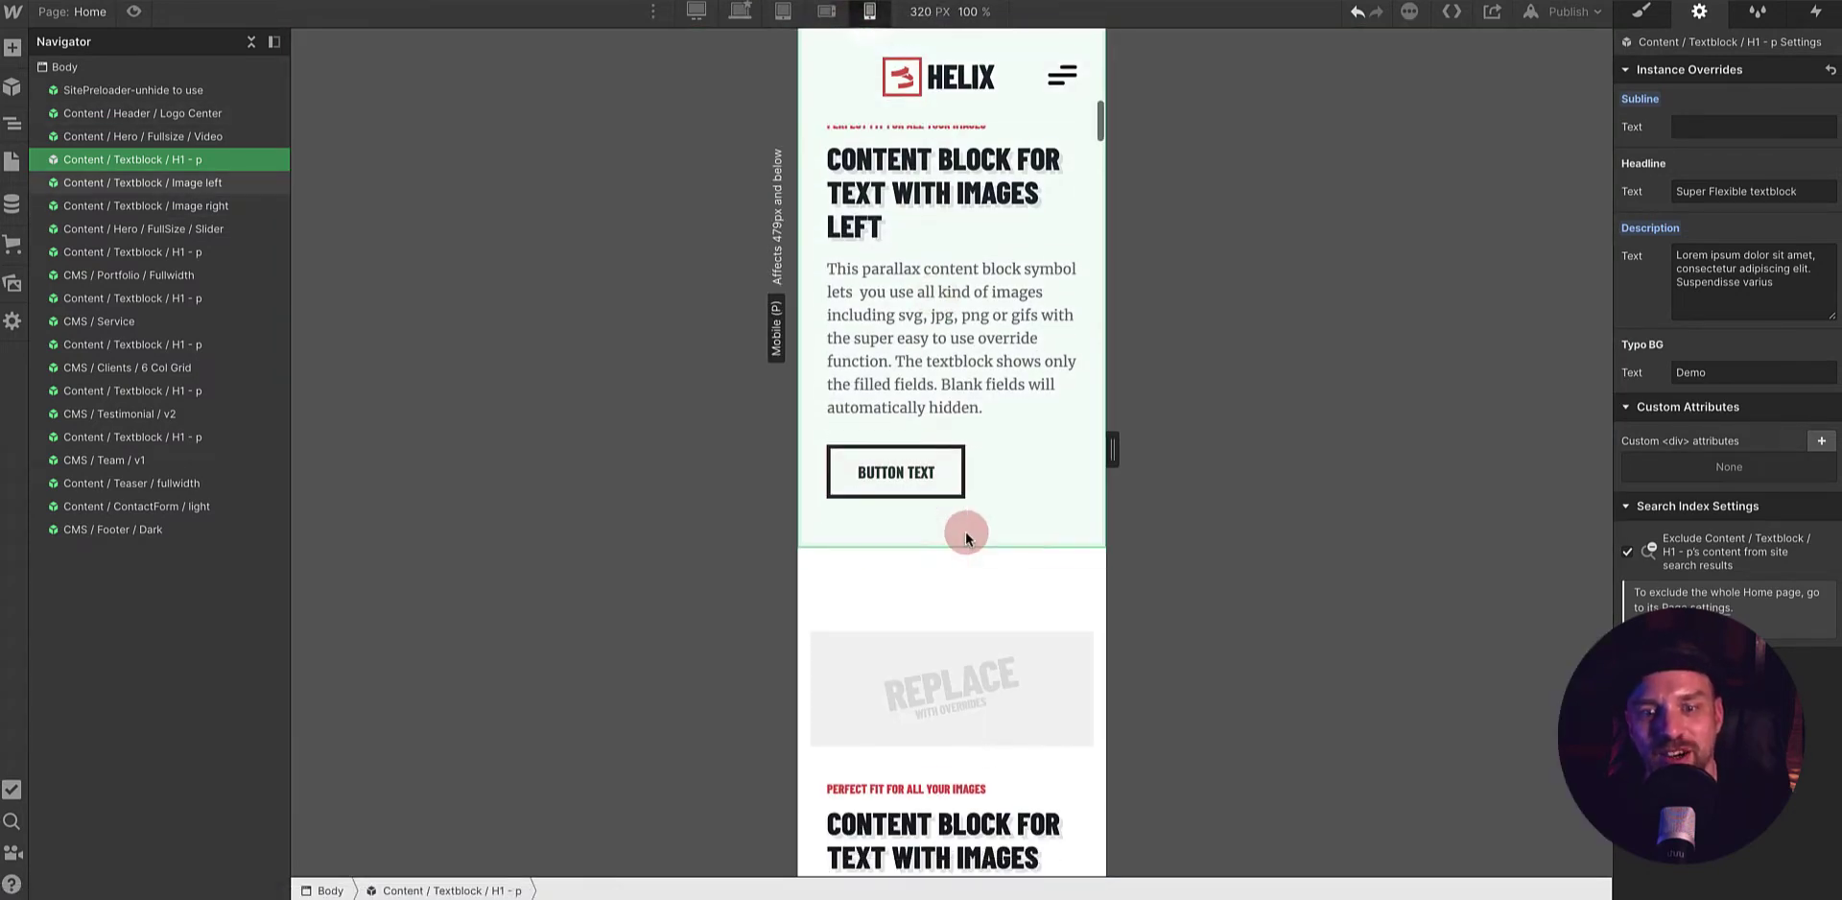
scroll(965, 531, "up", 3)
scroll(965, 532, "down", 4)
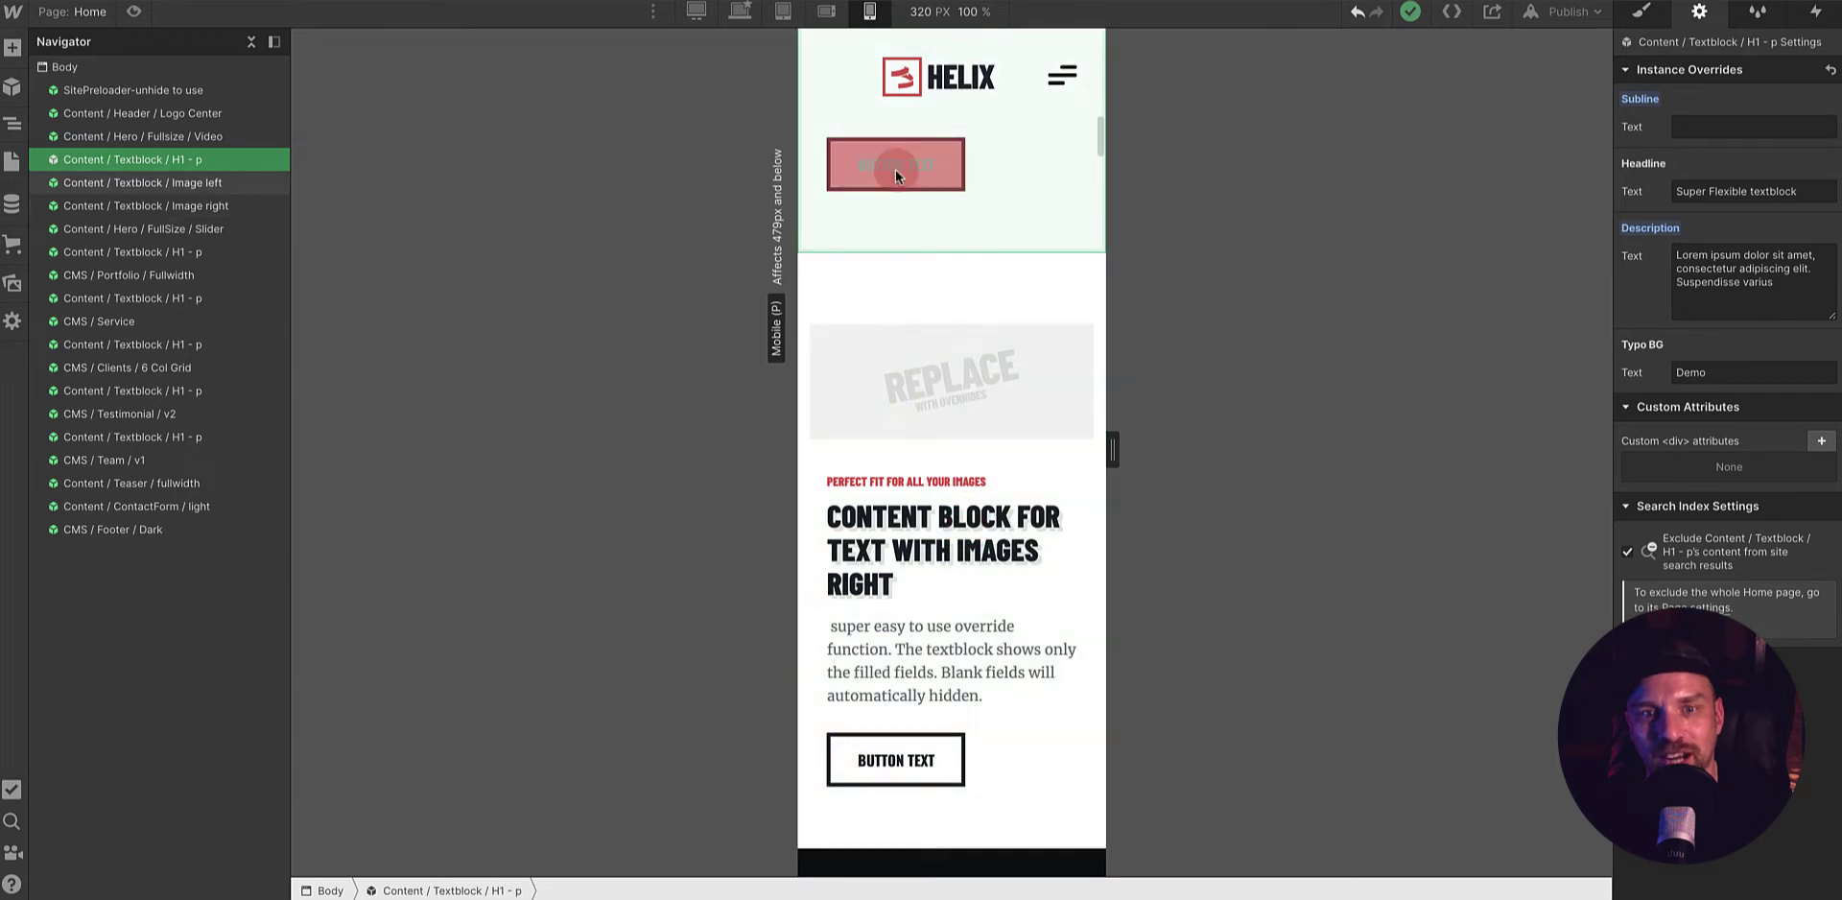
left_click(739, 11)
left_click(957, 387)
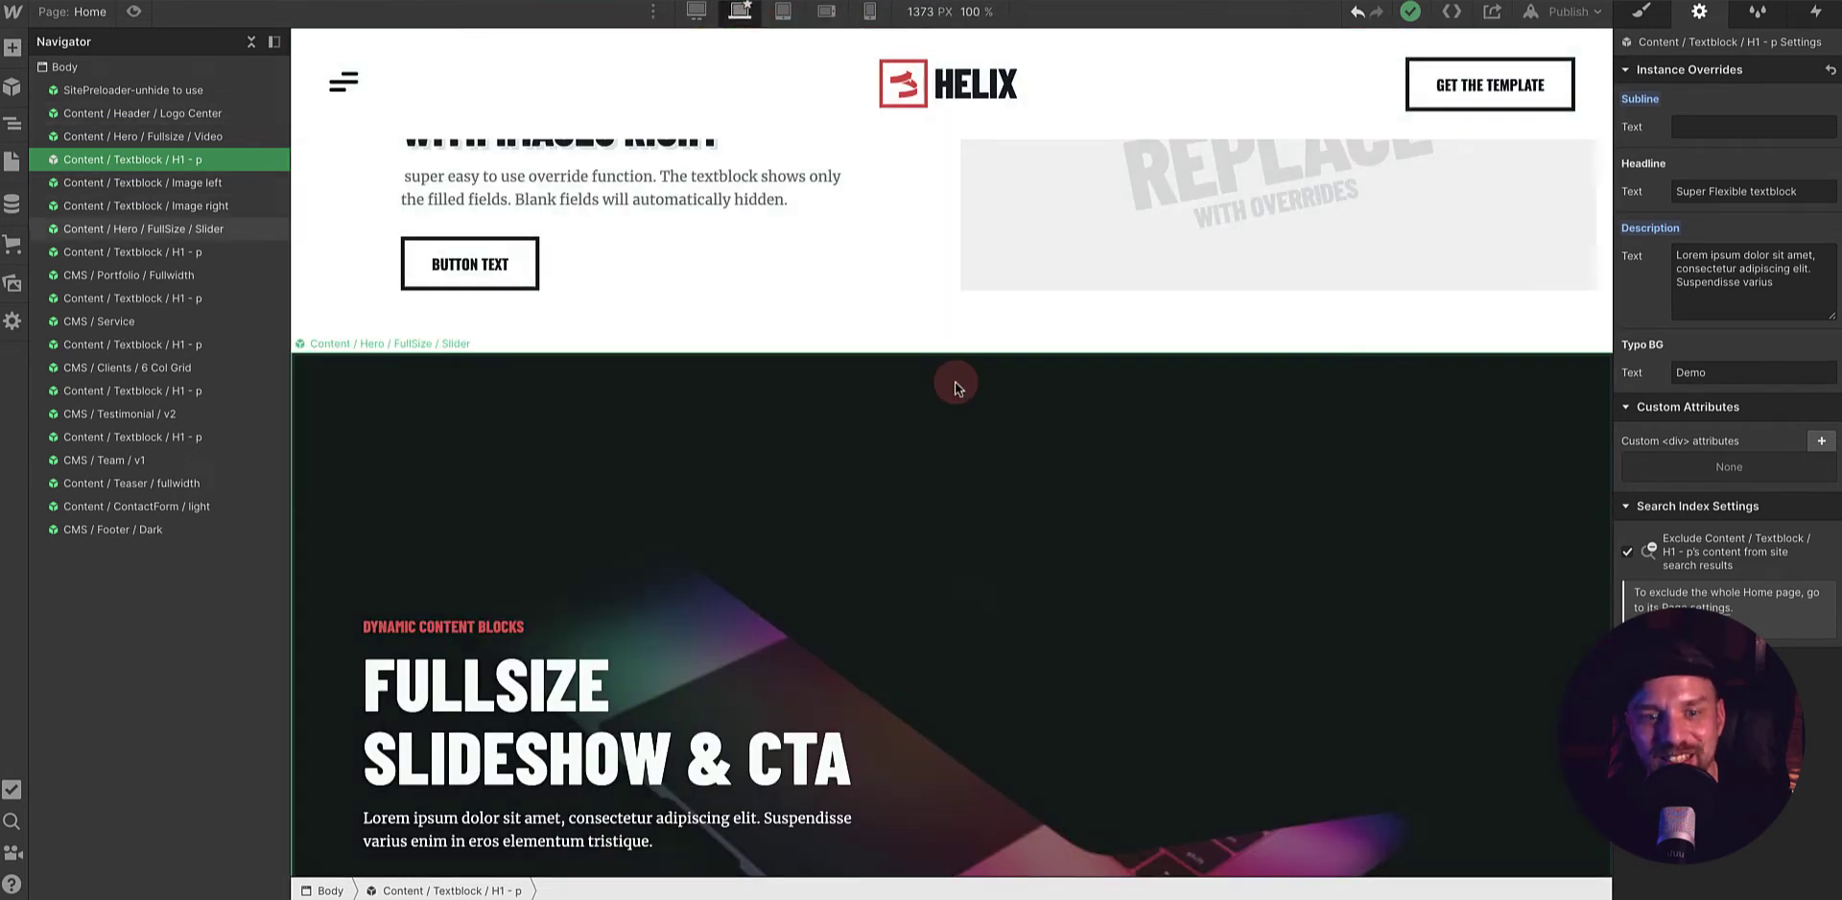
scroll(956, 388, "down", 3)
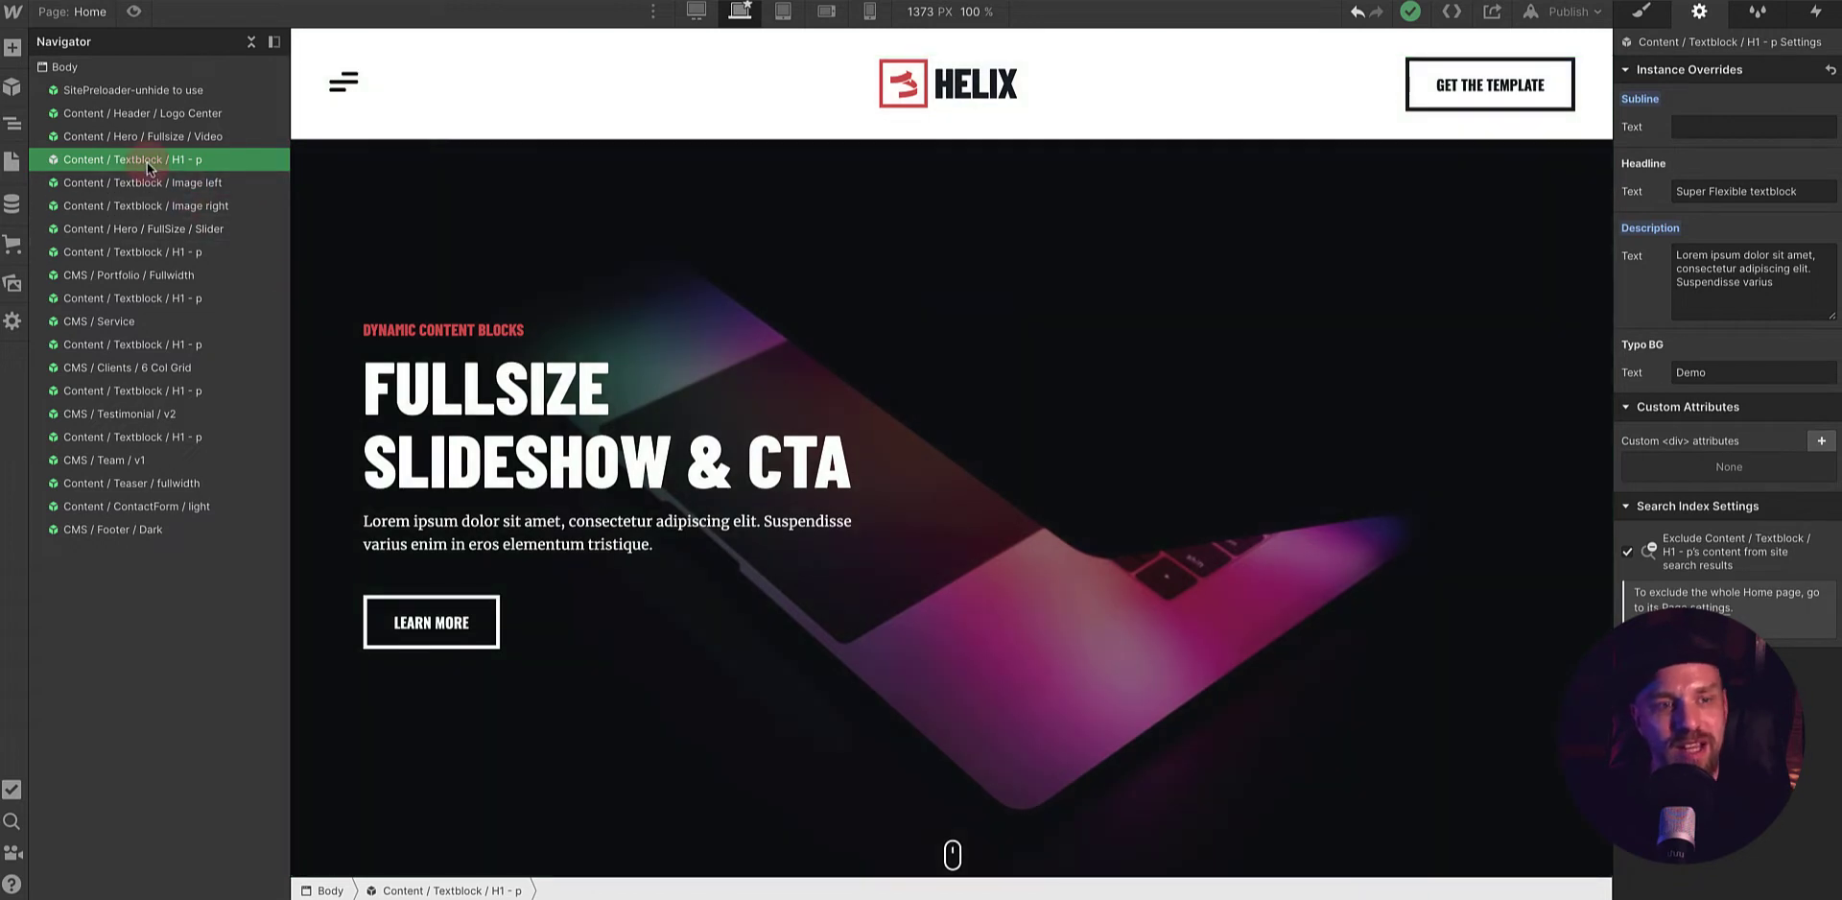
- Examine the project's symbol library, covering its CMS and Content blocks such as testimonials, teams, portfolios, textblocks, headers and footers
left_click(14, 96)
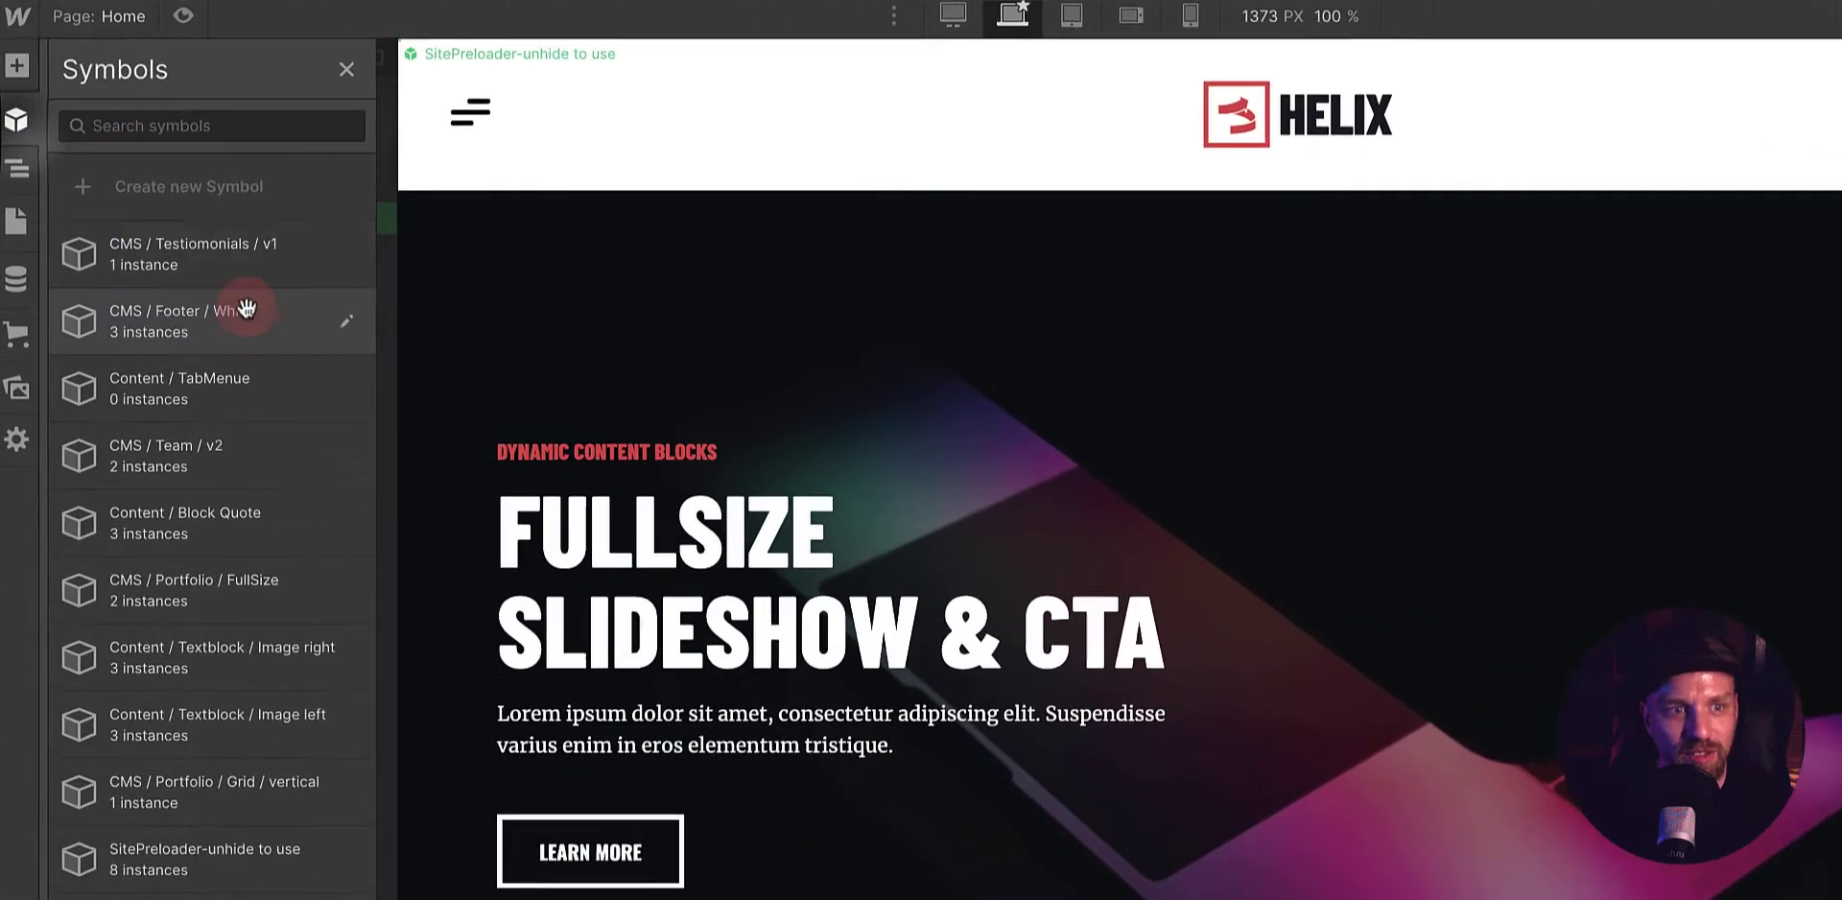
scroll(172, 236, "down", 2)
scroll(252, 347, "down", 15)
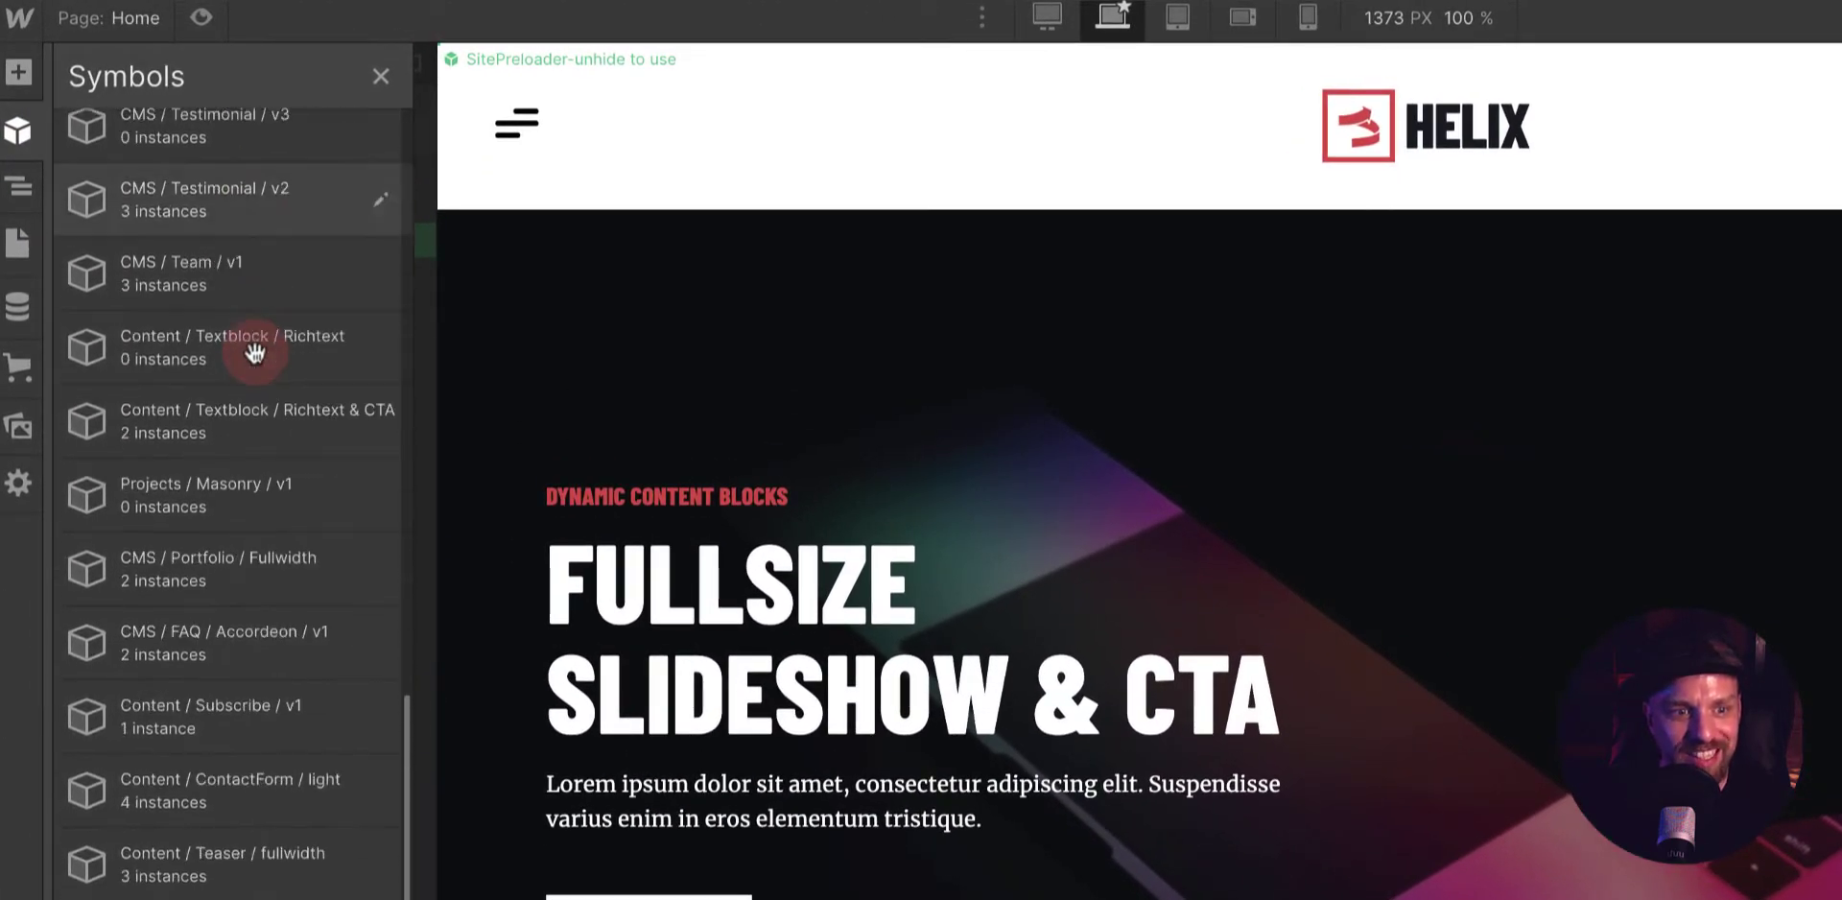
scroll(254, 353, "up", 15)
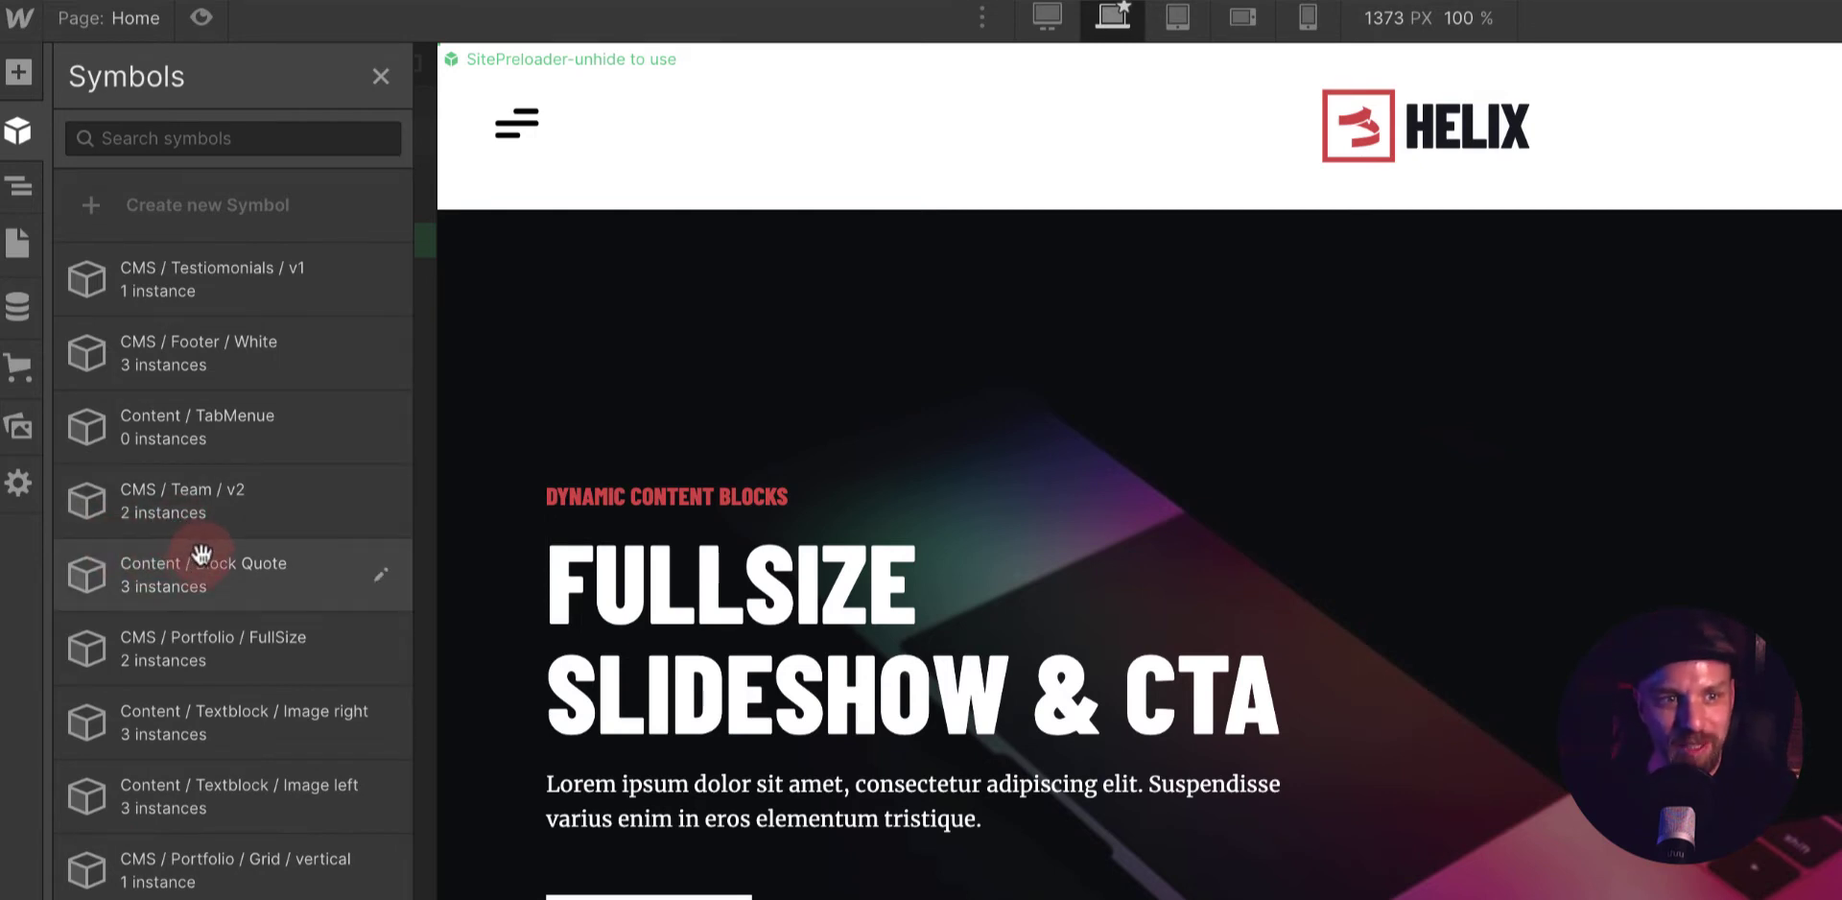
scroll(202, 554, "down", 20)
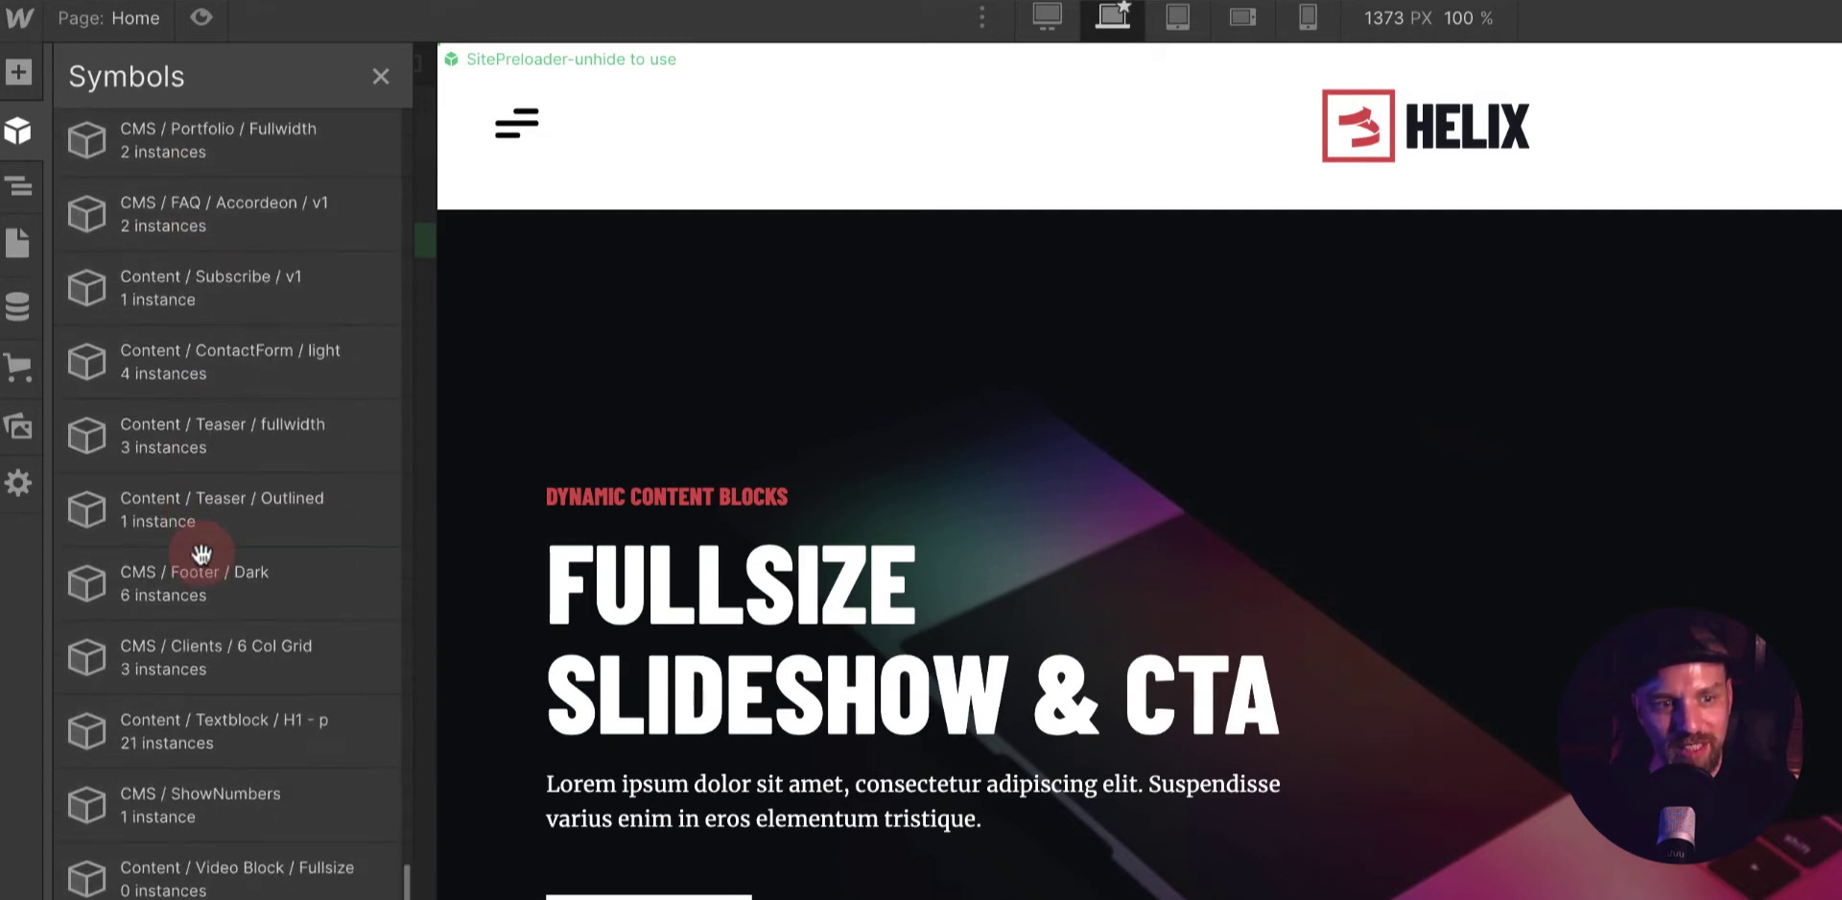
scroll(201, 555, "up", 20)
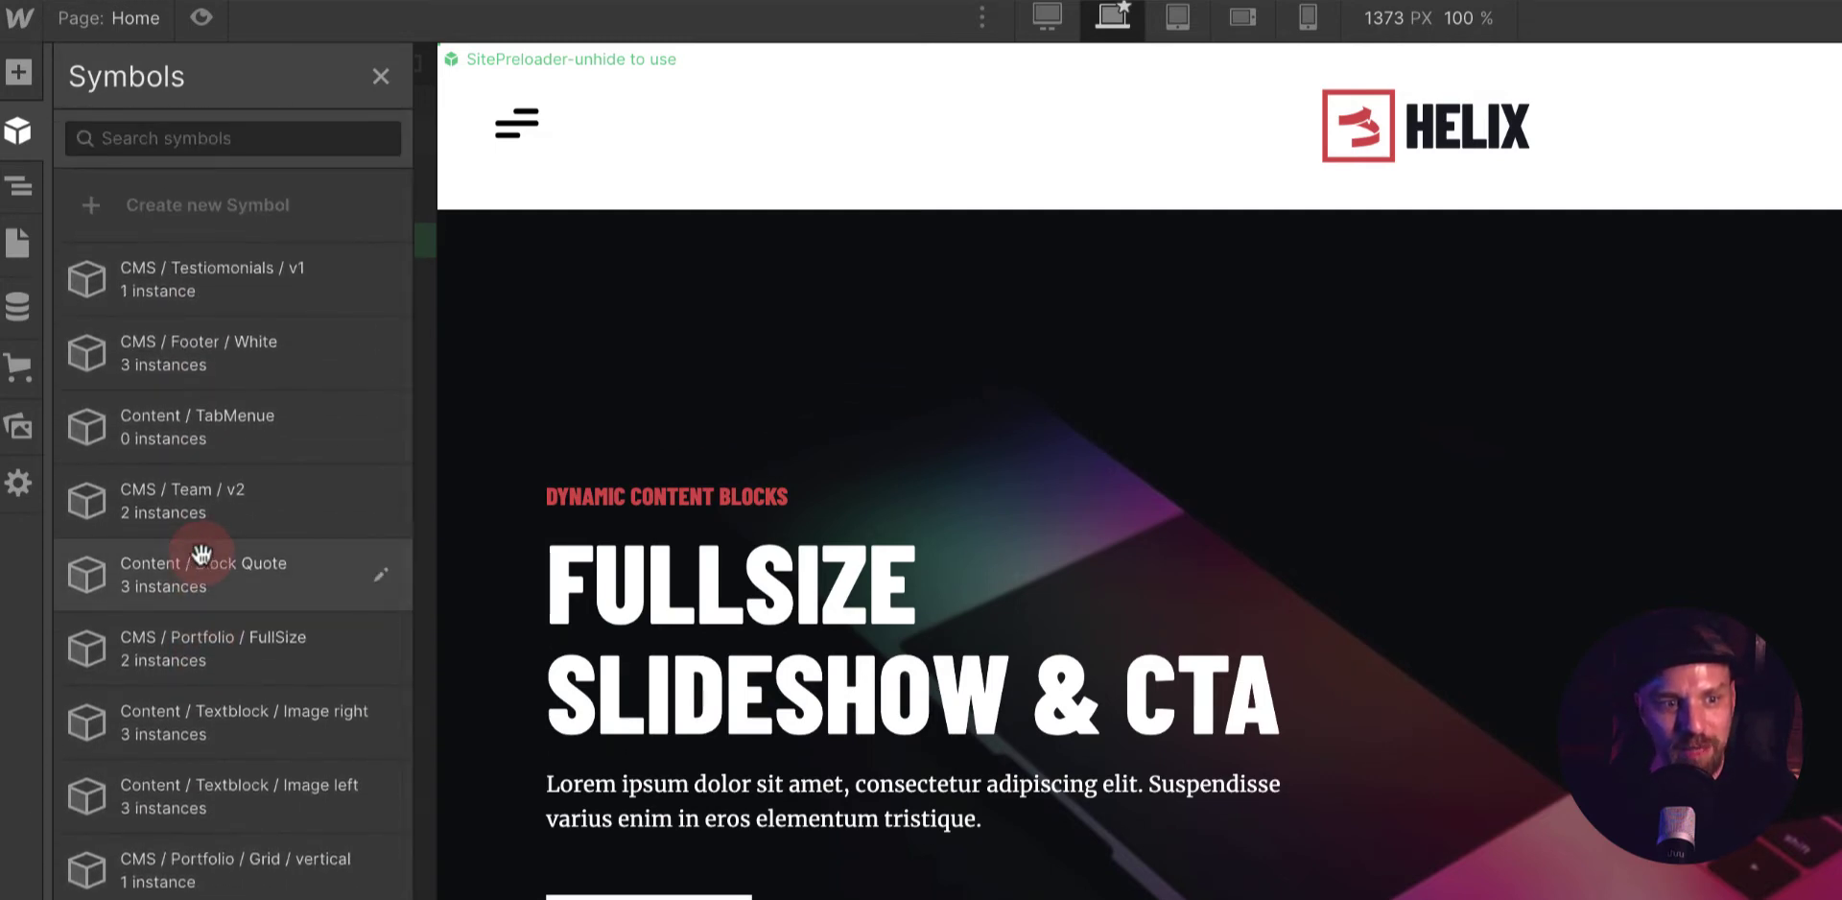
scroll(199, 554, "down", 4)
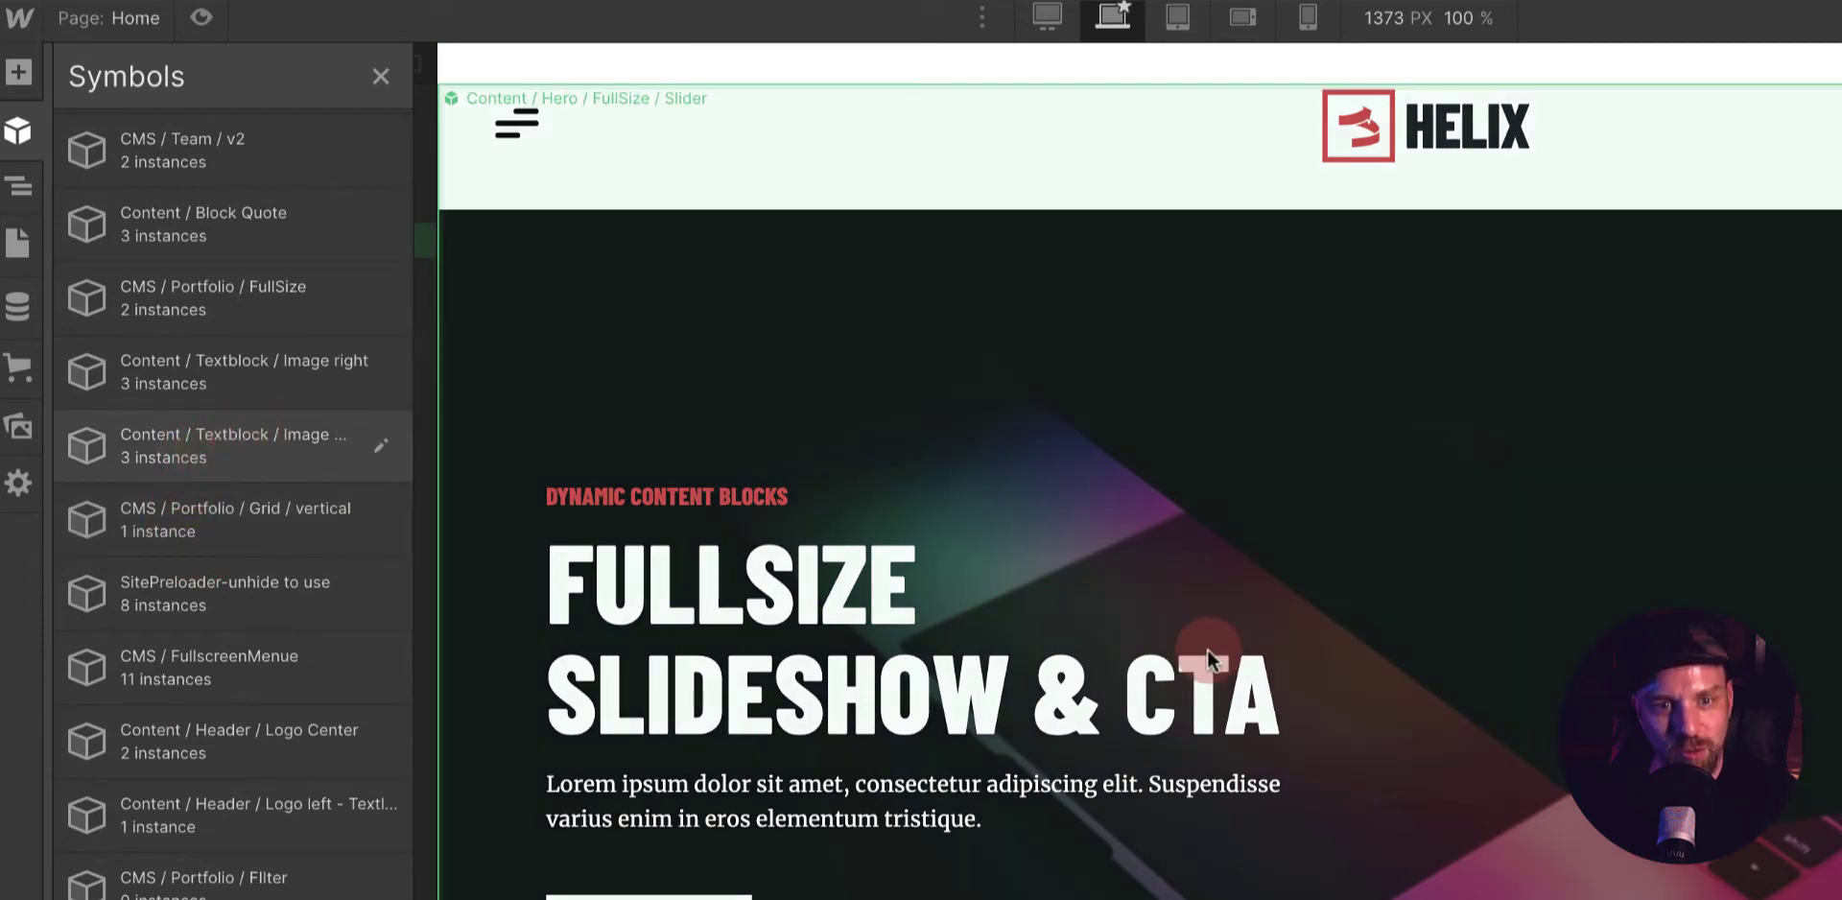
scroll(1207, 648, "down", 3)
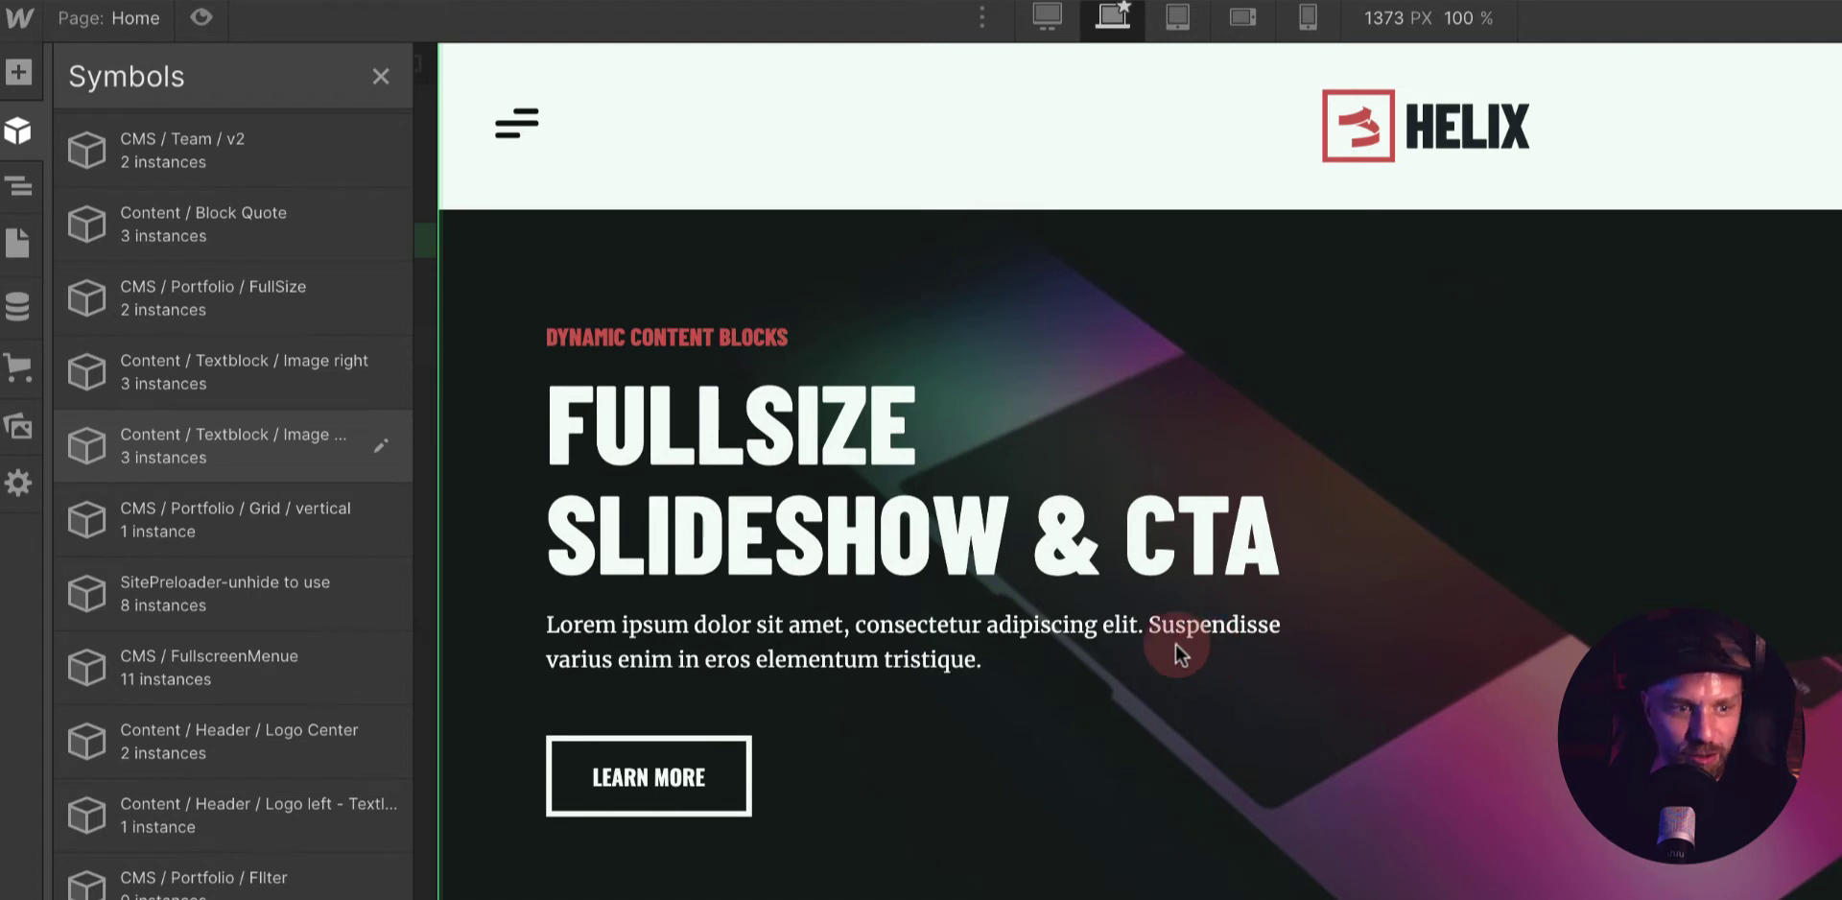
scroll(255, 374, "up", 5)
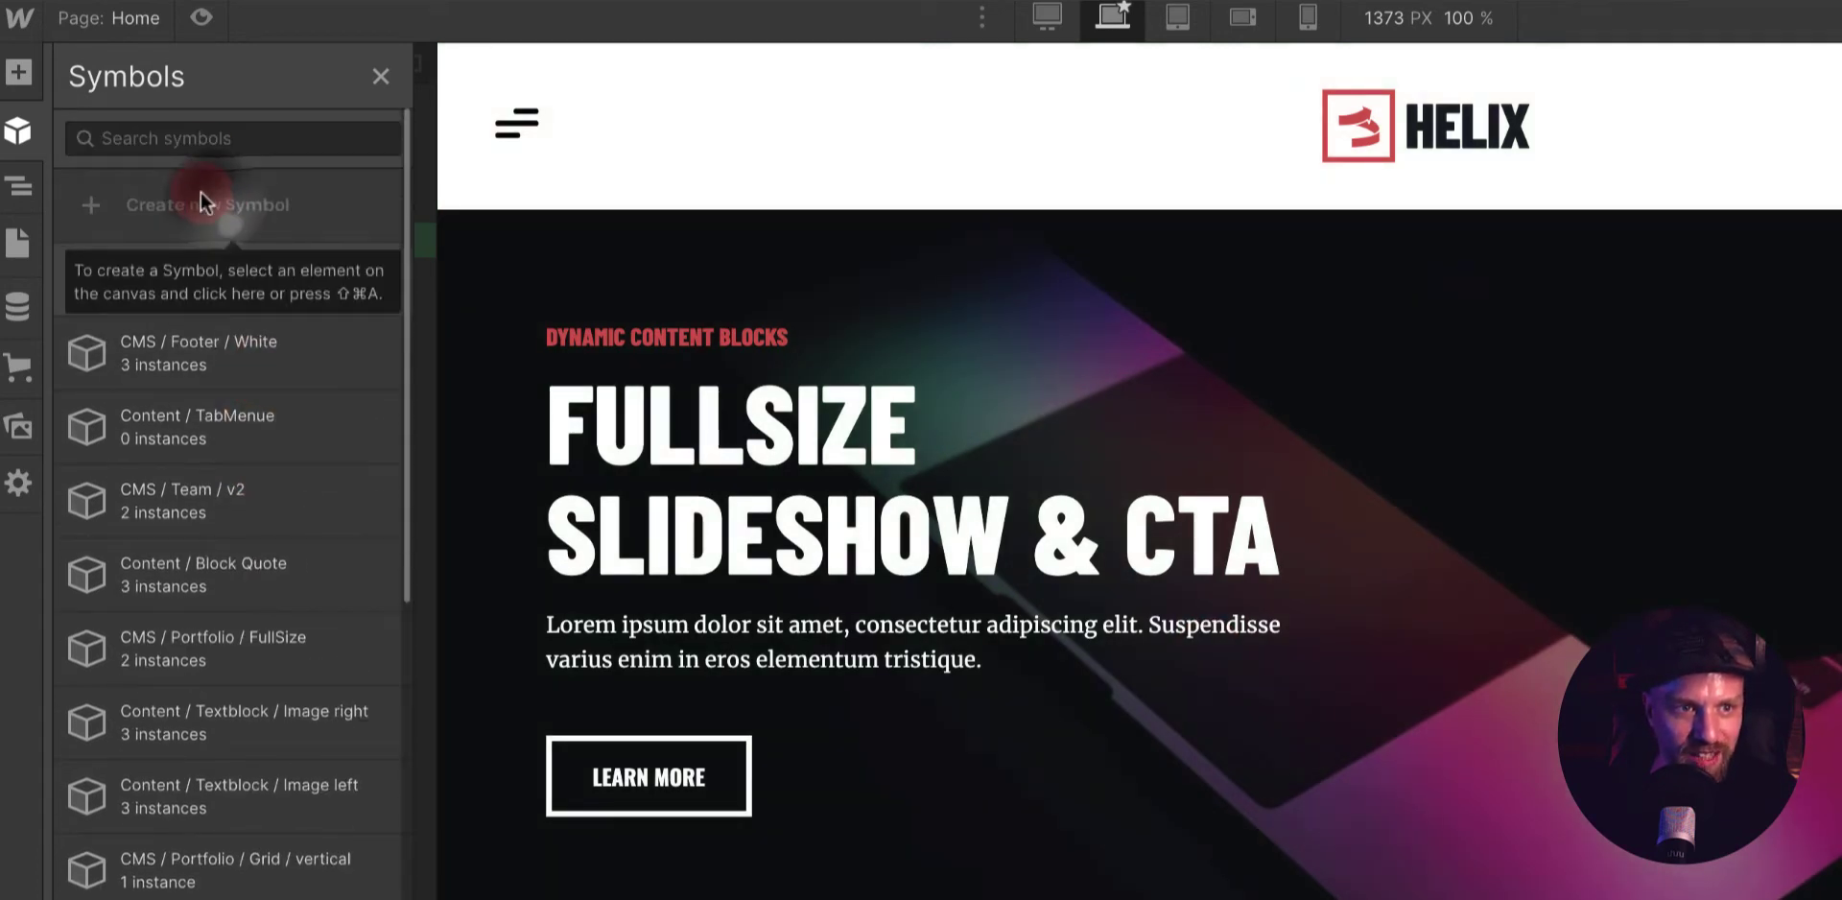
- Search the symbol library for "text", and replace the search term with "tea"
left_click(199, 139)
type("text")
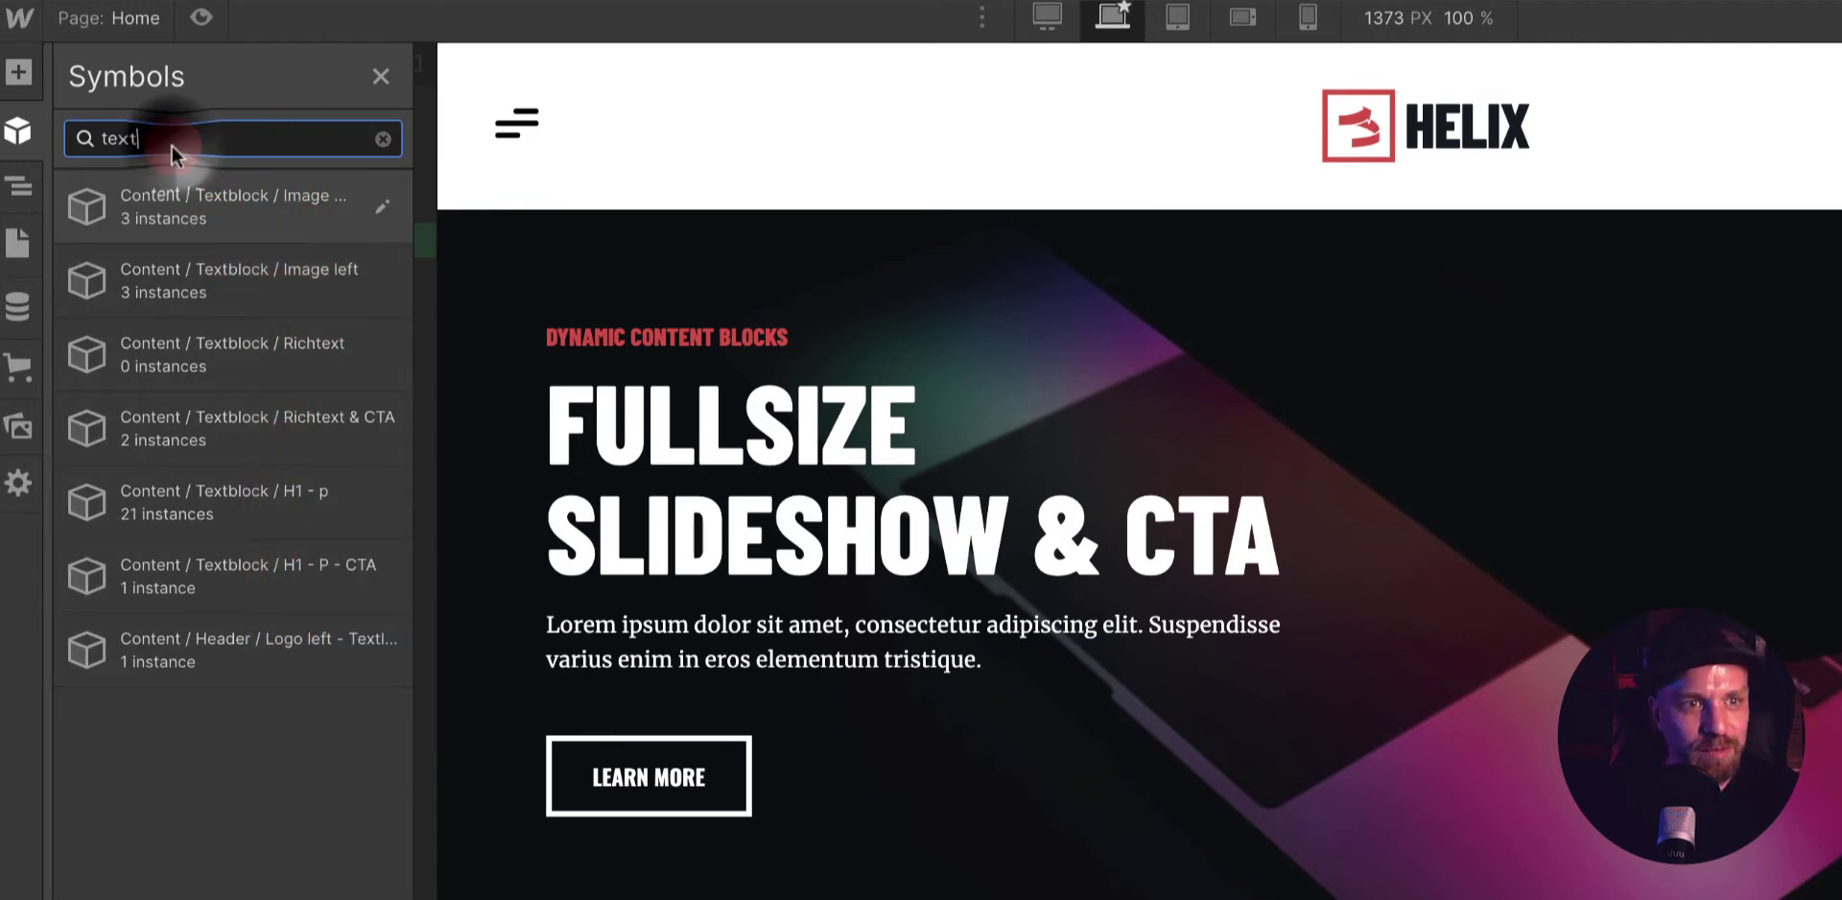
left_click_drag(171, 142, 58, 139)
type("tea")
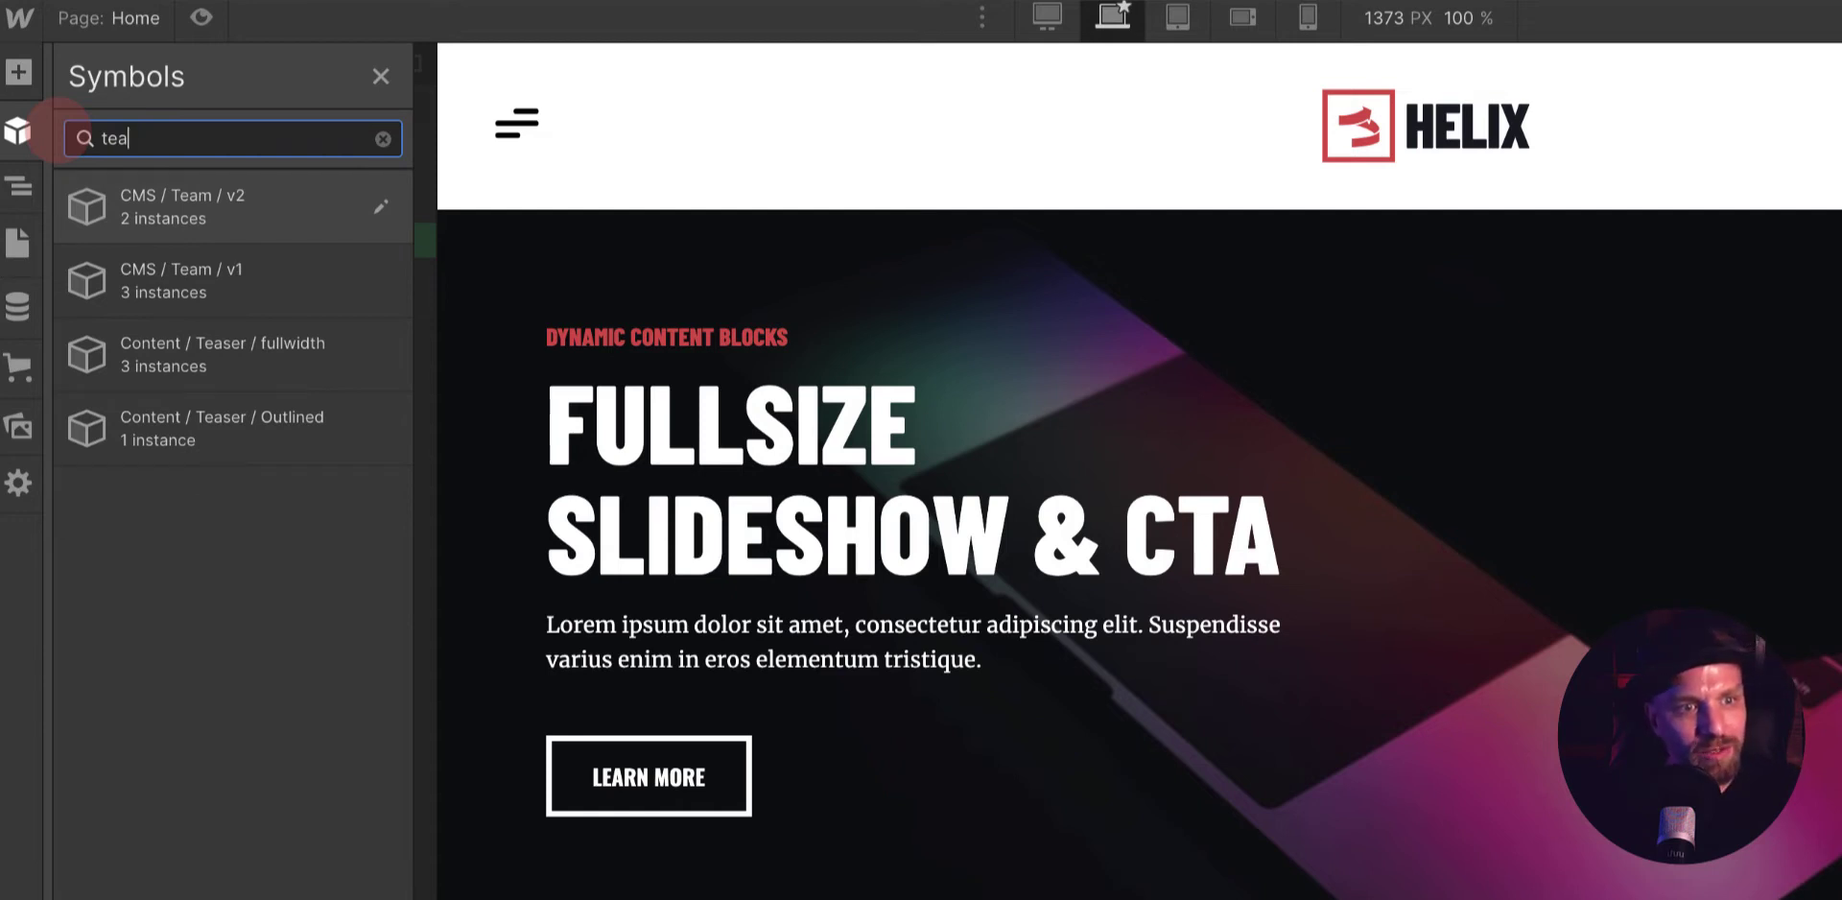
key("BackSpace")
key("BackSpace")
key("BackSpace")
type("teast")
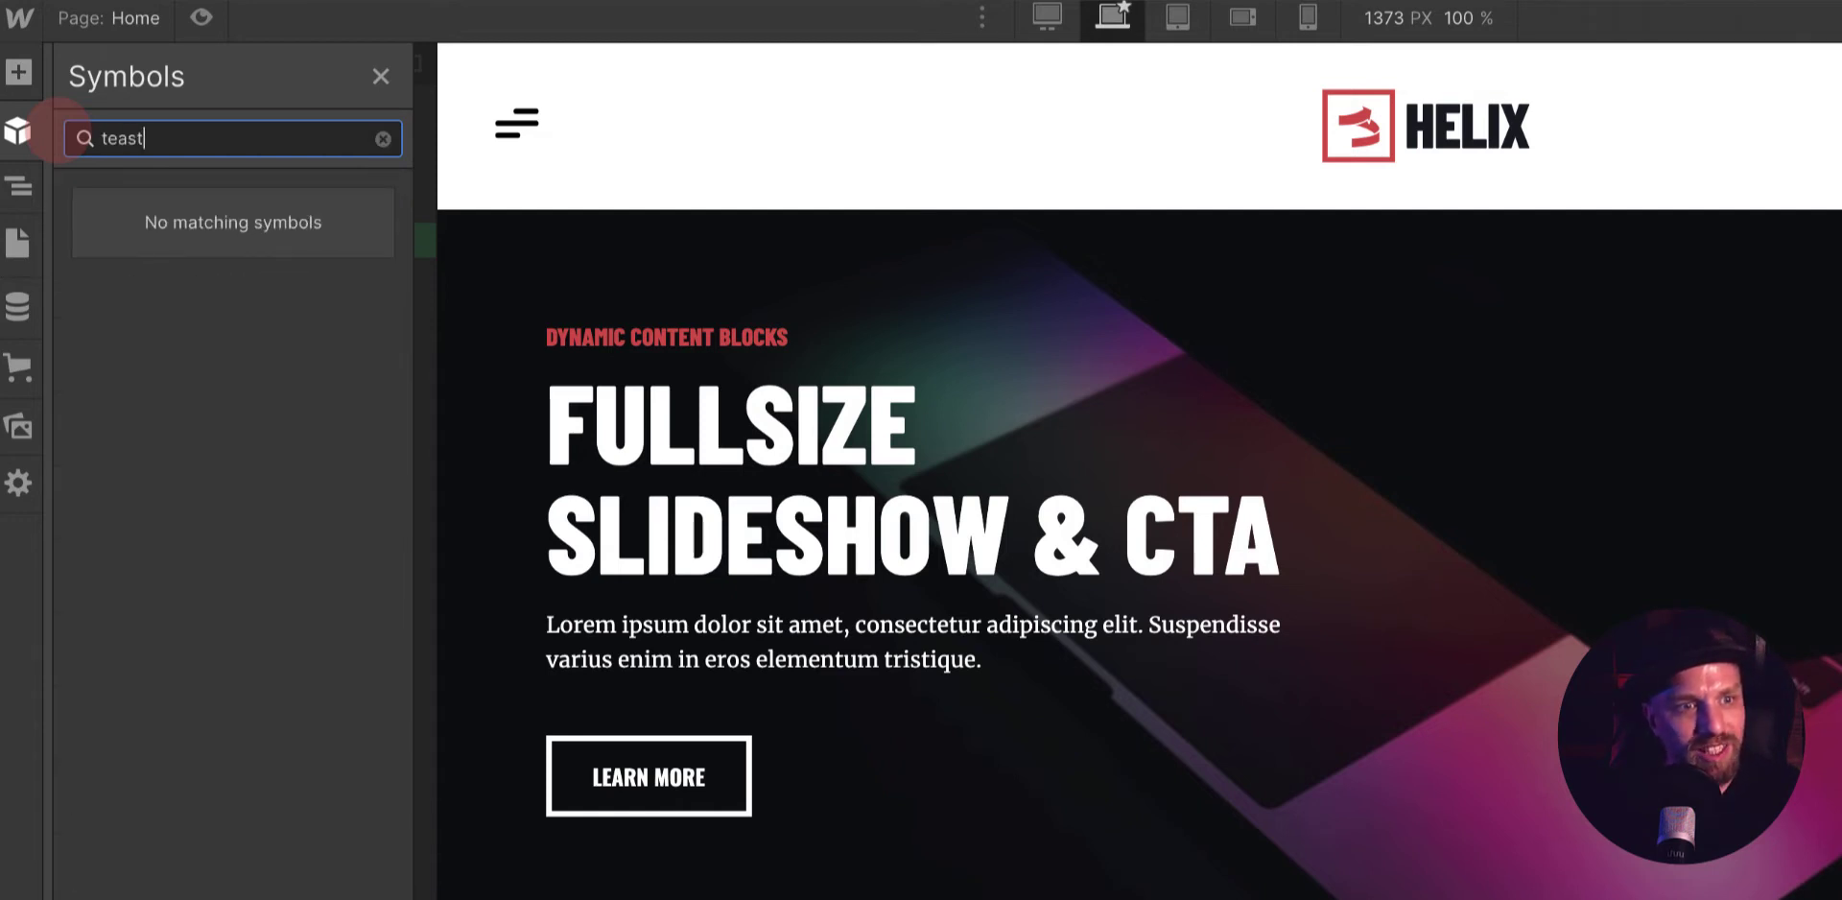
key("BackSpace")
key("BackSpace")
key("BackSpace")
type("st")
key("BackSpace")
key("BackSpace")
key("BackSpace")
key("BackSpace")
type("cp")
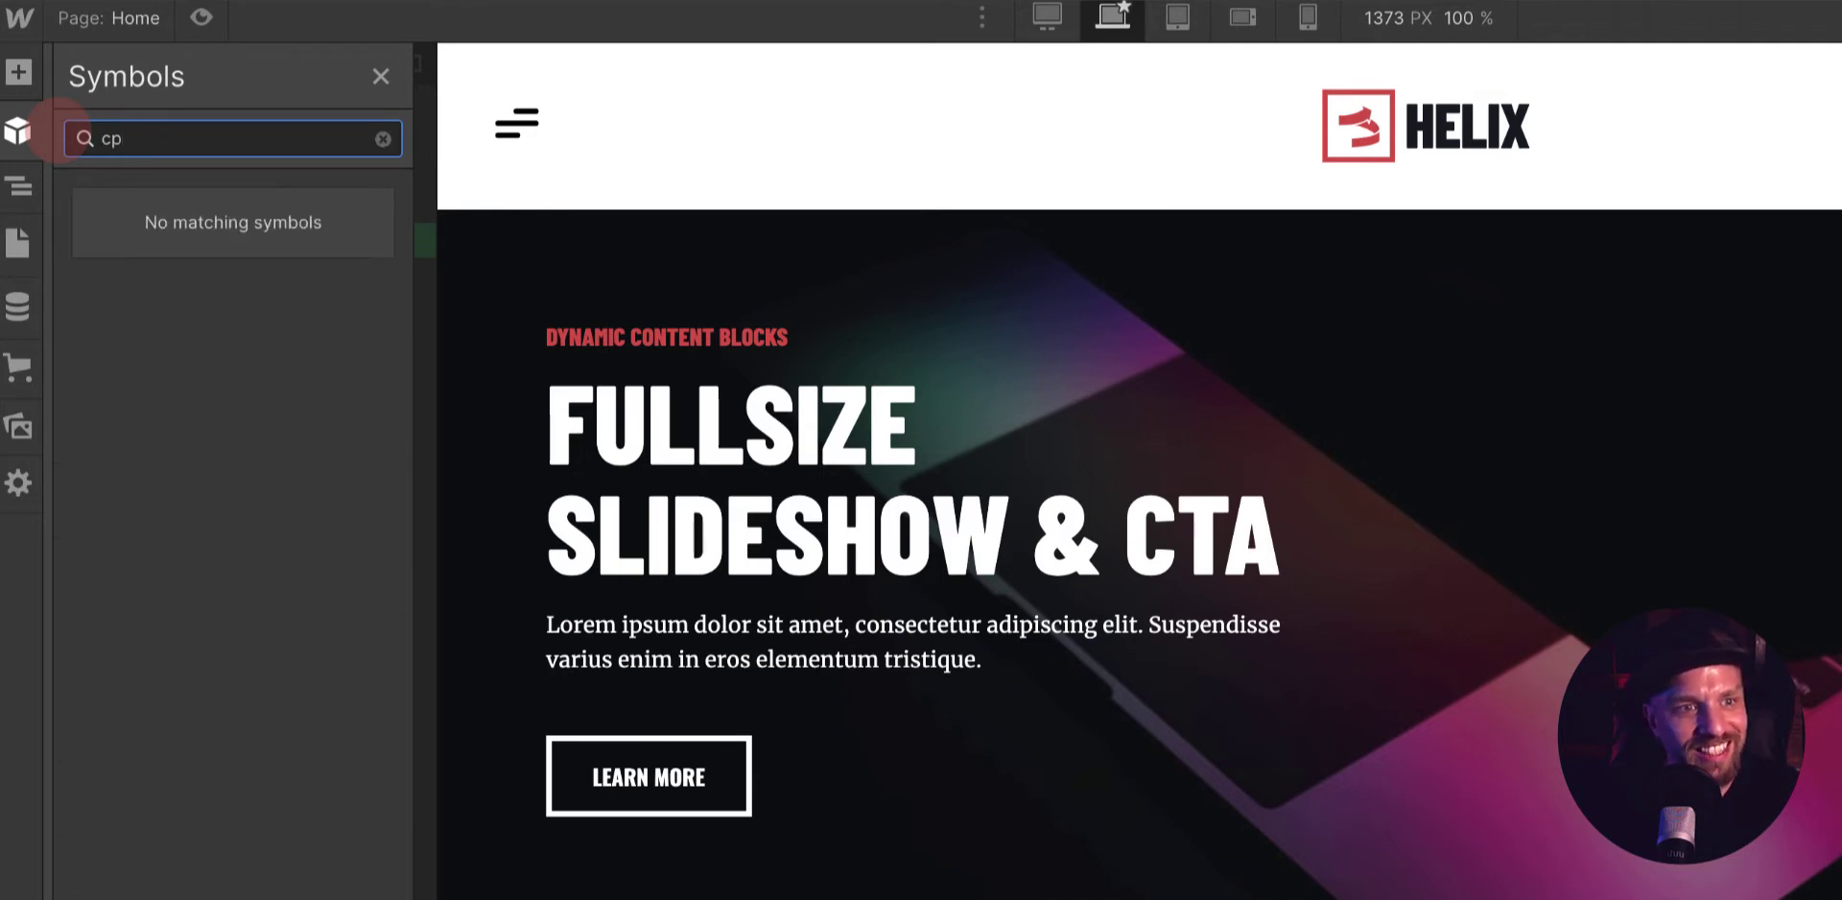
key("BackSpace")
key("BackSpace")
- Search the symbol library for "cont", narrow it to "contac", and clear the search
type("cpm")
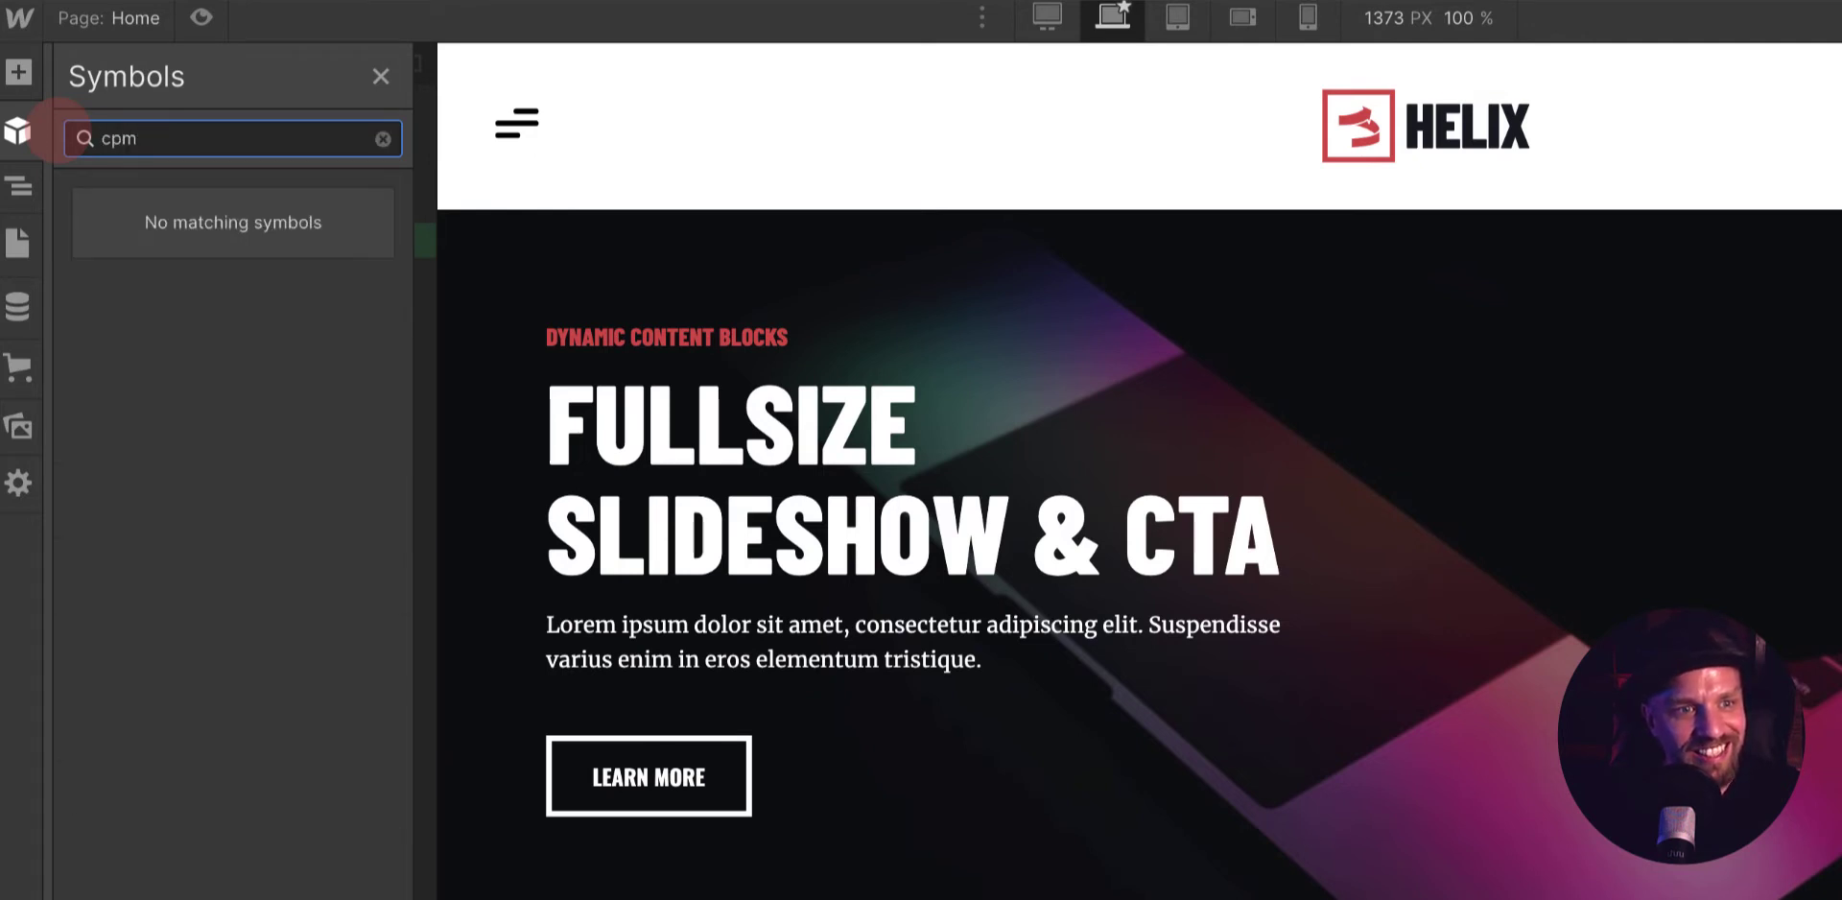
key("BackSpace")
key("BackSpace")
type("ont")
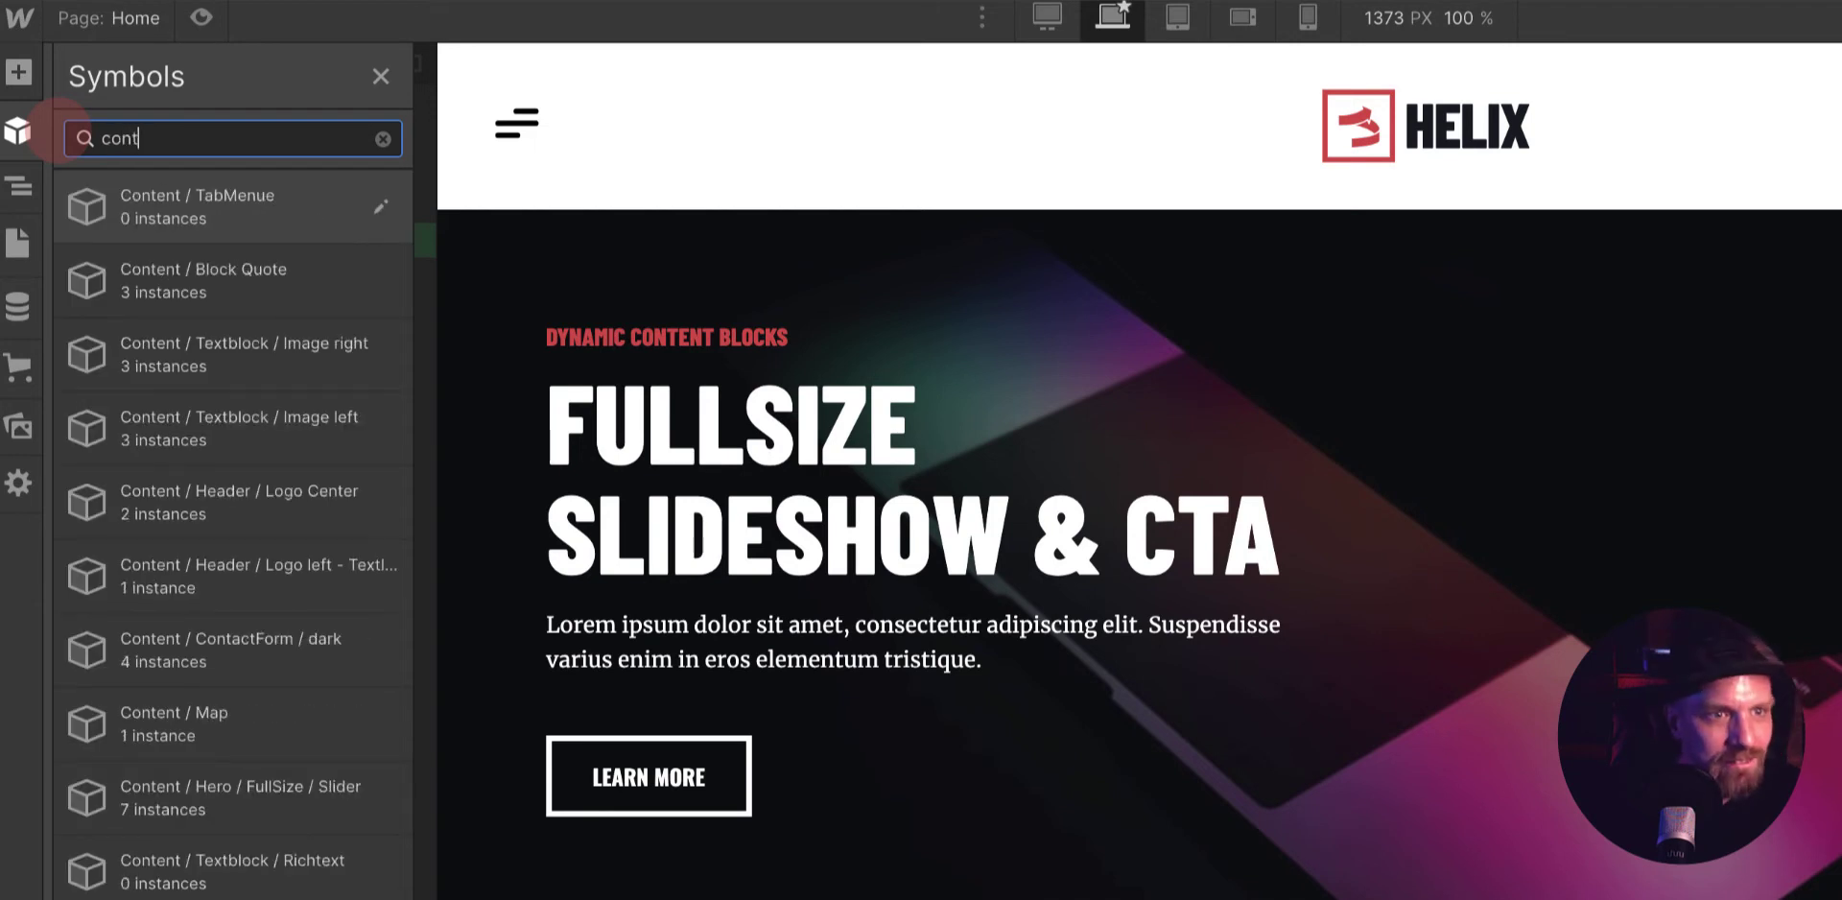
type("ac")
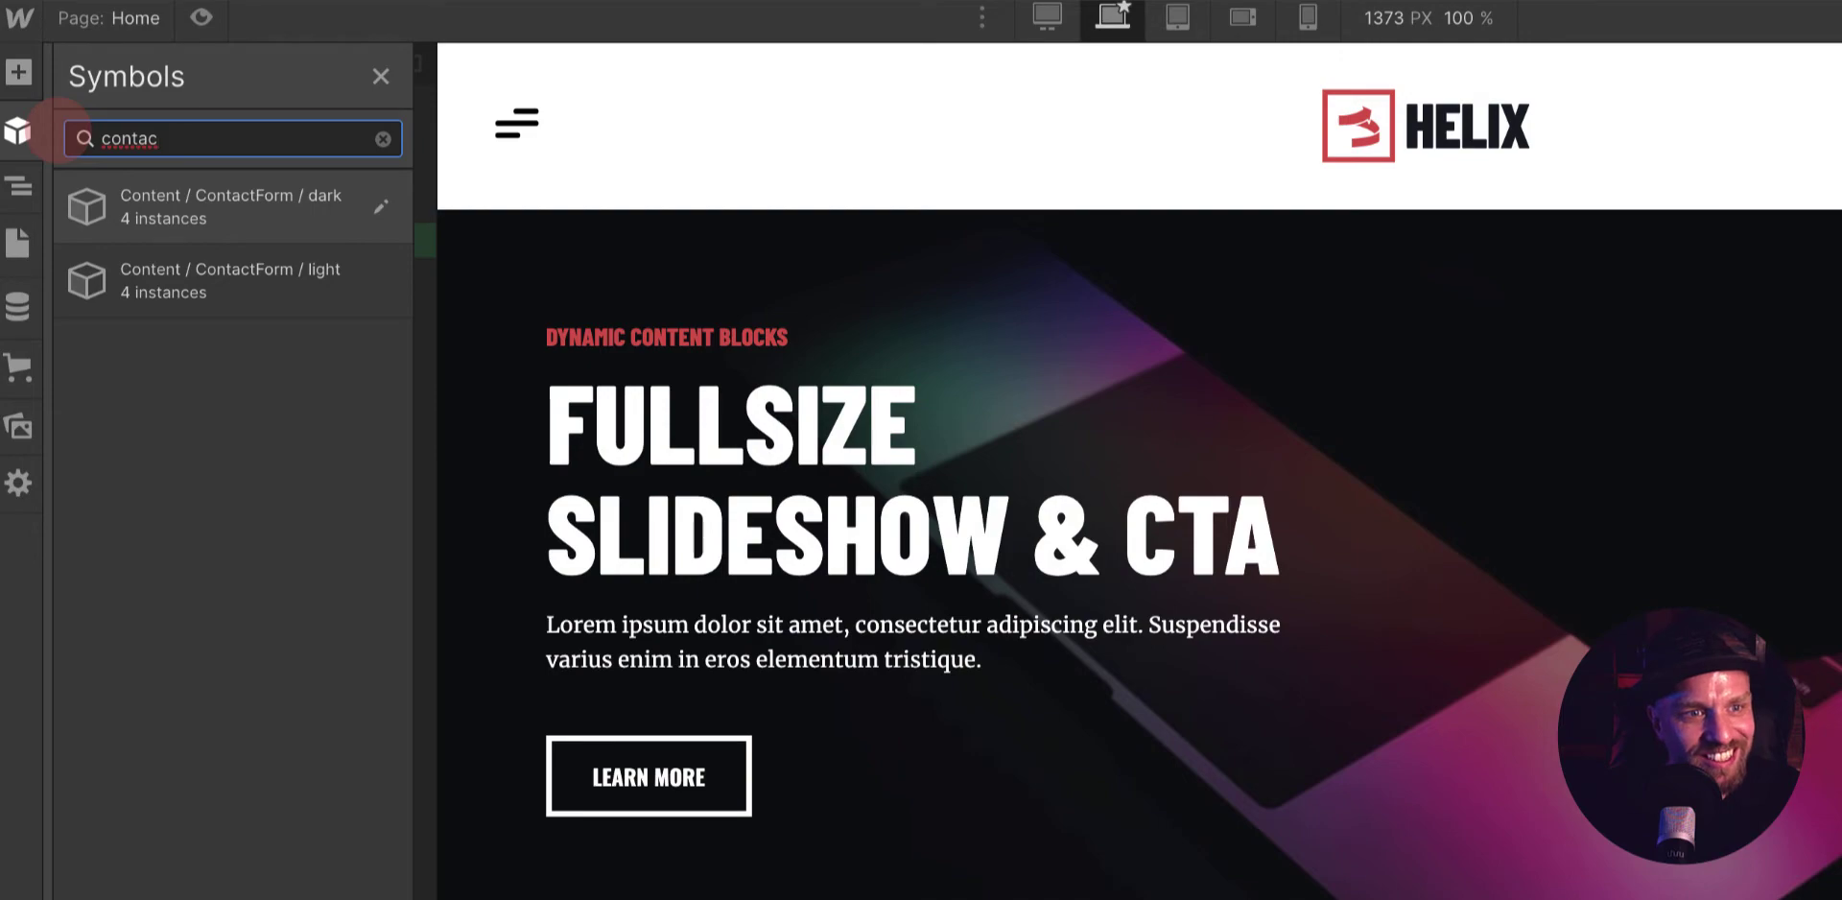
key("BackSpace")
key("BackSpace")
key("BackSpace")
key("BackSpace")
key("BackSpace")
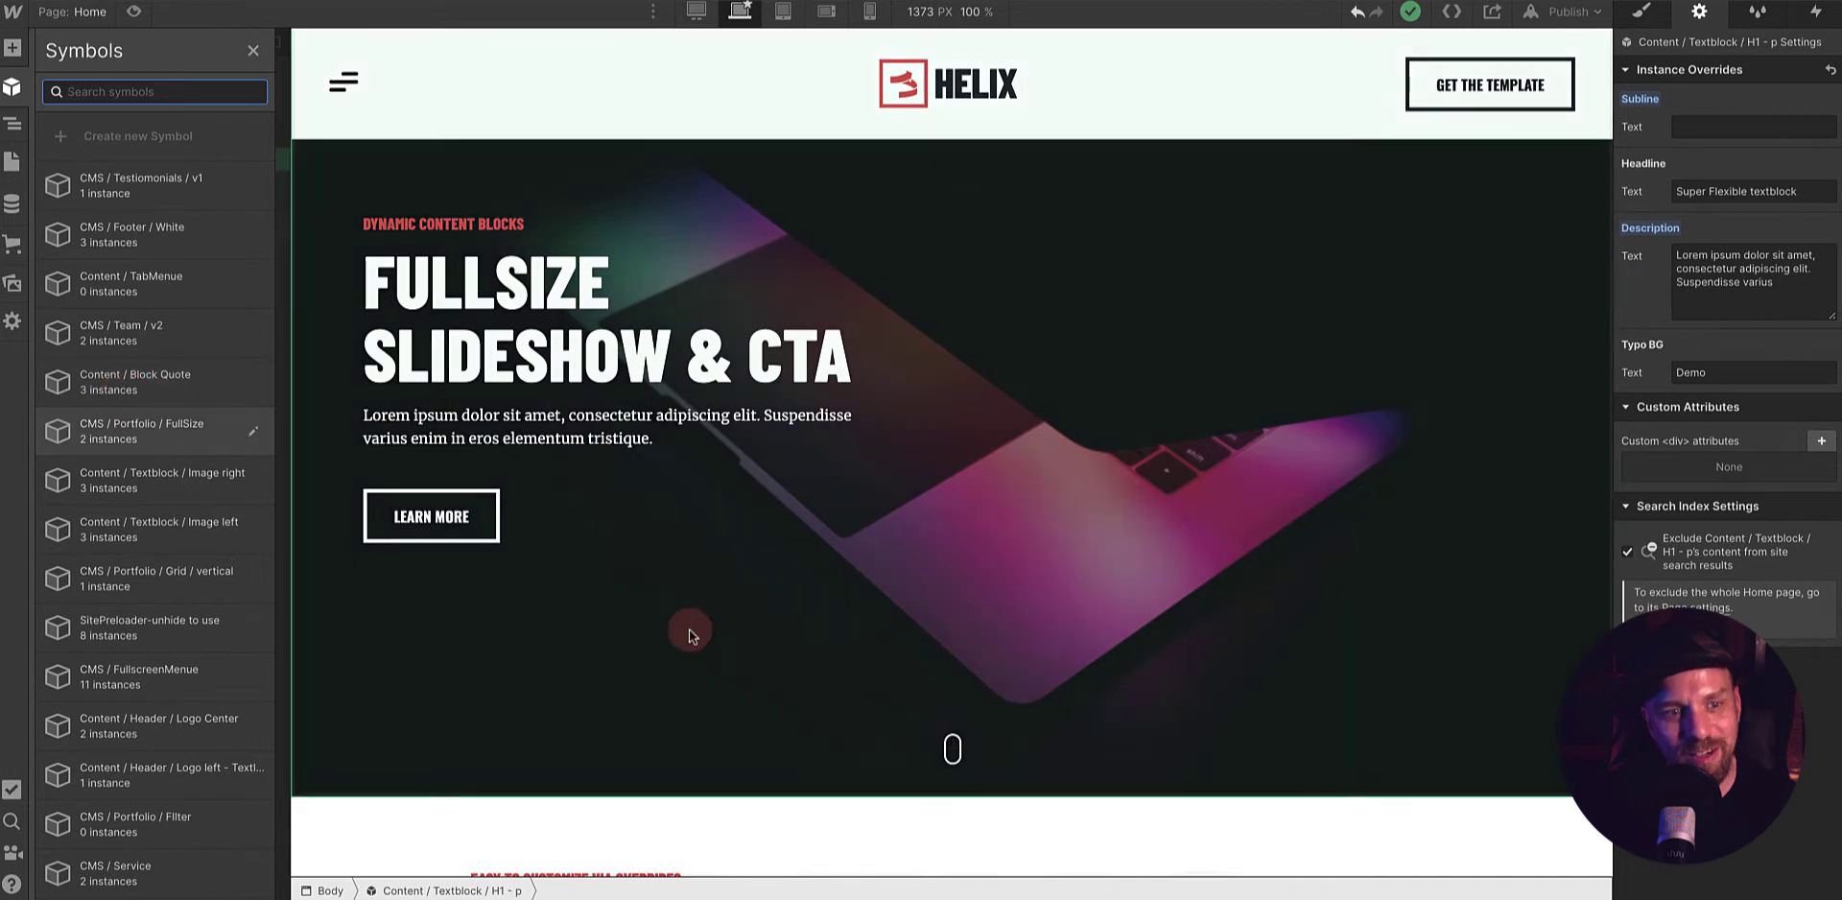
- Review the Home page's element structure, the project's page list and the symbol library
scroll(889, 758, "down", 2)
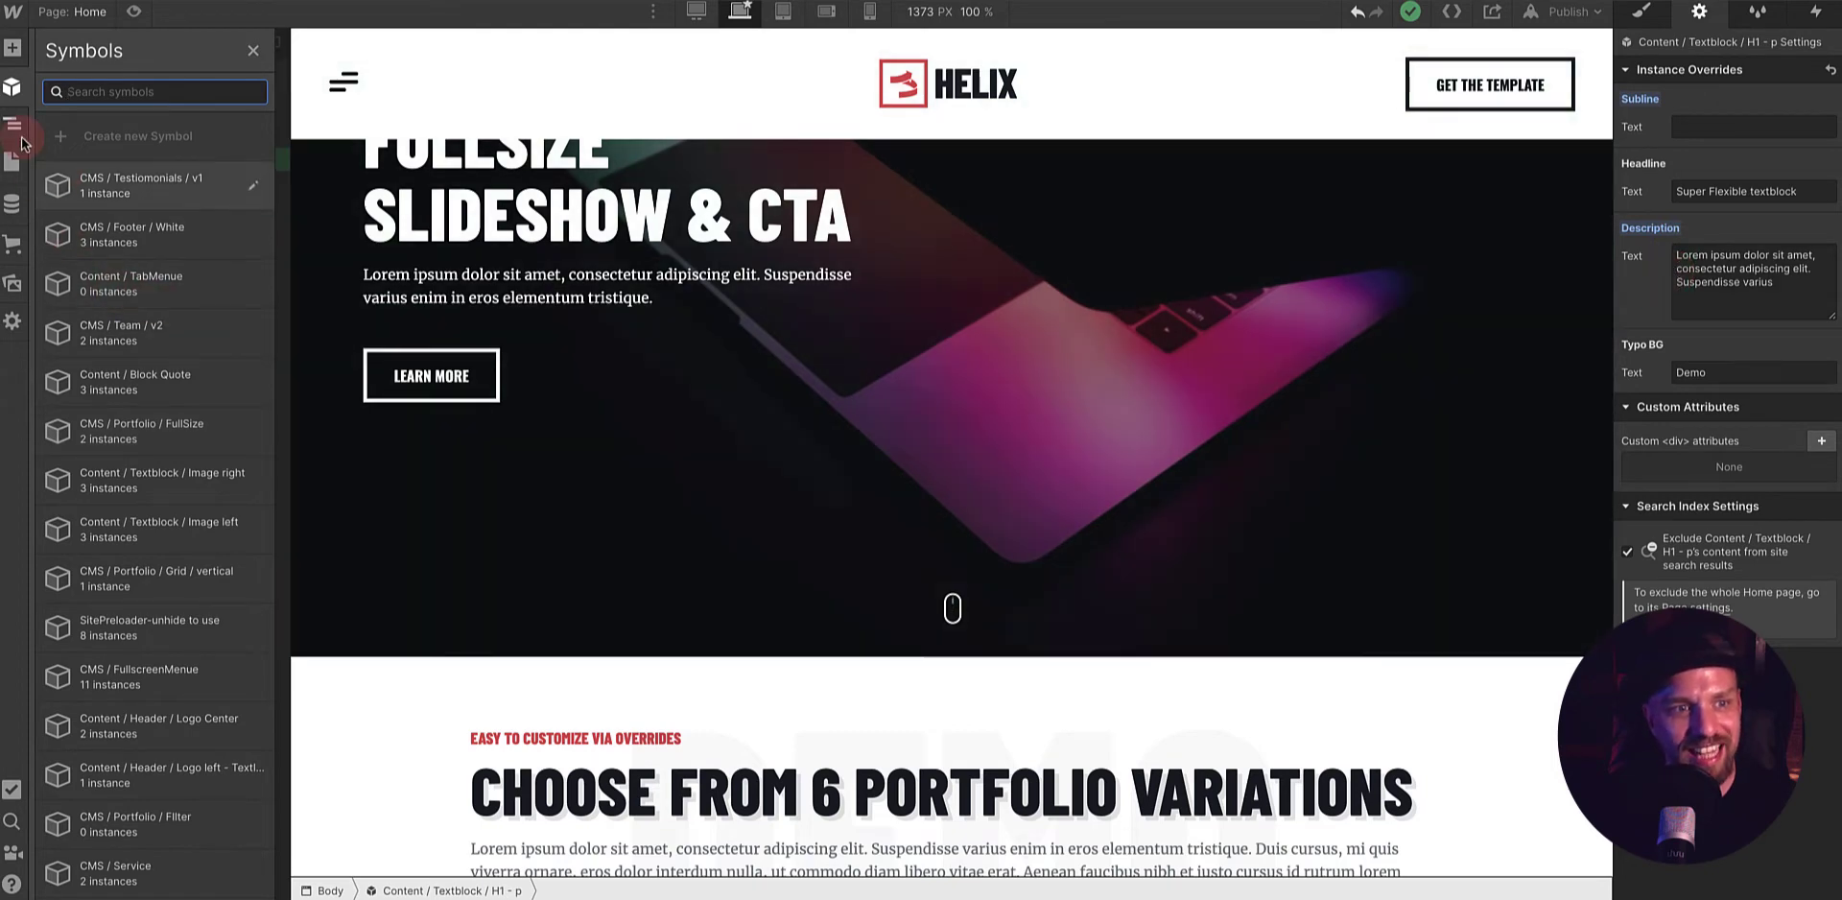
left_click(13, 128)
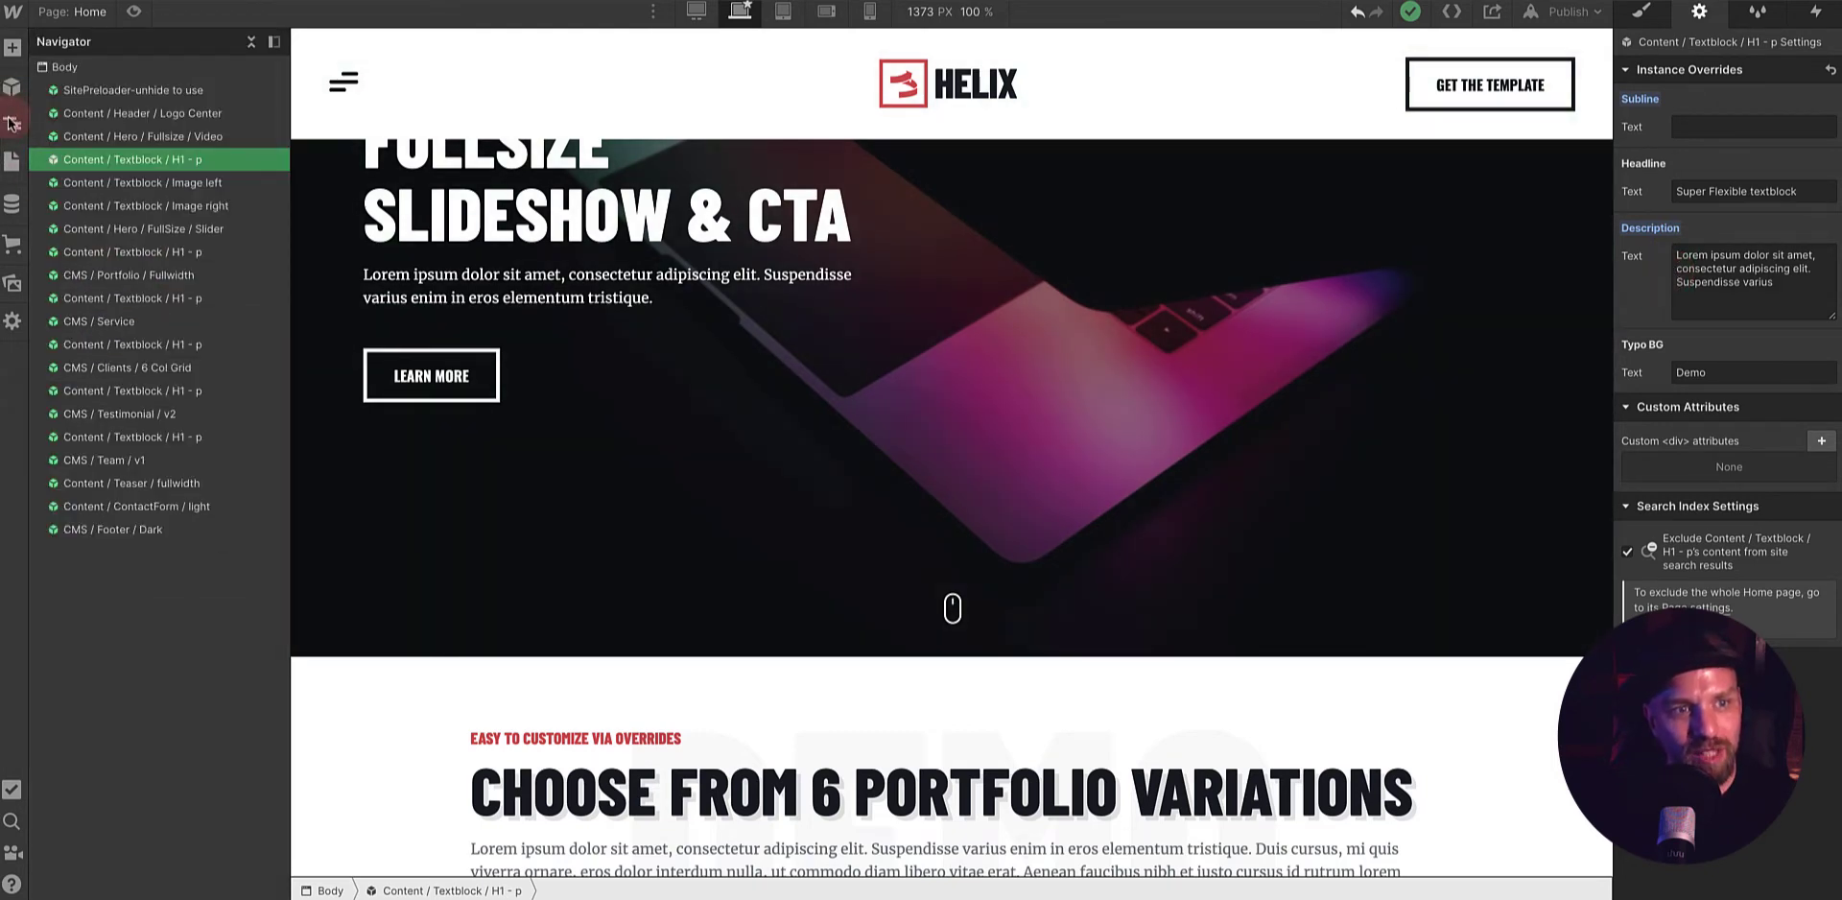
left_click(11, 160)
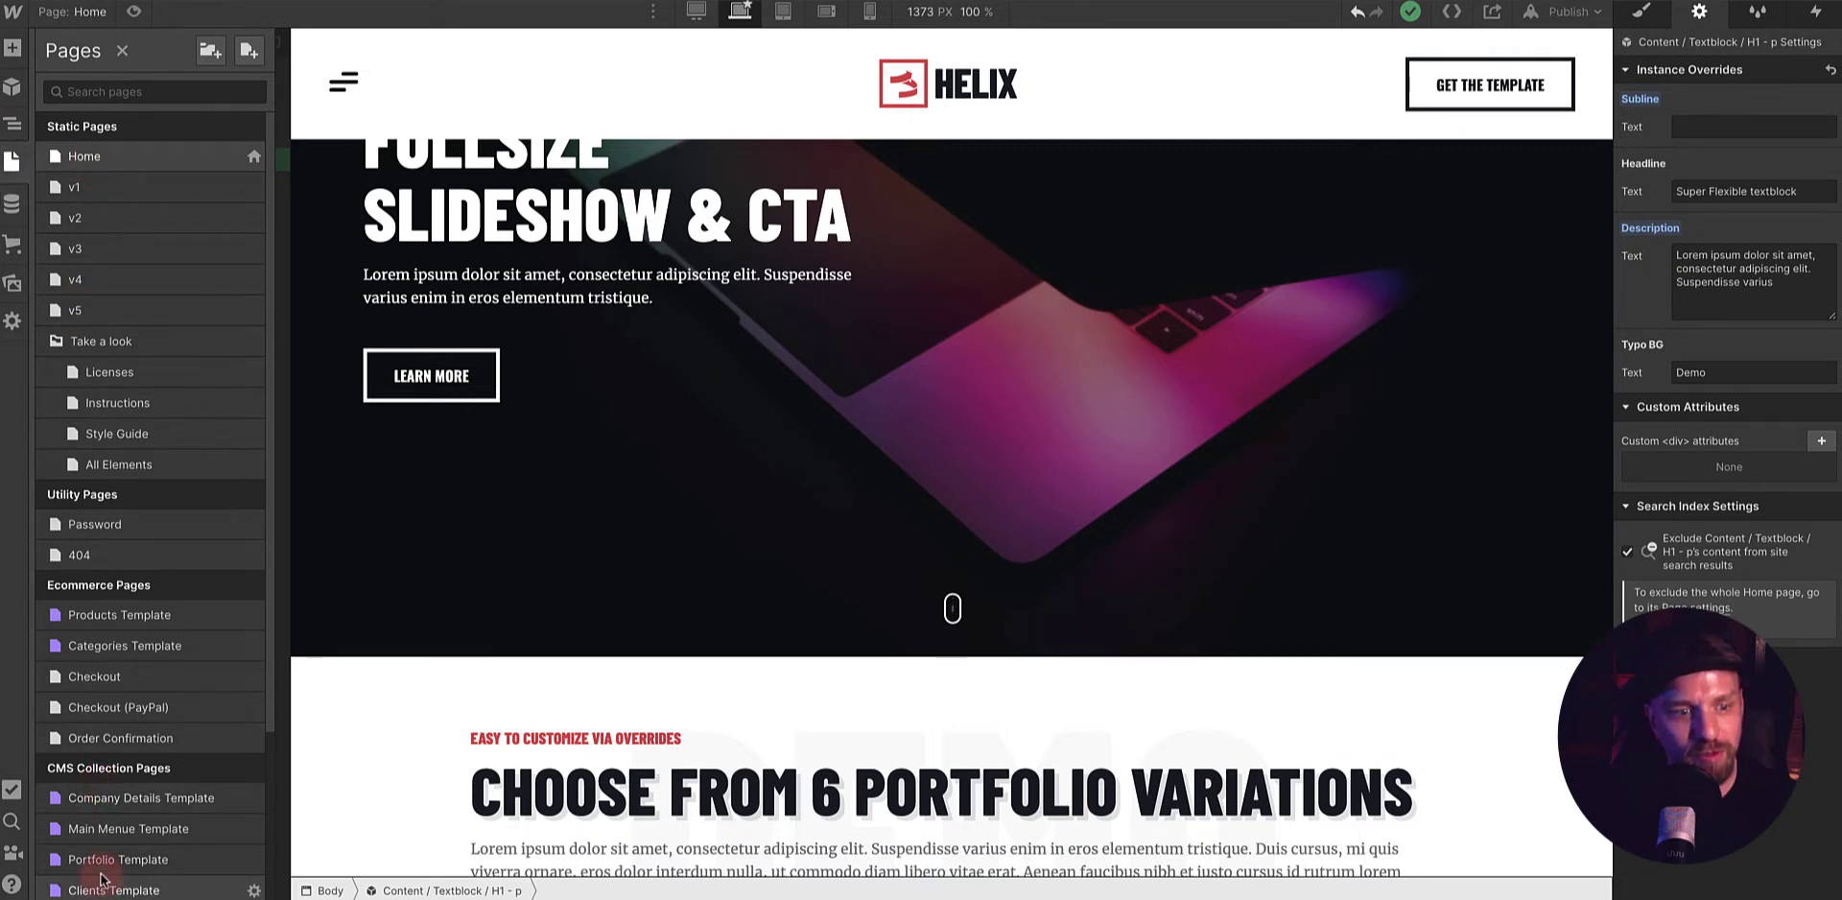
left_click(11, 126)
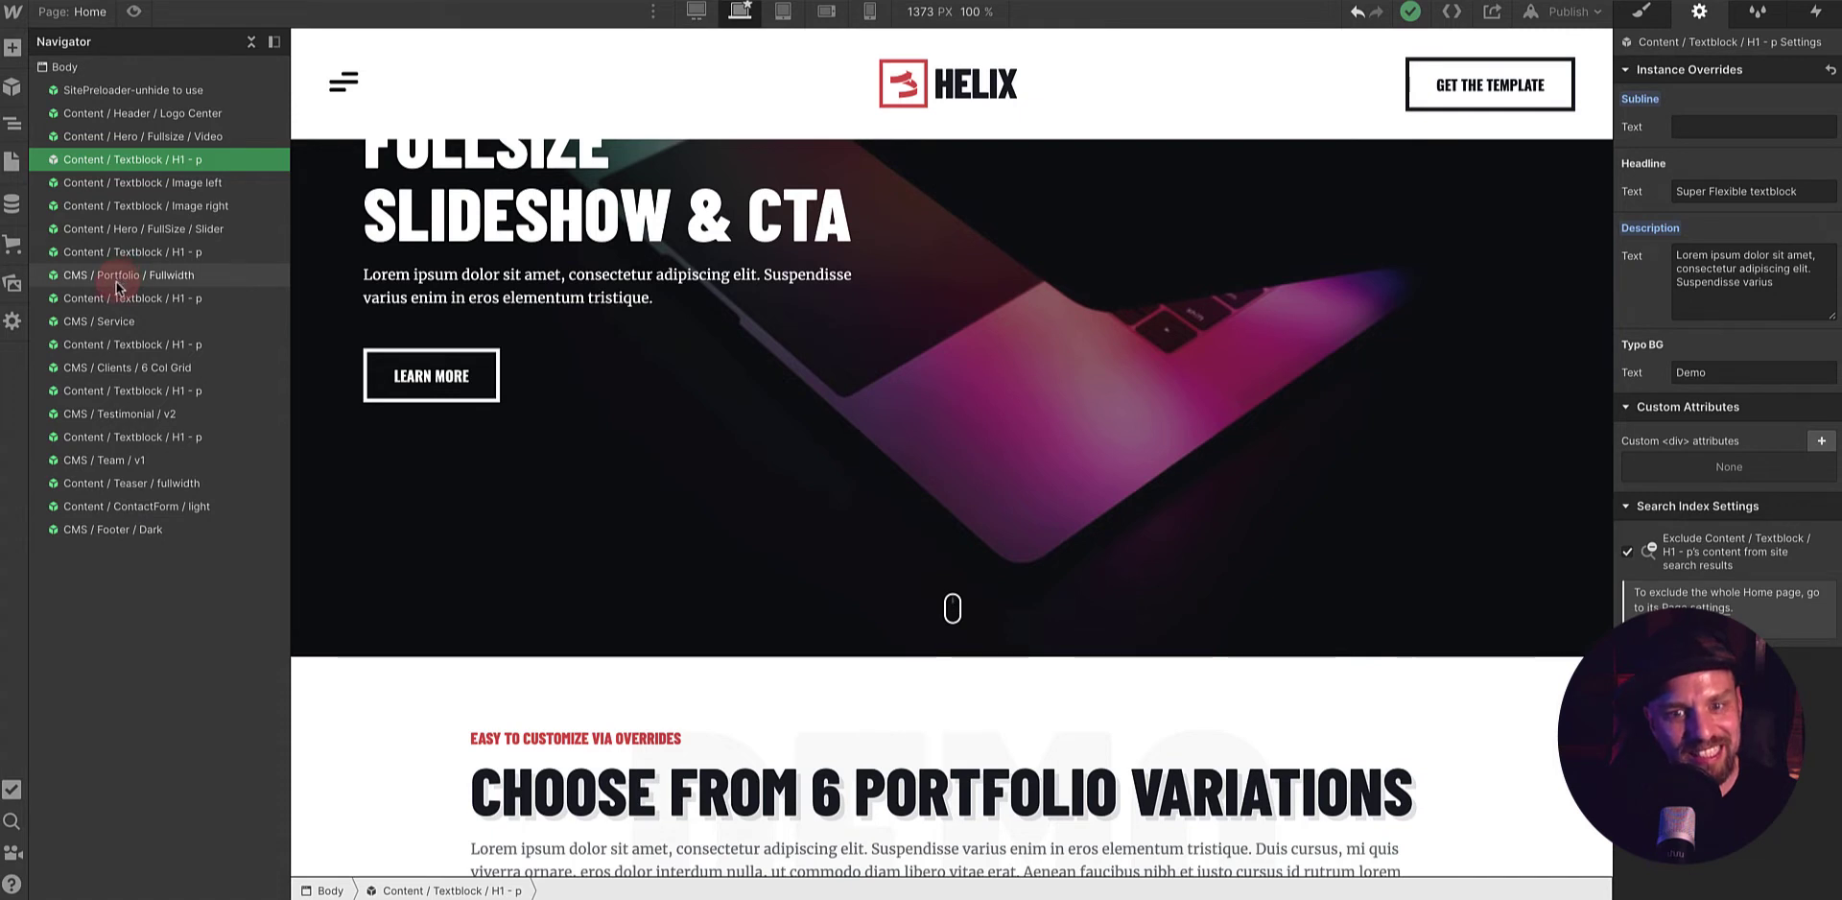
left_click(11, 87)
scroll(120, 429, "down", 3)
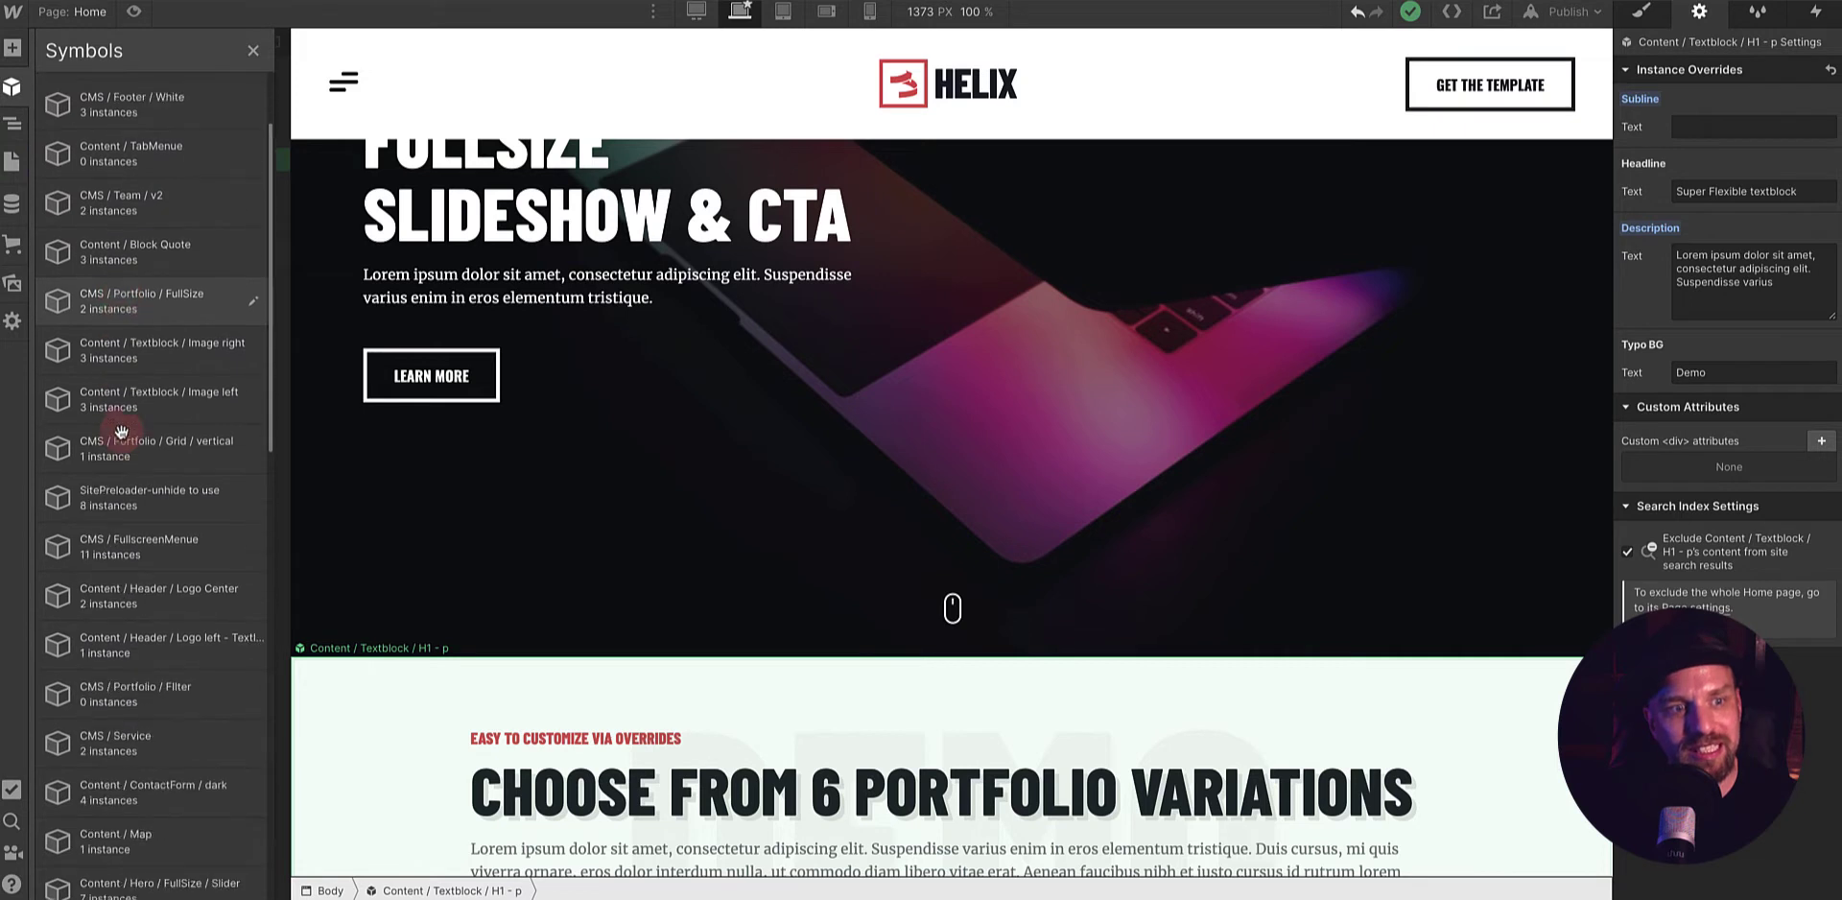
scroll(120, 427, "down", 6)
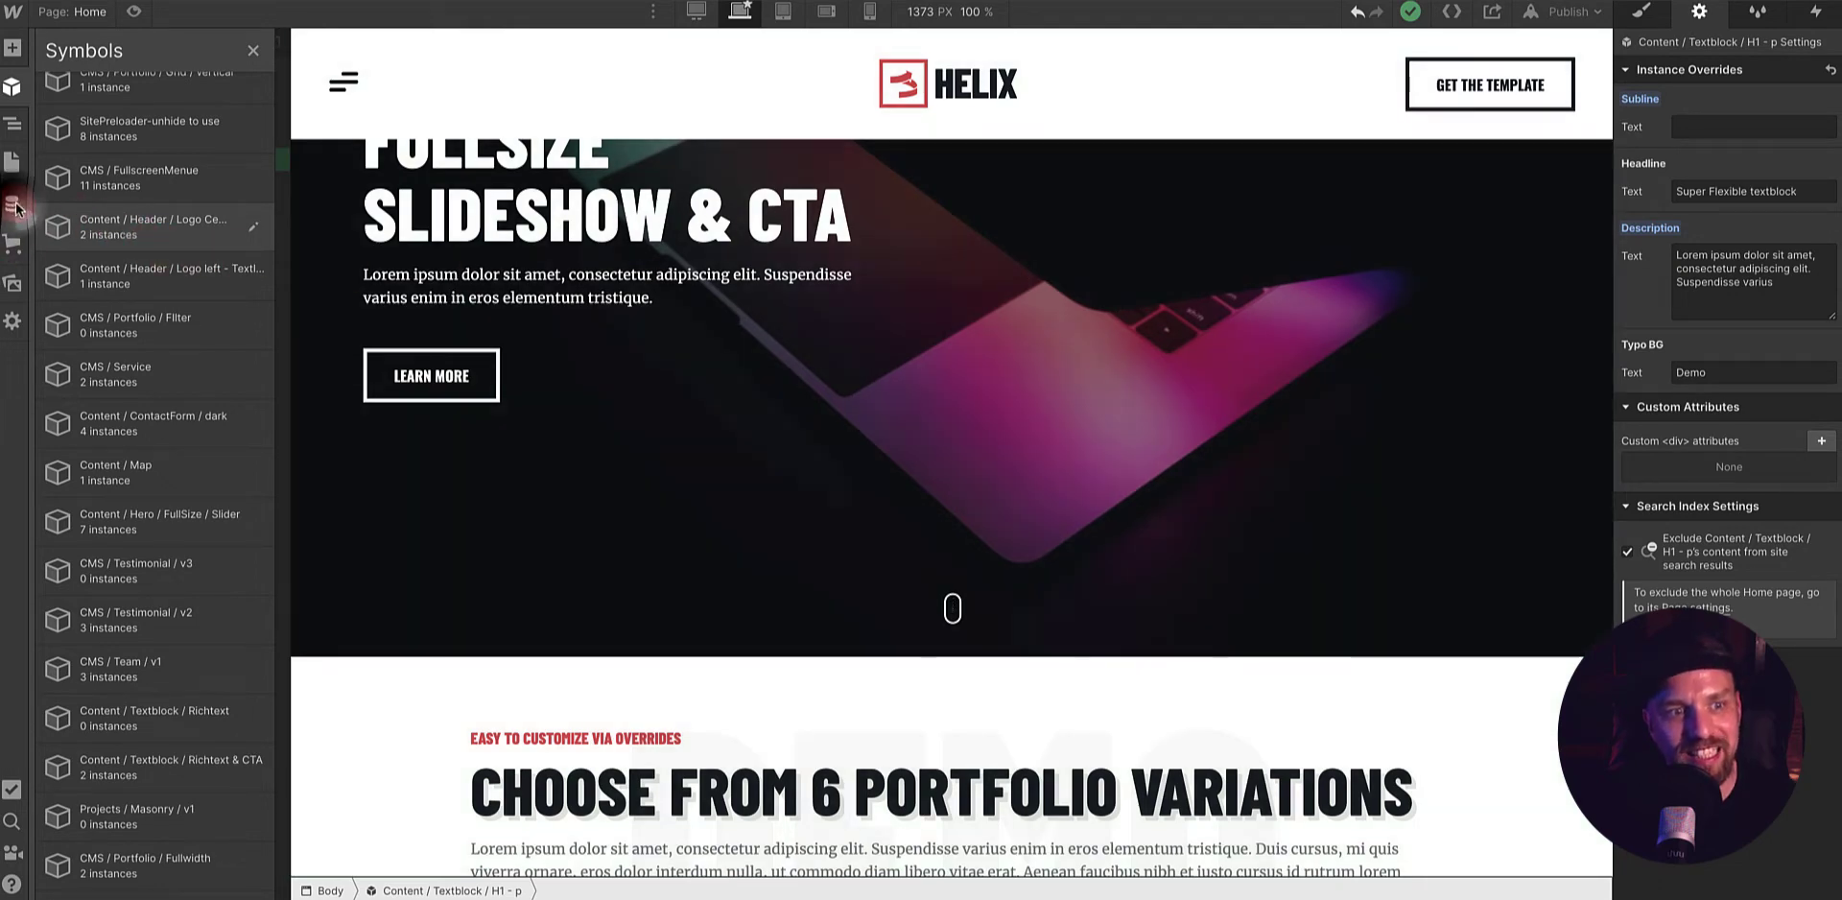
- Open the Company Details item in the CMS collections and examine its logo, address, contact and social media fields
left_click(14, 205)
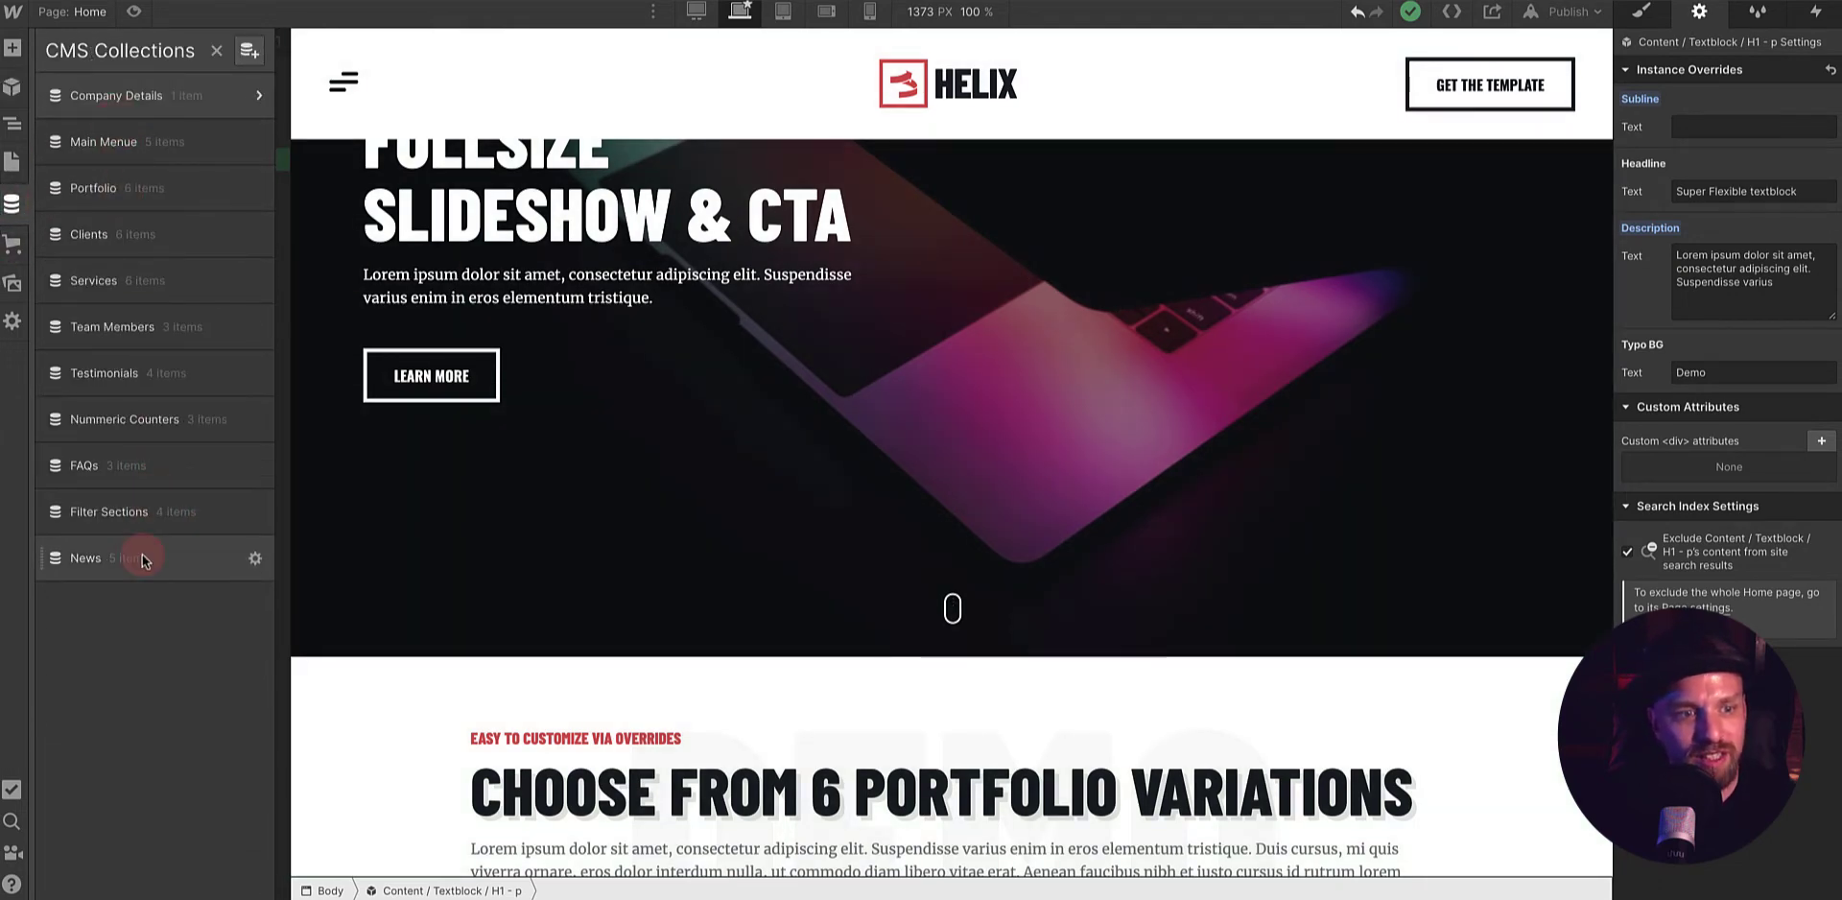
left_click(125, 101)
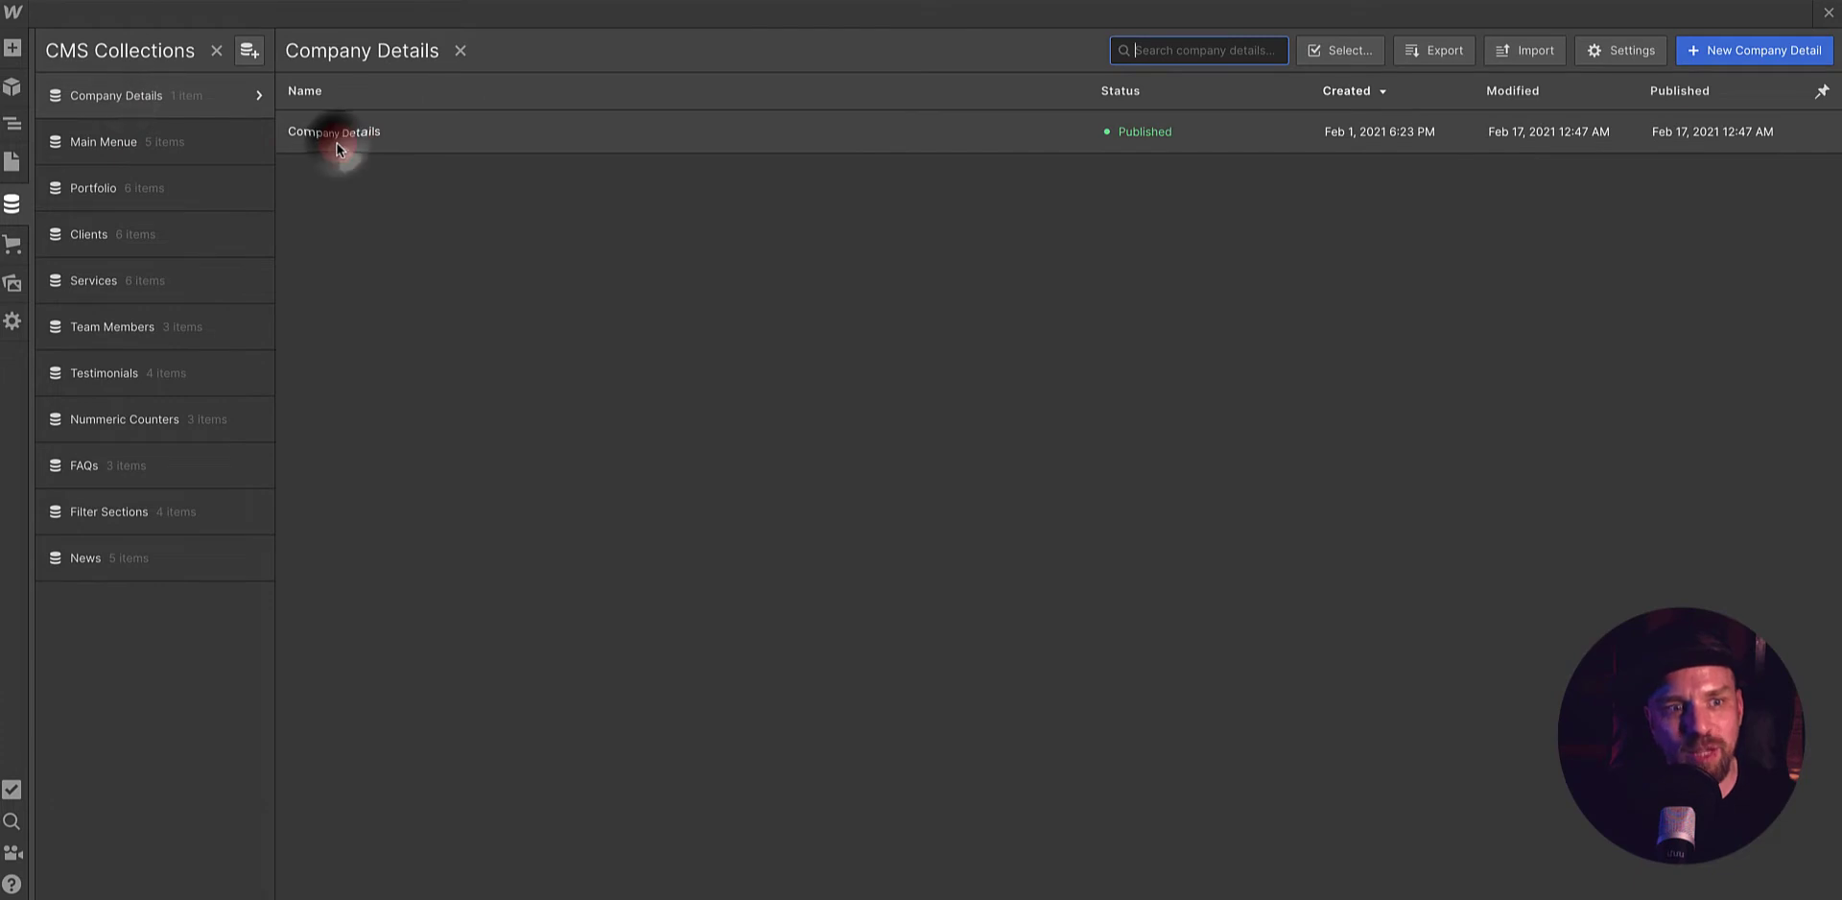
left_click(337, 142)
scroll(629, 349, "down", 4)
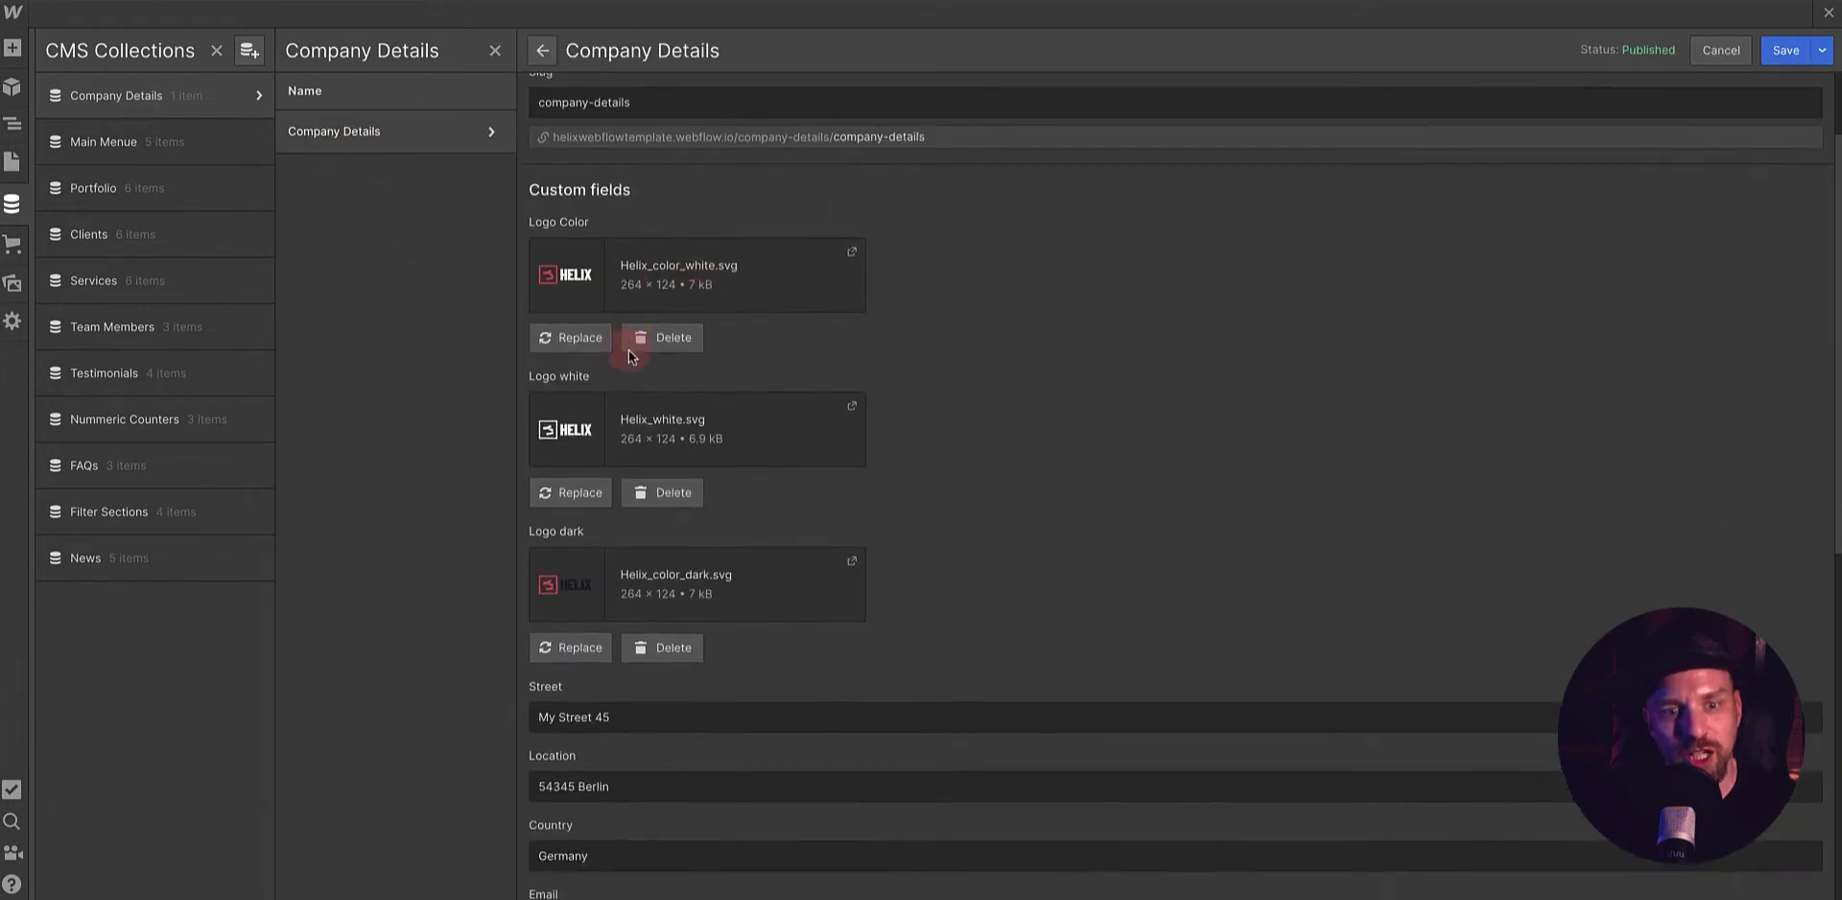
scroll(592, 689, "down", 3)
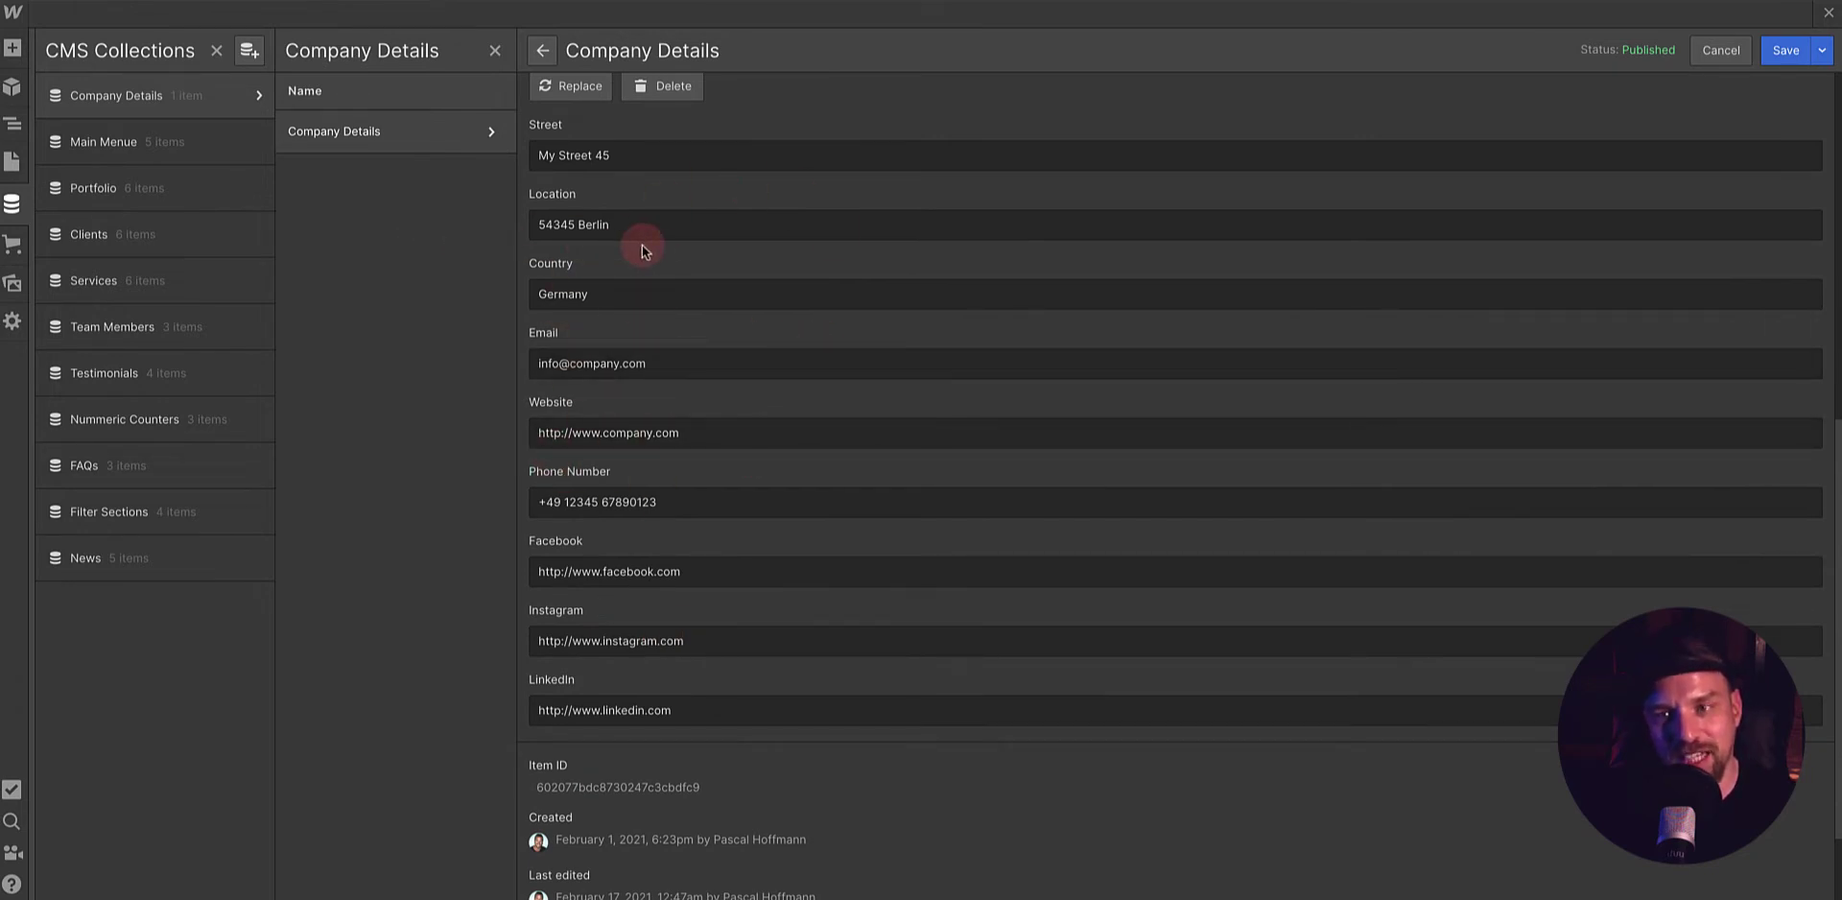
- Browse the items of the Main Menue, Portfolio, Clients, Services, Team Members and Testimonials collections
left_click(163, 160)
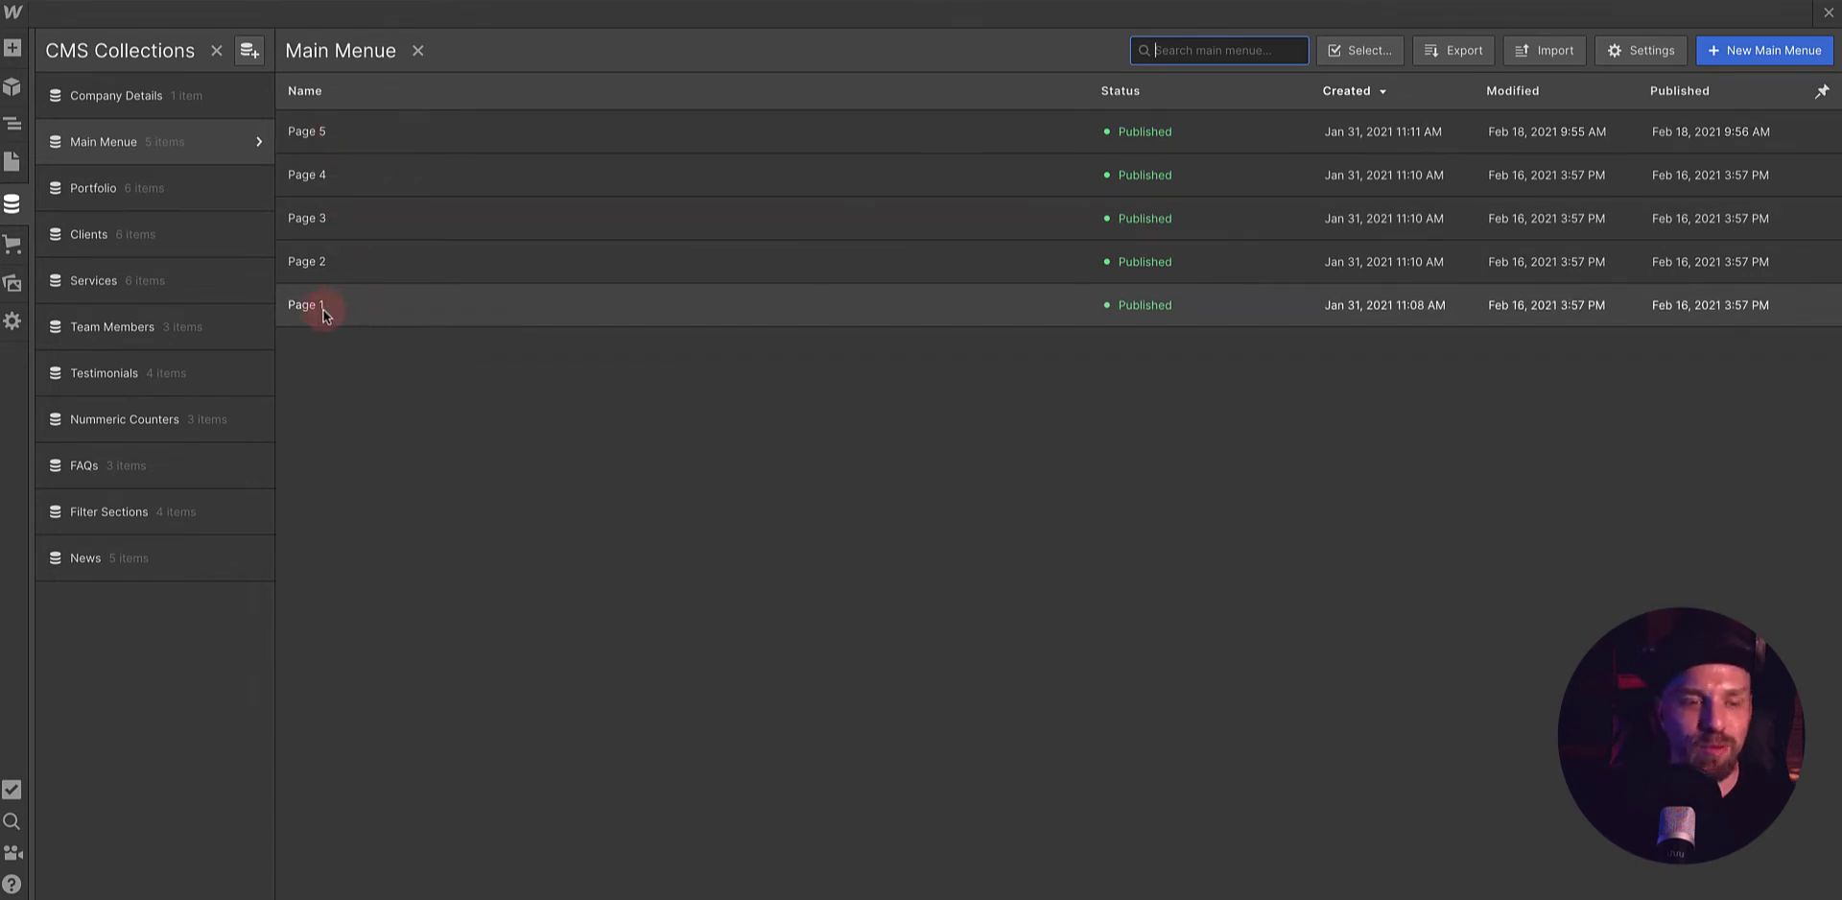
left_click(108, 192)
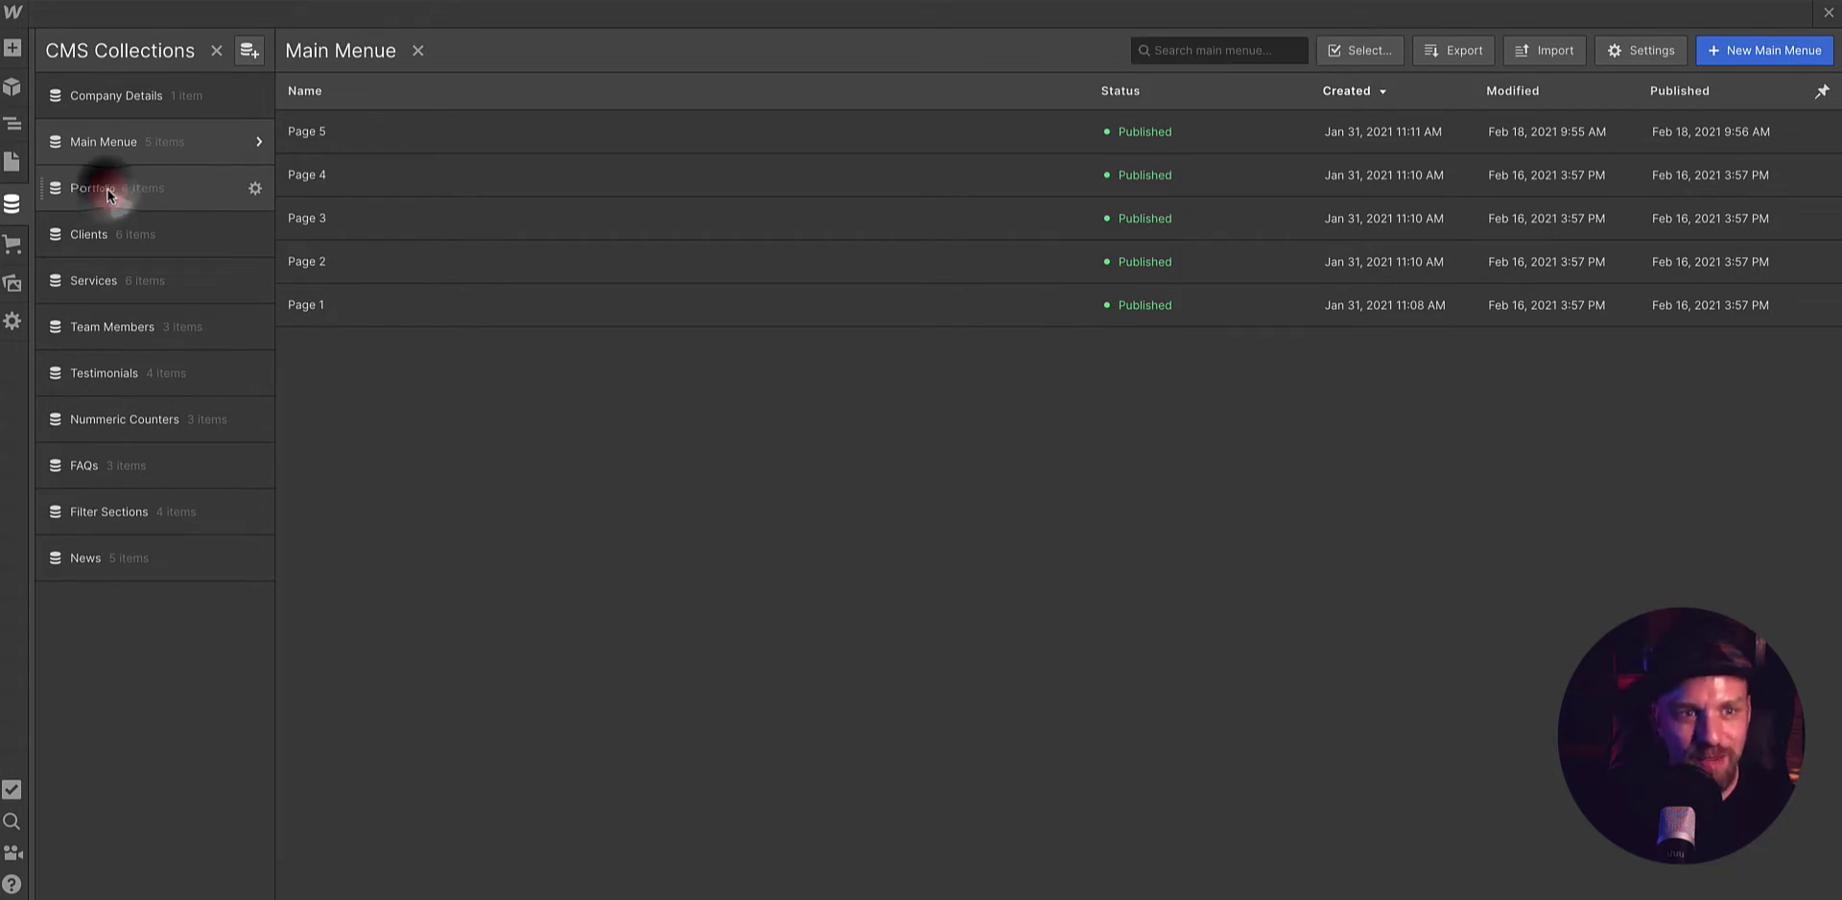
left_click(105, 242)
left_click(122, 286)
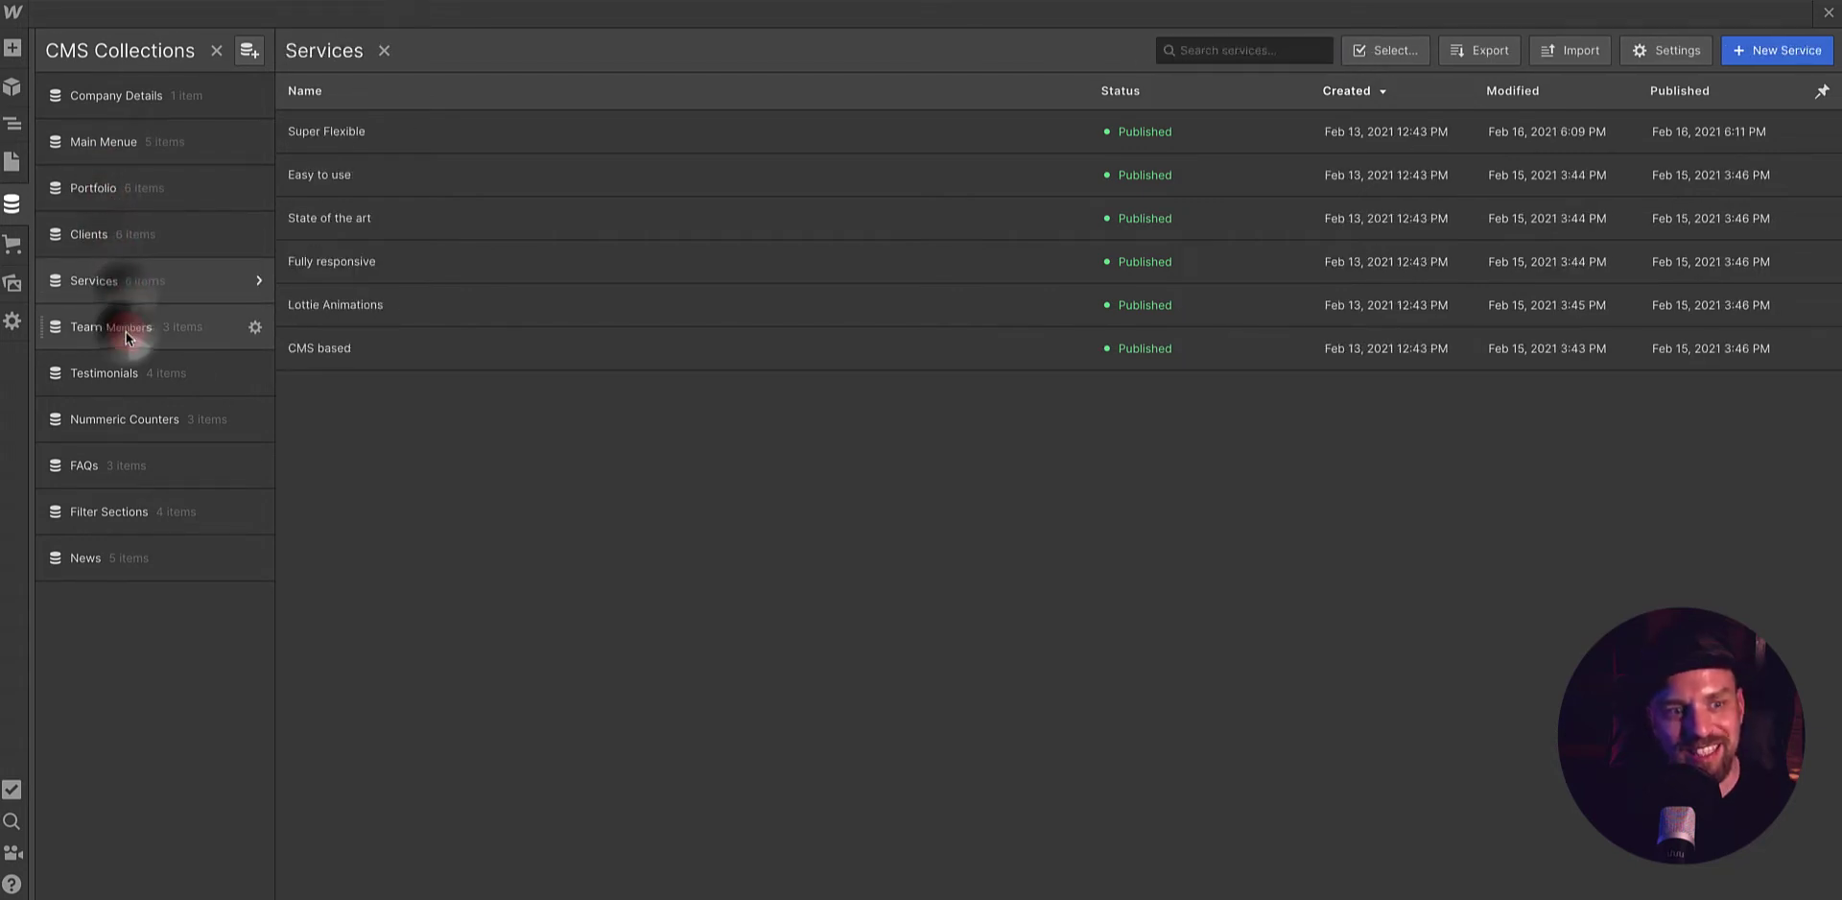
left_click(124, 333)
left_click(120, 380)
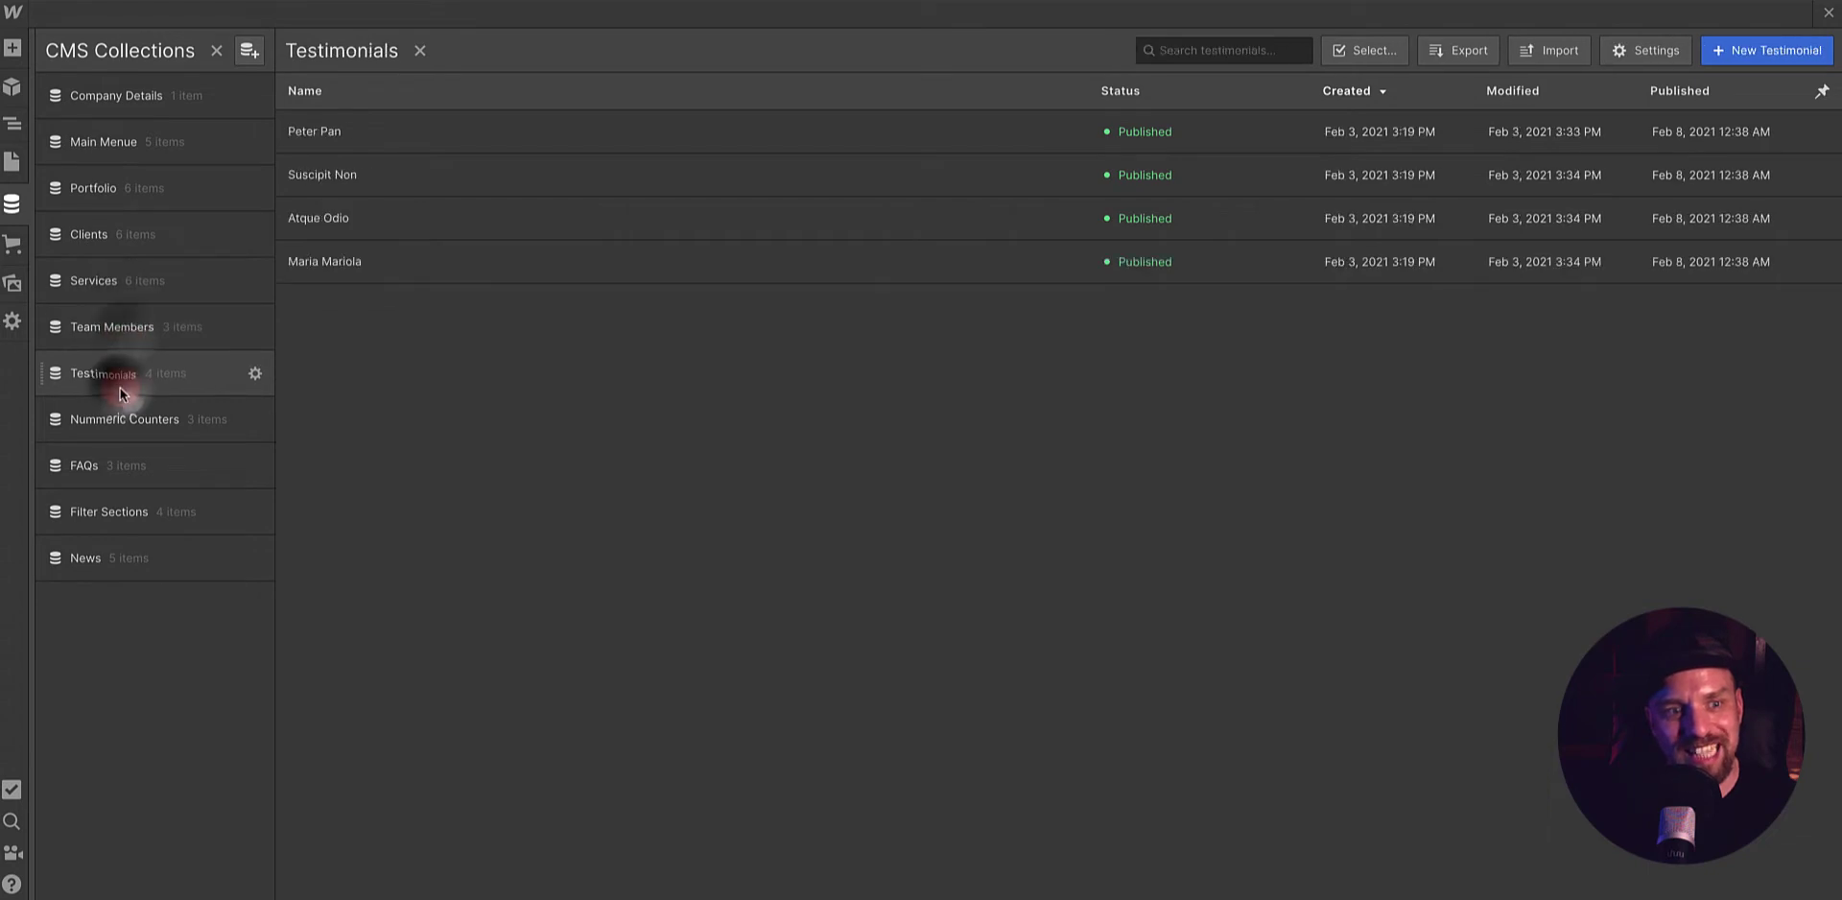
- Open the Consectetur adipiscing item in the Portfolio collection and examine its hero type, color, description, video, slider and image fields
left_click(123, 194)
left_click(367, 134)
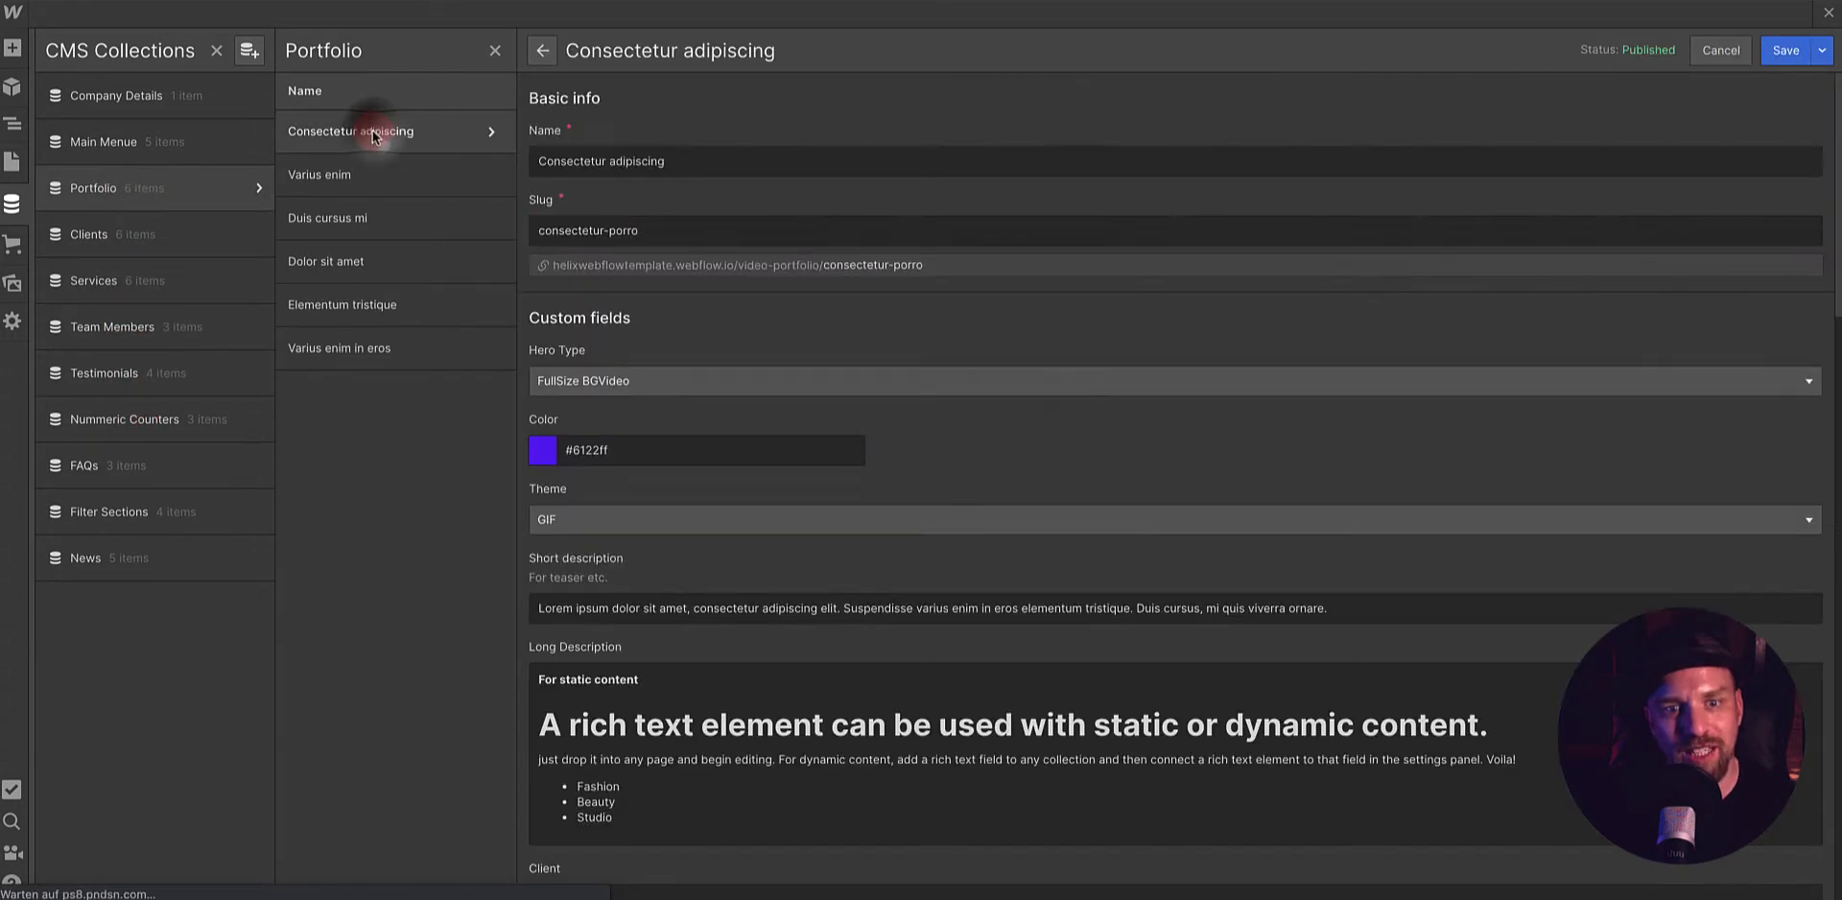
scroll(688, 295, "down", 7)
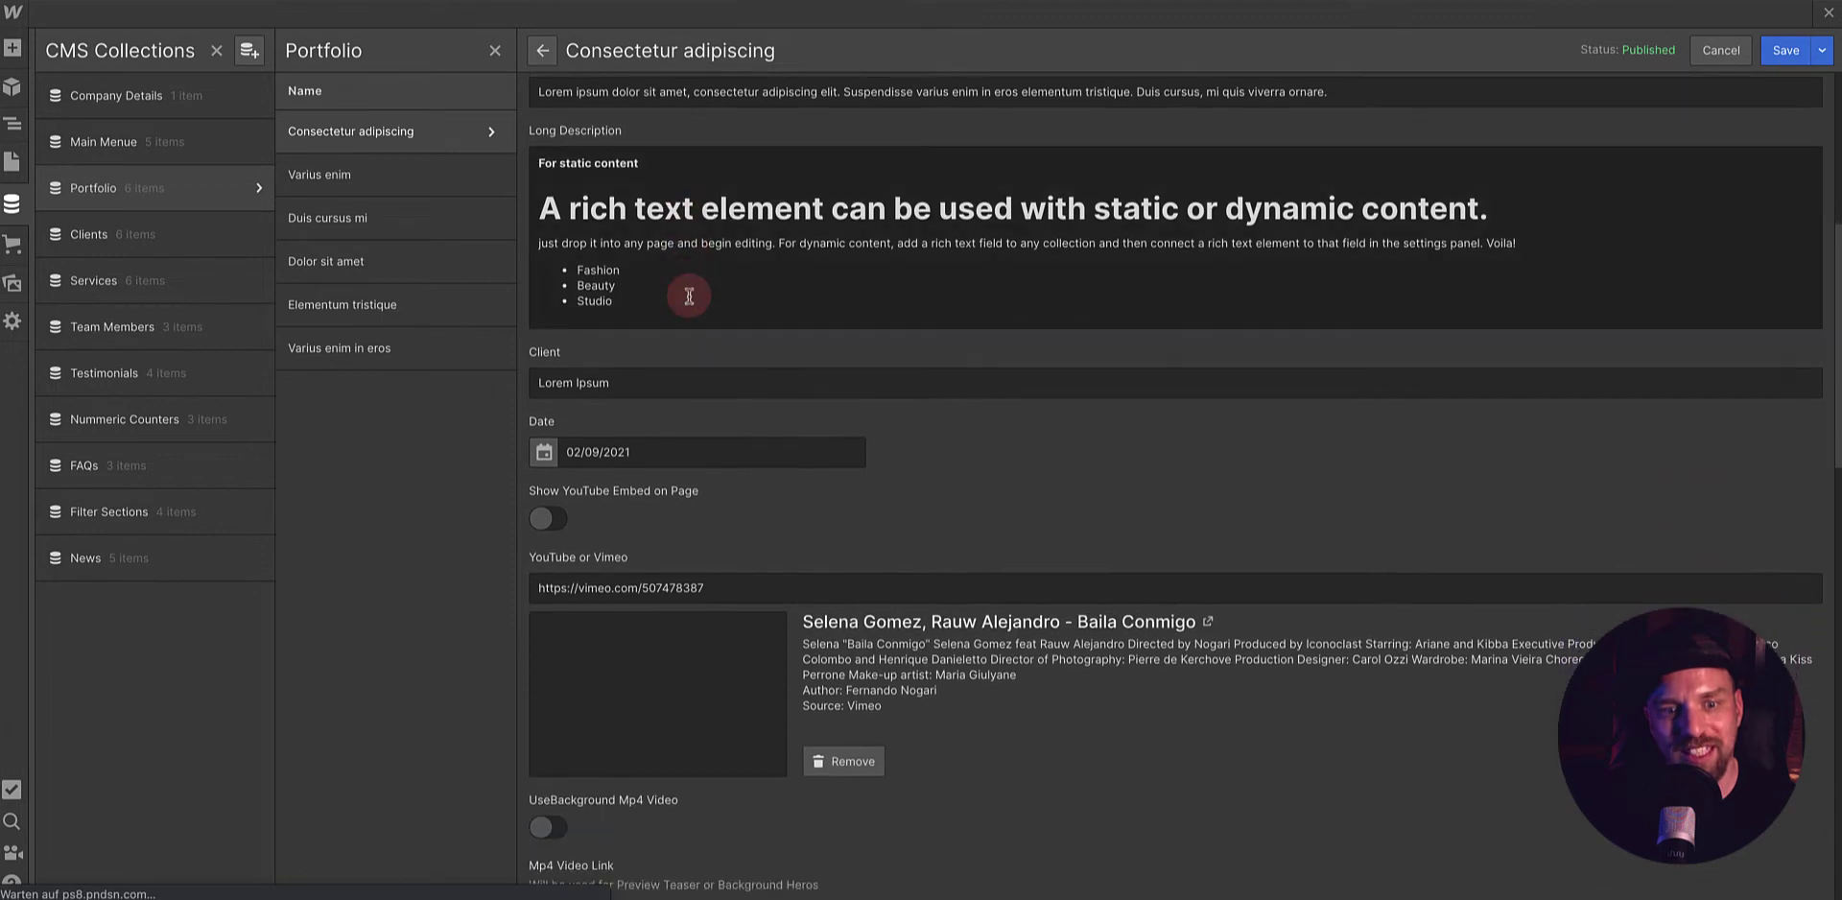
scroll(689, 295, "down", 5)
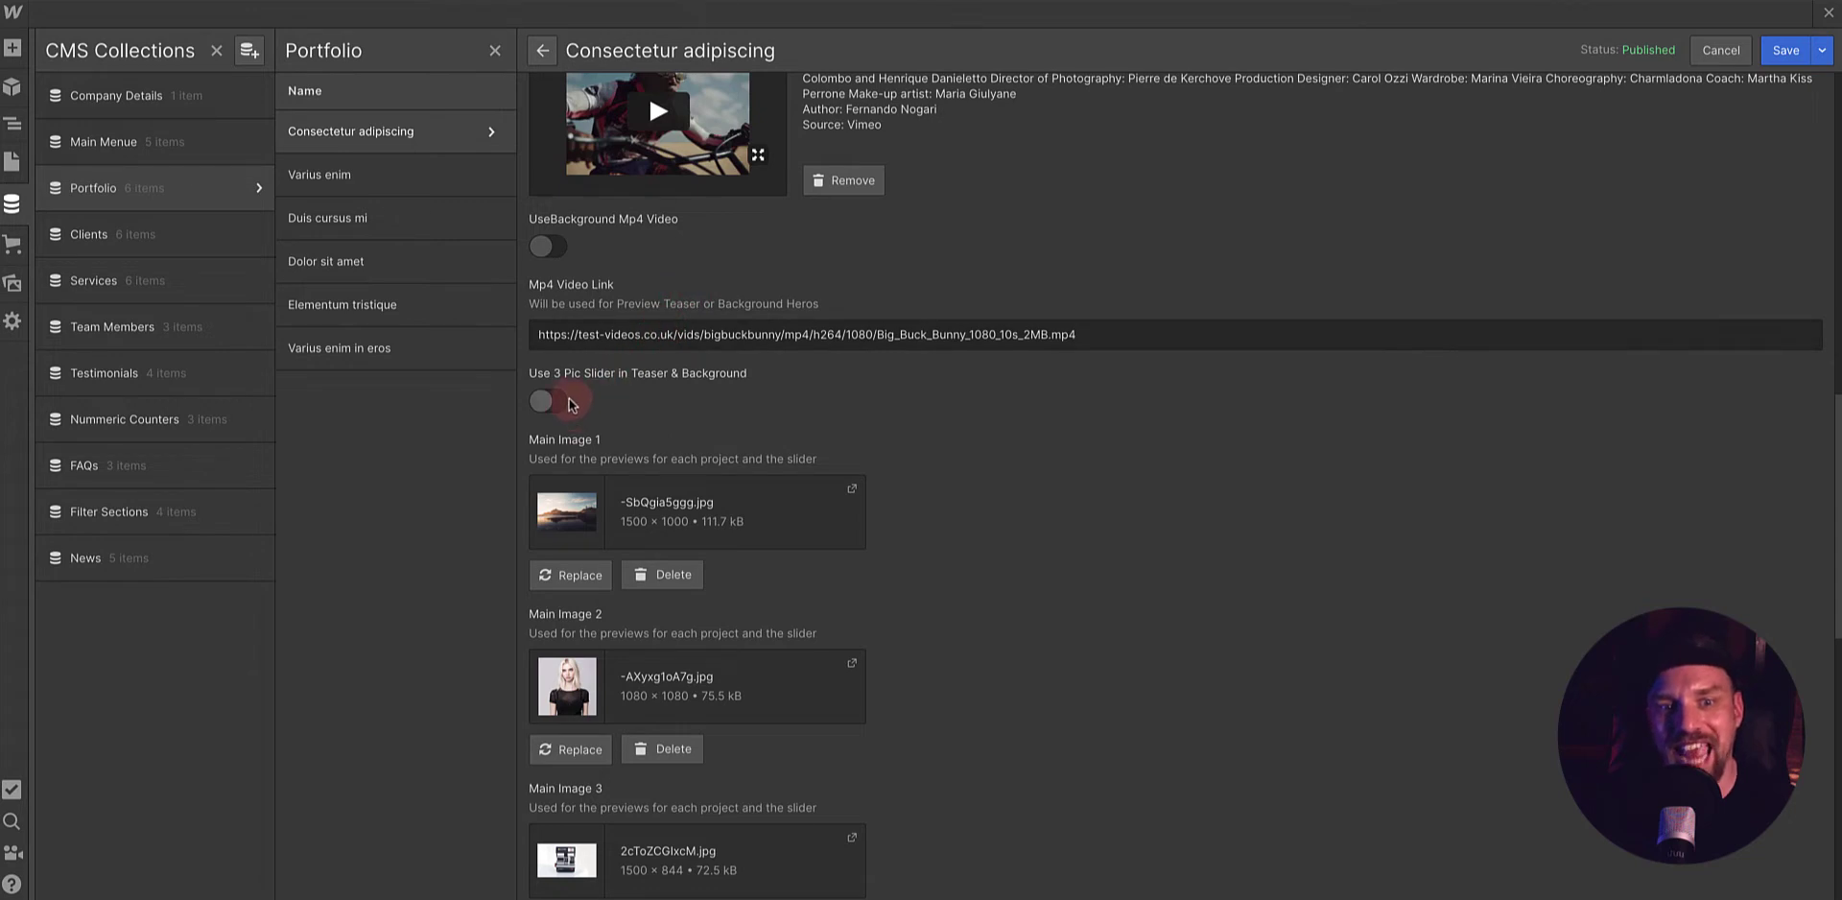
scroll(686, 330, "up", 15)
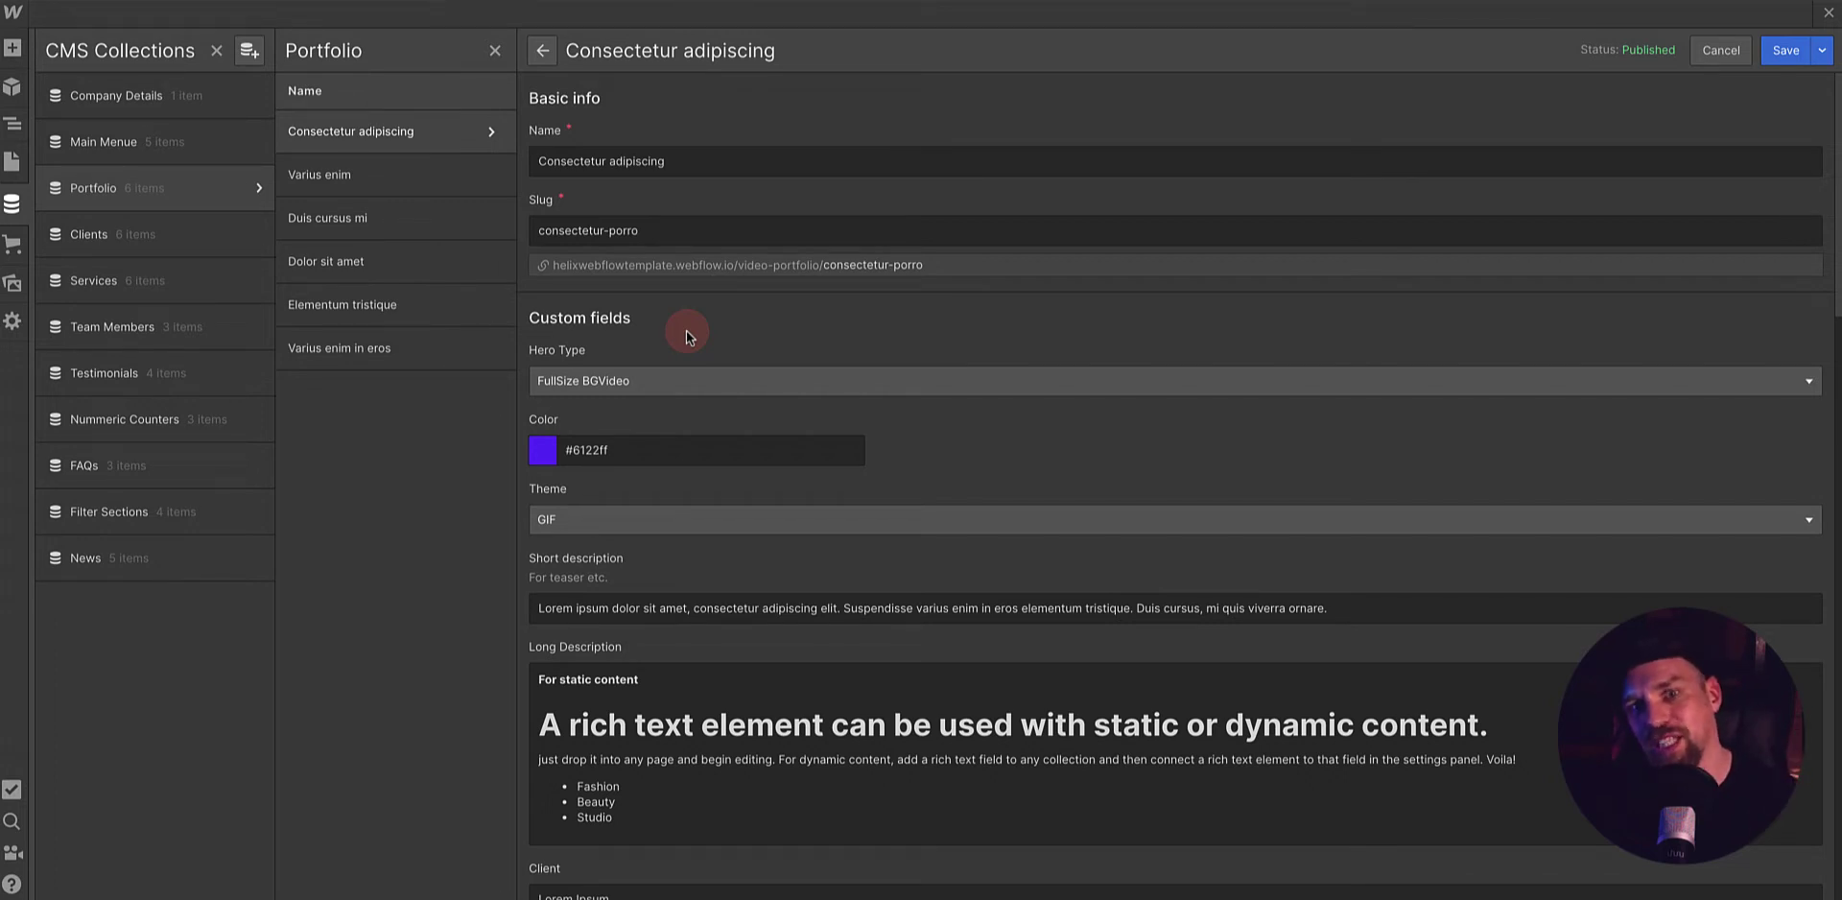
scroll(687, 330, "down", 3)
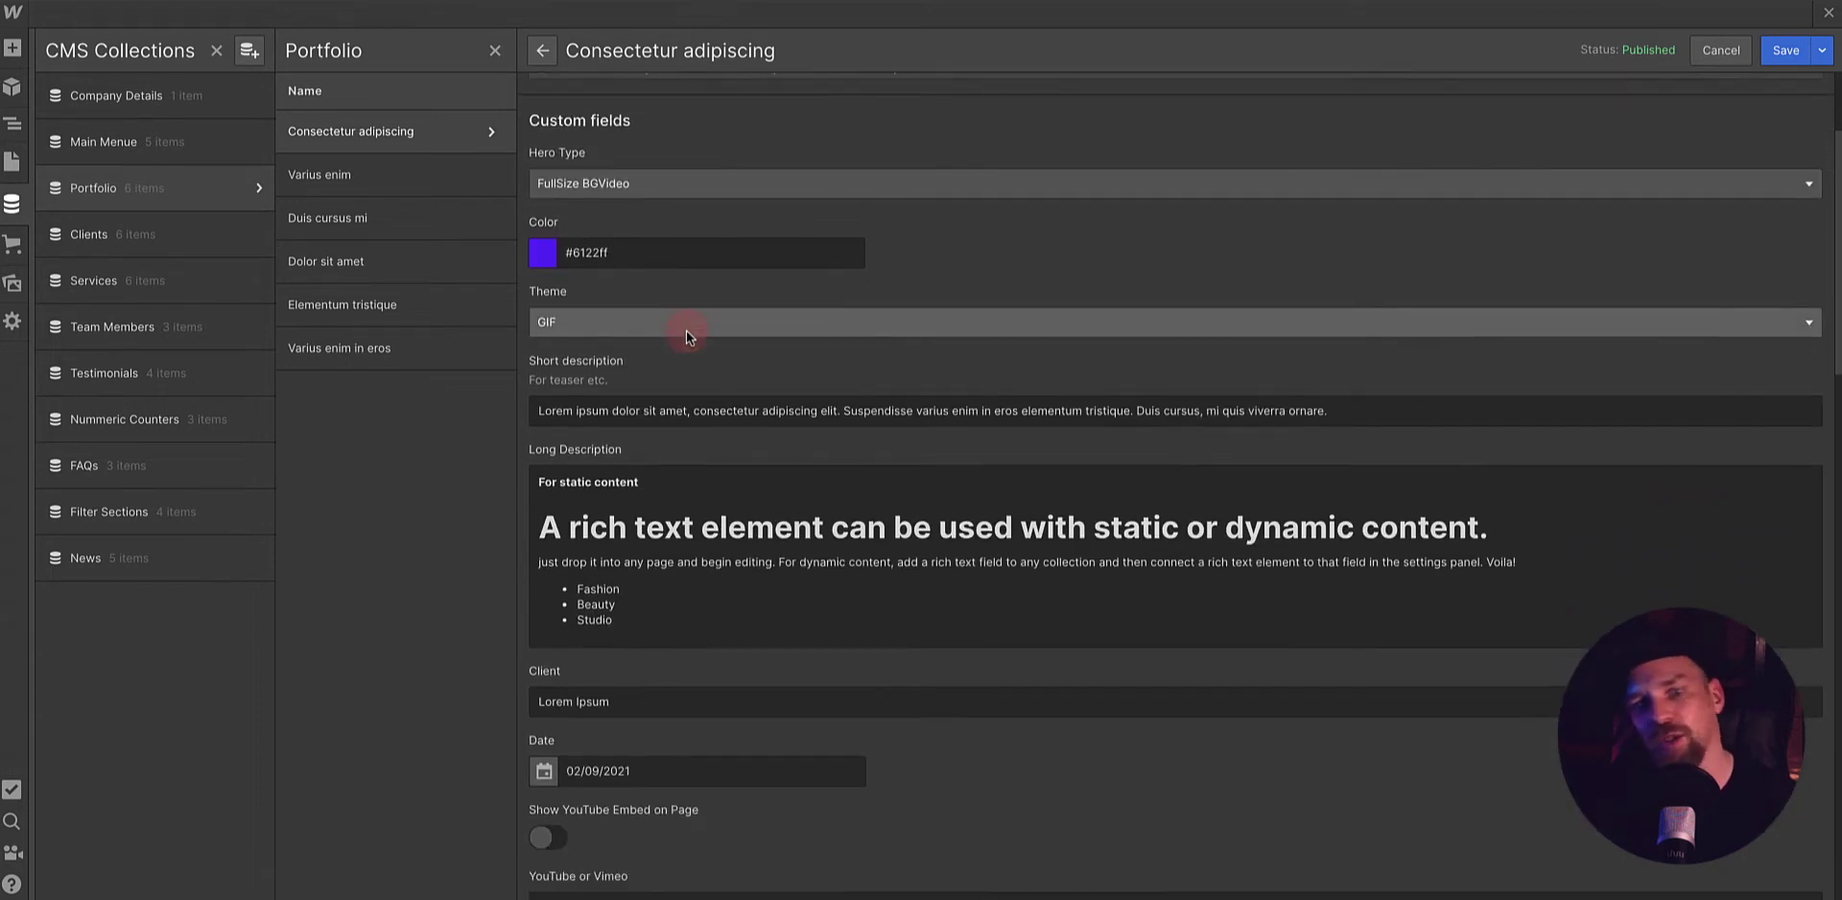
scroll(687, 330, "down", 5)
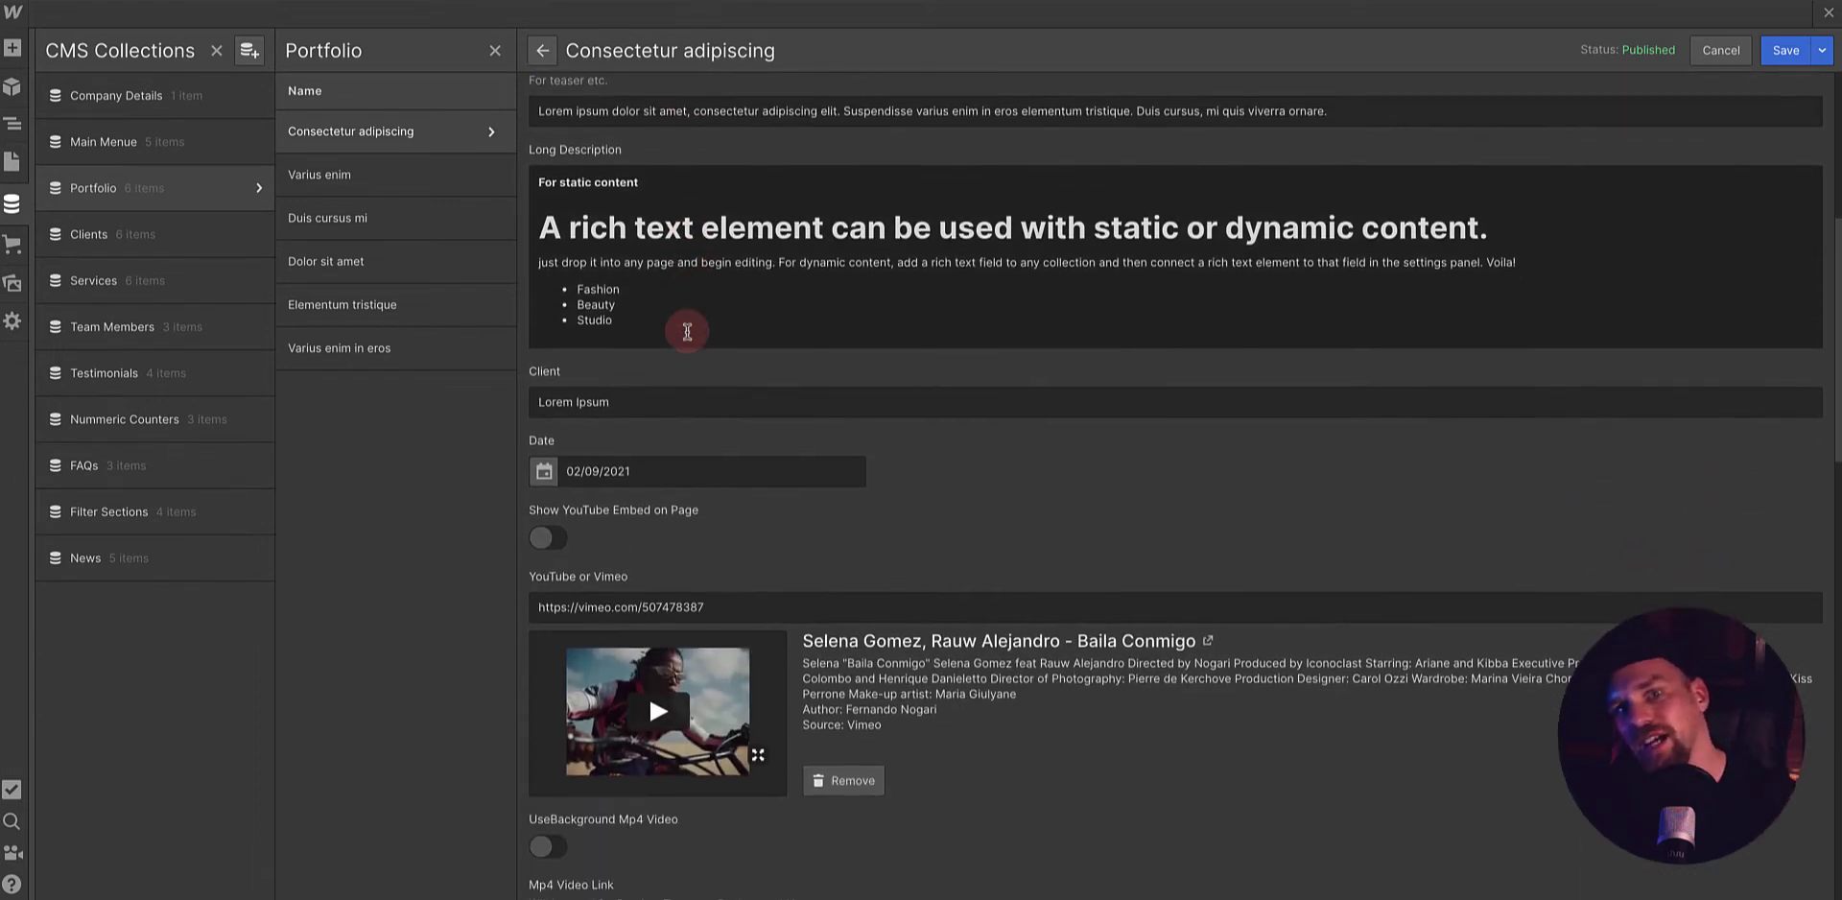
scroll(687, 330, "down", 10)
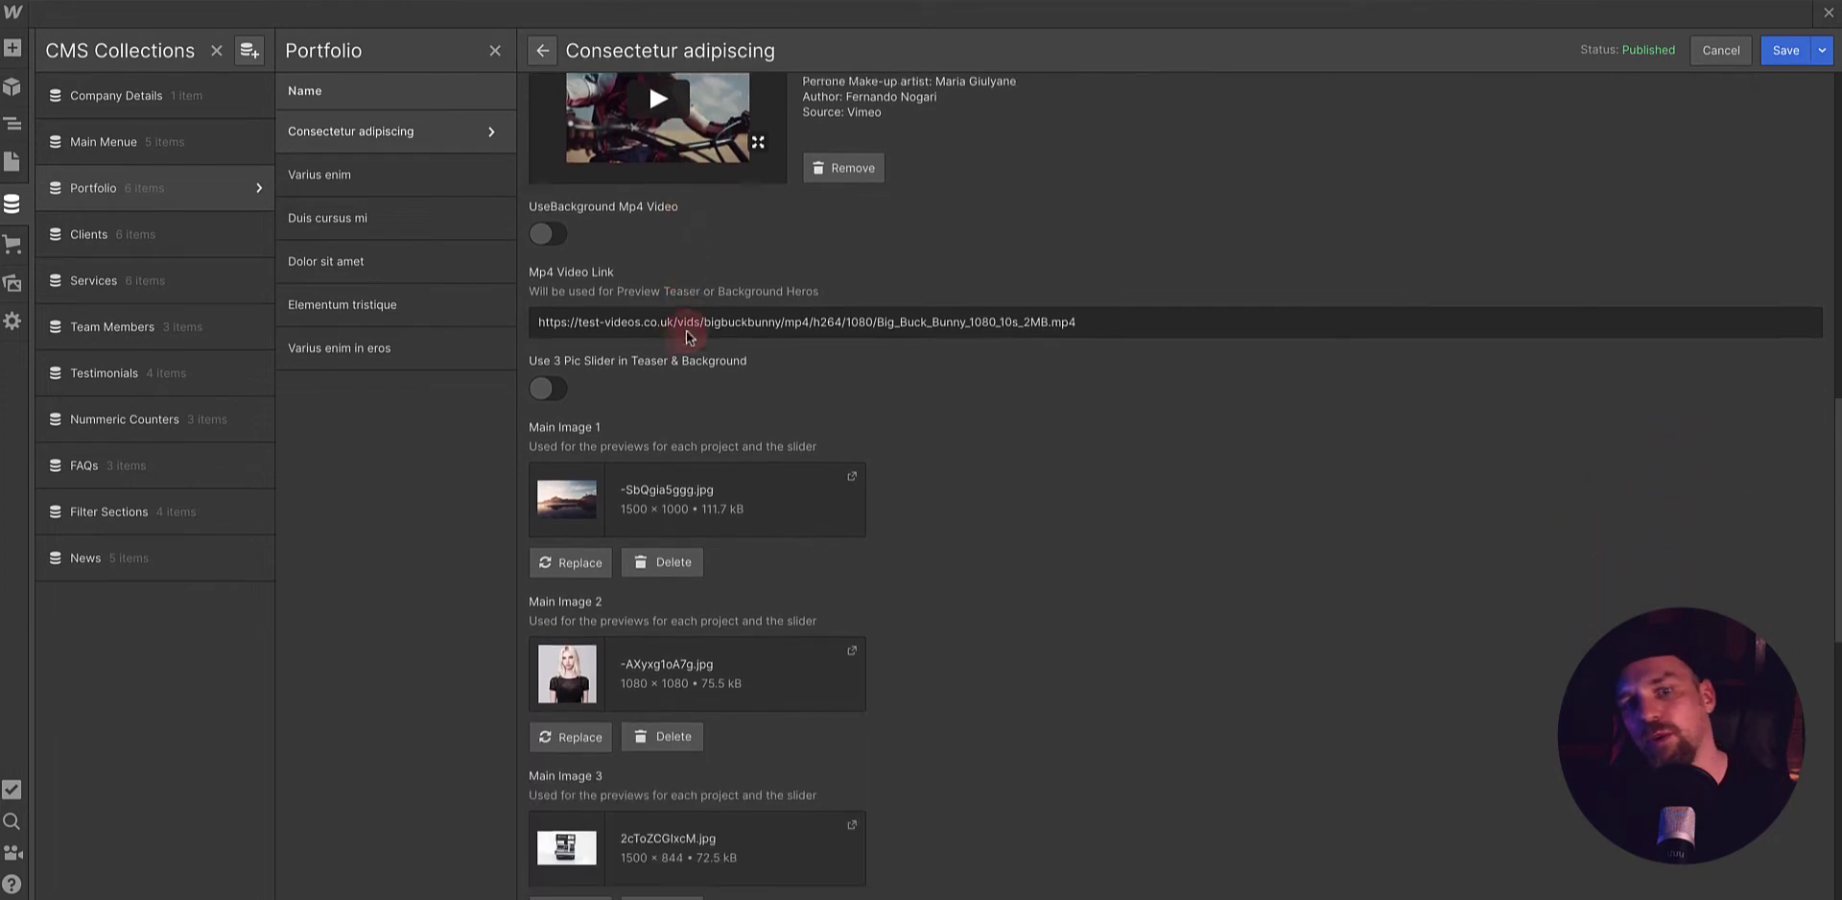
scroll(687, 330, "down", 2)
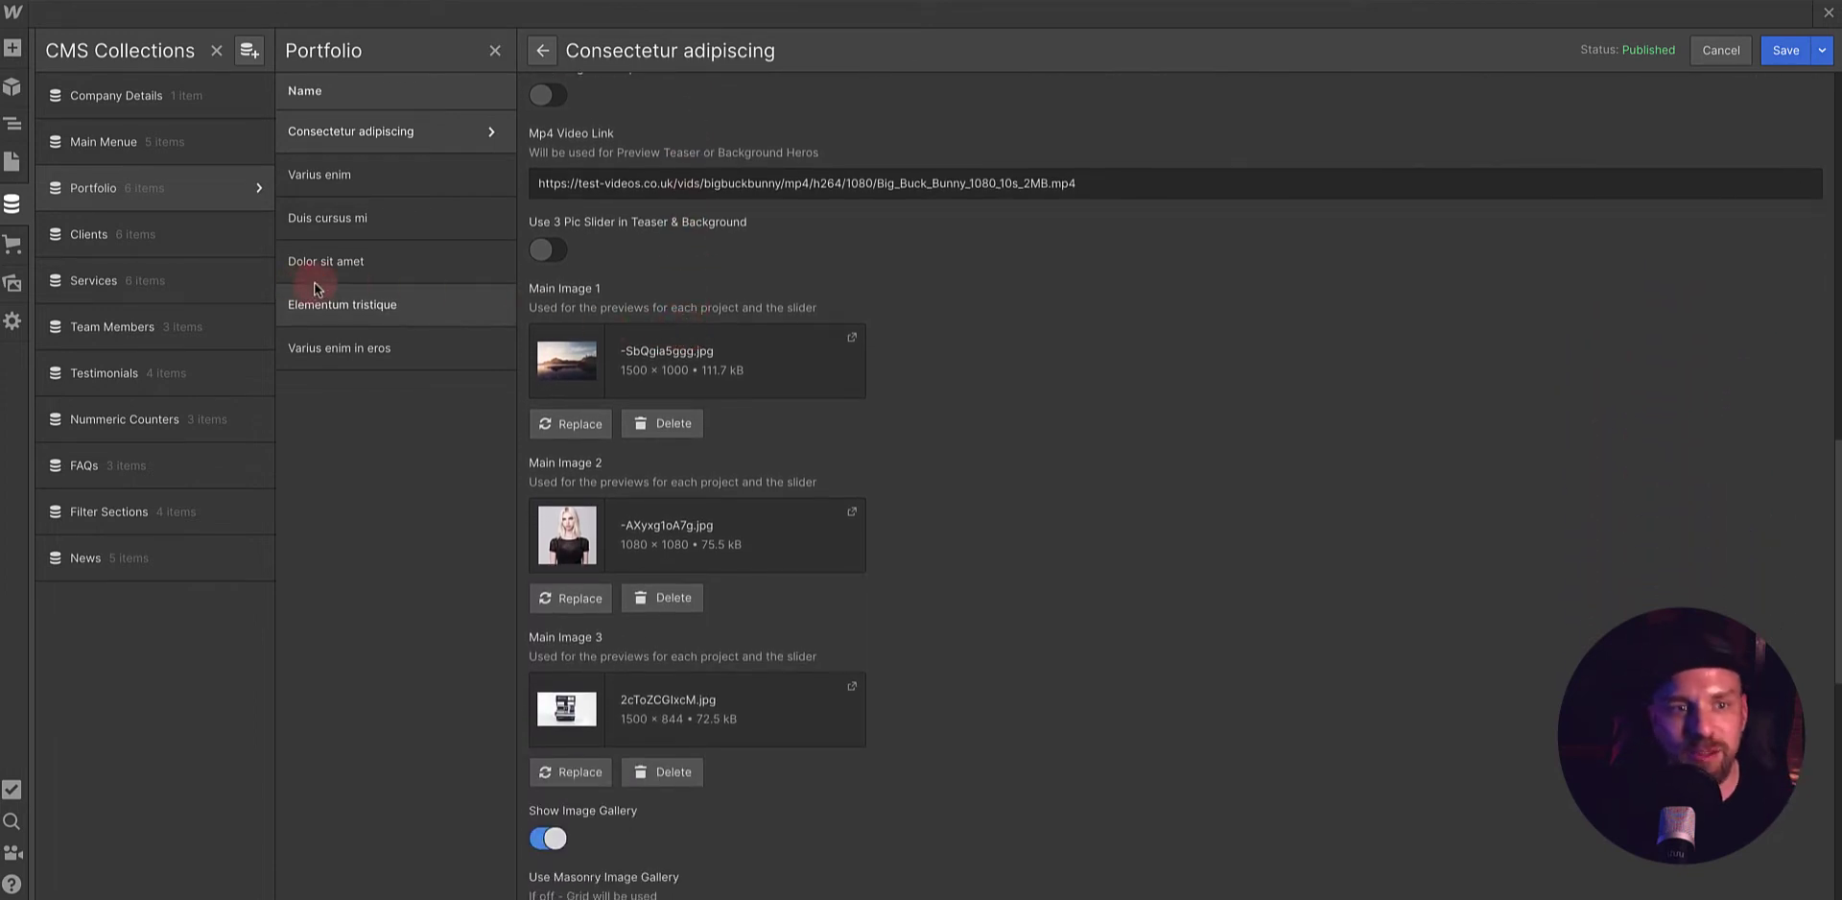
- Open the first item of the Testimonials collection and inspect its Message, Company and Position fields
left_click(132, 394)
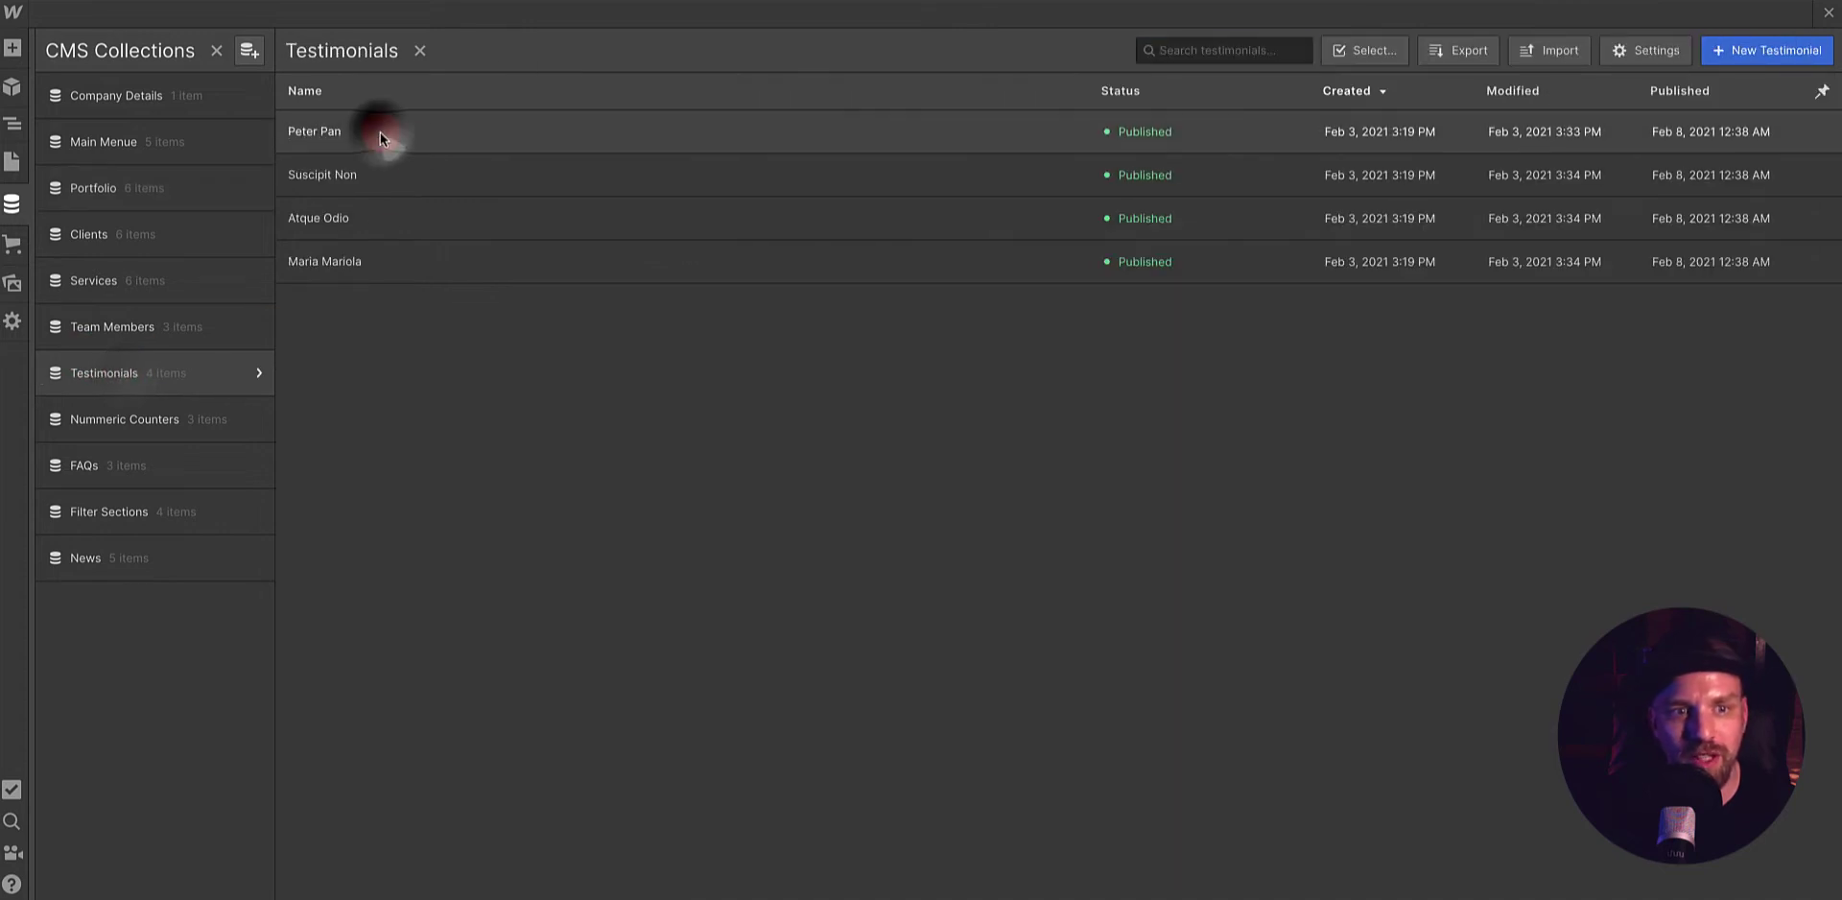
left_click(380, 133)
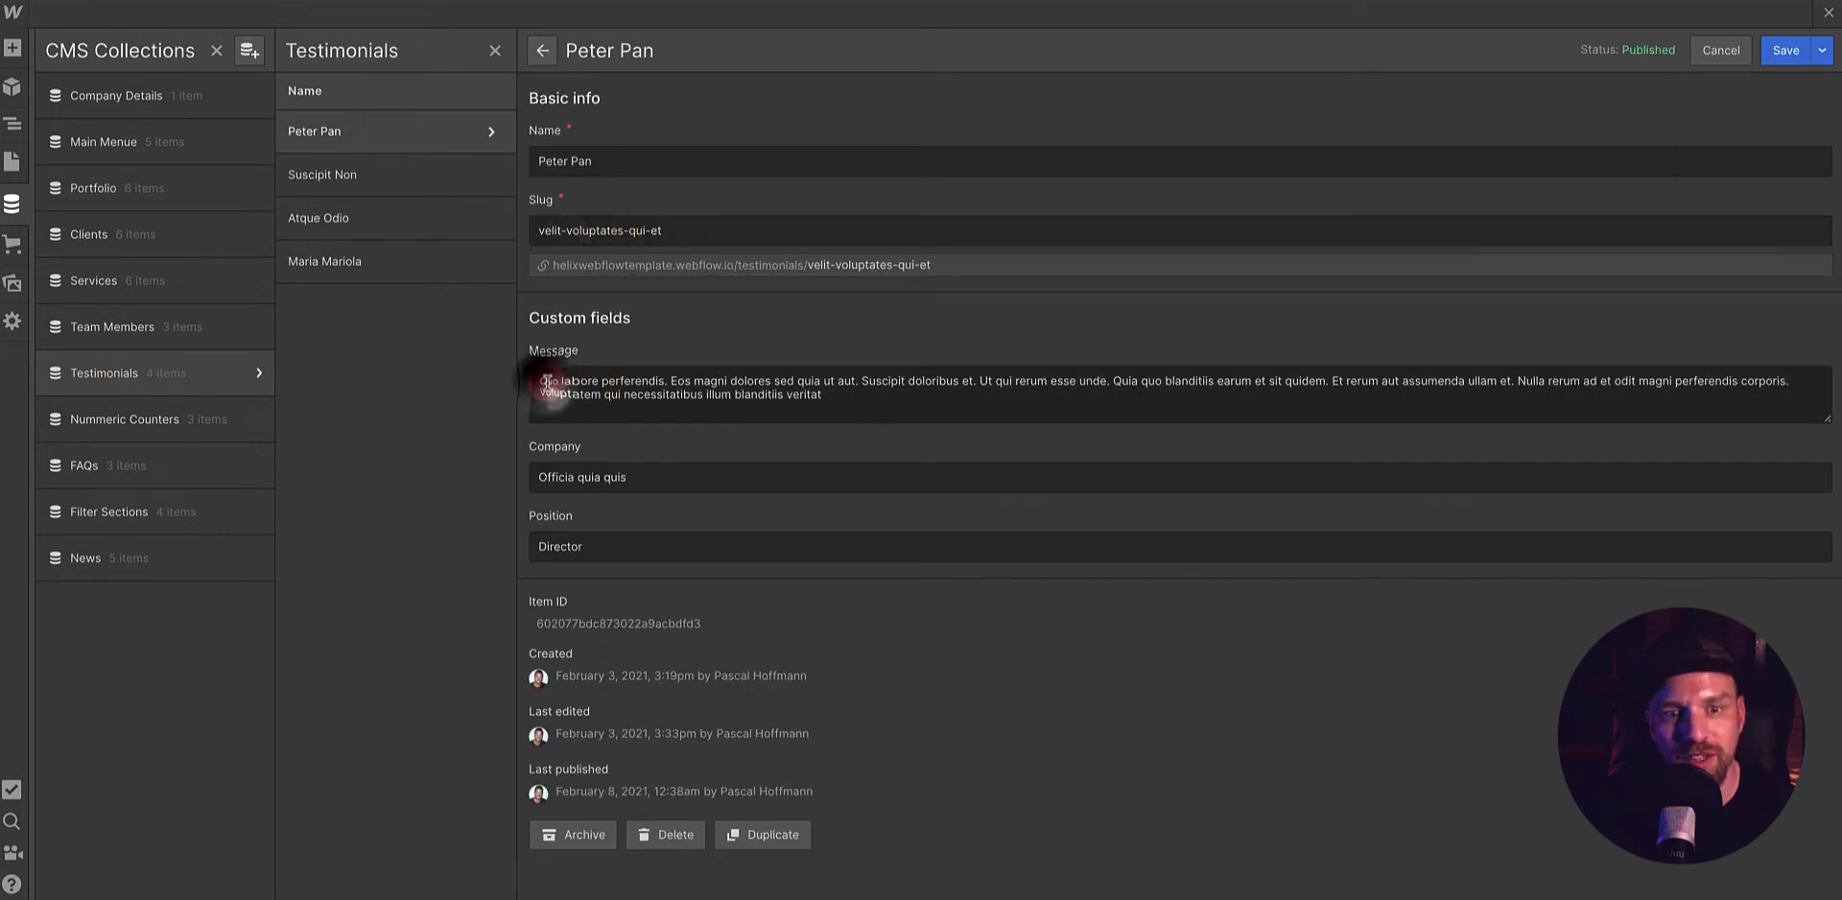
left_click_drag(540, 381, 588, 479)
triple_click(588, 480)
left_click(534, 543)
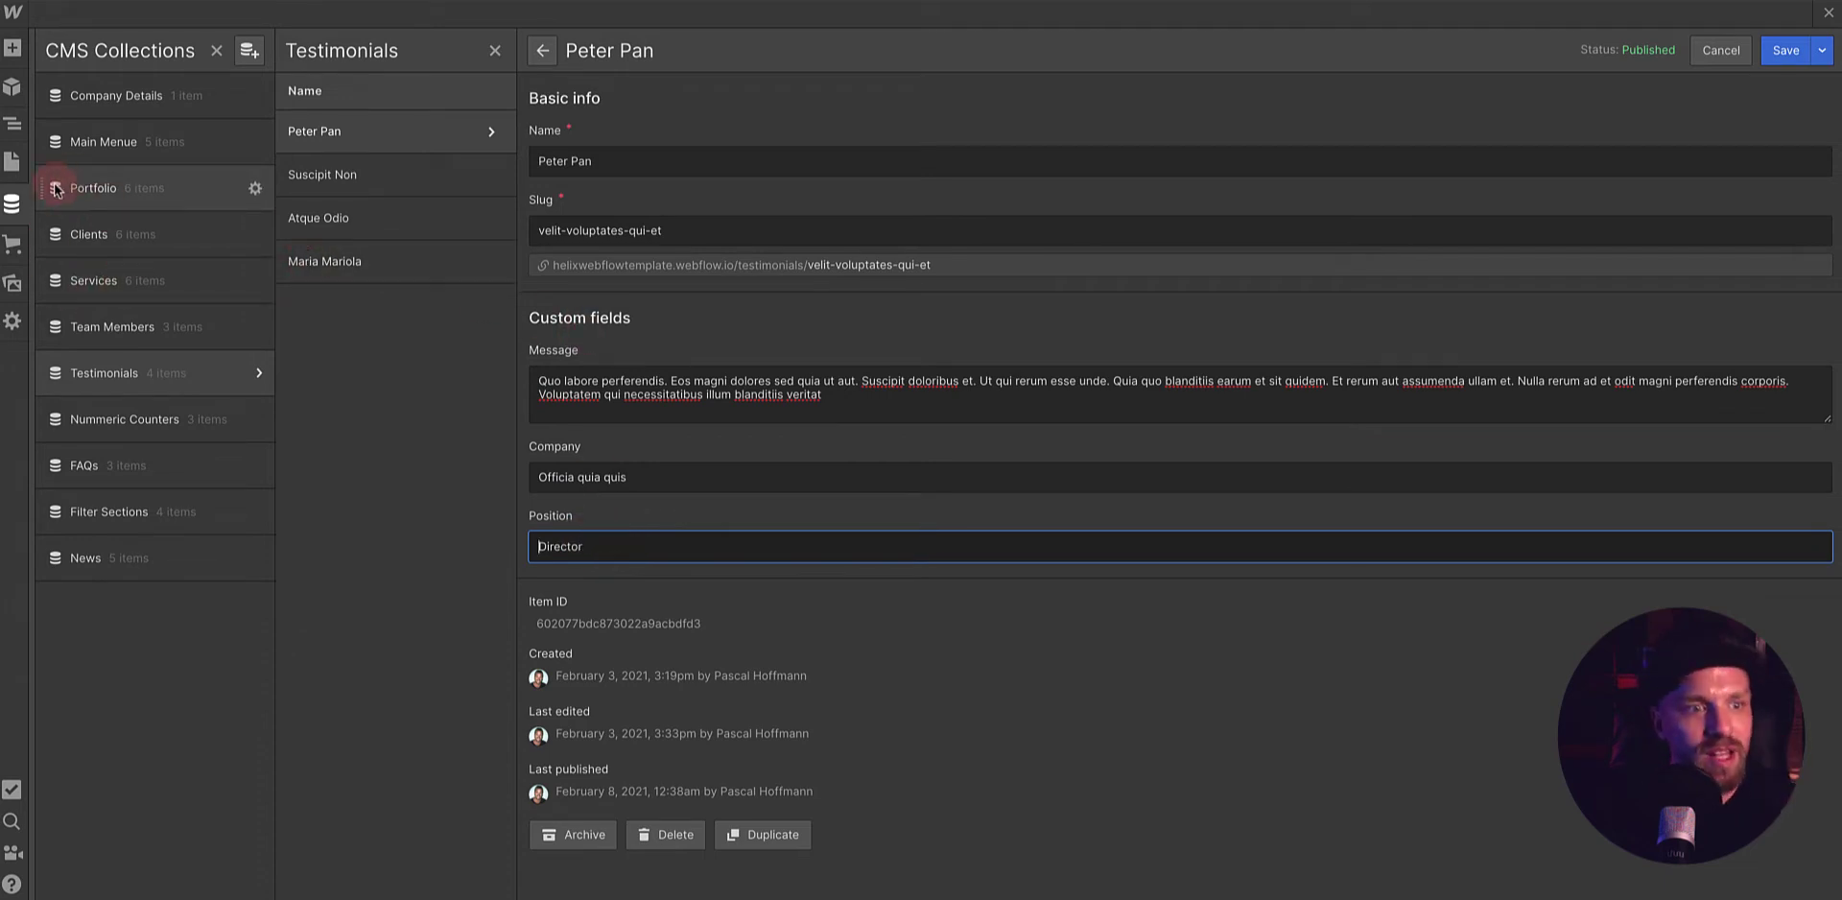
- Leave the CMS collections, view the page list, and return to the symbol library on the Home page
left_click(11, 167)
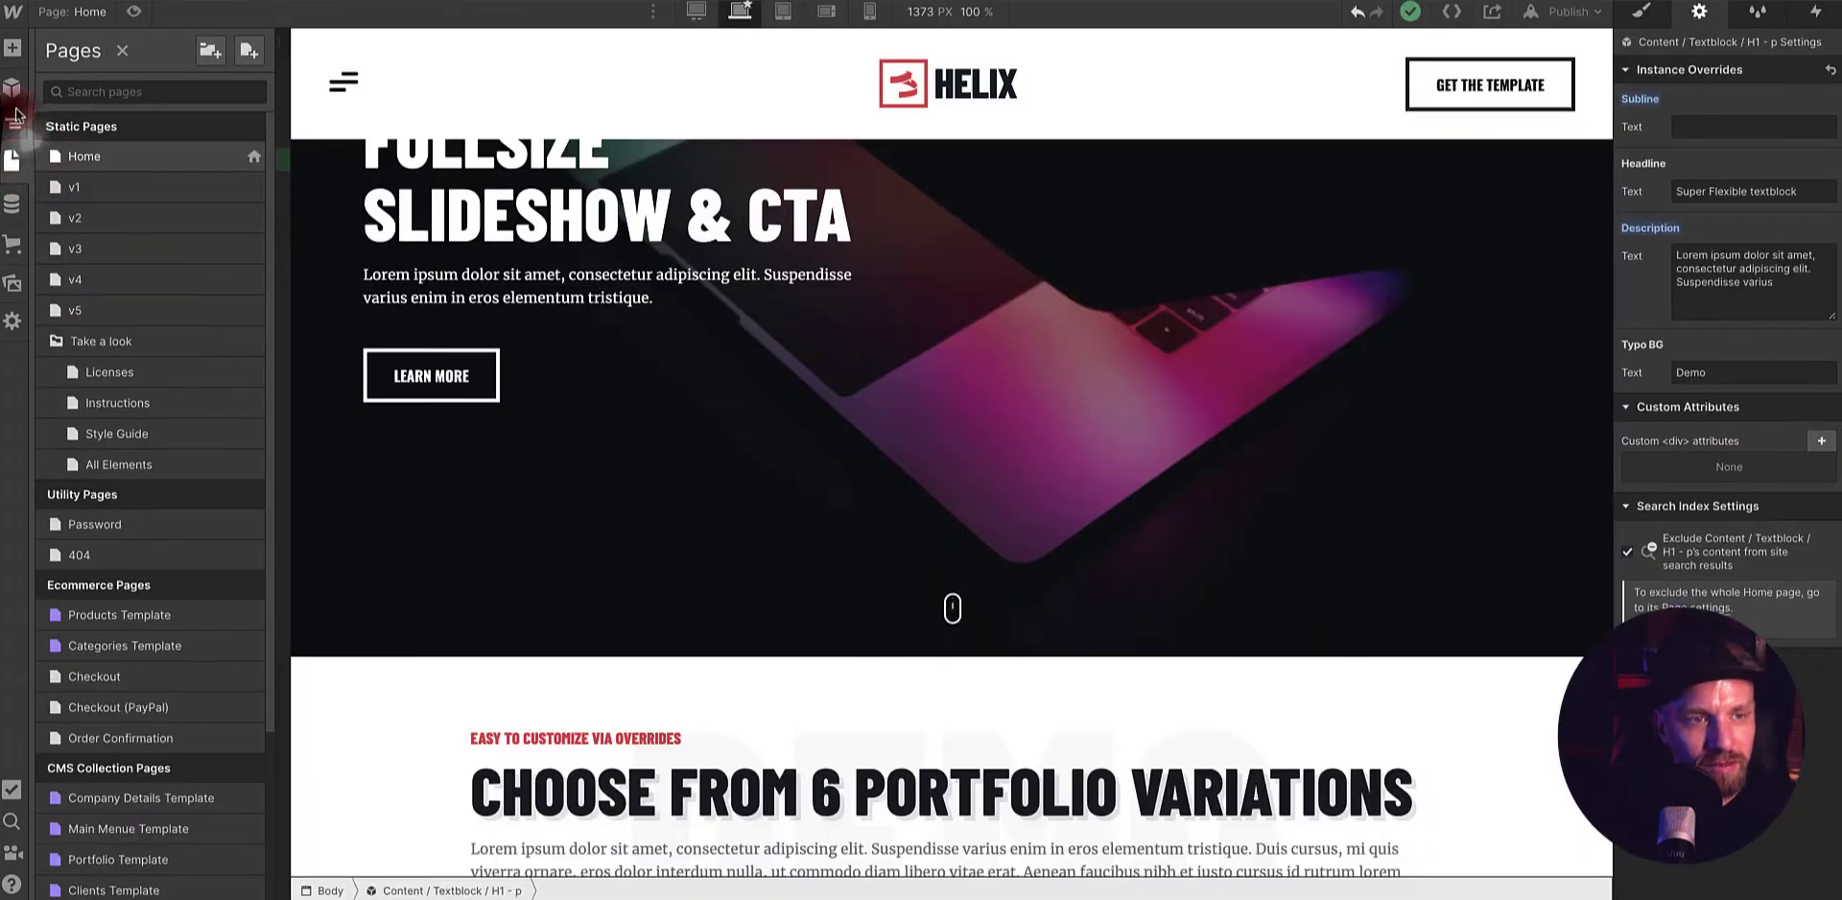
left_click(17, 88)
left_click(18, 88)
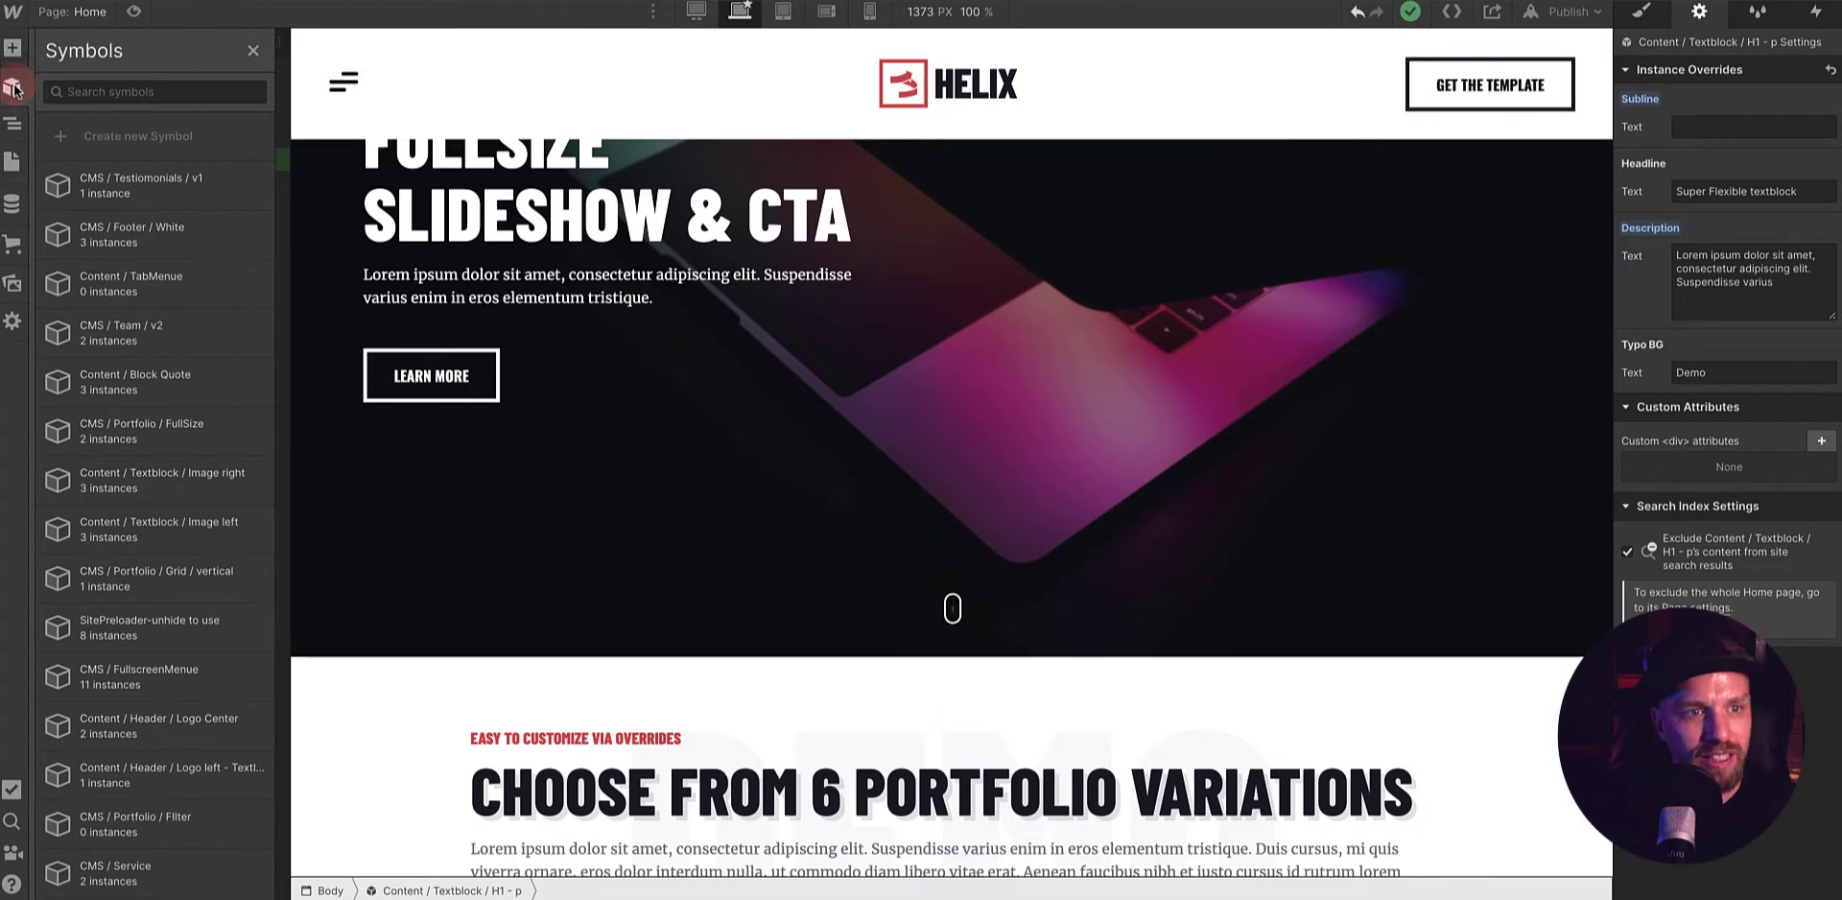
- Browse the symbol library and display the element structure of the Home page
scroll(139, 248, "down", 10)
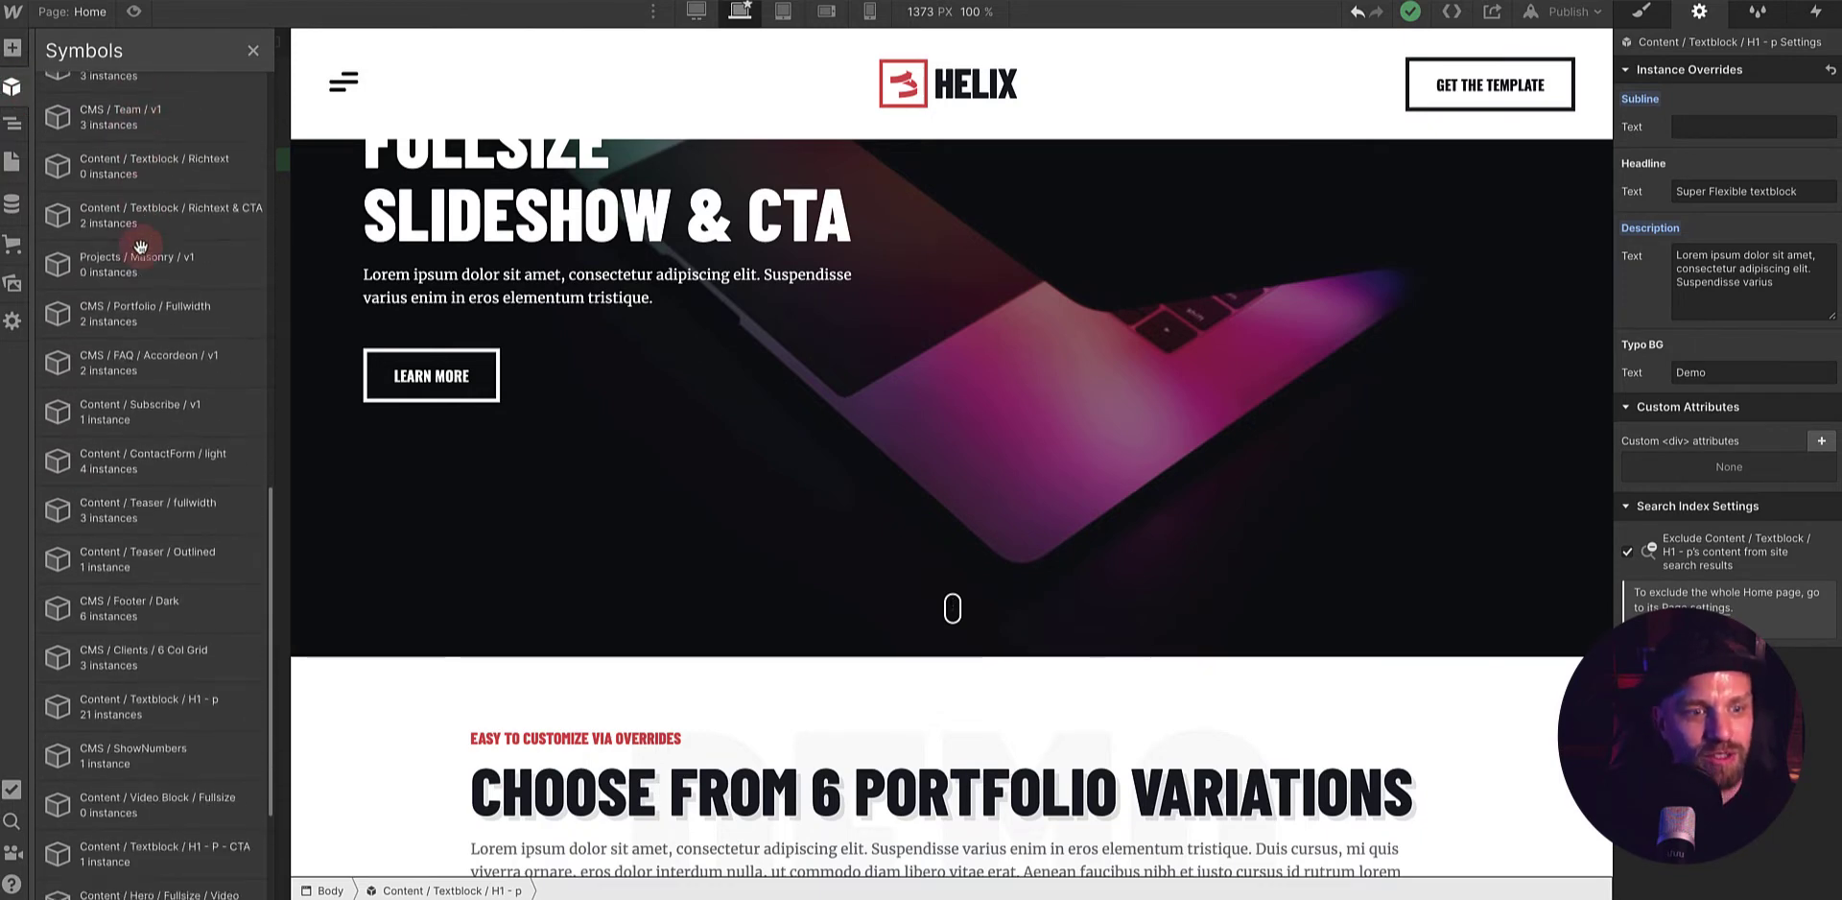
scroll(139, 247, "up", 10)
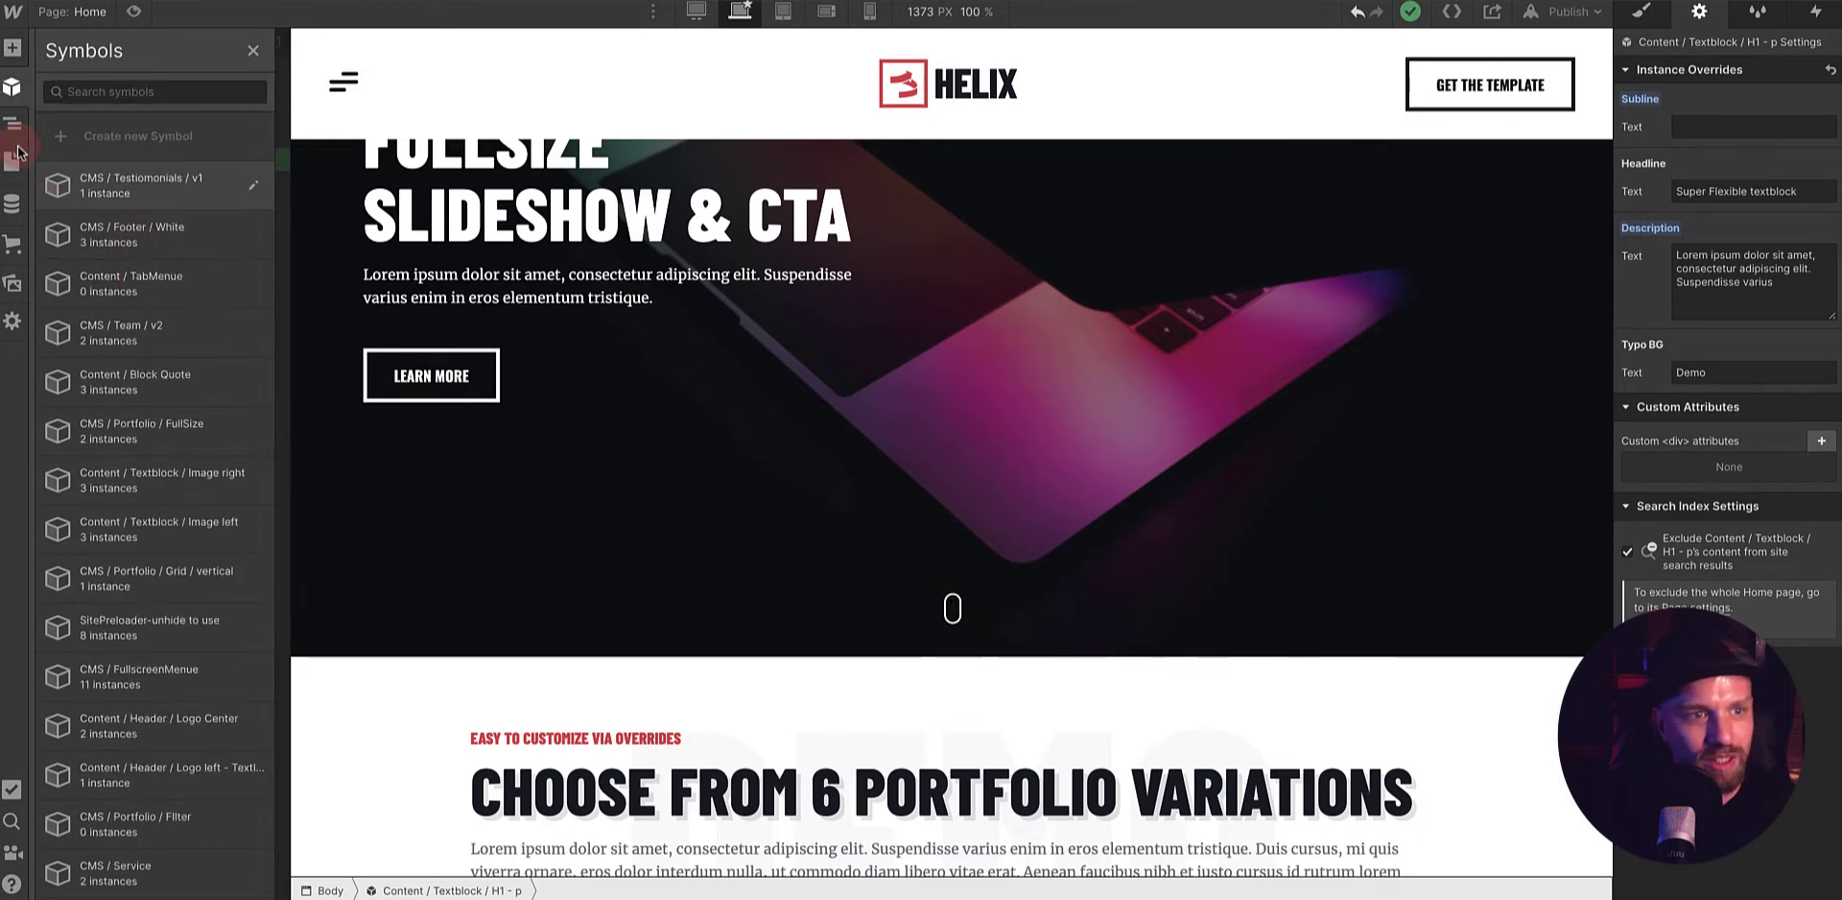
left_click(13, 124)
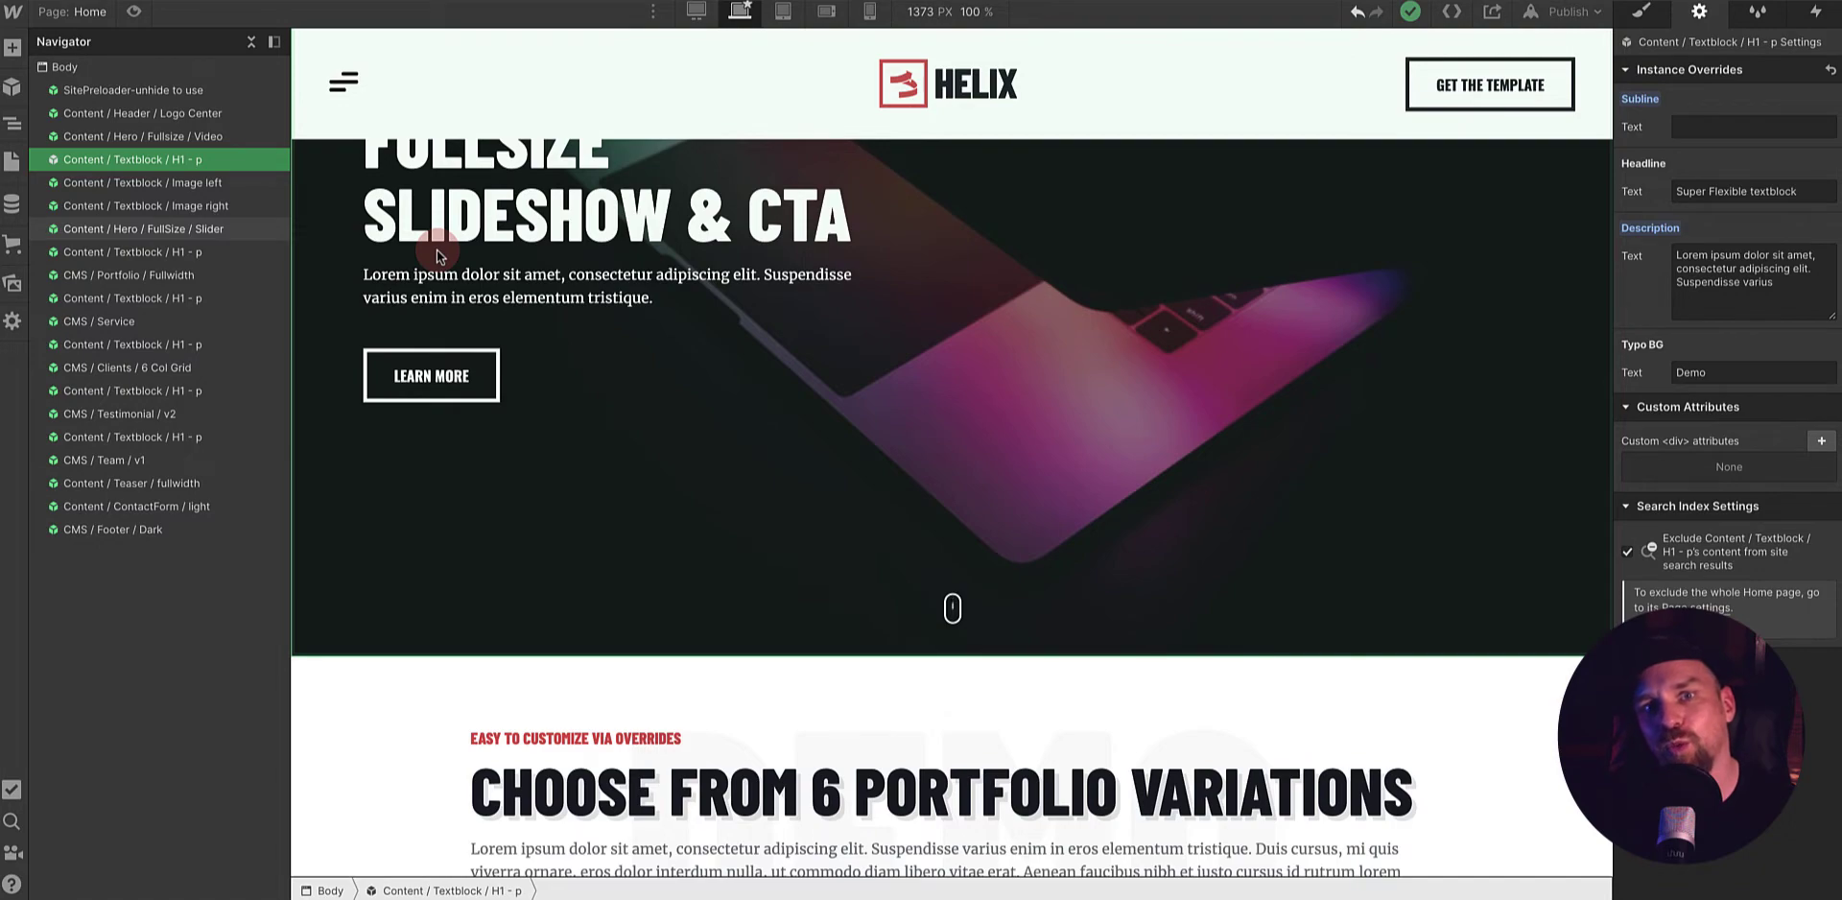
- Look through the published template demos, comparing their hero, portfolio list, portfolio grid, text block and quote sections in different fonts and accent colors
scroll(433, 284, "down", 10)
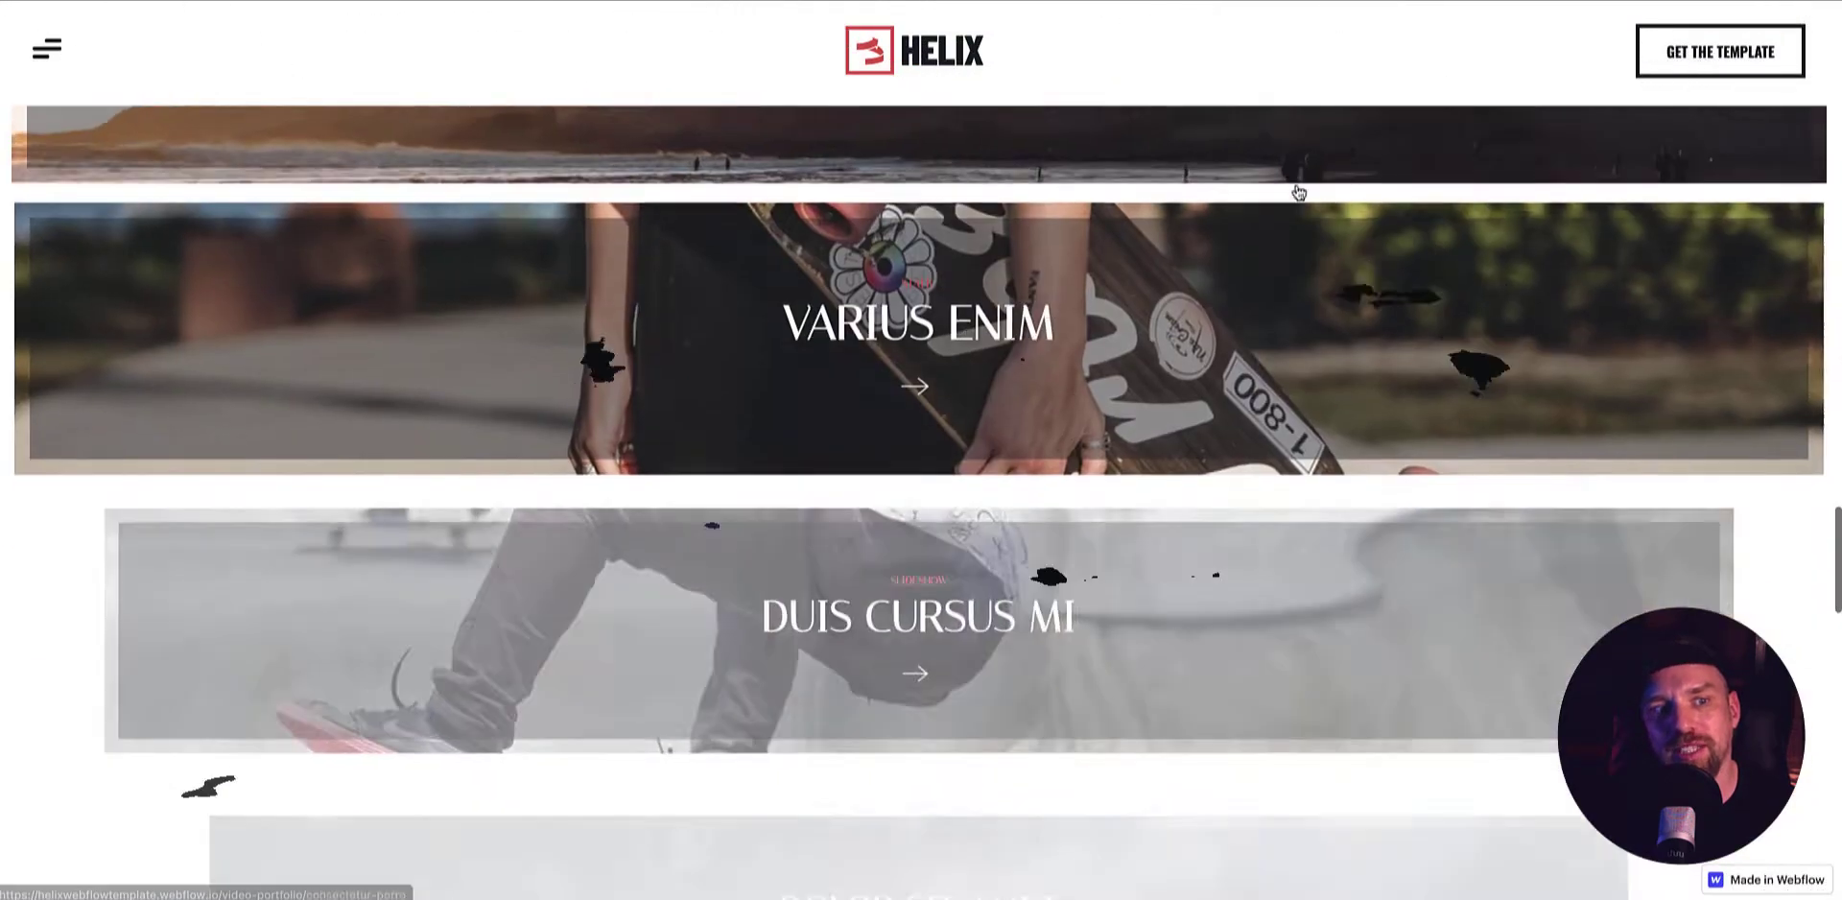
scroll(1297, 192, "down", 9)
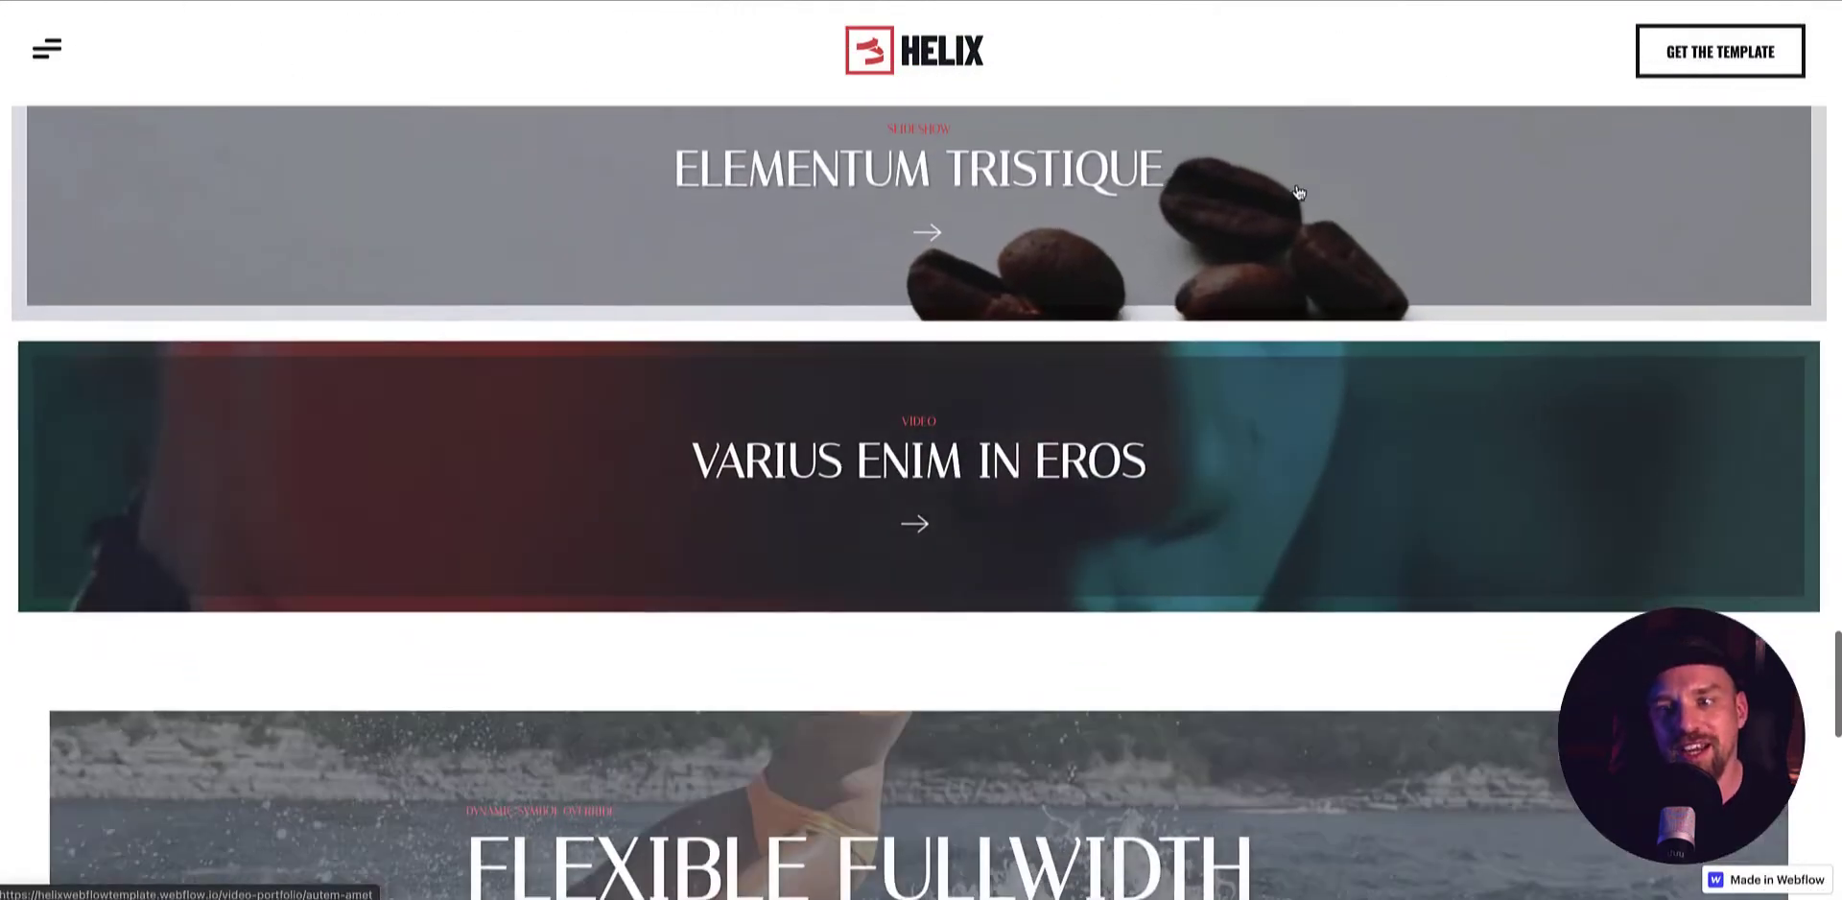
scroll(1297, 192, "down", 10)
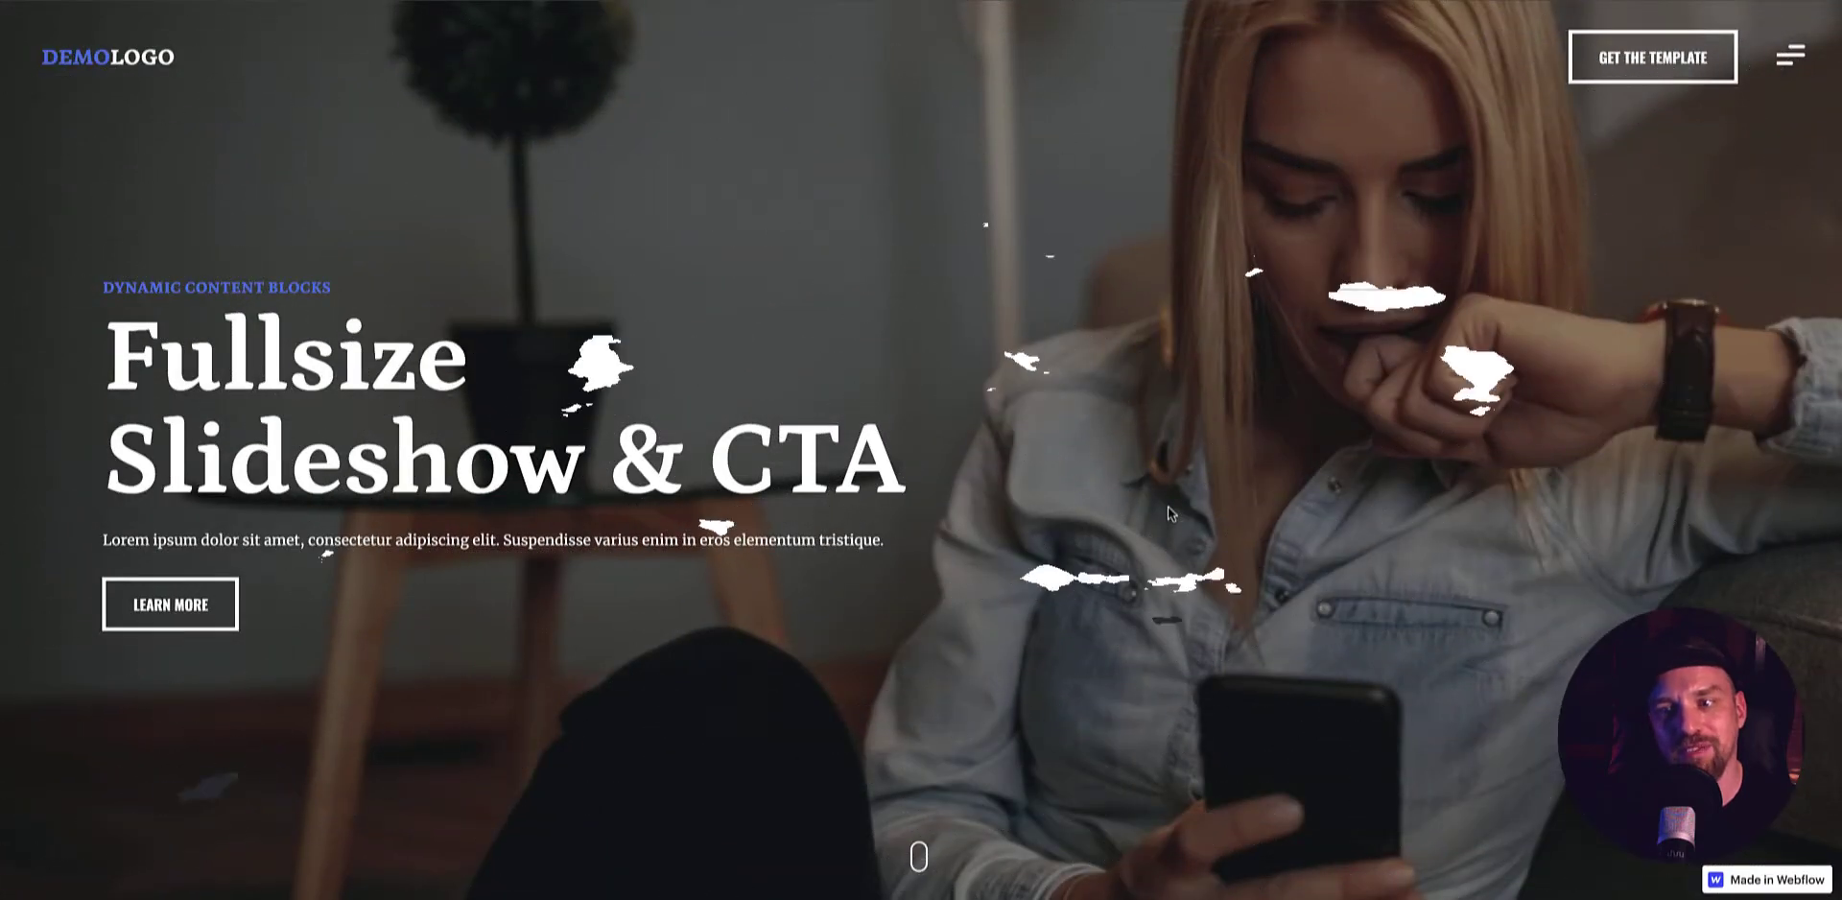
scroll(1167, 506, "down", 10)
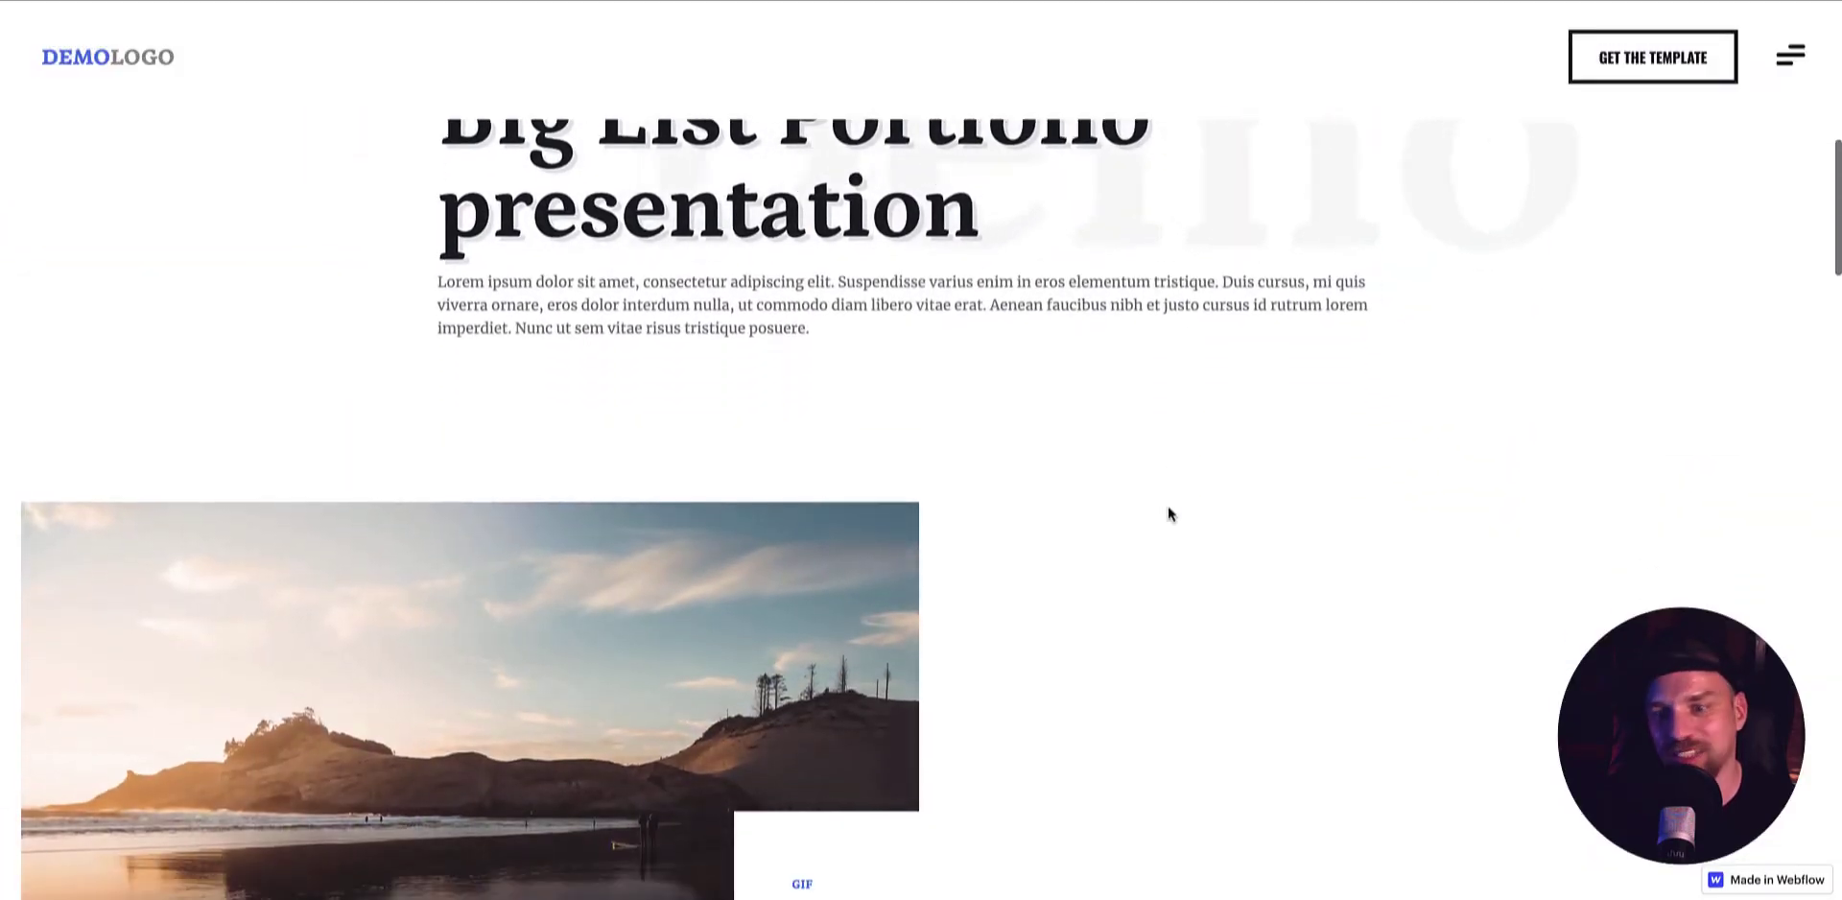
scroll(1167, 510, "down", 12)
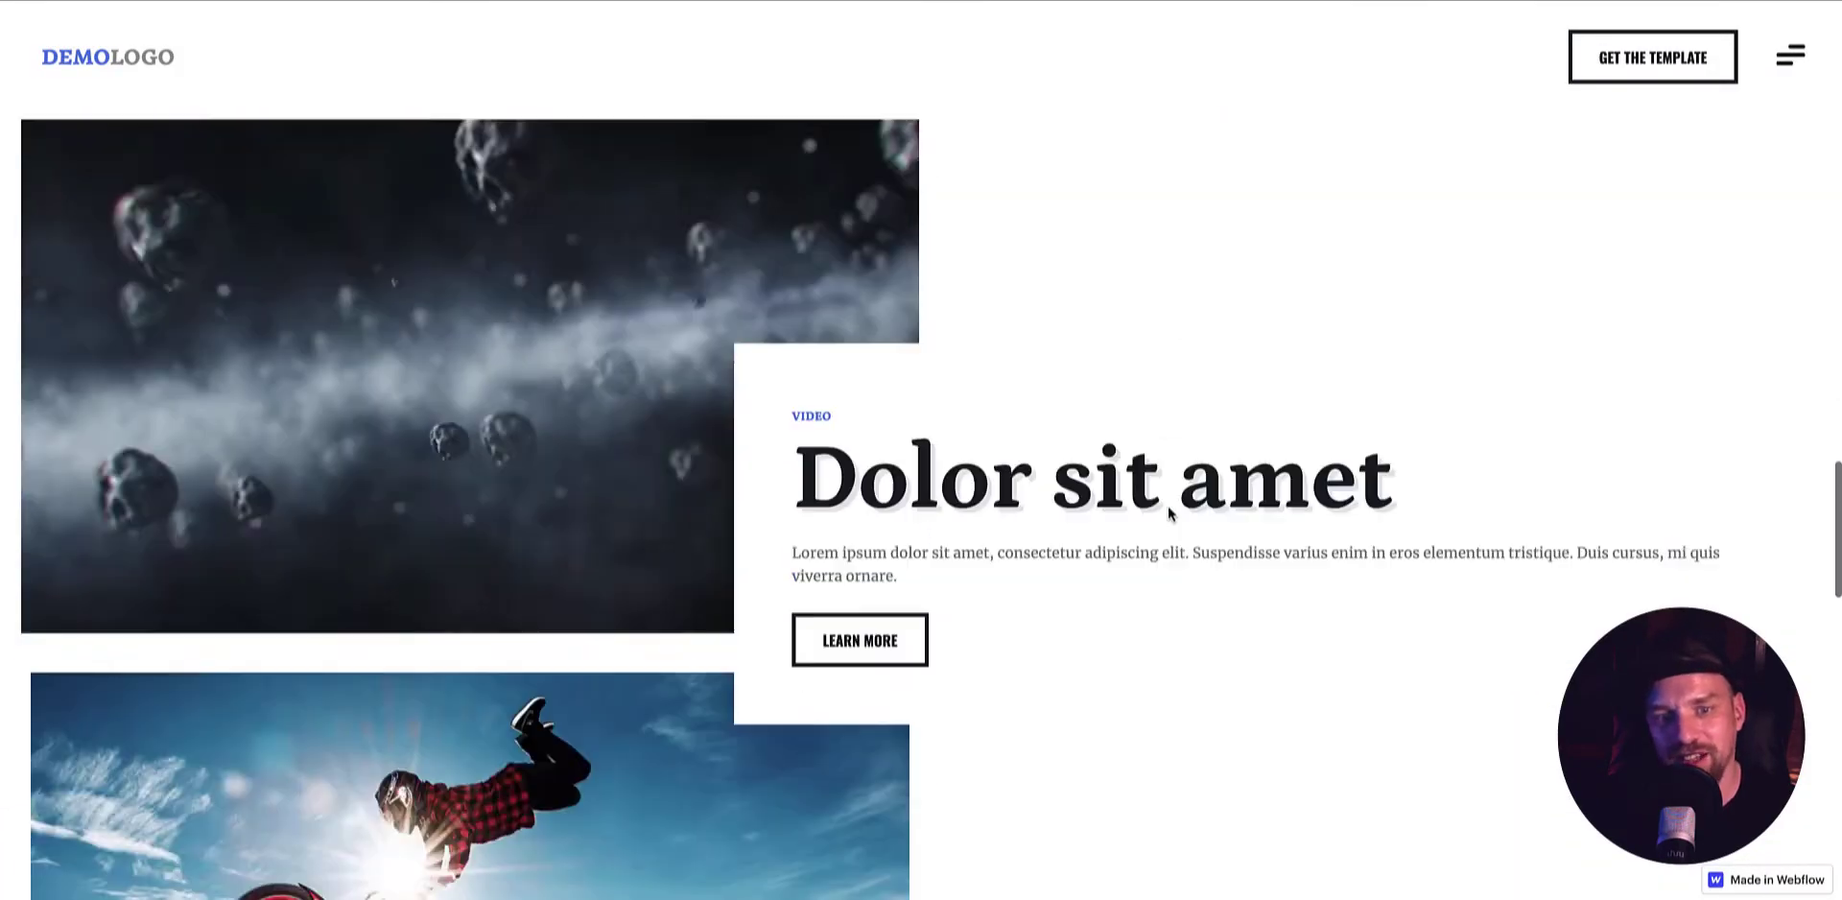
scroll(1166, 506, "down", 10)
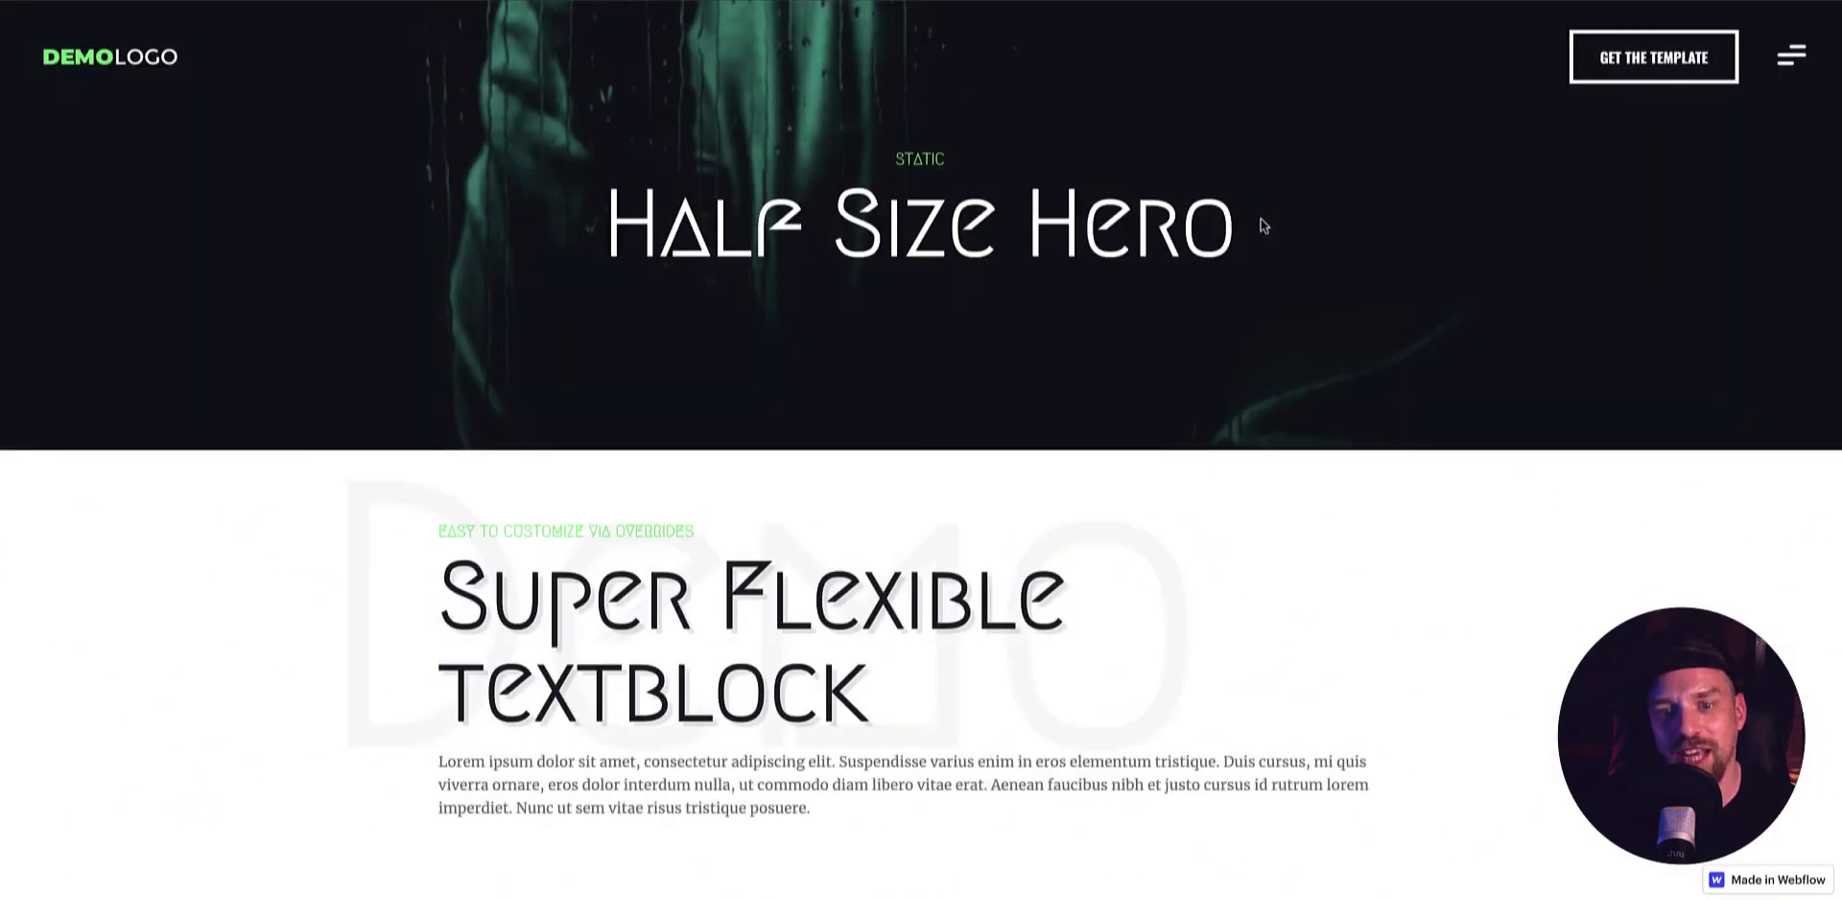
scroll(1511, 284, "down", 10)
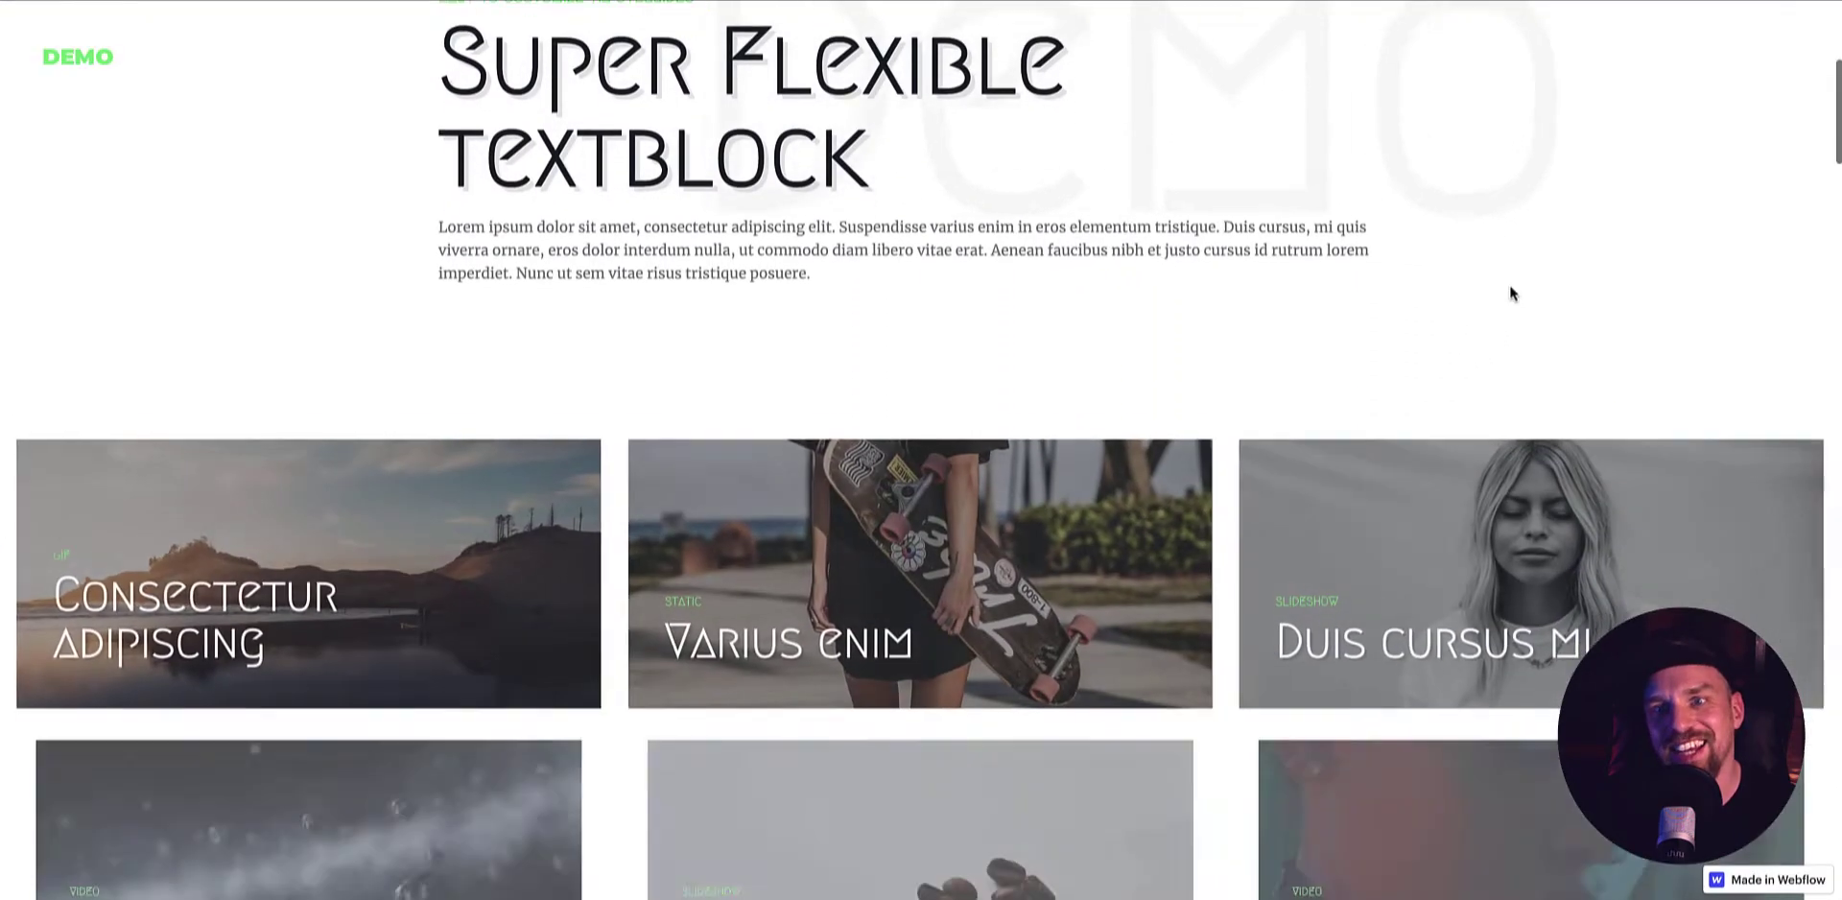
scroll(1515, 293, "down", 10)
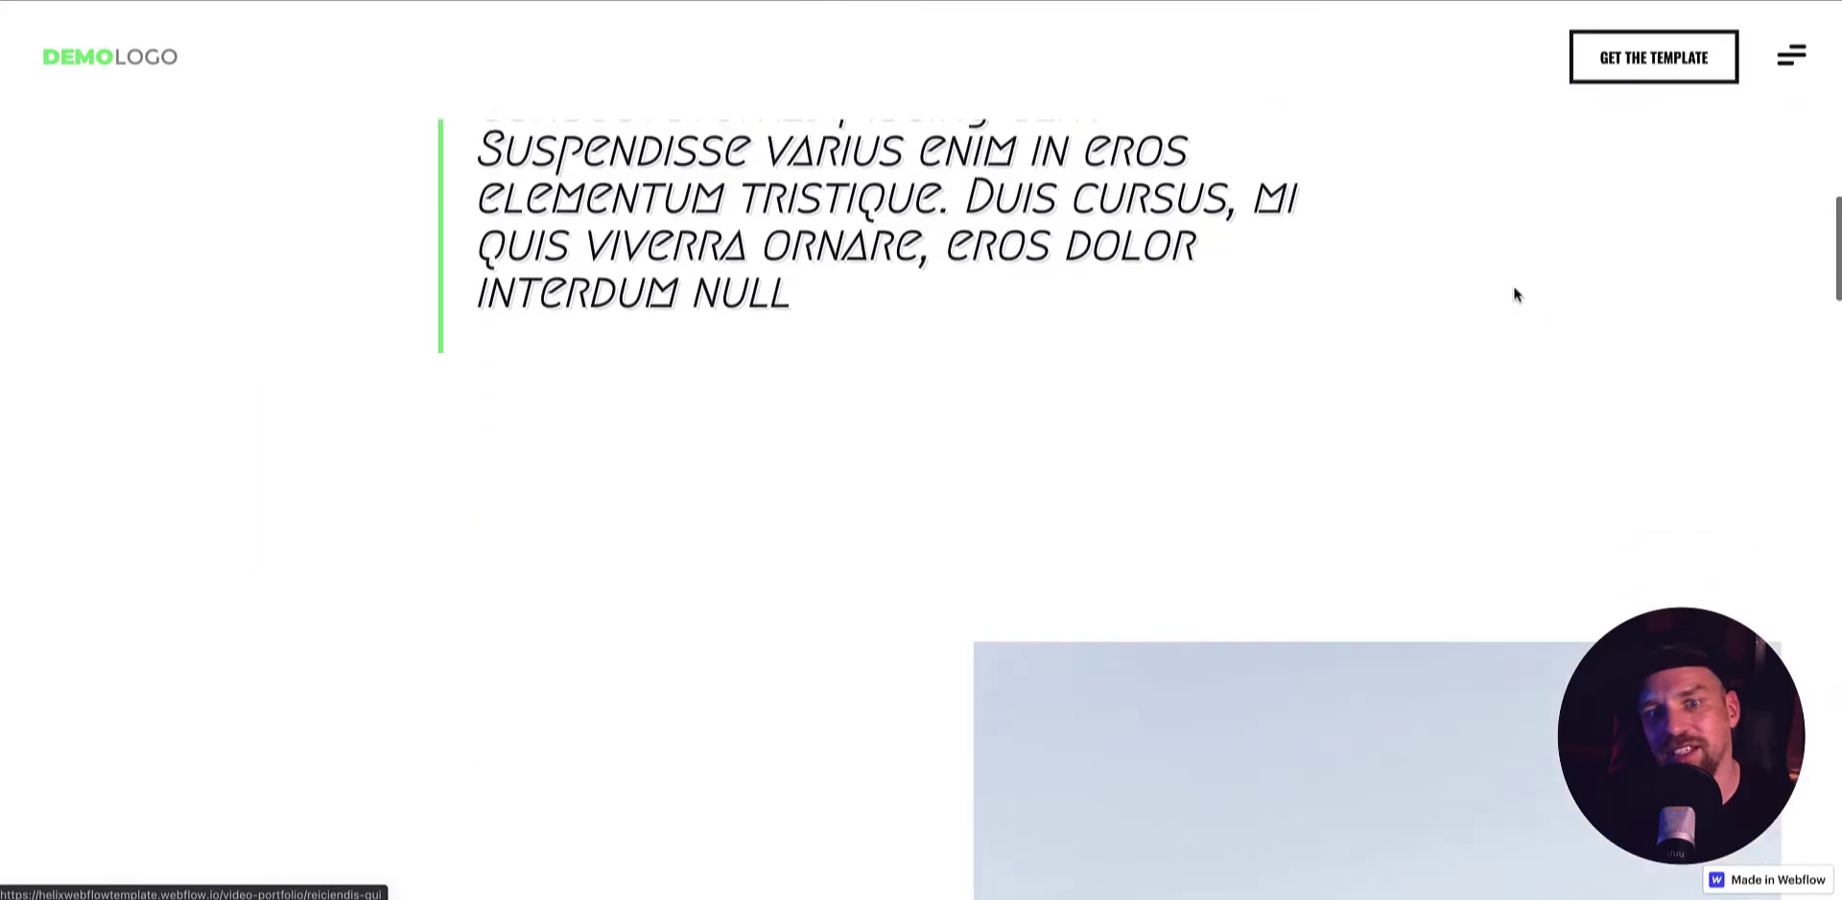
scroll(1513, 291, "down", 5)
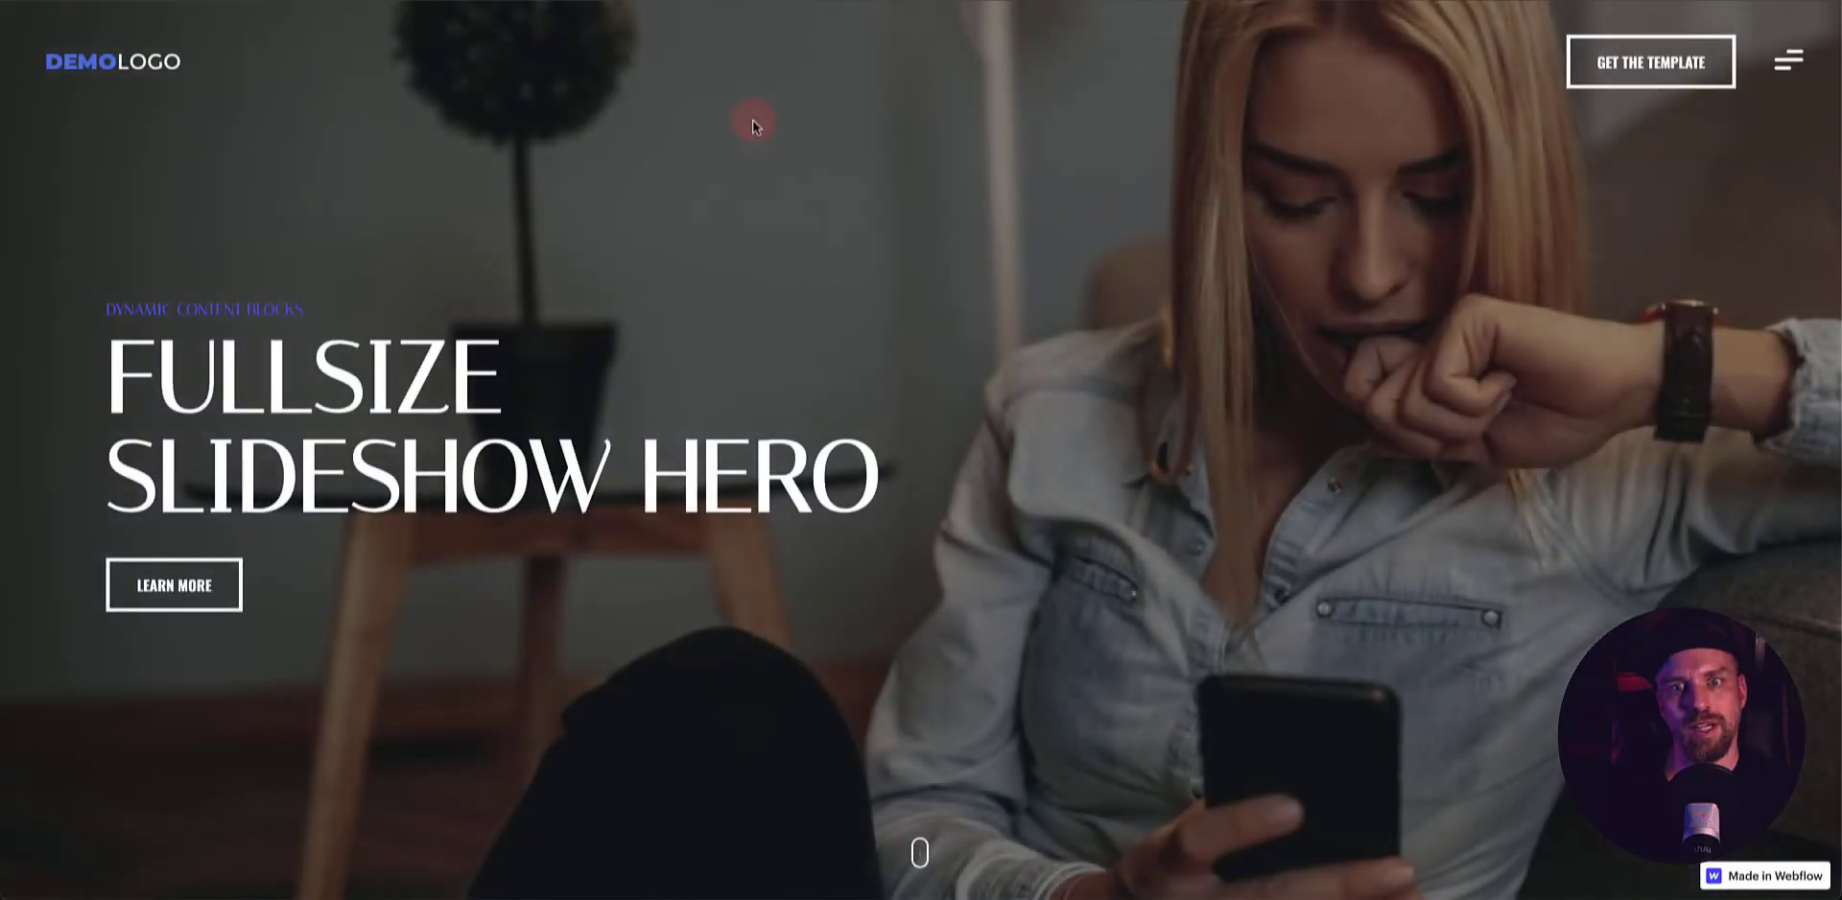
- Review the published Fullsize Slideshow Hero demo page from the hero through the image text blocks and teaser to the portfolio grid
scroll(758, 172, "down", 7)
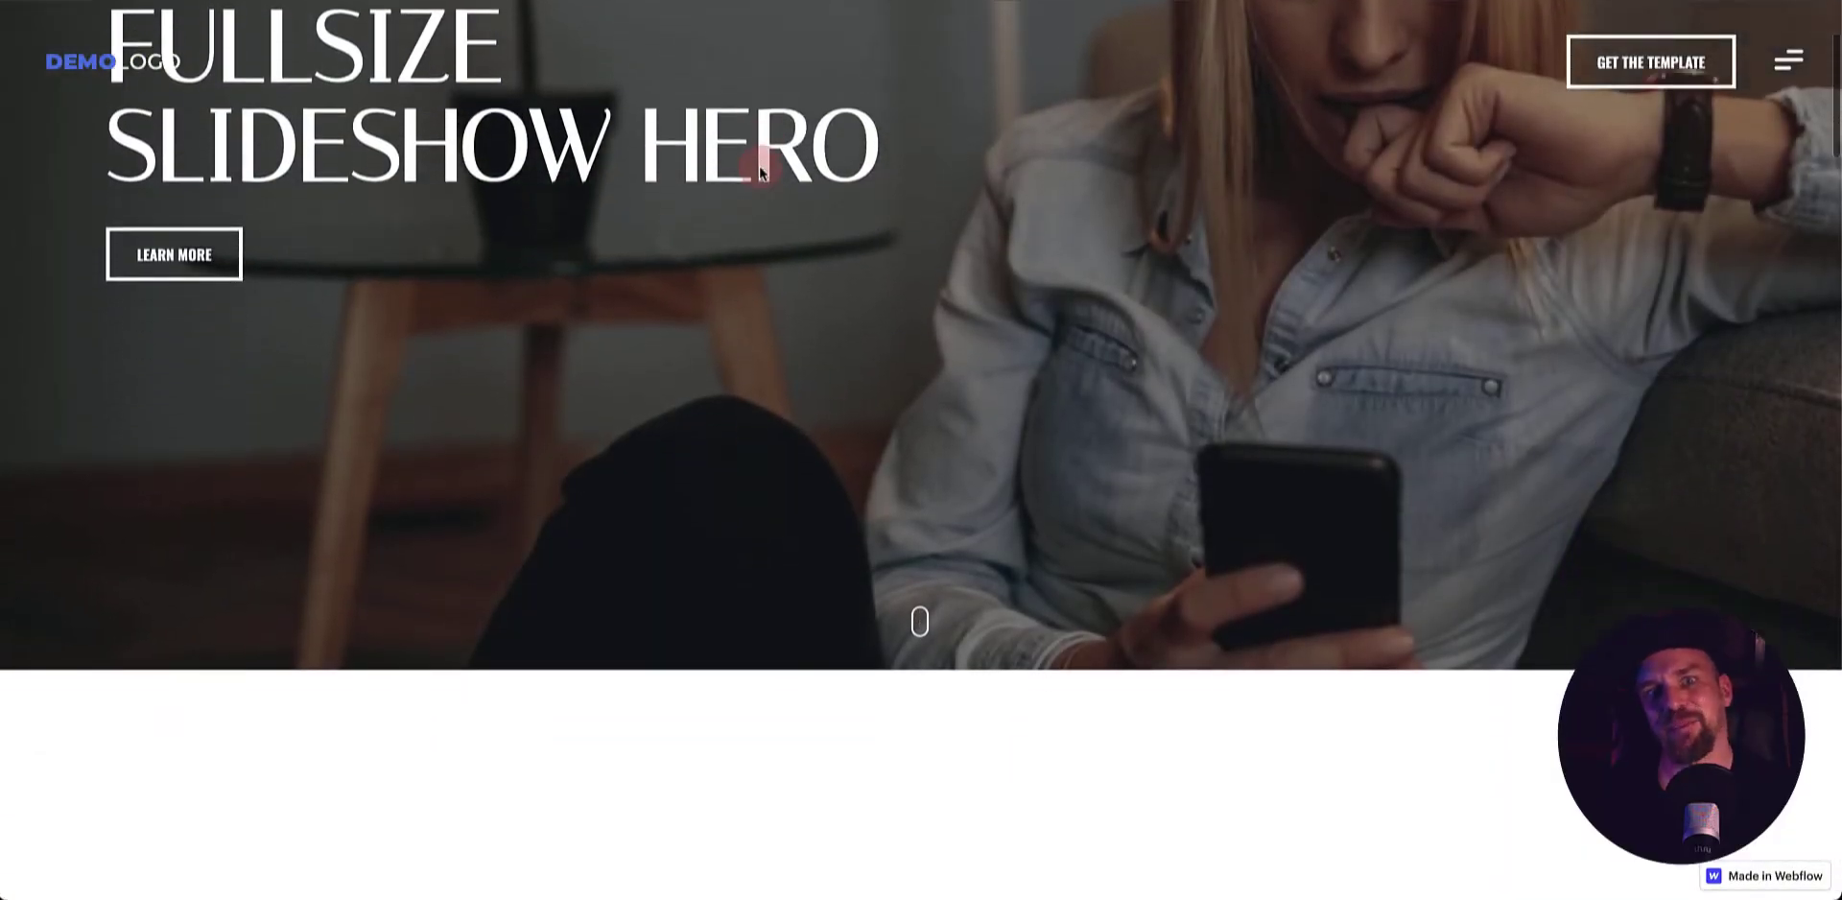
scroll(759, 170, "down", 8)
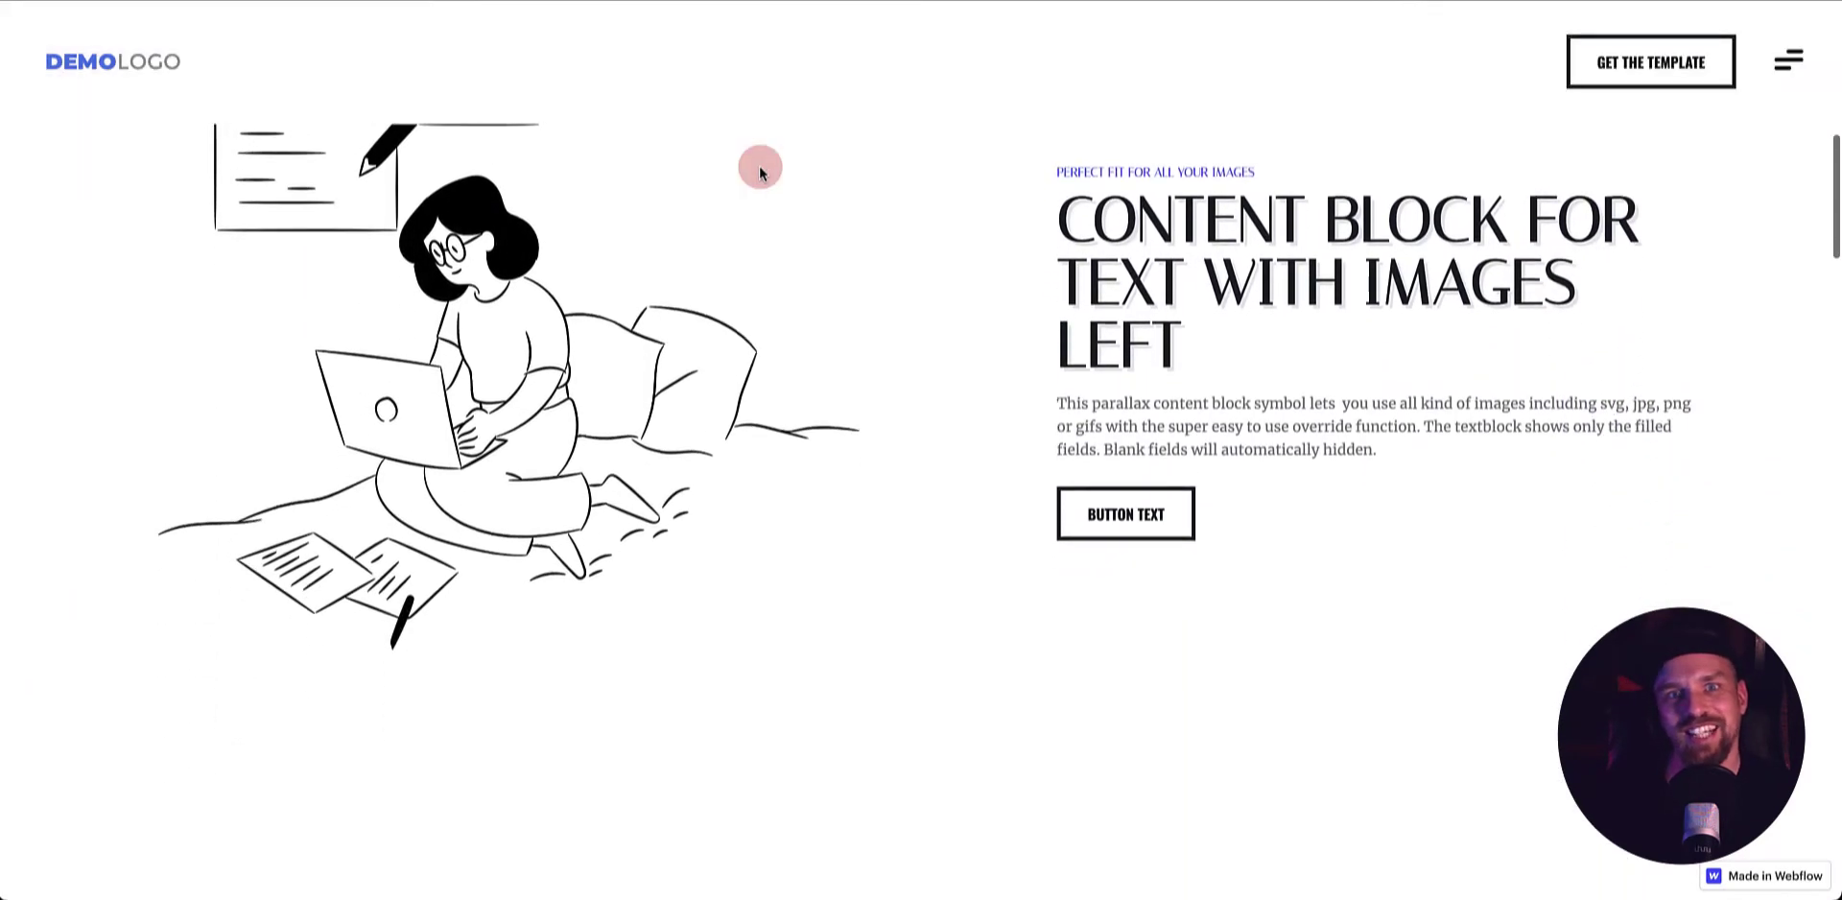
scroll(760, 170, "down", 8)
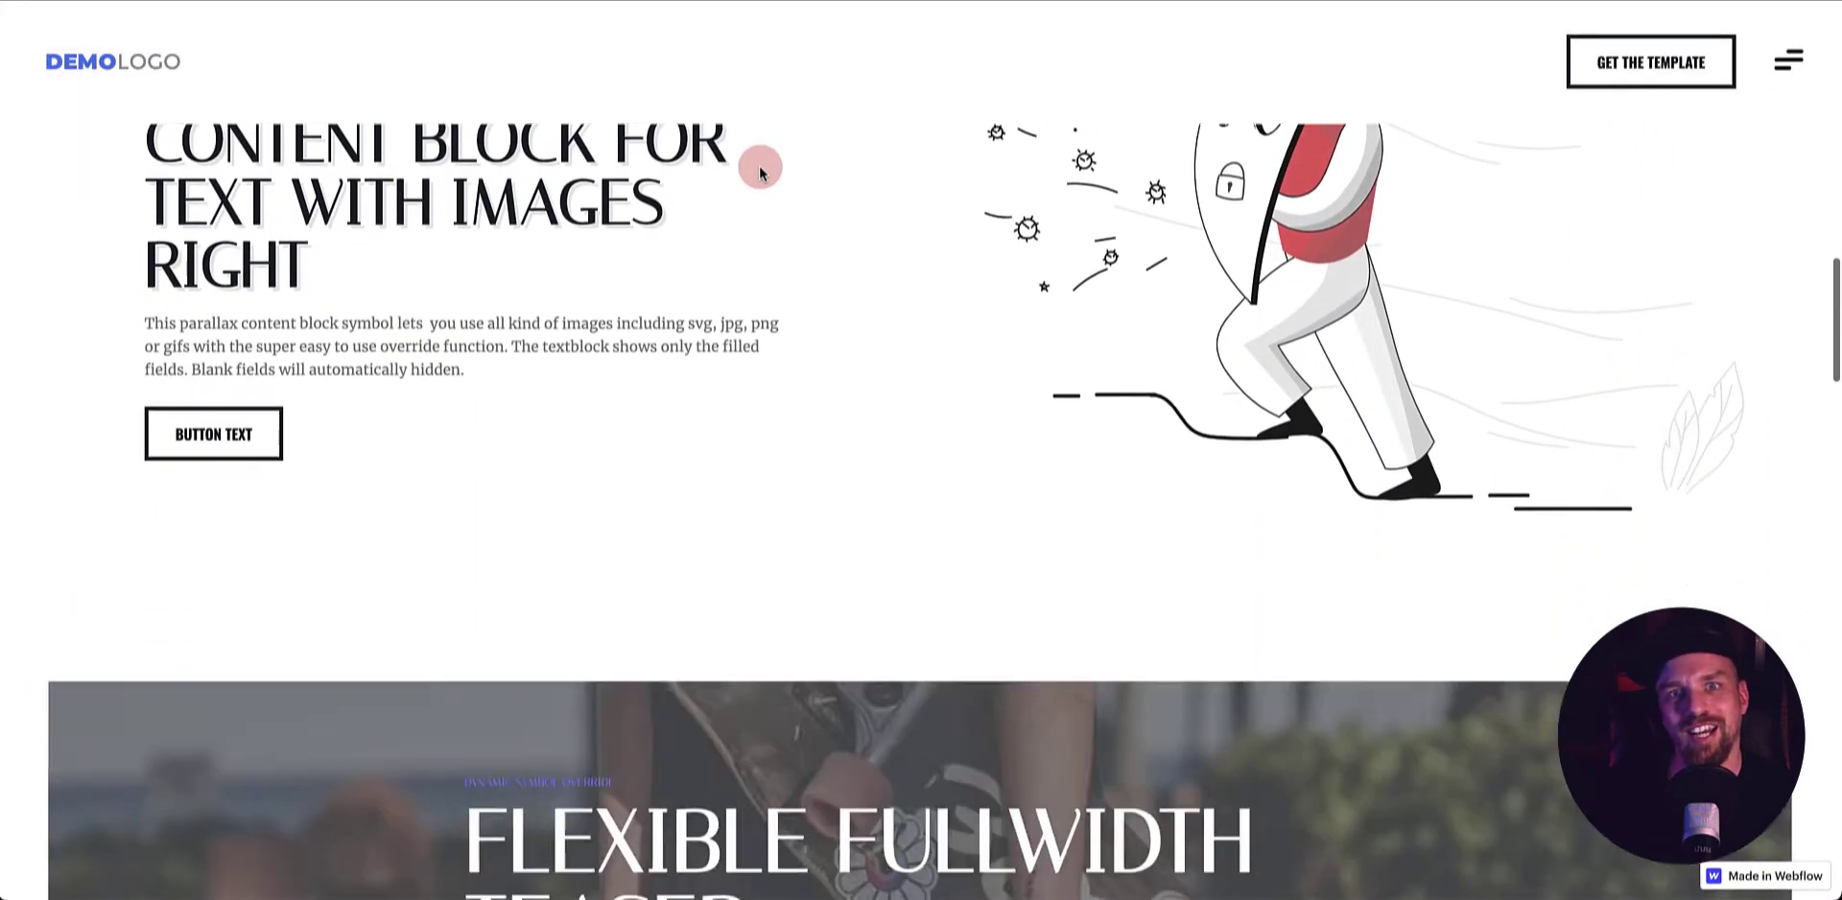
scroll(760, 170, "down", 8)
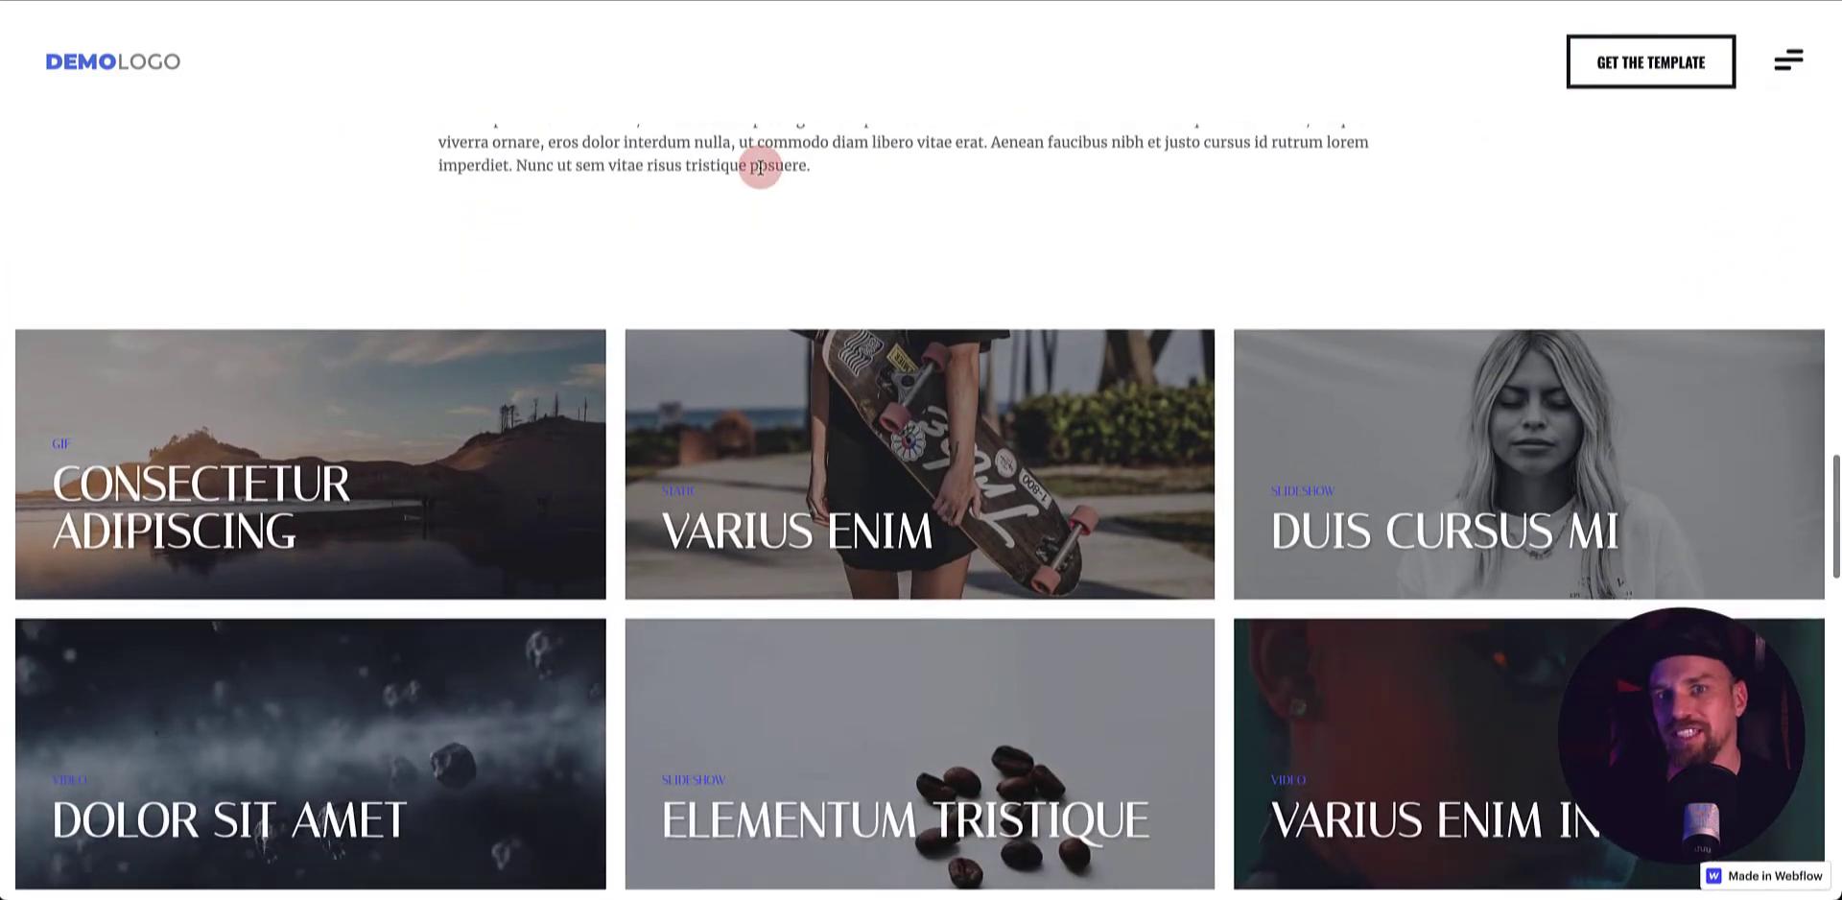
scroll(760, 171, "down", 1)
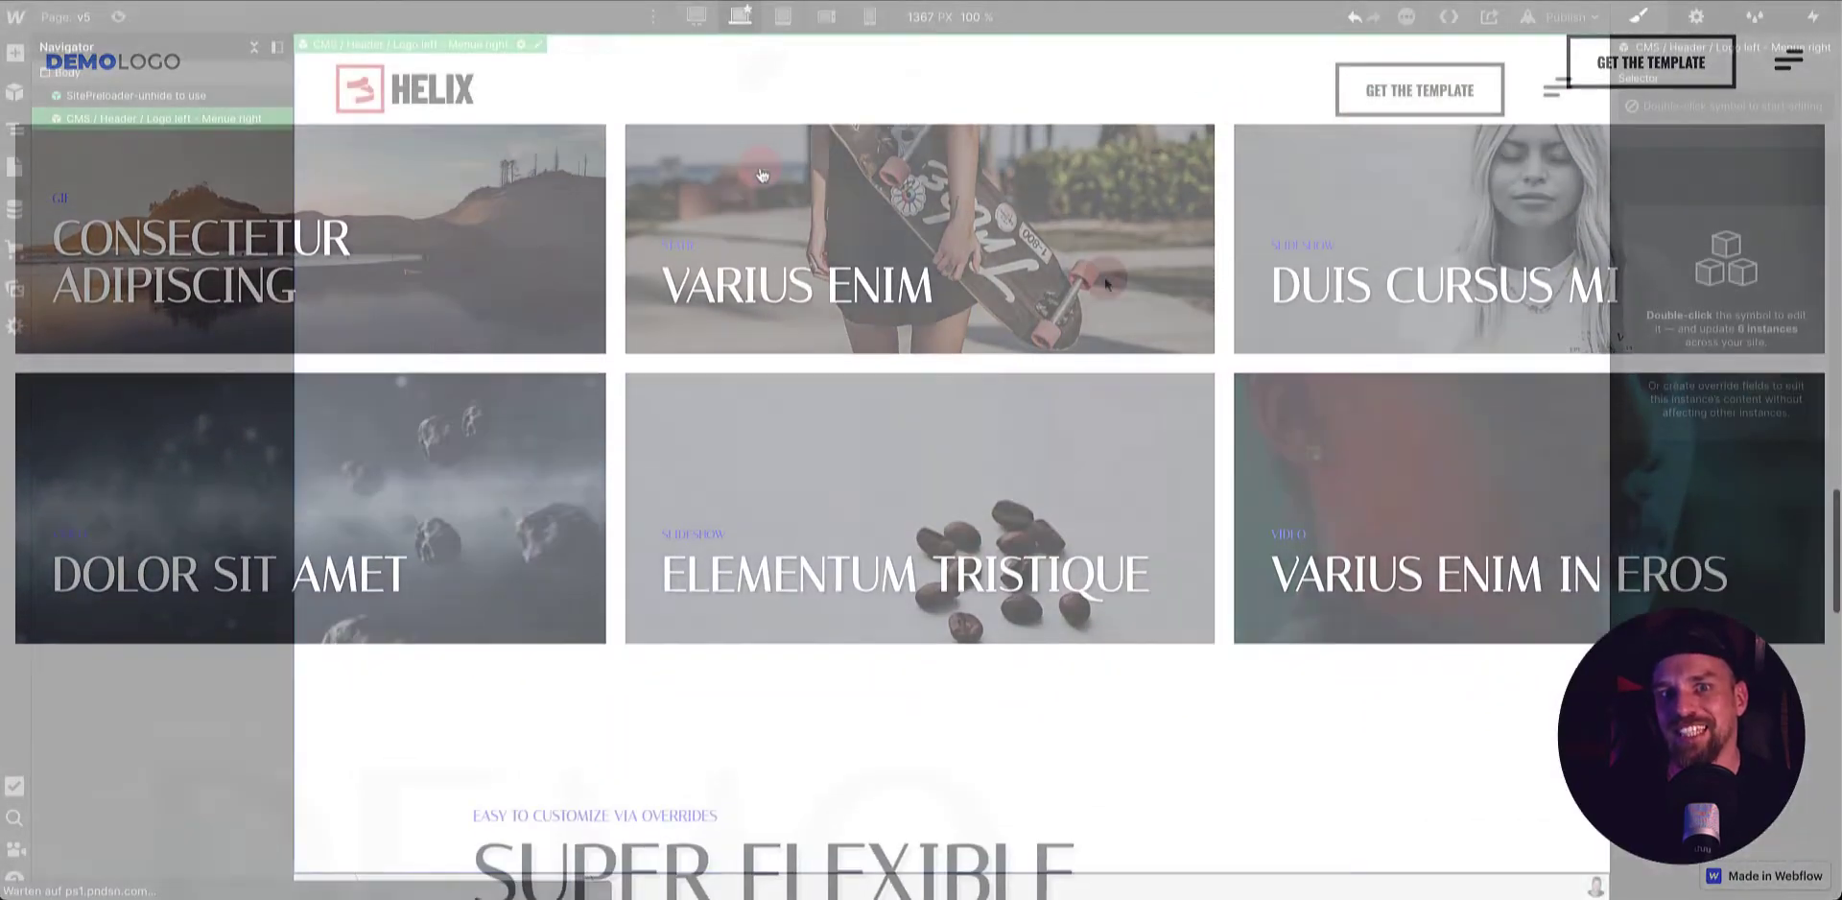
- Search for "hero" and add the Content / Hero / FullSize / Slider symbol below the header on page v5
key("super+e")
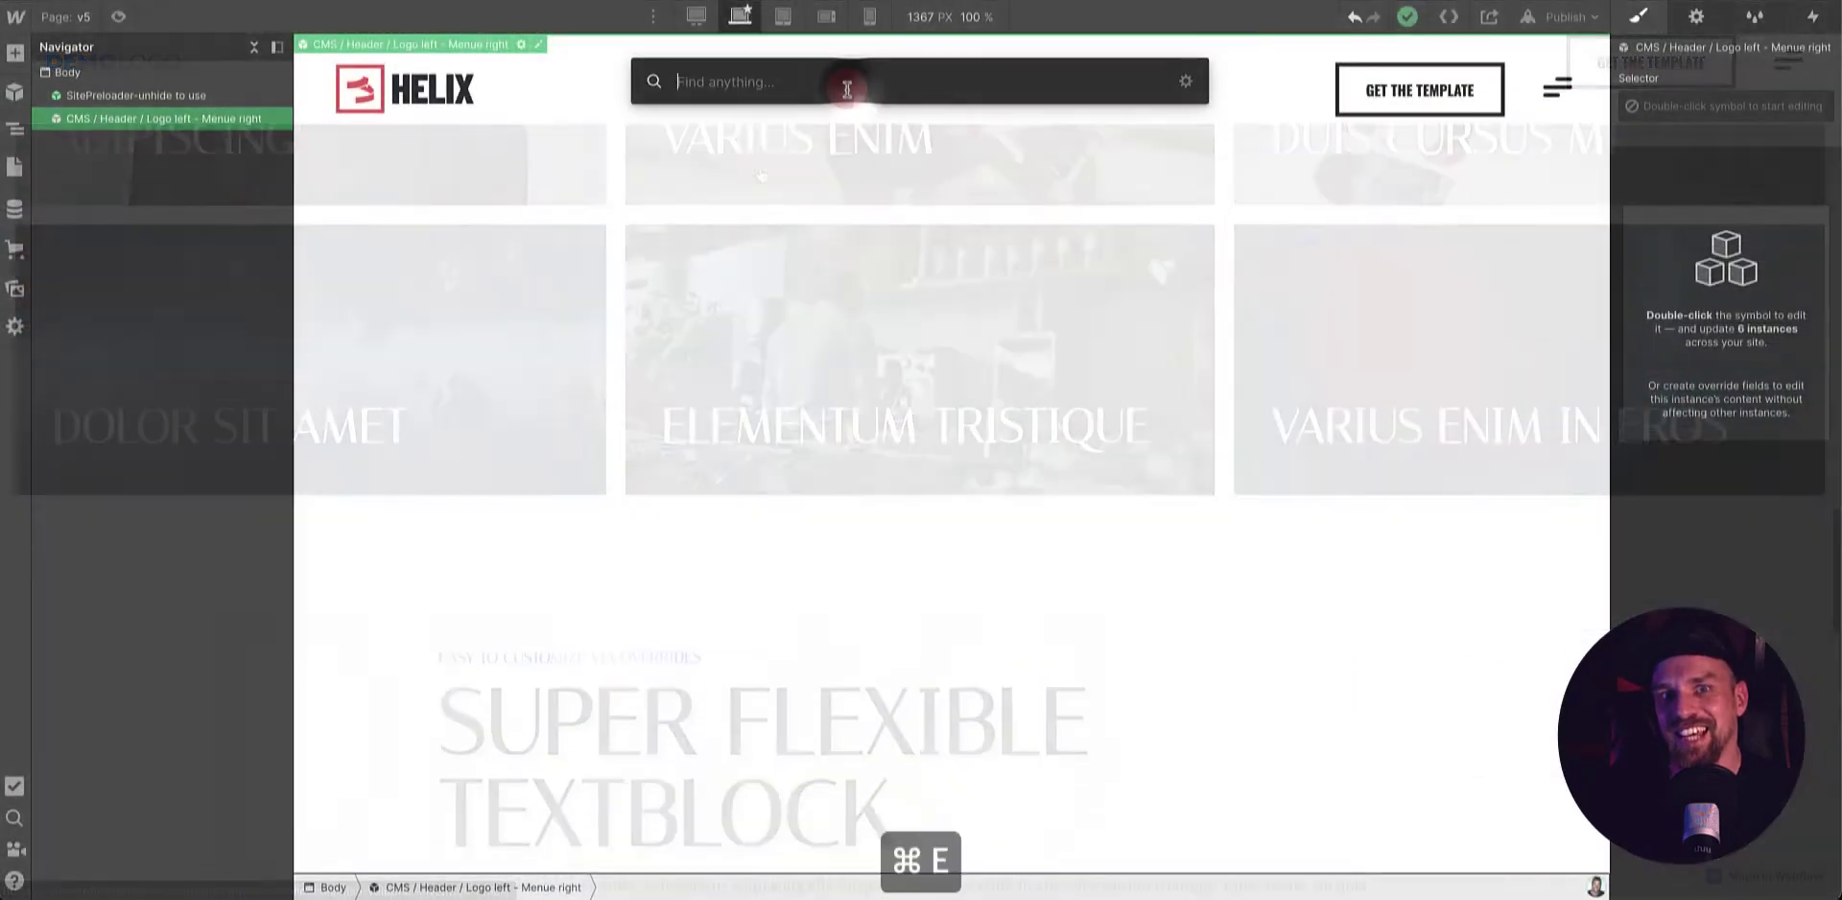
type("hero")
left_click(854, 255)
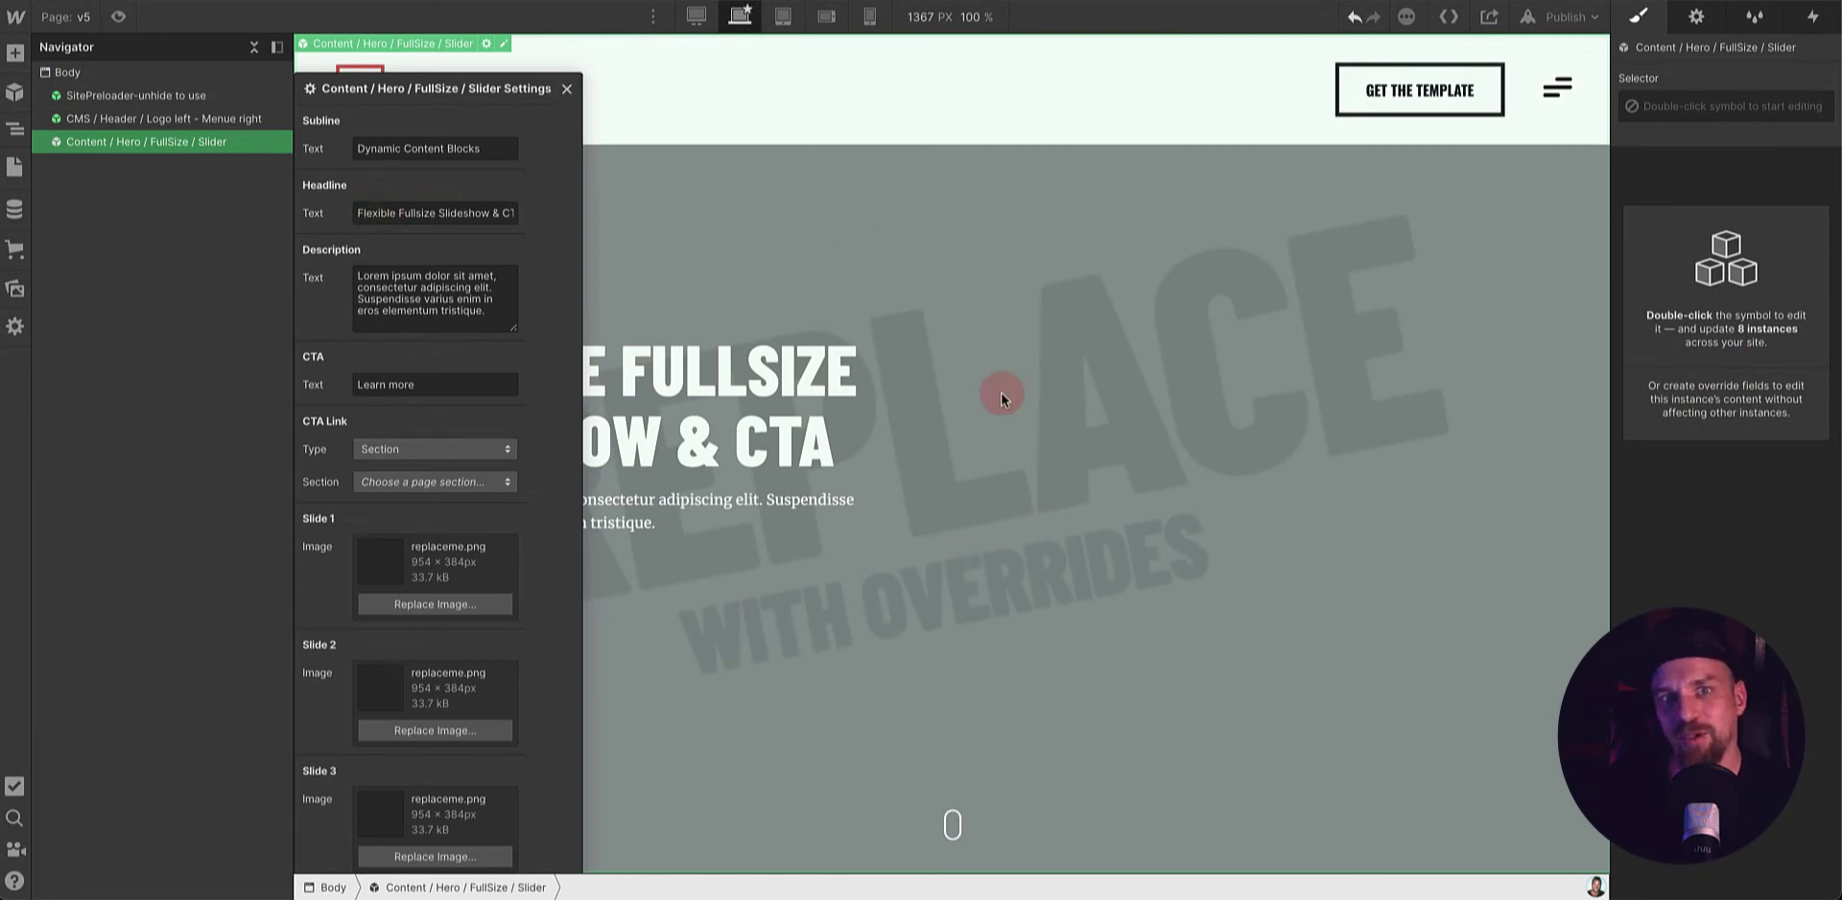
- Add the Content / Textblock / Image left and Content / Textblock / Image right symbols below the hero slider
key("super+e")
left_click(892, 376)
key("super+e")
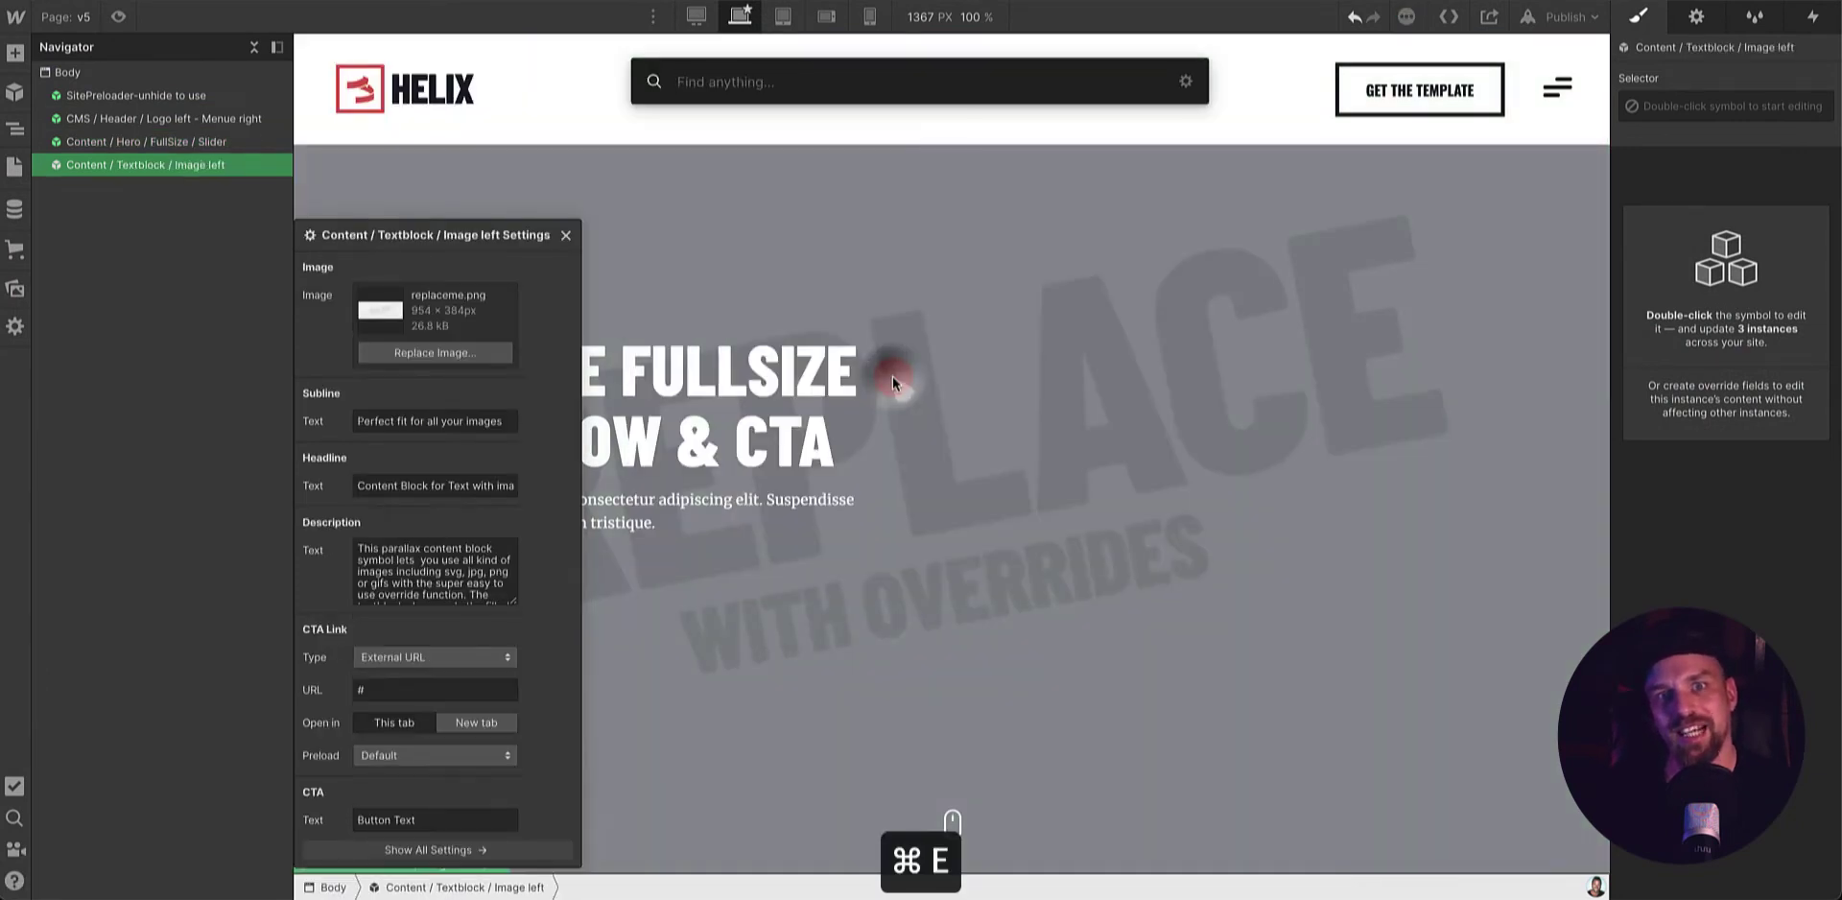
type("tex")
left_click(960, 411)
- Search for "text" to add another text block symbol below the Image right block, and search for "port"
key("super+e")
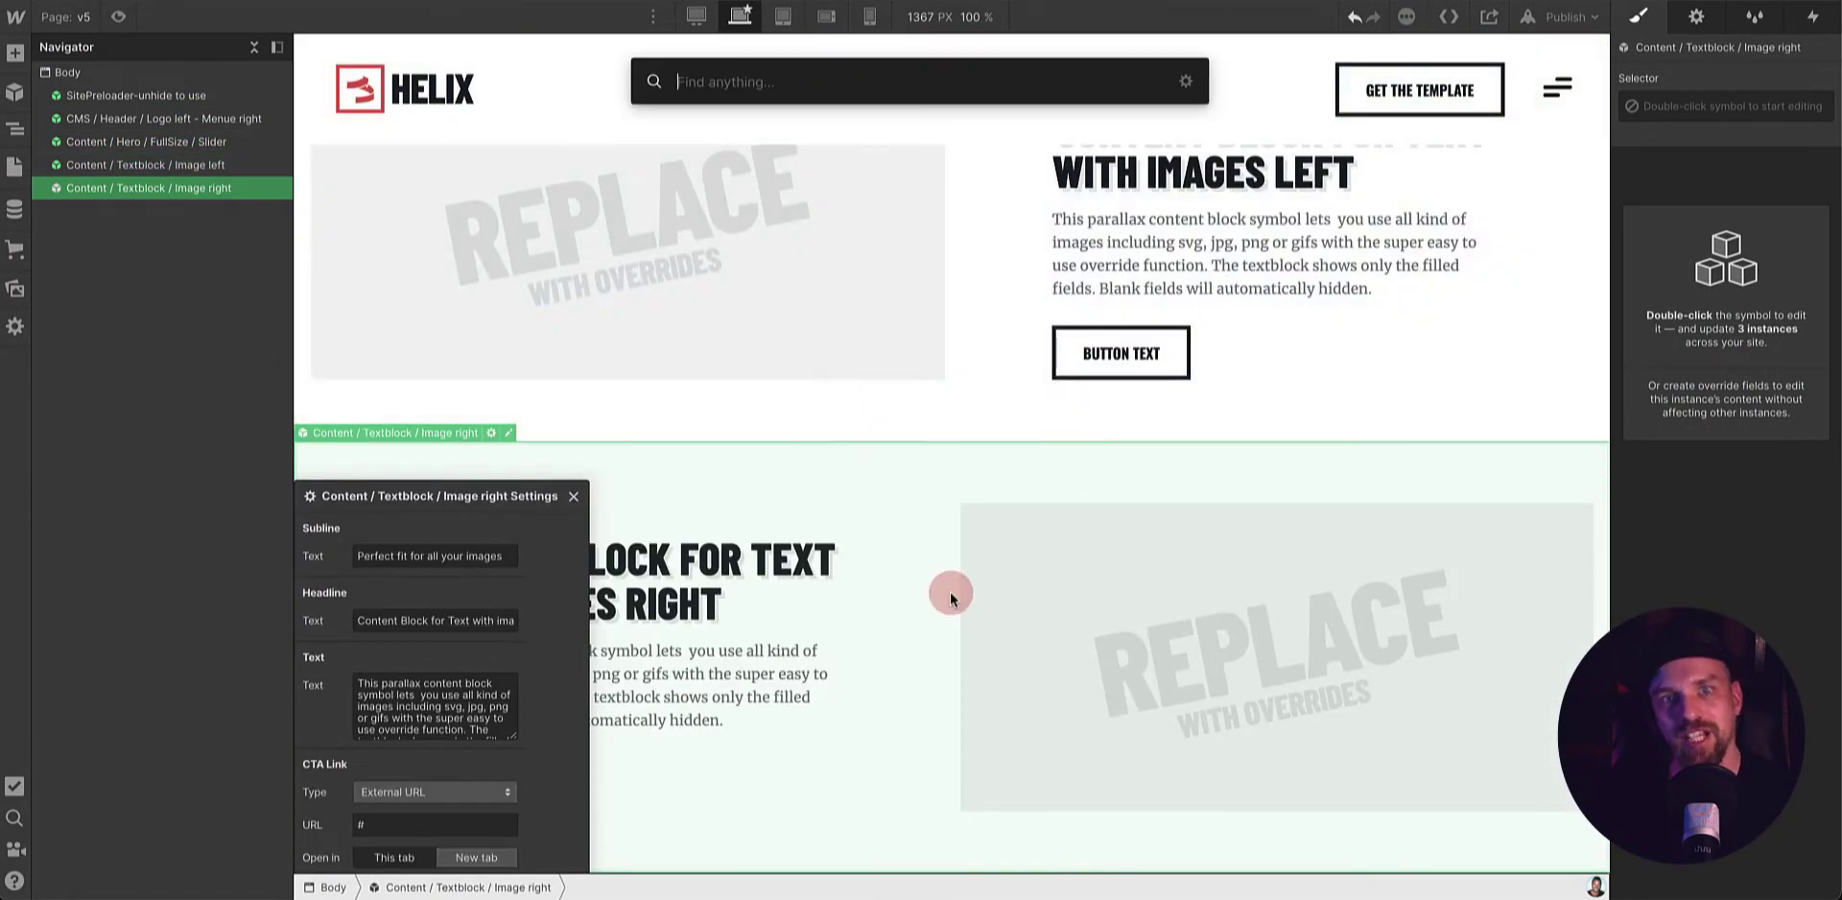
type("text")
left_click(935, 608)
key("super+e")
type("port")
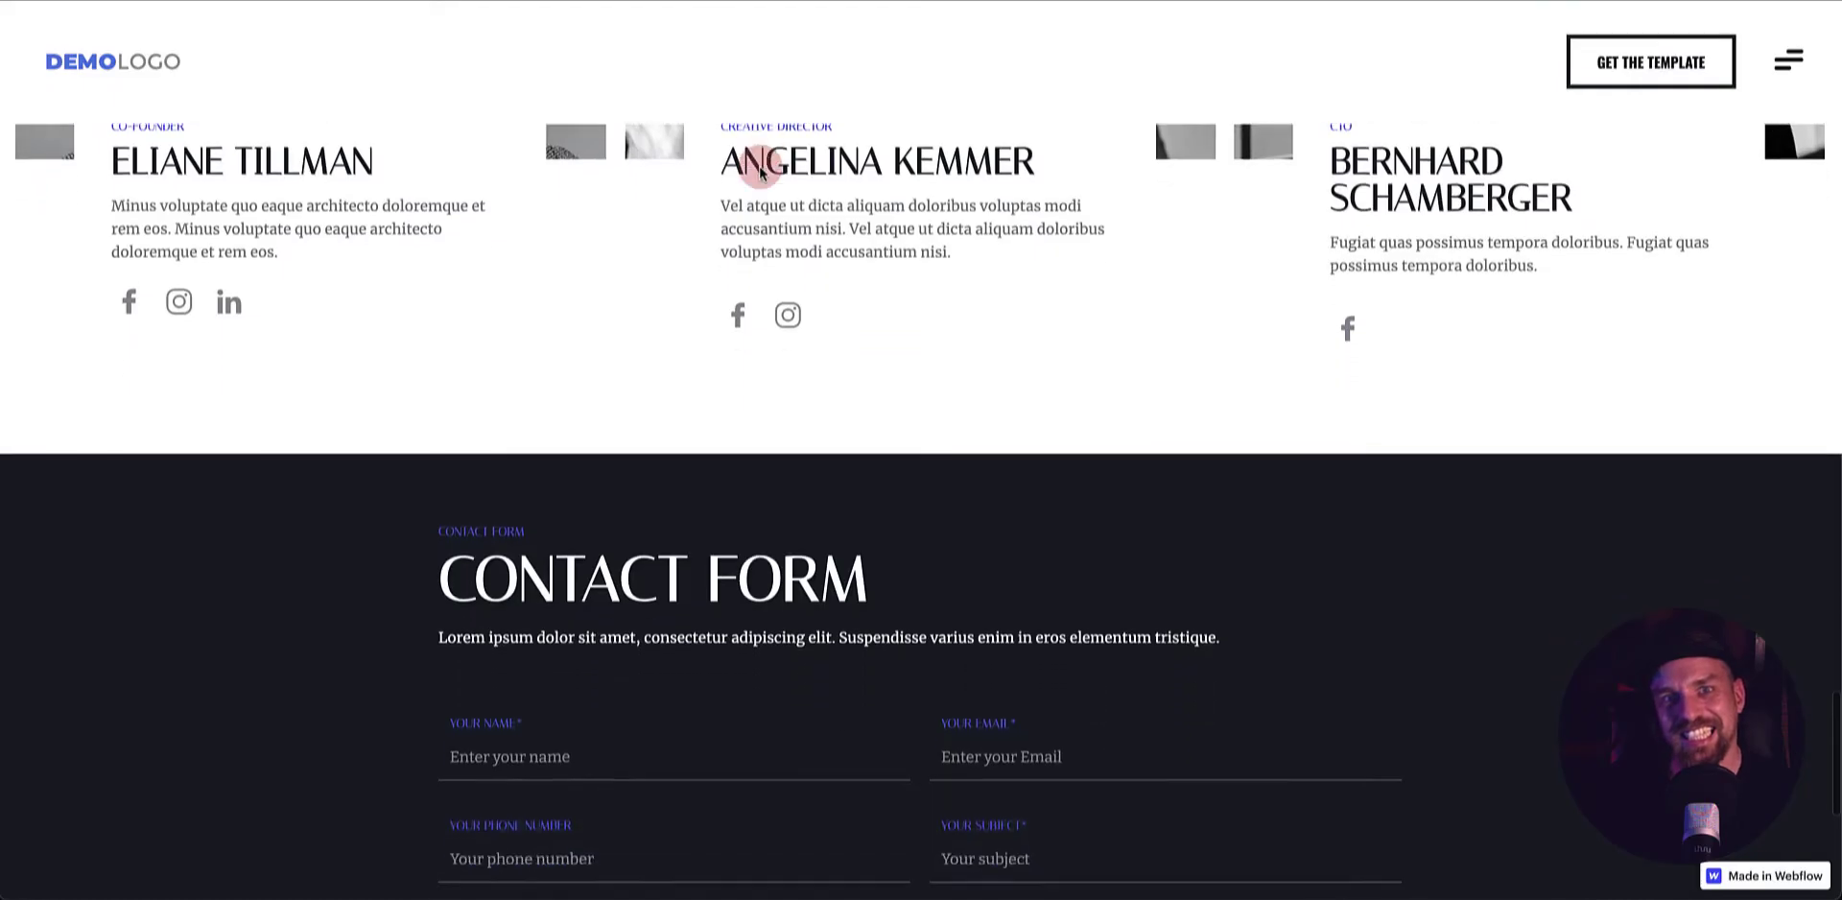
- Review the published demo page from the contact form and team section back up to the text block and teaser
scroll(760, 167, "down", 1)
scroll(761, 167, "up", 5)
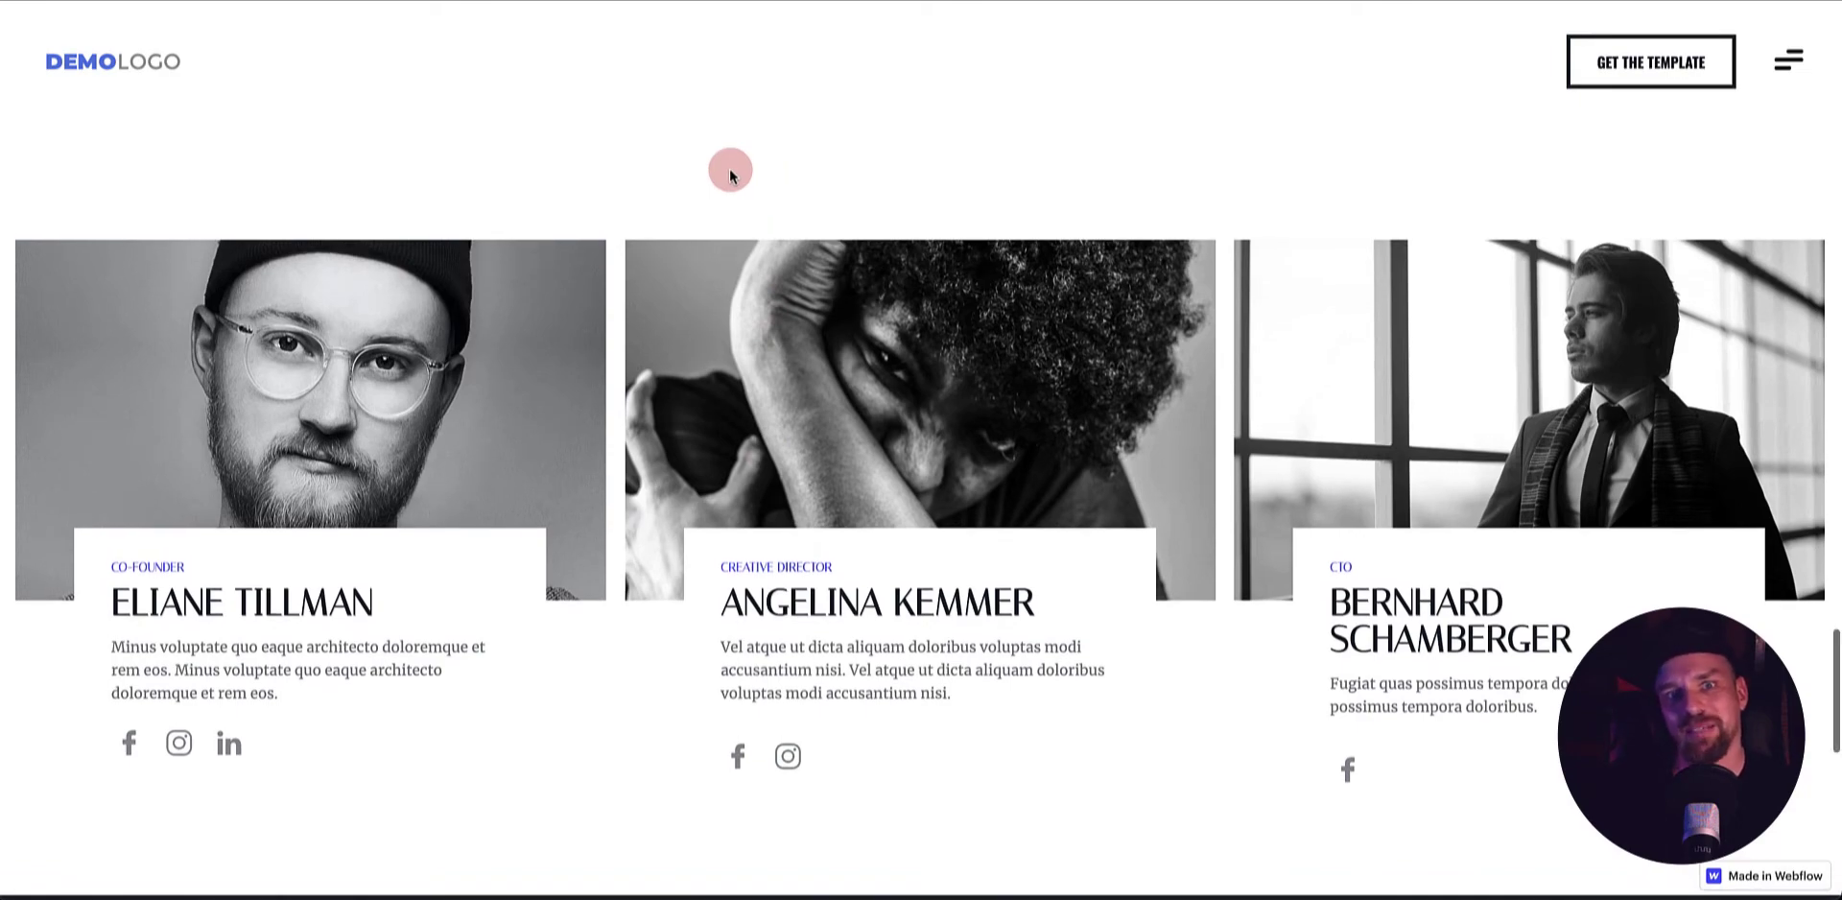
scroll(716, 176, "up", 2)
scroll(714, 182, "up", 20)
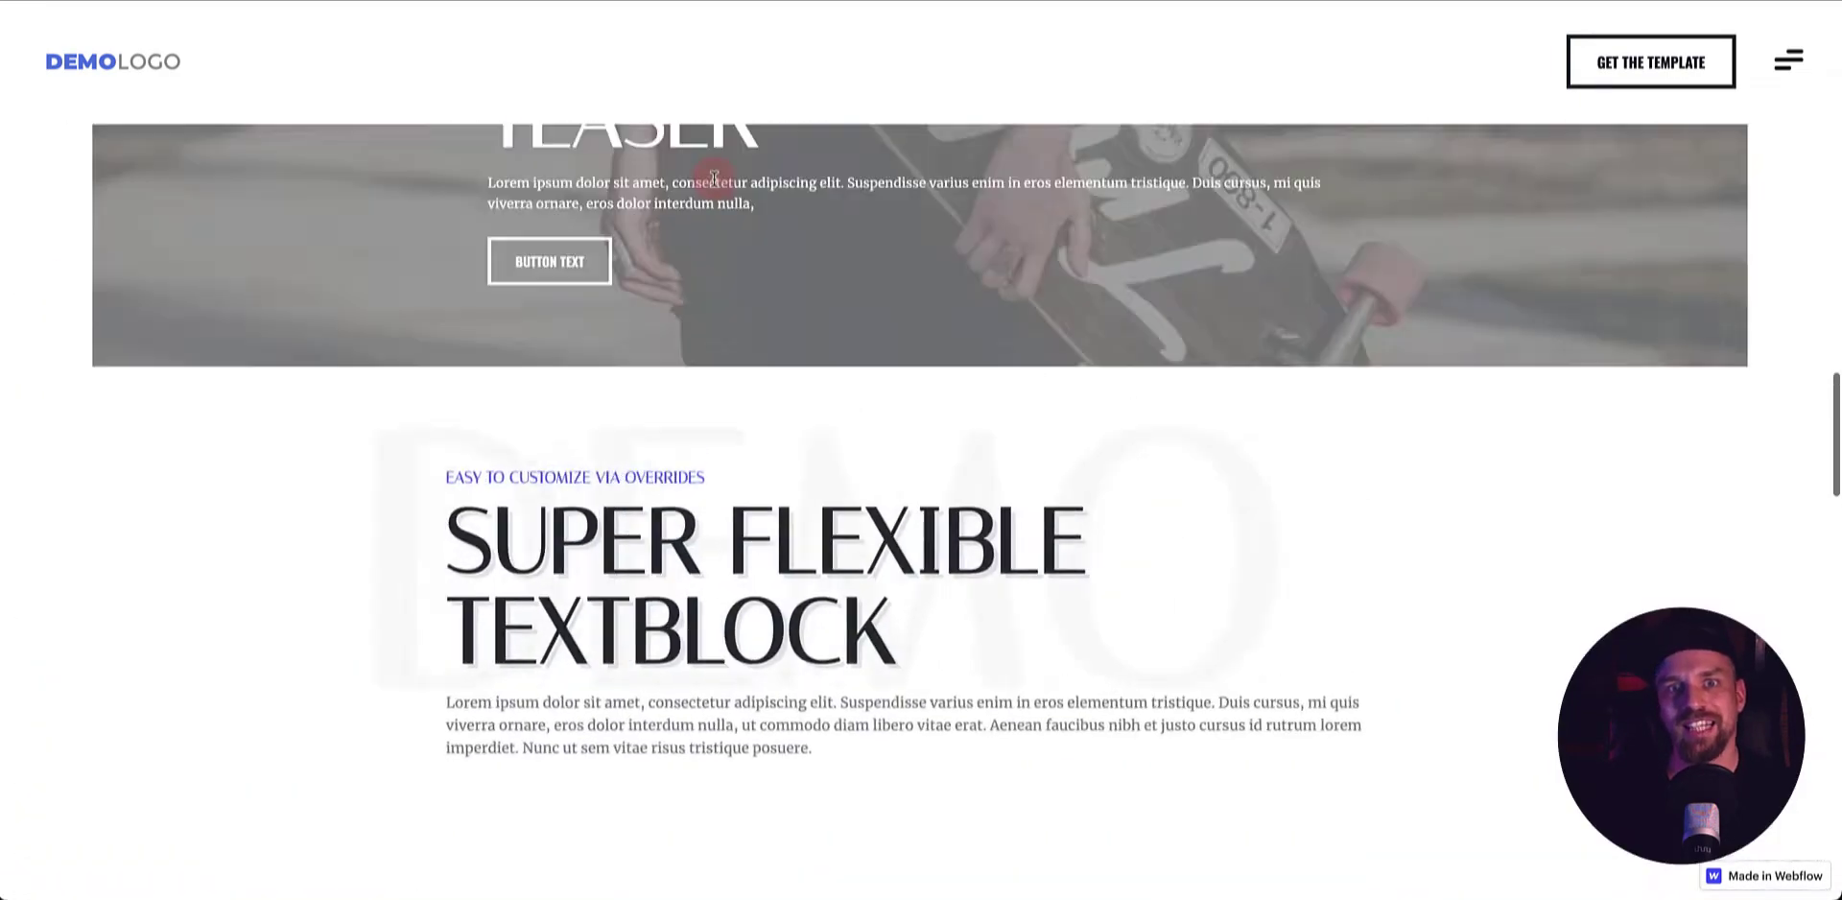
scroll(712, 182, "up", 4)
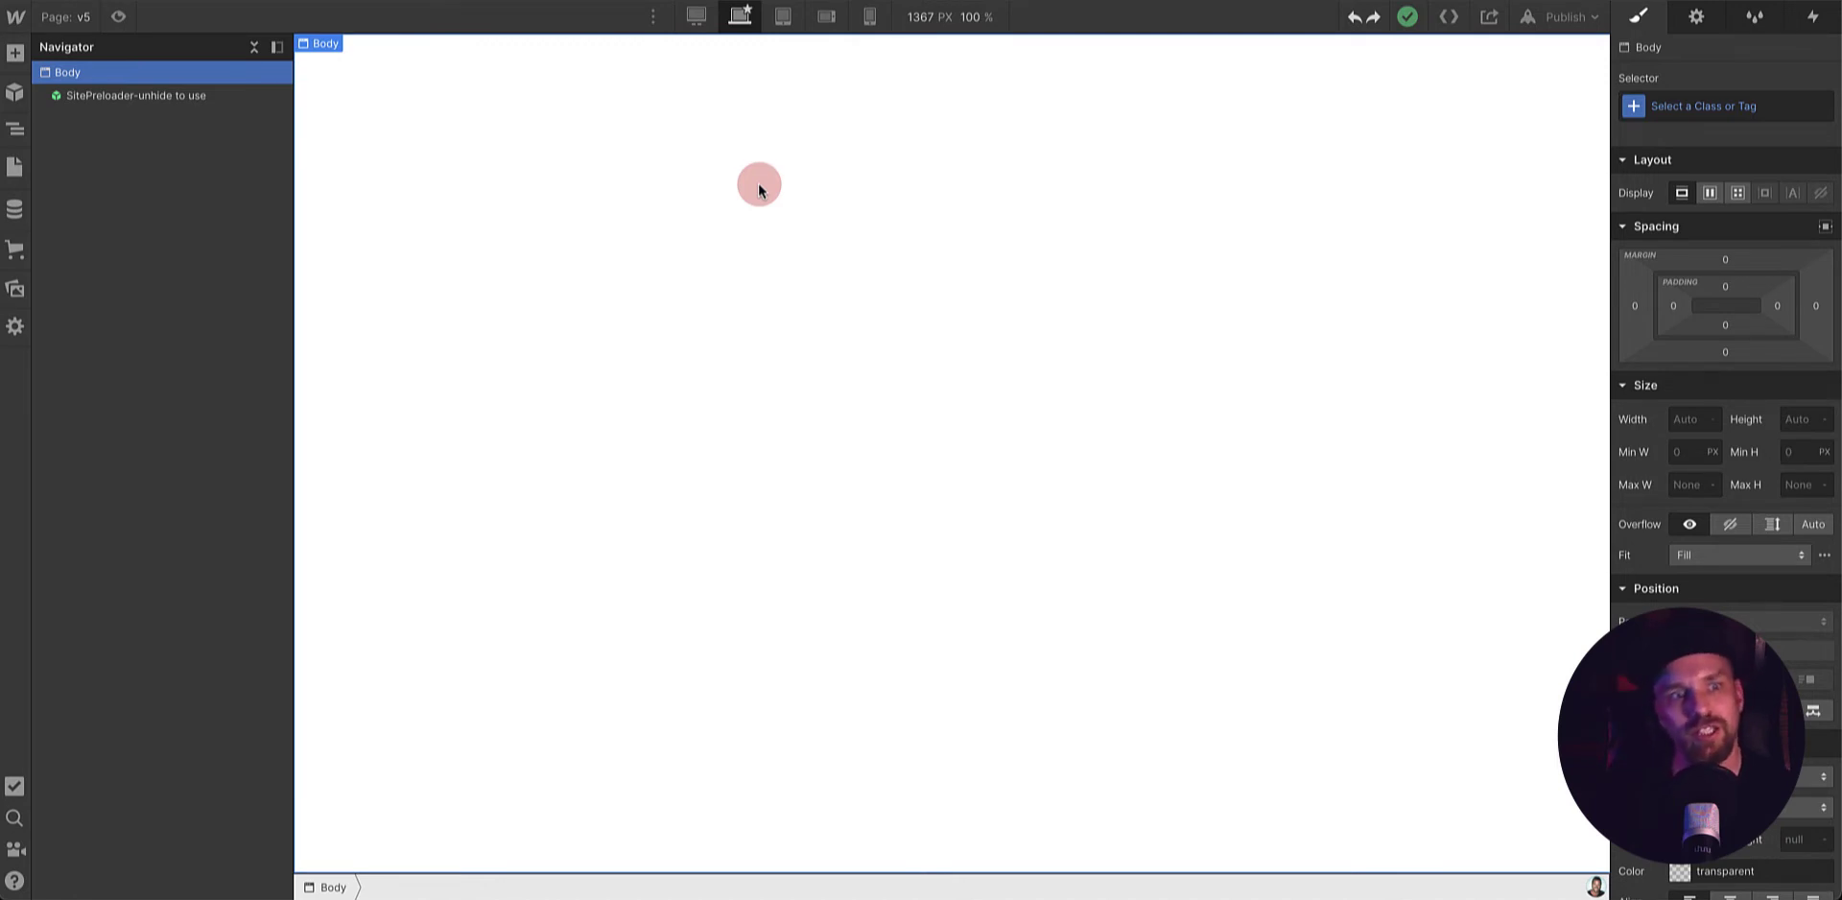
- Browse the symbol library on the blank page v5, activate its symbol search, and return to the empty canvas
left_click(16, 93)
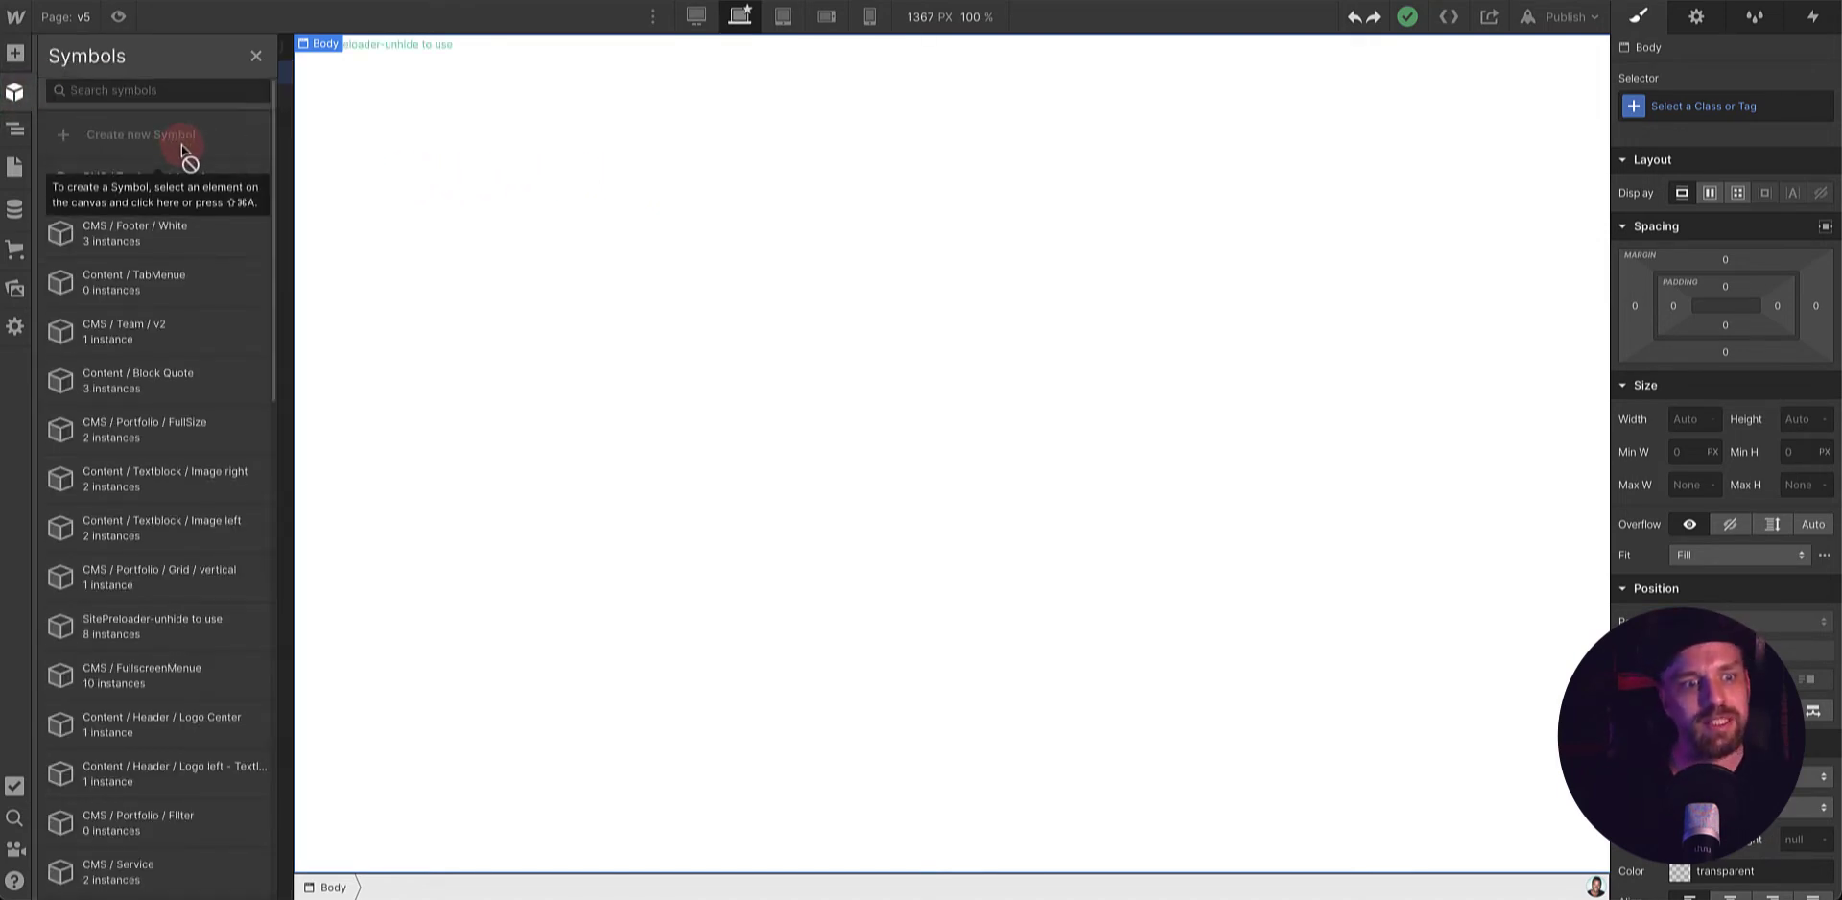
scroll(182, 144, "down", 15)
scroll(178, 144, "up", 15)
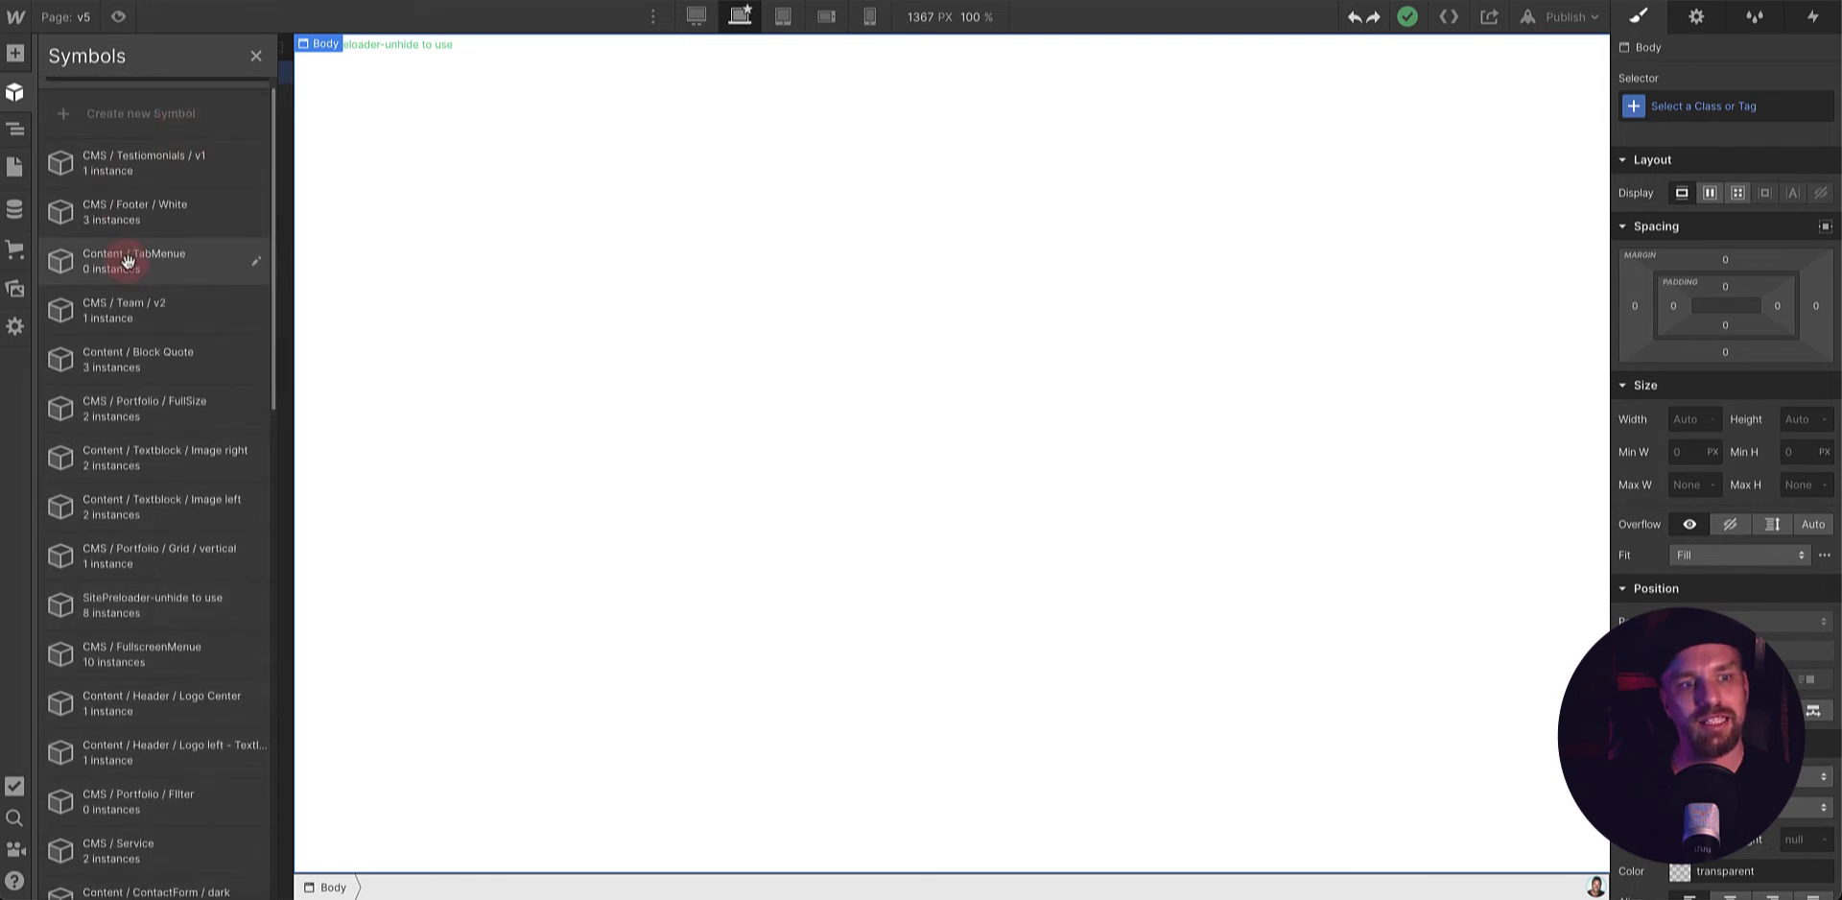
scroll(128, 259, "up", 1)
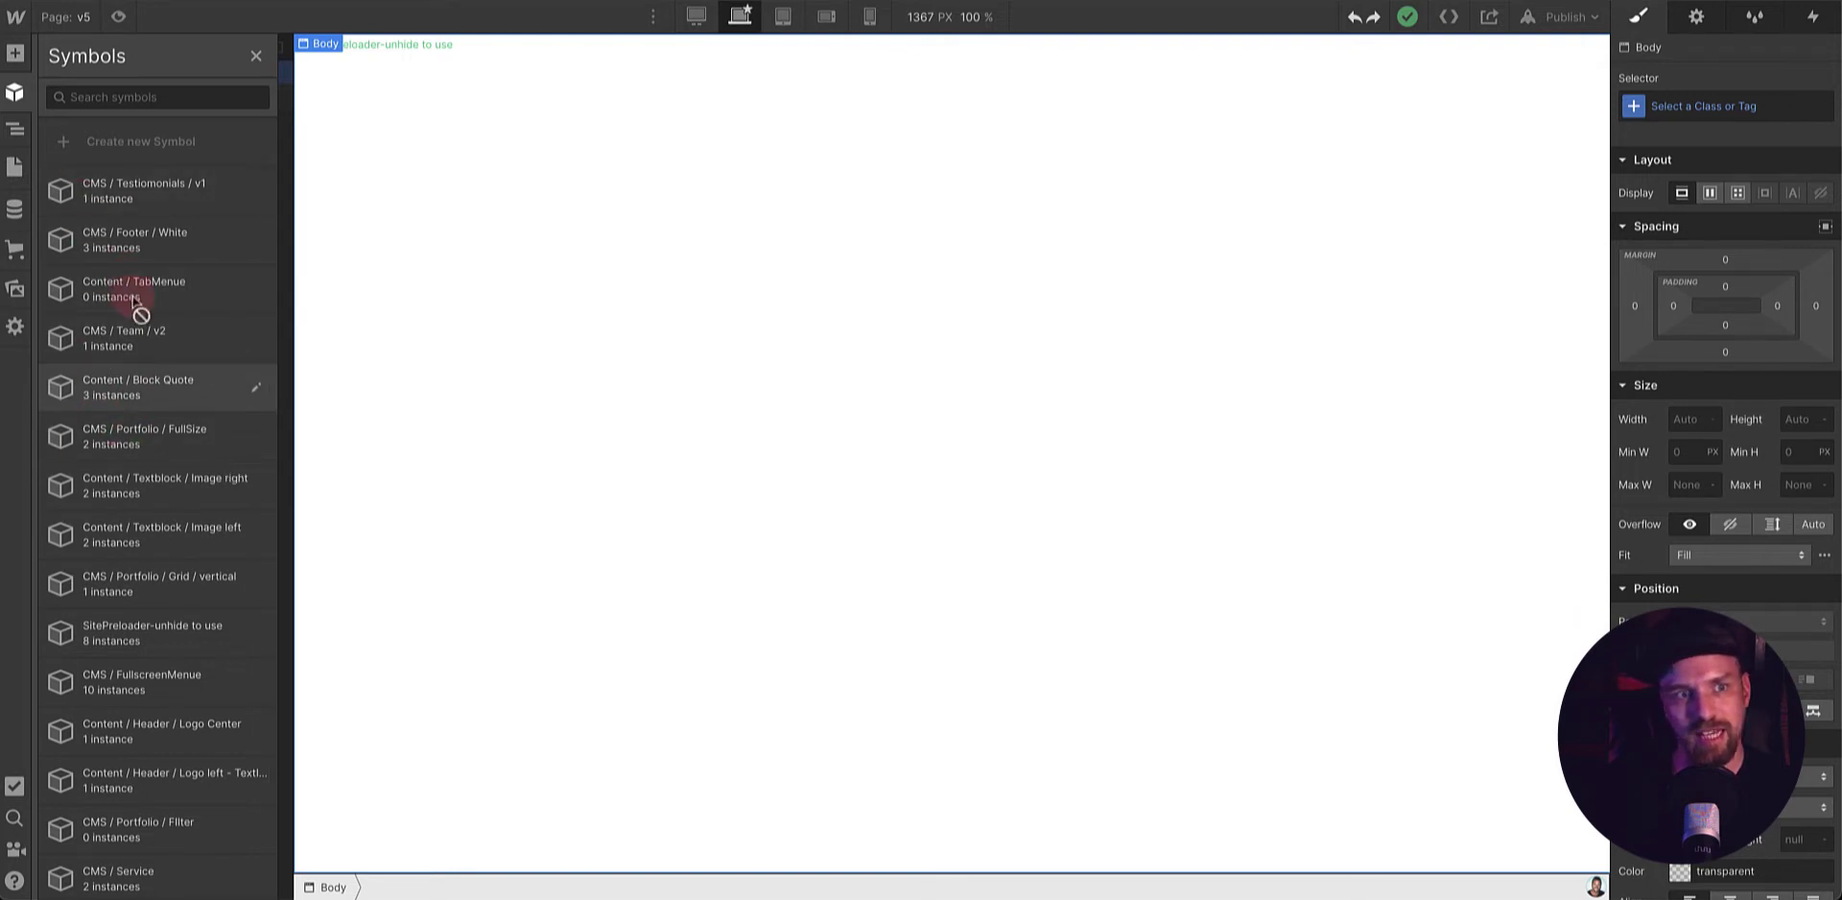
left_click(146, 98)
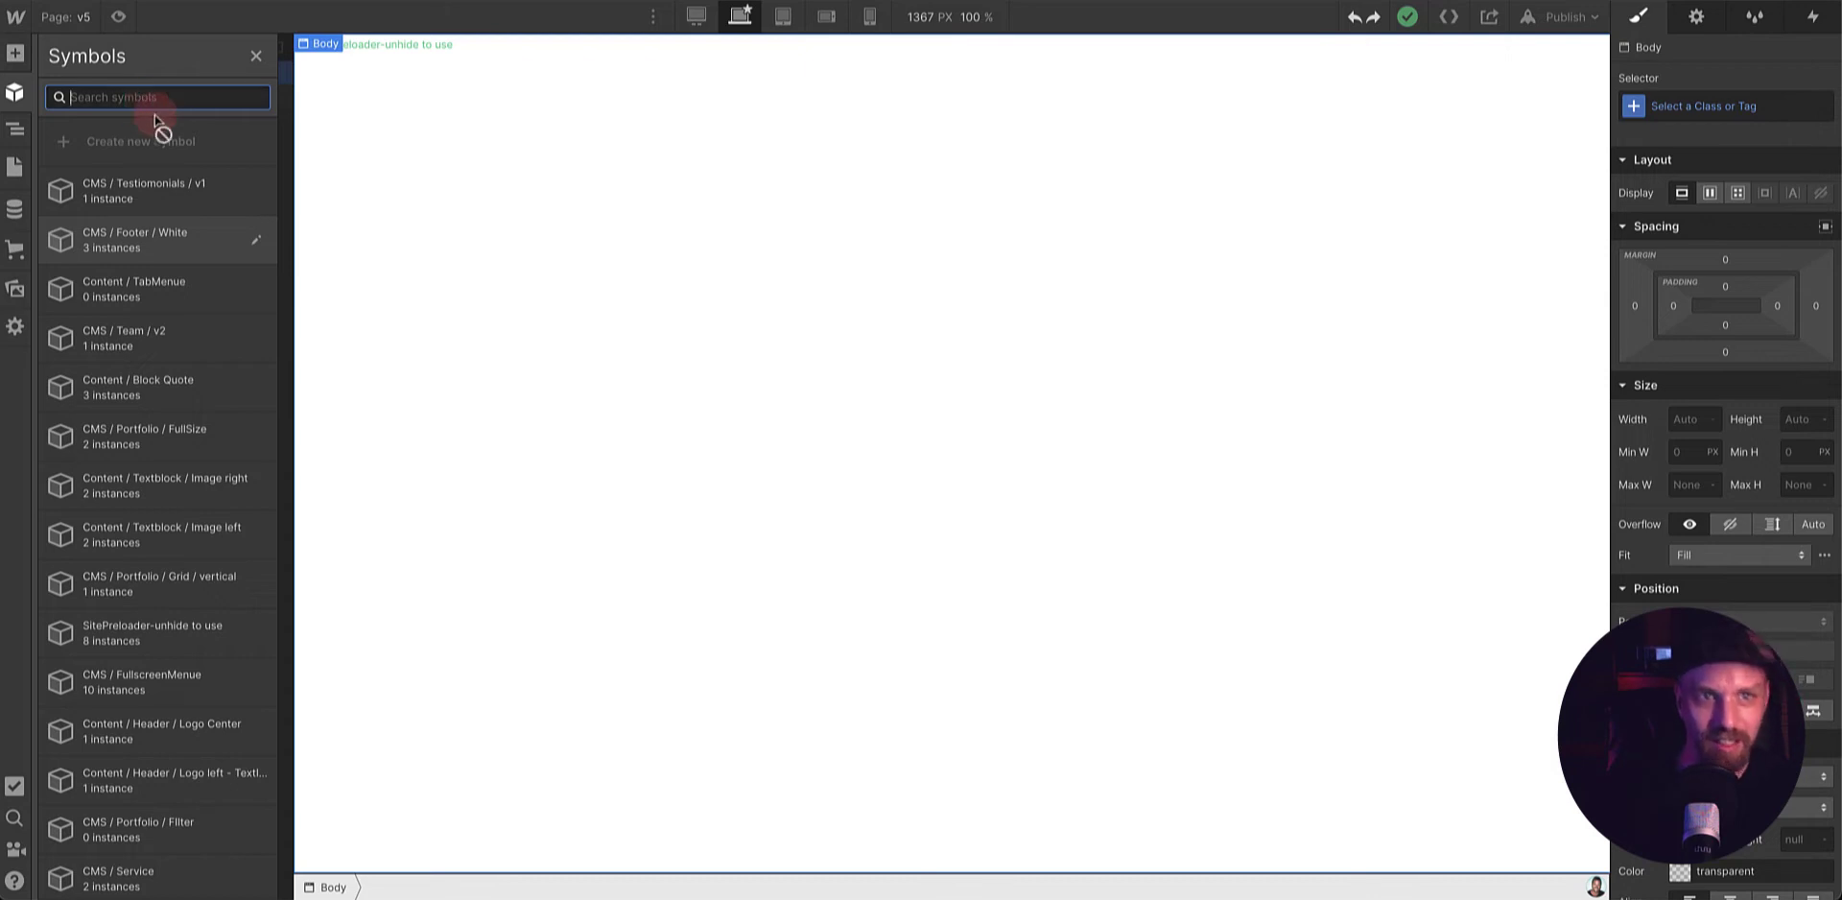
left_click(629, 181)
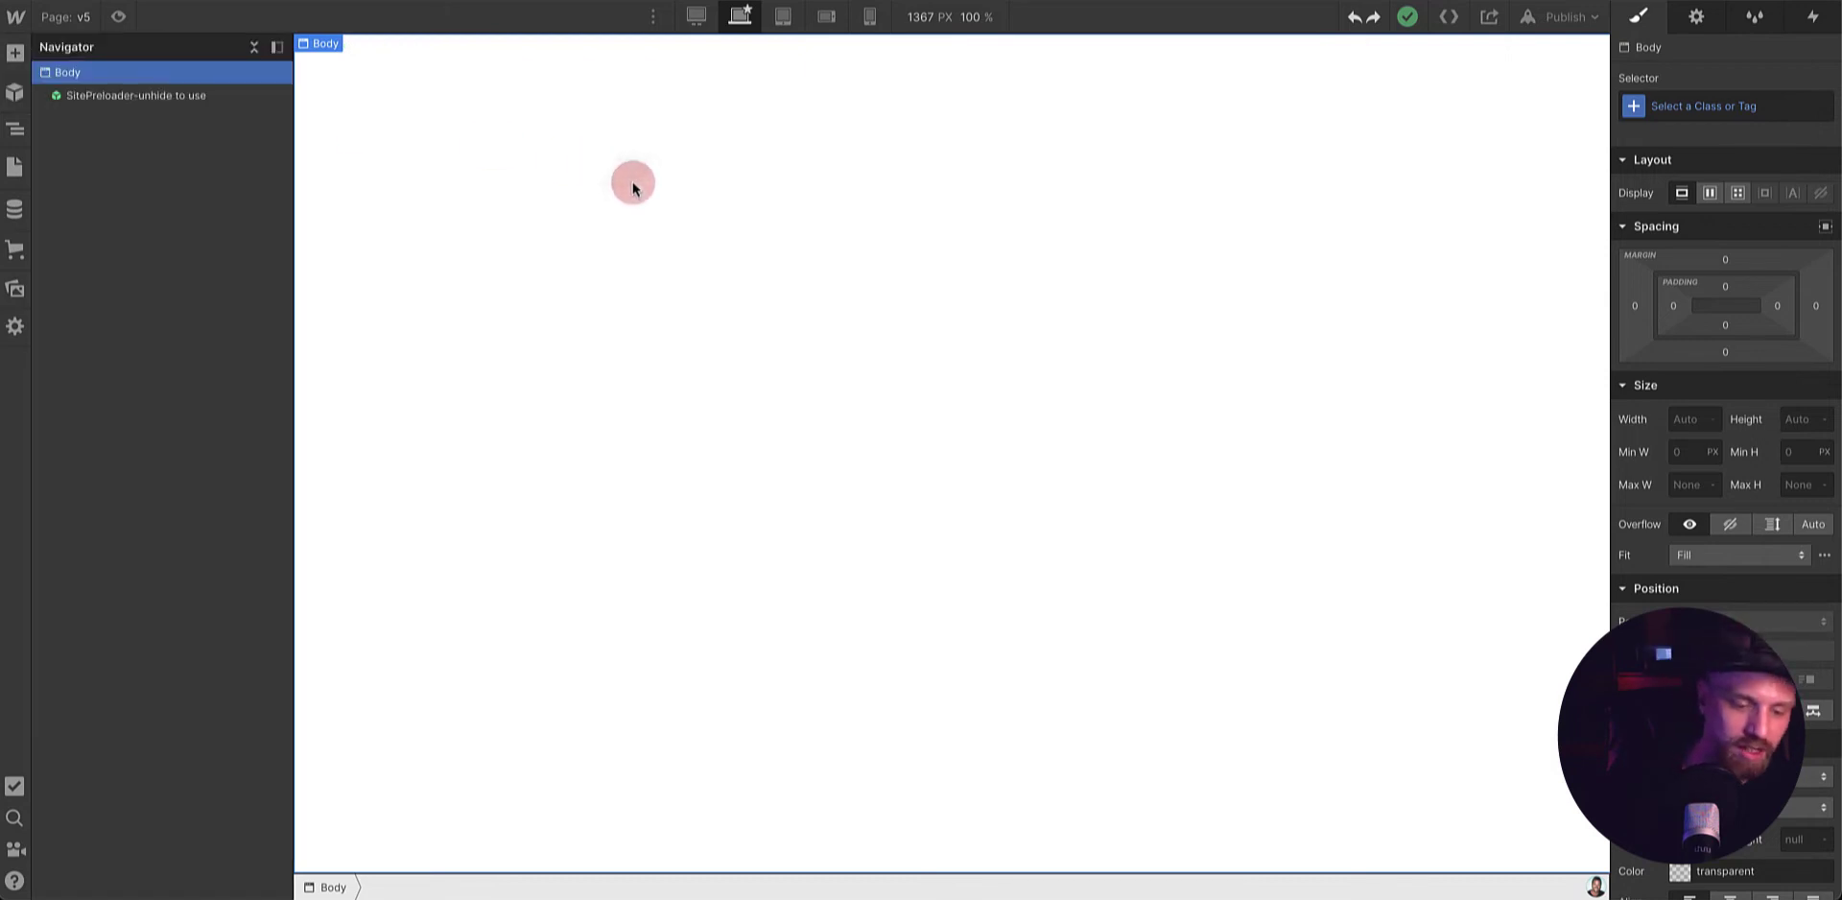
- Search for "head", add the CMS / Header / Logo left - Menue right symbol to page v5, and dismiss its settings
key("super+e")
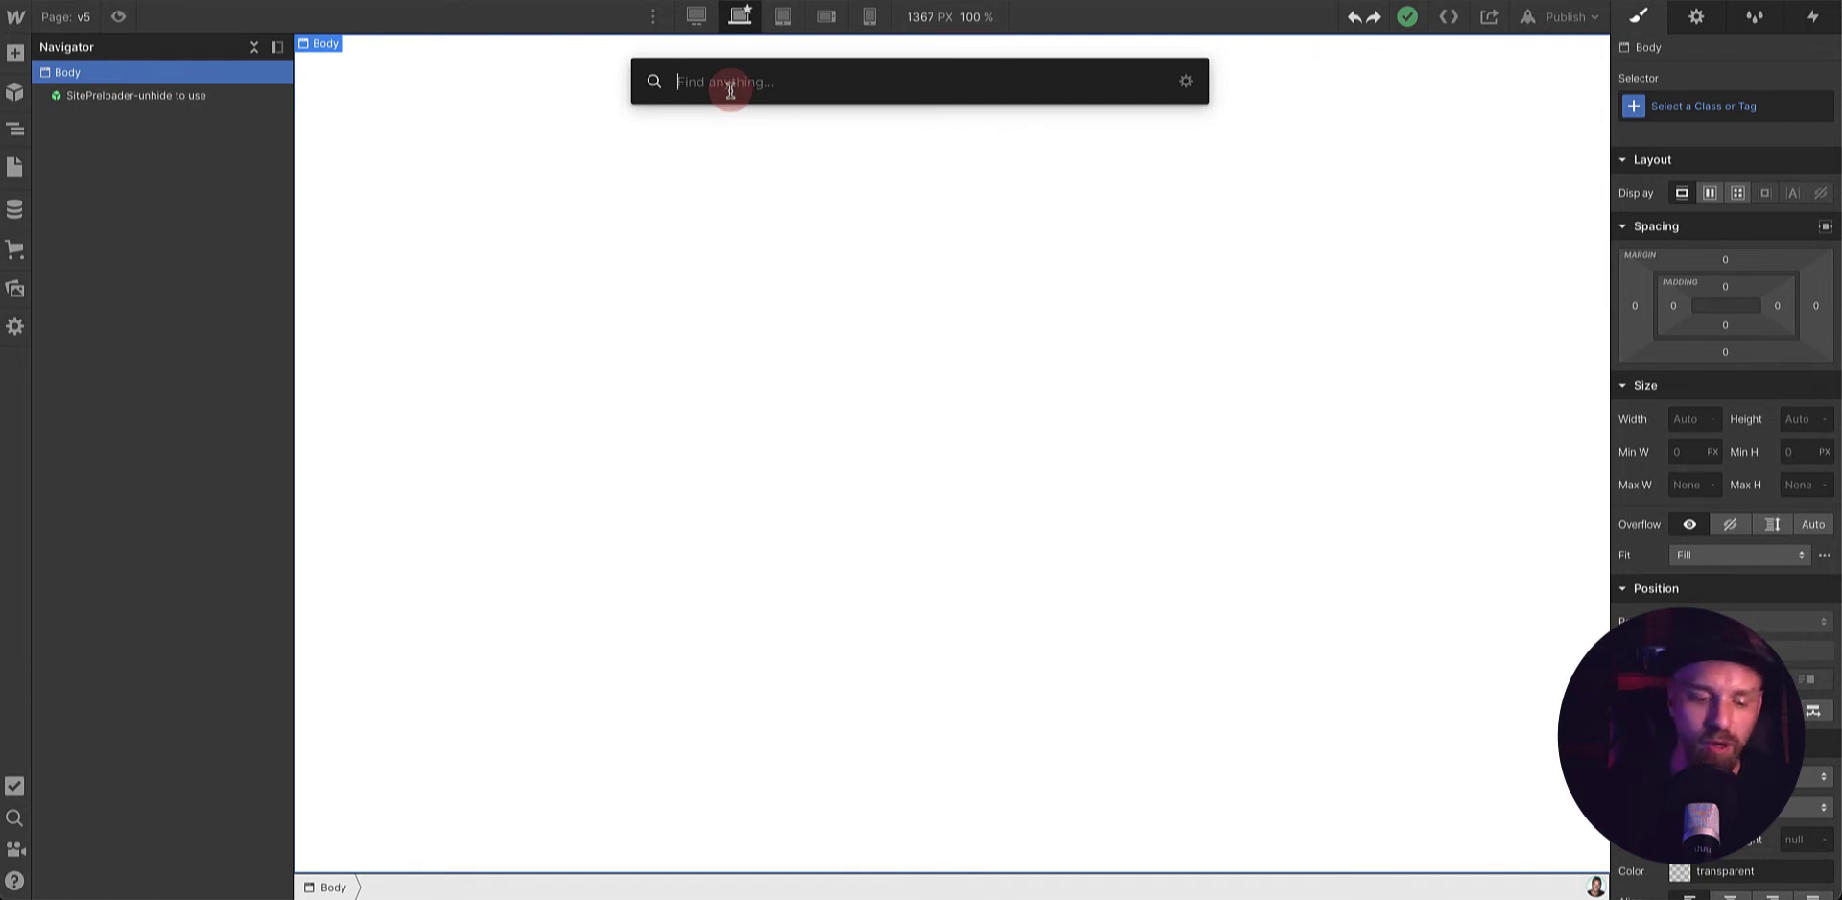
type("head")
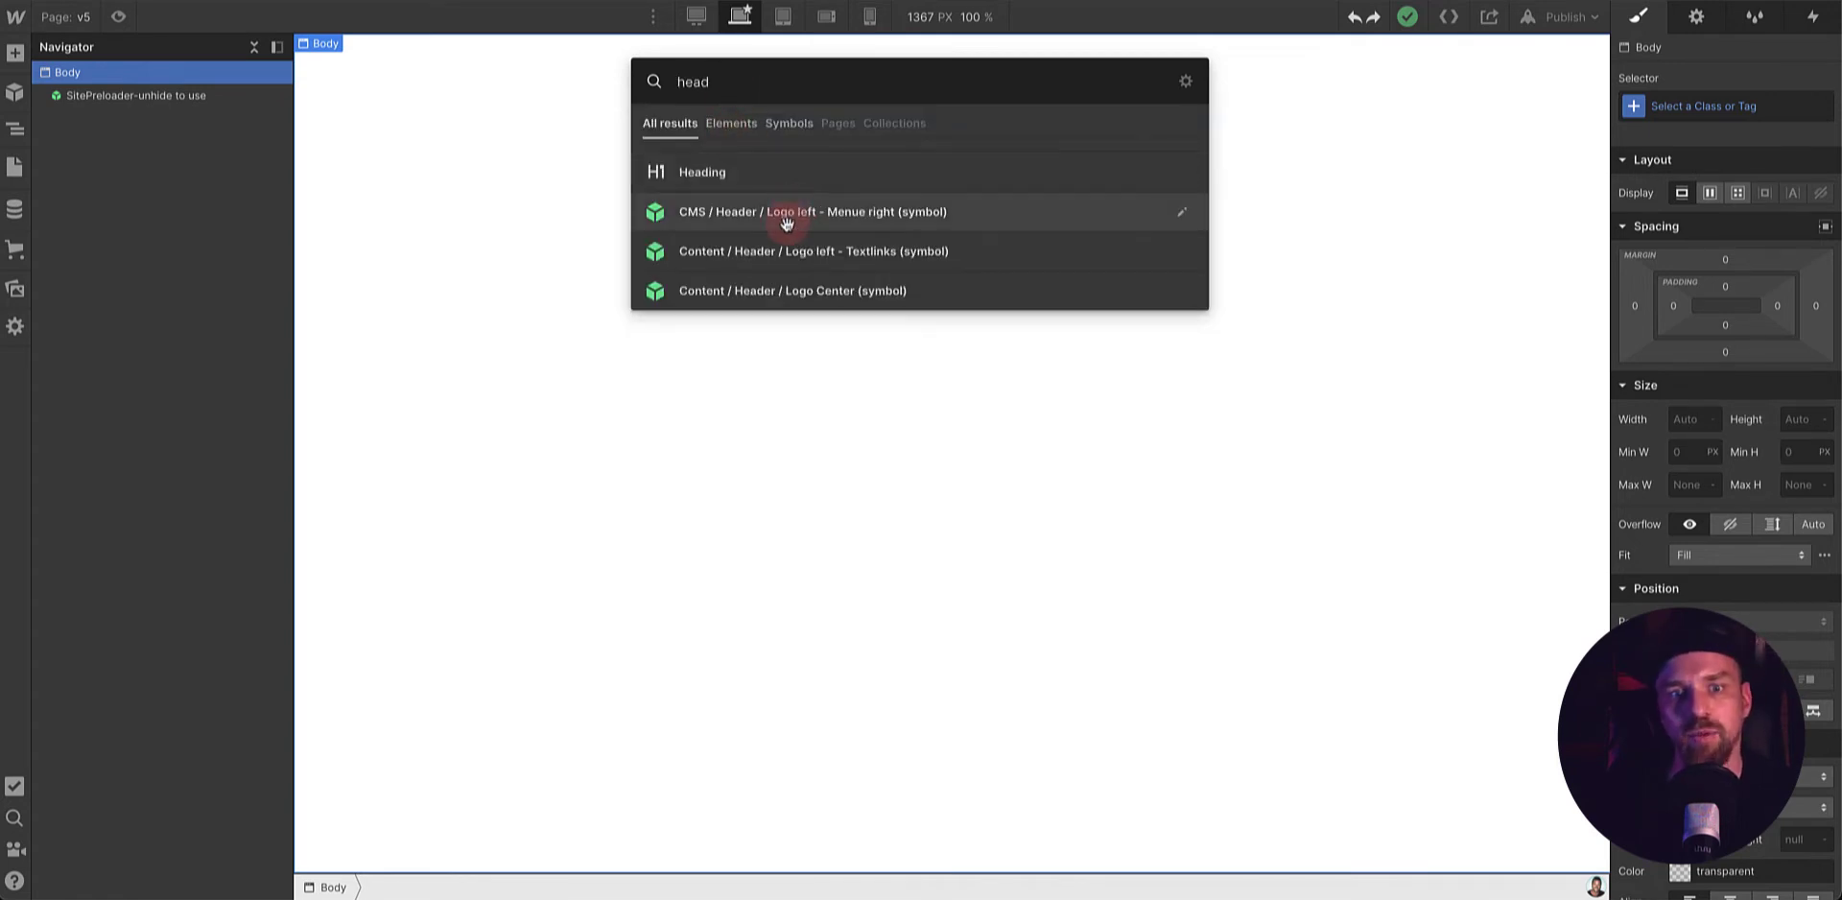
left_click(848, 215)
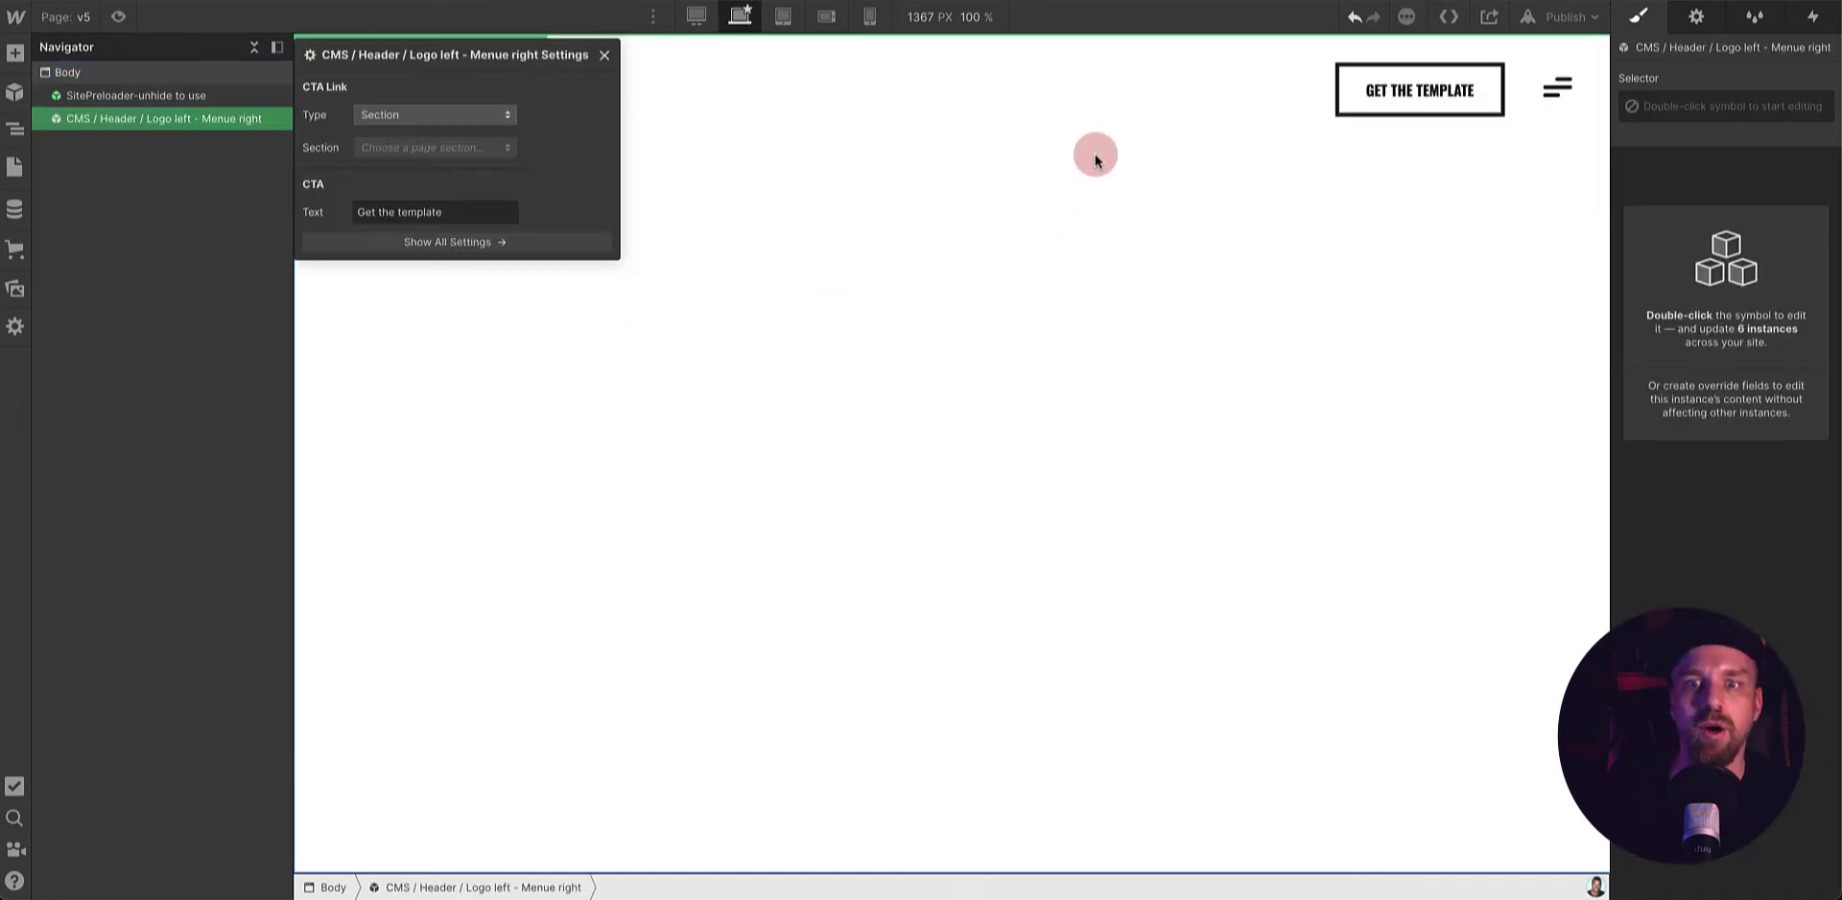
left_click(603, 60)
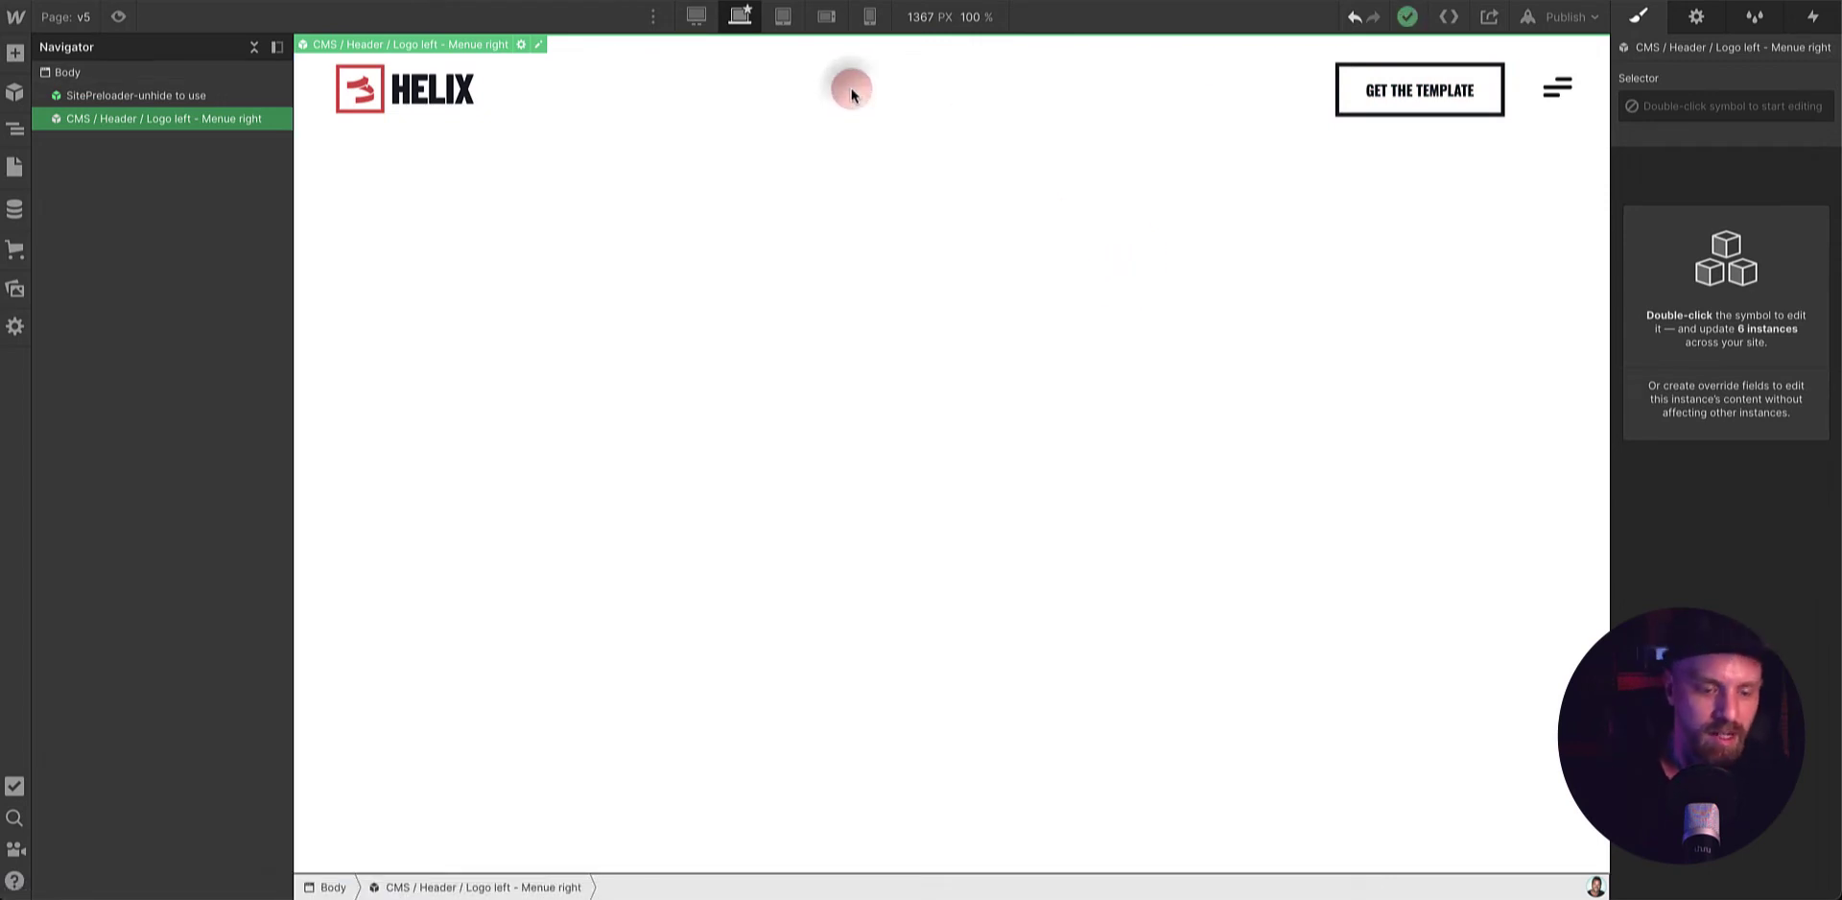
- Search for "her" and add the Content / Hero / FullSize / Slider symbol below the header on page v5
key("super+e")
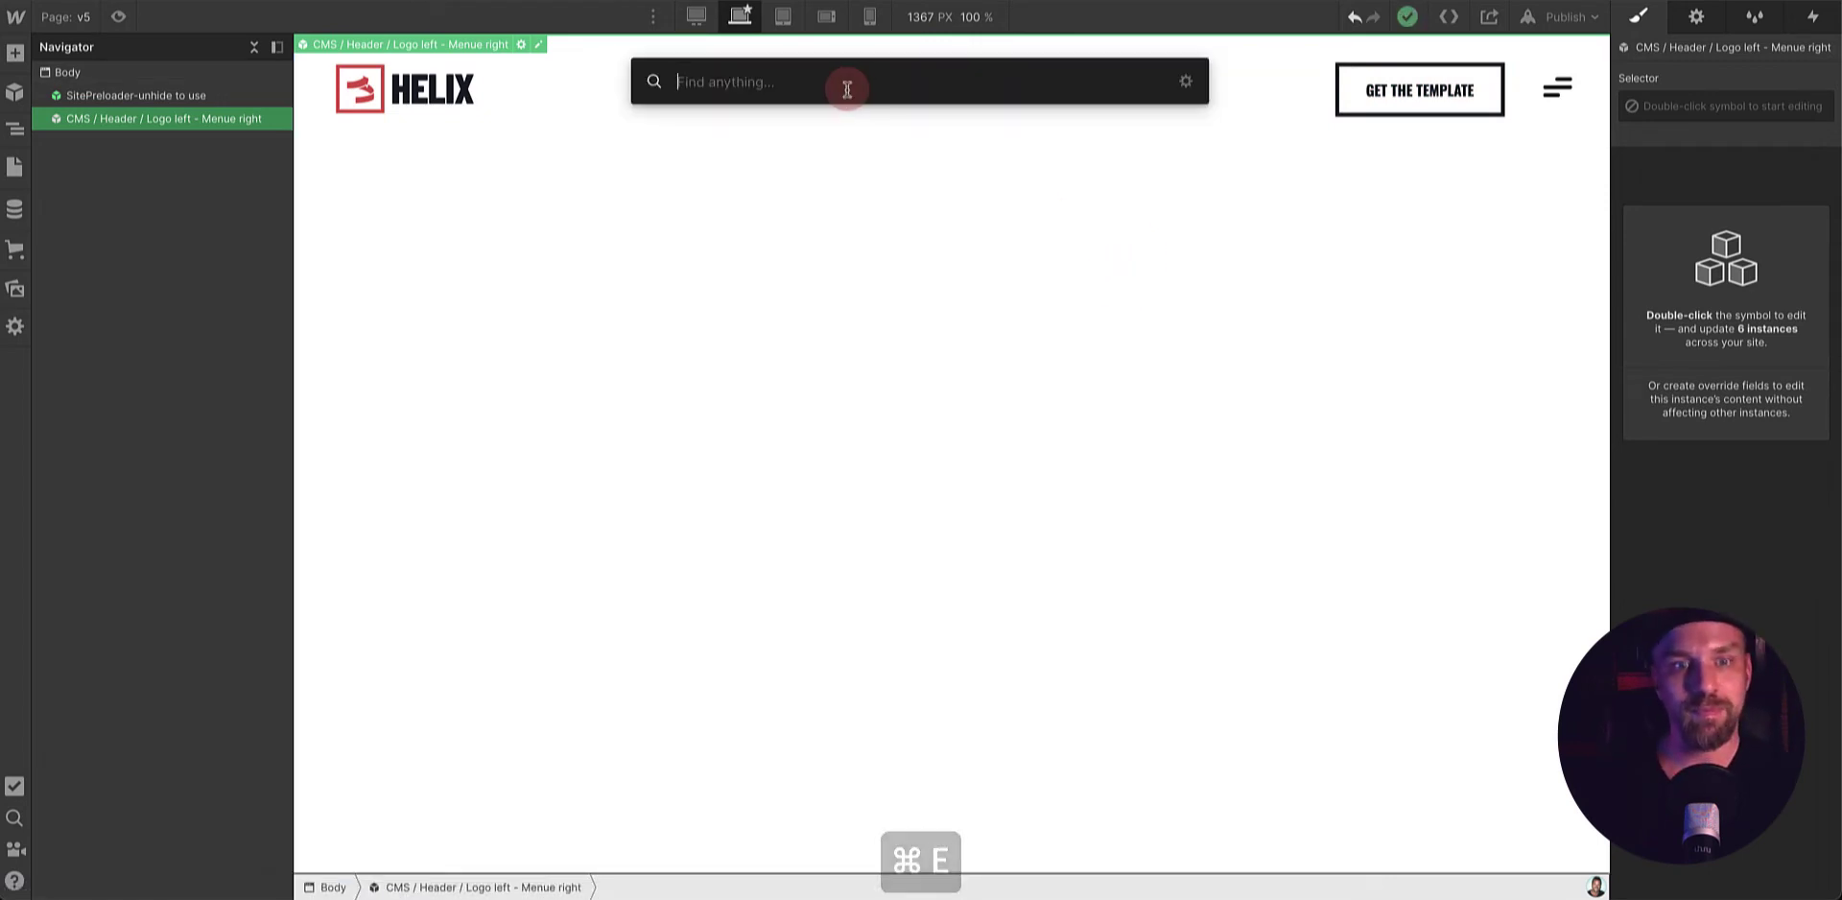
type("her")
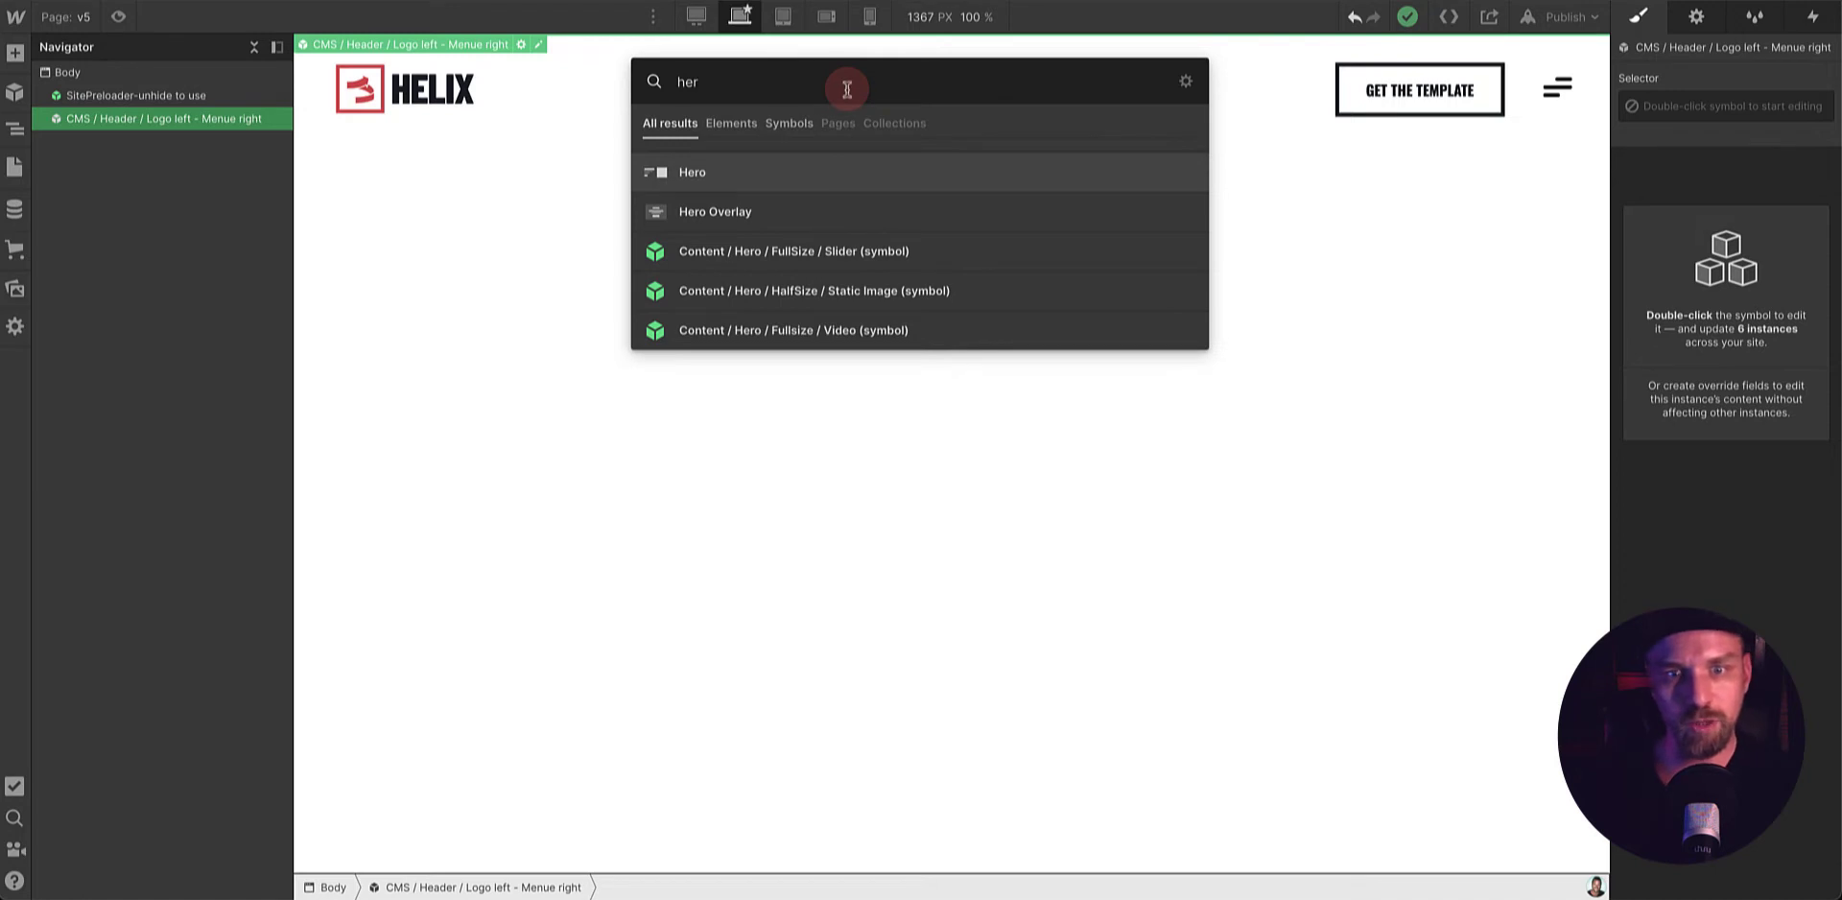
left_click(856, 257)
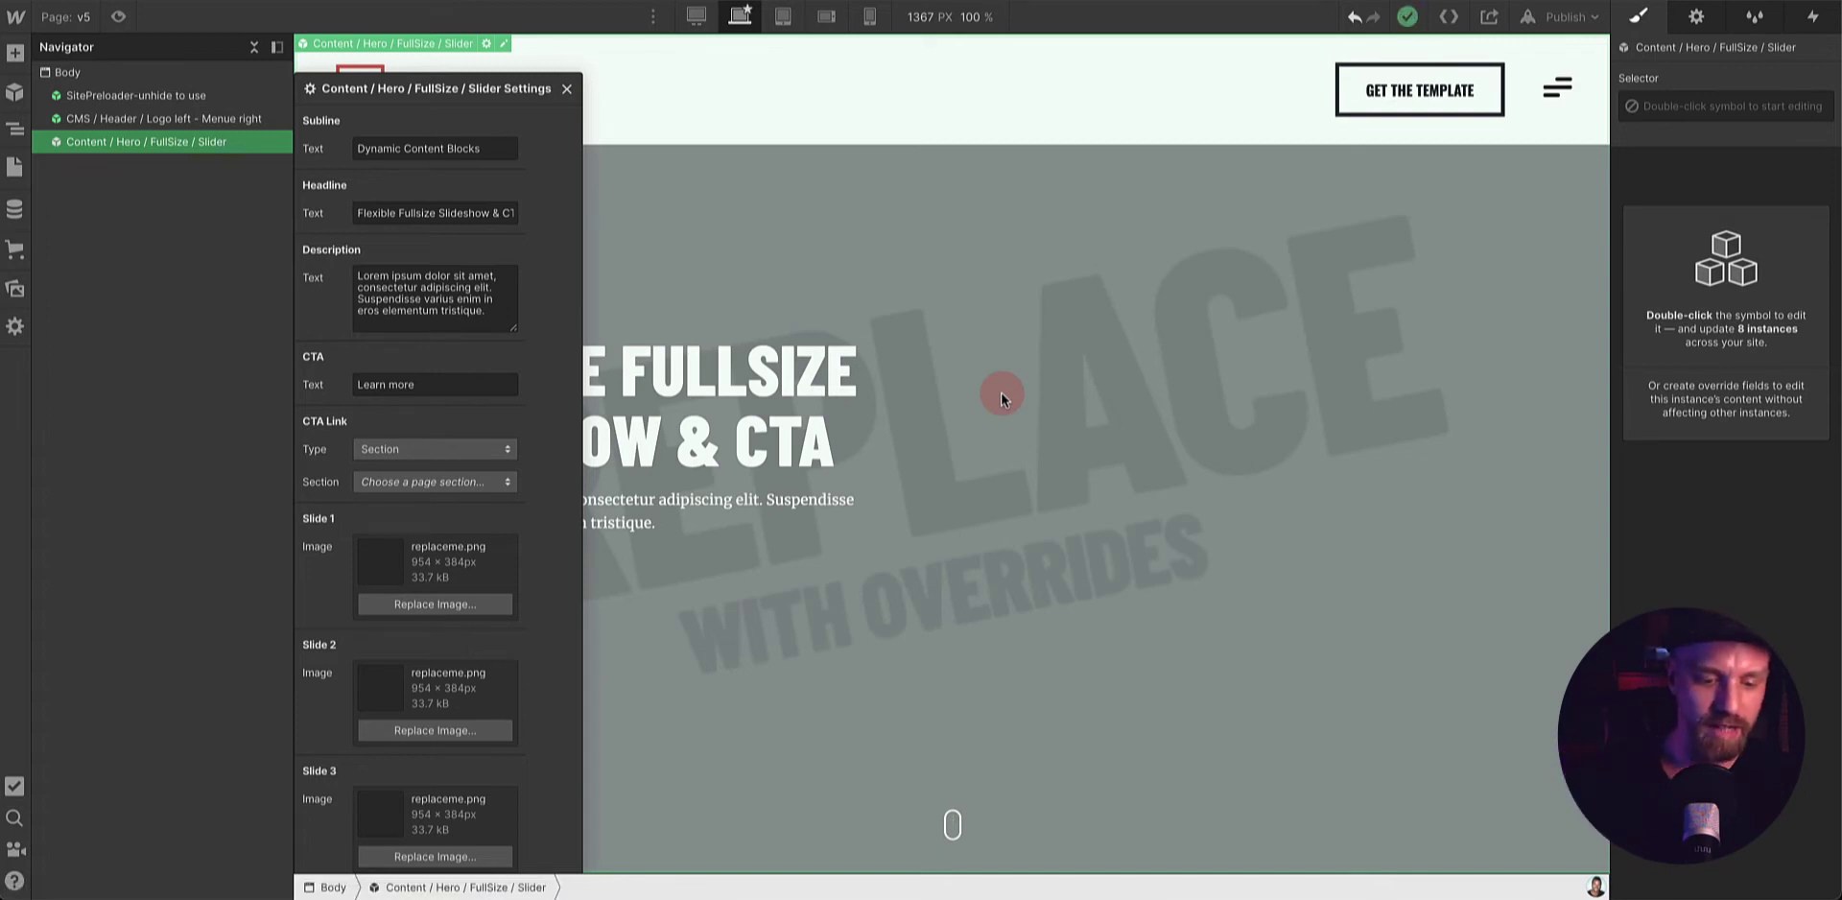
- Search for "tex" and add the Content / Textblock / Image left symbol below the hero slider
key("super+e")
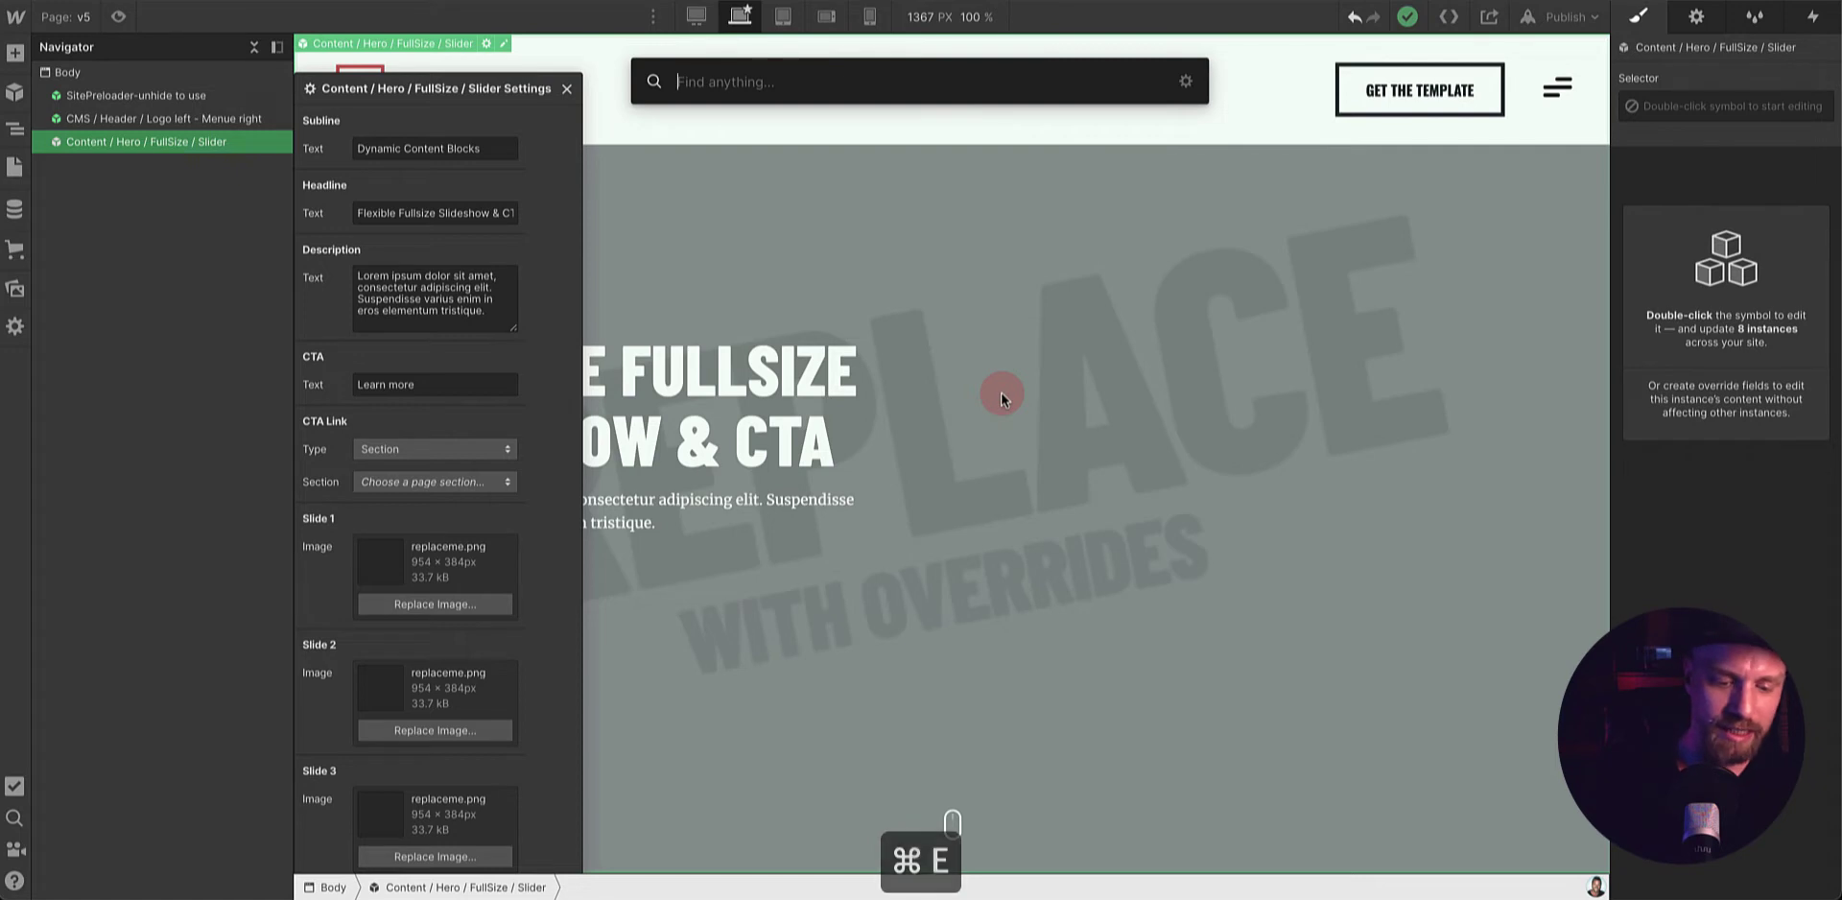
type("tec")
key("BackSpace")
type("x")
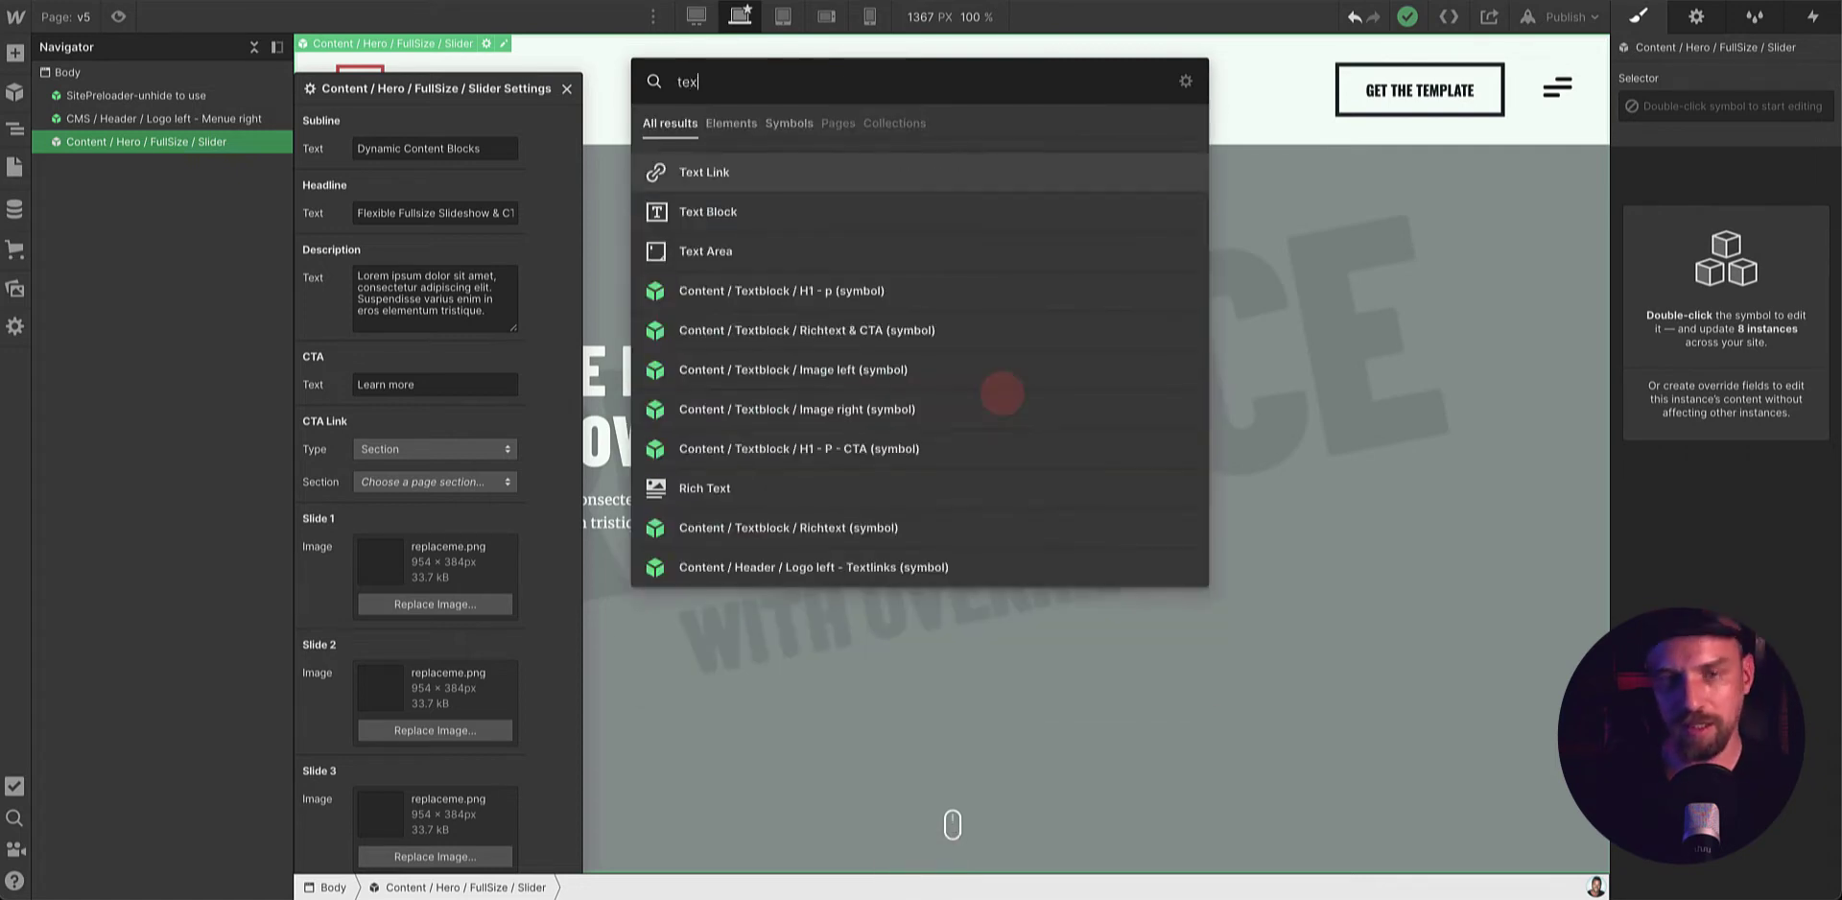
left_click(892, 374)
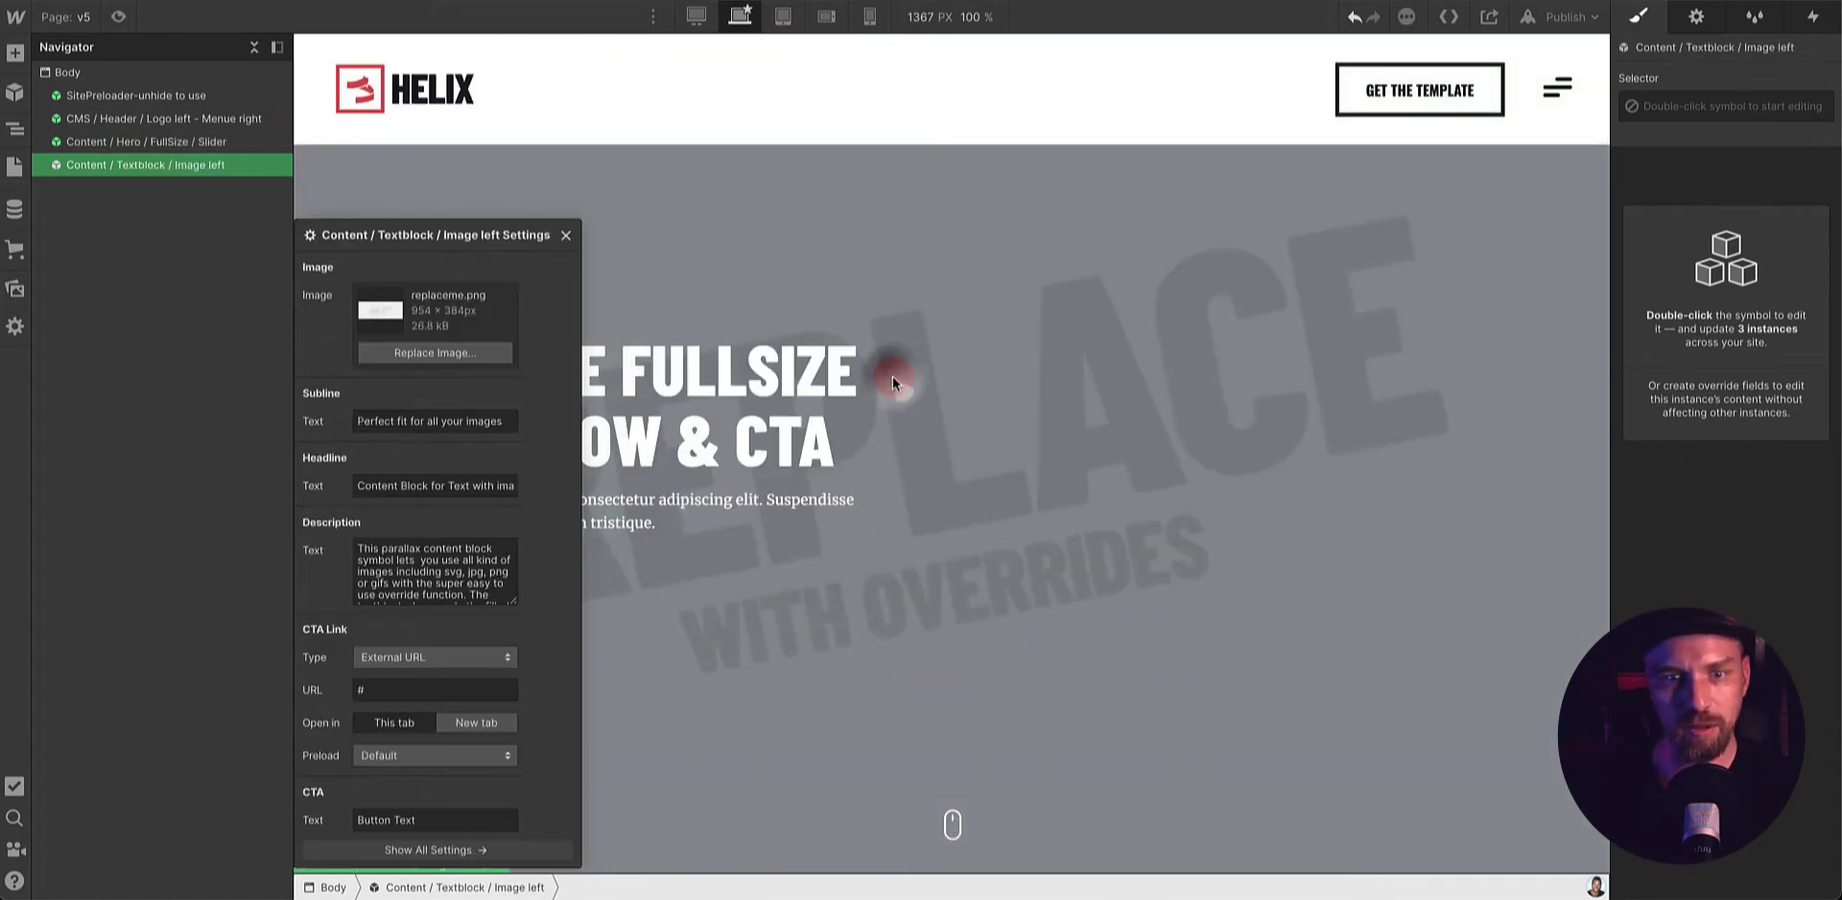
- Search for "text" and add the Content / Textblock / Image right symbol below the Image left block
key("super+e")
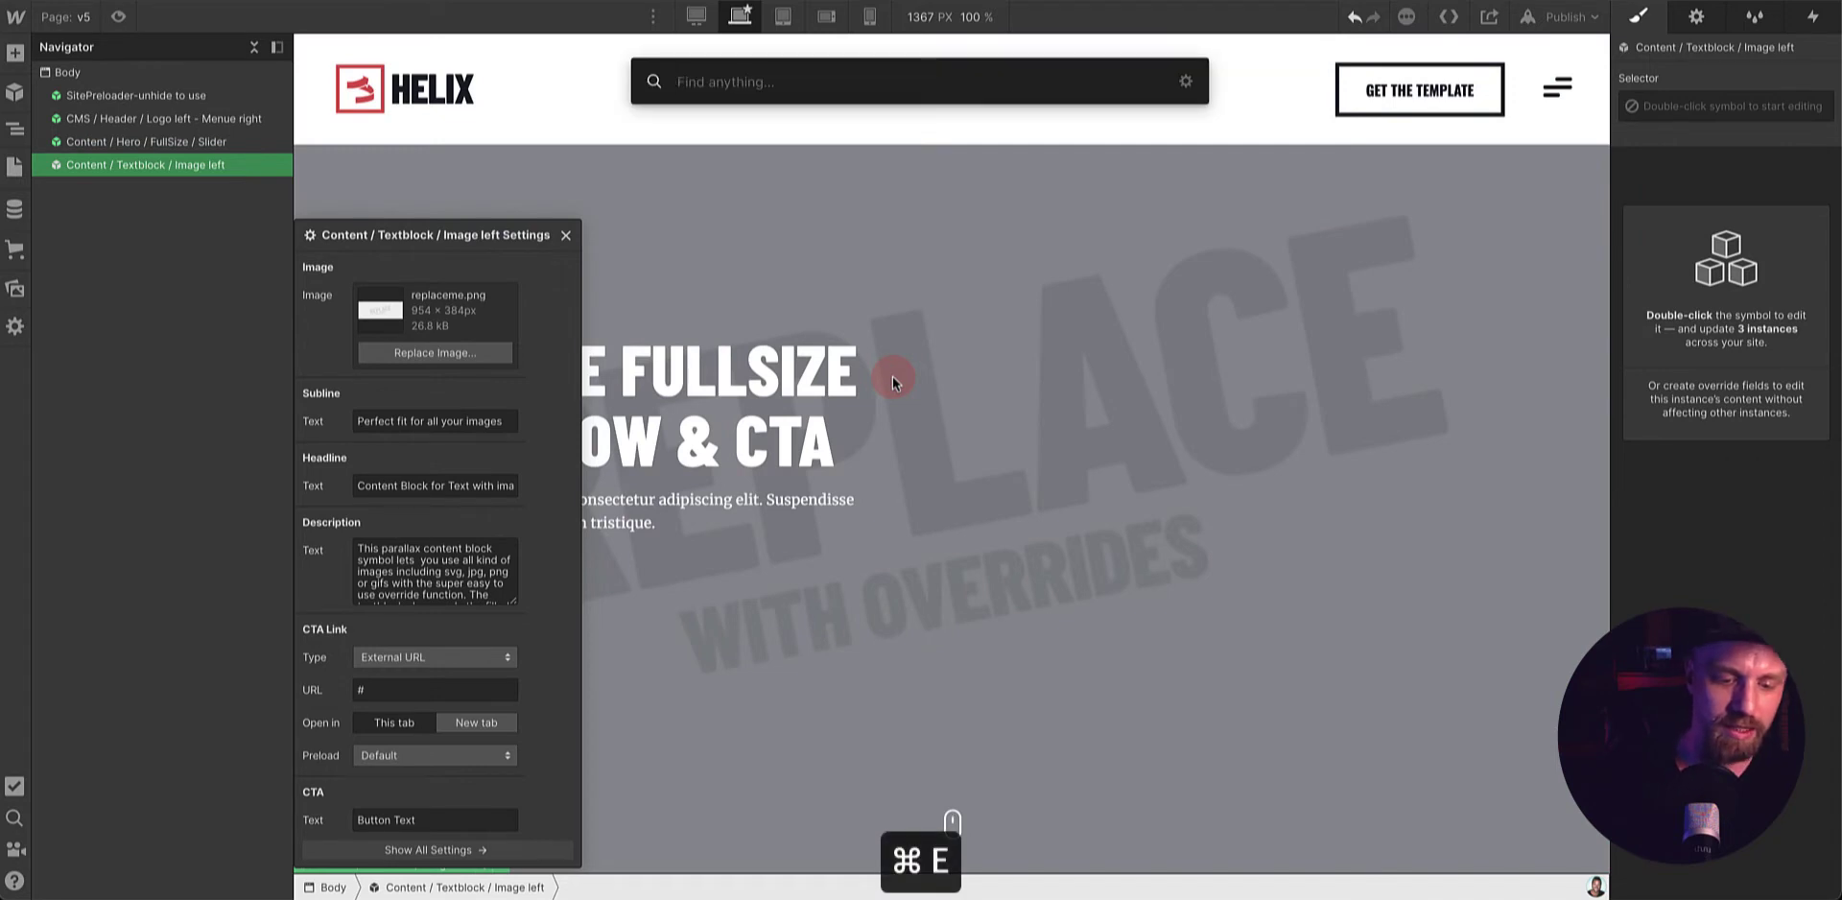
type("tect")
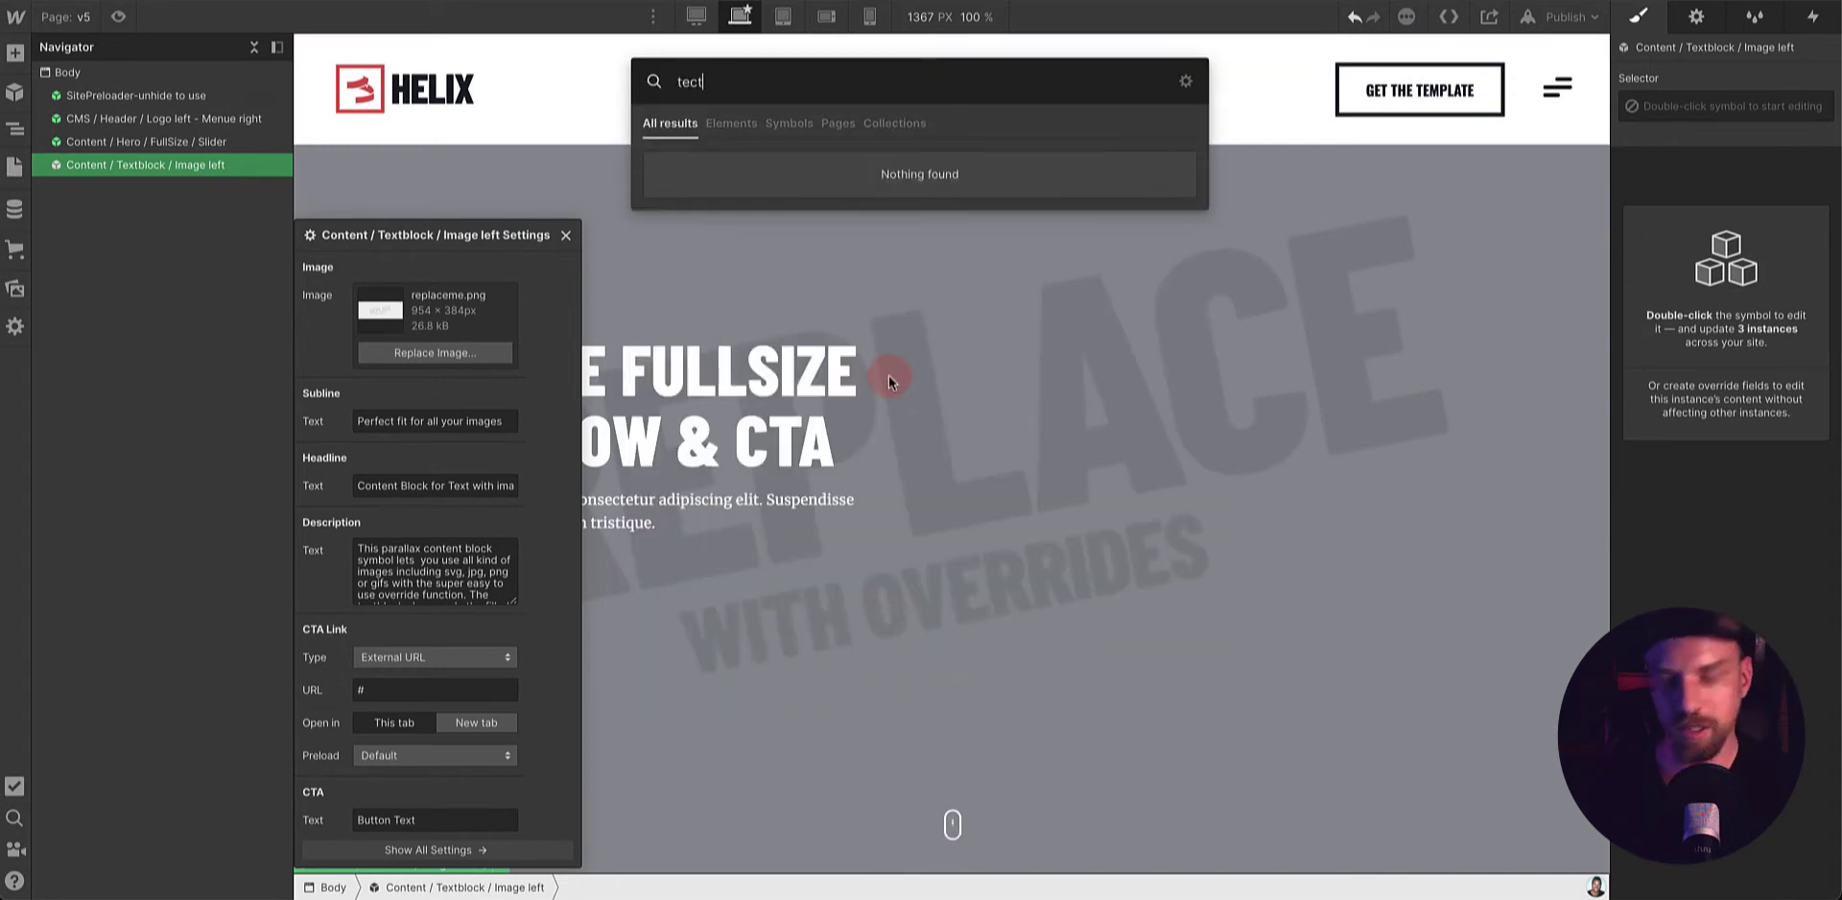
key("BackSpace")
key("BackSpace")
type("xt")
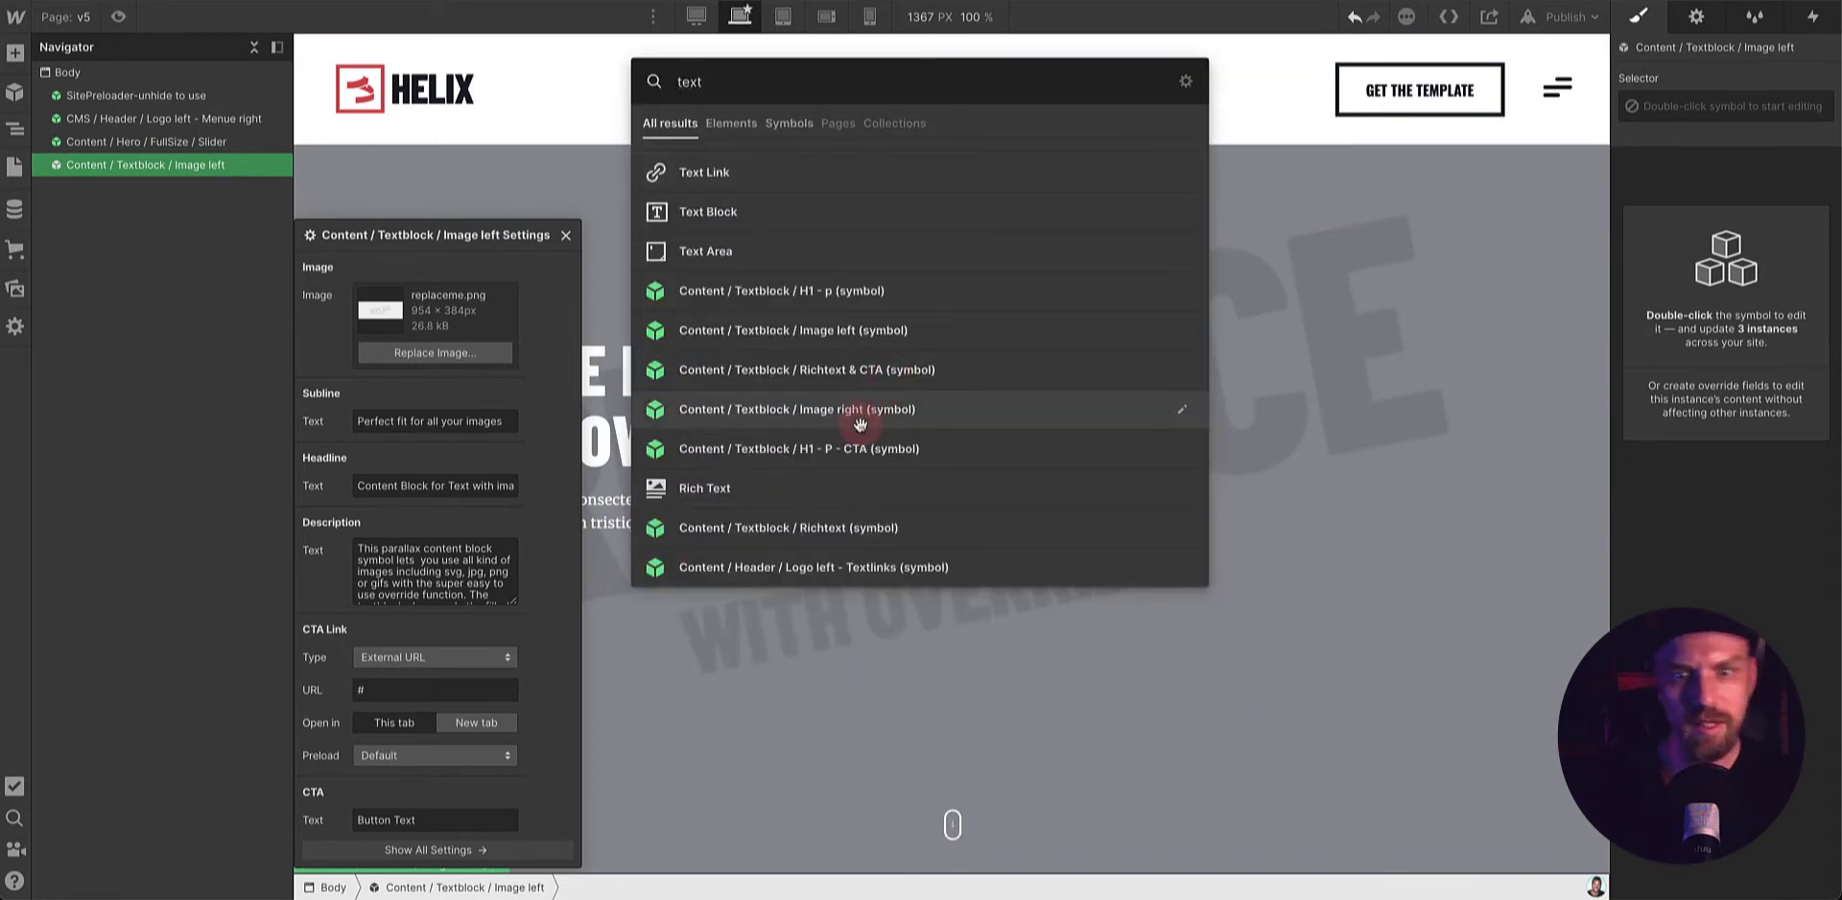
left_click(844, 408)
scroll(1240, 412, "down", 3)
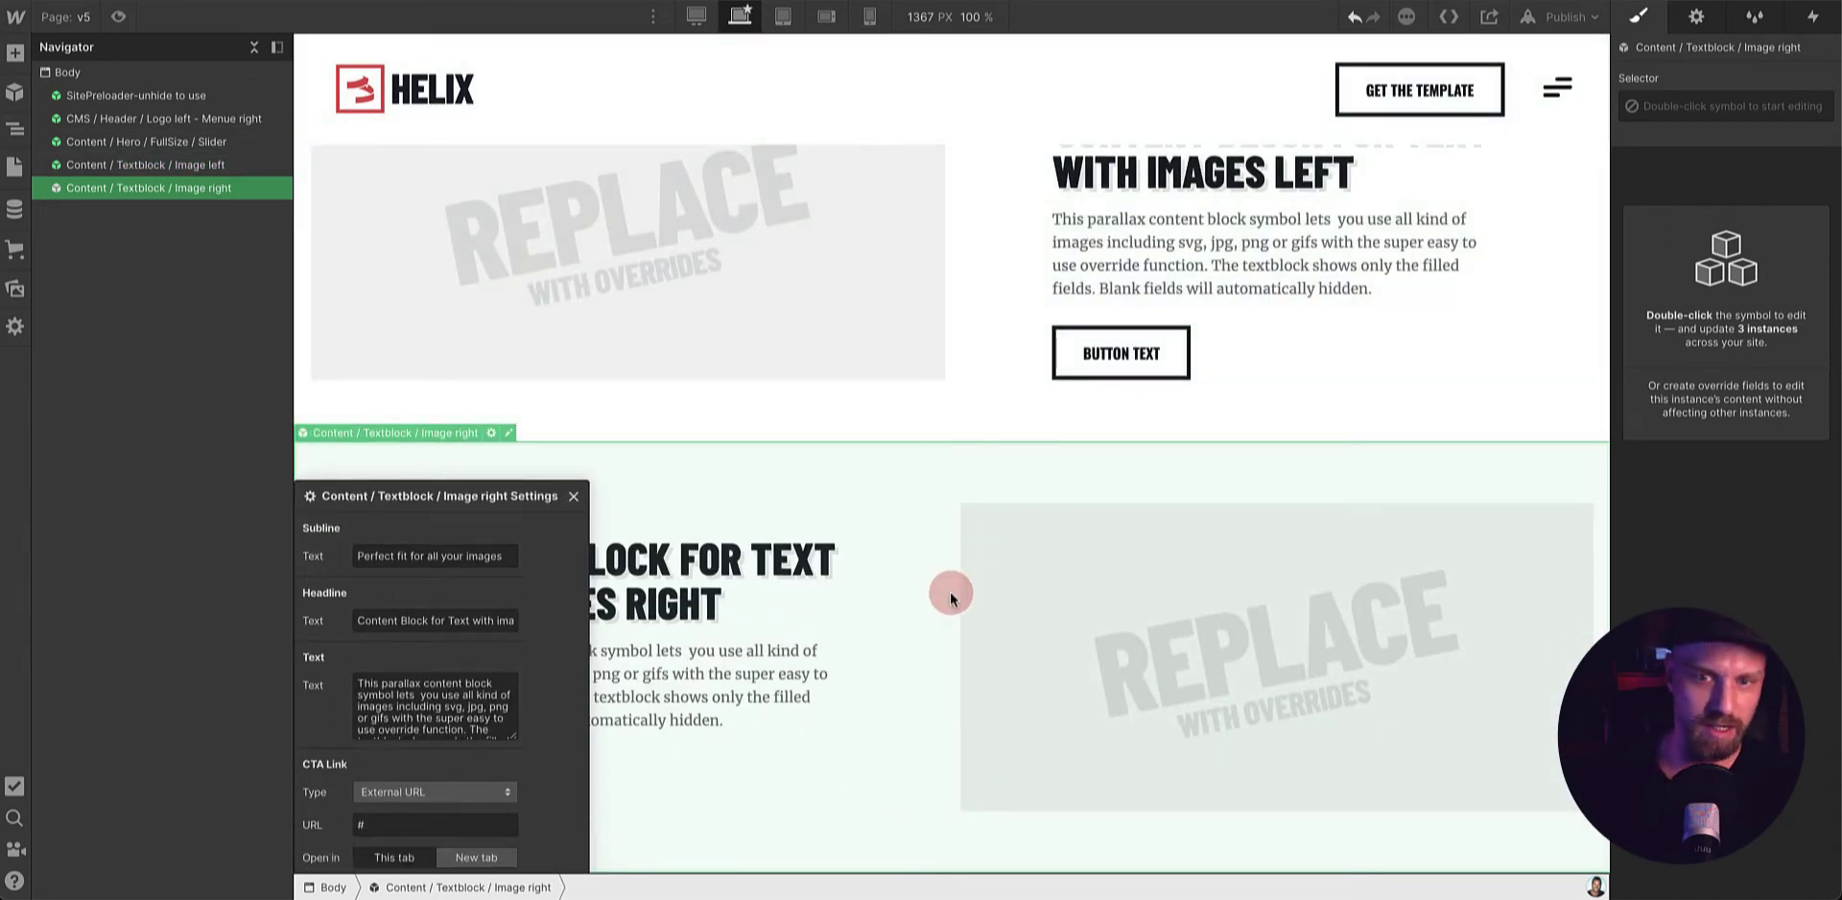
- Search for "text" and add the Content / Textblock / H1 - p symbol below the Image right block
key("super+e")
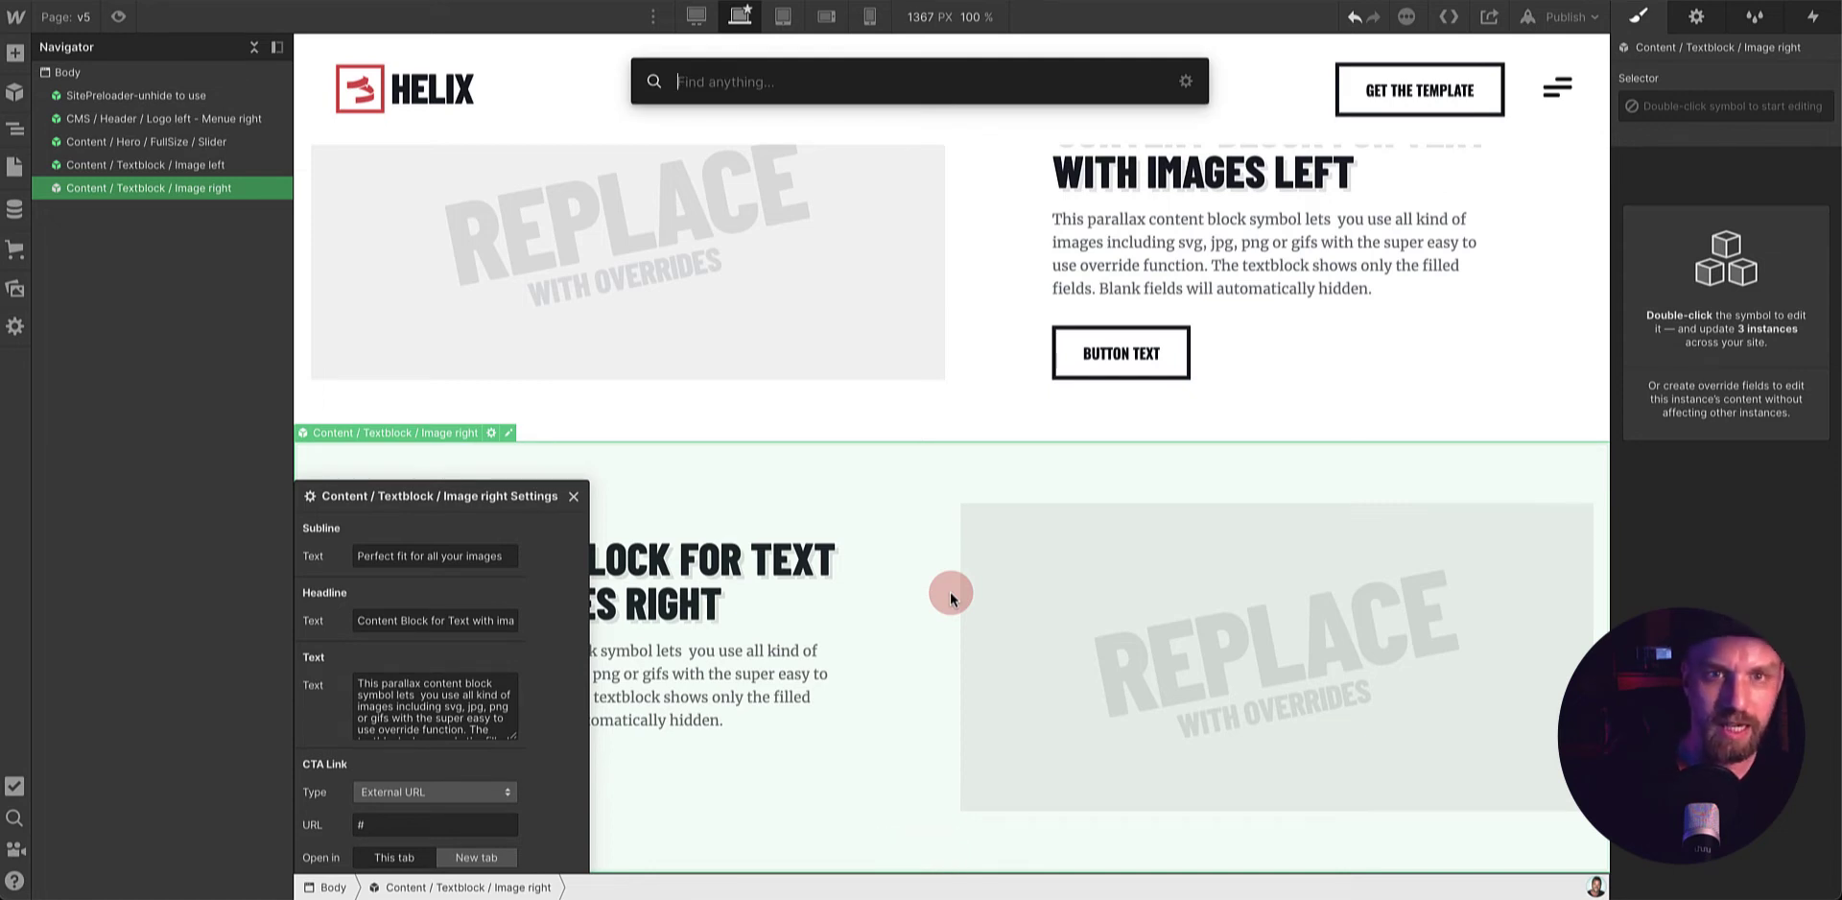
type("t")
key("BackSpace")
type("text")
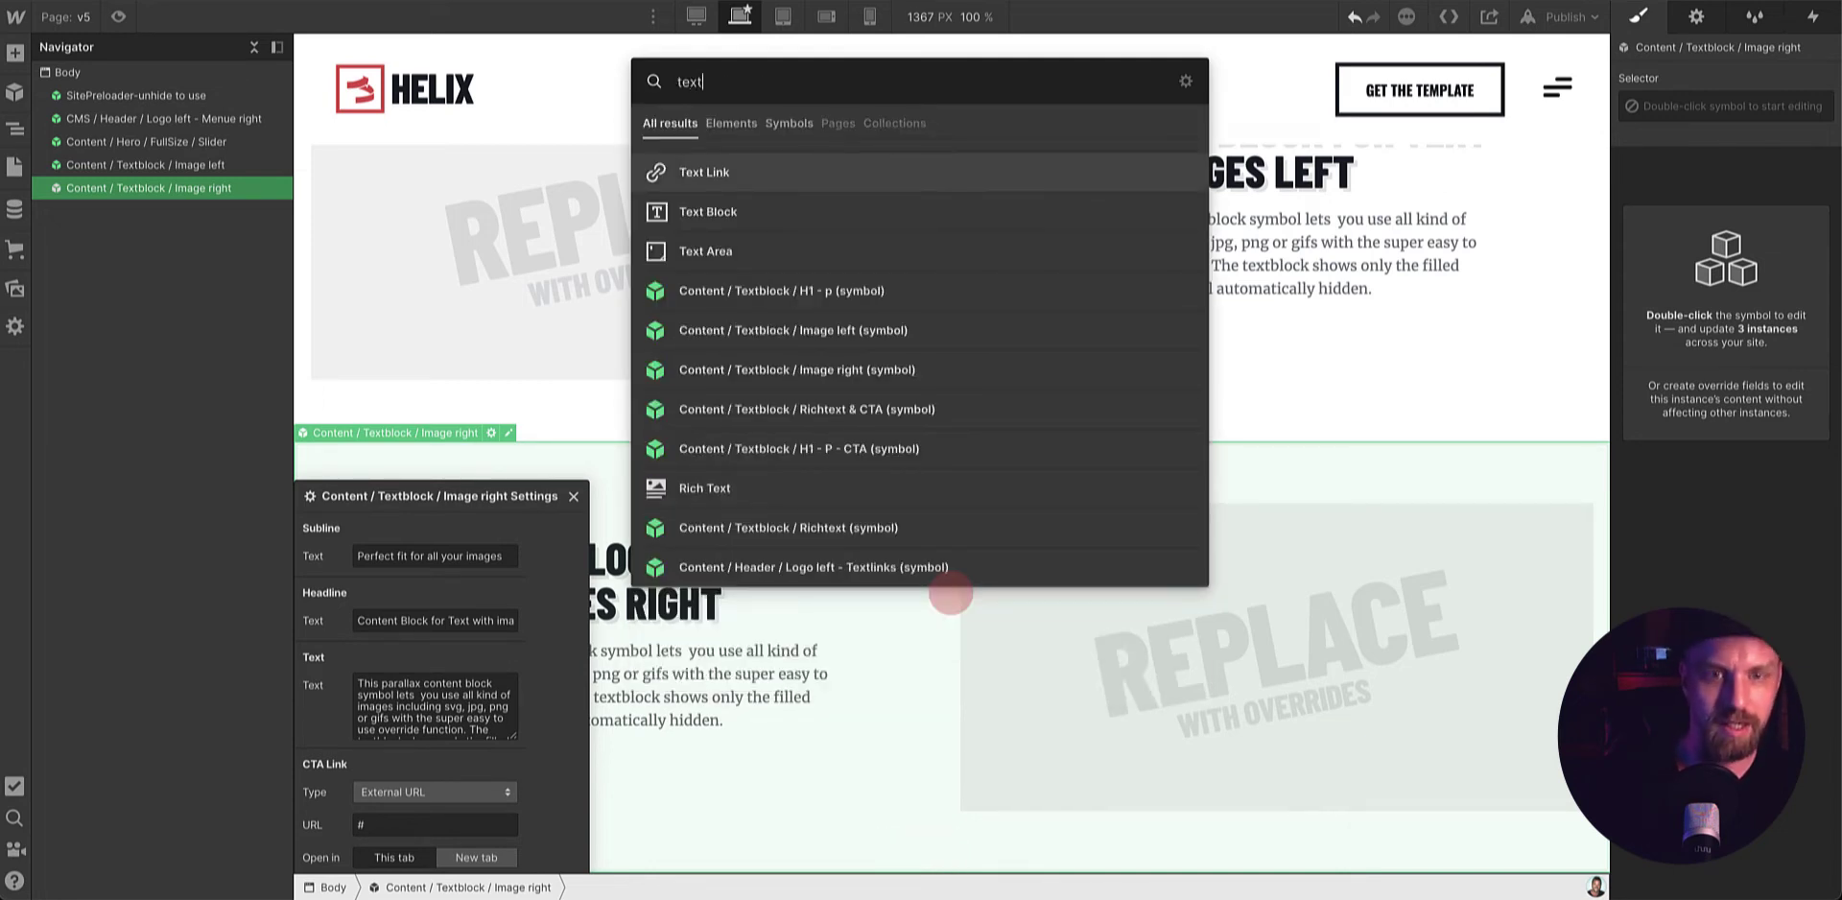
left_click(853, 290)
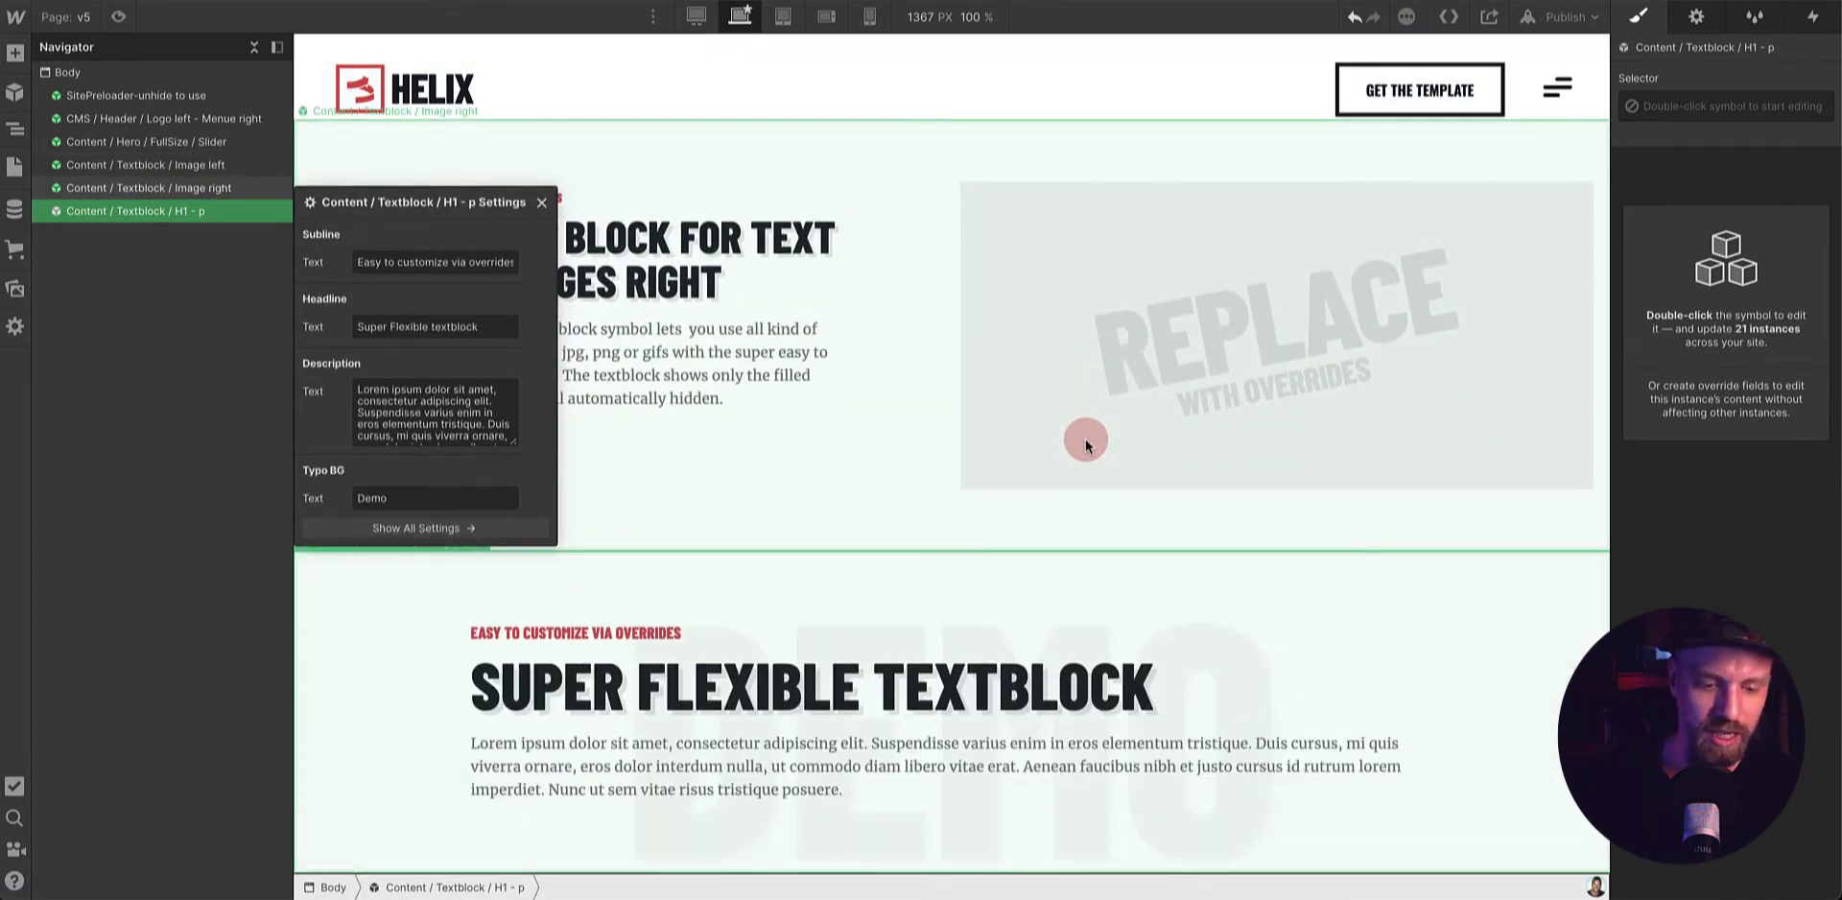
- Add the CMS / Portfolio / Grid / Horizontal symbol below the text block, followed by another Content / Textblock / H1 - p symbol
key("super+e")
type("port")
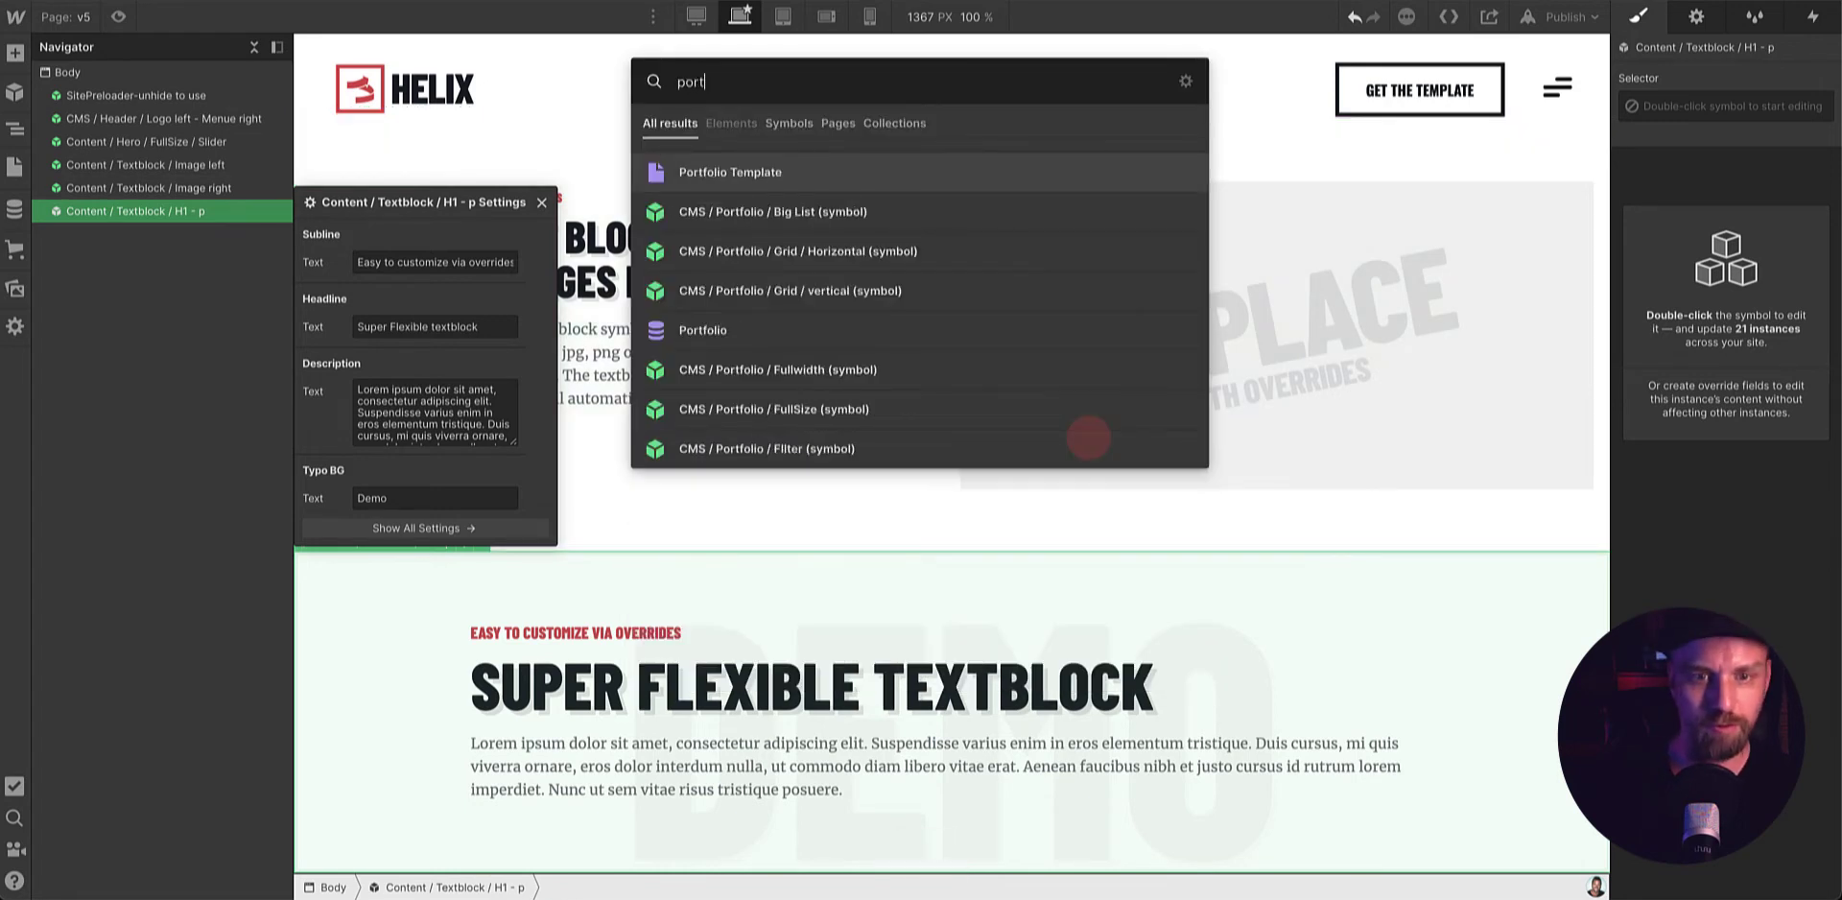
left_click(786, 254)
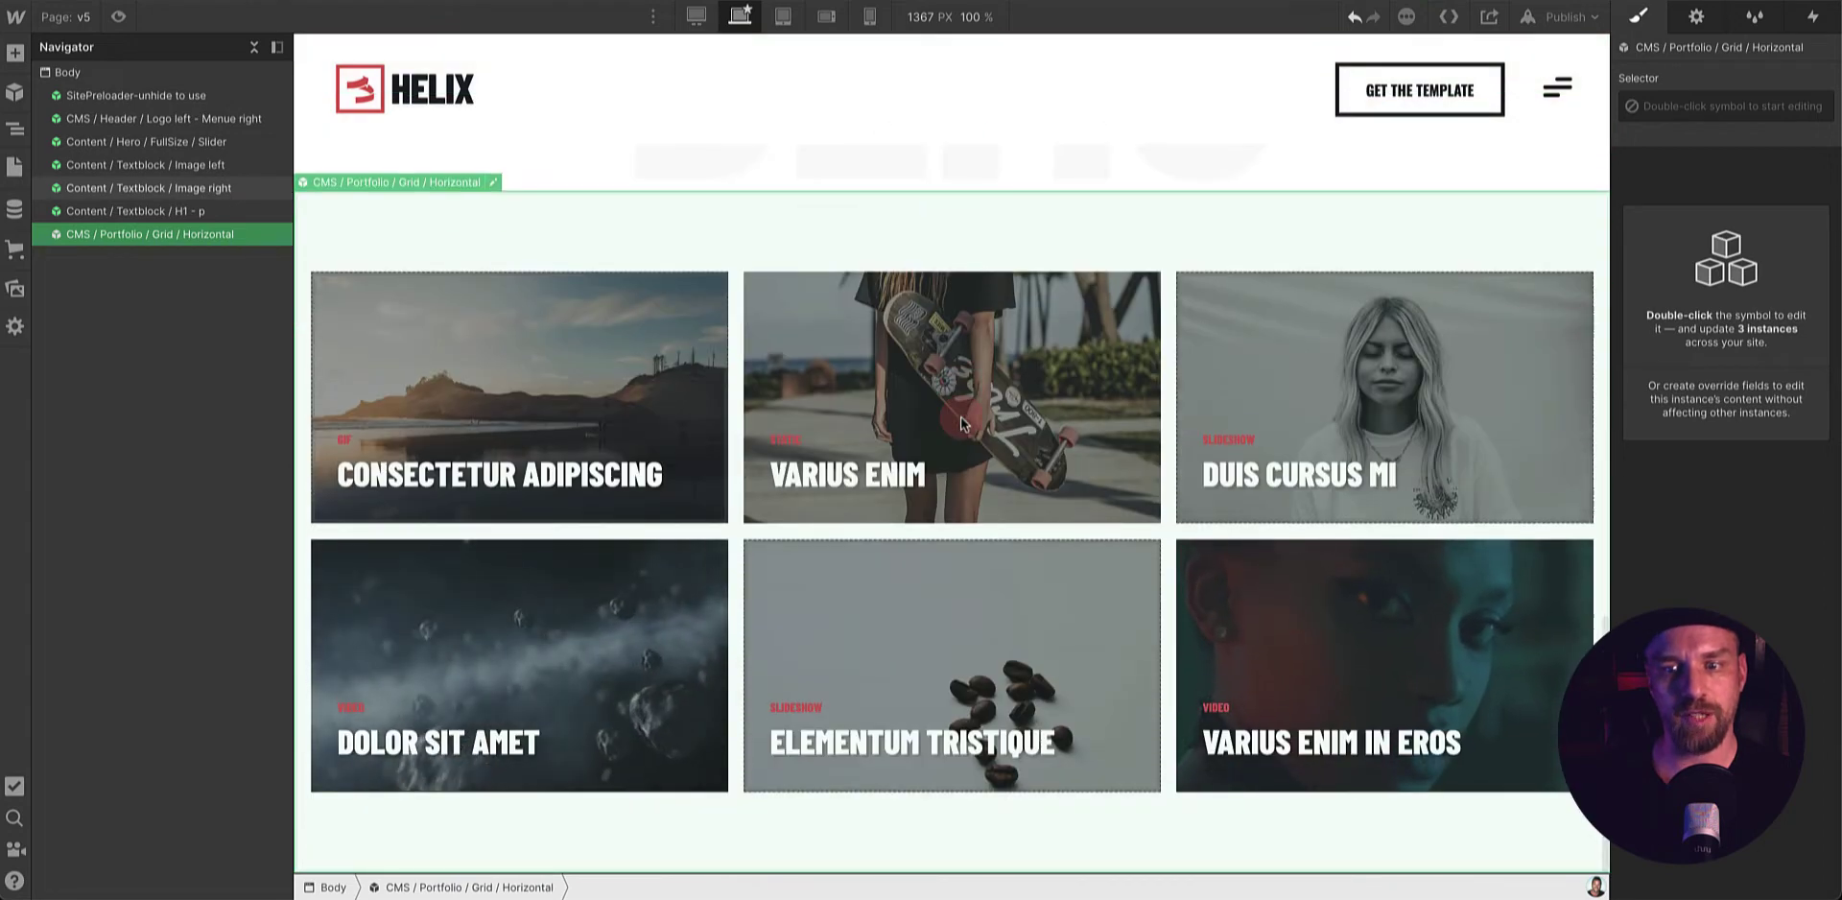
key("super+e")
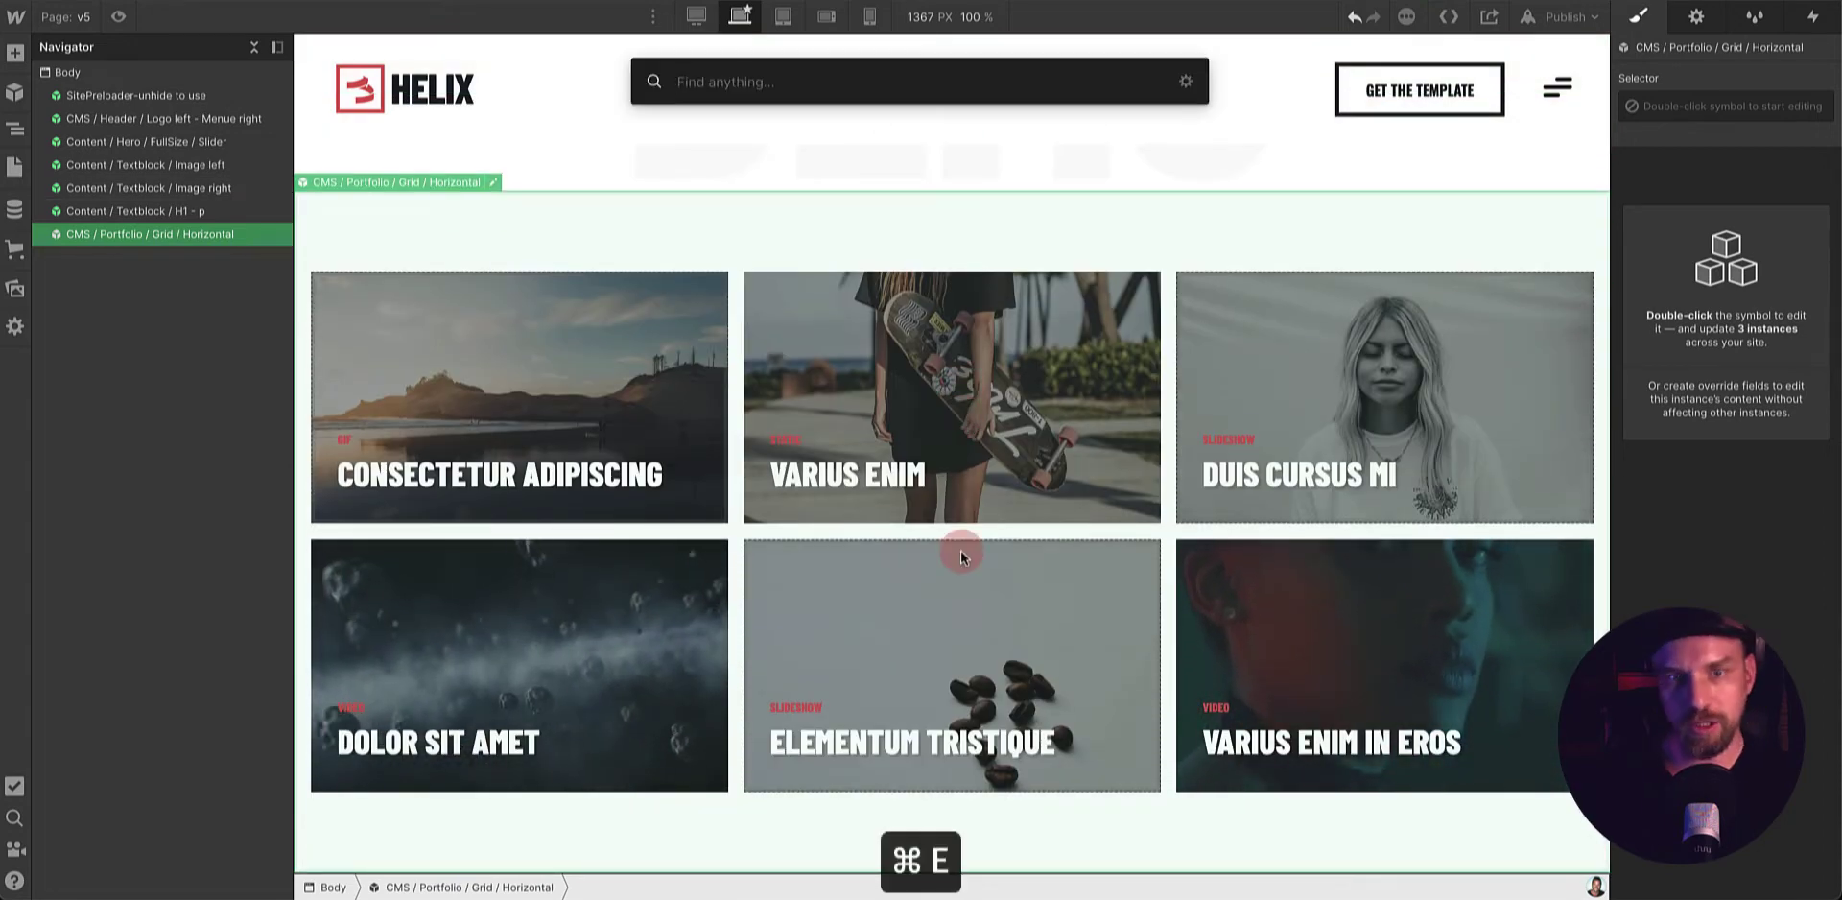
type("text")
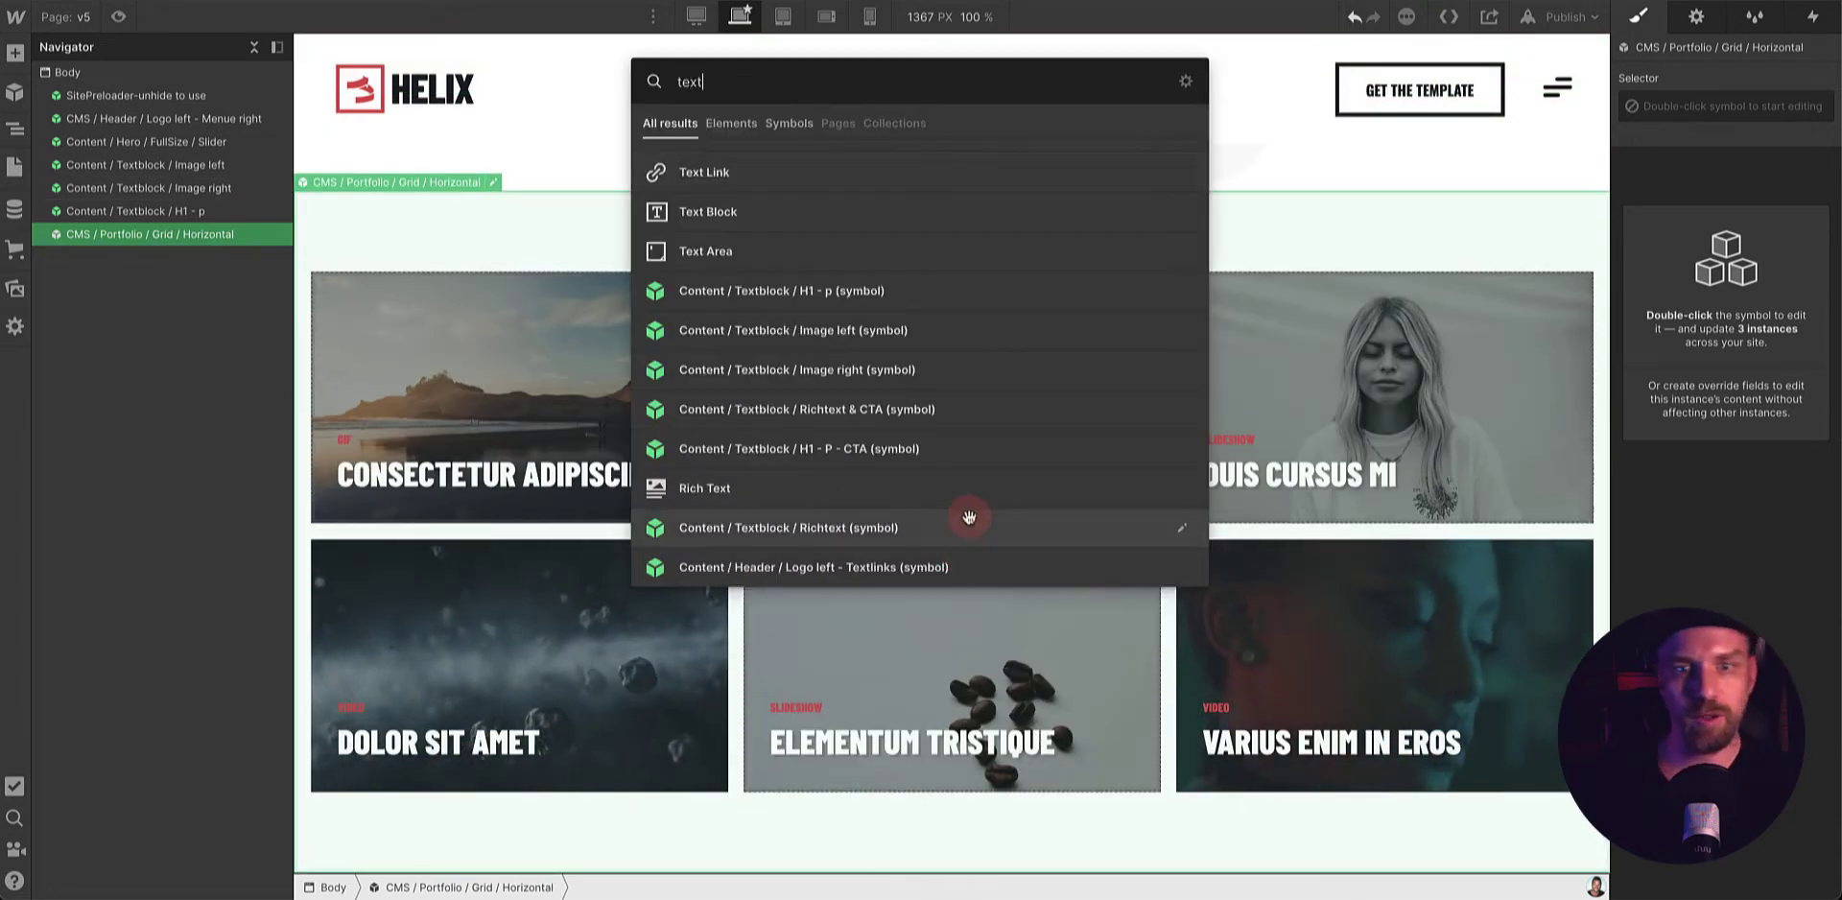
key("Return")
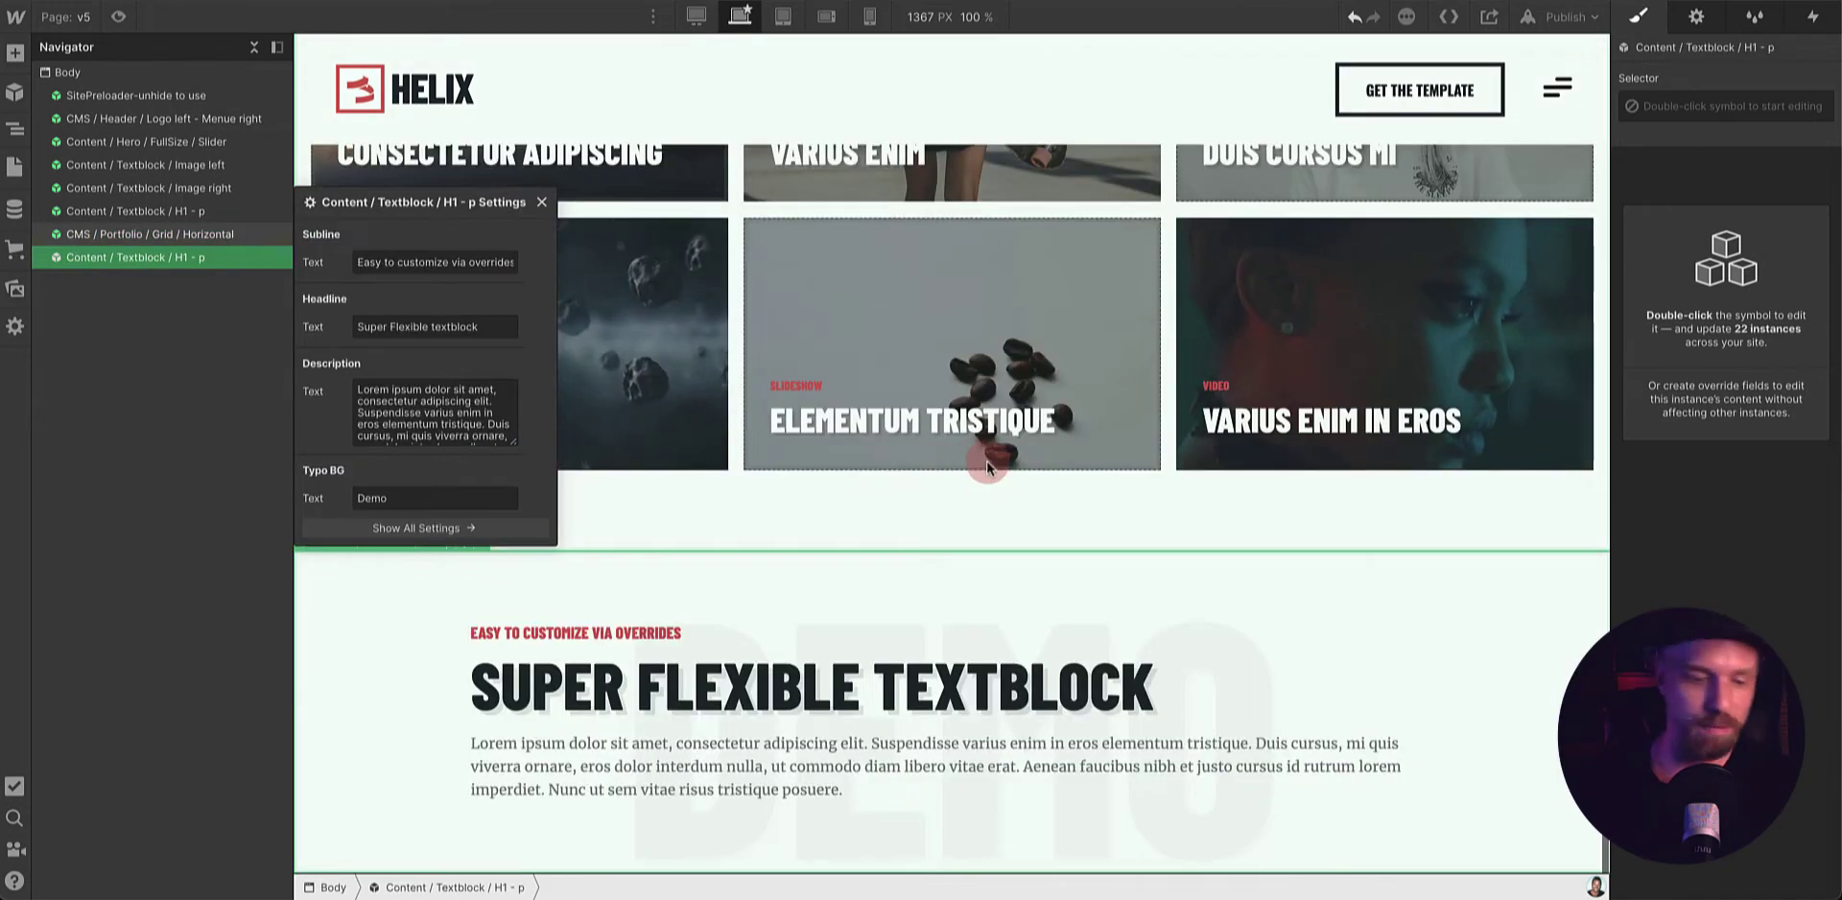
- Search for "team" and add the CMS / Team / v1 symbol below the second H1 - p text block
key("super+e")
type("team")
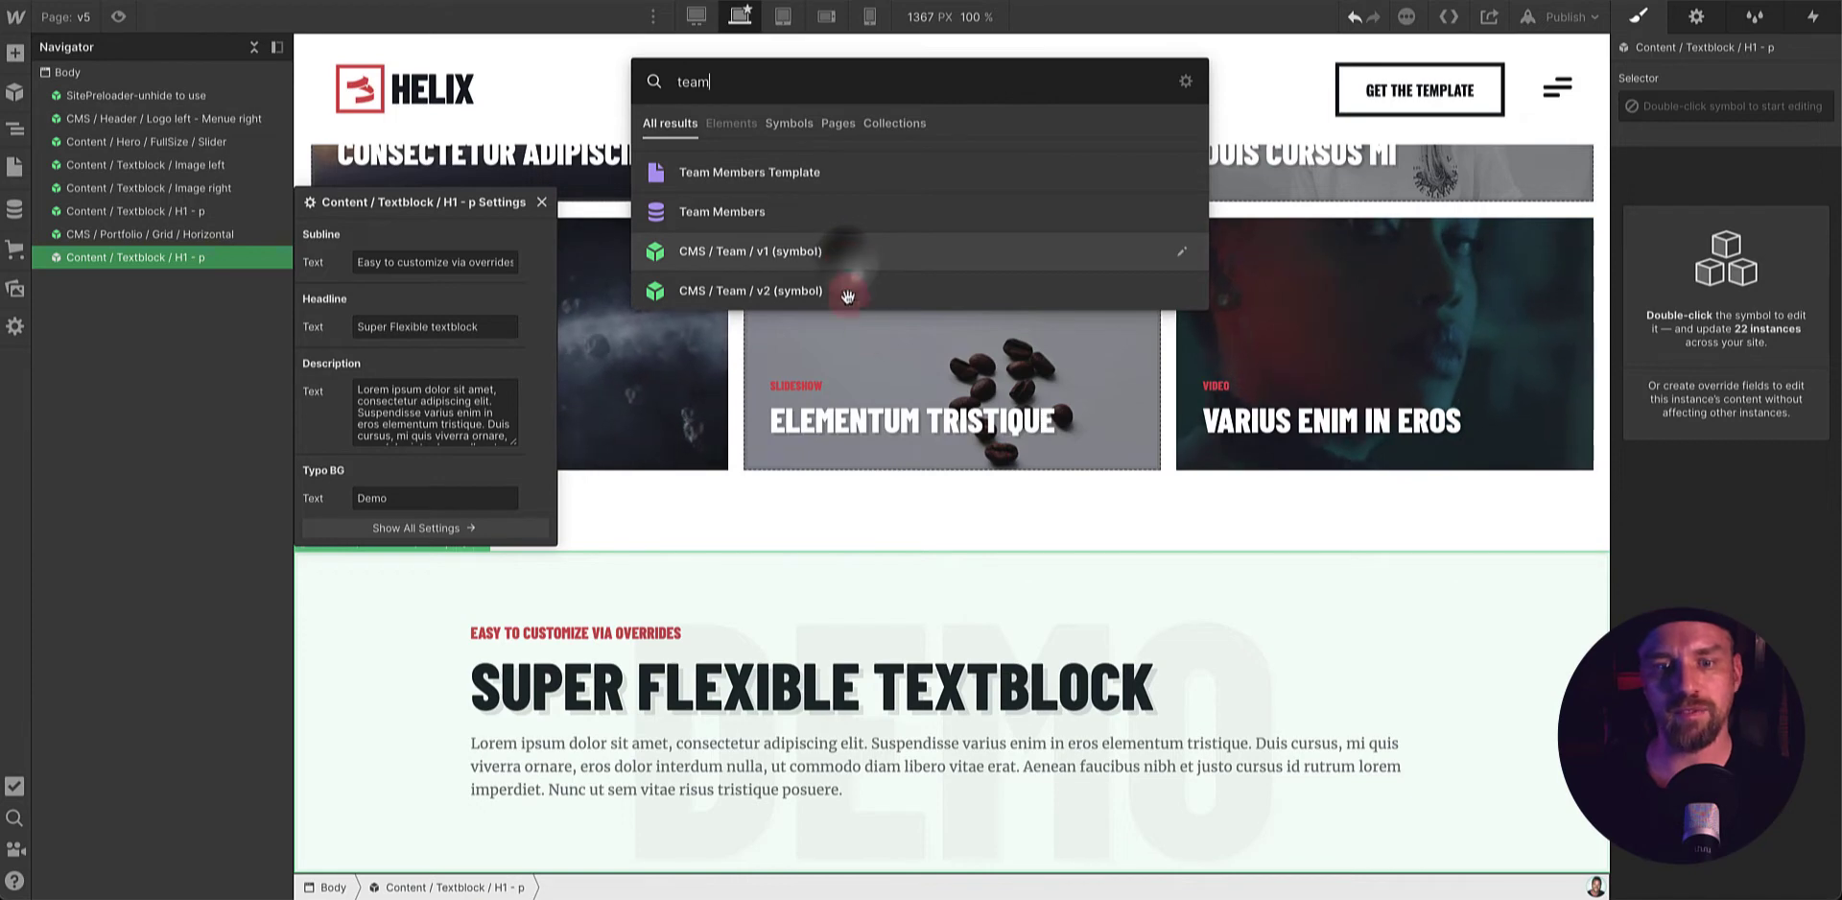
left_click(843, 253)
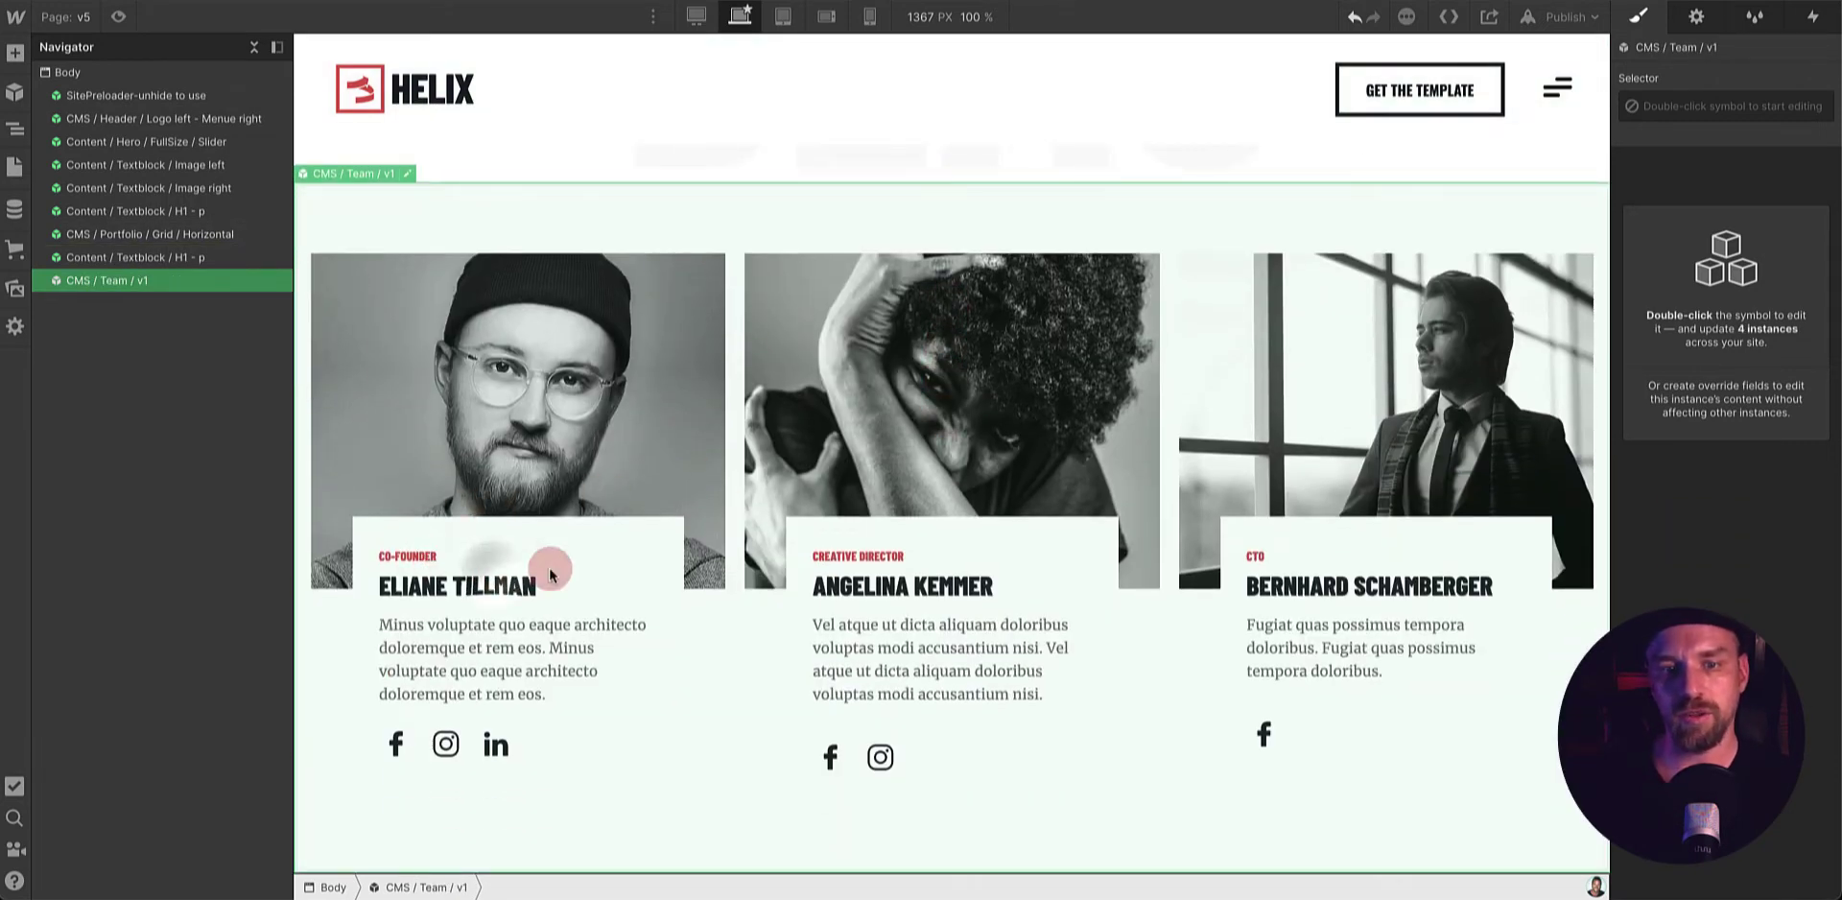
- Try moving the name heading above the job title inside the CMS / Team / v1 symbol, undo the reordering, and leave symbol editing
double_click(472, 551)
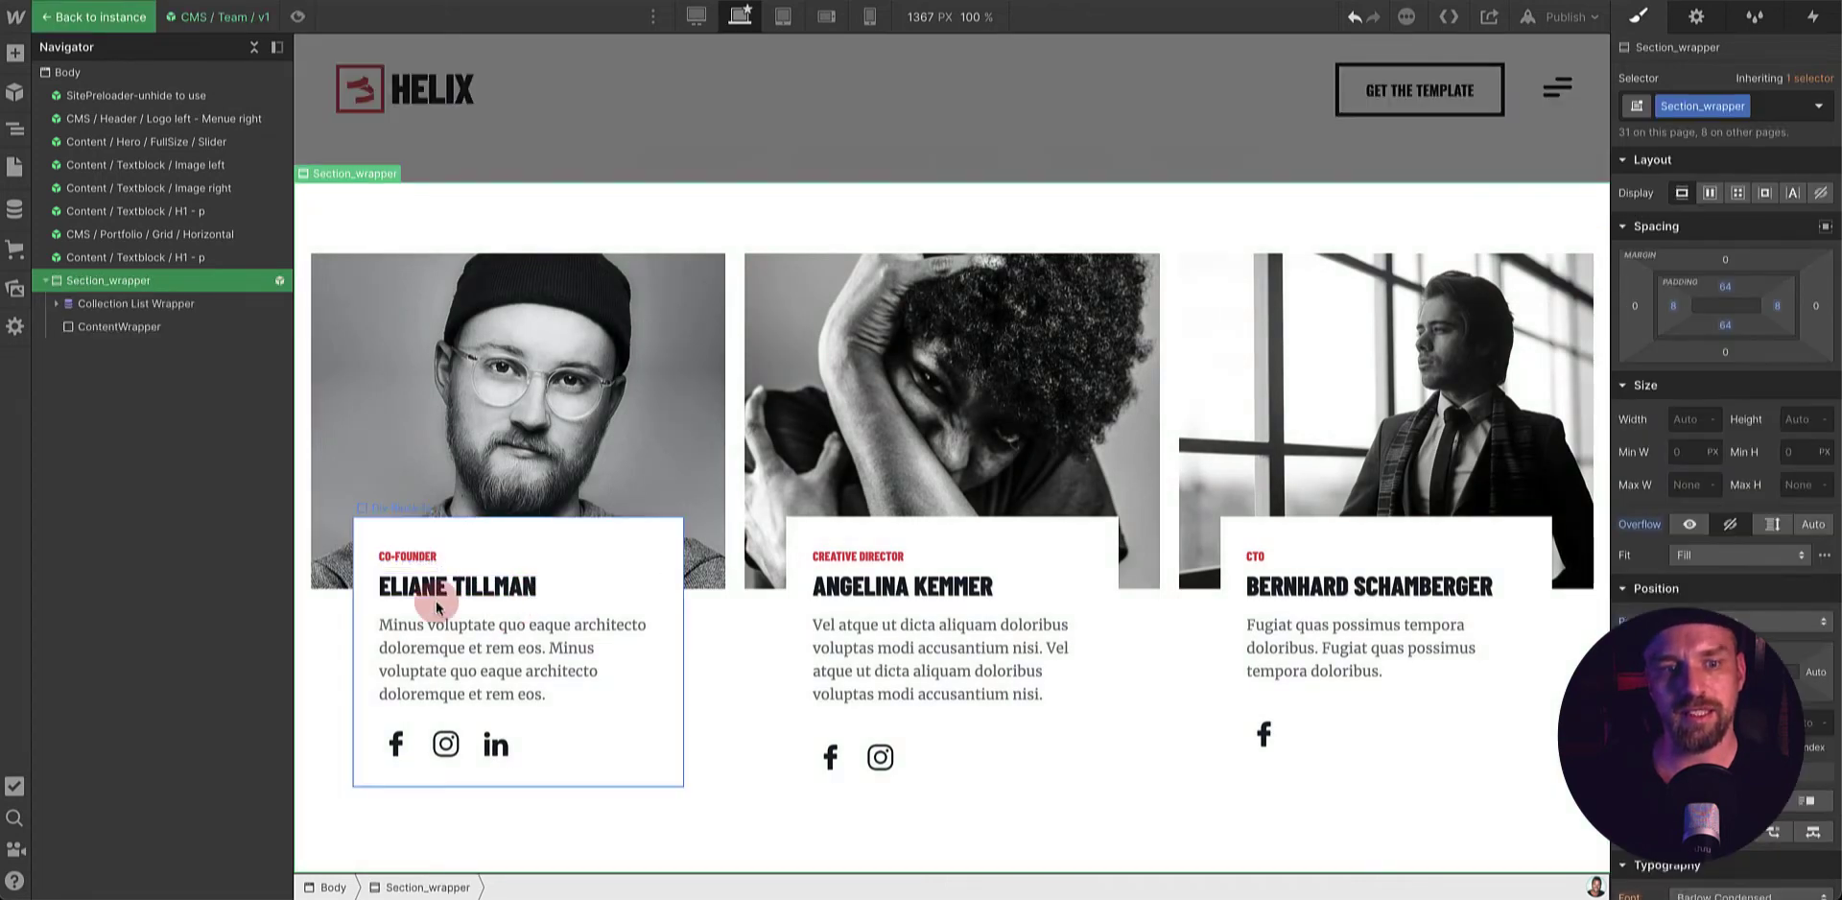
left_click(415, 566)
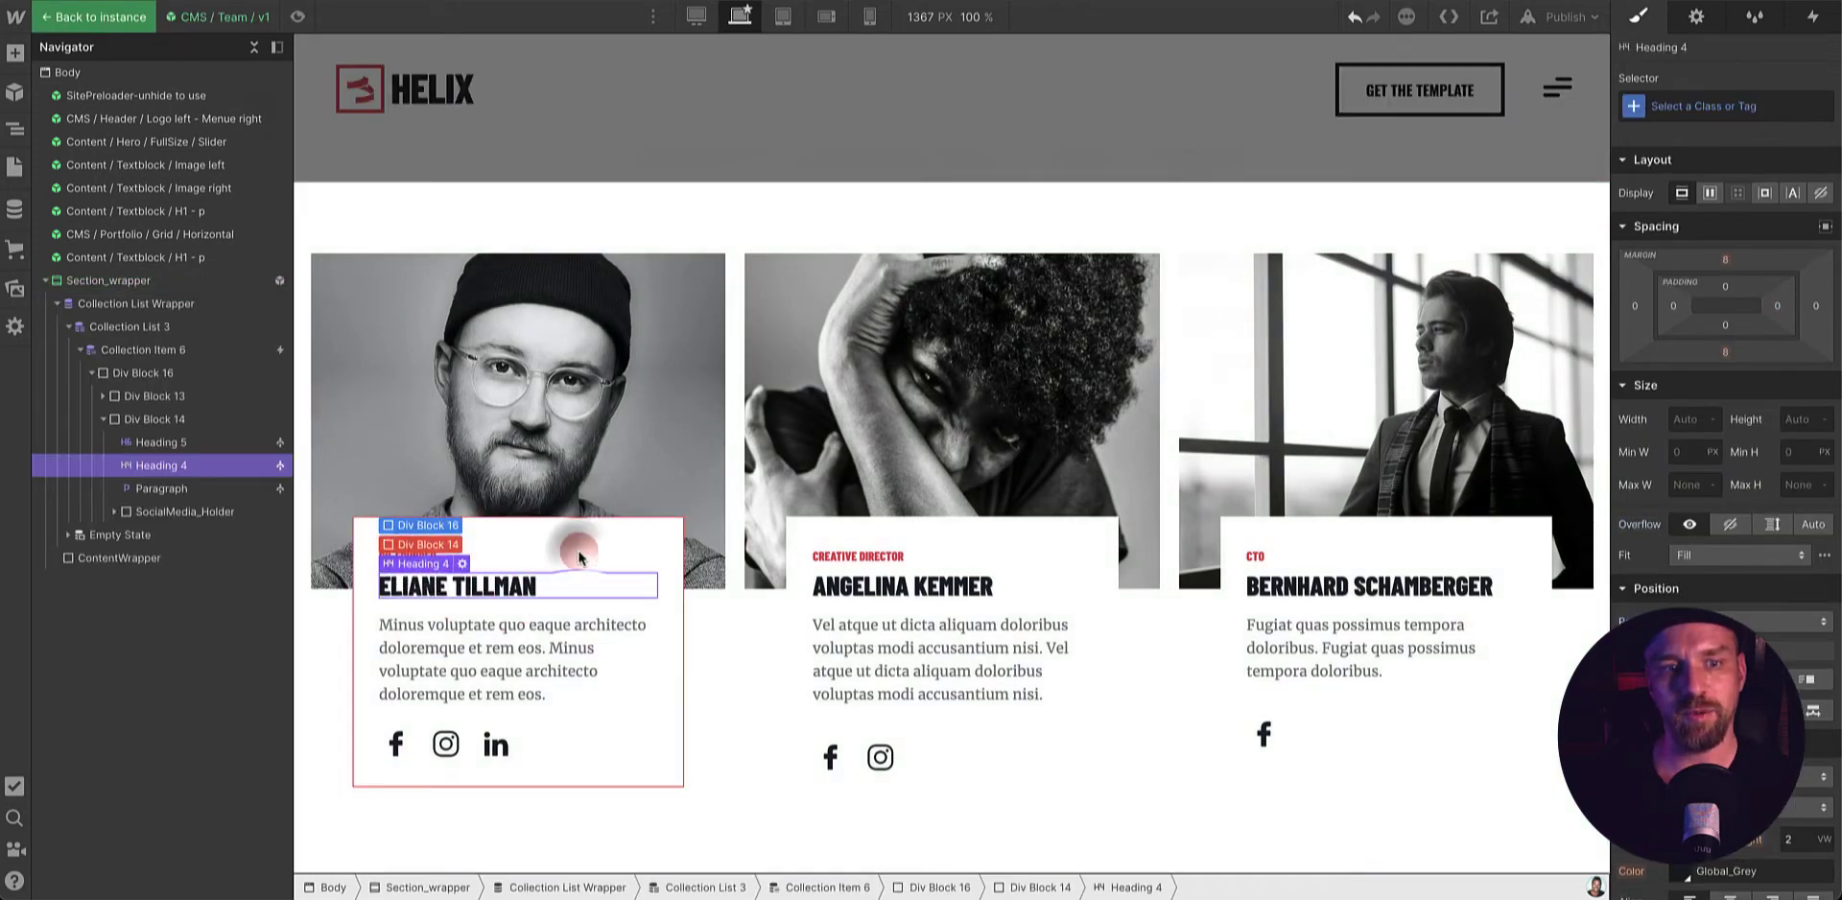
left_click(158, 444)
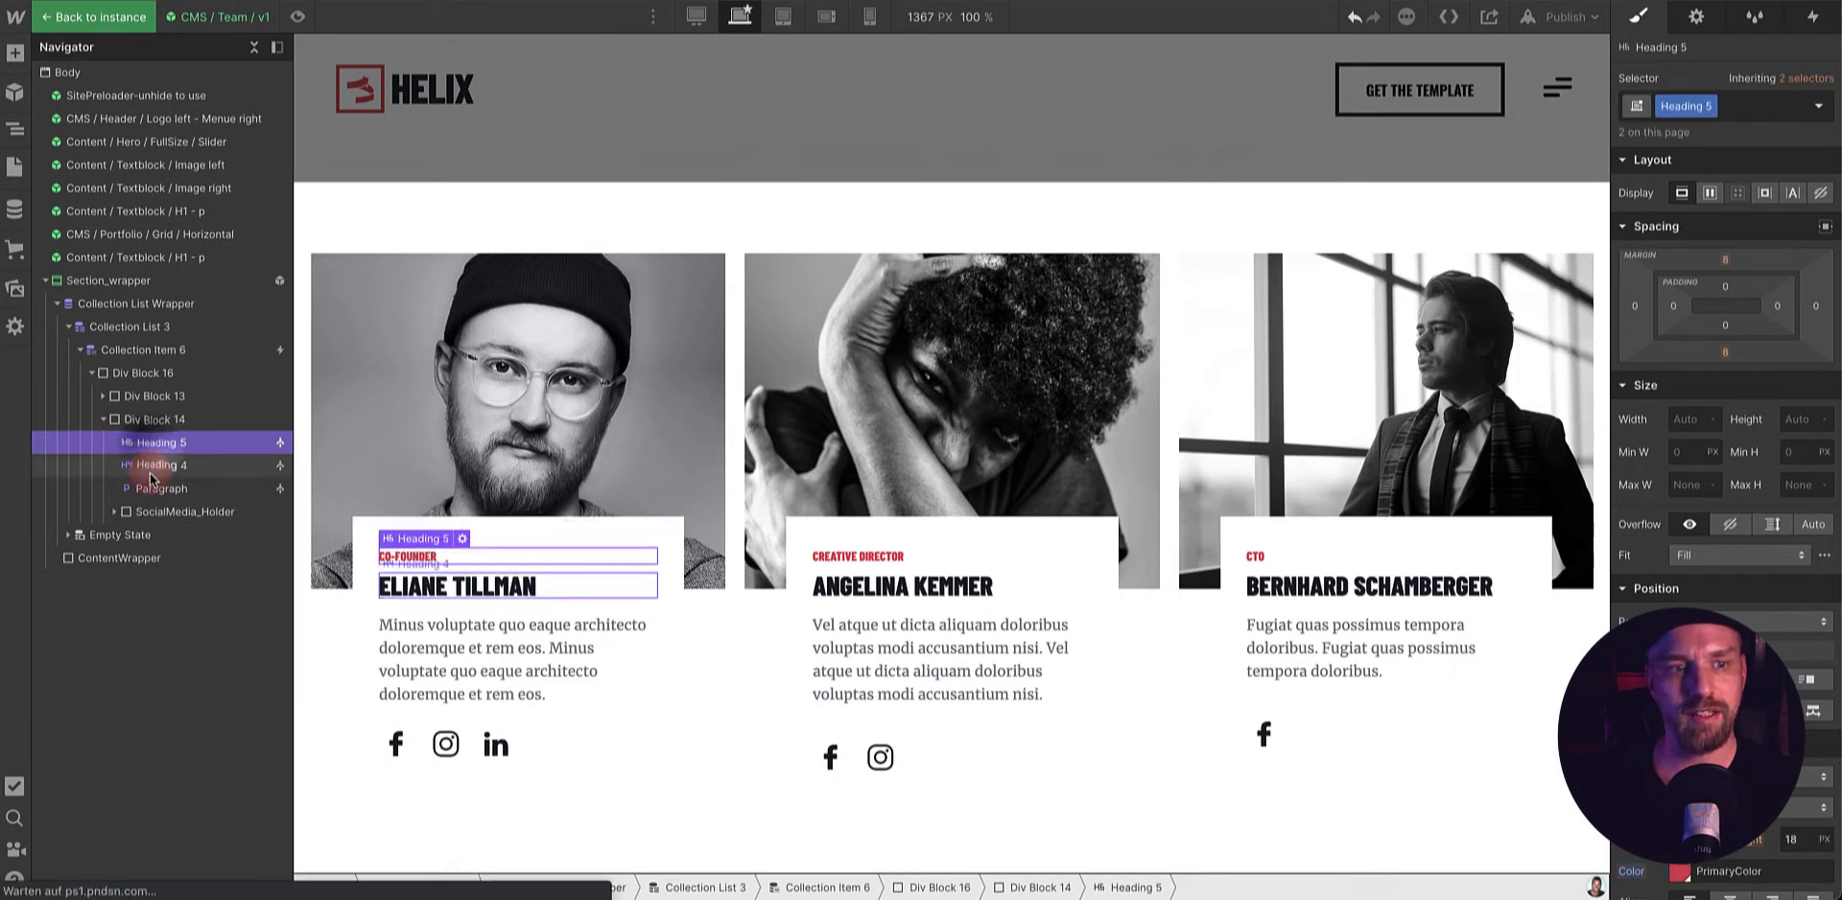
left_click_drag(149, 480, 154, 479)
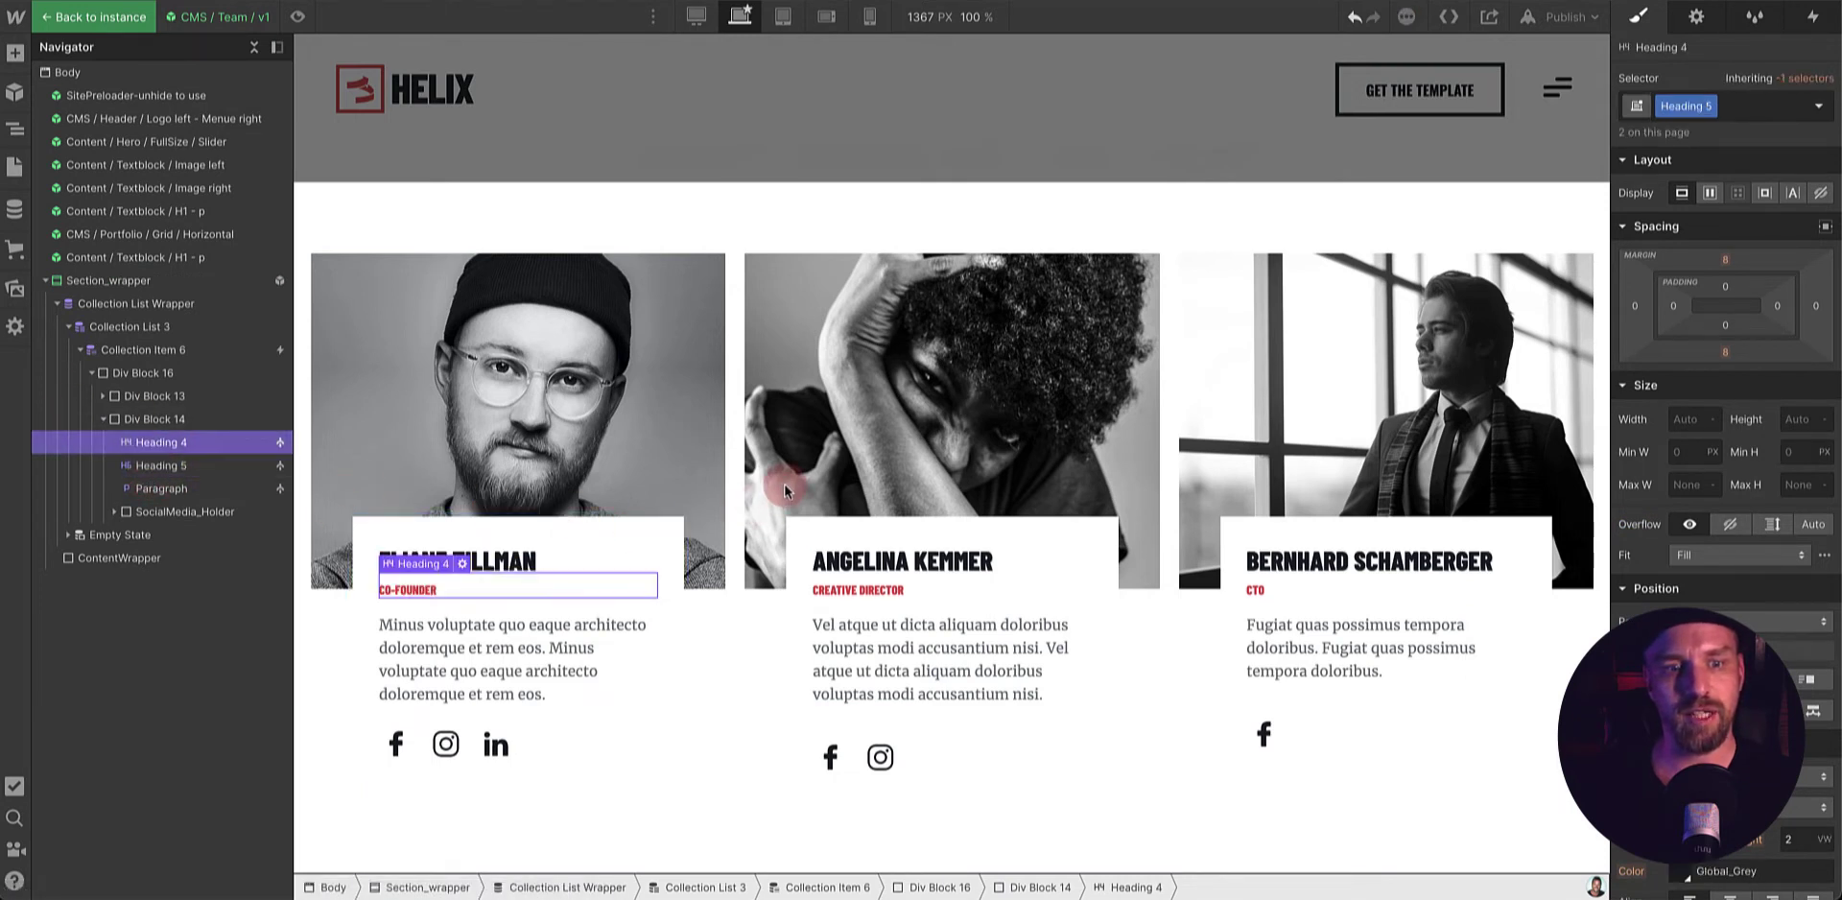
key("ctrl+z")
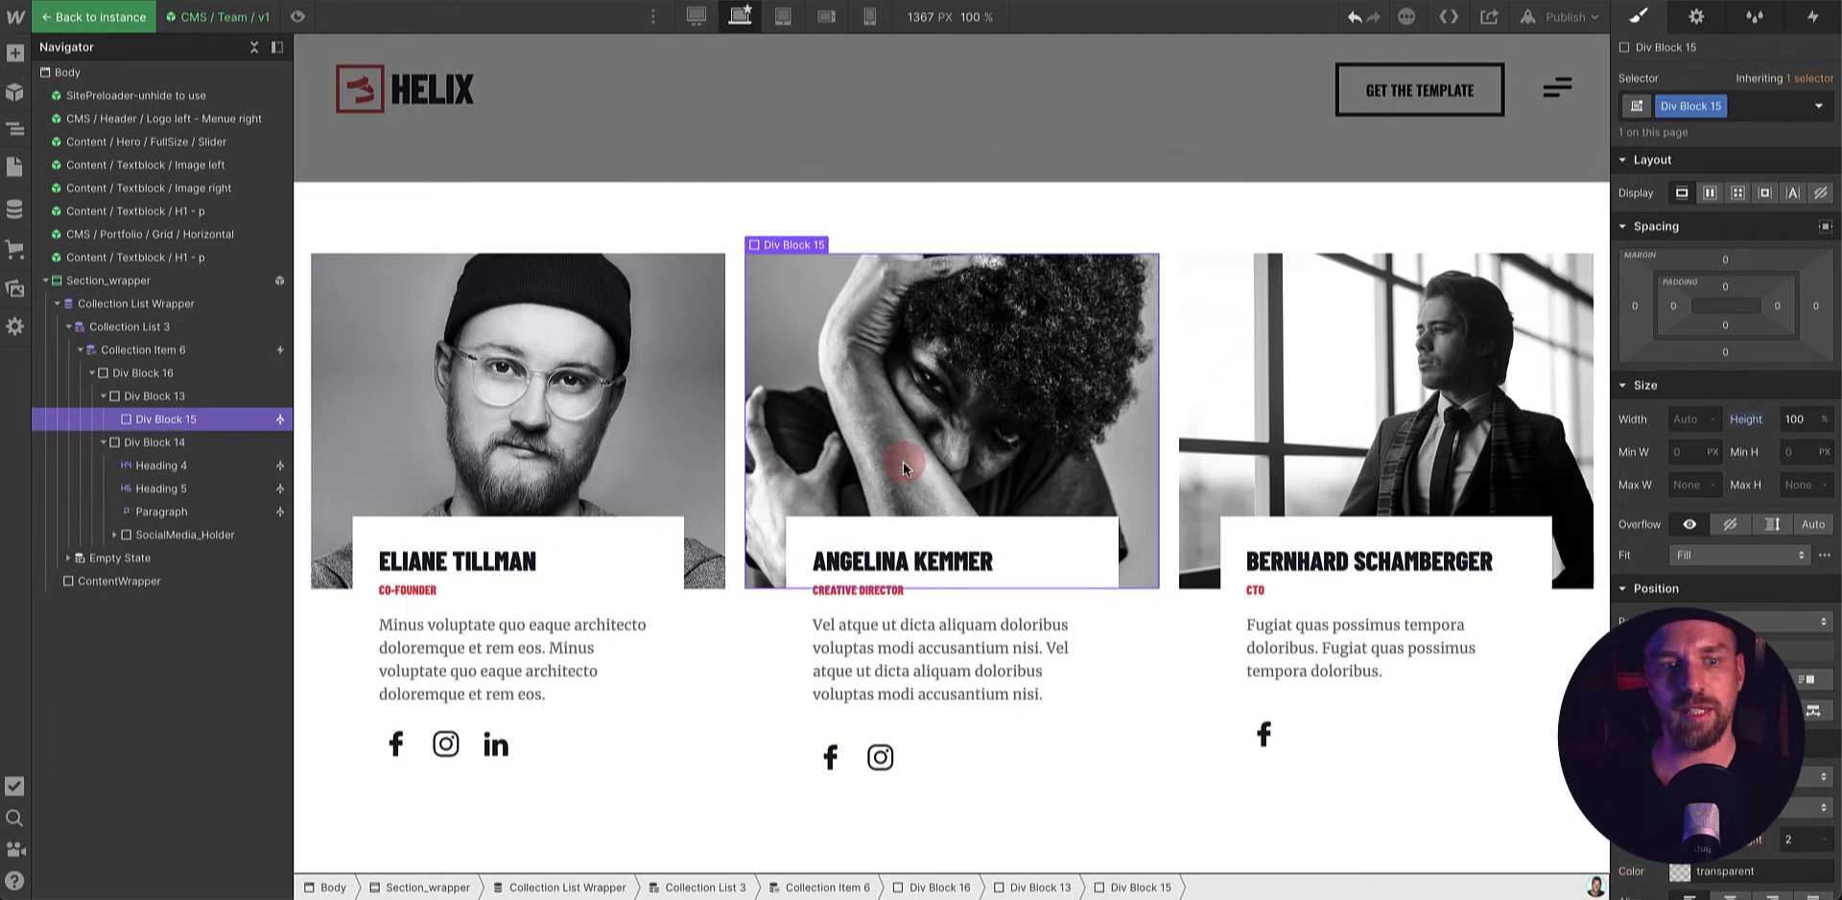
key("super+z")
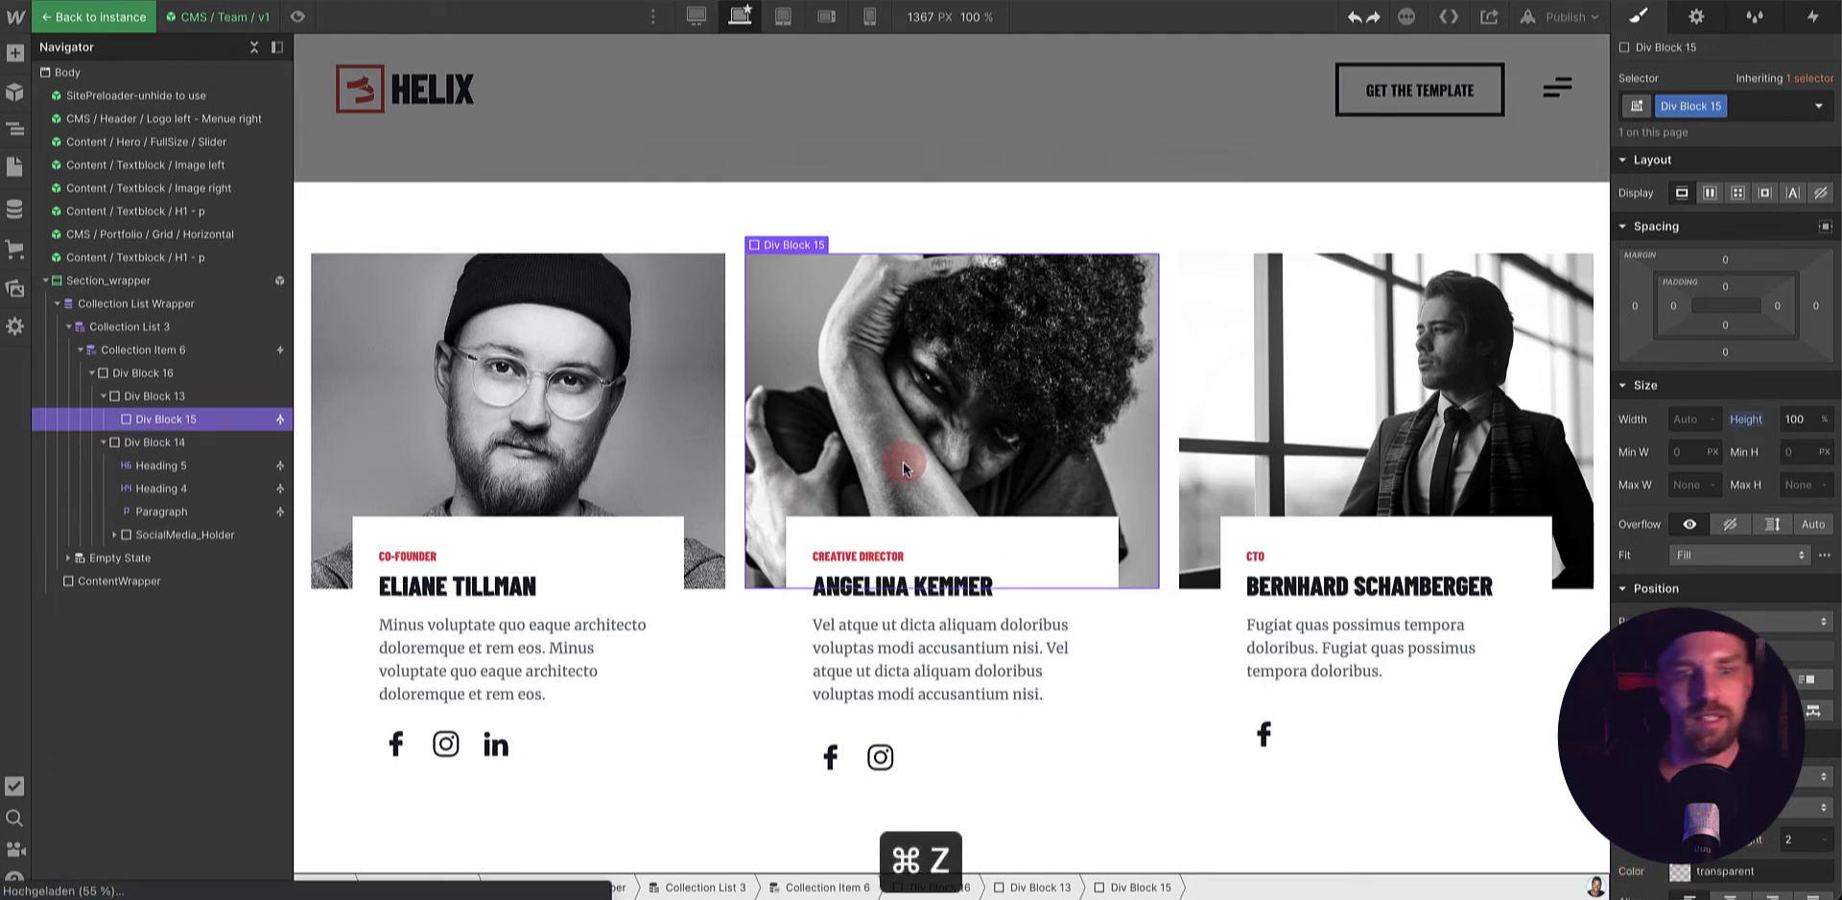
left_click(923, 138)
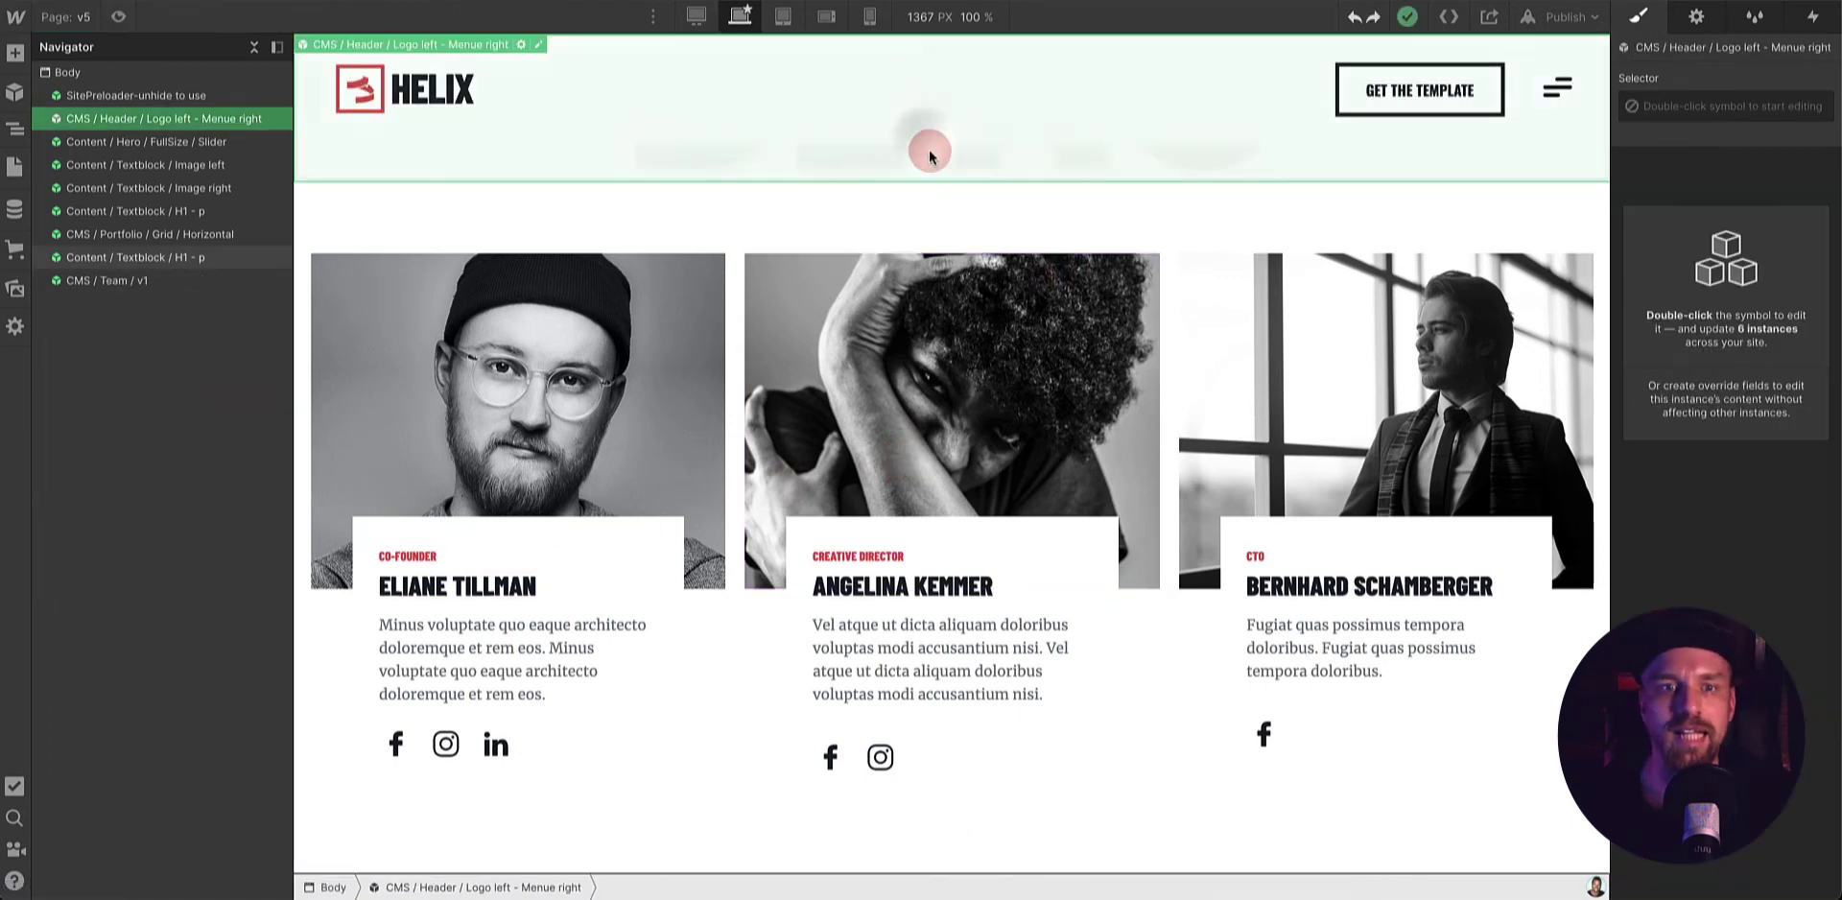
- Select the team section, search for "cont", and add the Content / ContactForm / dark symbol below it
left_click(969, 371)
key("super+e")
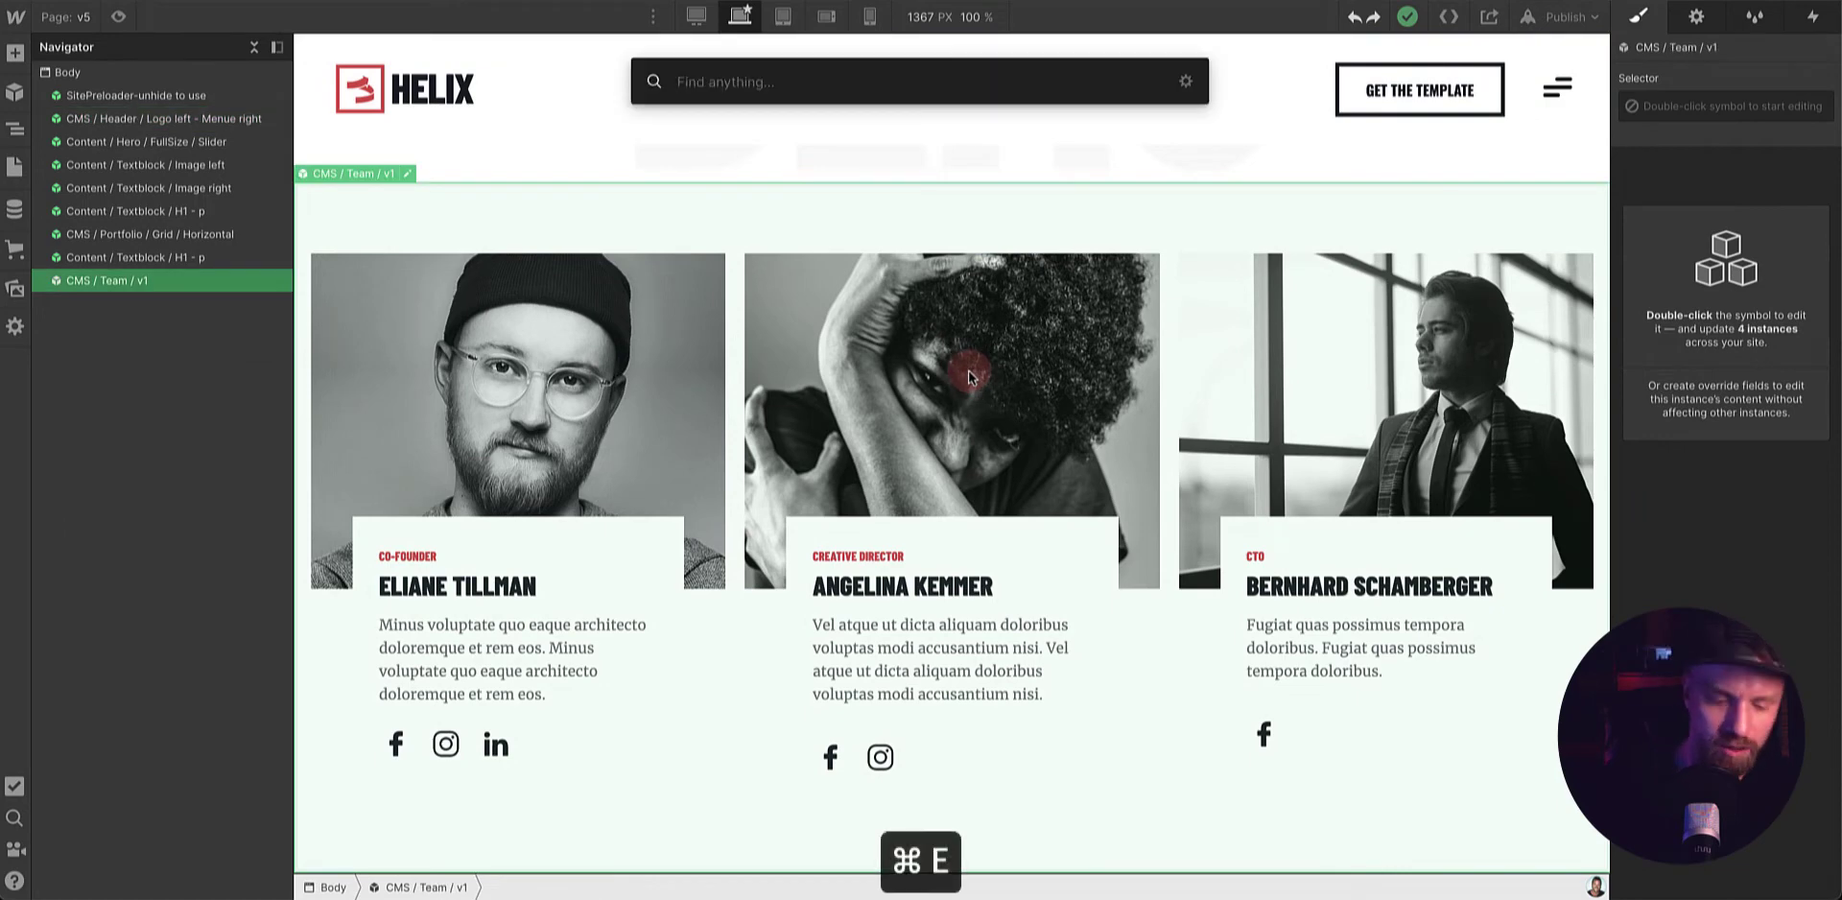
type("cont")
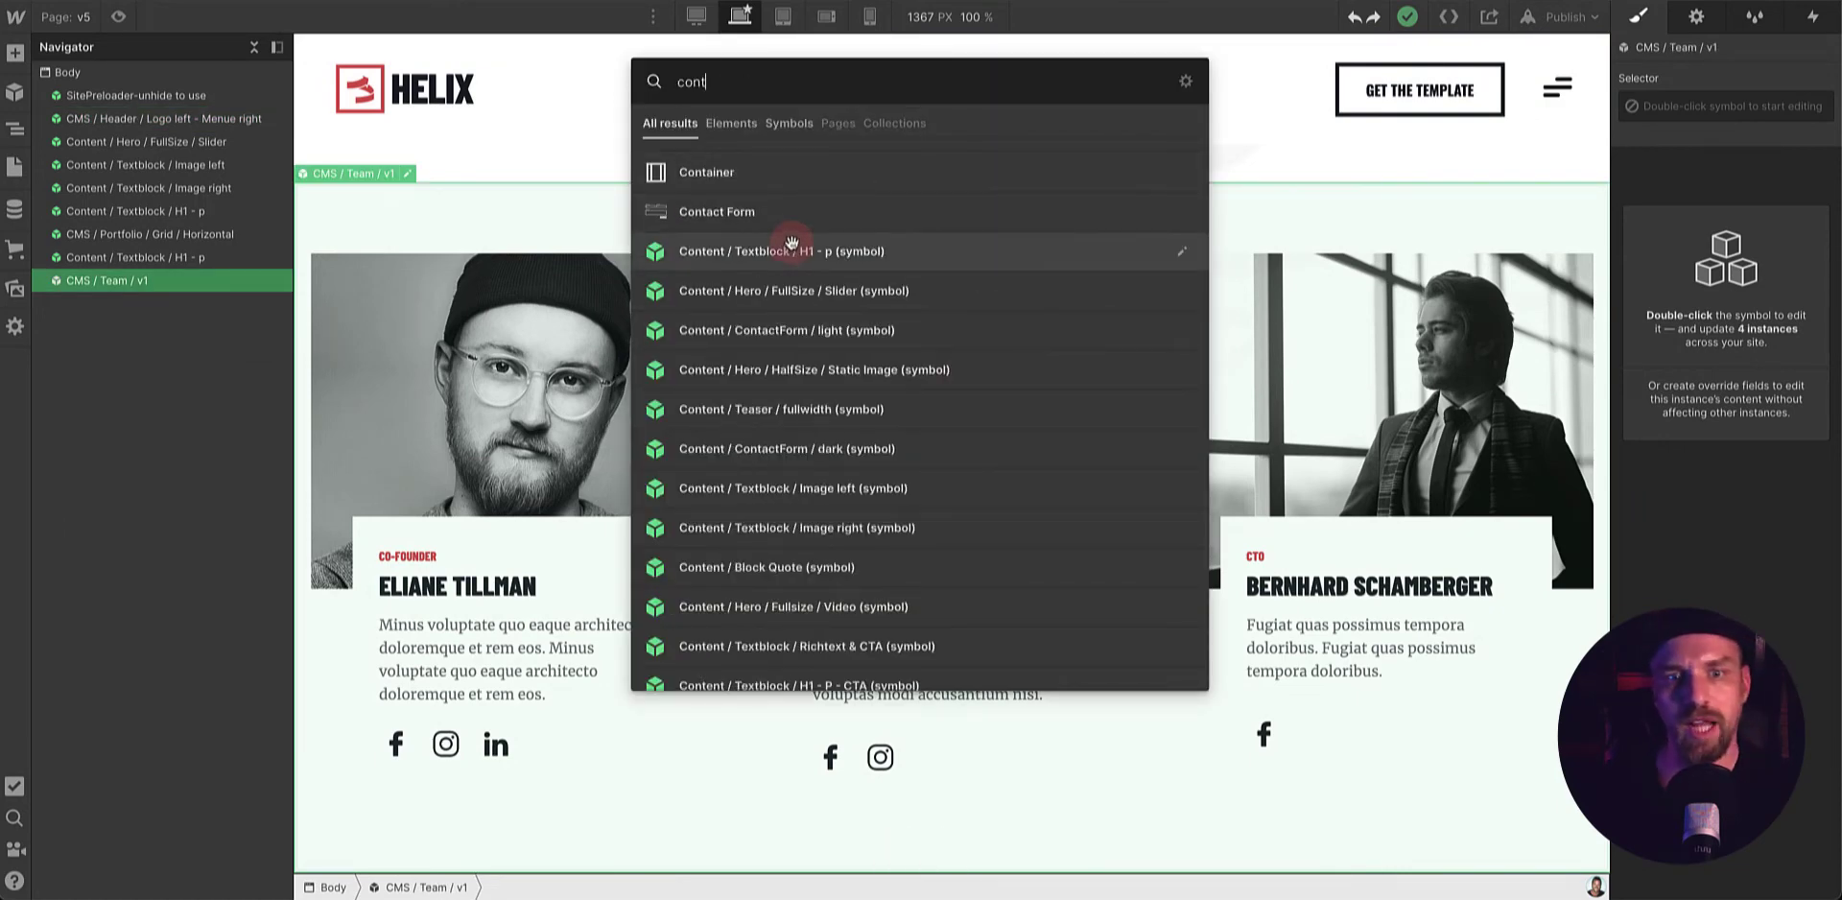
left_click(855, 459)
- Search for "foot" and add the CMS / Footer / White symbol below the contact form
key("super+e")
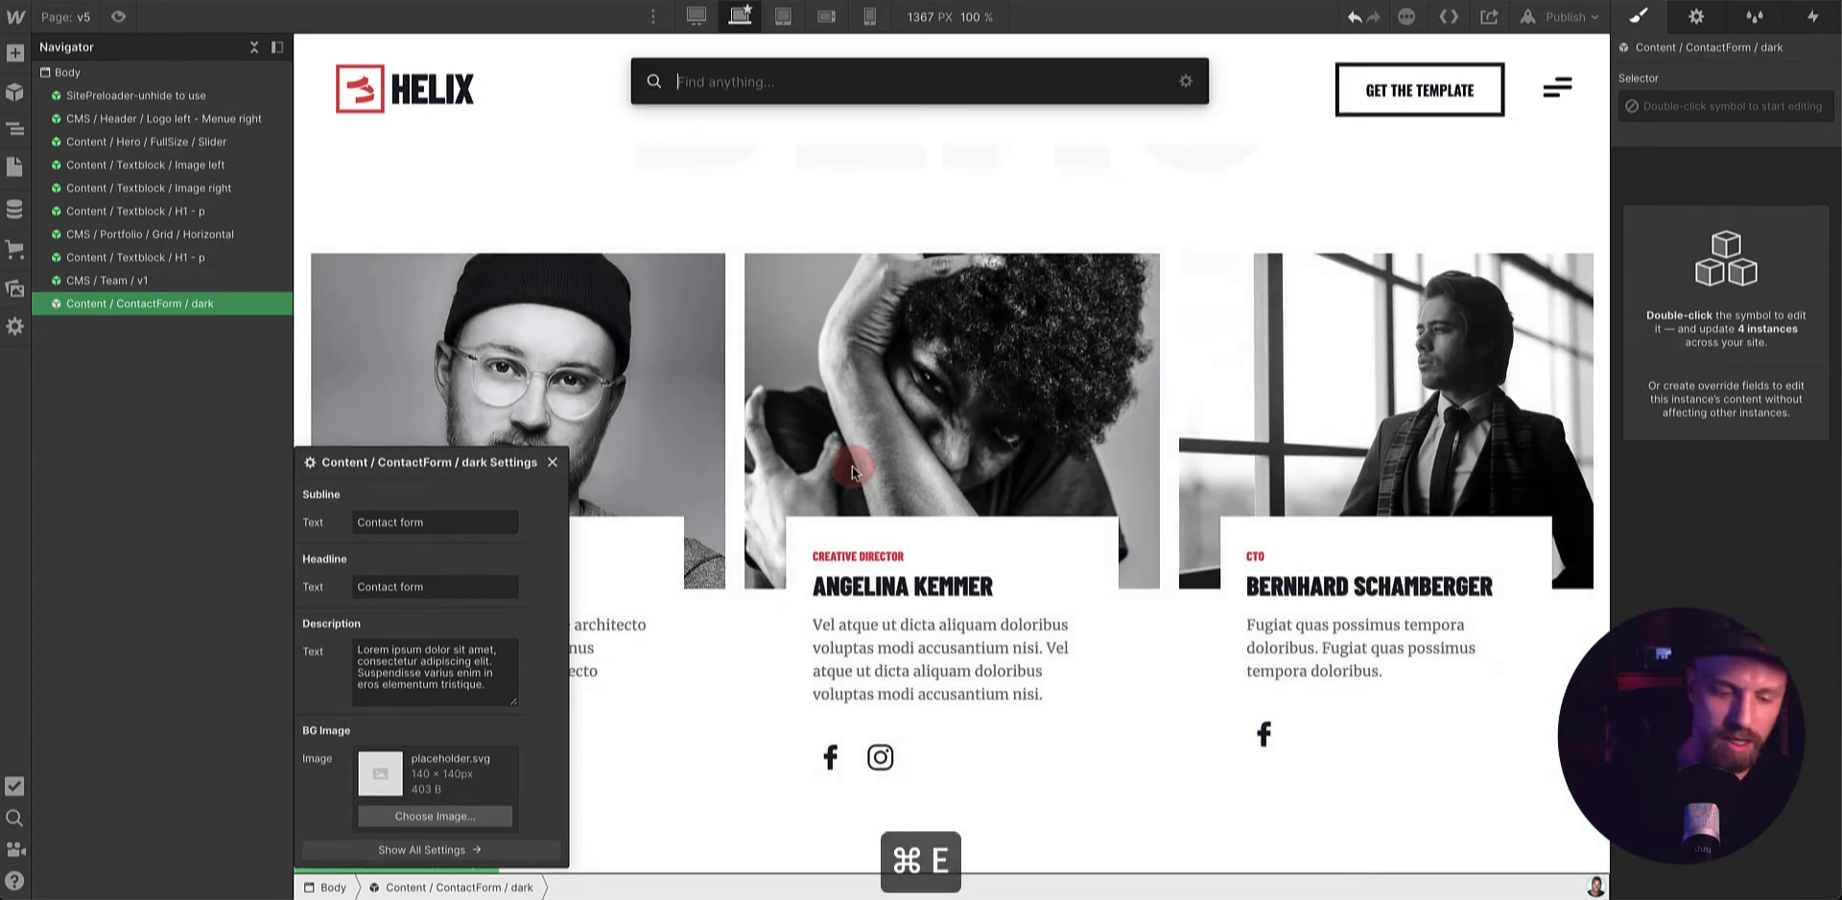
type("foot")
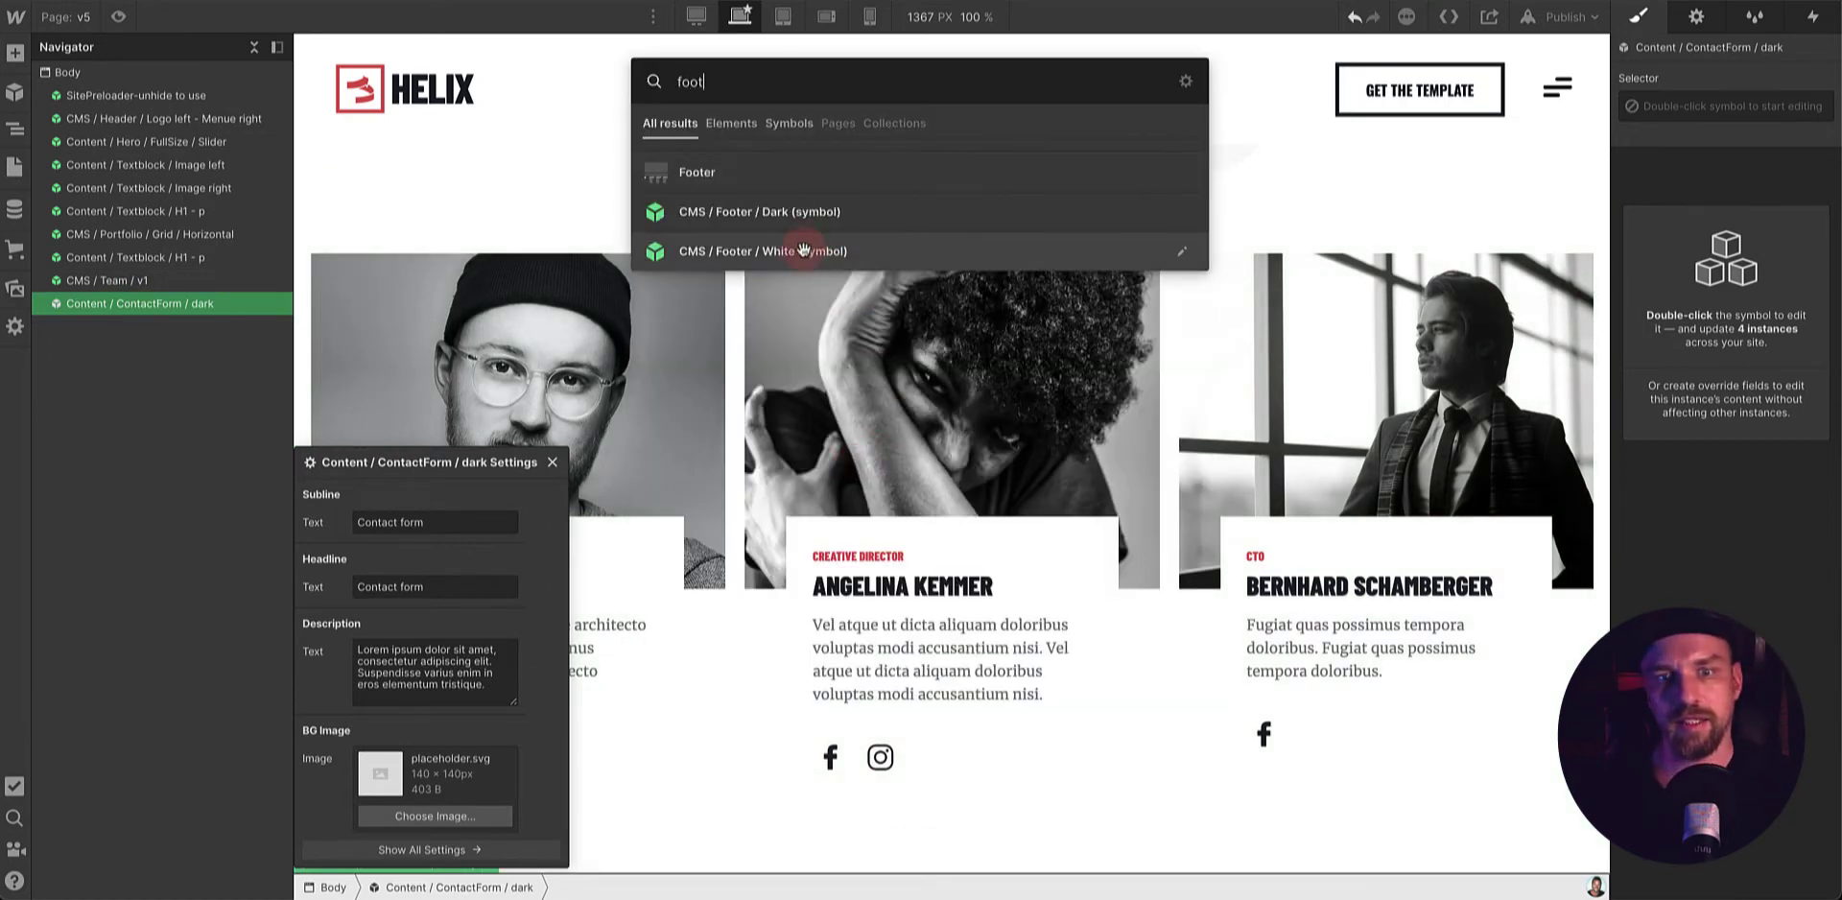
left_click(804, 250)
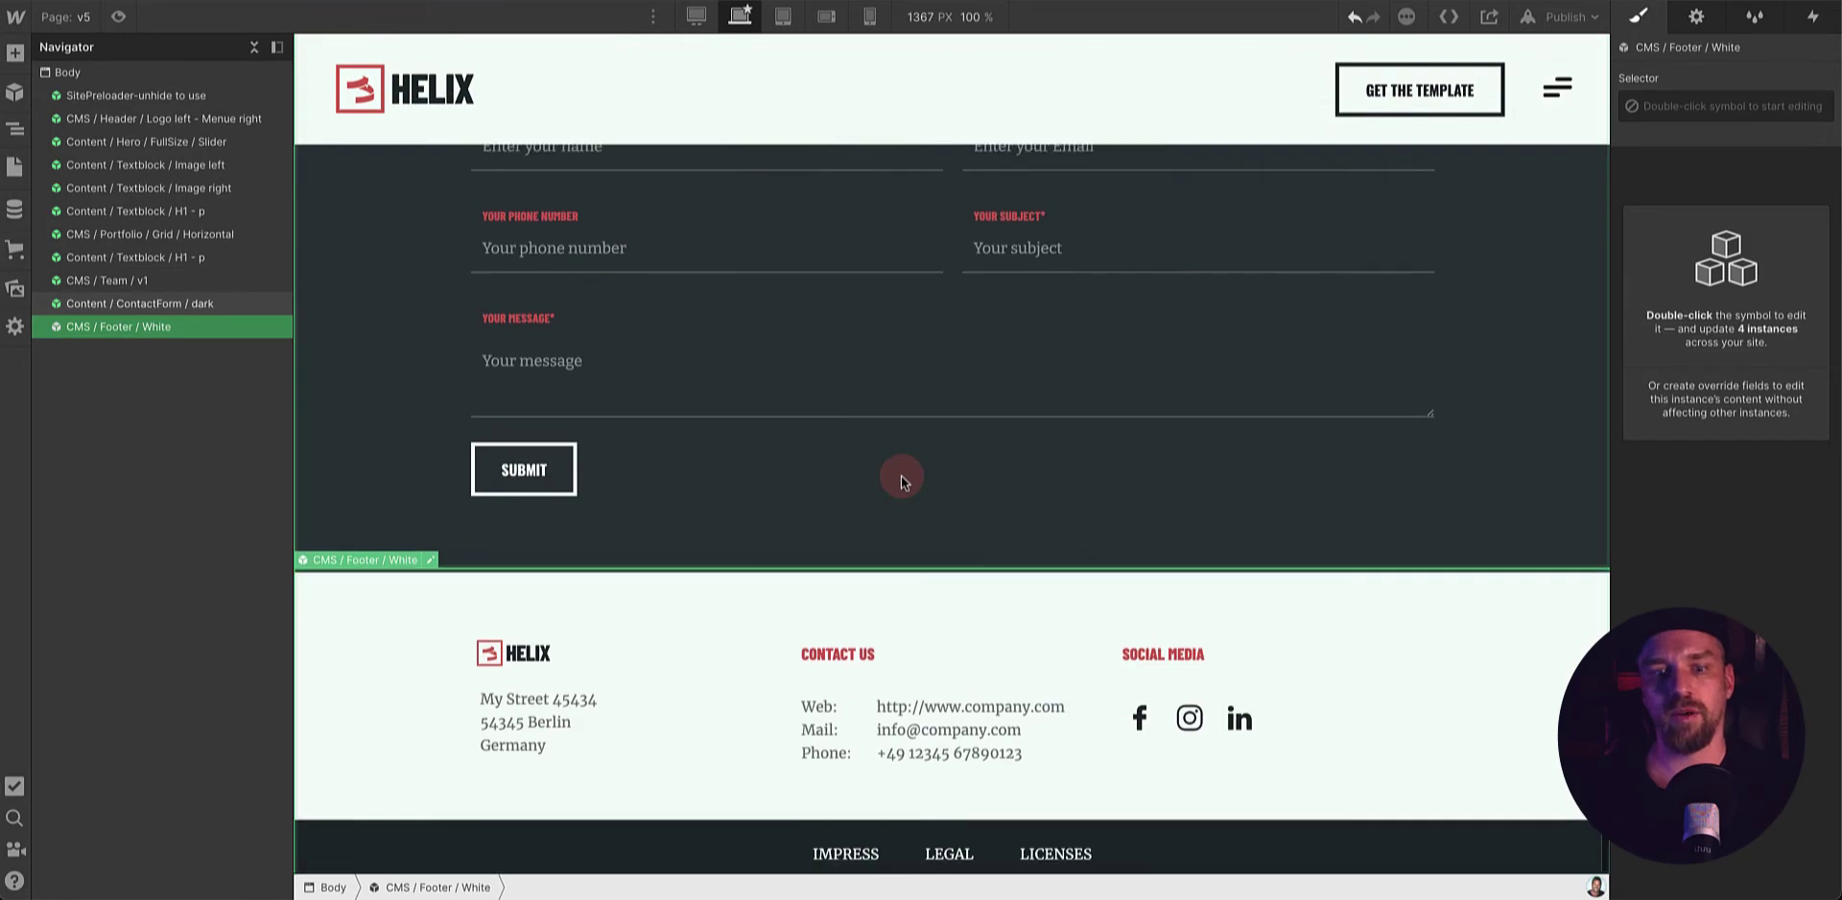
- Override the Content / Hero / FullSize / Slider instance's subline with "Coming soon" and its headline with "Website is coming"
scroll(901, 475, "up", 20)
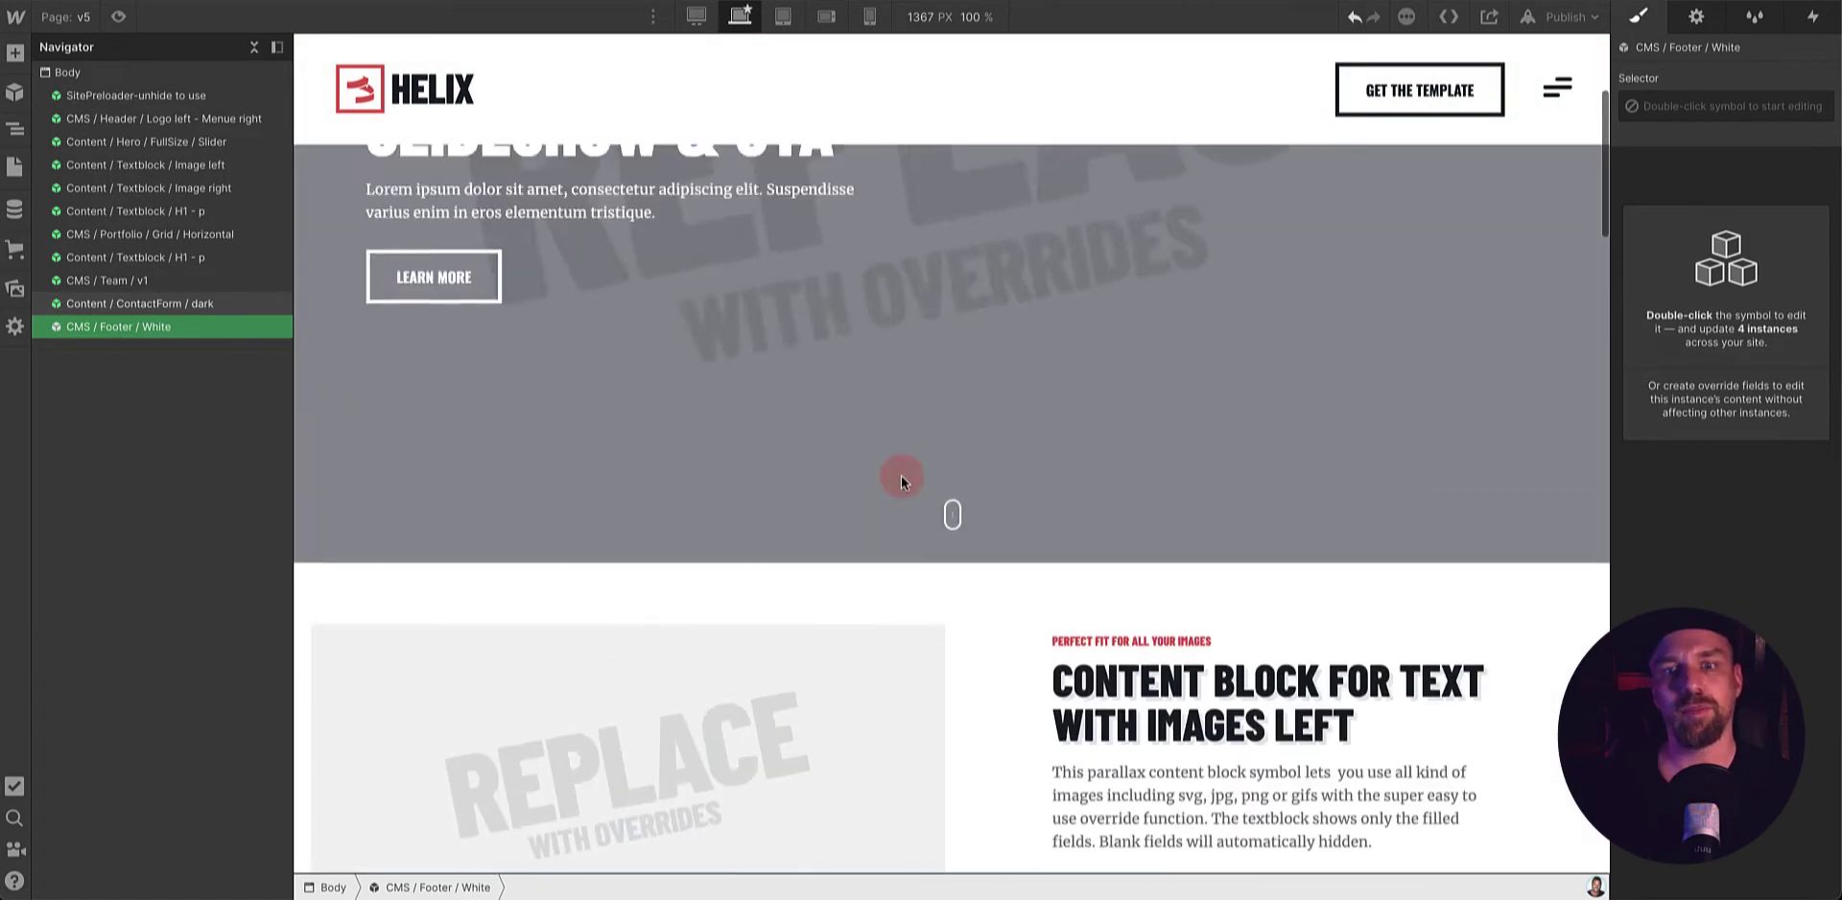
scroll(901, 480, "up", 3)
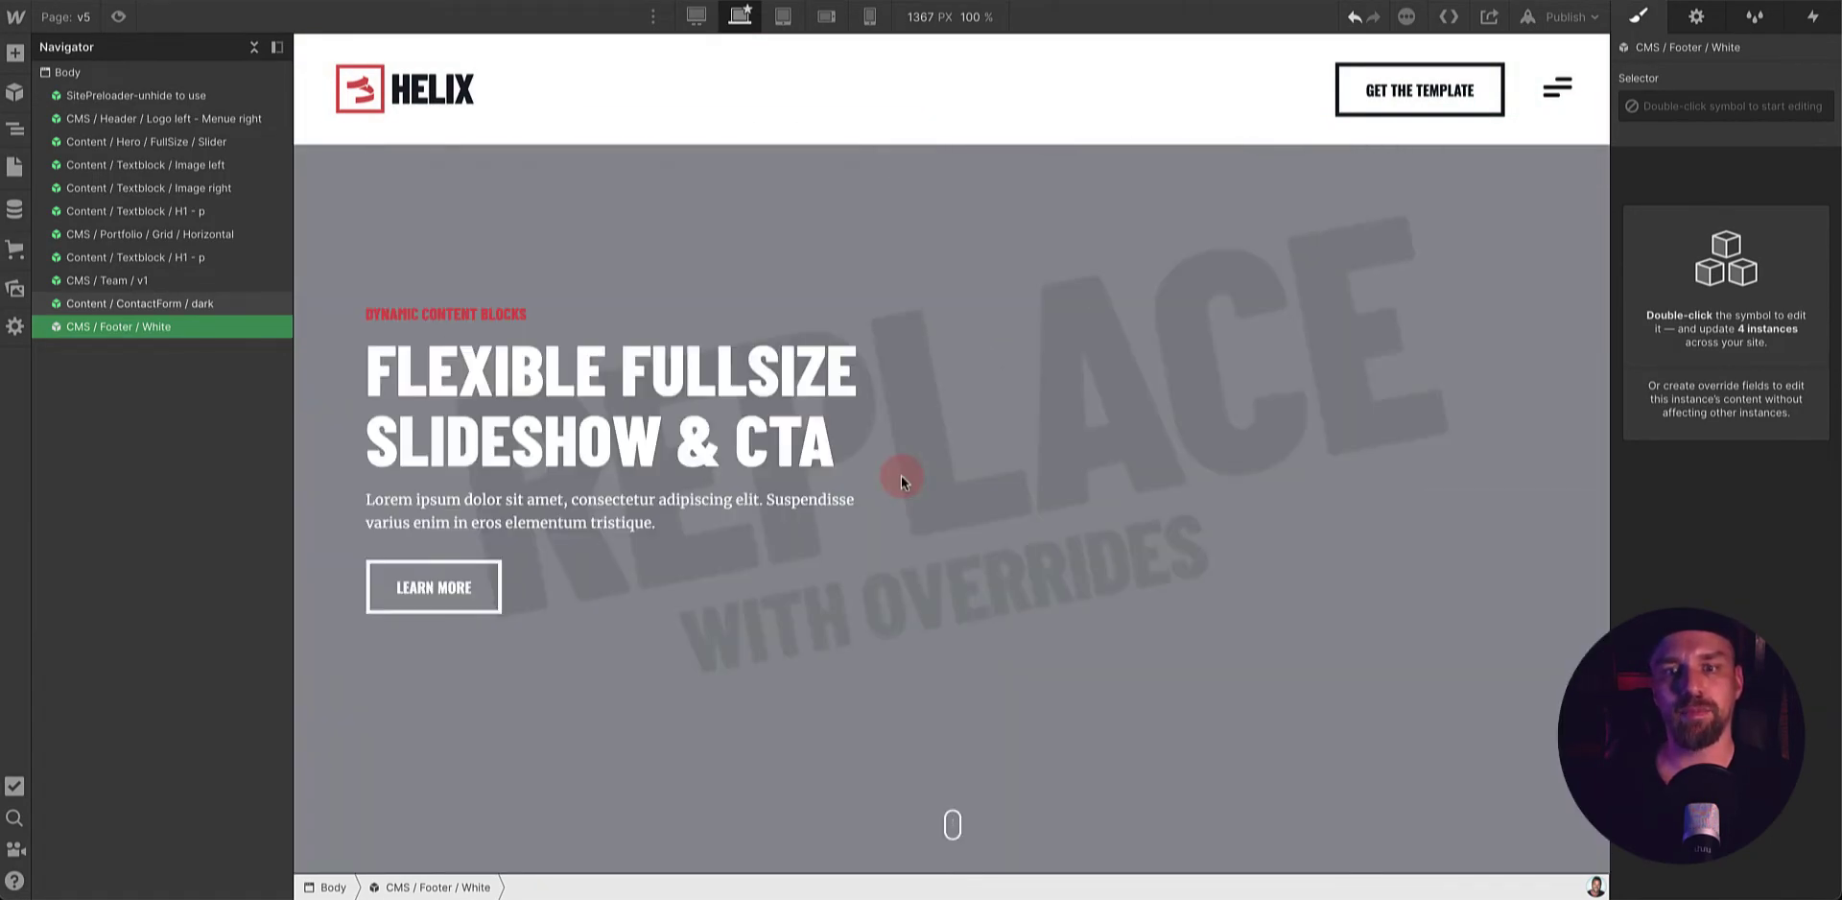
left_click(865, 405)
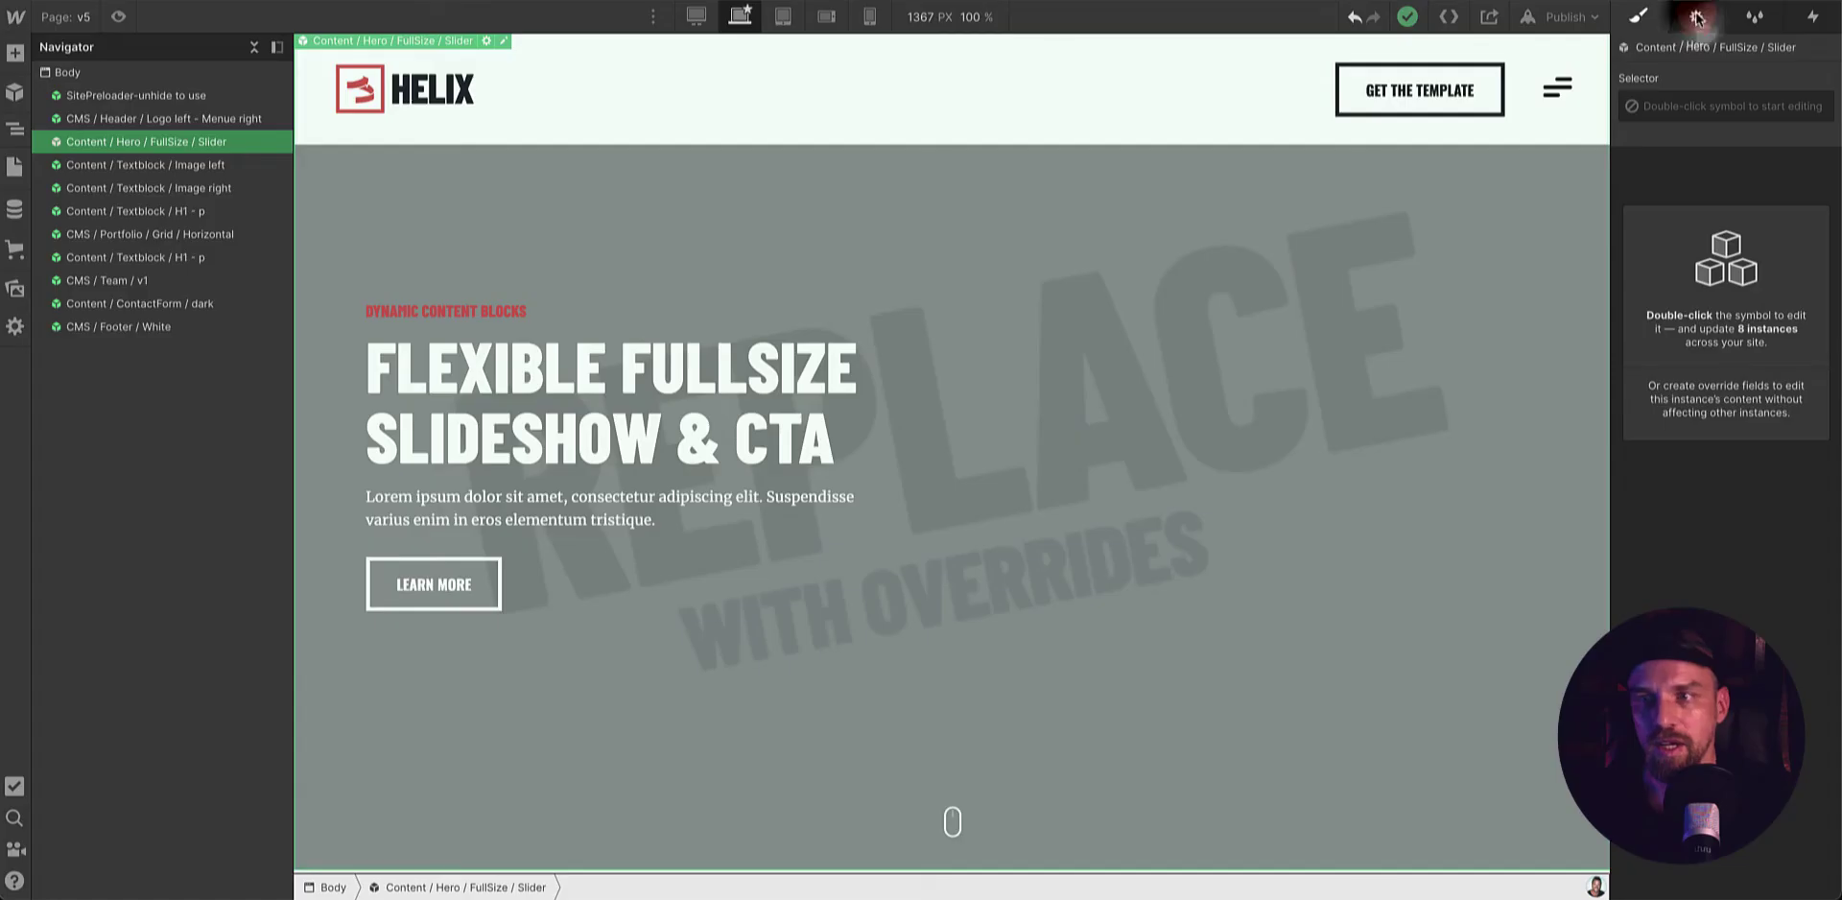
left_click(1696, 16)
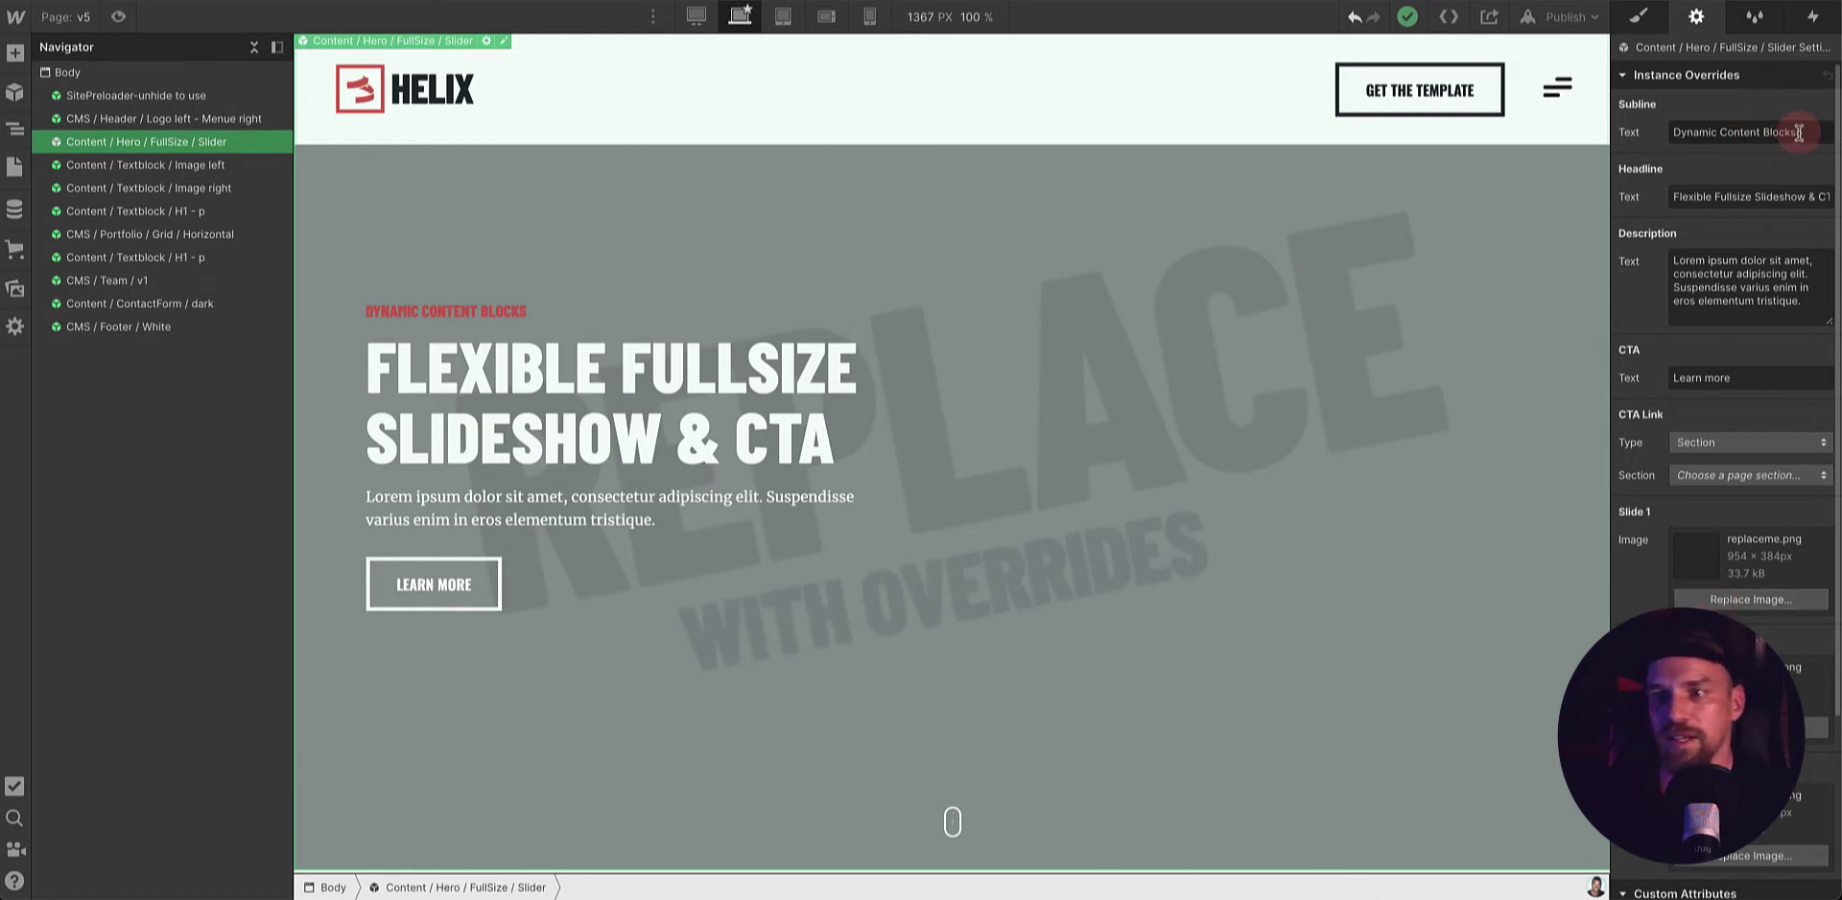
left_click_drag(1799, 133, 1533, 133)
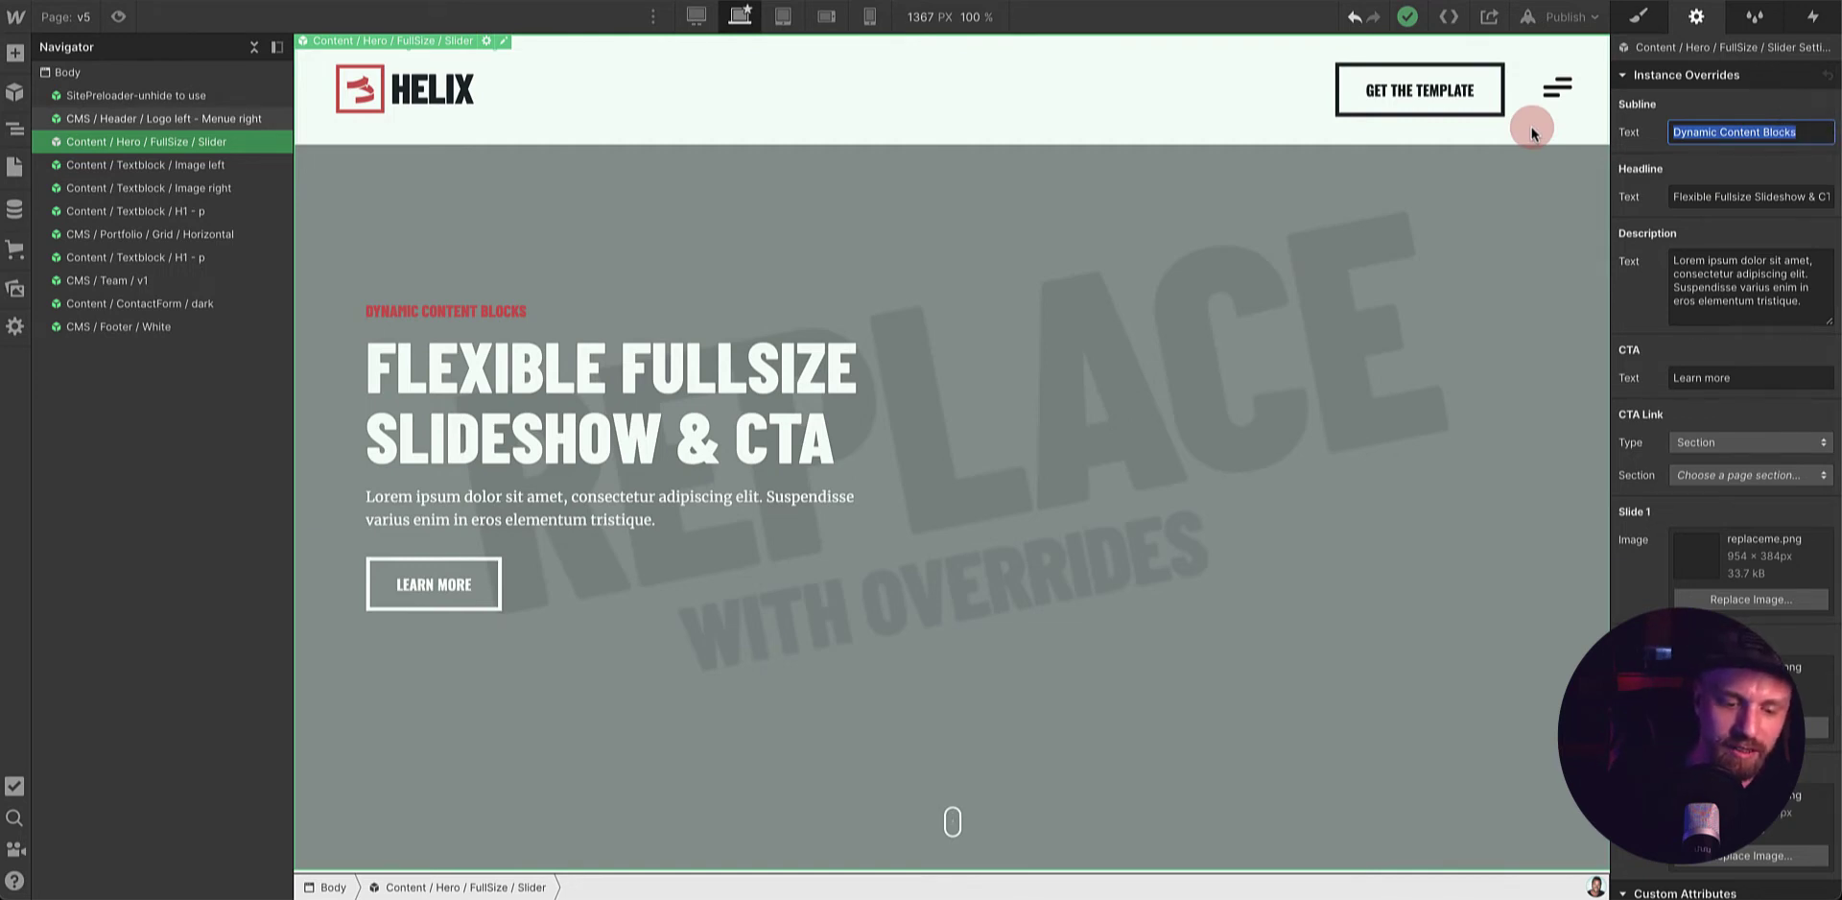
type("Coming soon")
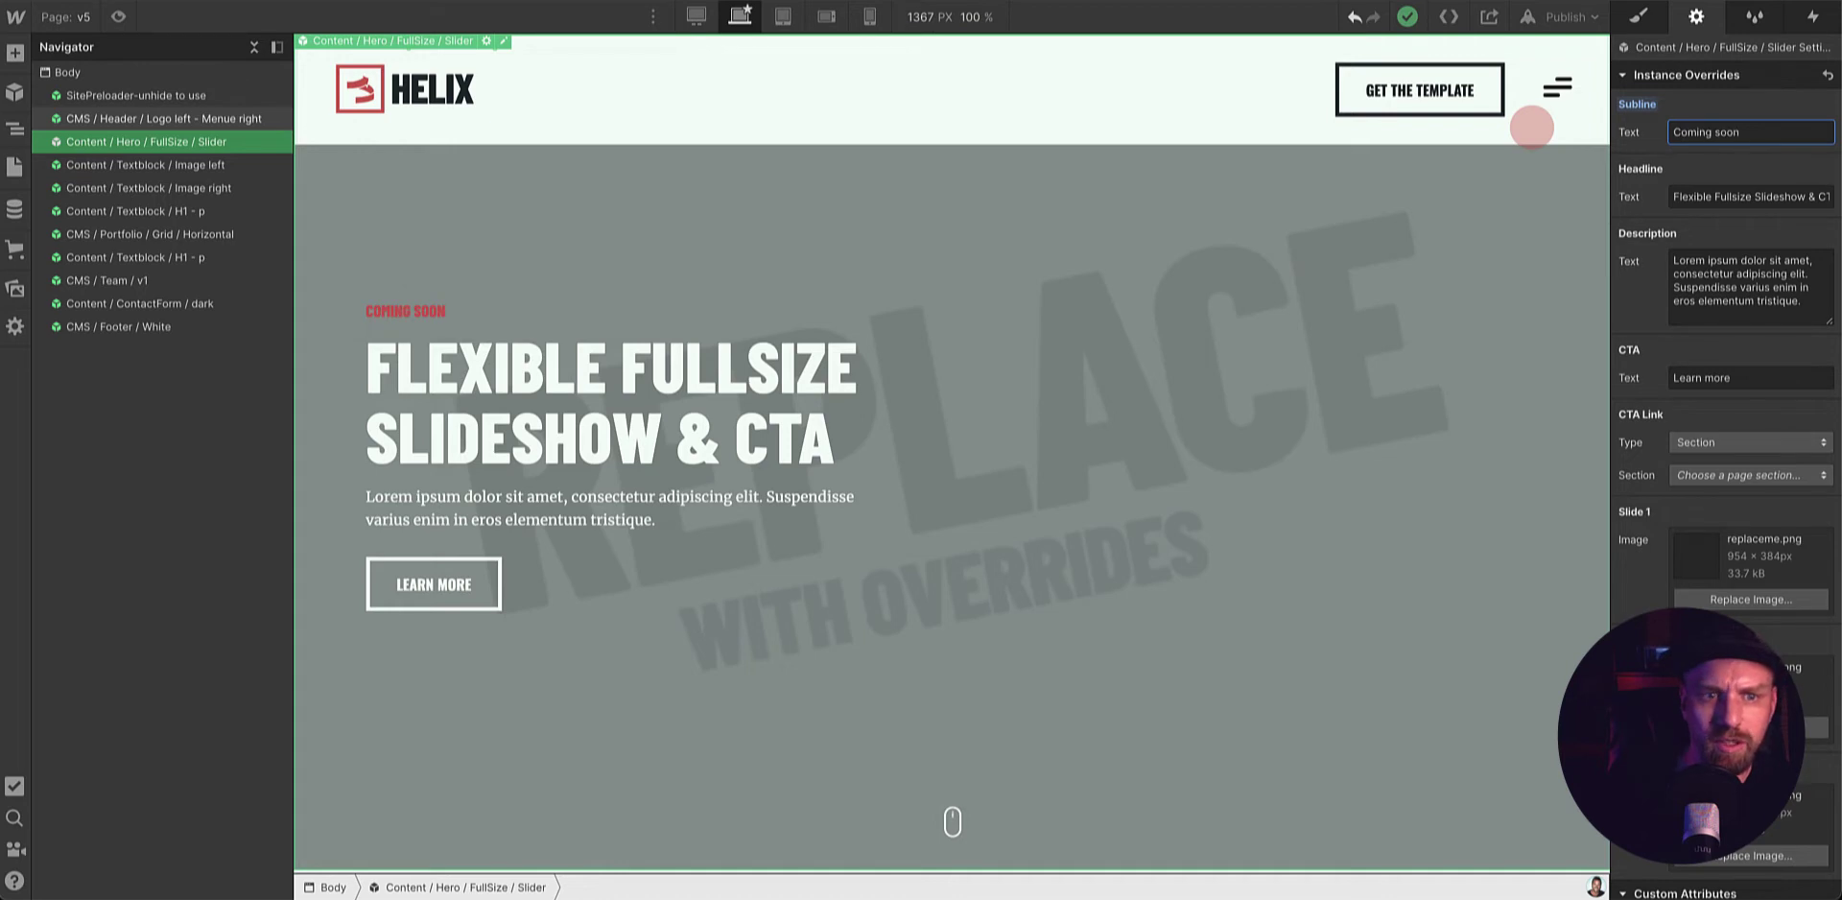
triple_click(1726, 197)
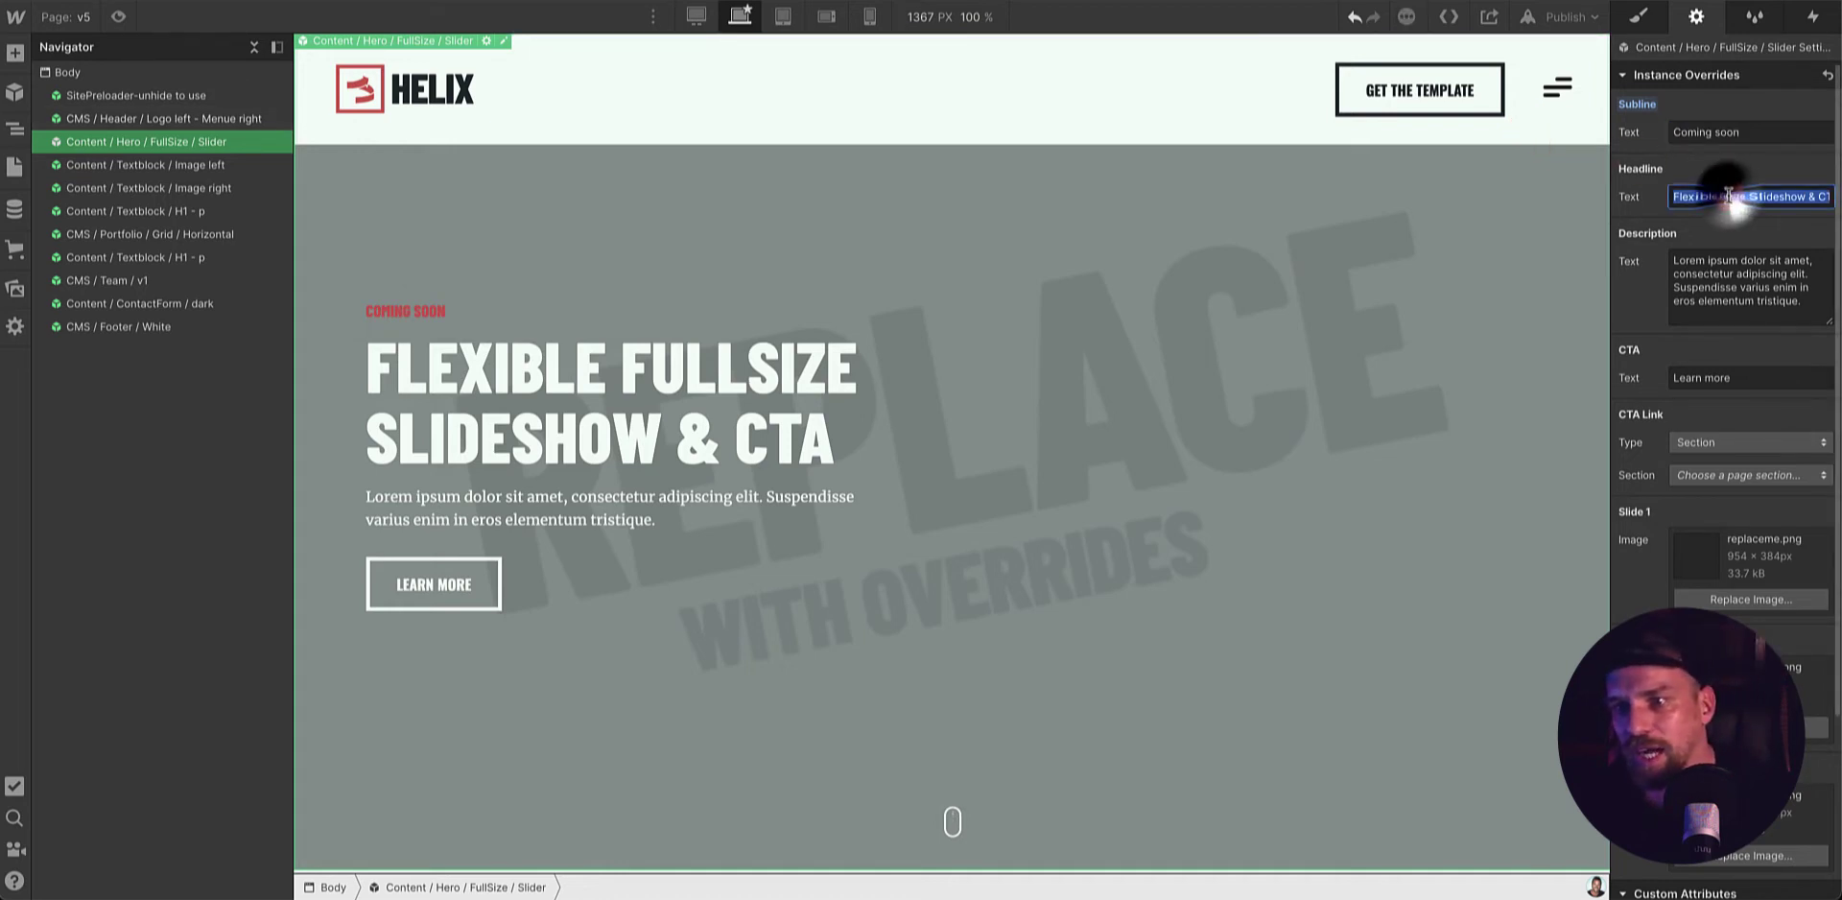
type("Website is")
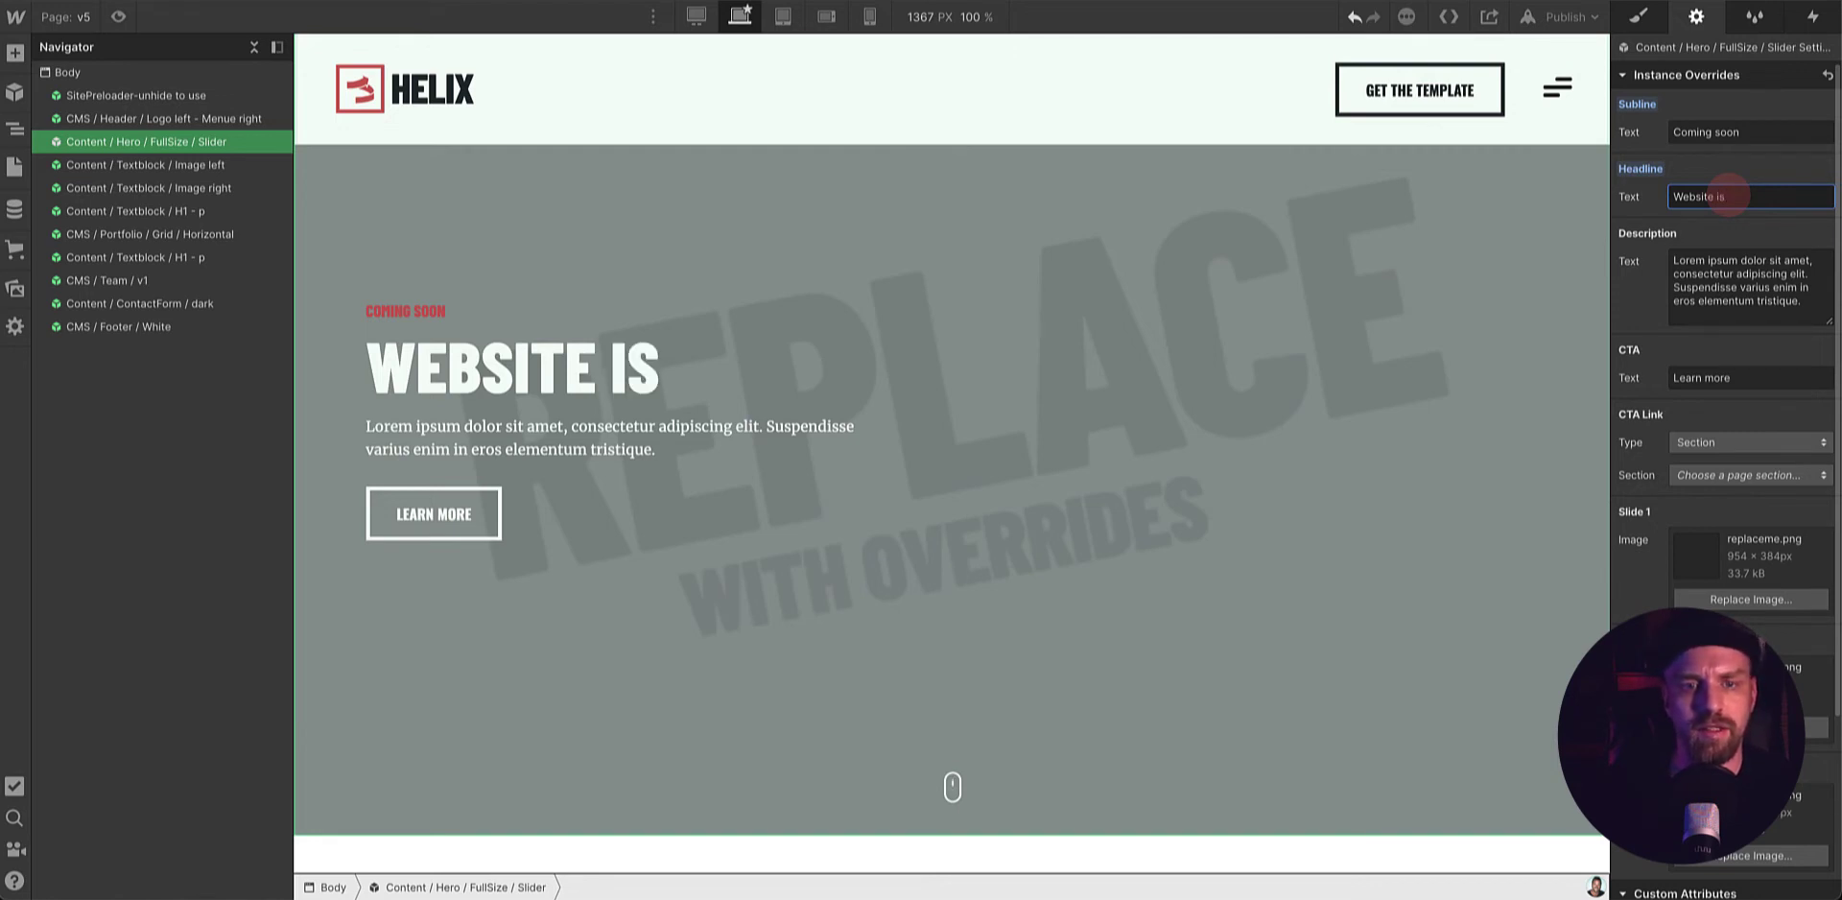
type(" coming")
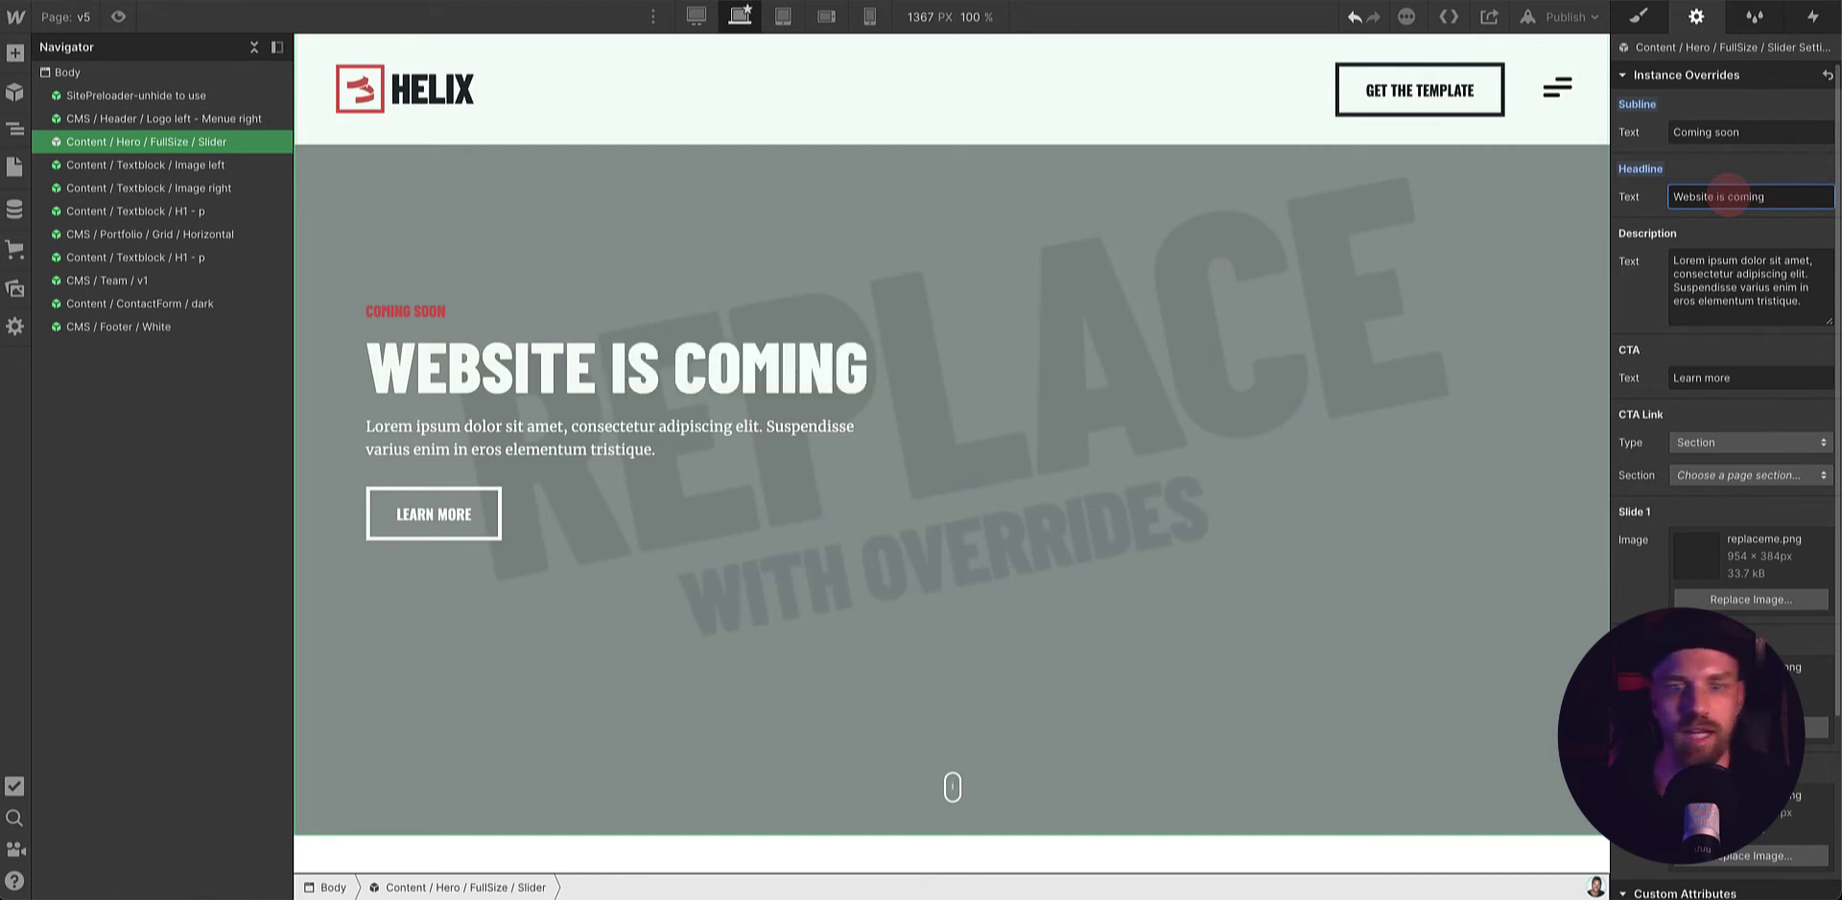
- Set the hero slider's CTA text to "Get it now" and check the available CTA link types
triple_click(1755, 373)
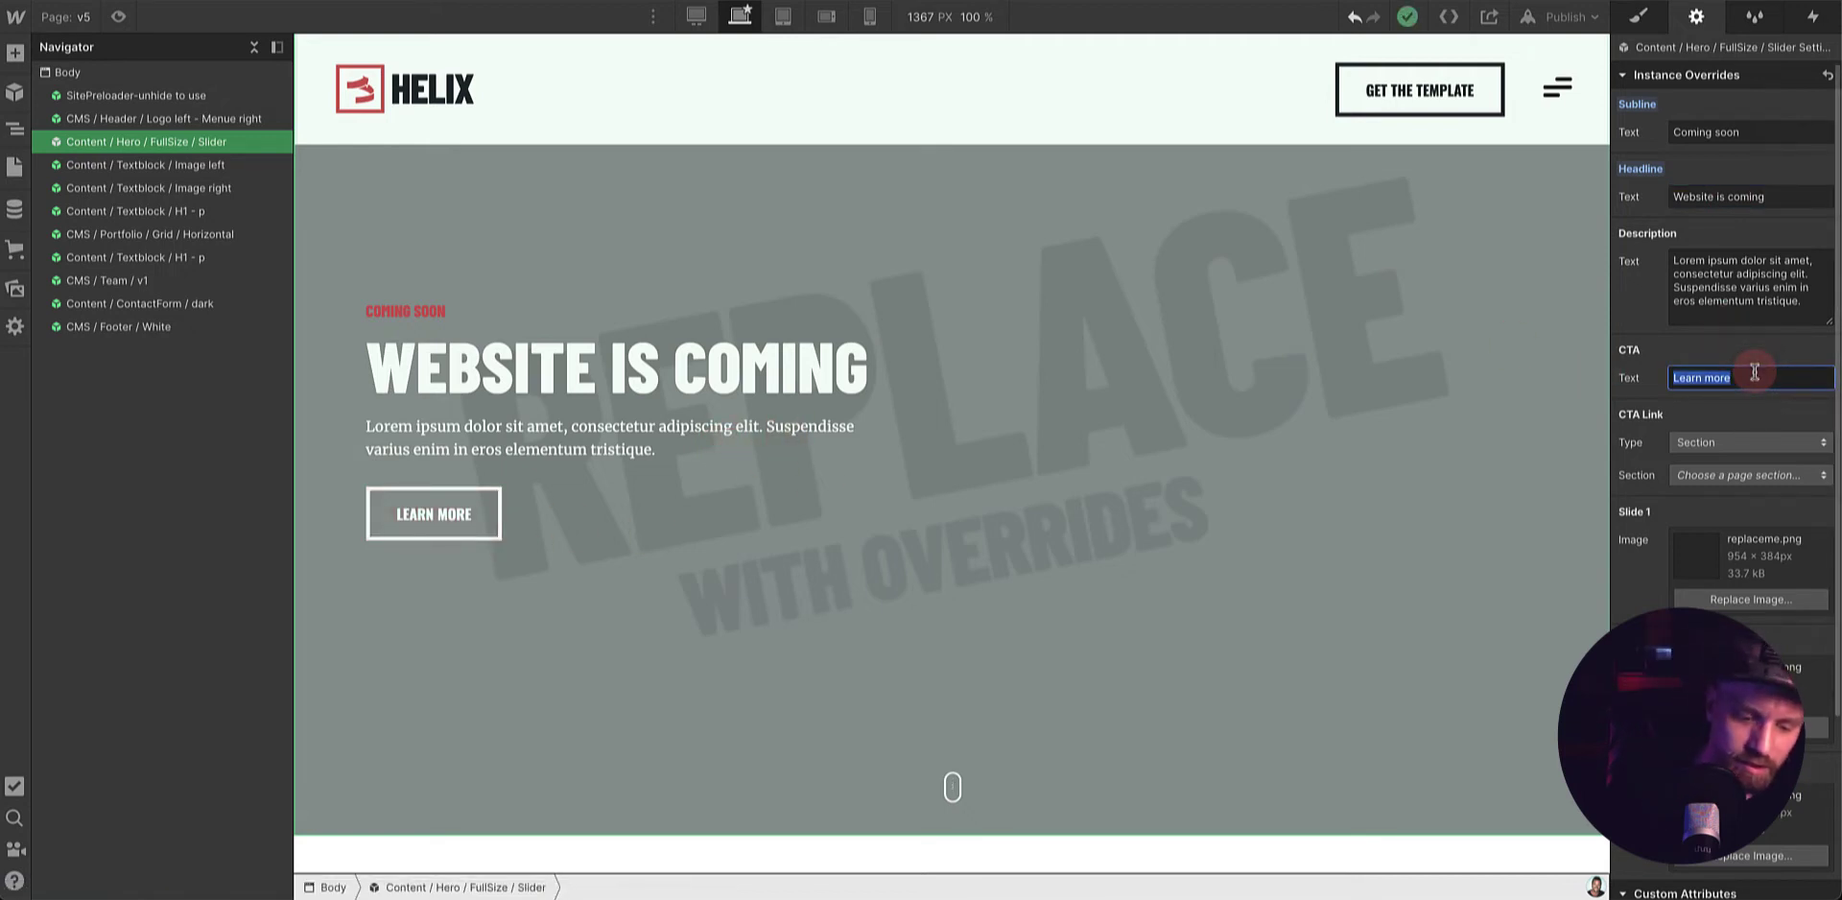
type("Get it now")
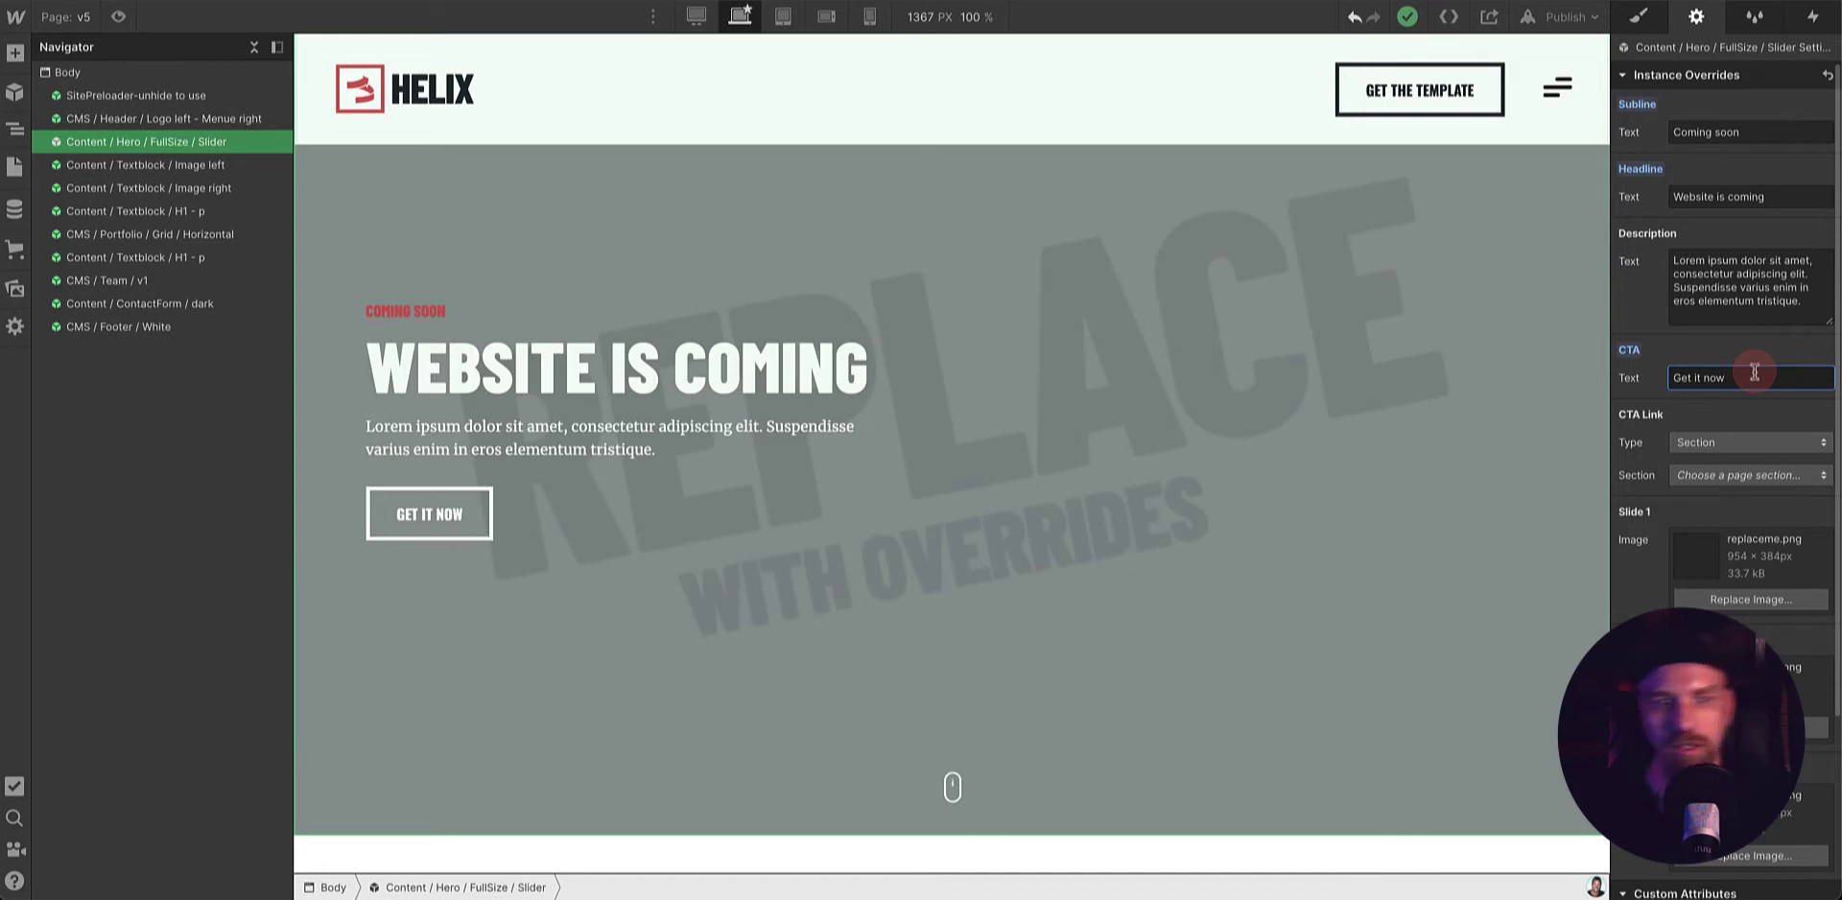
left_click(1725, 444)
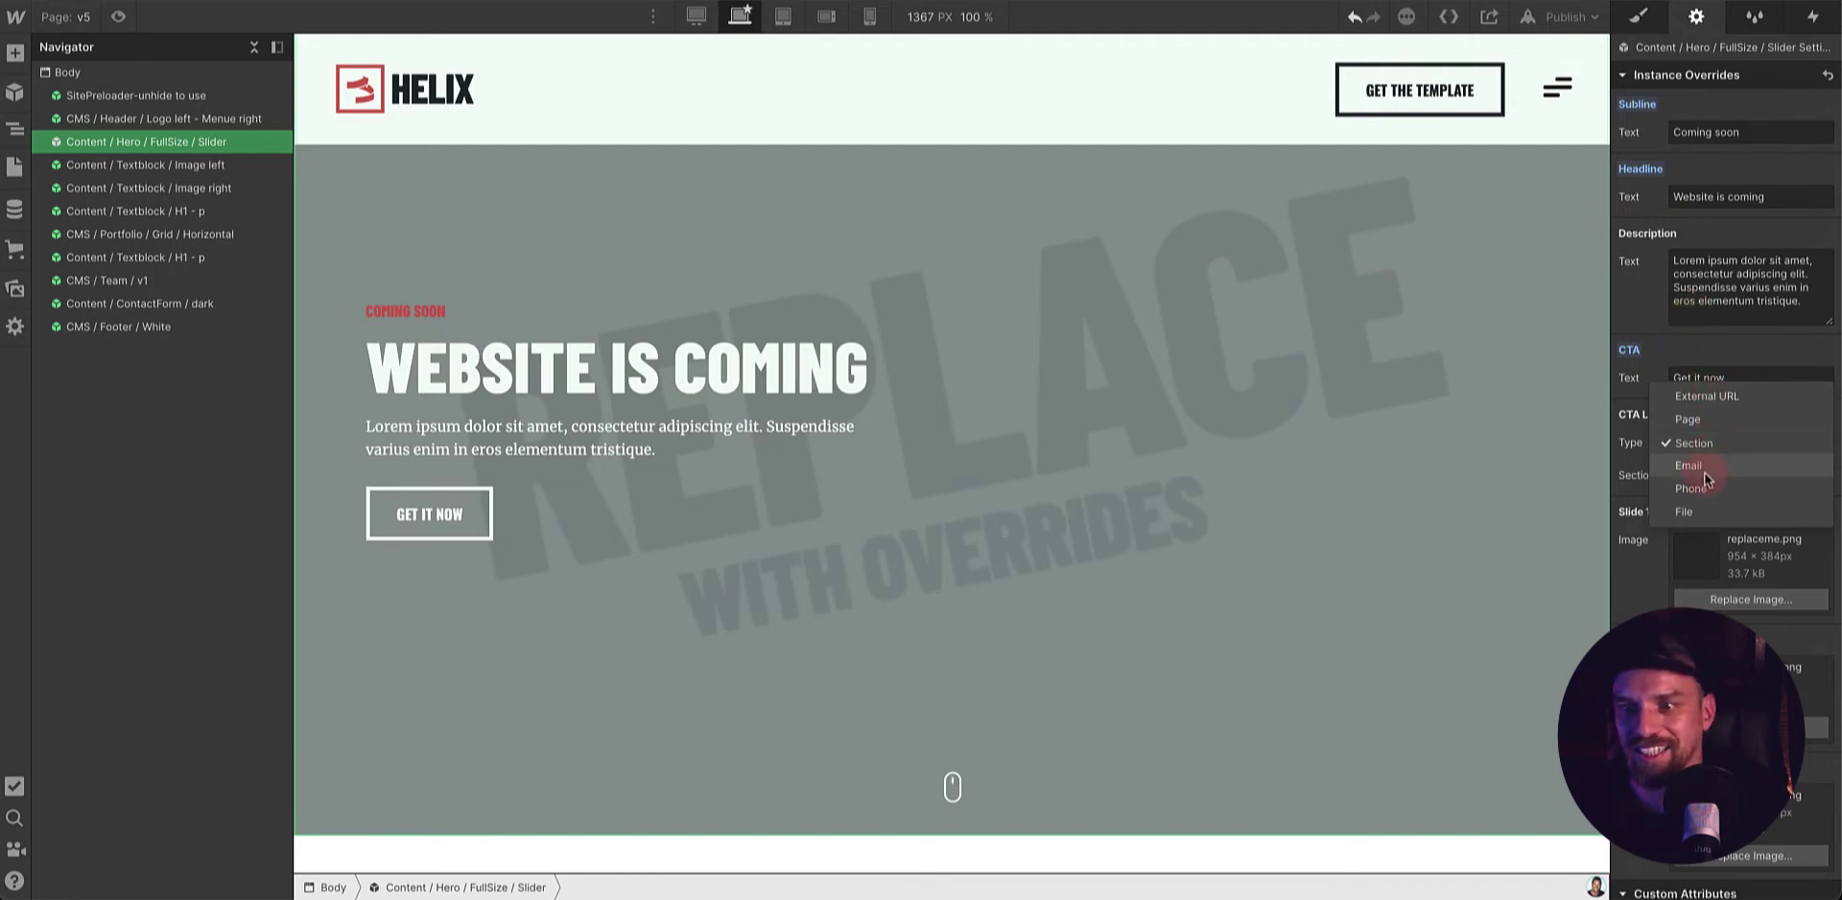
left_click(1677, 345)
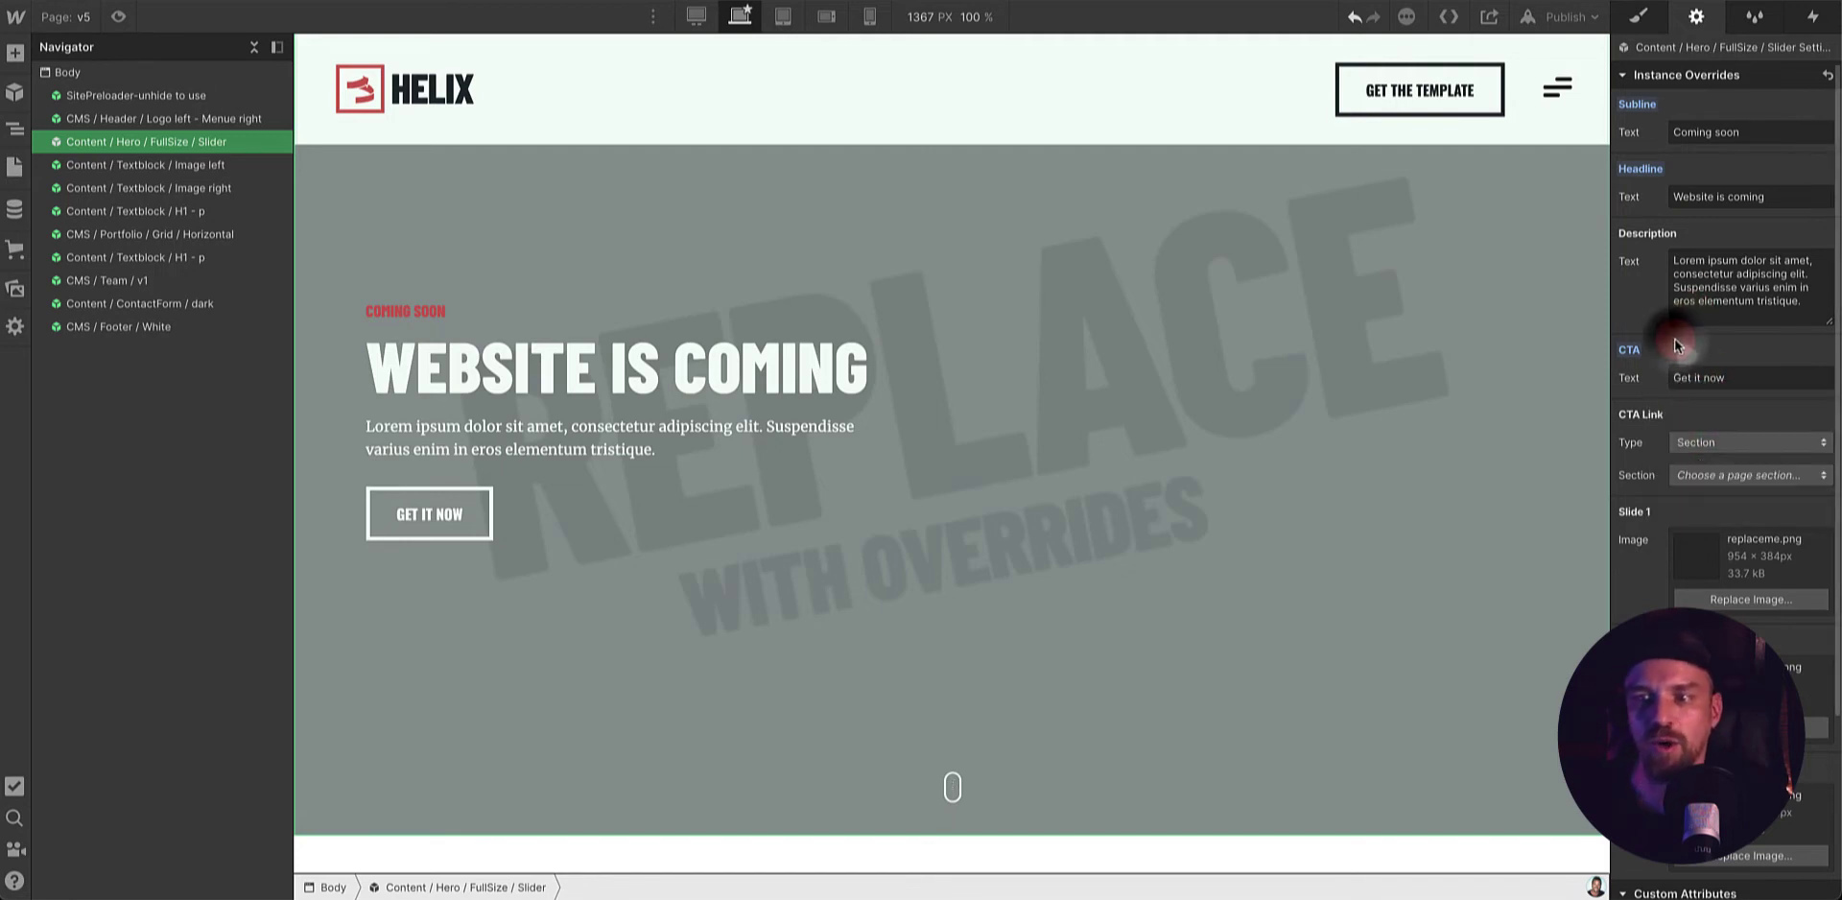
- Replace the hero's Slide 1 image, trying Artboard Copy.jpg first and settling on Artboard Copy 2.jpg
left_click(1725, 597)
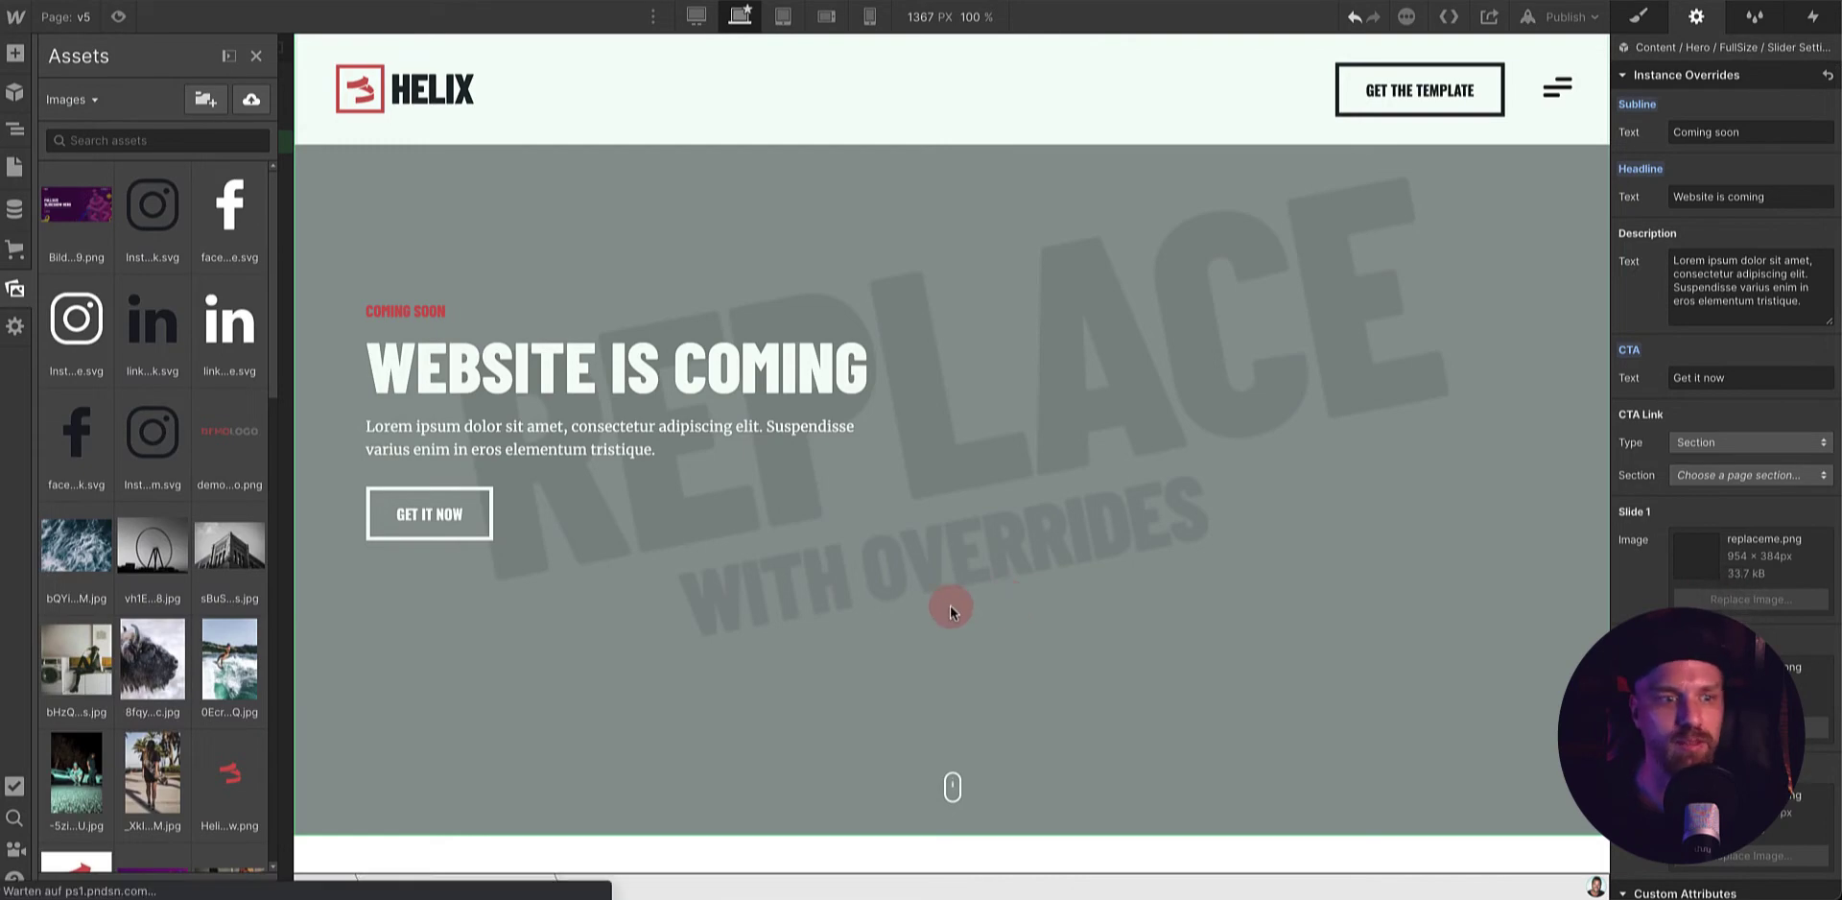
left_click(148, 690)
scroll(148, 693, "down", 3)
left_click(249, 605)
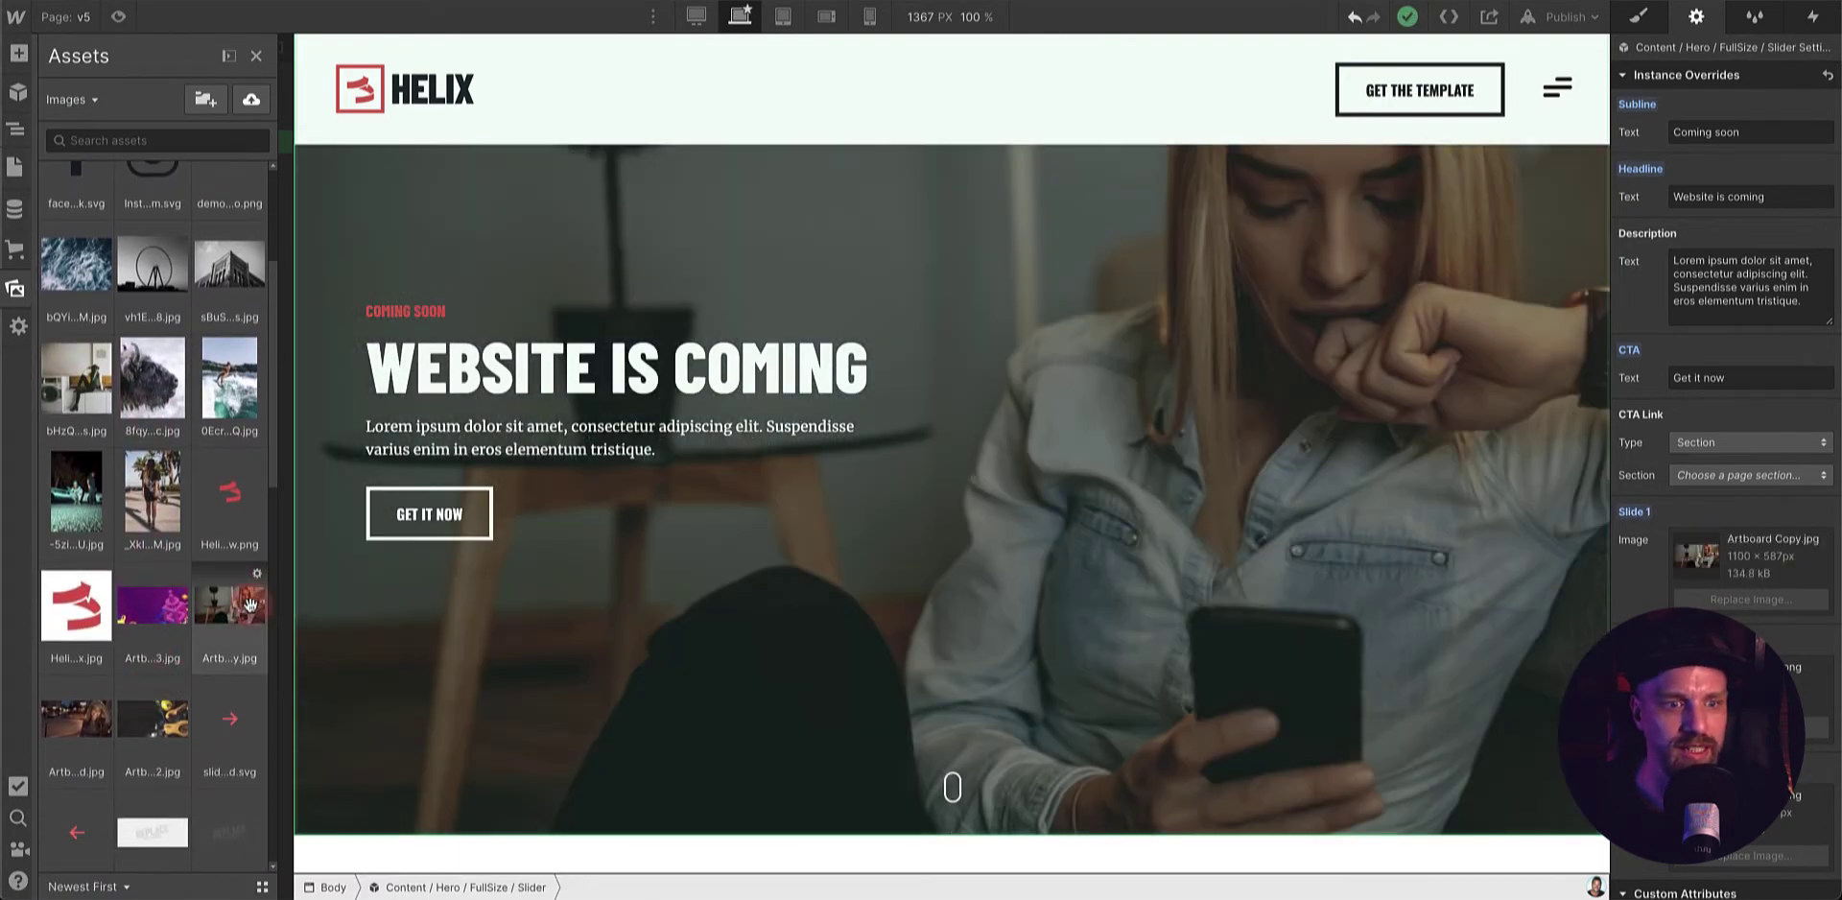
left_click(157, 721)
left_click(576, 670)
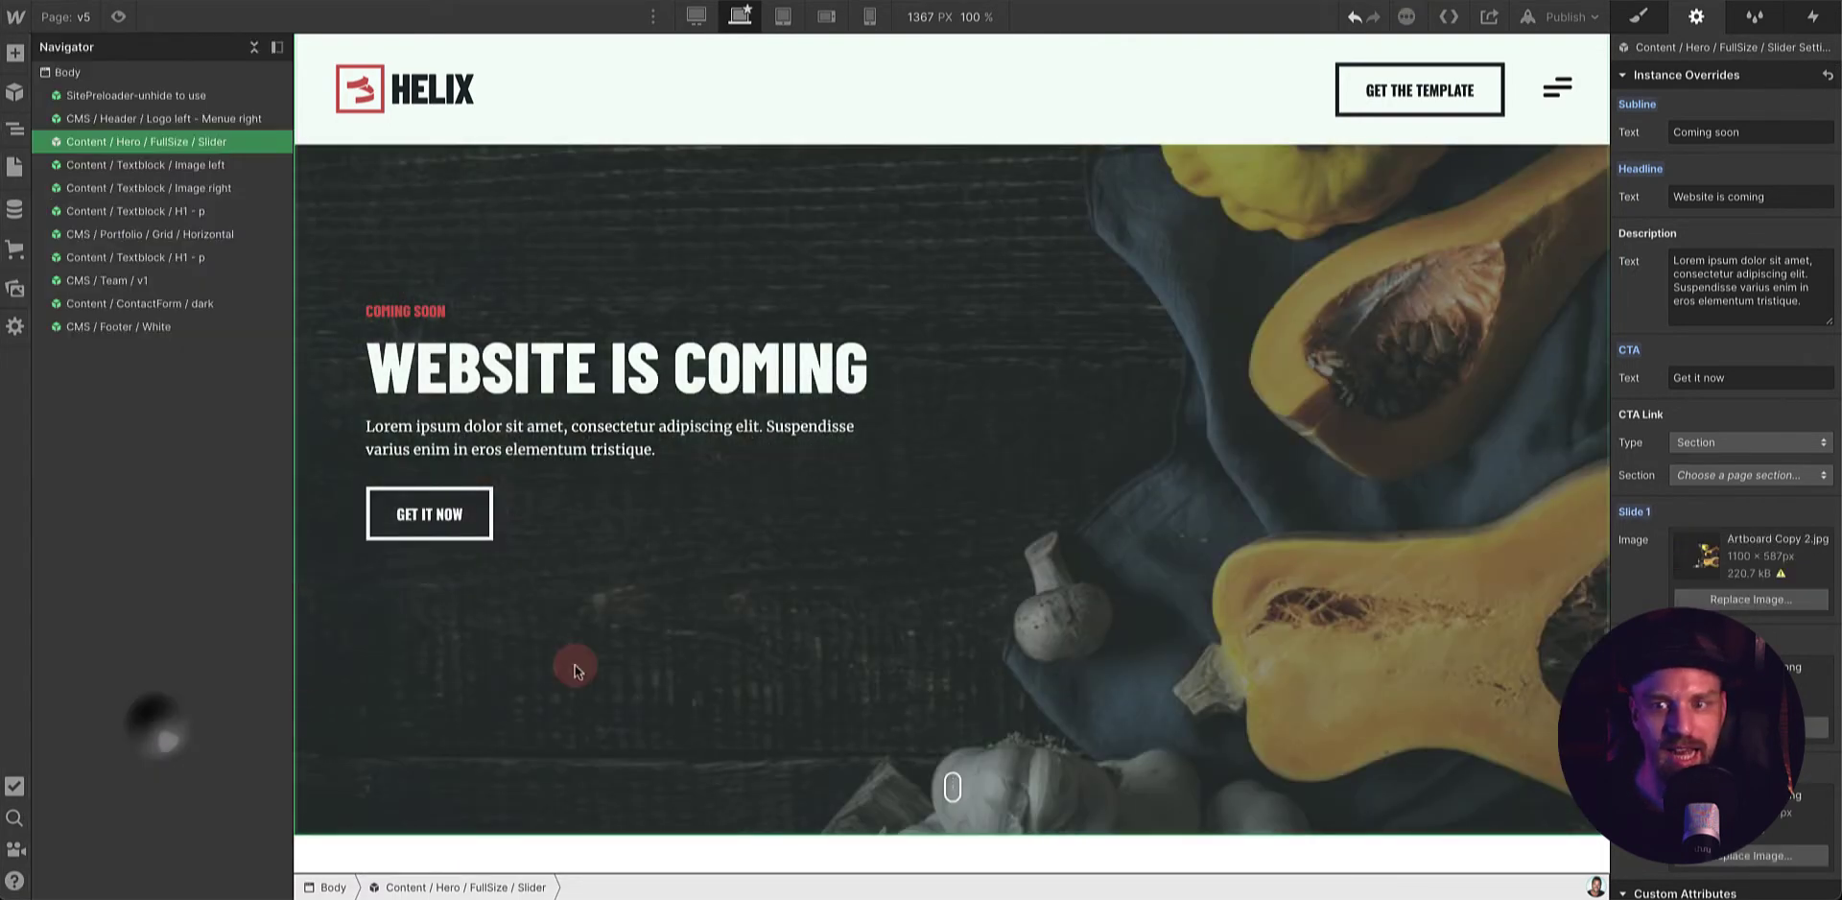
- Replace the hero's Slide 2 image with Artboard Copy.jpg and its Slide 3 image with Artboard Copy 3.jpg
left_click(1751, 599)
scroll(204, 679, "down", 3)
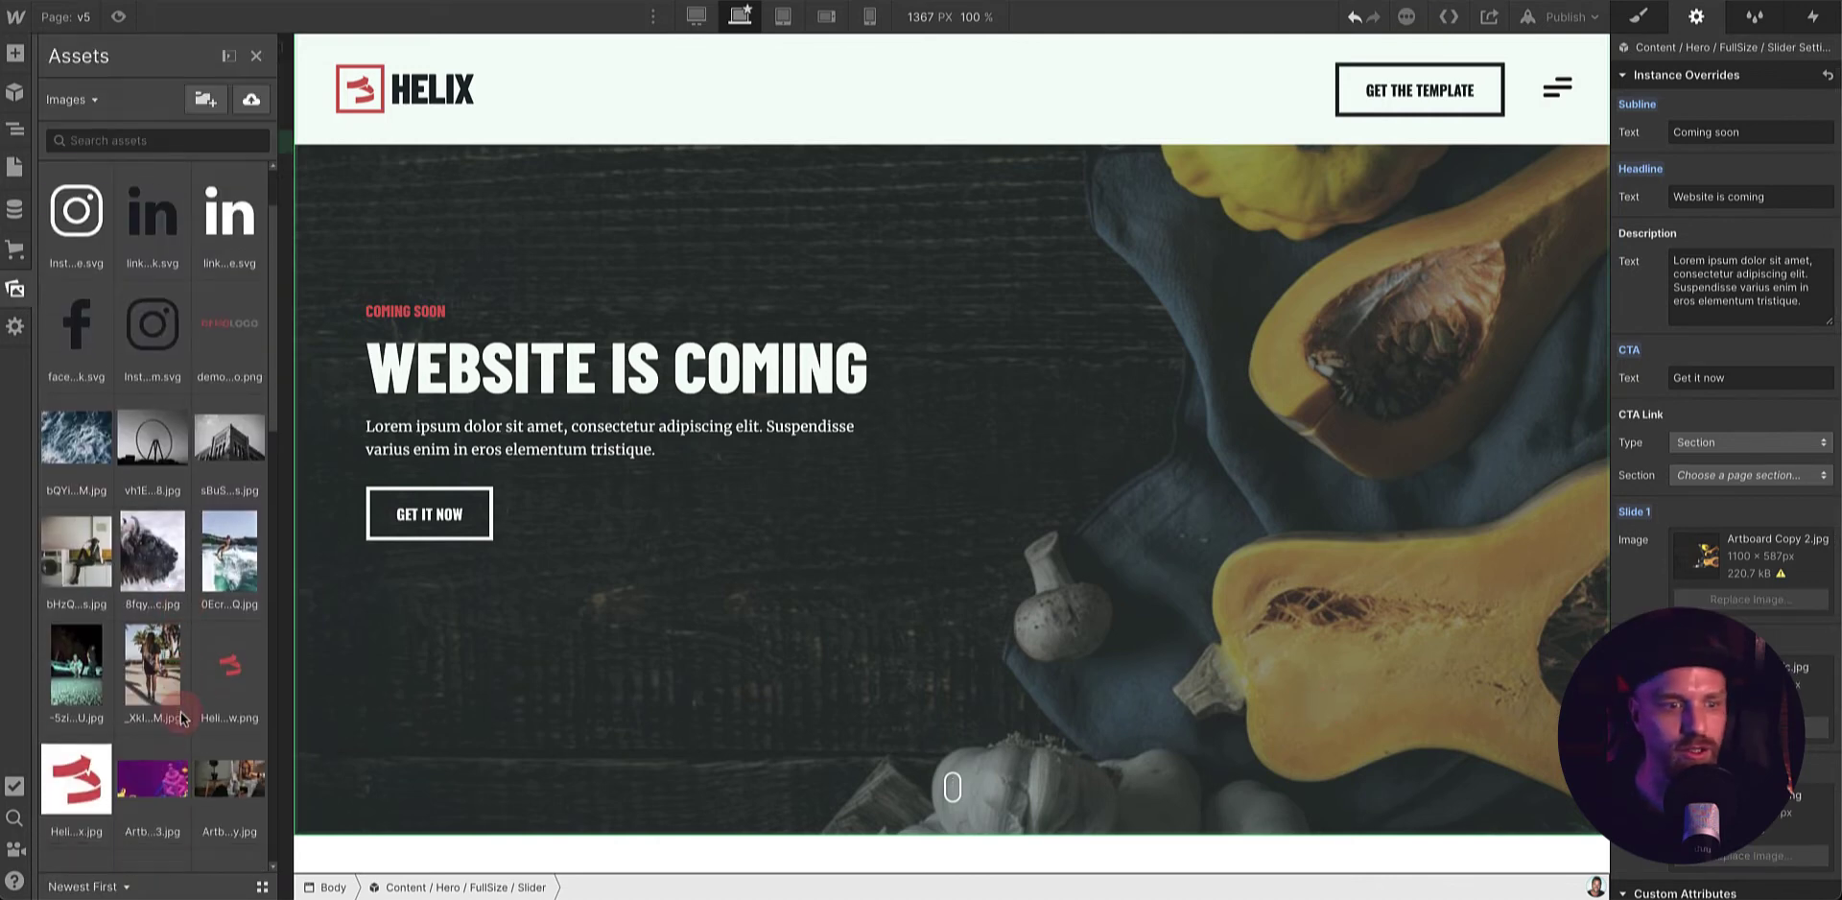
left_click(205, 679)
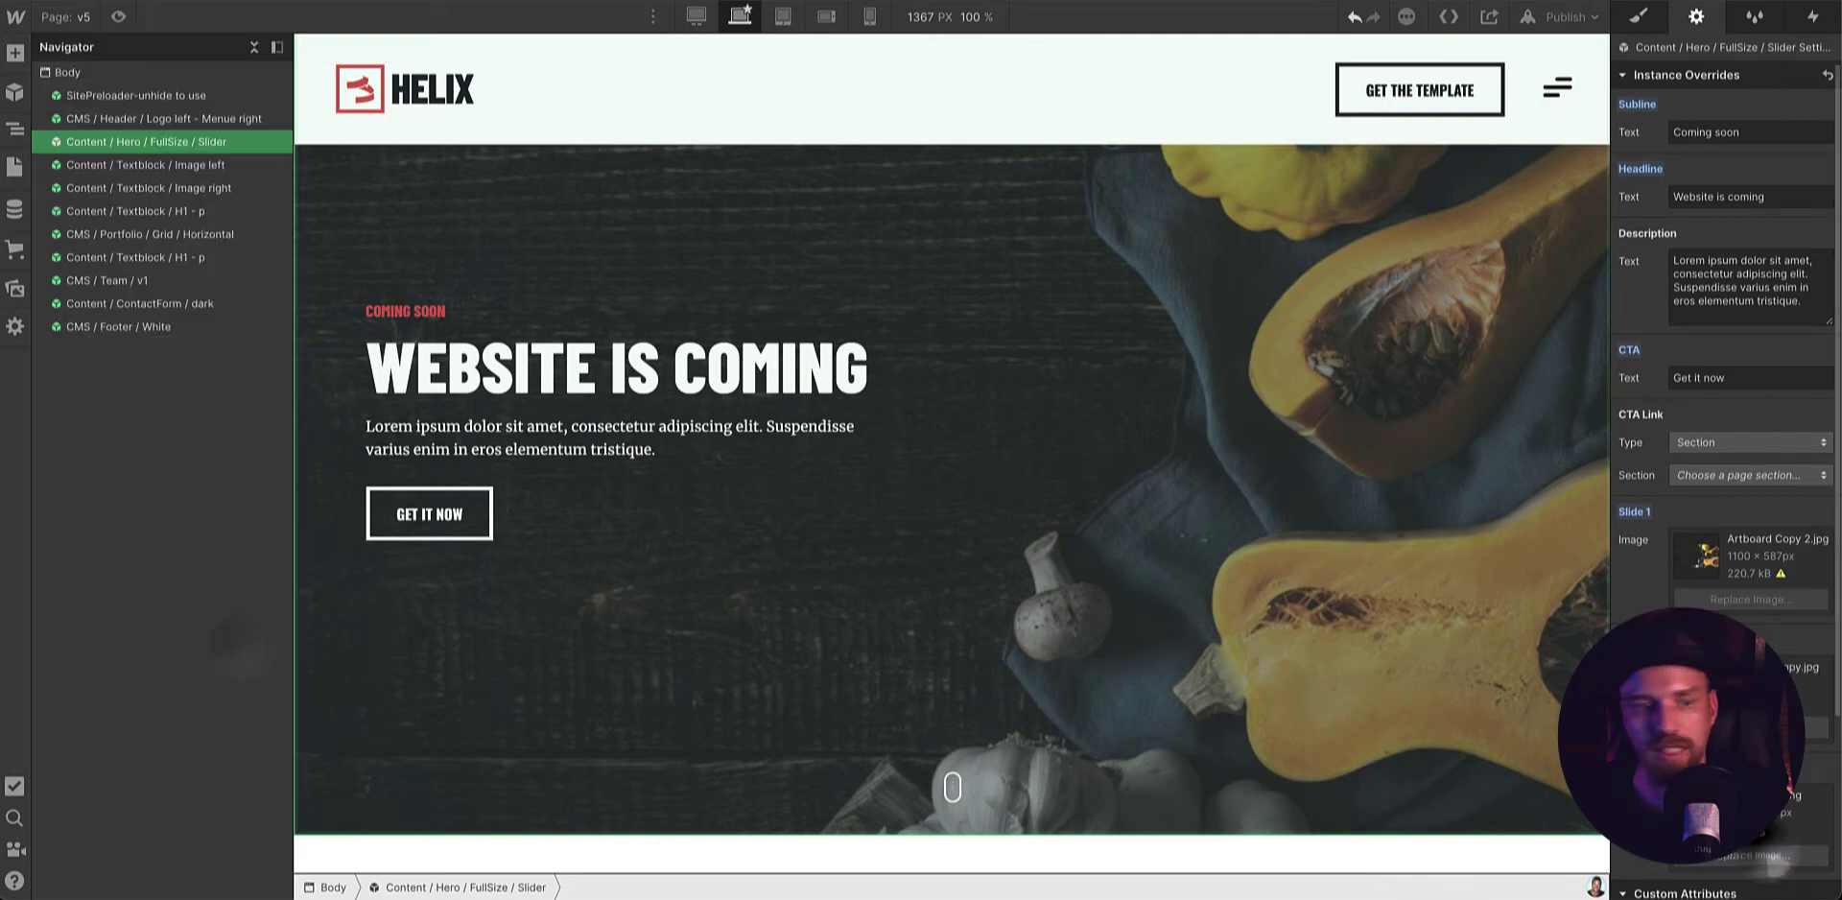
left_click(867, 598)
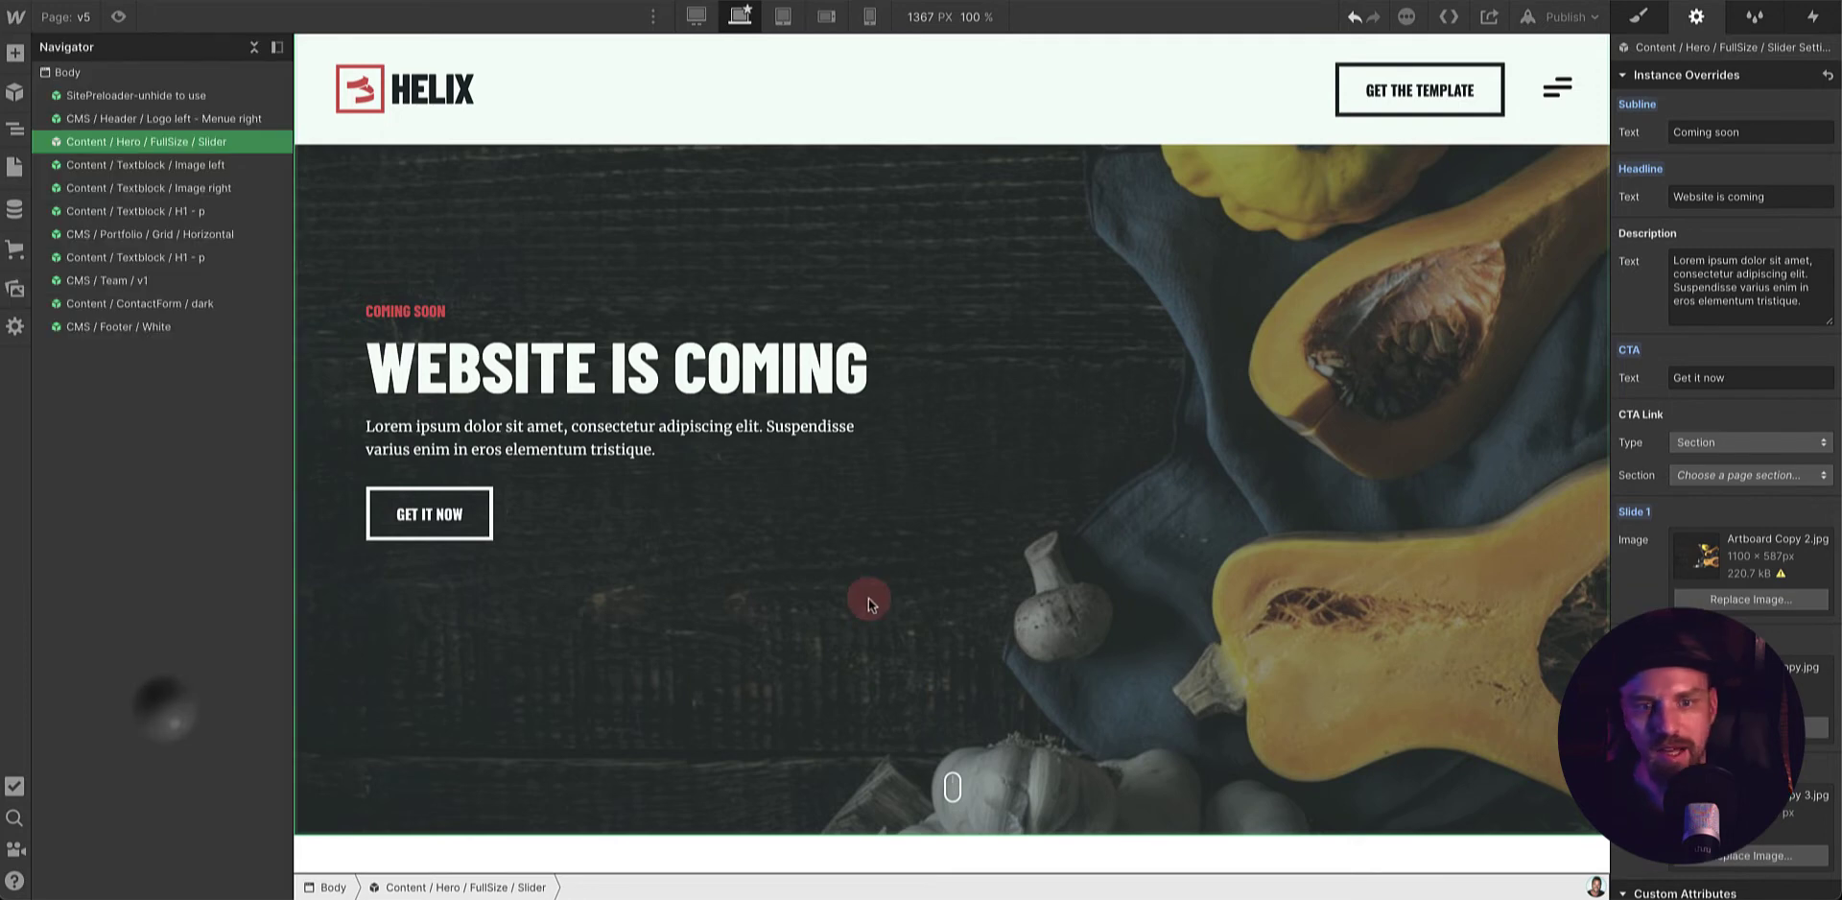
- Open the hero slider symbol for editing and delete the second column of the Div Block 44 grid
scroll(868, 602, "down", 2)
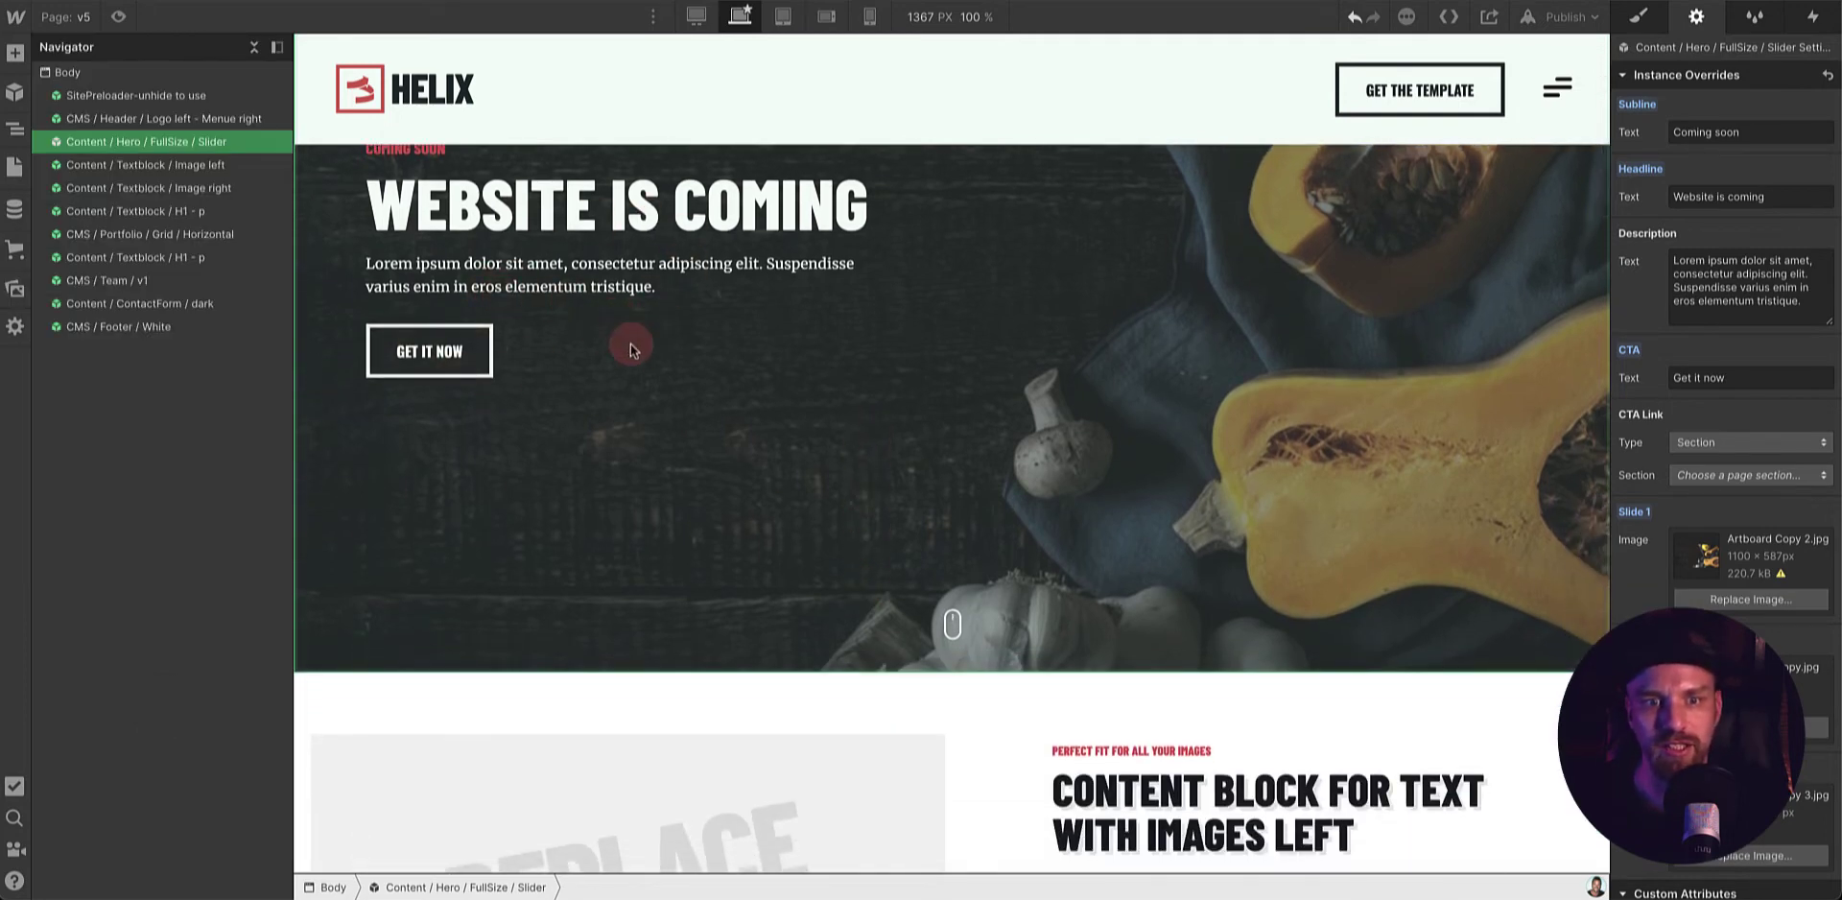
double_click(749, 435)
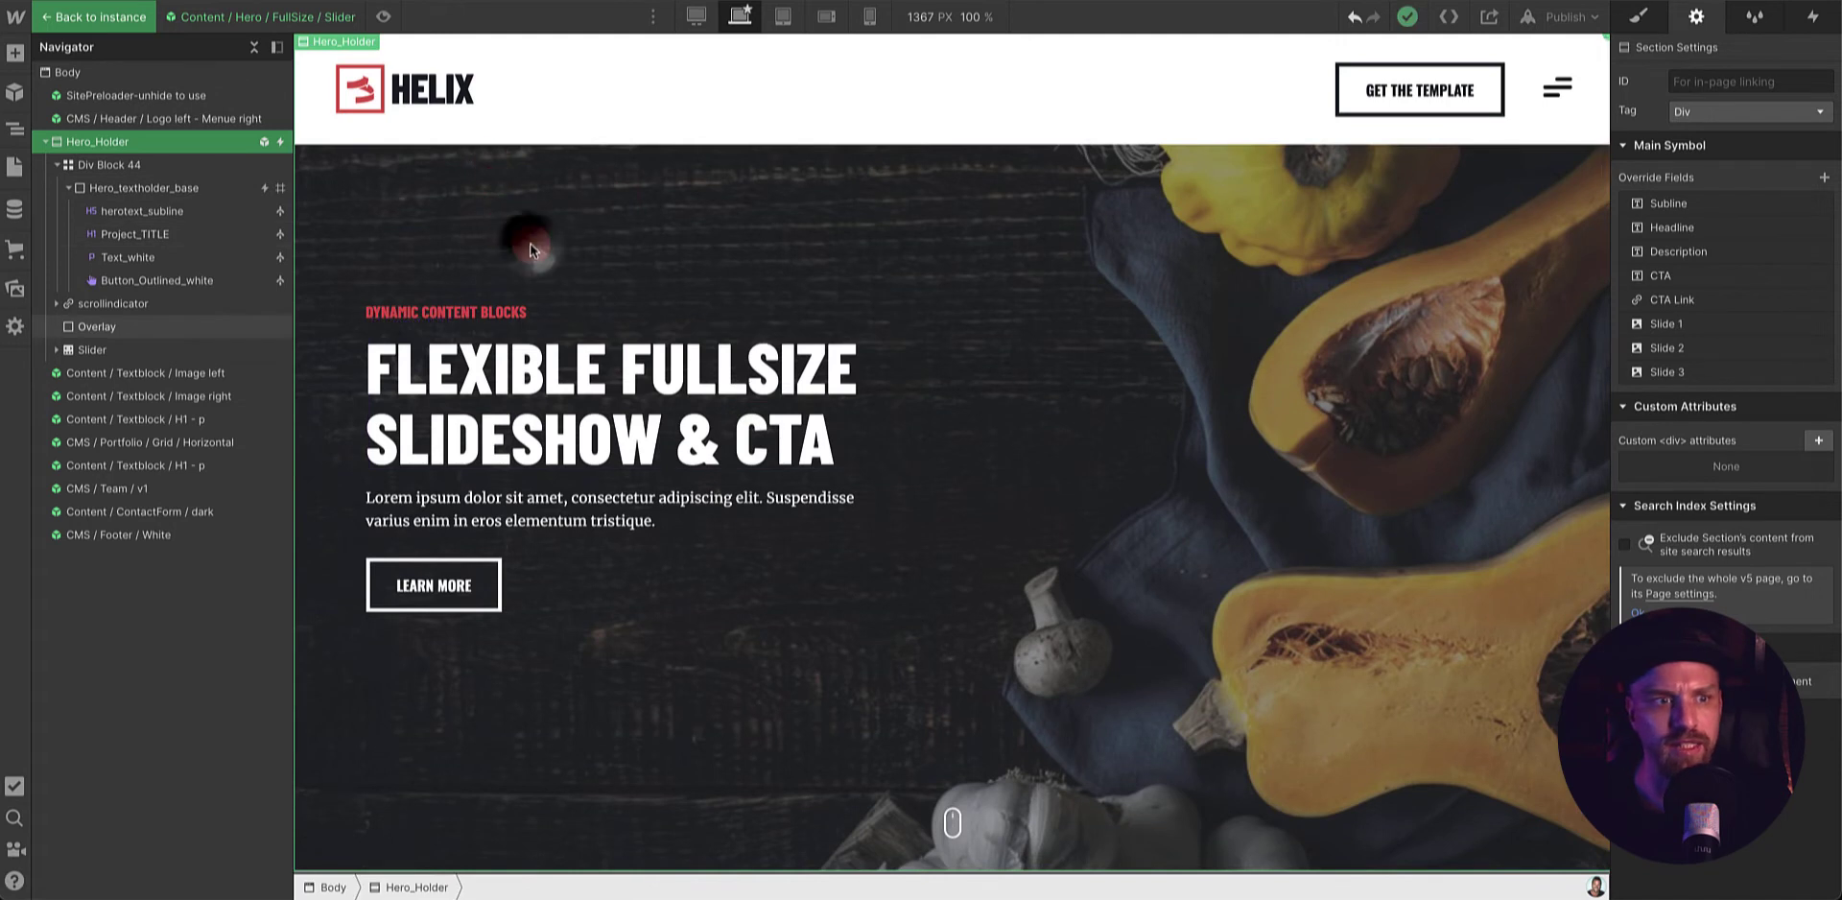
left_click(530, 250)
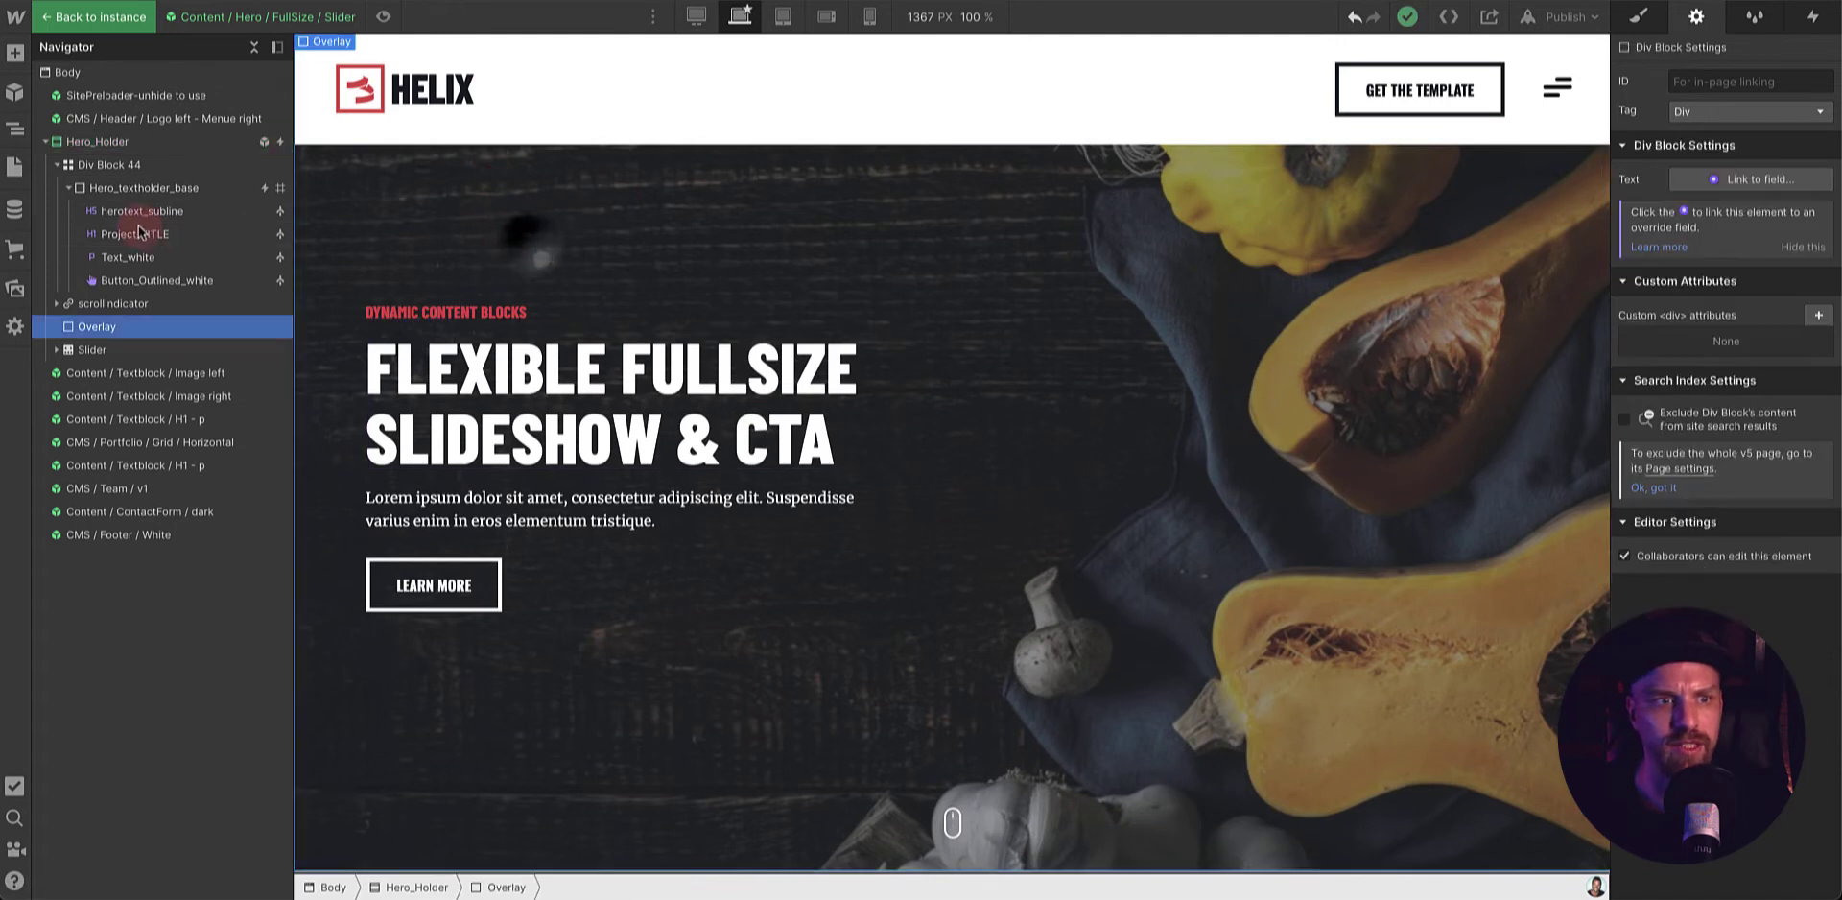
left_click(92, 167)
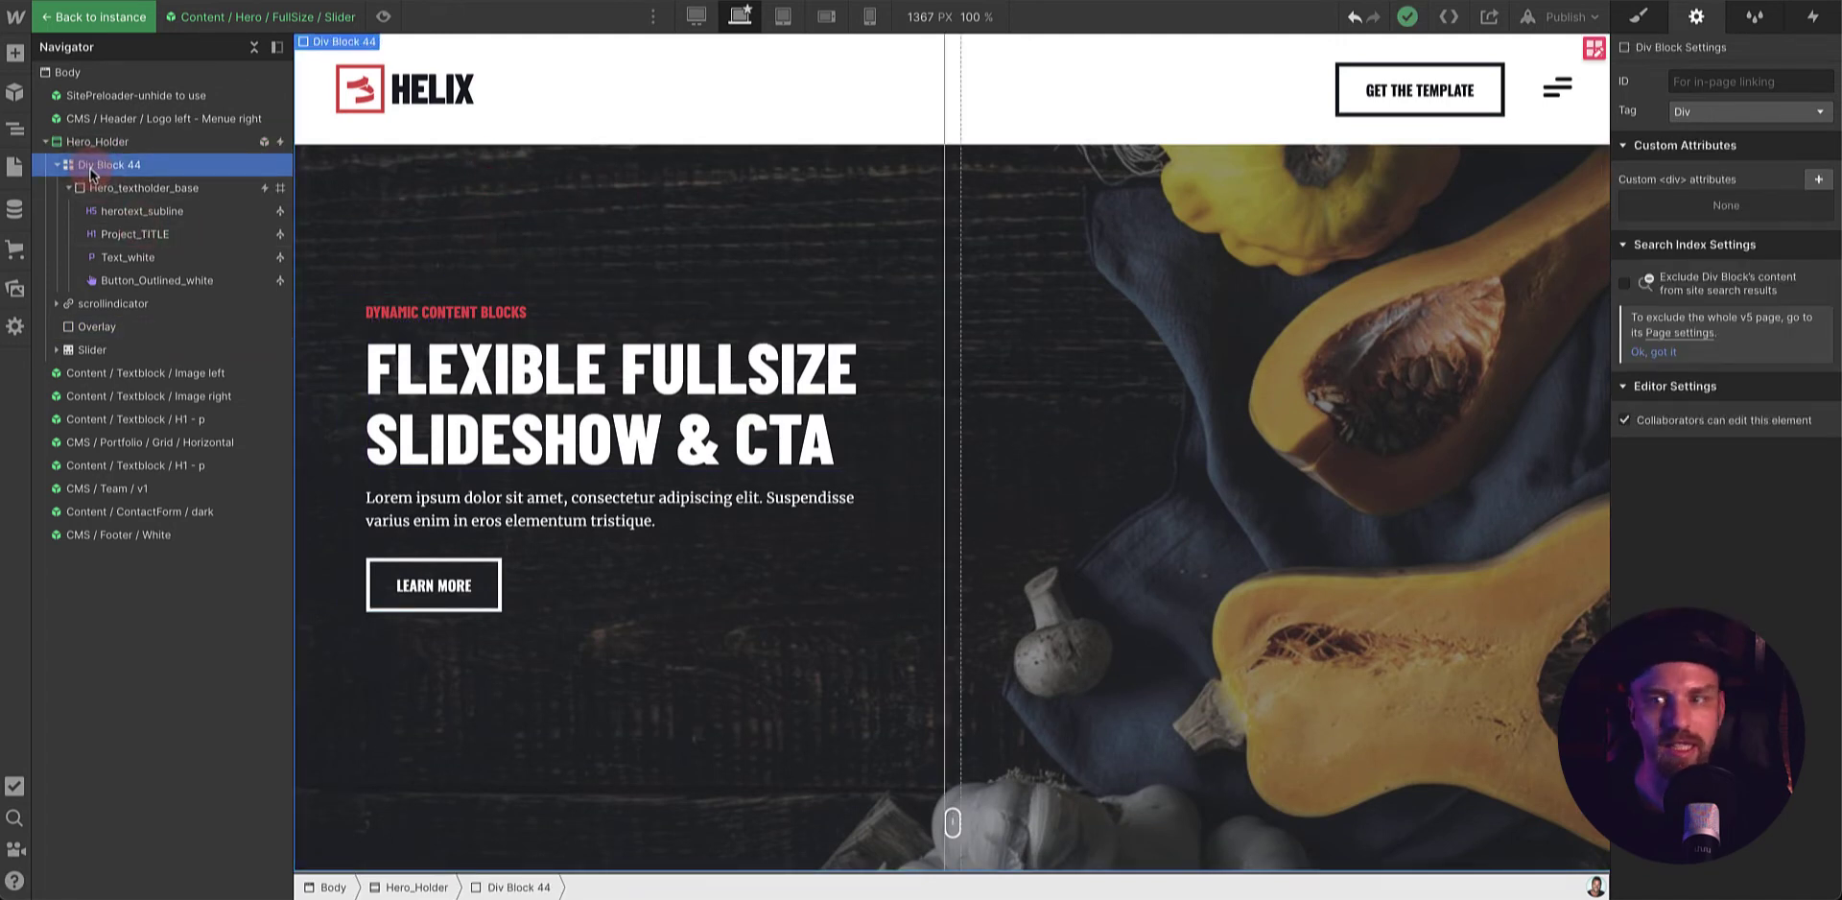
left_click(1600, 67)
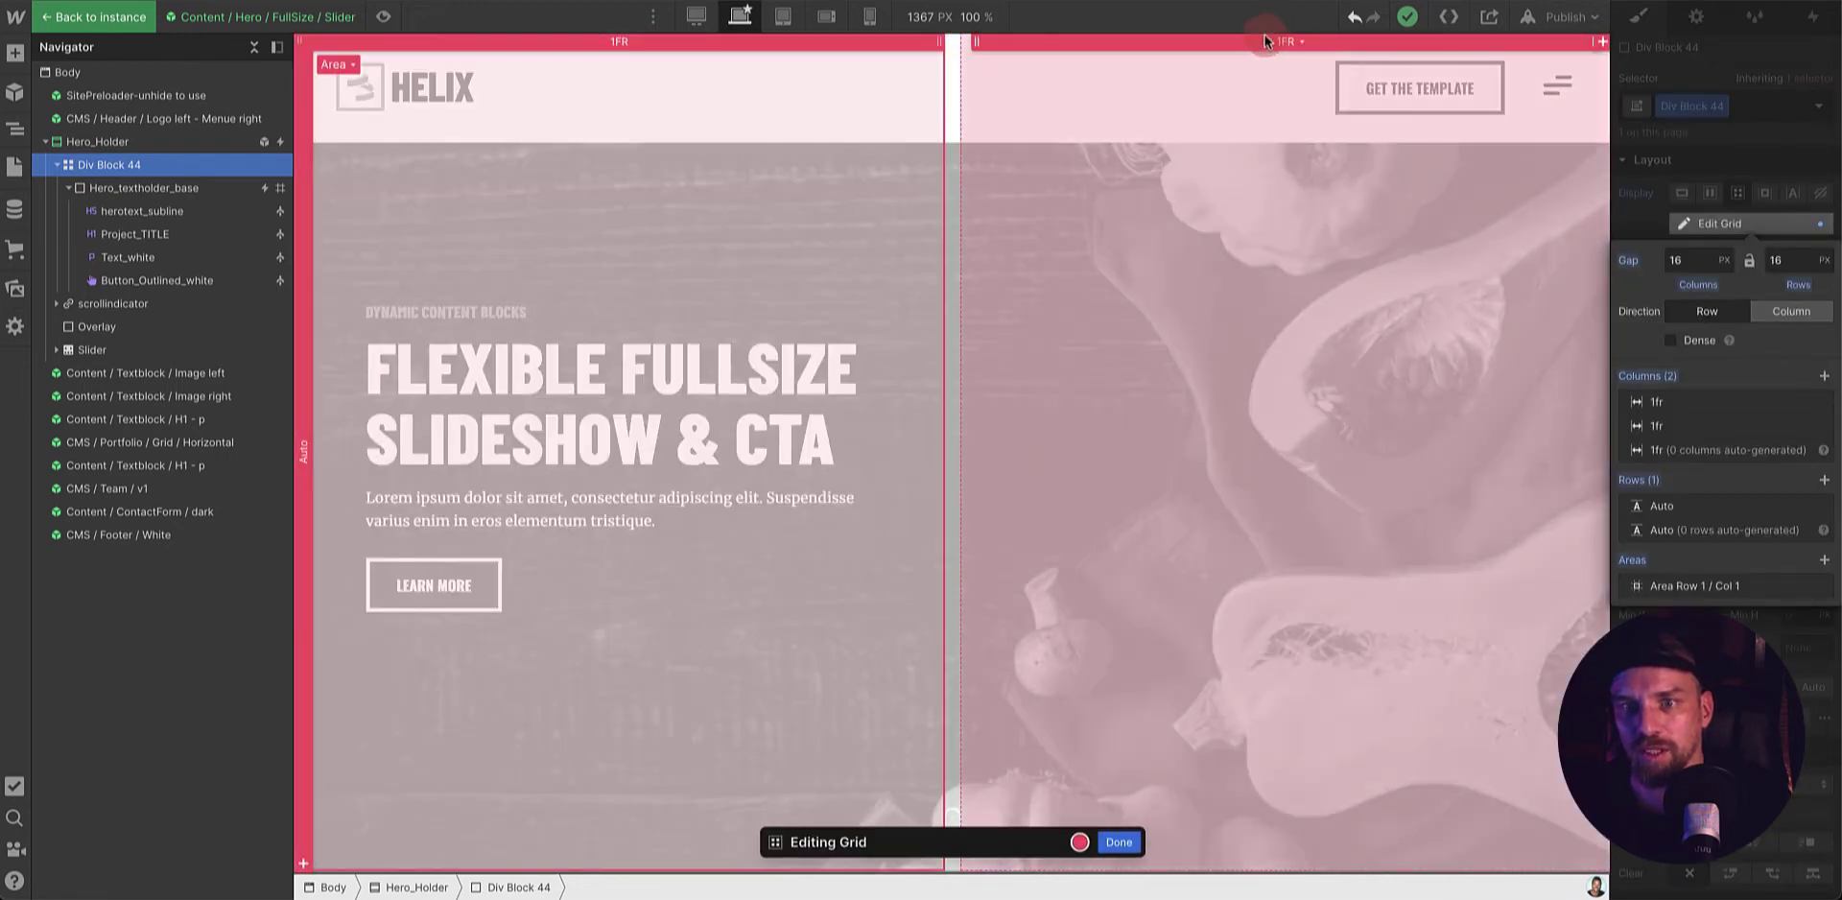
left_click(1266, 43)
left_click(1293, 110)
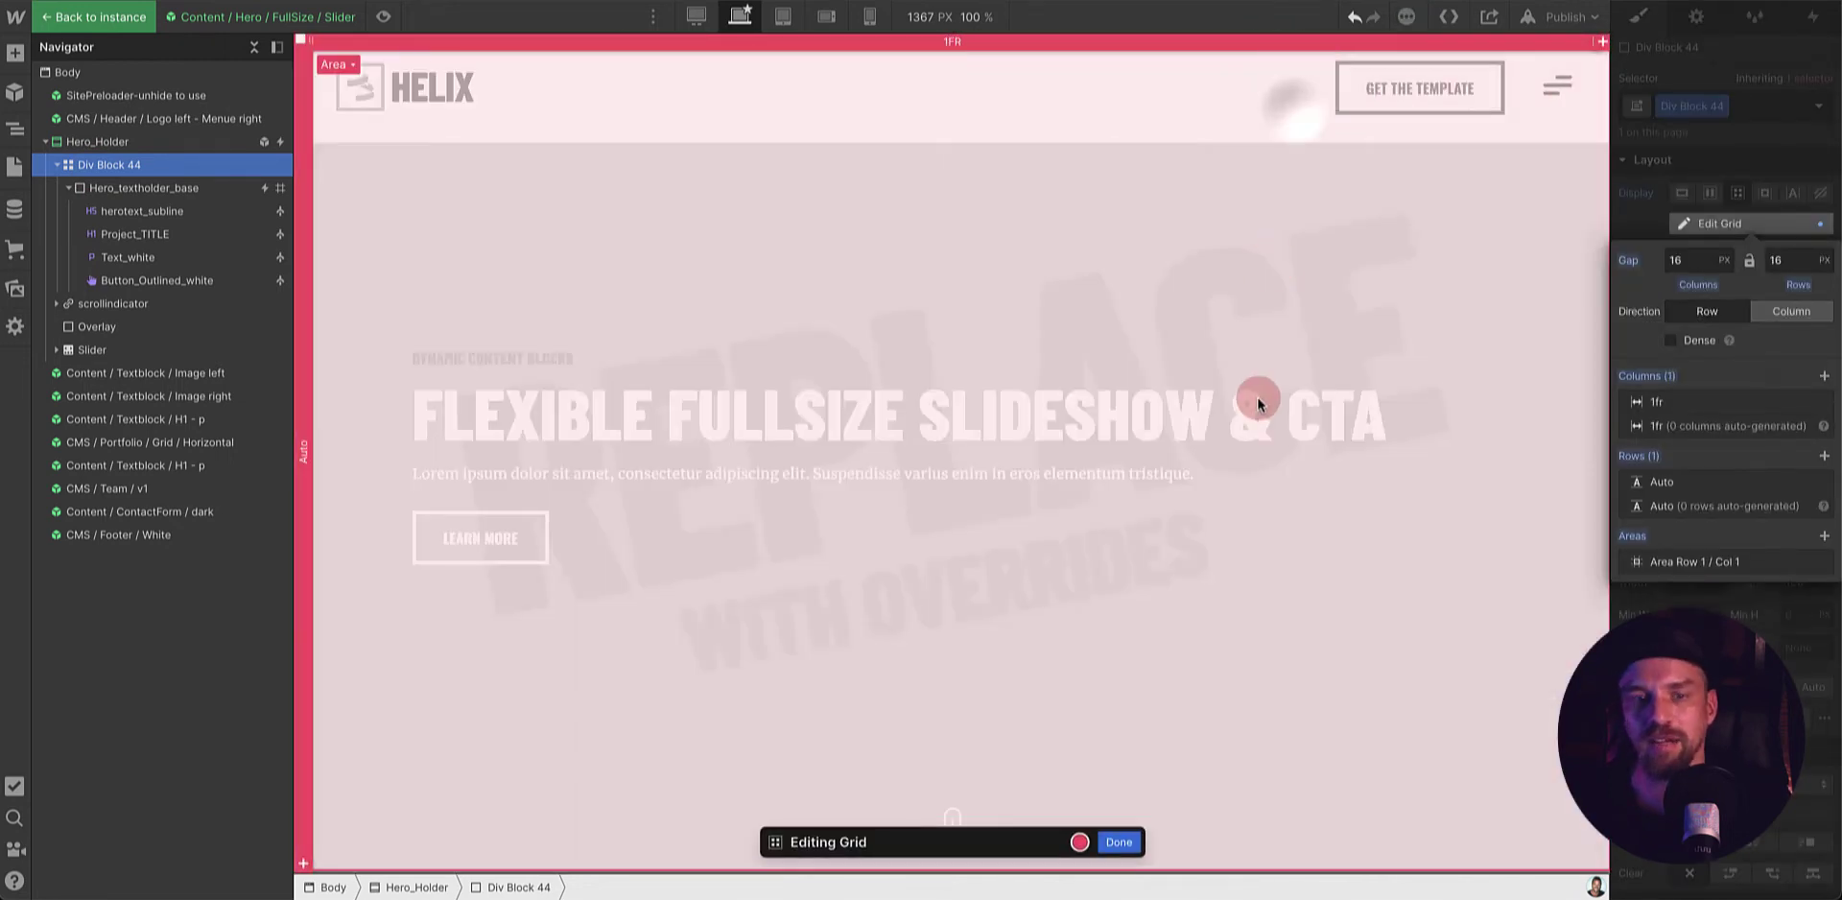
left_click(1119, 842)
- Centre-align the text in Hero_textholder_base and preview the page's hero section
left_click(1028, 463)
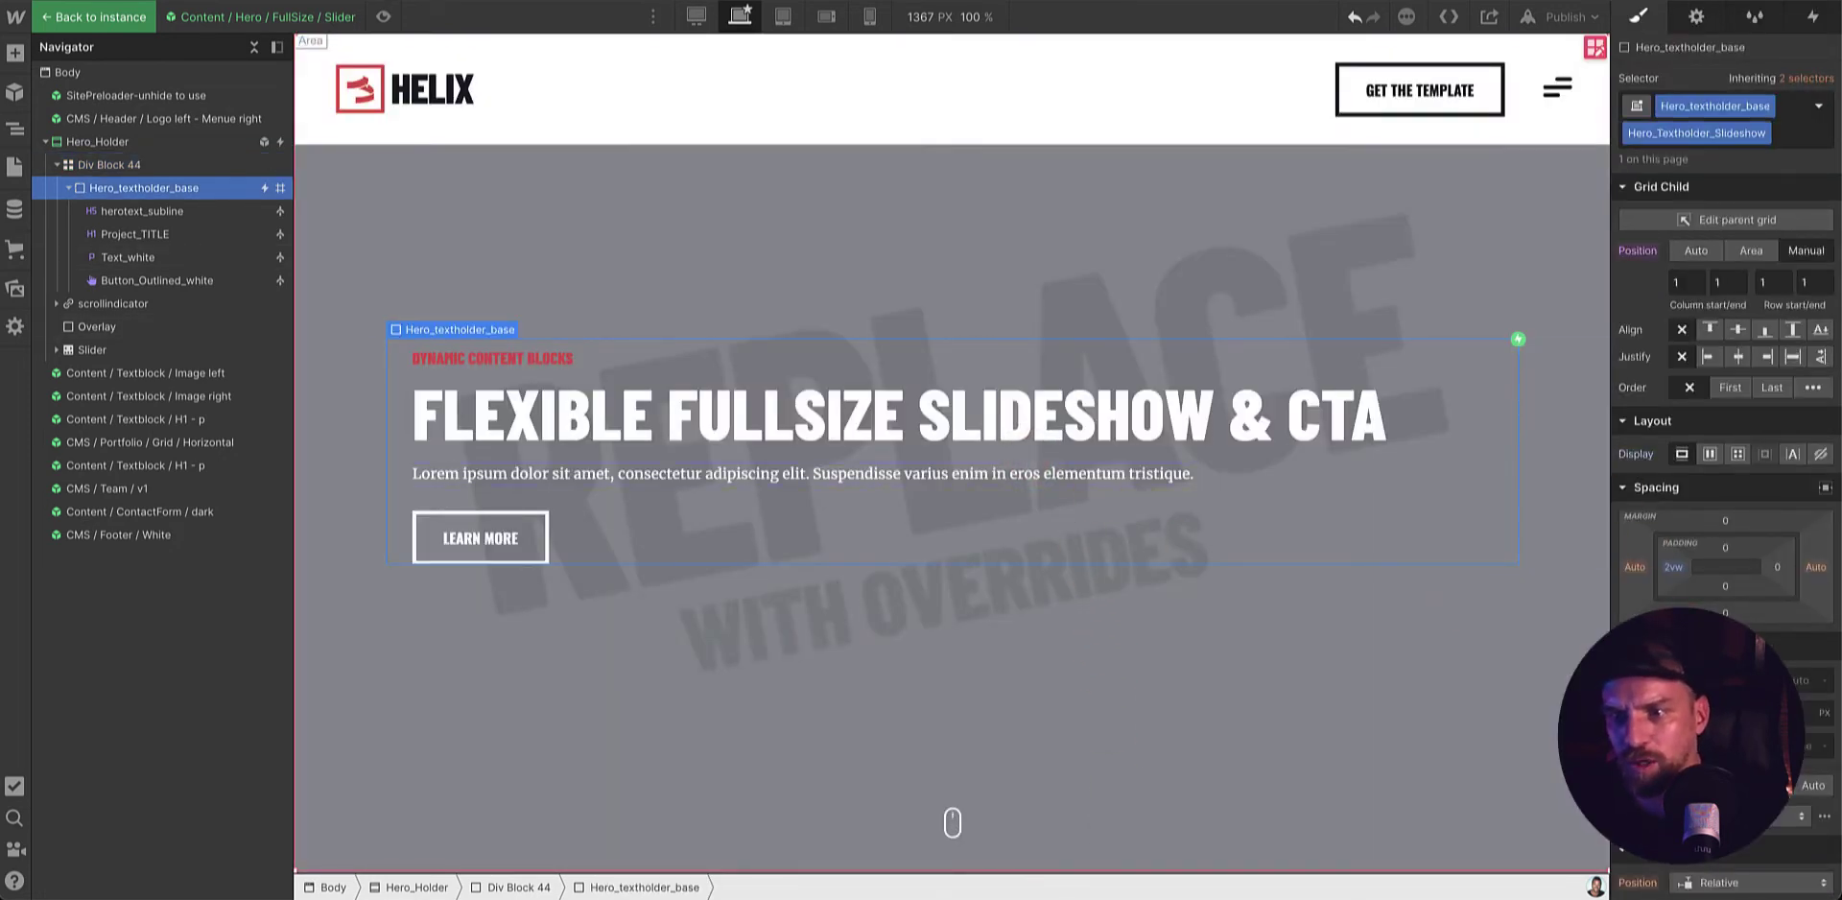
scroll(1727, 432, "down", 5)
scroll(1727, 432, "down", 2)
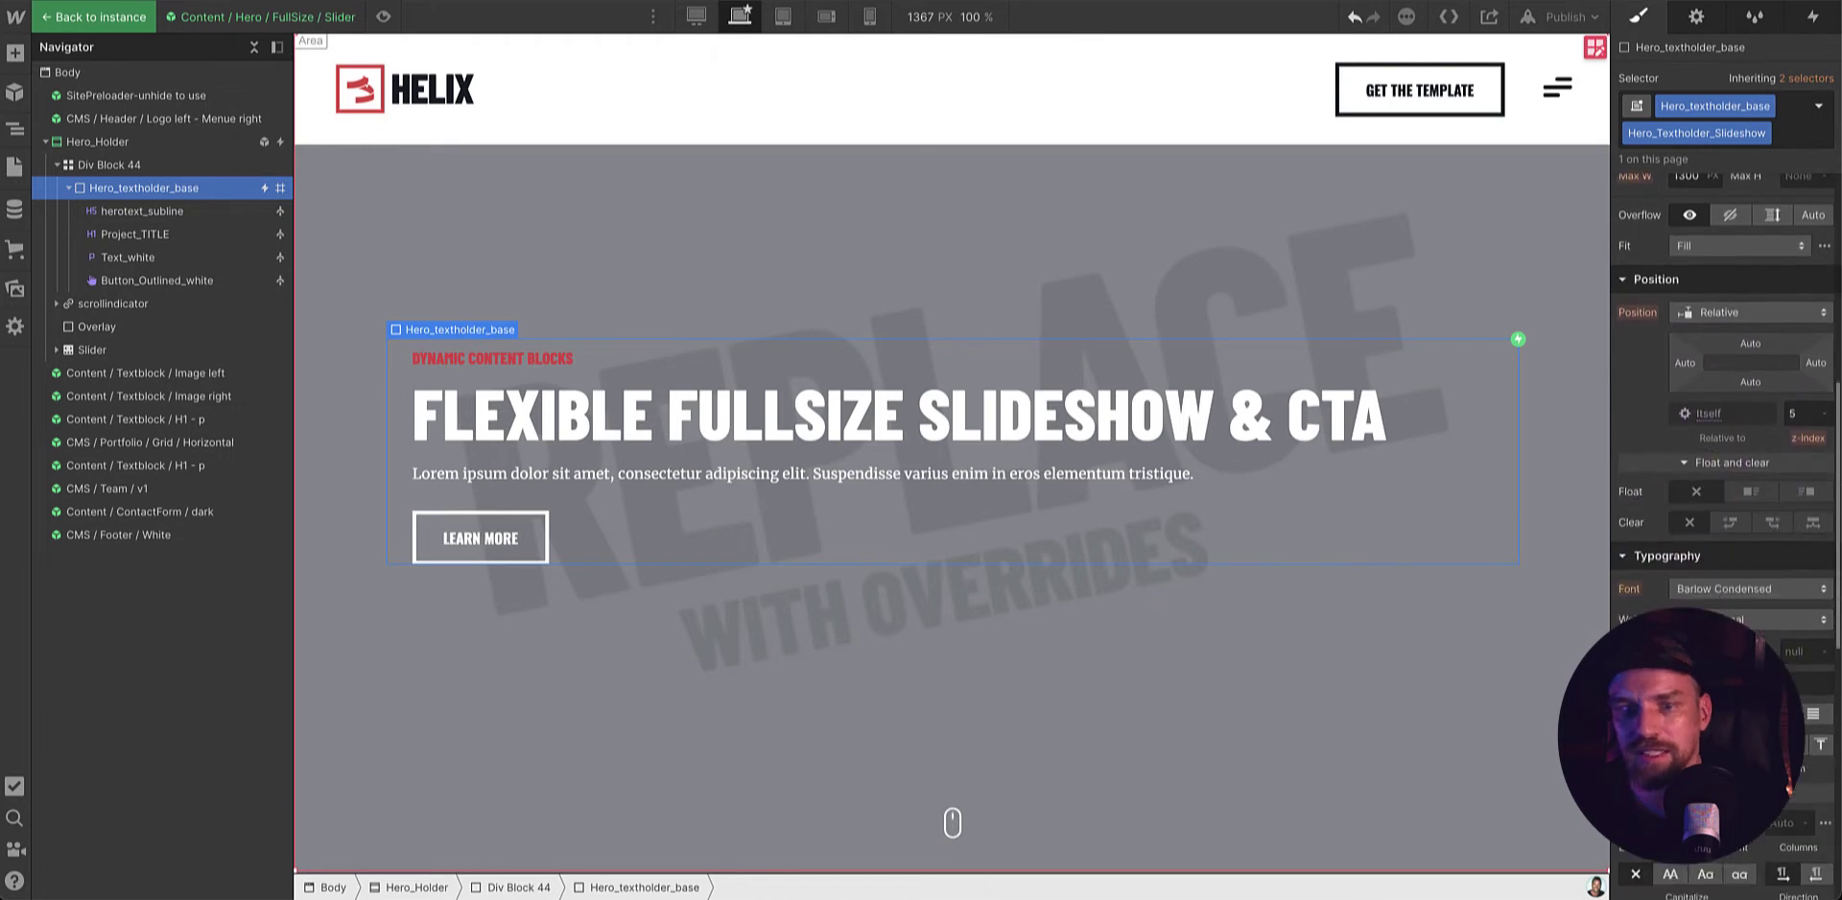
left_click(1729, 713)
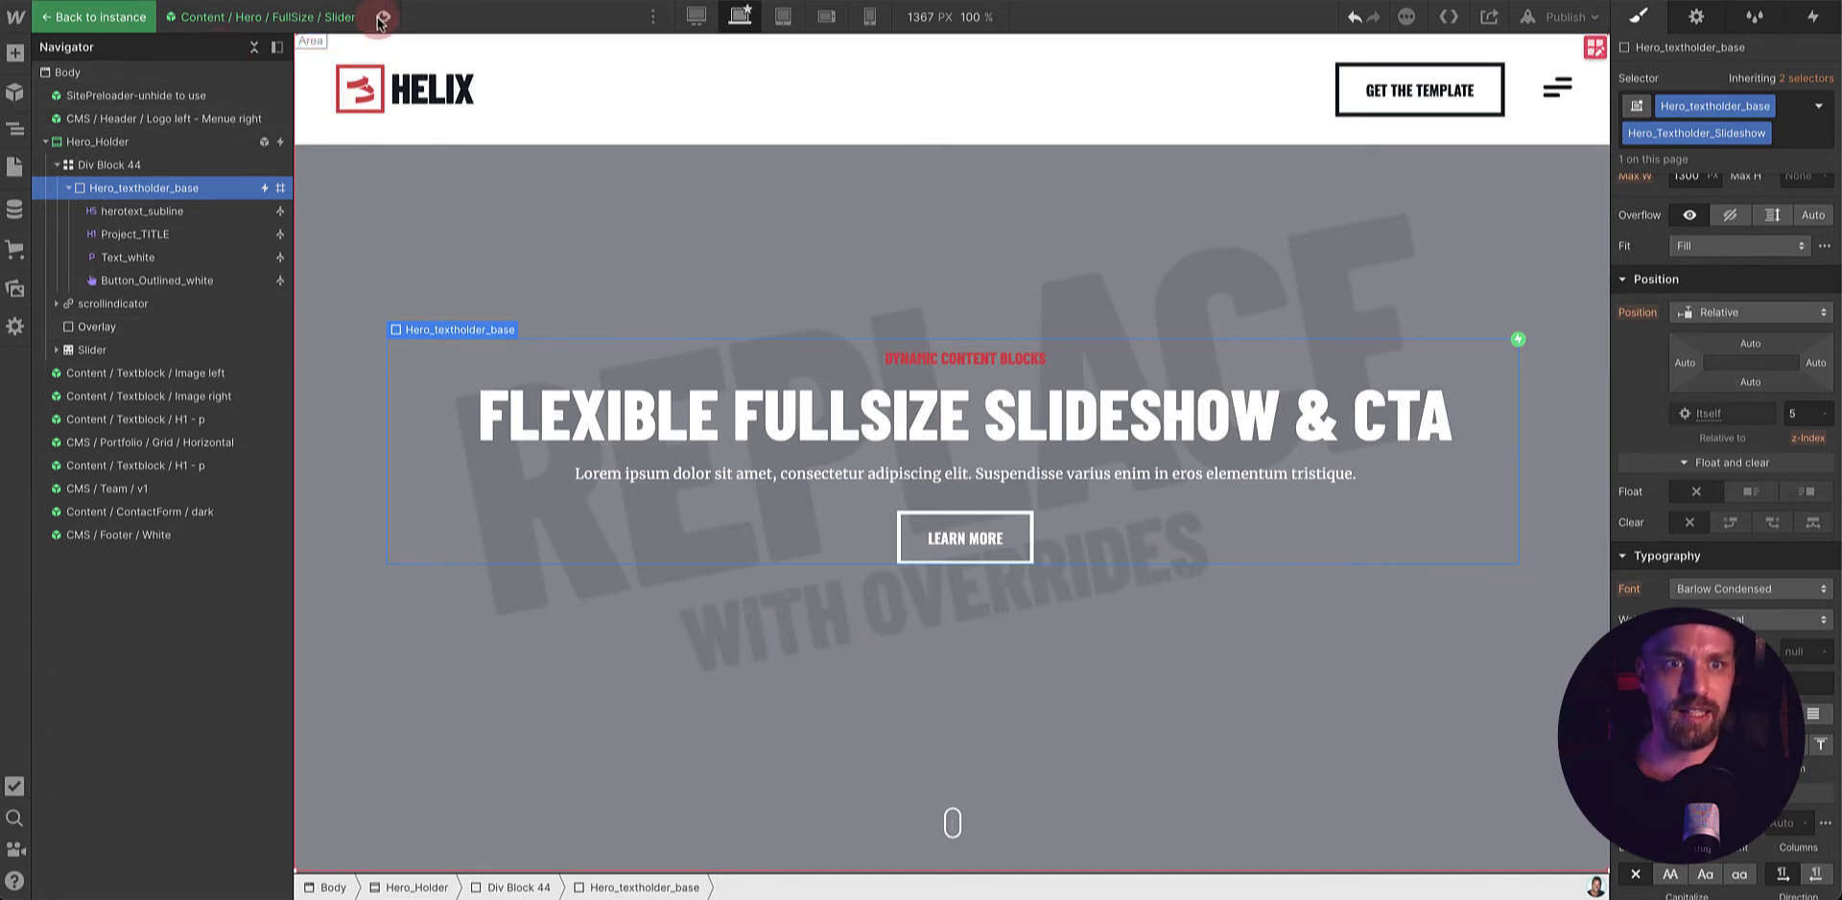
key("ctrl+shift+p")
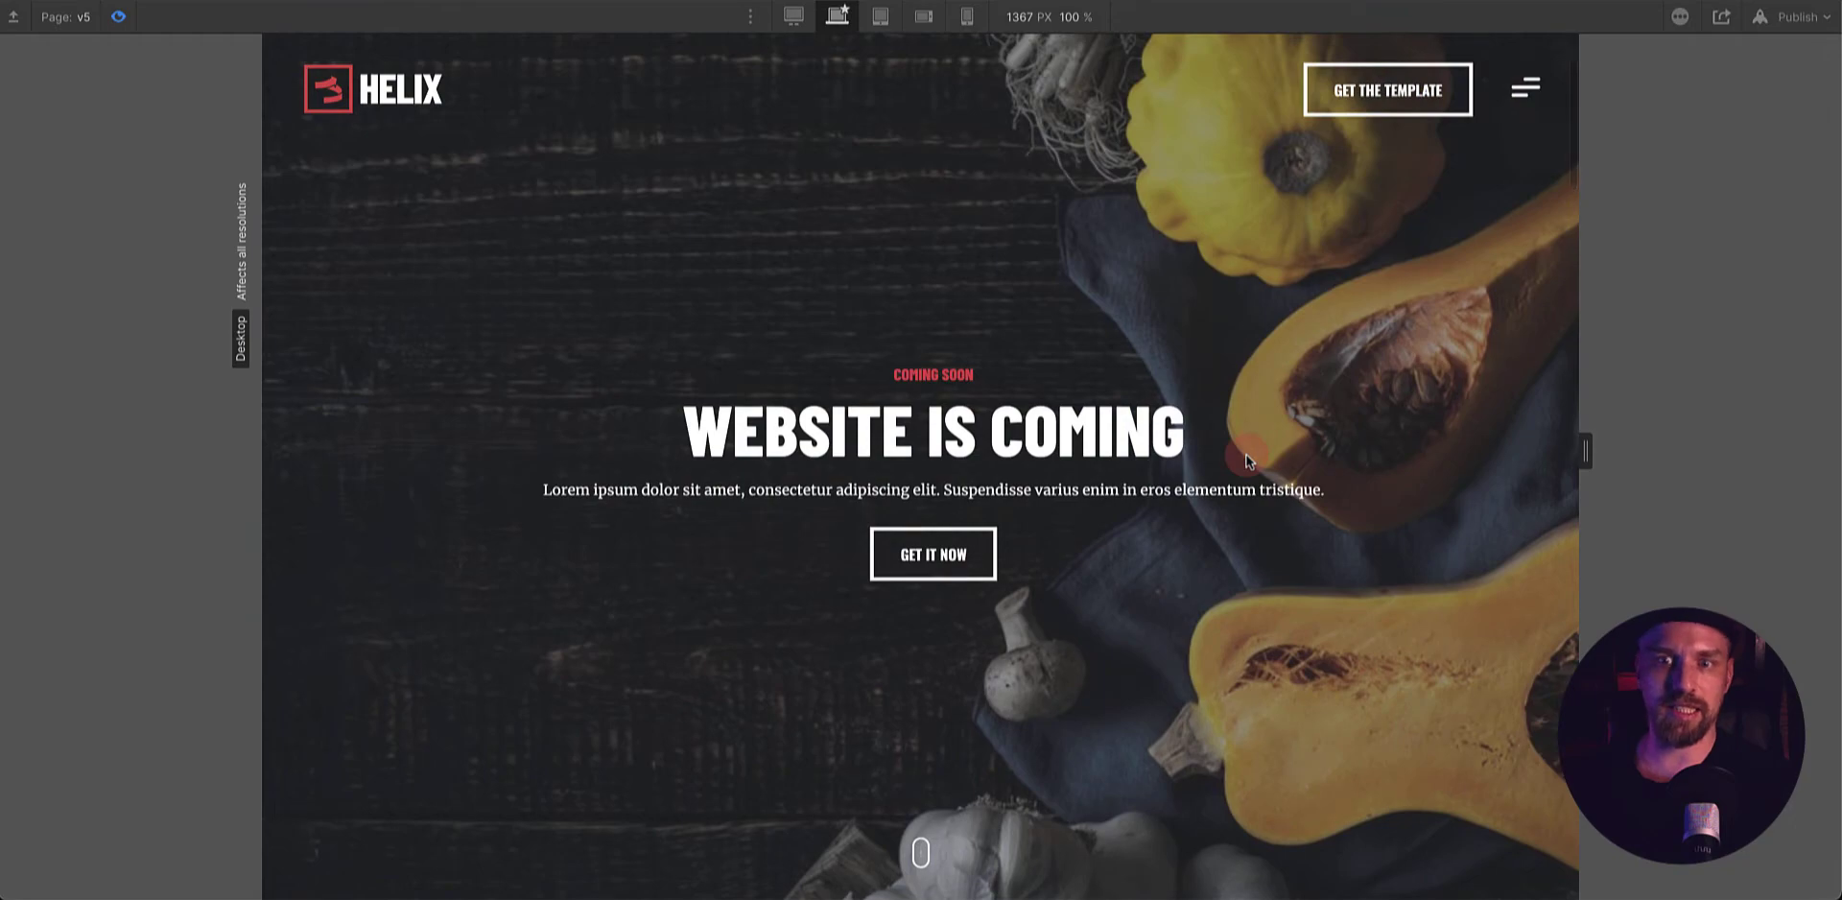
key("ctrl+shift+p")
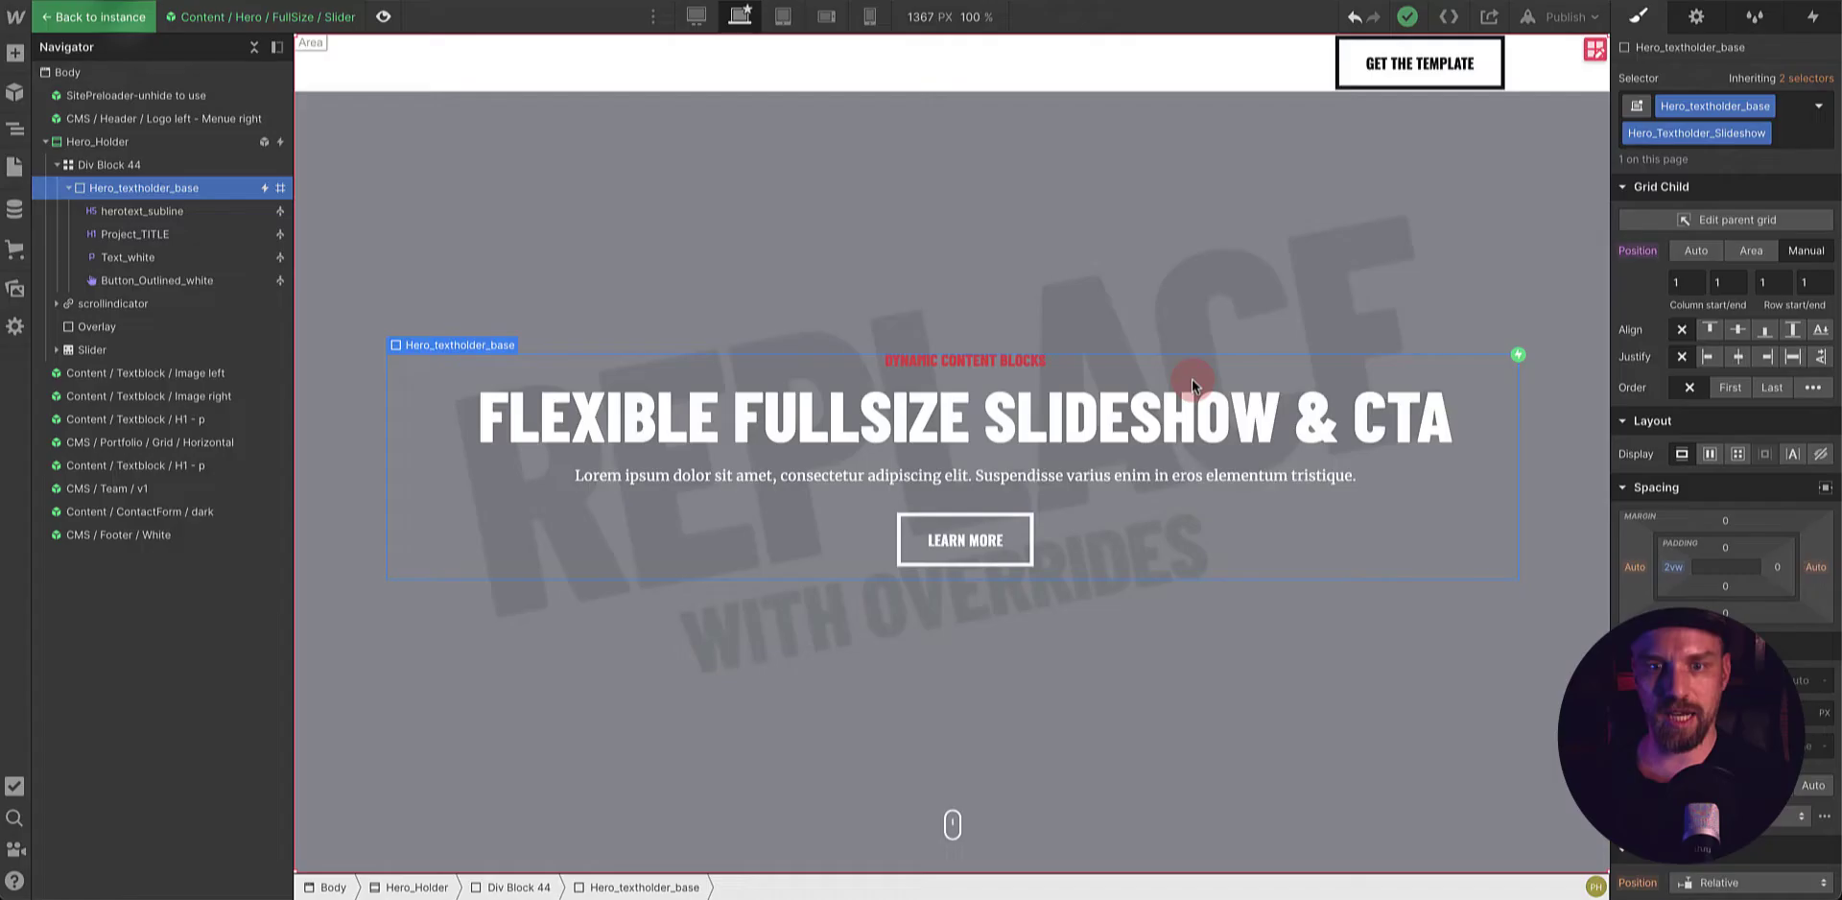
- Undo the hero's text centring and grid column removal, and leave symbol editing
key("super+z")
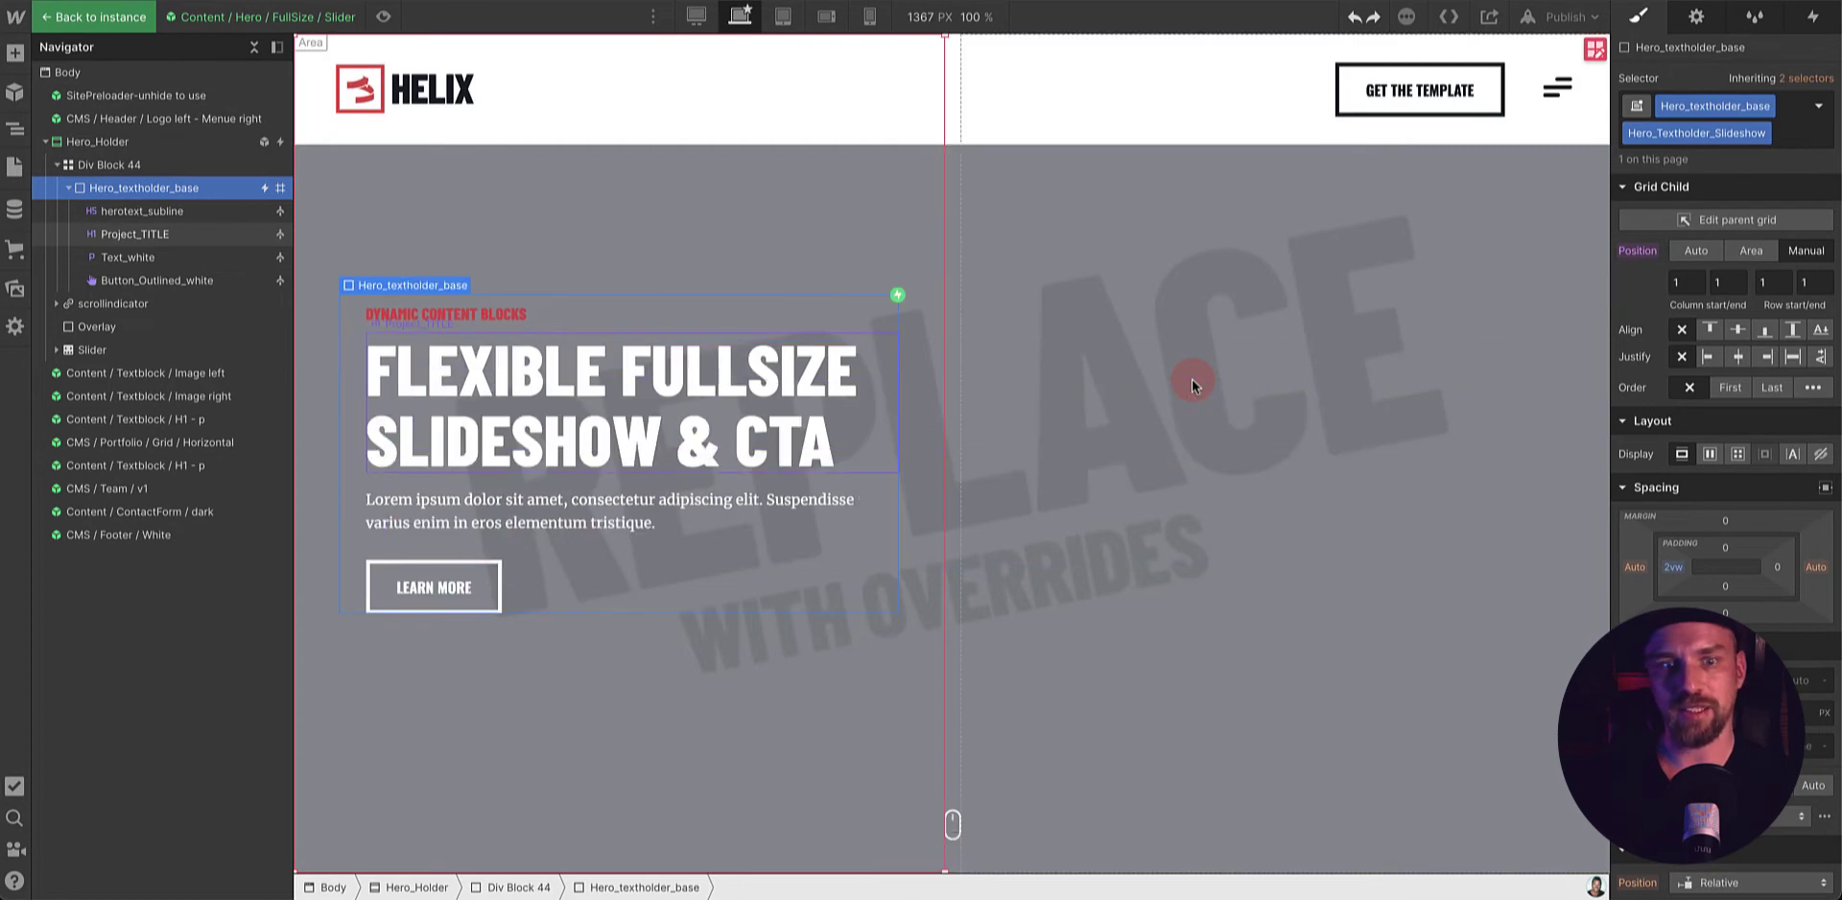
left_click(93, 16)
- Replace the placeholder image in the Content / Textblock / Image left section with blog.svg through its instance overrides
scroll(917, 357, "down", 10)
scroll(917, 357, "up", 5)
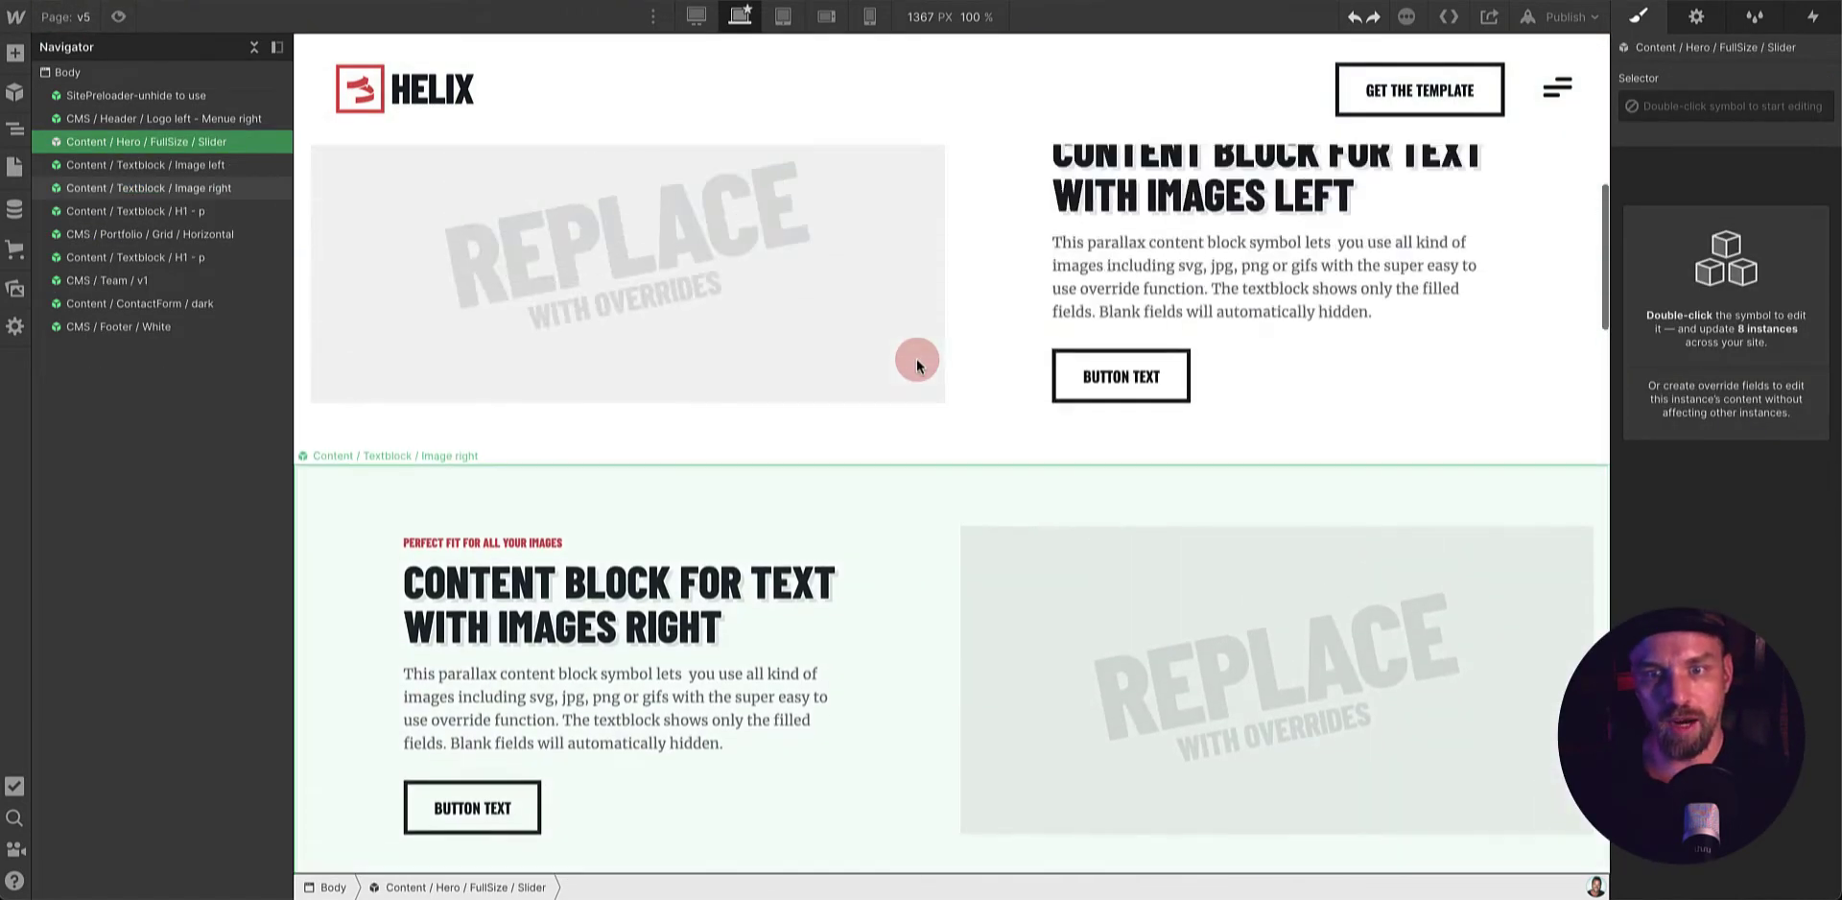
left_click(888, 374)
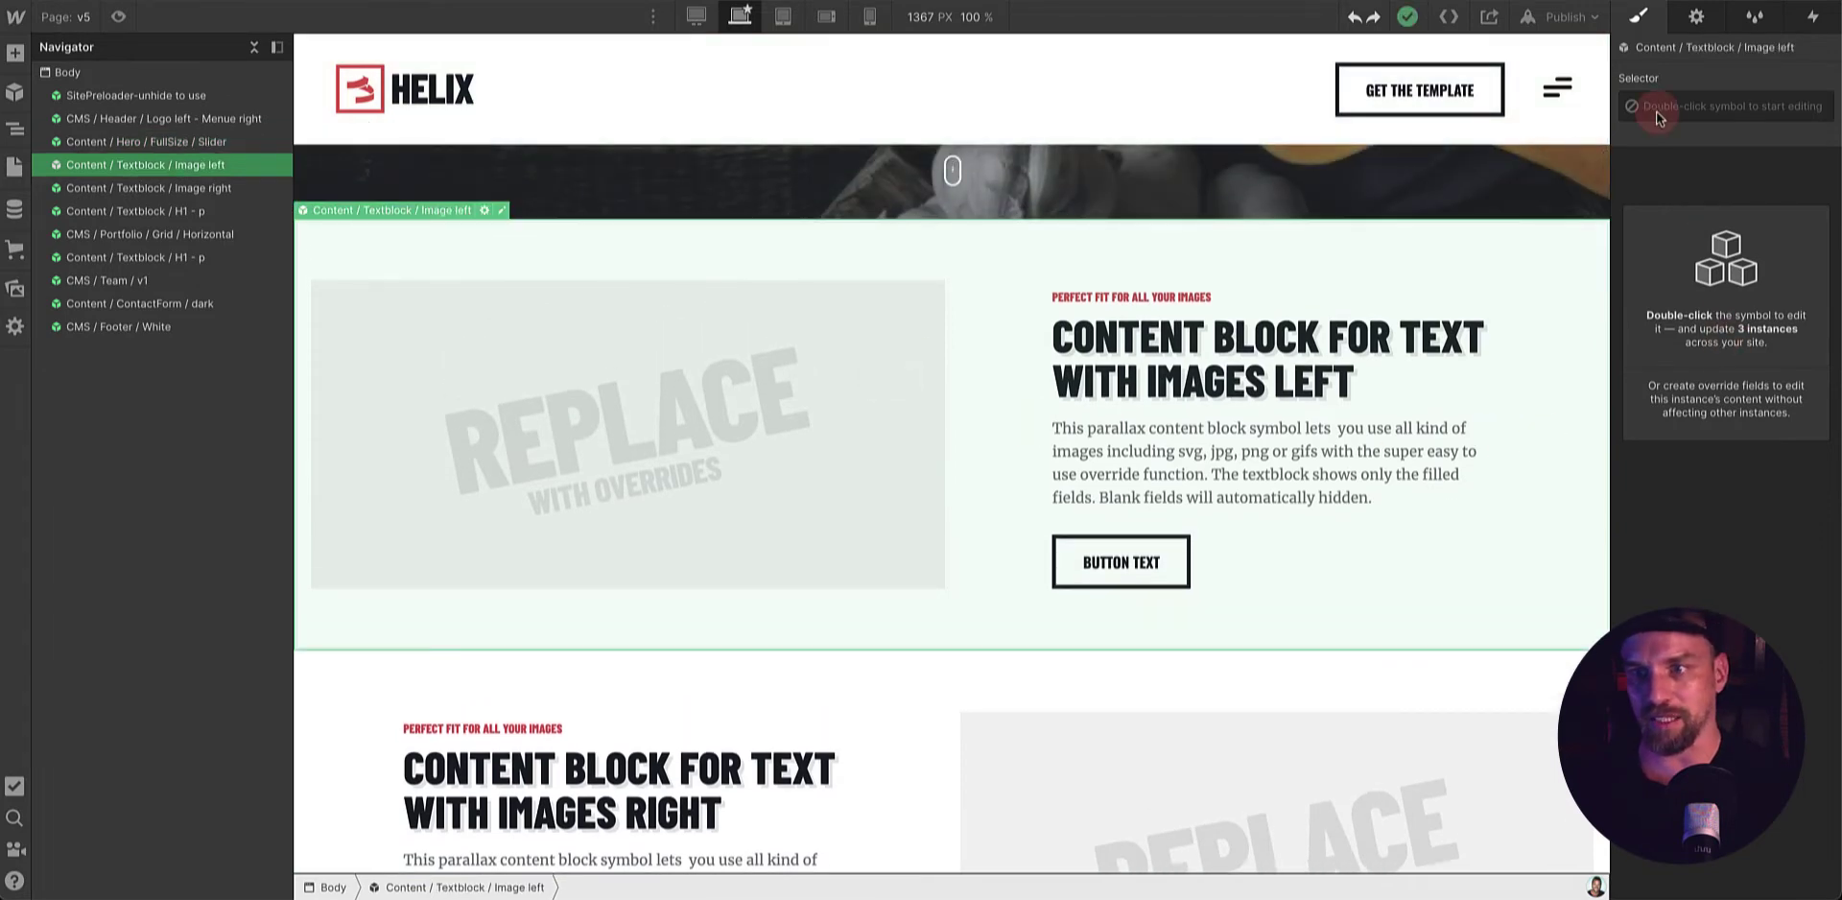
left_click(1696, 19)
left_click(1740, 194)
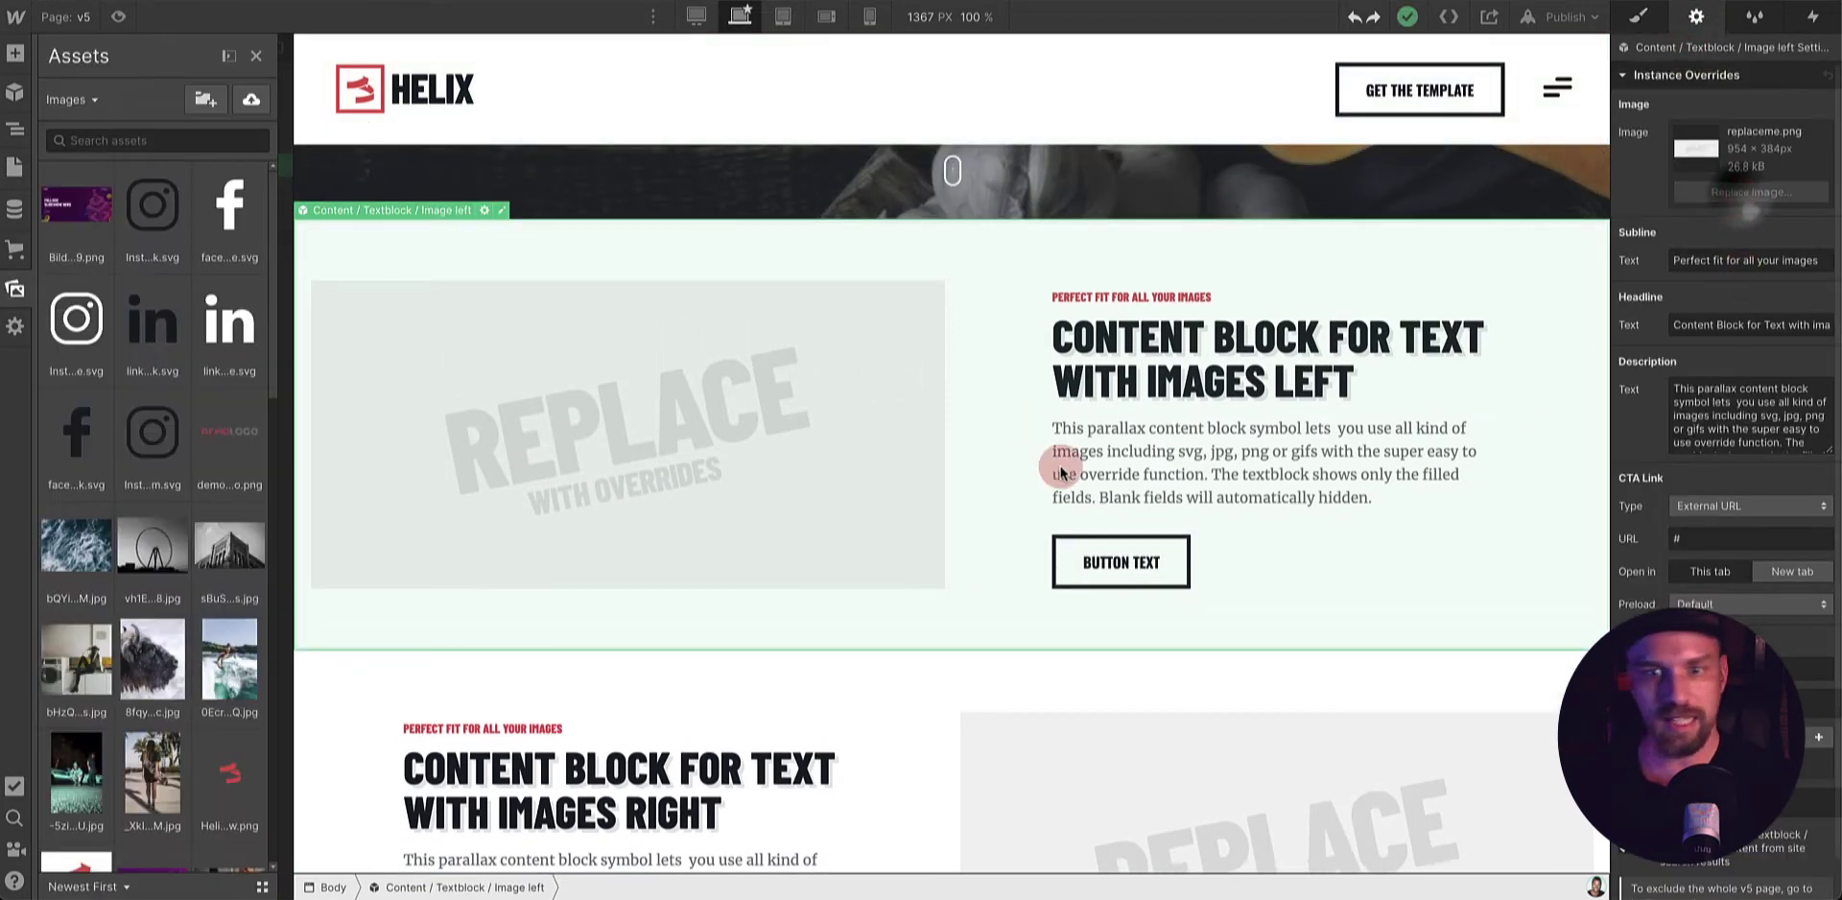
left_click(216, 443)
left_click(203, 549)
scroll(202, 549, "down", 3)
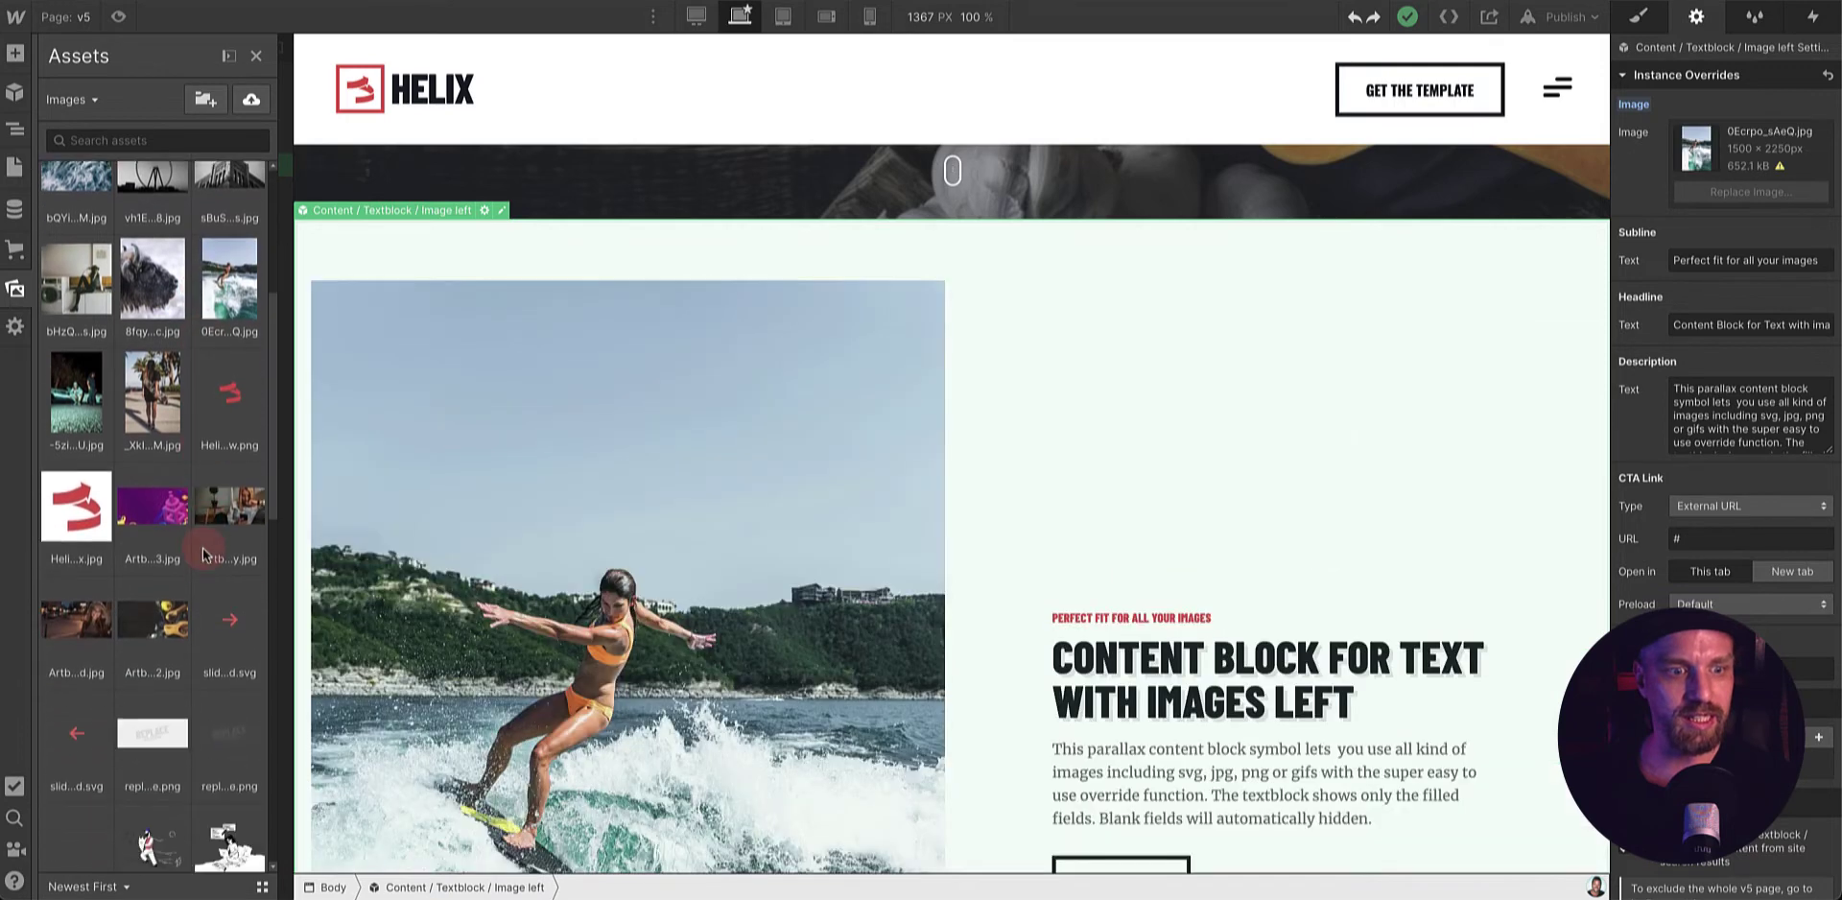
left_click(152, 614)
scroll(154, 614, "down", 1)
left_click(233, 763)
key("z")
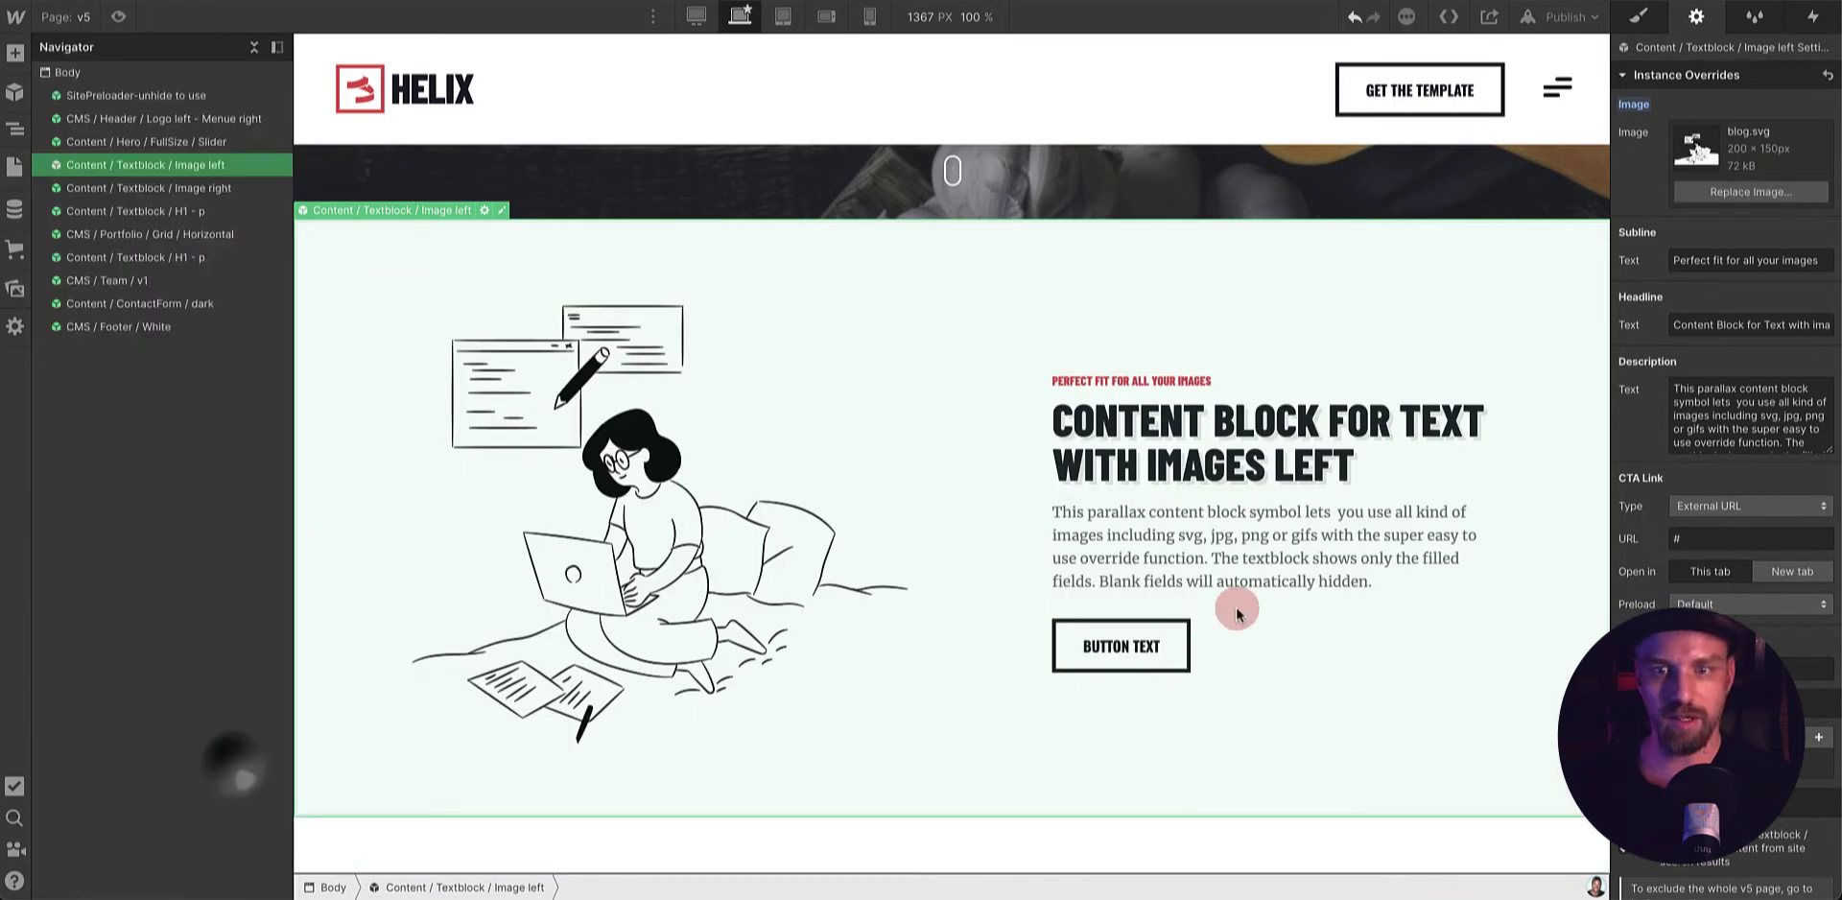
- Override the placeholder image of the Content / Textblock / Image right section with security.svg
scroll(1235, 607, "down", 6)
left_click(1253, 511)
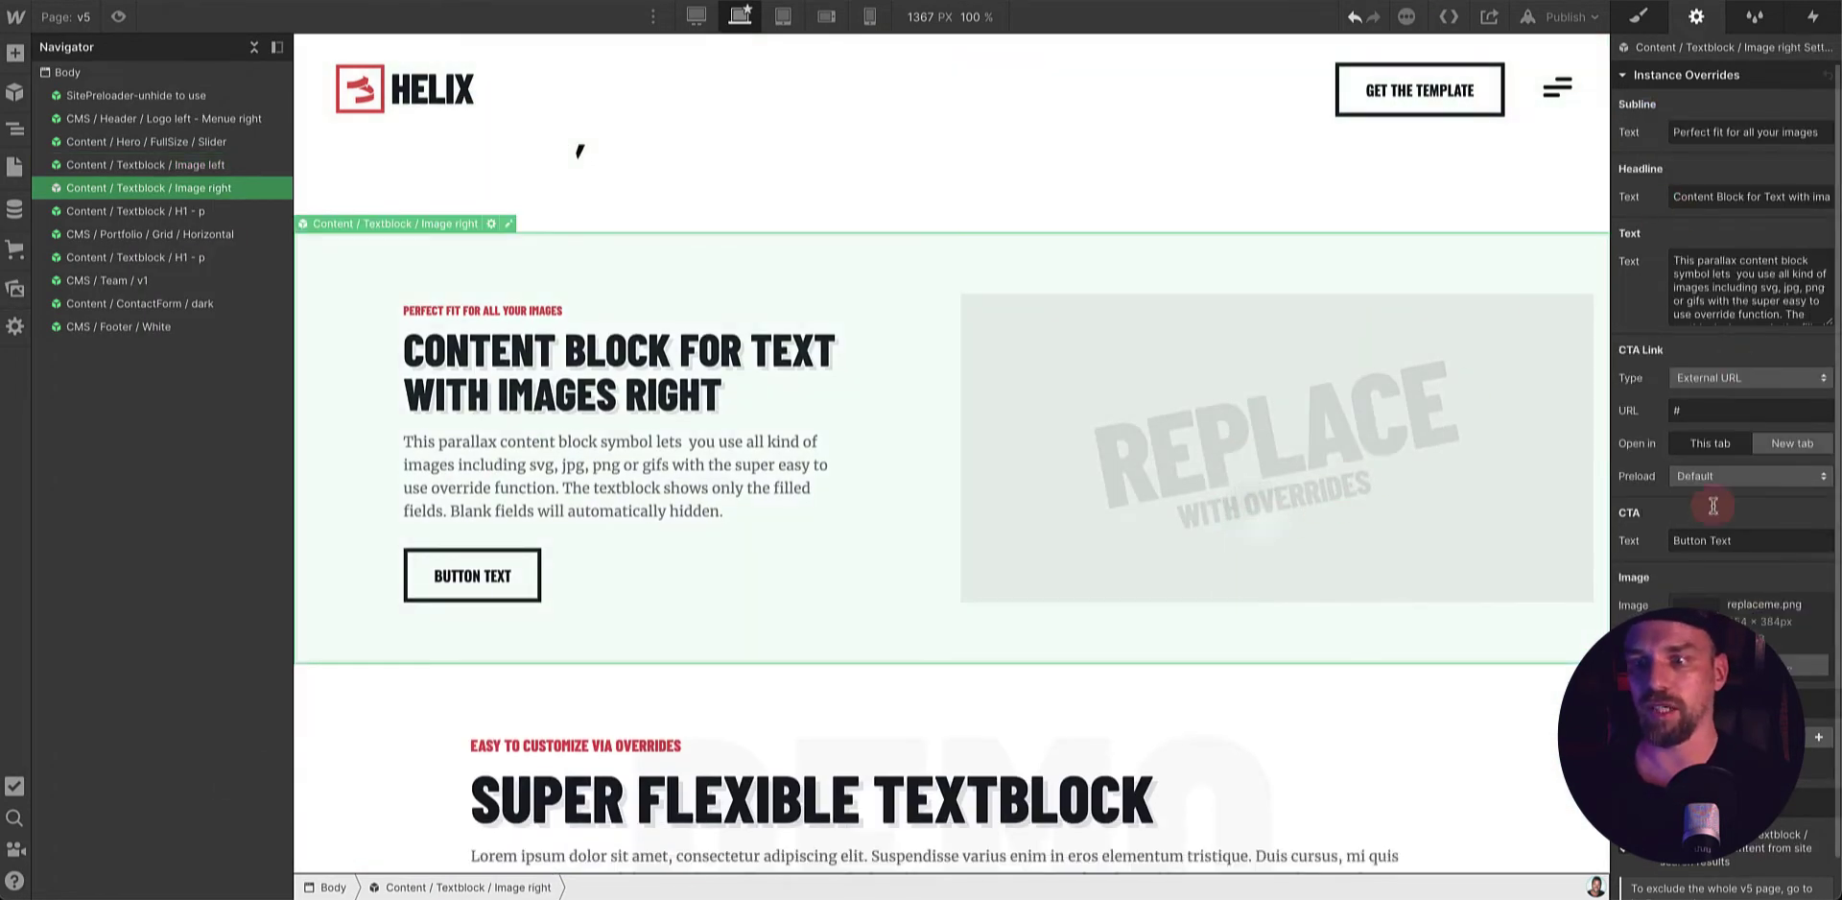
left_click(1811, 665)
left_click(77, 591)
left_click(77, 662)
scroll(77, 662, "down", 3)
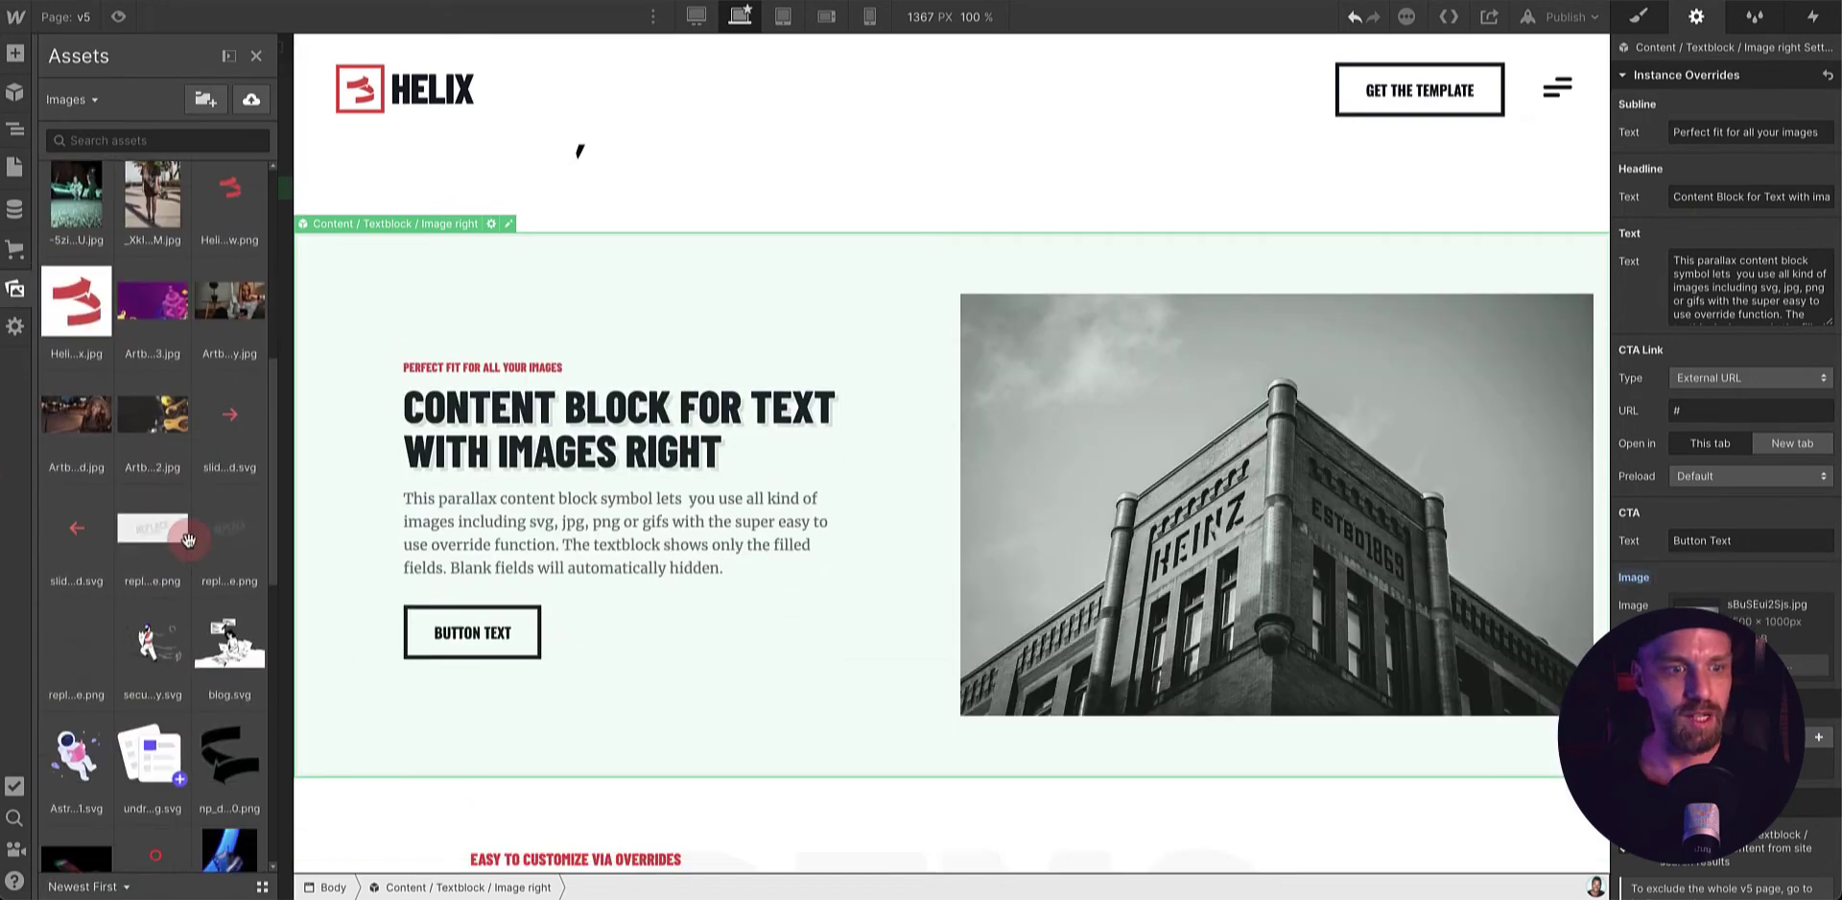
left_click(93, 707)
left_click(152, 758)
left_click(152, 643)
key("z")
left_click(925, 491)
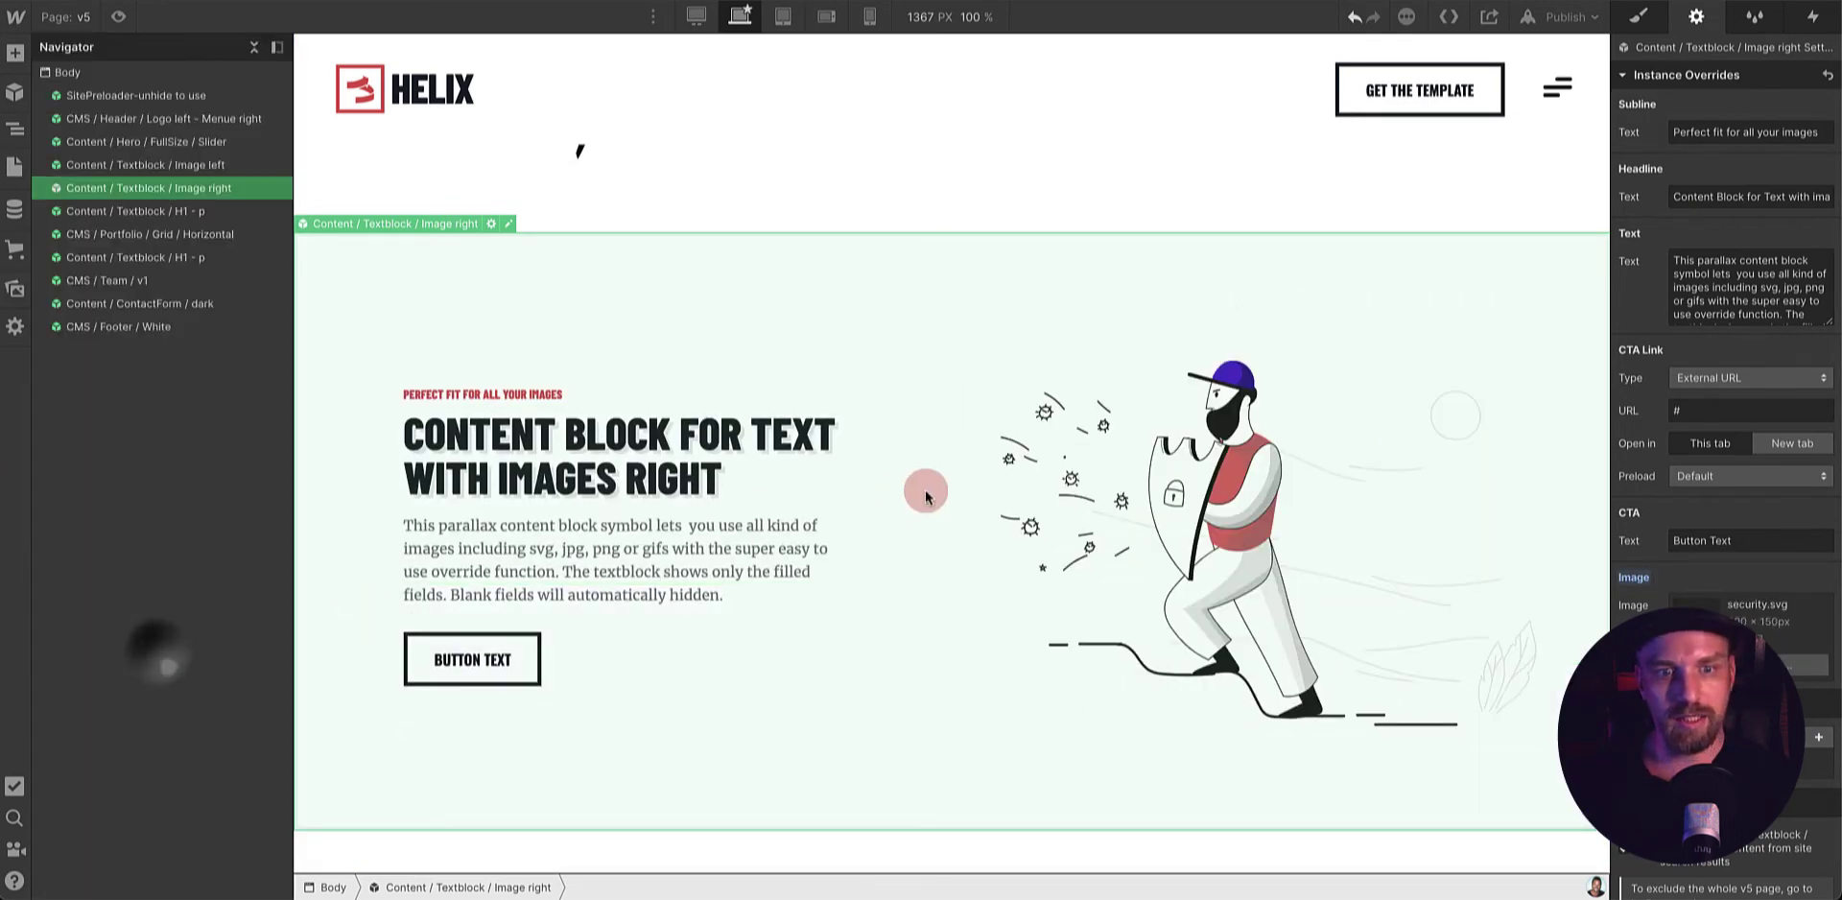
- Review the portfolio grid section and the Super Flexible Textblock beneath it on page v5
scroll(925, 490, "down", 4)
scroll(924, 493, "down", 5)
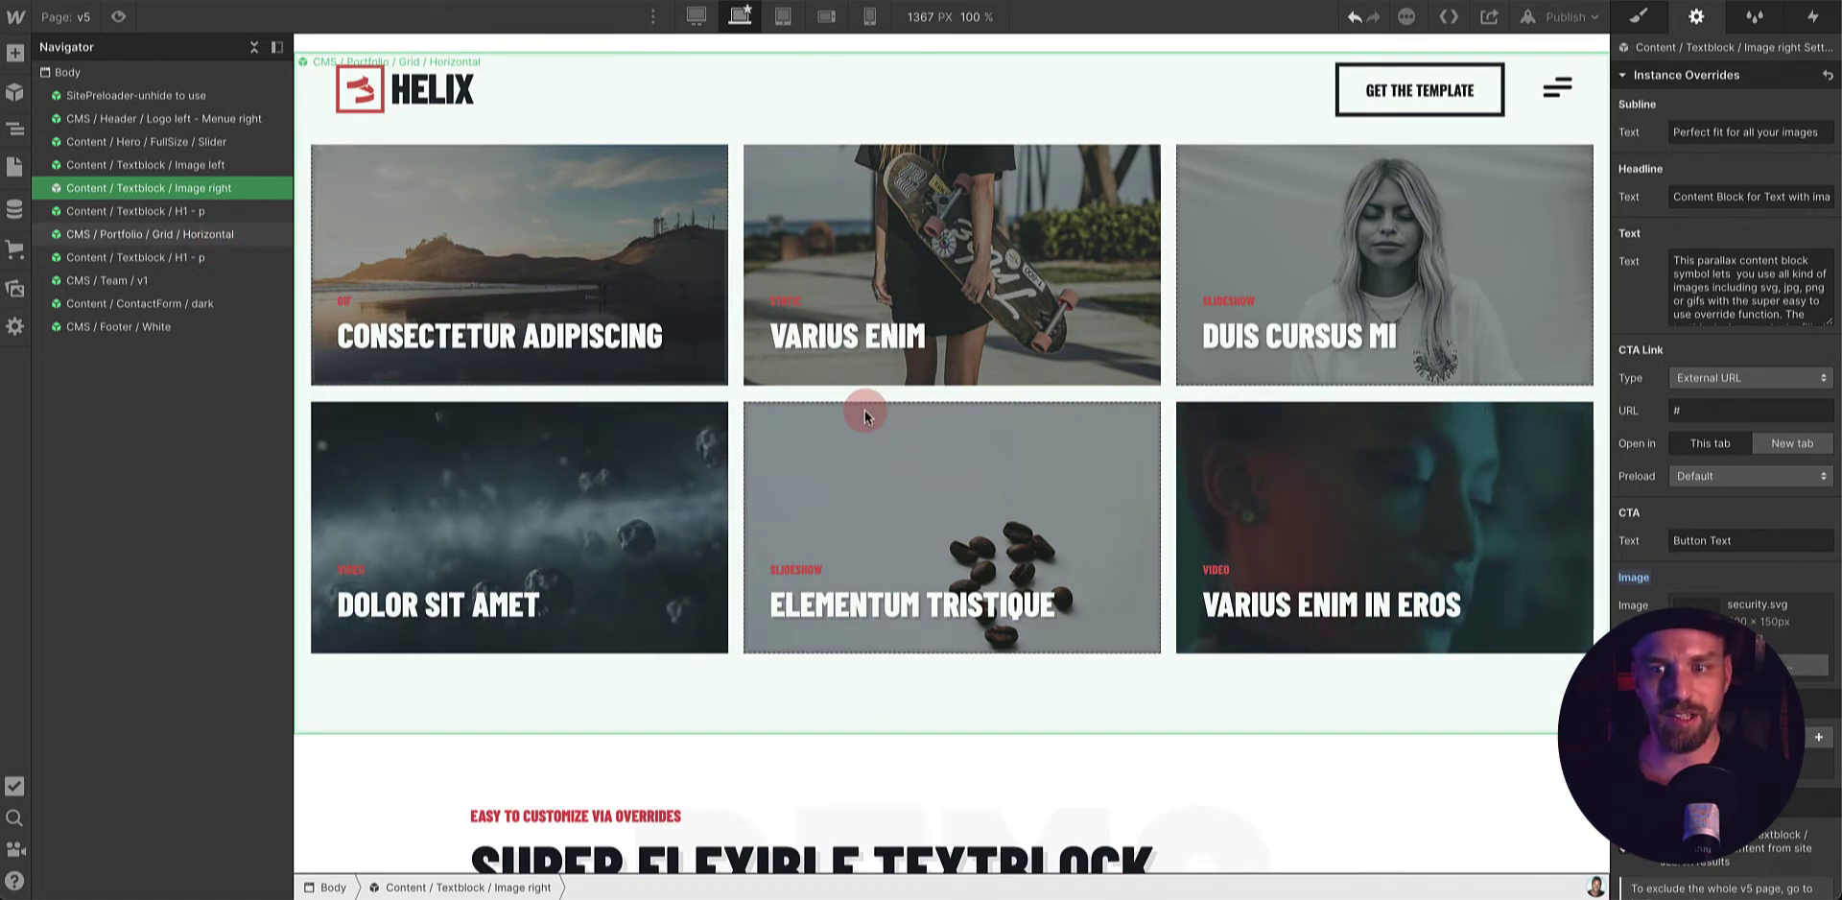
scroll(865, 411, "up", 1)
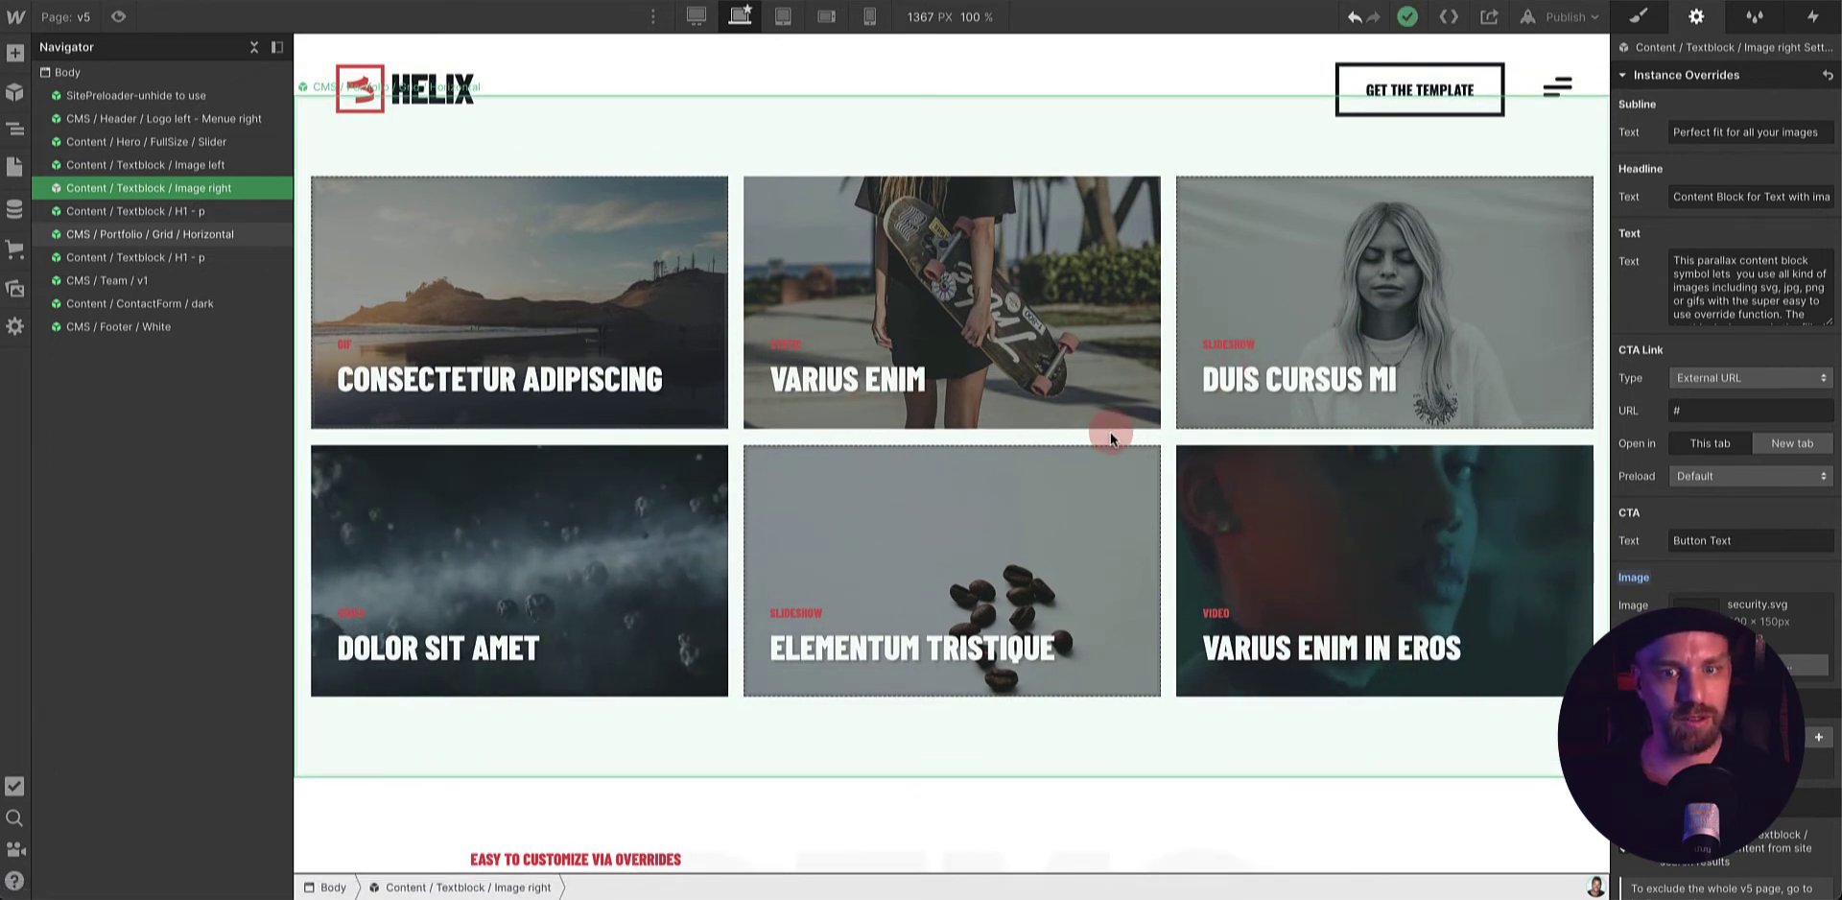
scroll(879, 549, "down", 1)
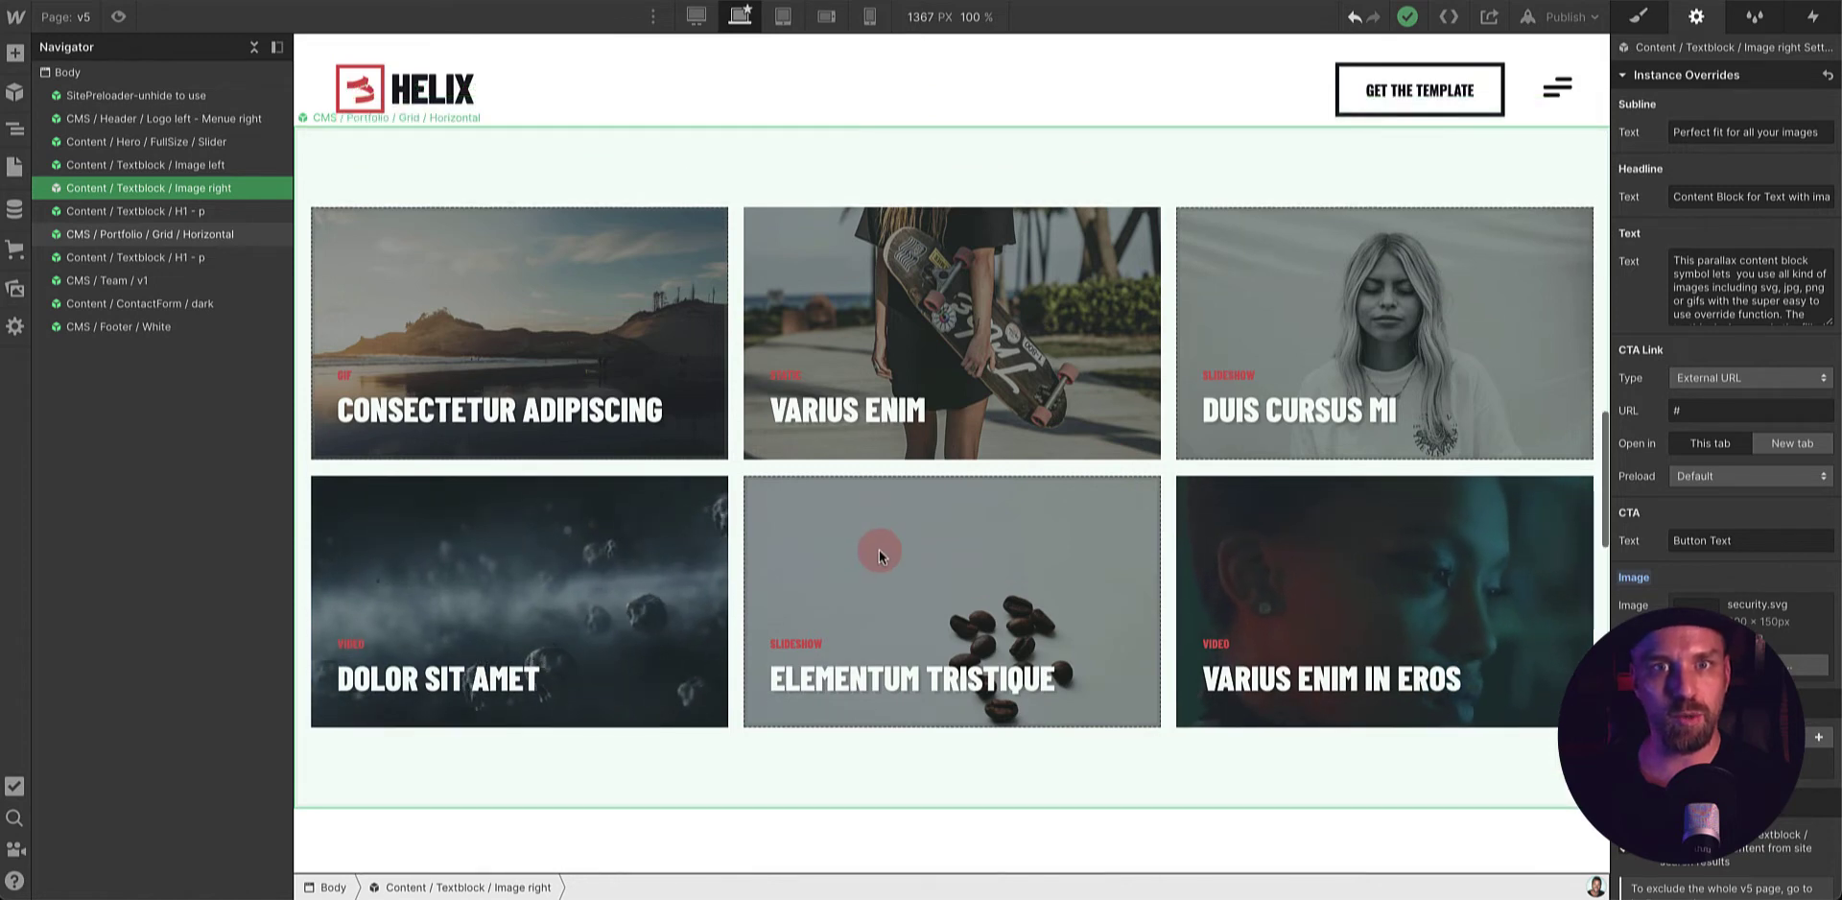
scroll(879, 550, "down", 3)
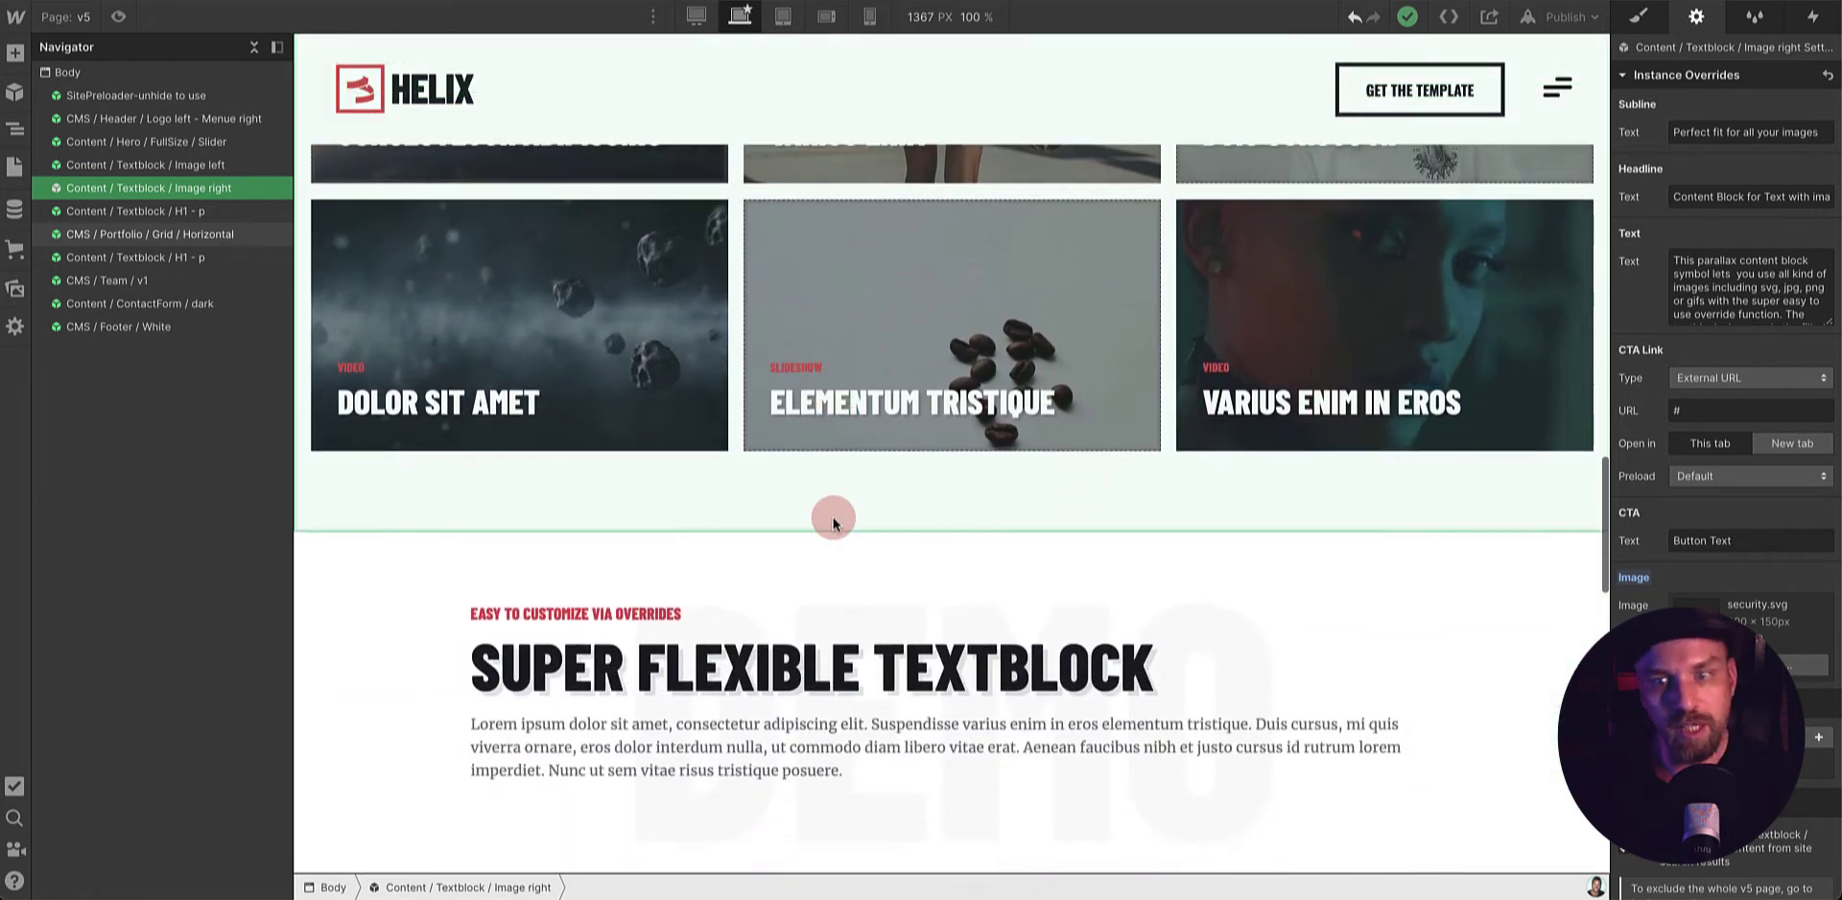
scroll(830, 522, "up", 3)
scroll(831, 521, "down", 10)
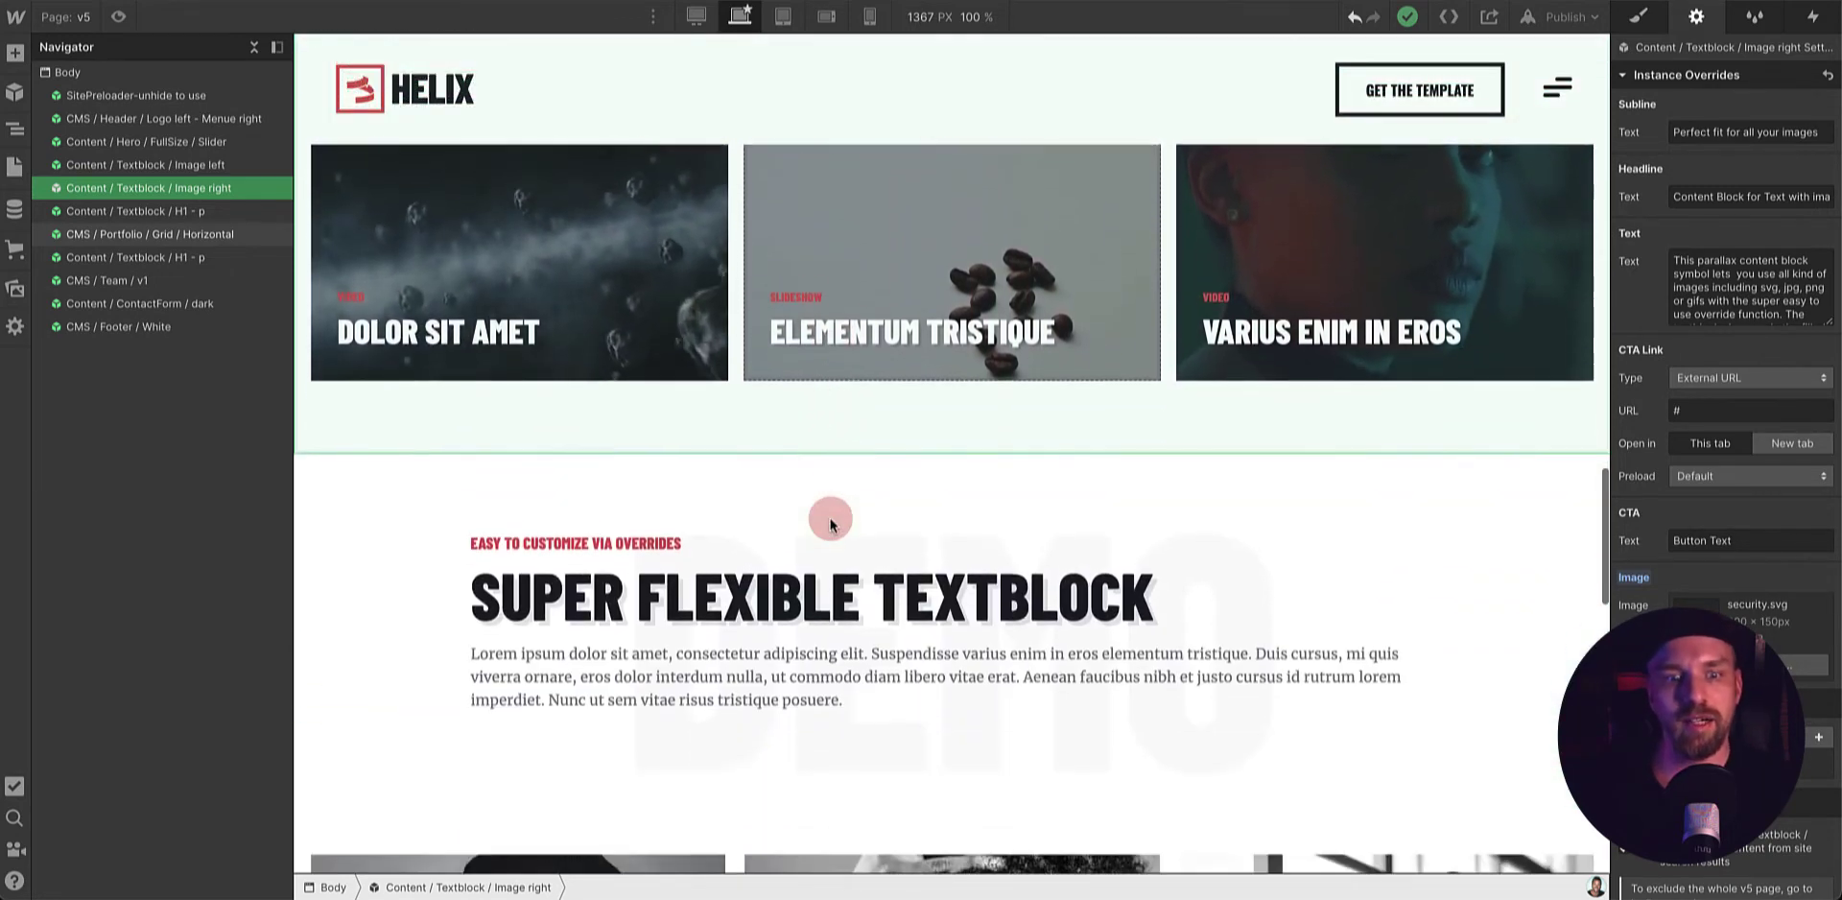
- Select the CMS / Team / v1 symbol and examine the team, contact form and footer sections down to the page end
scroll(830, 523, "down", 3)
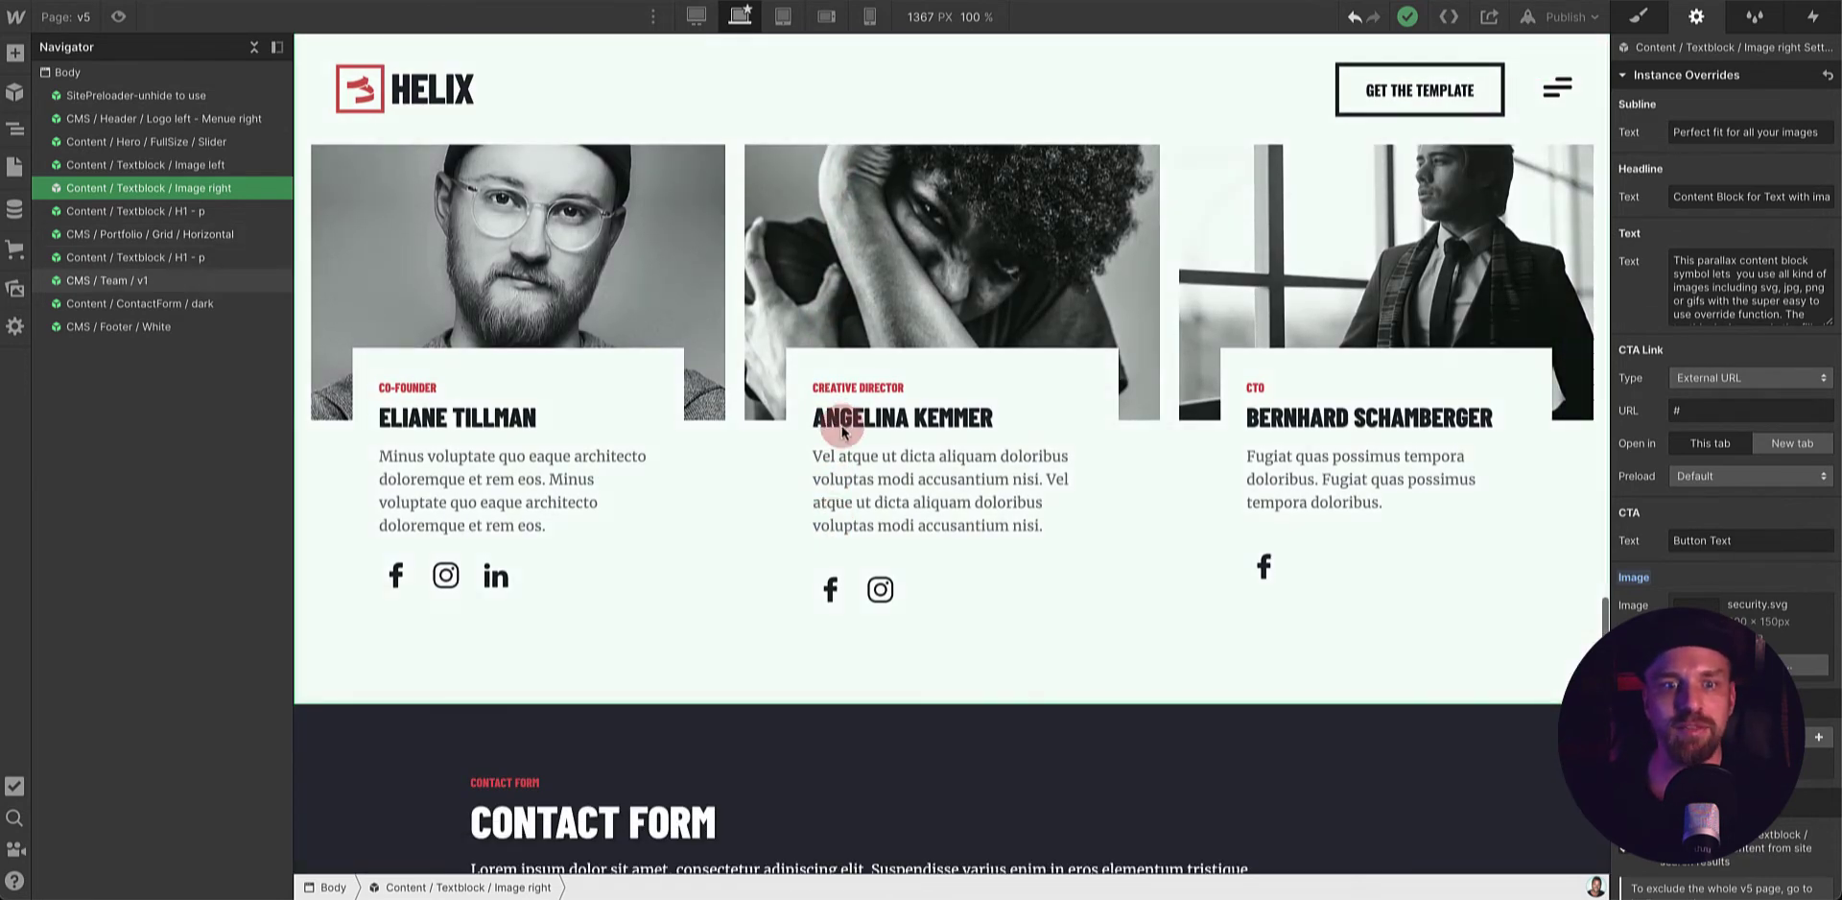
left_click(848, 434)
scroll(848, 431, "up", 1)
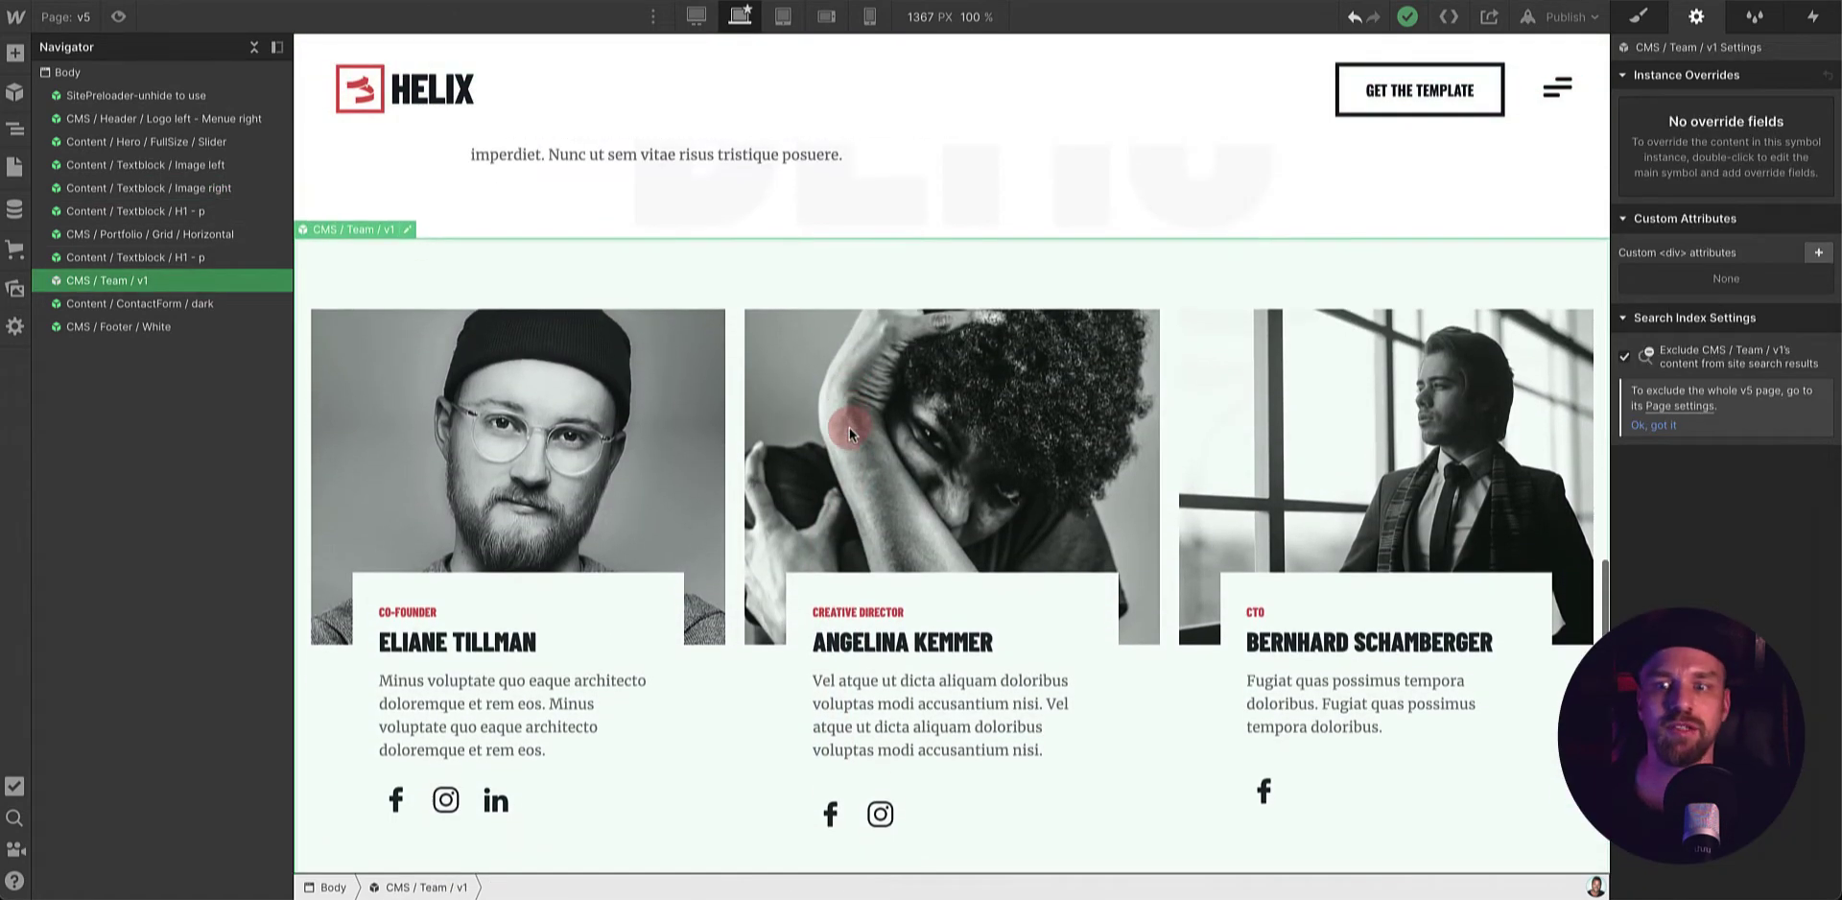
scroll(849, 428, "down", 2)
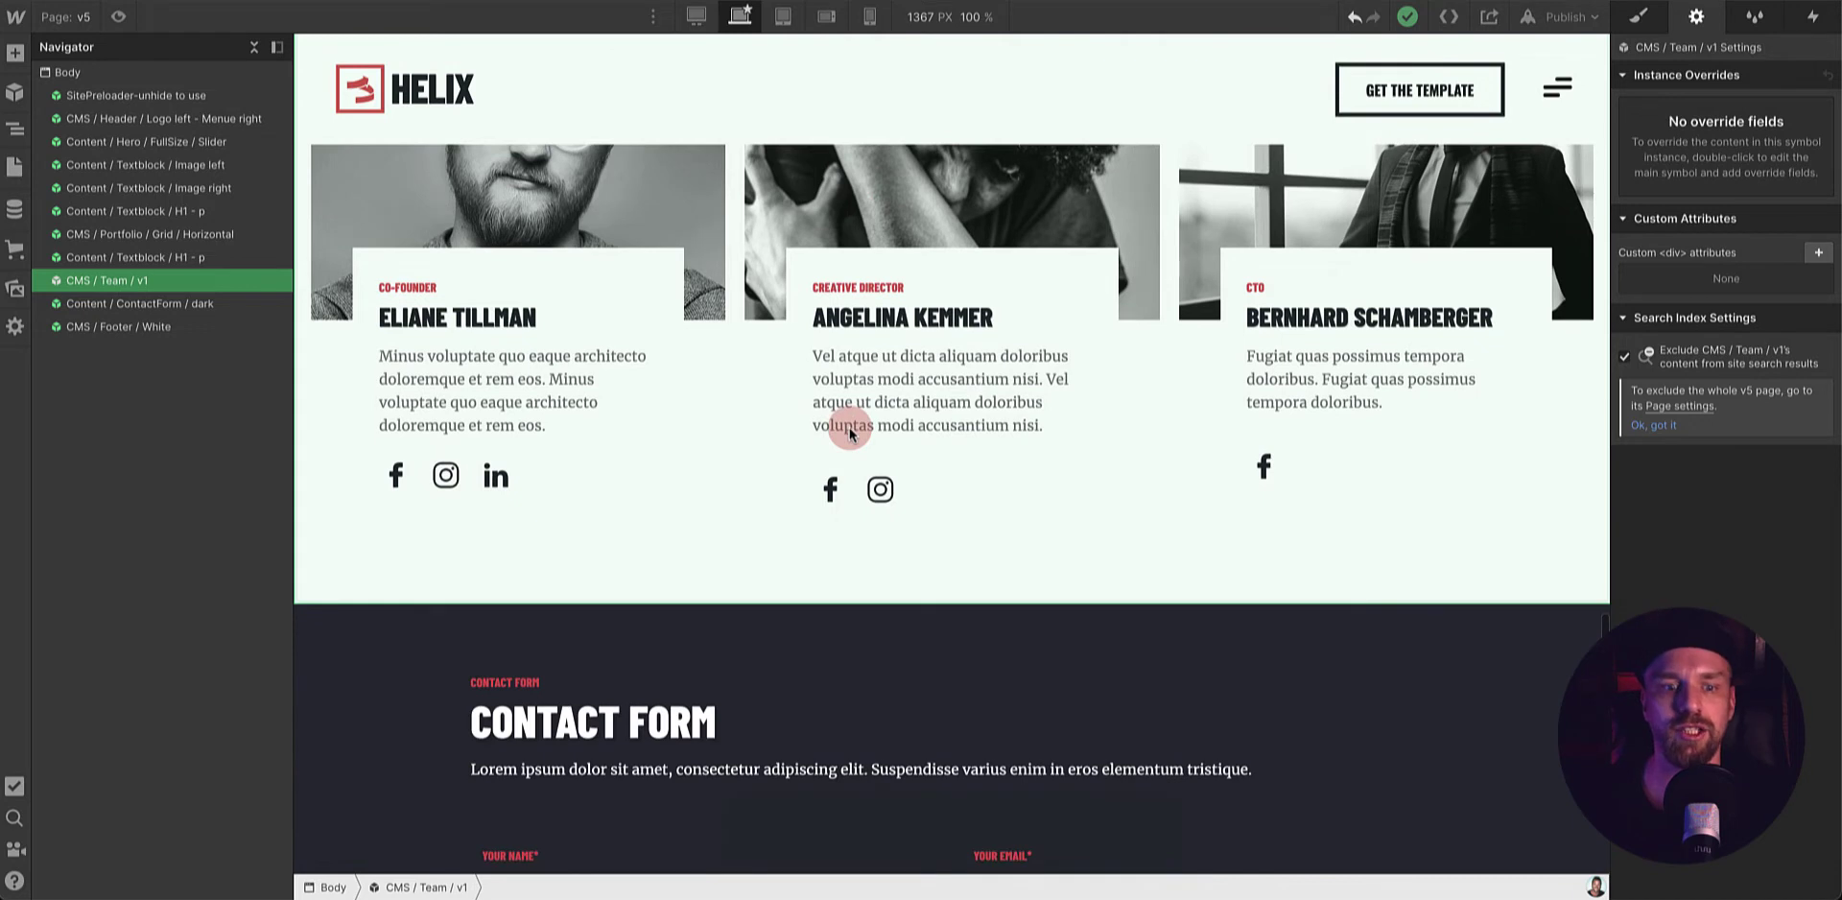
scroll(848, 427, "down", 5)
scroll(849, 428, "down", 2)
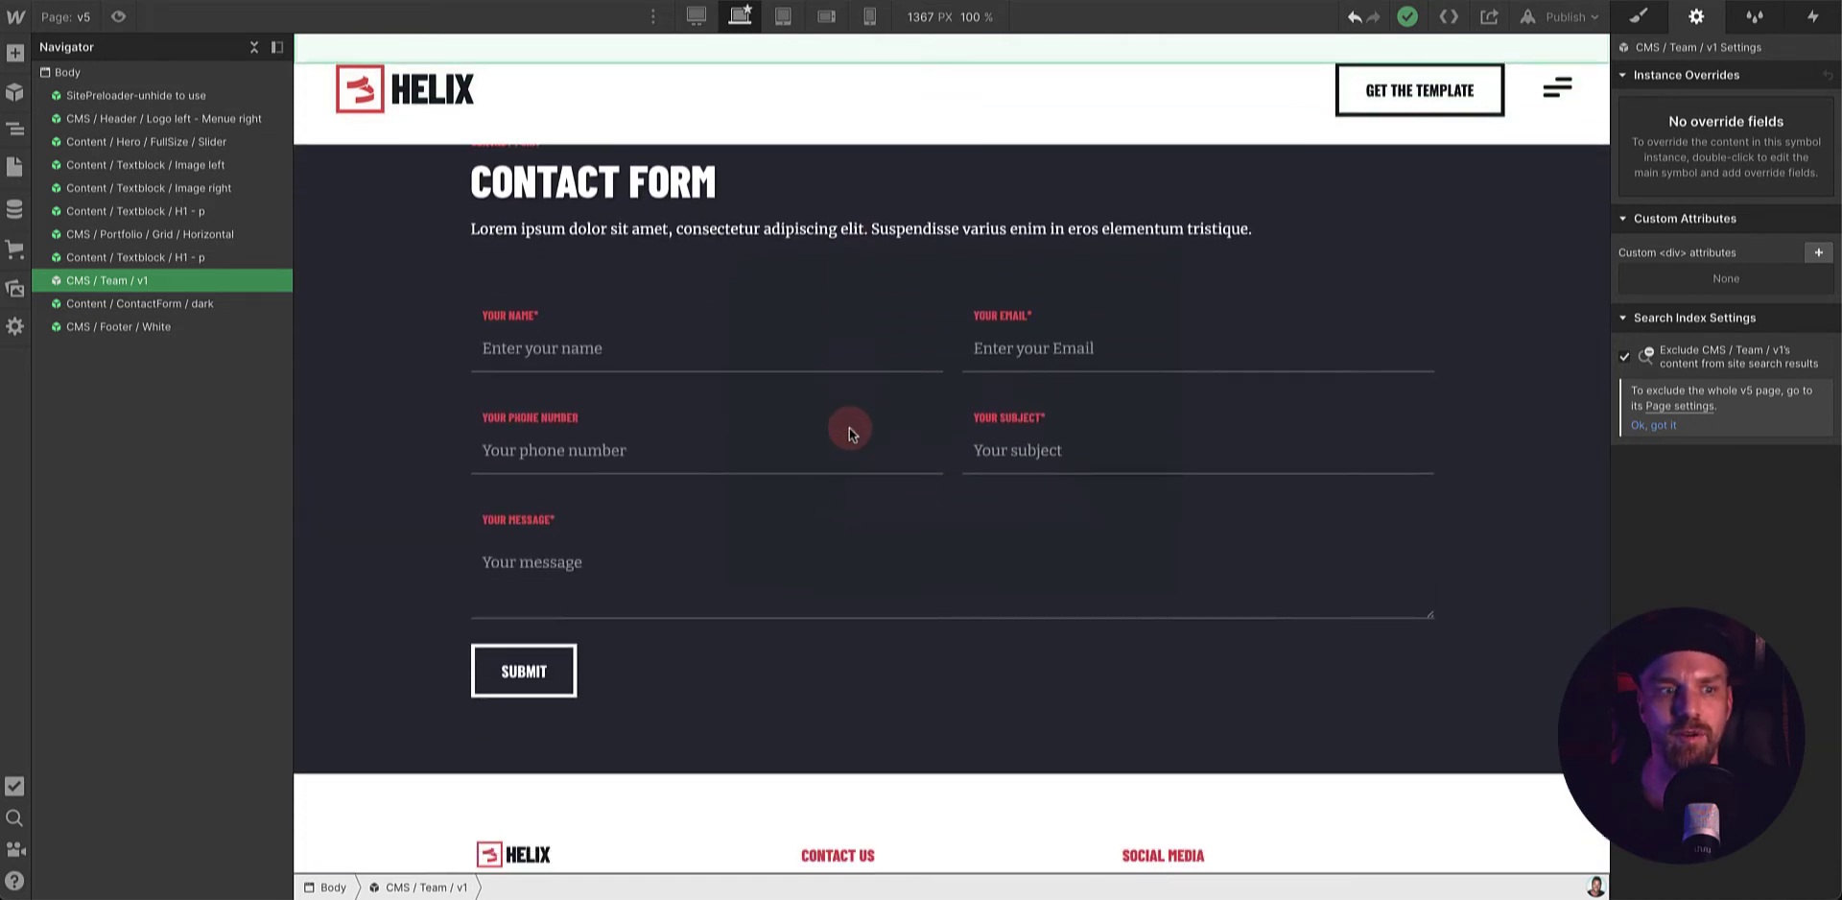
scroll(849, 428, "down", 1)
scroll(849, 428, "down", 1)
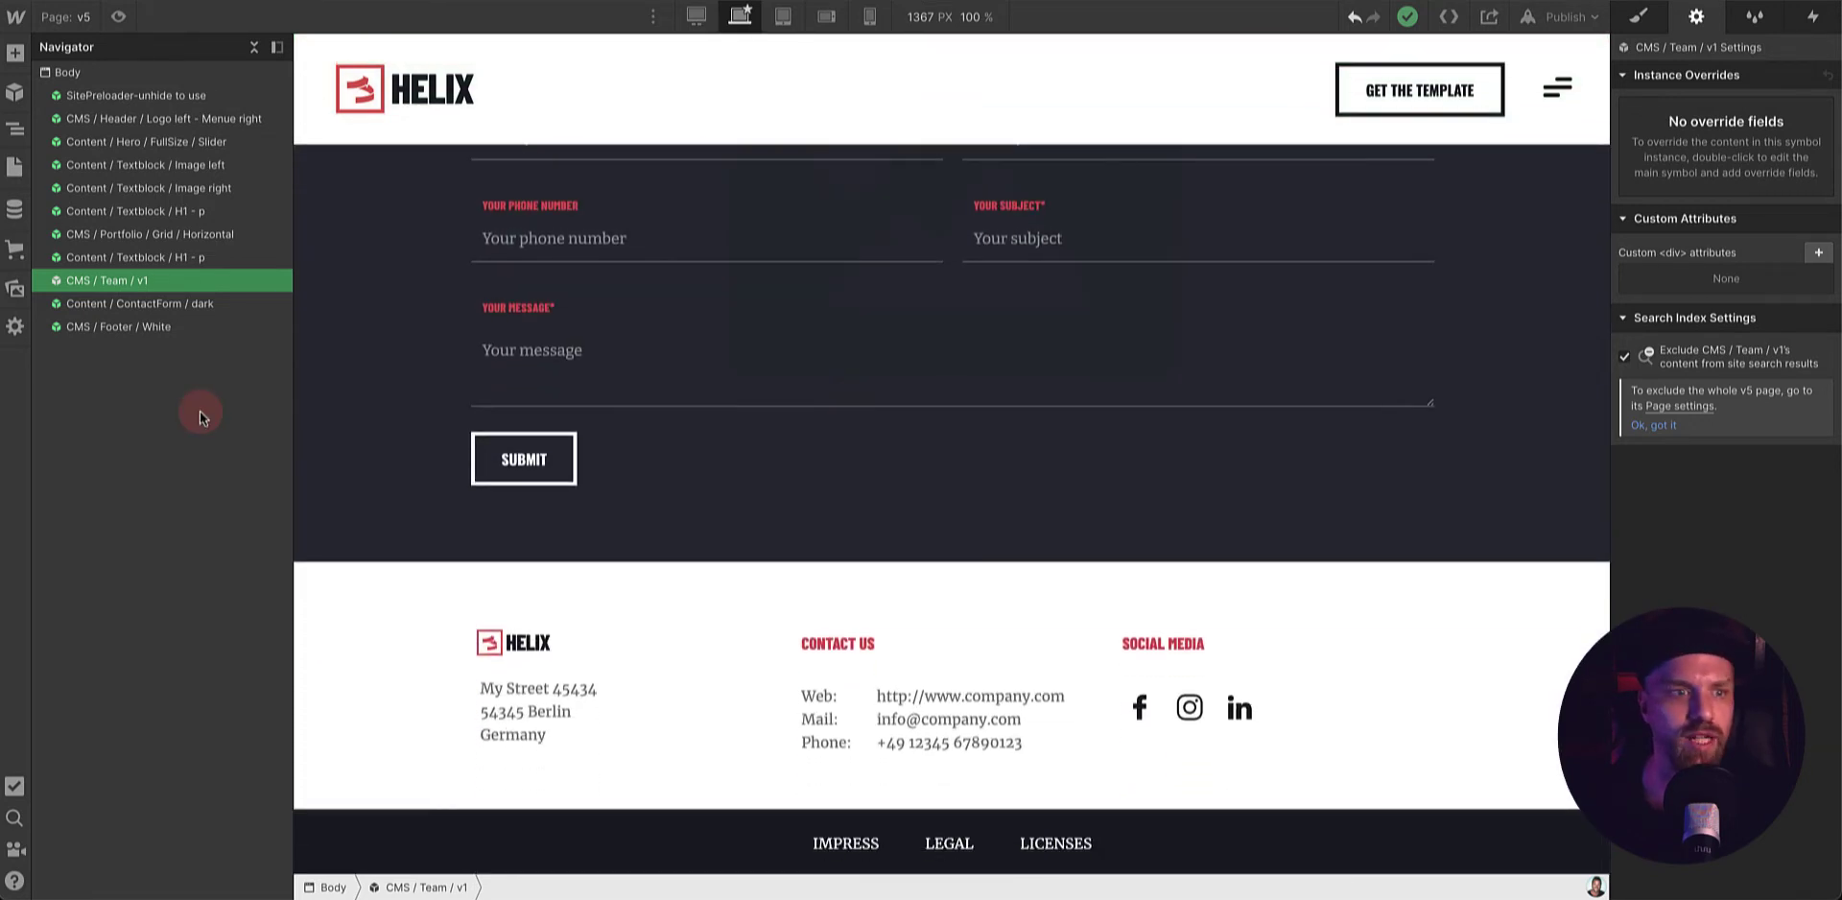
- Check the override settings of the page's CMS symbols: portfolio grid, header, Team v1 and white footer
left_click(80, 234)
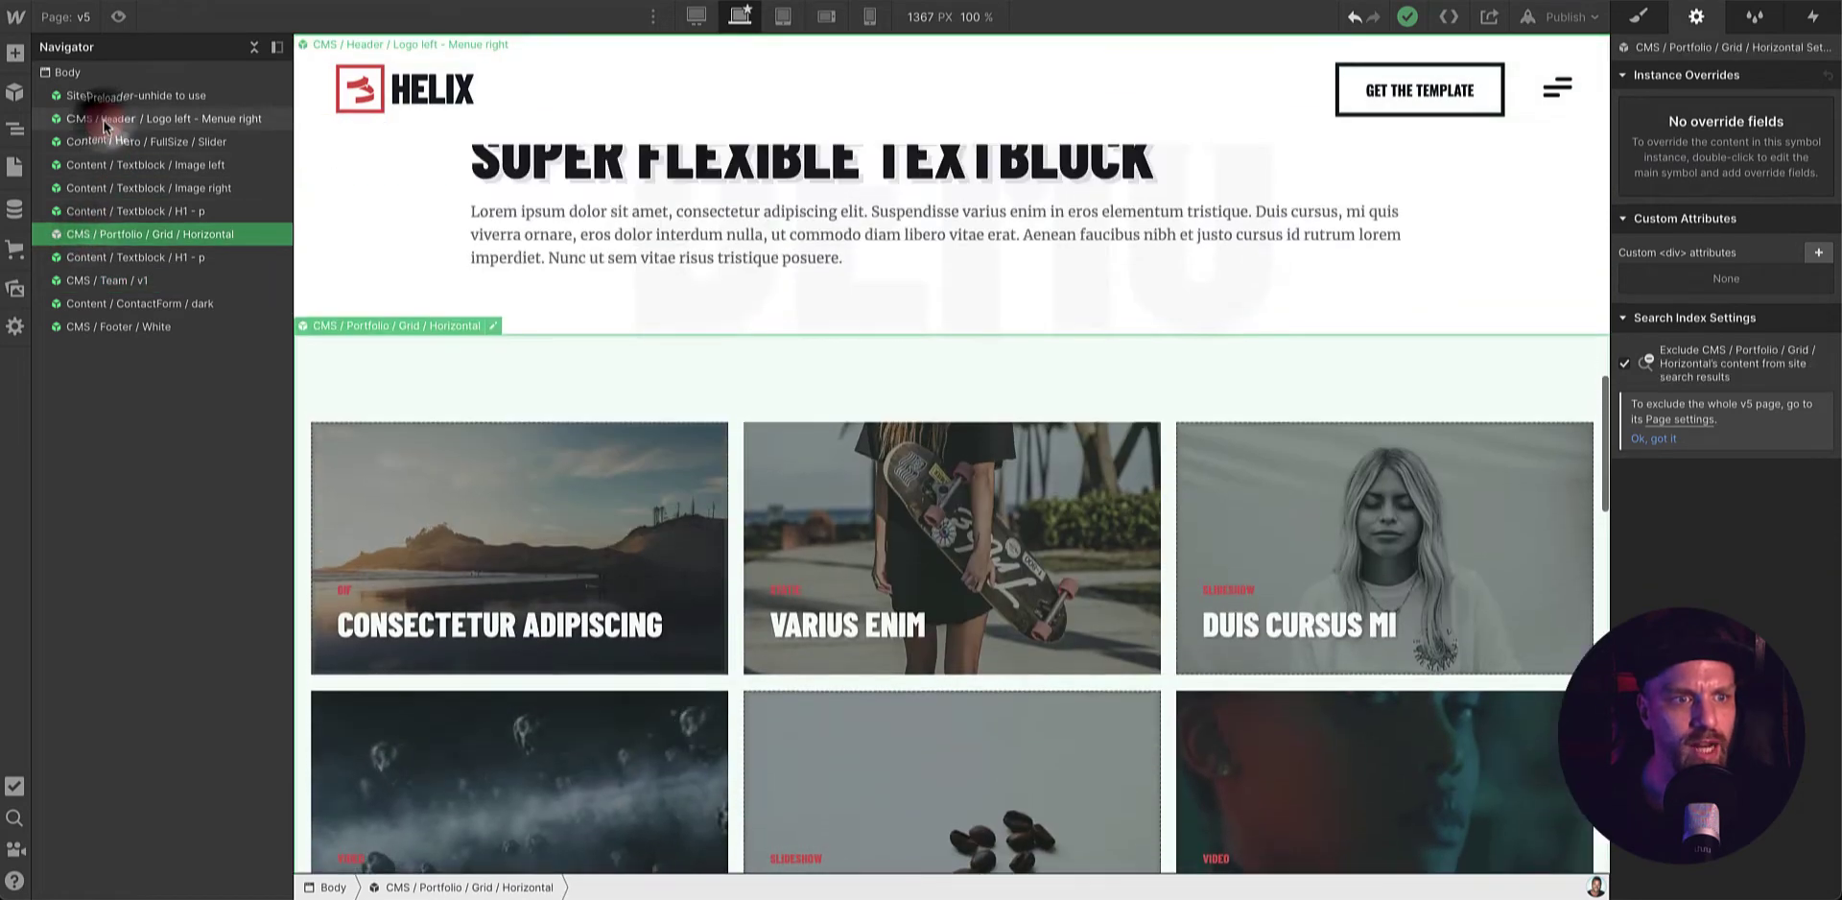
left_click(83, 118)
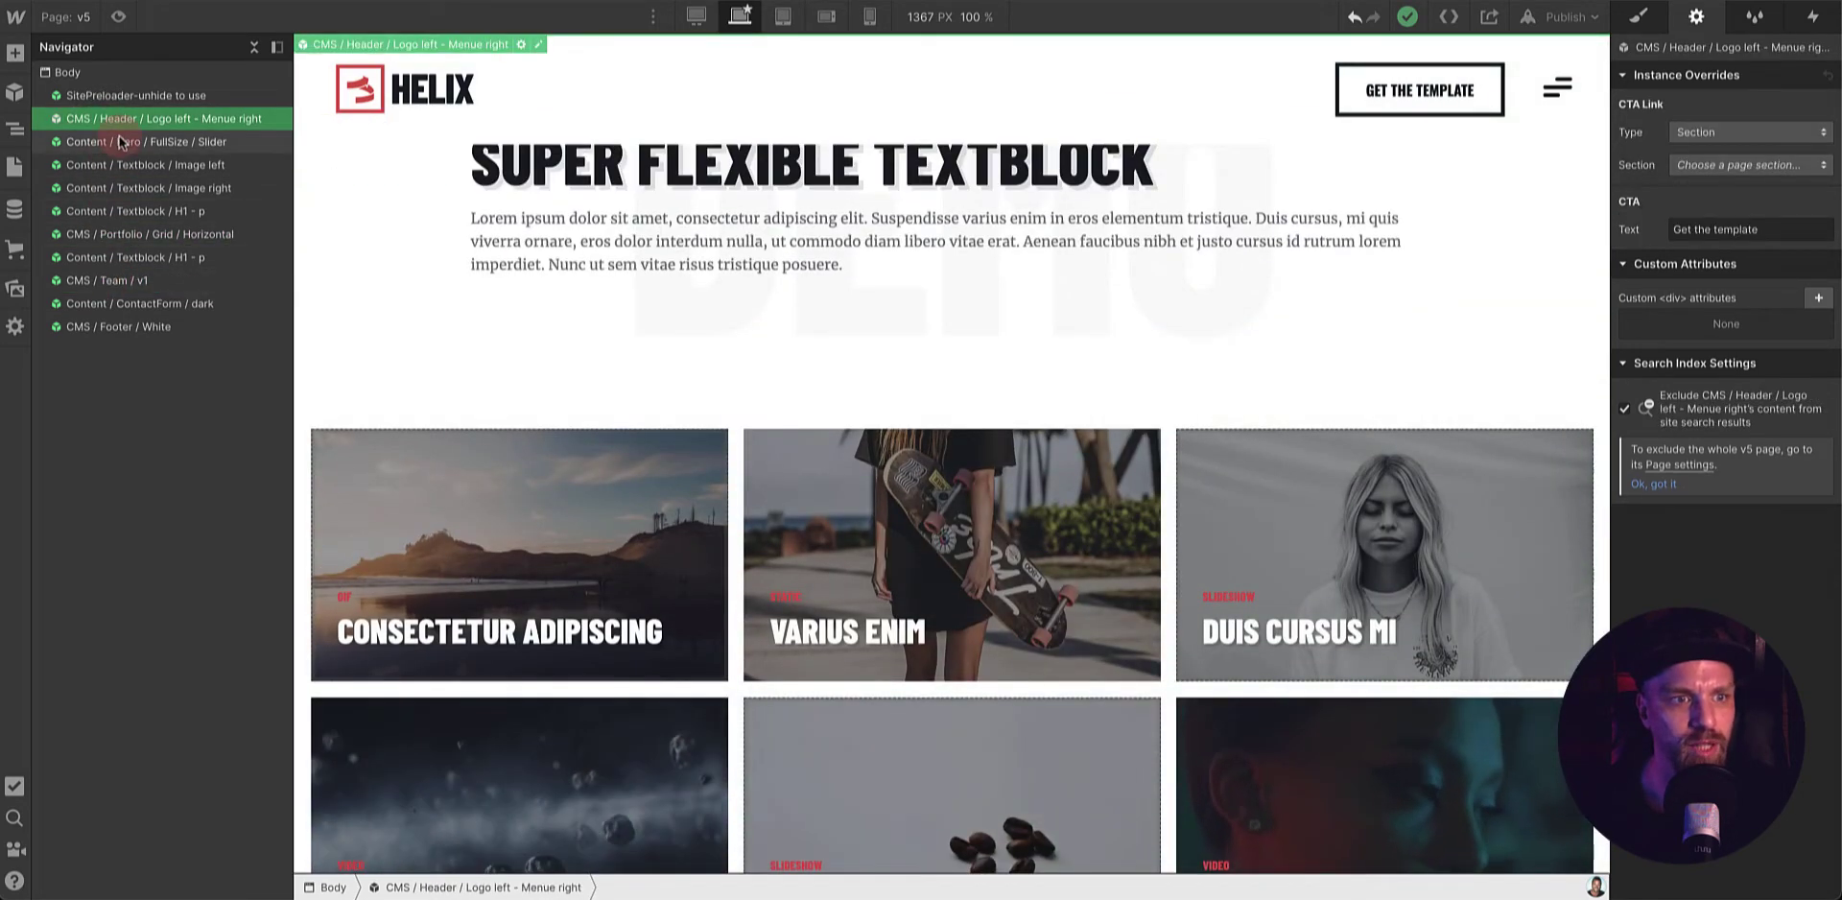
left_click(112, 236)
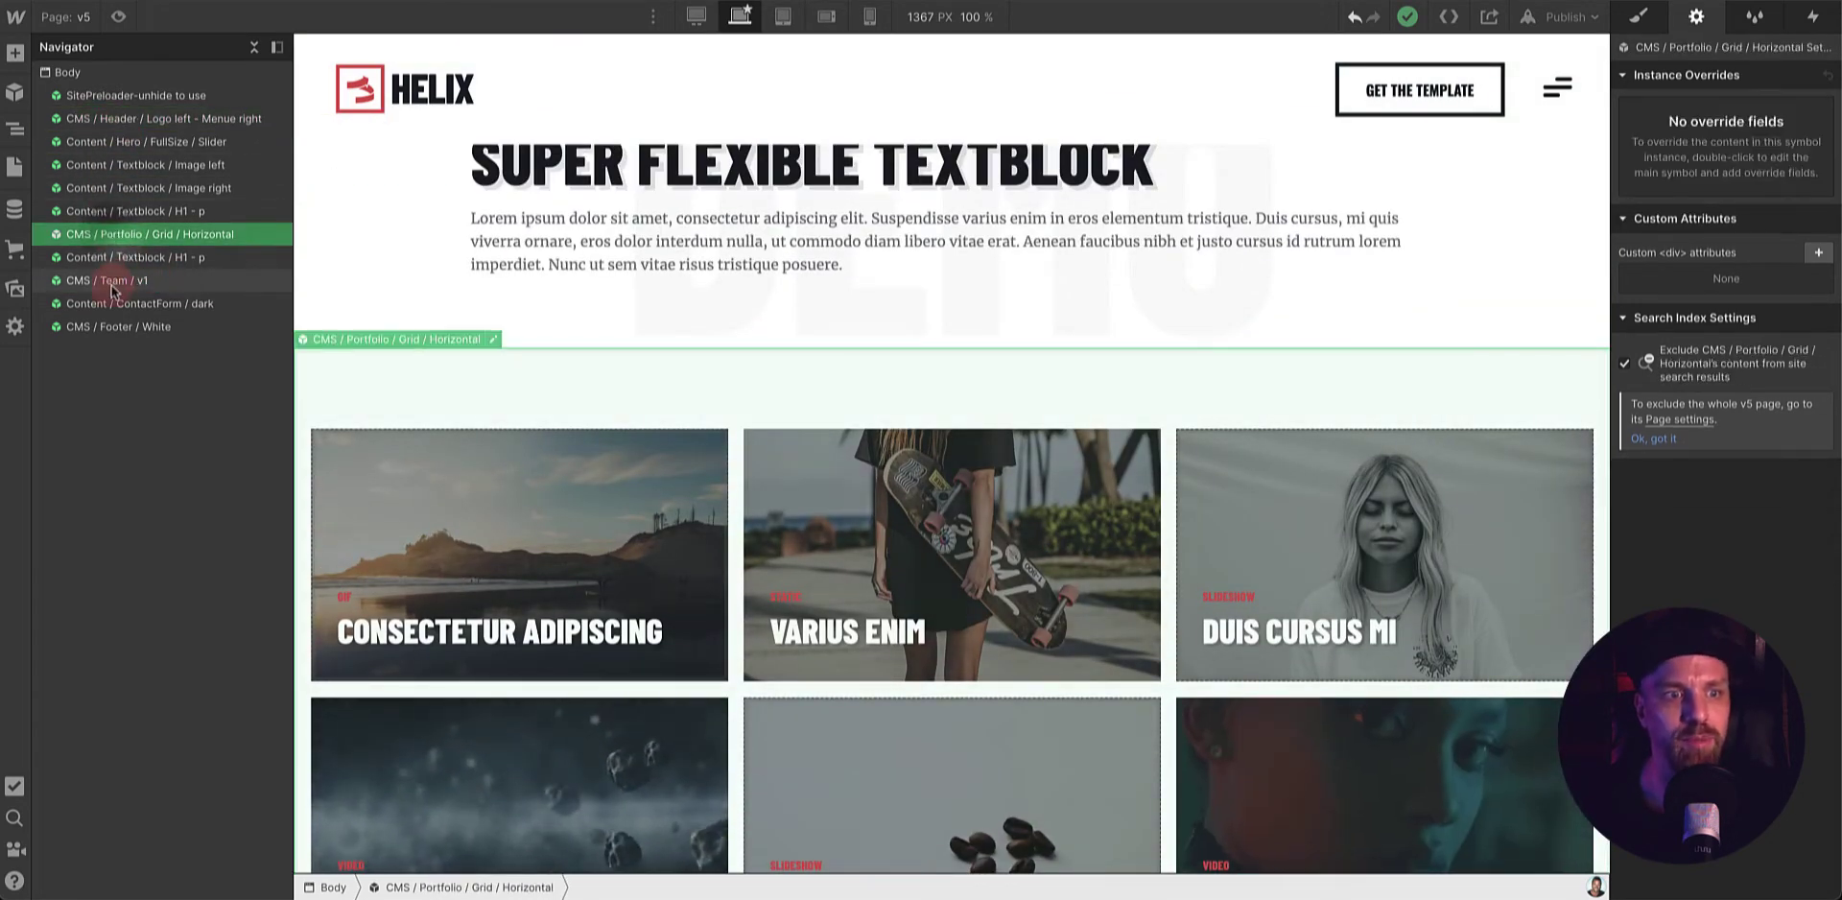
left_click(111, 282)
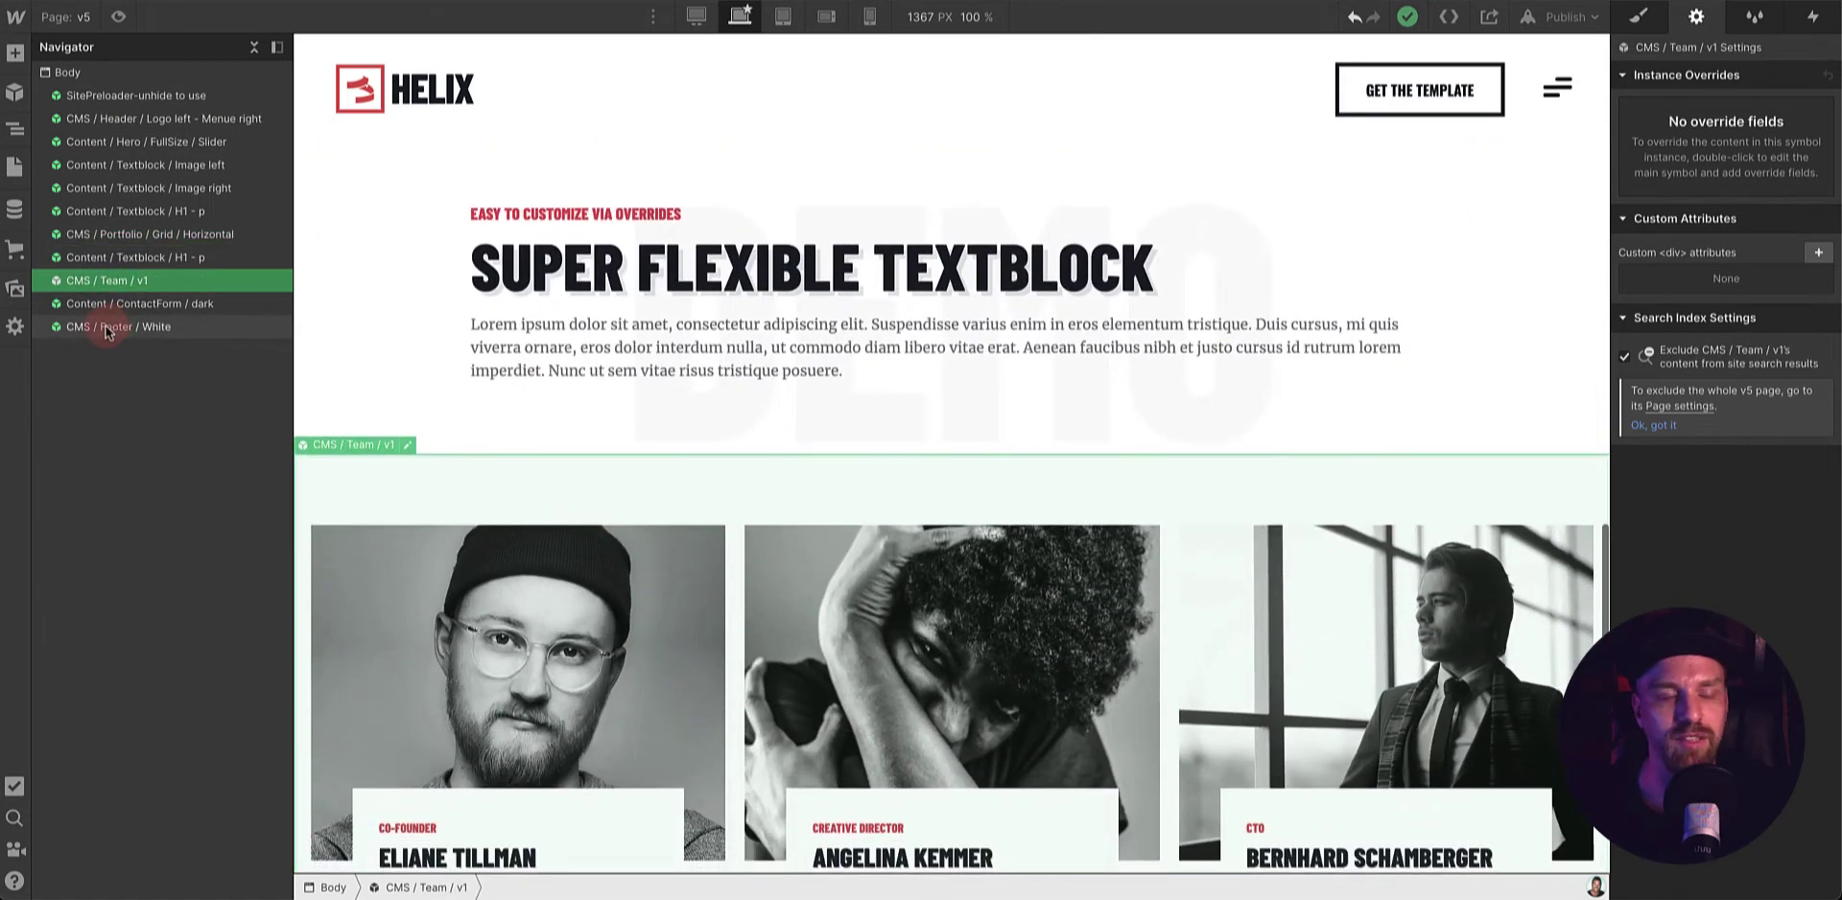
left_click(111, 327)
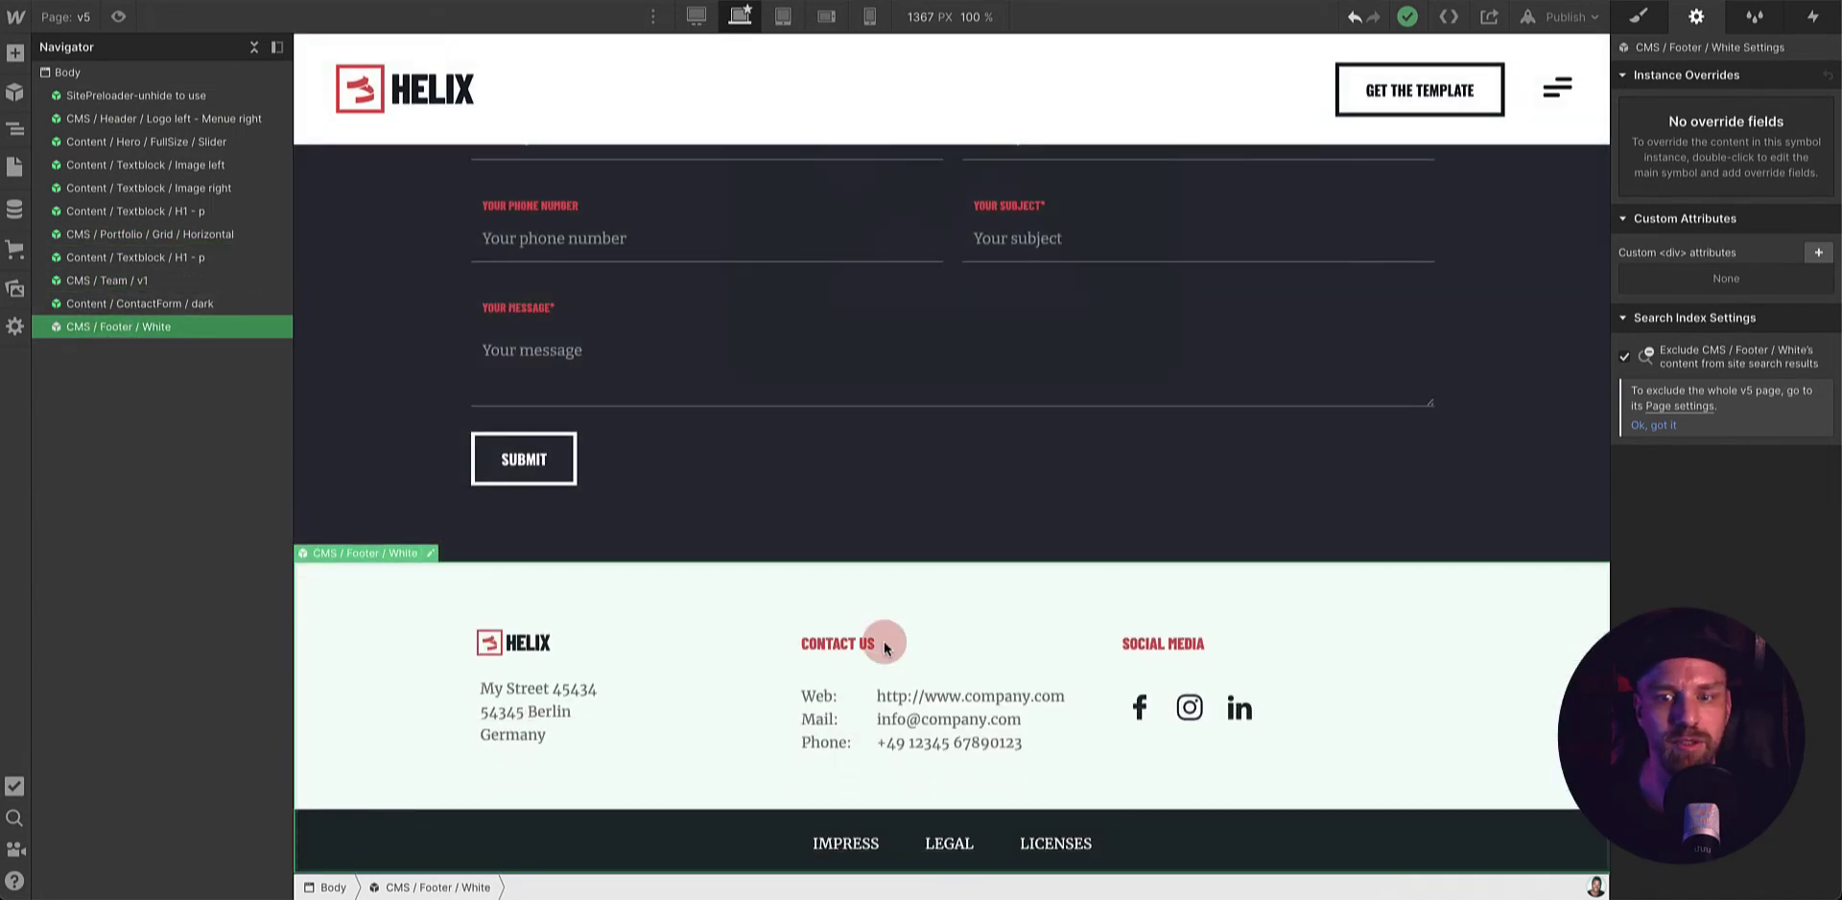
- Bring up the site's page list, then preview page v5 at desktop width from the hero to the team section
left_click(9, 217)
left_click(15, 169)
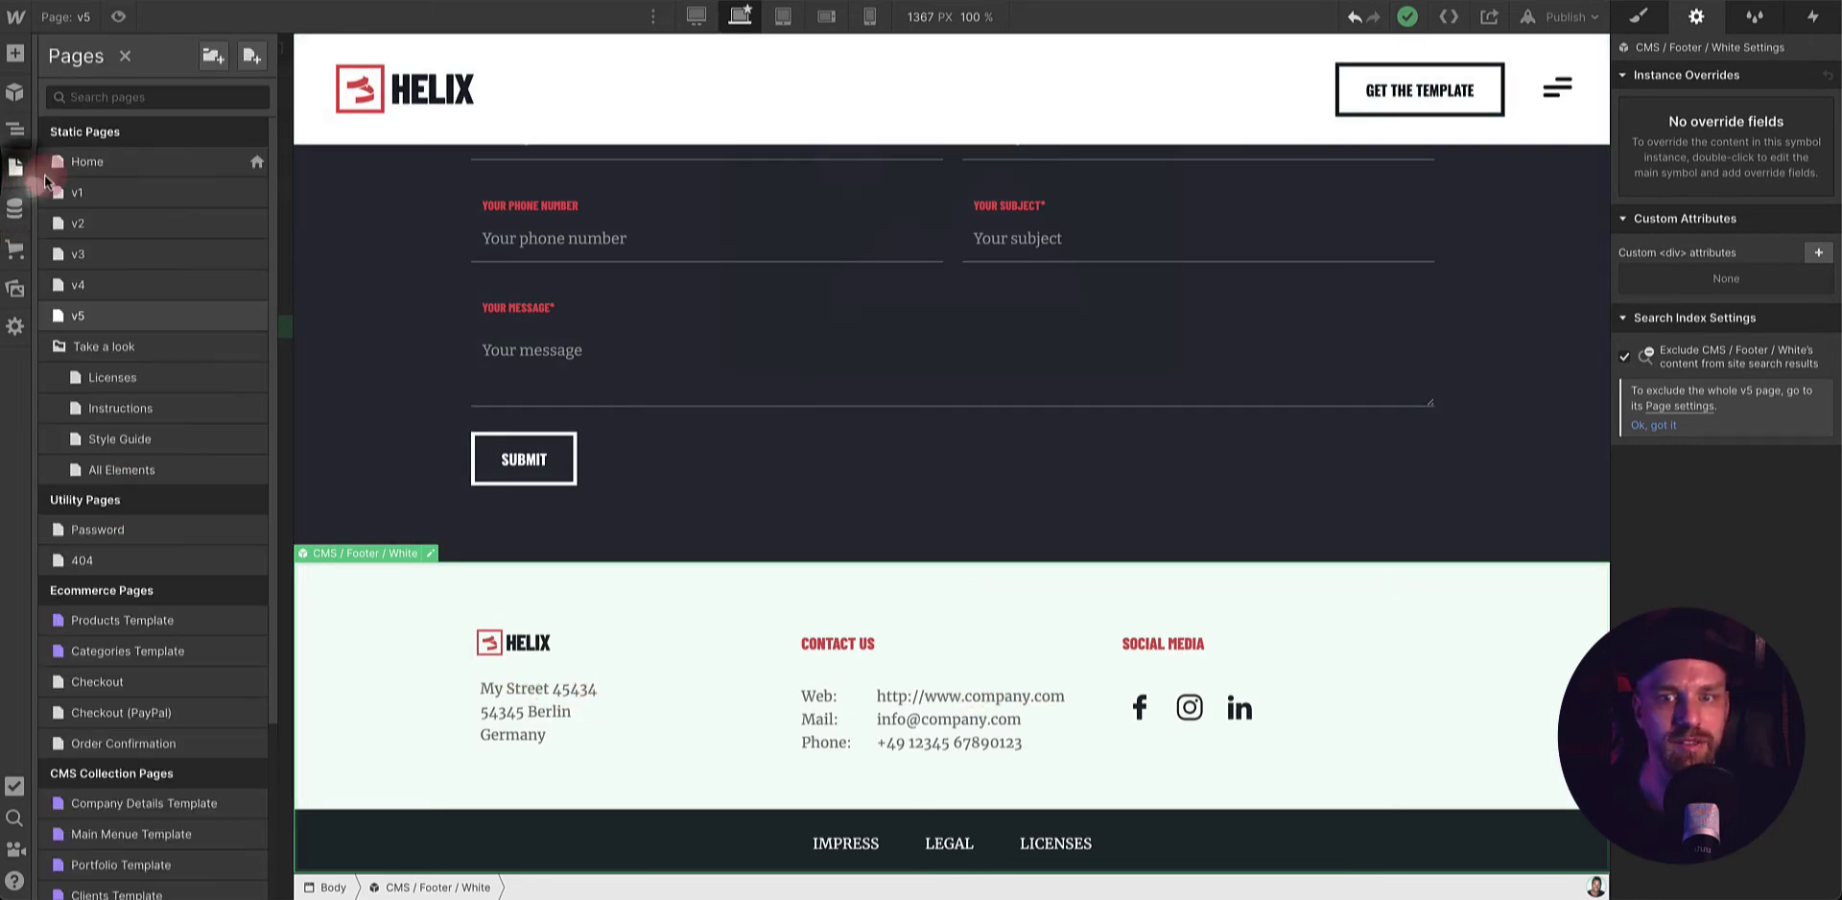
scroll(930, 411, "up", 15)
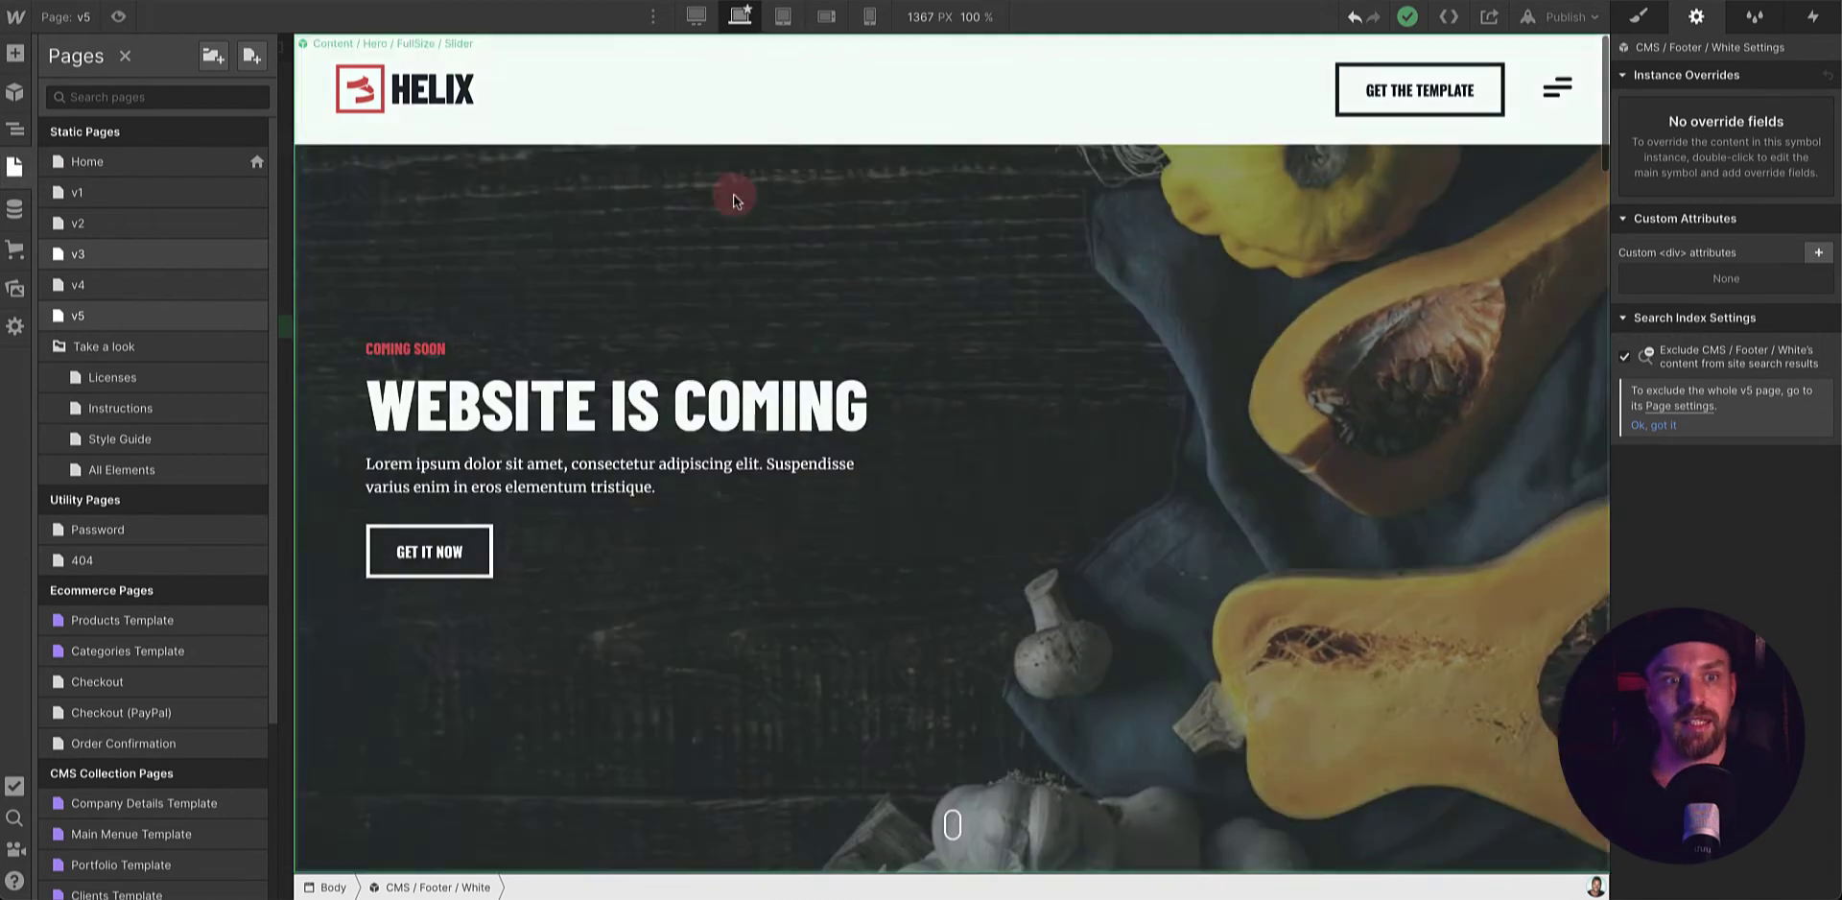
left_click(119, 17)
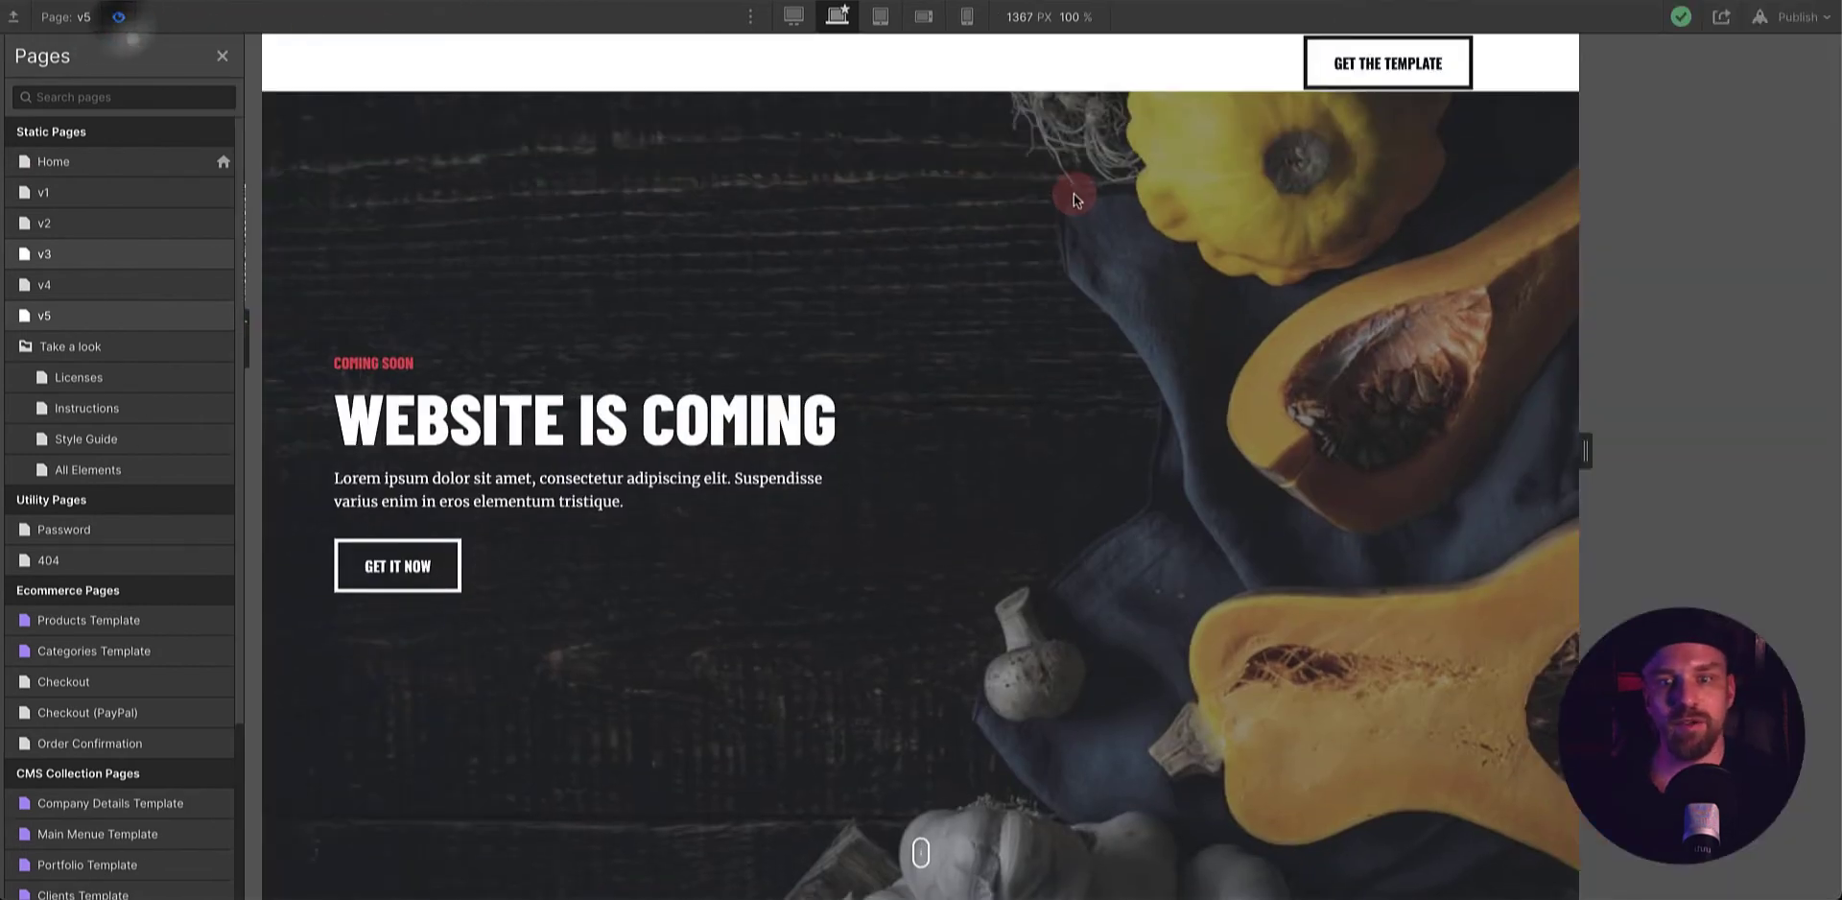
scroll(1251, 231, "down", 5)
scroll(1251, 231, "down", 5)
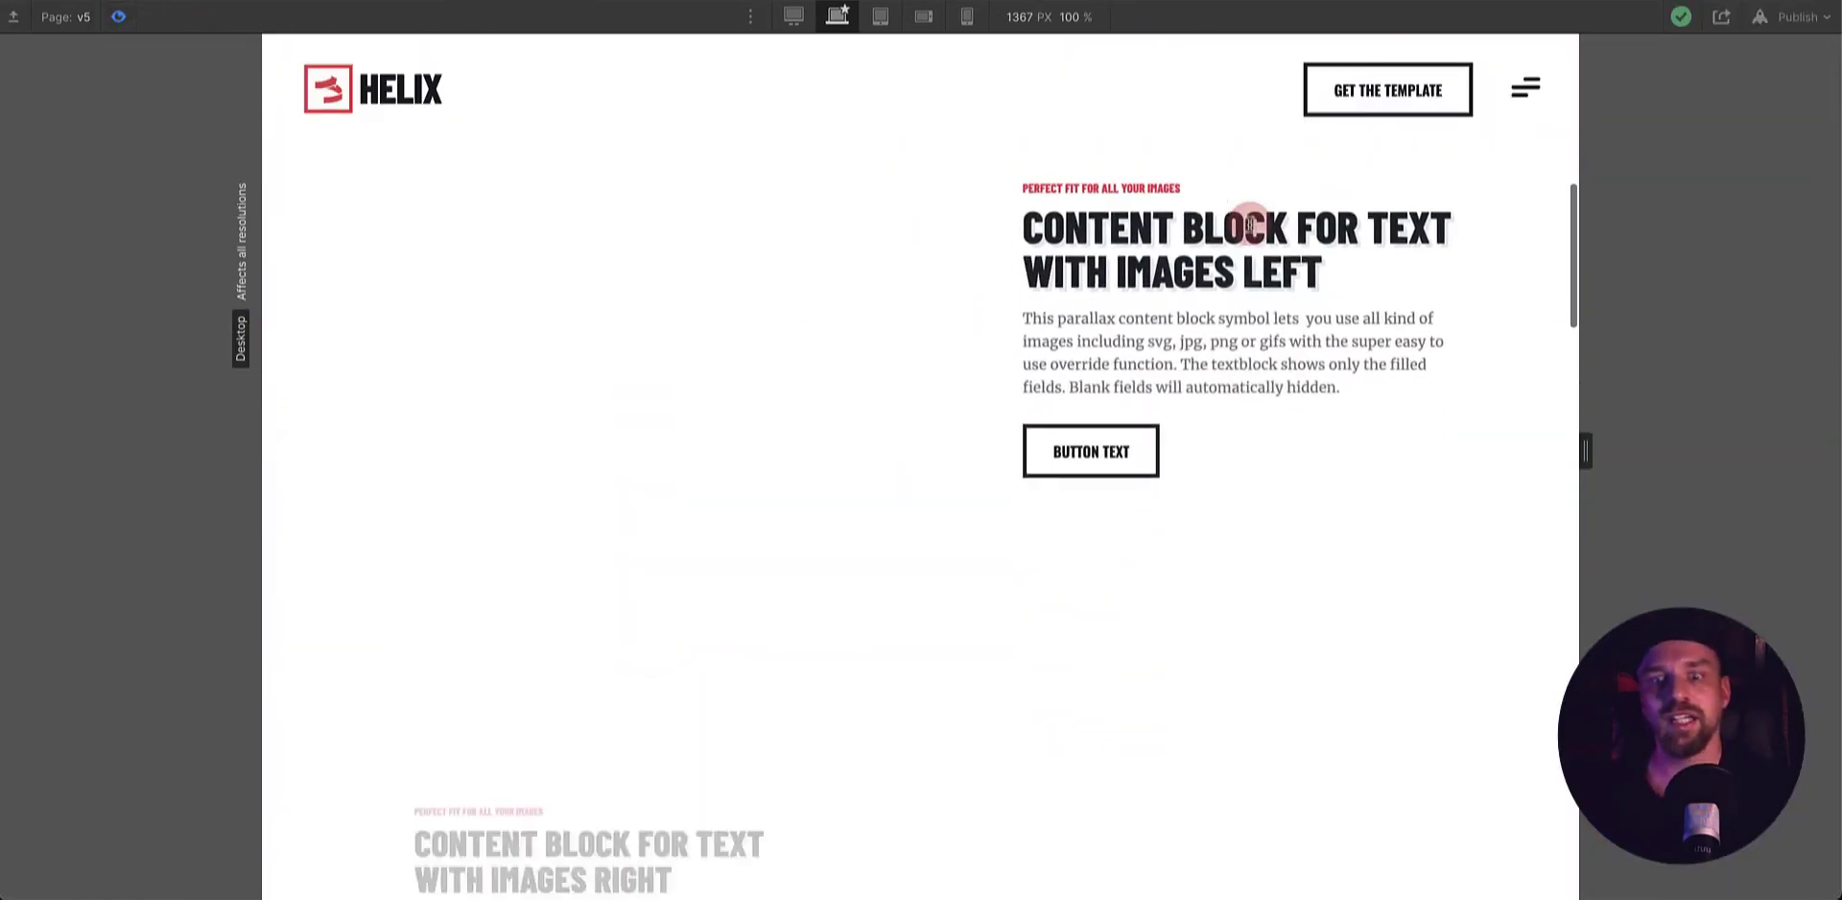
scroll(1251, 231, "up", 10)
scroll(1251, 230, "down", 10)
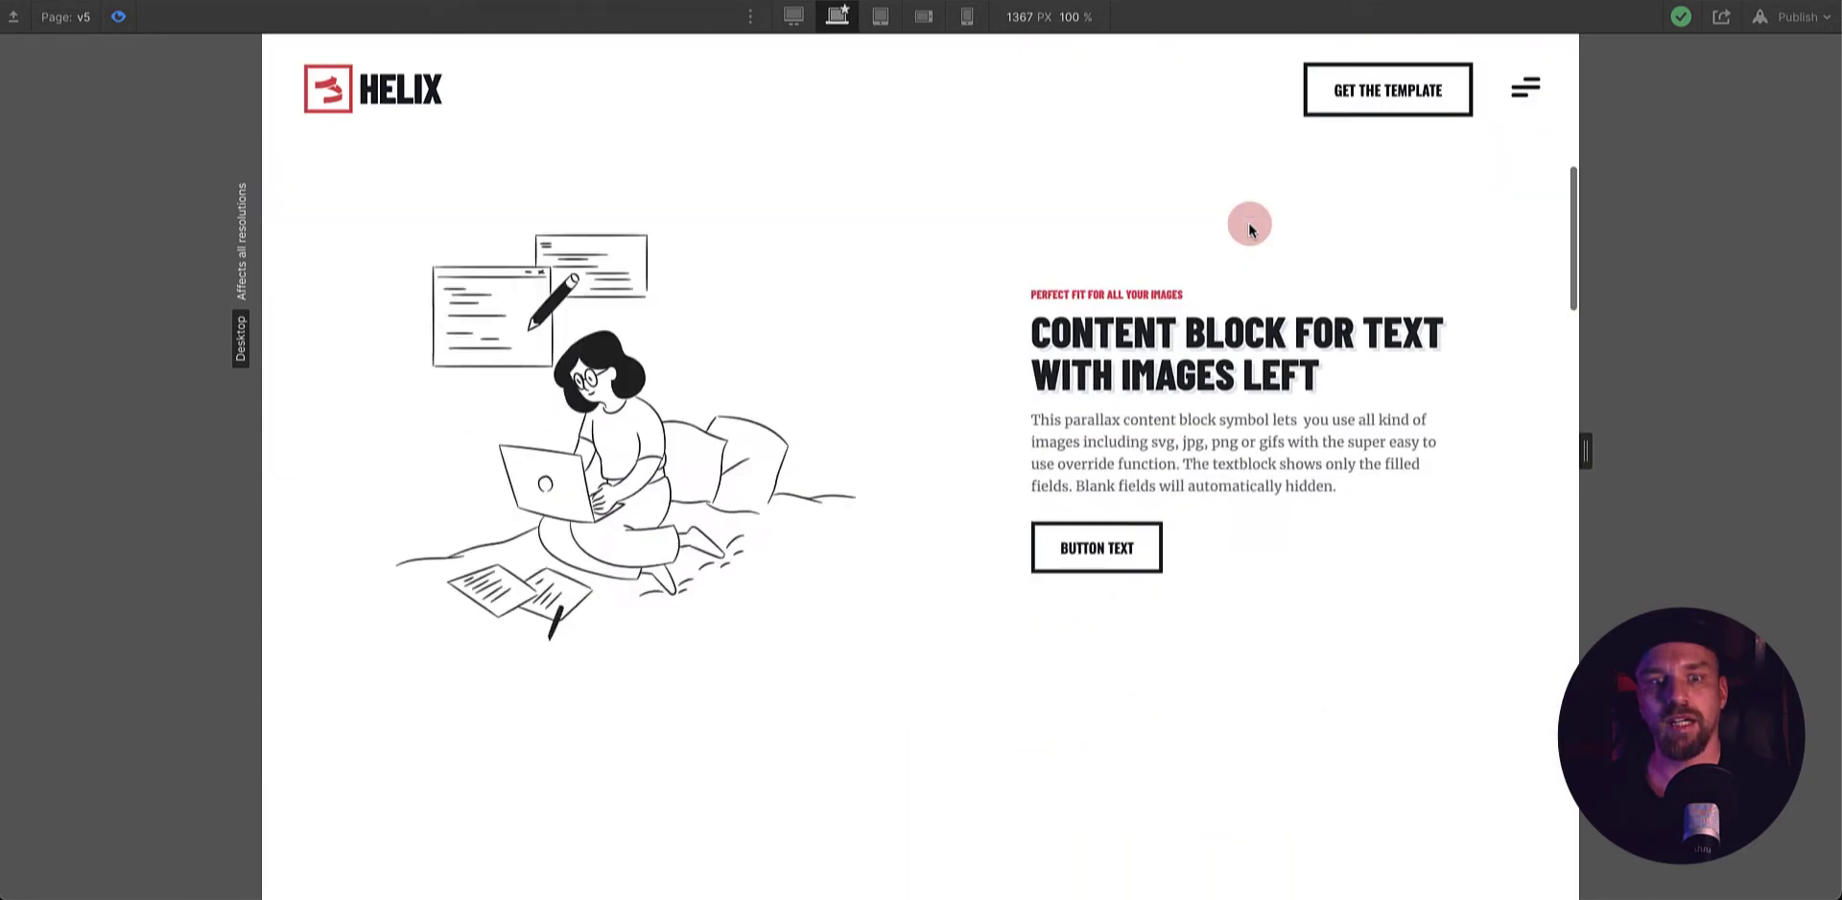
scroll(1250, 230, "down", 10)
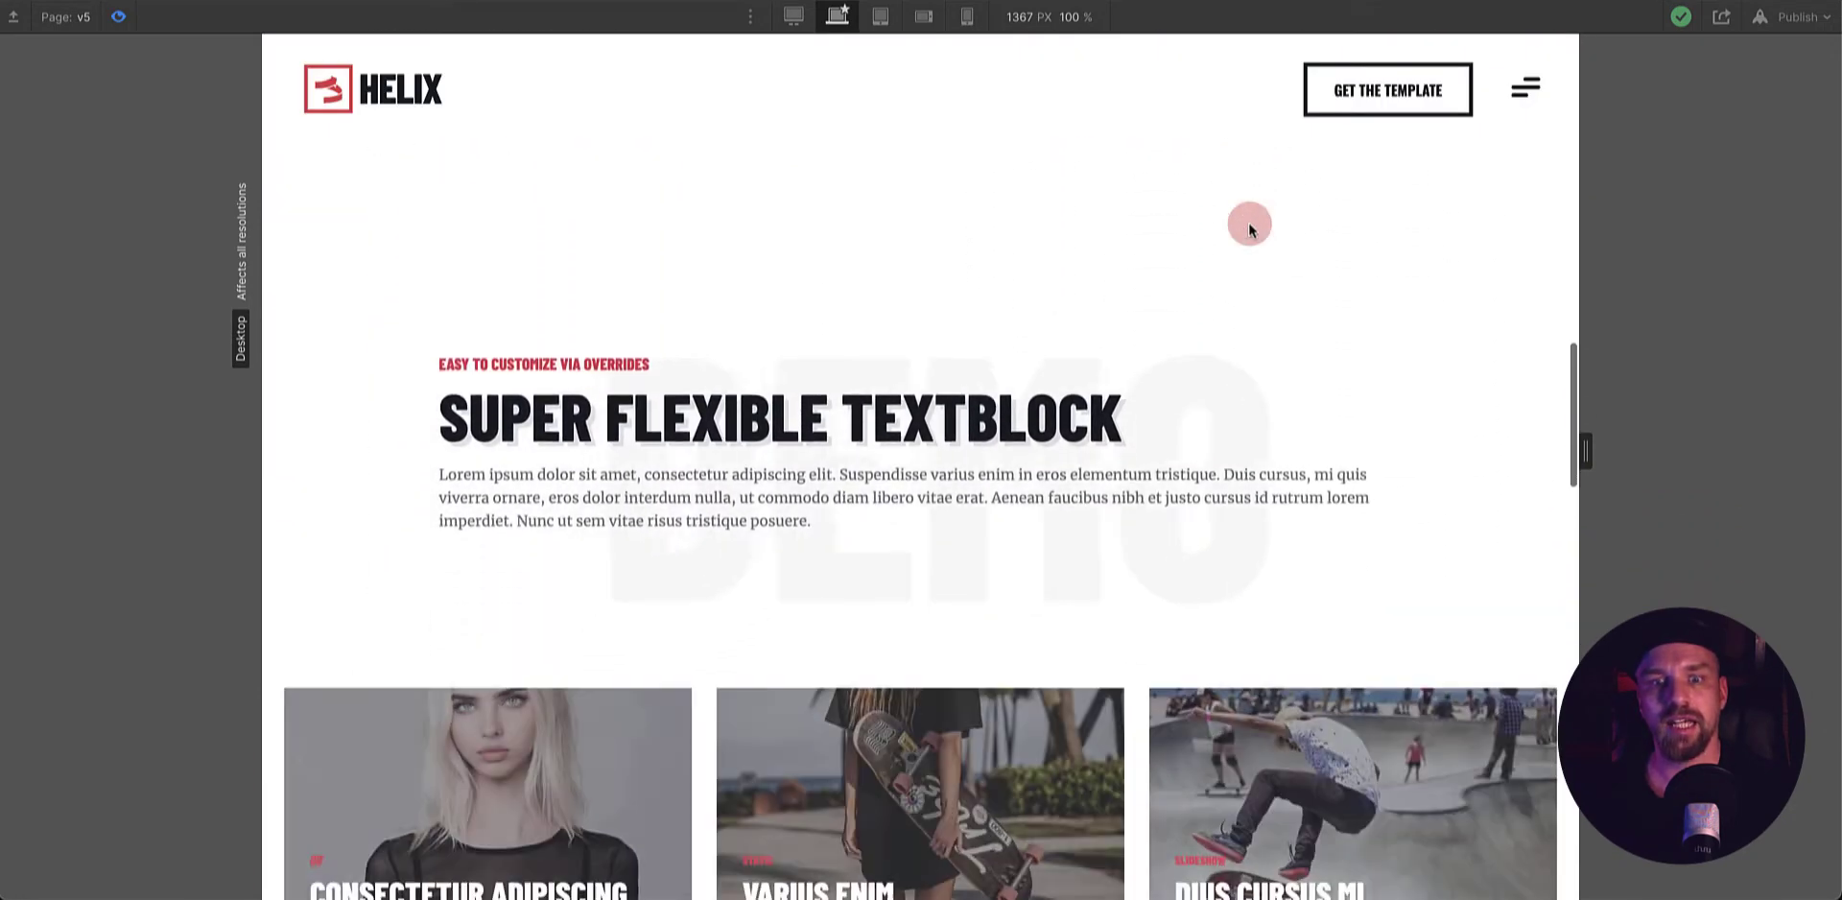
scroll(1250, 230, "down", 7)
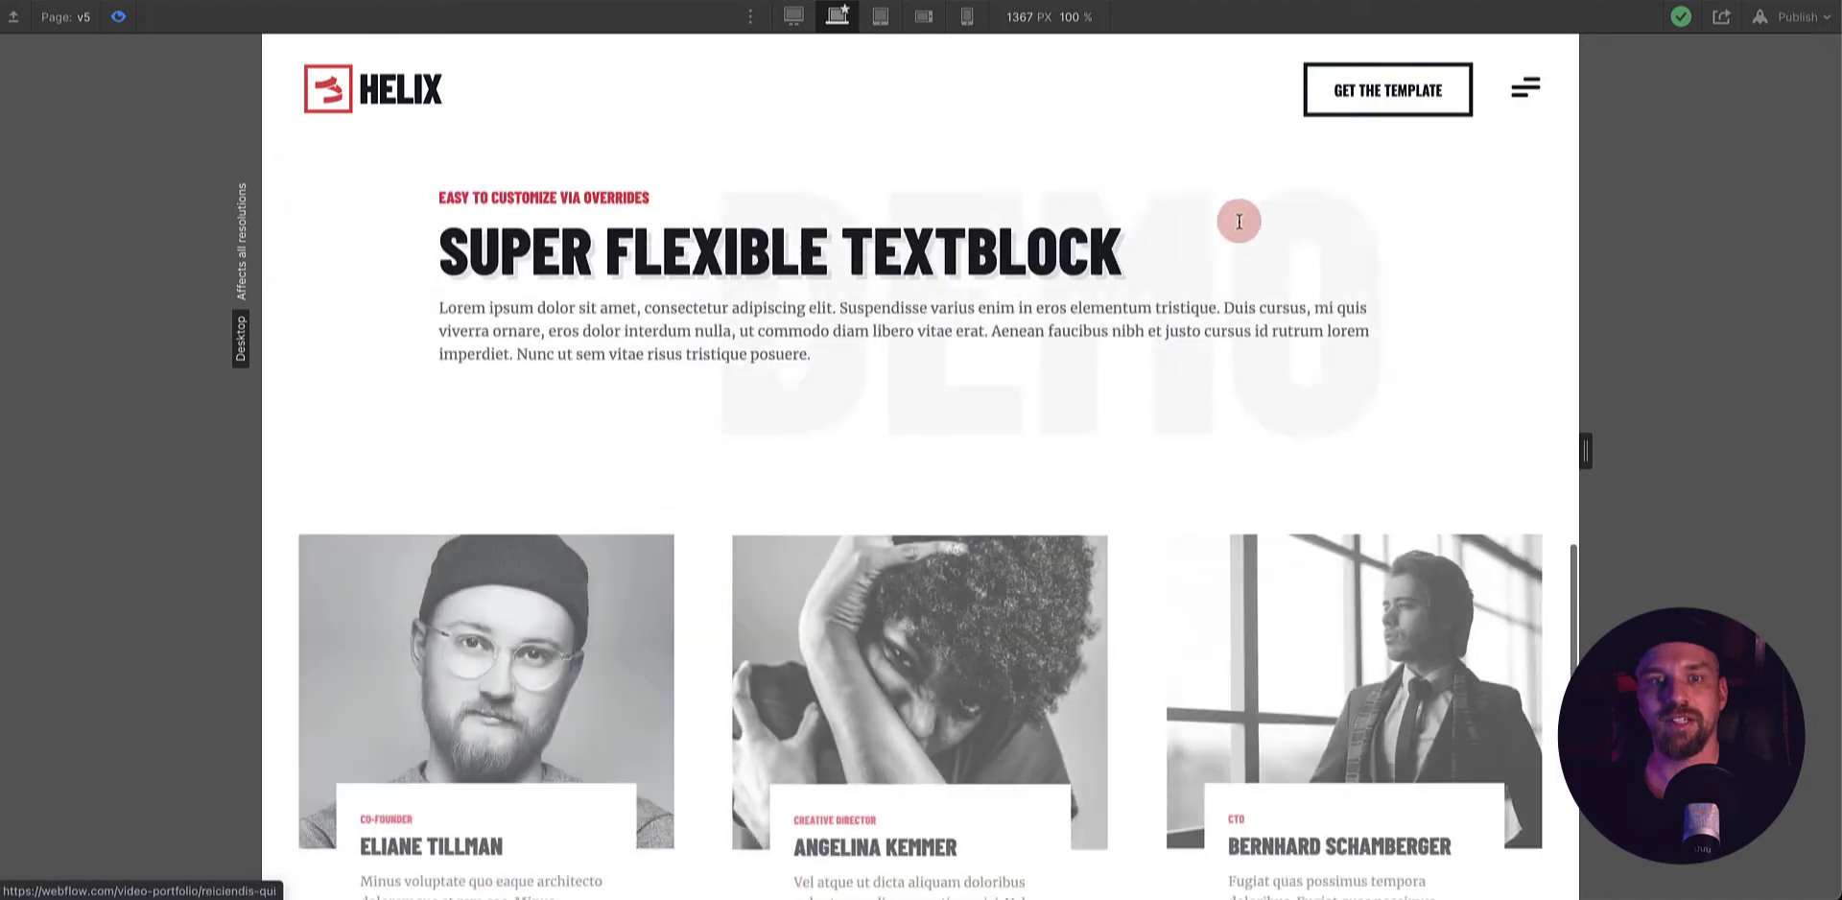
- Preview the page's portfolio and team sections at the tablet breakpoint and switch to the landscape mobile breakpoint
left_click(880, 16)
scroll(1136, 286, "down", 10)
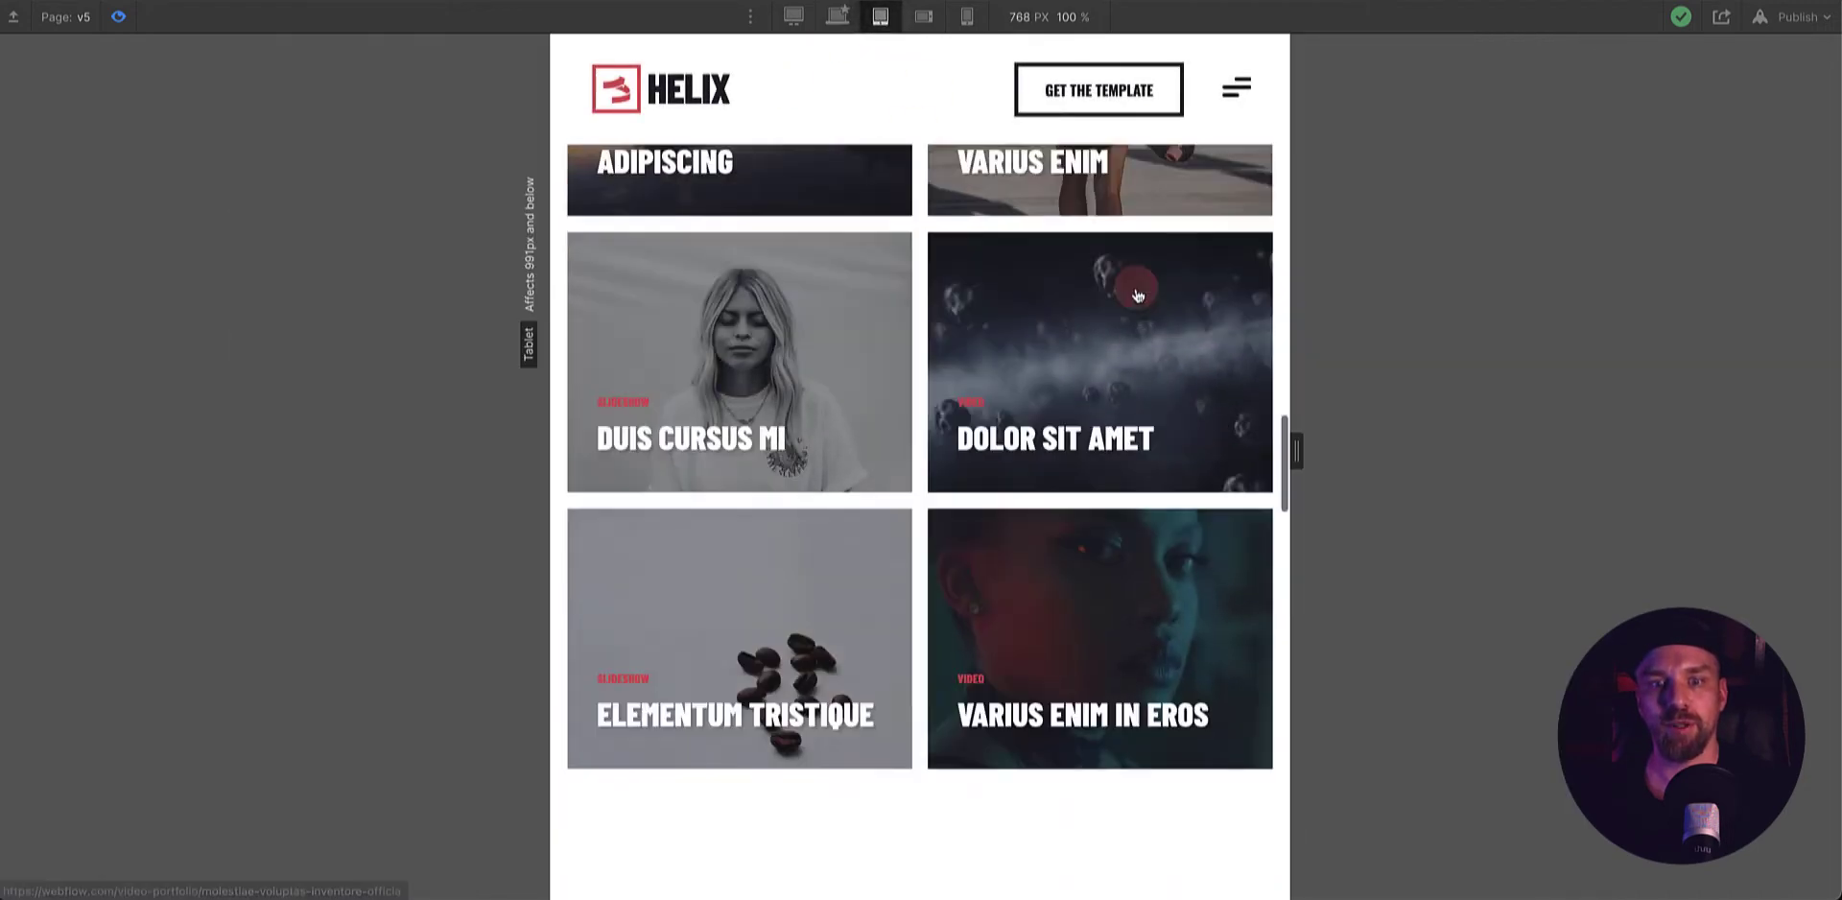
scroll(1136, 286, "down", 8)
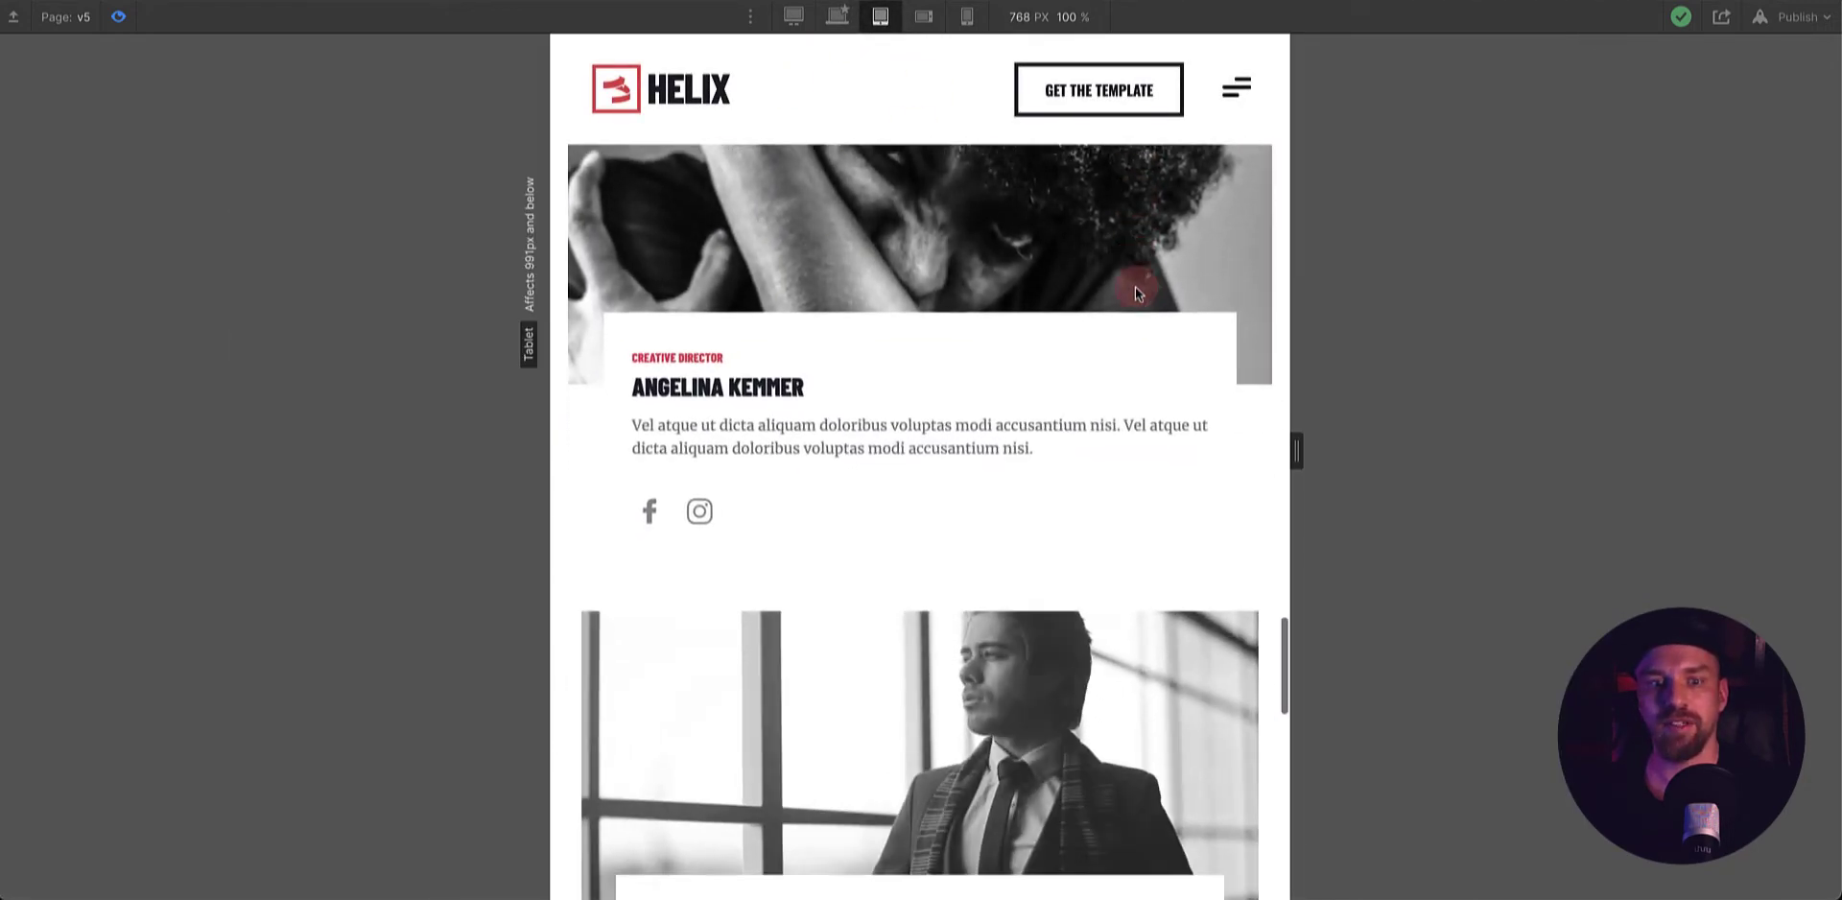
left_click(924, 17)
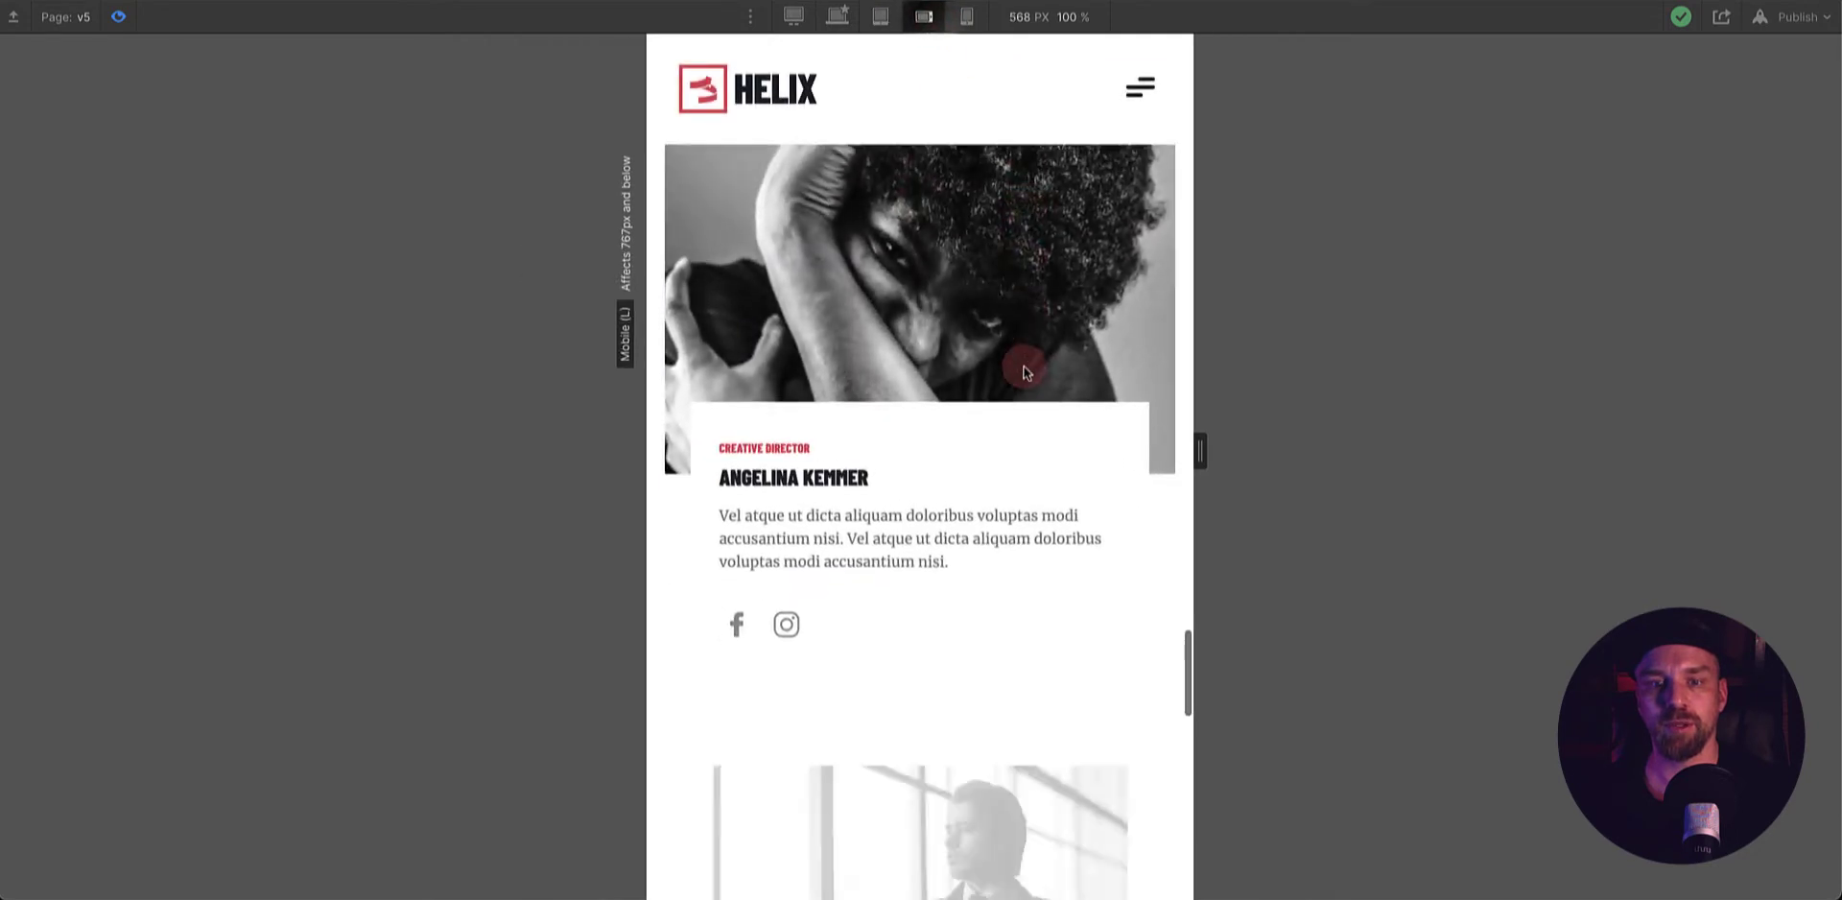
- Preview the page at the desktop breakpoint, examining the full-screen navigation menu, the hero and the image content blocks
scroll(1024, 370, "up", 15)
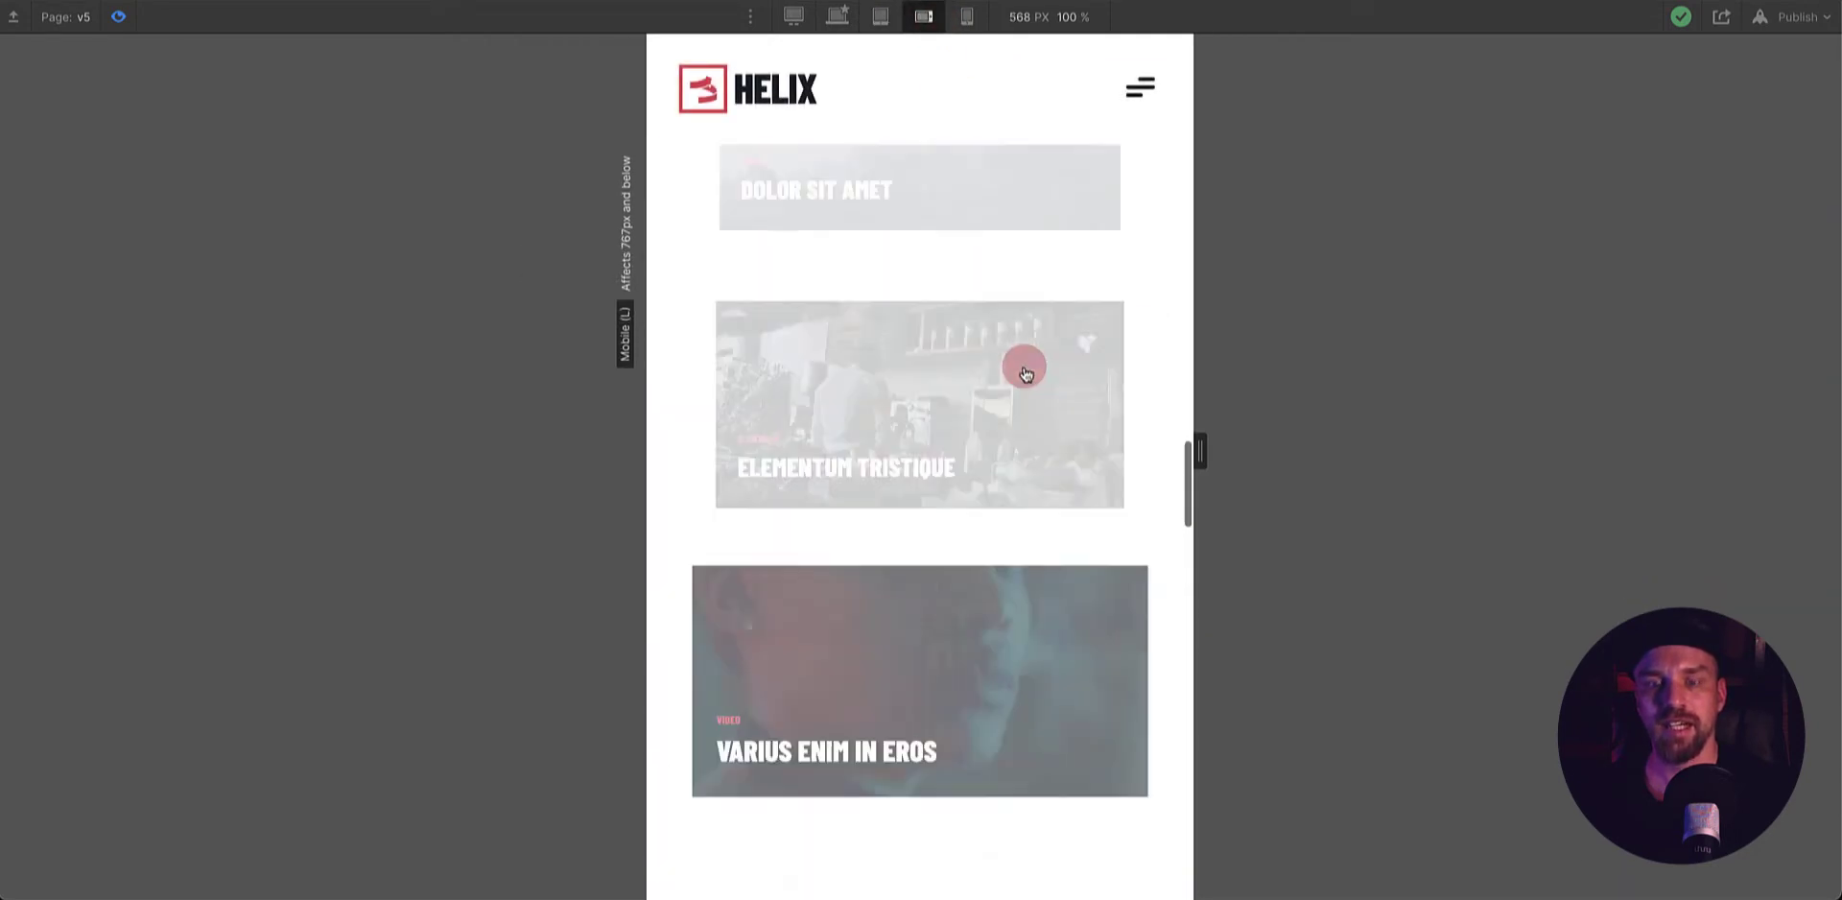
left_click(838, 17)
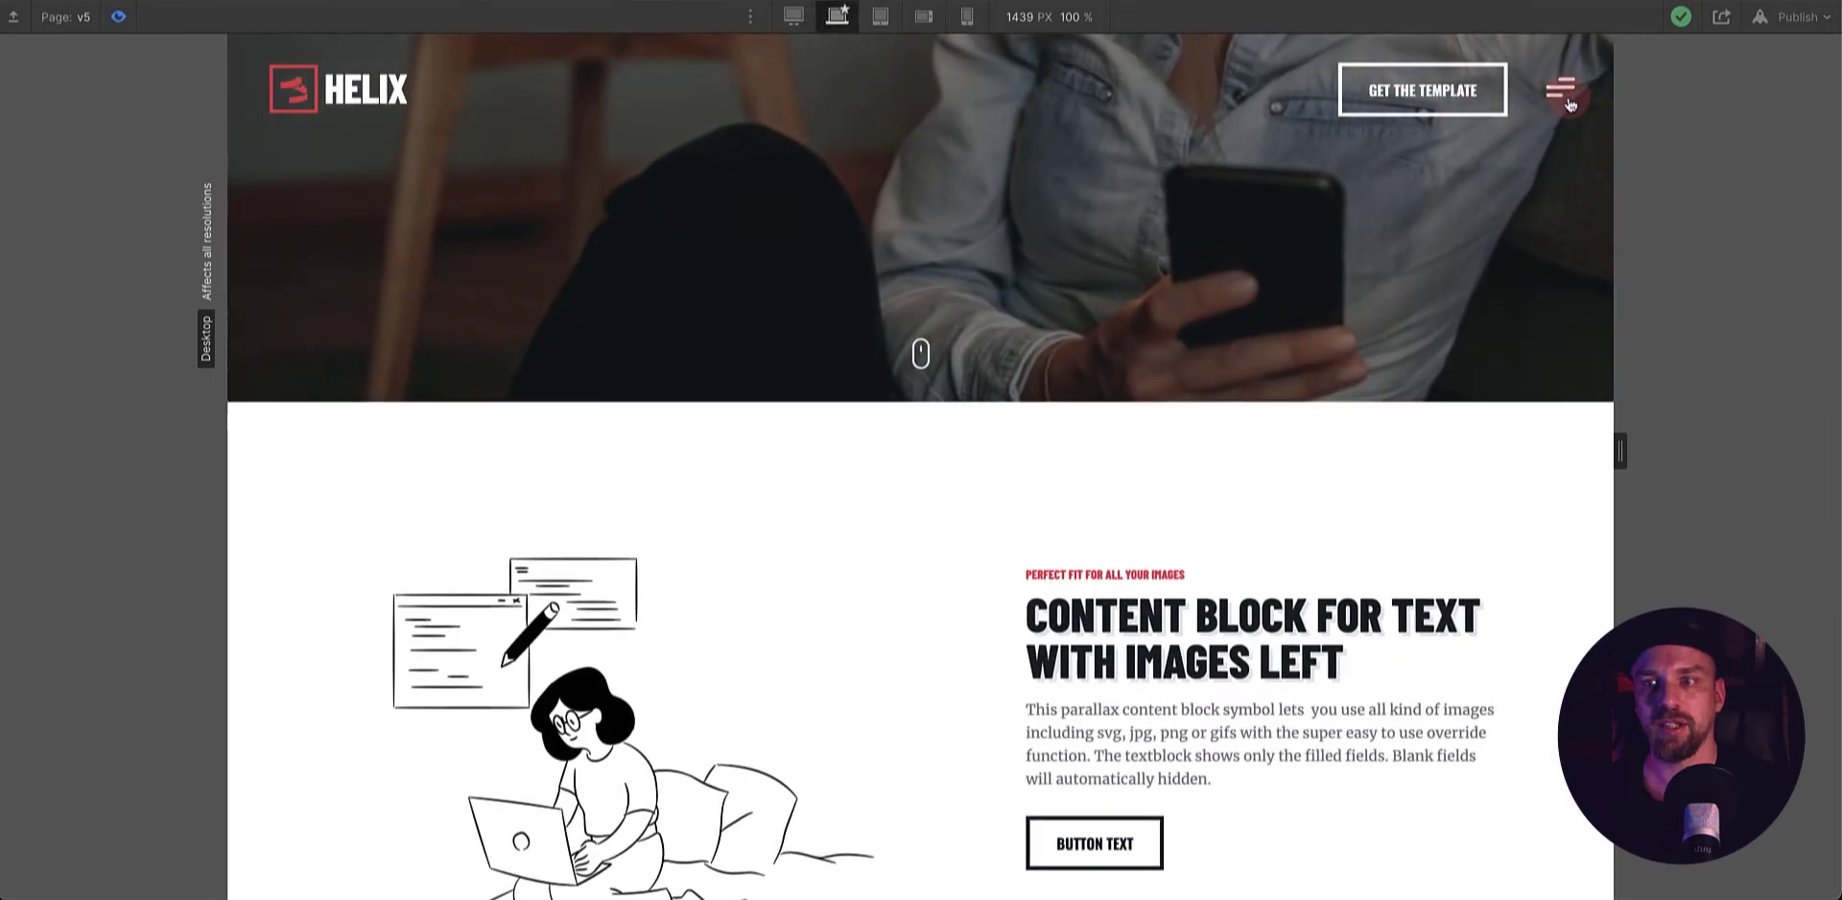
left_click(1561, 91)
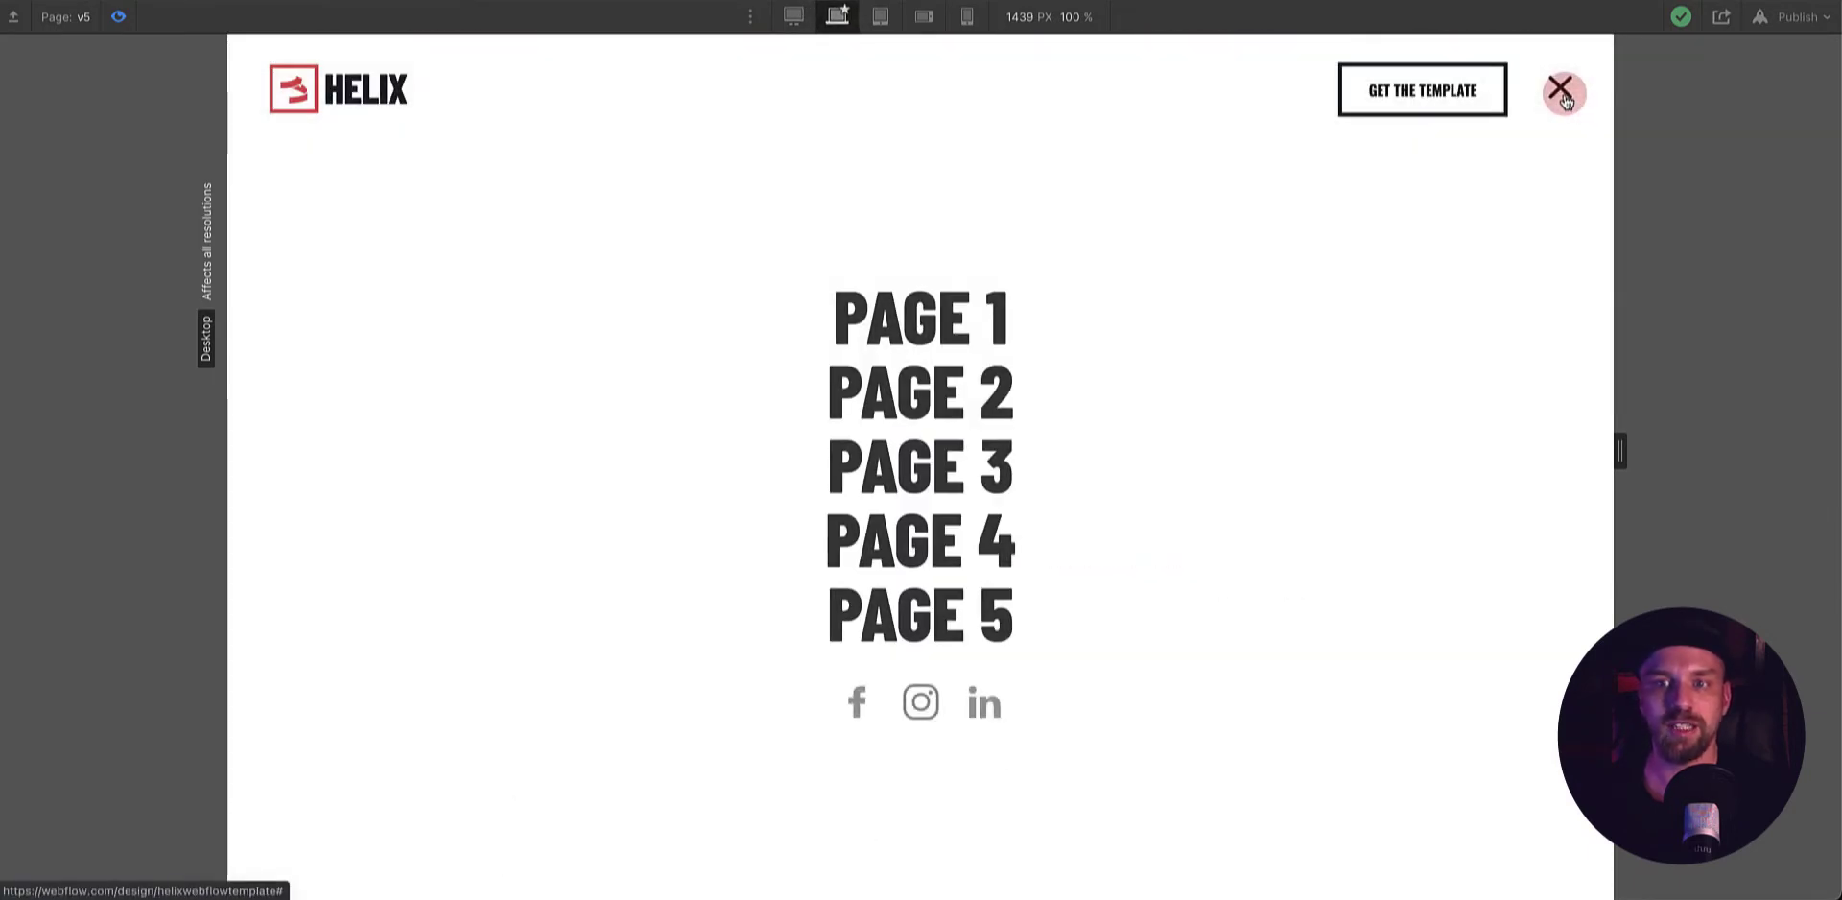
left_click(1562, 93)
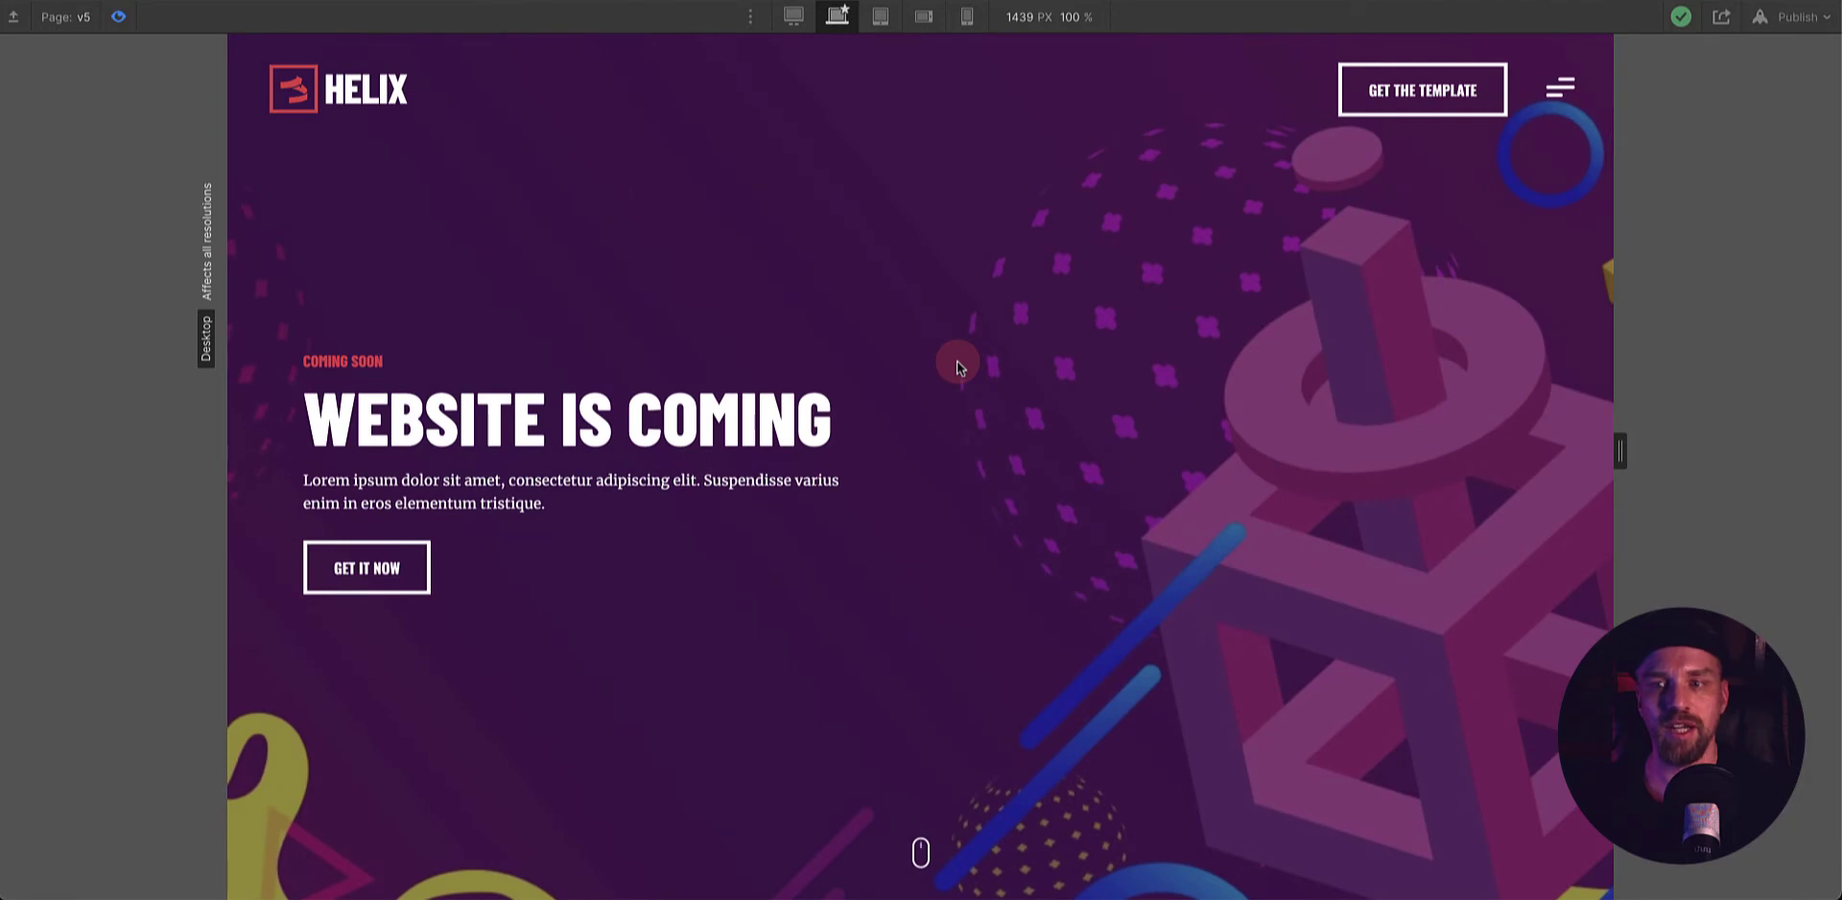
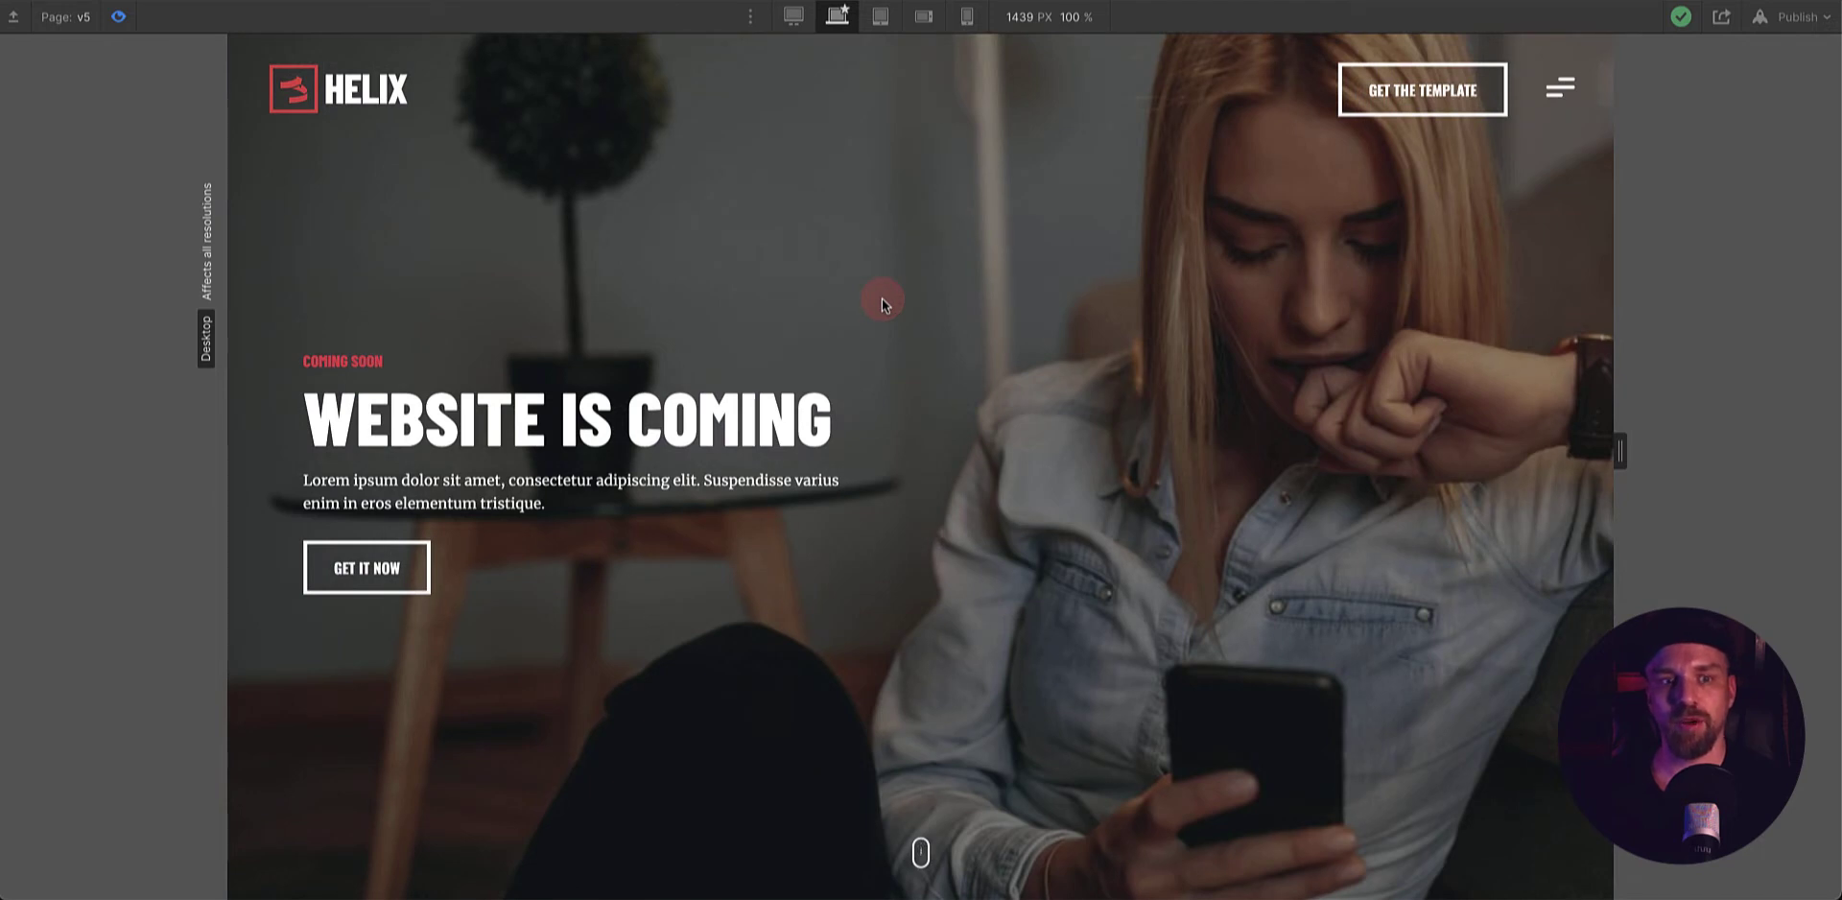
scroll(882, 301, "down", 5)
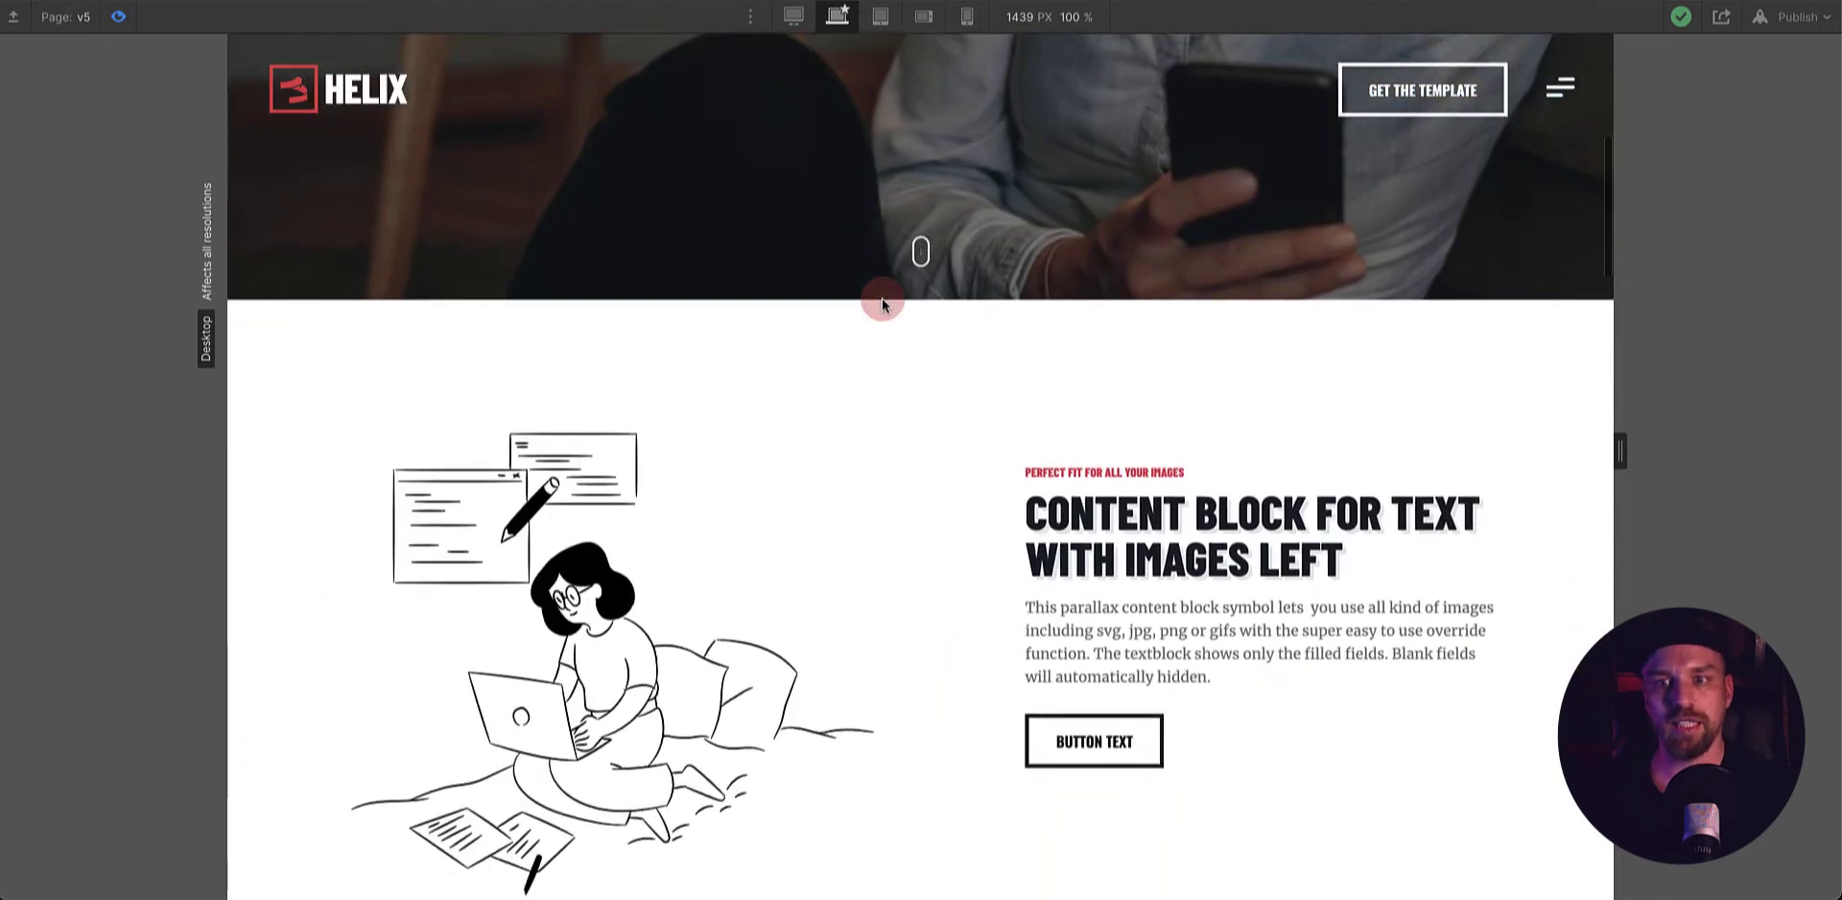
scroll(882, 301, "down", 10)
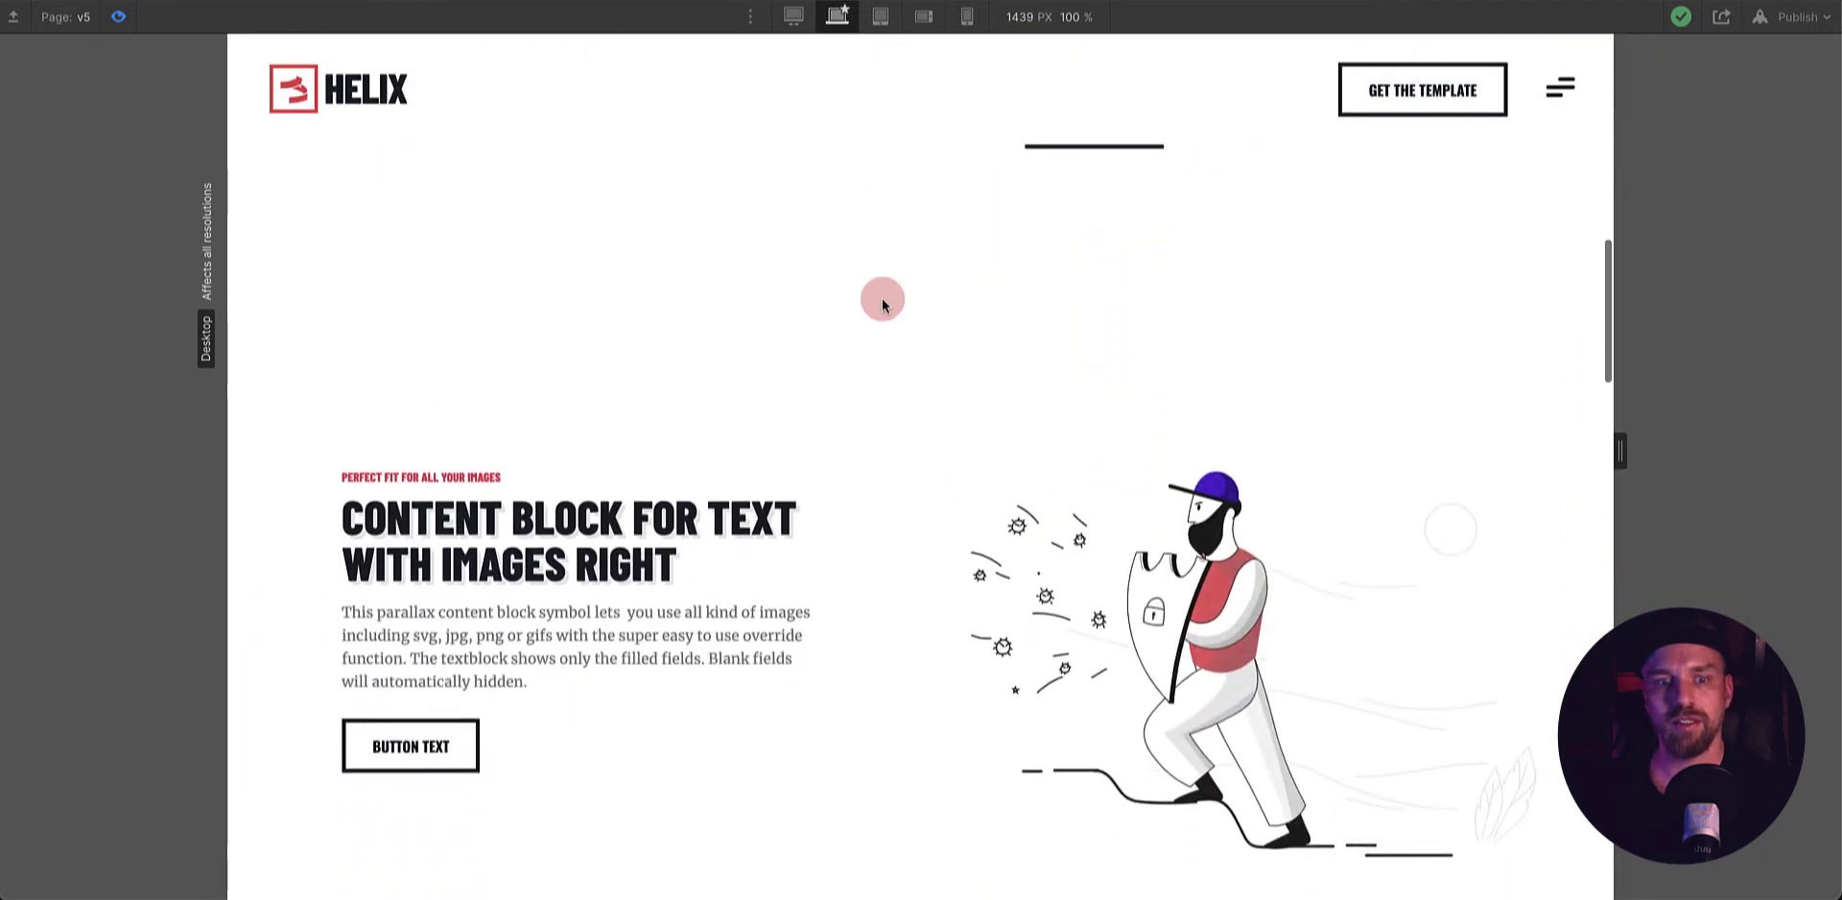
scroll(883, 301, "down", 5)
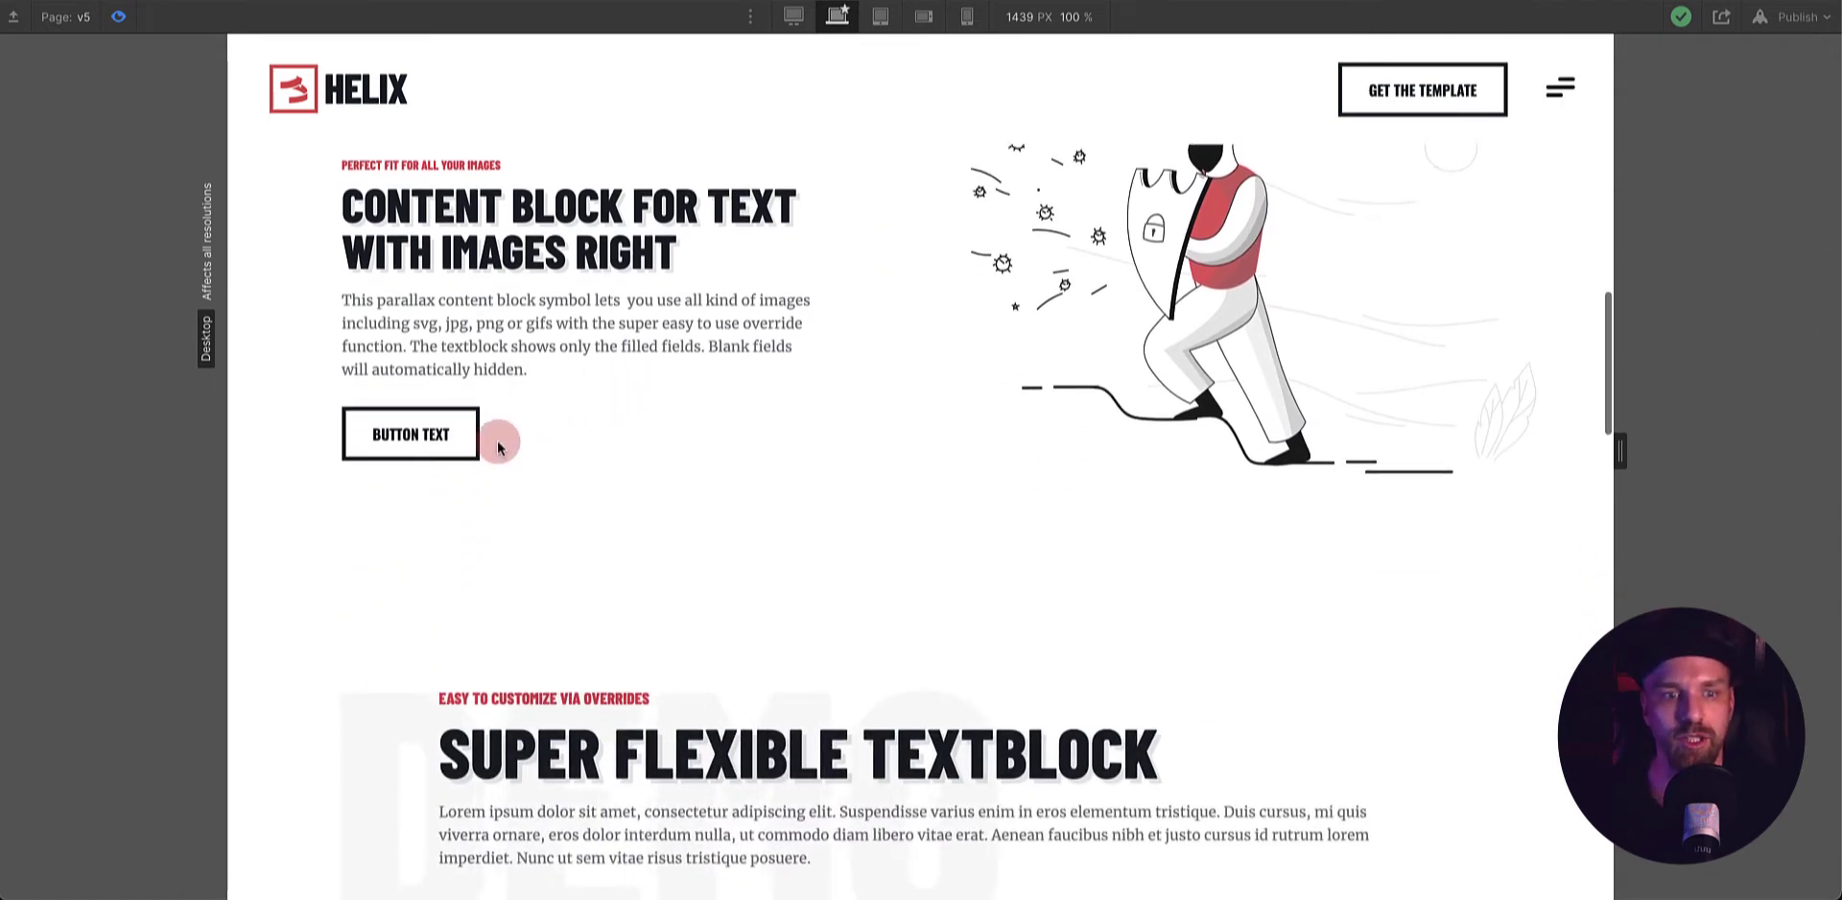
scroll(495, 443, "down", 1)
- Exit the preview, open the Content / Textblock / Image right symbol and set its Button_Outlined_dark border style to none
left_click(118, 16)
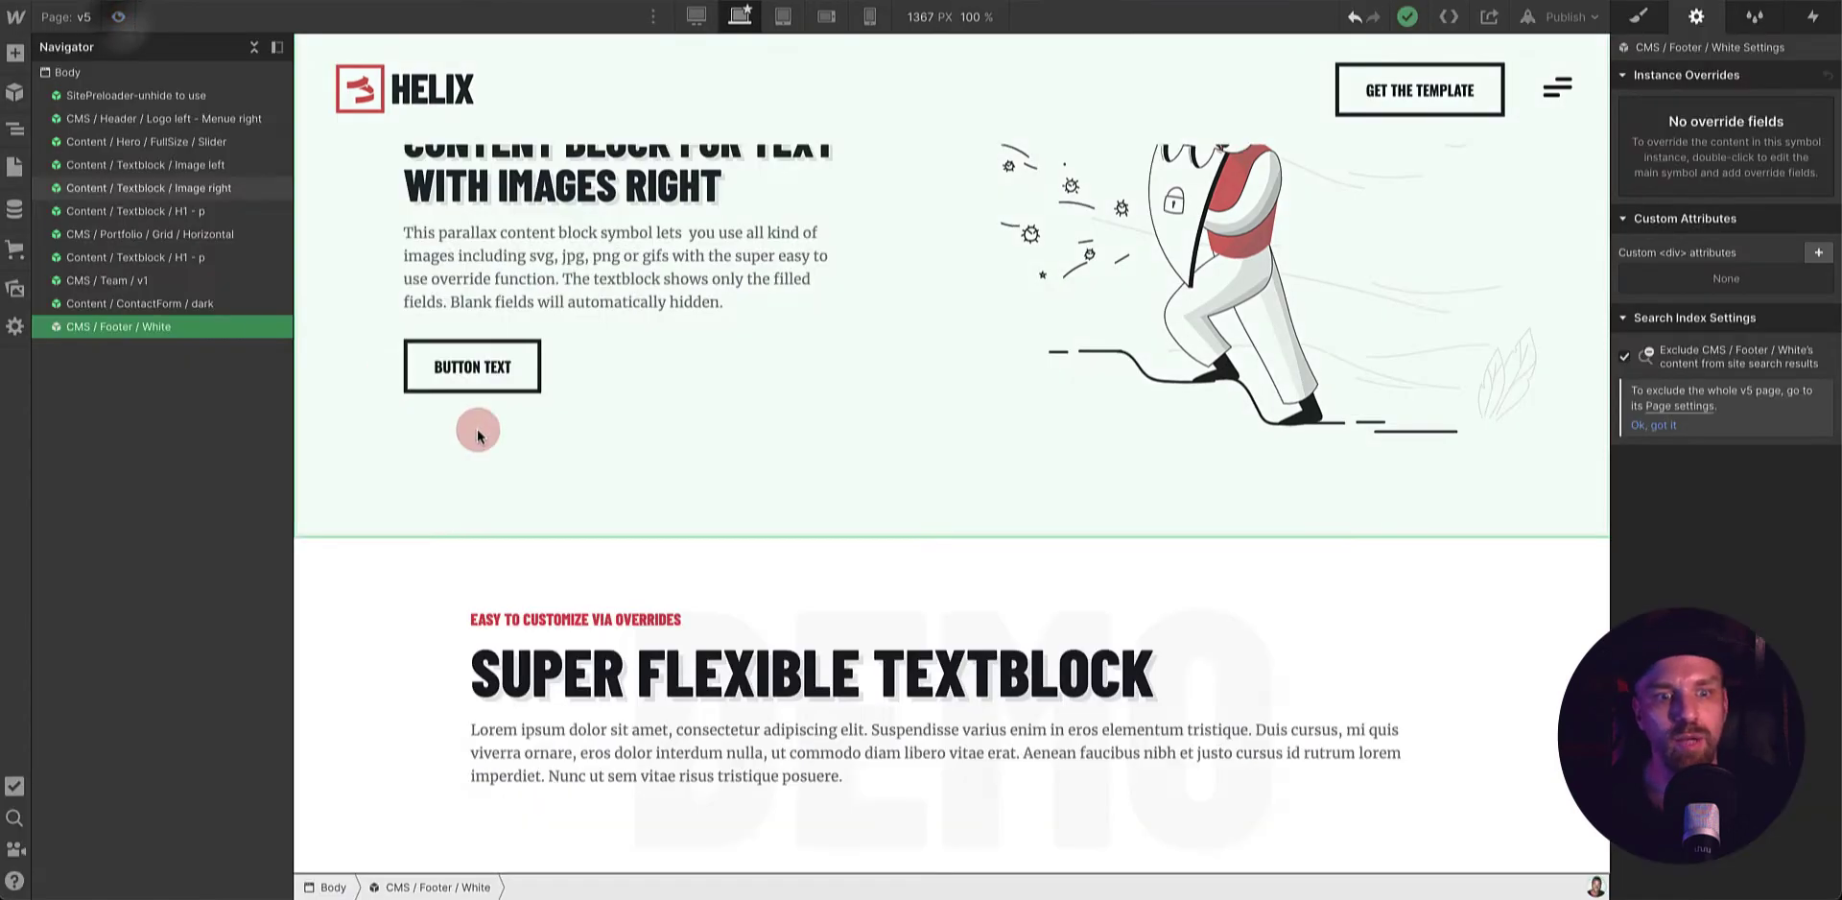
double_click(512, 390)
left_click(512, 390)
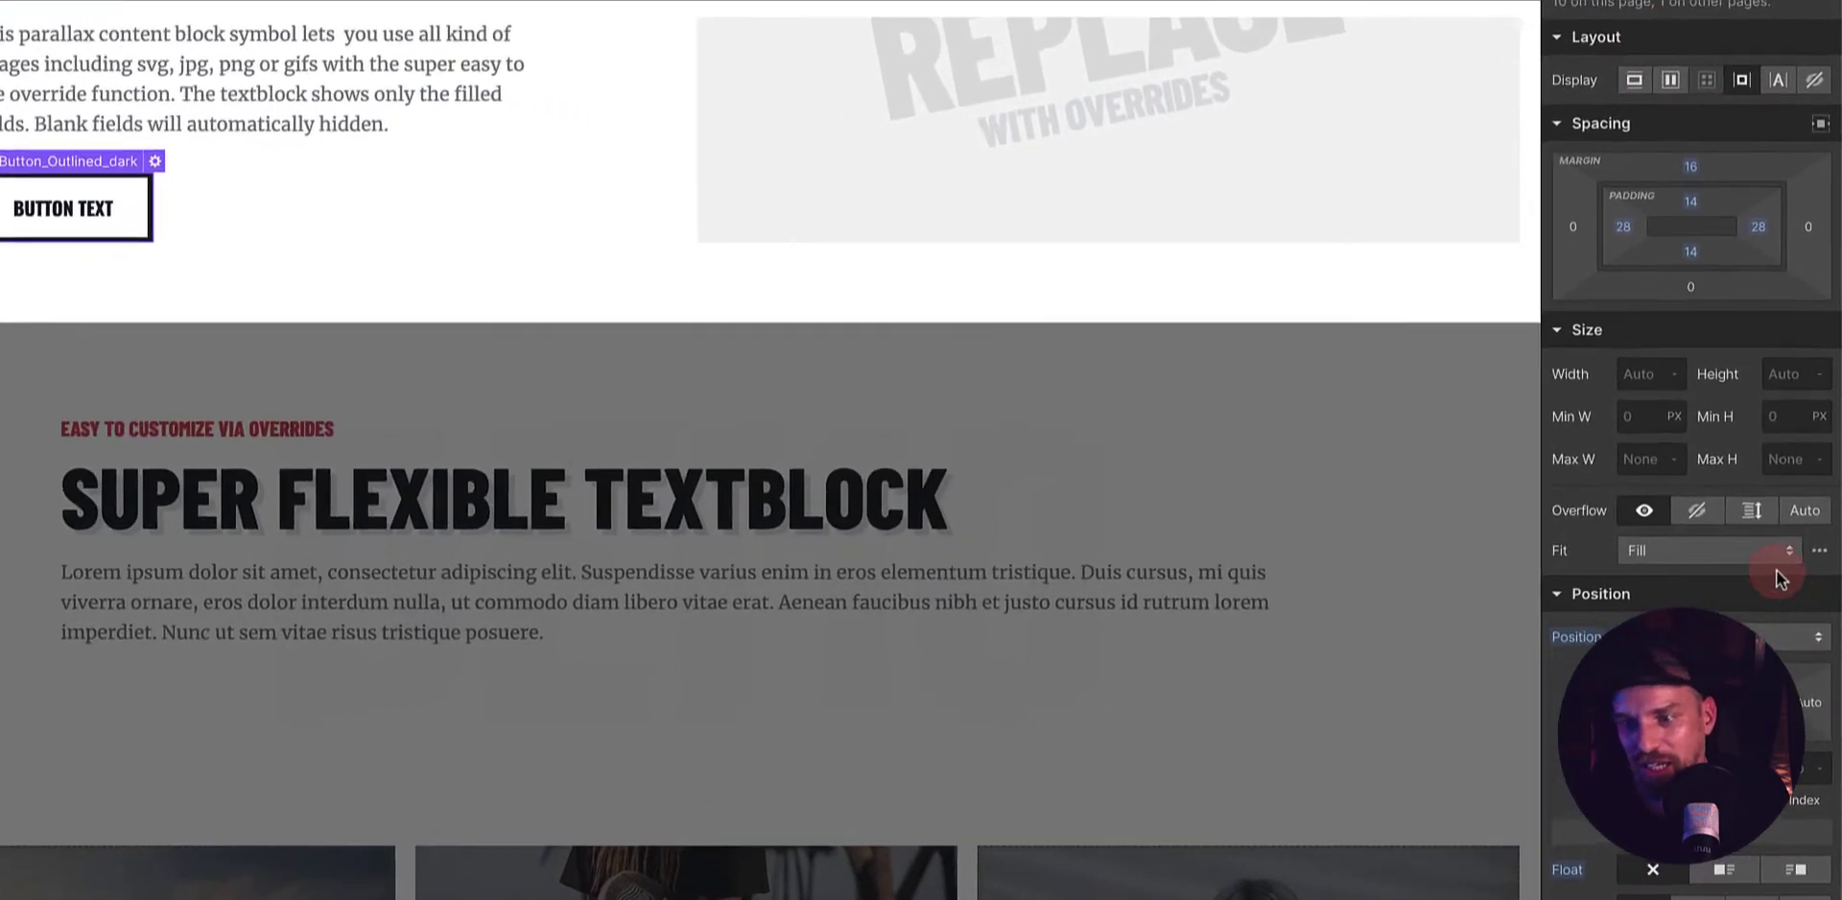
left_click(1747, 569)
scroll(1706, 555, "down", 10)
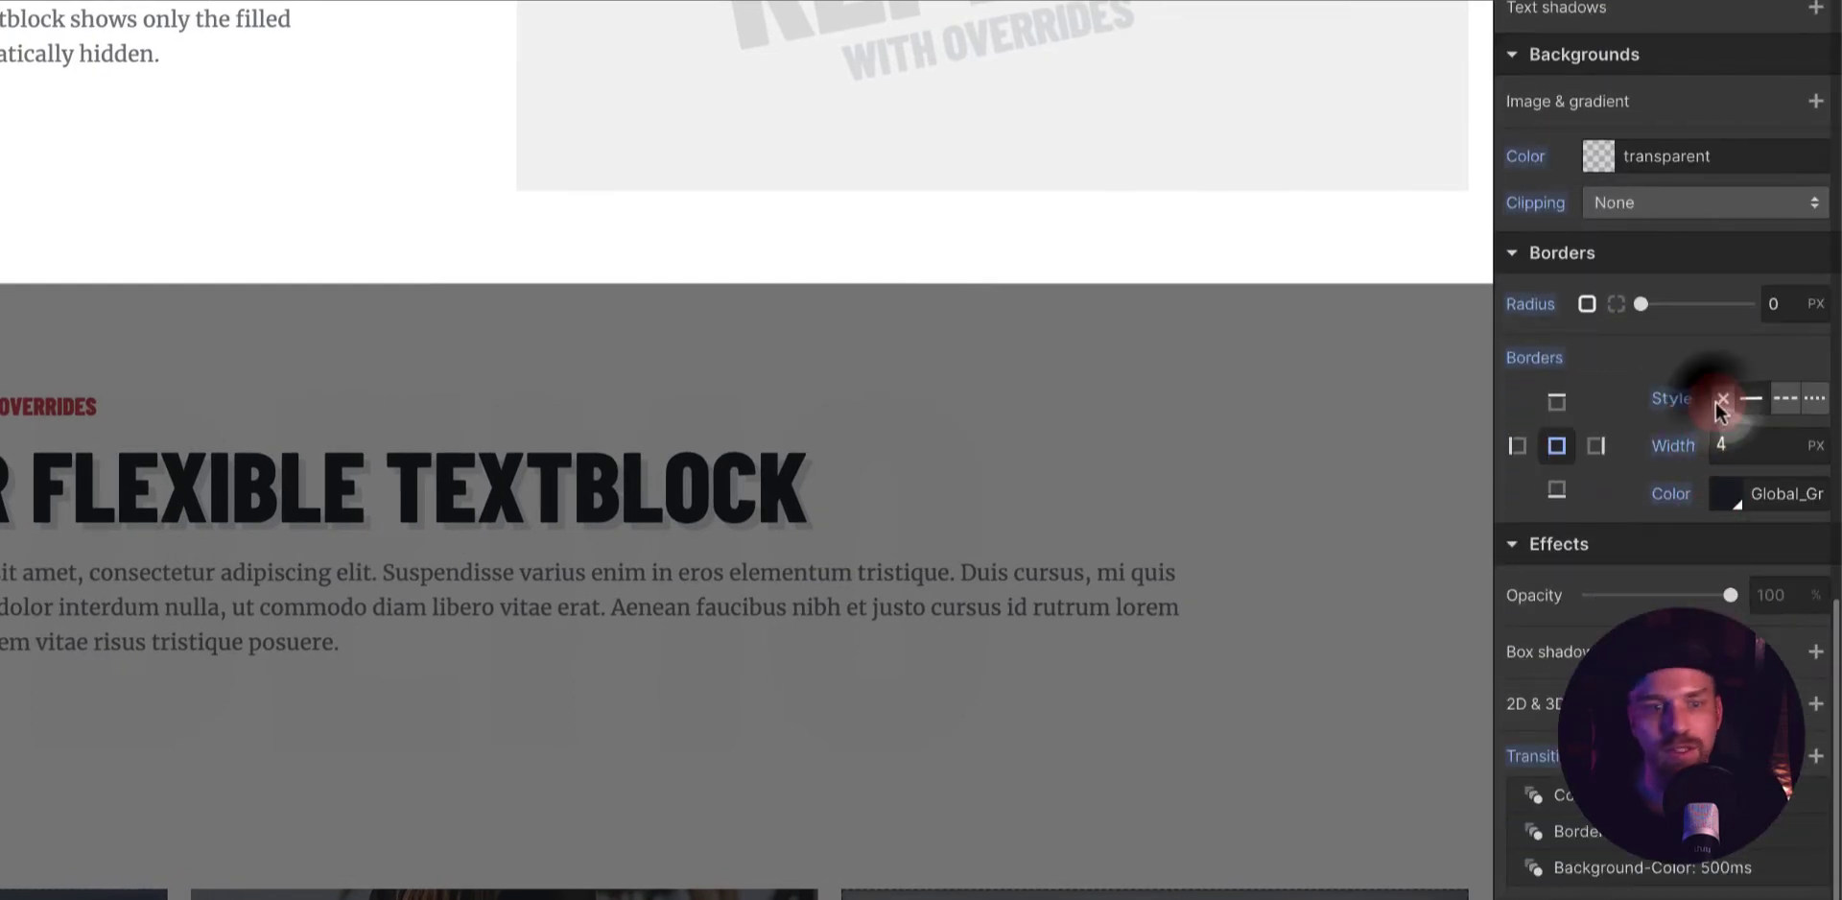
left_click(1753, 398)
- Give the Button_Outlined_dark class a PrimaryColor background and white text, and leave the symbol
scroll(1630, 497, "up", 3)
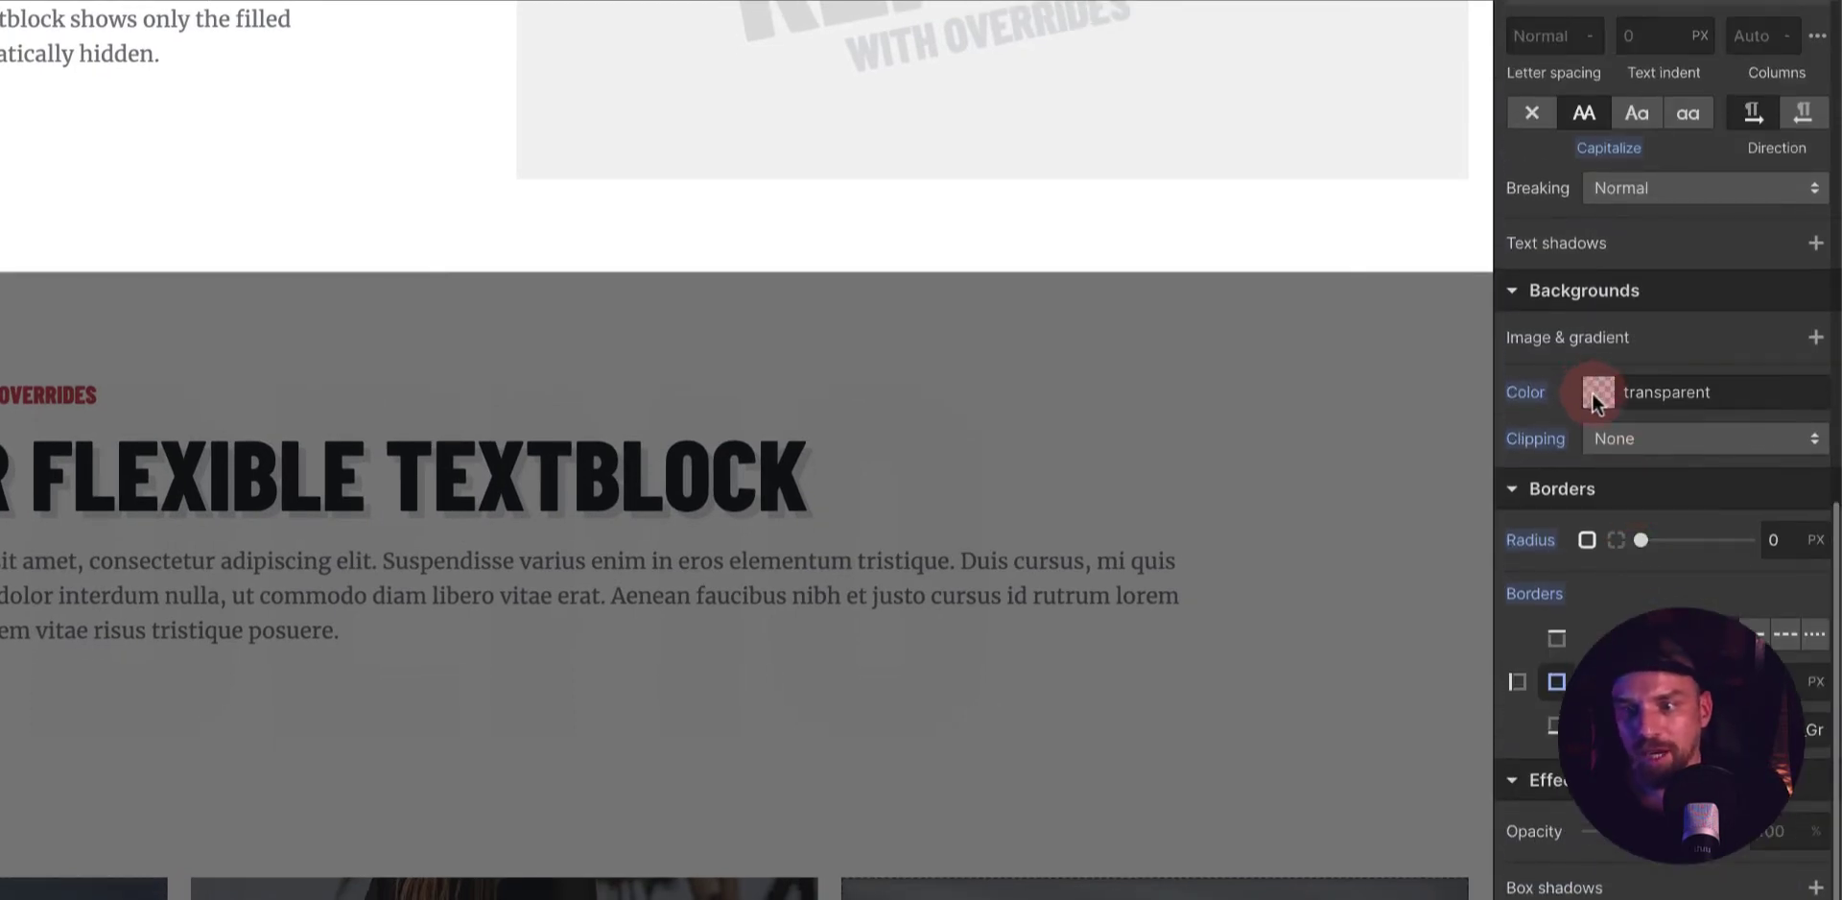
left_click(1594, 394)
left_click(1565, 841)
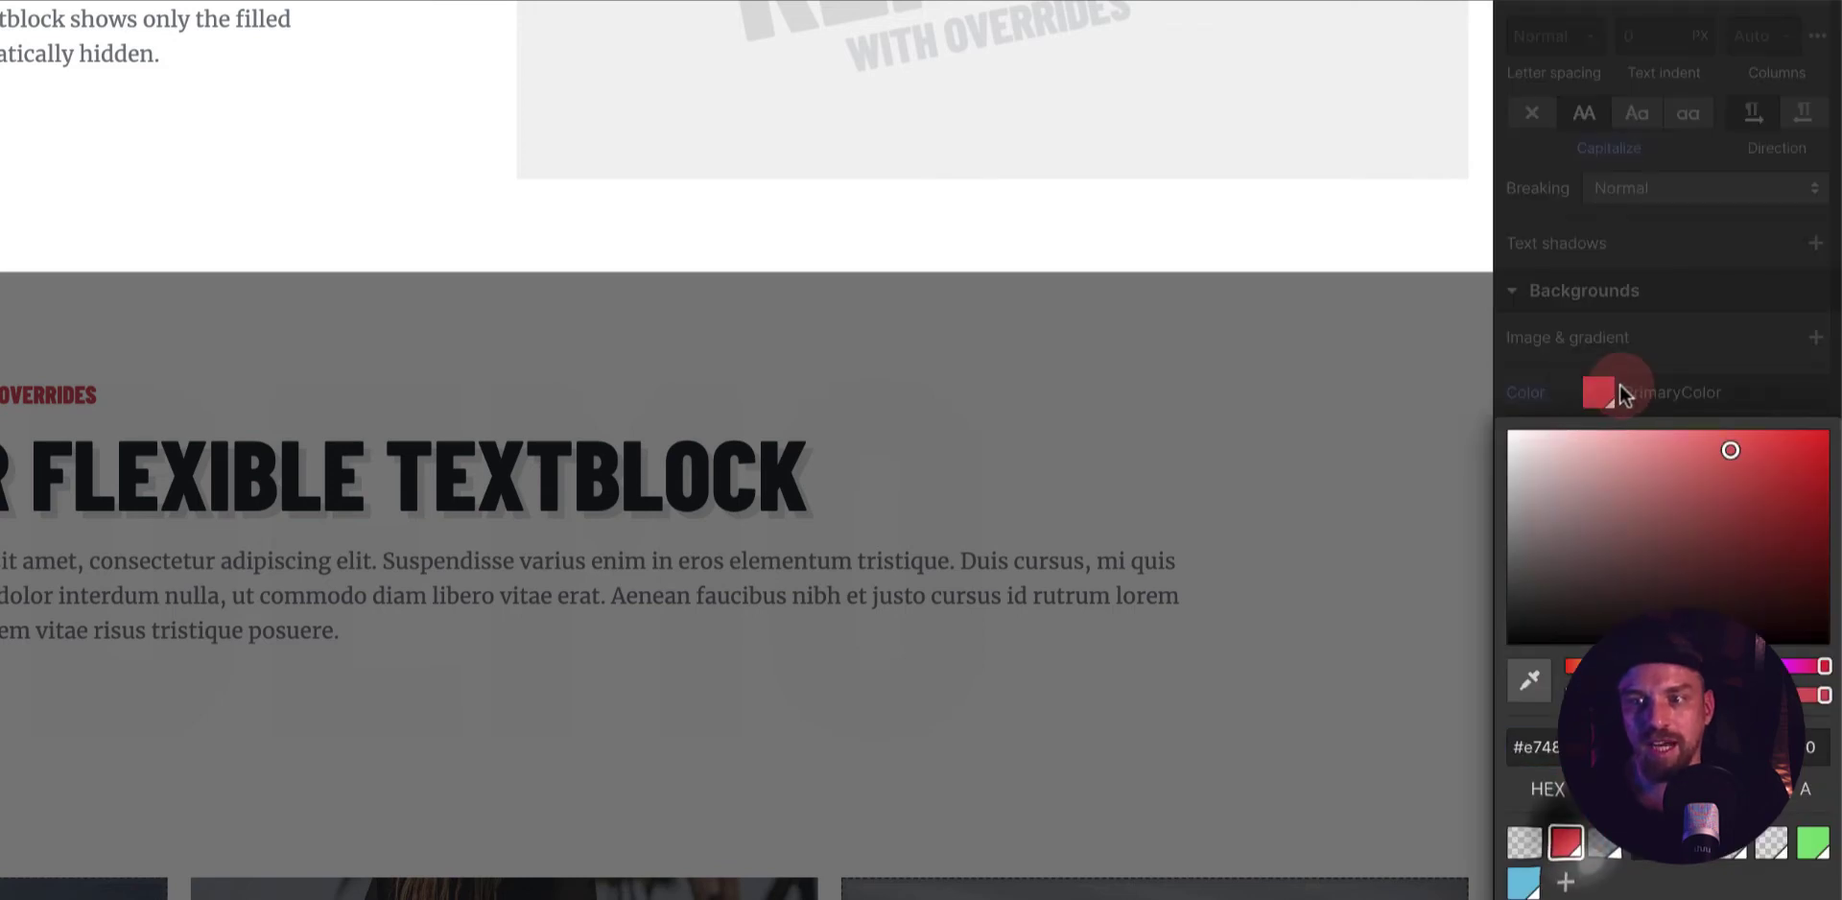
scroll(1615, 367, "up", 10)
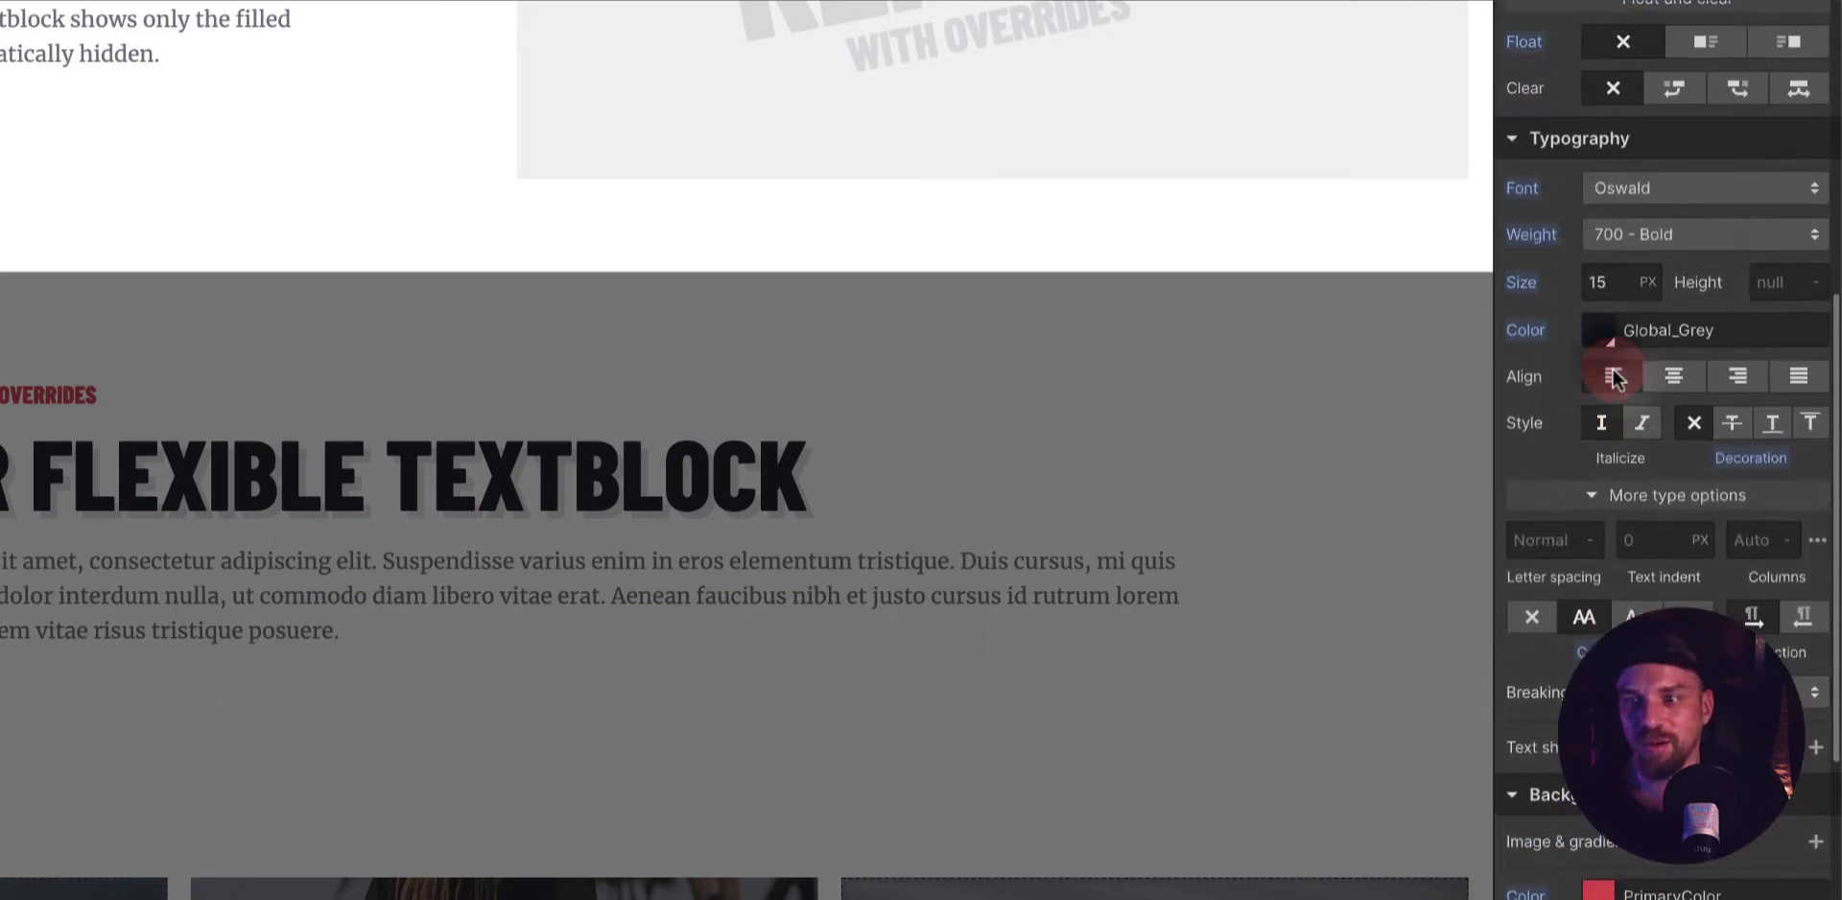
left_click(1598, 571)
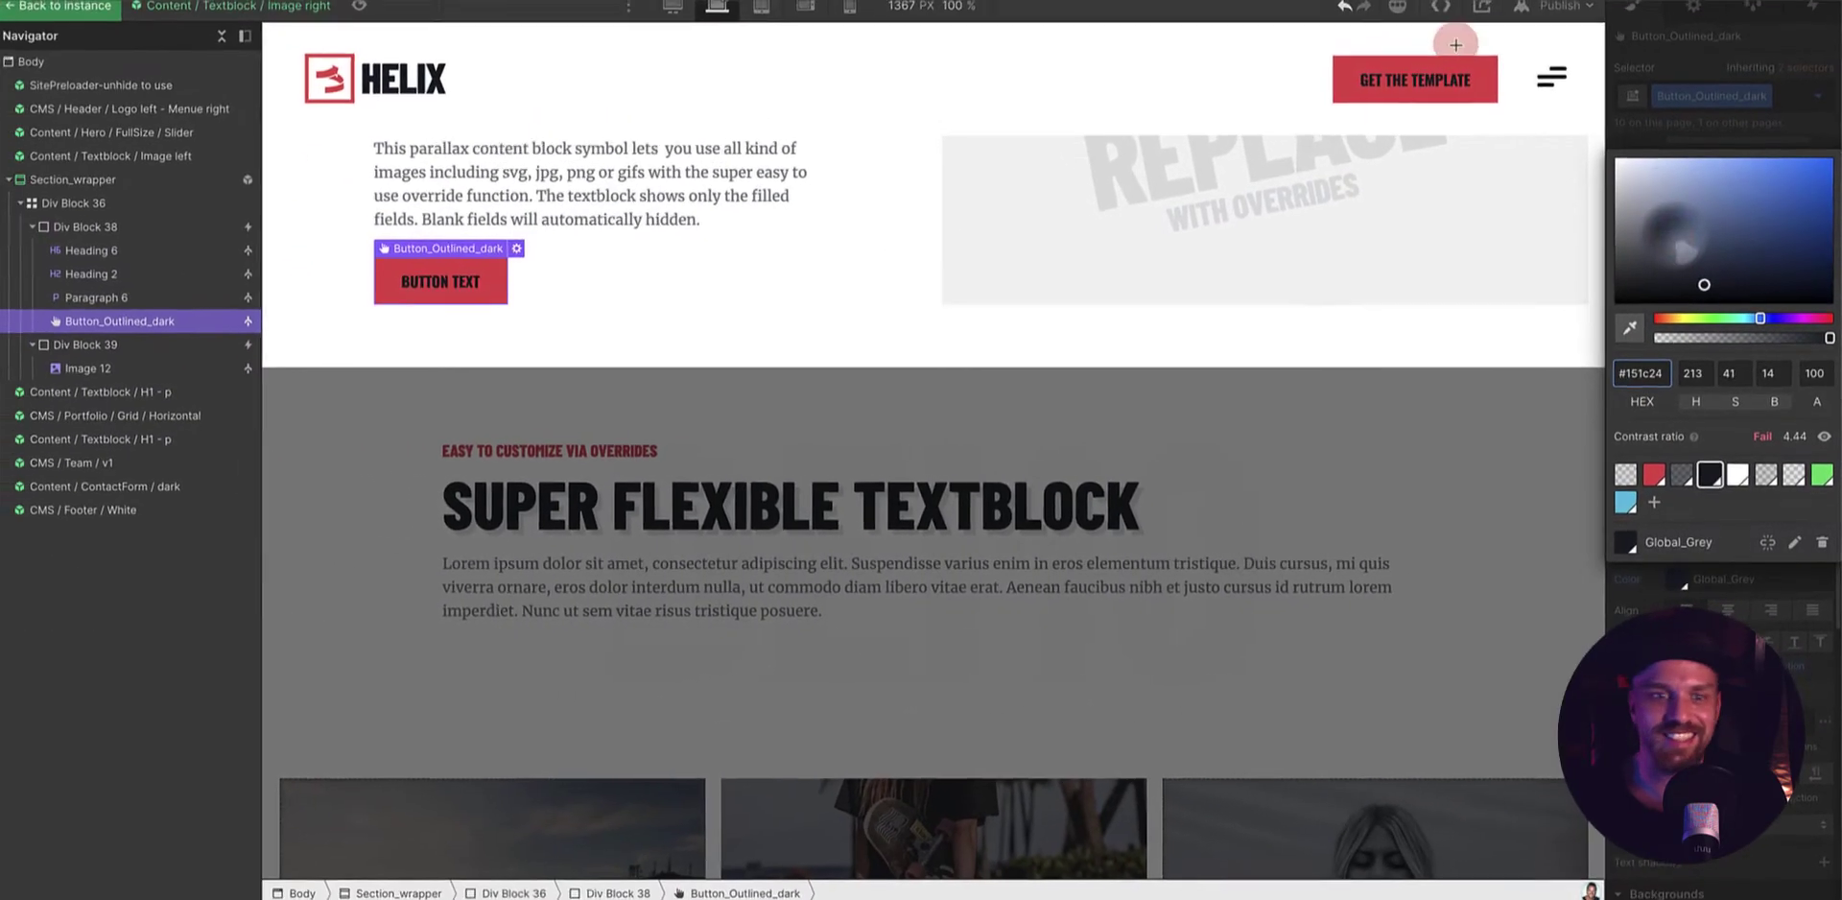
left_click(1737, 474)
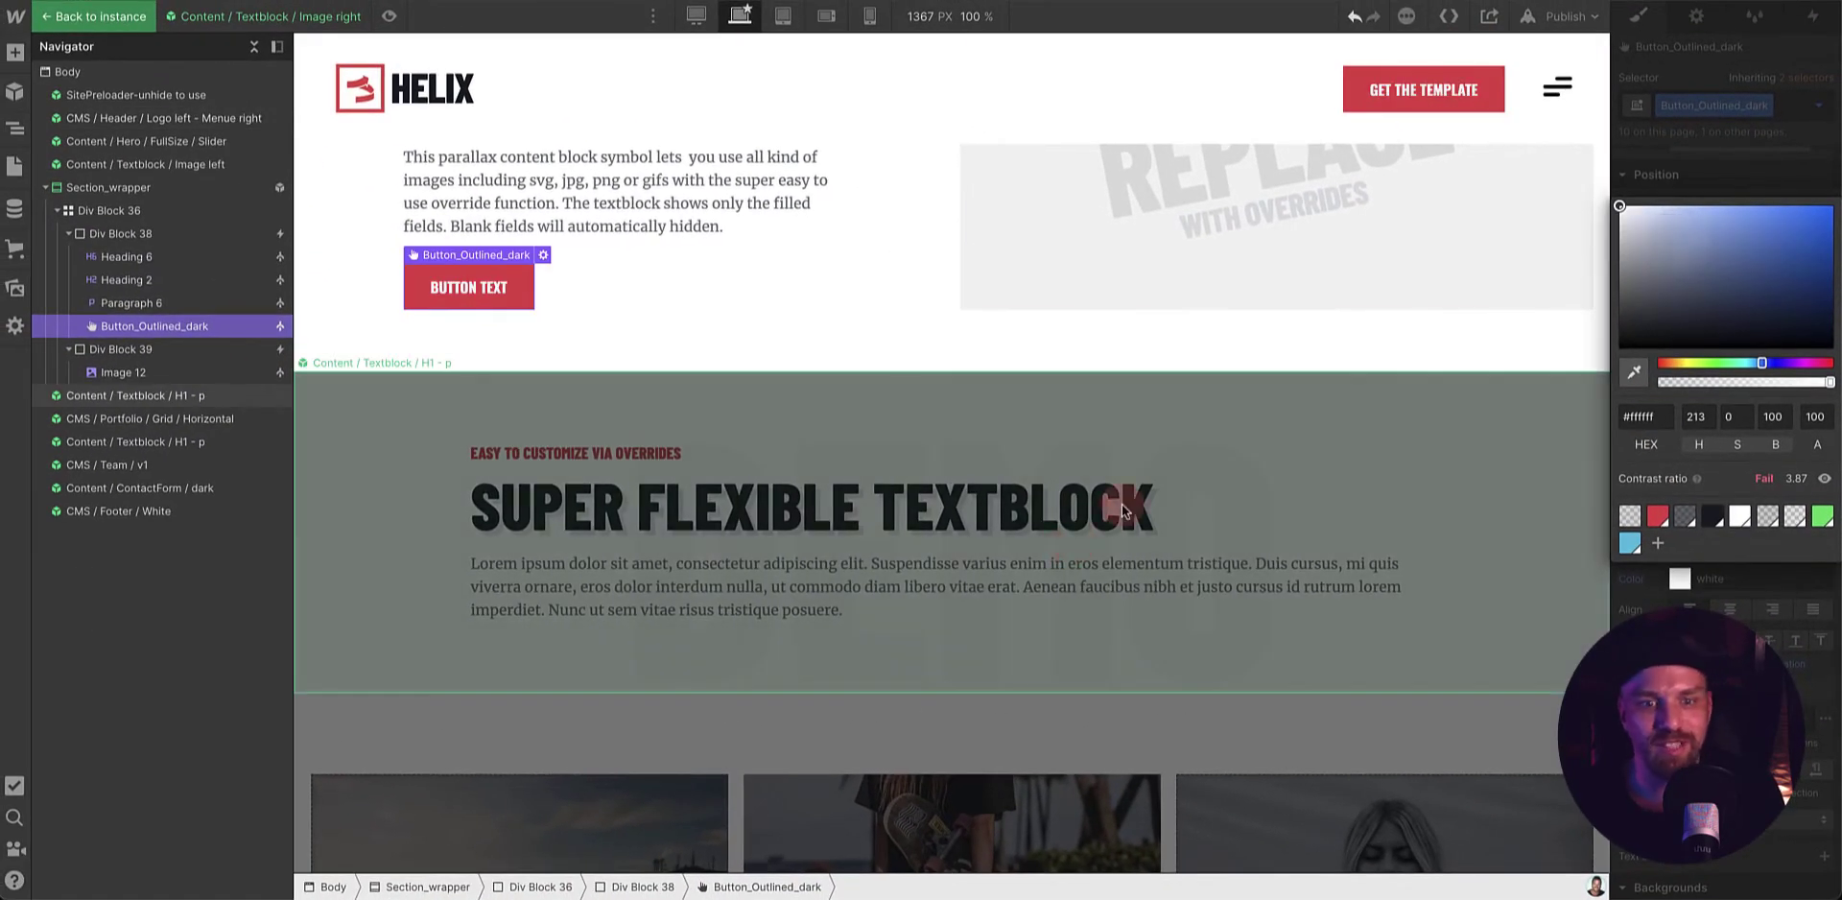
left_click(1149, 469)
- Check the restyled buttons on the page, and reopen the Image right textblock symbol with its button selected
scroll(1149, 469, "down", 1)
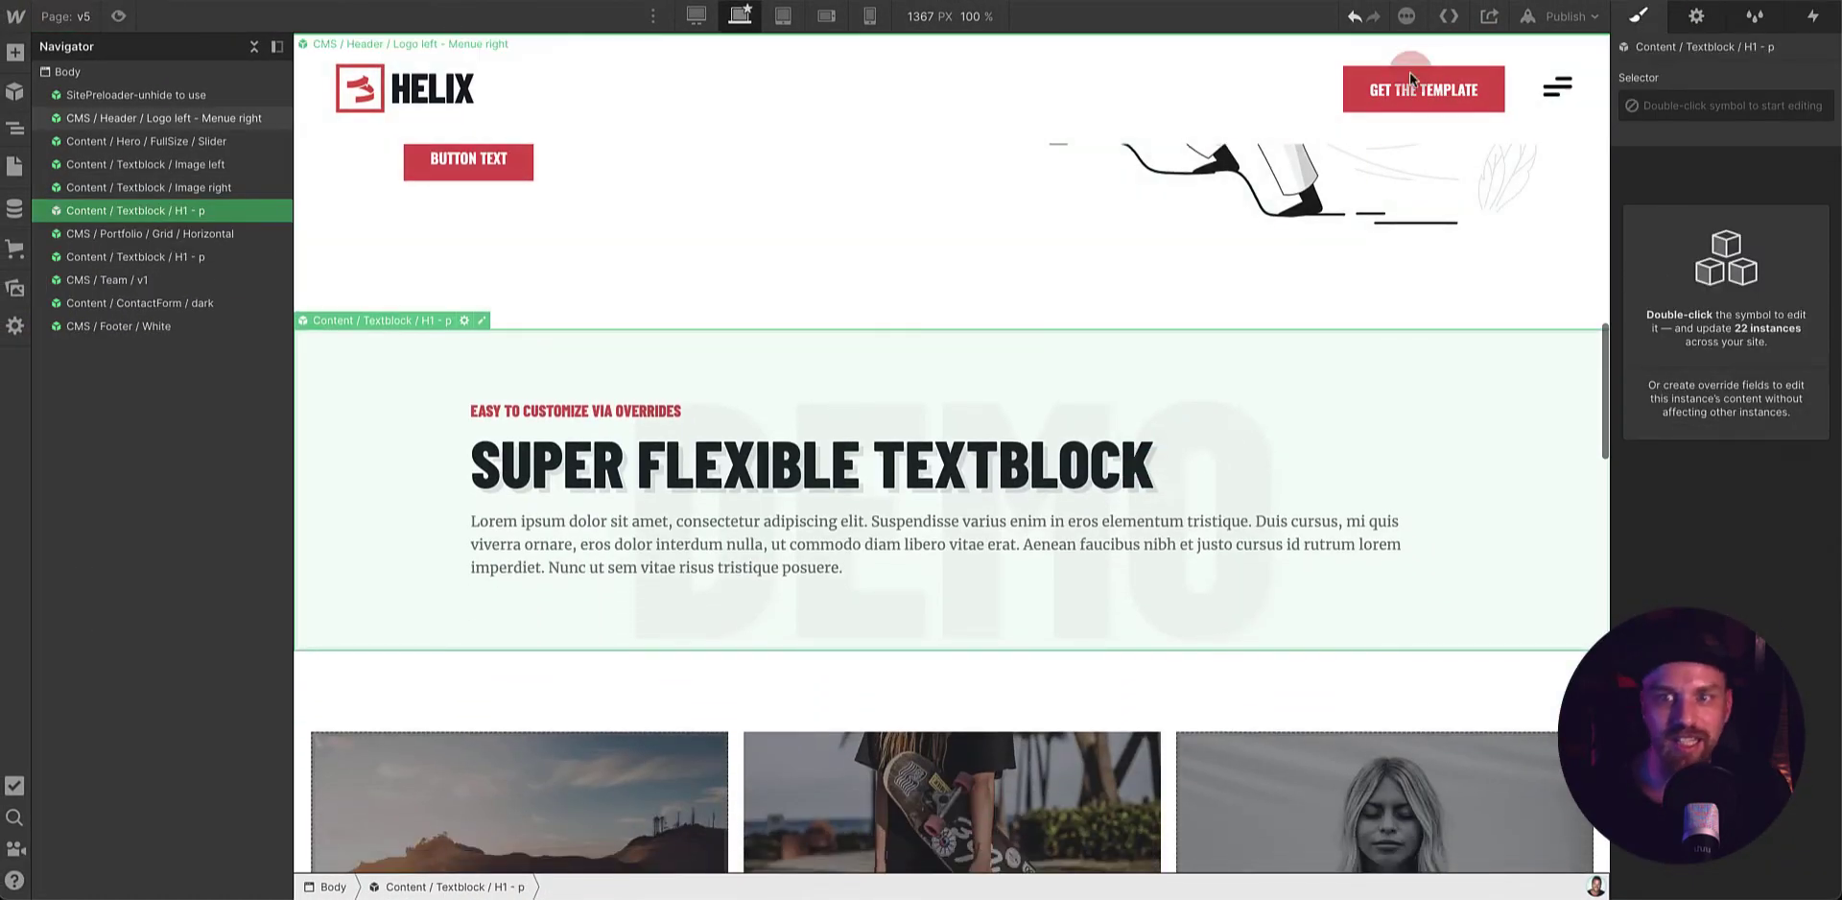
scroll(1114, 470, "down", 9)
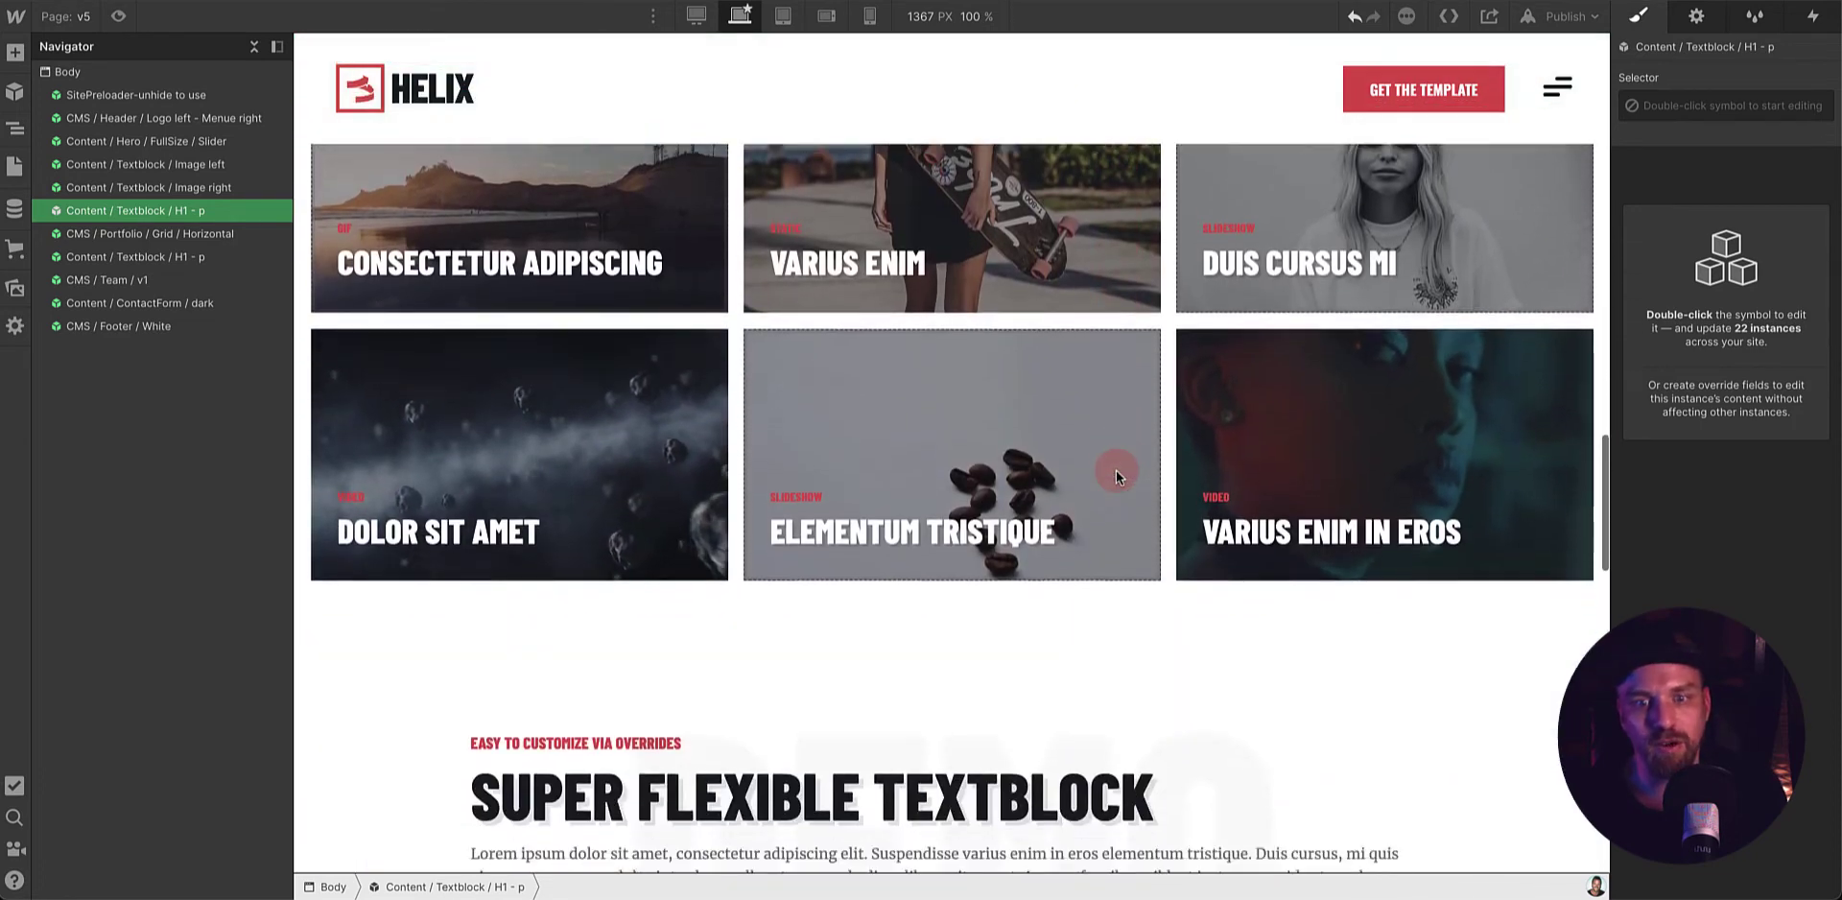
scroll(1115, 470, "up", 10)
scroll(1114, 470, "up", 4)
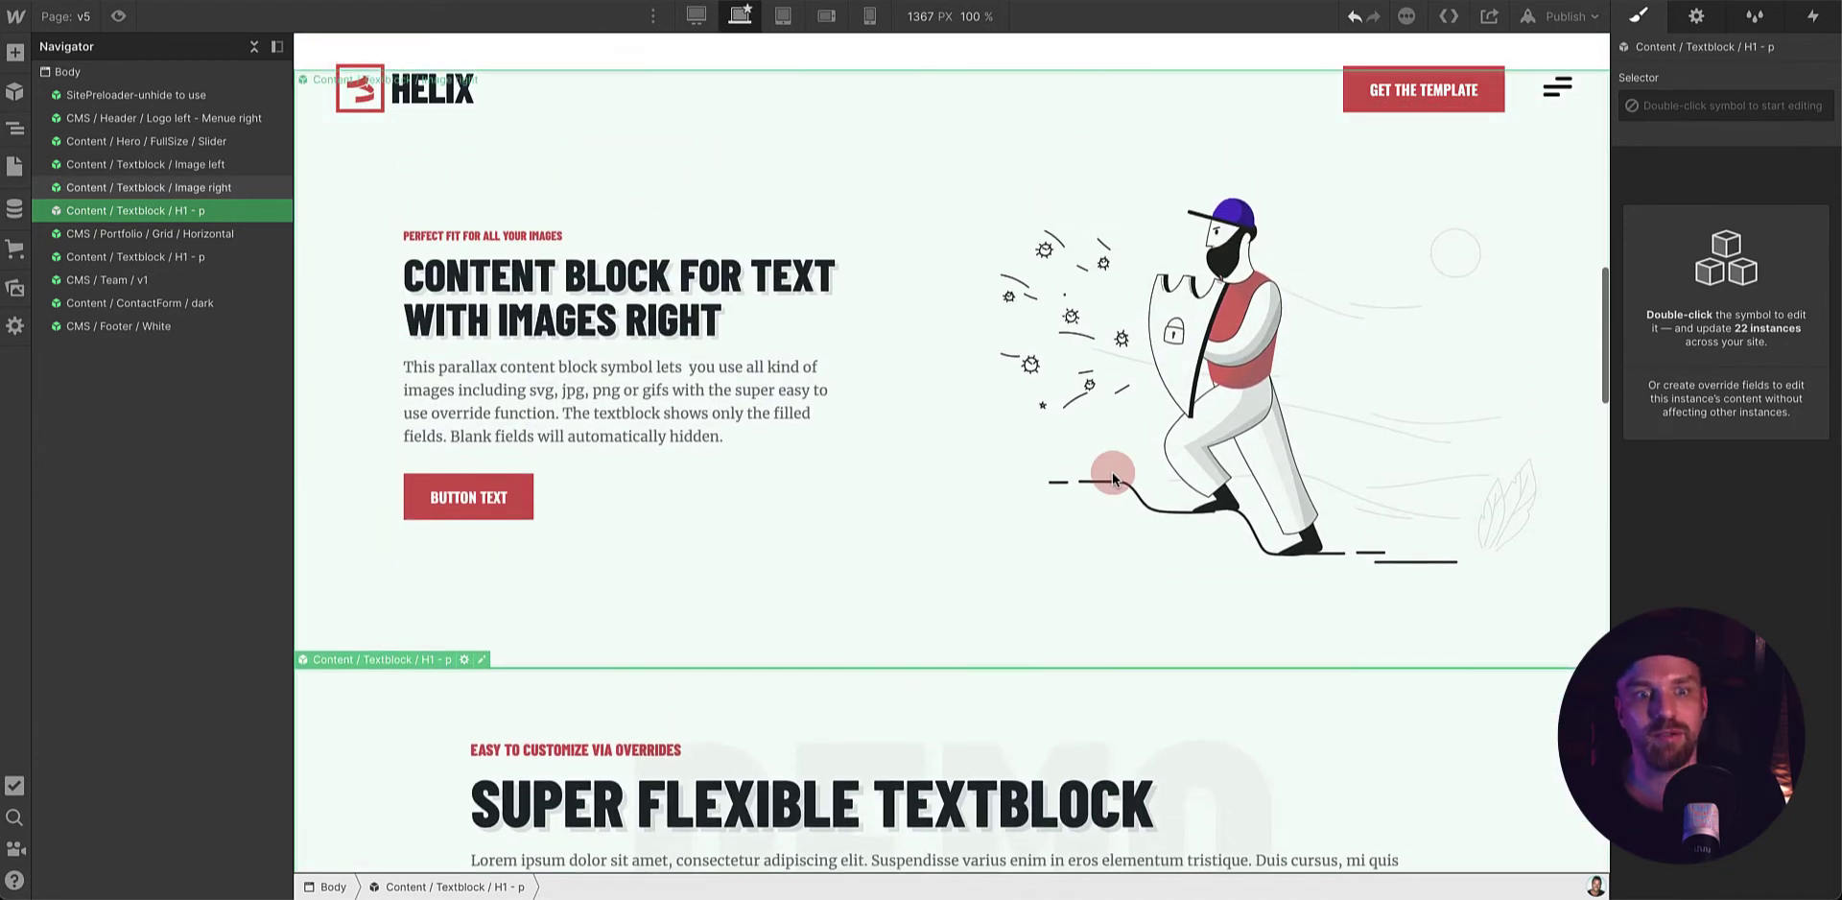
left_click(509, 541)
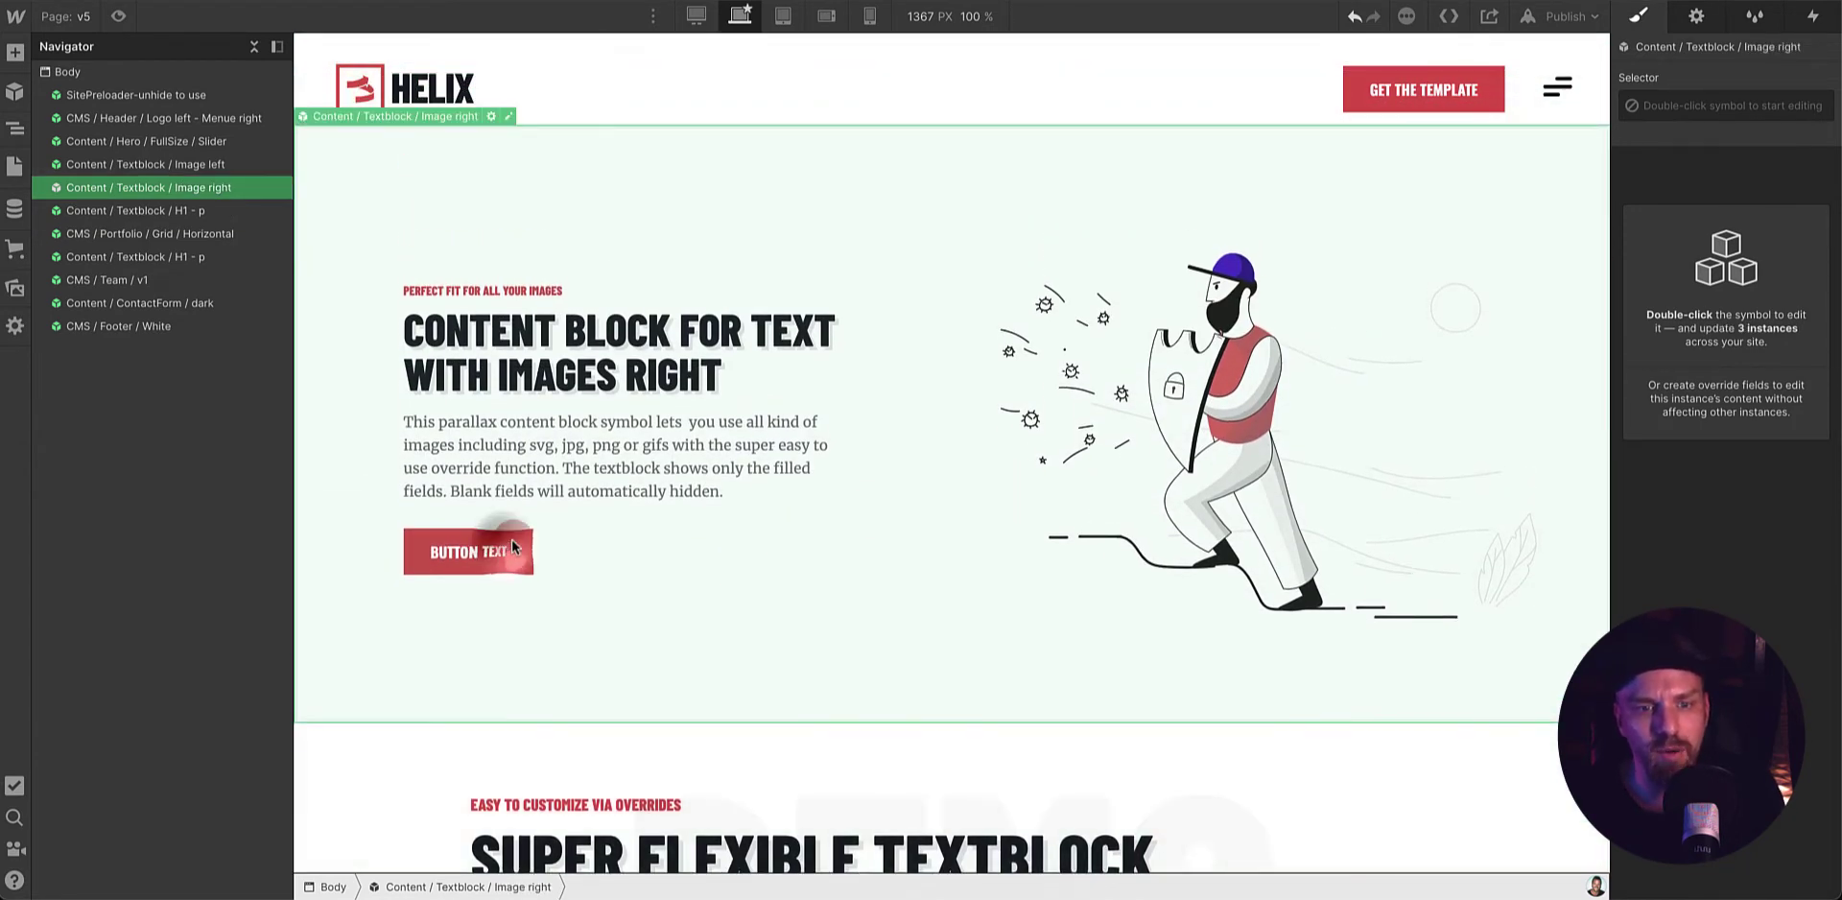
double_click(521, 539)
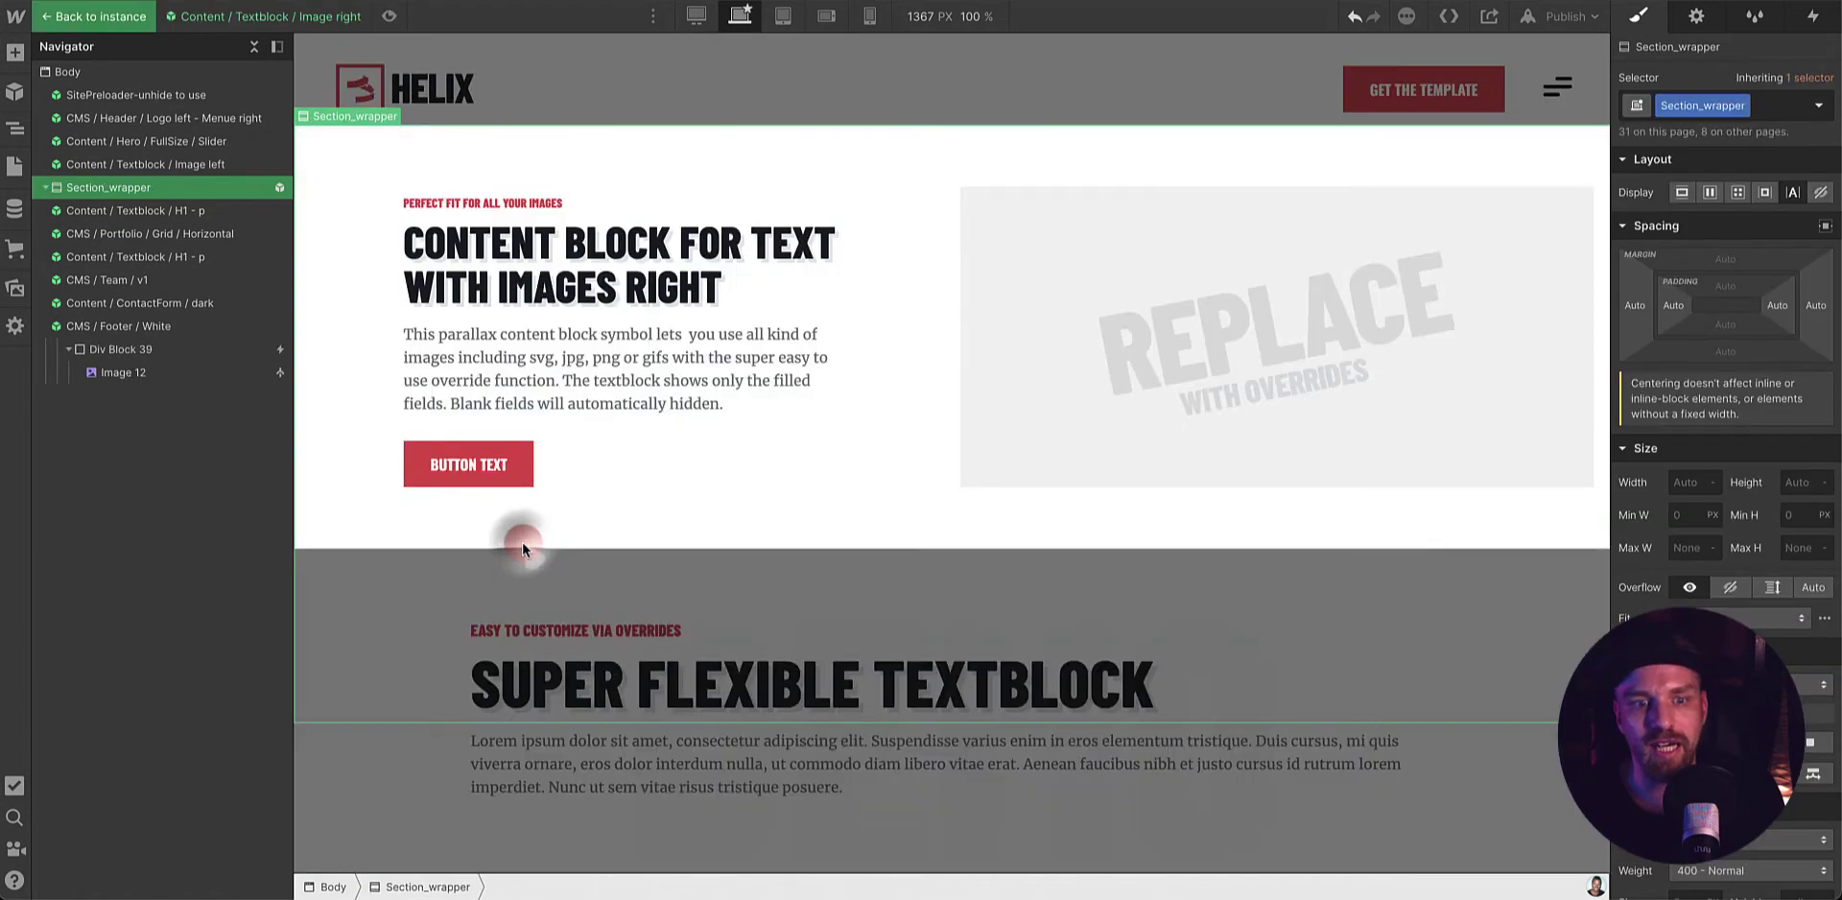
left_click(518, 485)
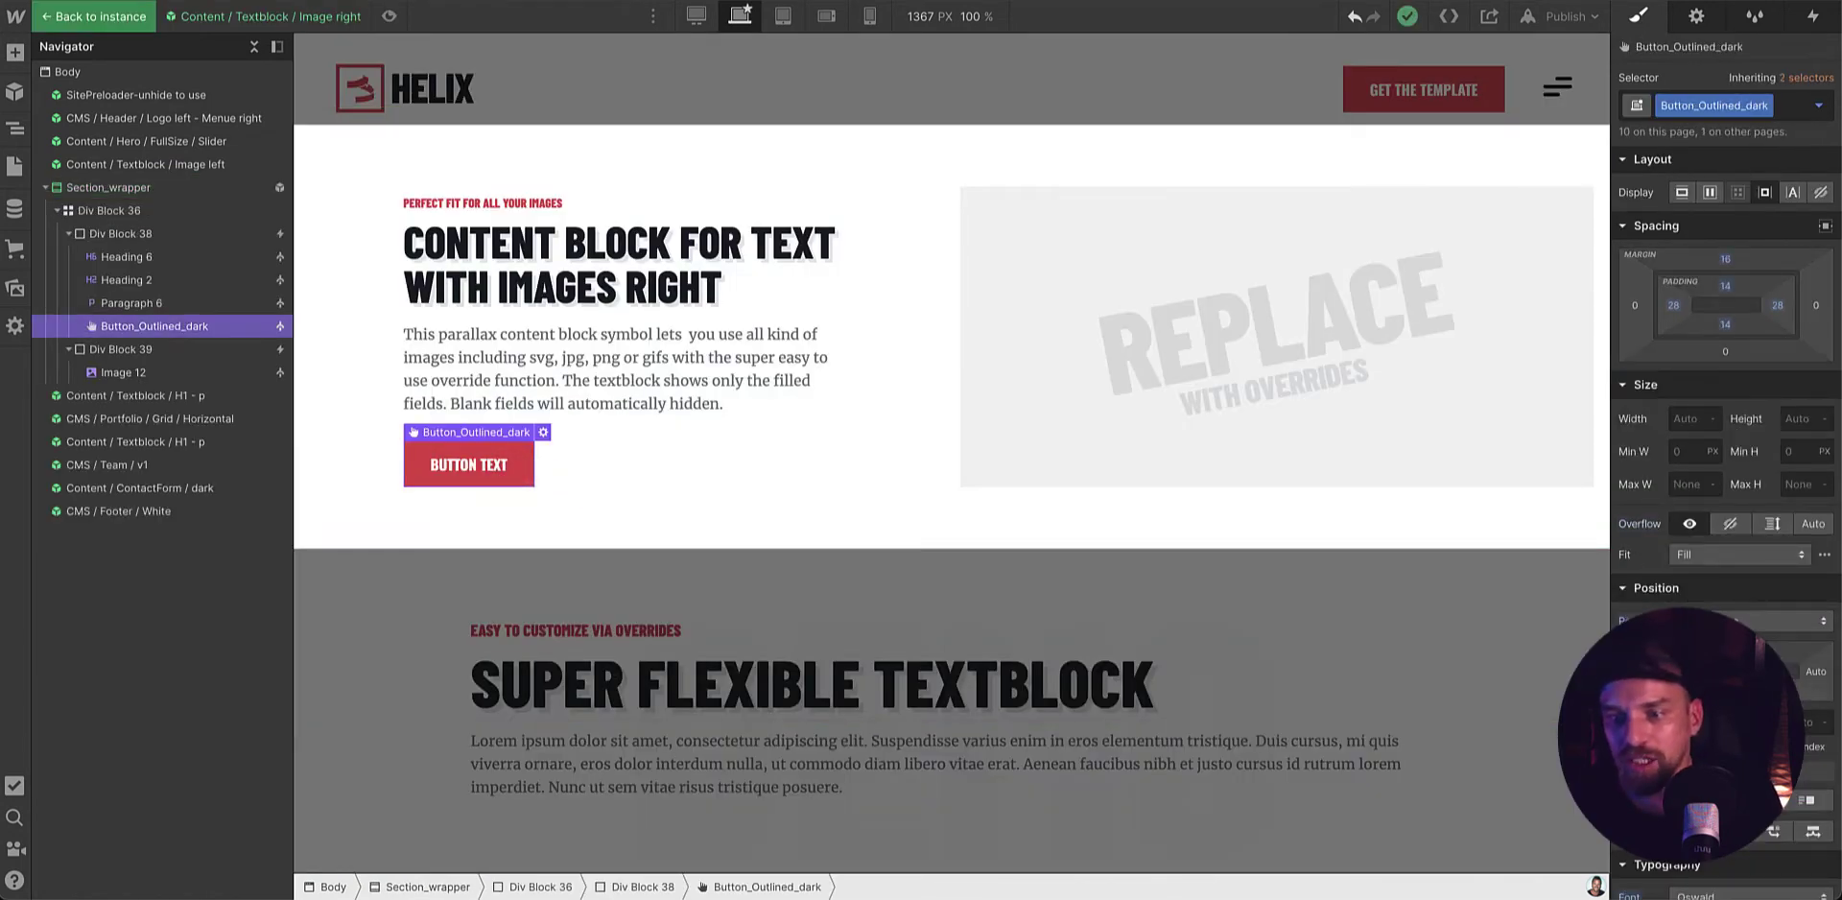
- Edit the global PrimaryColor swatch of the button's background to blue #487de7 and save it
scroll(1726, 480, "down", 5)
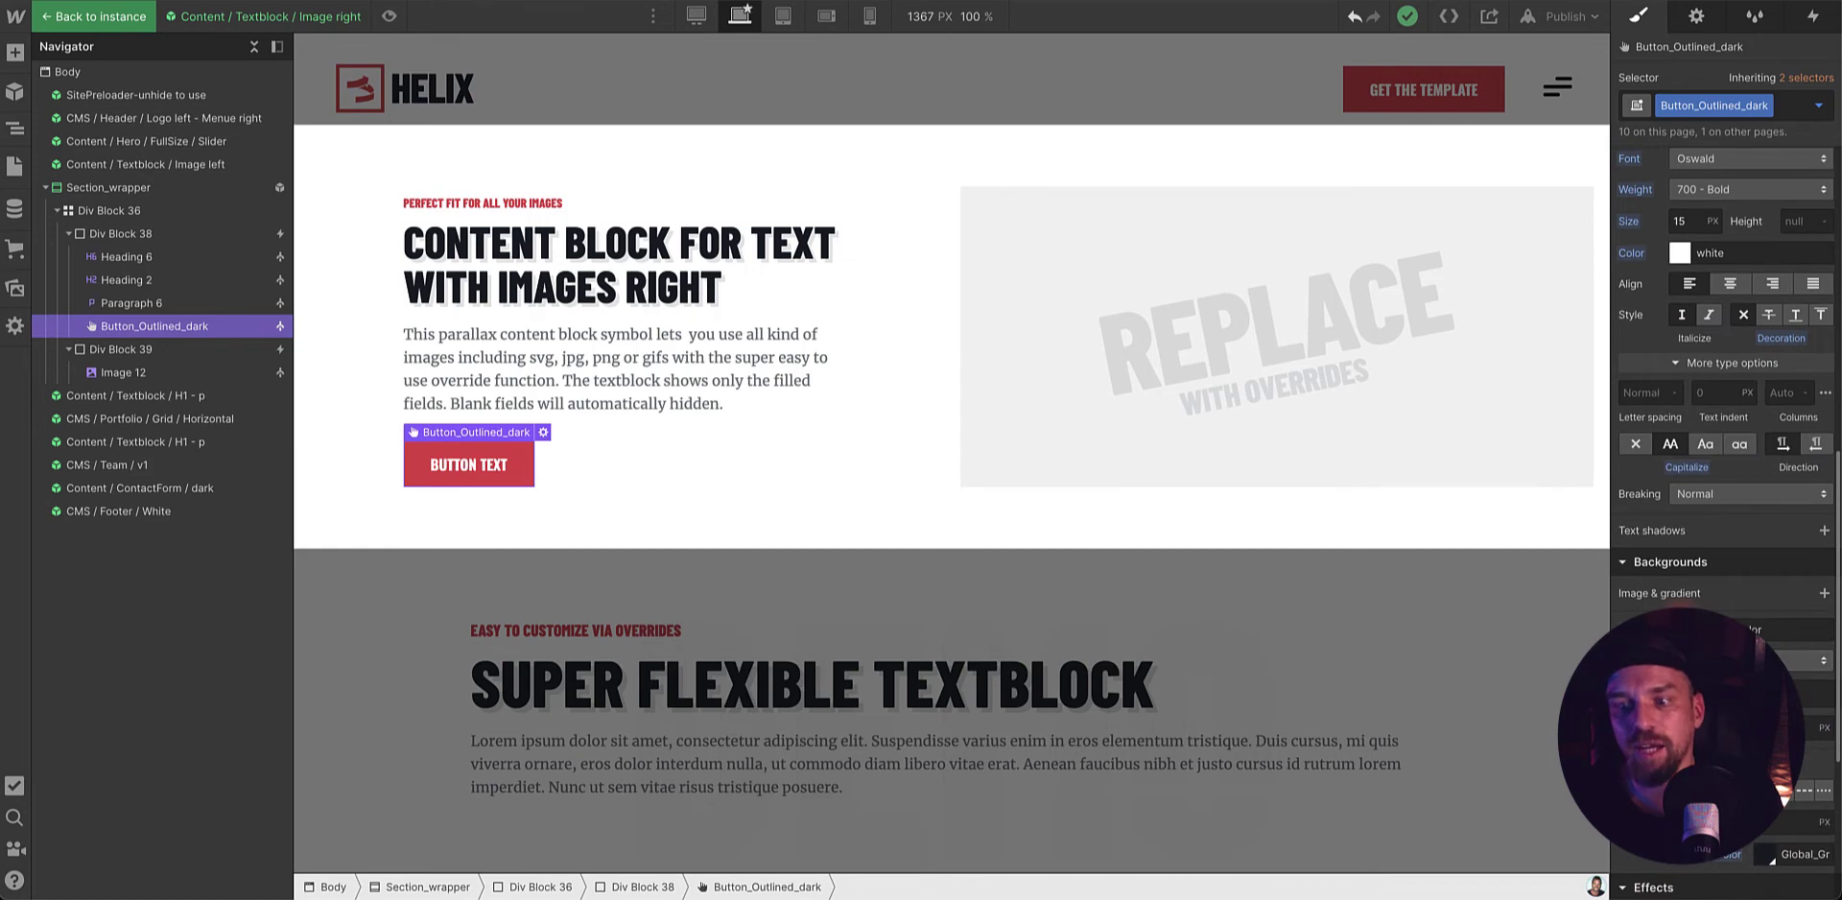
left_click(1717, 629)
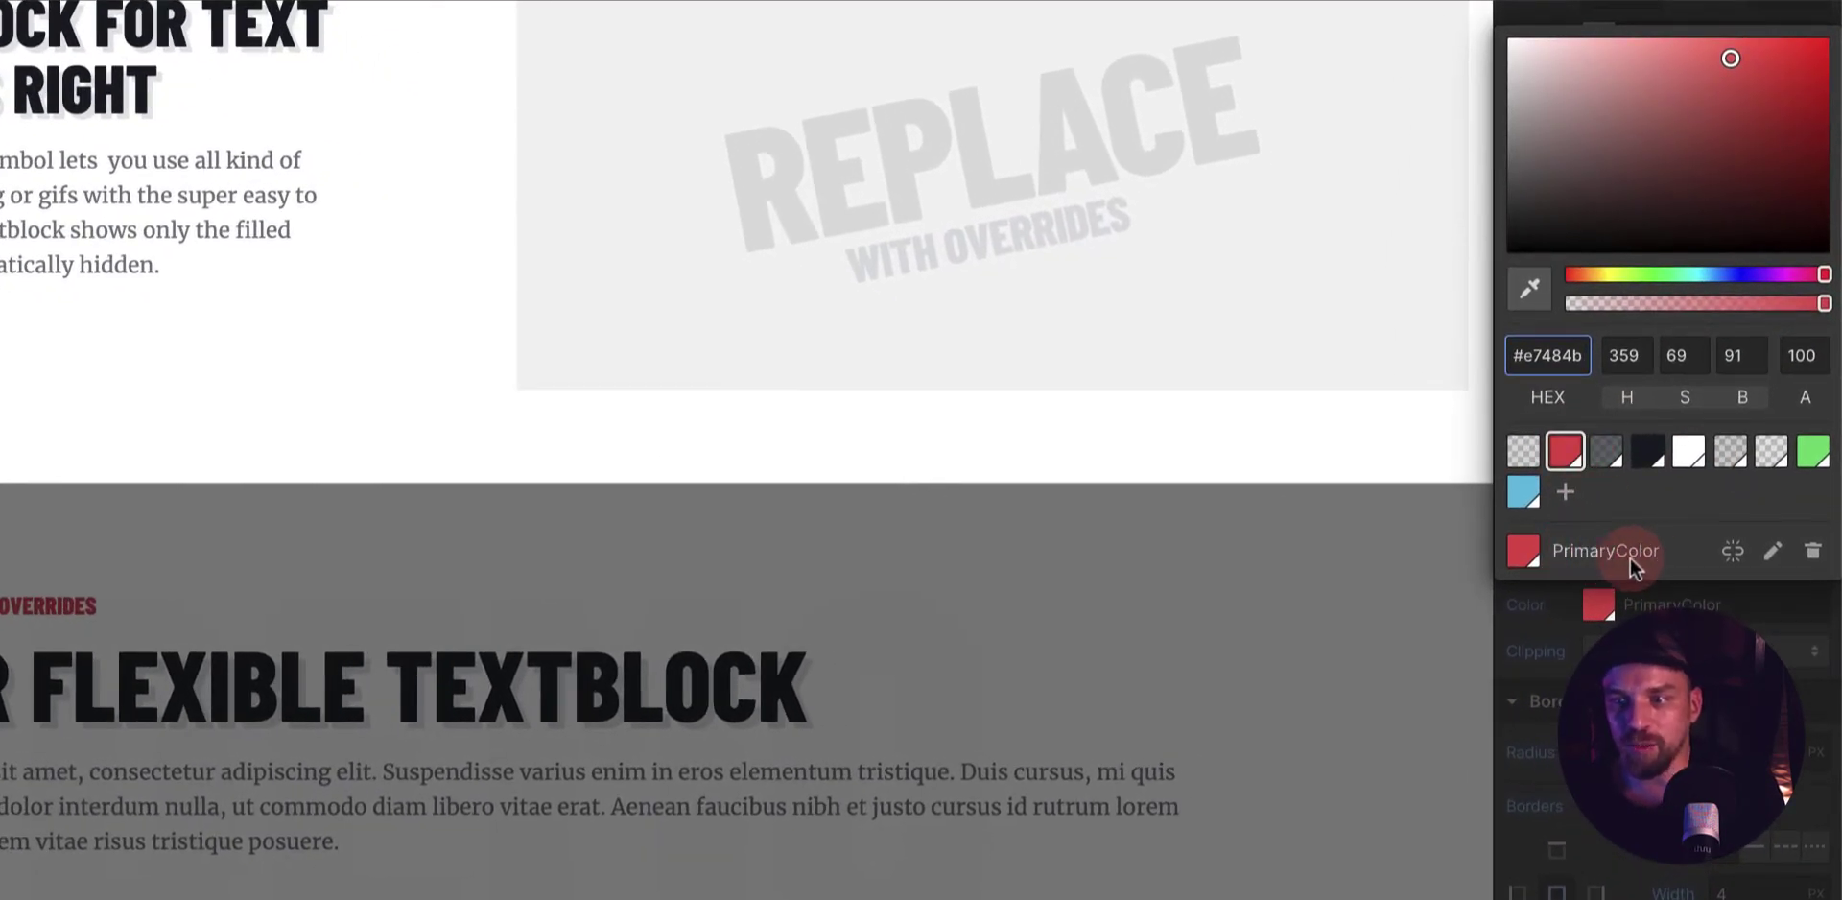
left_click(1771, 556)
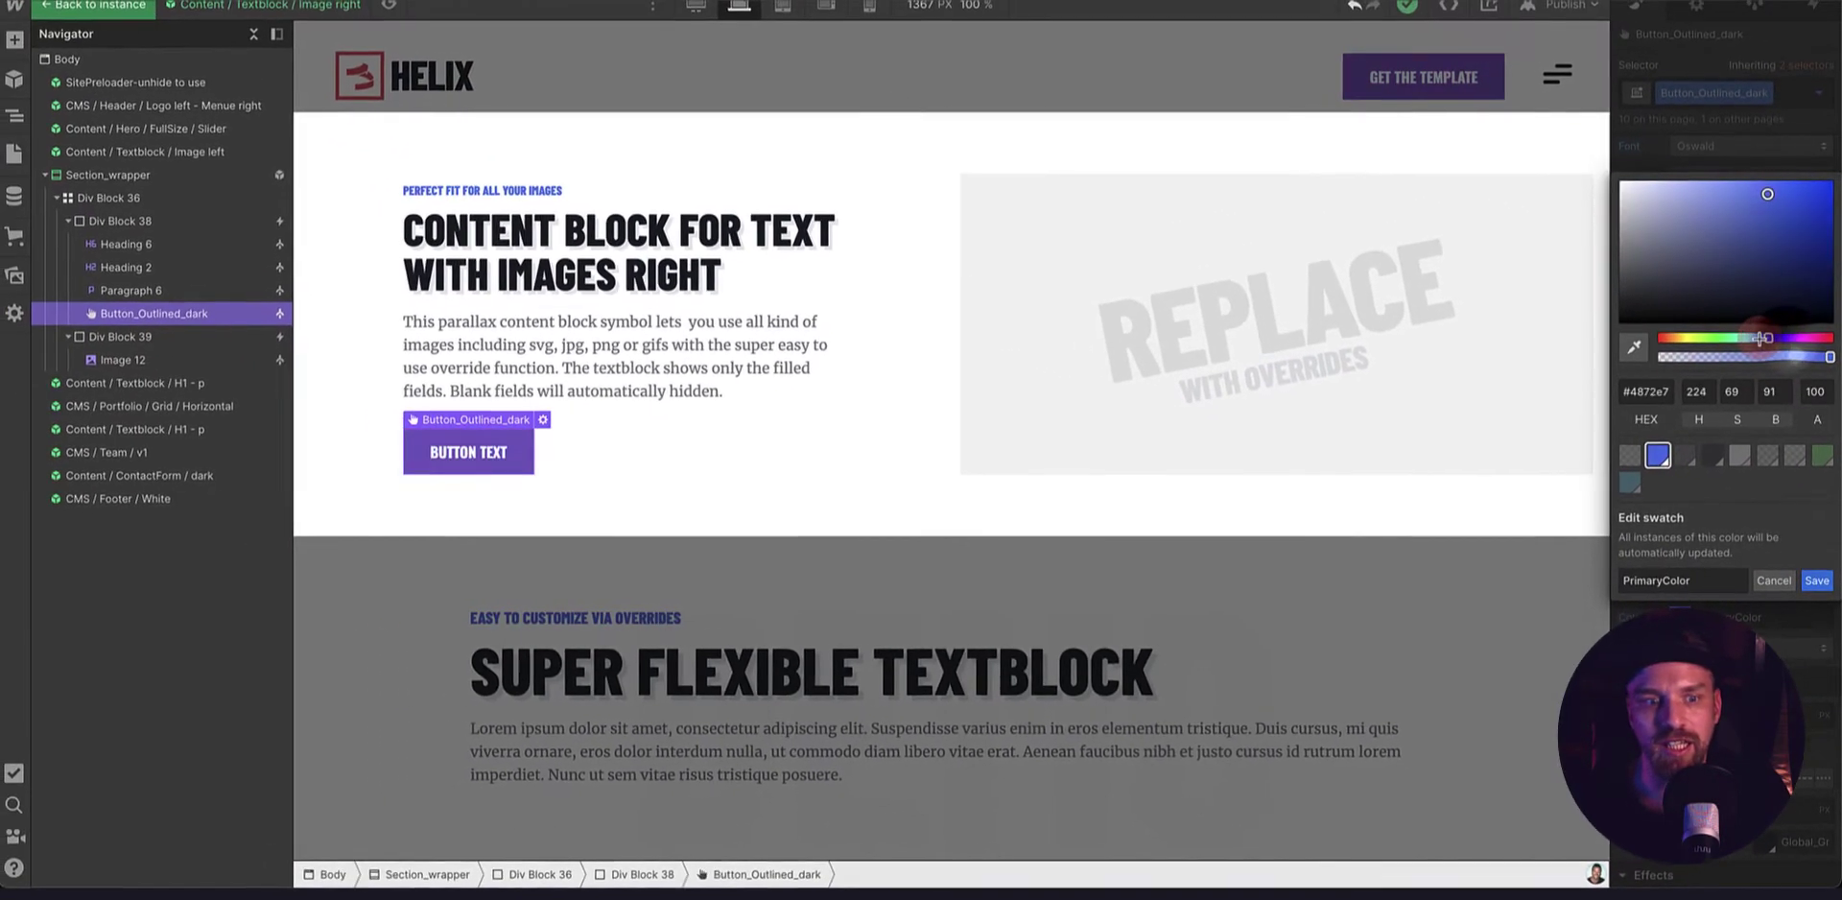
left_click(1724, 210)
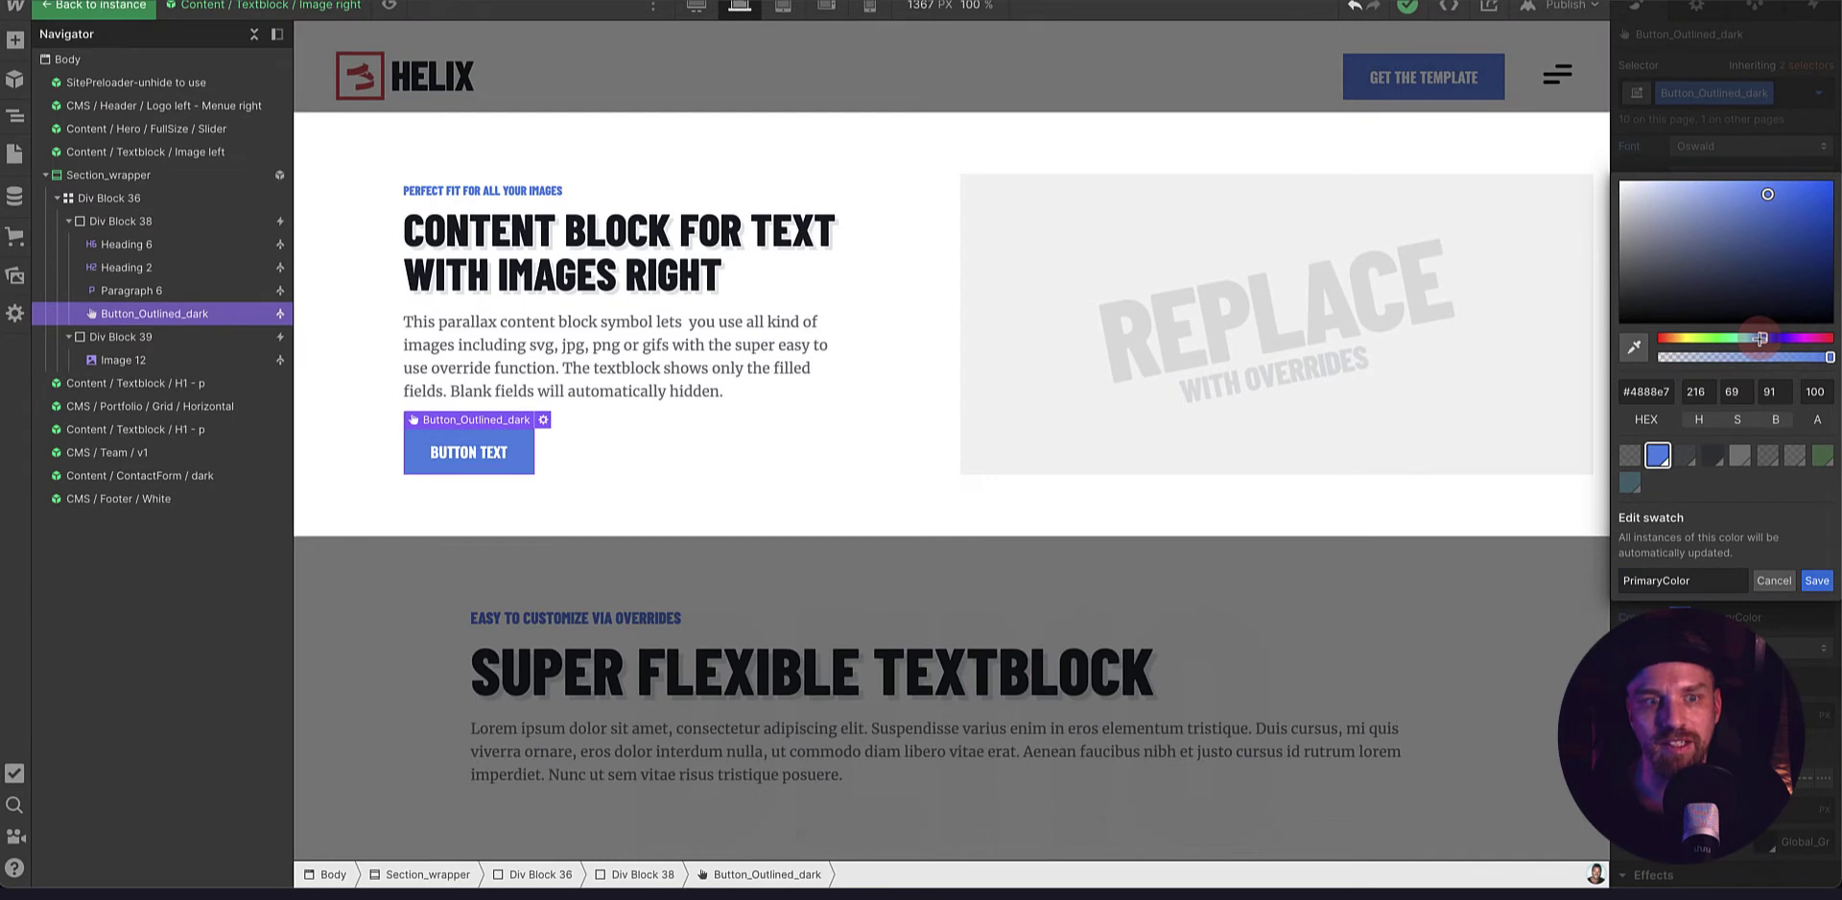
left_click_drag(1760, 338, 1765, 338)
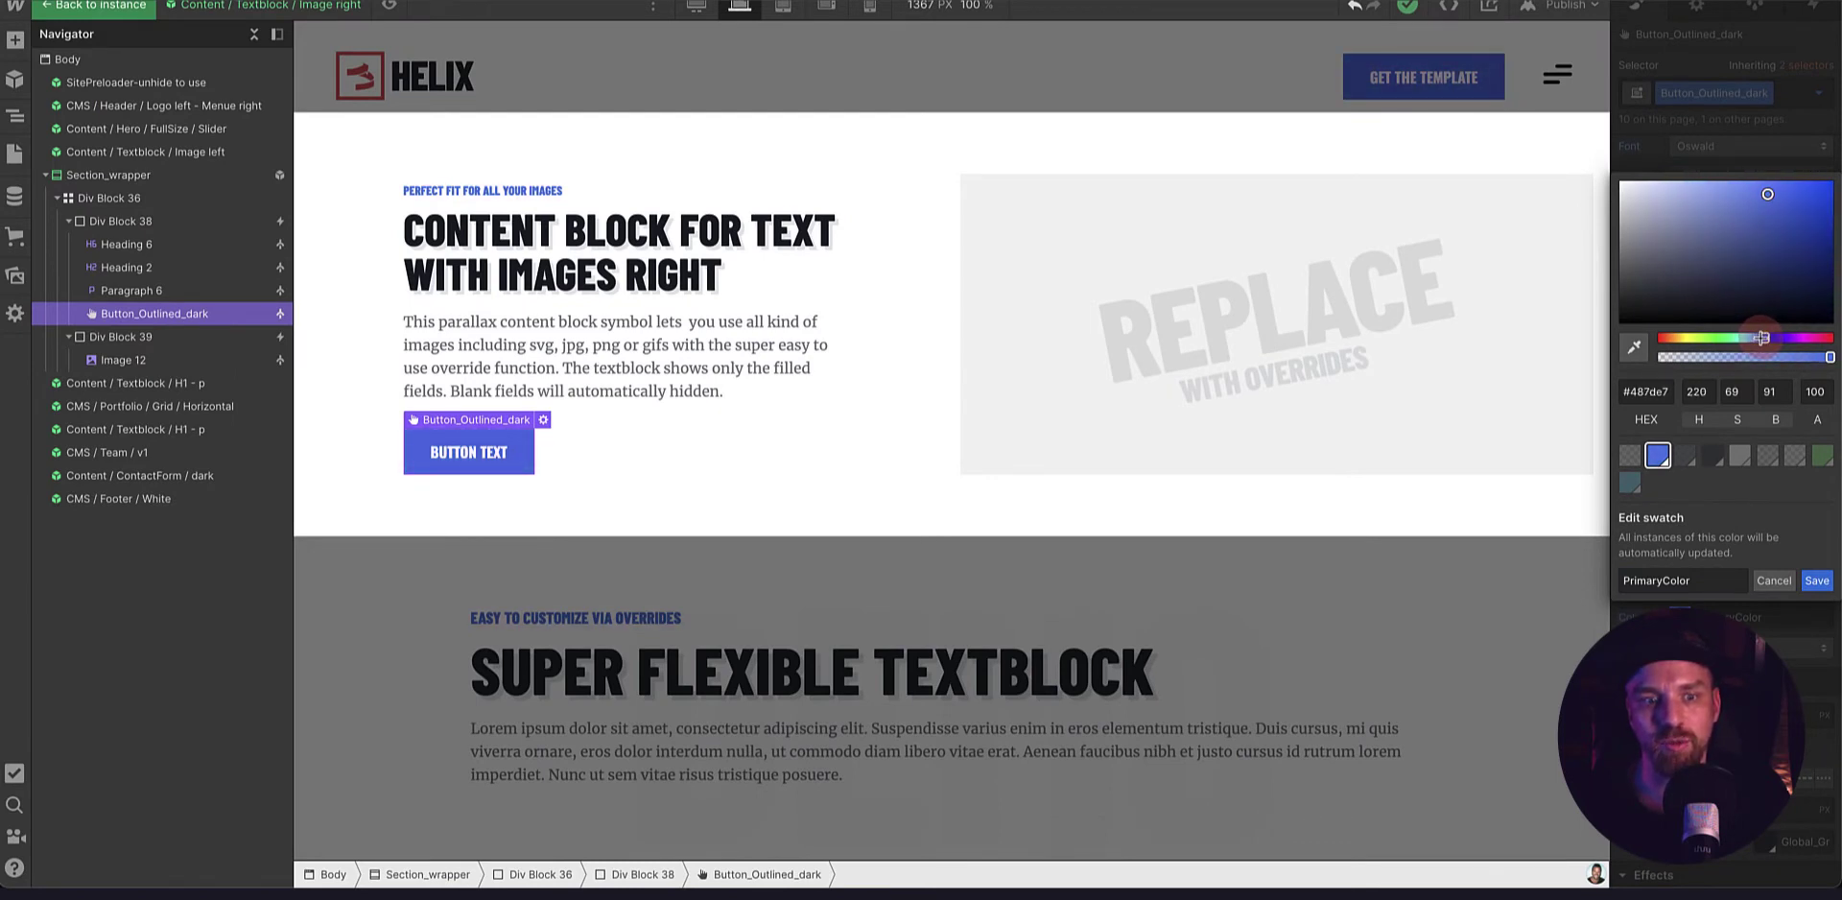
left_click(1811, 584)
- Leave the symbol and examine the primary color across the page, from the hero down to the footer
left_click(944, 322)
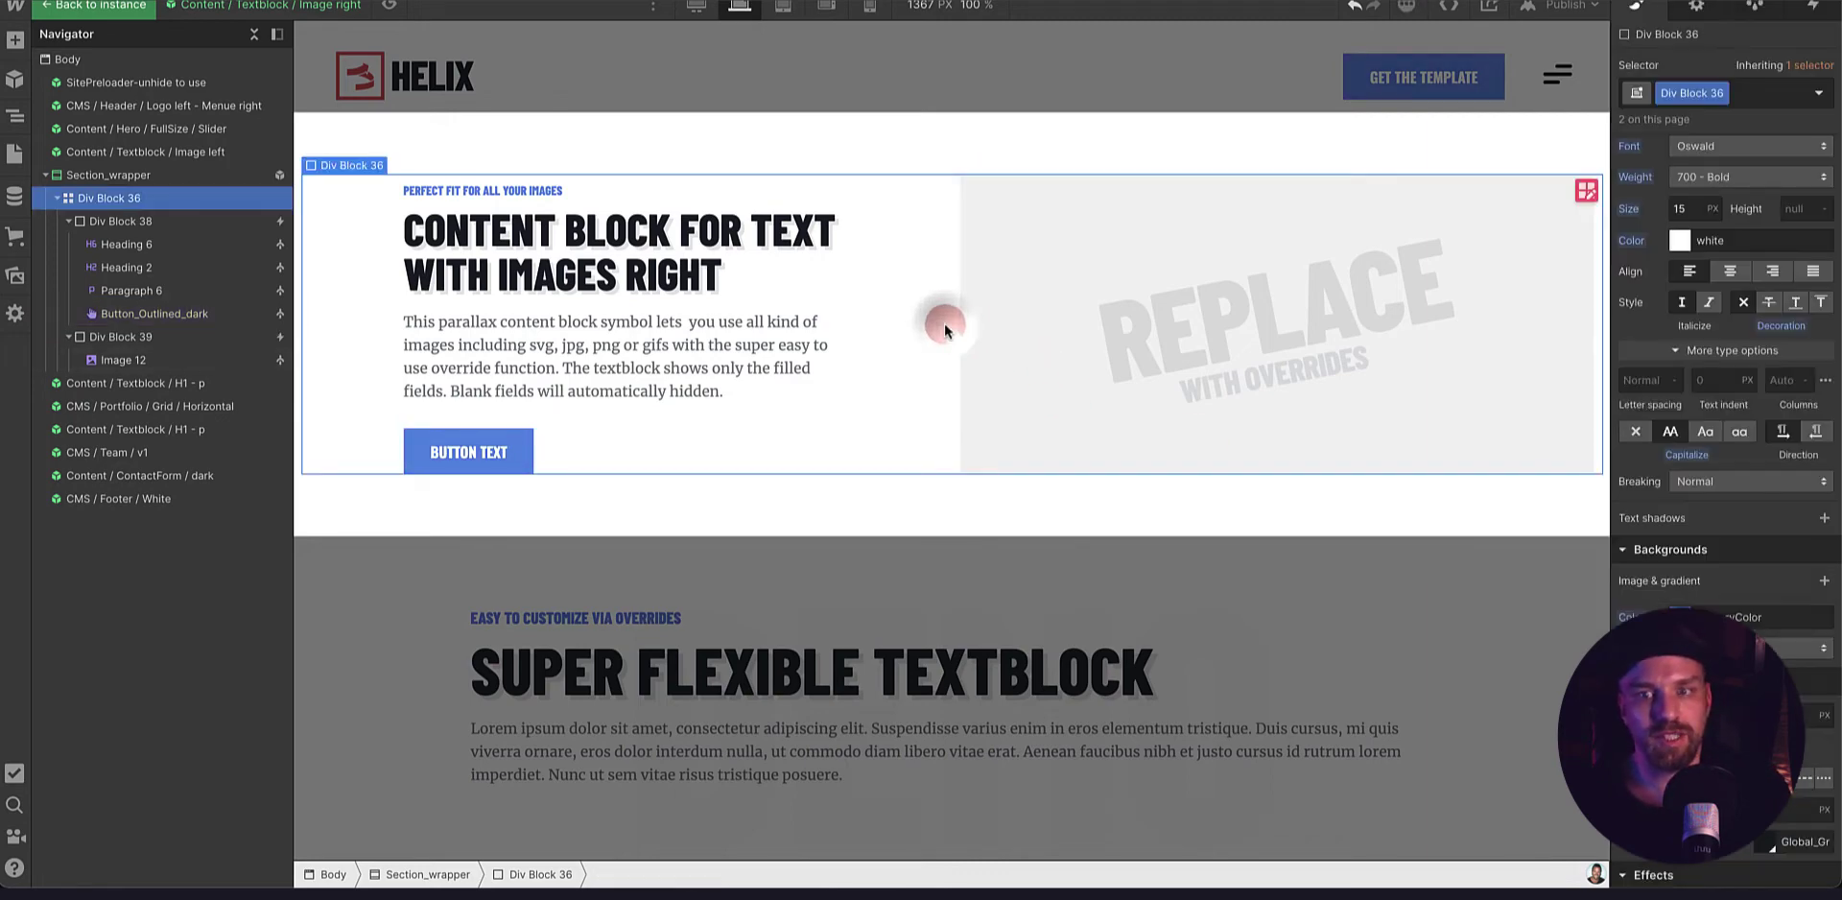
scroll(944, 324, "up", 5)
left_click(944, 324)
scroll(943, 324, "up", 5)
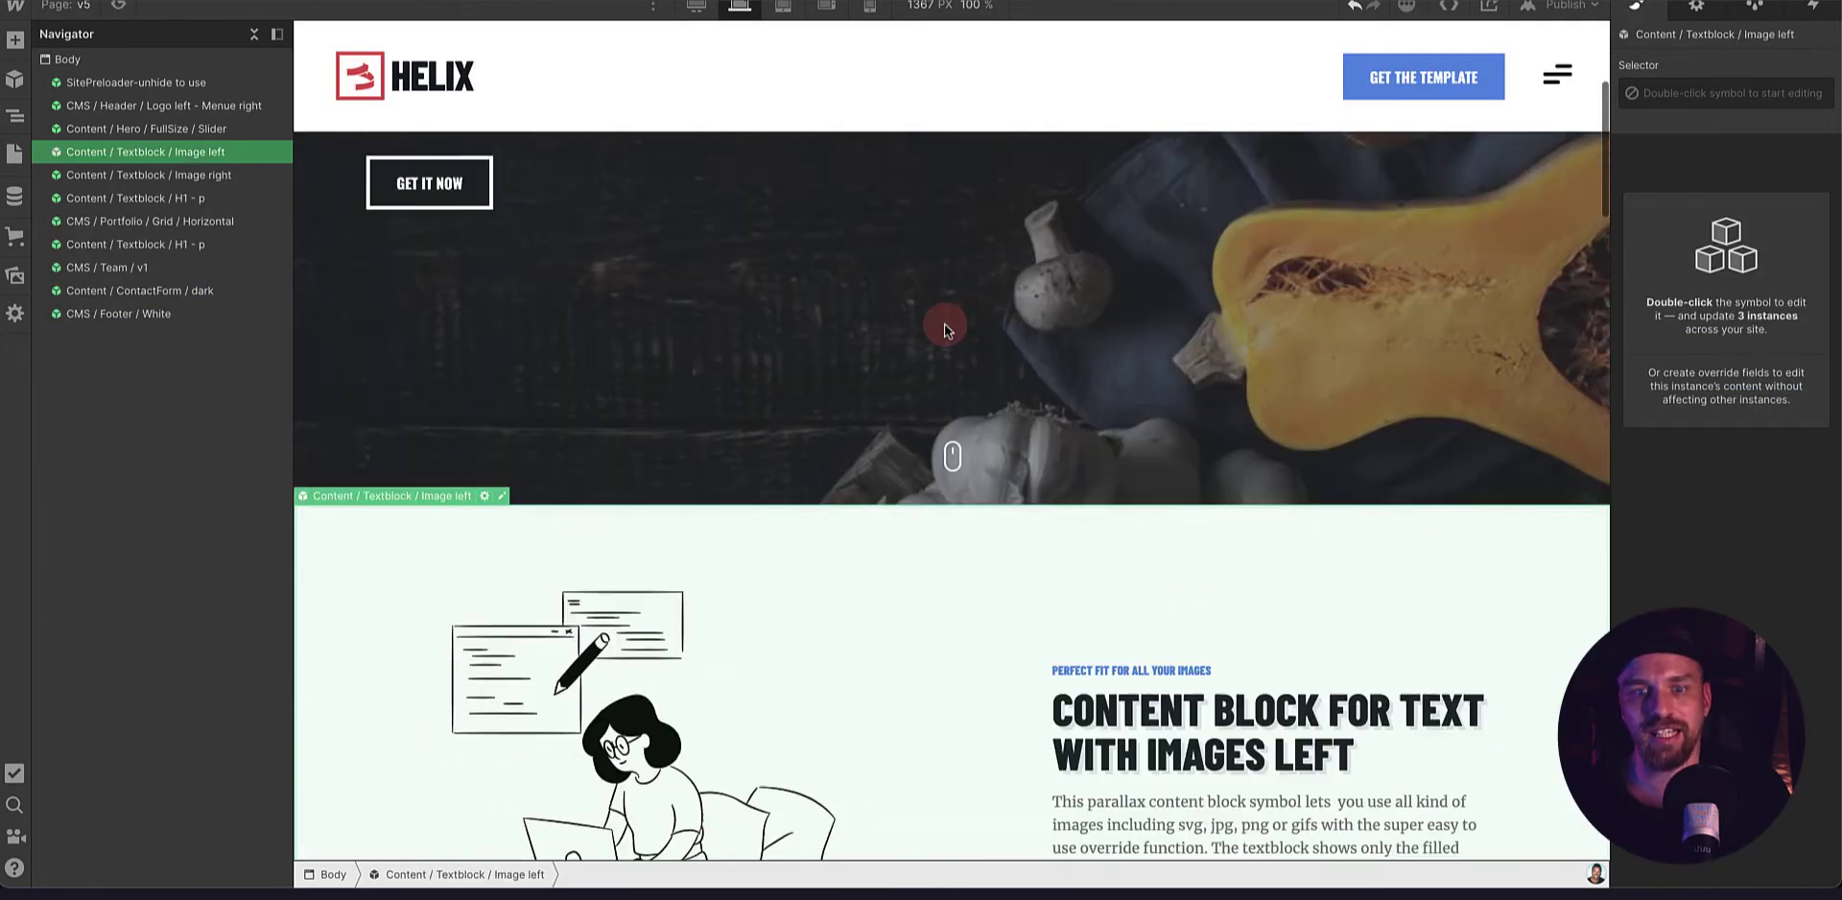
scroll(944, 324, "down", 20)
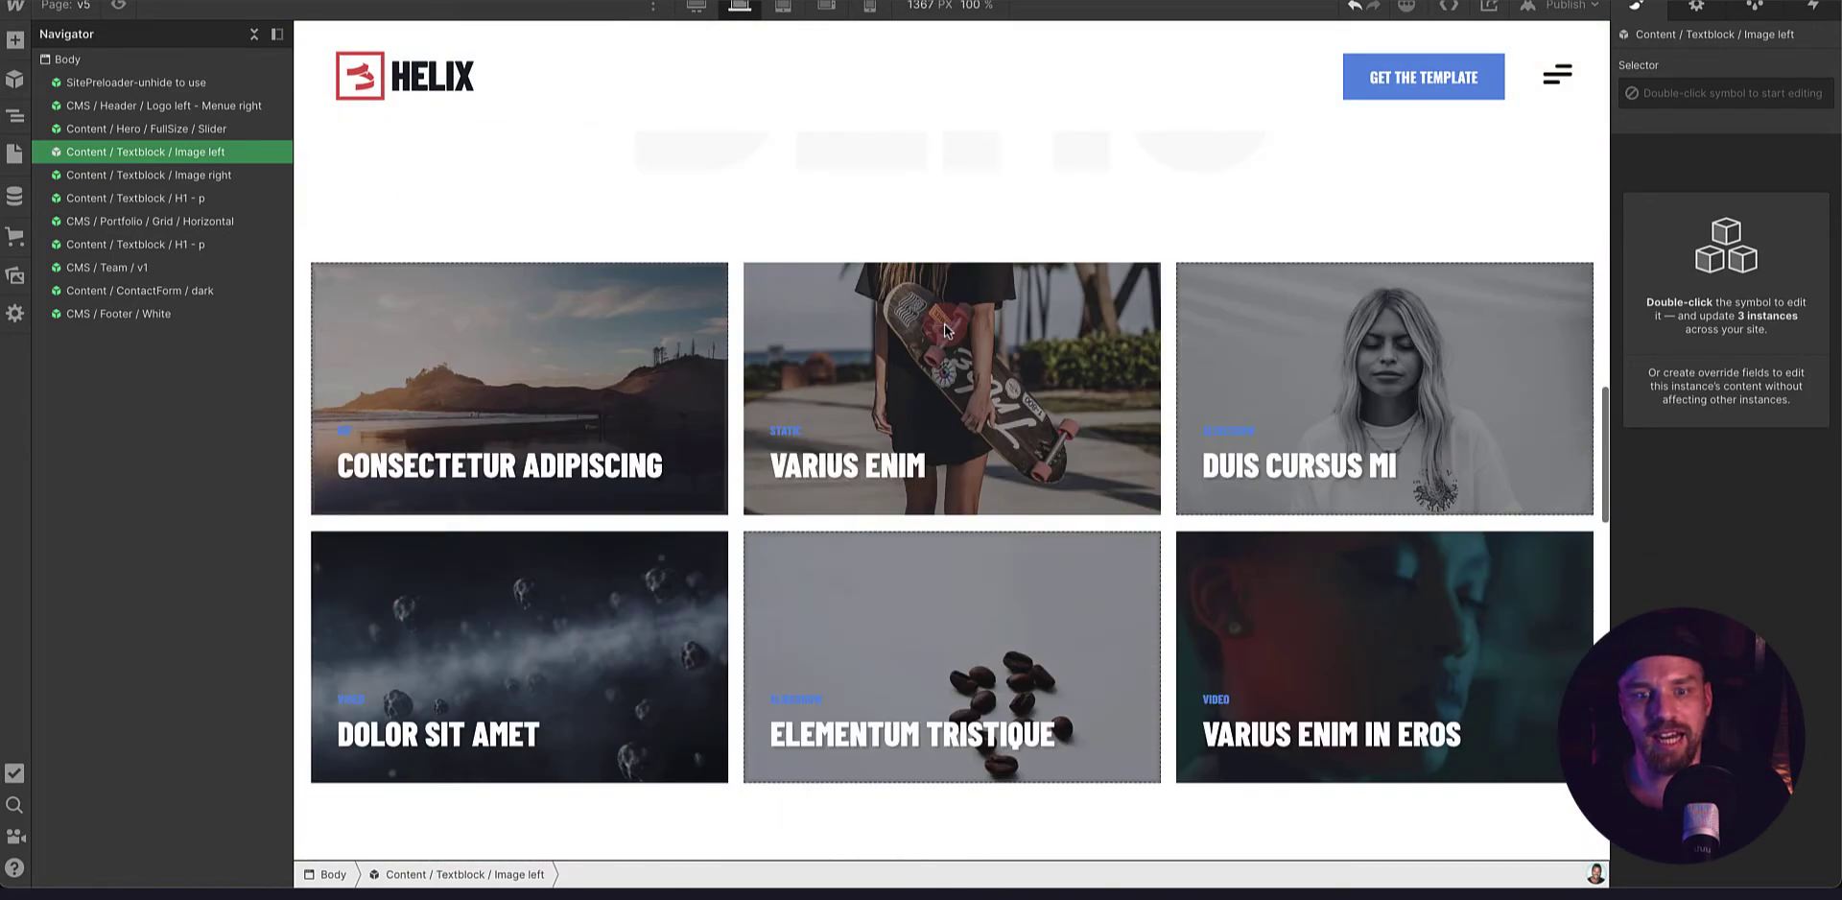
scroll(944, 324, "down", 15)
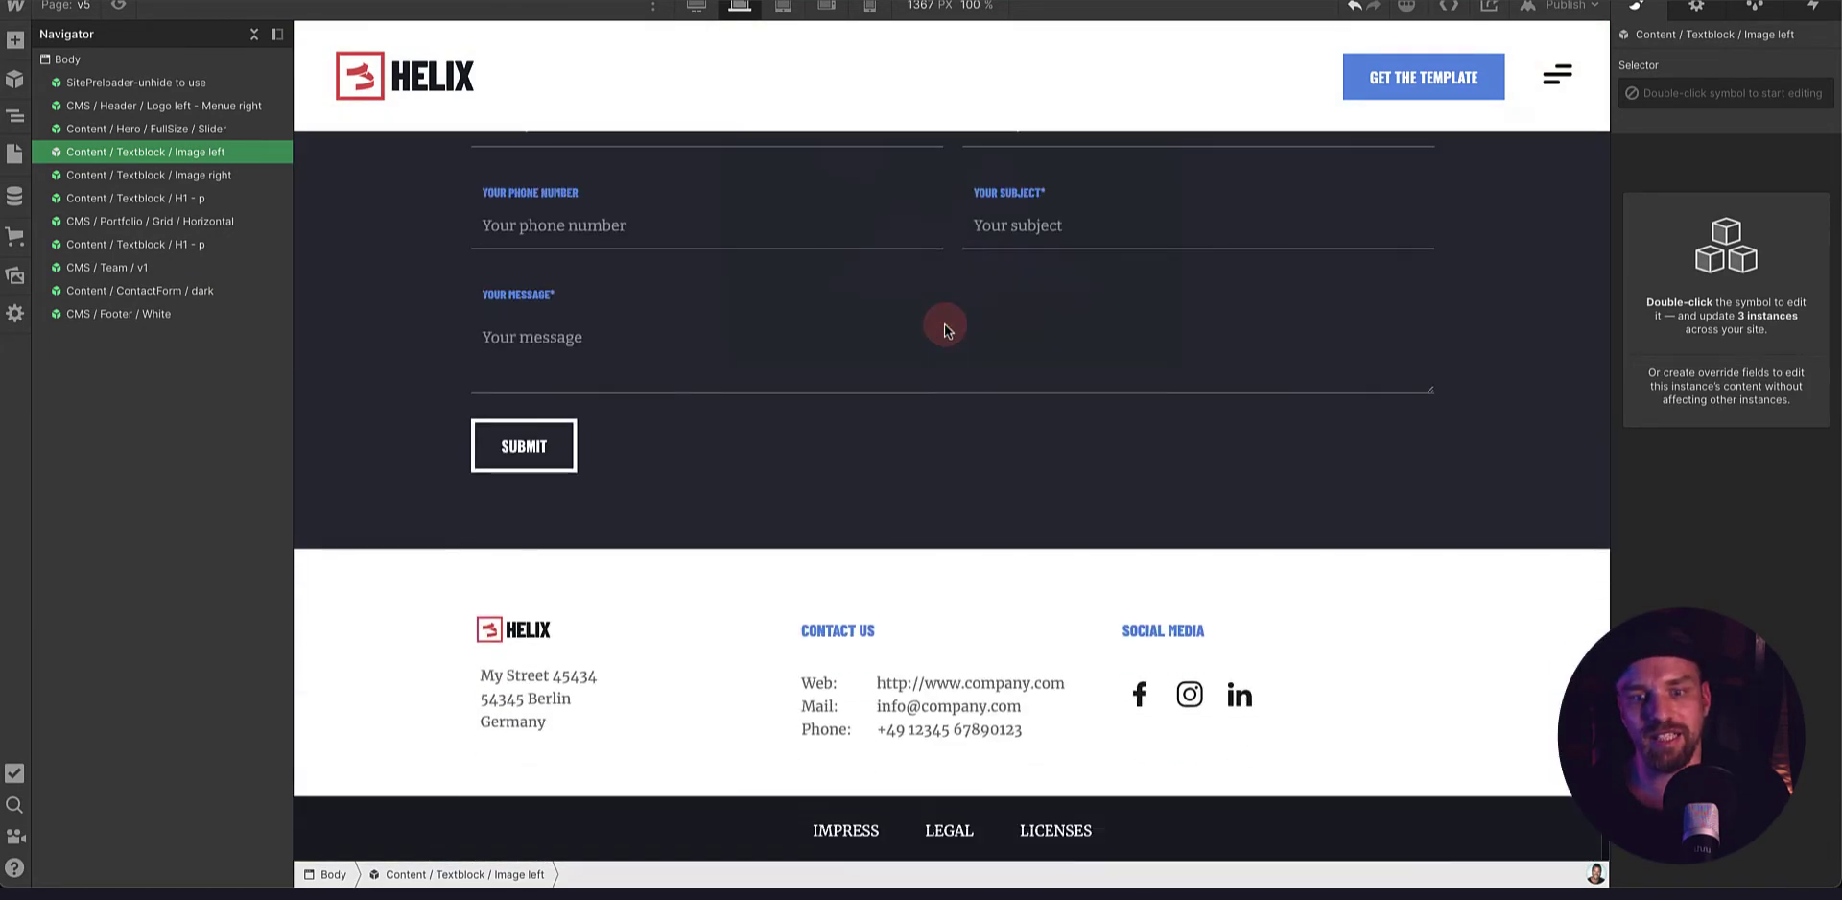
- Switch to the Style Guide page and select its H1 heading for styling
double_click(135, 198)
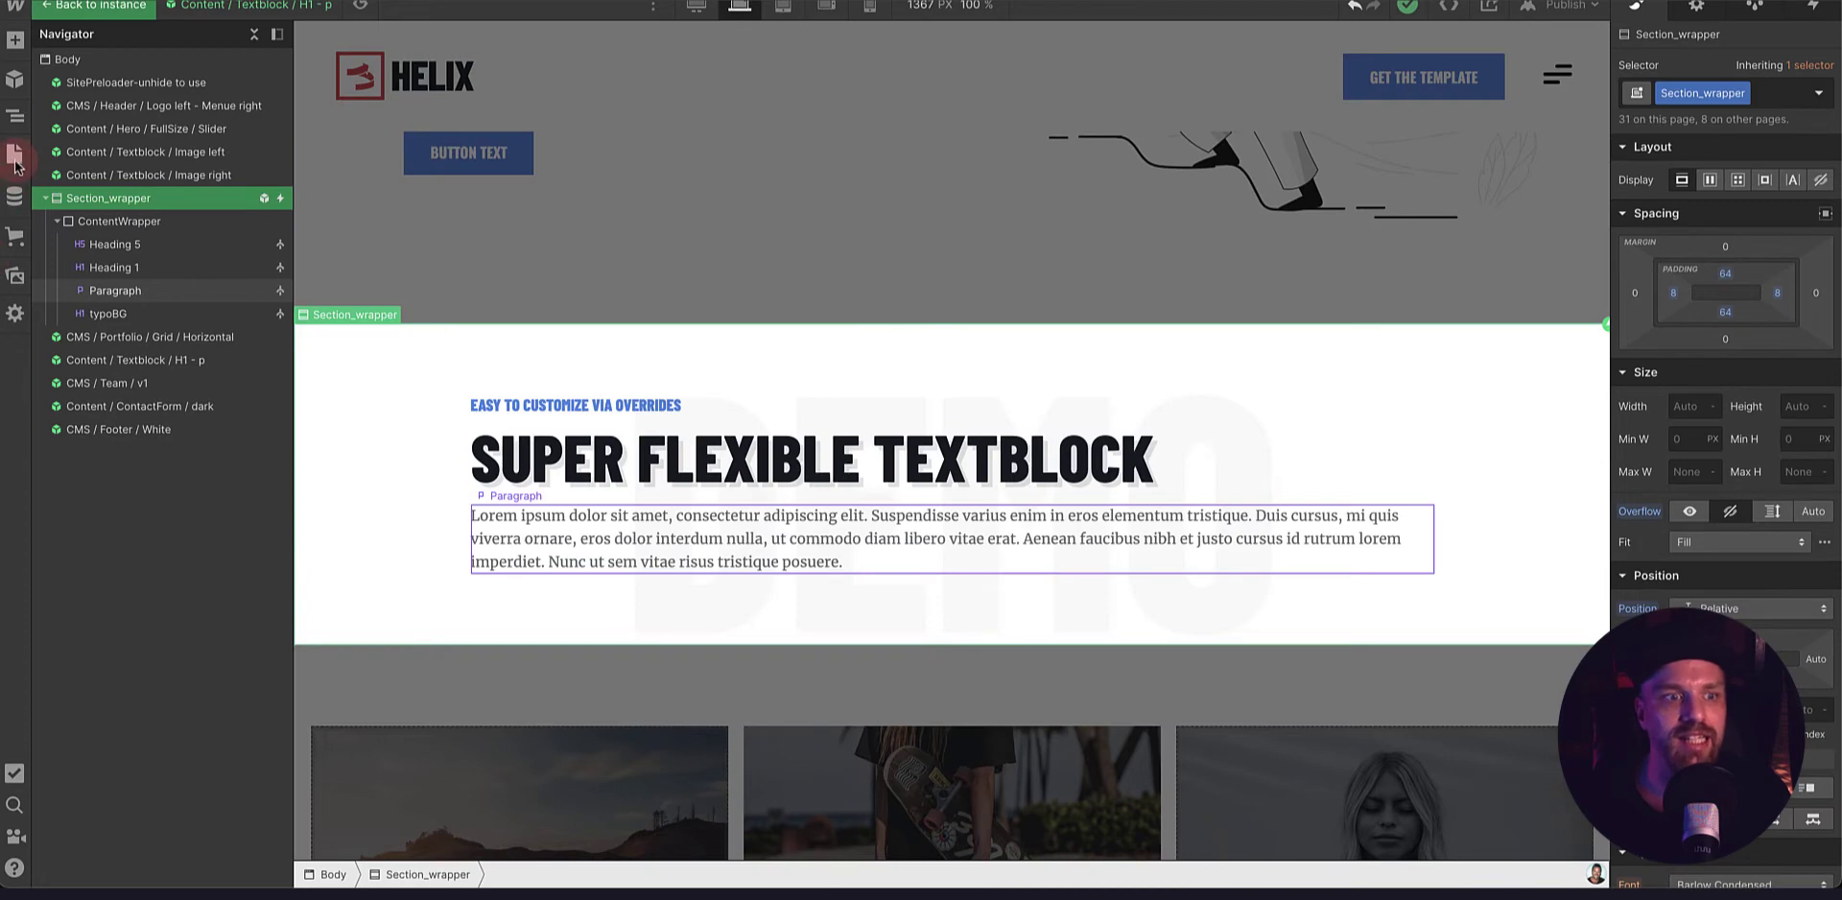
left_click(15, 157)
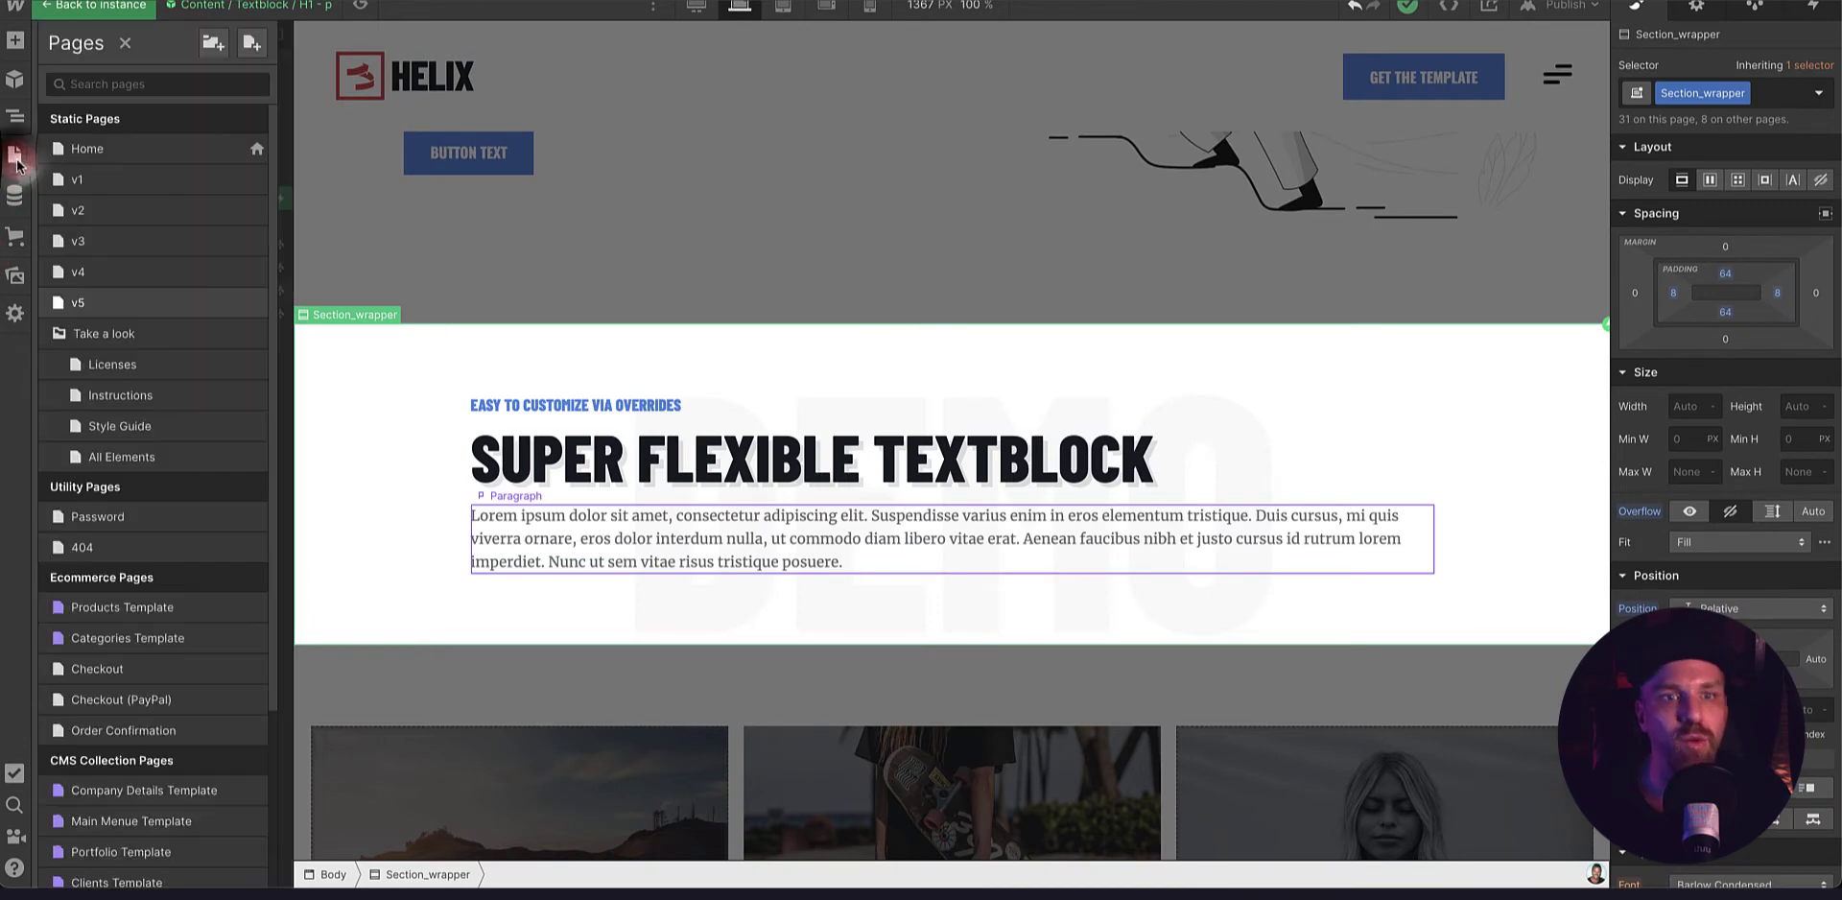
left_click(119, 426)
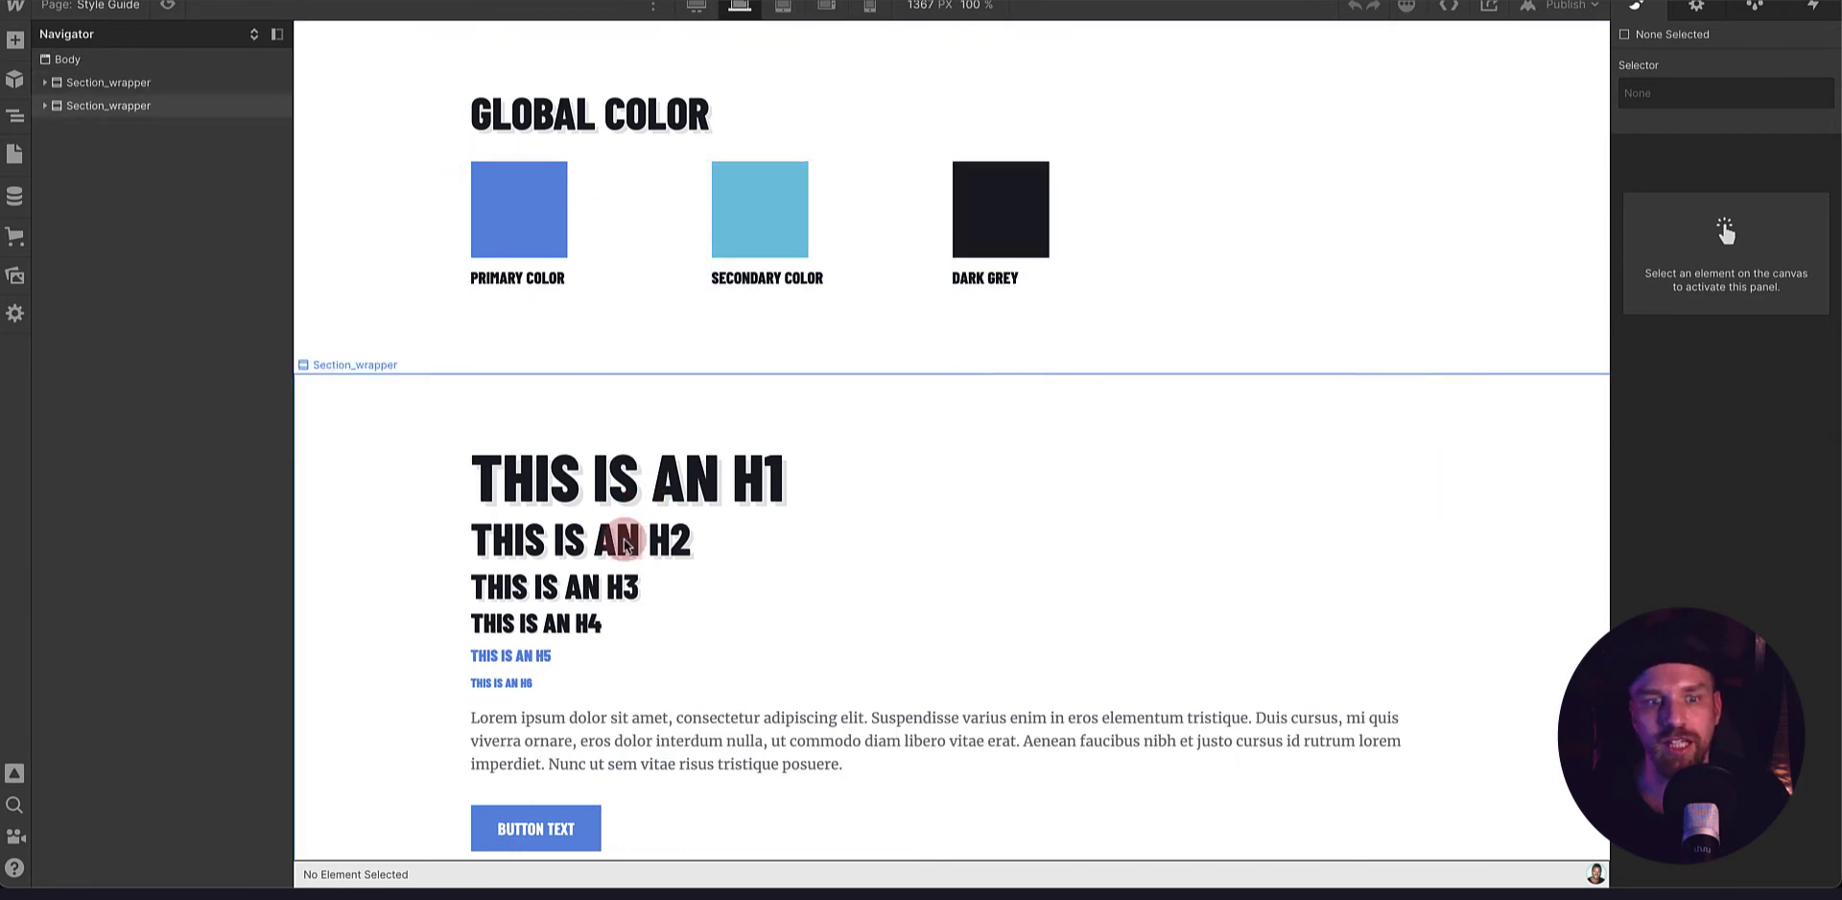
left_click(638, 474)
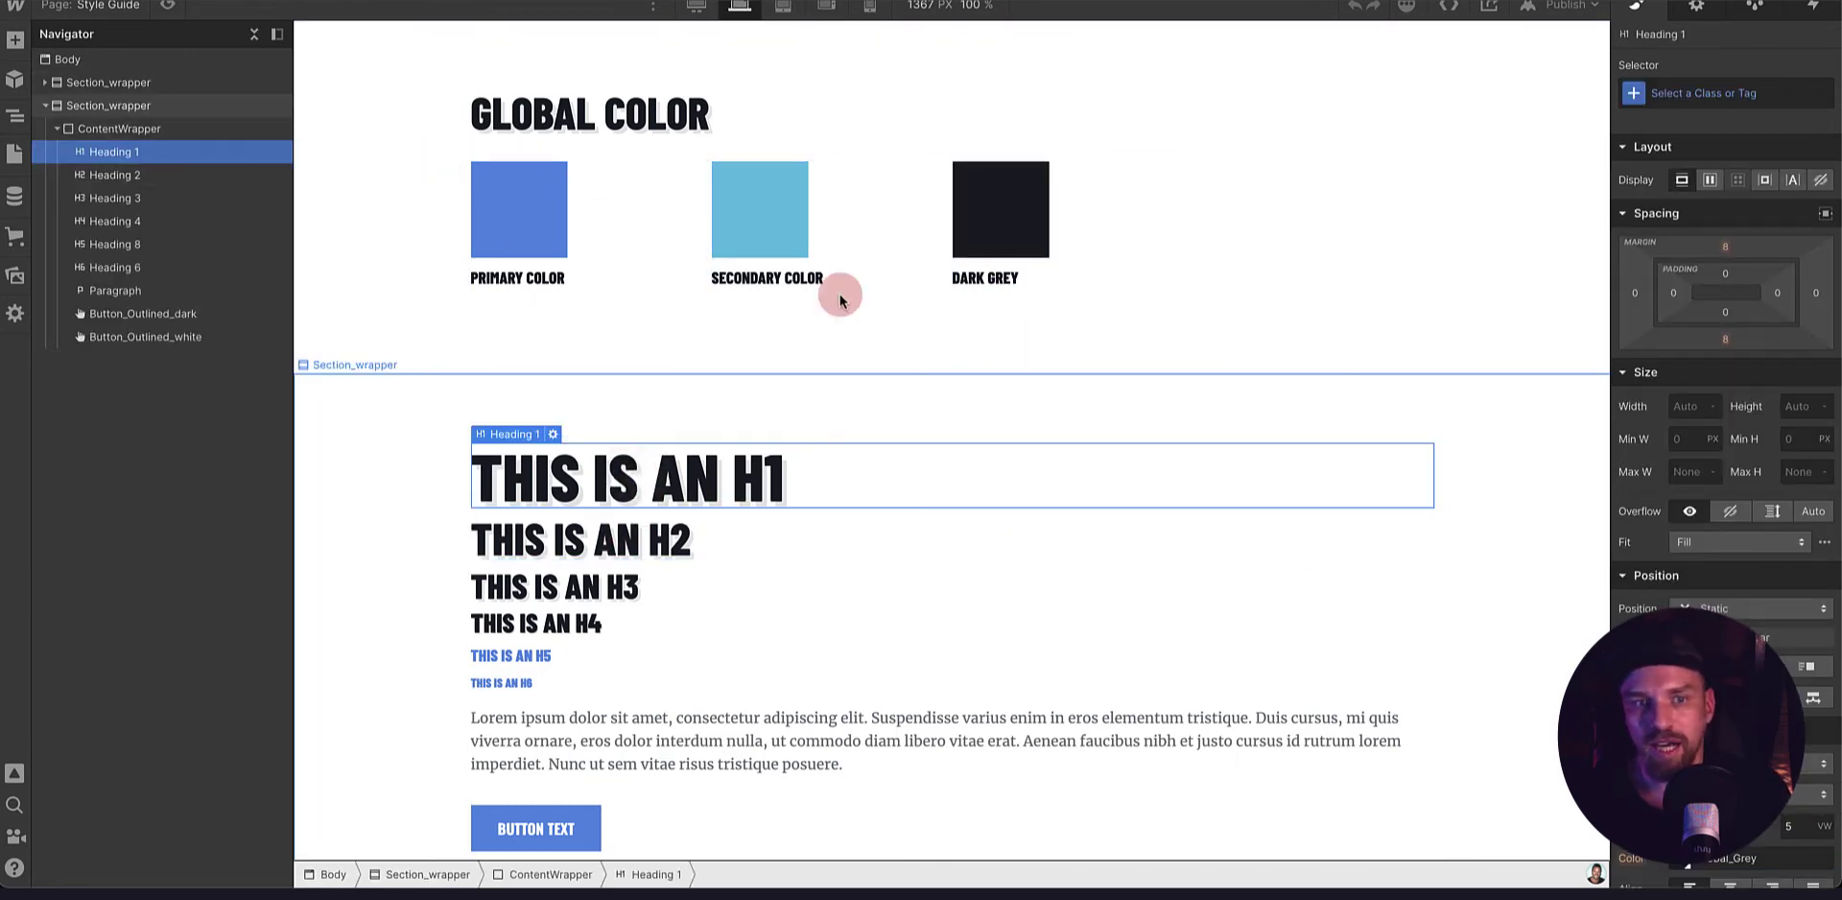
- Edit the global Global_Grey swatch used by the Dark Grey color block to dark blue #172435 and save it
left_click(991, 236)
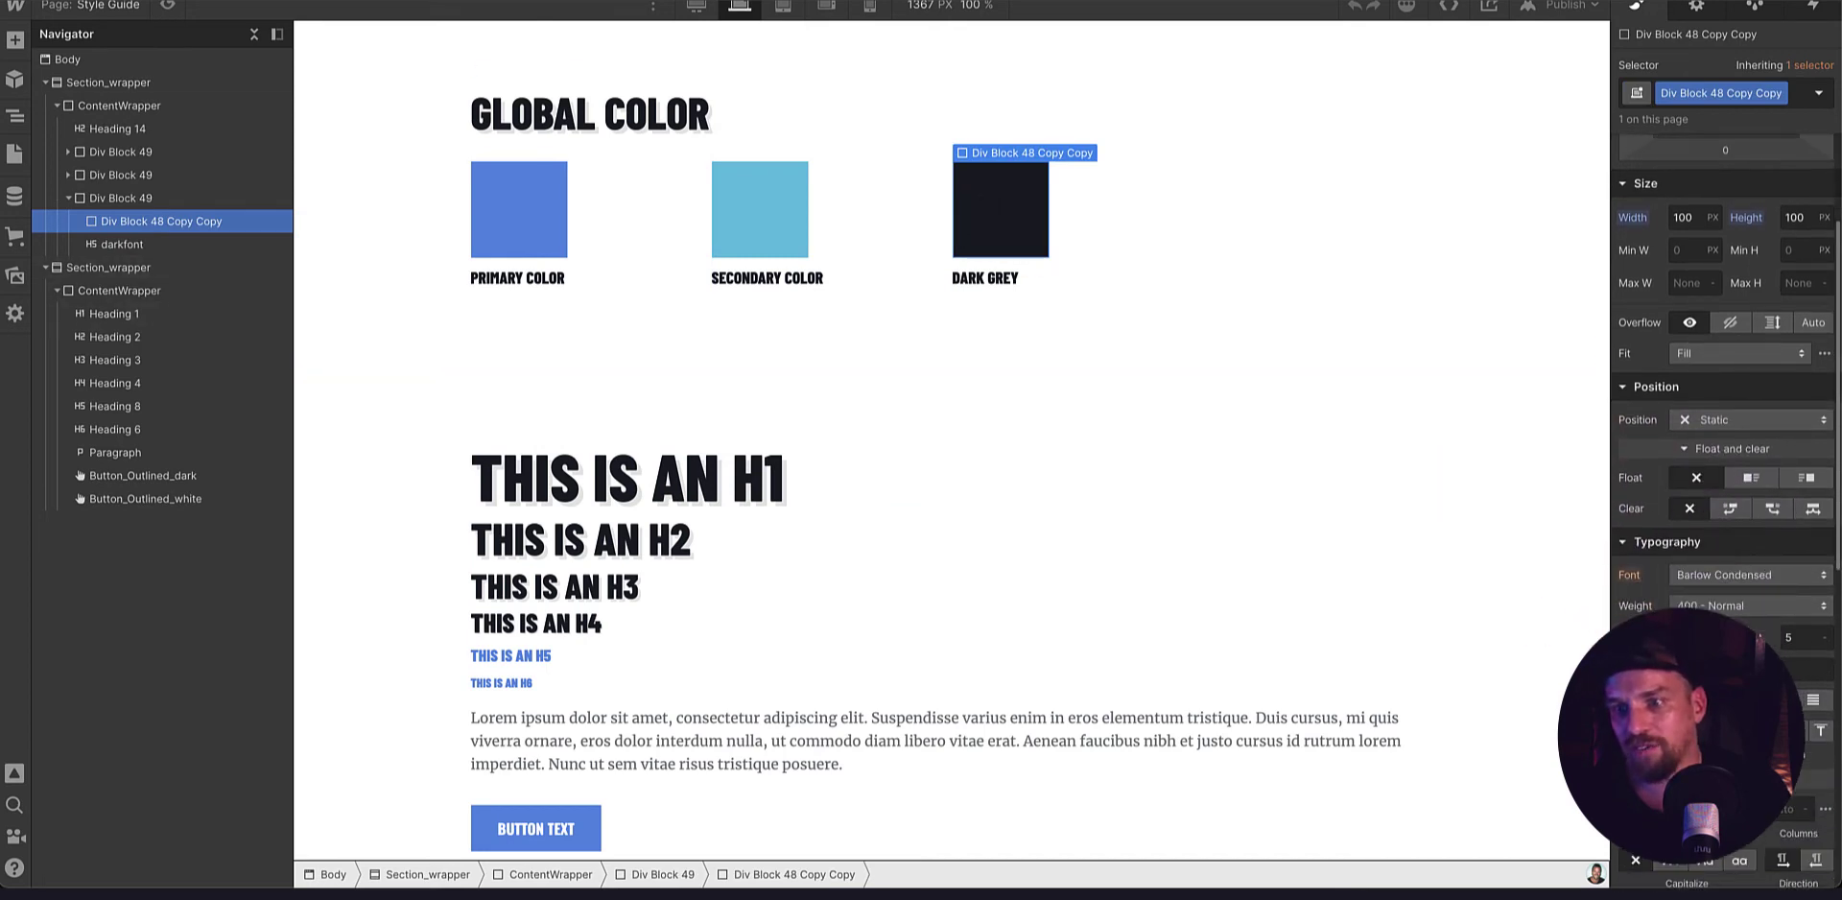
scroll(1724, 432, "down", 2)
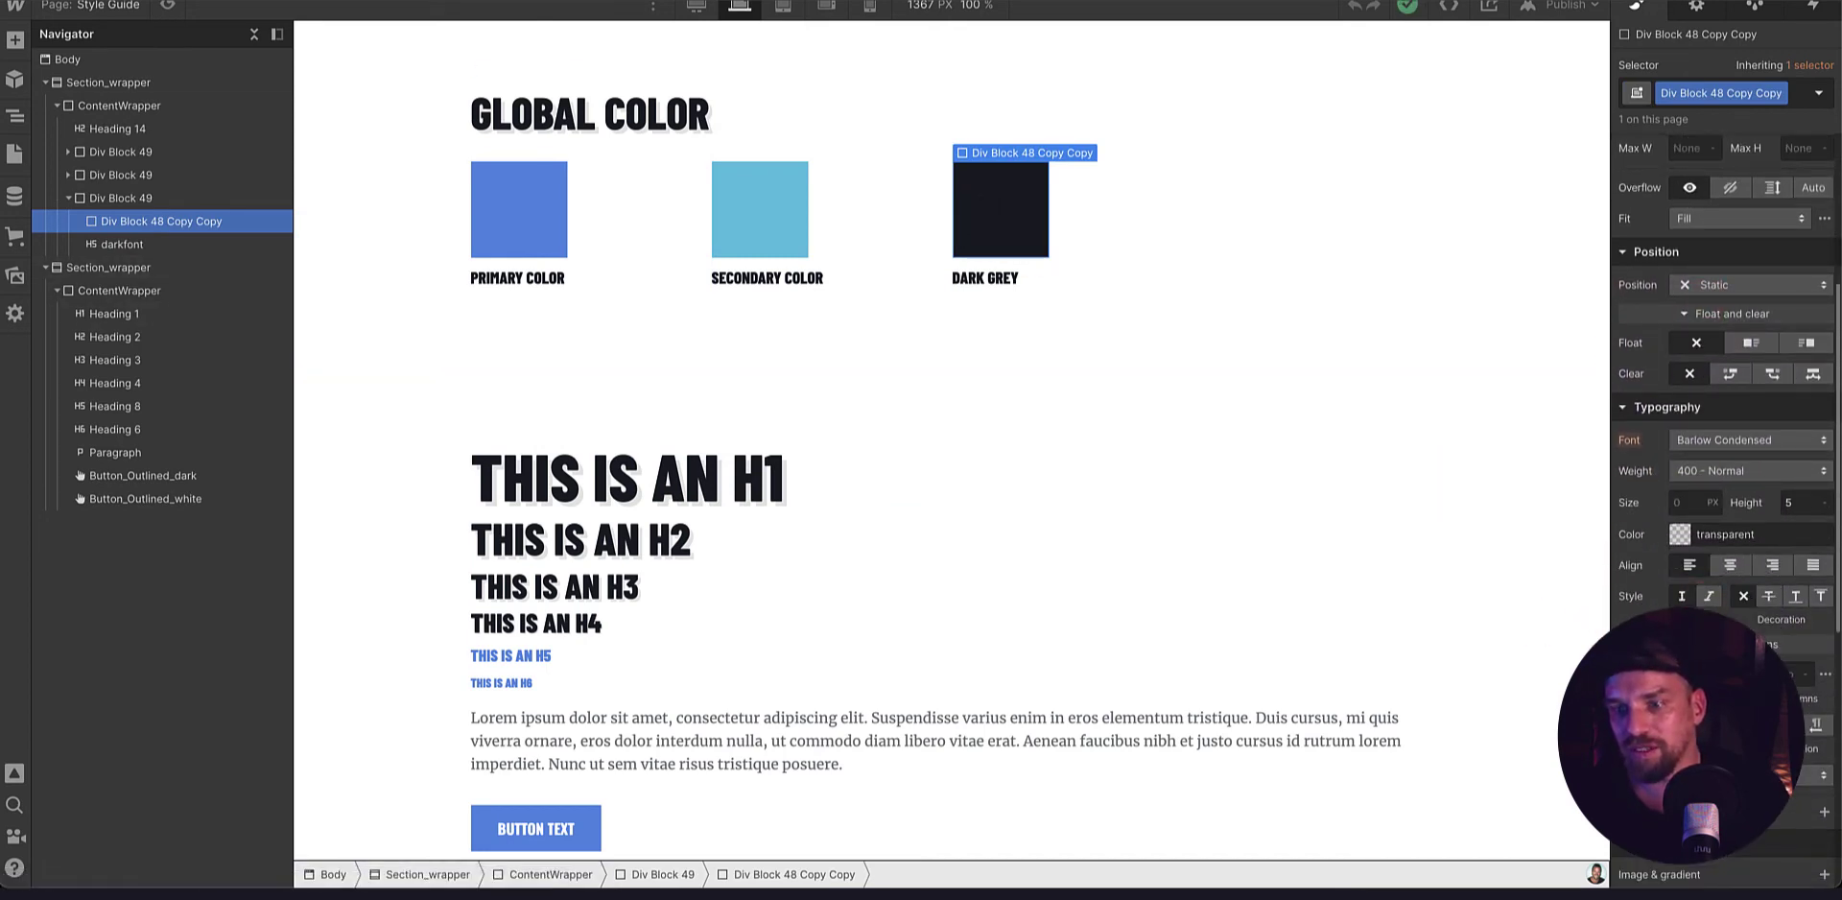
scroll(1724, 432, "down", 1)
scroll(1725, 431, "down", 2)
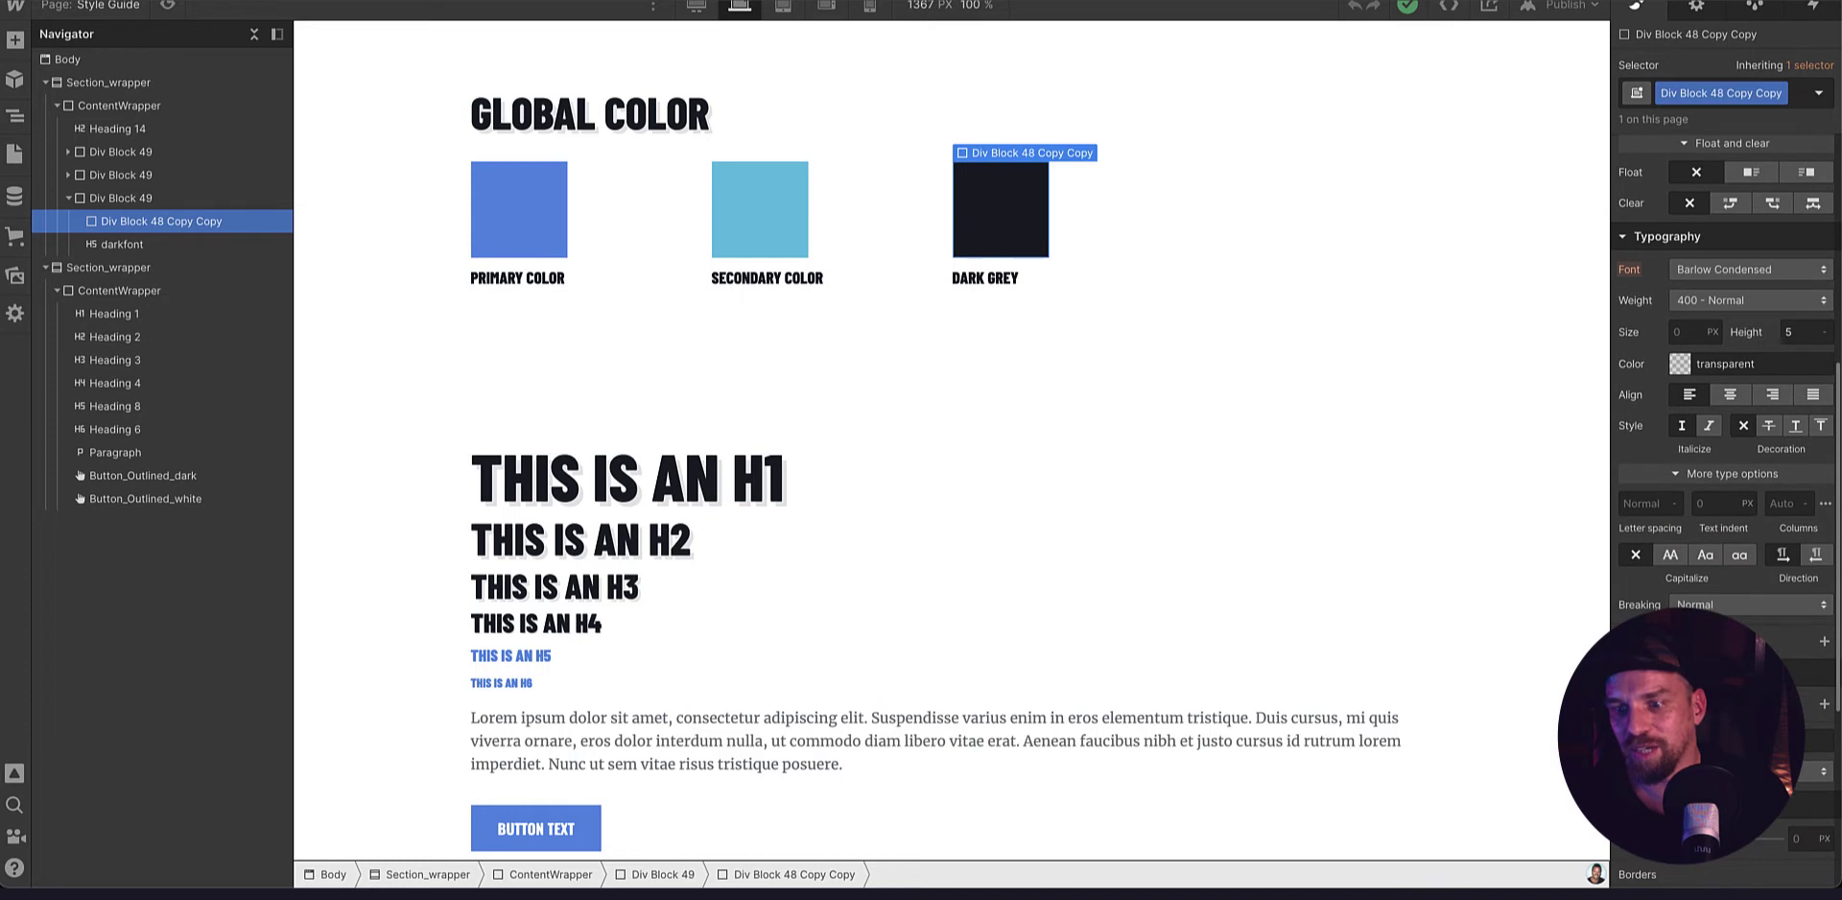
left_click(1679, 739)
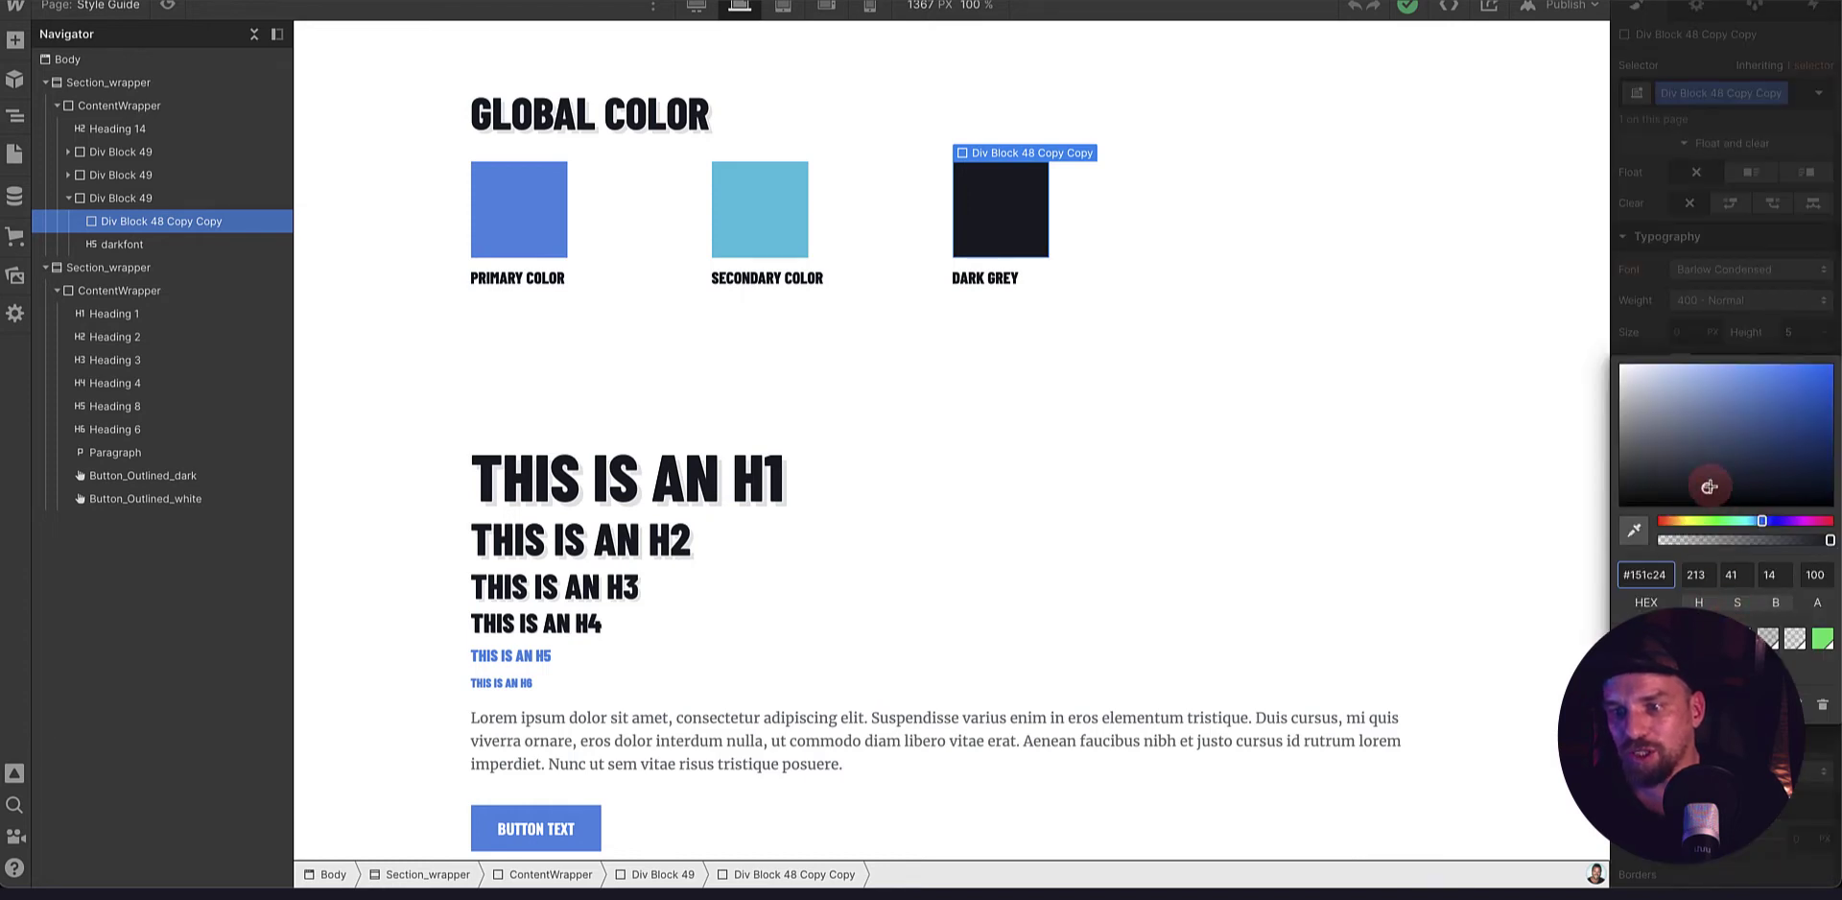
mouse_move(1712, 483)
left_mouse_down()
mouse_move(1712, 499)
mouse_move(1713, 443)
mouse_move(1706, 487)
left_mouse_up()
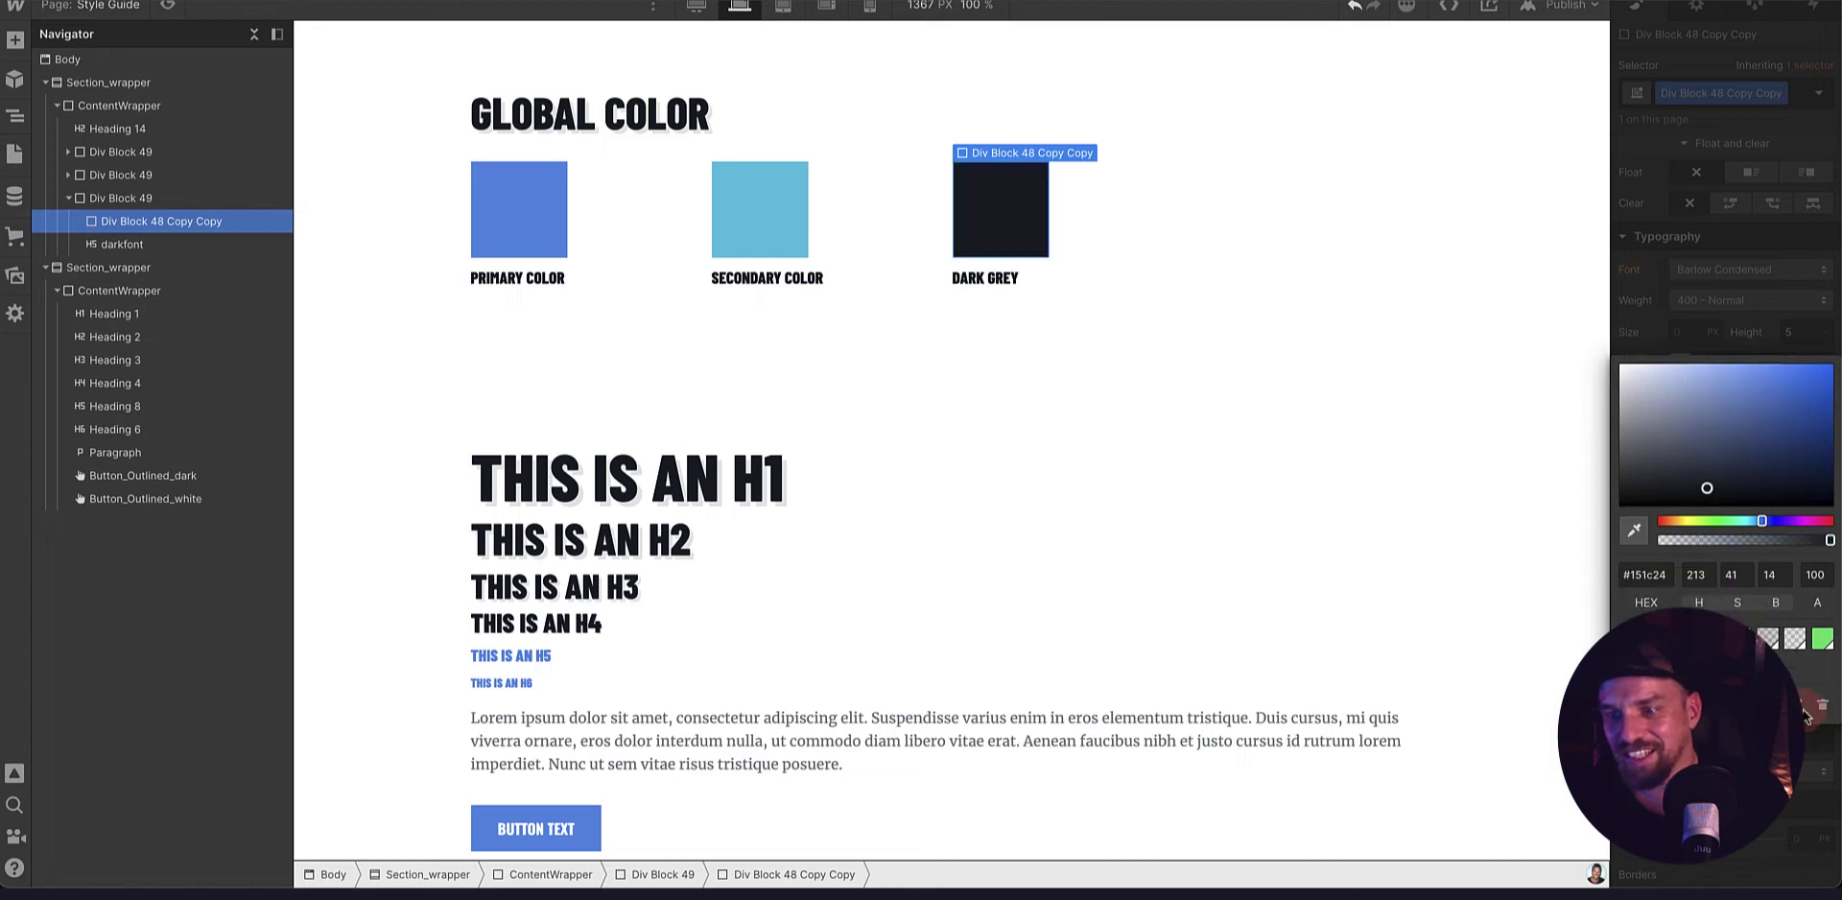
left_click_drag(1707, 428, 1741, 345)
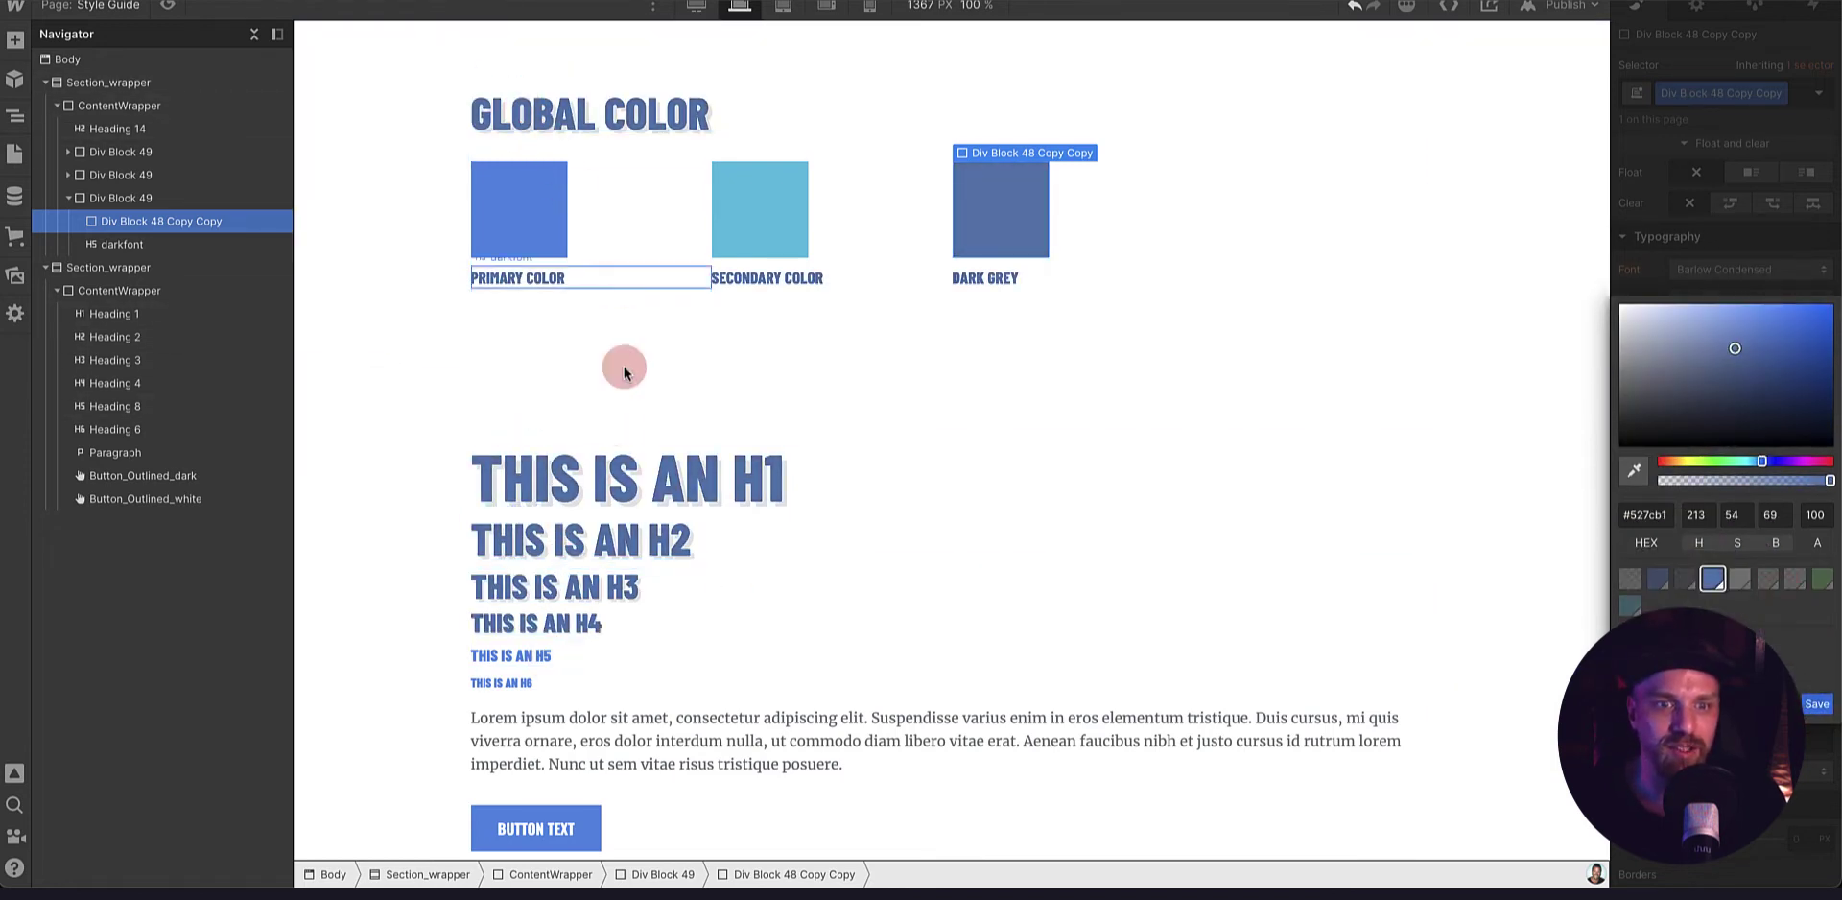
left_click_drag(1735, 348, 1741, 412)
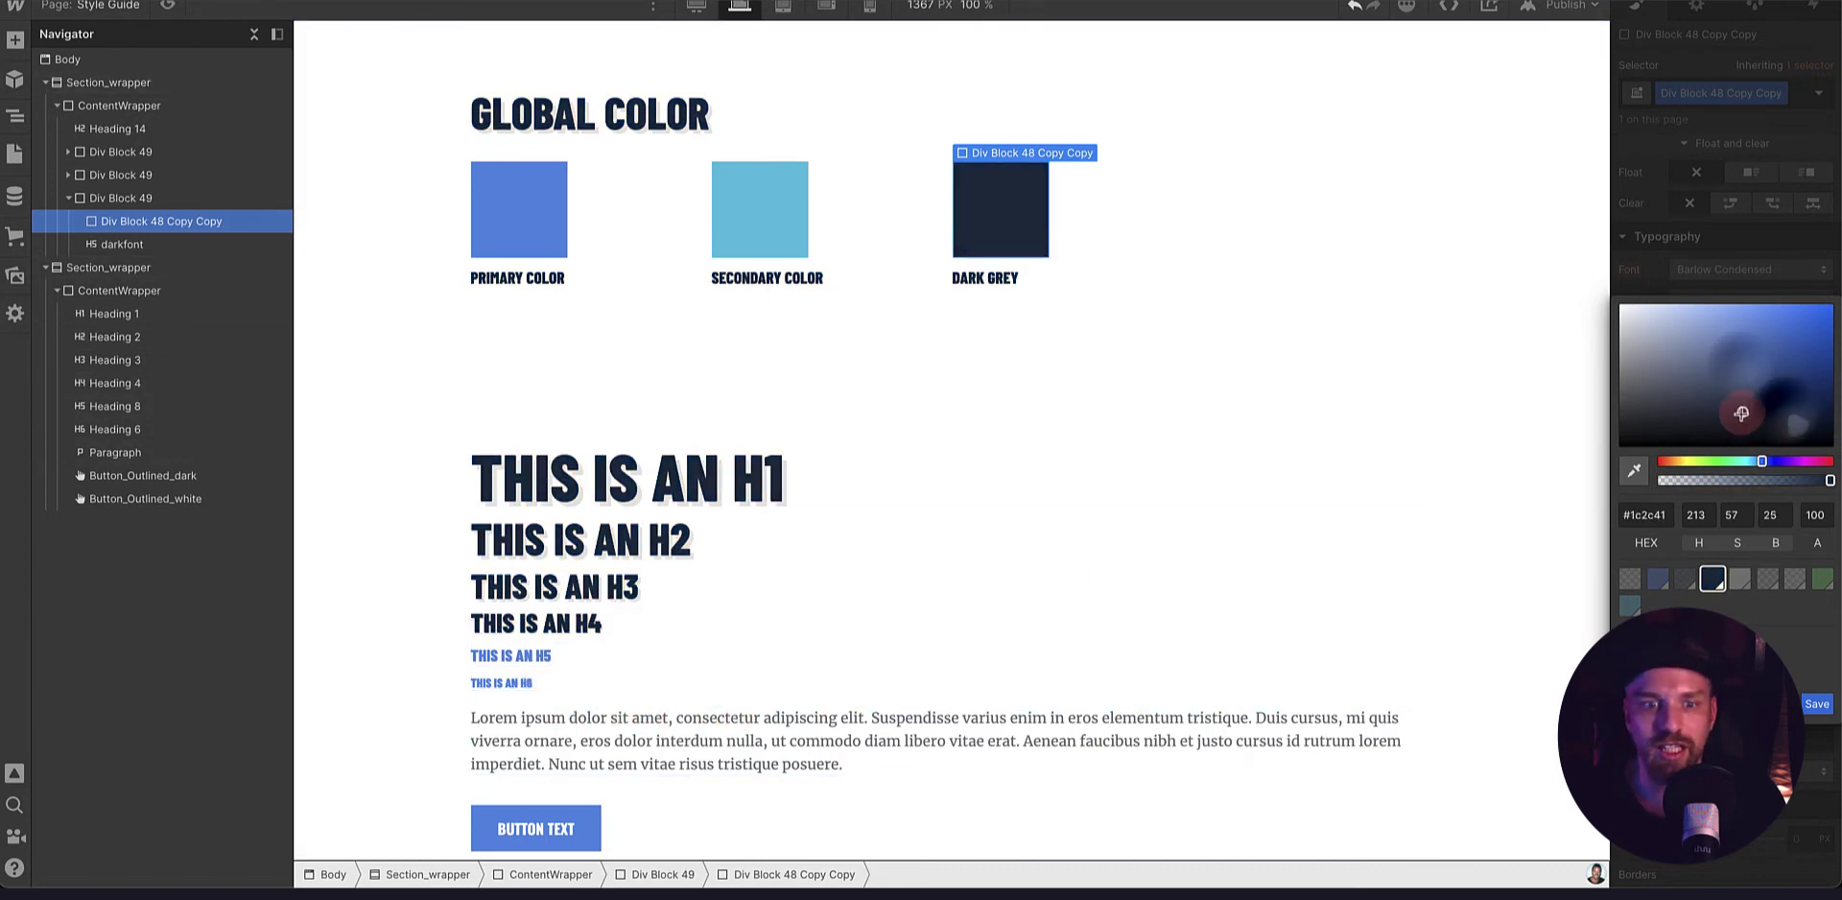
left_click(1816, 707)
left_click(860, 537)
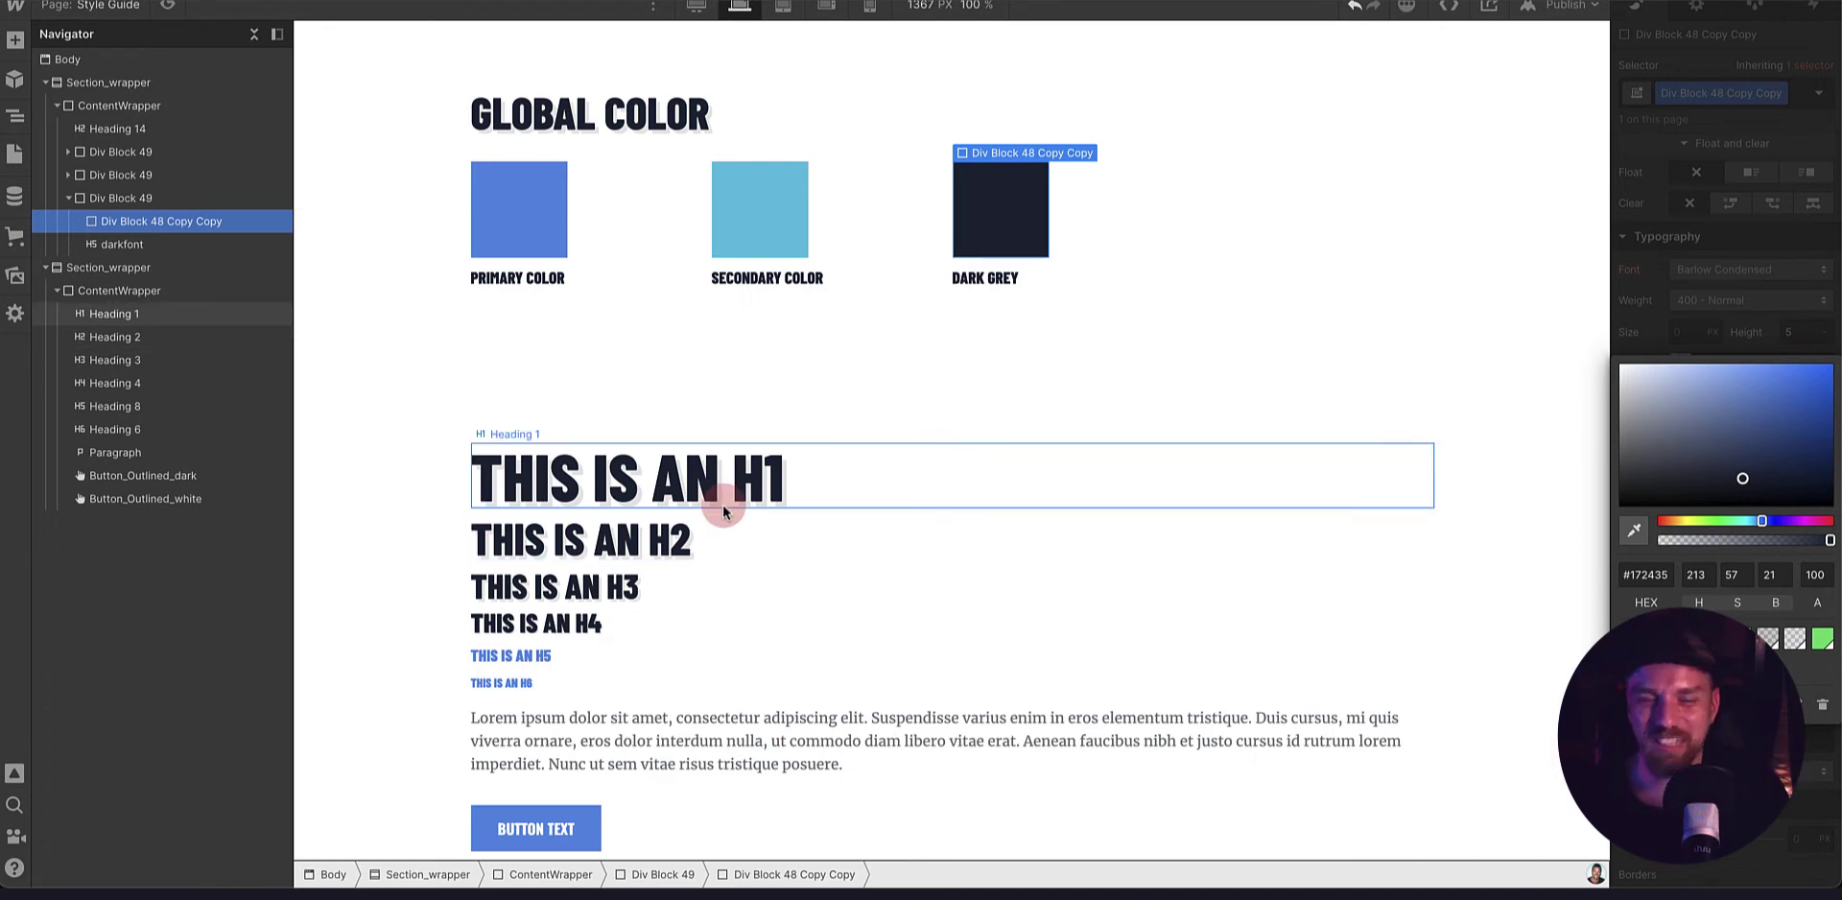
- Change the font of the All H1 Headings tag to Italiana using the sample H1 heading
left_click(614, 485)
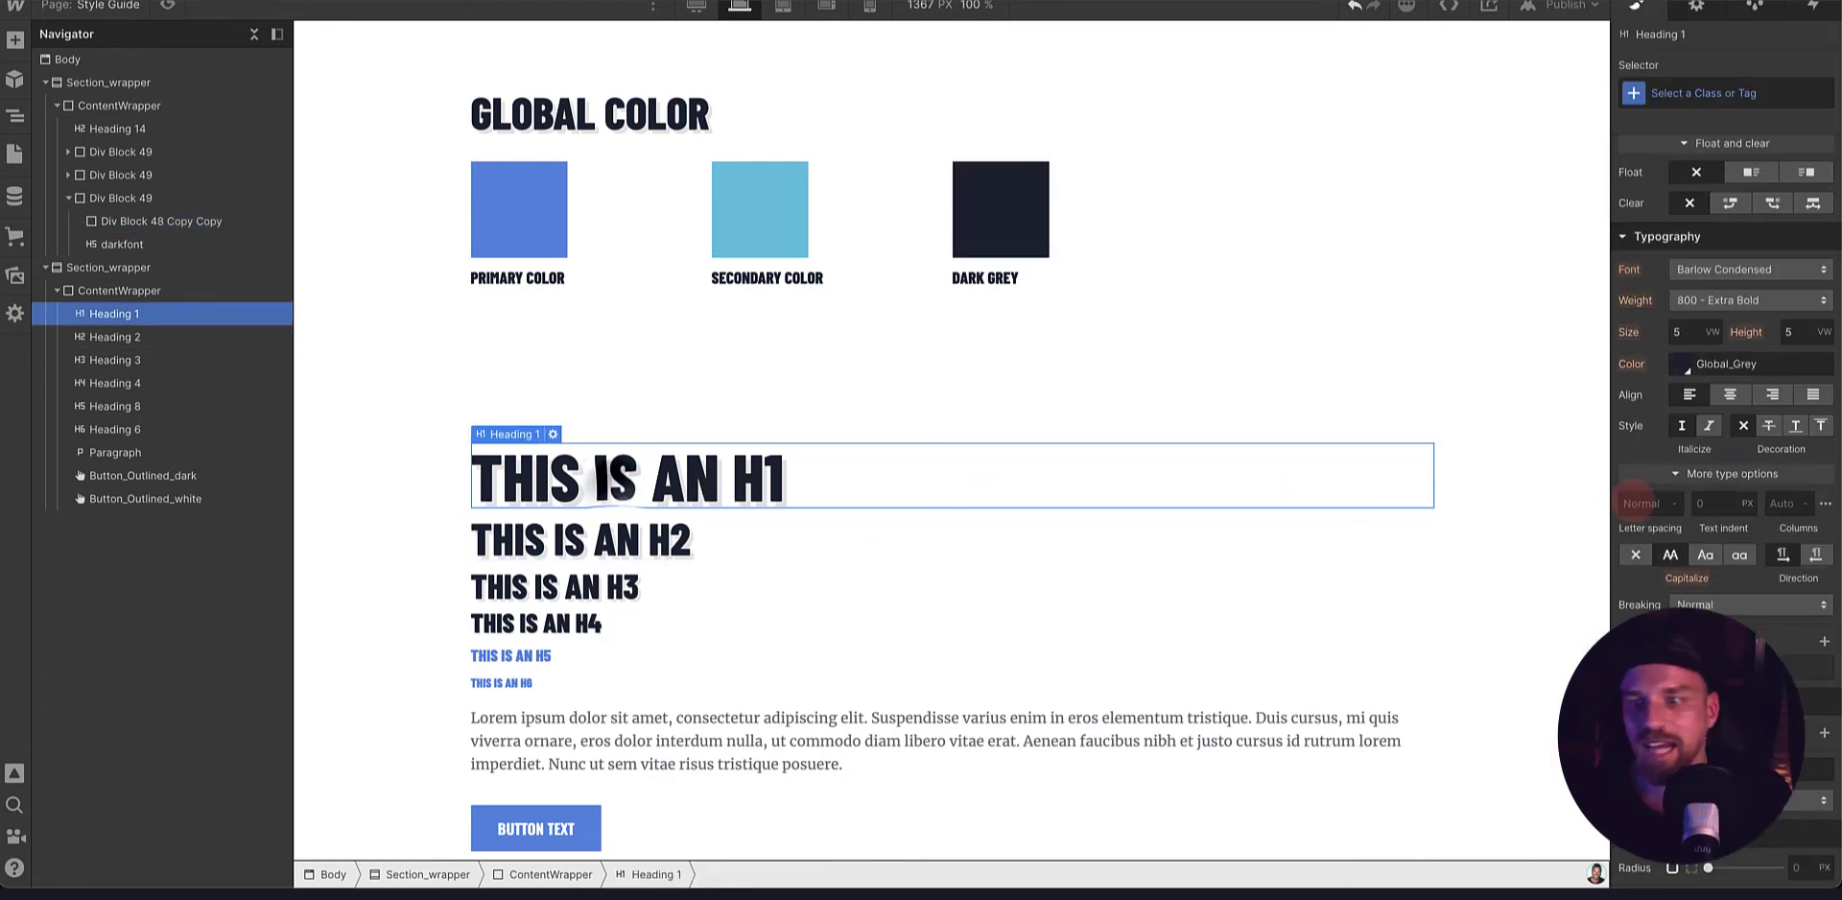
left_click(1685, 92)
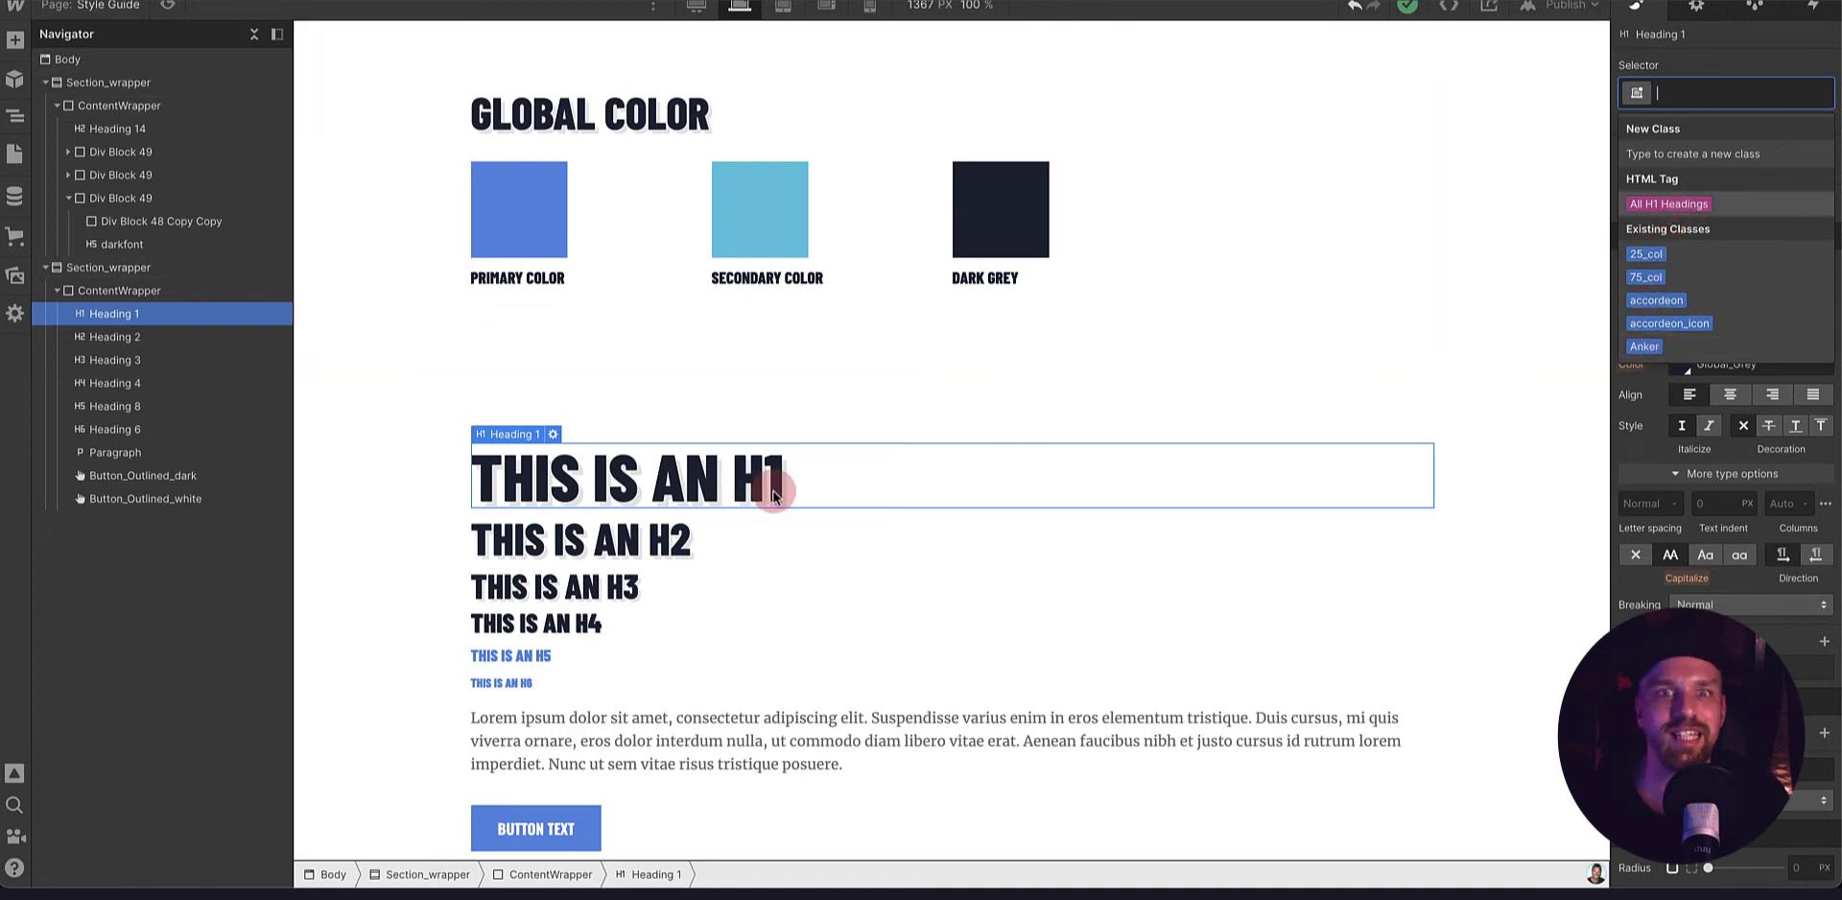
left_click(1673, 204)
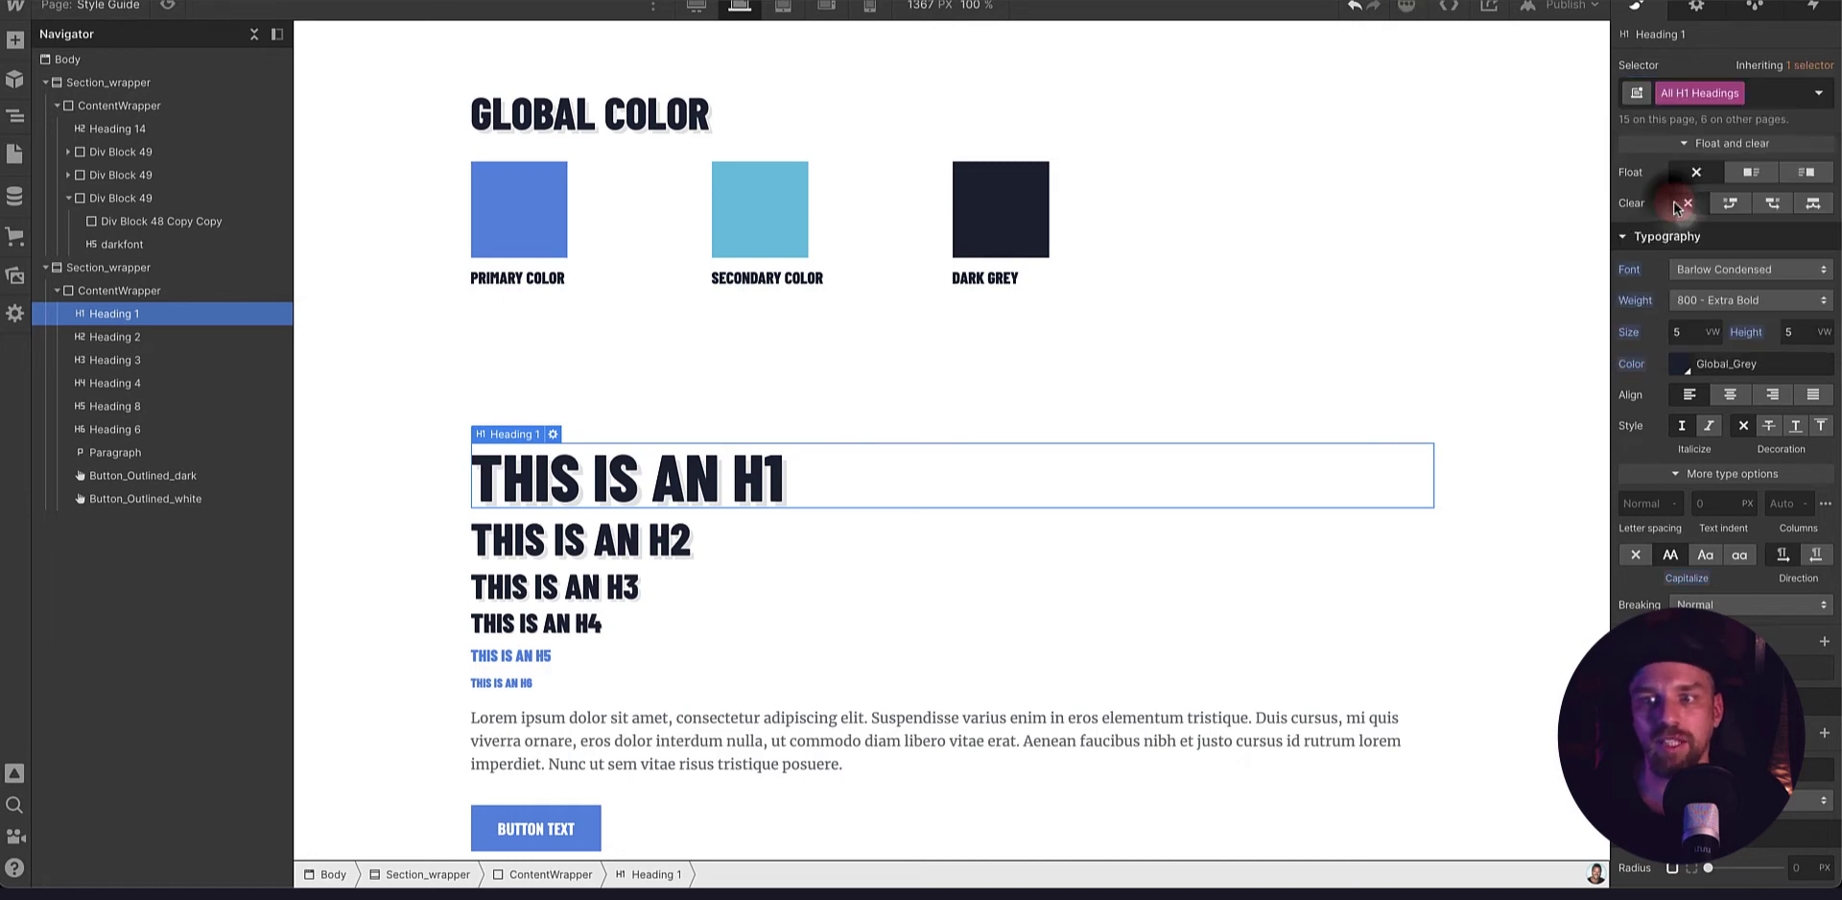
scroll(1721, 482, "up", 3)
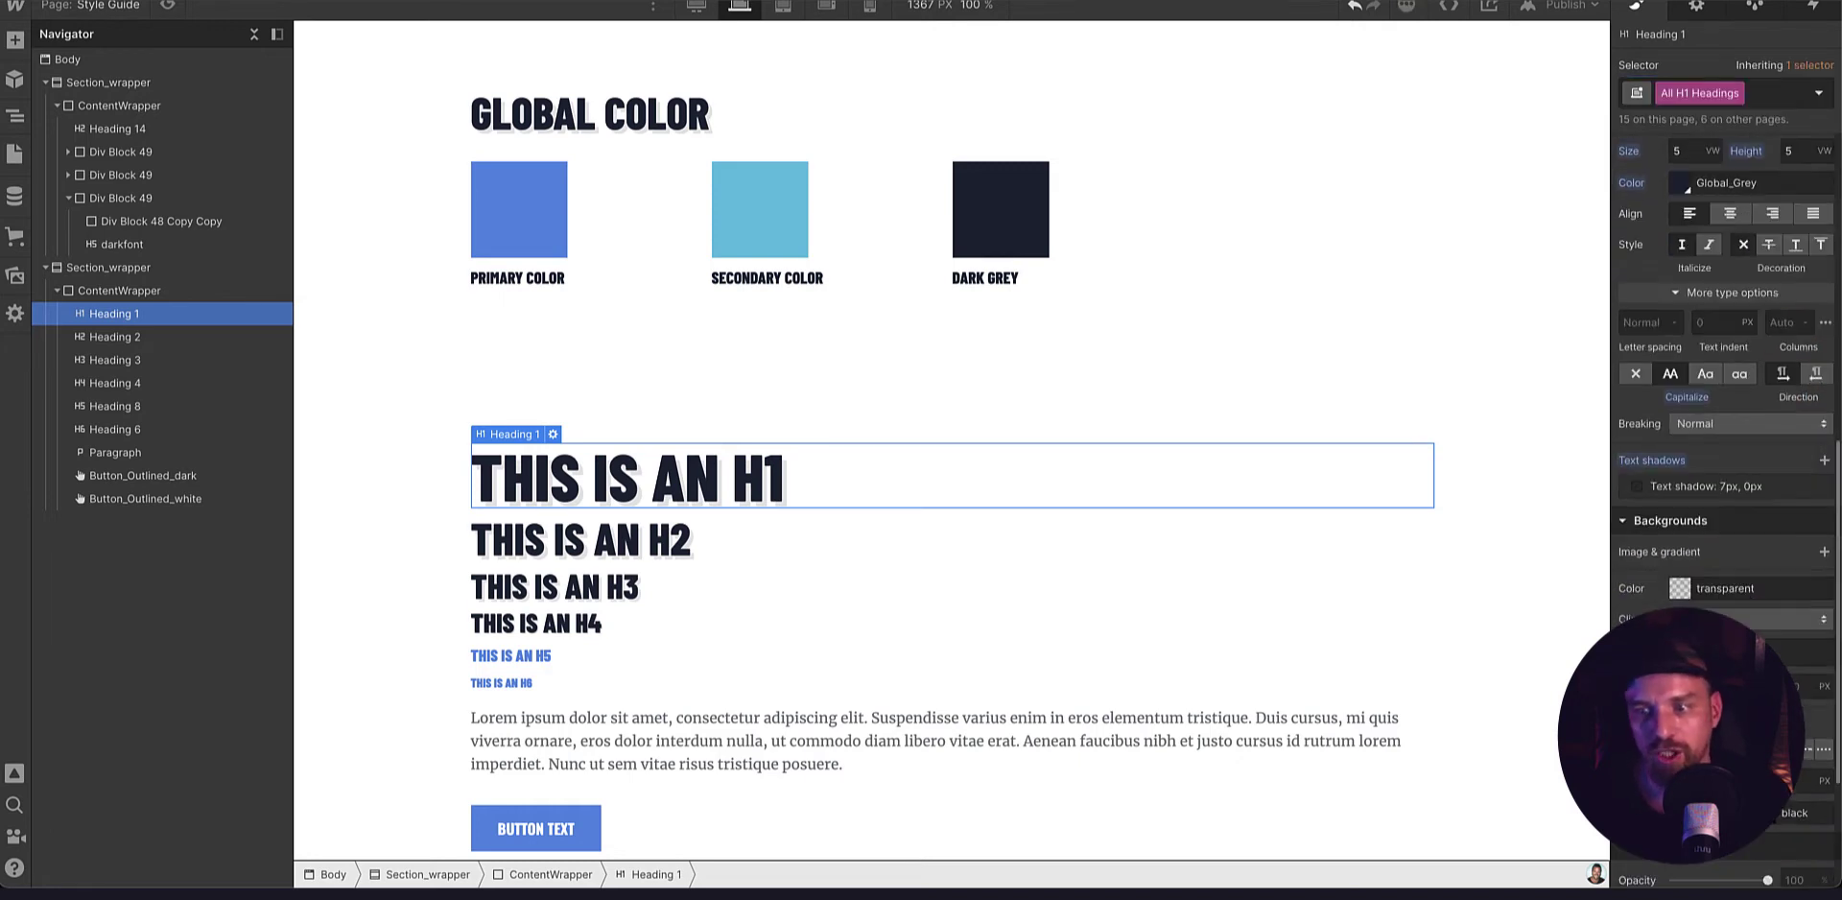
left_click(1701, 490)
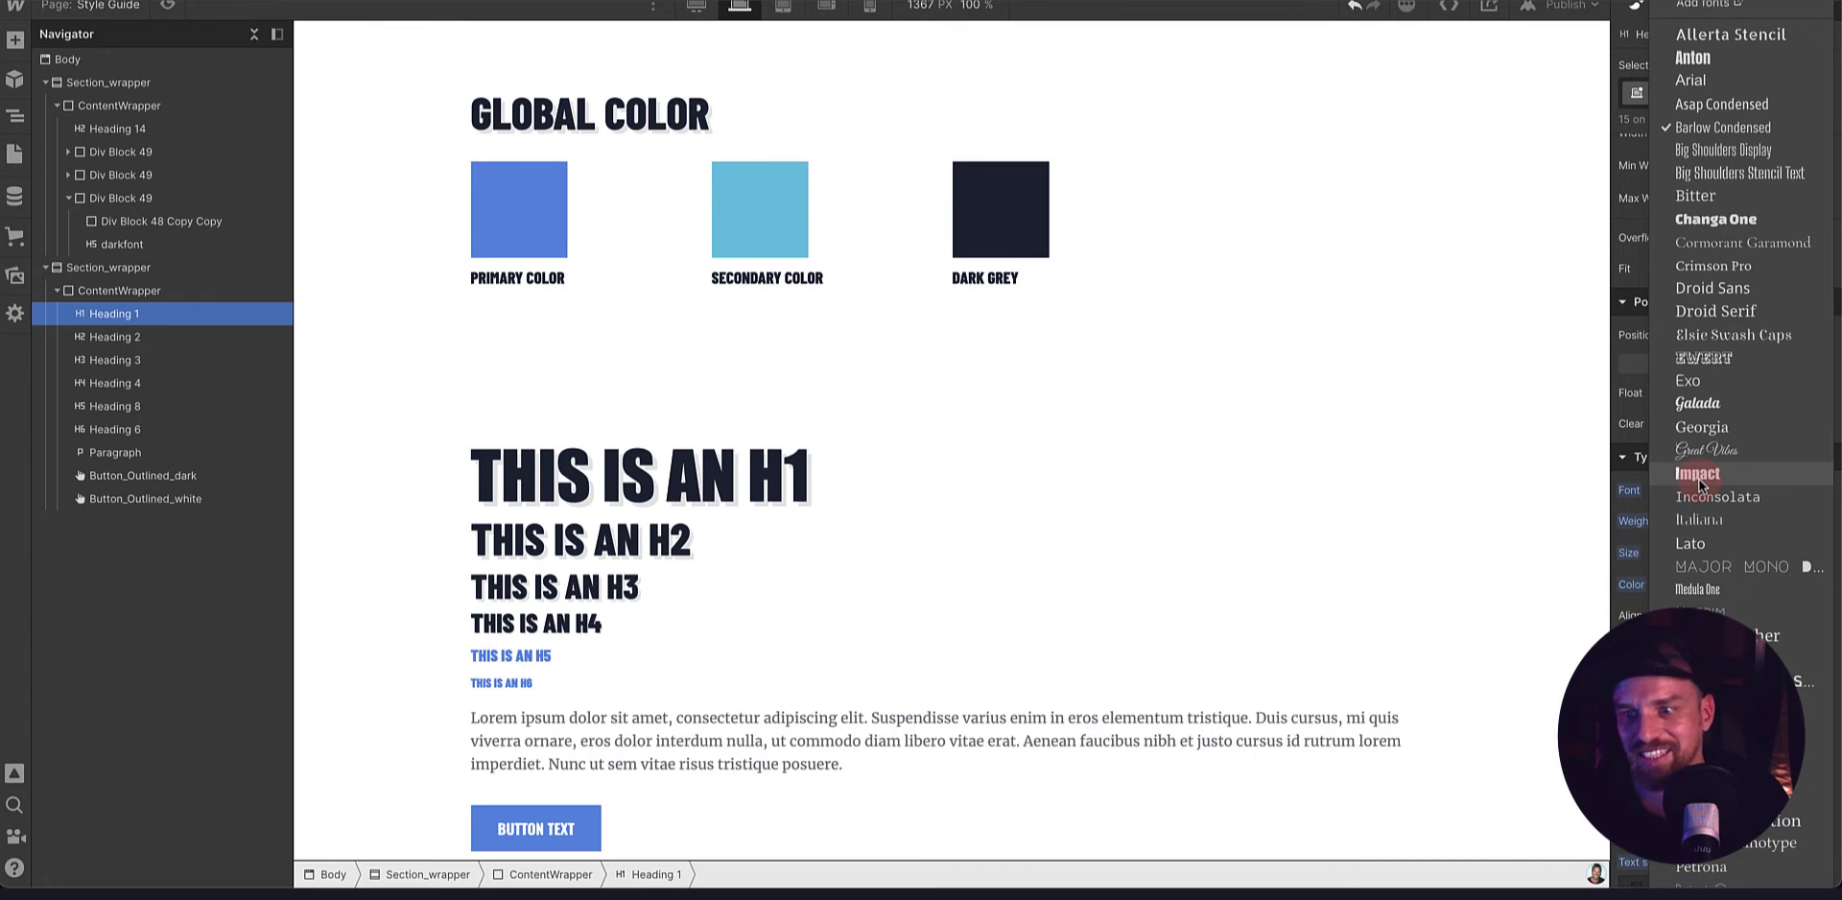
left_click(1699, 519)
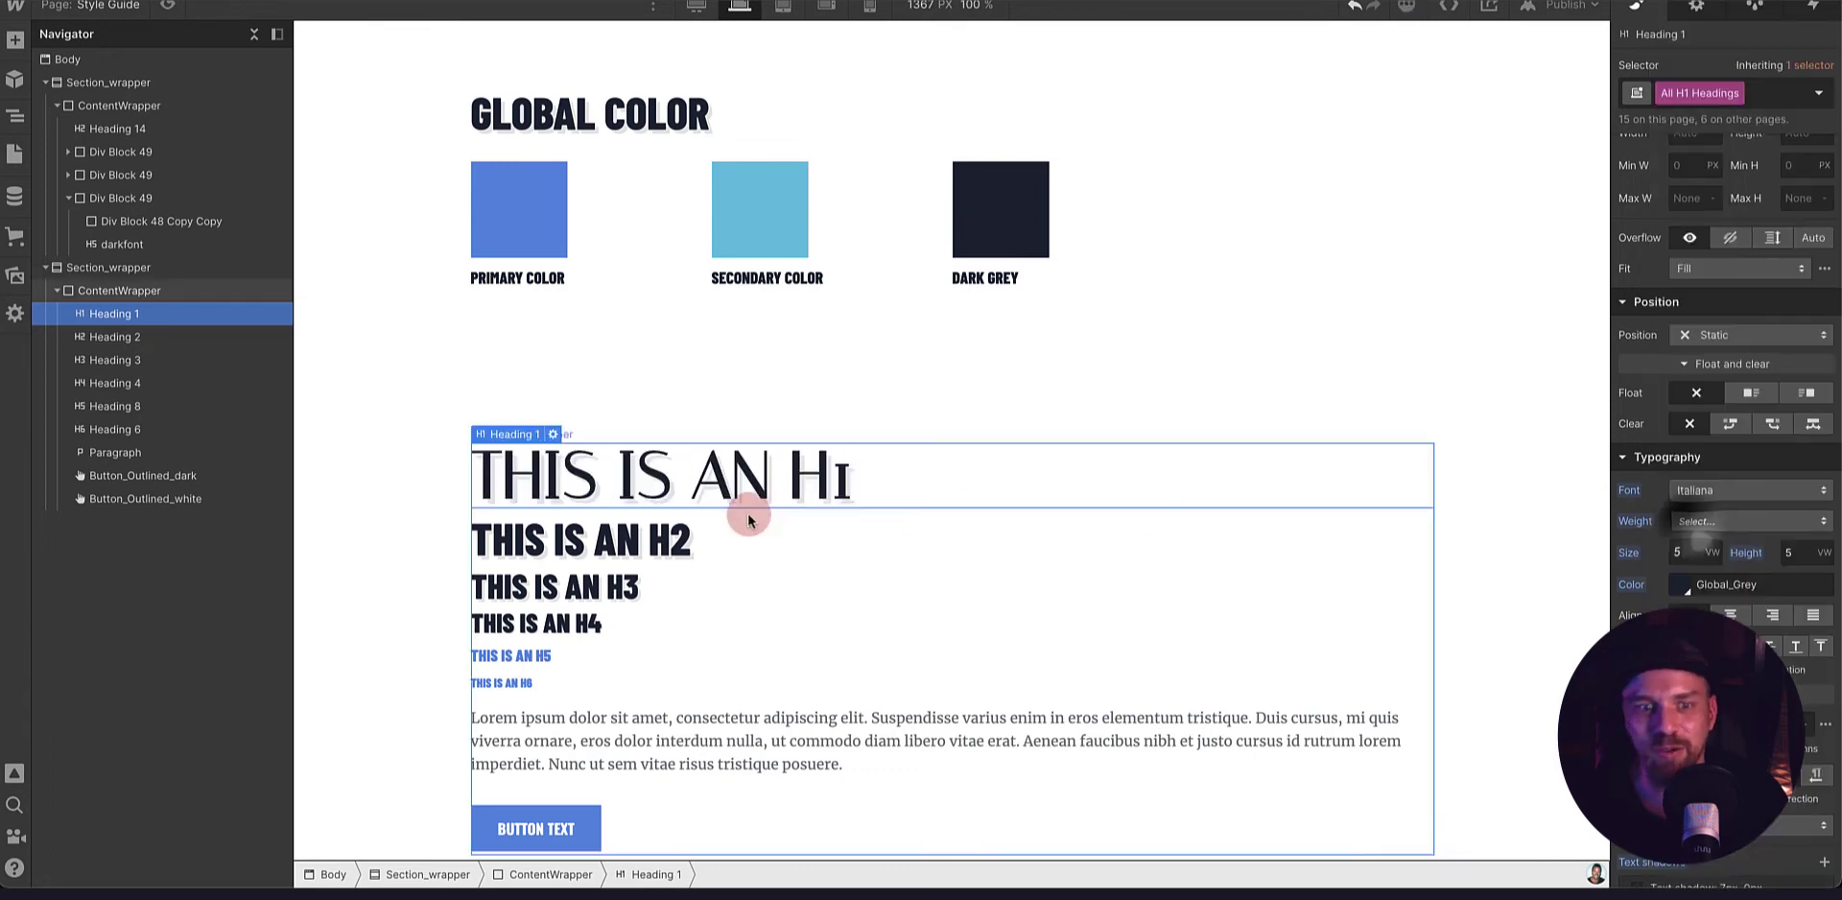
- Change the font of the All H2 Headings tag to Italiana using the sample H2 heading
left_click(652, 545)
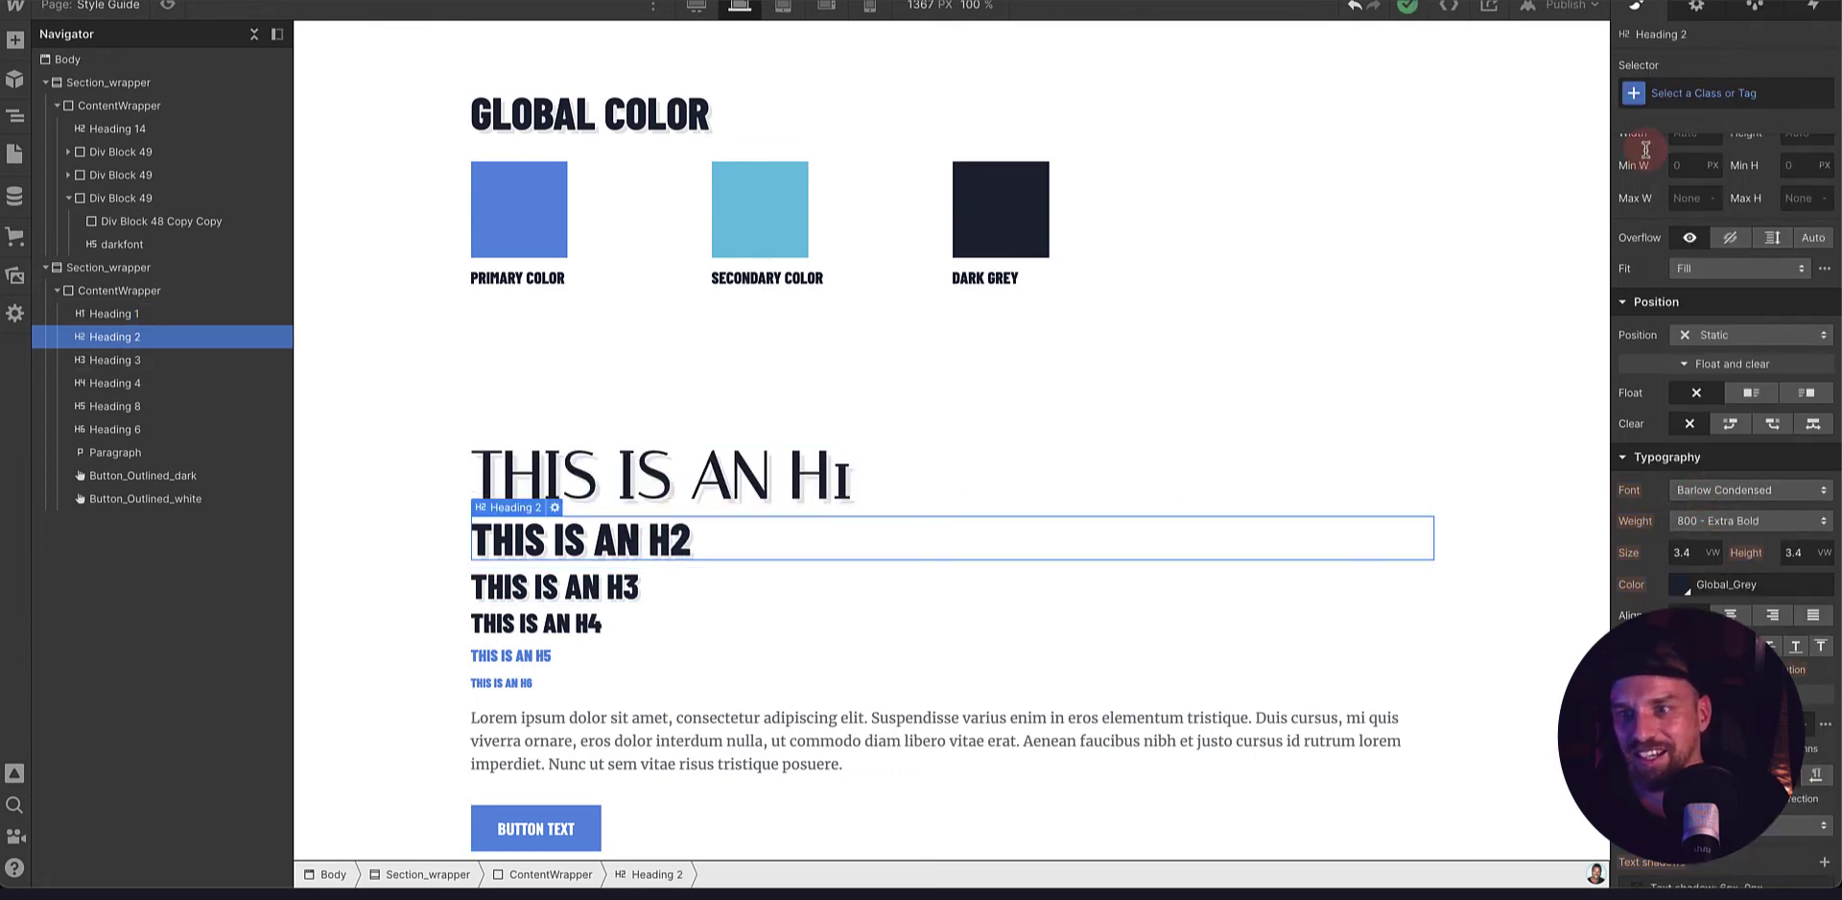
left_click(1674, 92)
left_click(1659, 197)
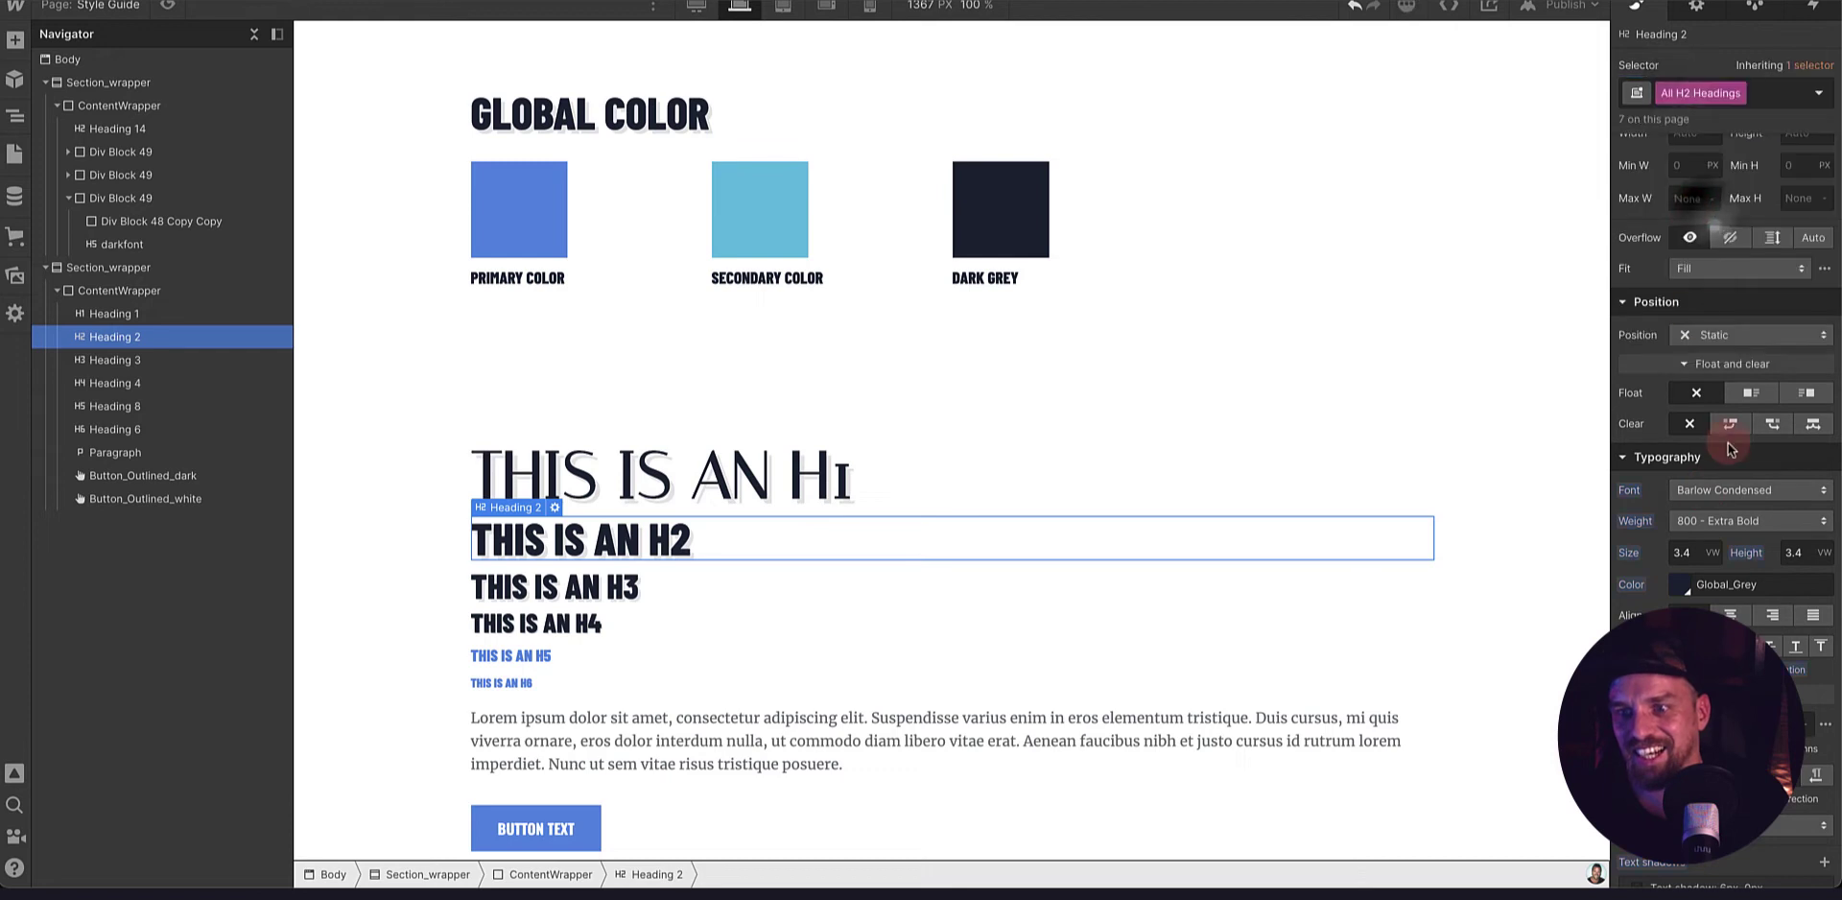
left_click(1718, 491)
left_click(1702, 521)
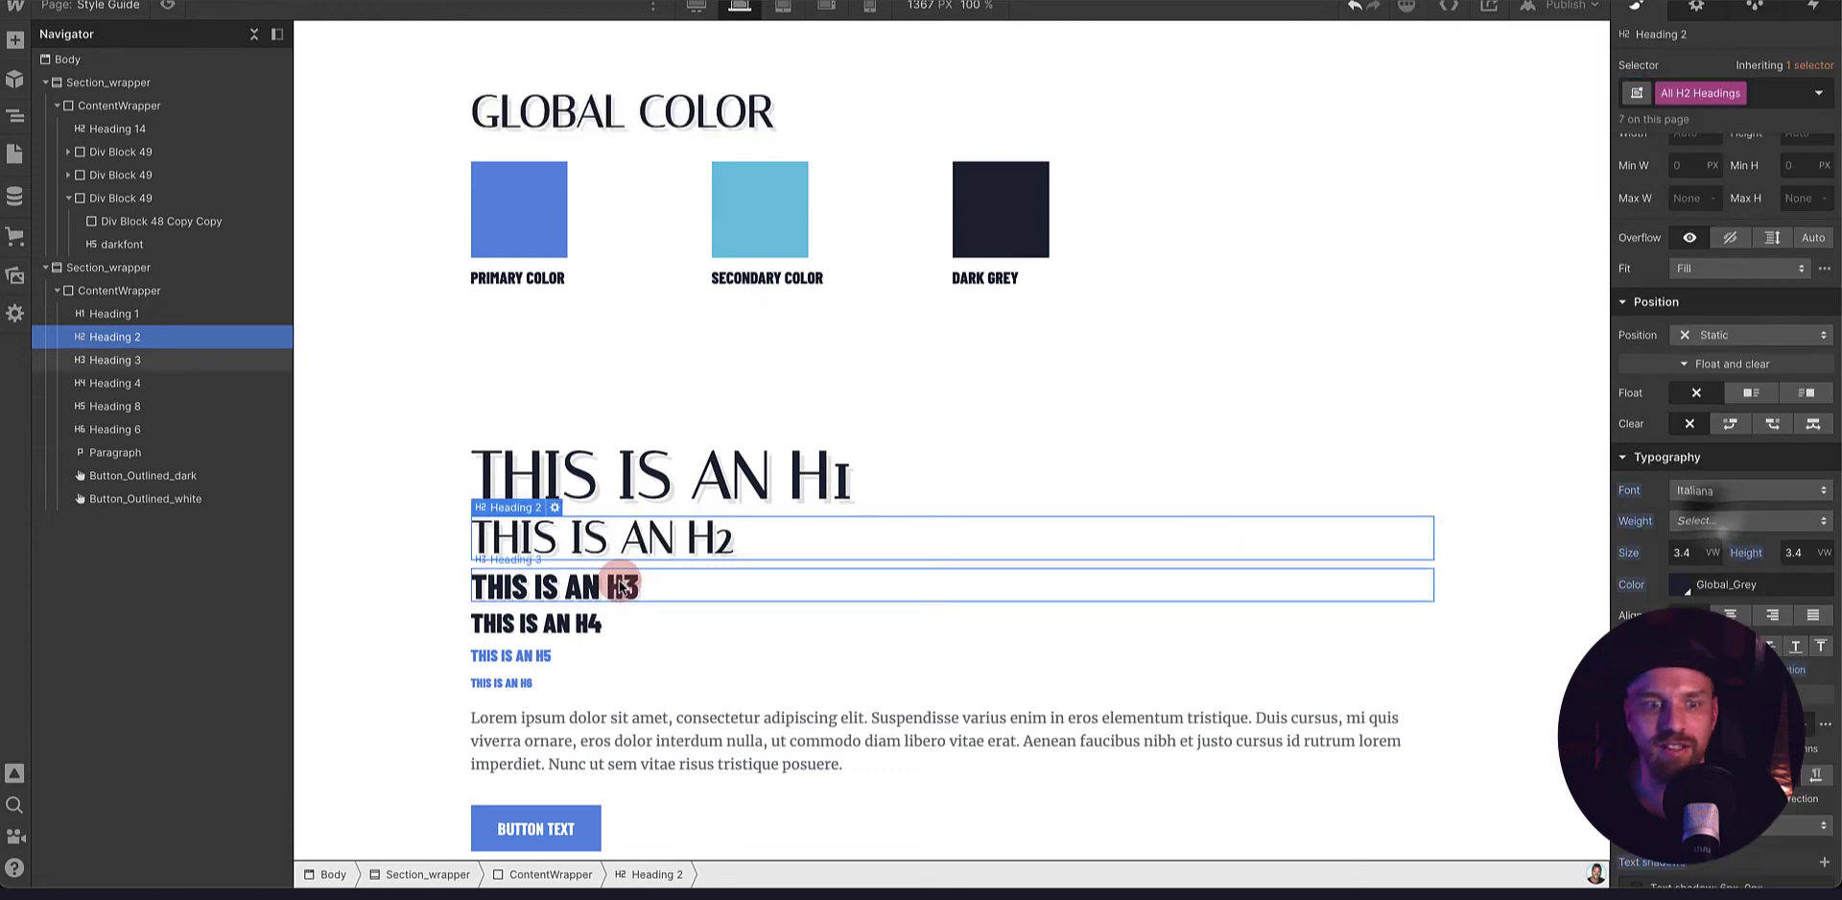
- Change the font of the All H3 Headings tag to Italiana using the sample H3 heading
left_click(614, 586)
left_click(1717, 92)
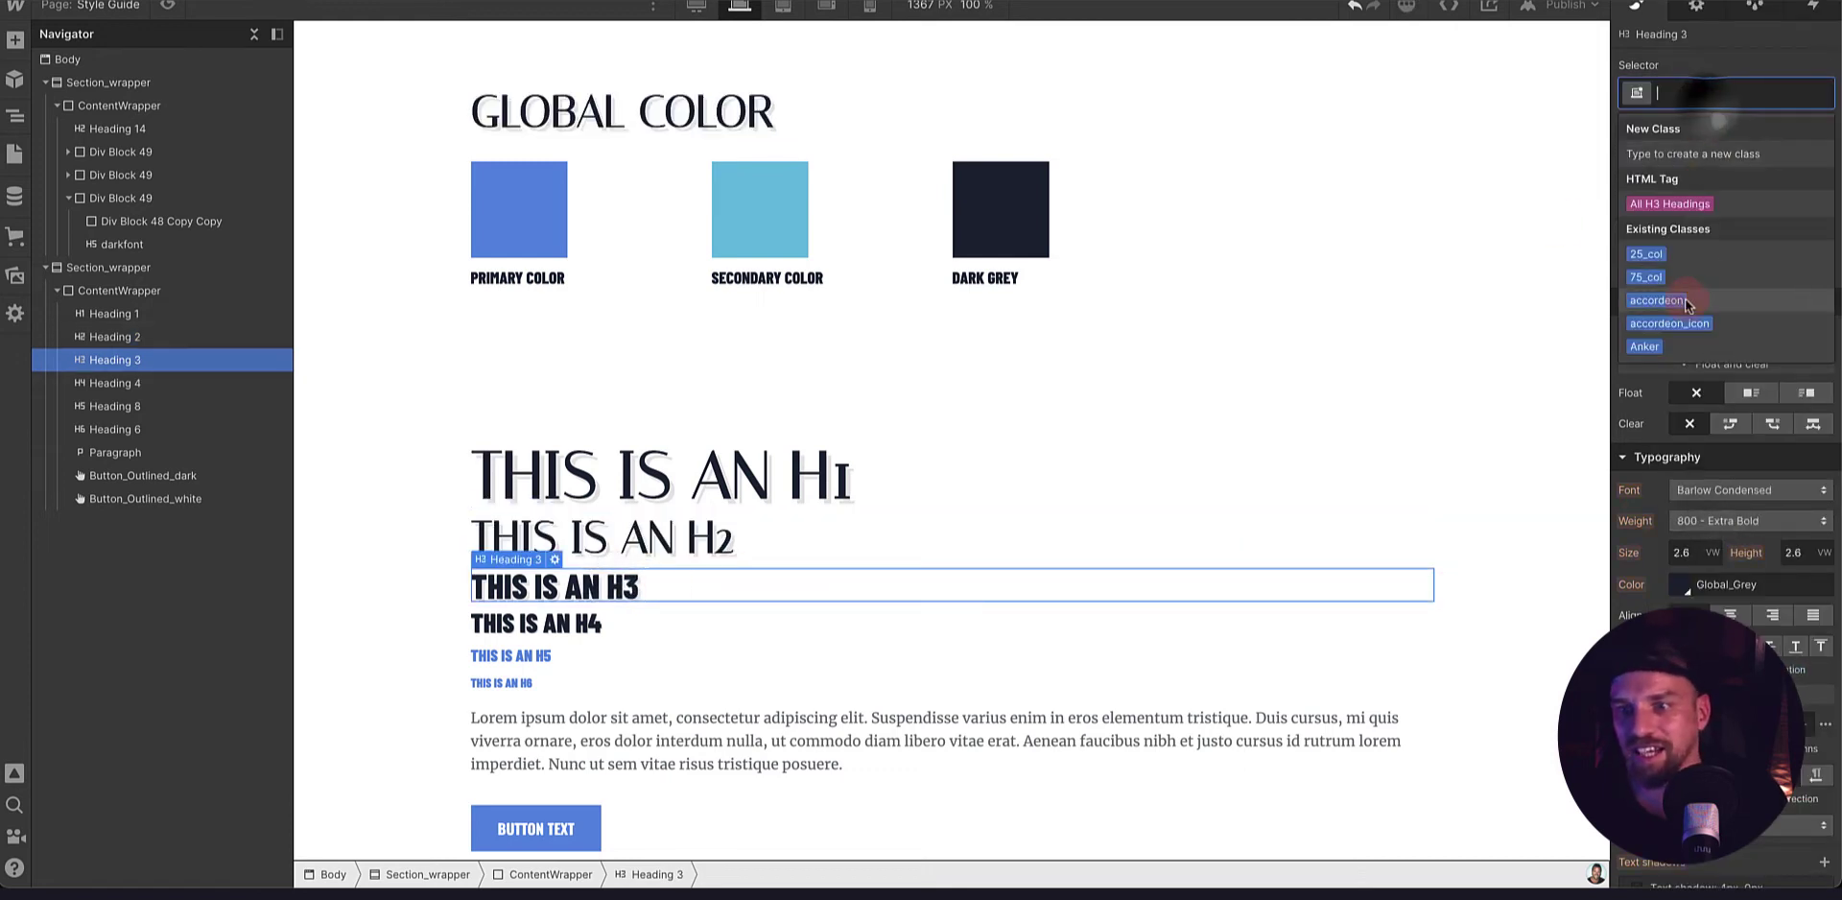
left_click(1669, 208)
left_click(1713, 491)
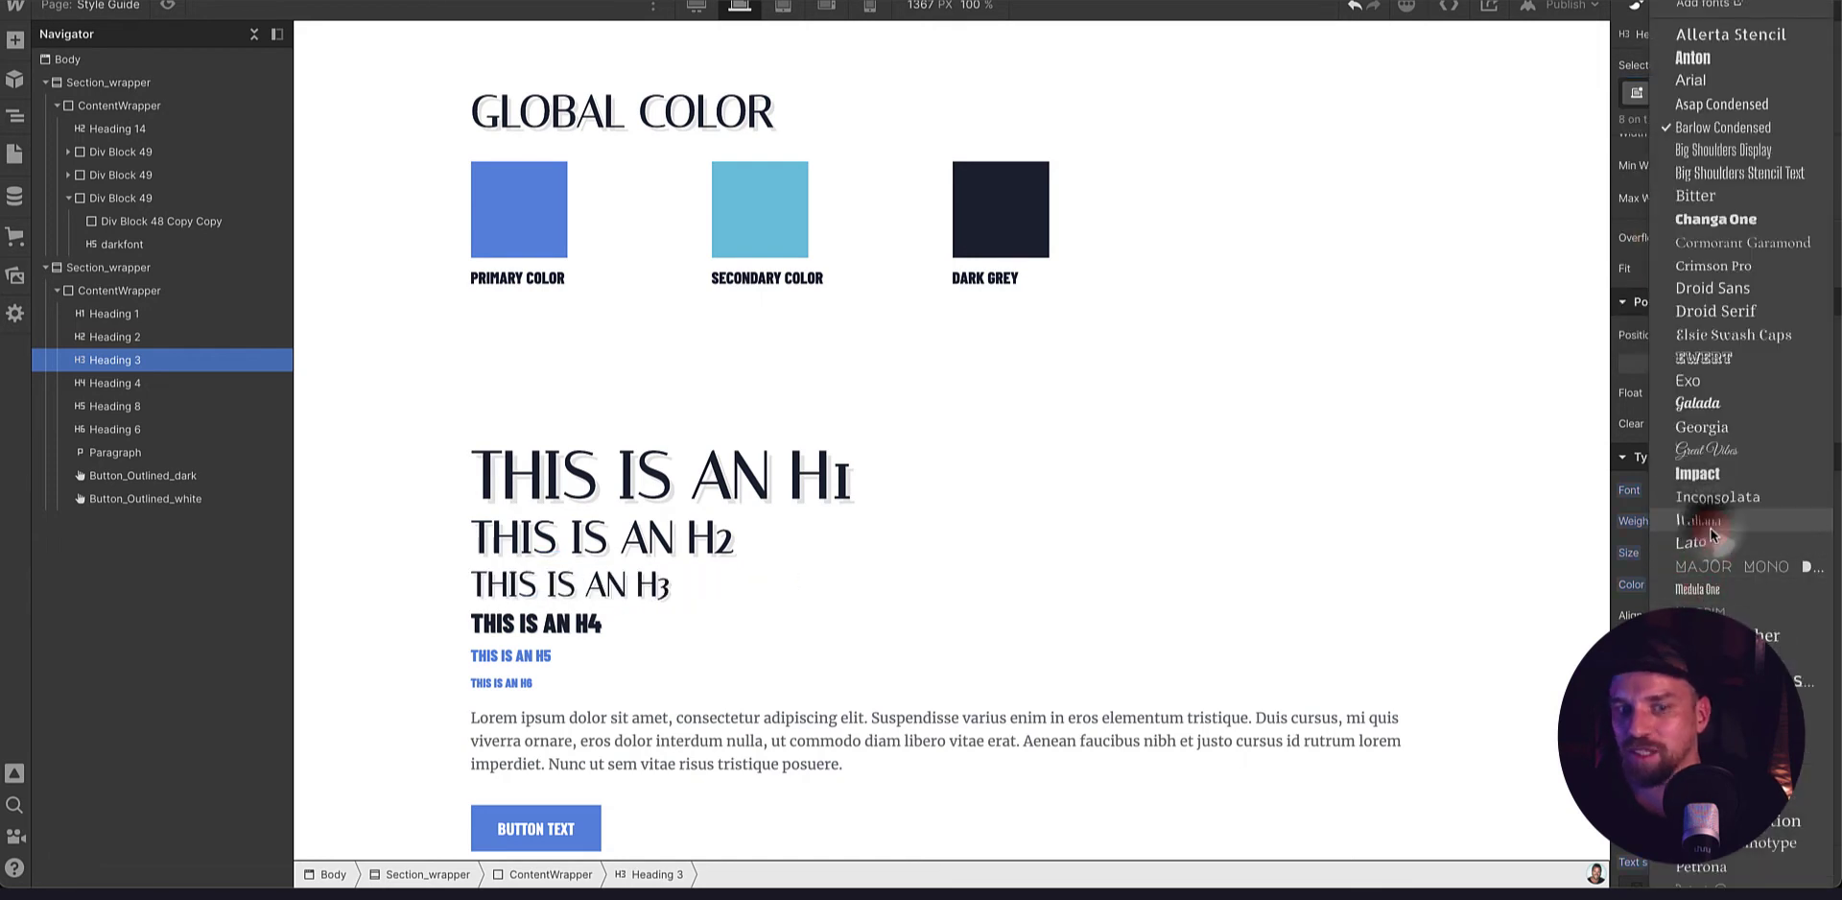
left_click(1709, 527)
- Change the font of the All H4 Headings tag to Italiana using the sample H4 heading
left_click(727, 618)
left_click(1690, 90)
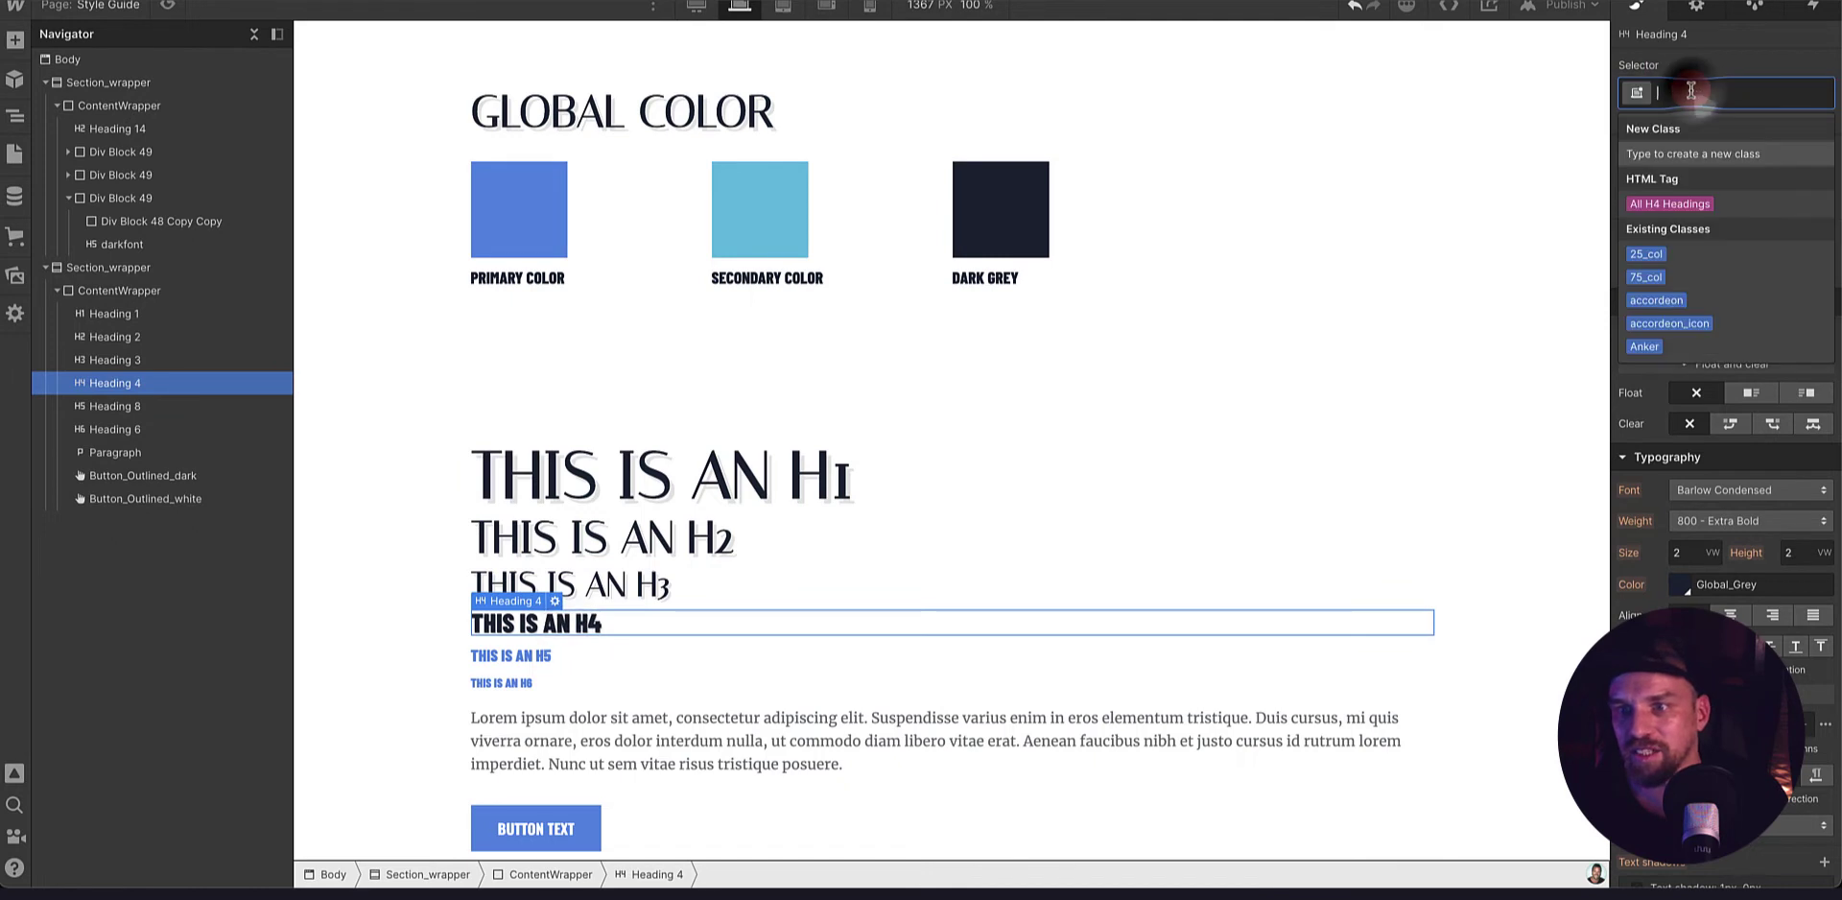
left_click(1669, 203)
left_click(1732, 490)
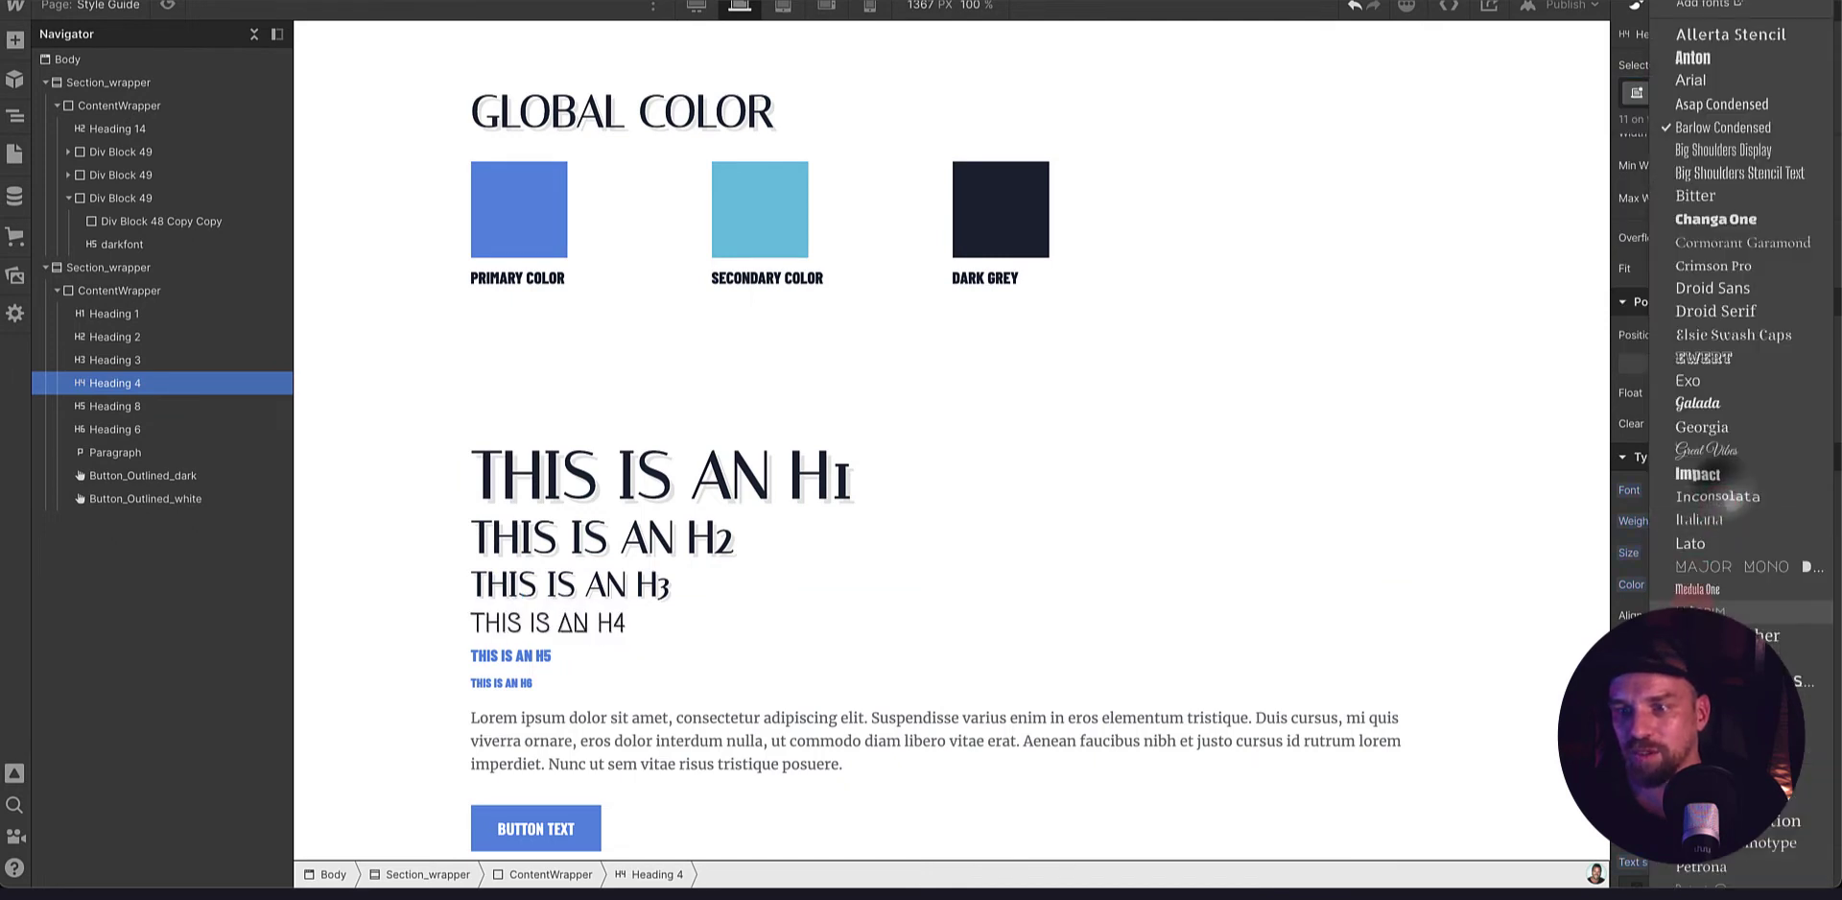
left_click(1698, 519)
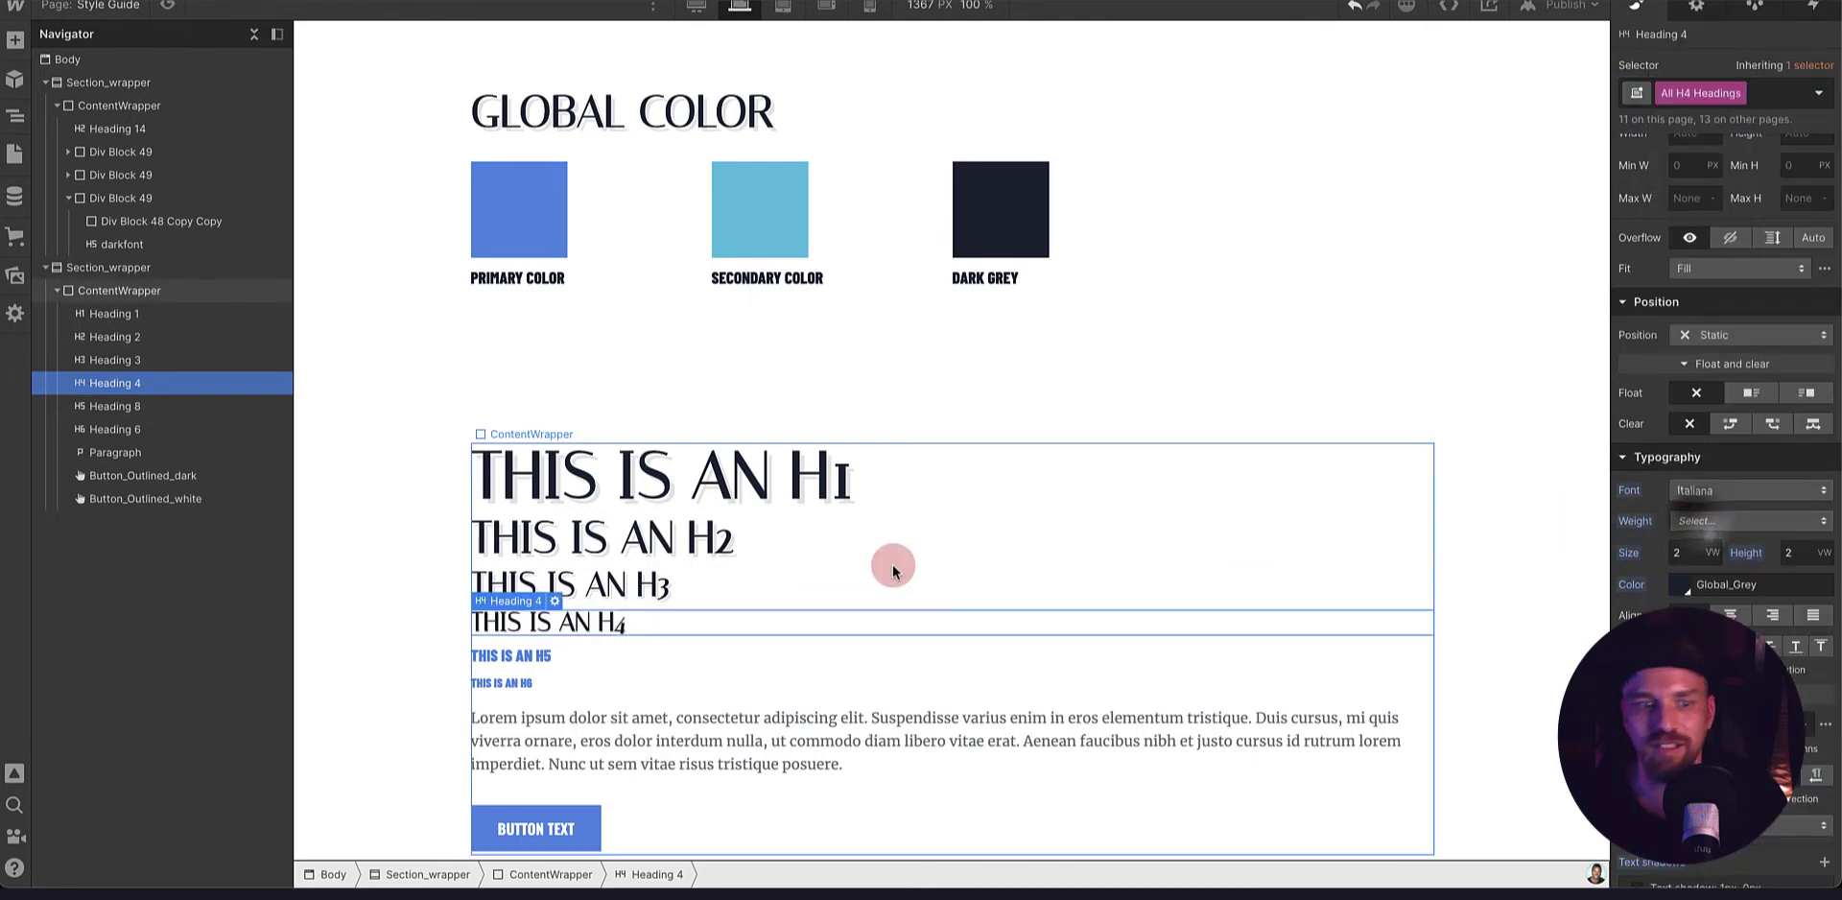
- Open the v5 page and preview it at the 1914 px wide desktop breakpoint
left_click(16, 154)
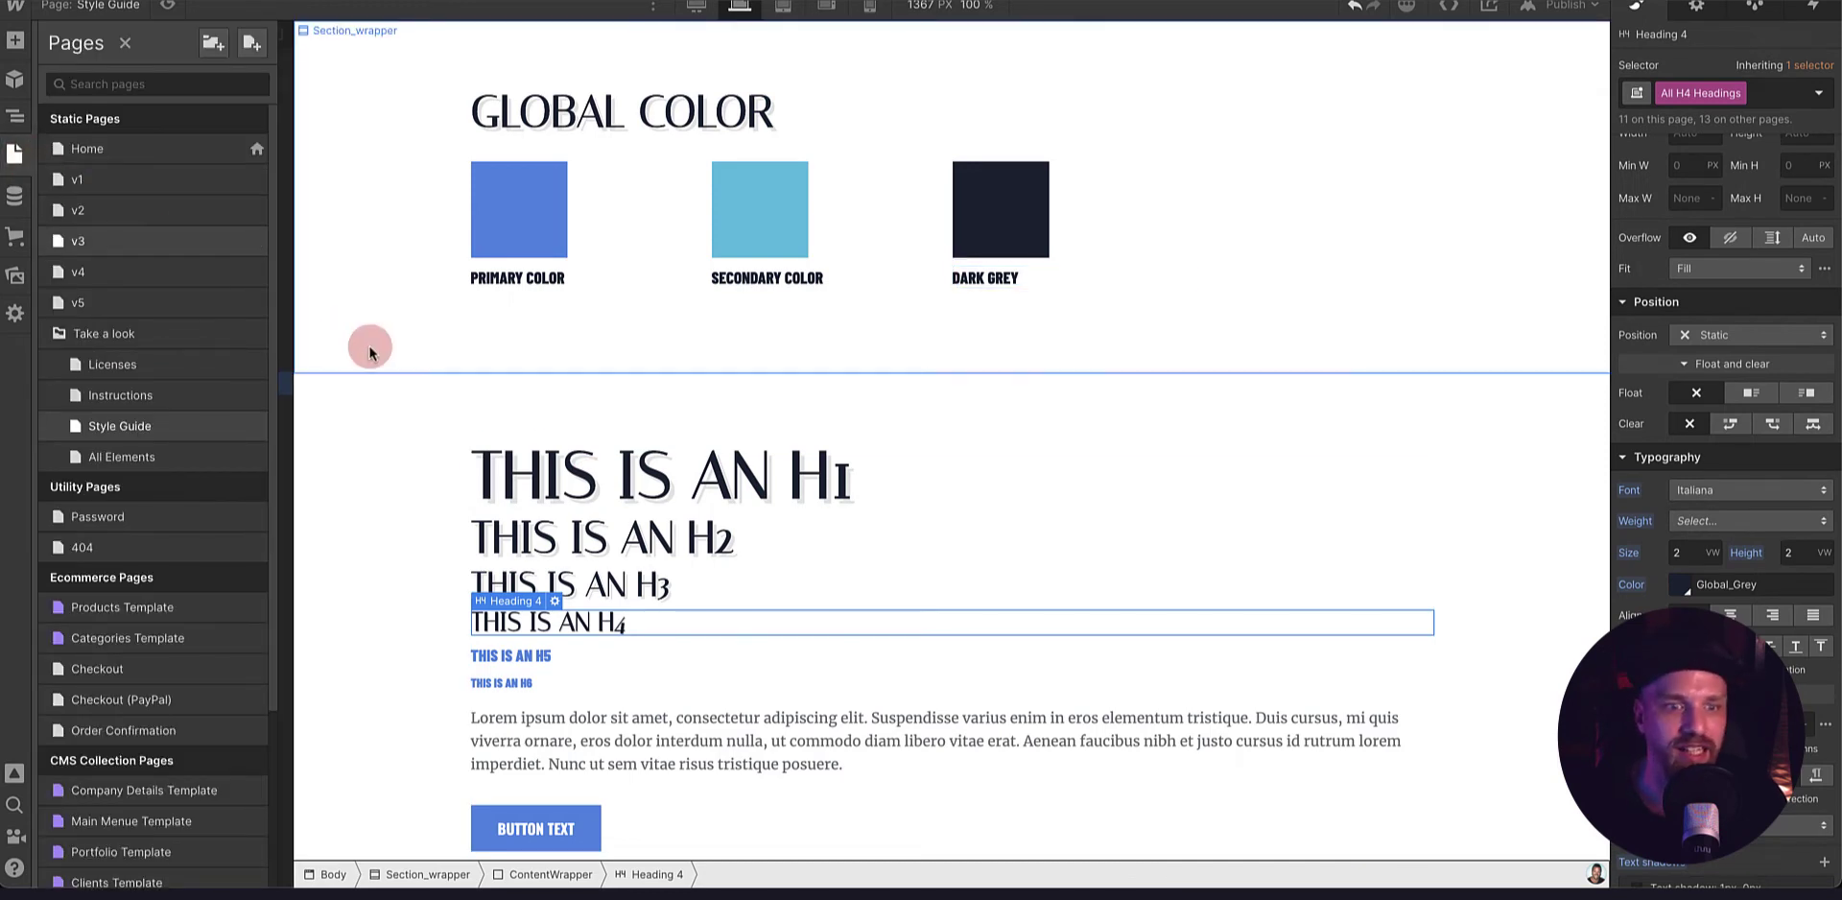
left_click(95, 307)
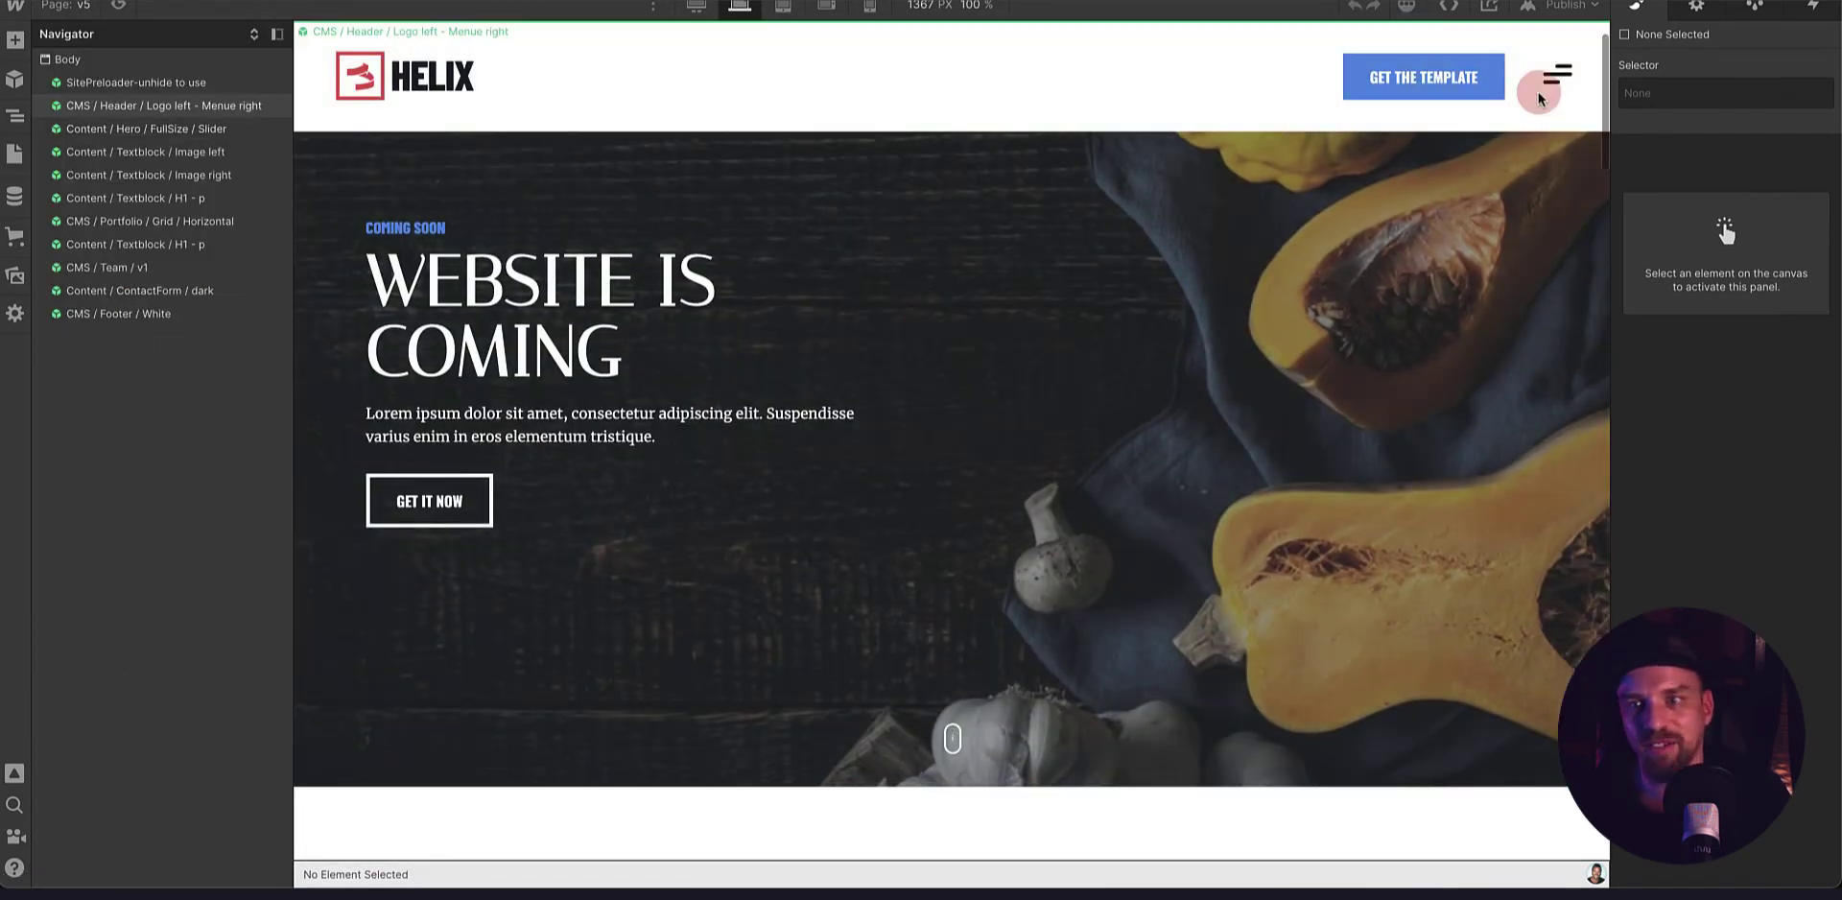
left_click(115, 8)
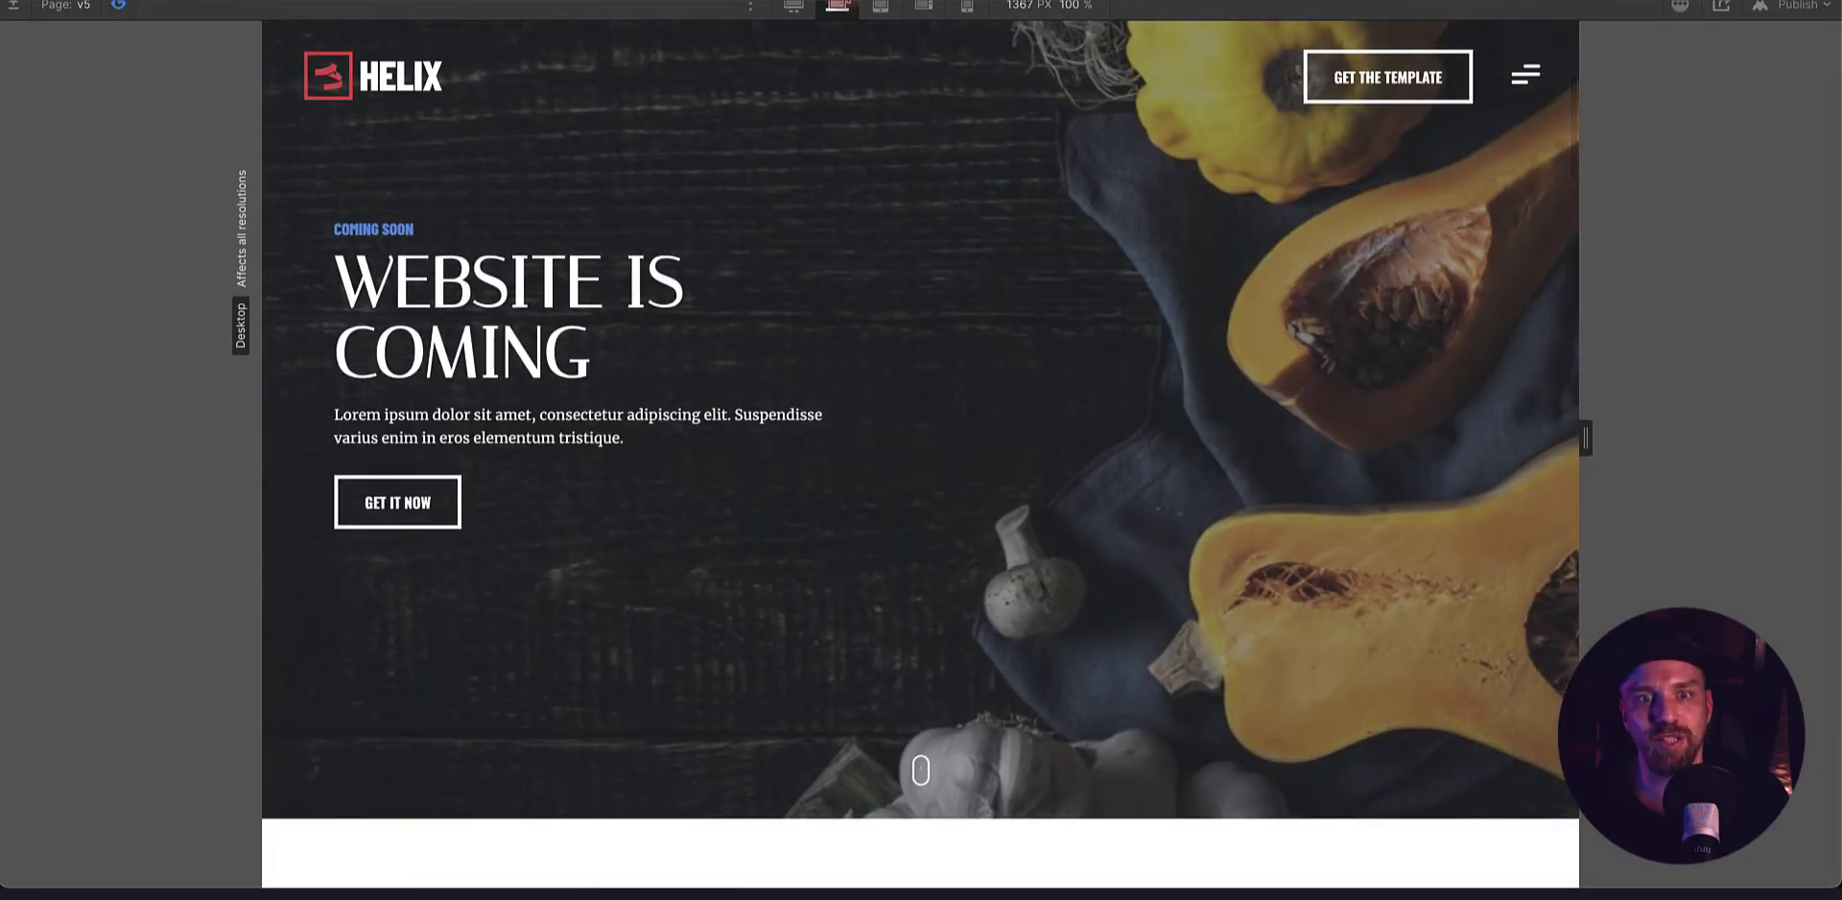
left_click(802, 9)
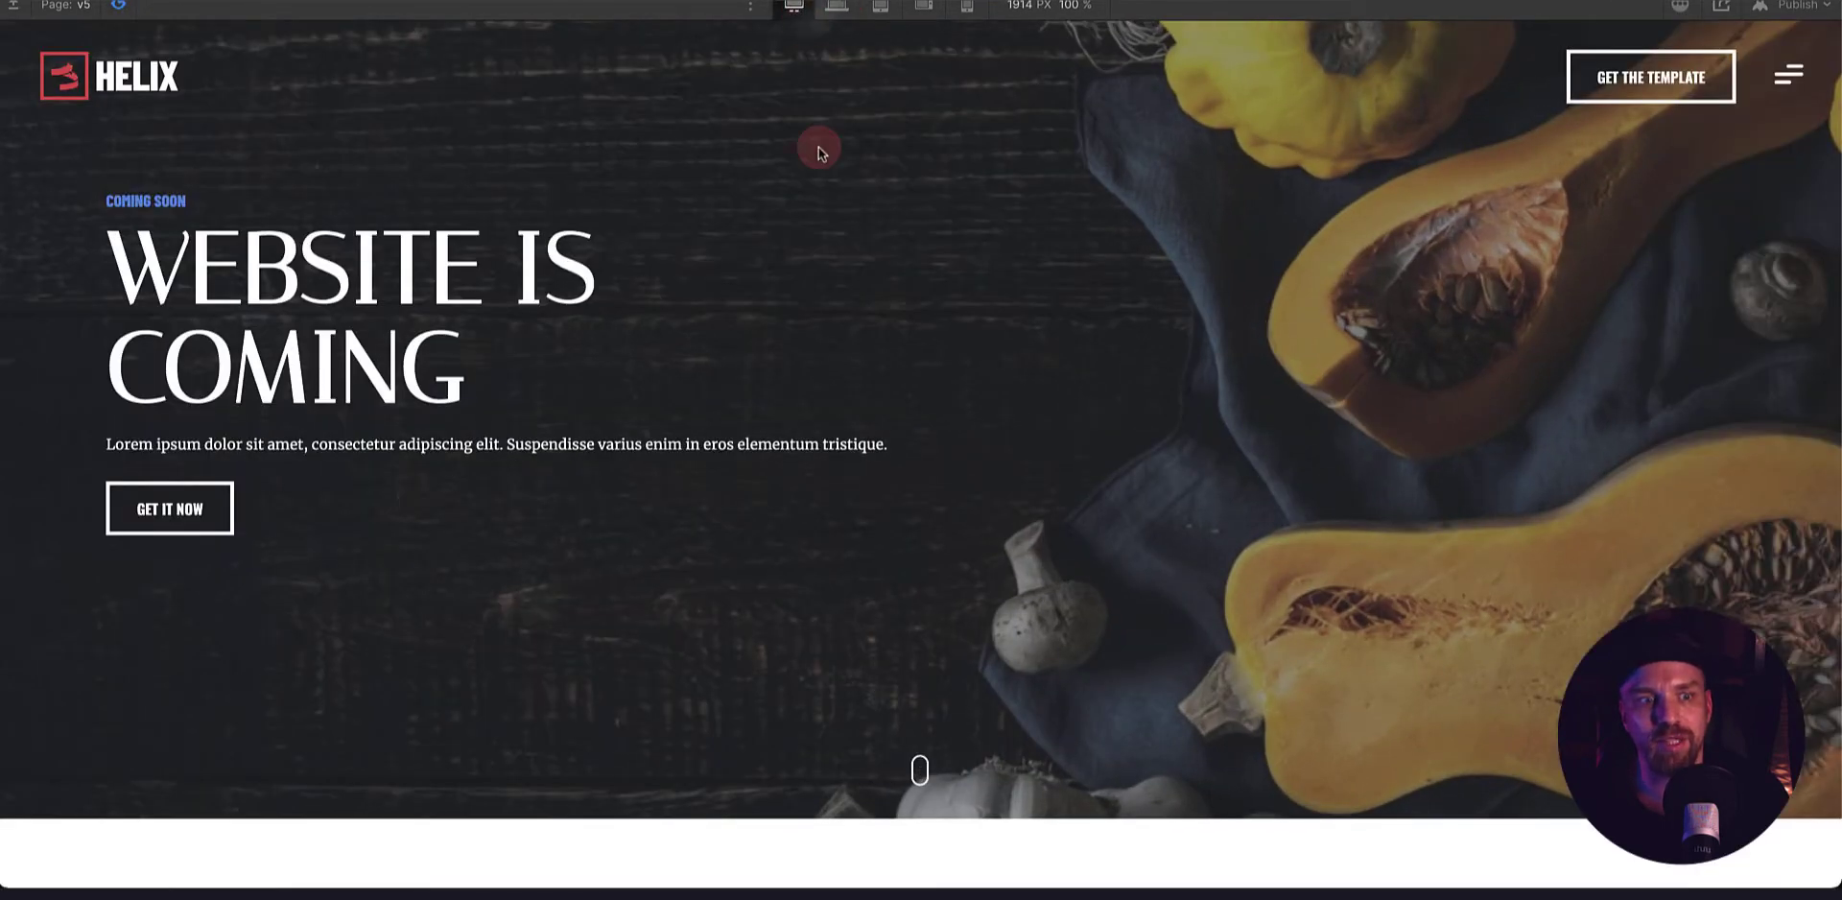
- Examine the heading fonts and colors throughout the v5 preview, from the hero and text blocks to the portfolio, team and contact form
scroll(849, 246, "down", 5)
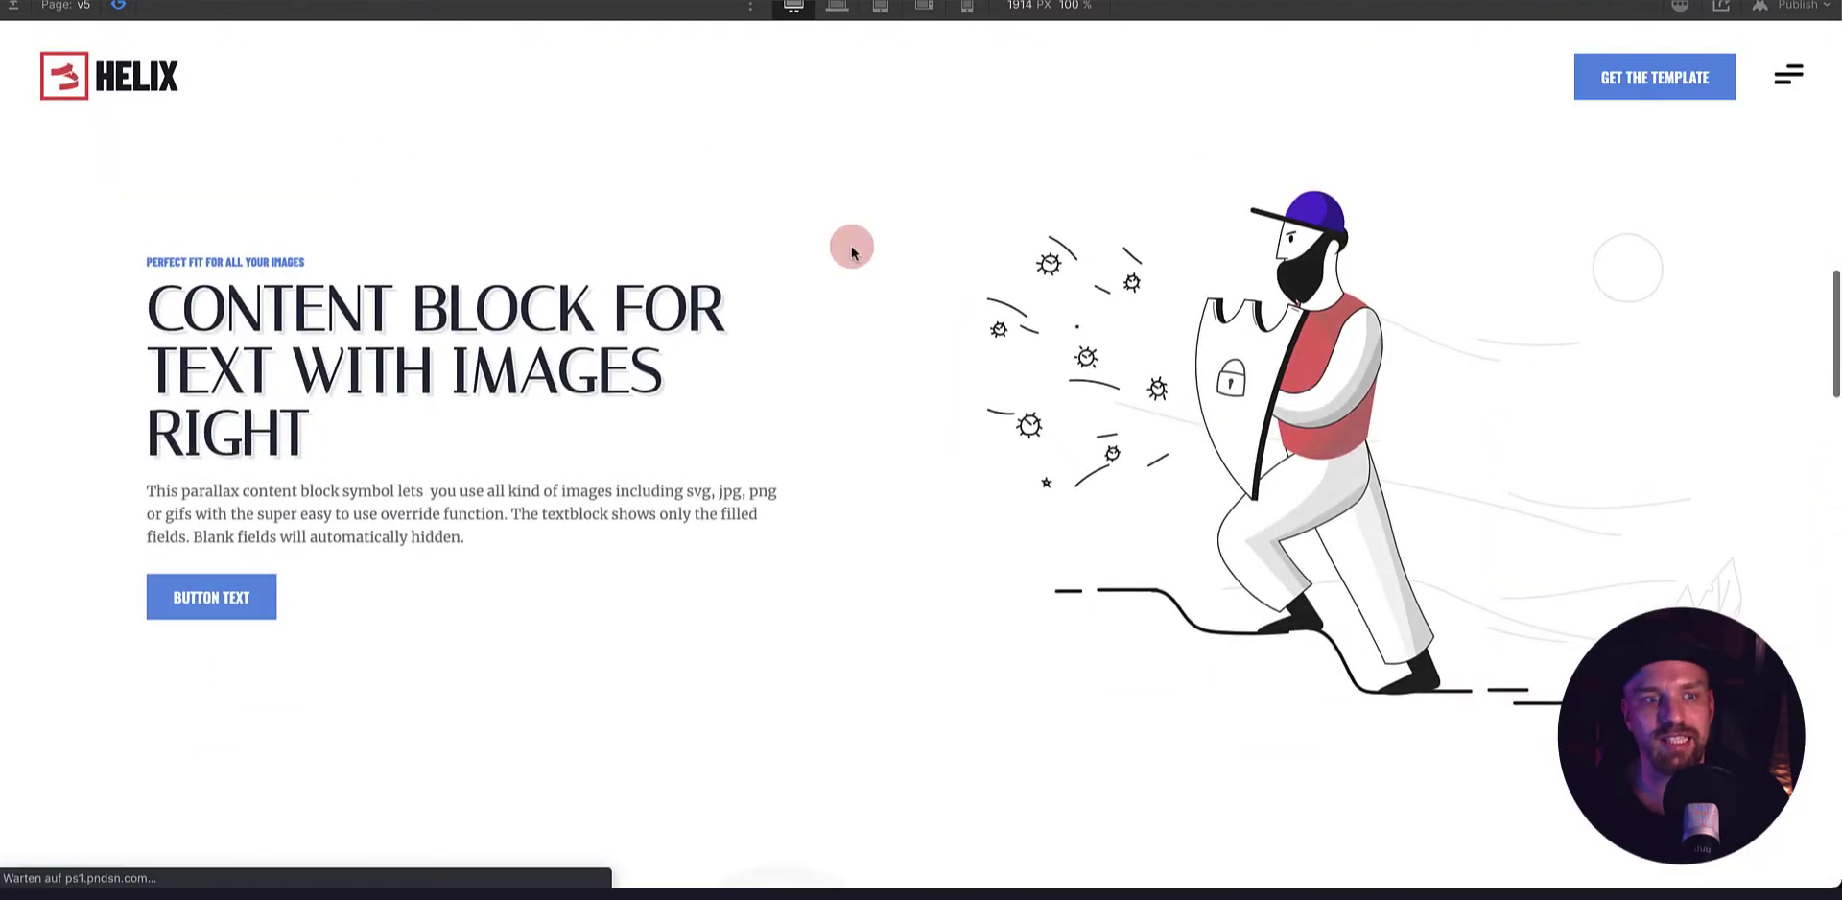
scroll(850, 245, "down", 10)
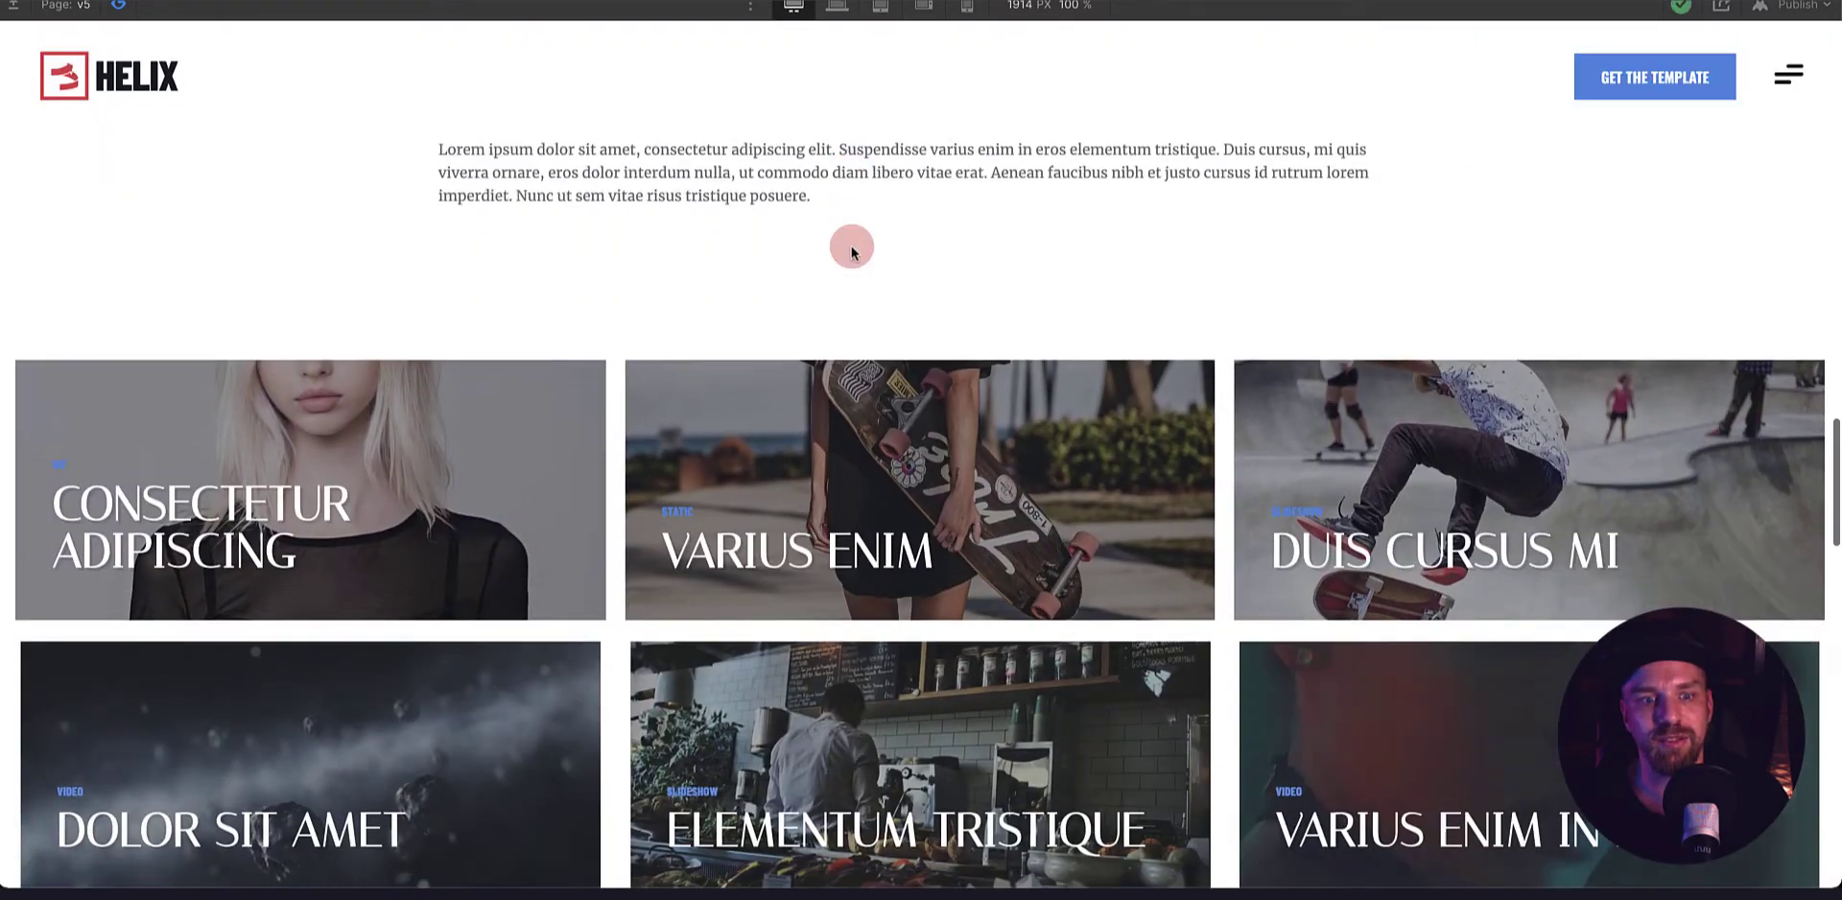
scroll(851, 252, "down", 10)
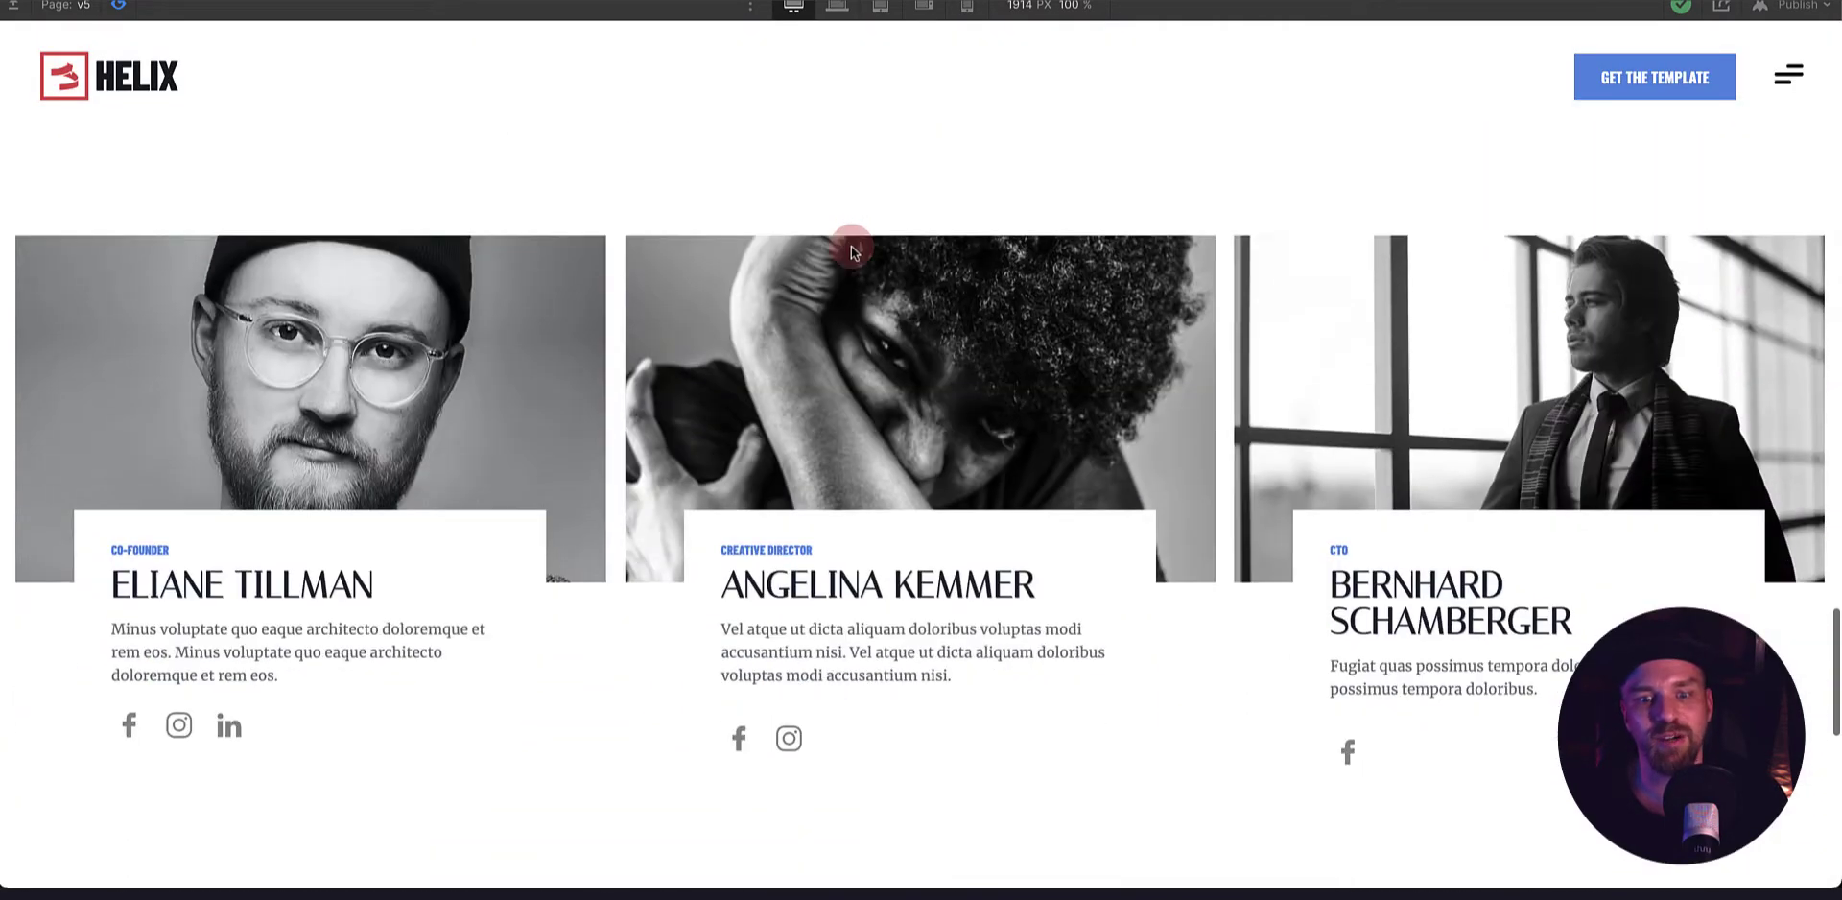
scroll(851, 252, "down", 10)
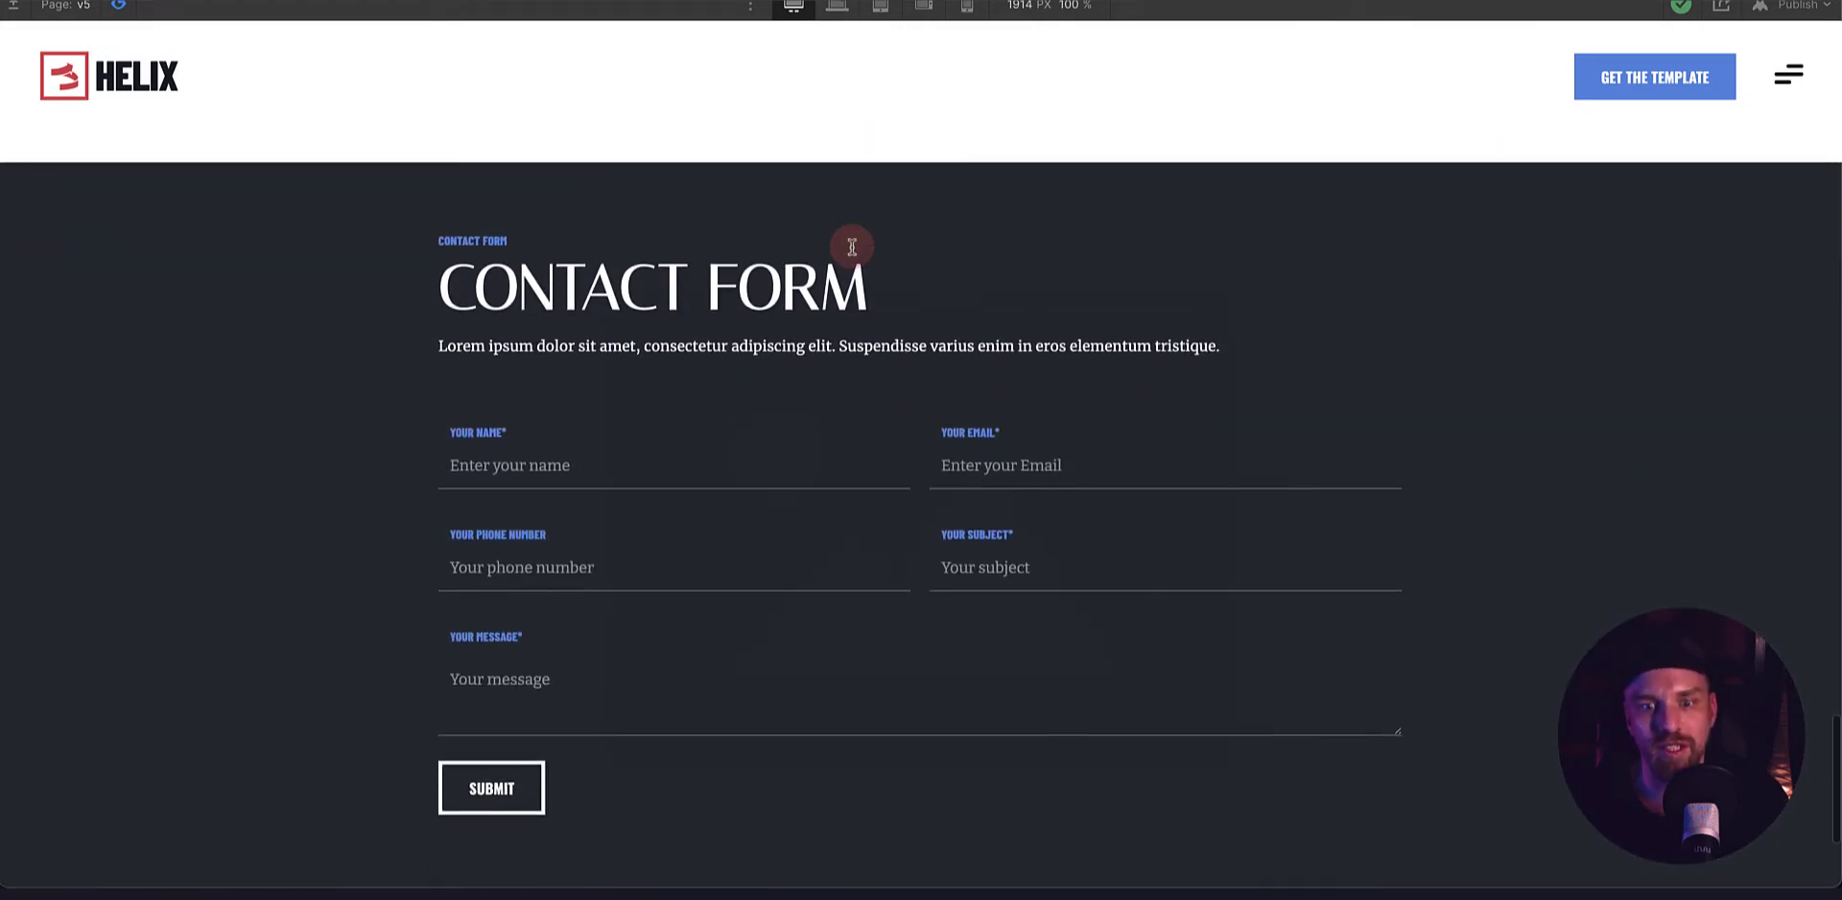
scroll(852, 248, "up", 10)
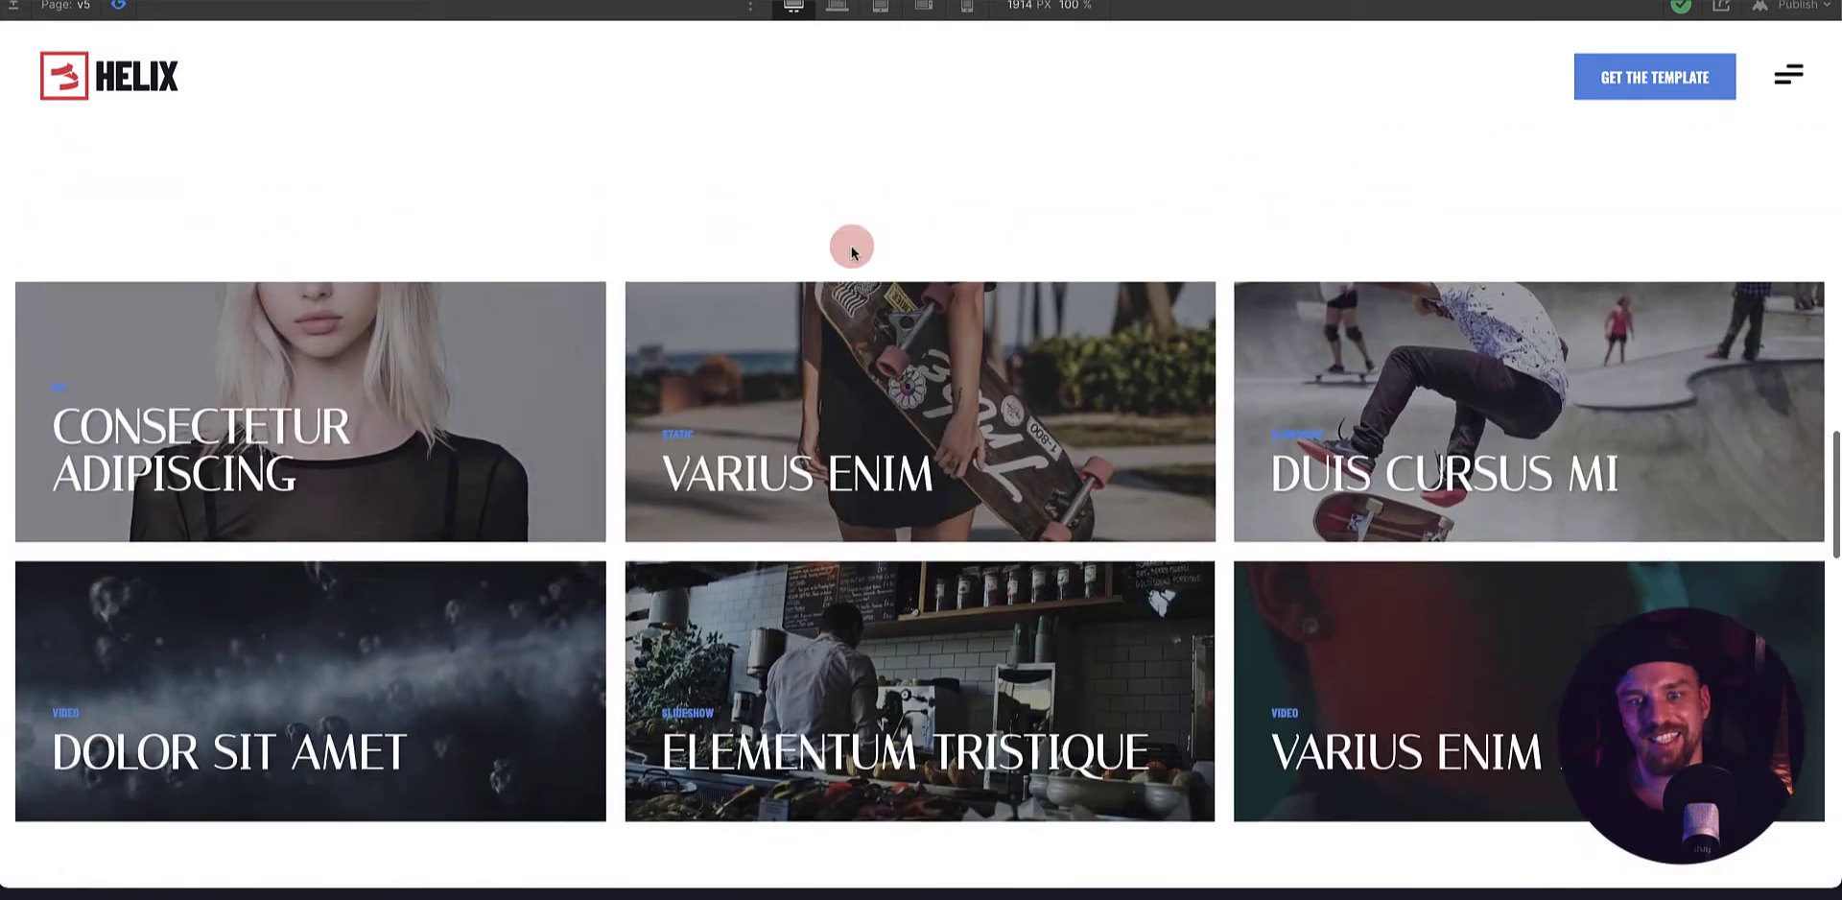
scroll(852, 251, "up", 10)
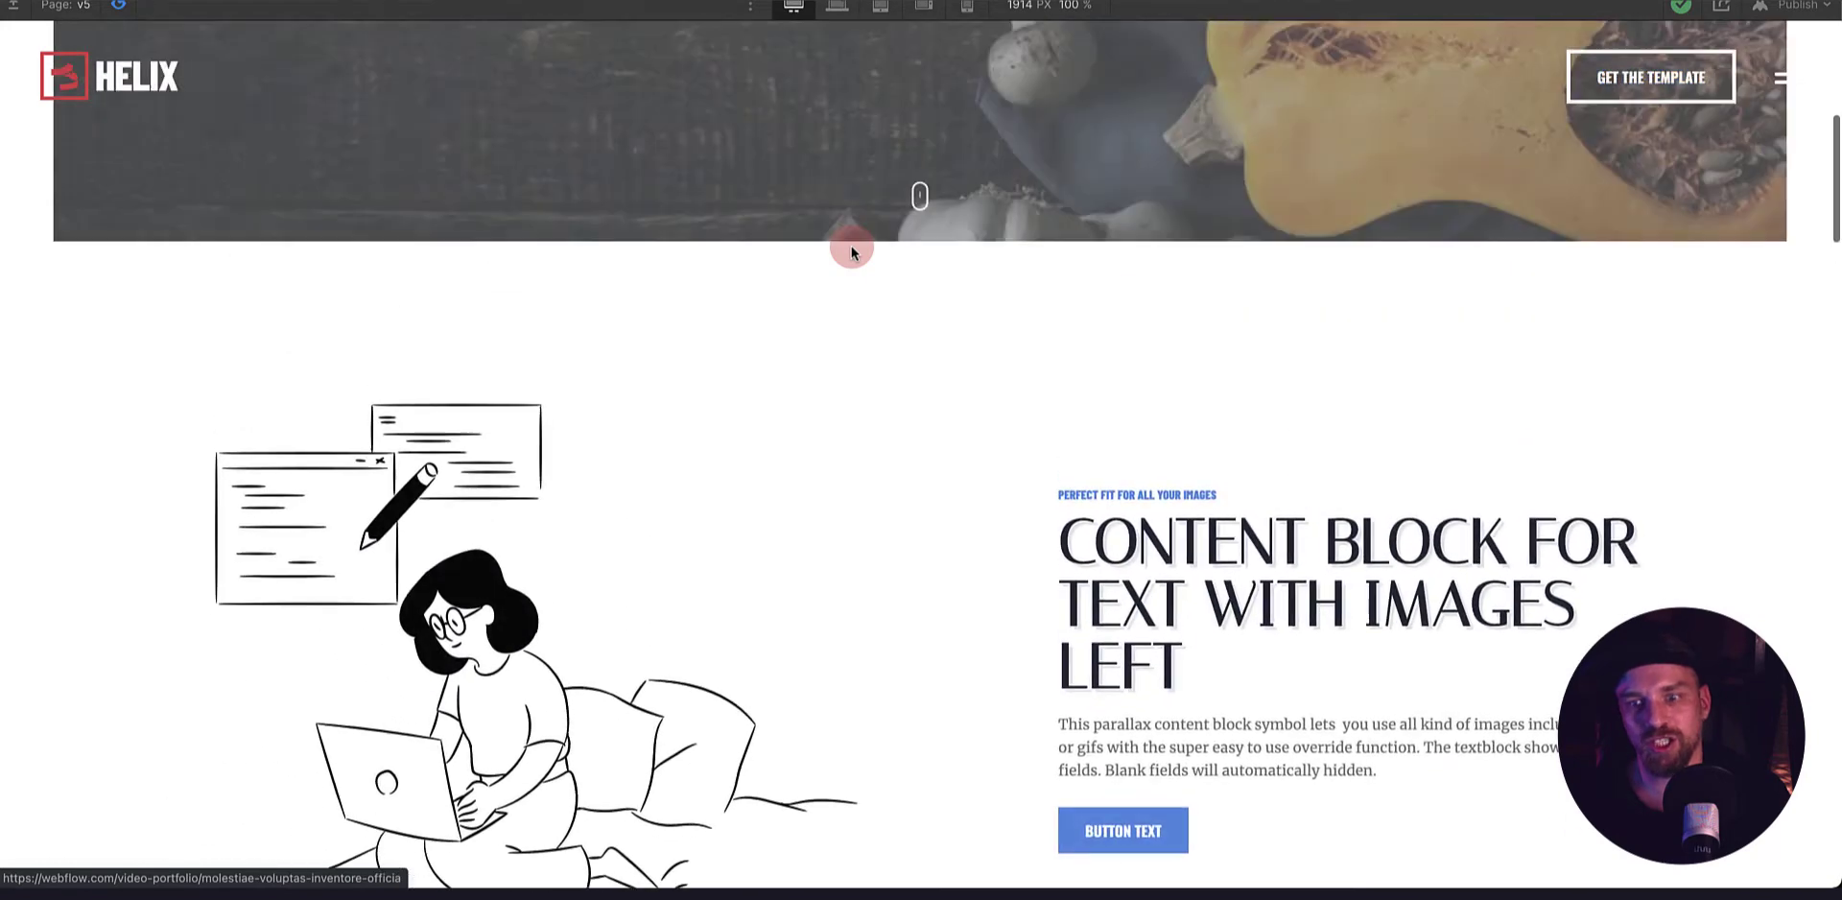
scroll(852, 251, "up", 5)
scroll(852, 251, "down", 8)
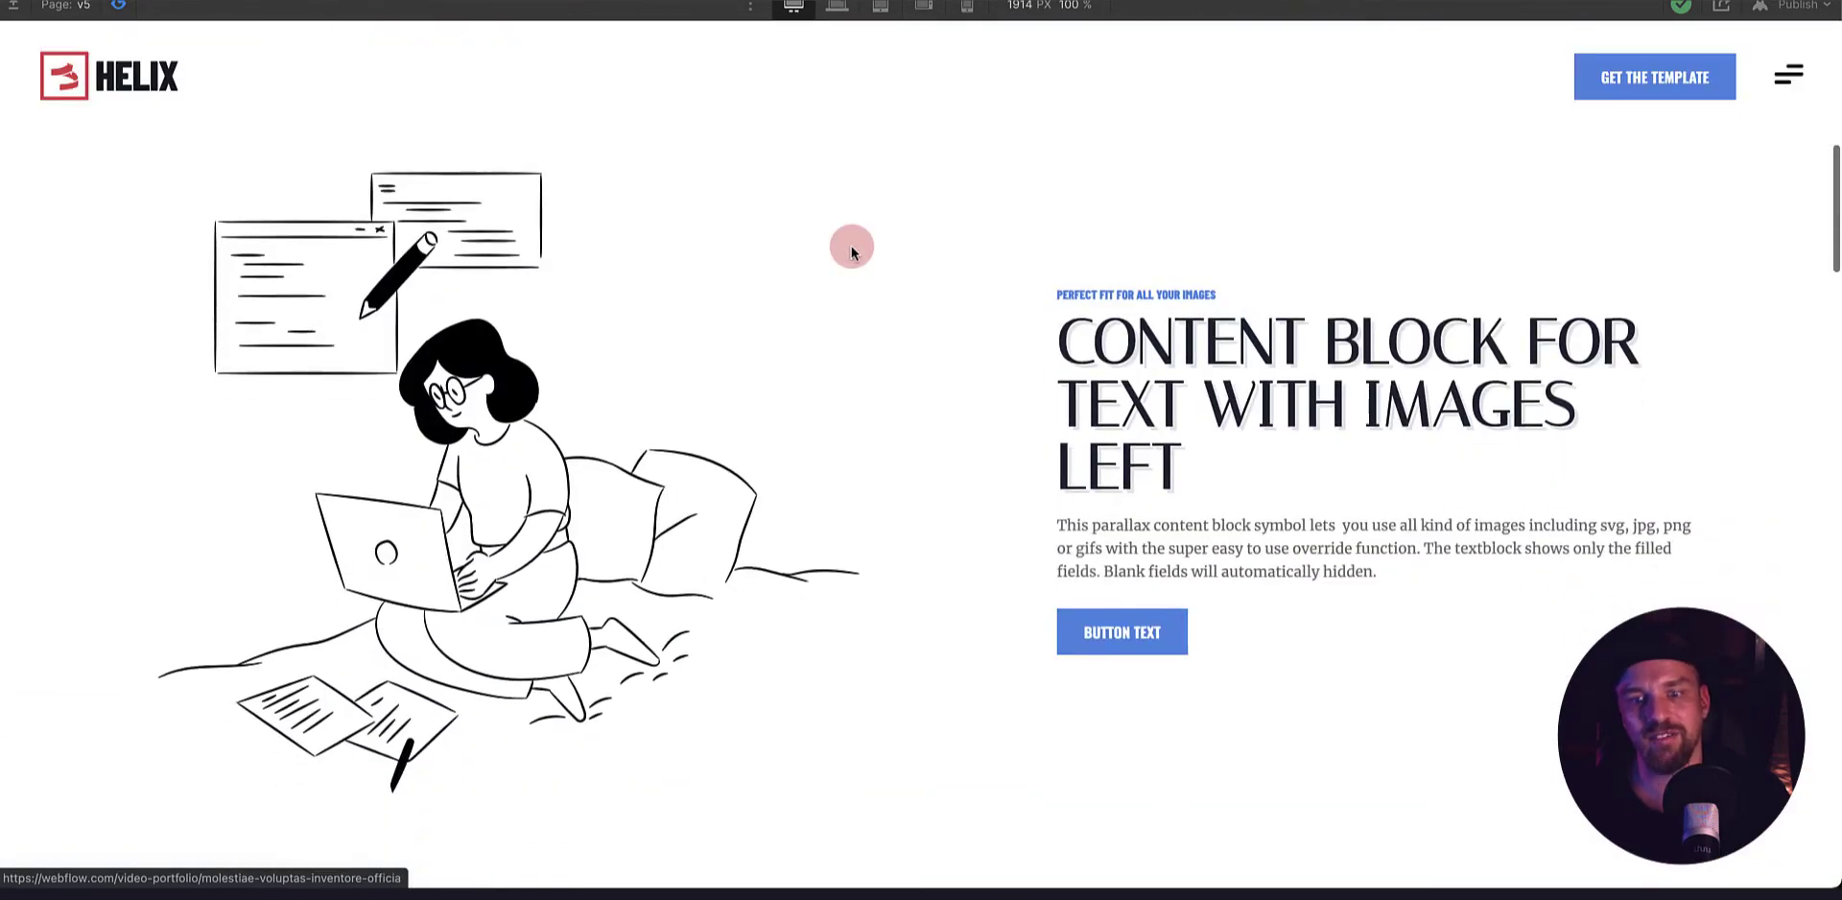
scroll(852, 251, "down", 8)
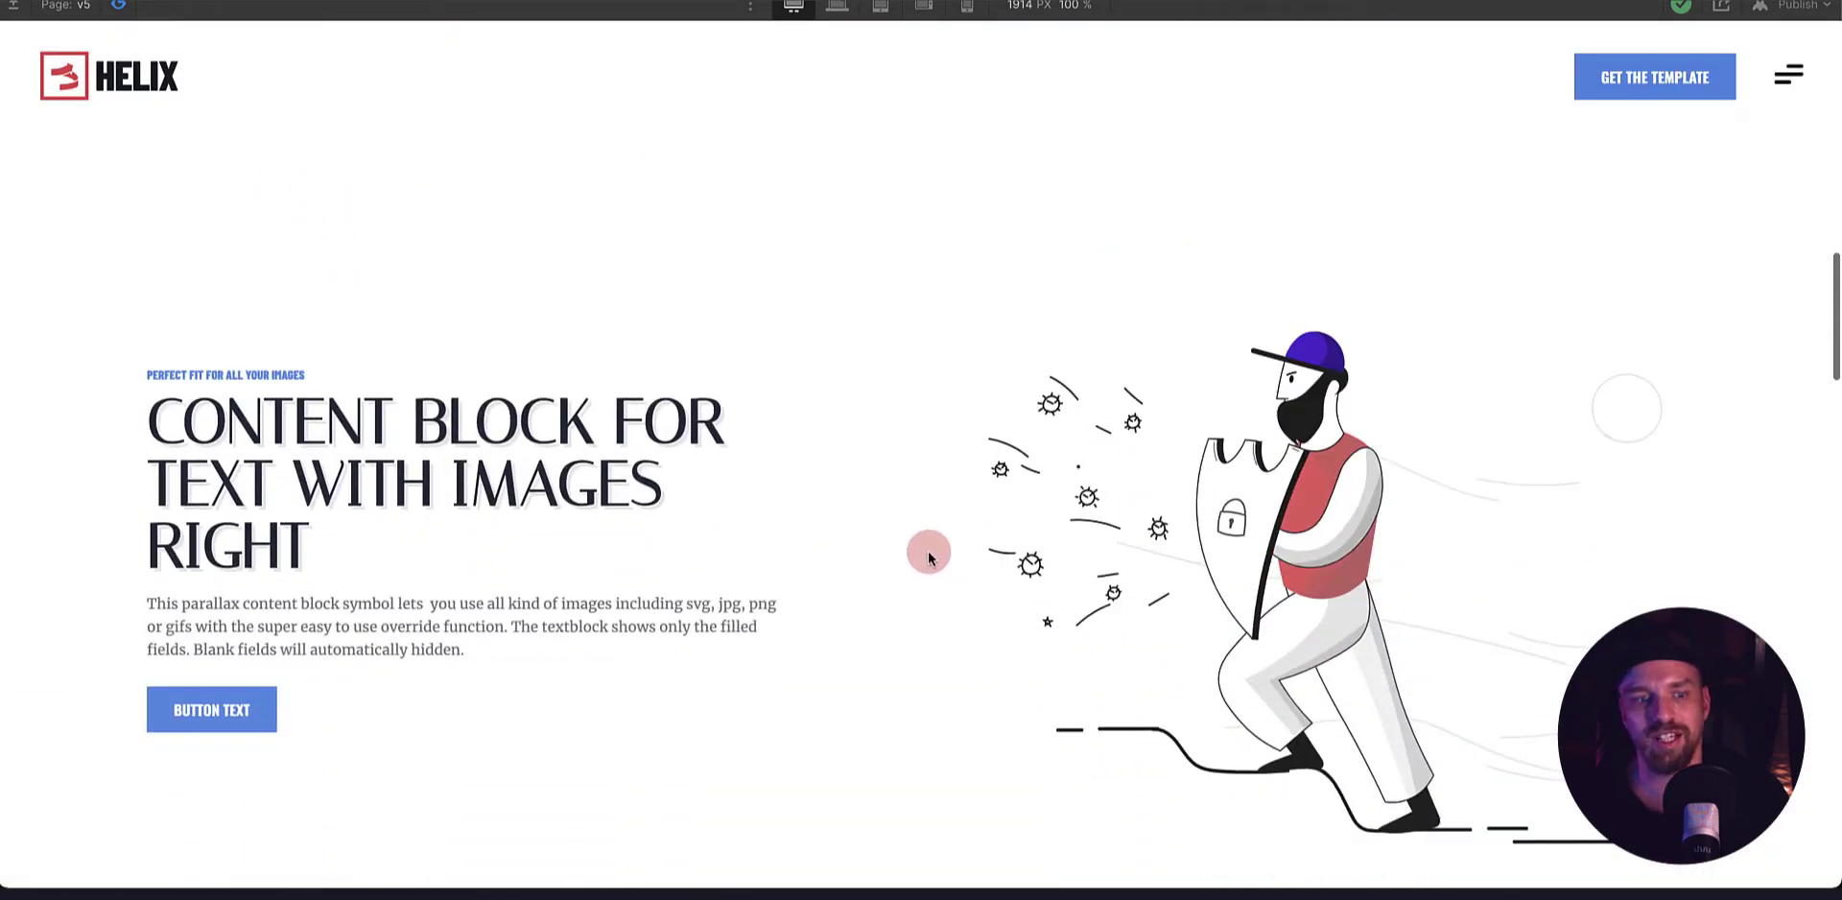
scroll(1204, 374, "up", 4)
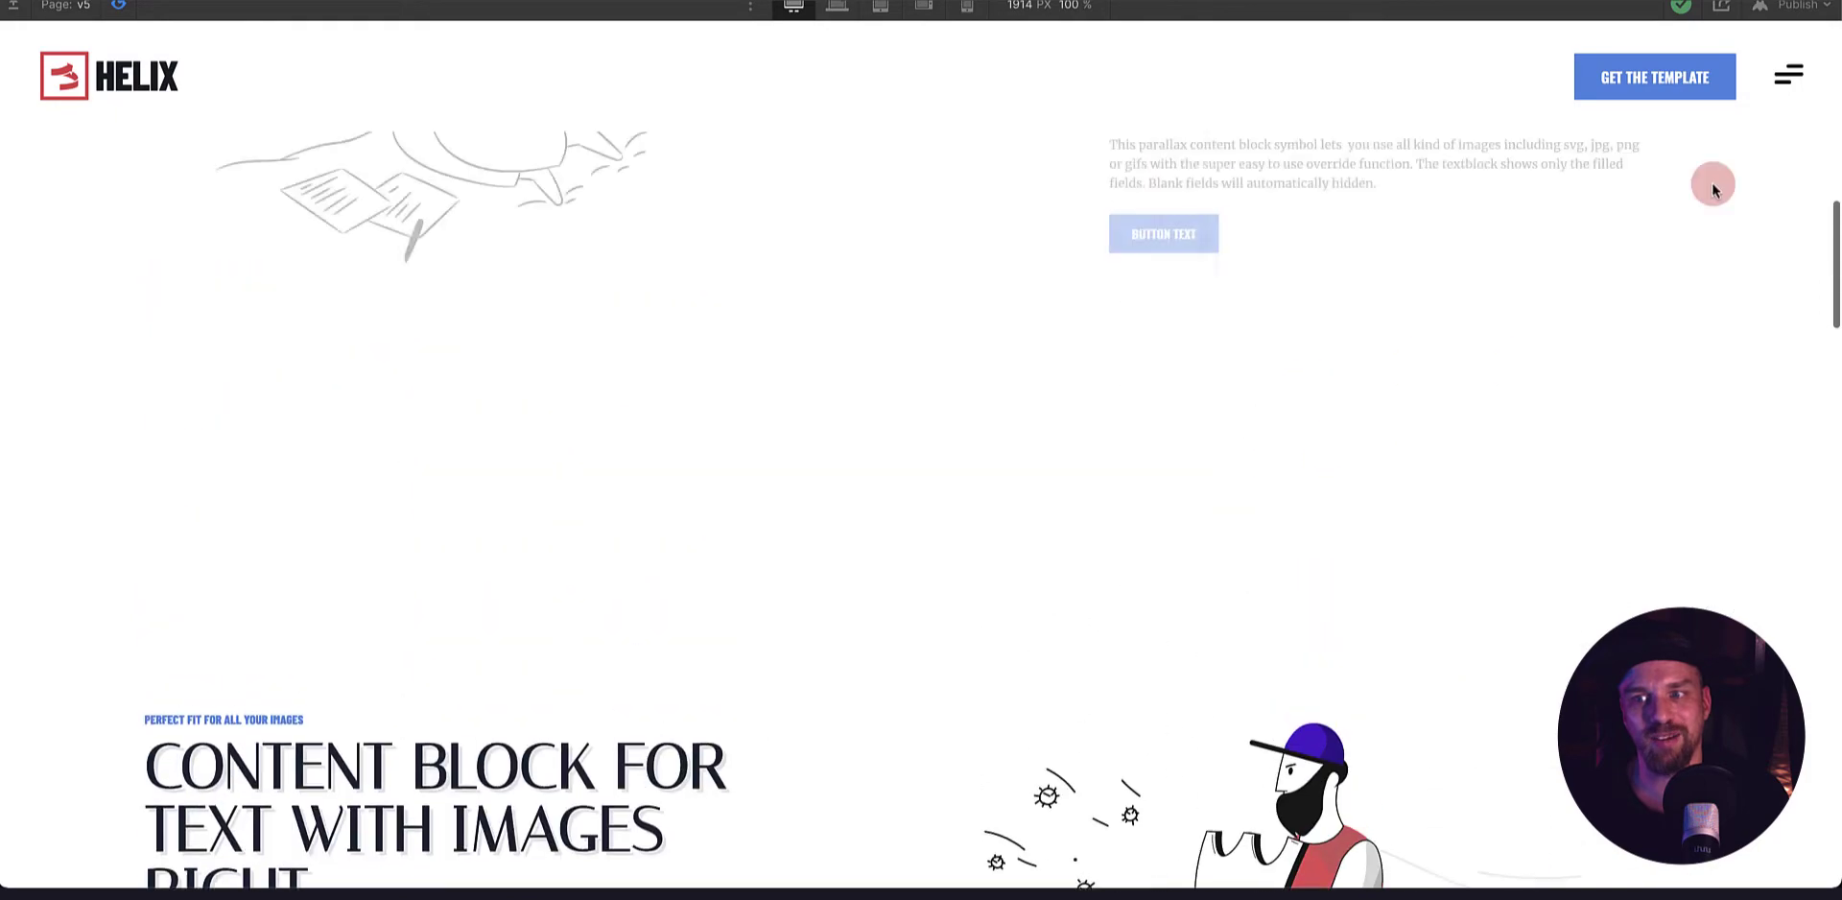
- Open and close the site menu in the v5 preview, and review the restyled page from the hero through the portfolio grid and text blocks
left_click(1786, 88)
left_click(1786, 87)
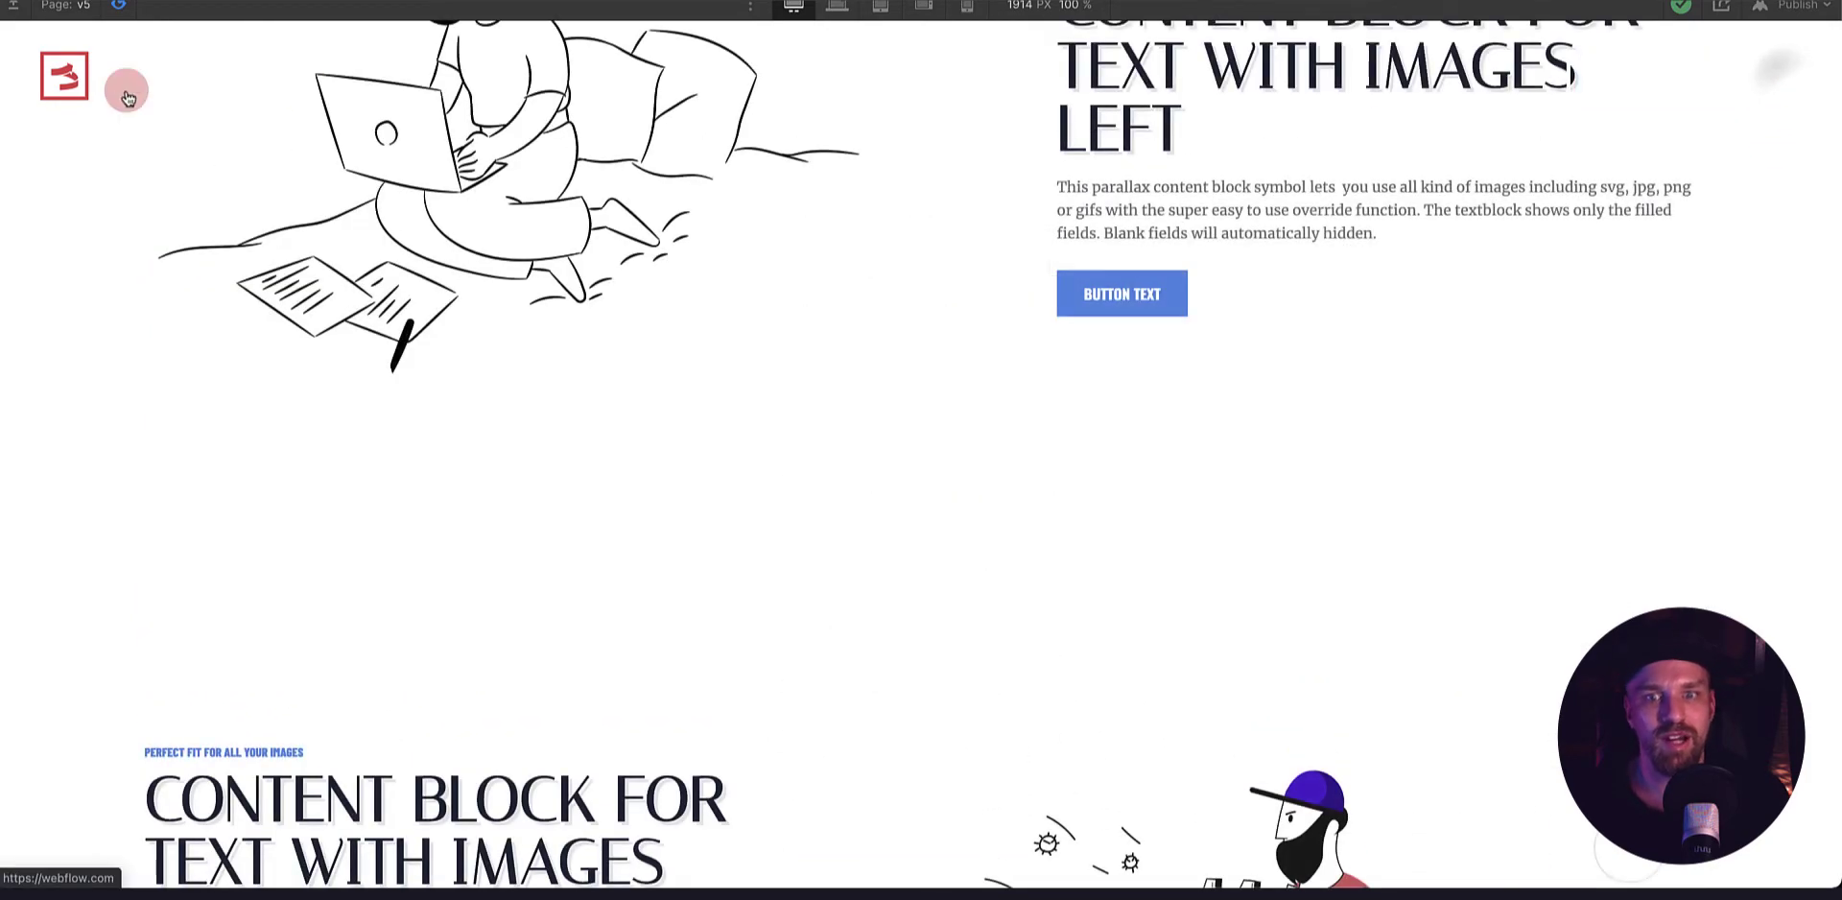
scroll(280, 313, "up", 10)
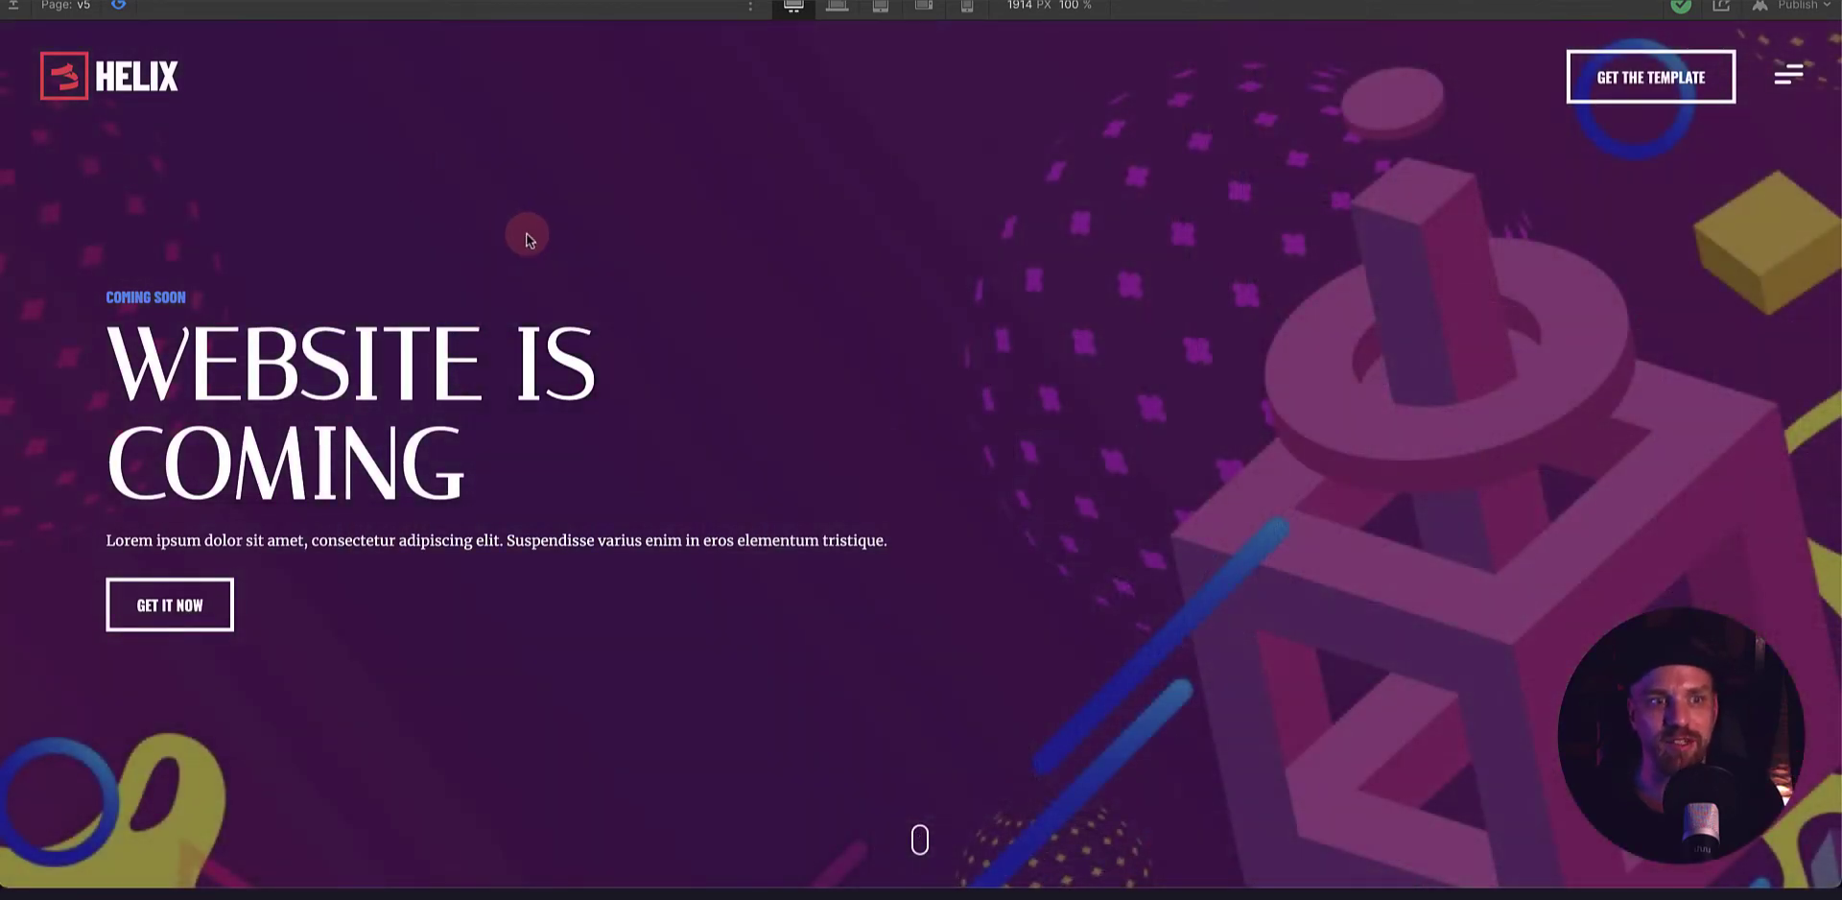
scroll(542, 242, "down", 2)
scroll(543, 243, "down", 20)
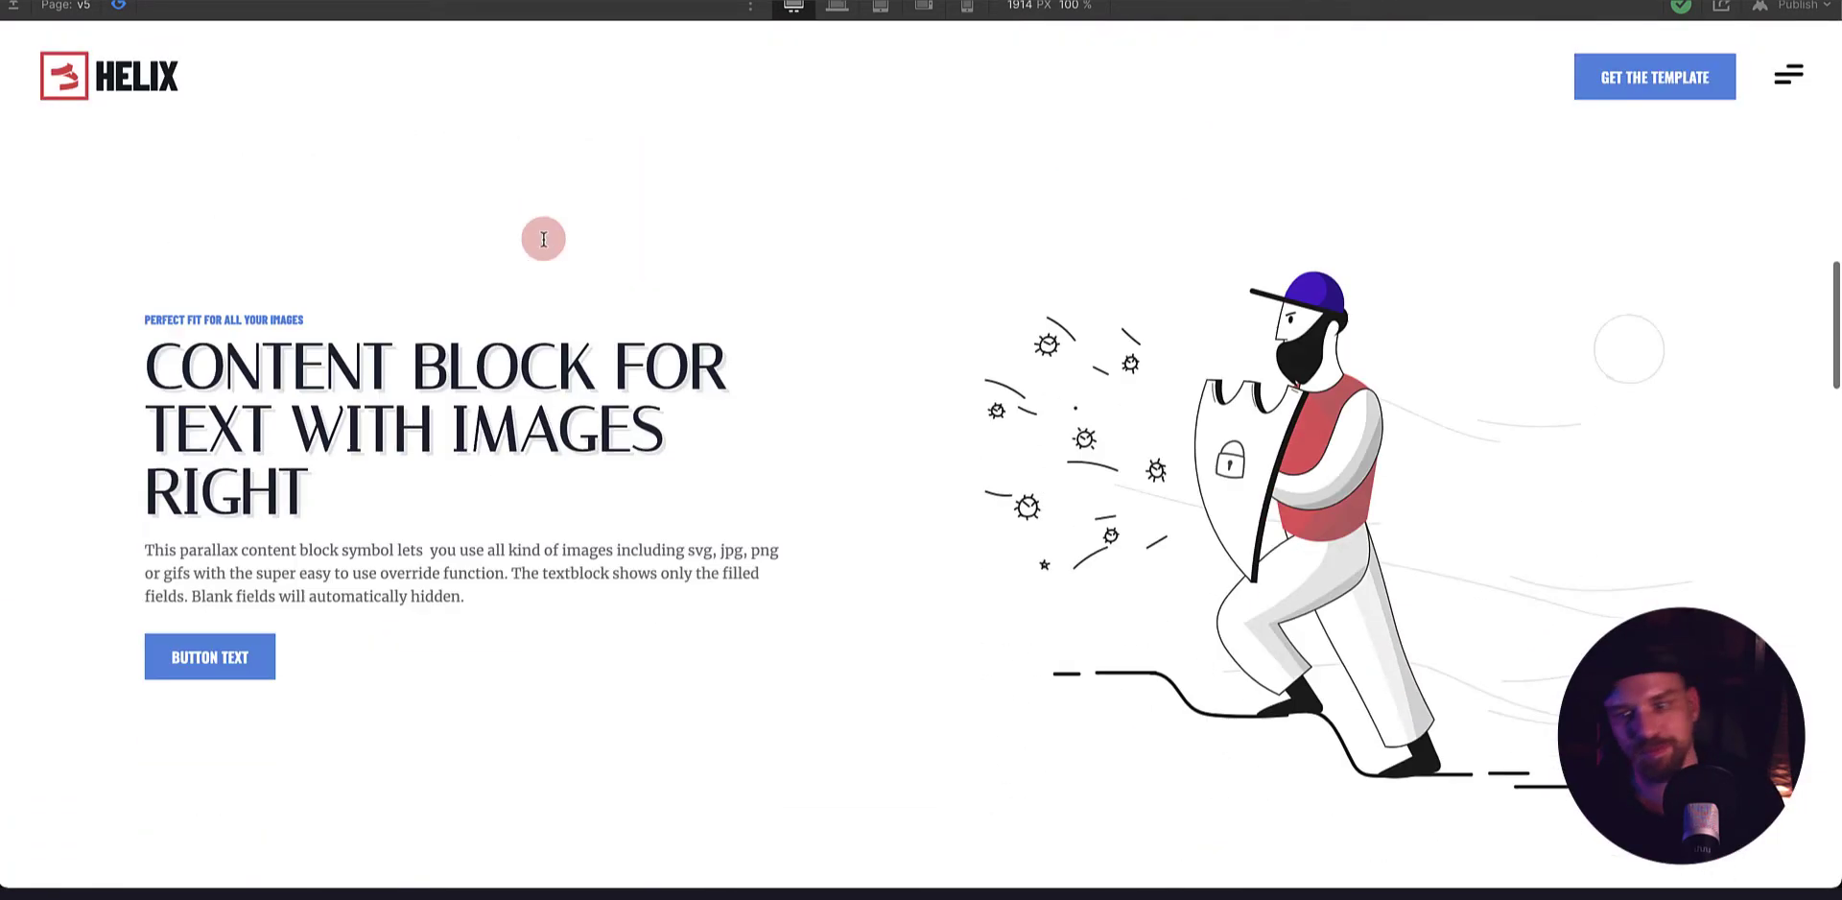
scroll(543, 239, "down", 8)
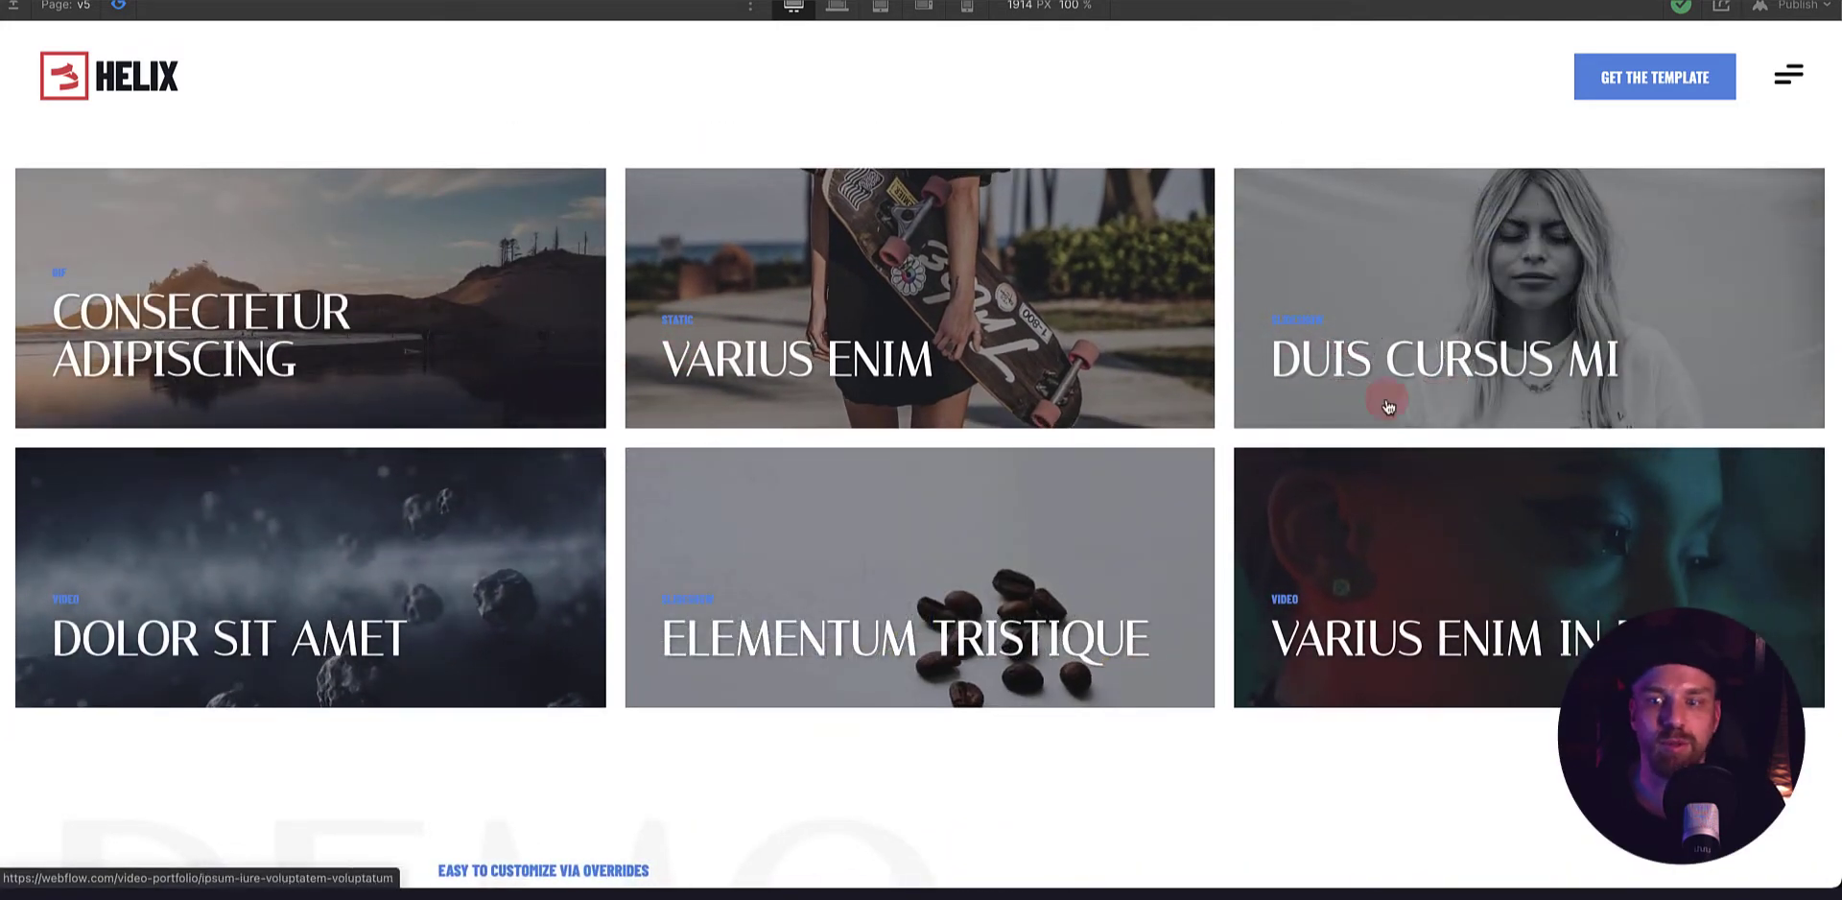
scroll(826, 516, "down", 7)
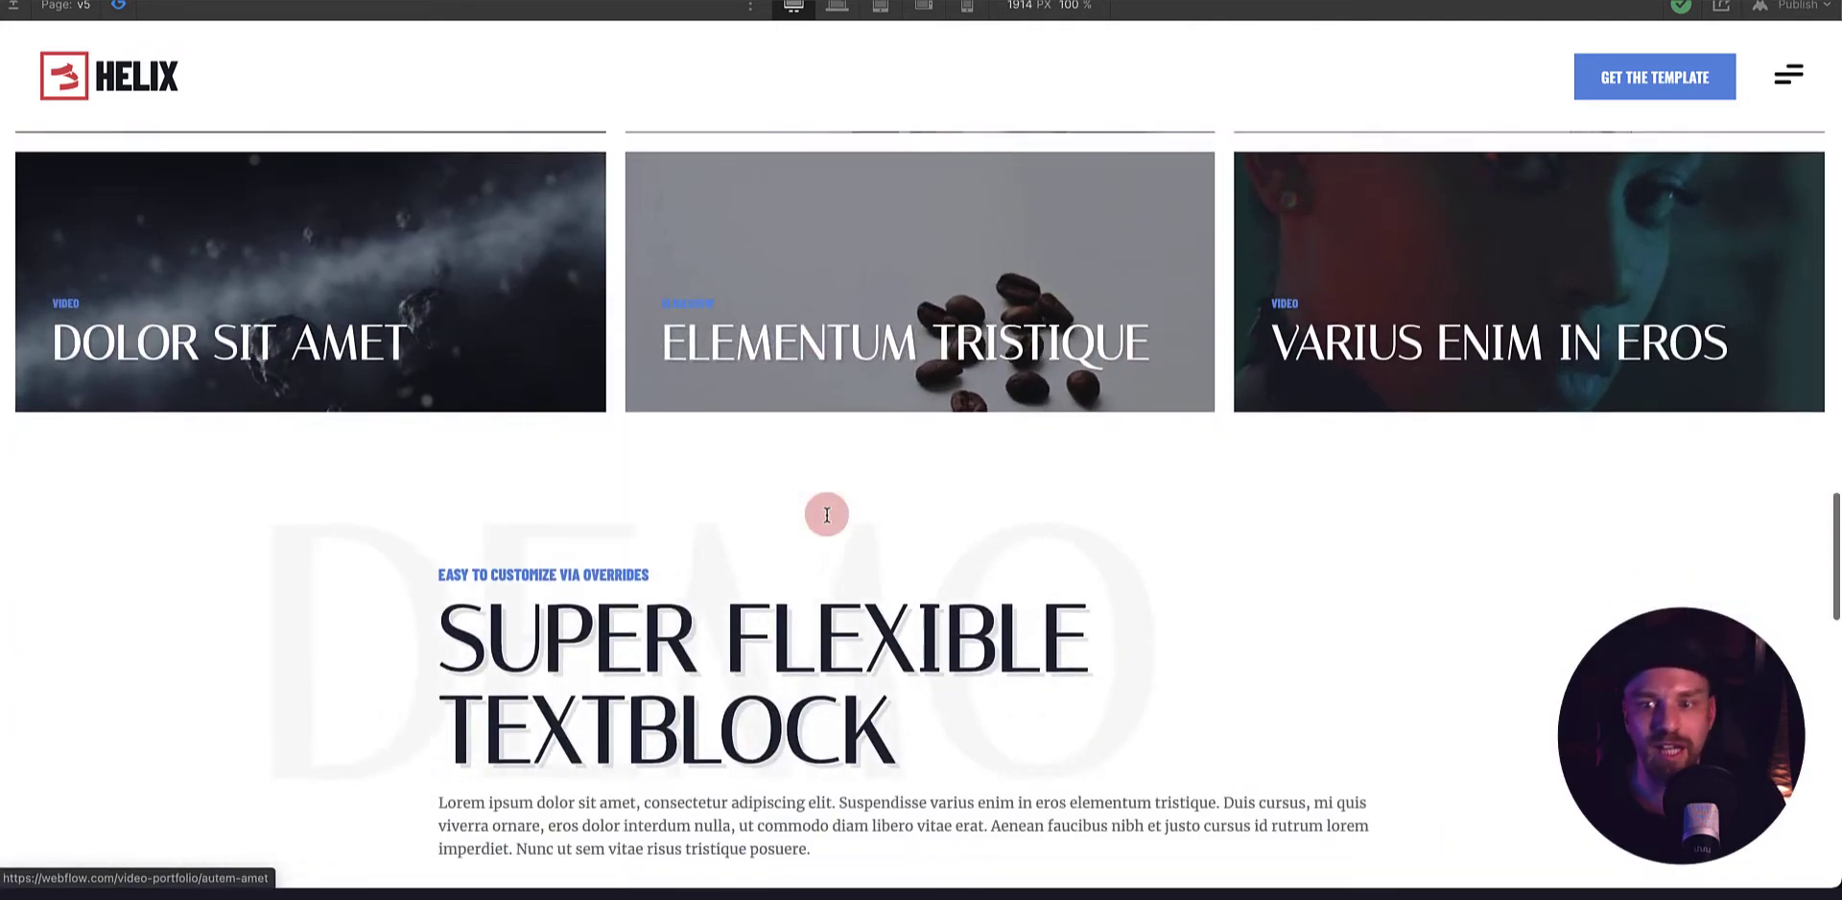
scroll(826, 515, "down", 15)
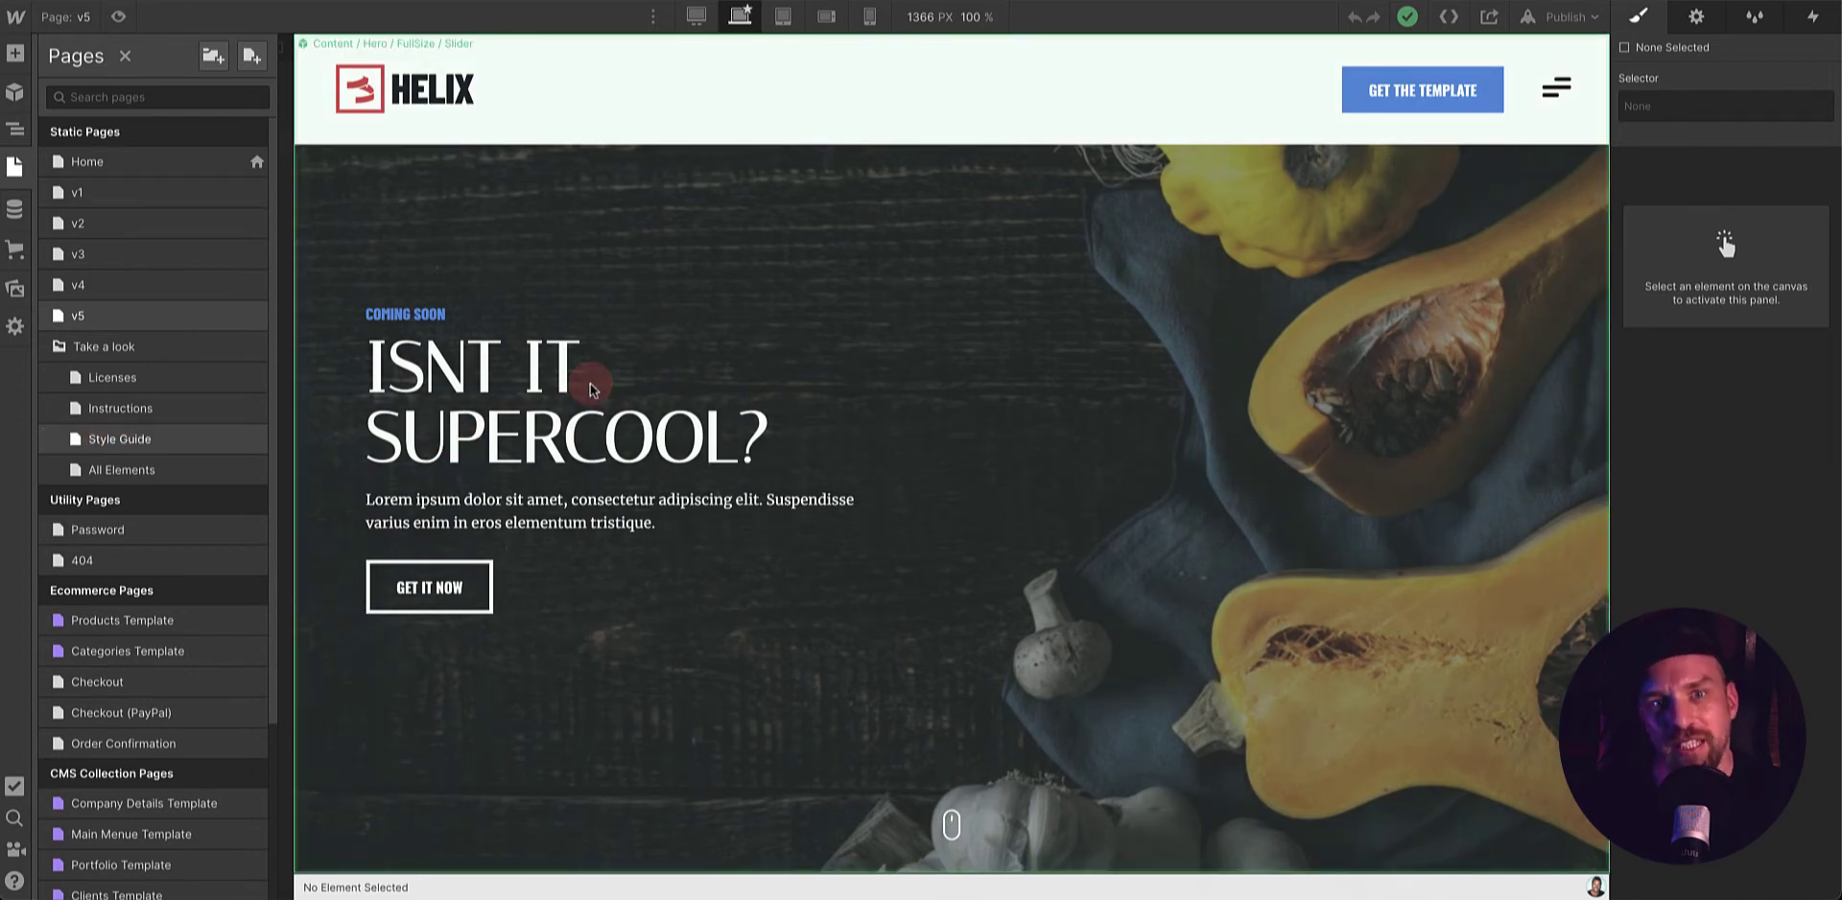
- Open the Company item in the Company Details CMS collection and review its logo, address, contact and social link fields
left_click(14, 209)
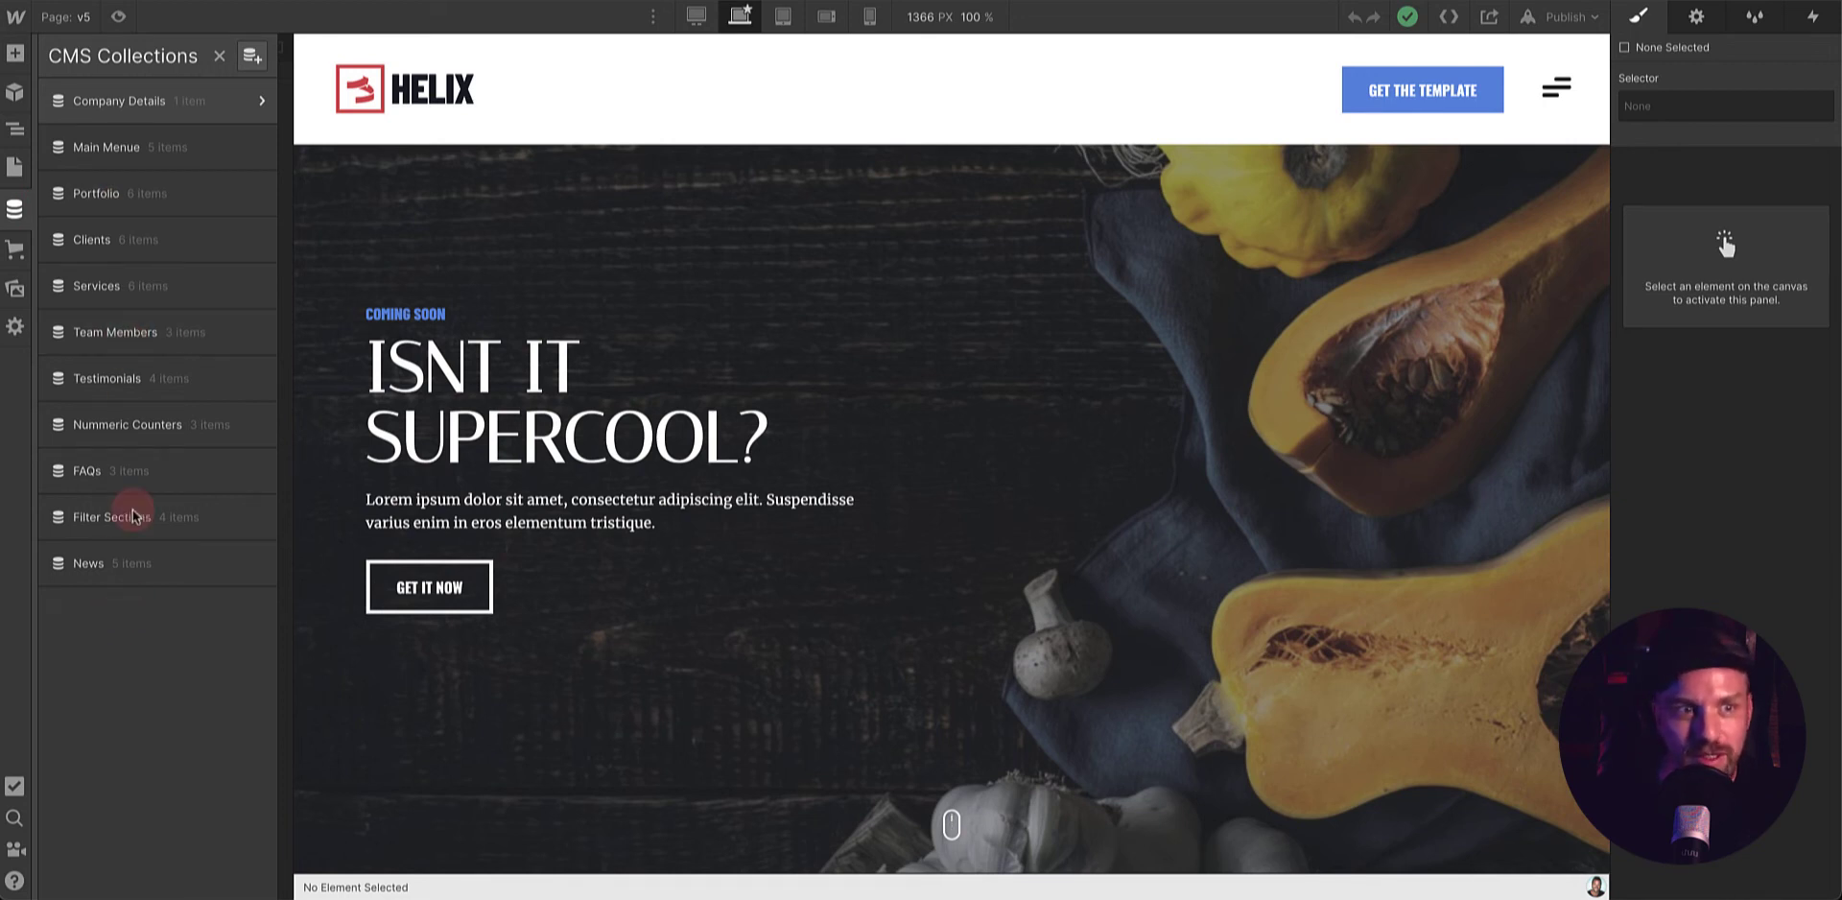
left_click(136, 108)
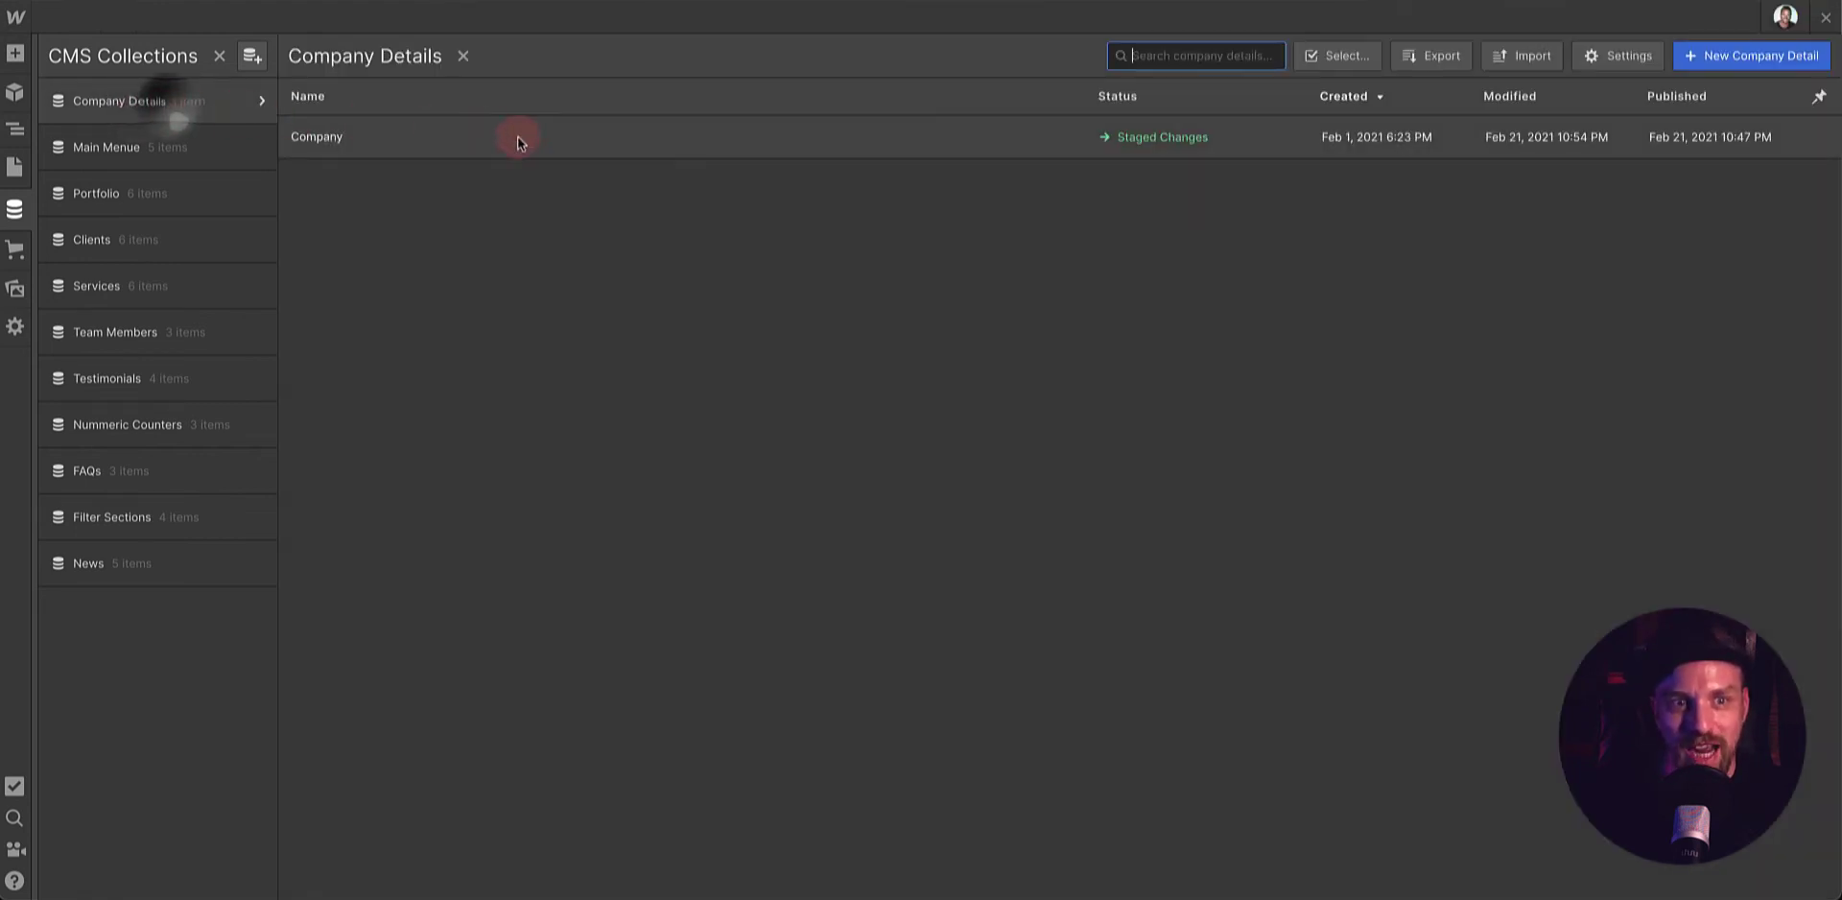
left_click(412, 140)
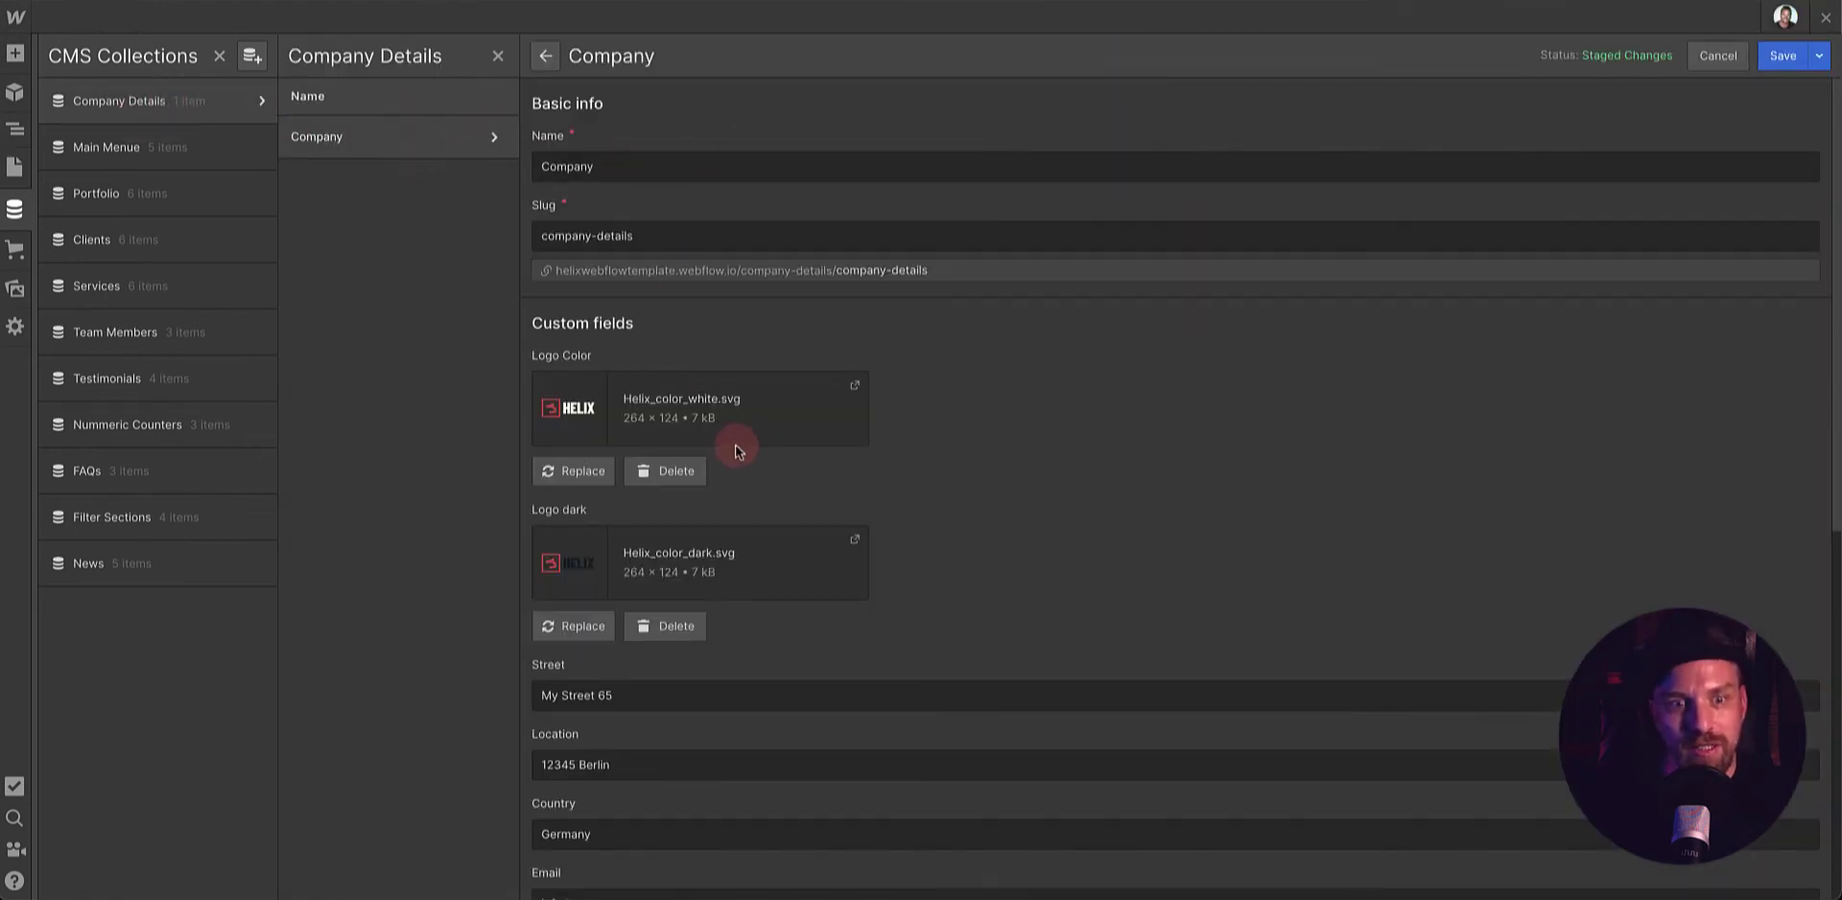
scroll(735, 447, "down", 2)
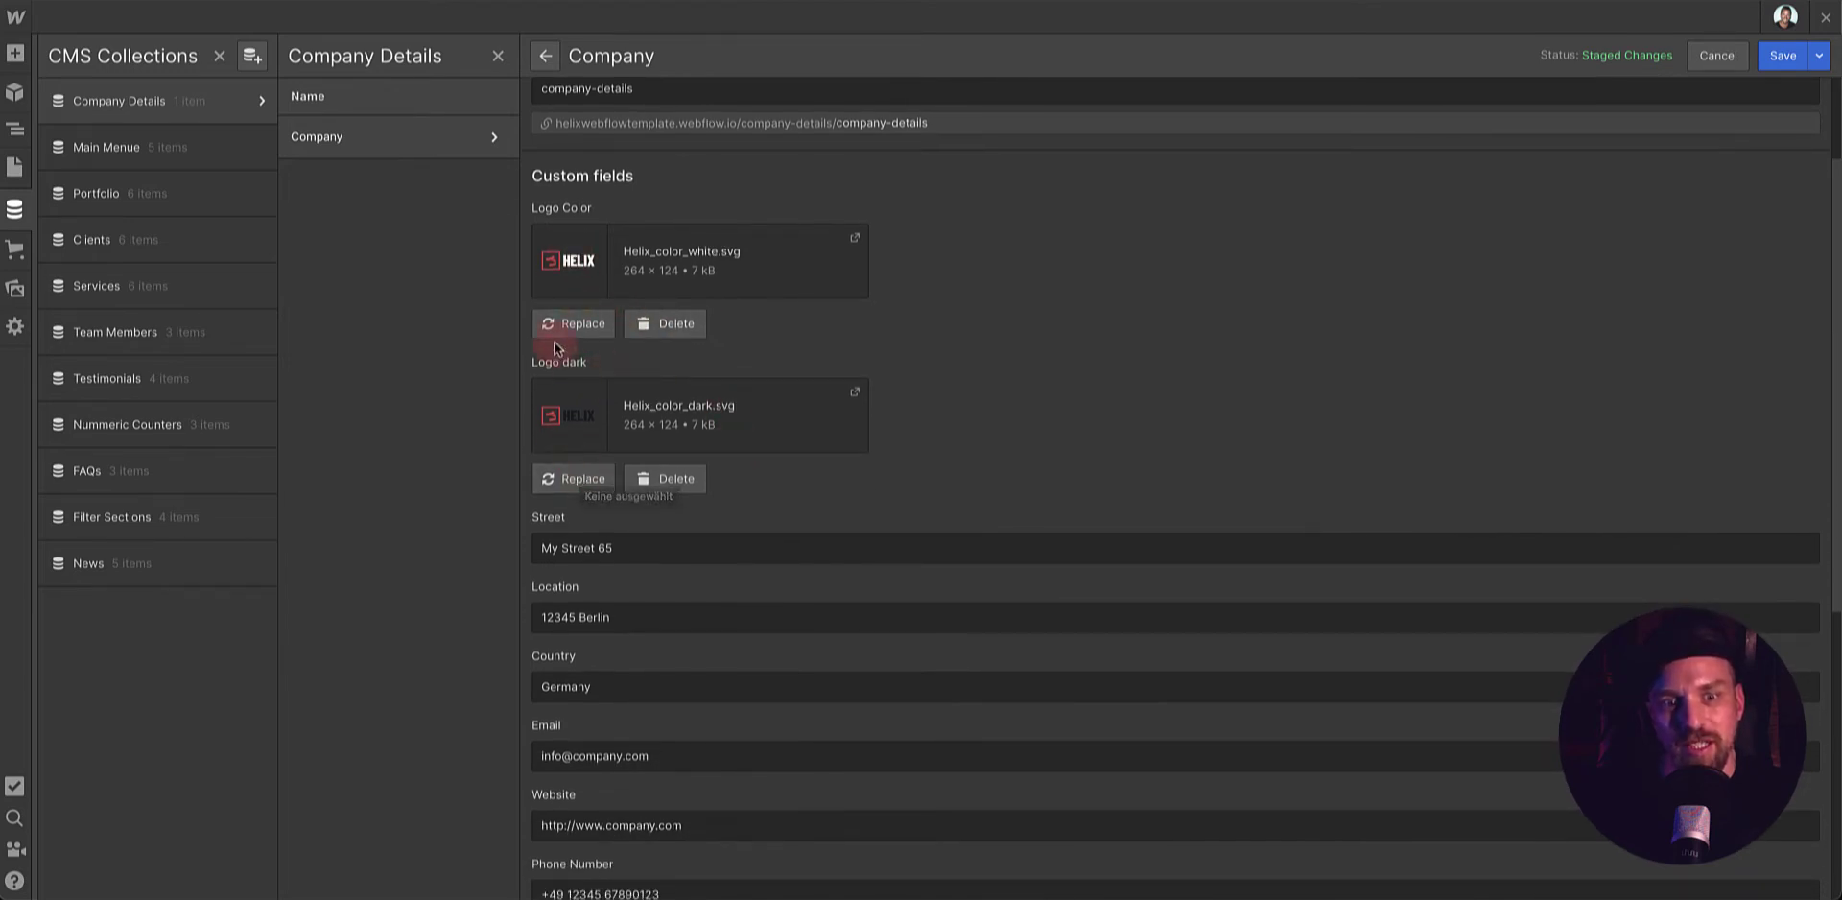
scroll(612, 555, "down", 2)
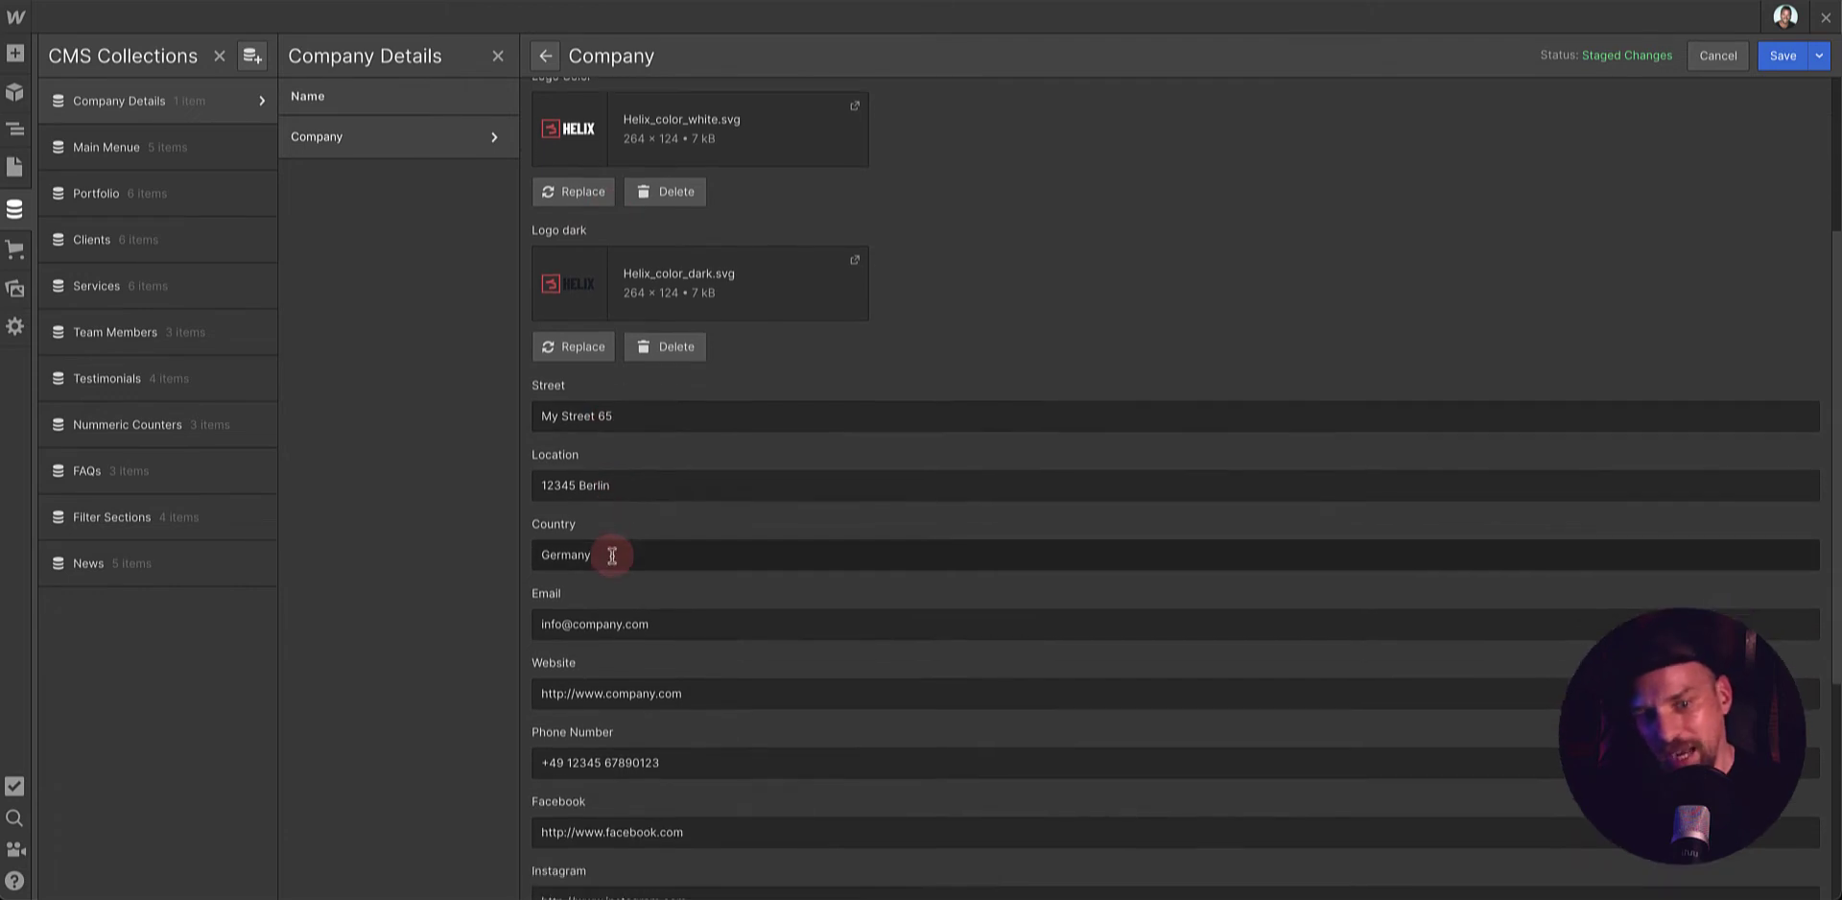
scroll(612, 557, "down", 2)
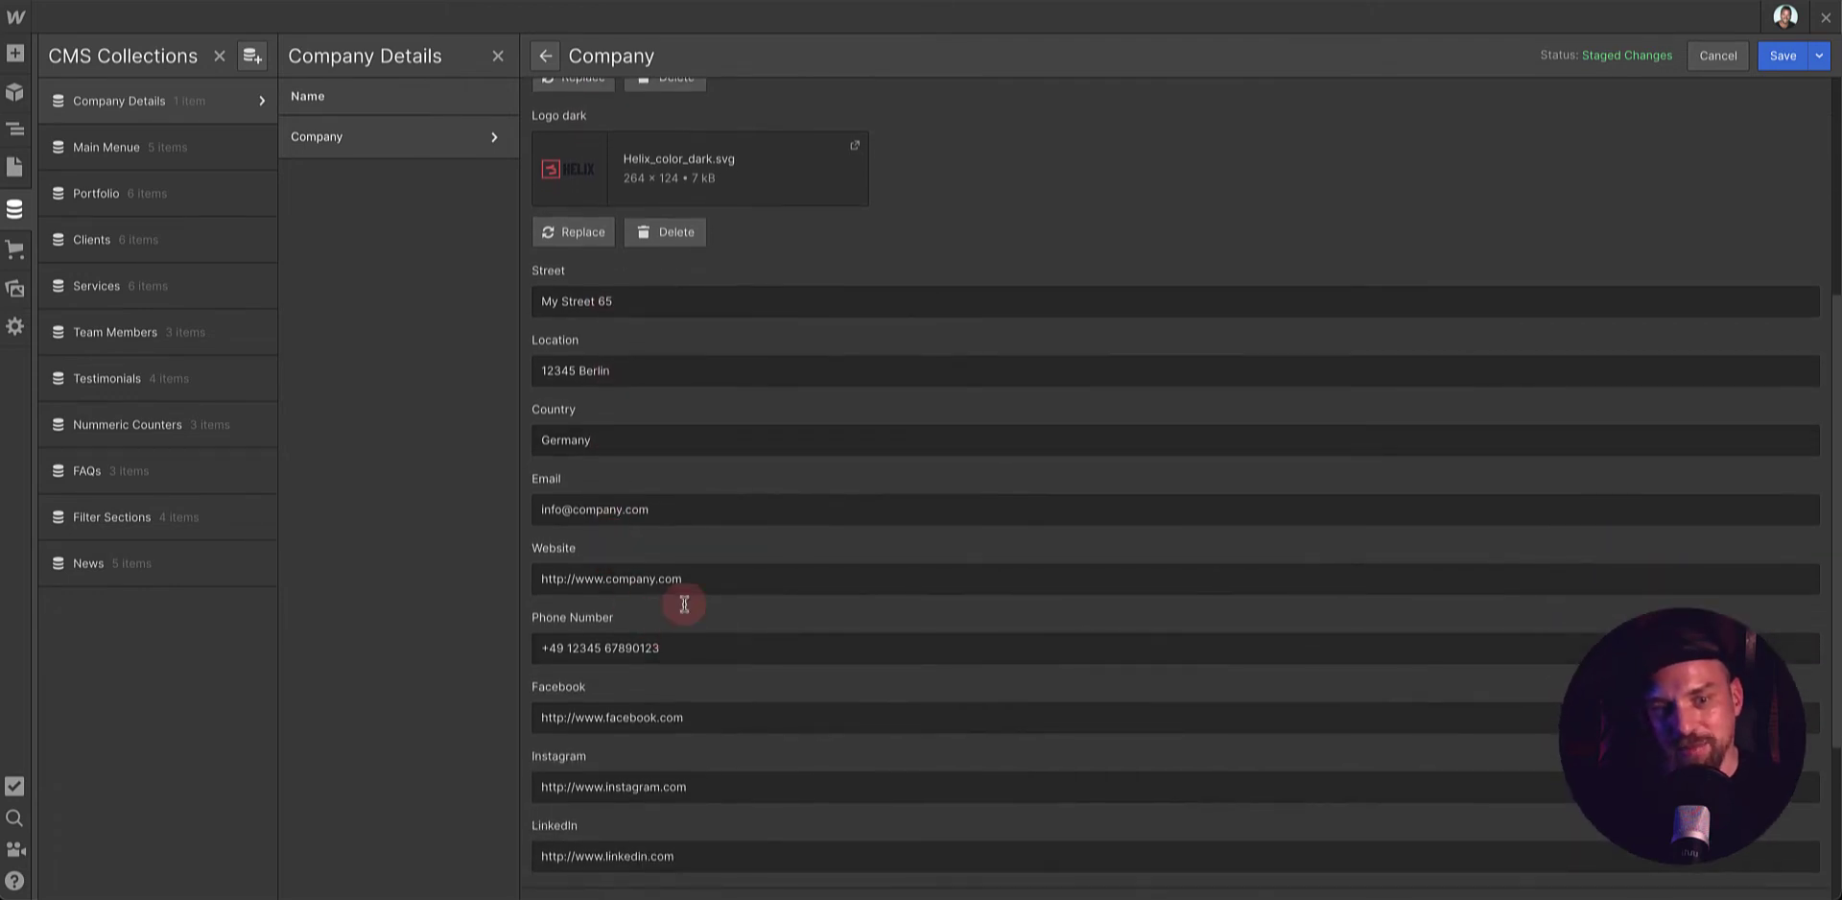
scroll(768, 494, "up", 4)
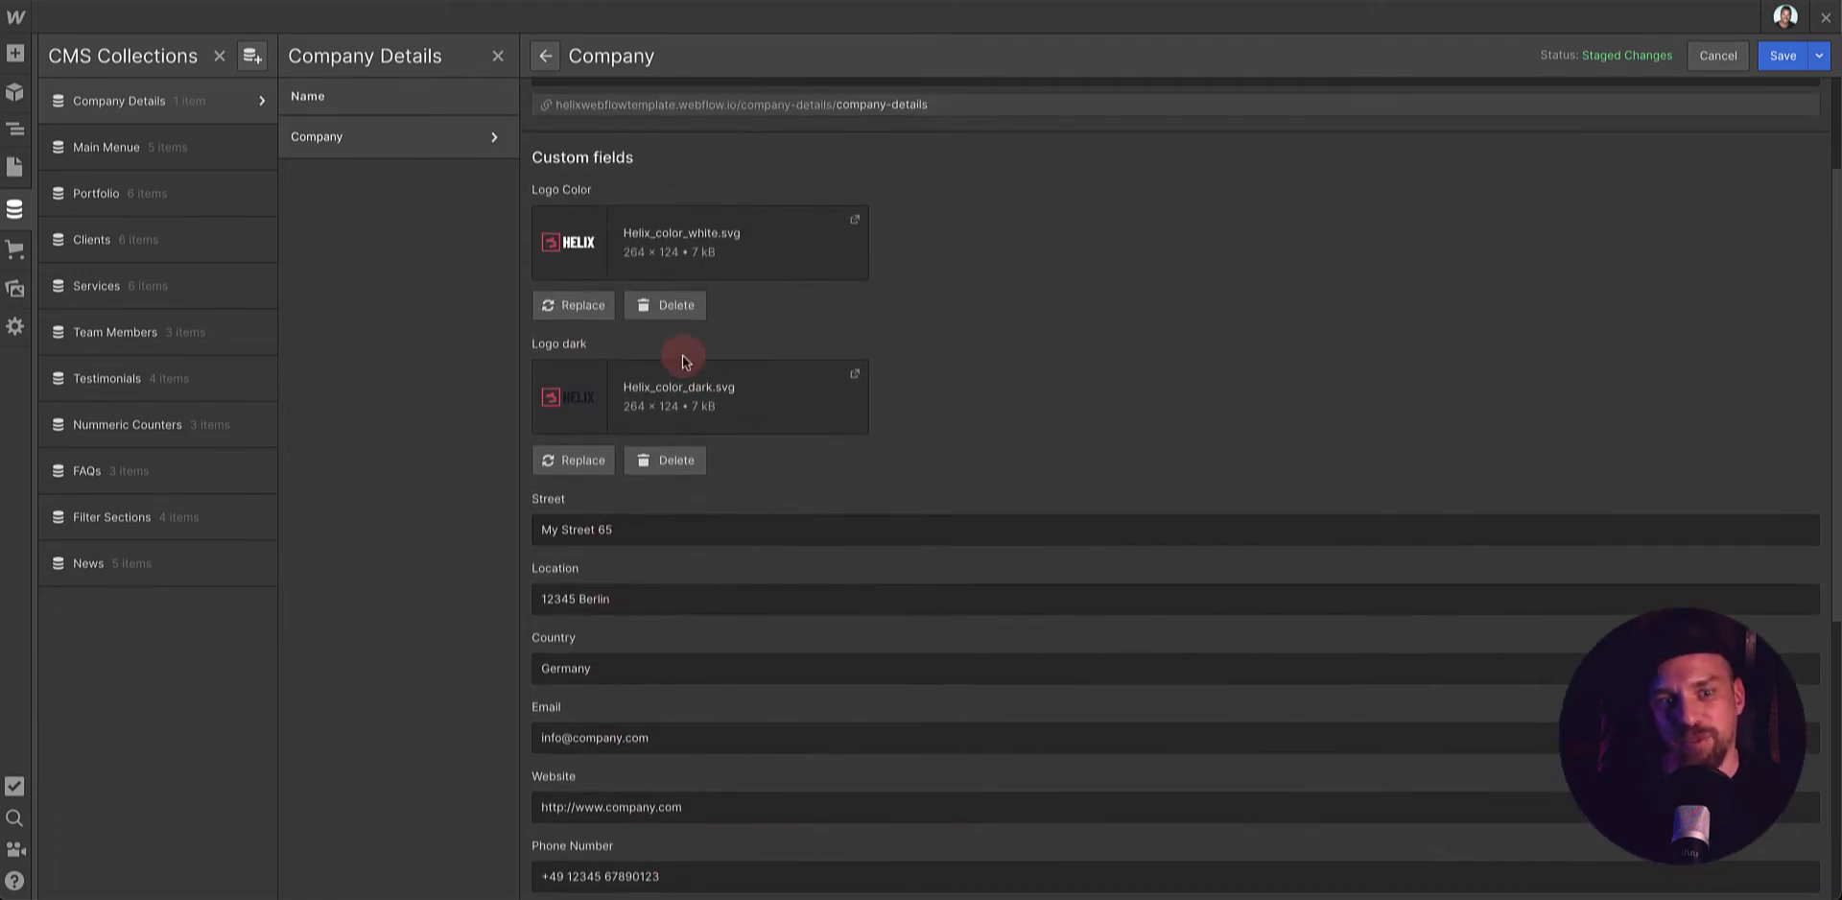
- Replace the company's street and the town in its location field with new address text
left_click_drag(658, 530, 516, 529)
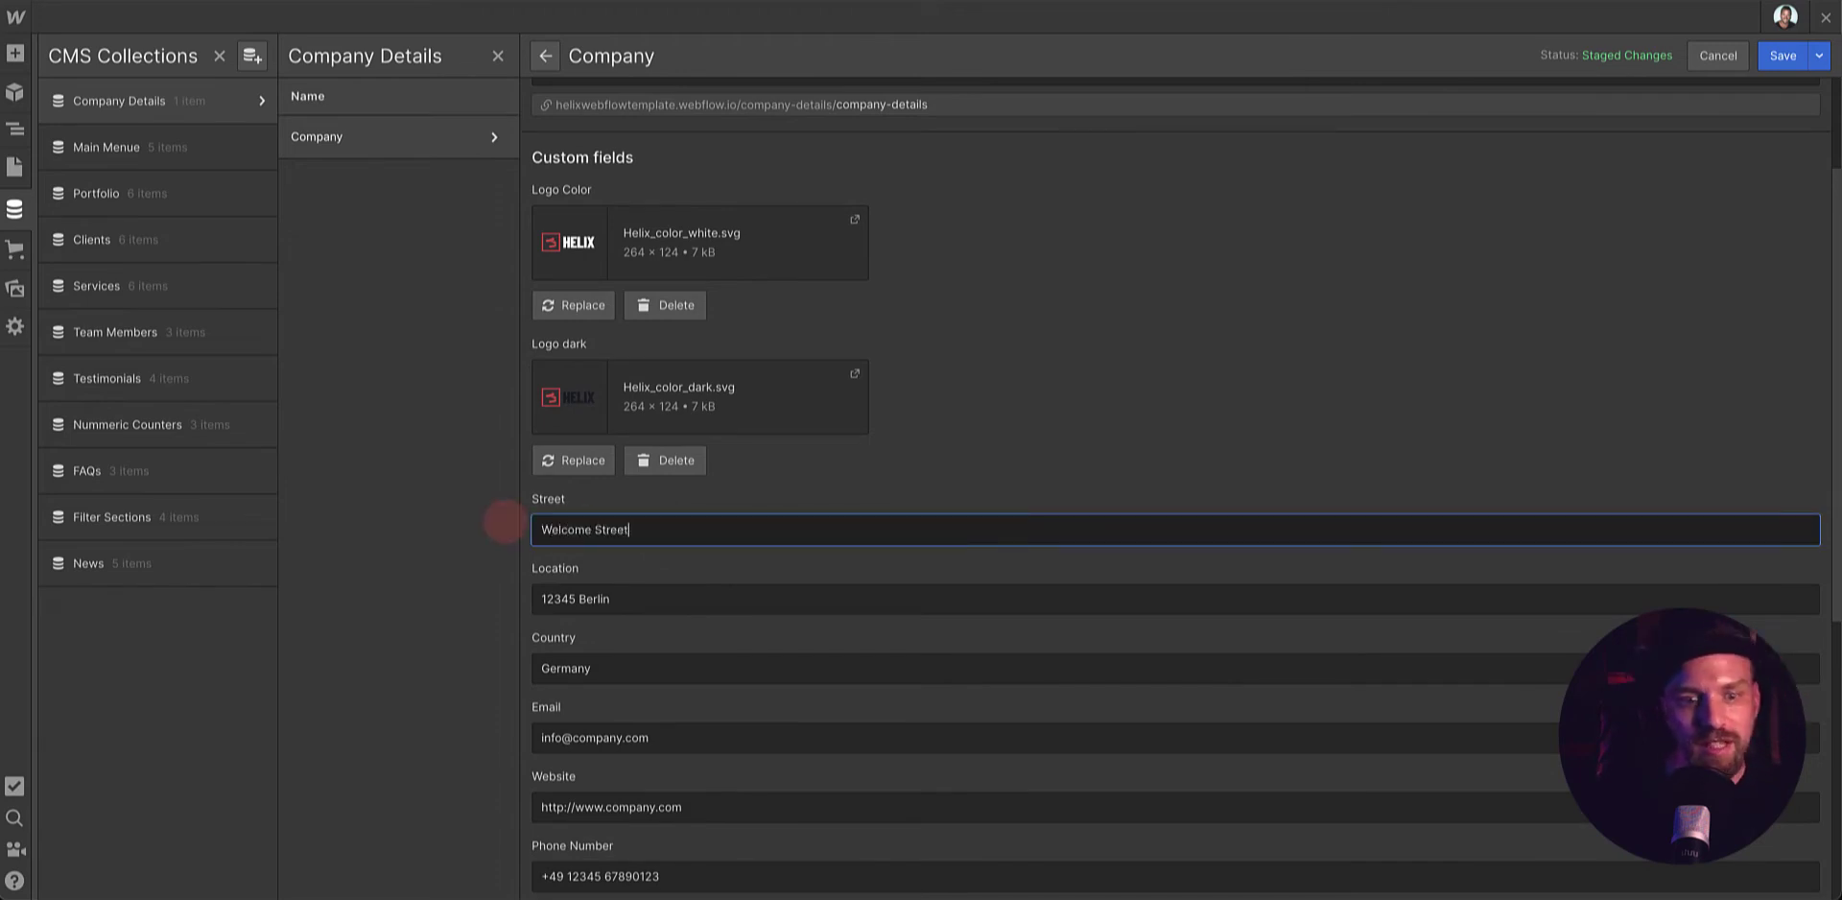
type("Welcome Street")
left_click_drag(622, 598, 583, 600)
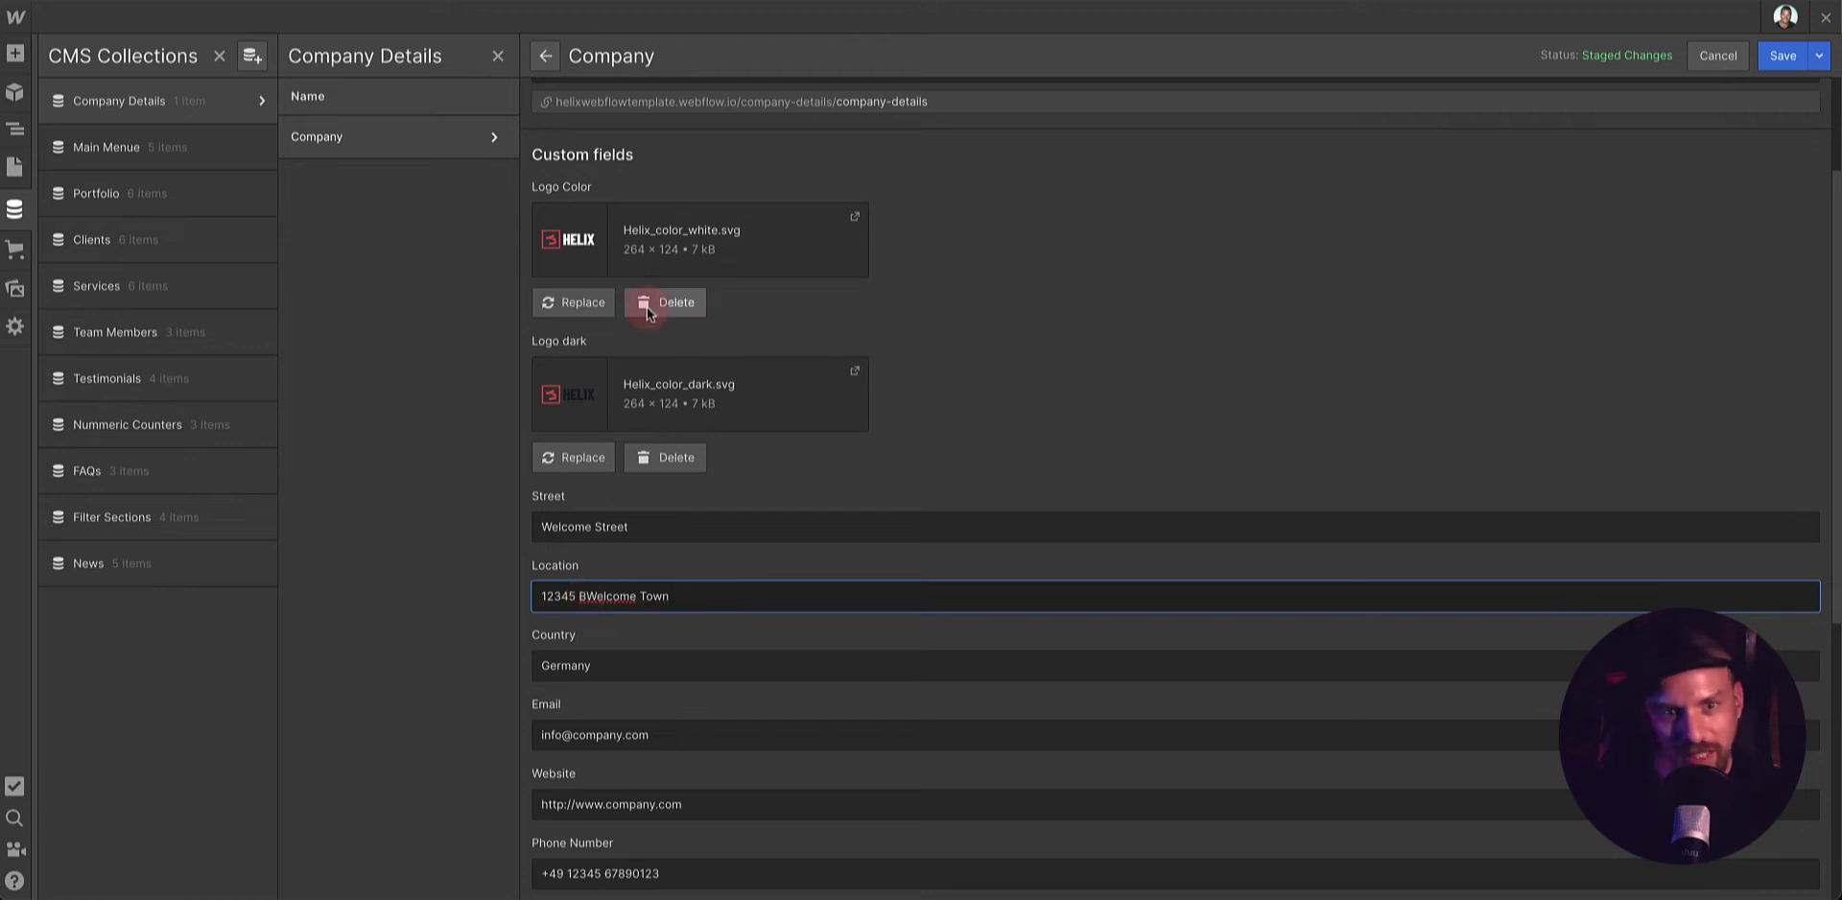
- Replace the company's Logo Color image with demologo_color_white.png from the DemoLogos folder
left_click(556, 313)
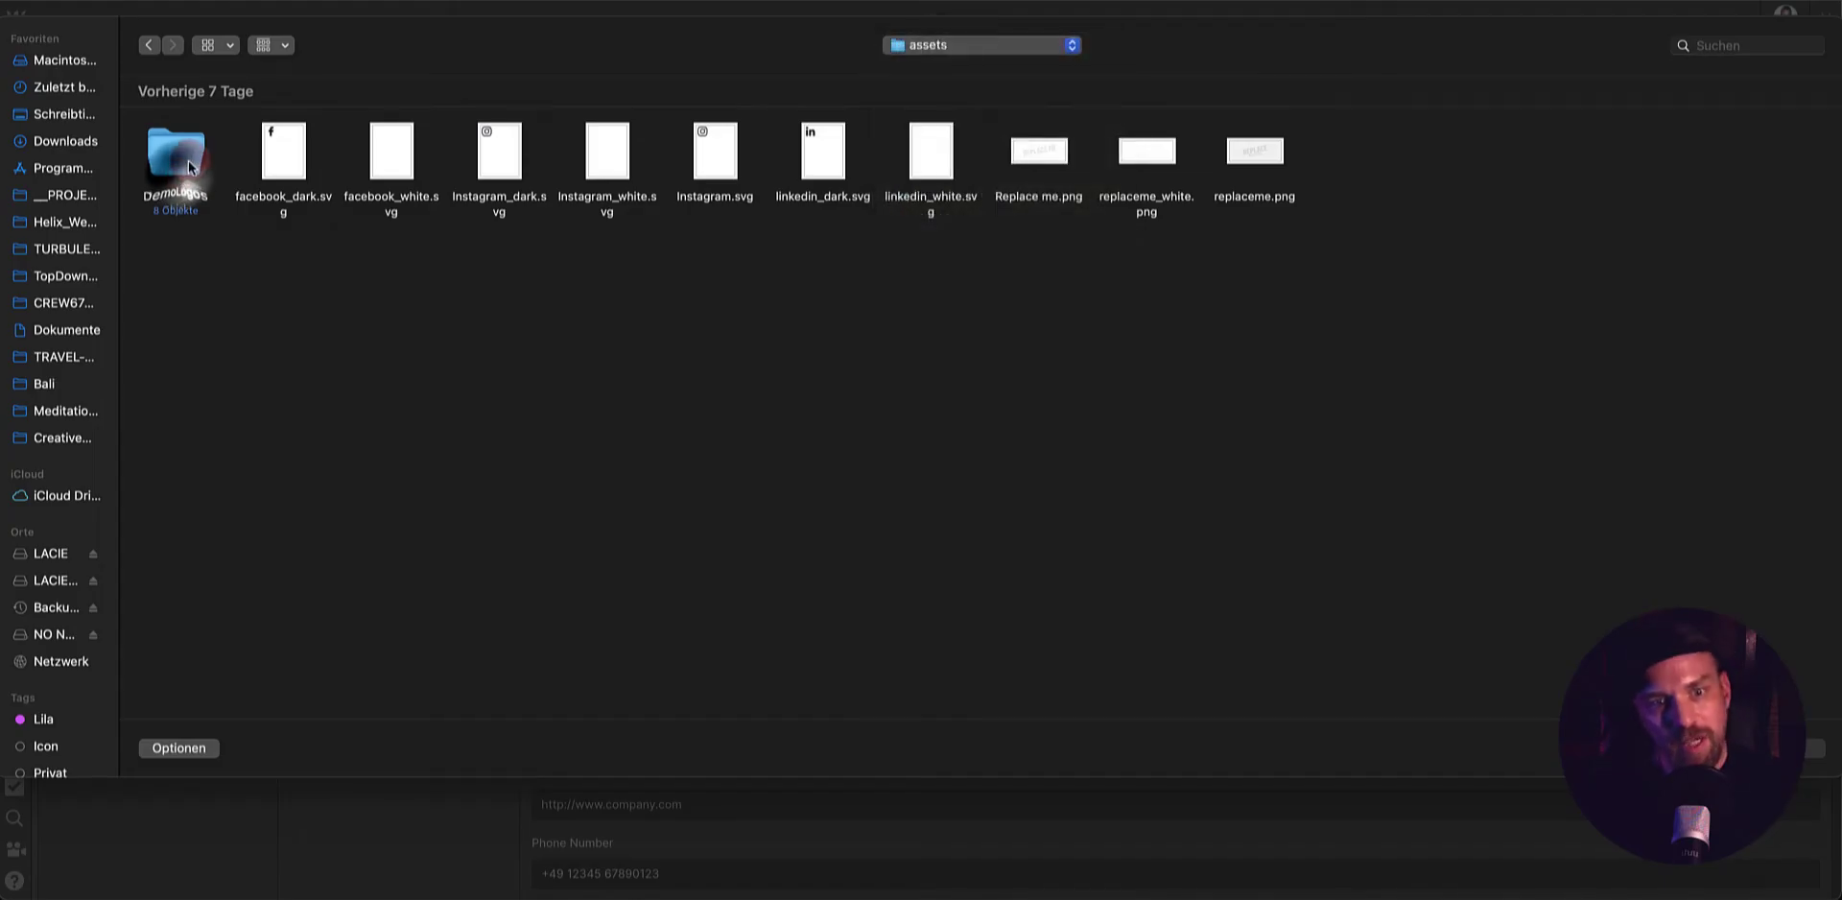
left_click(510, 163)
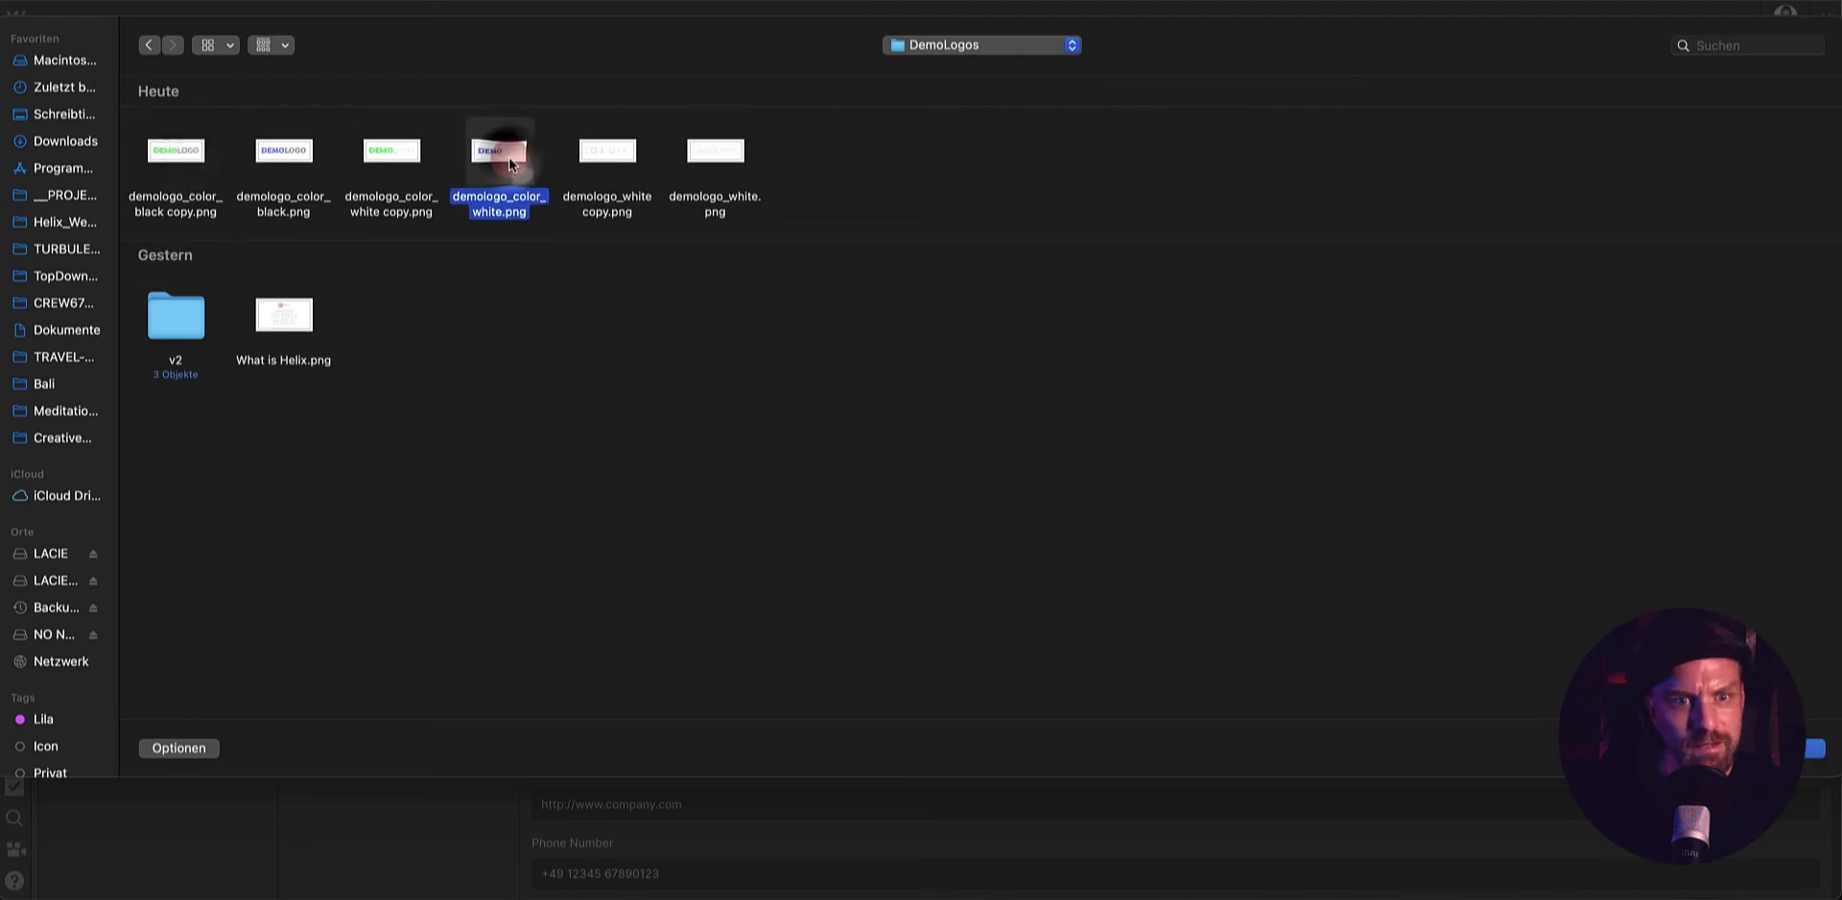
double_click(509, 163)
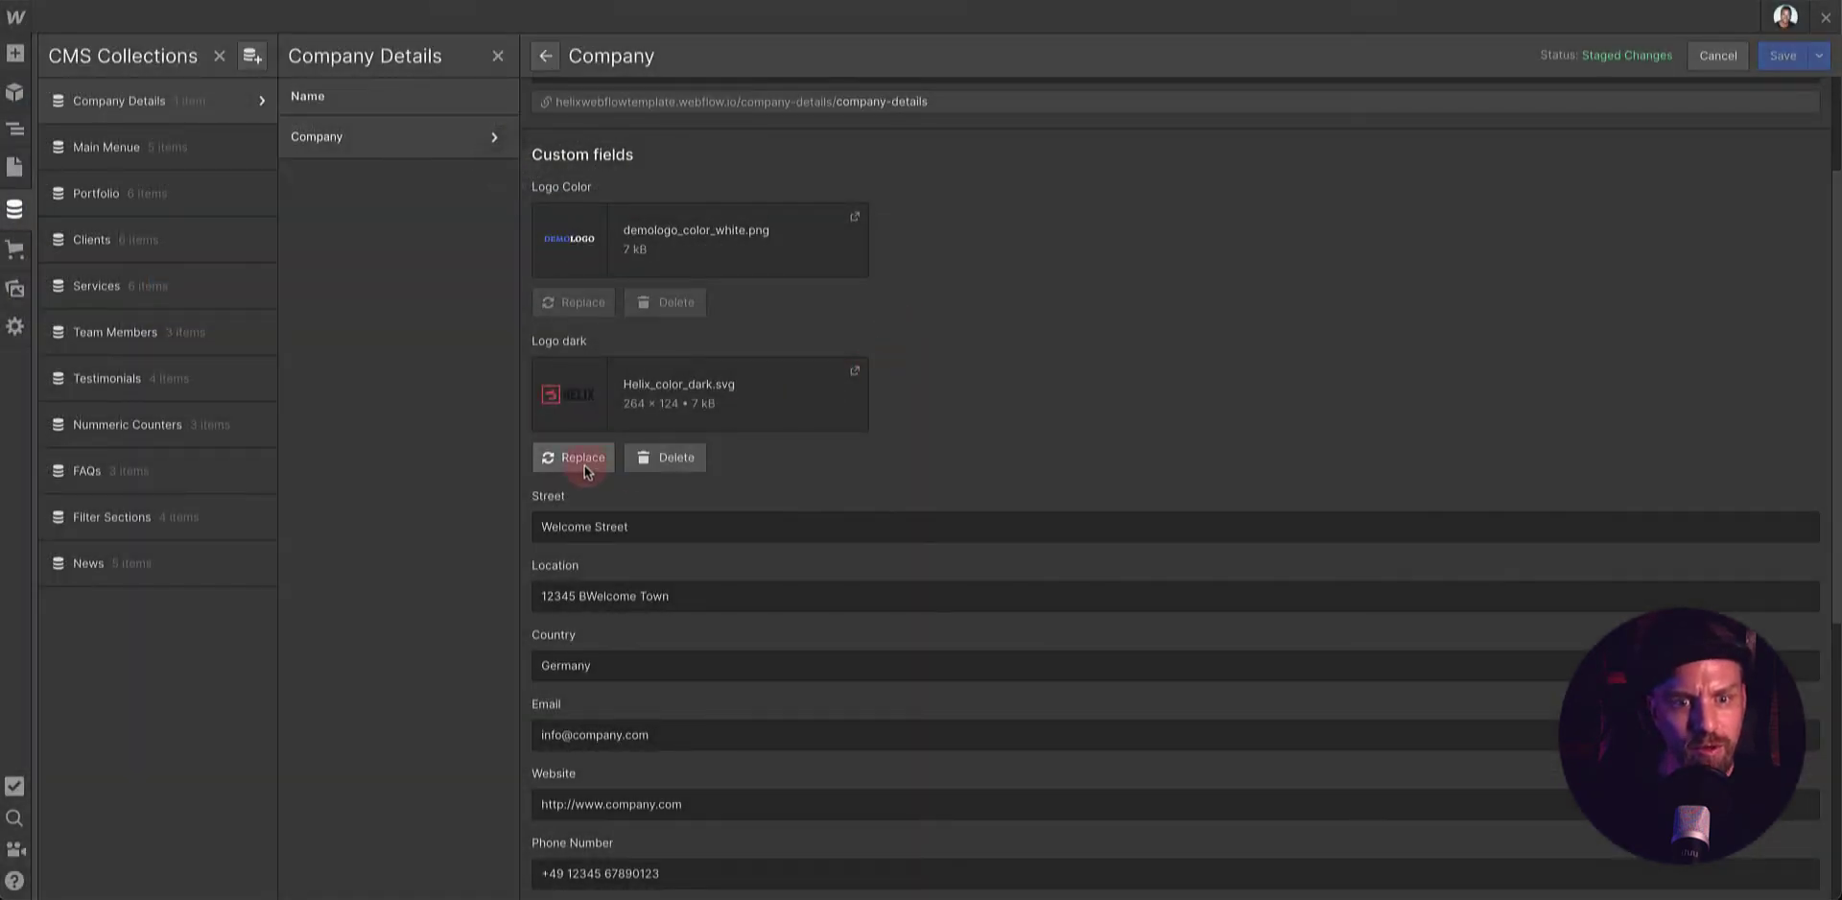
- Replace the Logo dark image with demologo_color_black.png and save the Company item
left_click(585, 461)
left_click(281, 154)
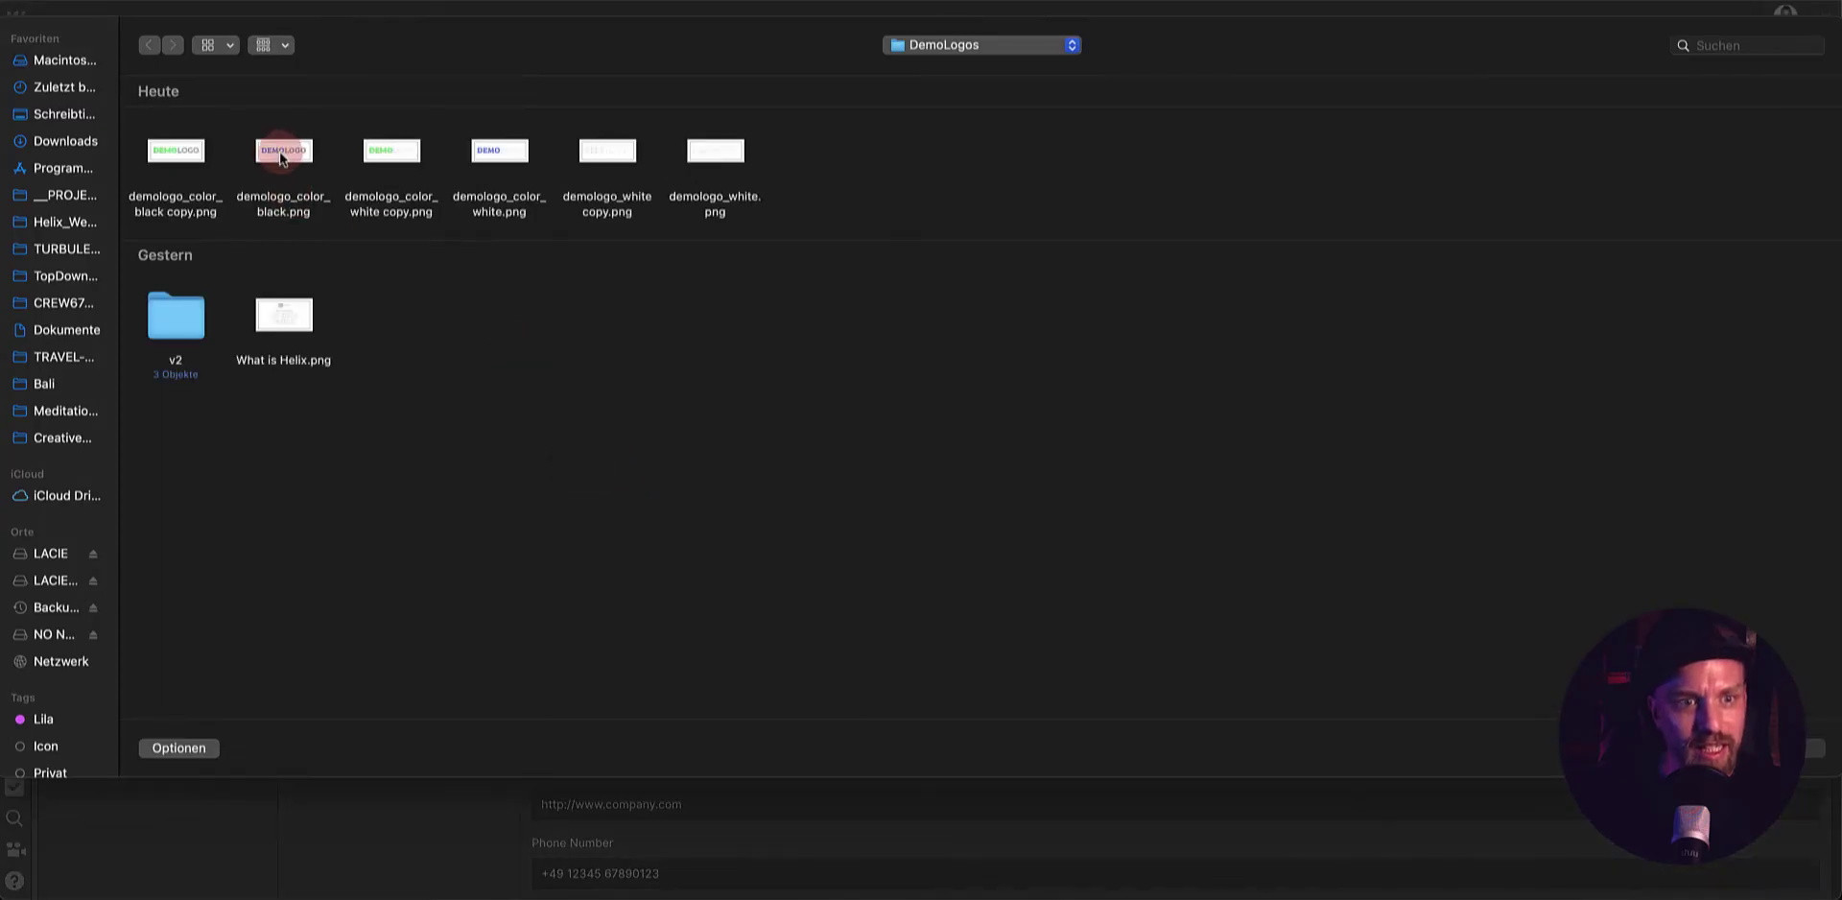
double_click(281, 156)
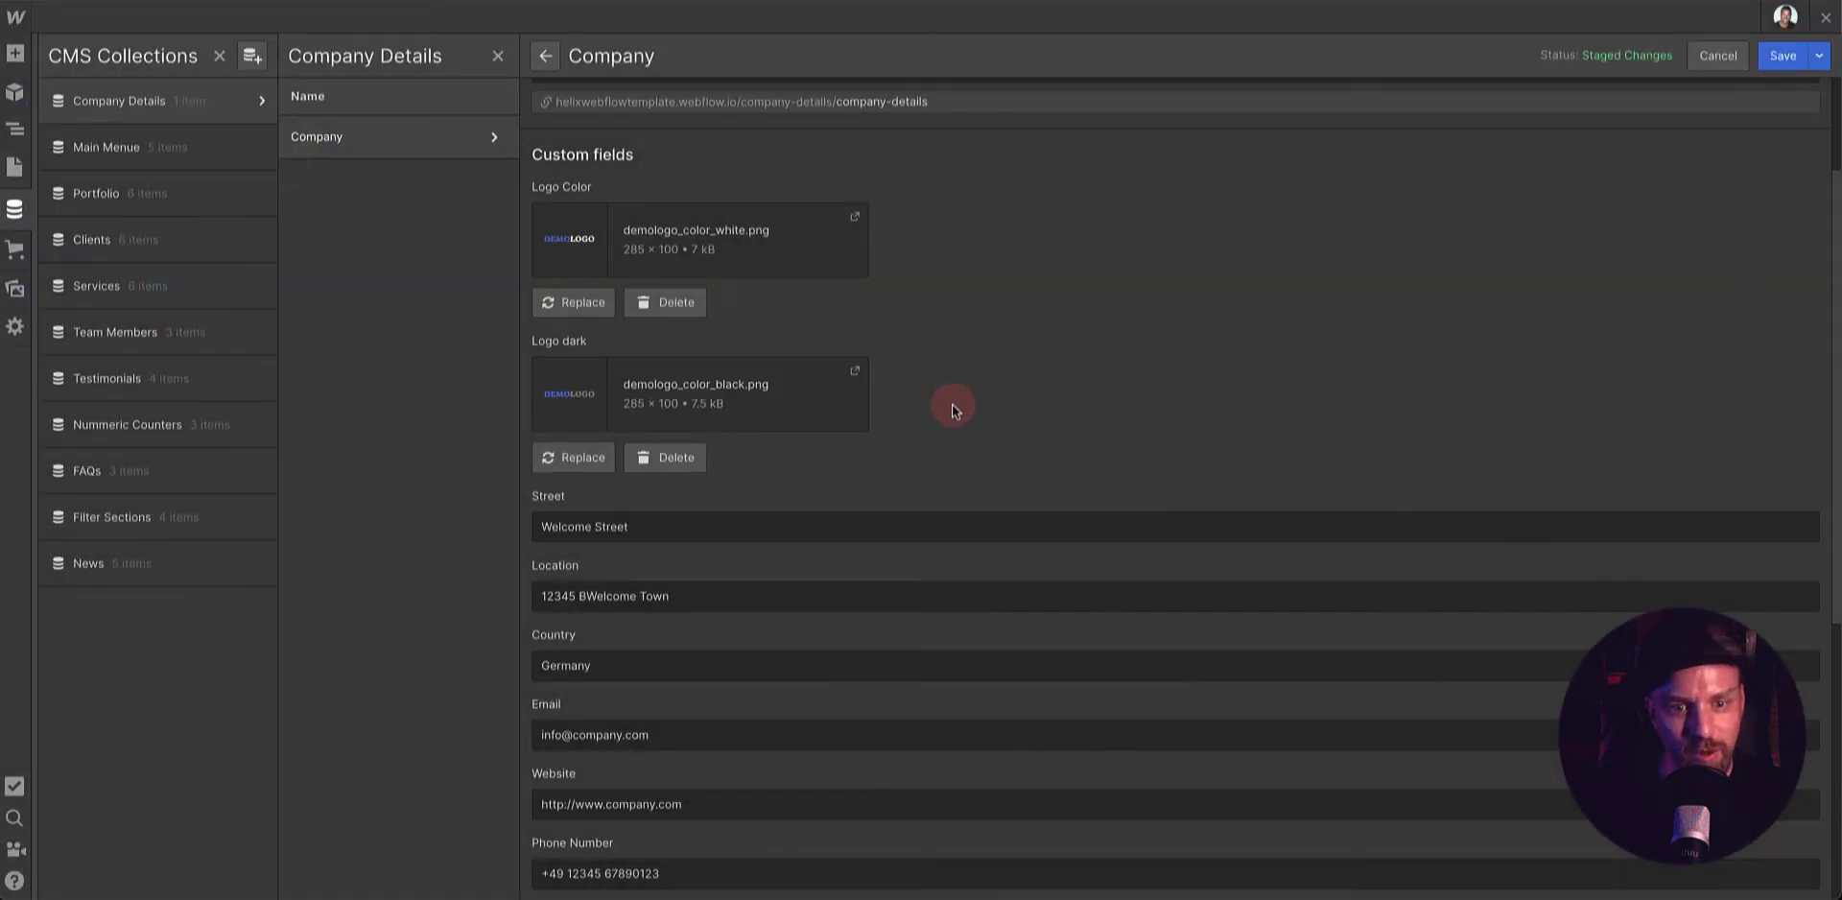
scroll(980, 412, "up", 2)
left_click(1782, 55)
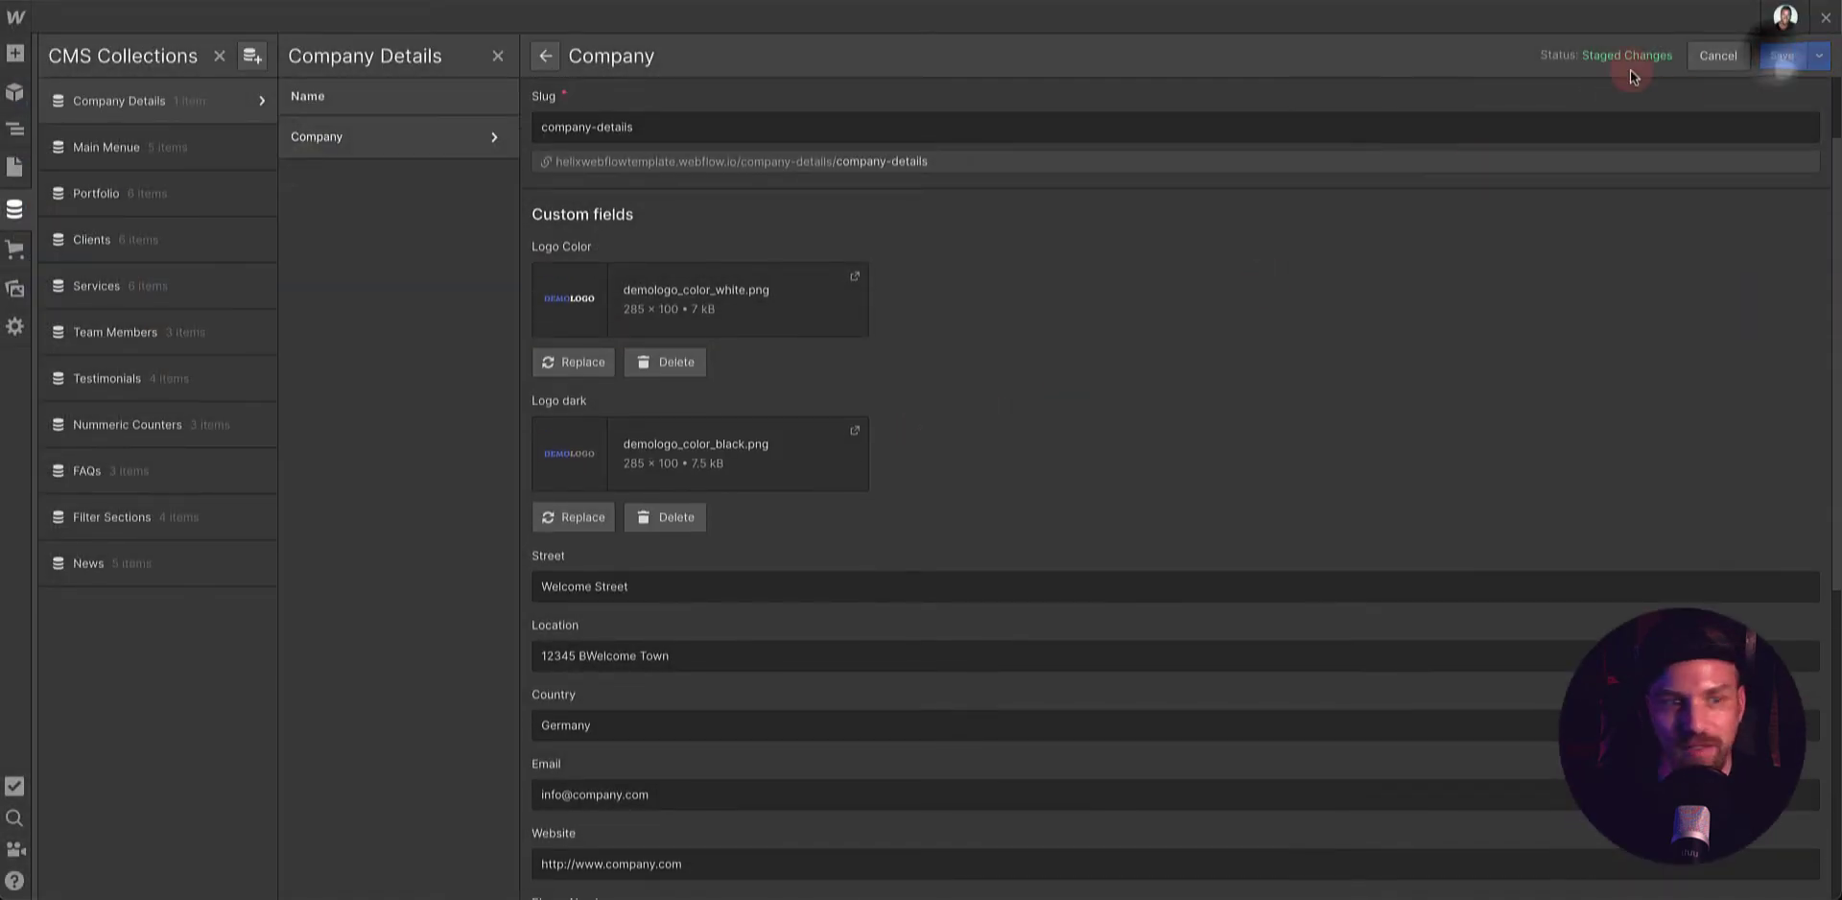
- Preview the v5 page and check the company logo in the header and the address details in the footer
left_click(15, 167)
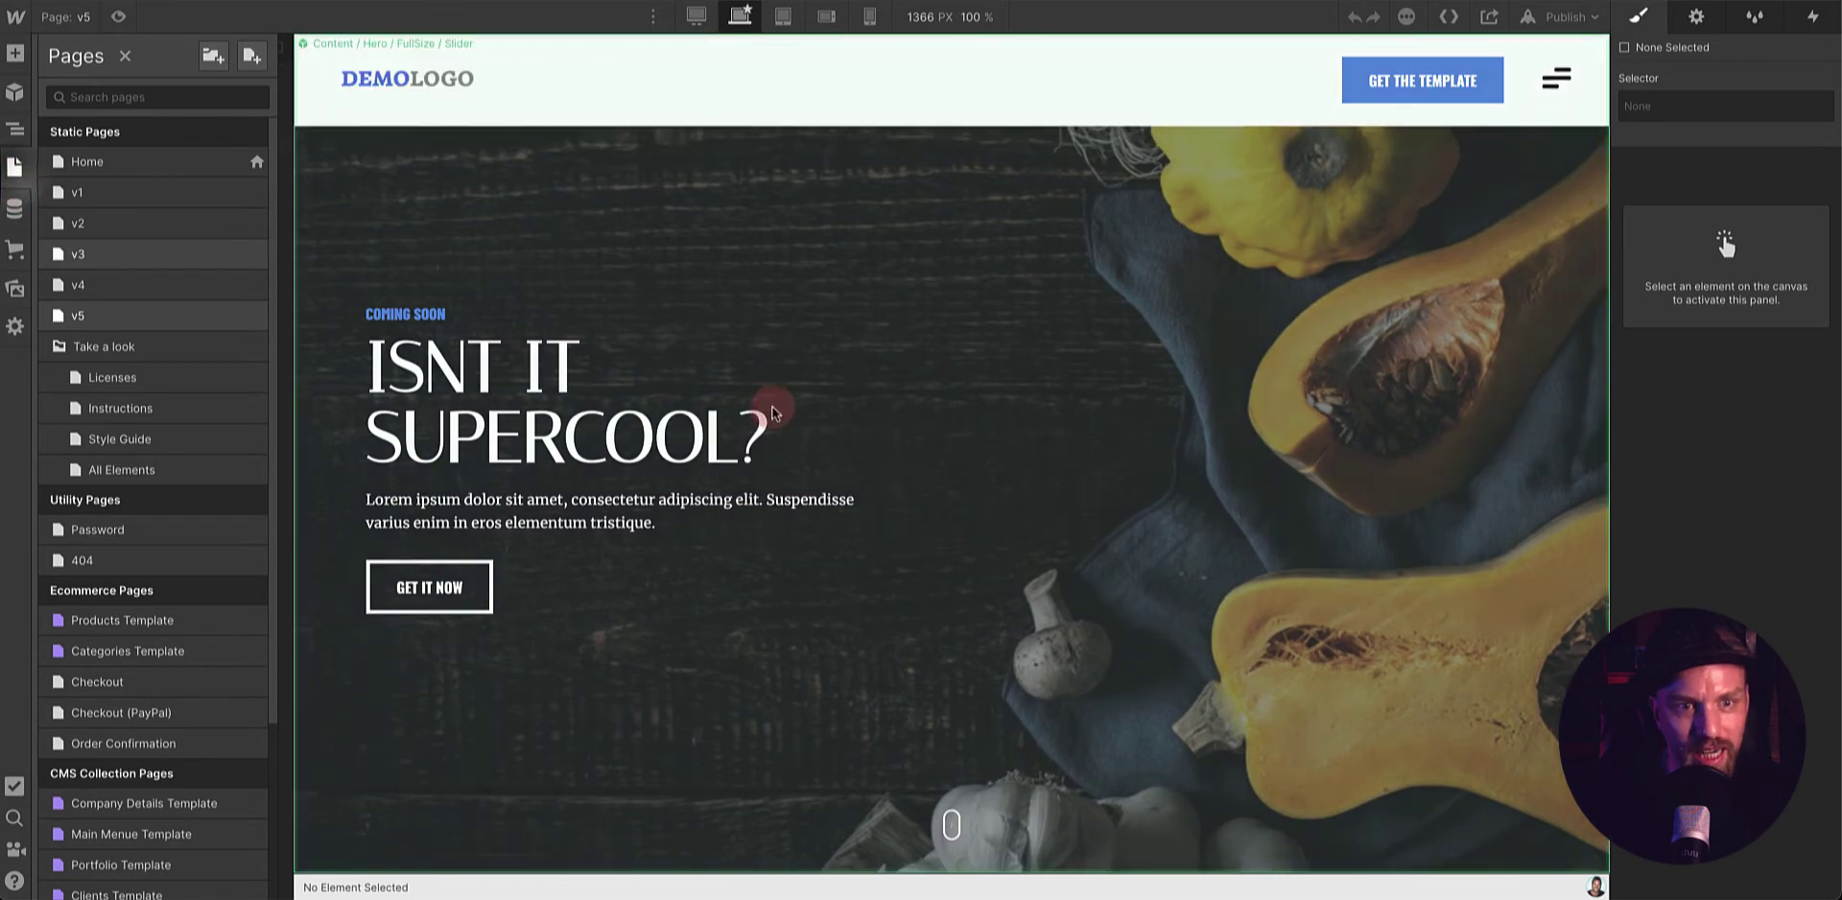
left_click(119, 19)
scroll(810, 439, "down", 5)
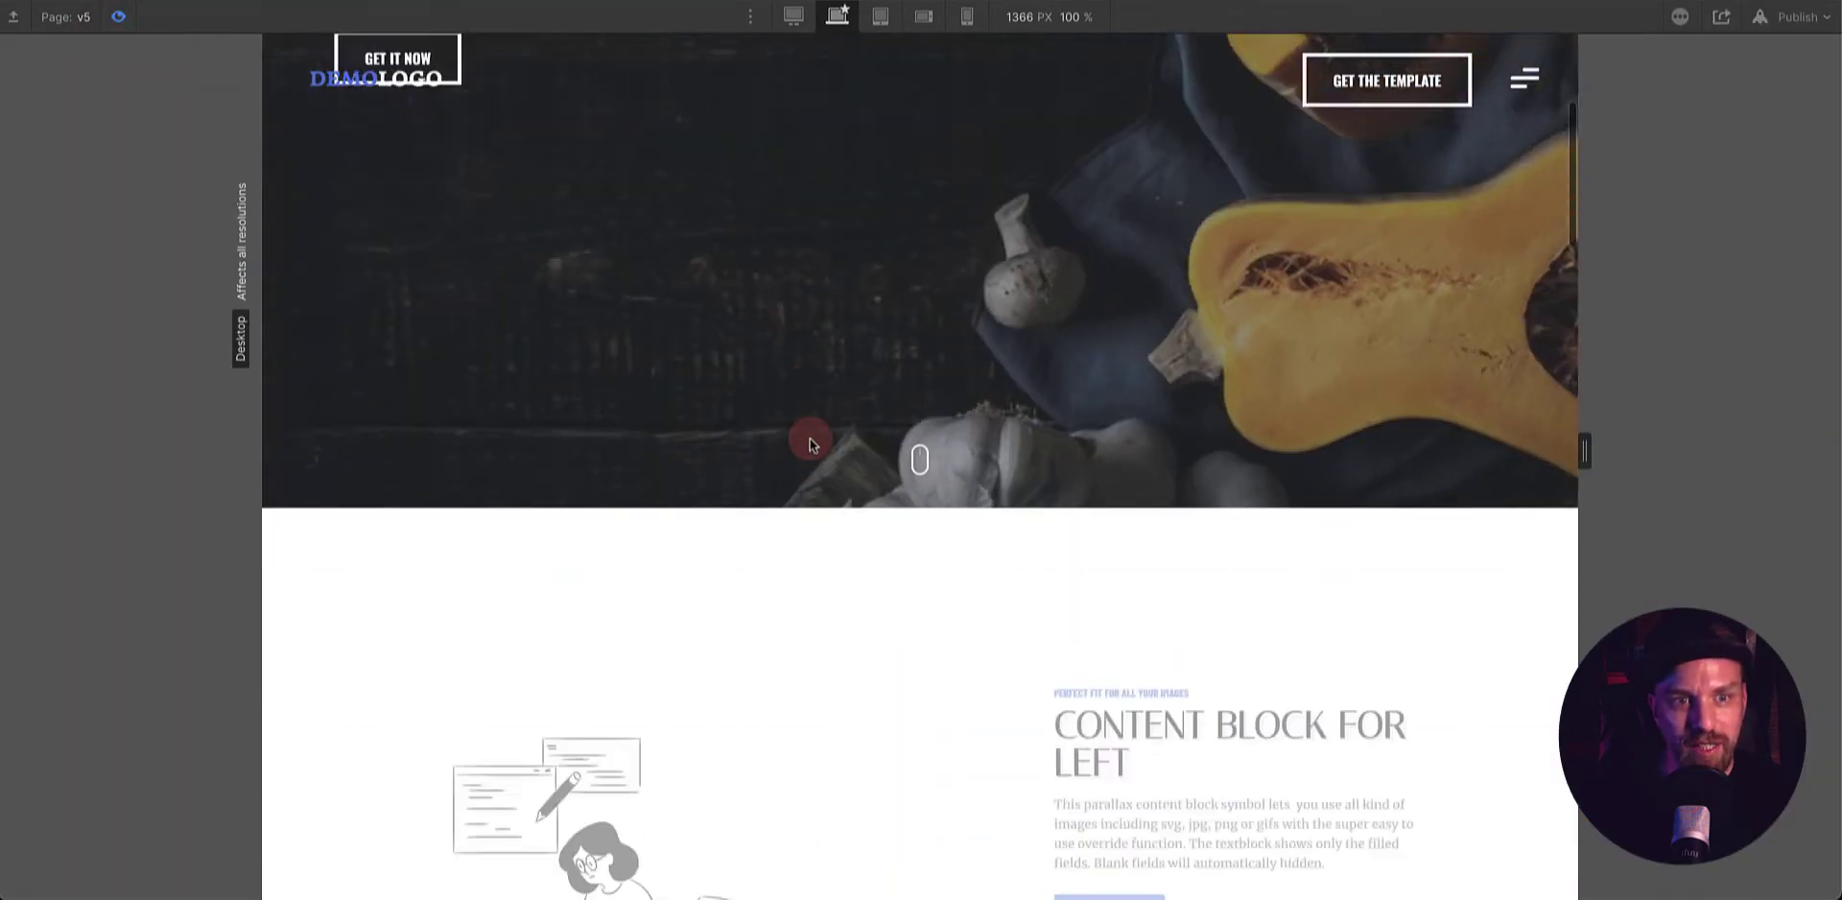
scroll(809, 435, "up", 5)
scroll(809, 436, "down", 8)
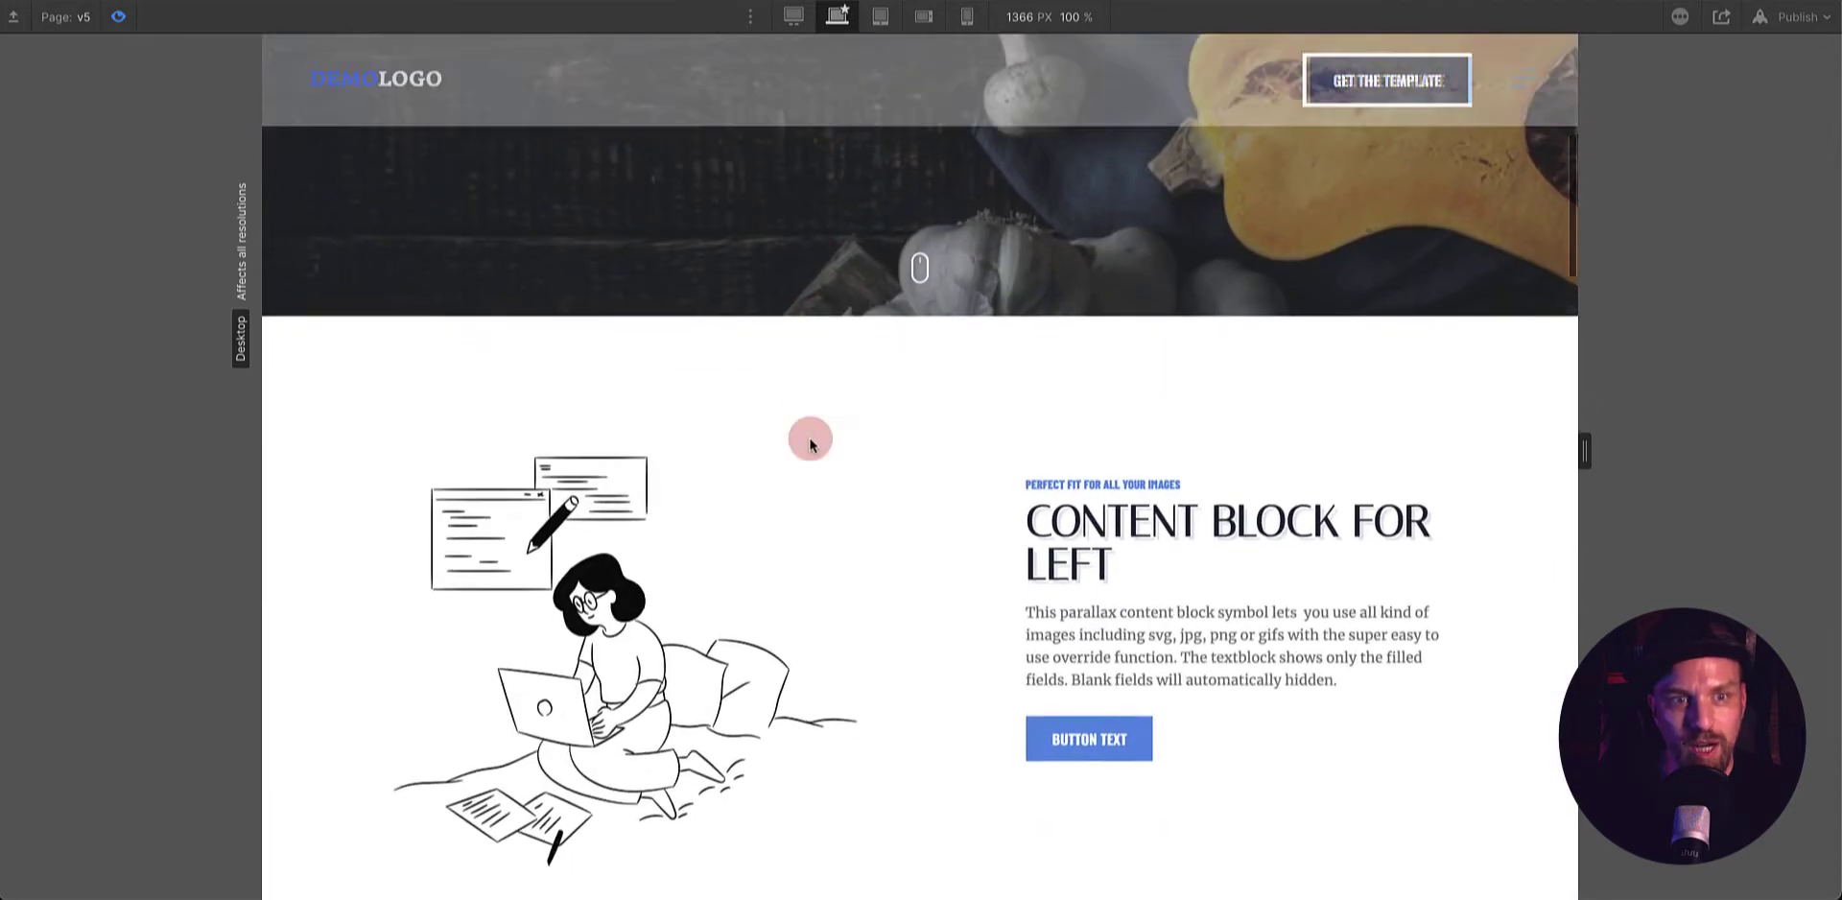
scroll(809, 436, "down", 10)
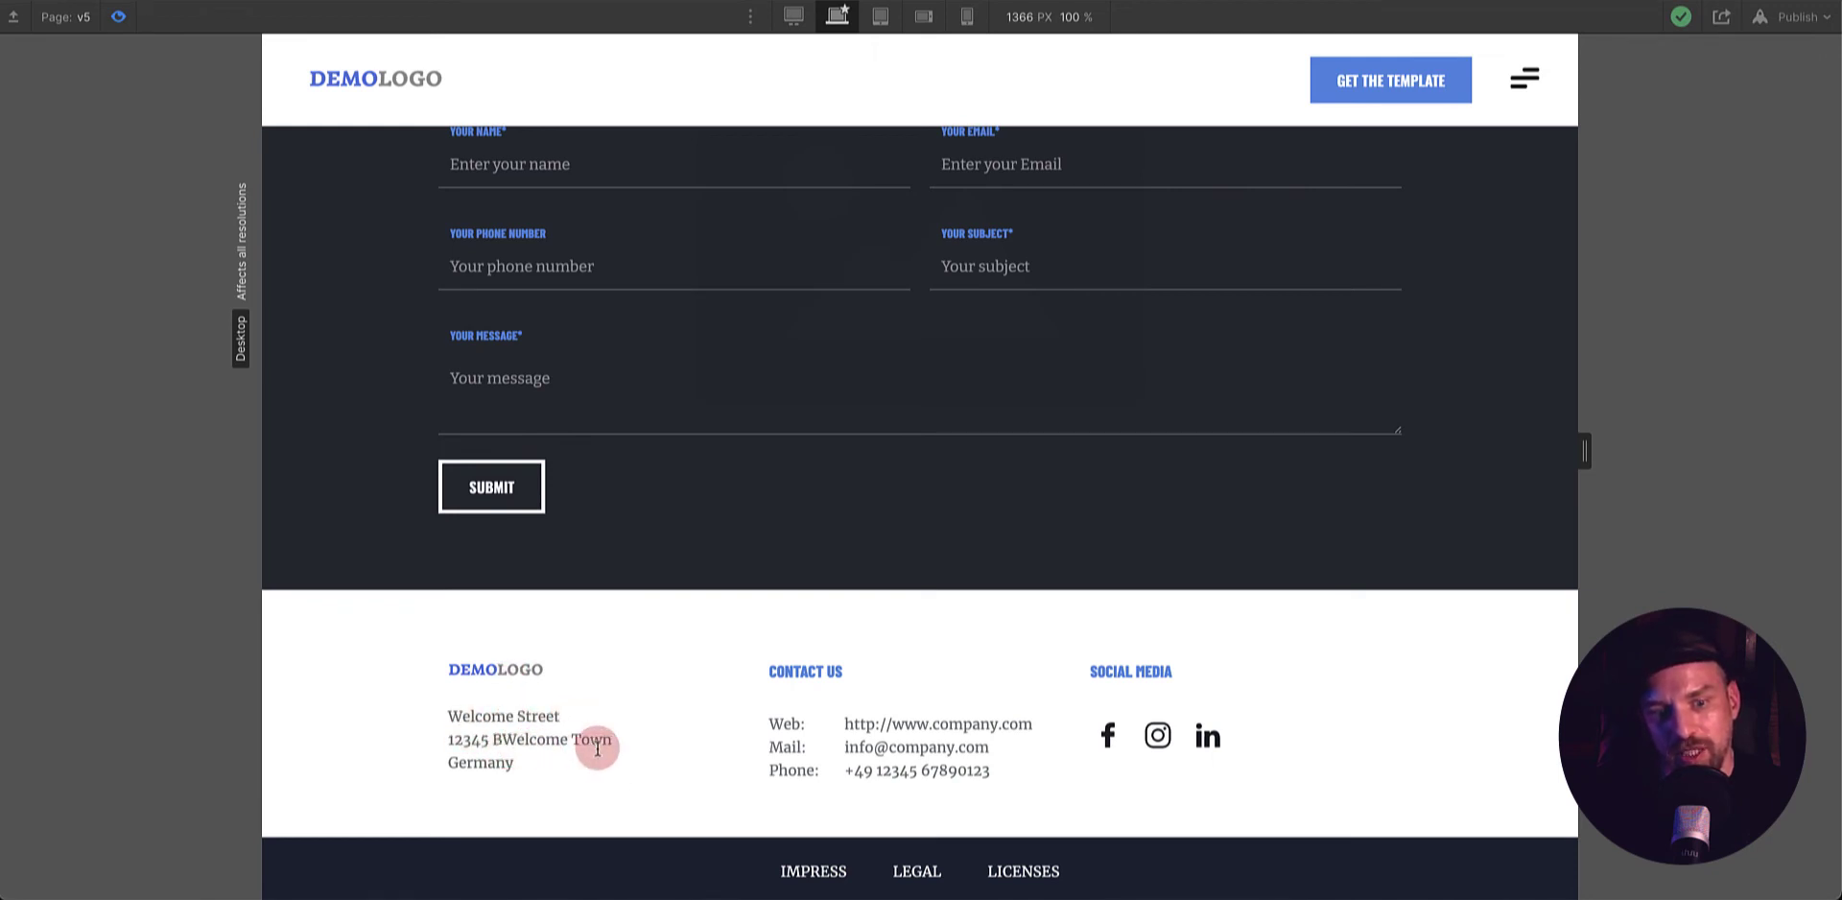
scroll(723, 698, "up", 2)
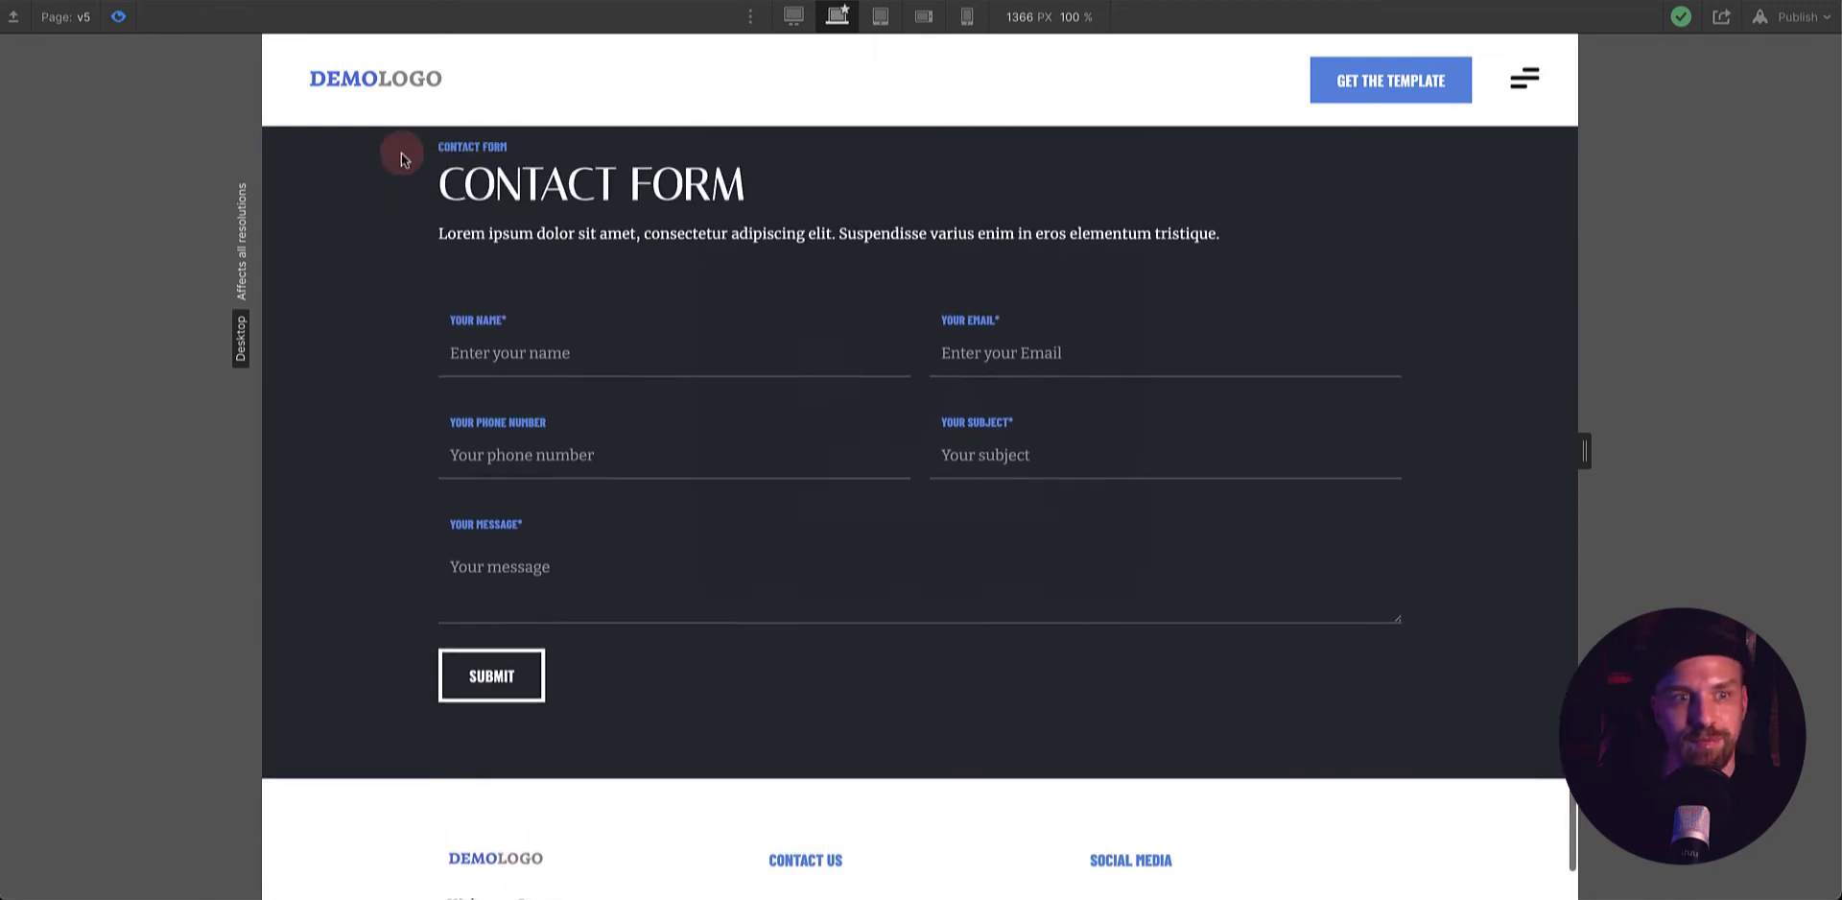
left_click(117, 18)
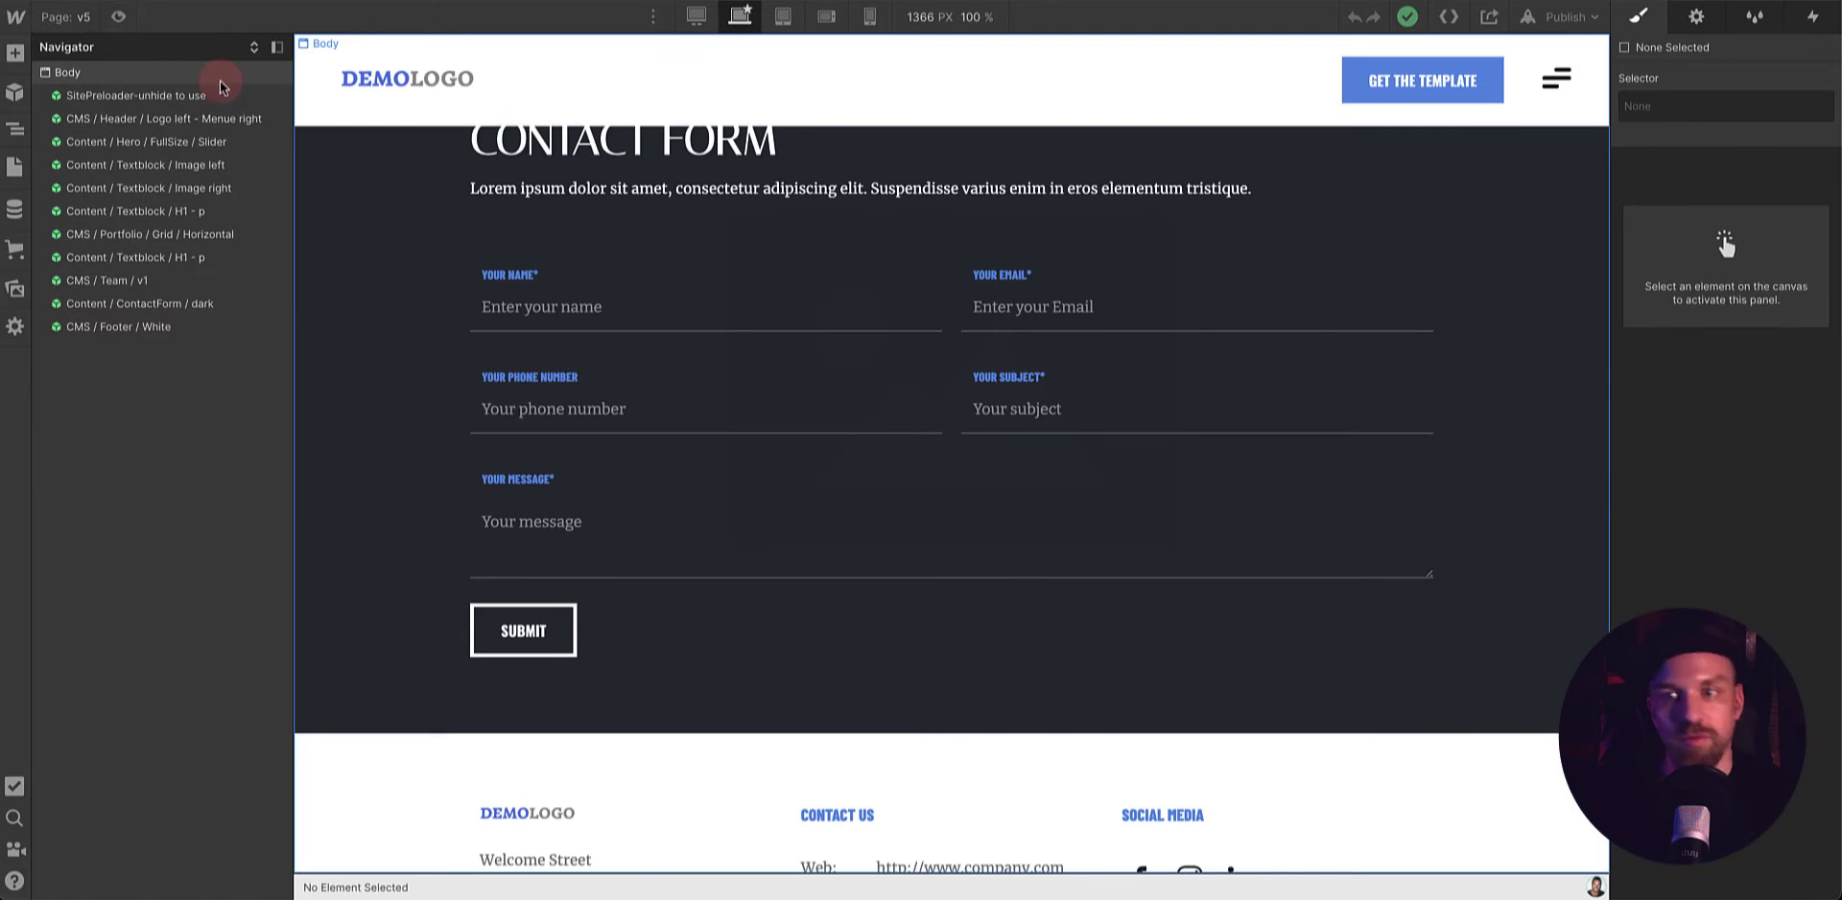
- Open the first item of the Team Members CMS collection and enter a new name for the team member
left_click(9, 219)
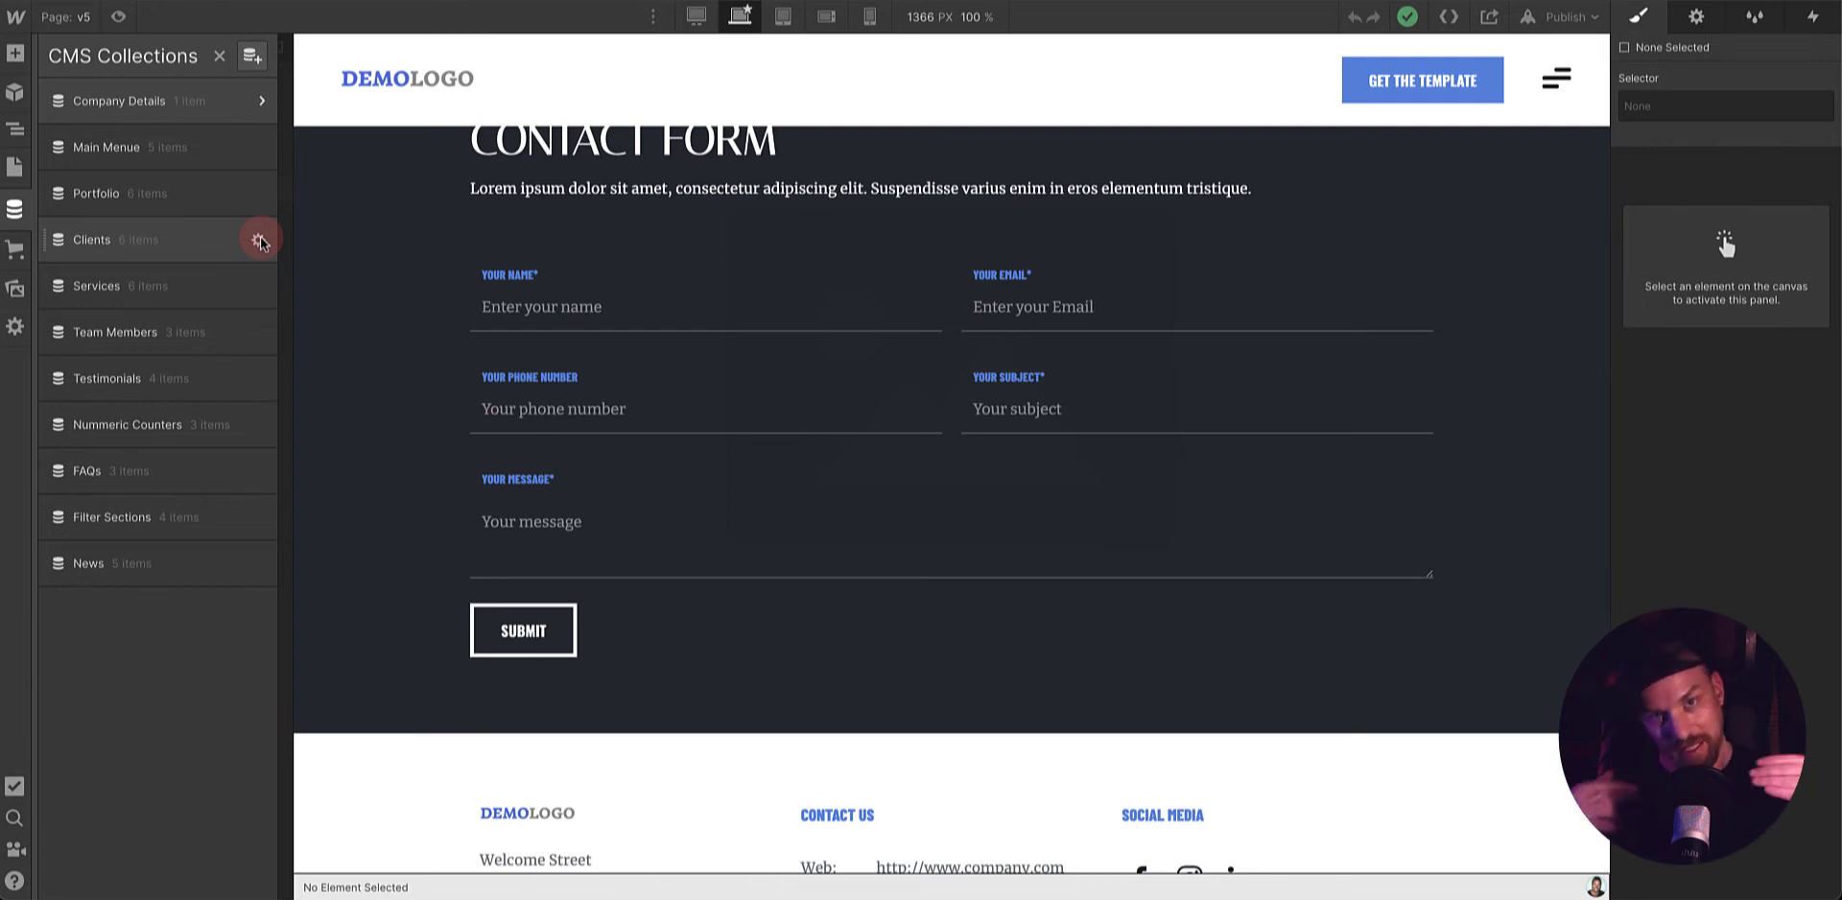
left_click(152, 331)
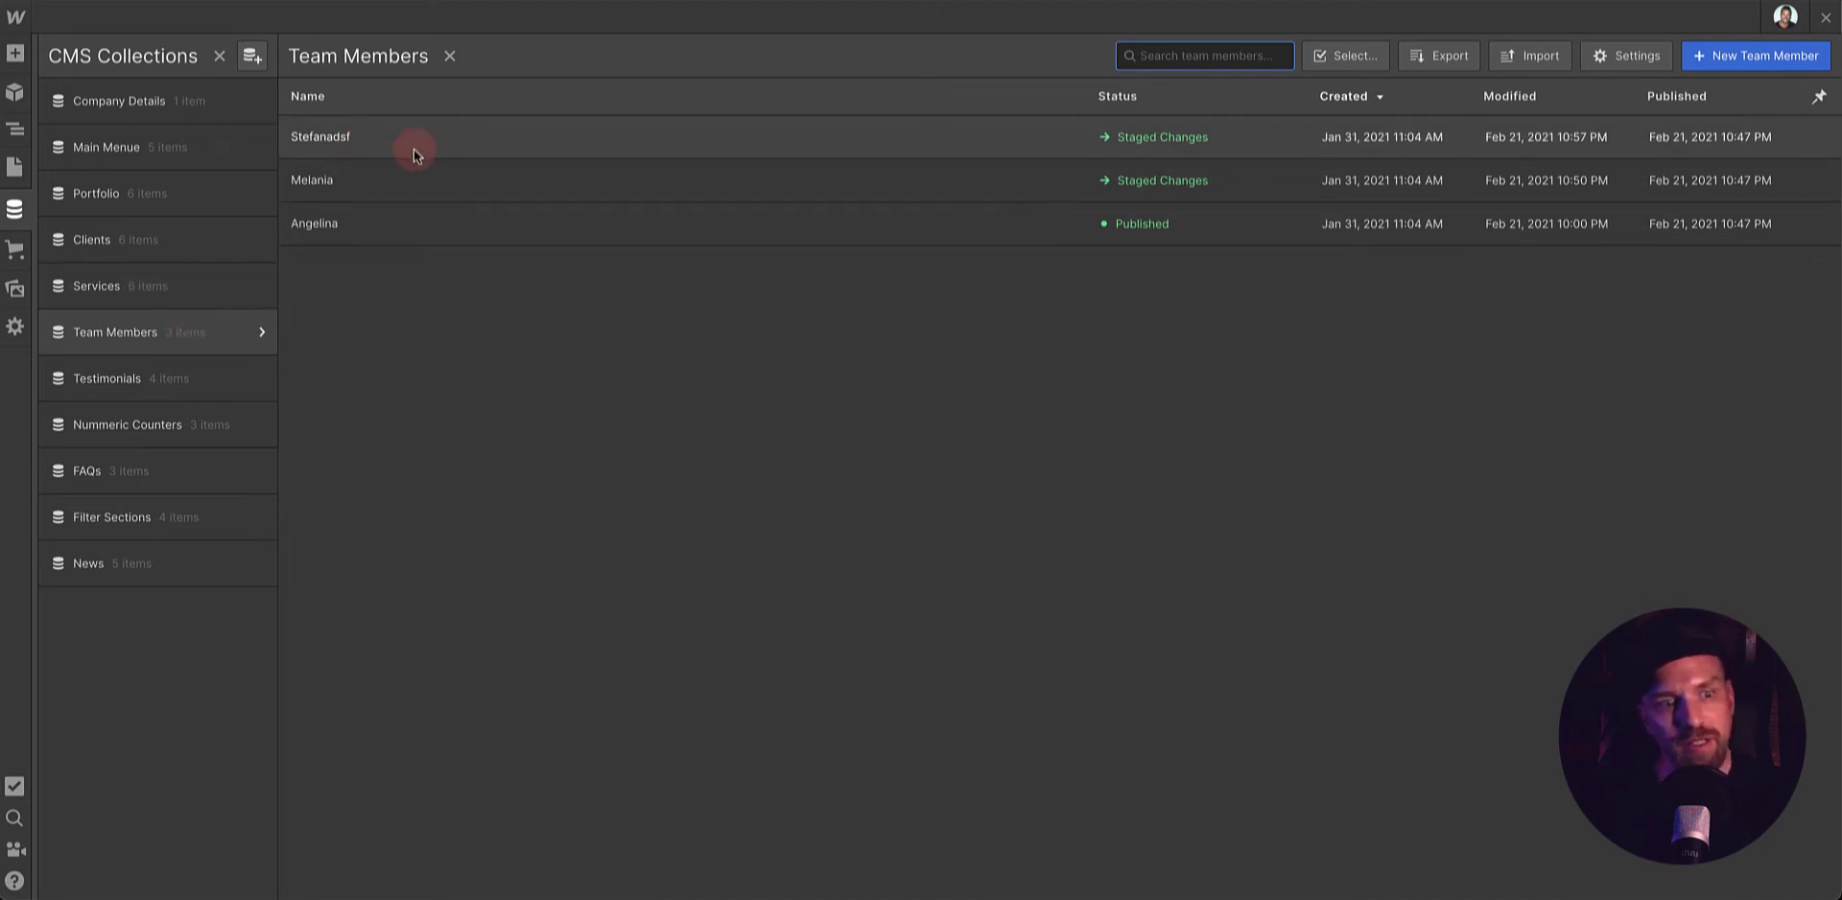
left_click(389, 136)
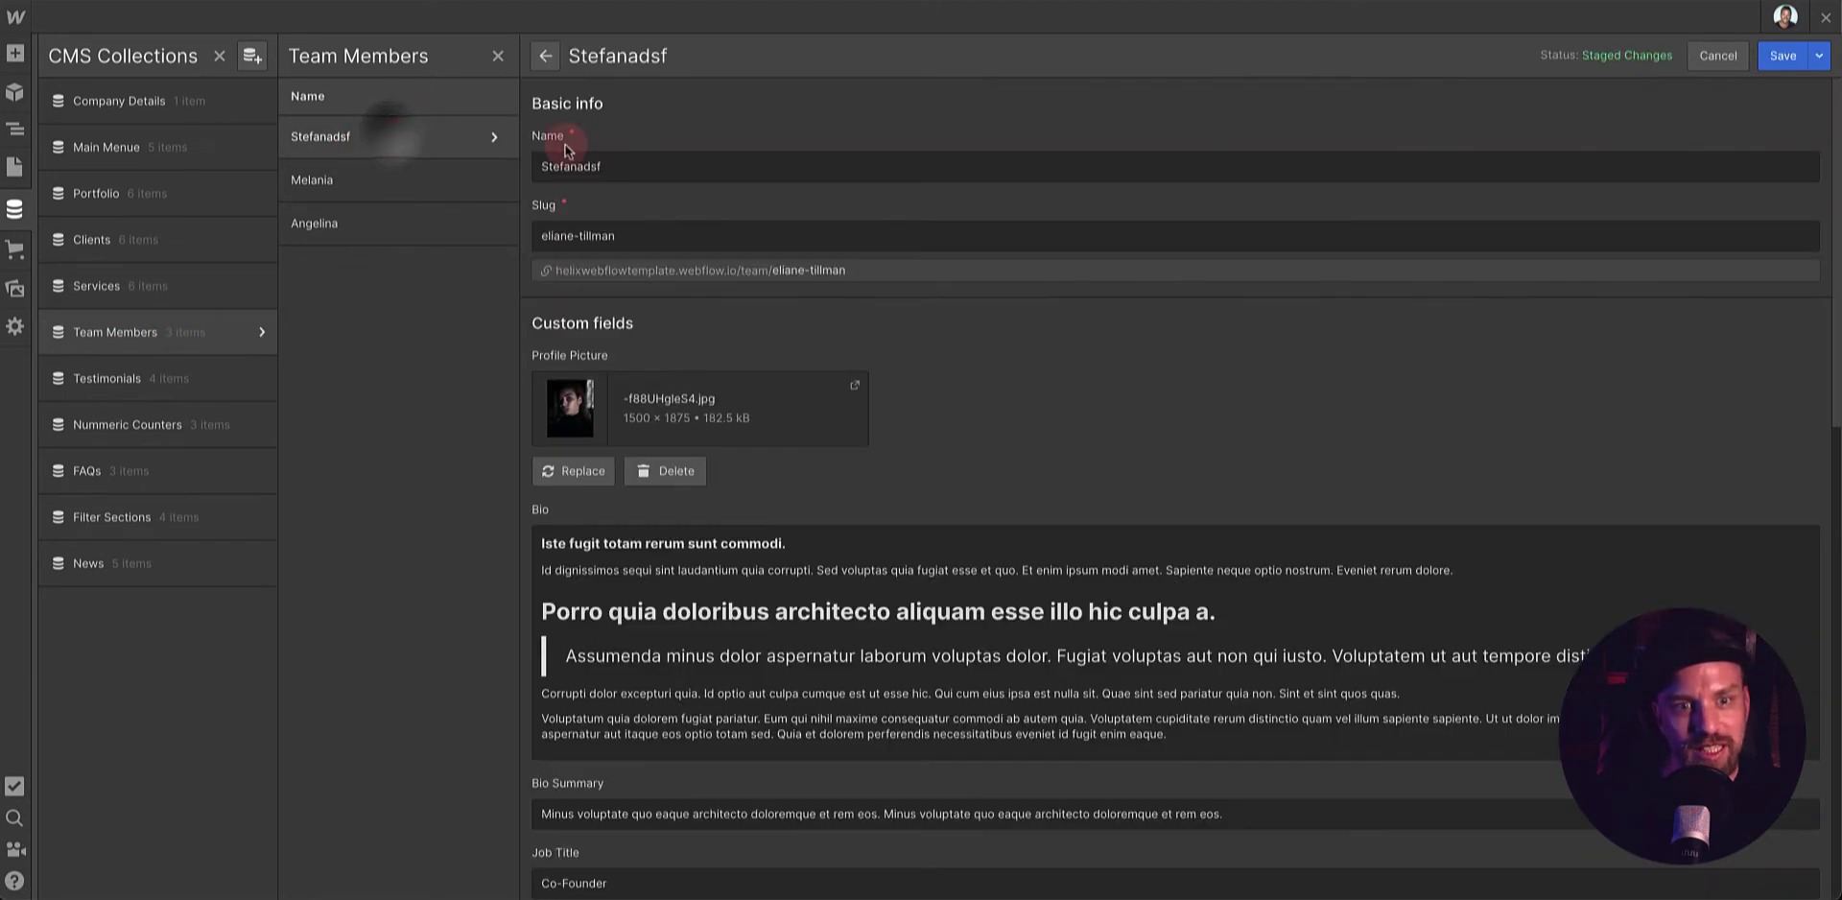
double_click(644, 165)
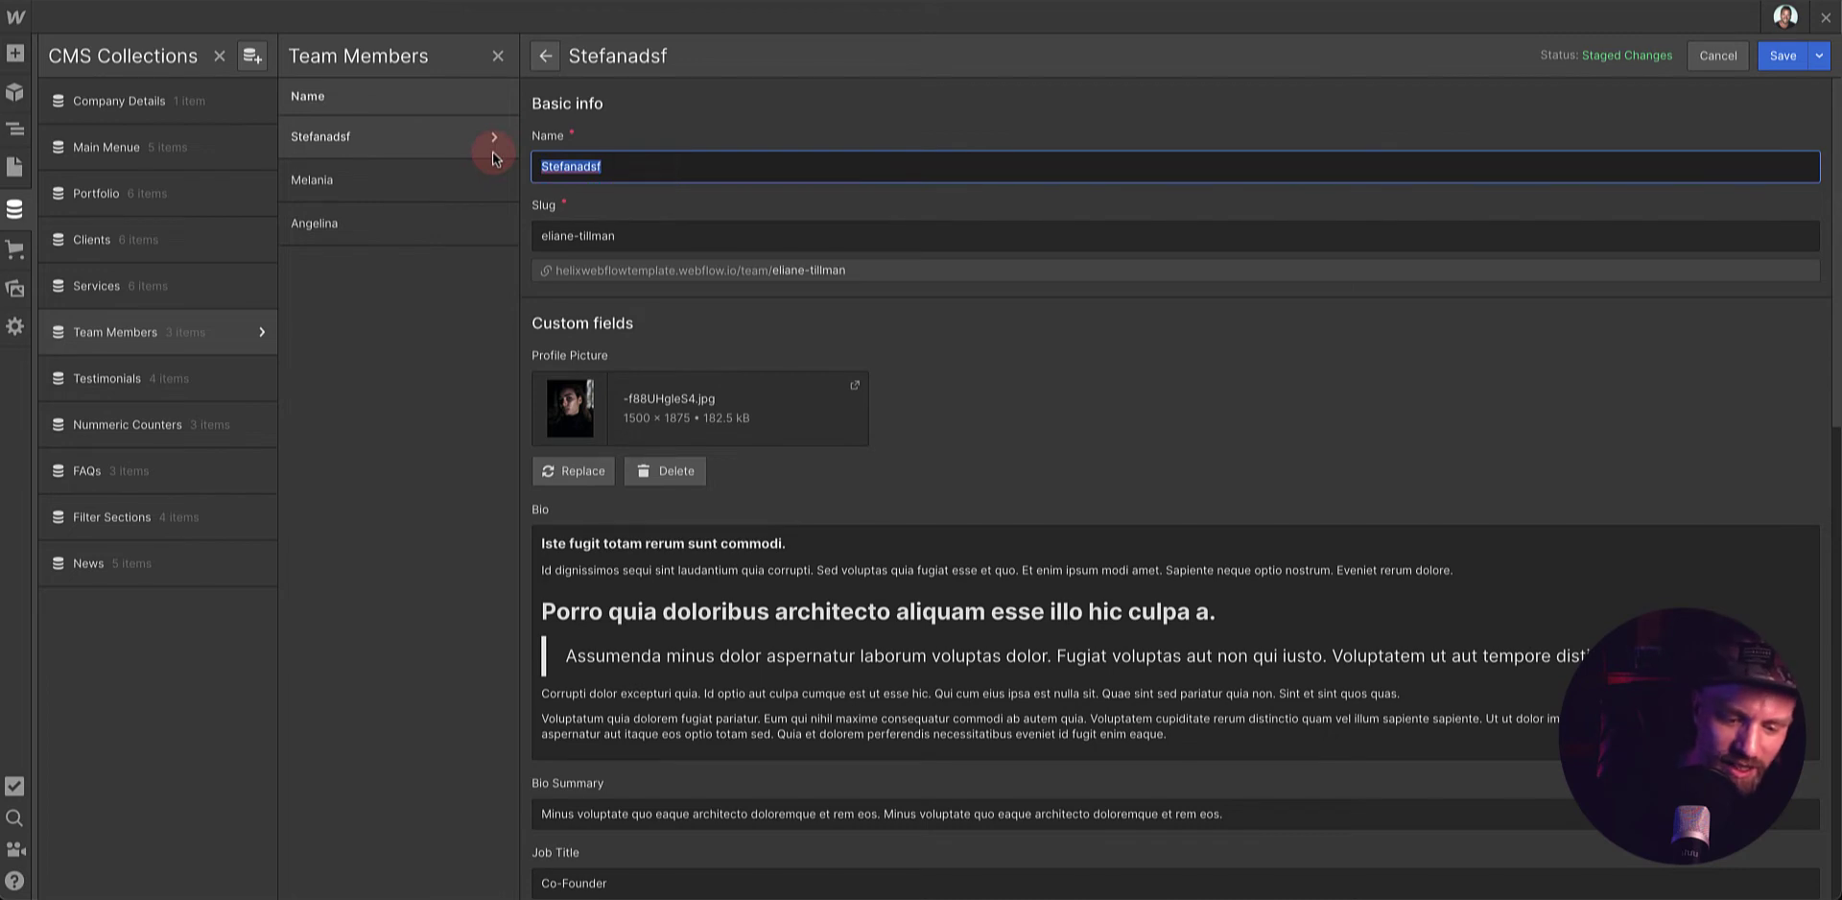
type("Este")
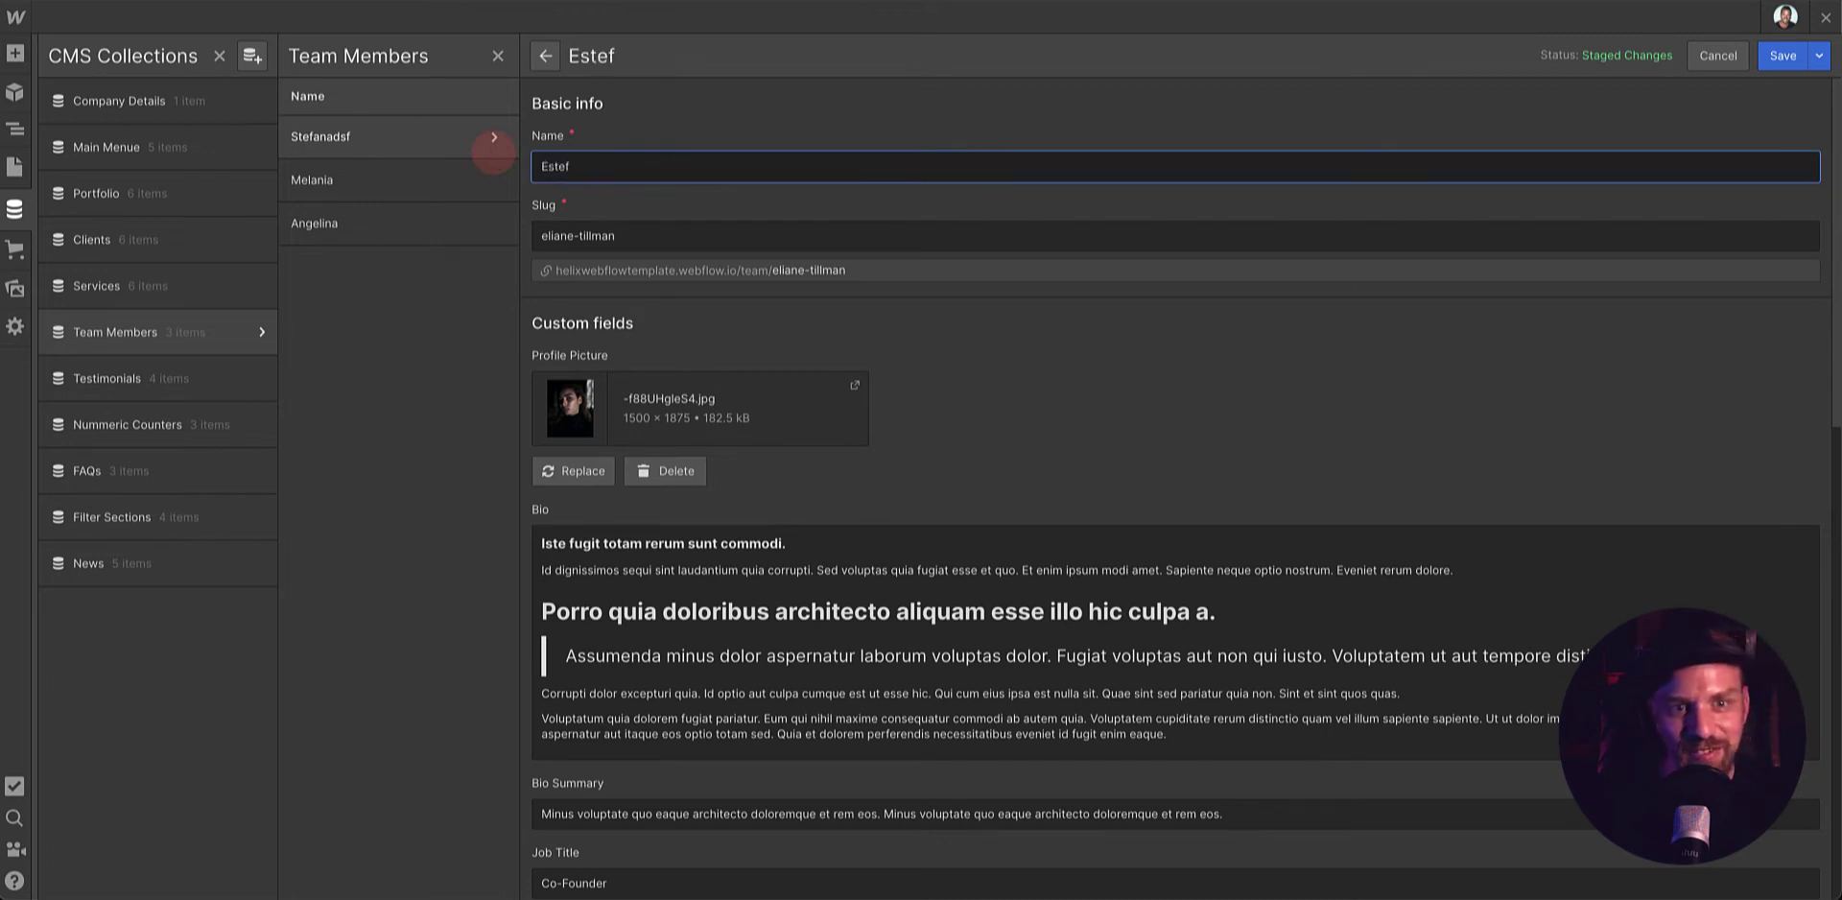
- Replace the team member's profile picture with EBQR5DfOL3w.jpg and set the job title to Director
left_click(572, 470)
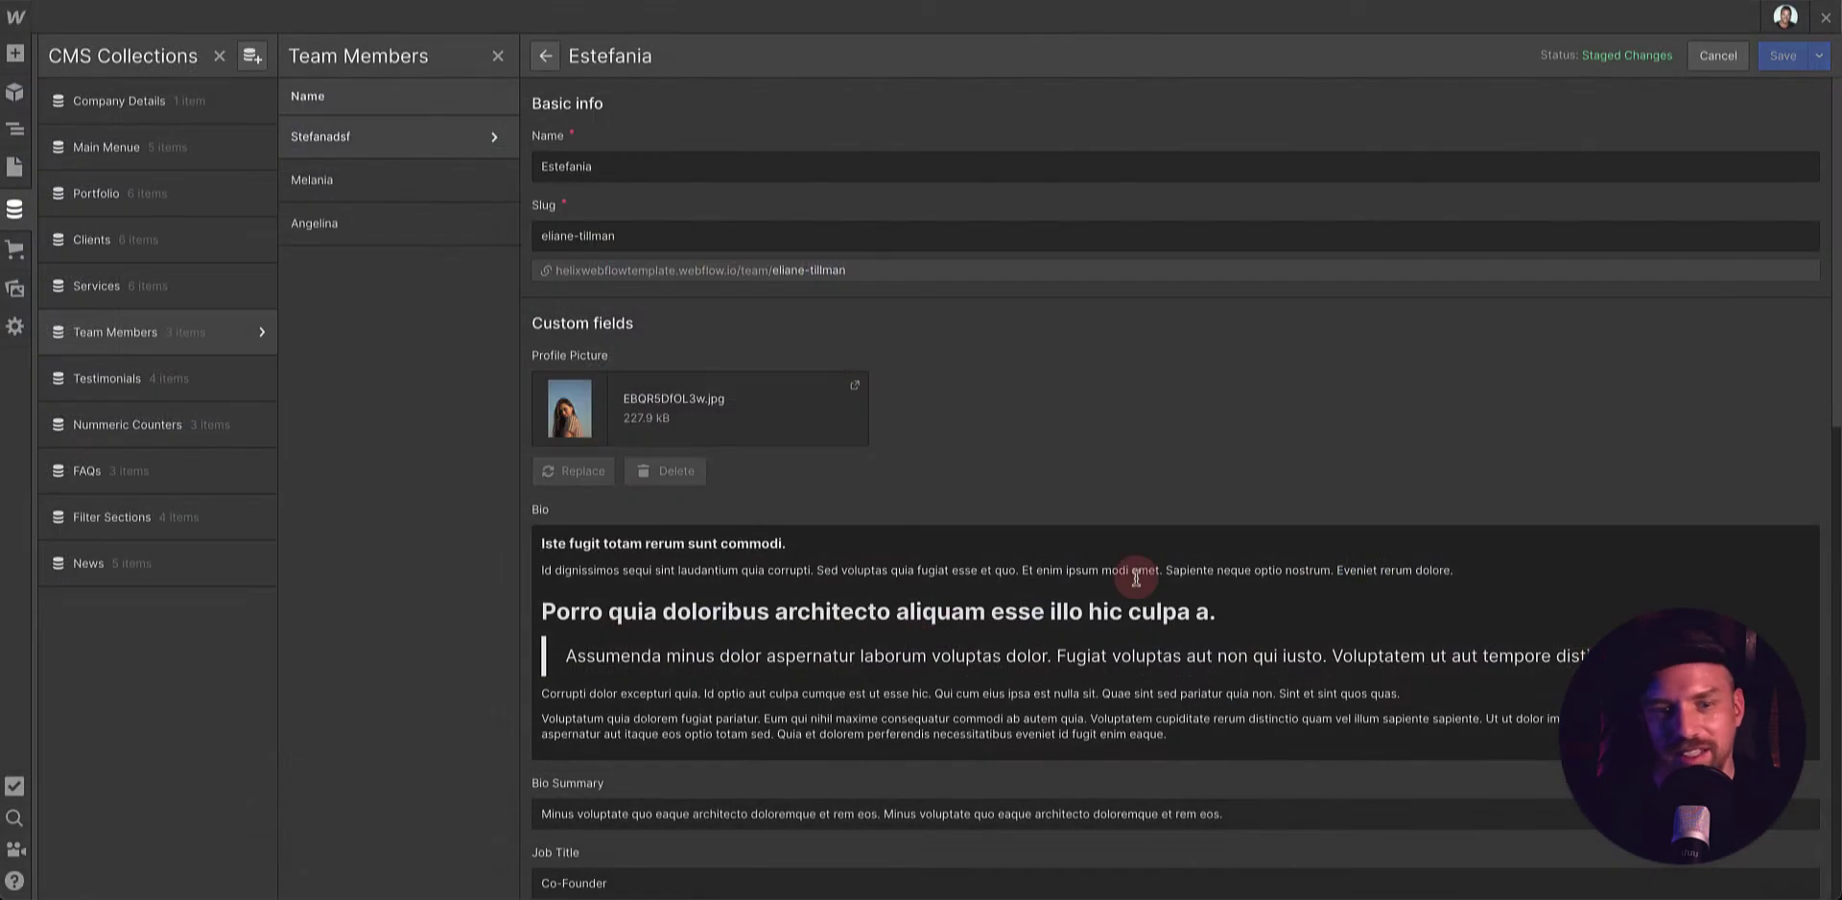
scroll(634, 508, "down", 4)
scroll(634, 508, "down", 3)
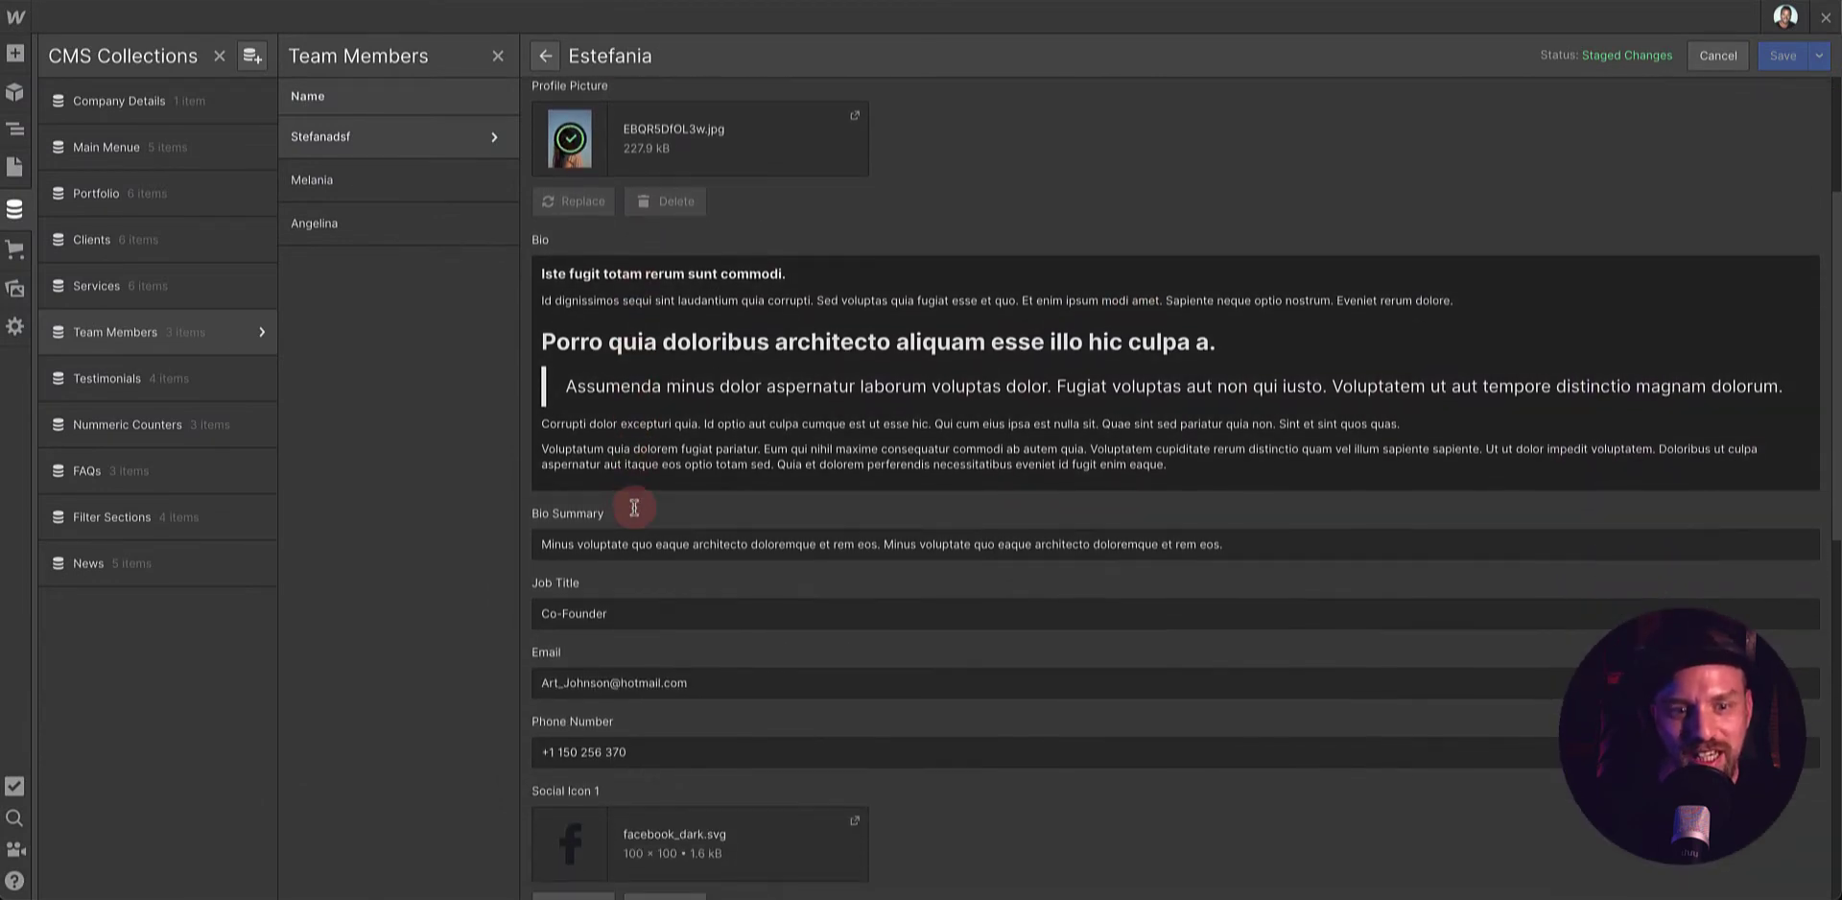
left_click_drag(633, 506, 489, 510)
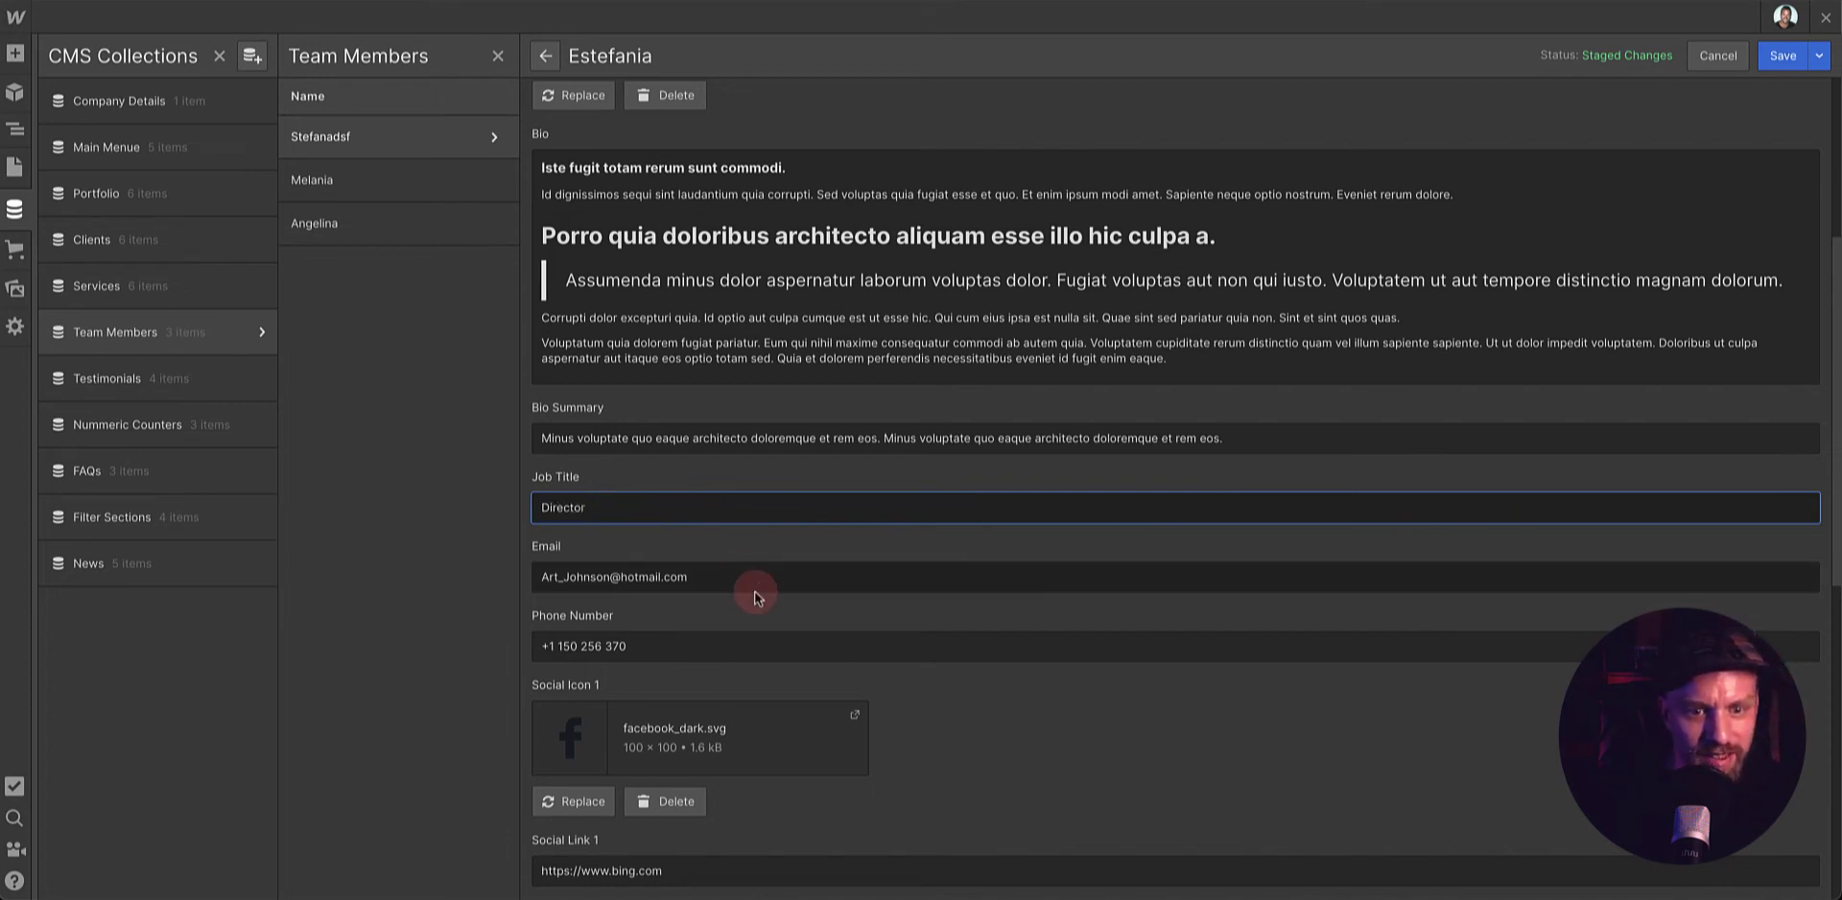
- Review the team member's social icon and link fields and save the item
scroll(757, 597, "down", 3)
left_click_drag(744, 622, 540, 625)
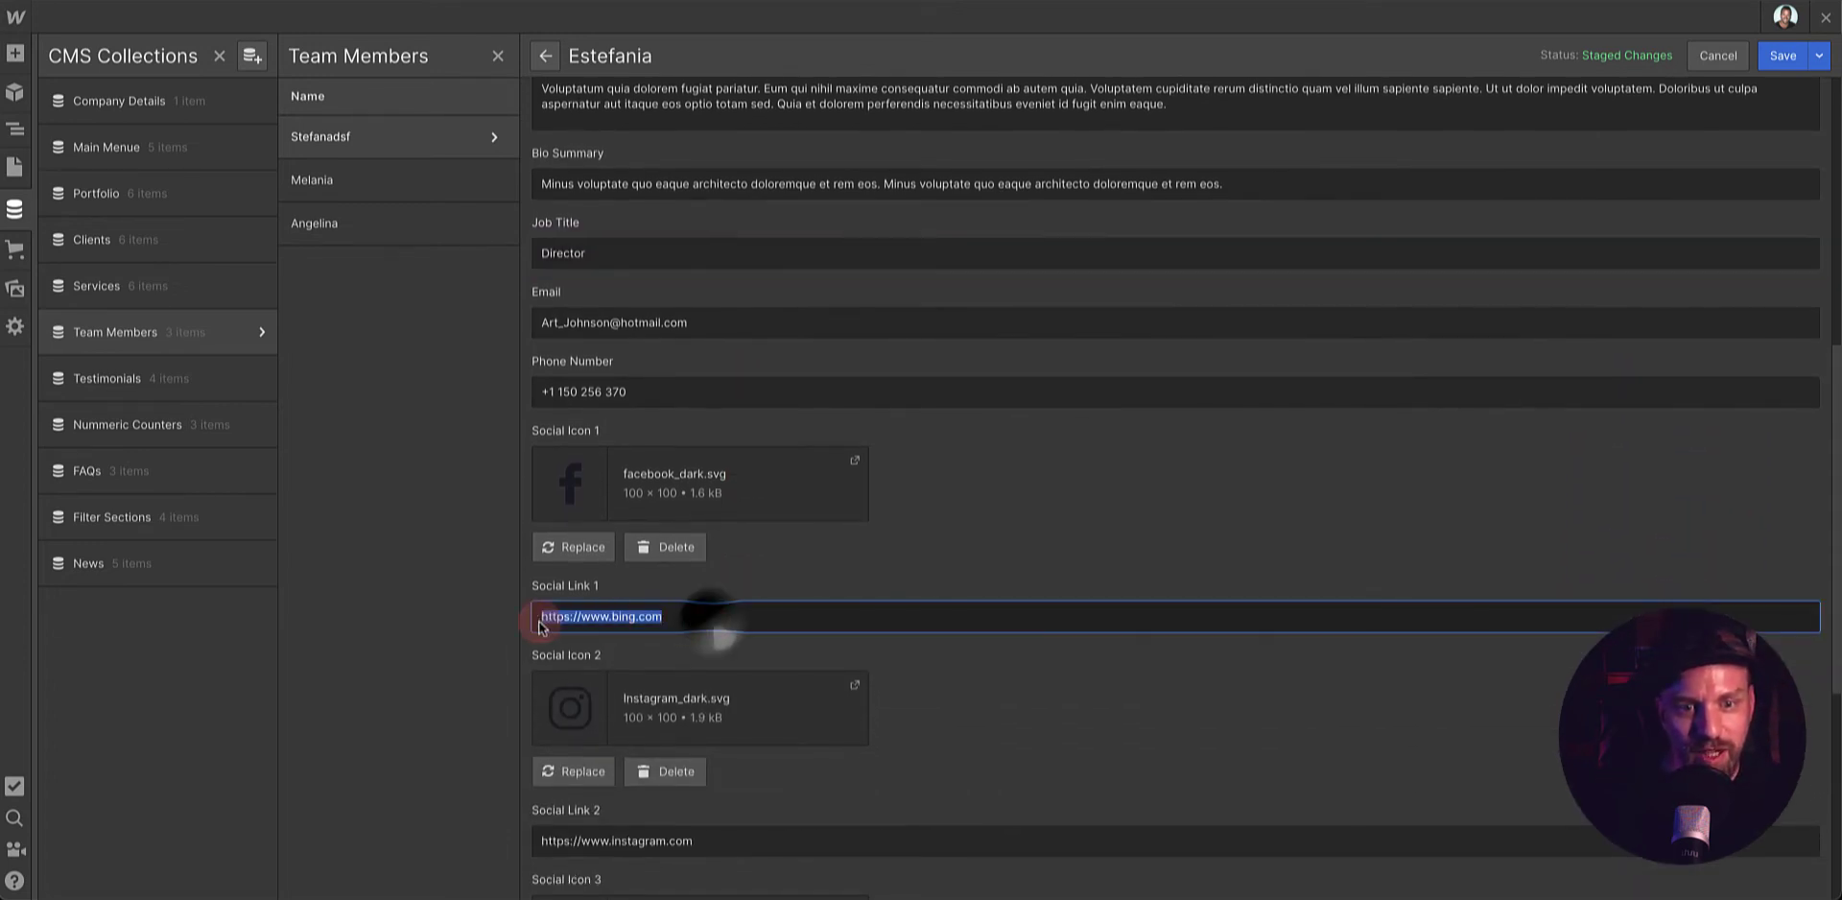
scroll(758, 623, "down", 5)
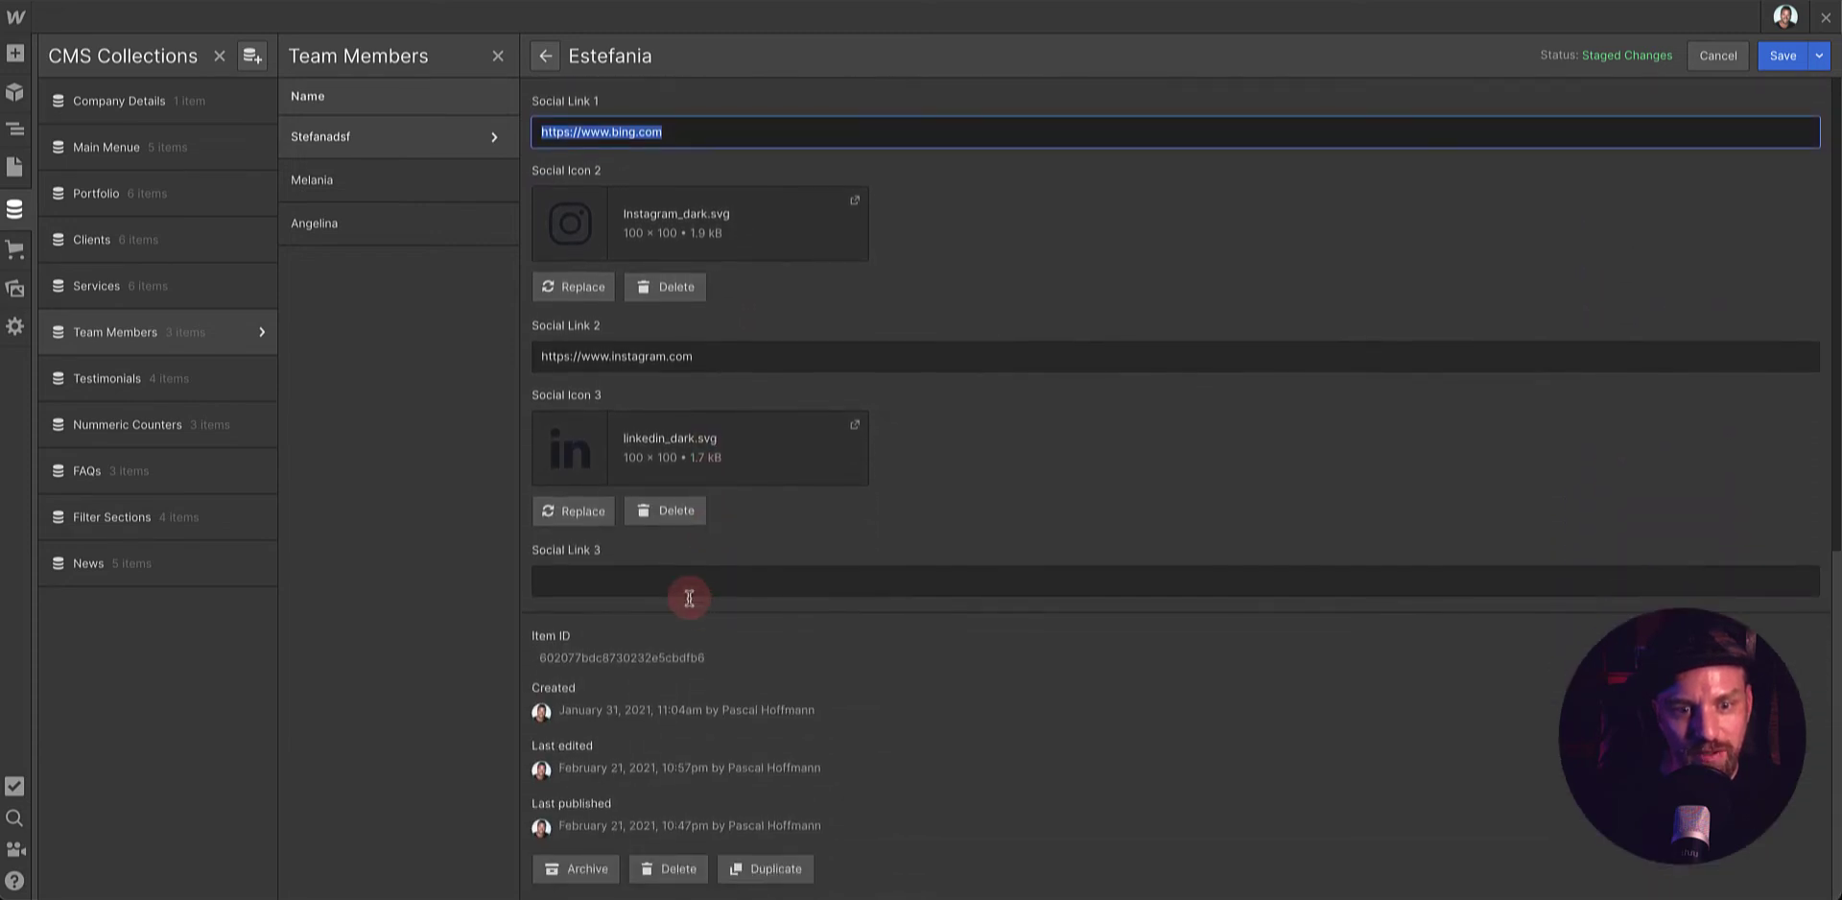
left_click(623, 580)
scroll(693, 555, "up", 15)
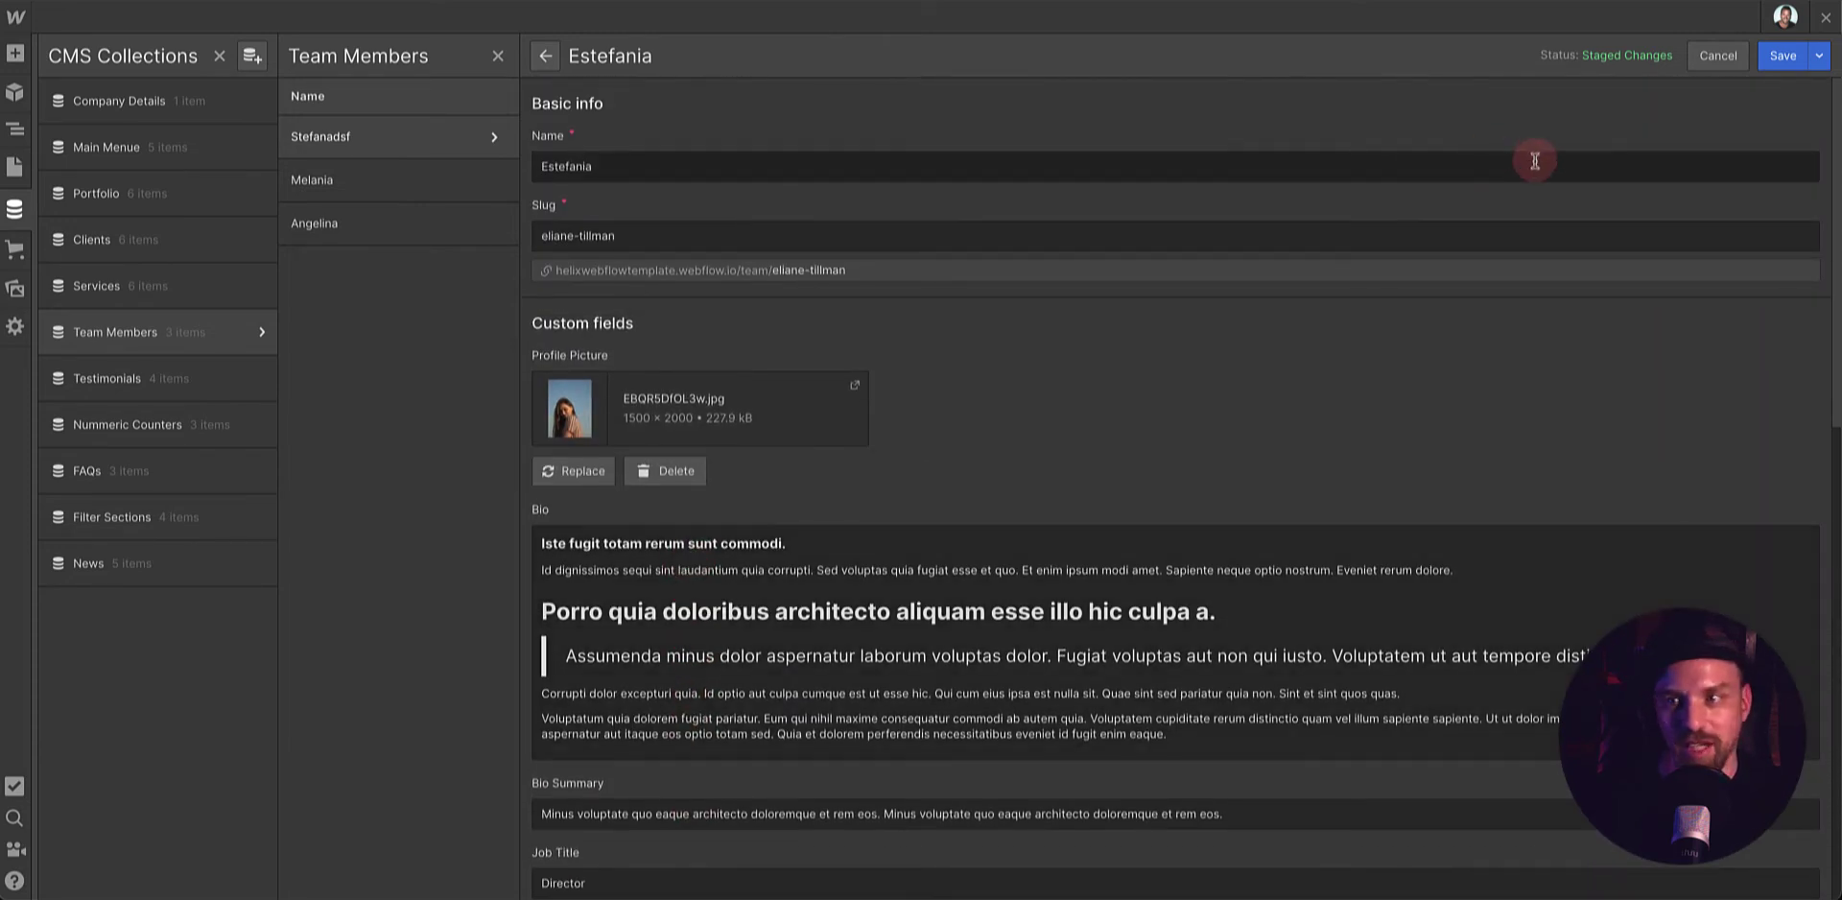
left_click(1782, 55)
- Check the updated team member's picture, name and job title in the team section of the v5 page
left_click(16, 171)
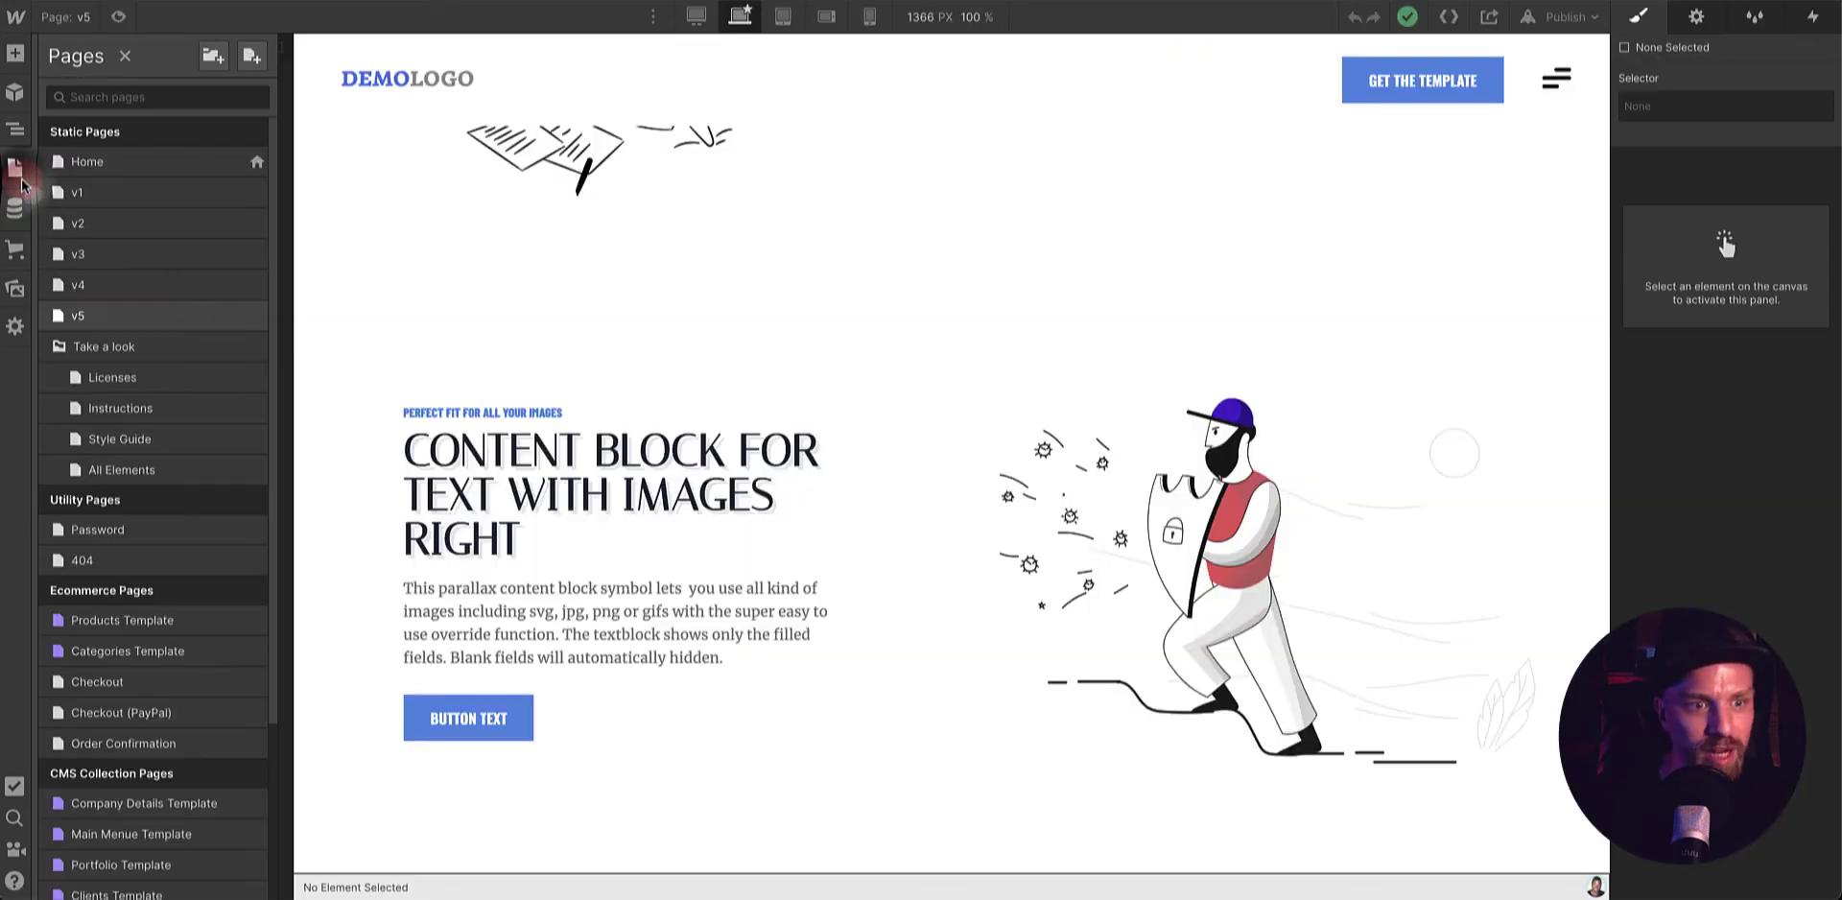
scroll(792, 518, "down", 15)
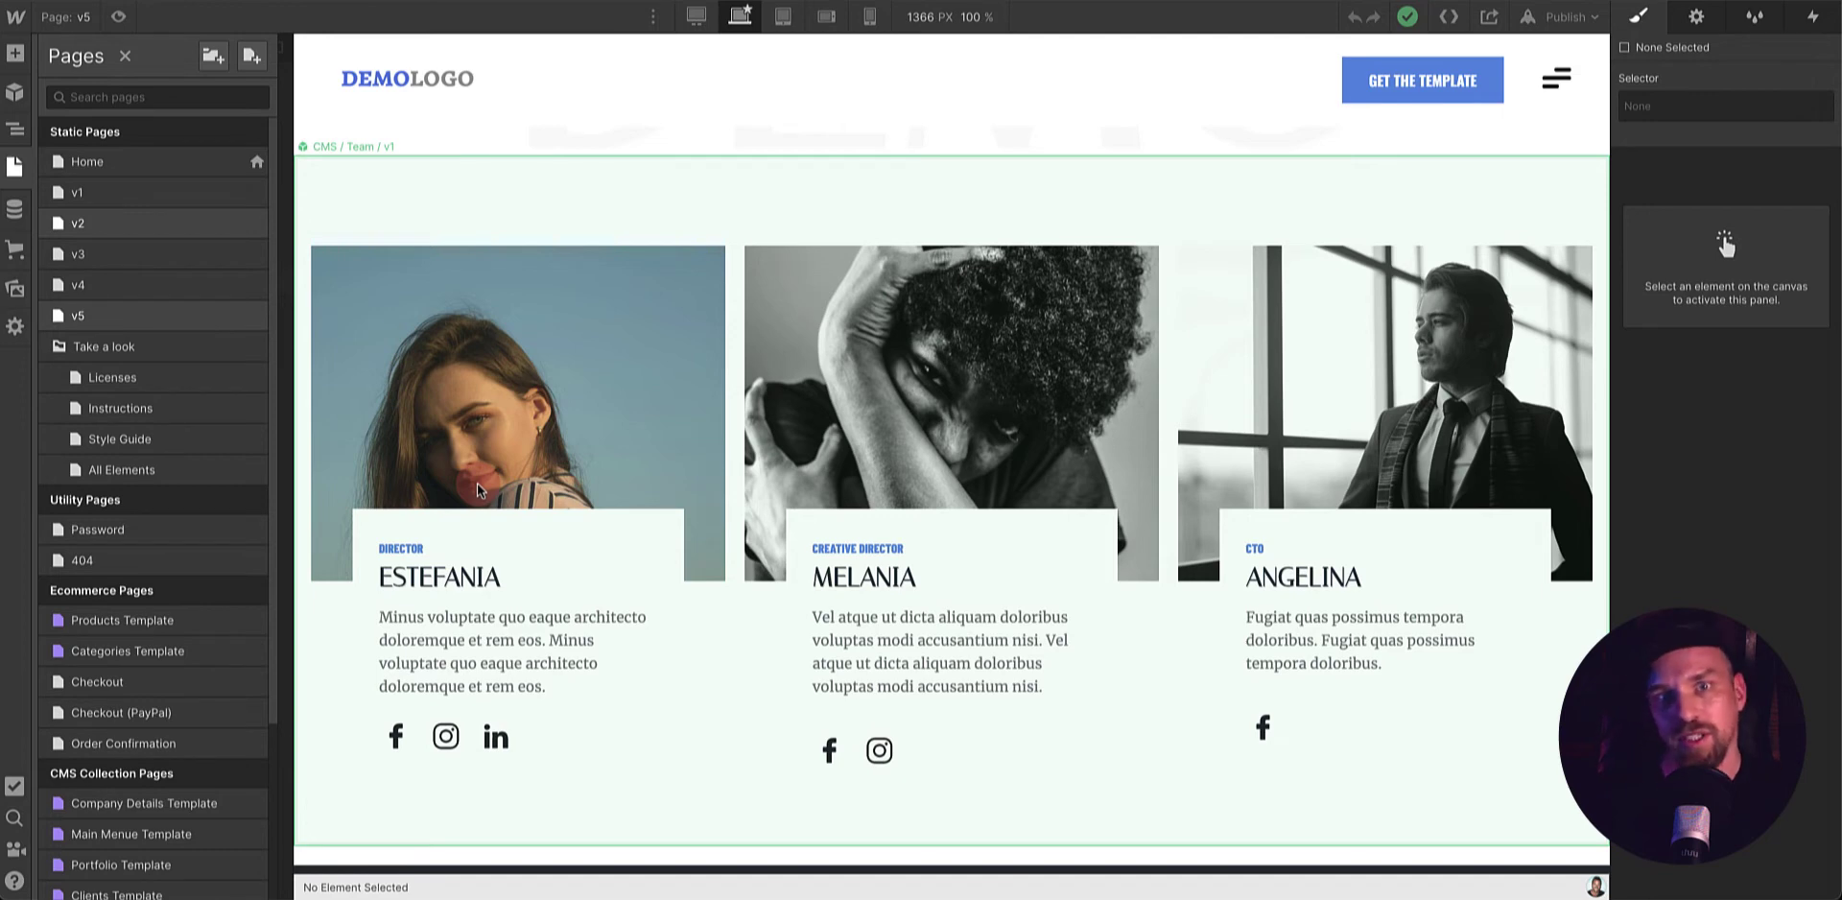
scroll(820, 481, "up", 15)
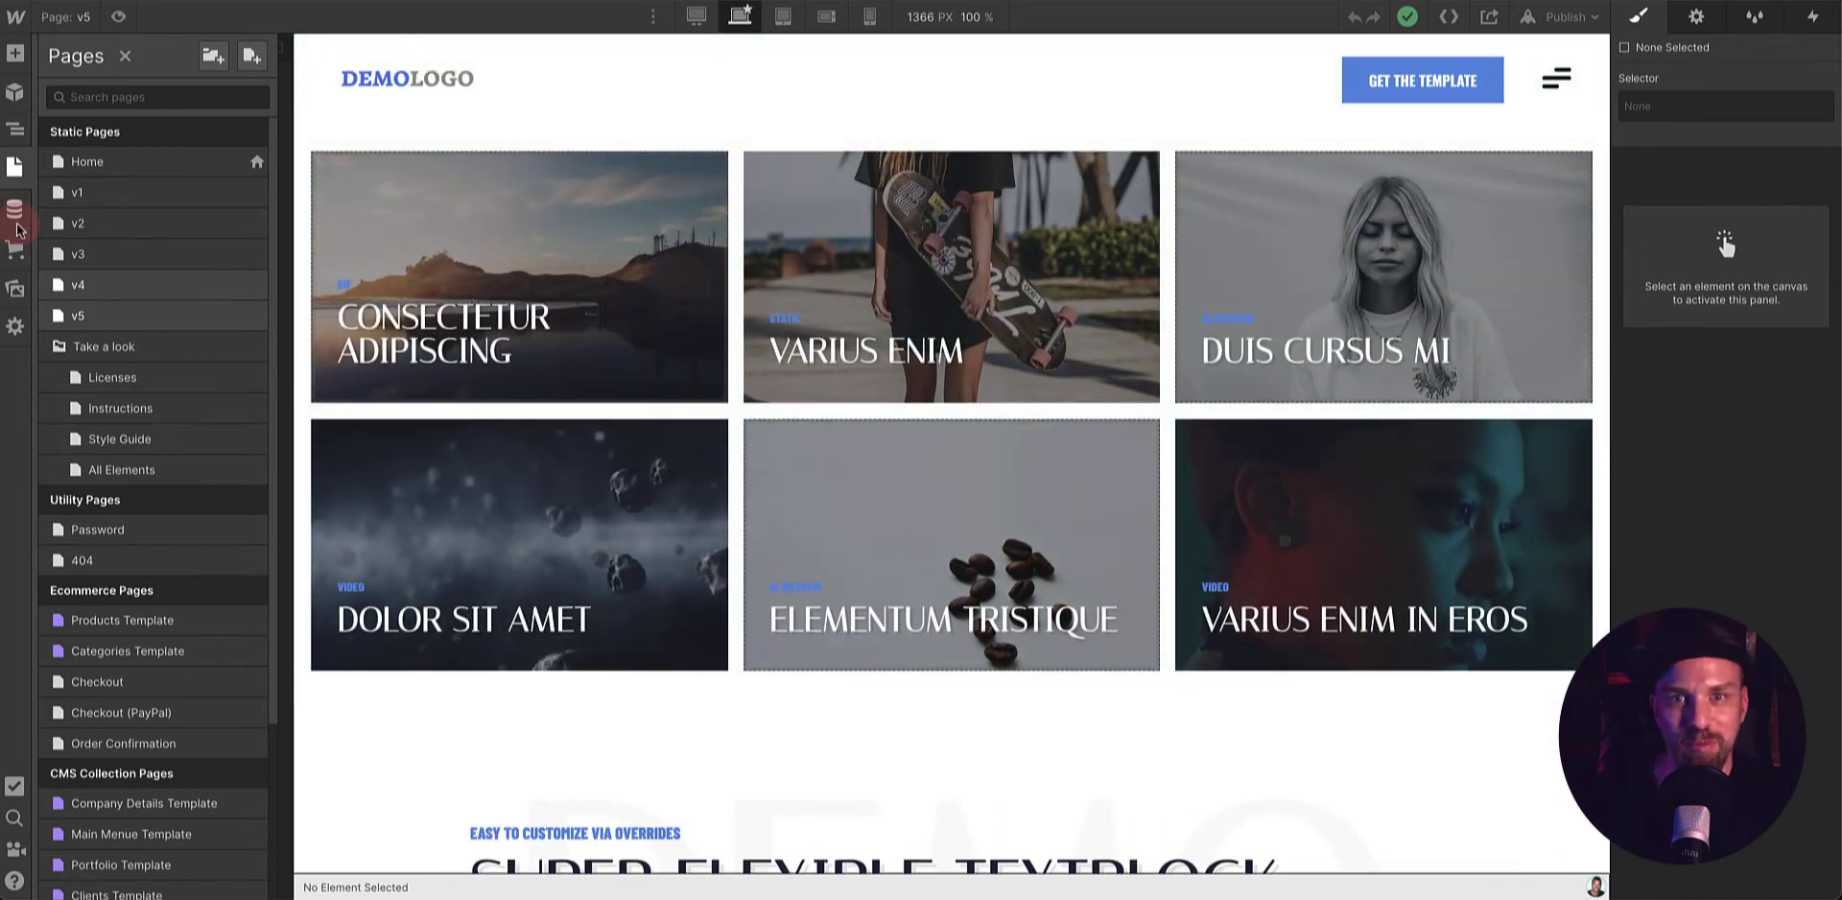
- Open the Consectetur adipiscing item in the Portfolio collection and examine its hero, video, image gallery and client reference fields
left_click(14, 209)
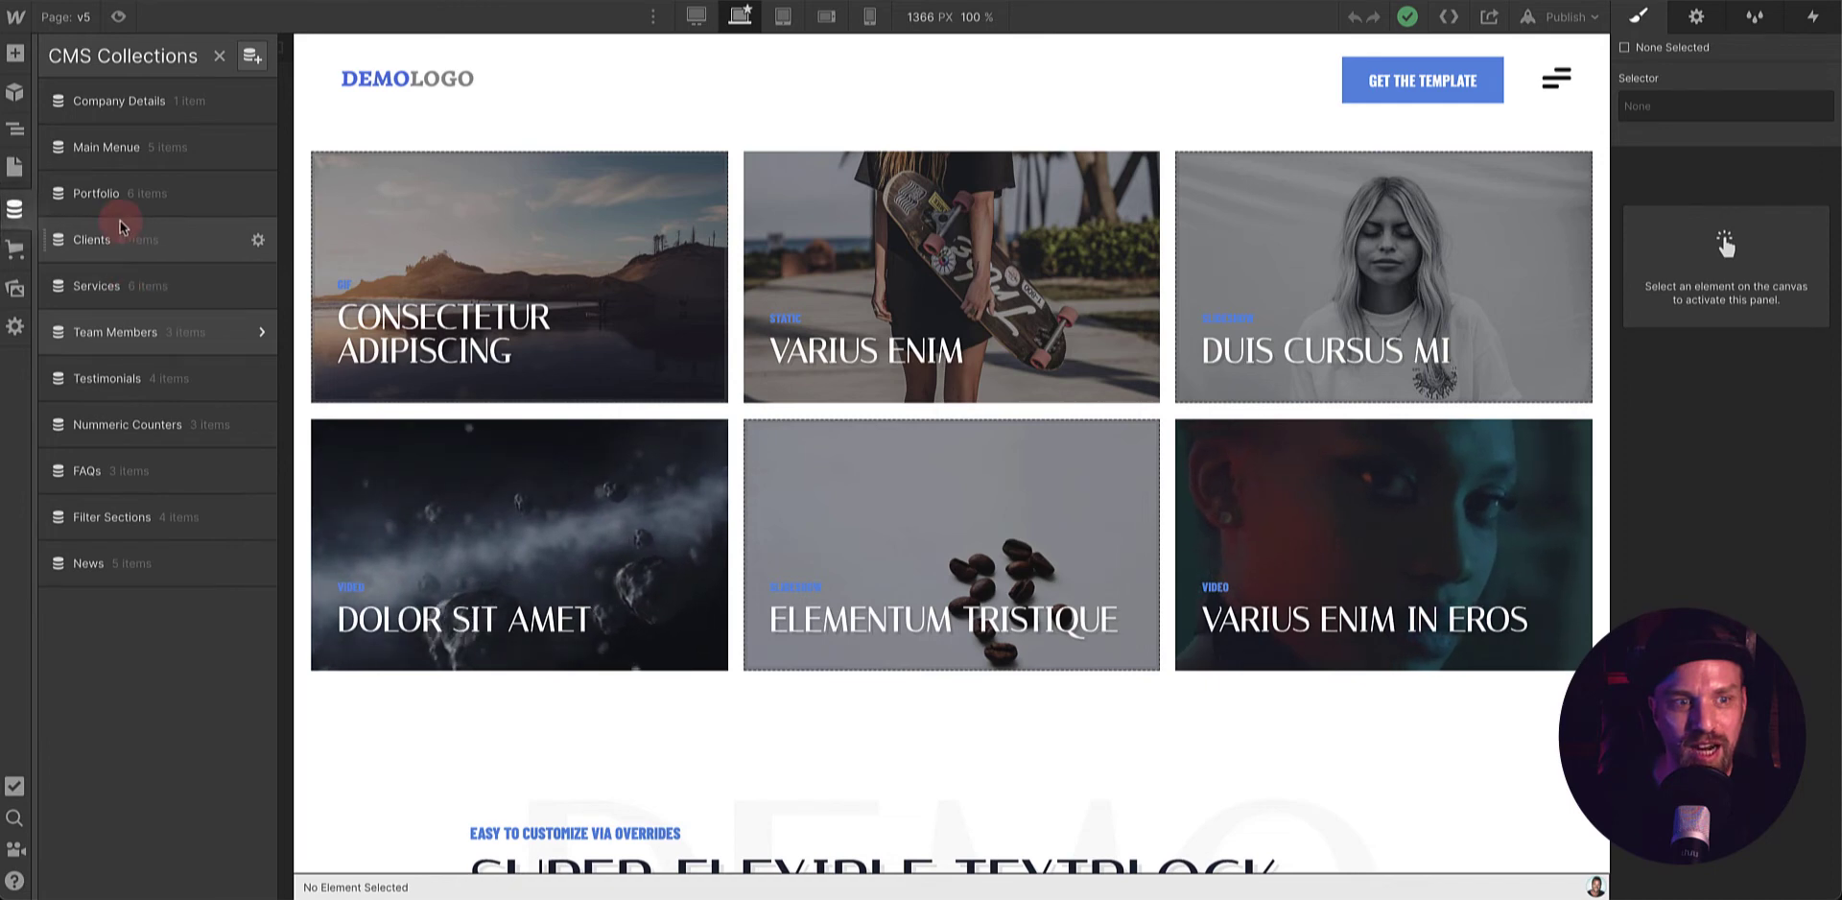
left_click(106, 192)
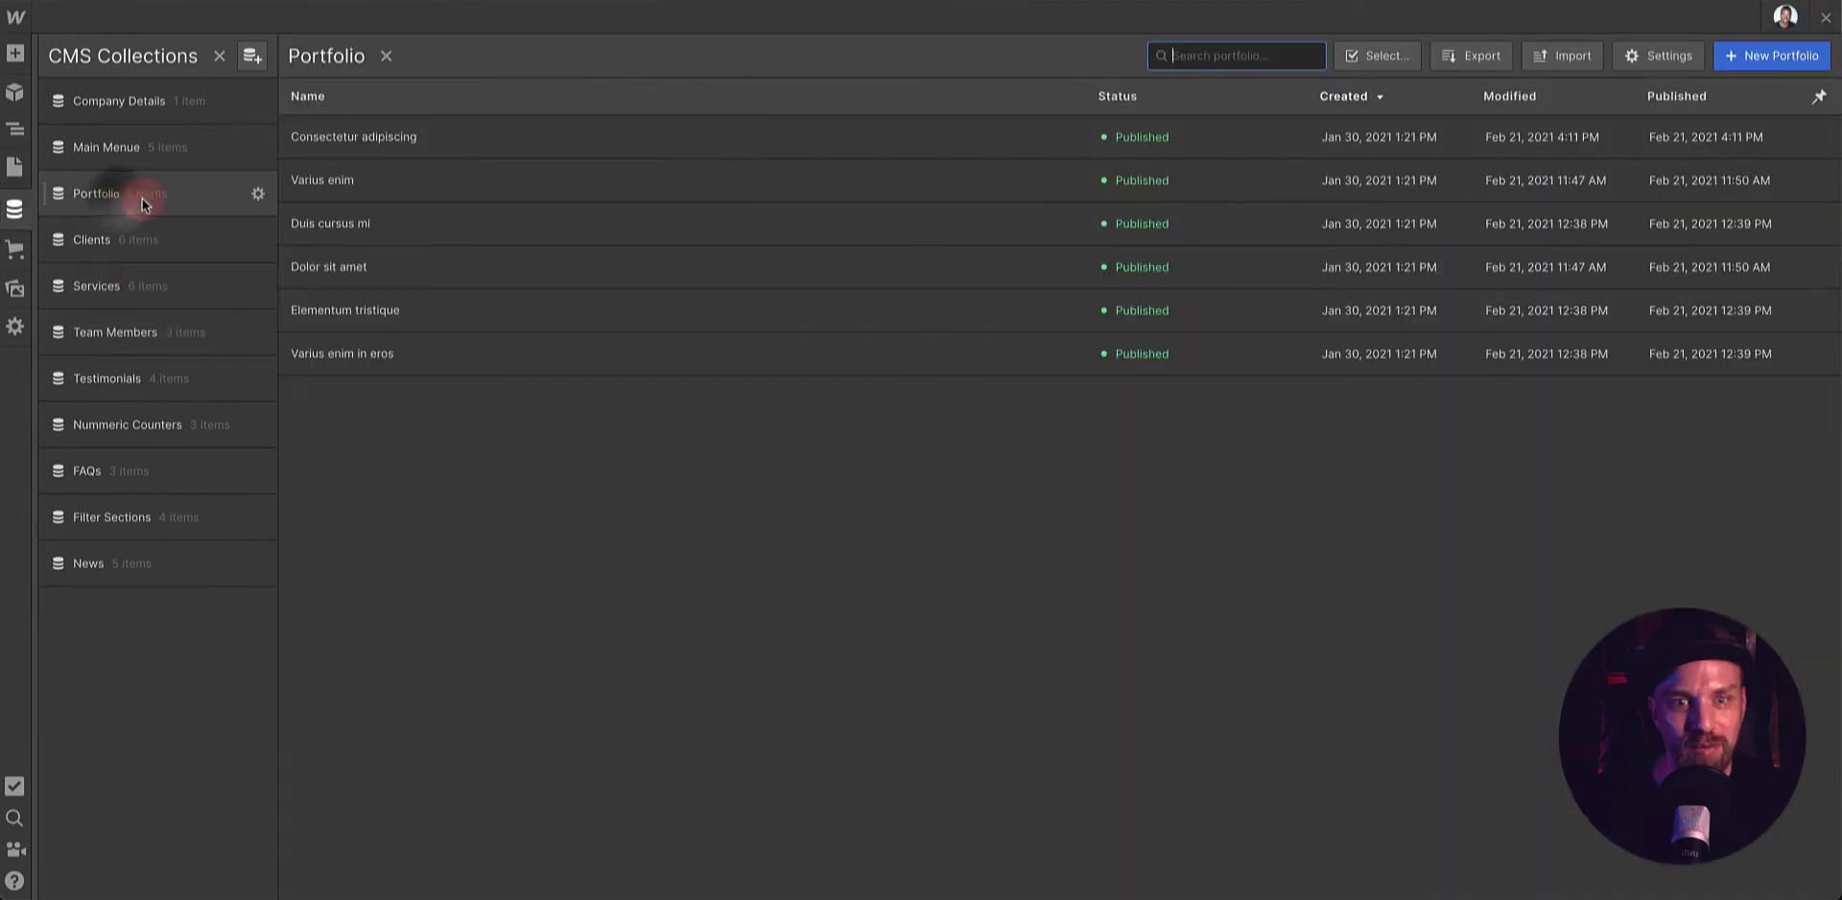
left_click(424, 135)
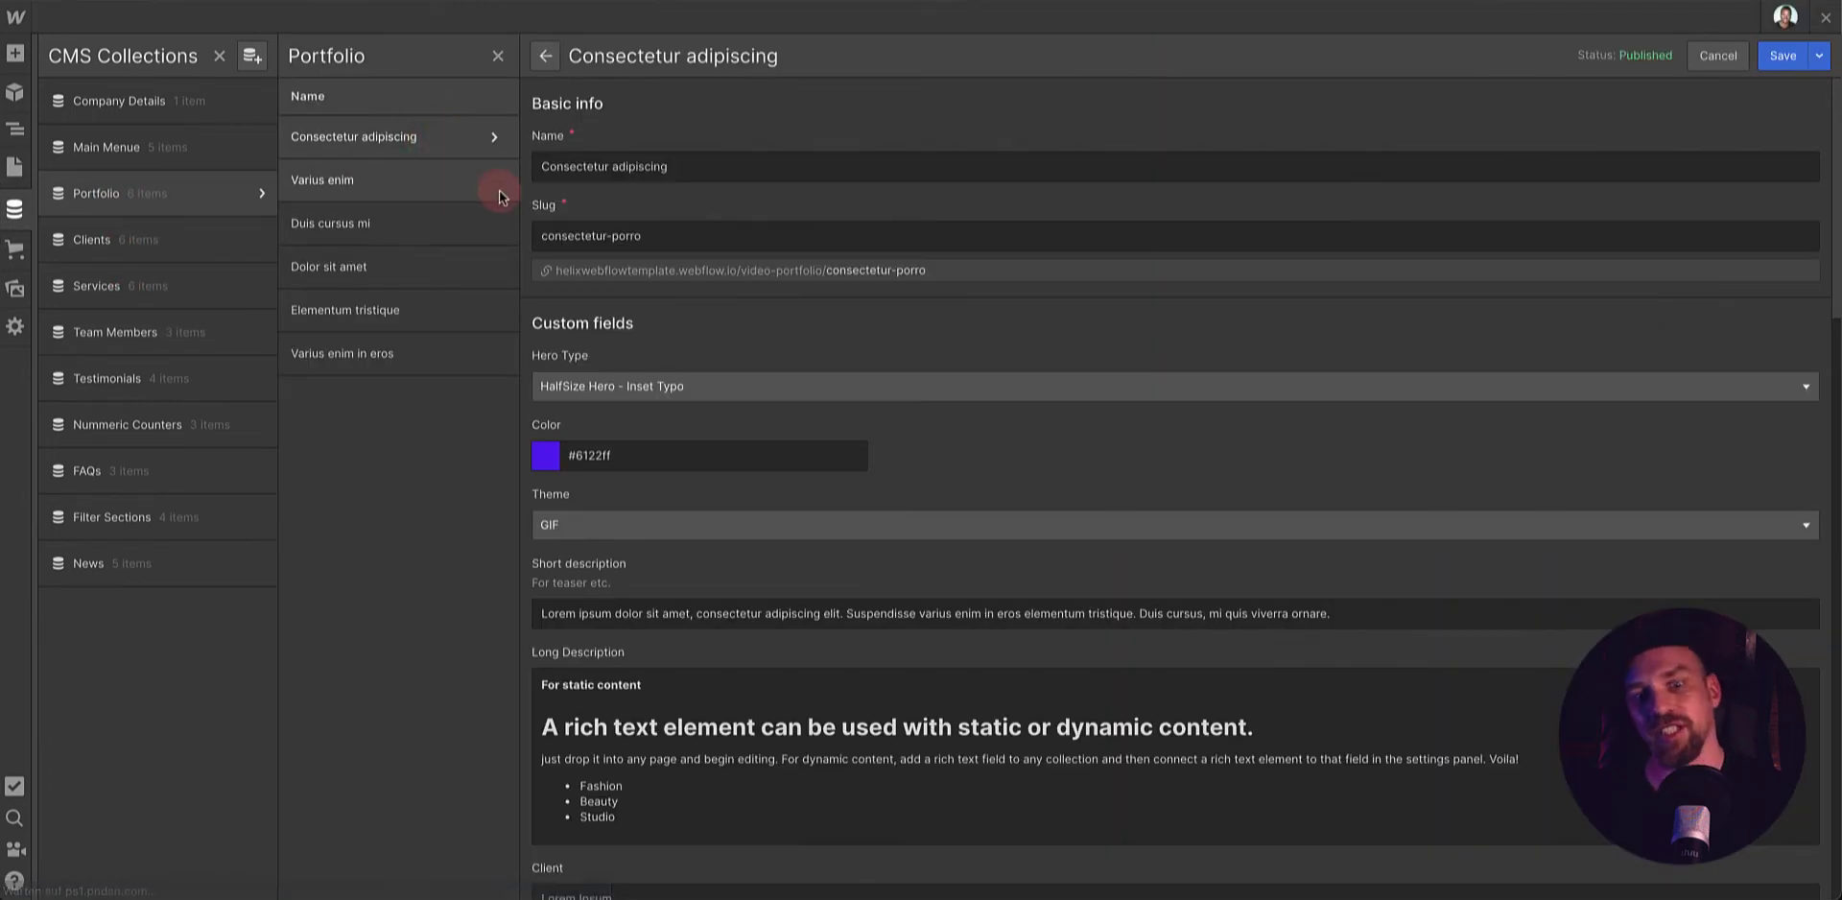
scroll(849, 240, "down", 10)
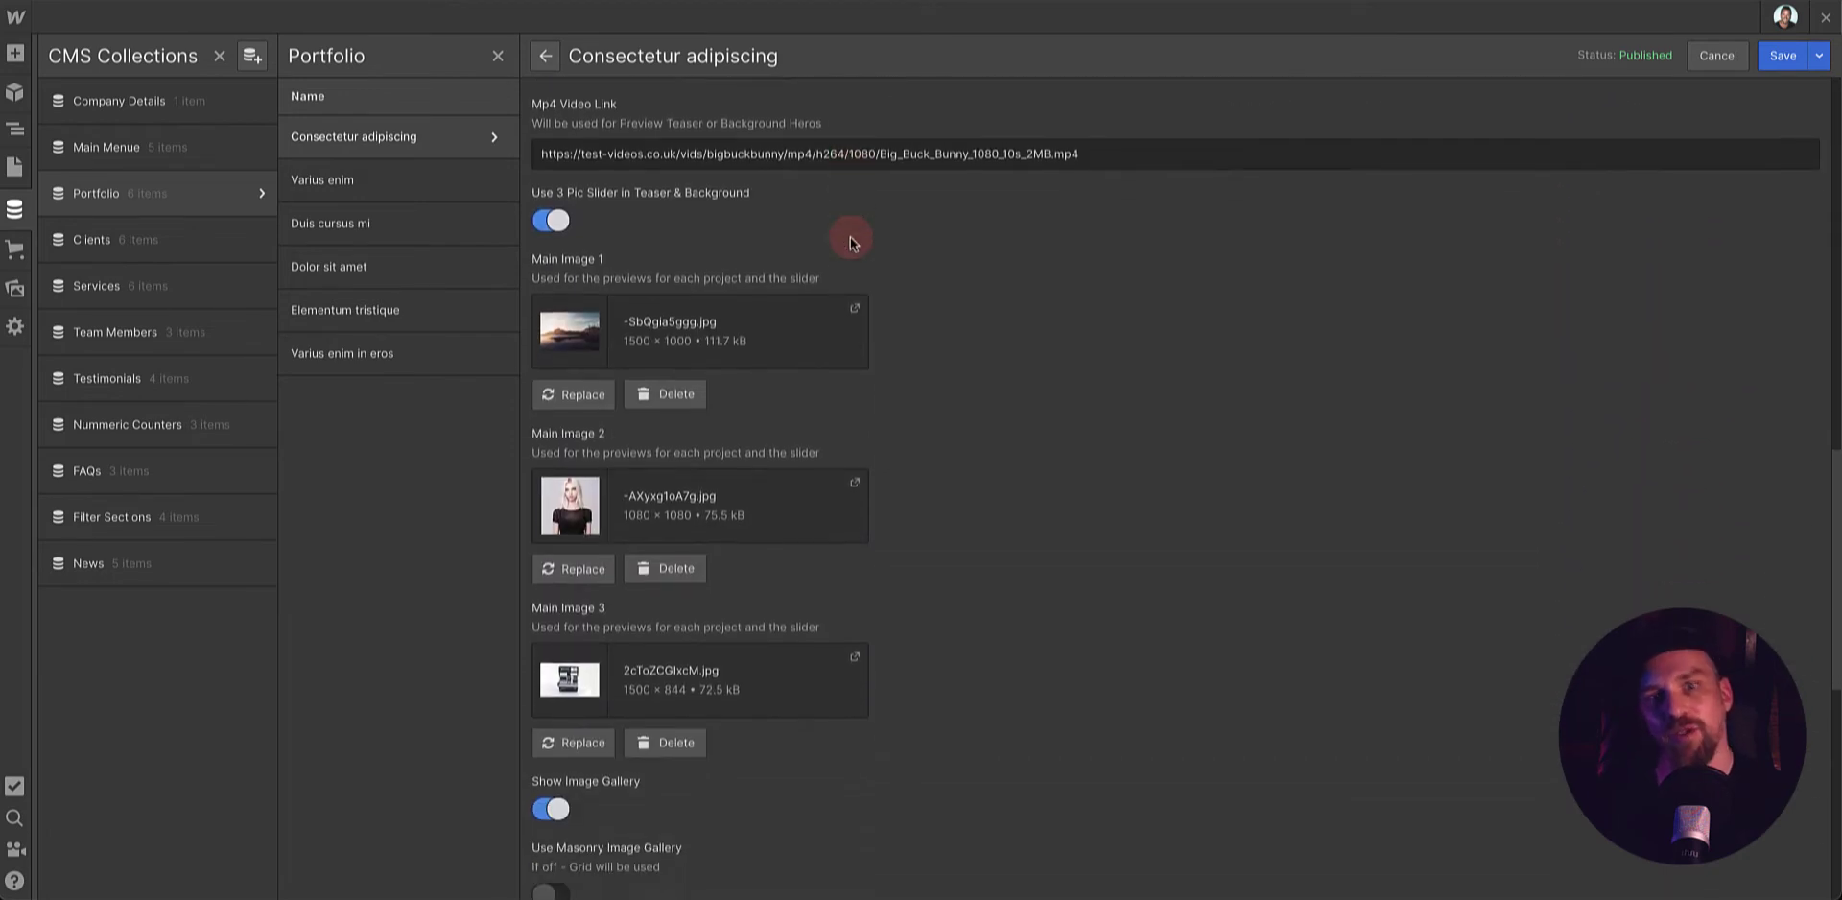
scroll(849, 240, "down", 6)
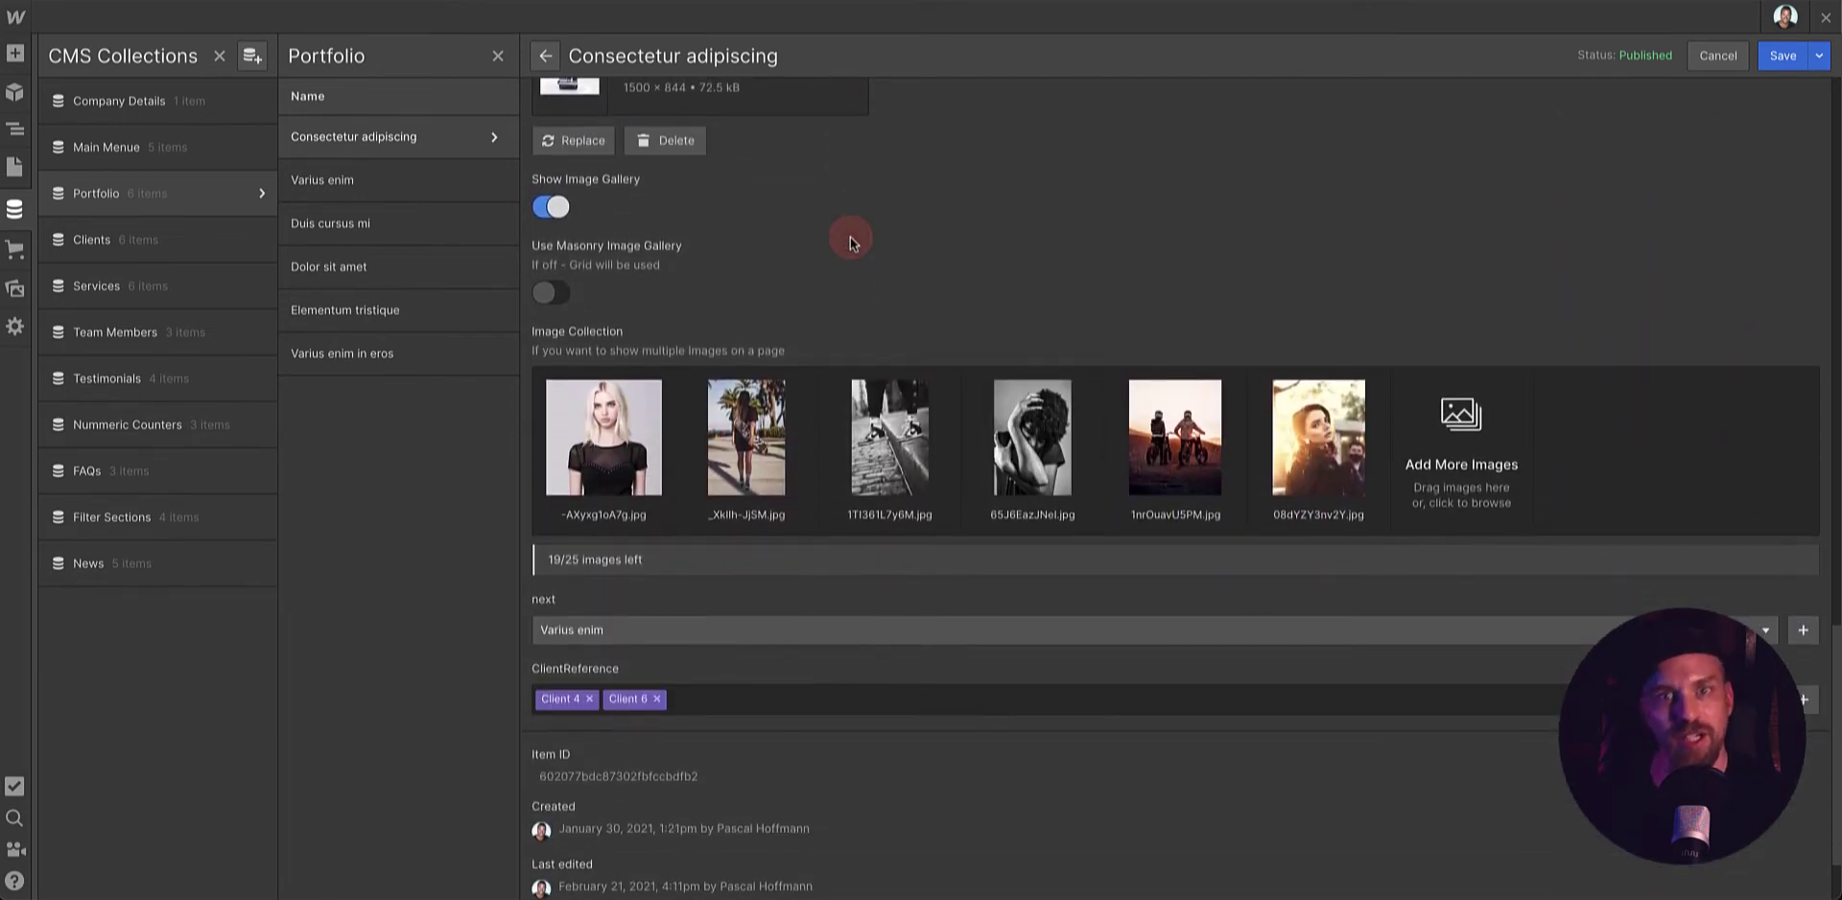
scroll(850, 241, "down", 1)
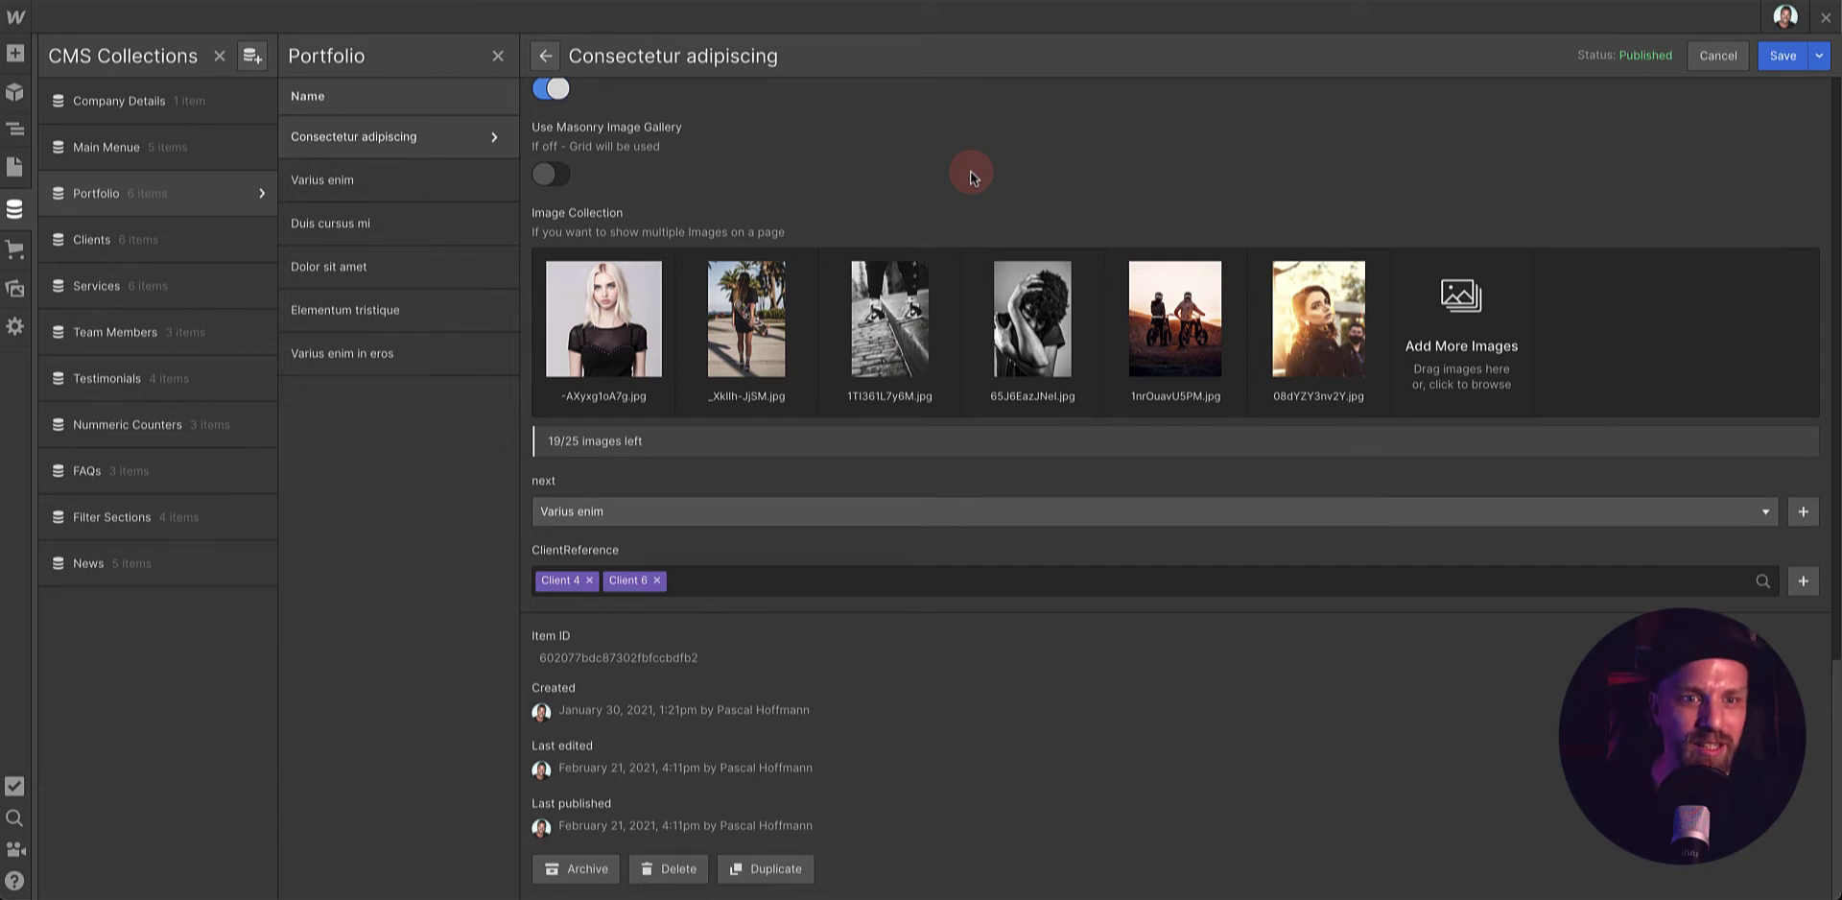
scroll(960, 182, "up", 15)
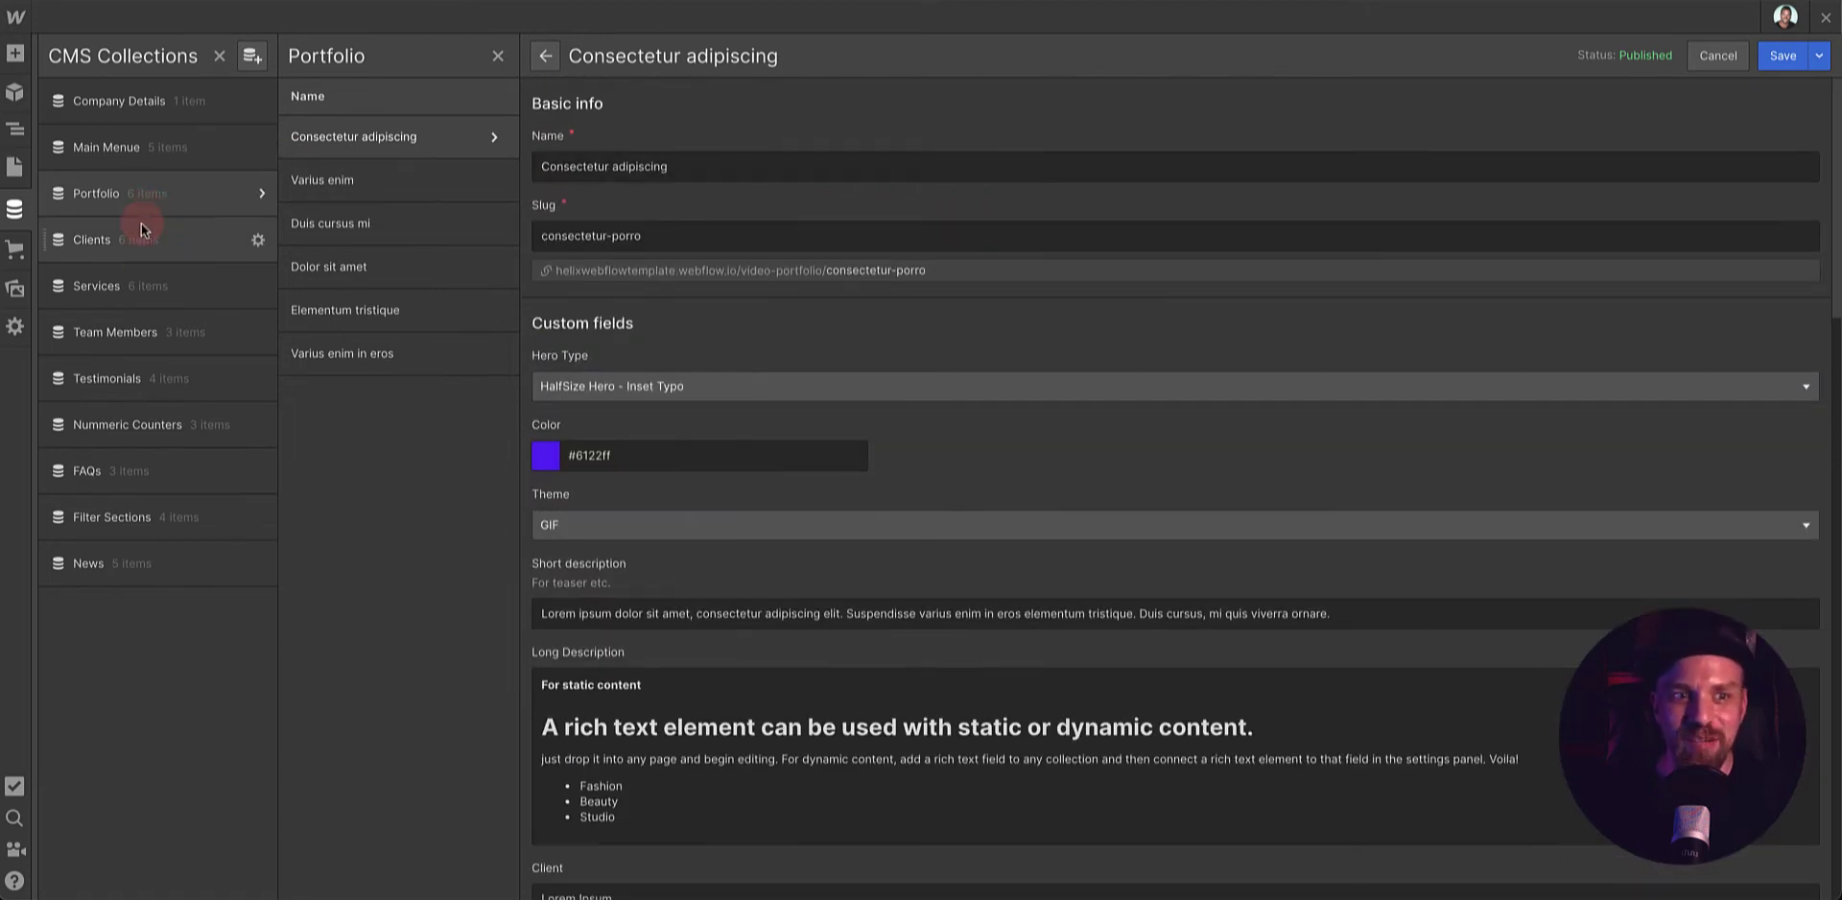
- Examine the fields of the Client 1 item in Clients and the Super Flexible item in Services
left_click(140, 248)
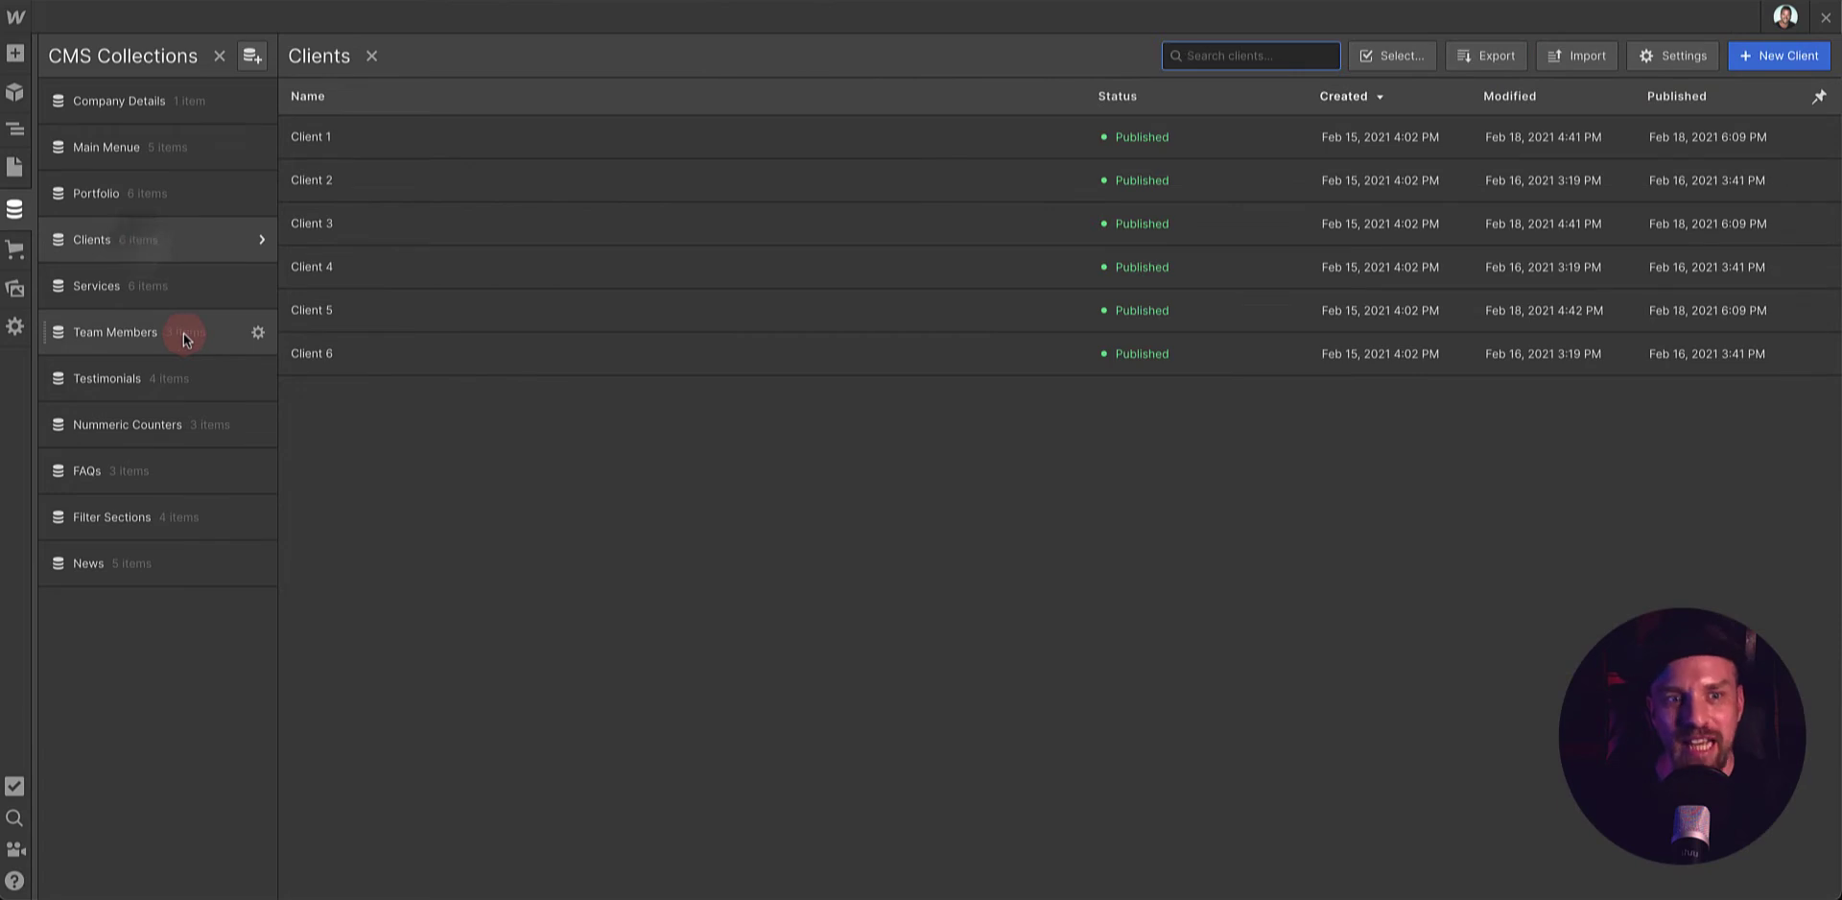
left_click(399, 138)
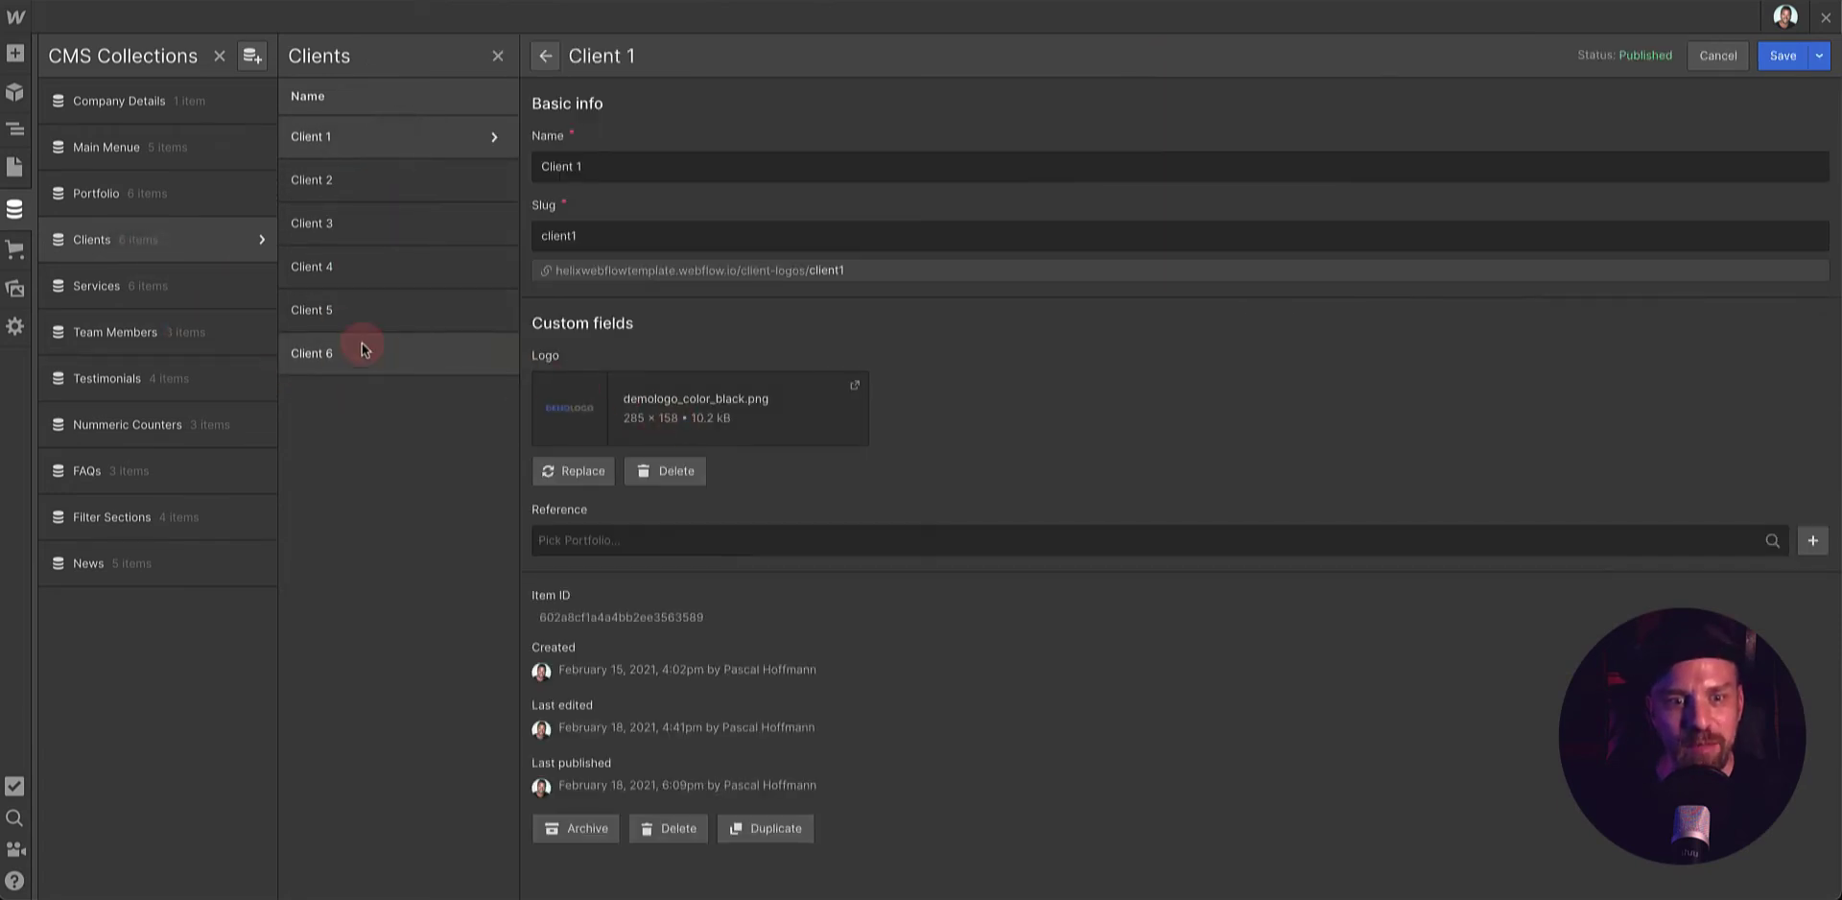
left_click(98, 286)
left_click(341, 139)
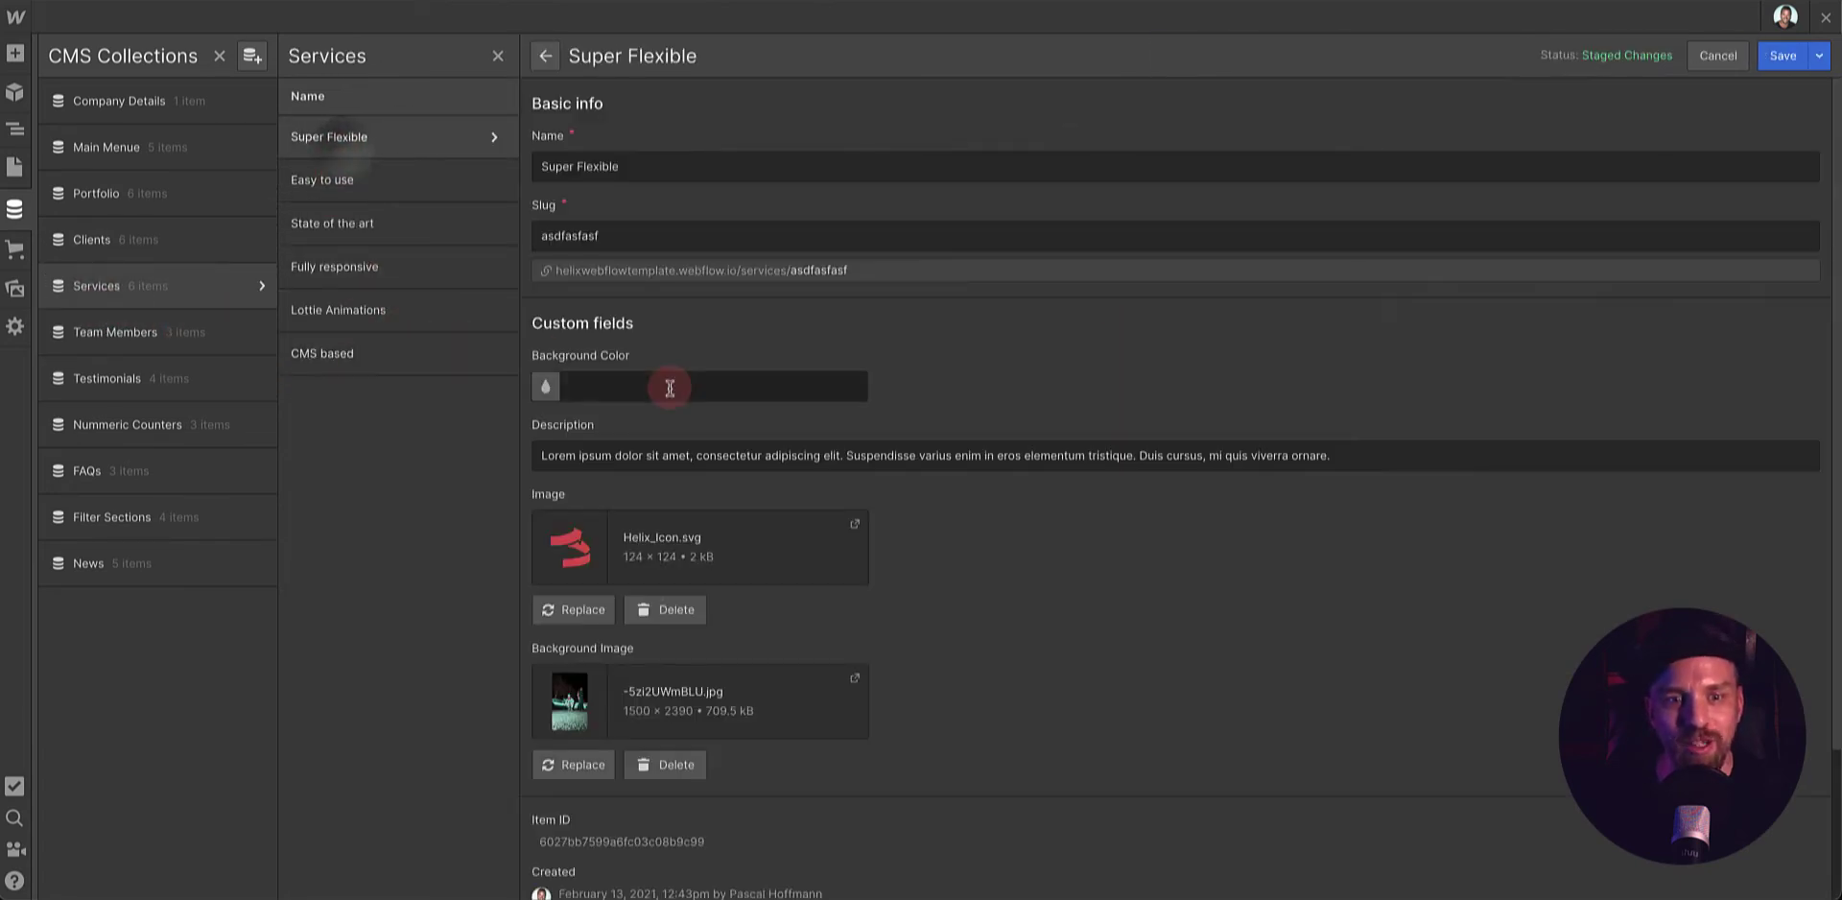
scroll(668, 392, "down", 2)
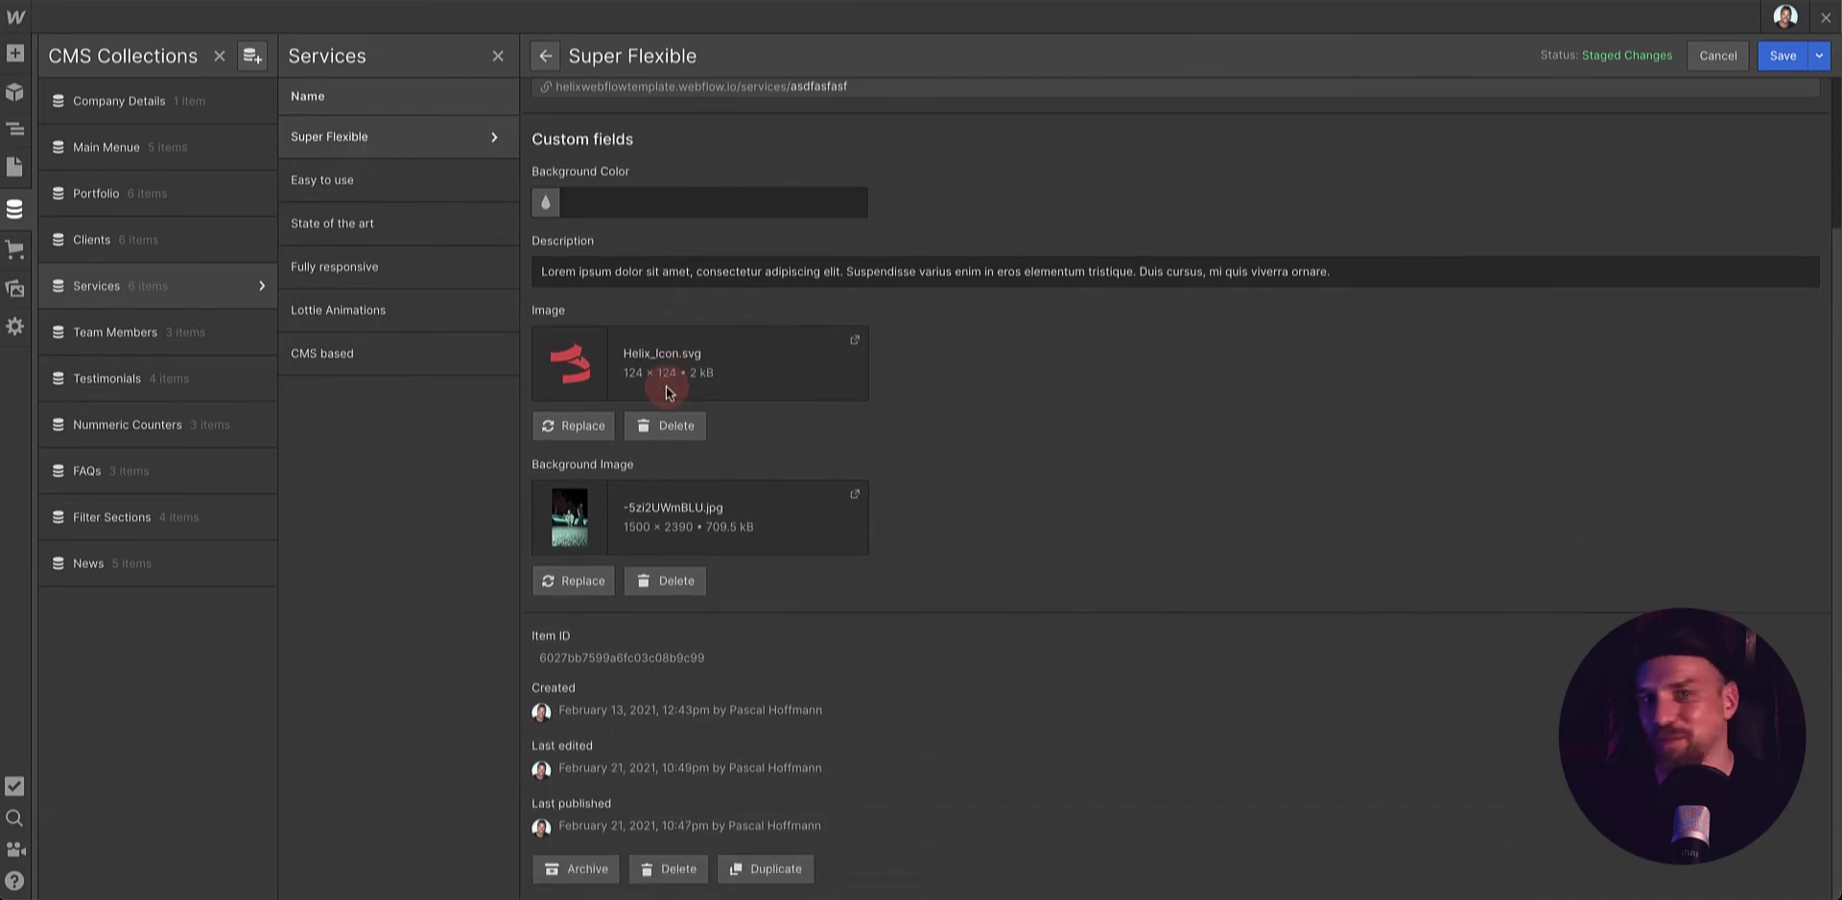
- Open the first Team Members item again and look over its job title, email and social link fields
left_click(96, 331)
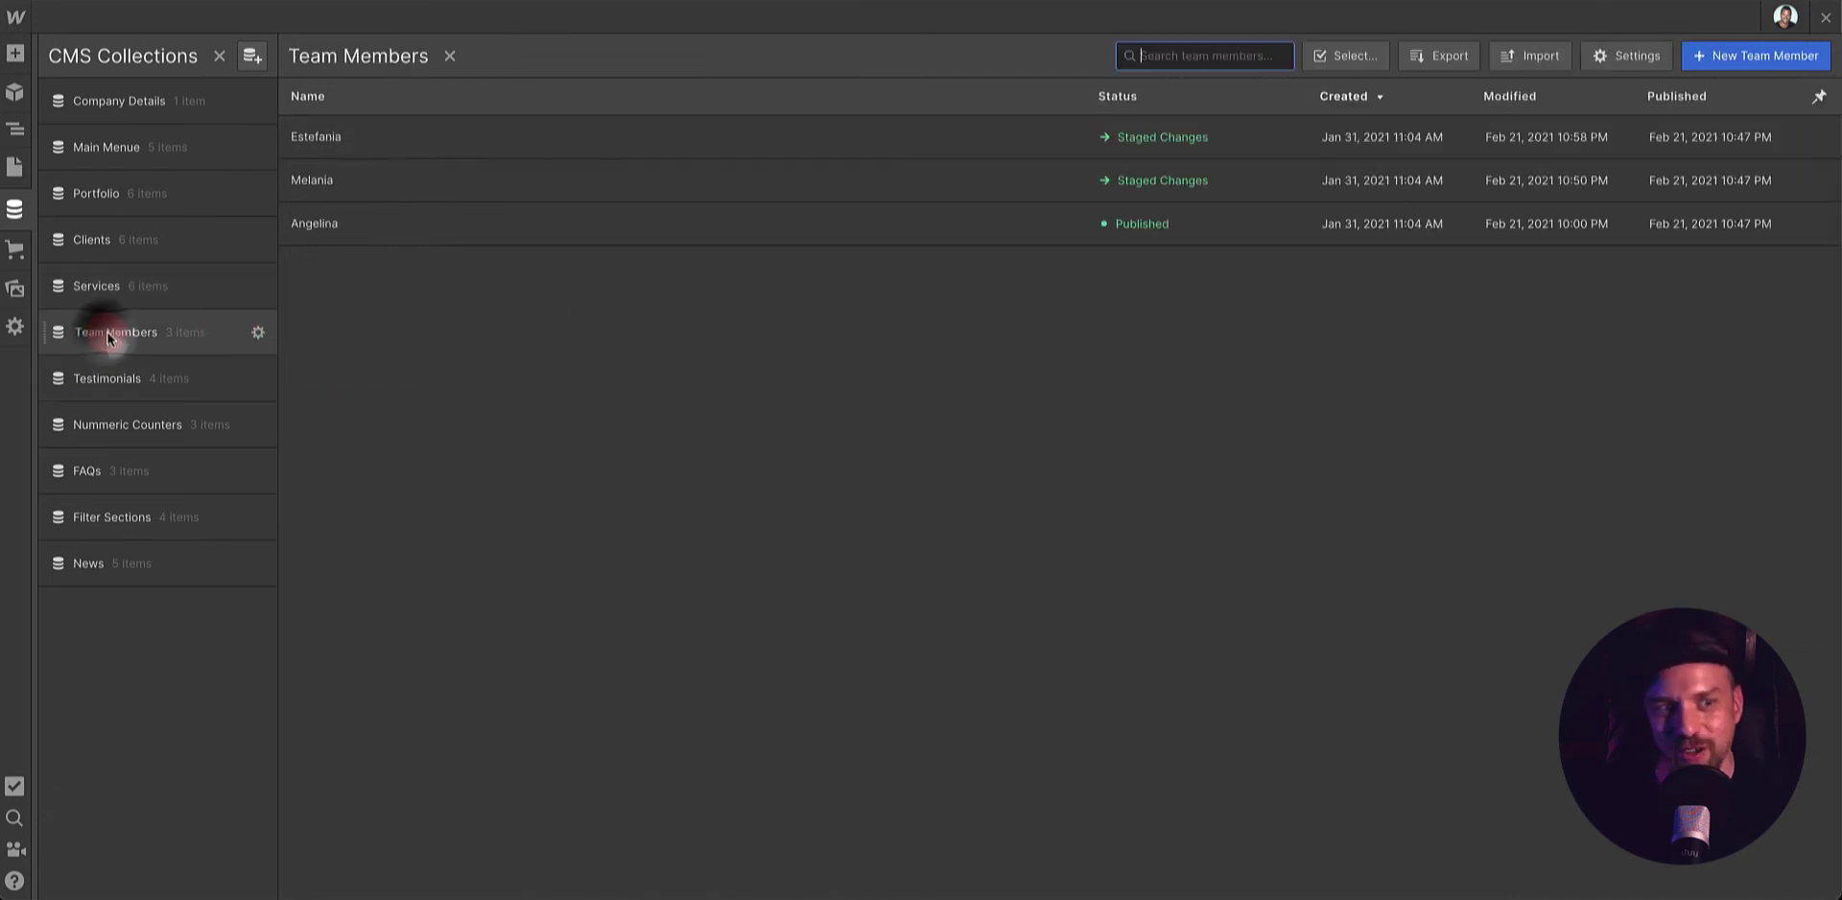
left_click(321, 136)
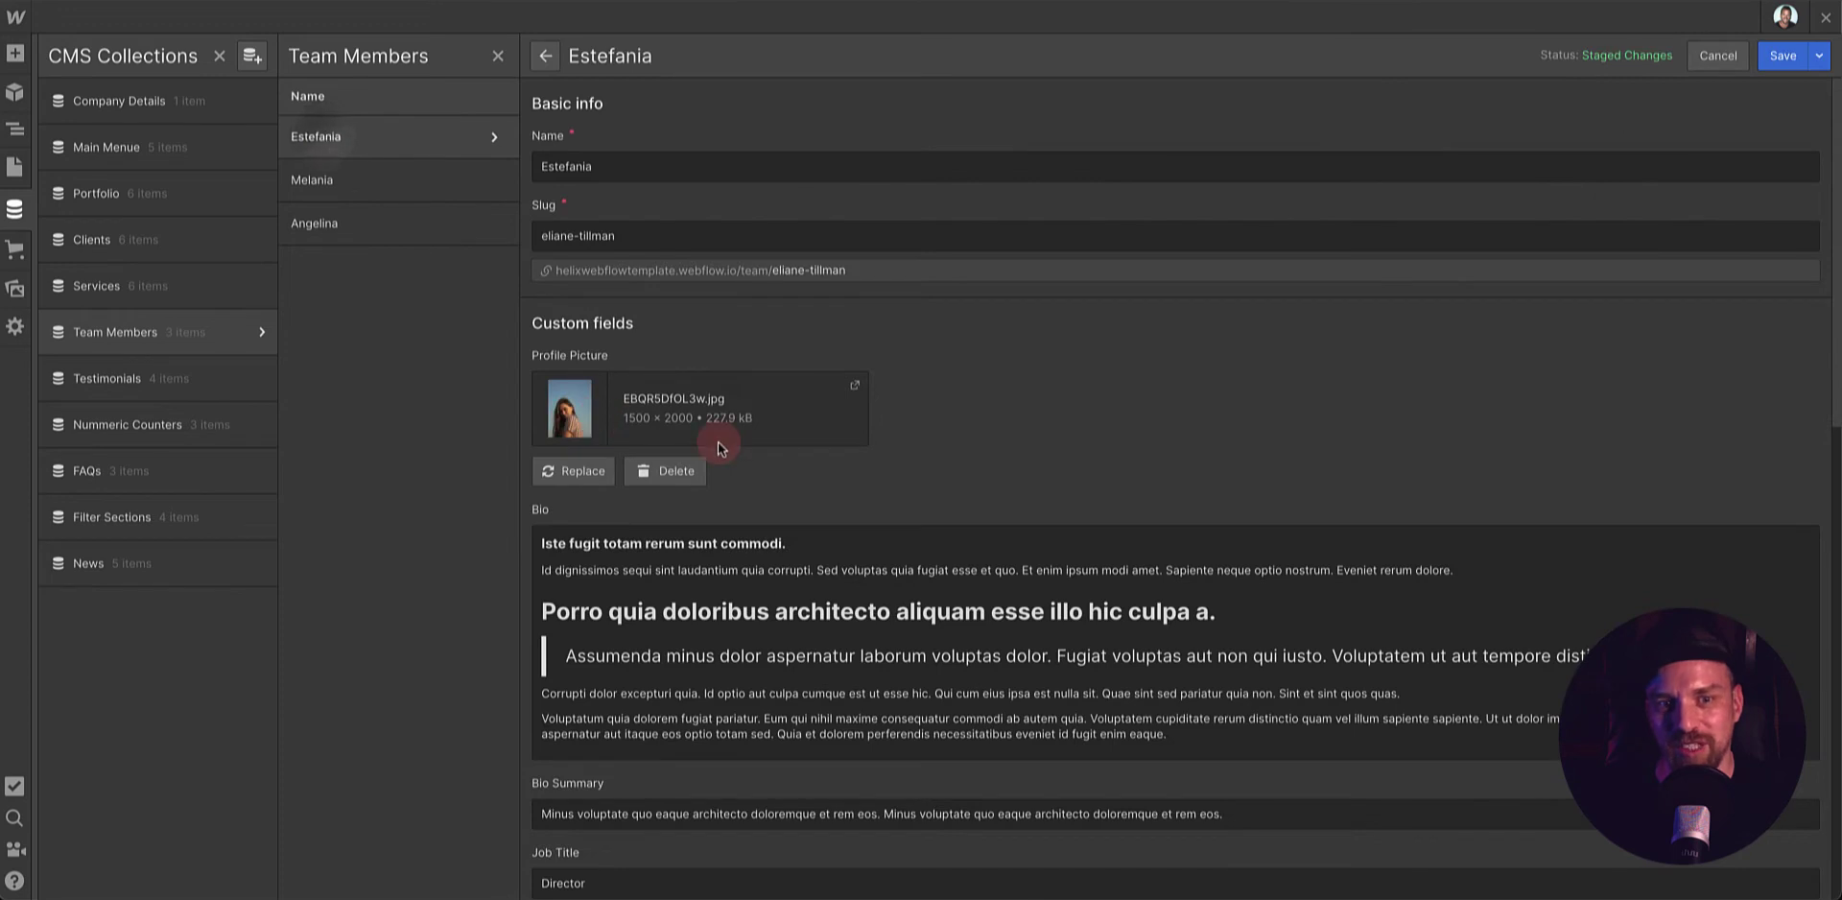
scroll(720, 441, "down", 5)
left_click(526, 464)
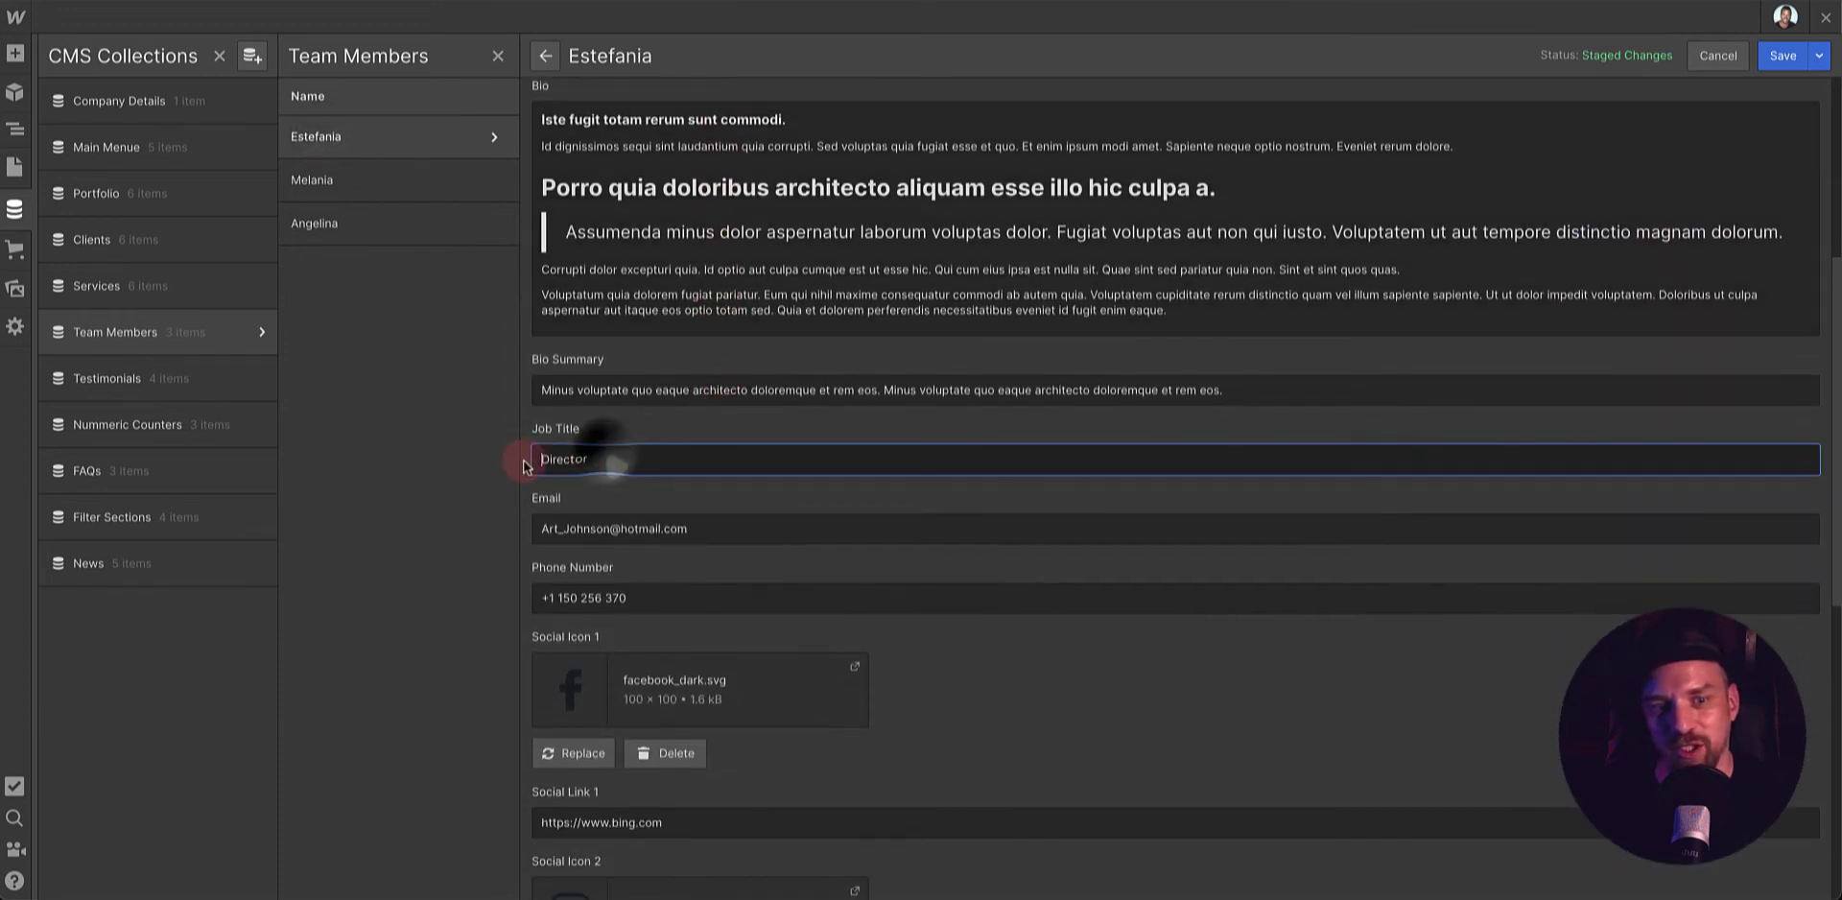
left_click_drag(726, 528, 480, 535)
scroll(586, 537, "down", 3)
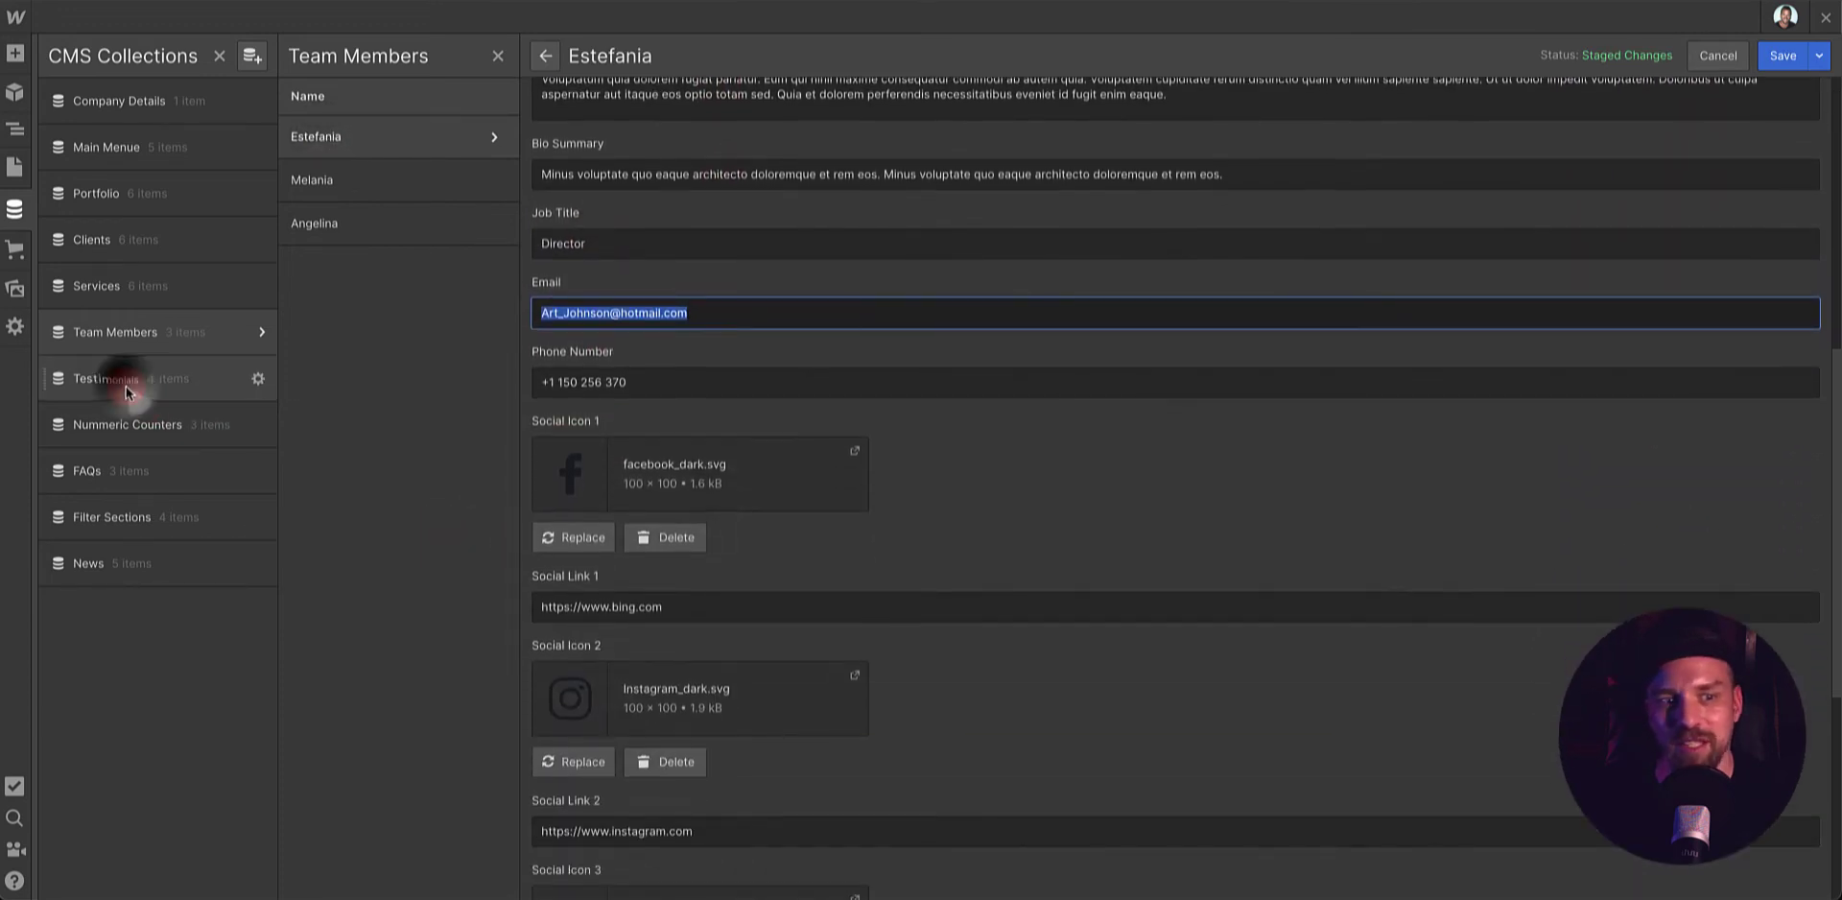
- Open the first item of the Testimonials collection and examine its message, company, position and name fields
left_click(126, 389)
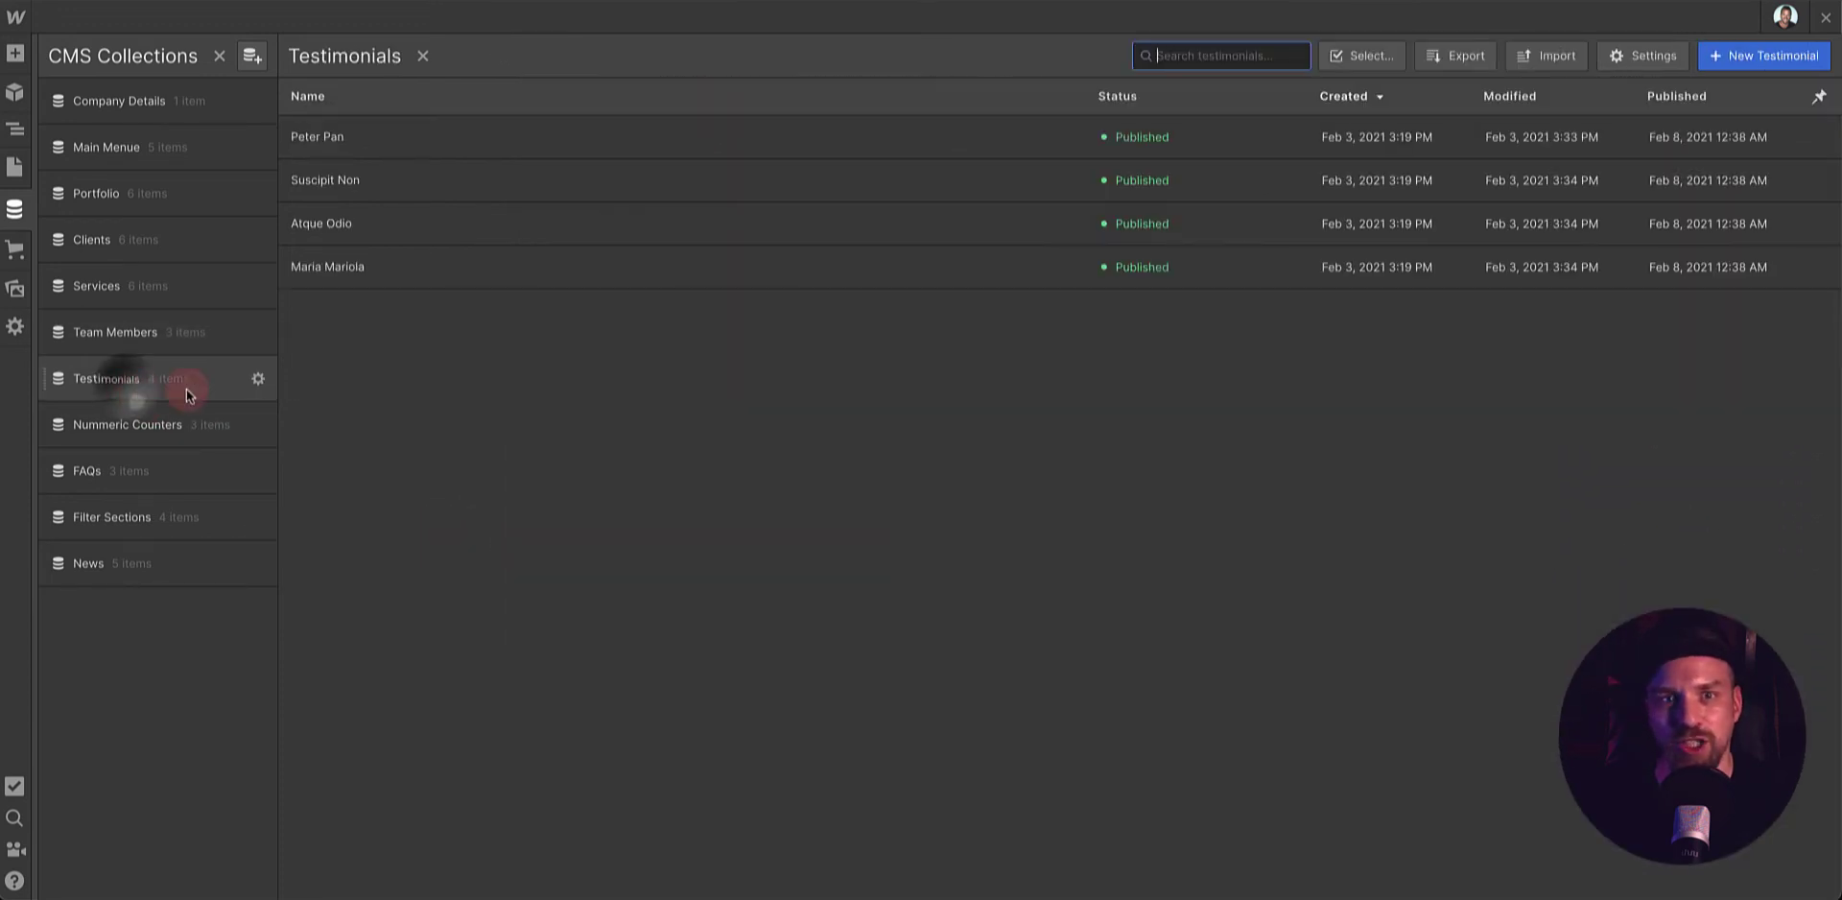
left_click(367, 151)
triple_click(902, 411)
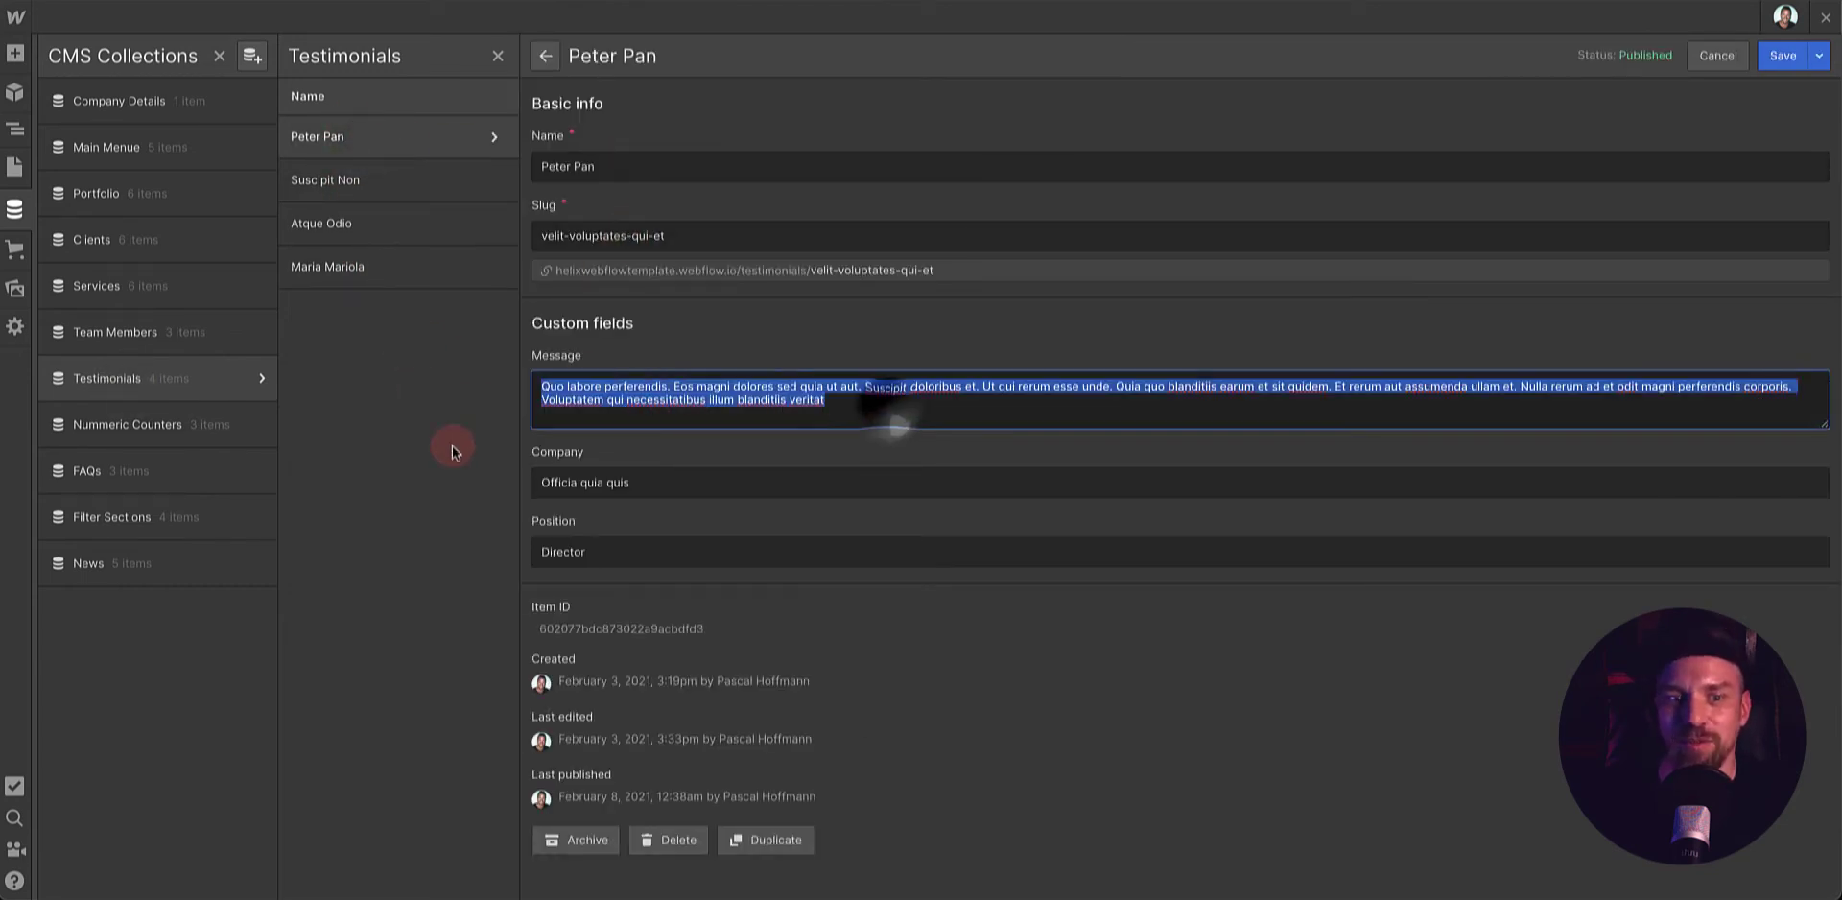
key("Tab")
key("Tab")
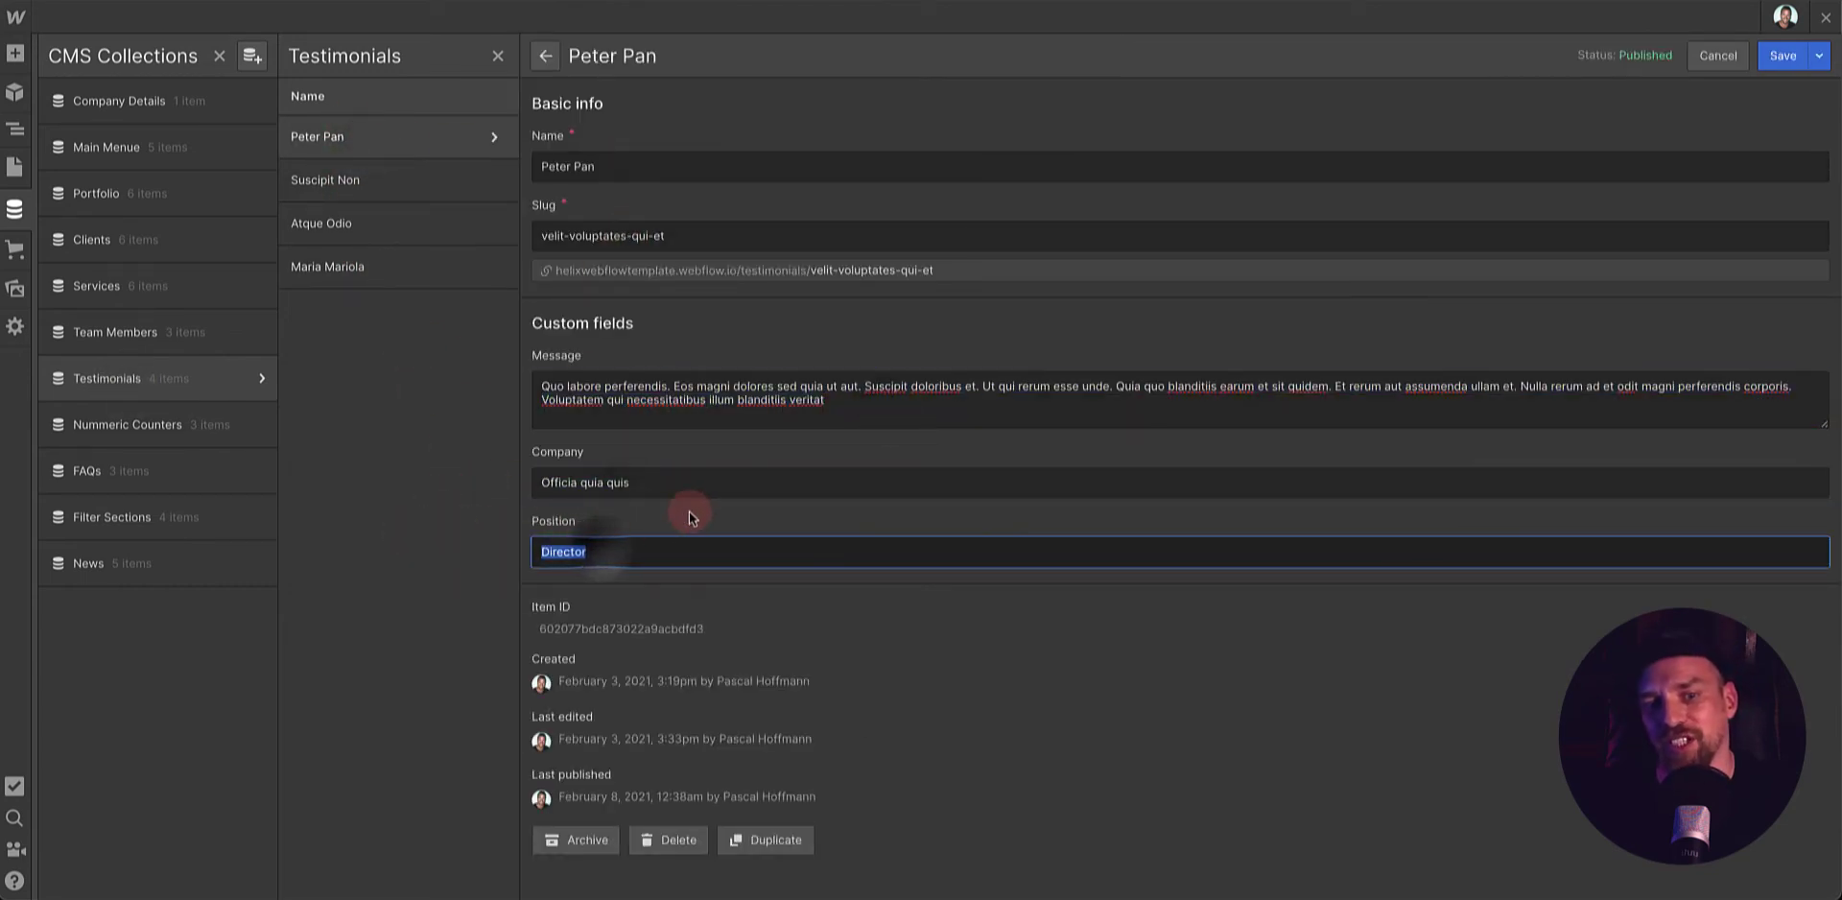
triple_click(619, 172)
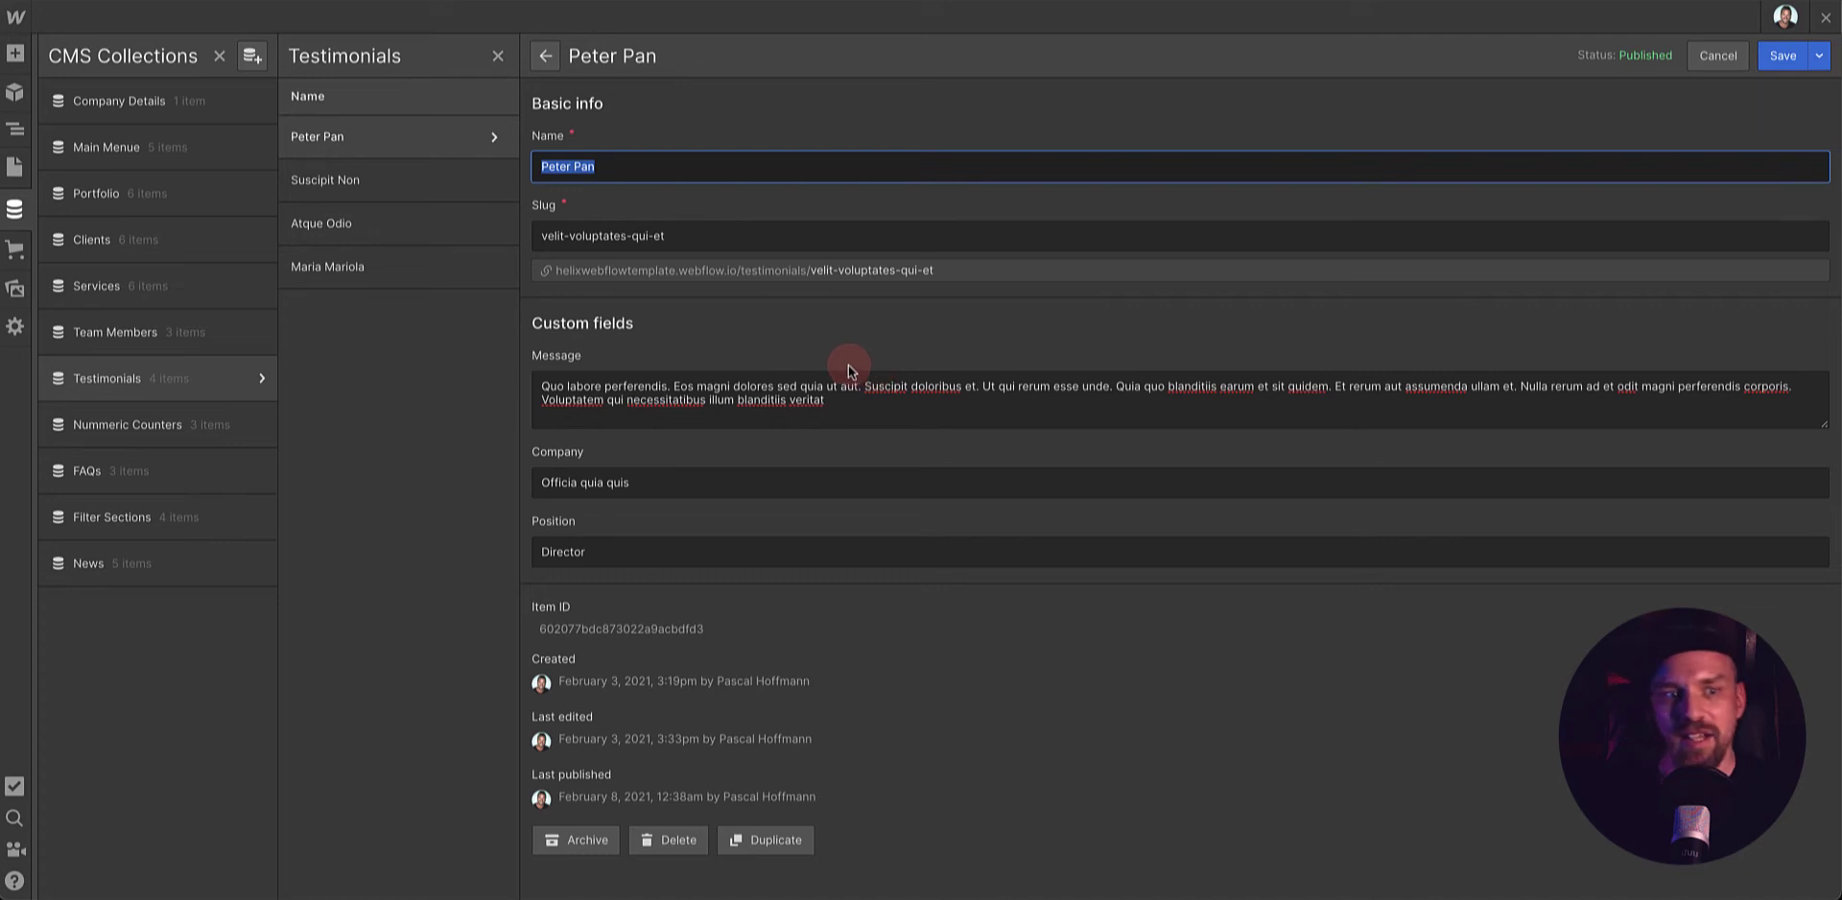
- Preview the v5 page at the largest desktop breakpoint and look through all its sections down to the footer
left_click(15, 173)
scroll(748, 338, "up", 3)
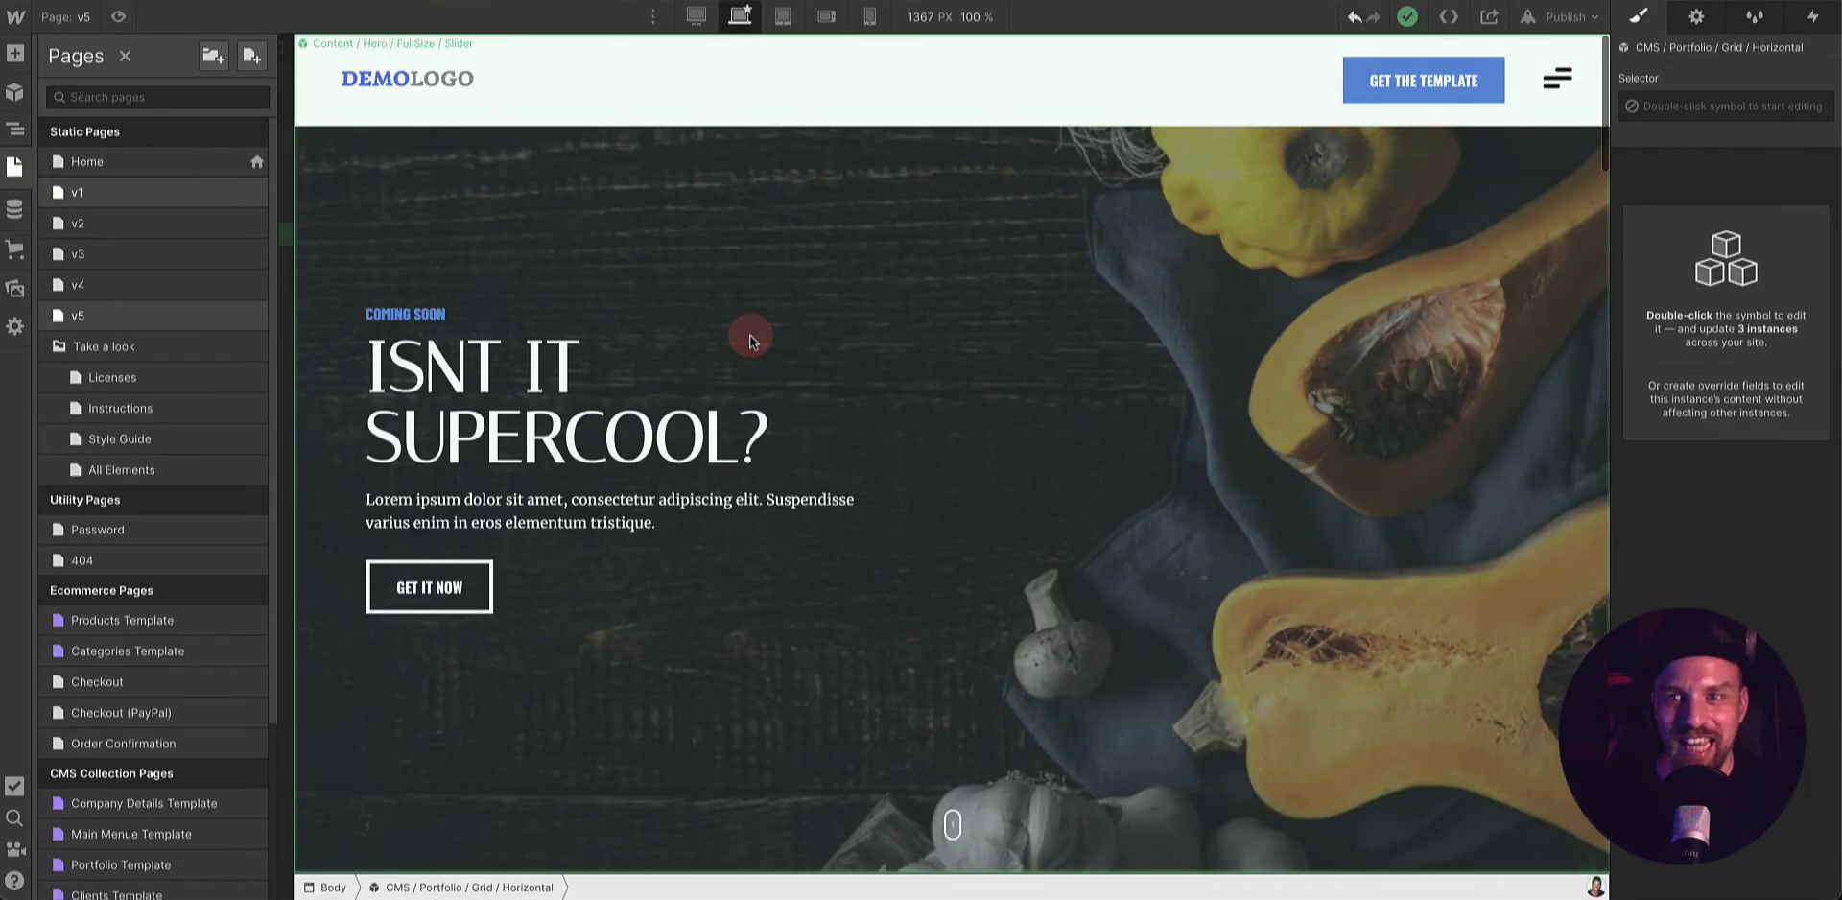
left_click(116, 19)
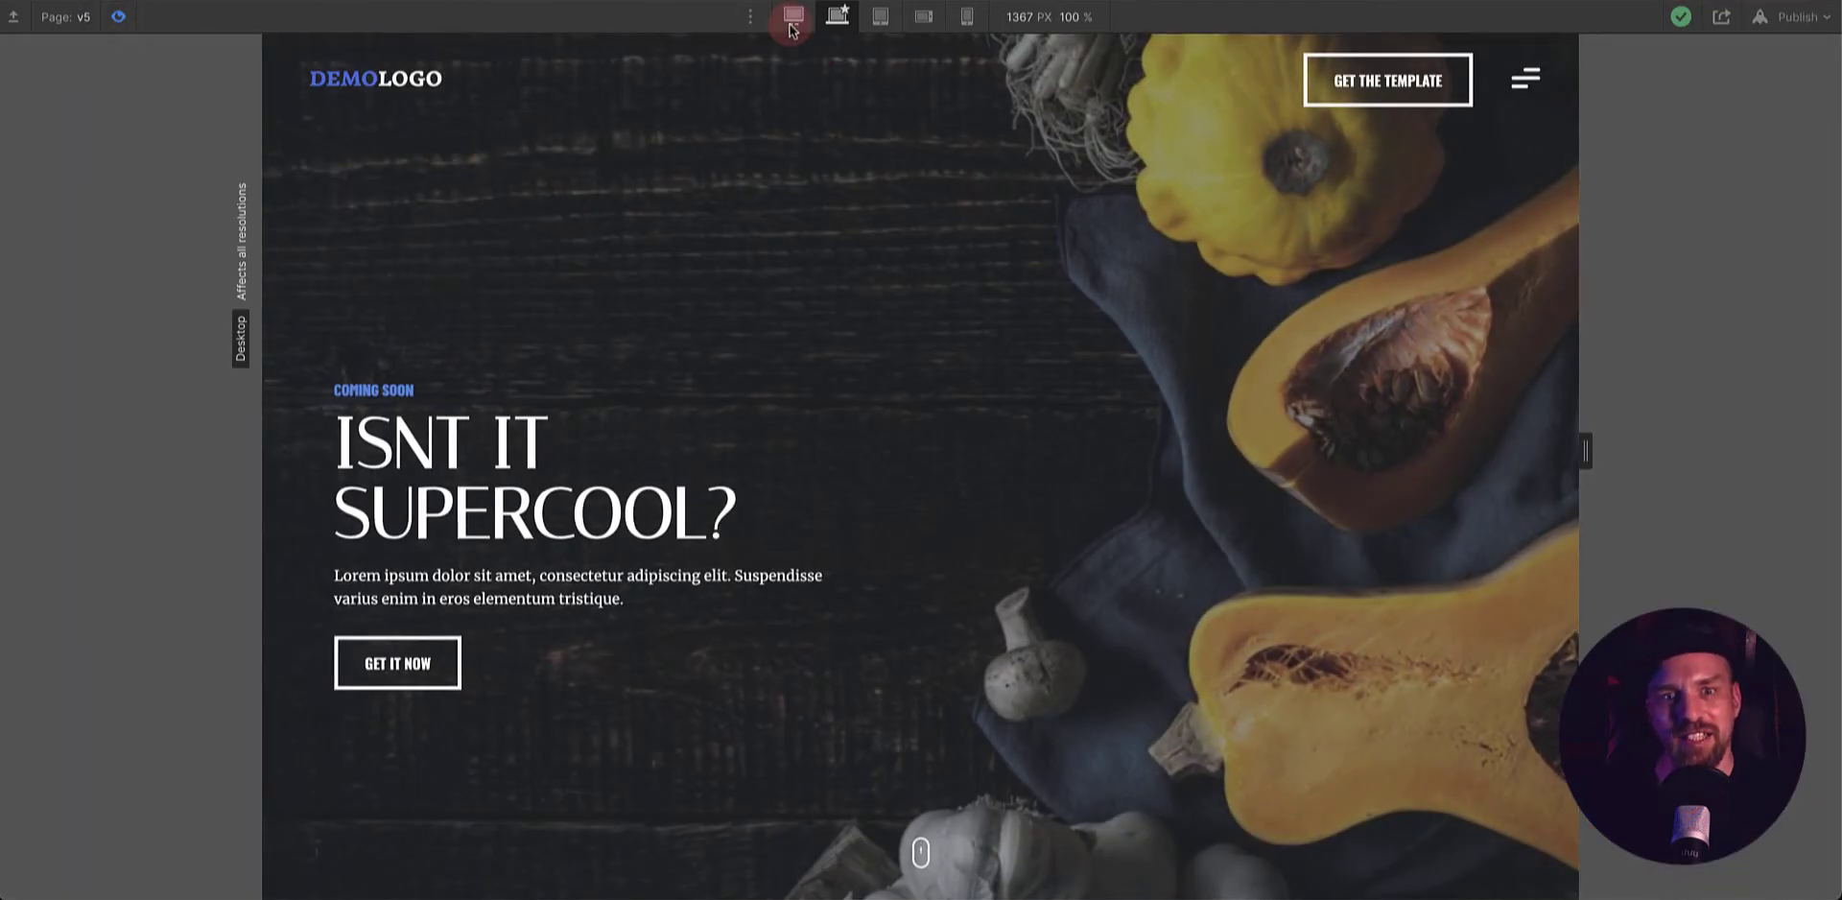
left_click(793, 19)
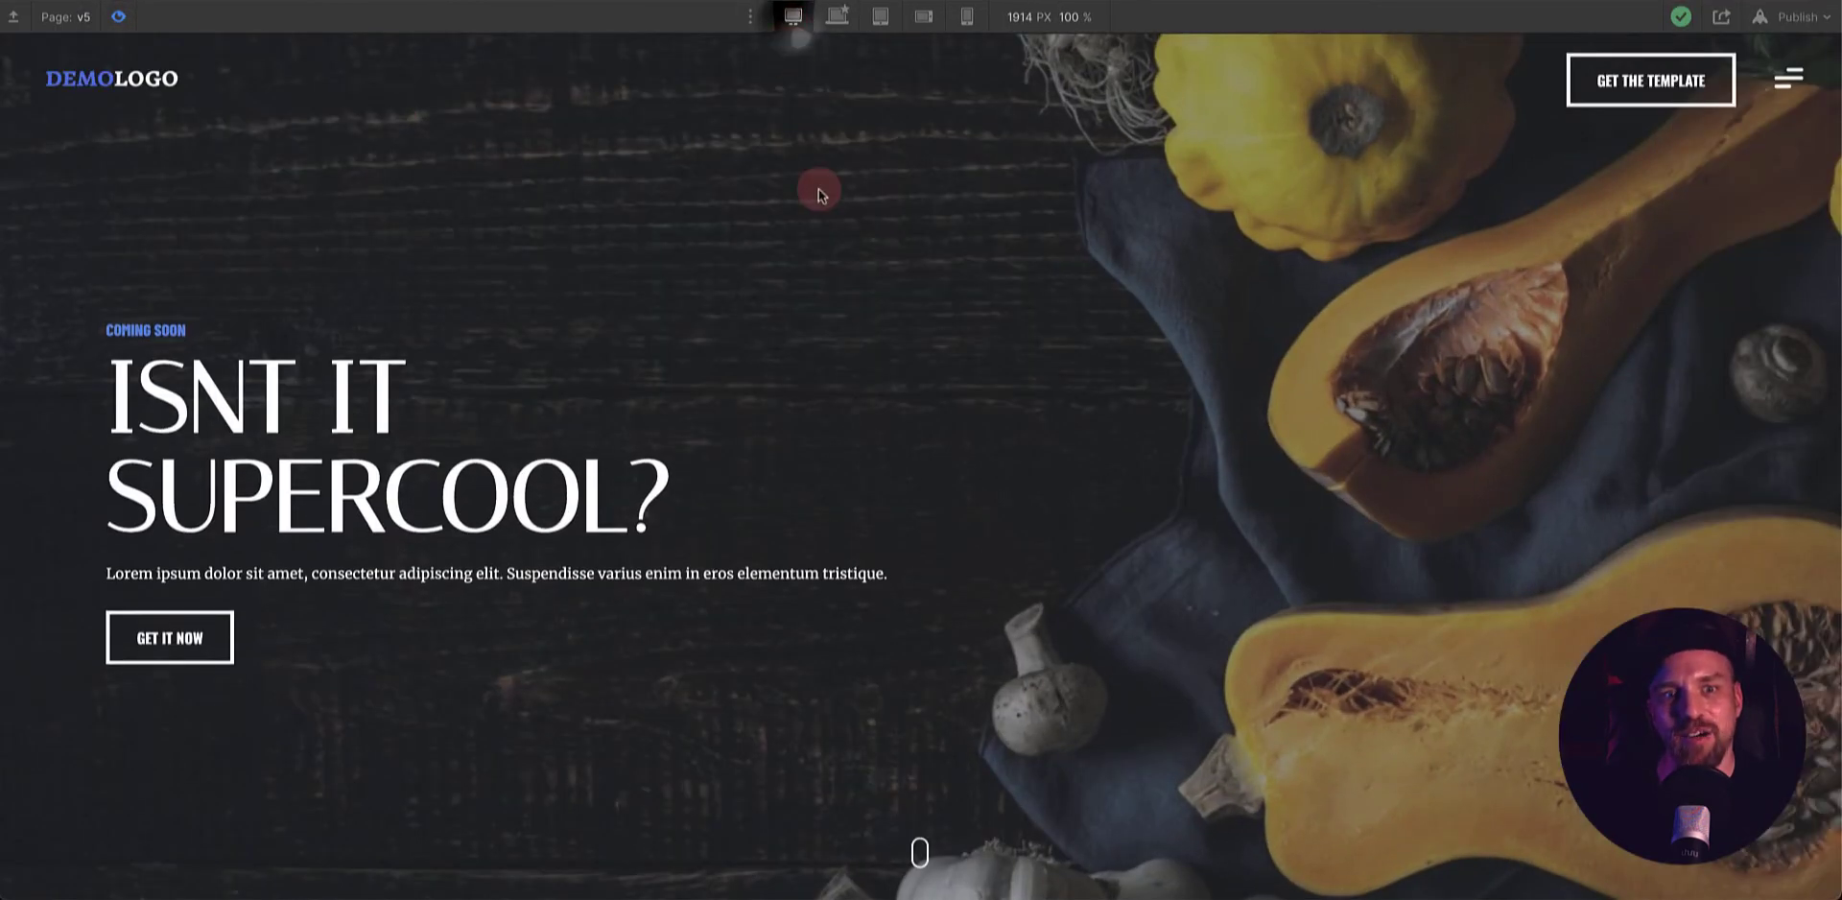
scroll(883, 331, "down", 15)
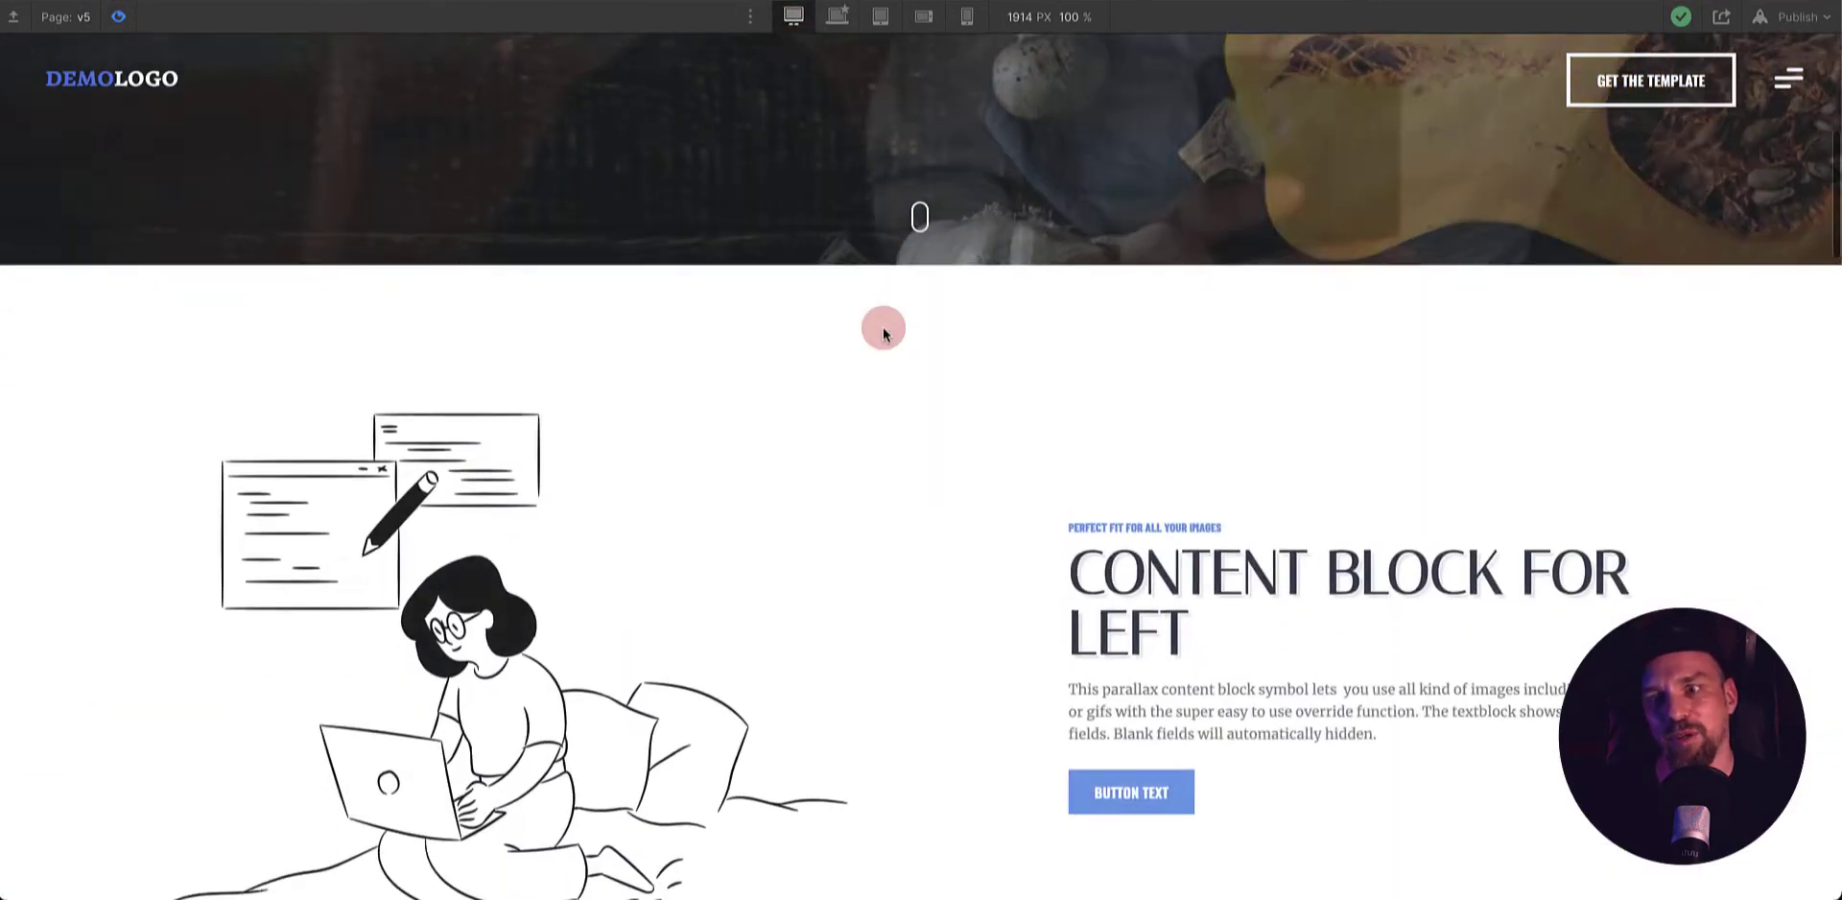
scroll(884, 331, "down", 15)
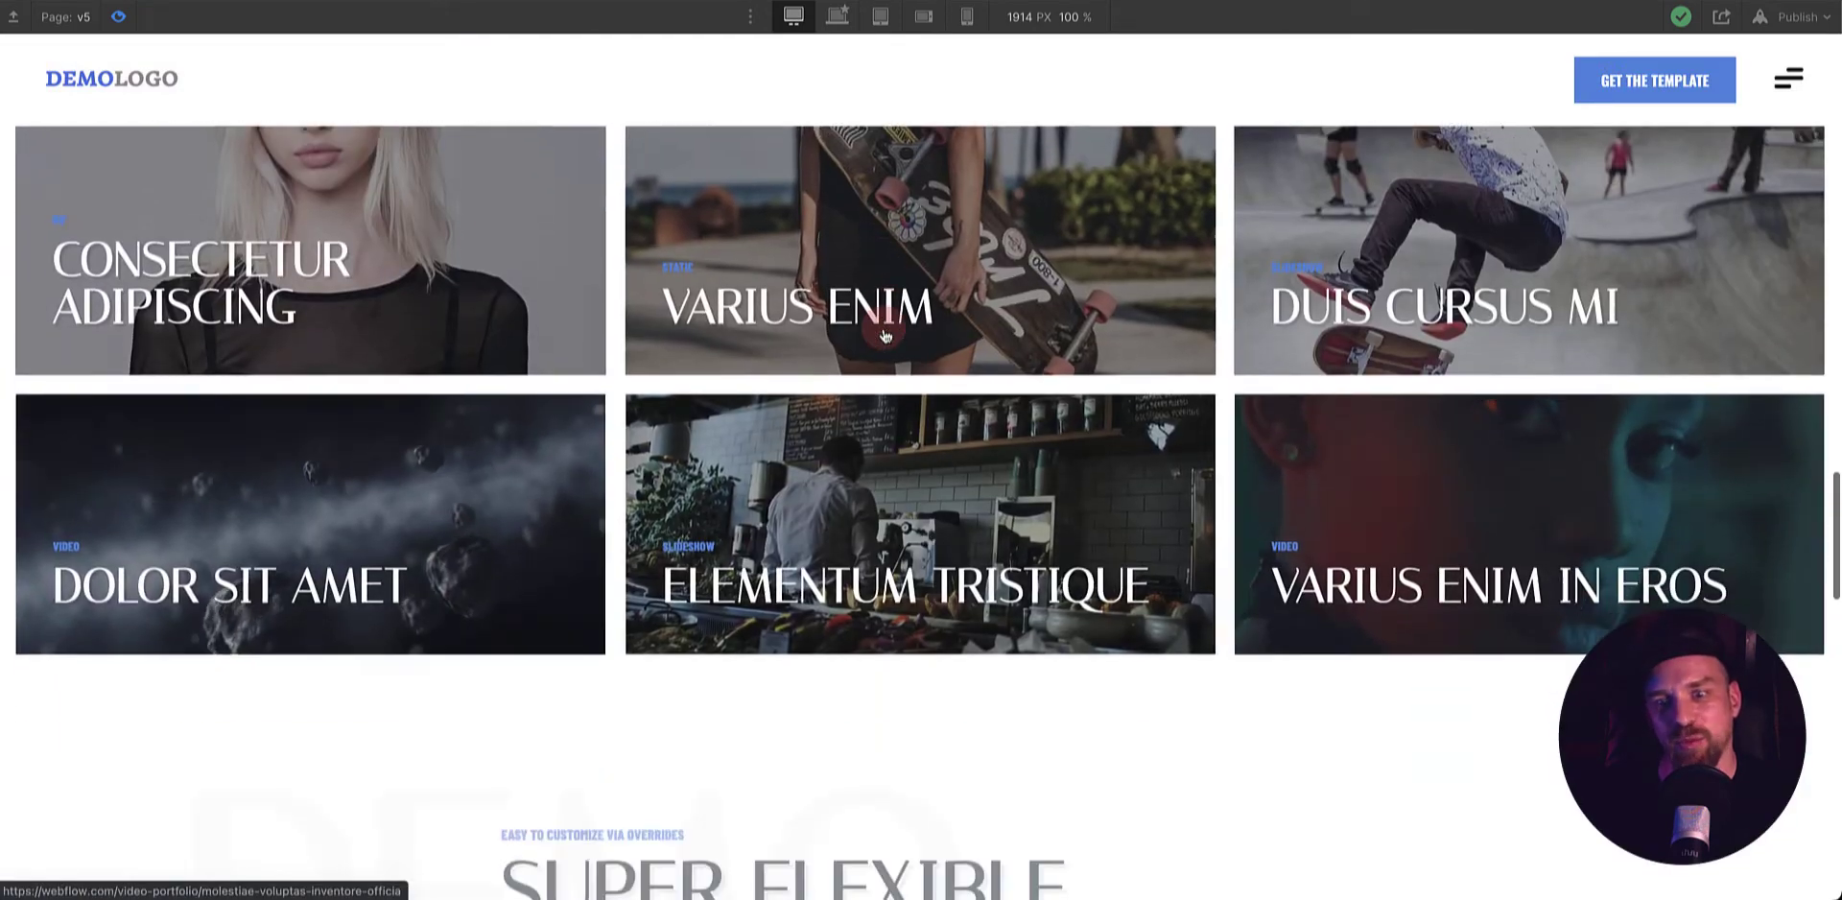
scroll(883, 331, "down", 9)
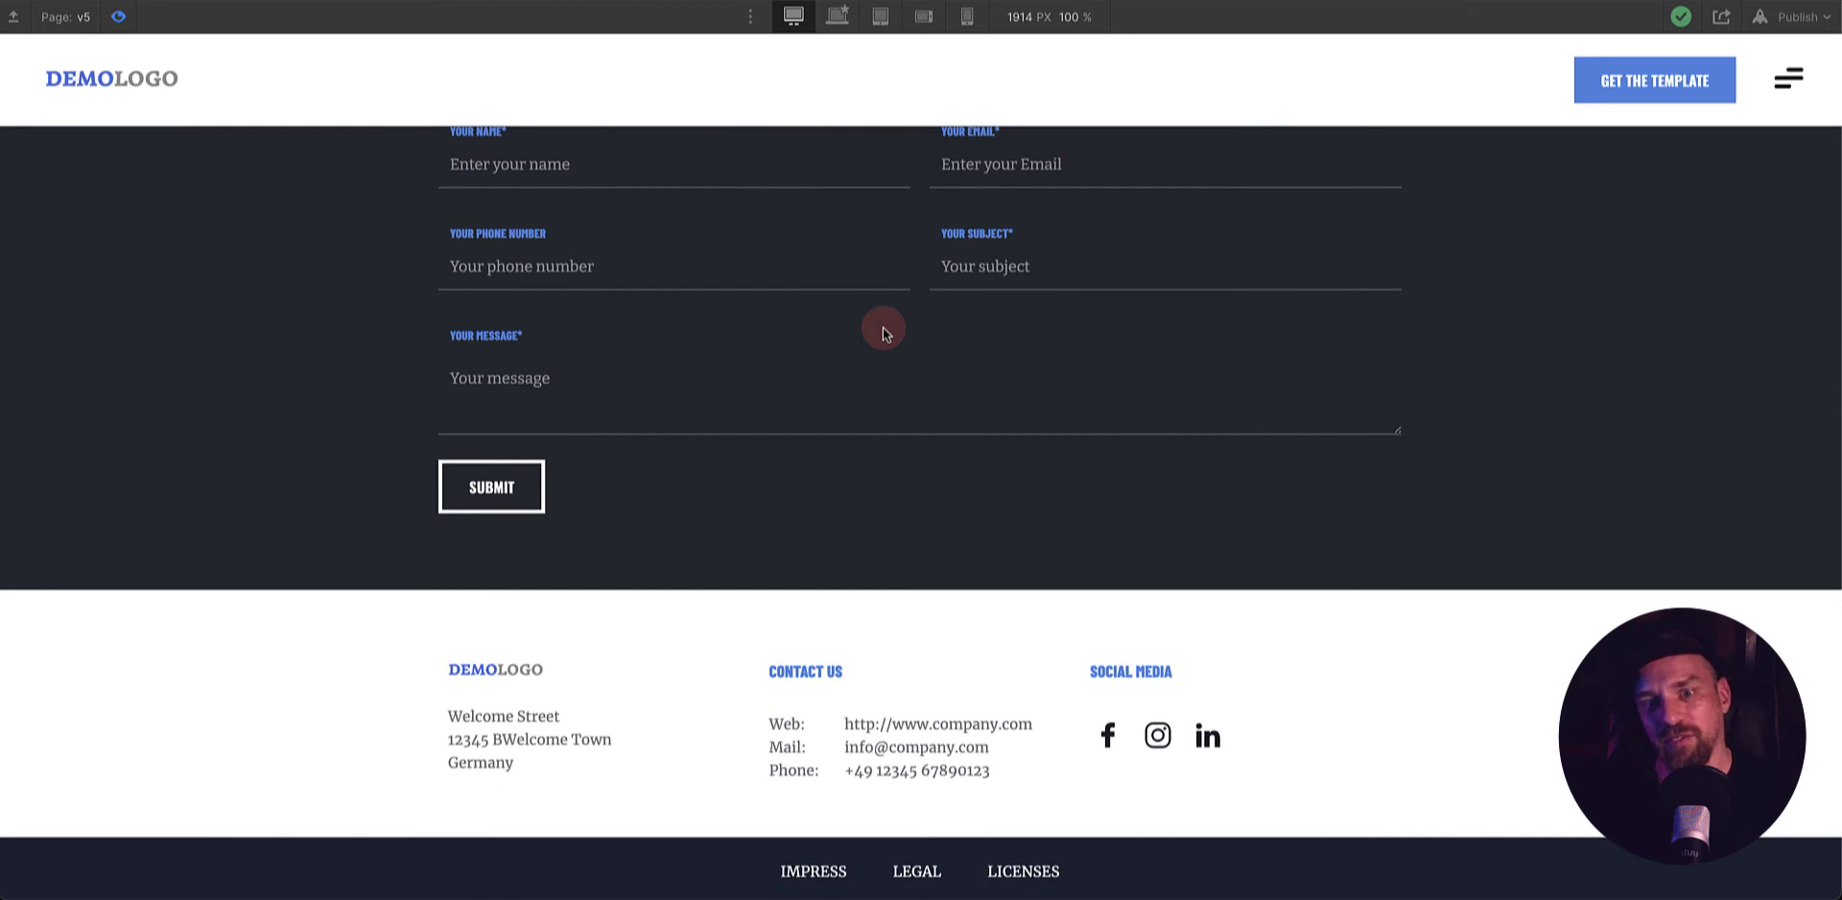
scroll(883, 331, "up", 20)
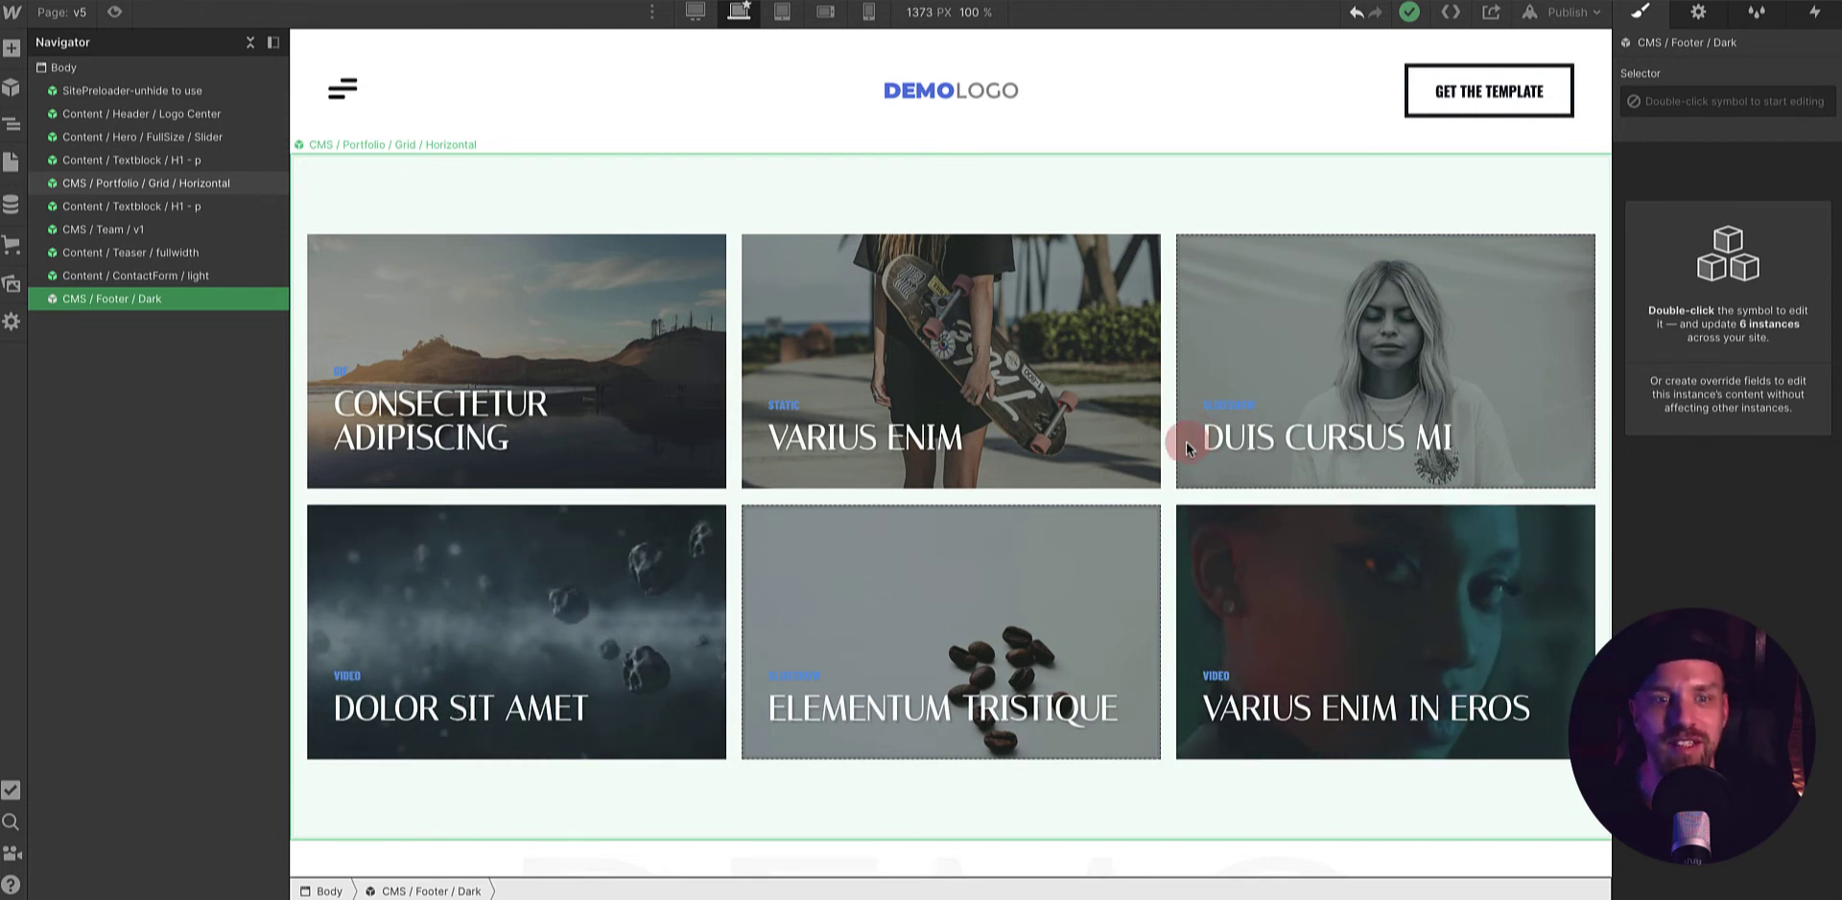
- Look over the portfolio grid on the v5 page and open the Portfolio collection to view its items
scroll(815, 570, "down", 1)
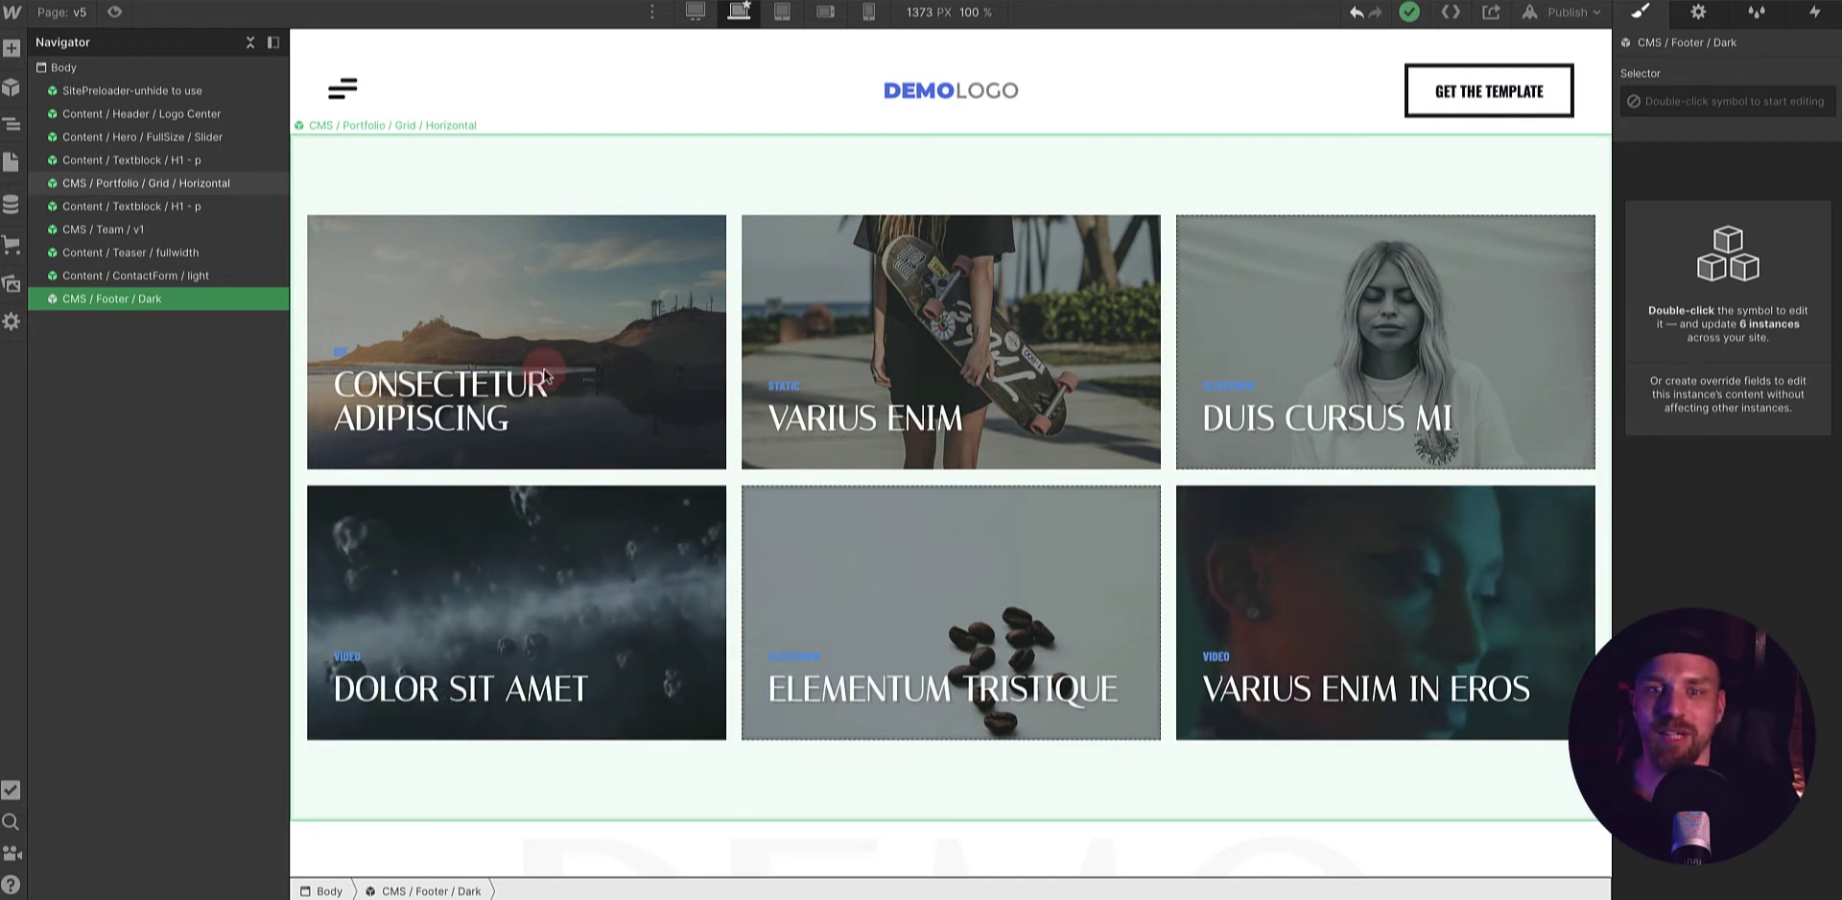
scroll(1247, 307, "up", 1)
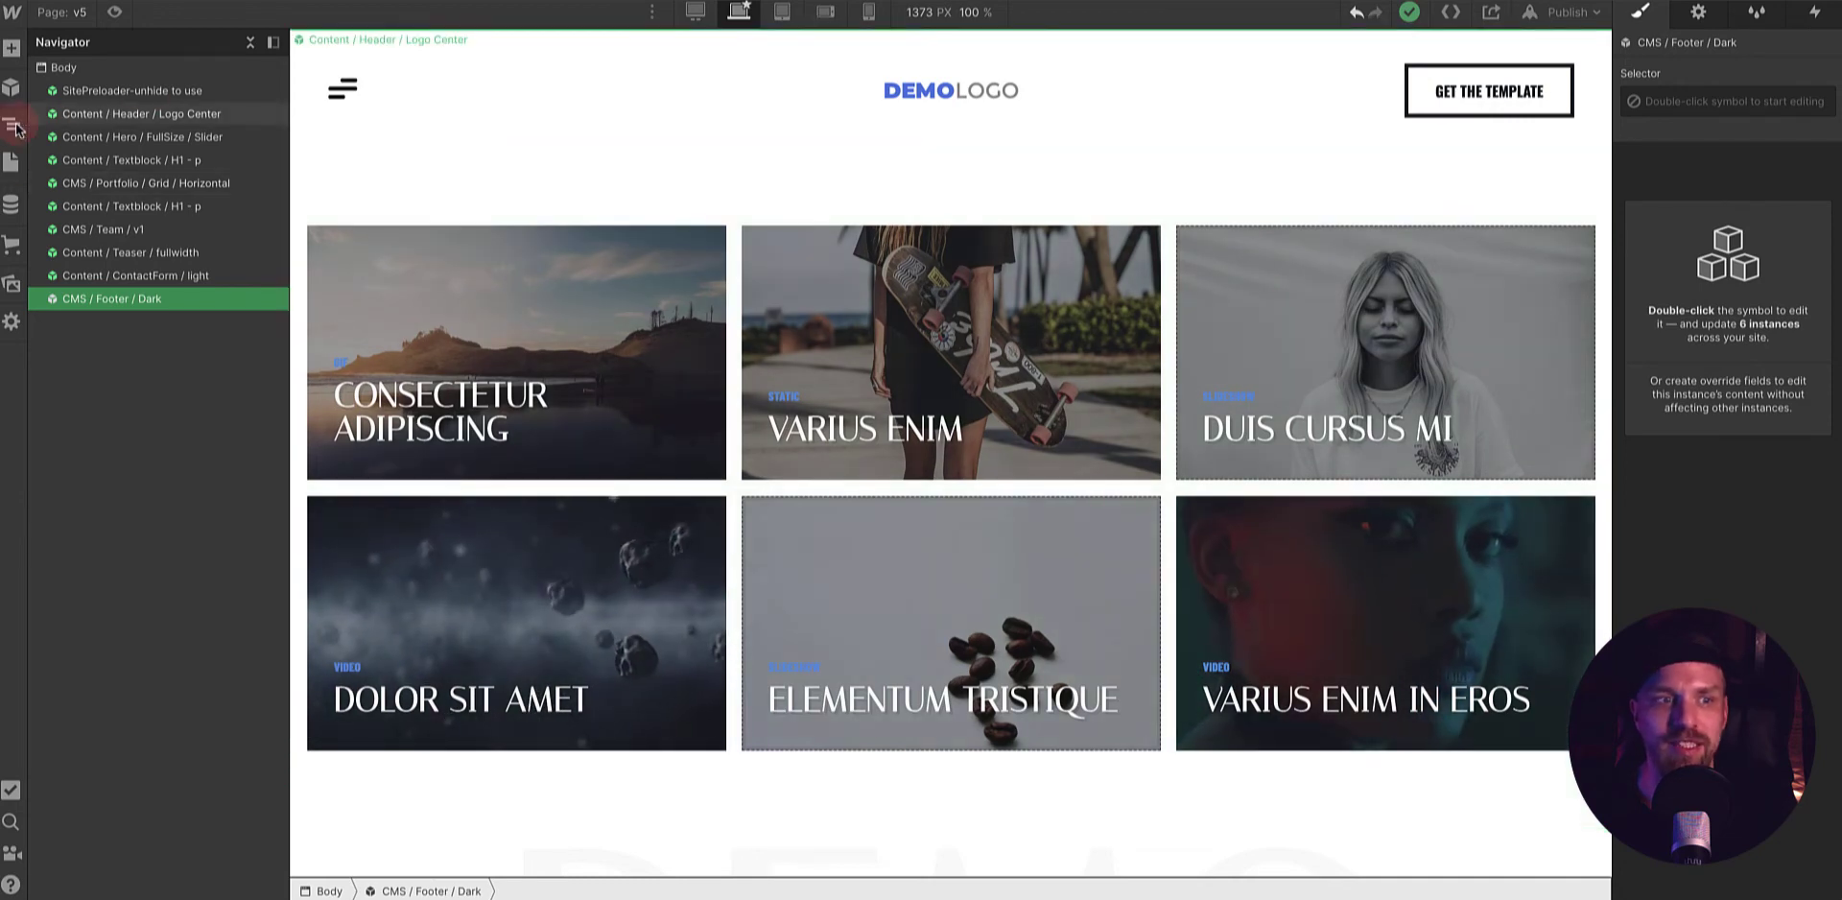
left_click(11, 203)
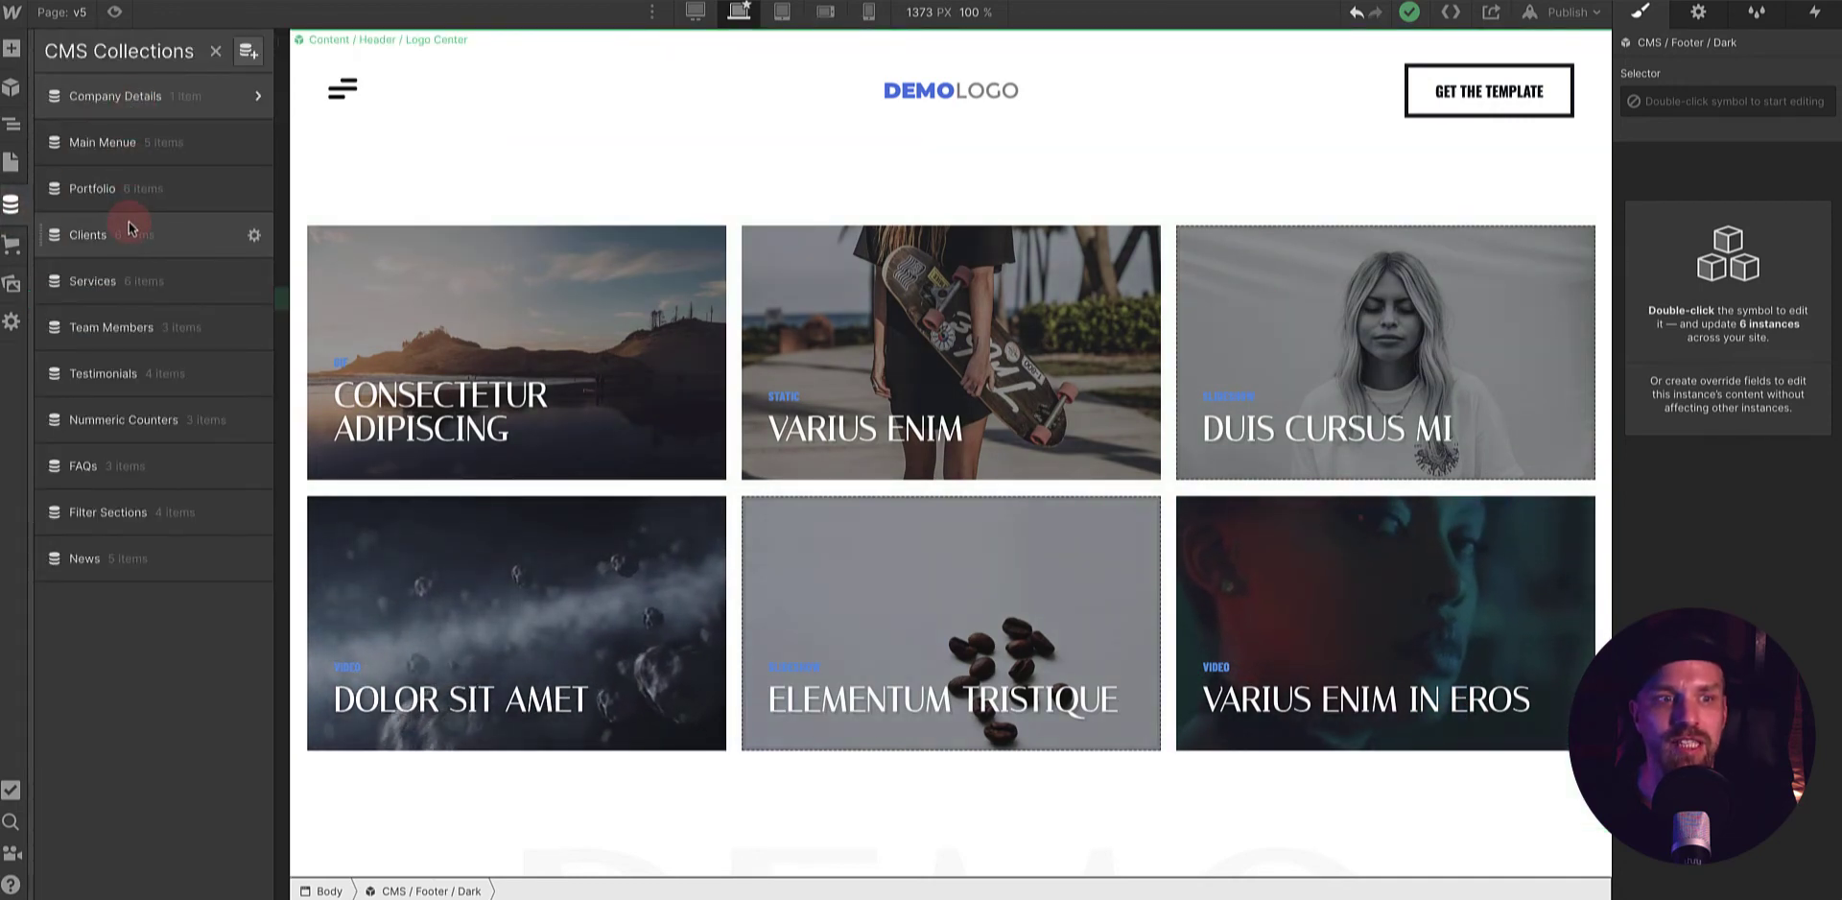
left_click(129, 194)
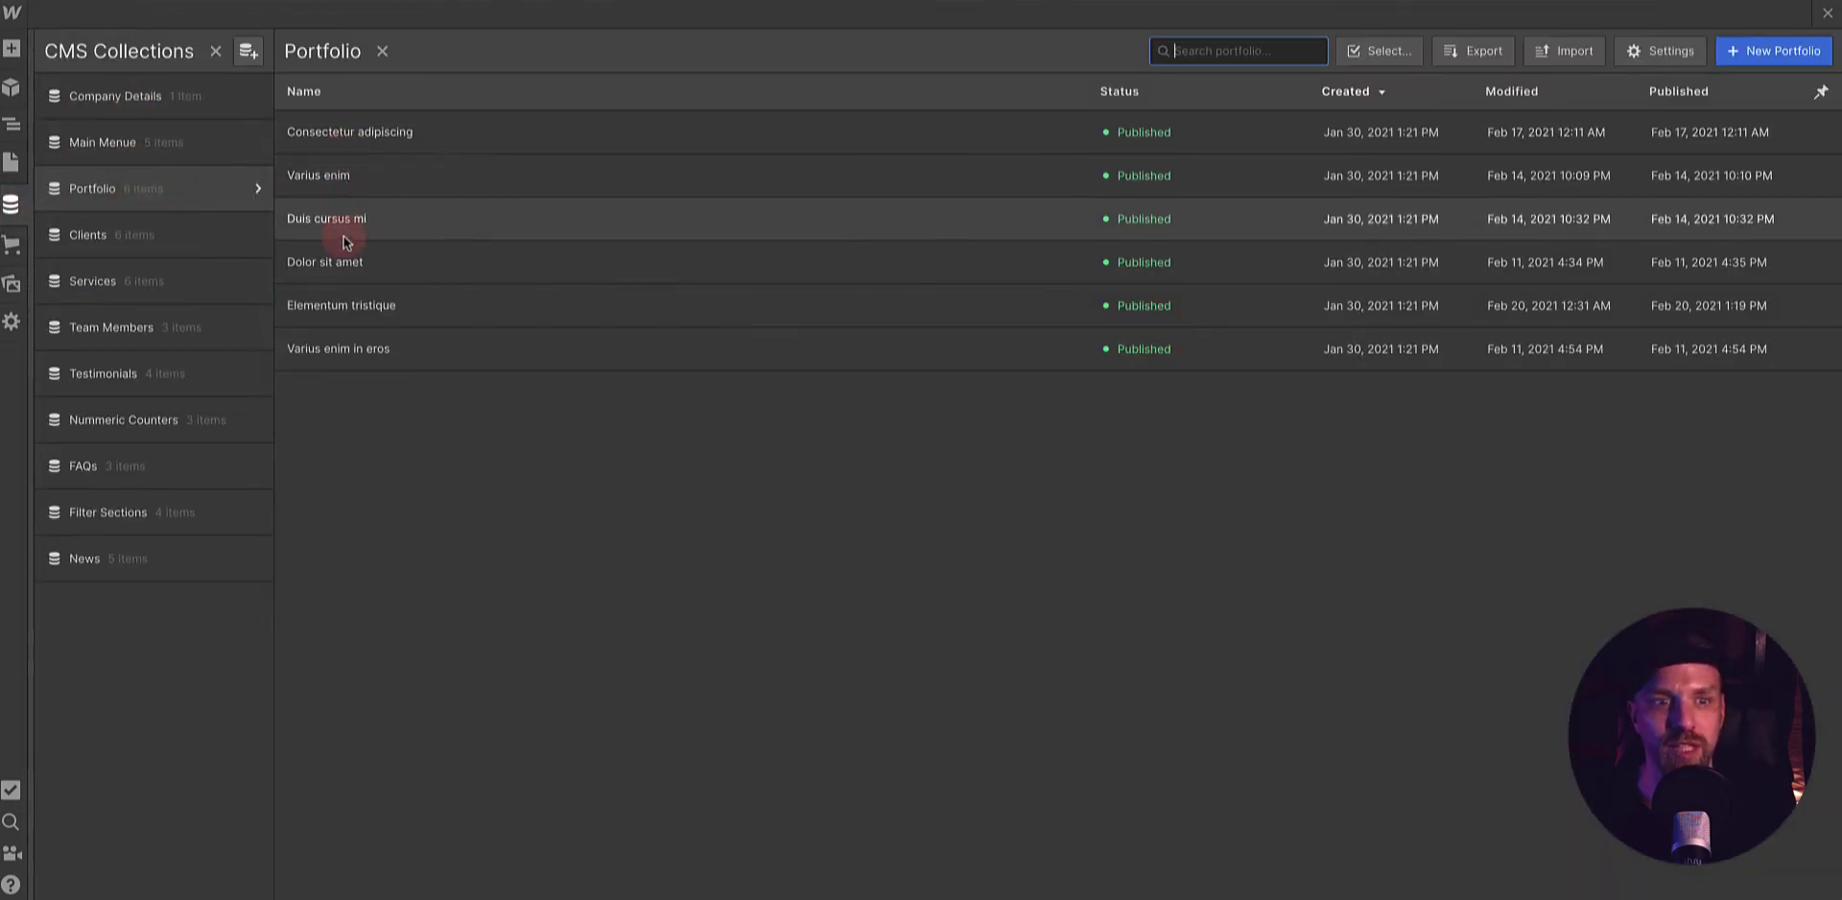
- Return to the v5 page and select the CMS / Portfolio / Grid / Horizontal symbol to examine its project tiles
left_click(11, 161)
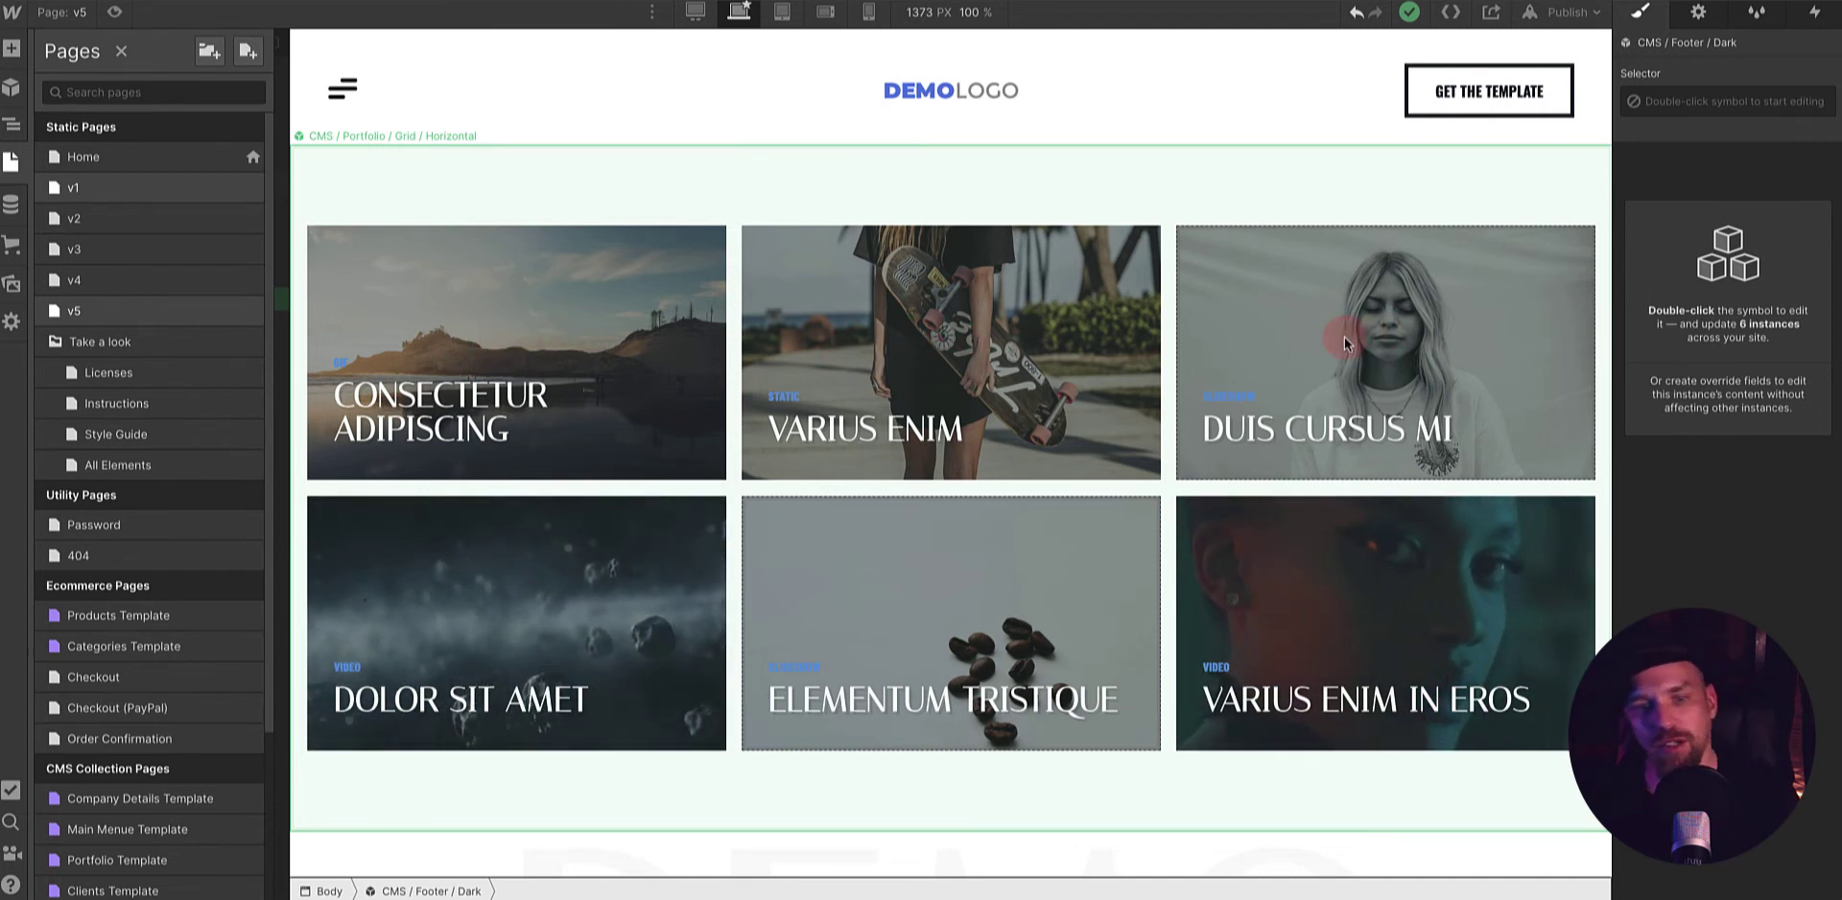
left_click(1026, 480)
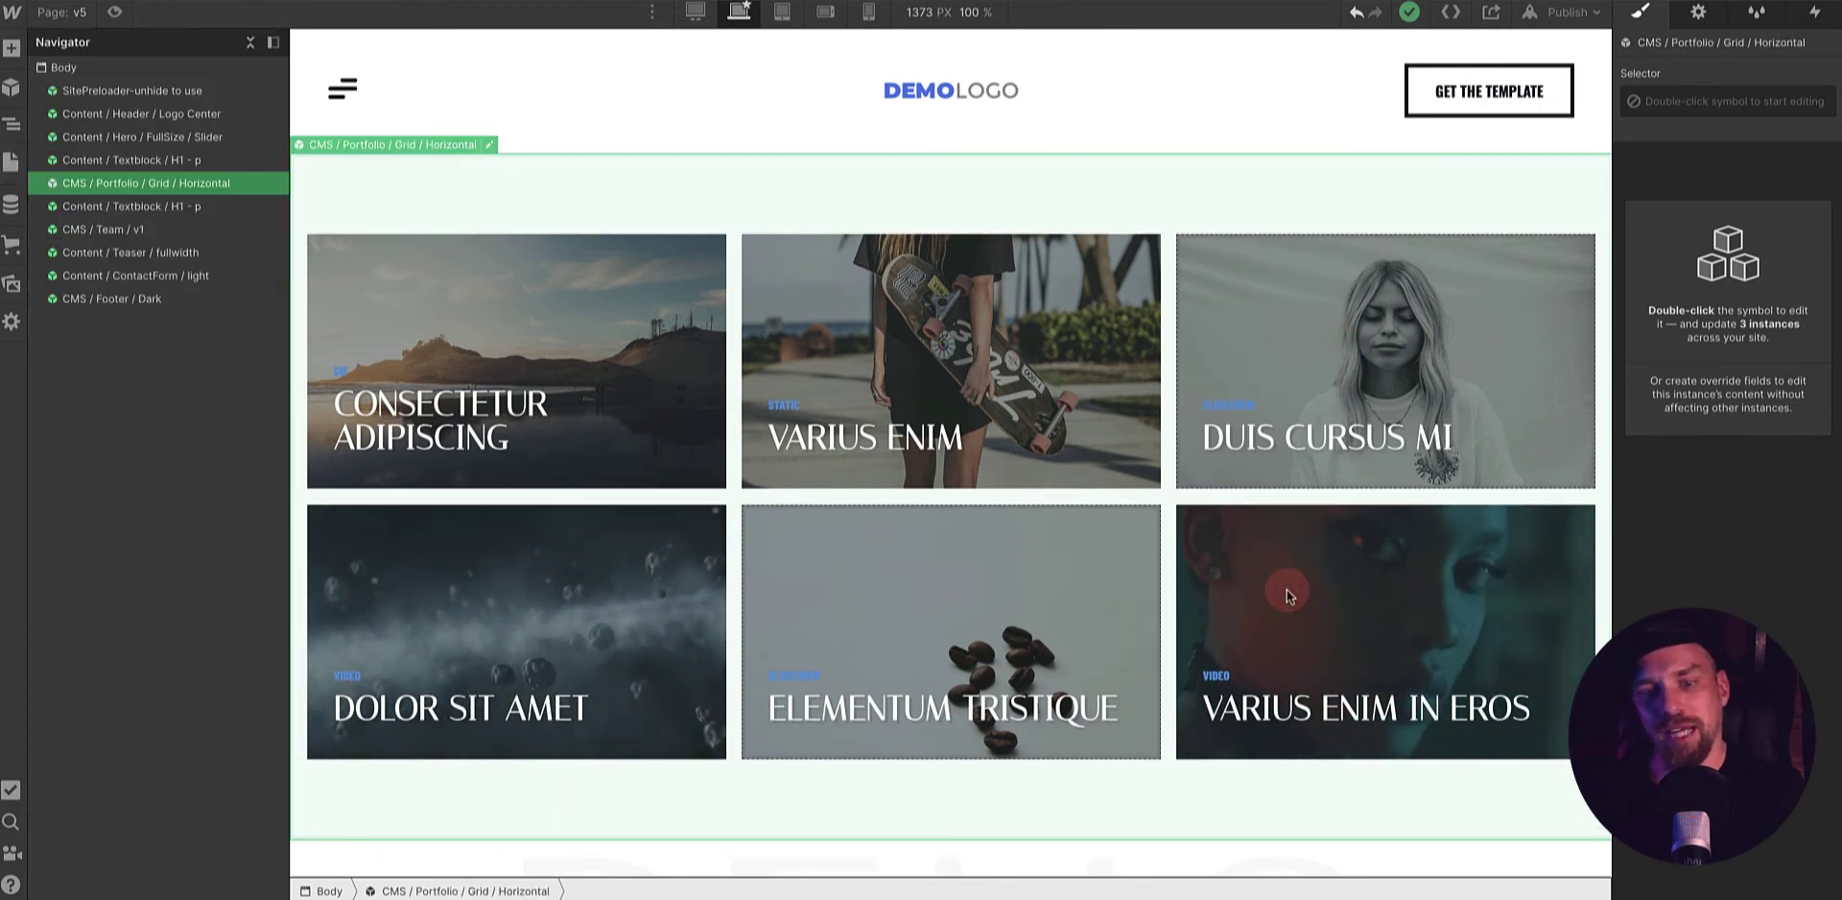
scroll(1103, 609, "down", 1)
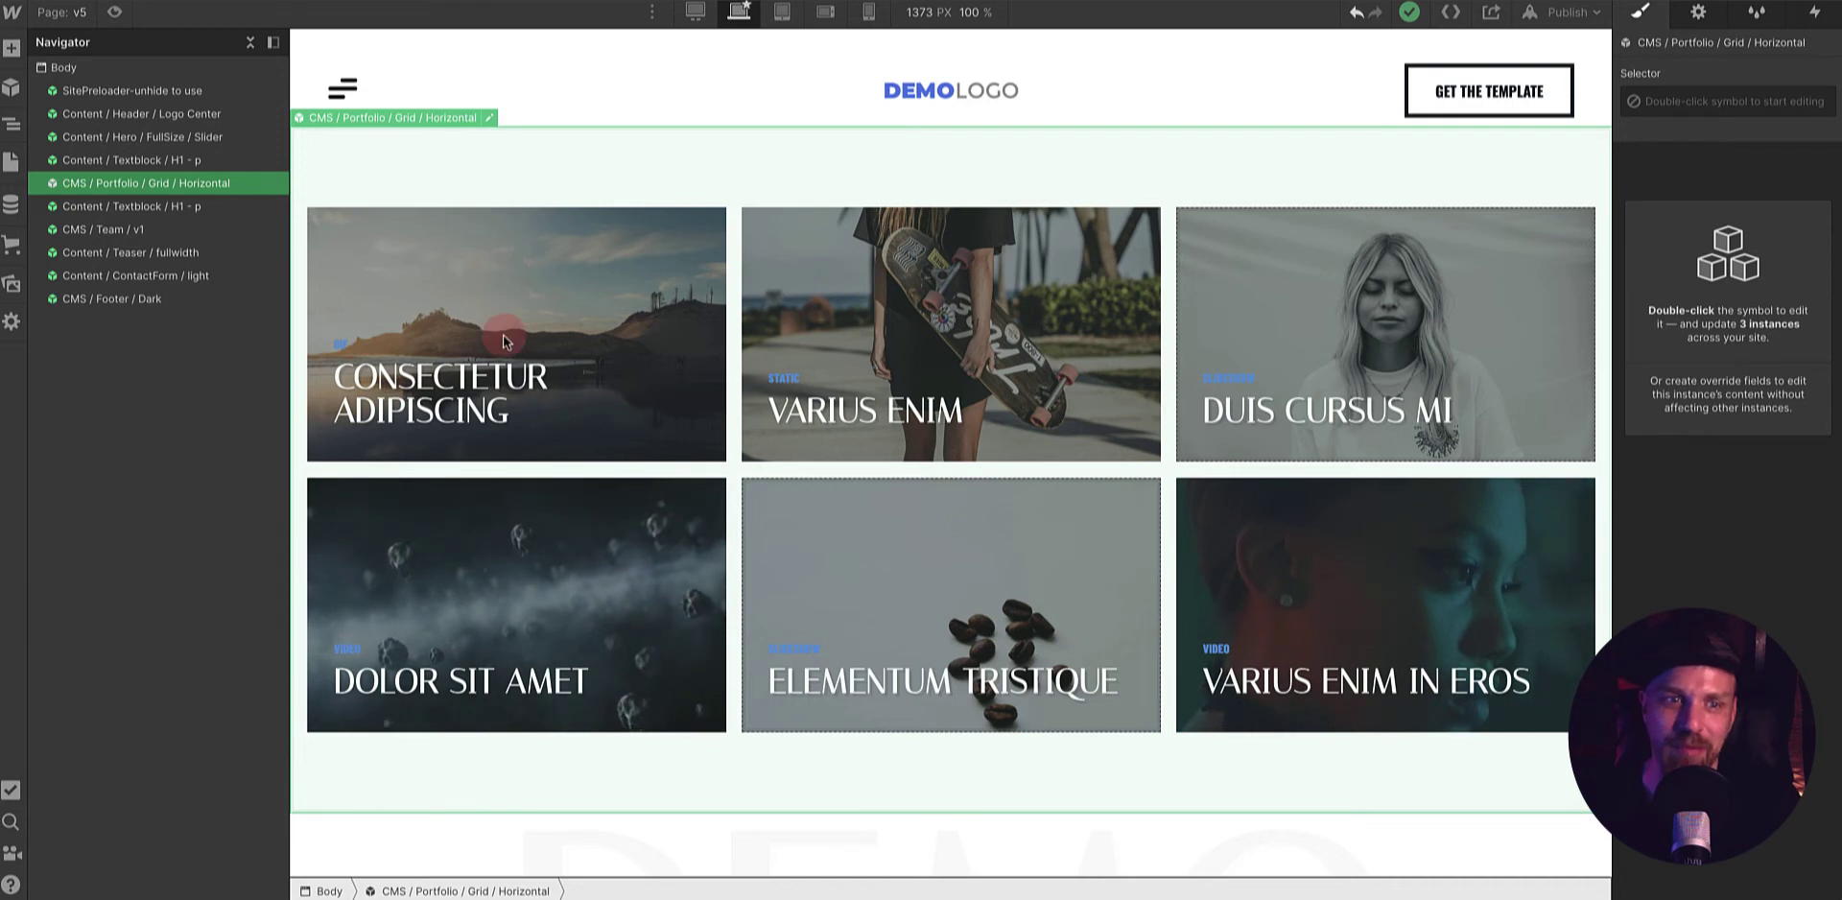
scroll(472, 336, "up", 1)
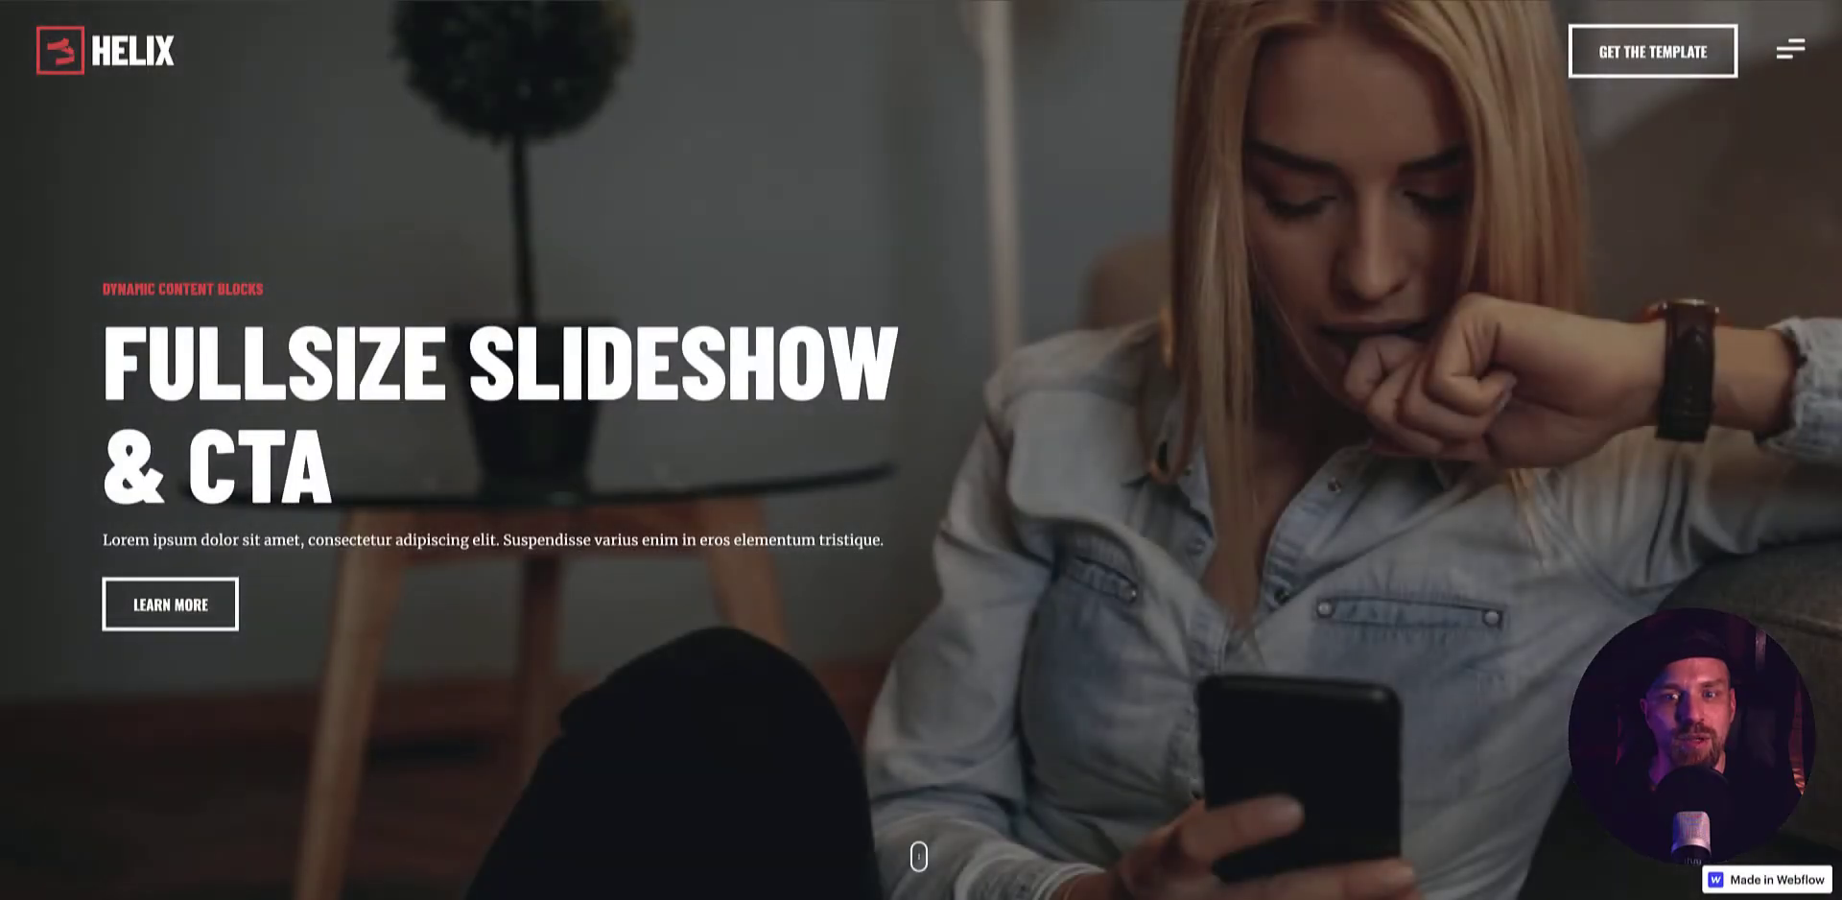
- On the published Helix site, look through the big list portfolio section and open the Consectetur Adipiscing project
scroll(698, 186, "down", 6)
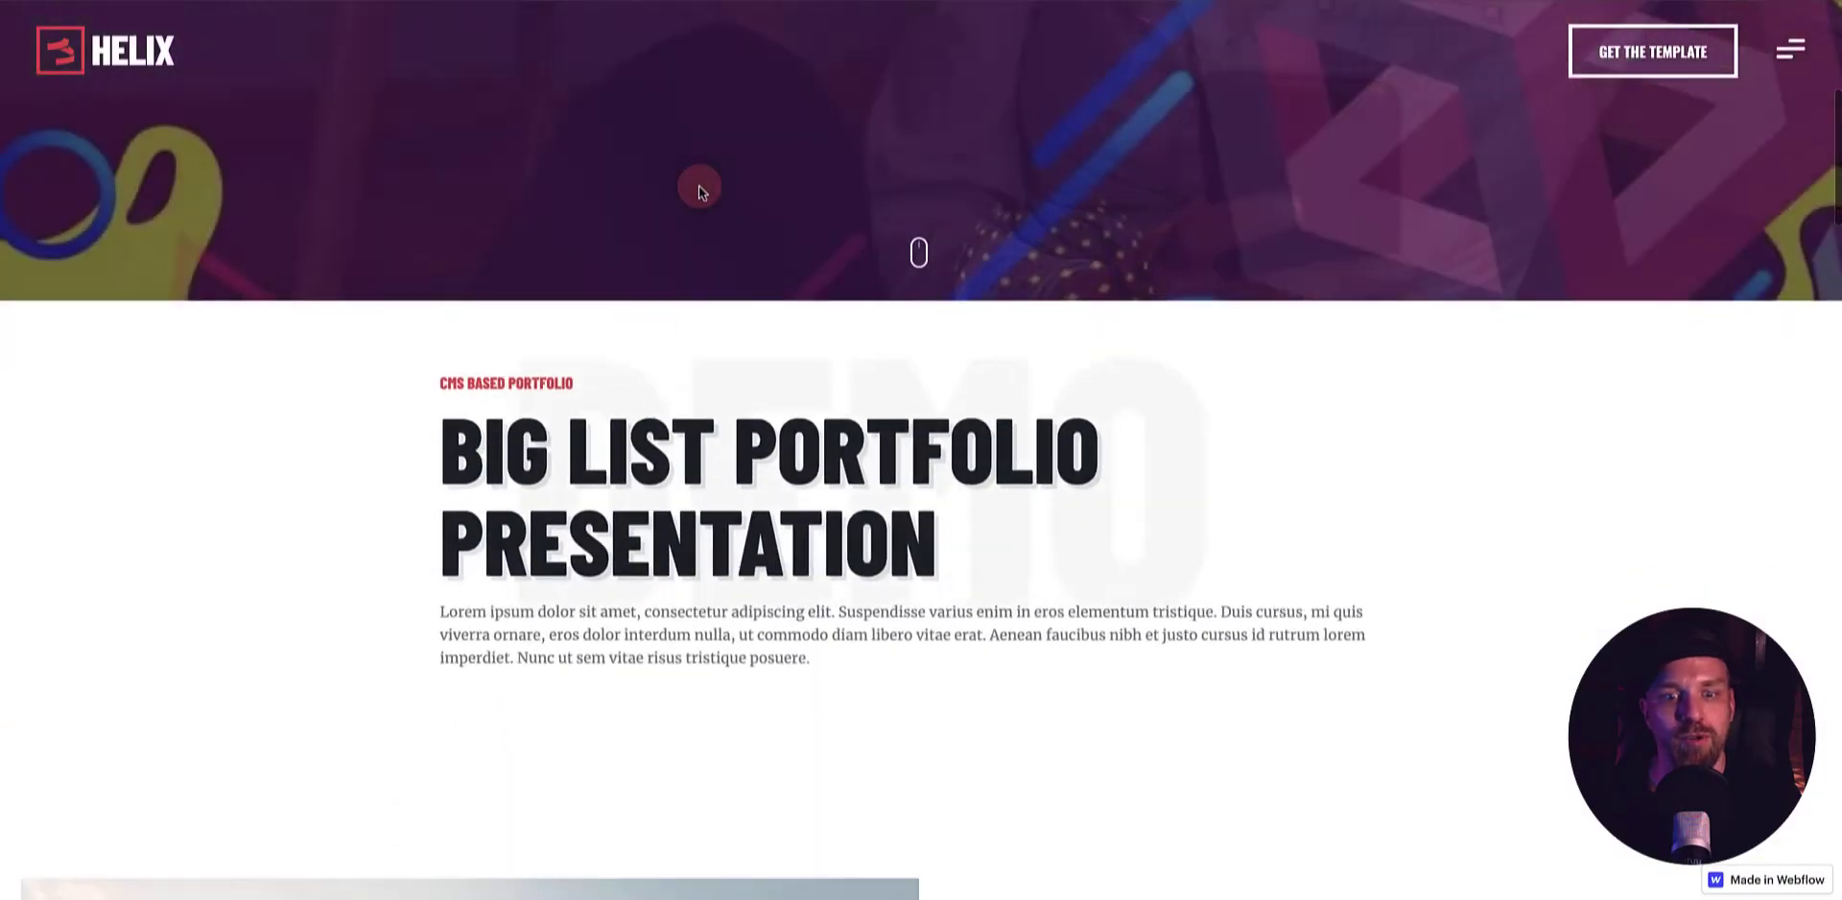
scroll(698, 186, "down", 10)
scroll(698, 186, "up", 4)
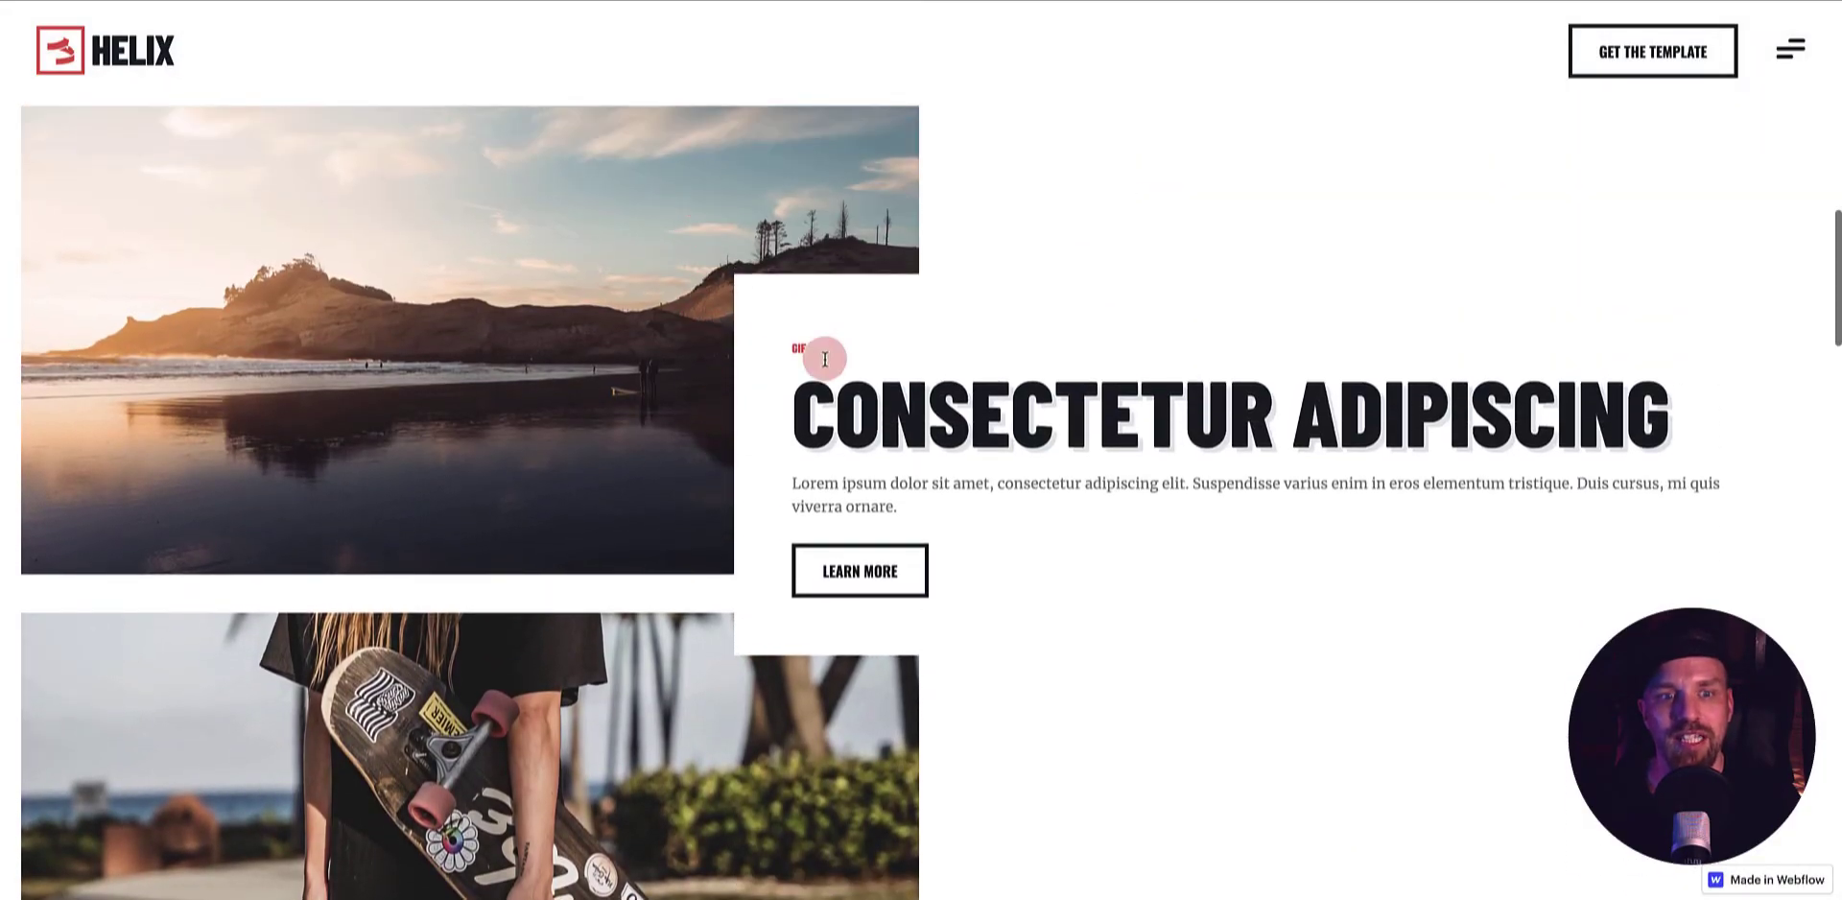
left_click(887, 580)
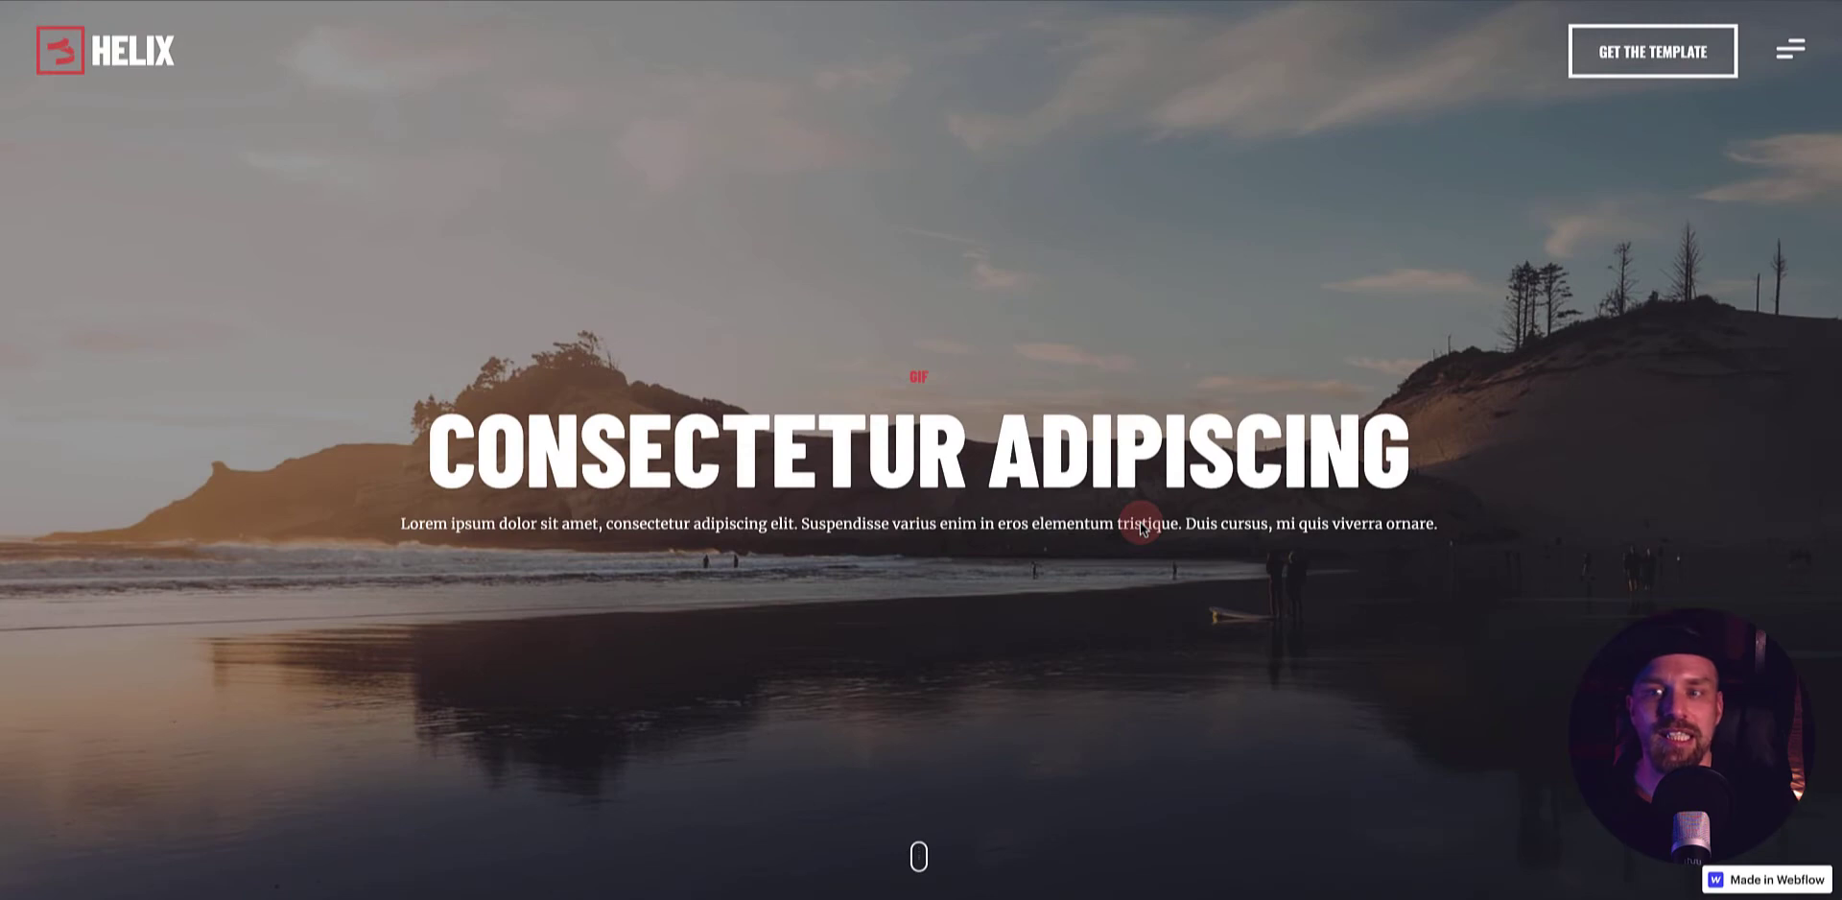
- Look through the Consectetur Adipiscing project page to its next-project link, and view one gallery photo enlarged before closing it
scroll(1141, 526, "down", 5)
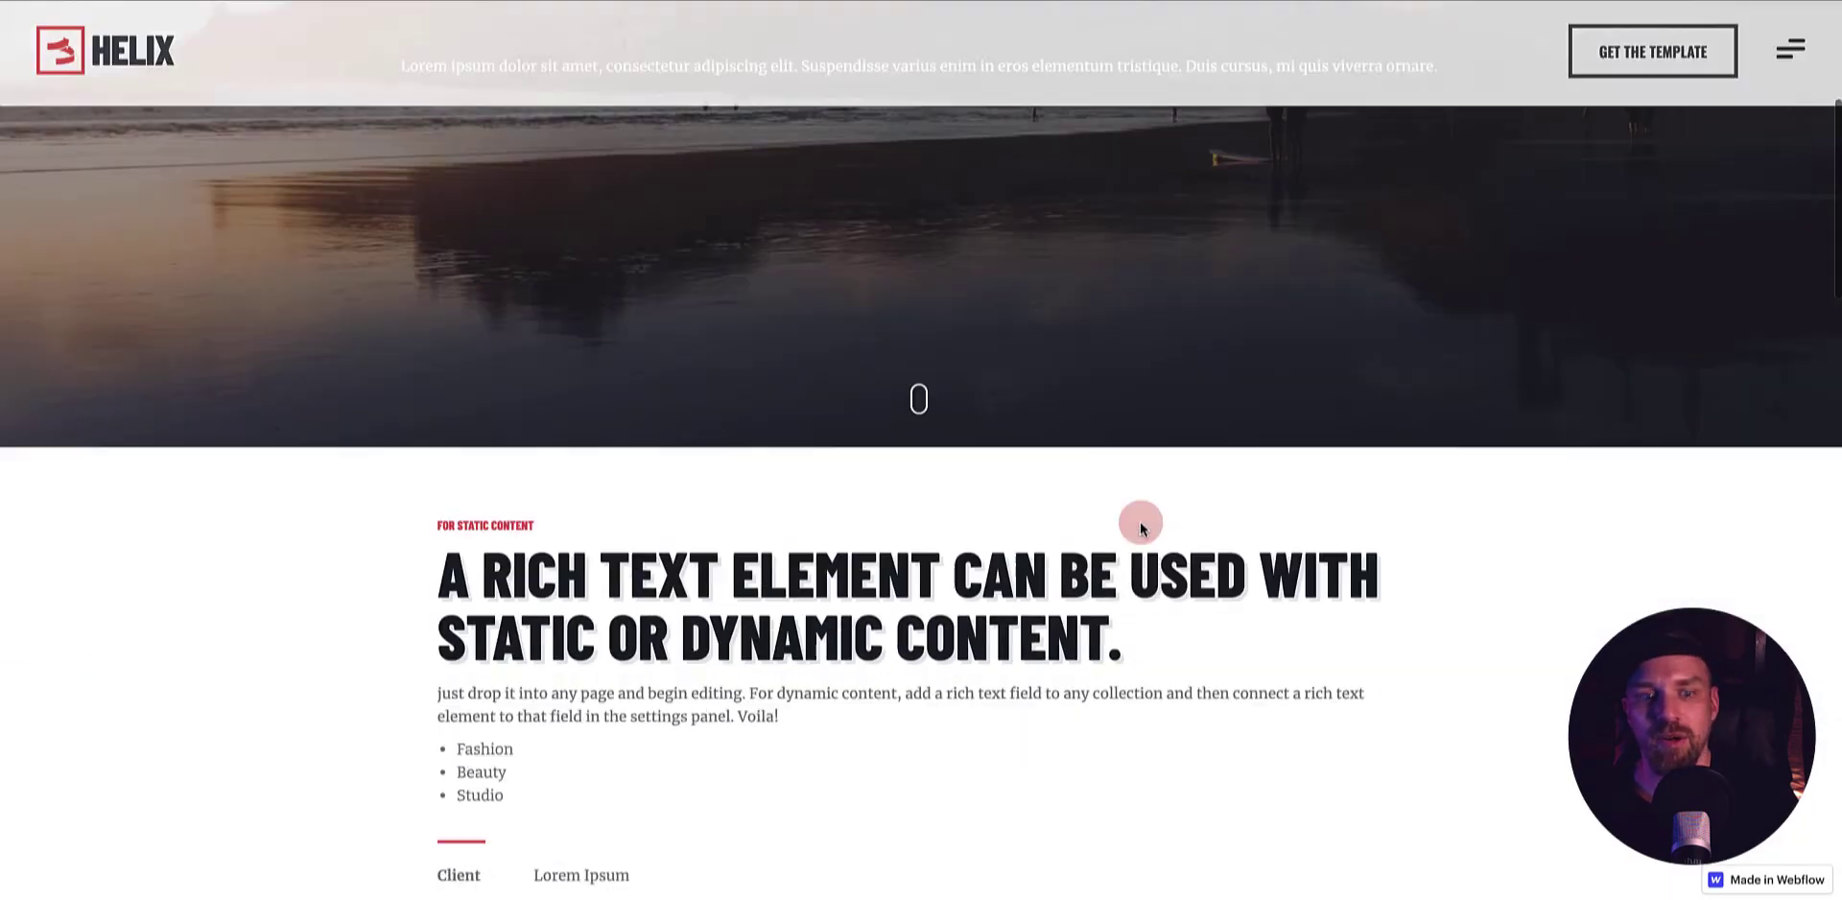
scroll(1140, 521, "down", 10)
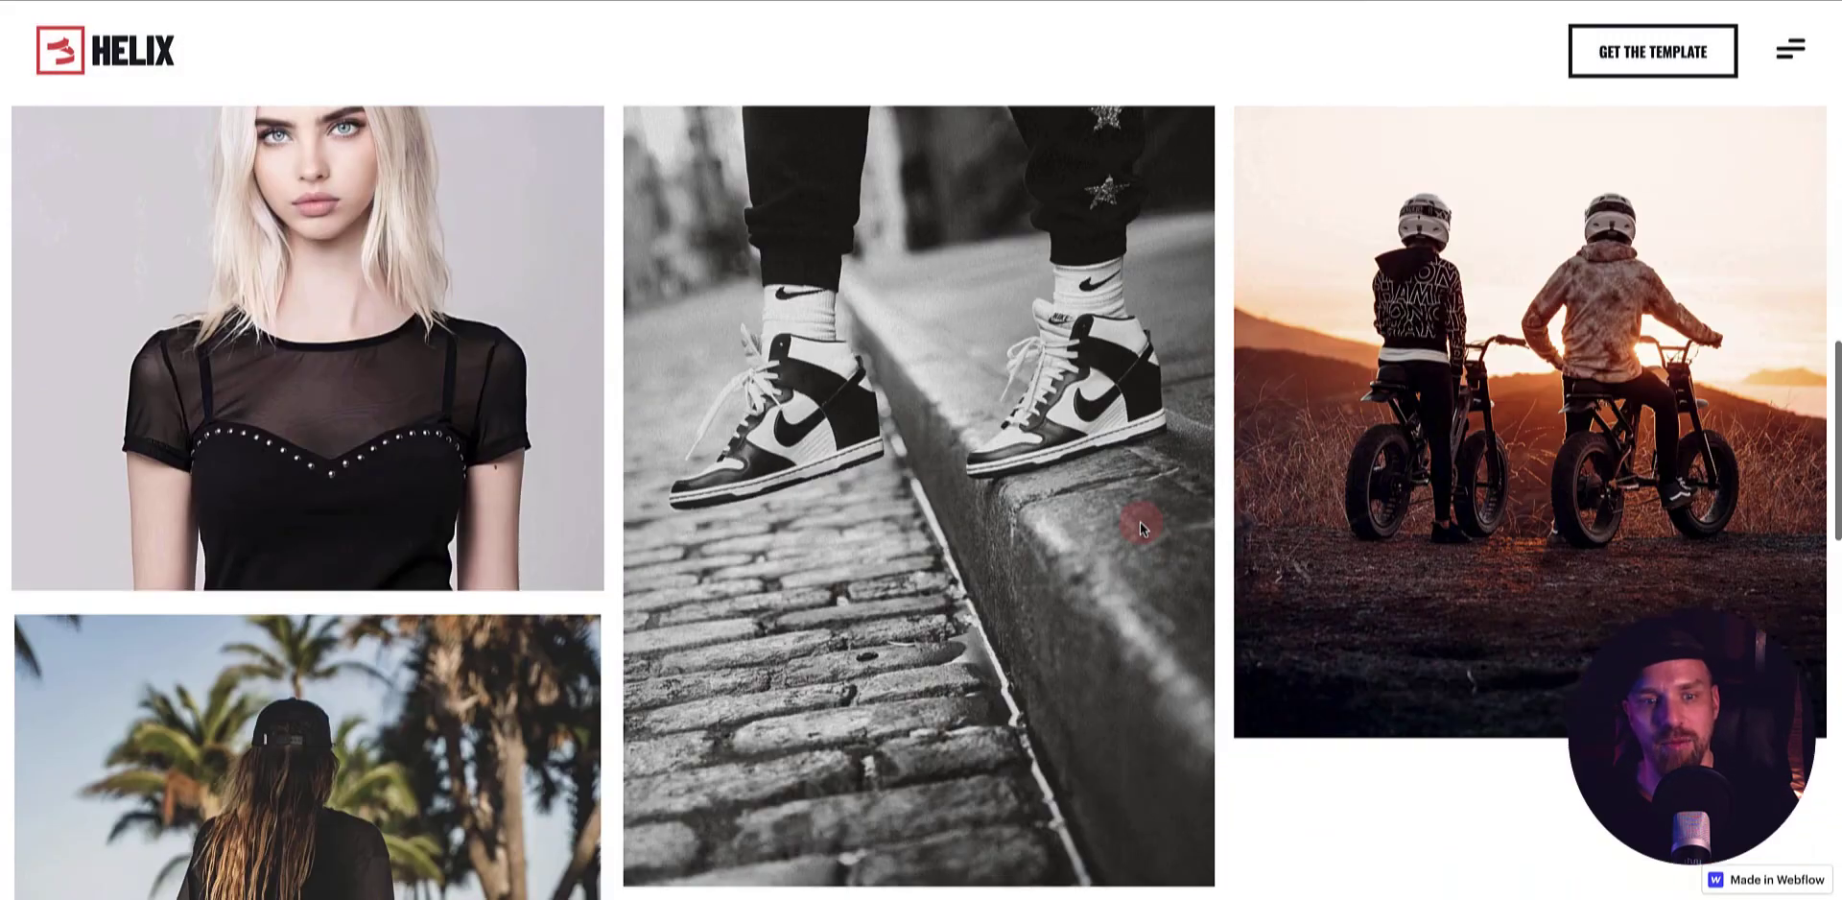
scroll(1139, 522, "down", 10)
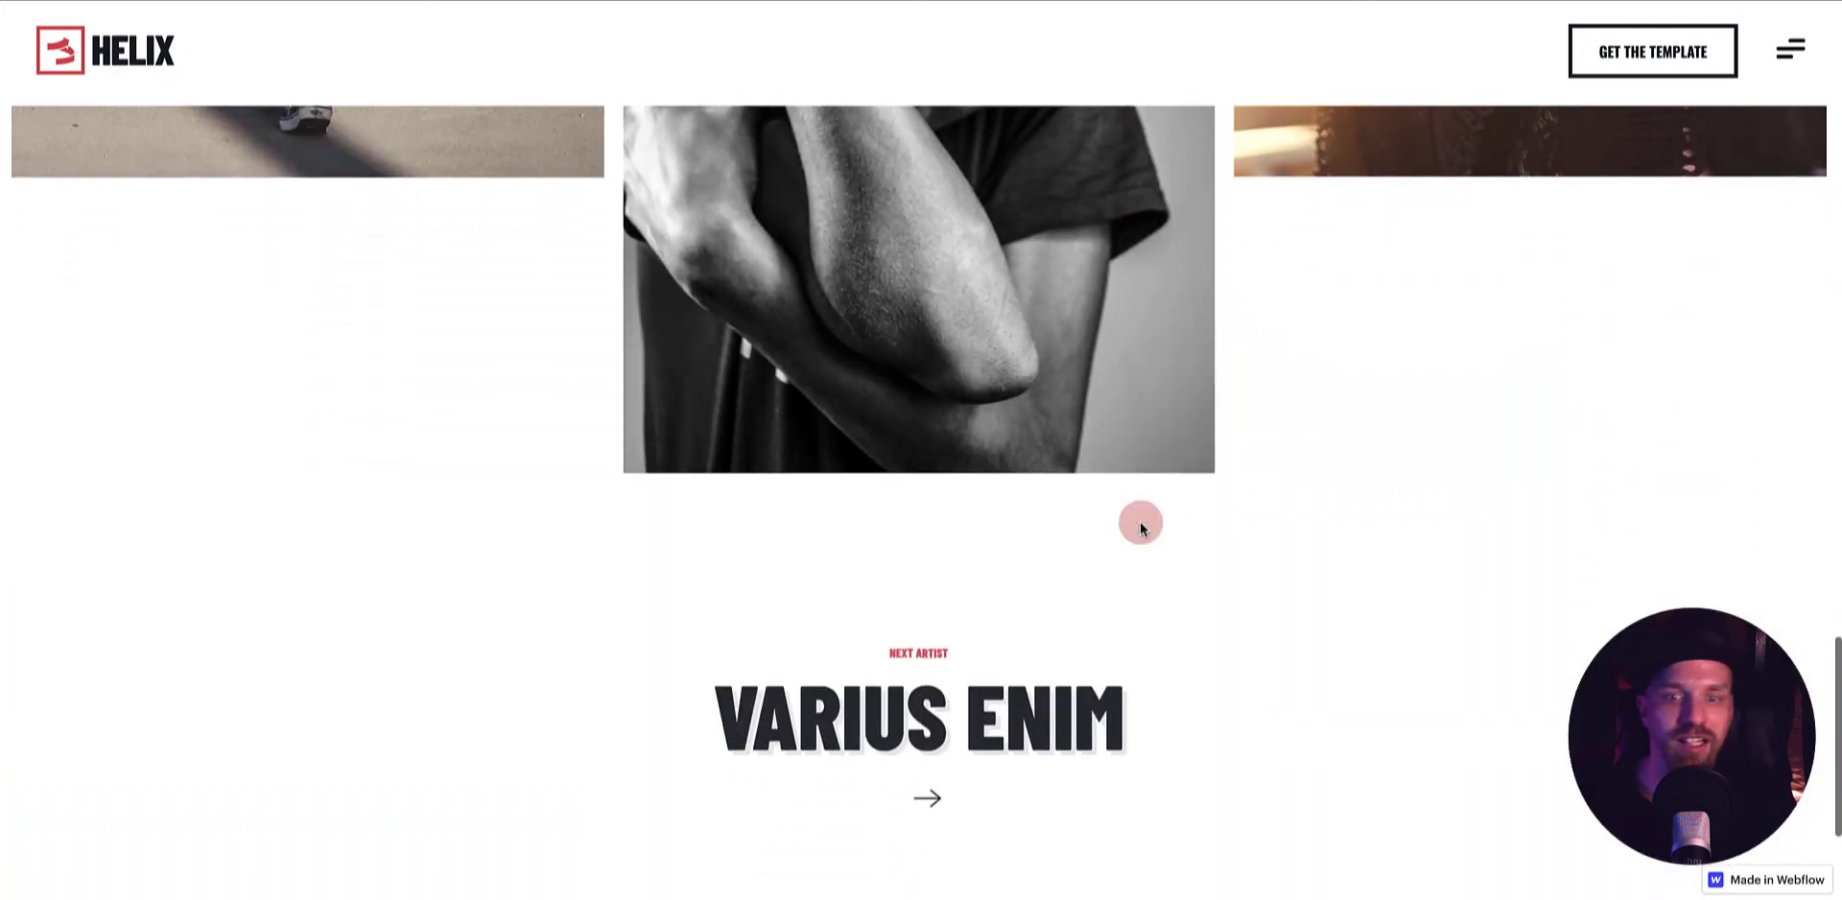
scroll(1139, 521, "down", 2)
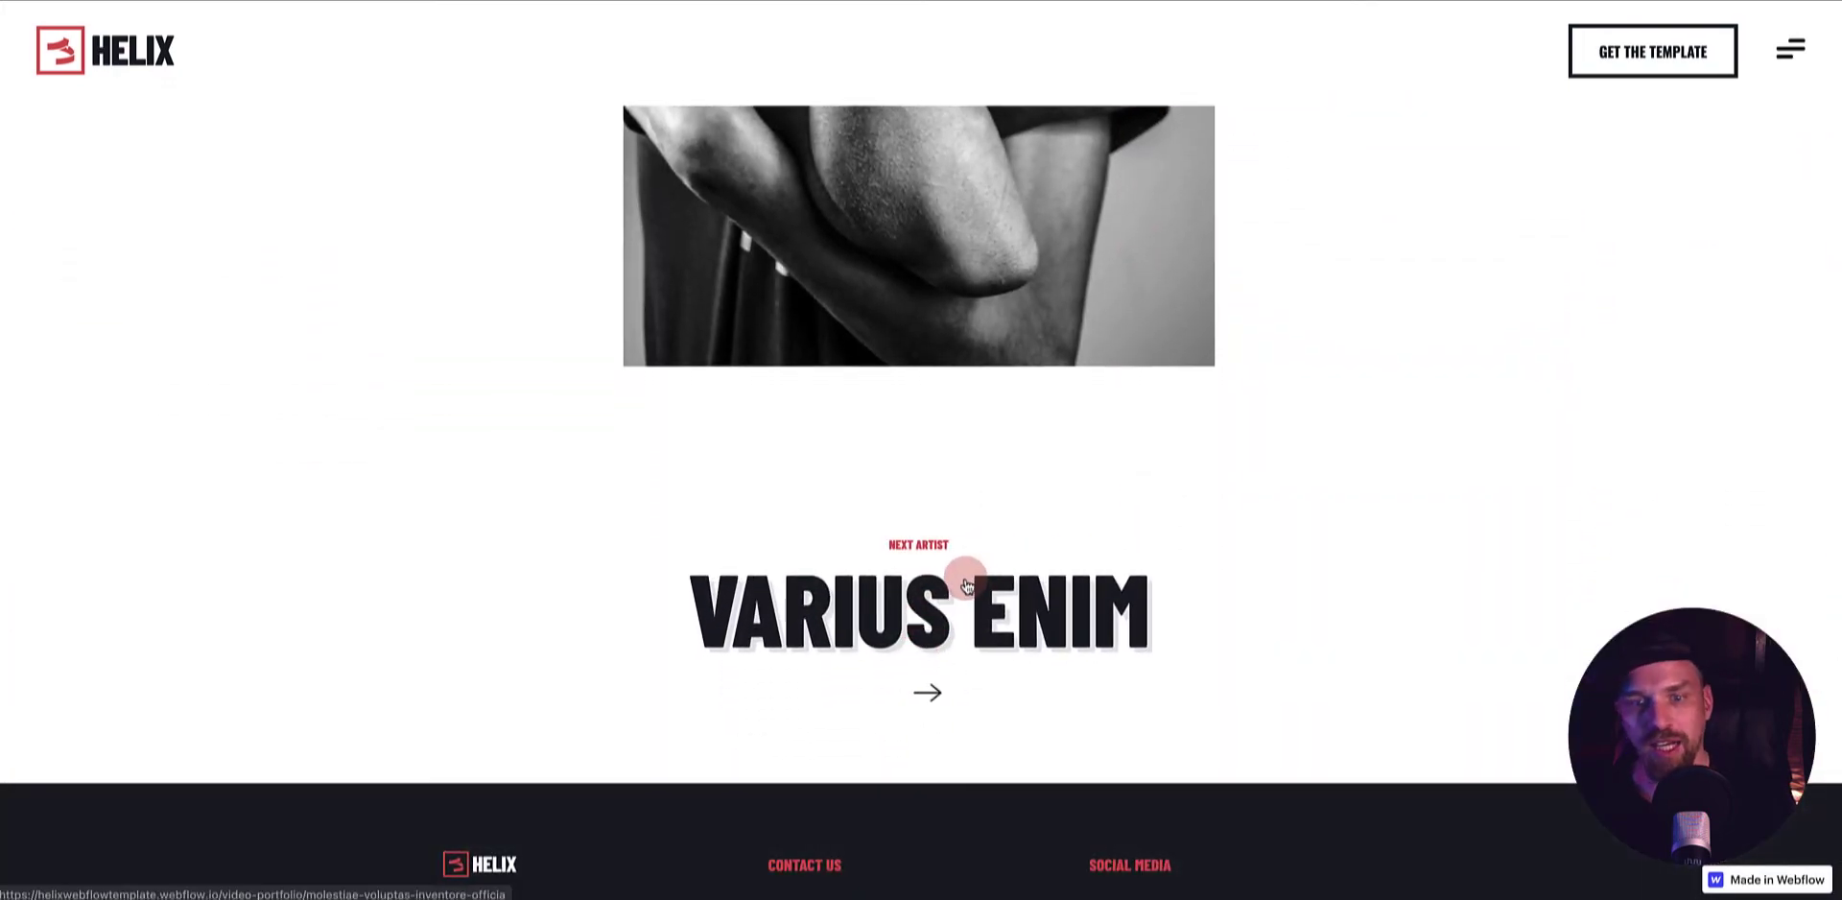
scroll(946, 556, "up", 6)
left_click(939, 547)
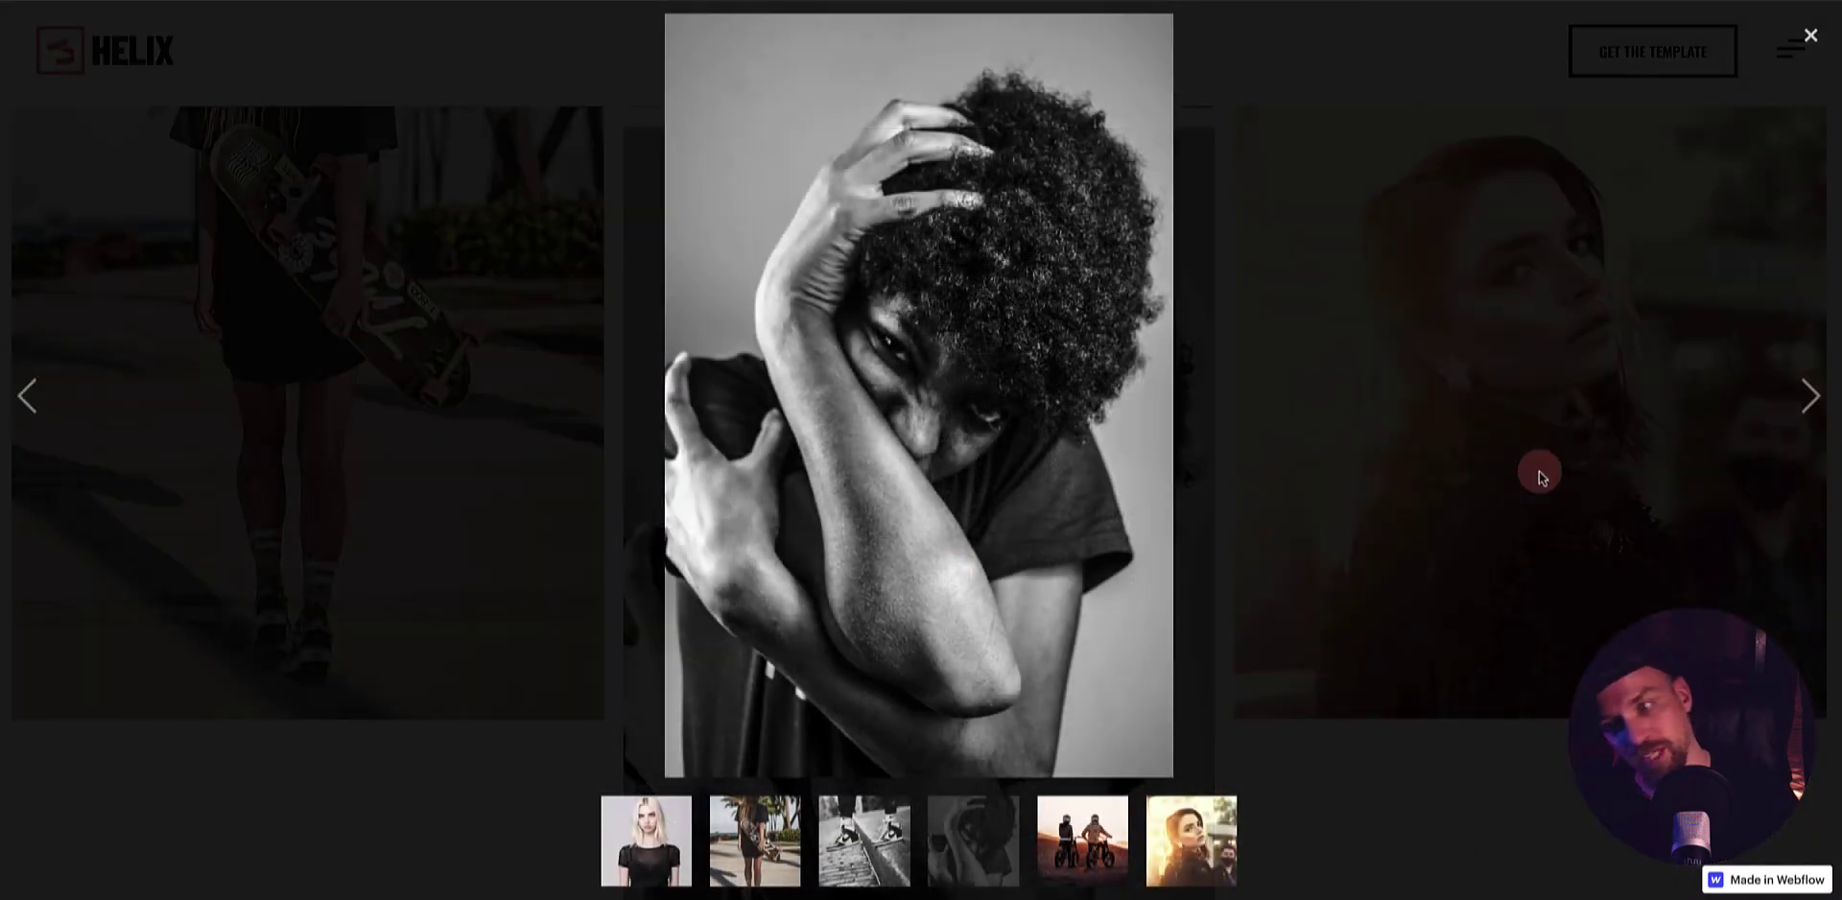
left_click(1812, 36)
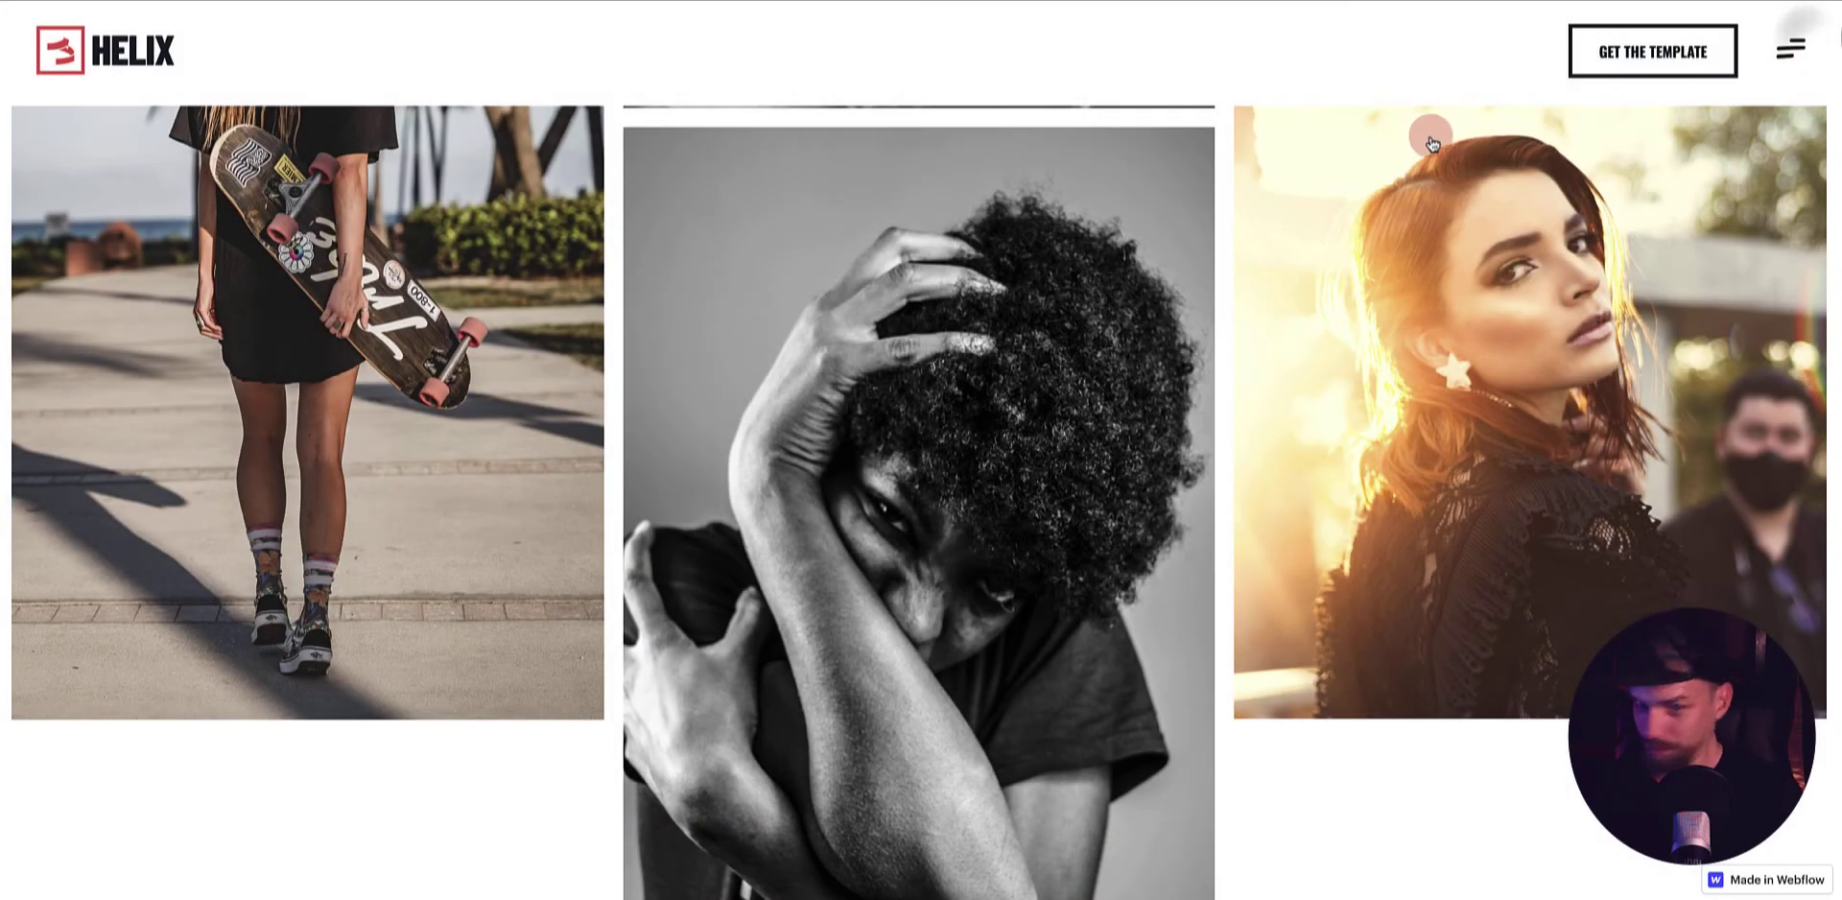
- Go on to the next project, Varius Enim, and look through its static header, text and next-project link
scroll(980, 324, "down", 2)
scroll(978, 324, "down", 3)
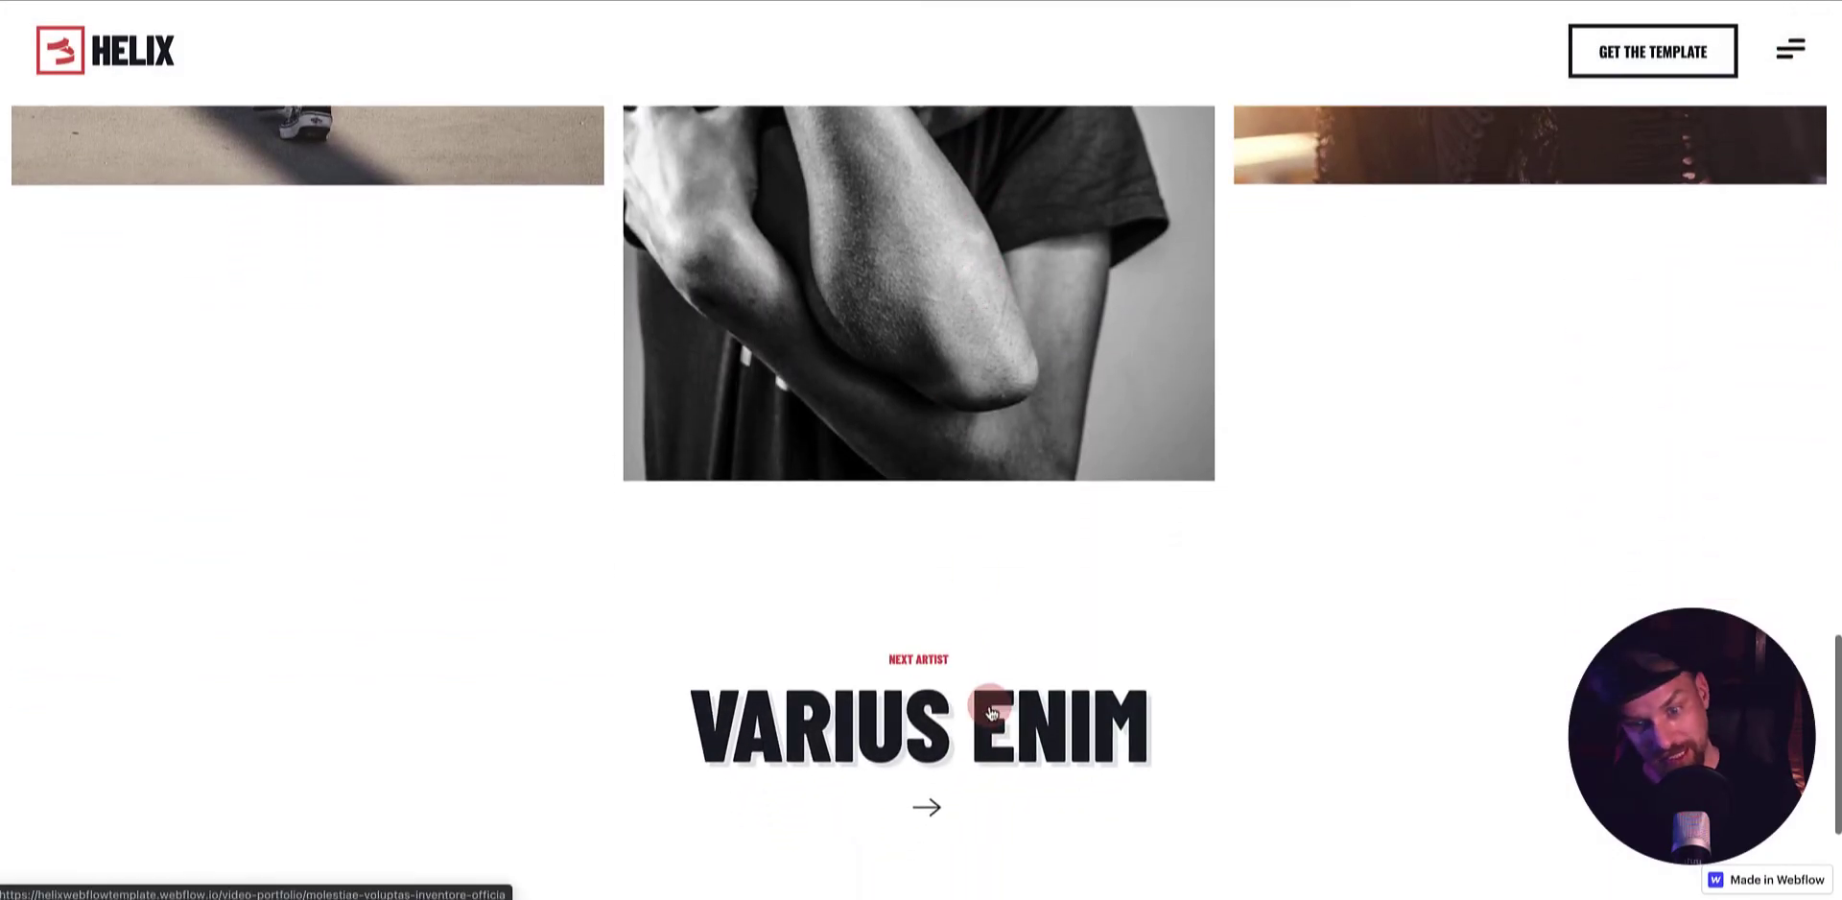
left_click(969, 730)
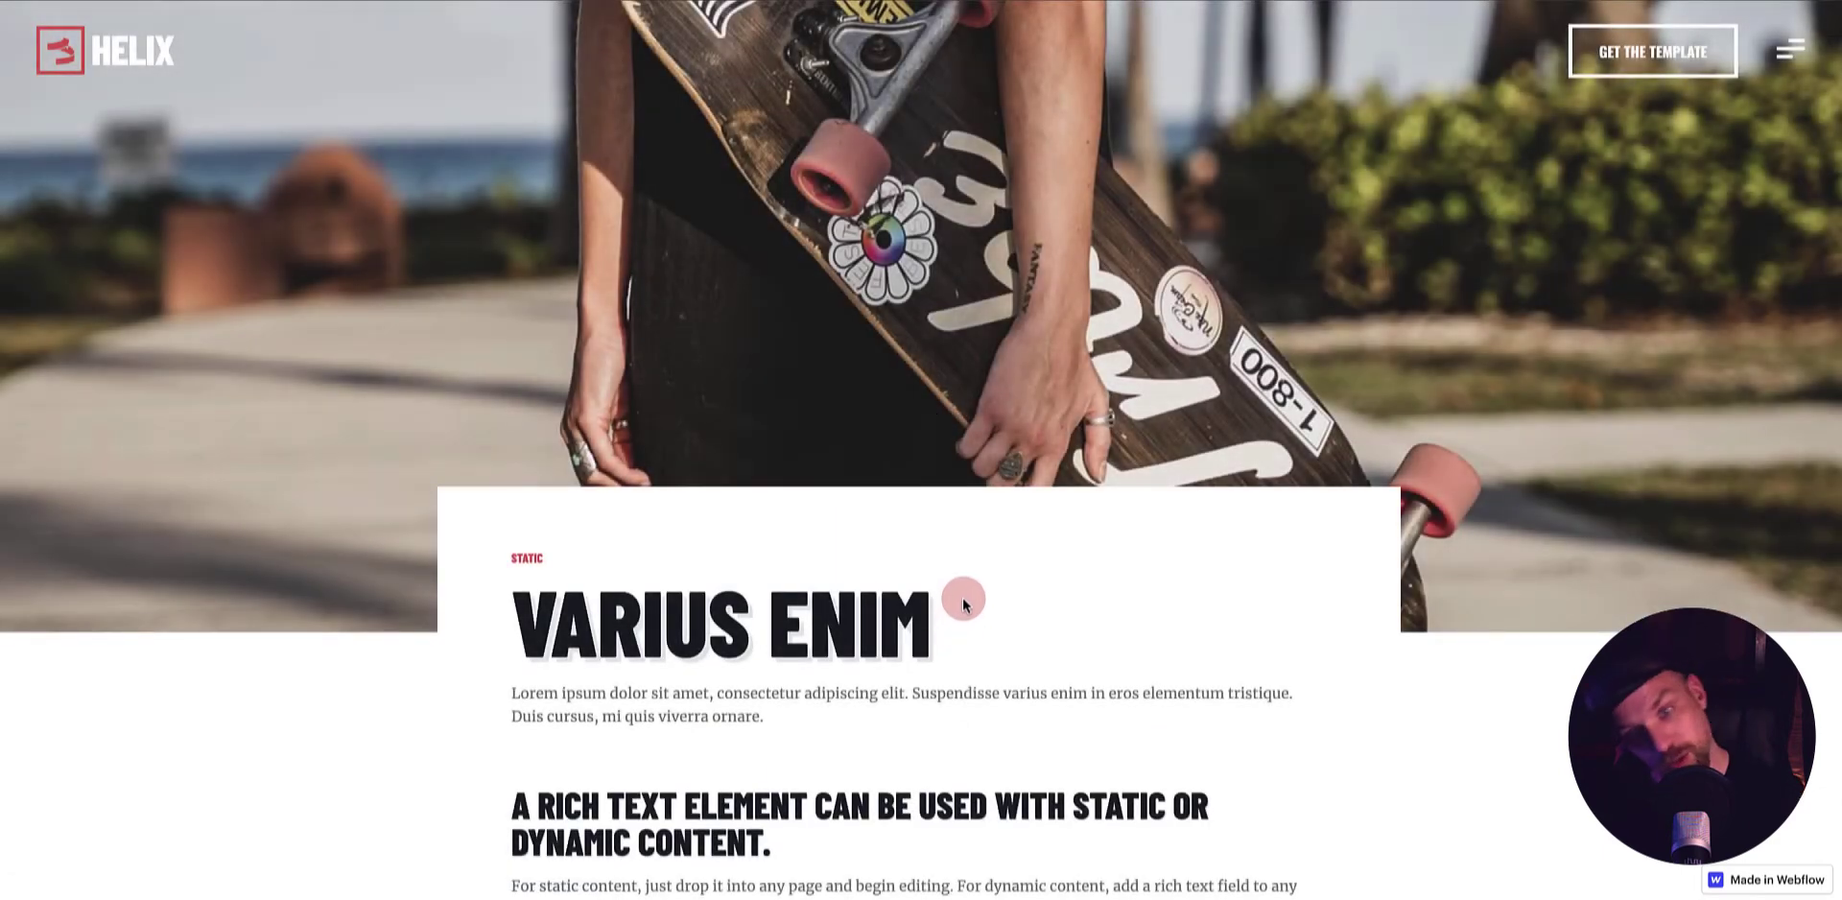
scroll(963, 601, "down", 20)
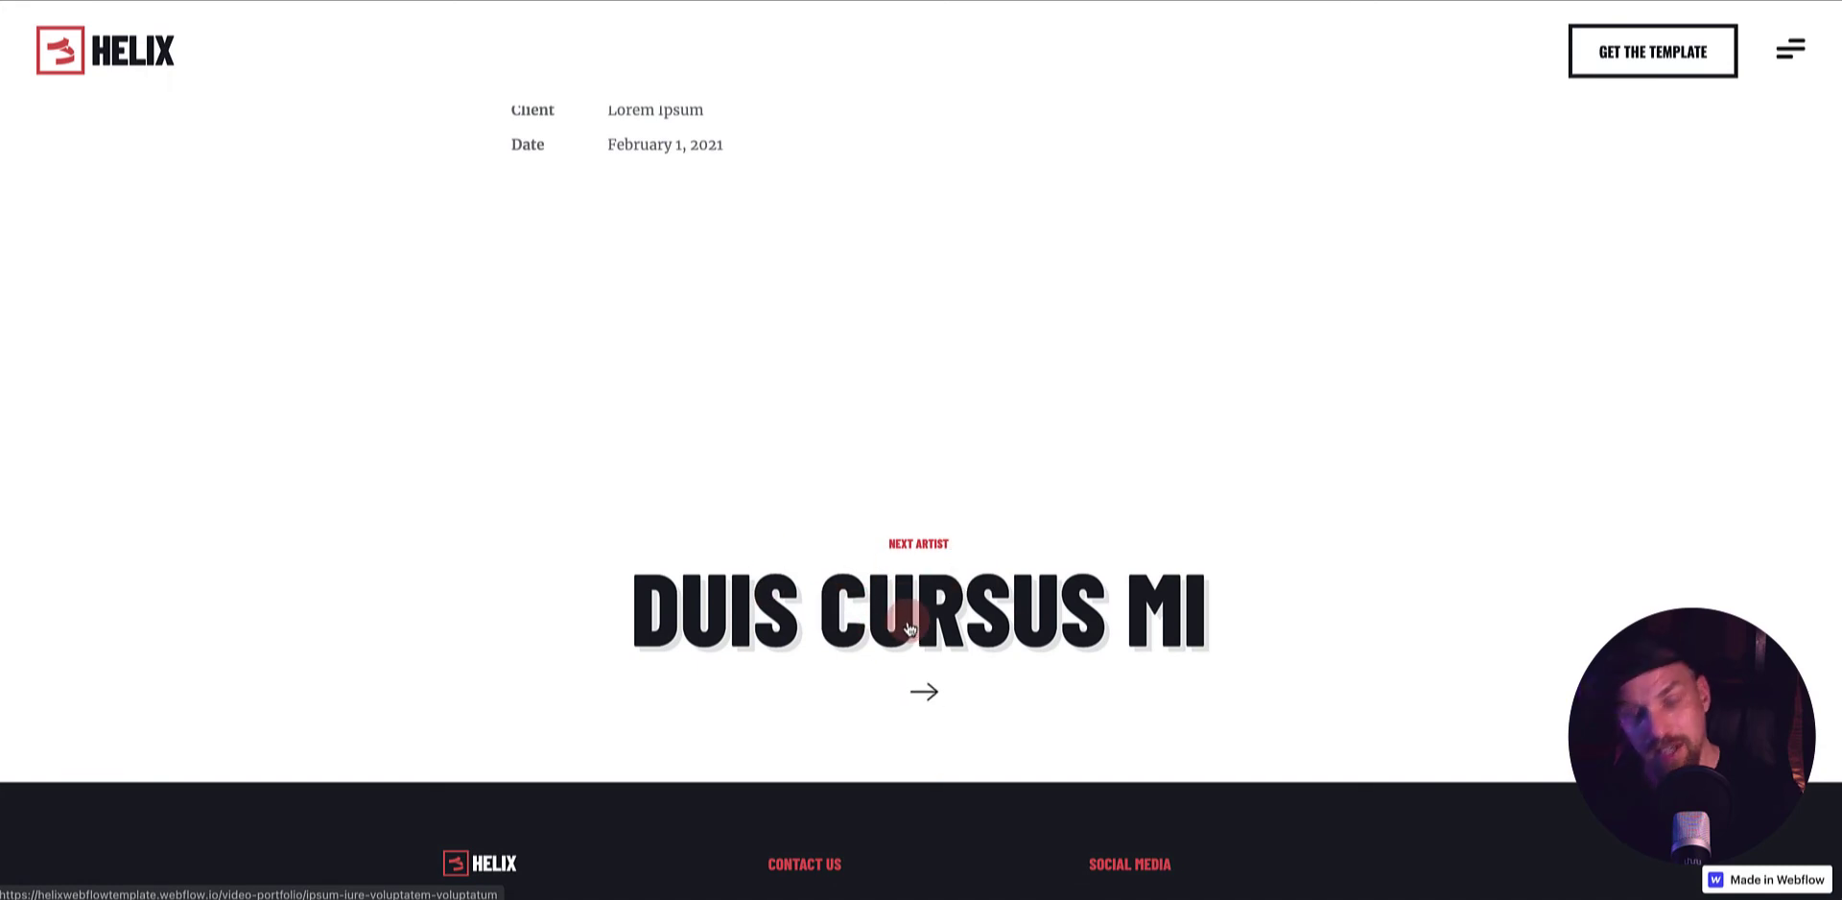
scroll(911, 629, "up", 2)
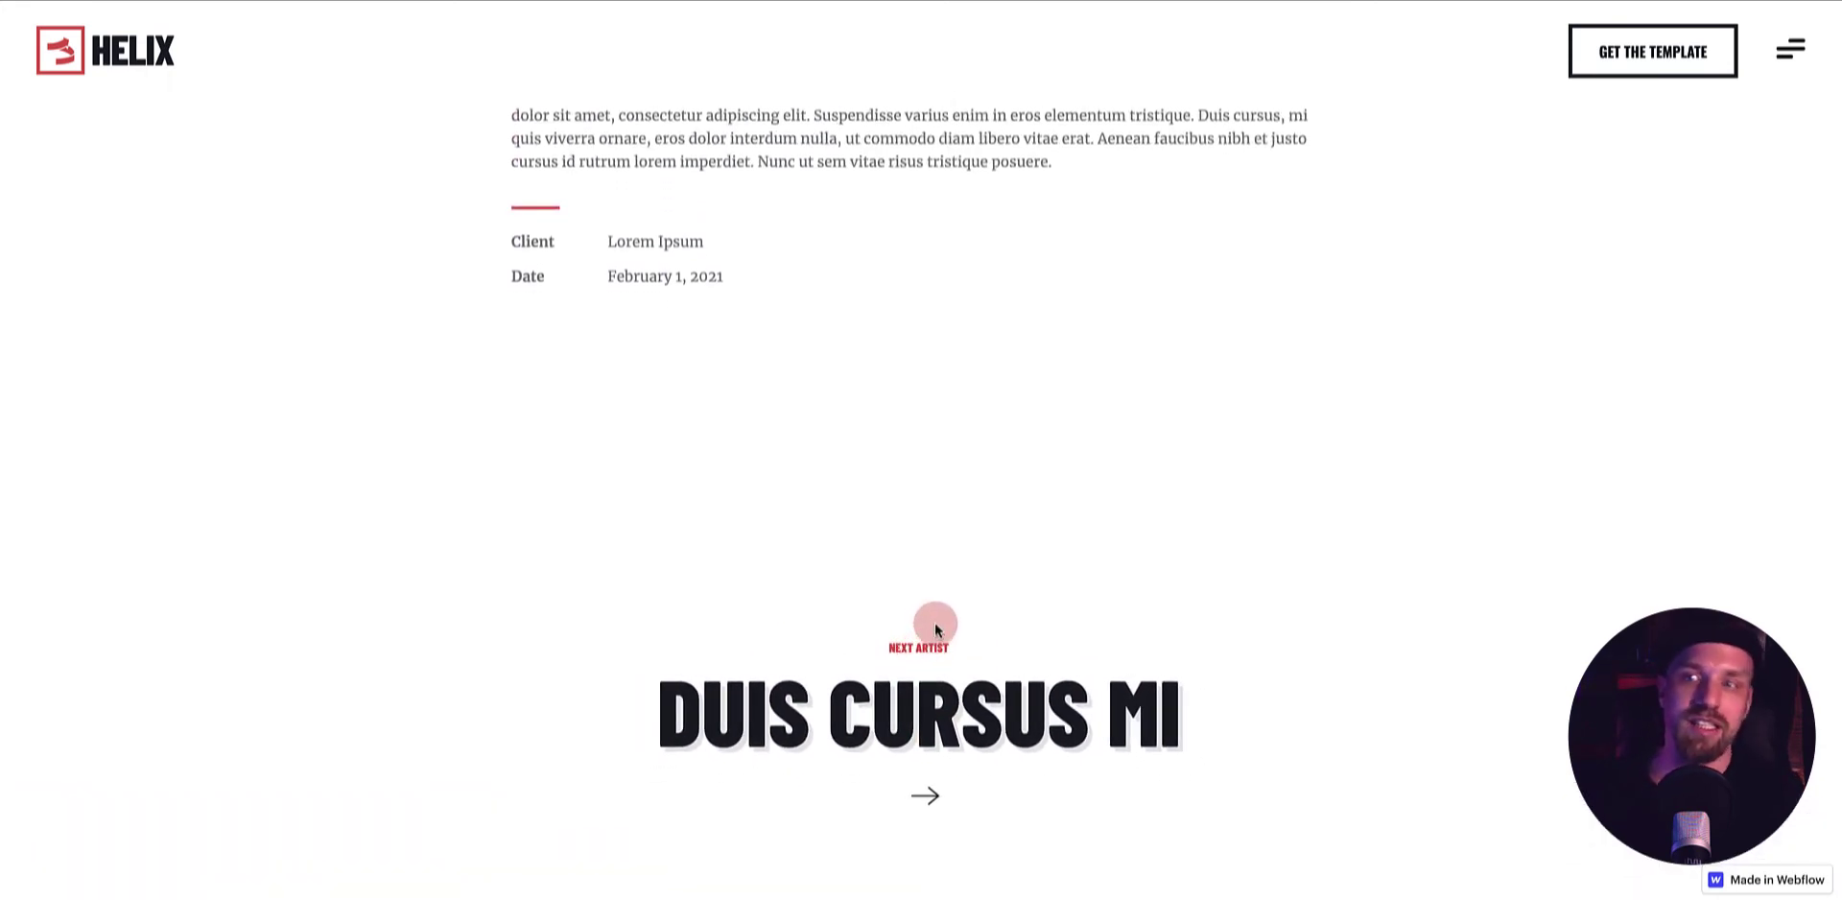
scroll(935, 628, "down", 1)
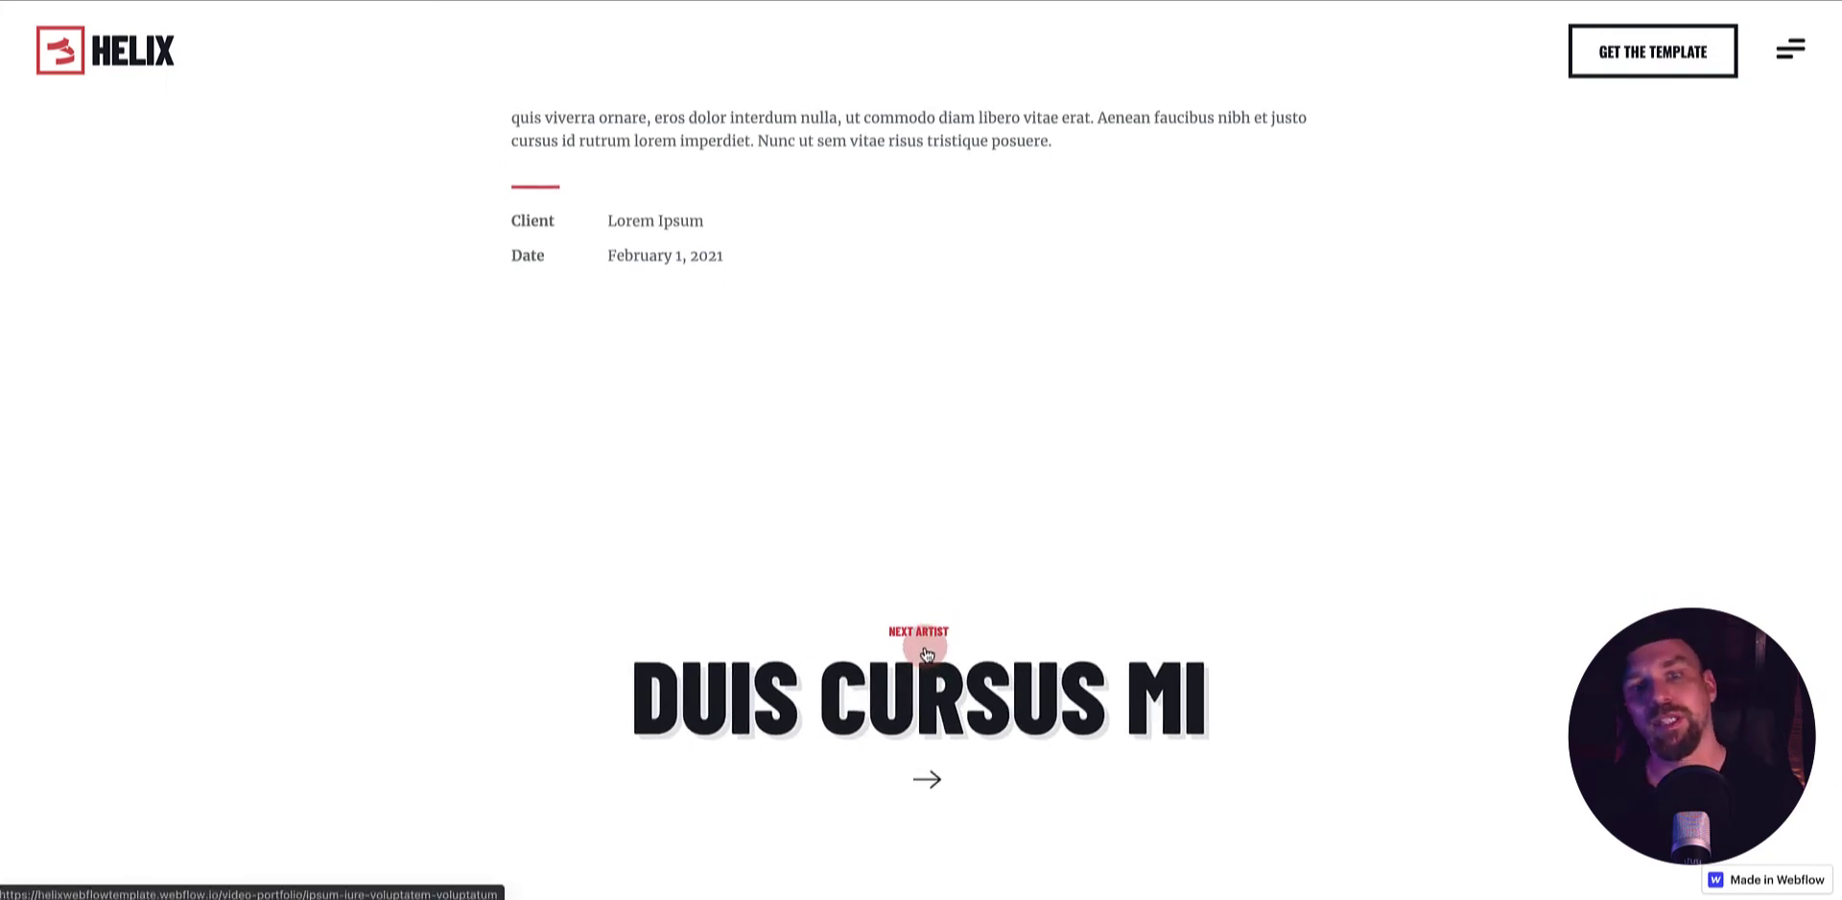
scroll(925, 653, "up", 10)
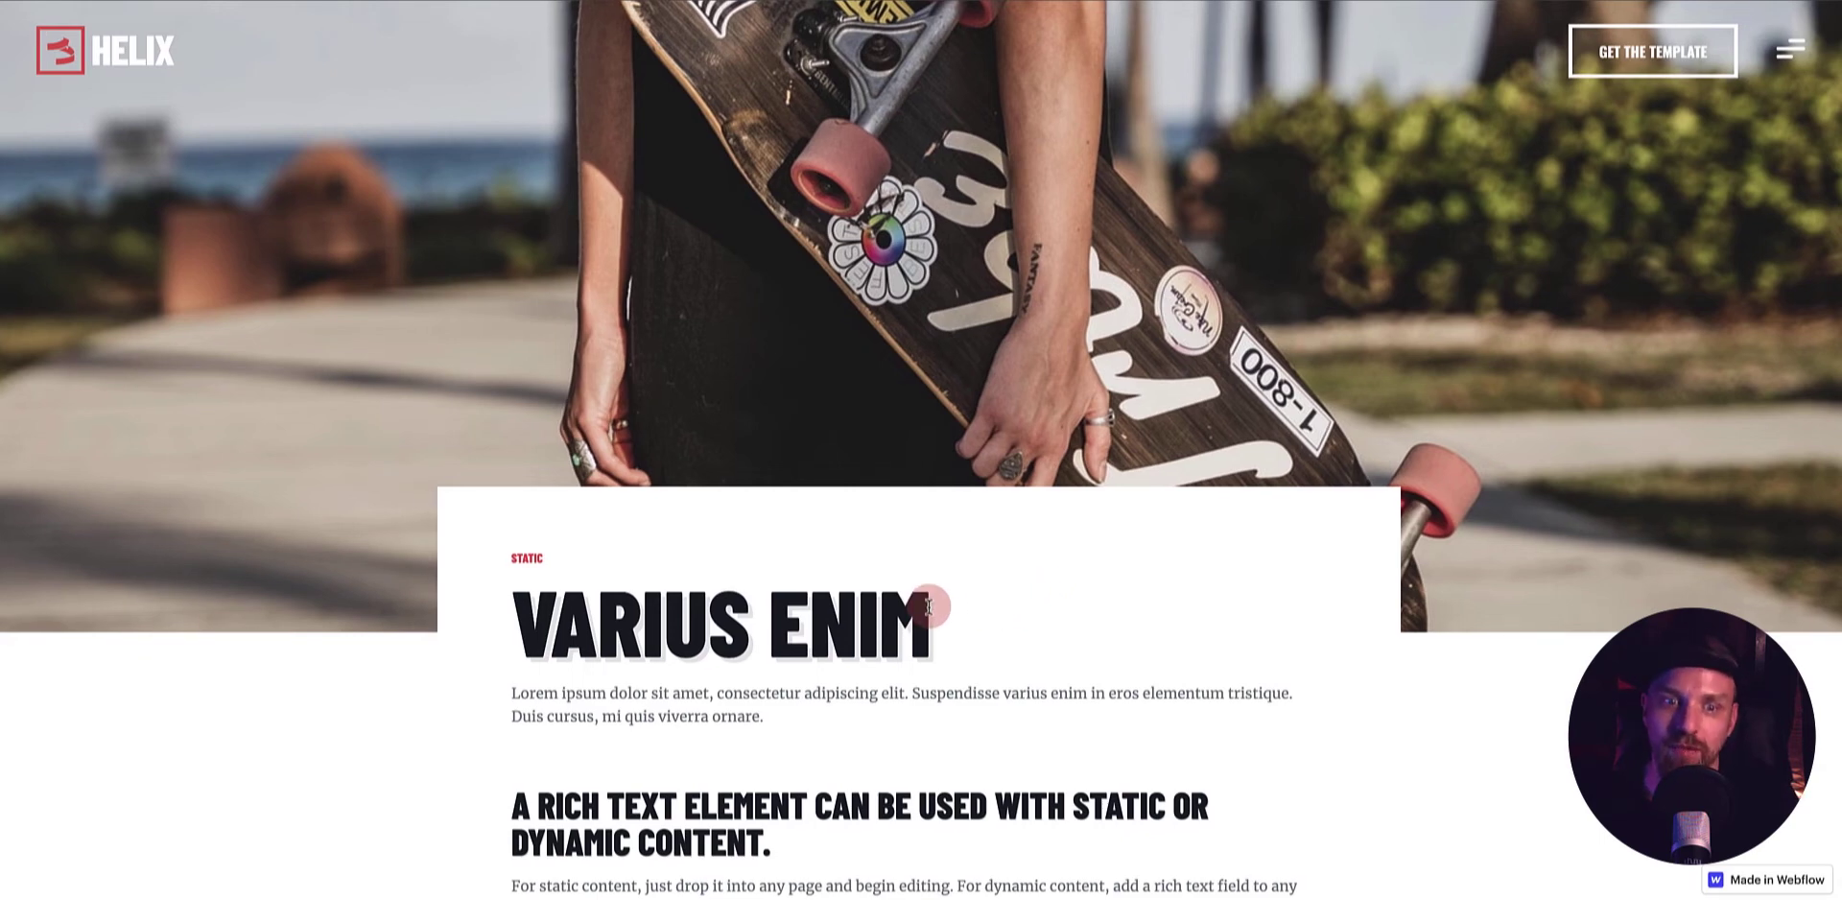
scroll(928, 607, "down", 15)
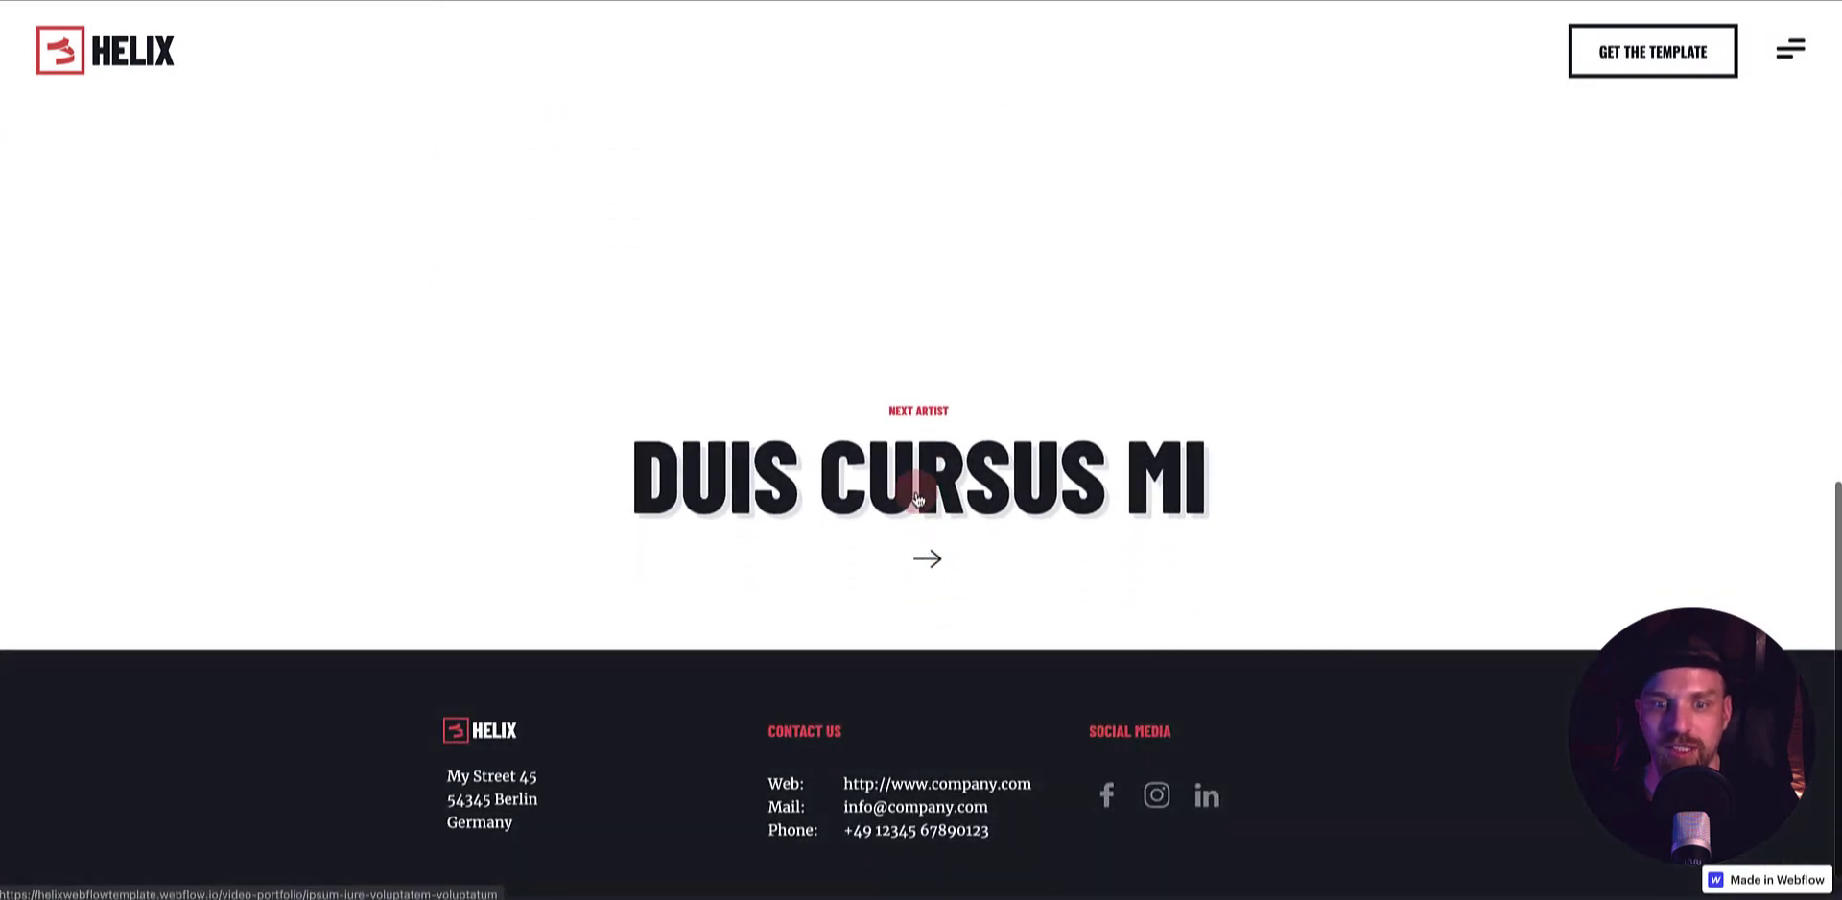
- Open the following project, Duis Cursus Mi, and examine its slideshow header, rich text, embedded video and image gallery
left_click(917, 498)
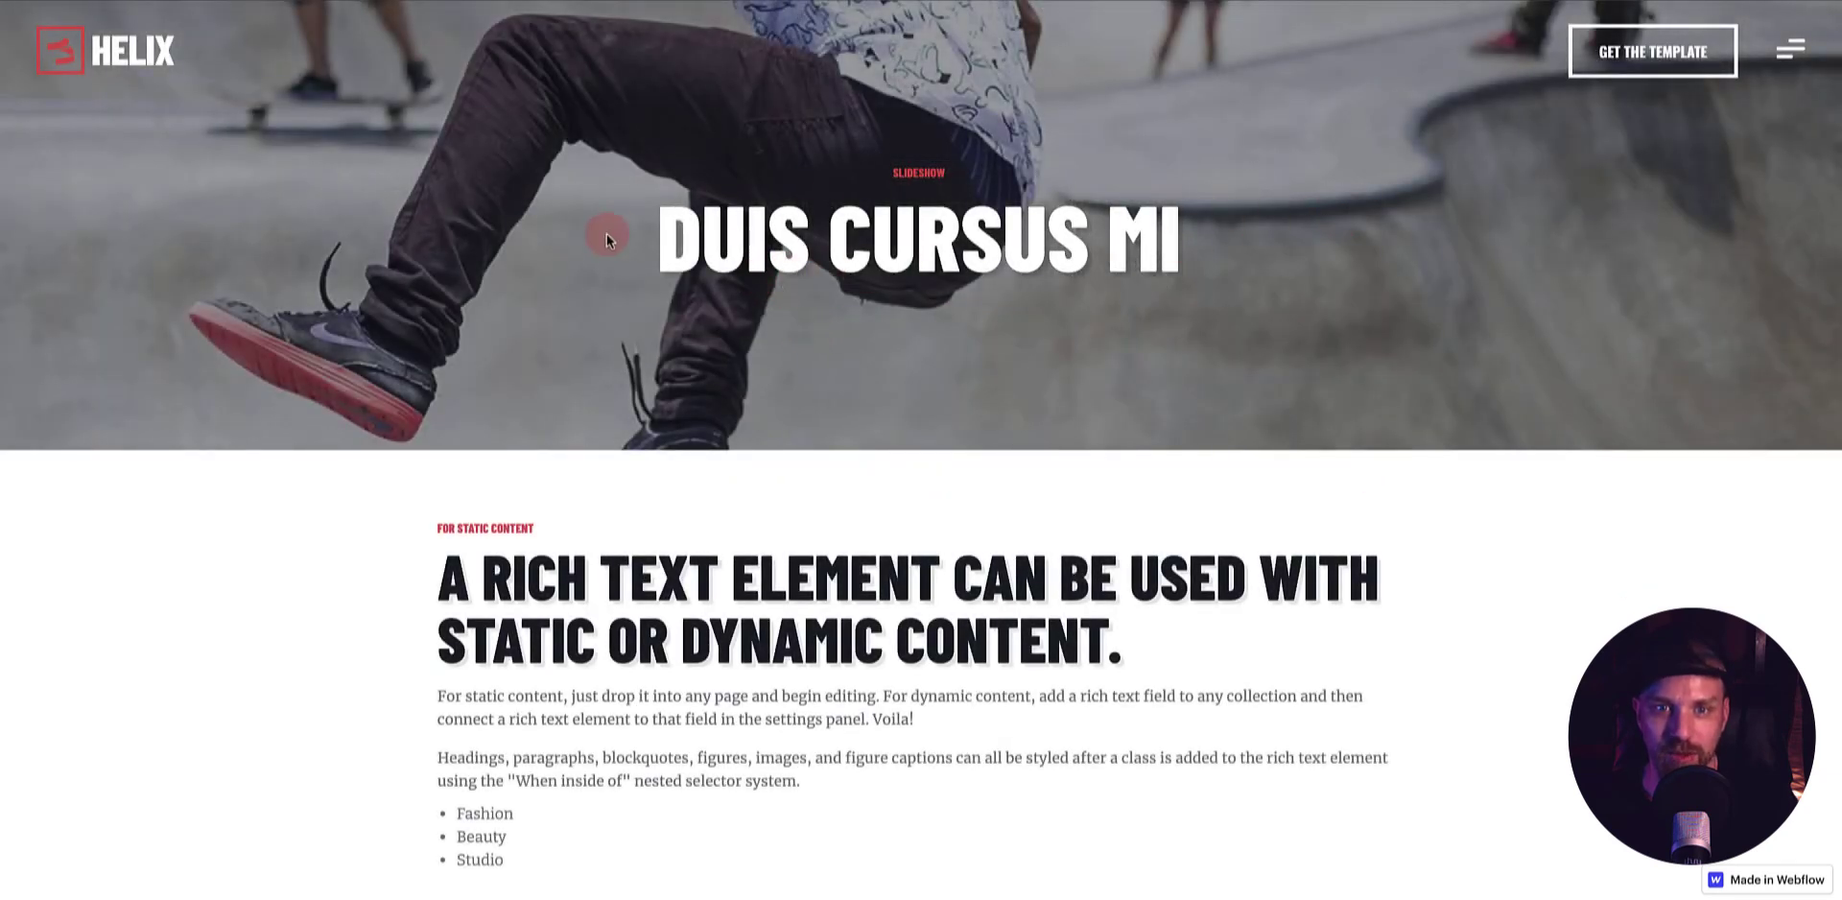
scroll(999, 468, "down", 10)
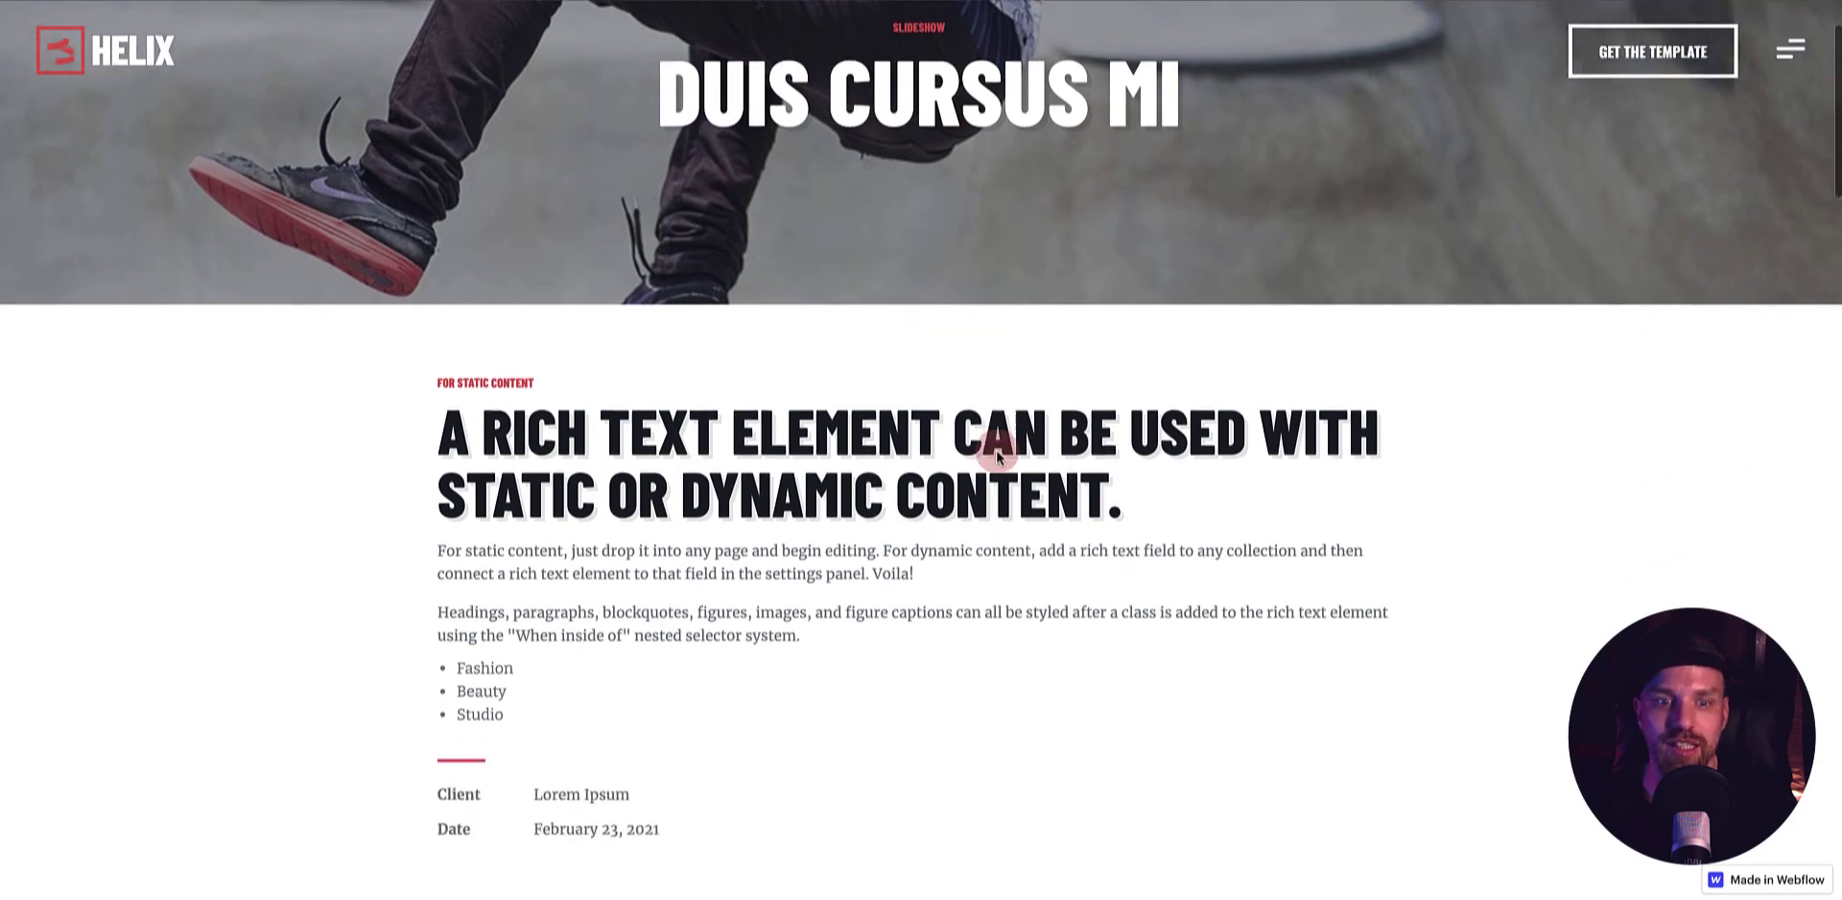
scroll(996, 458, "down", 6)
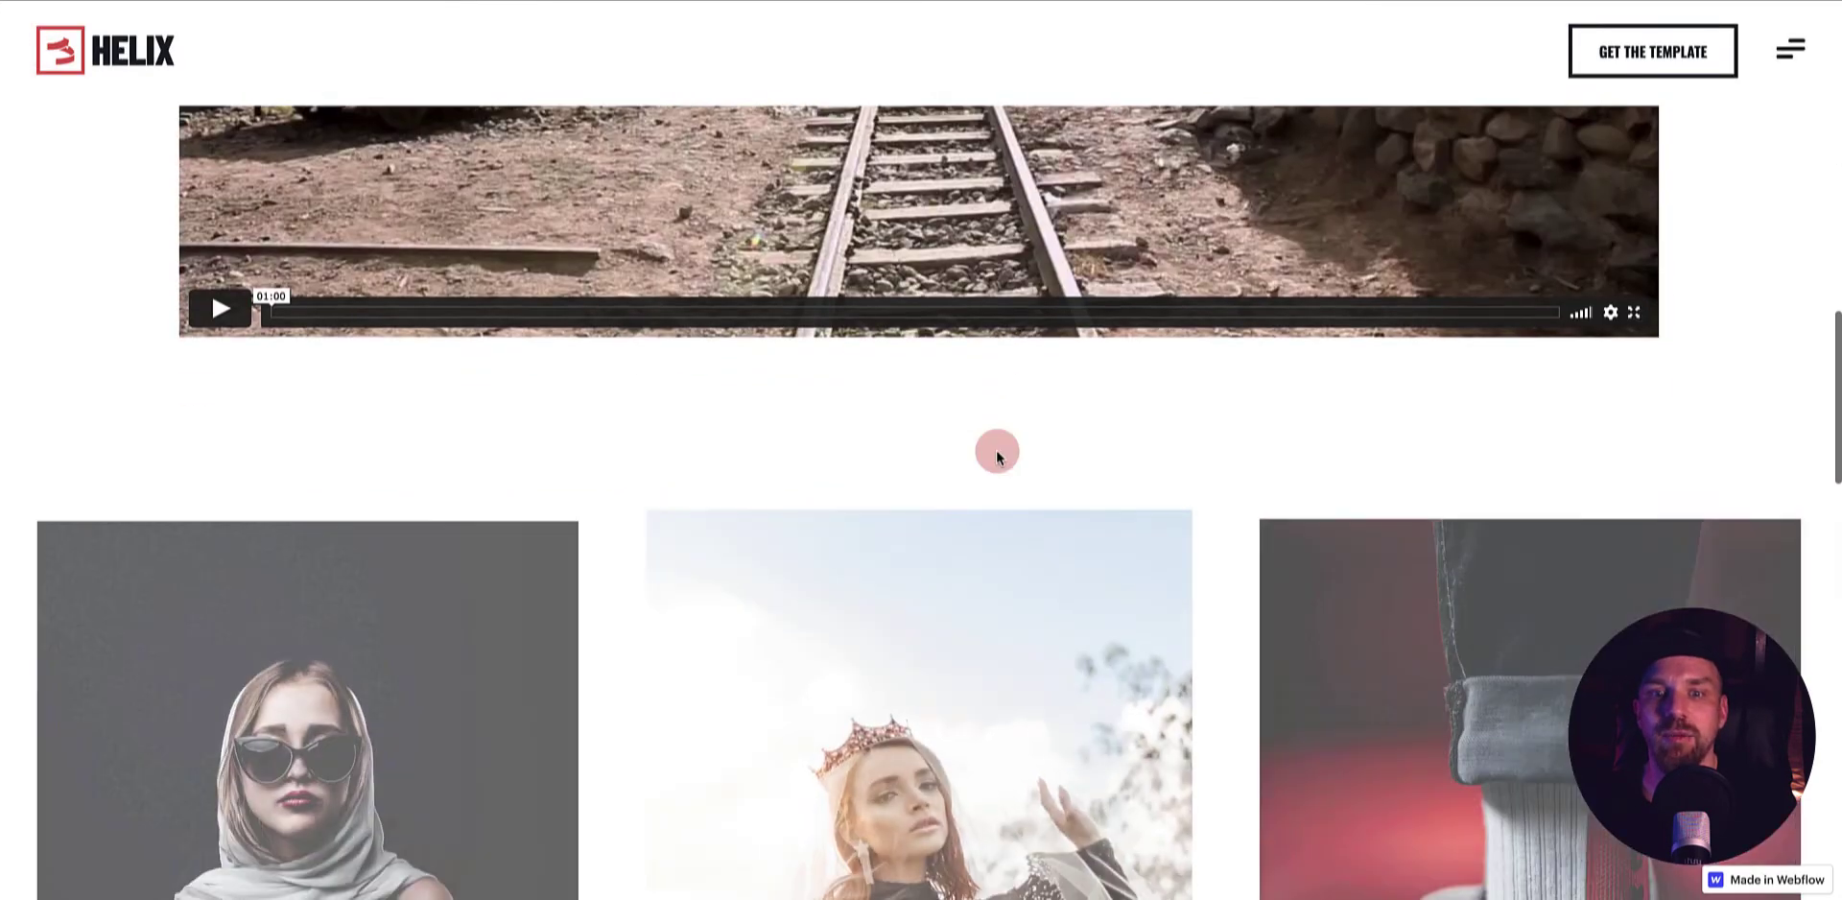
scroll(995, 458, "up", 6)
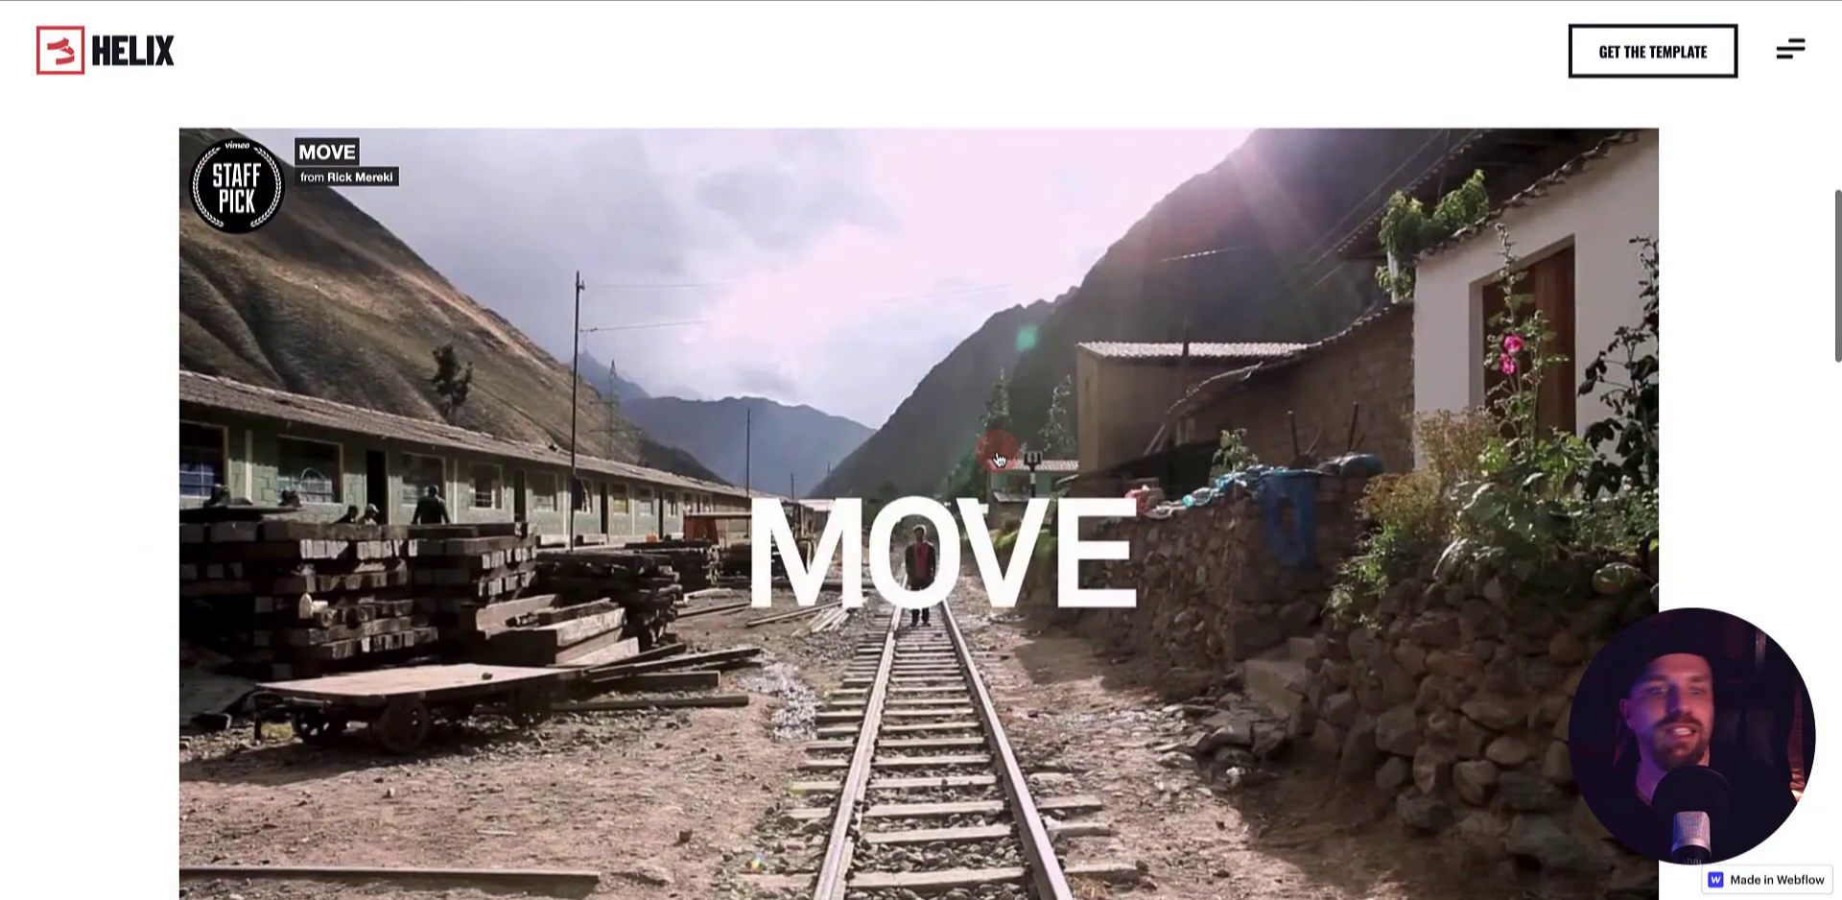
scroll(998, 459, "down", 3)
scroll(998, 459, "down", 15)
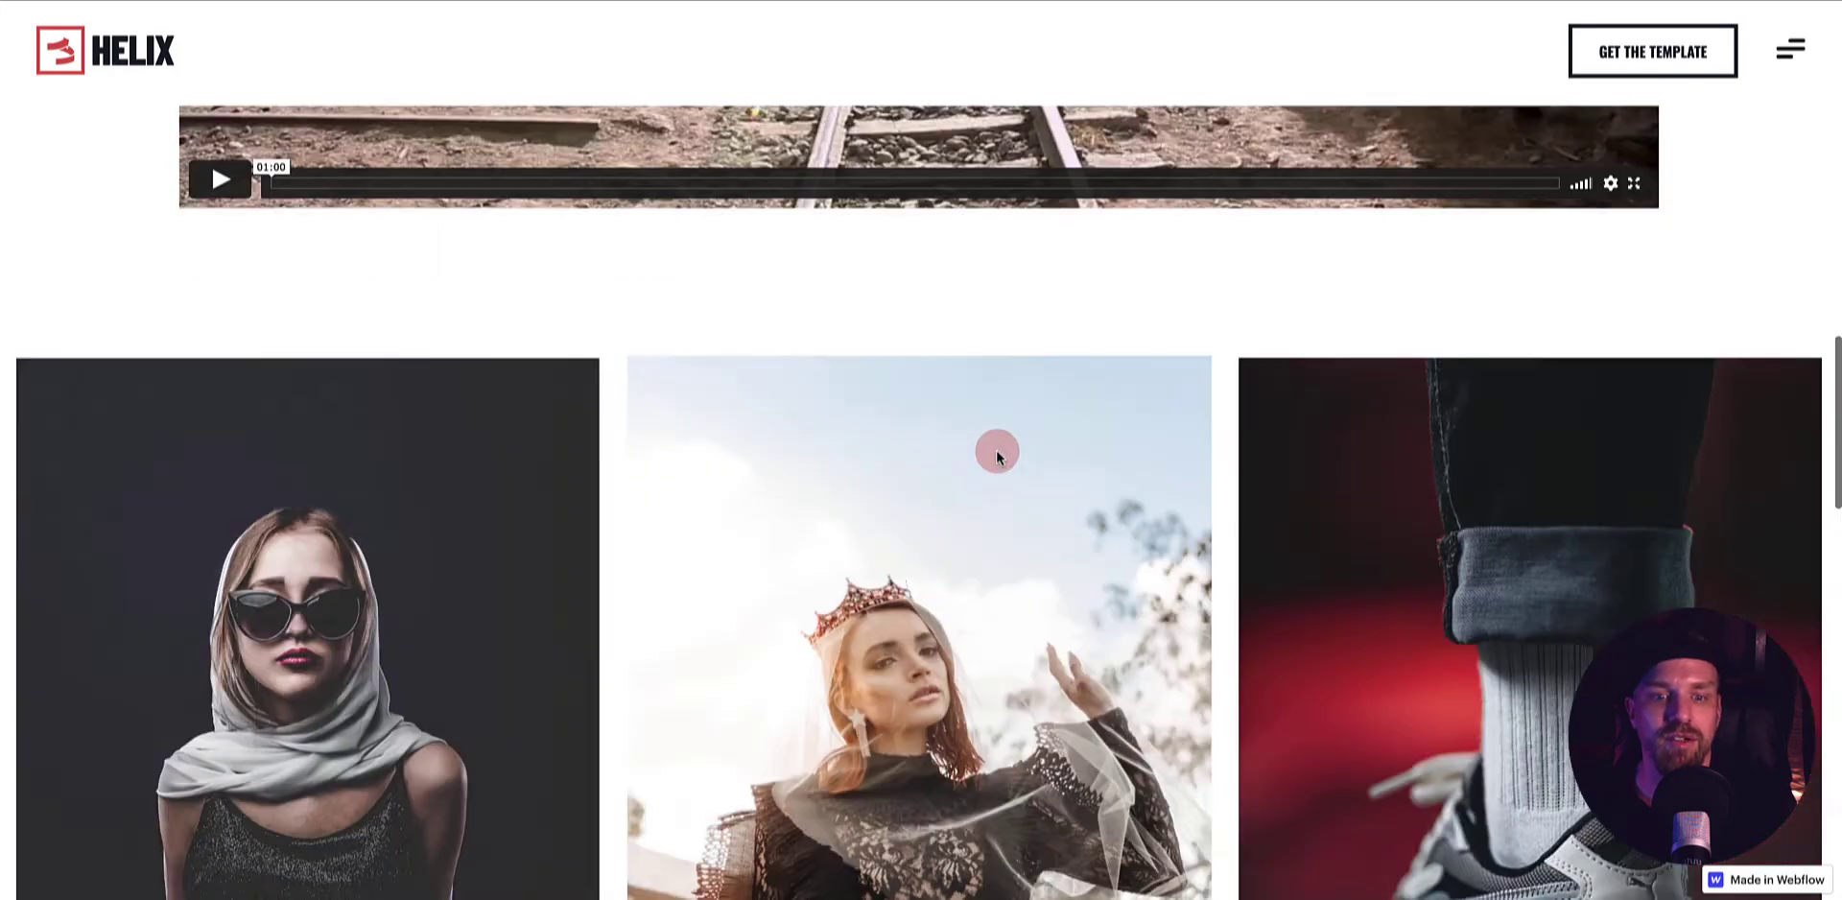
scroll(997, 451, "down", 10)
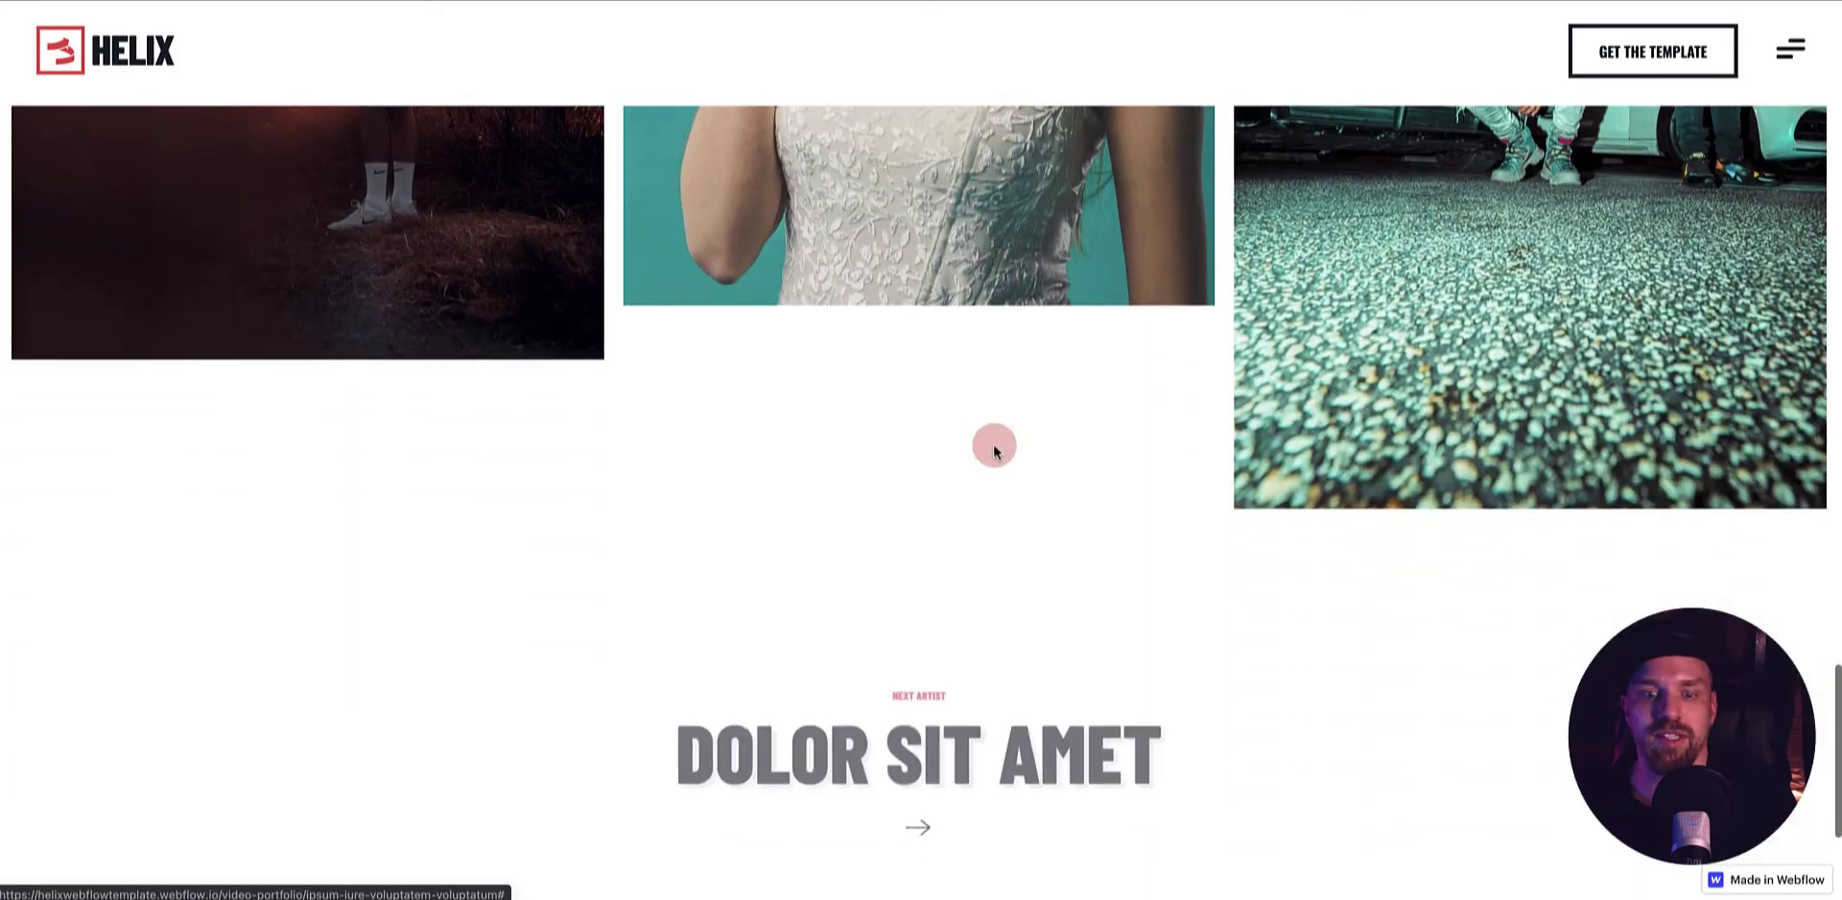
- Open the Dolor Sit Amet project and look through its video header, description and next-project link
left_click(938, 448)
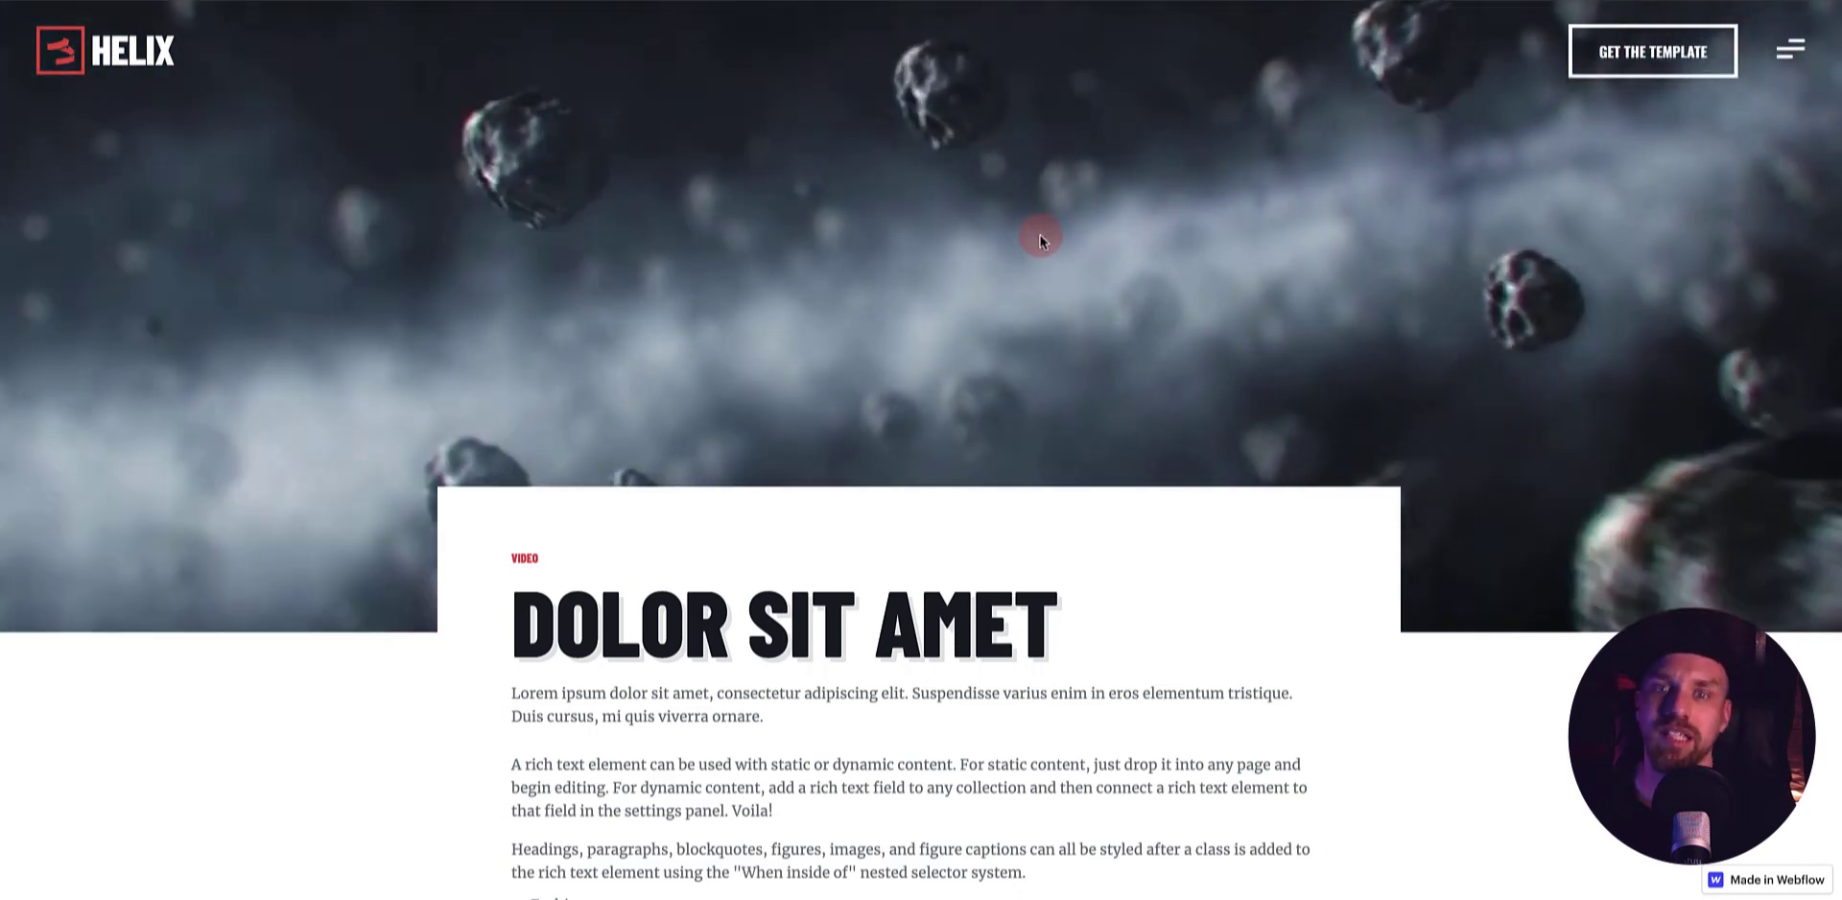
scroll(1042, 239, "down", 2)
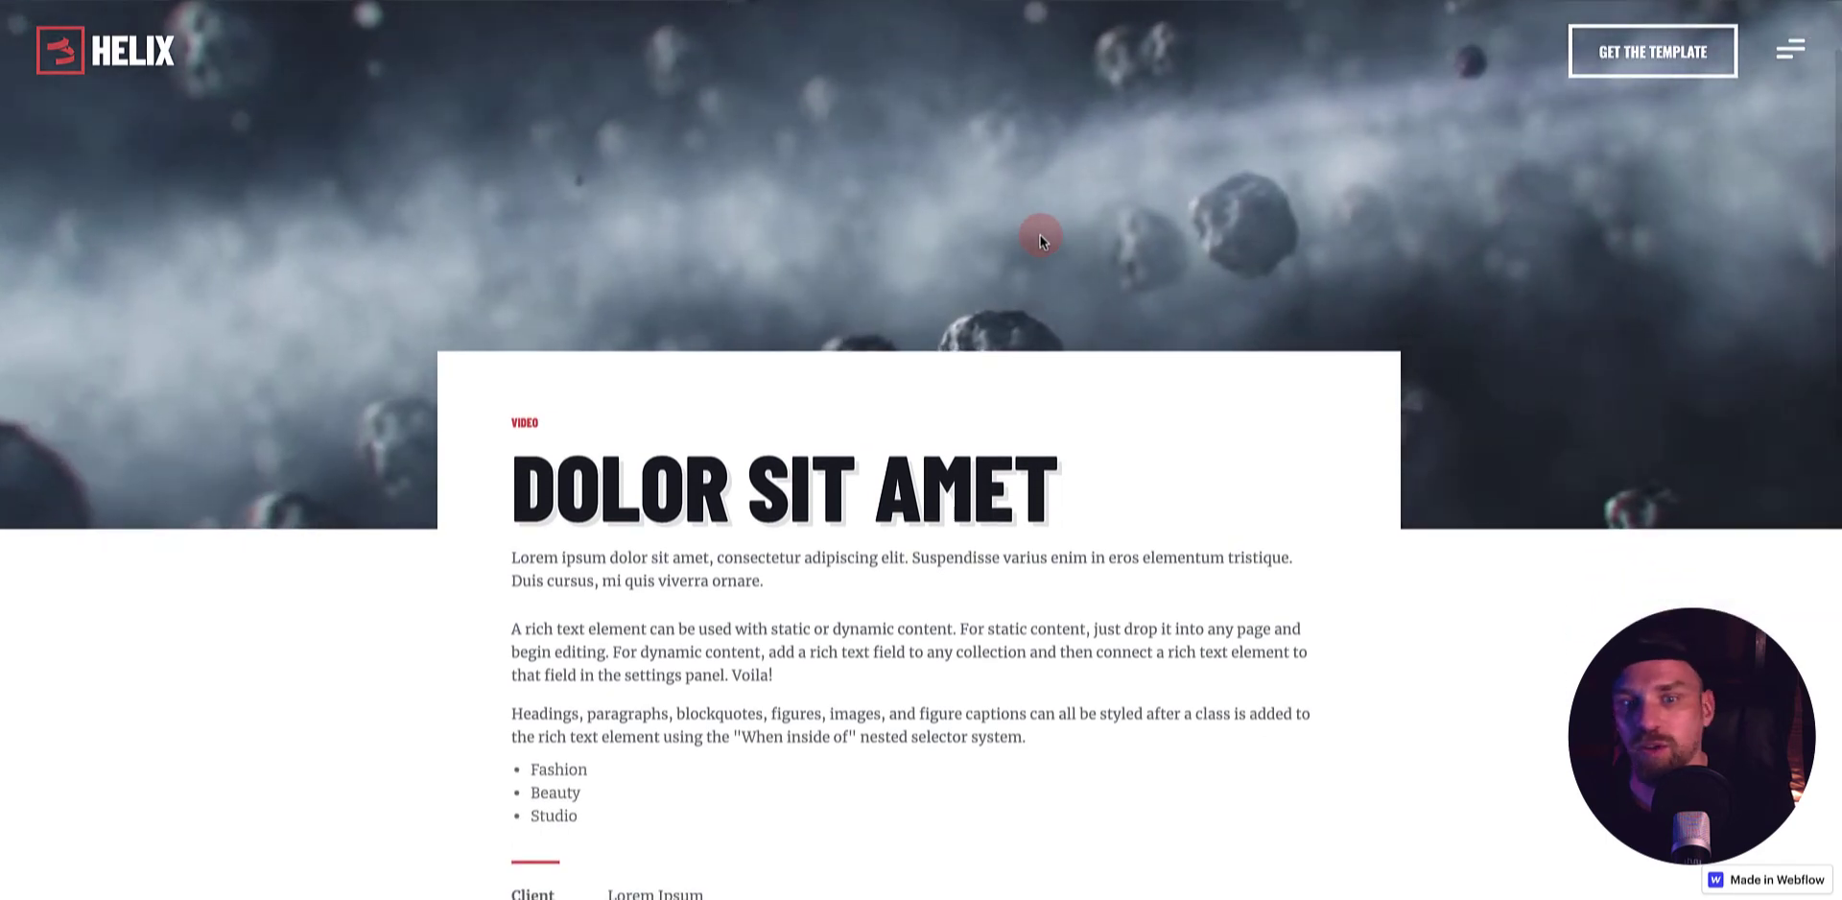
scroll(1040, 239, "down", 5)
scroll(1041, 239, "down", 2)
scroll(998, 412, "down", 1)
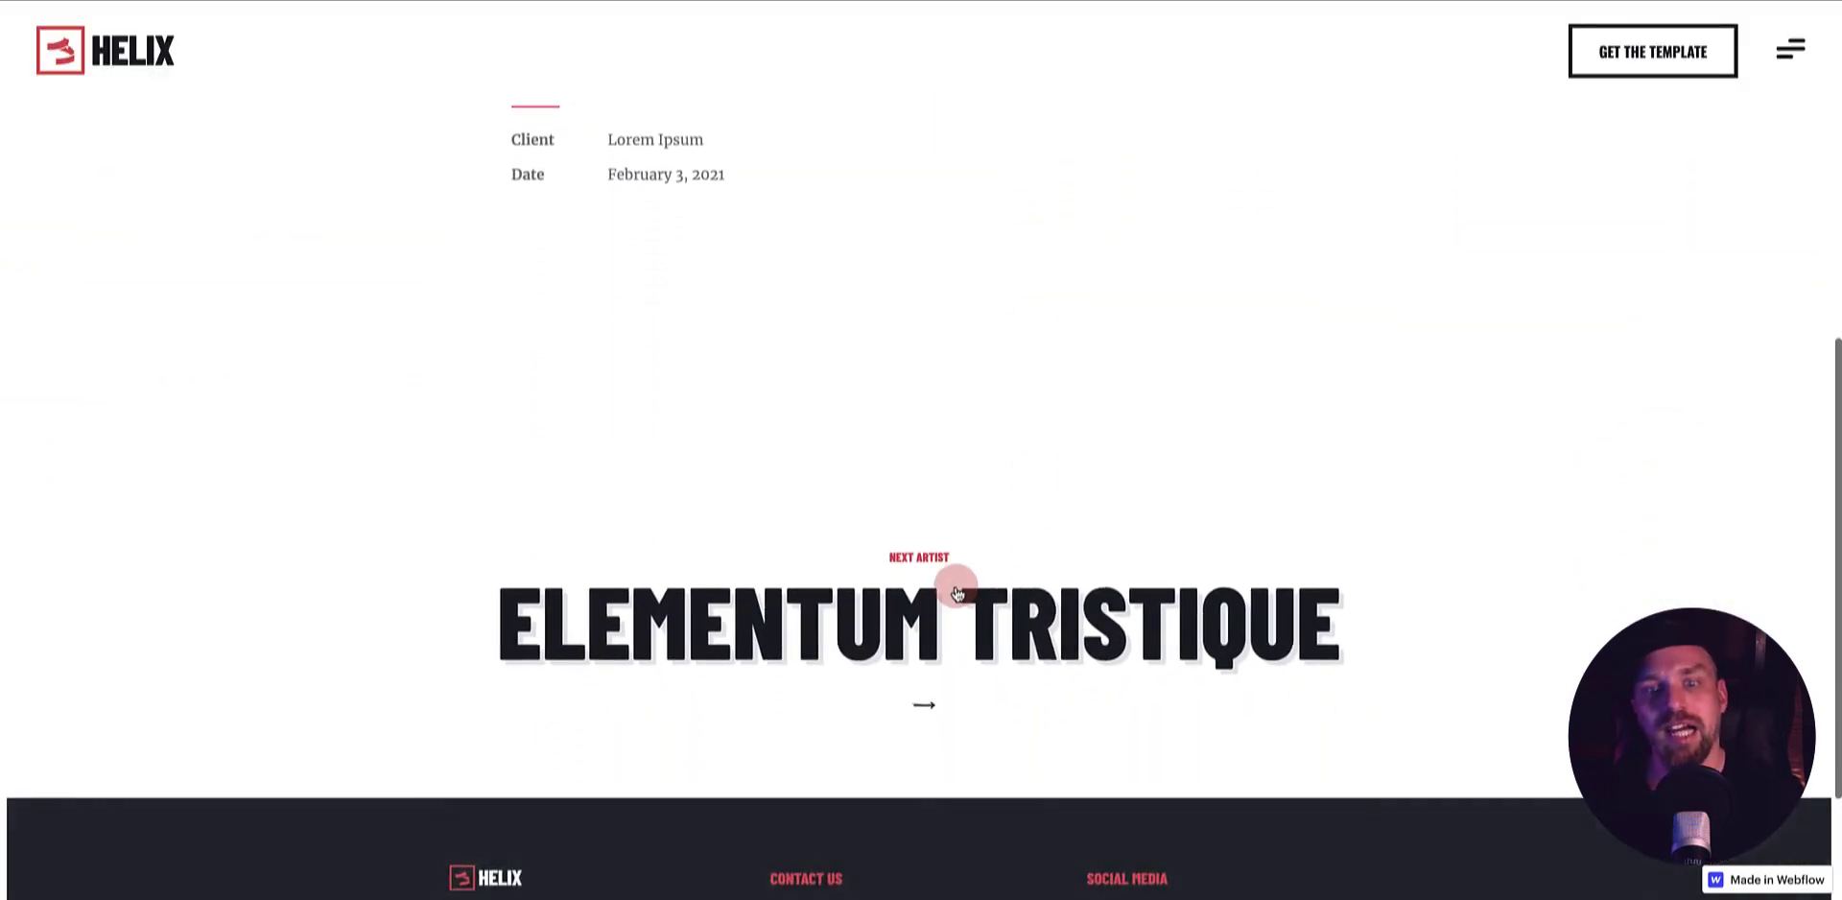
- Open the next project, Elementum Tristique, and look through its slideshow header, embedded video and image gallery
left_click(944, 580)
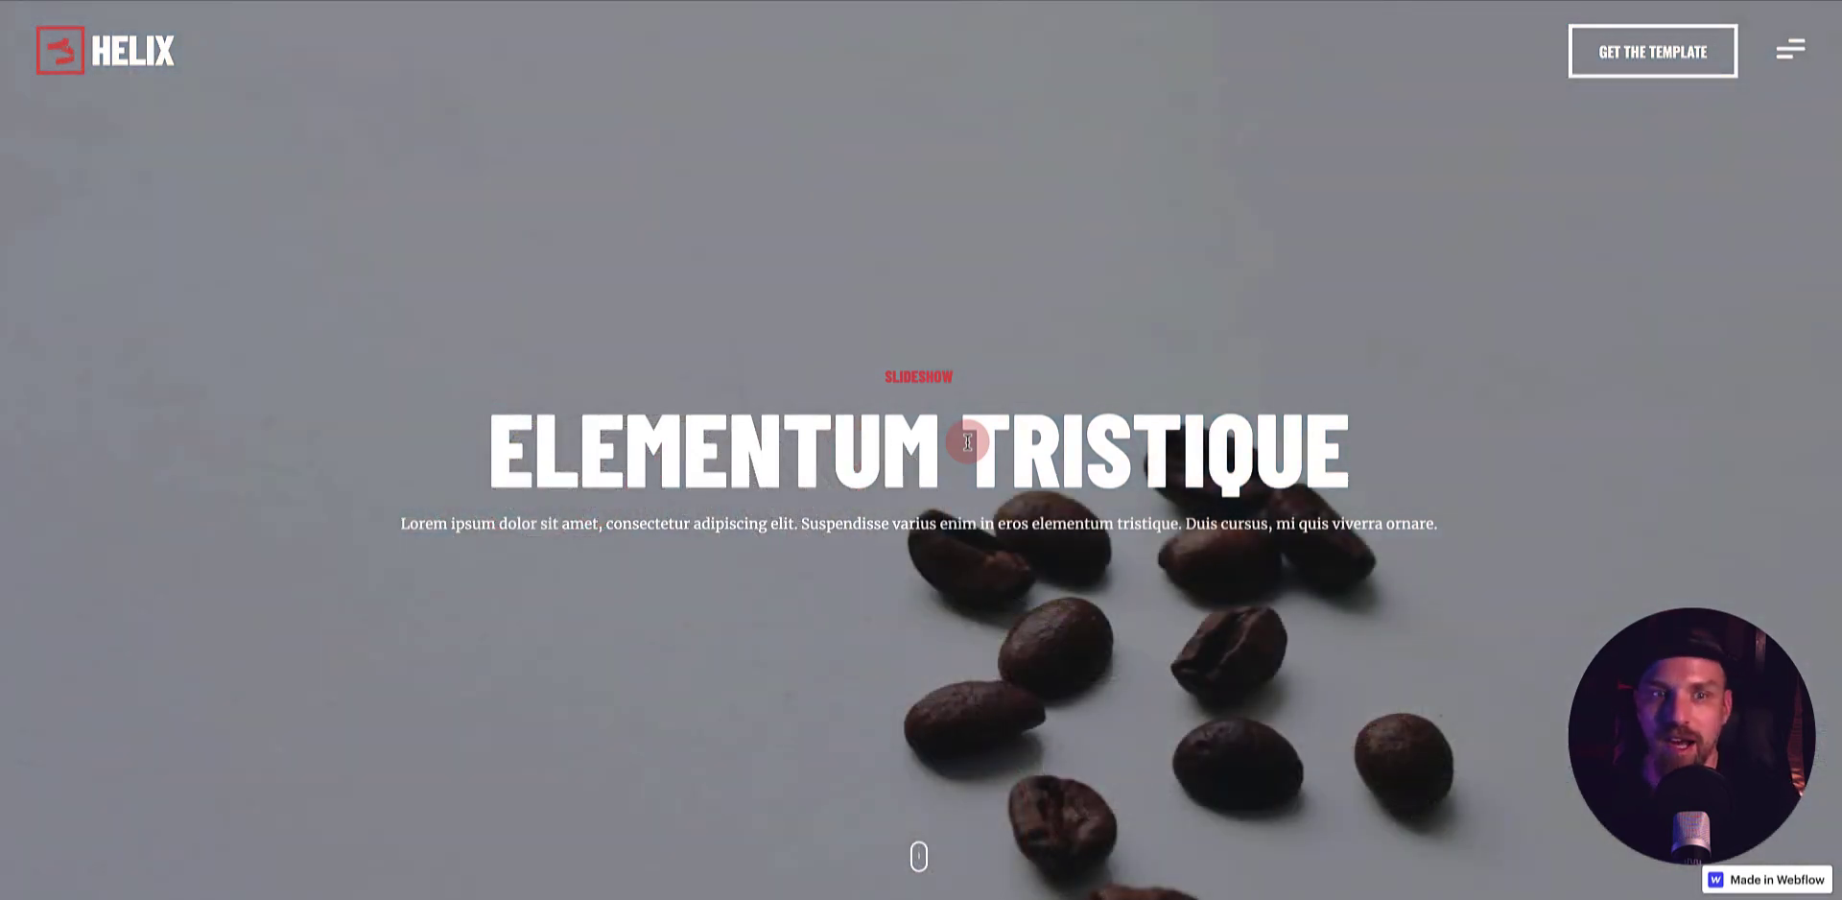
scroll(966, 442, "down", 15)
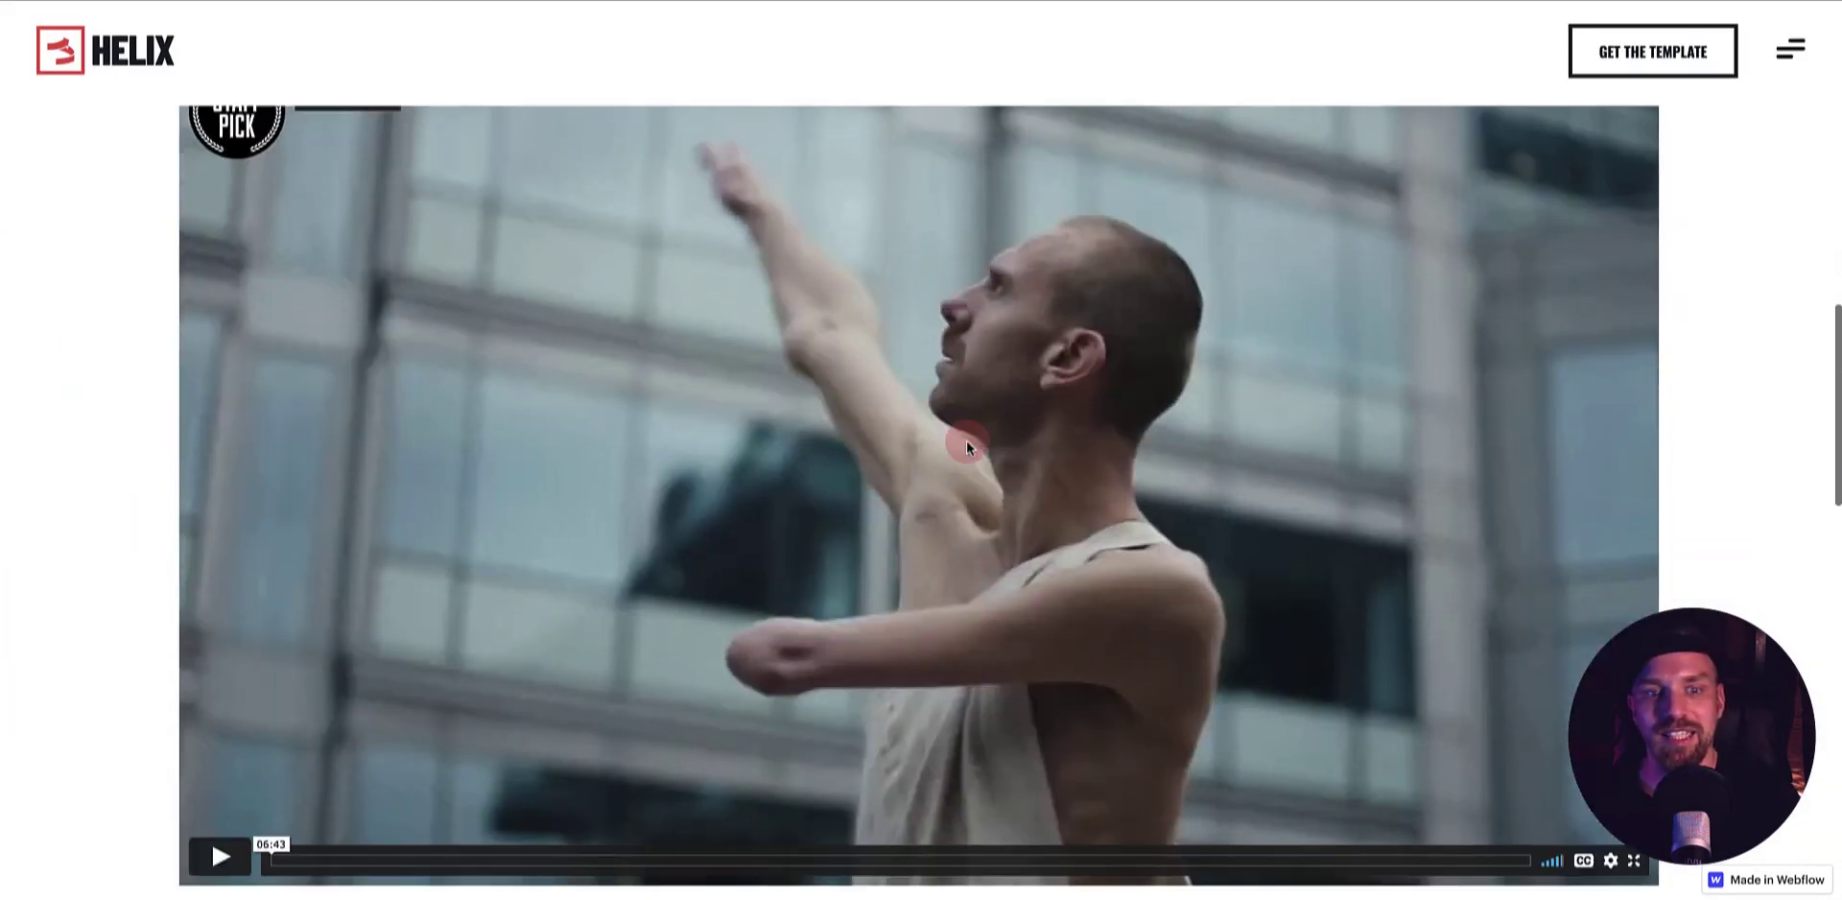
scroll(967, 443, "down", 12)
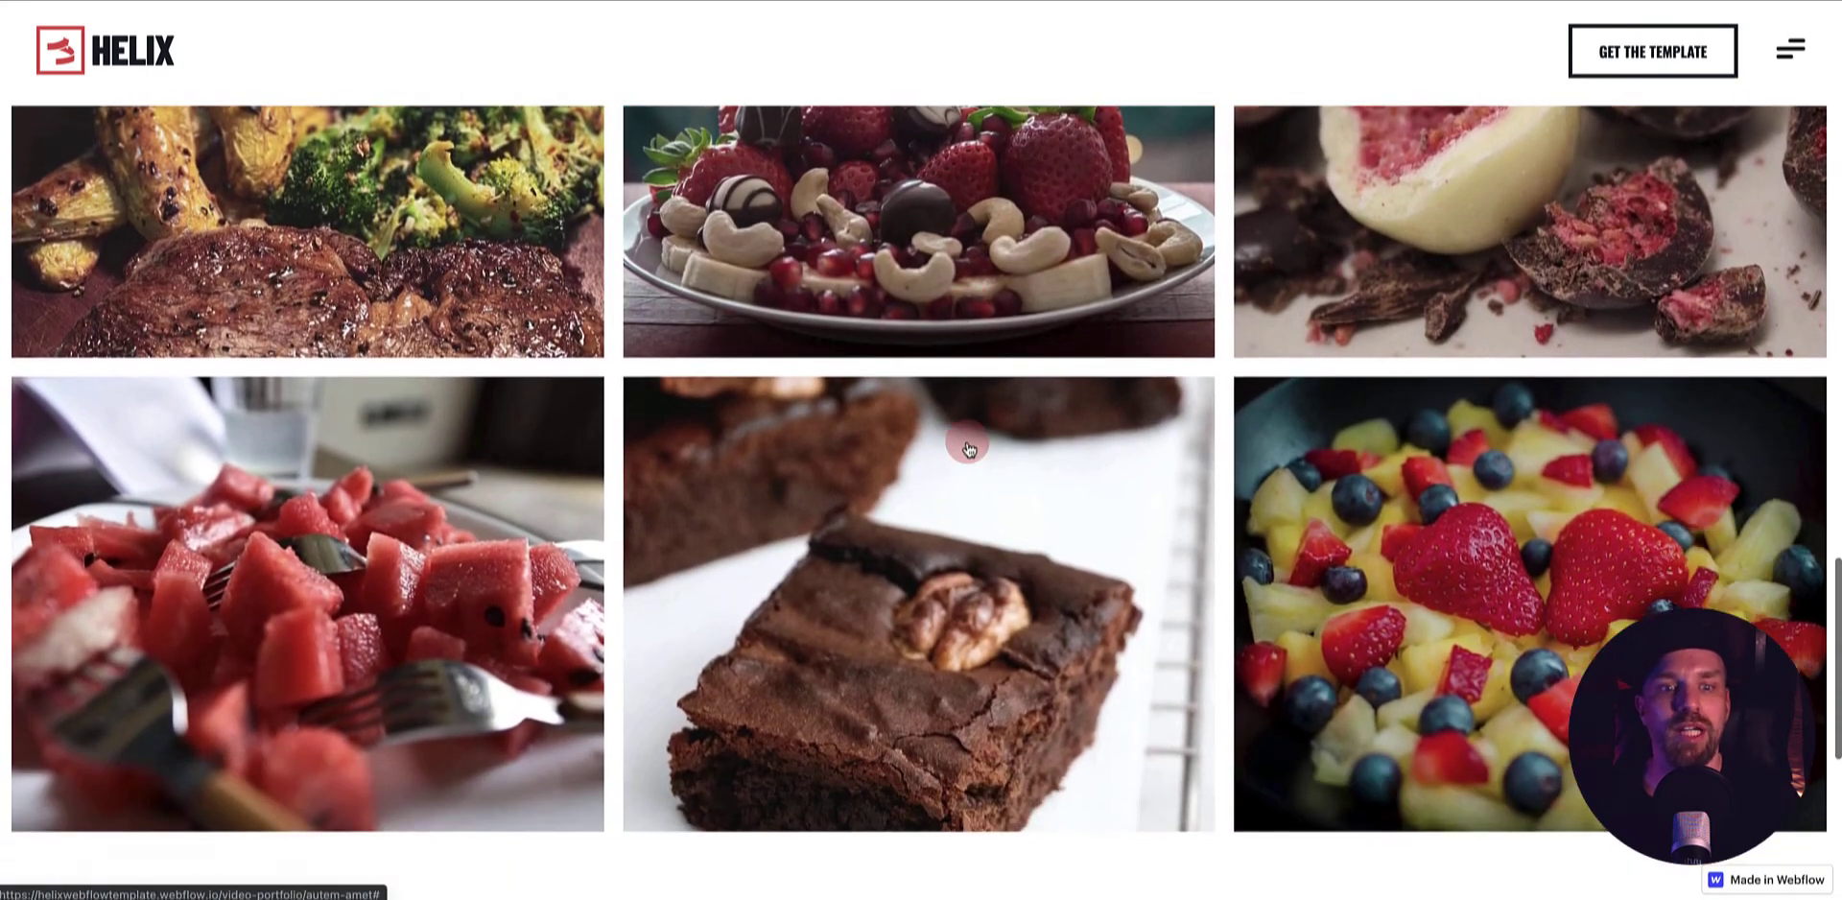
scroll(969, 449, "down", 1)
scroll(969, 449, "up", 5)
scroll(969, 449, "down", 3)
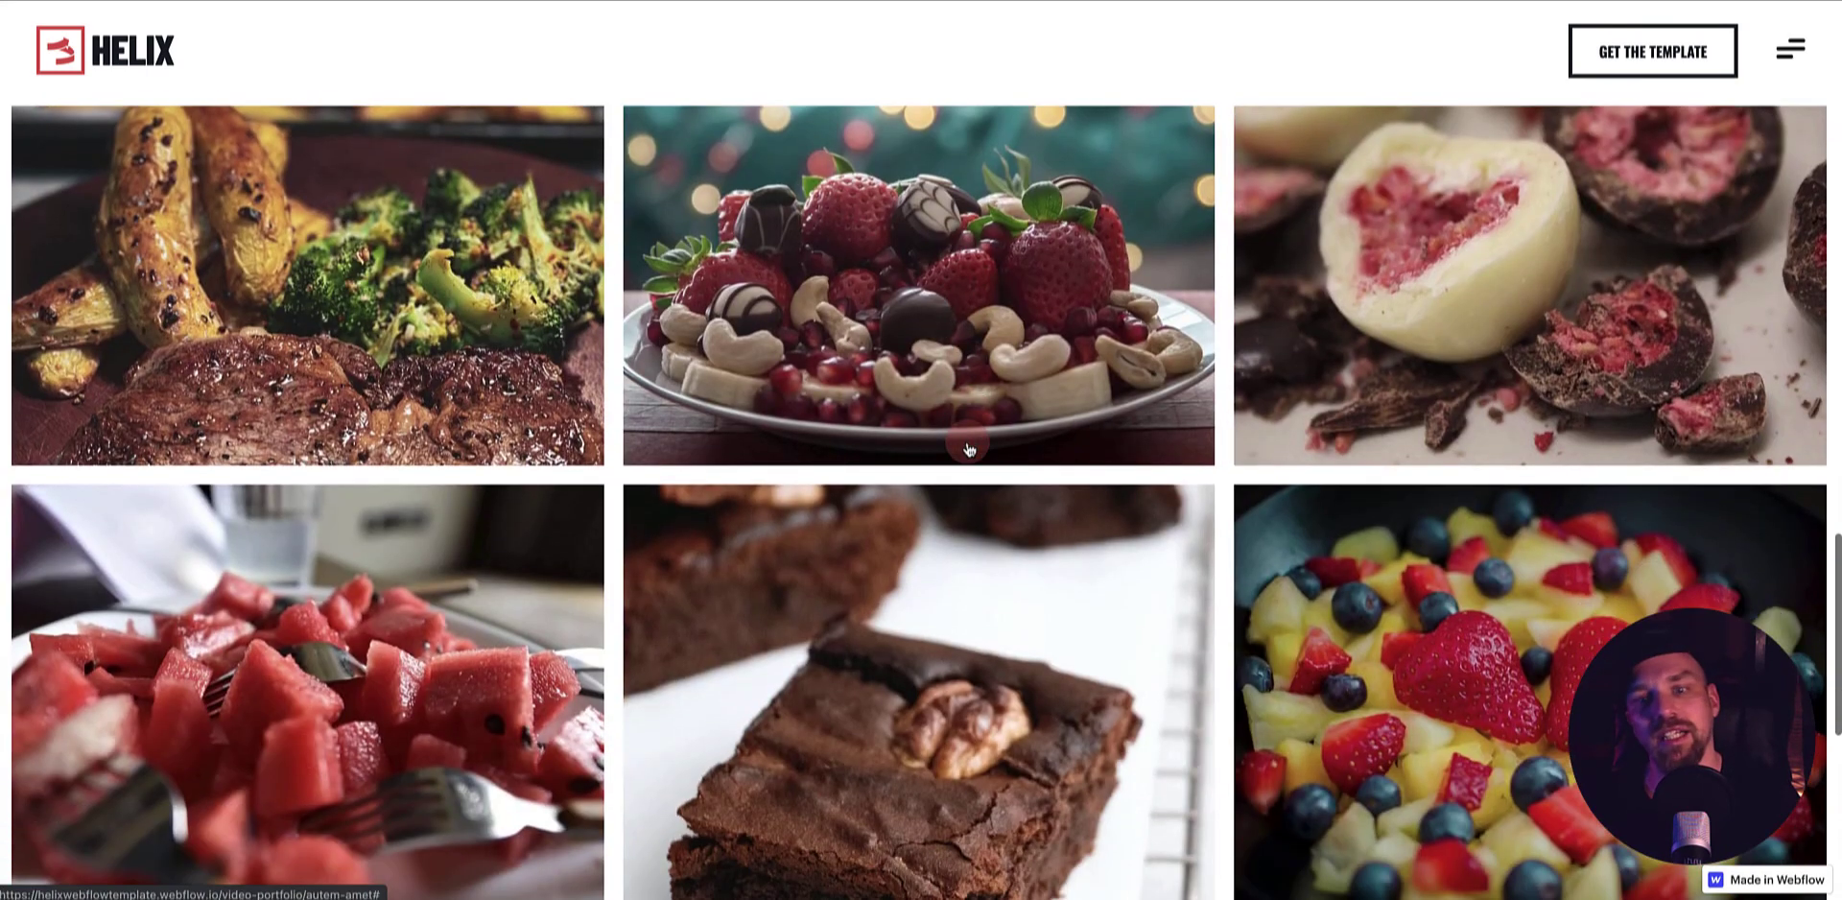
scroll(968, 449, "up", 2)
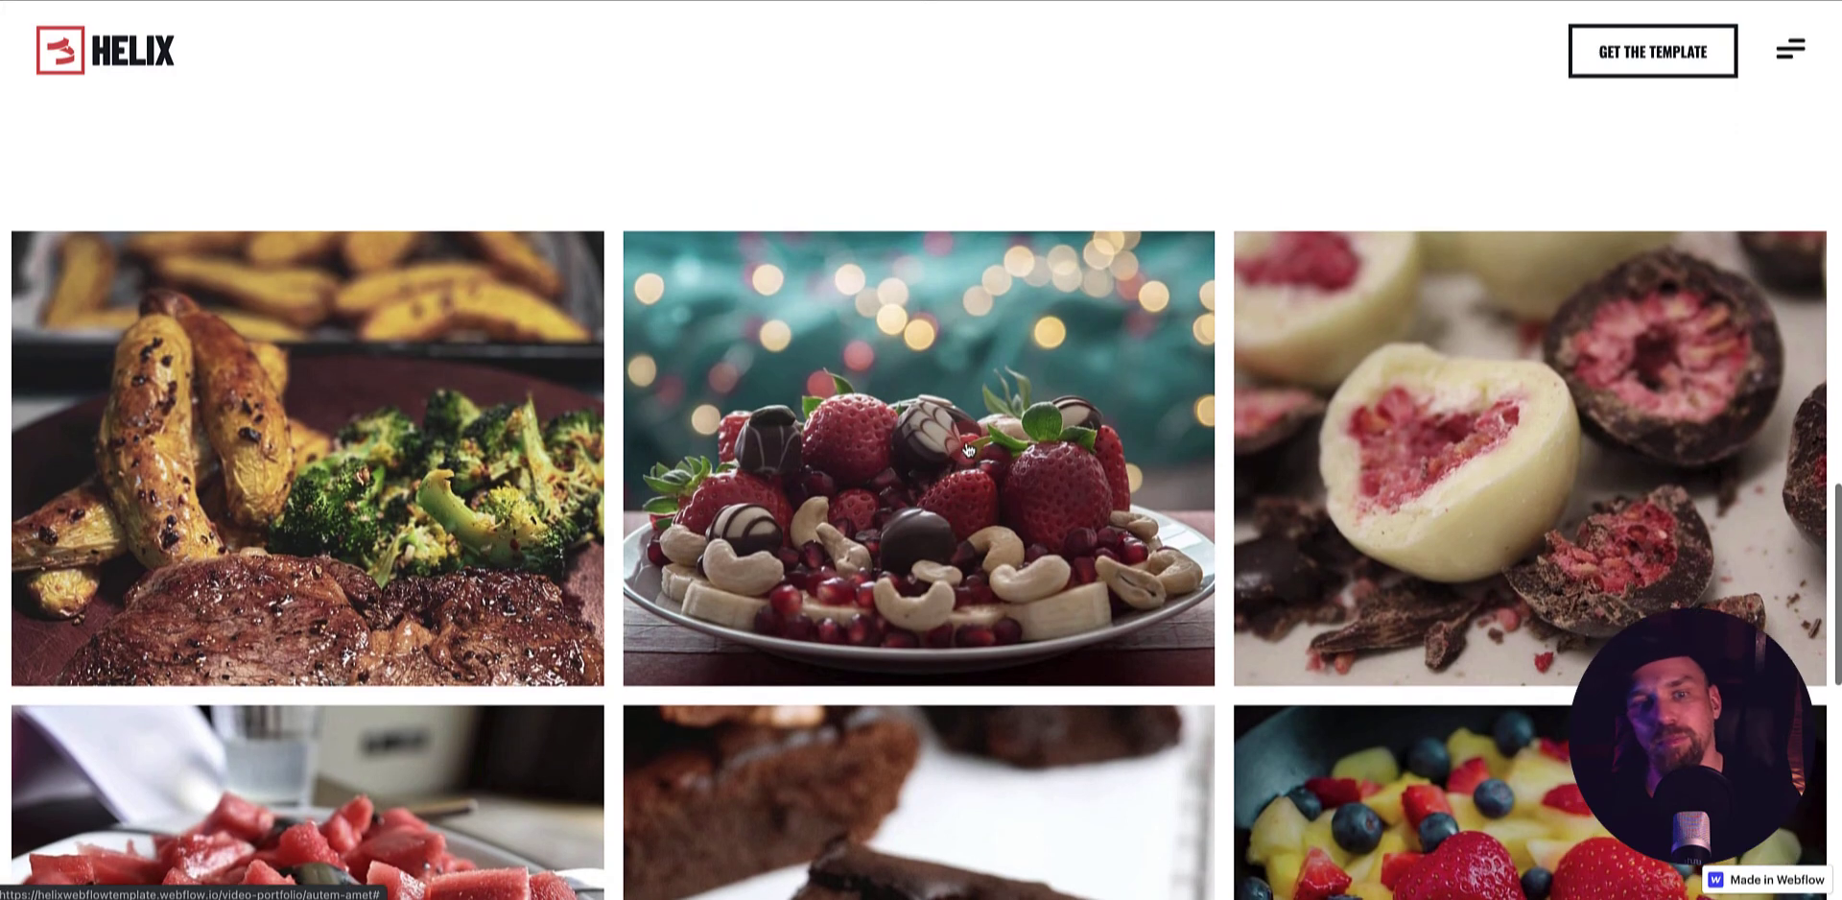
scroll(1464, 475, "down", 5)
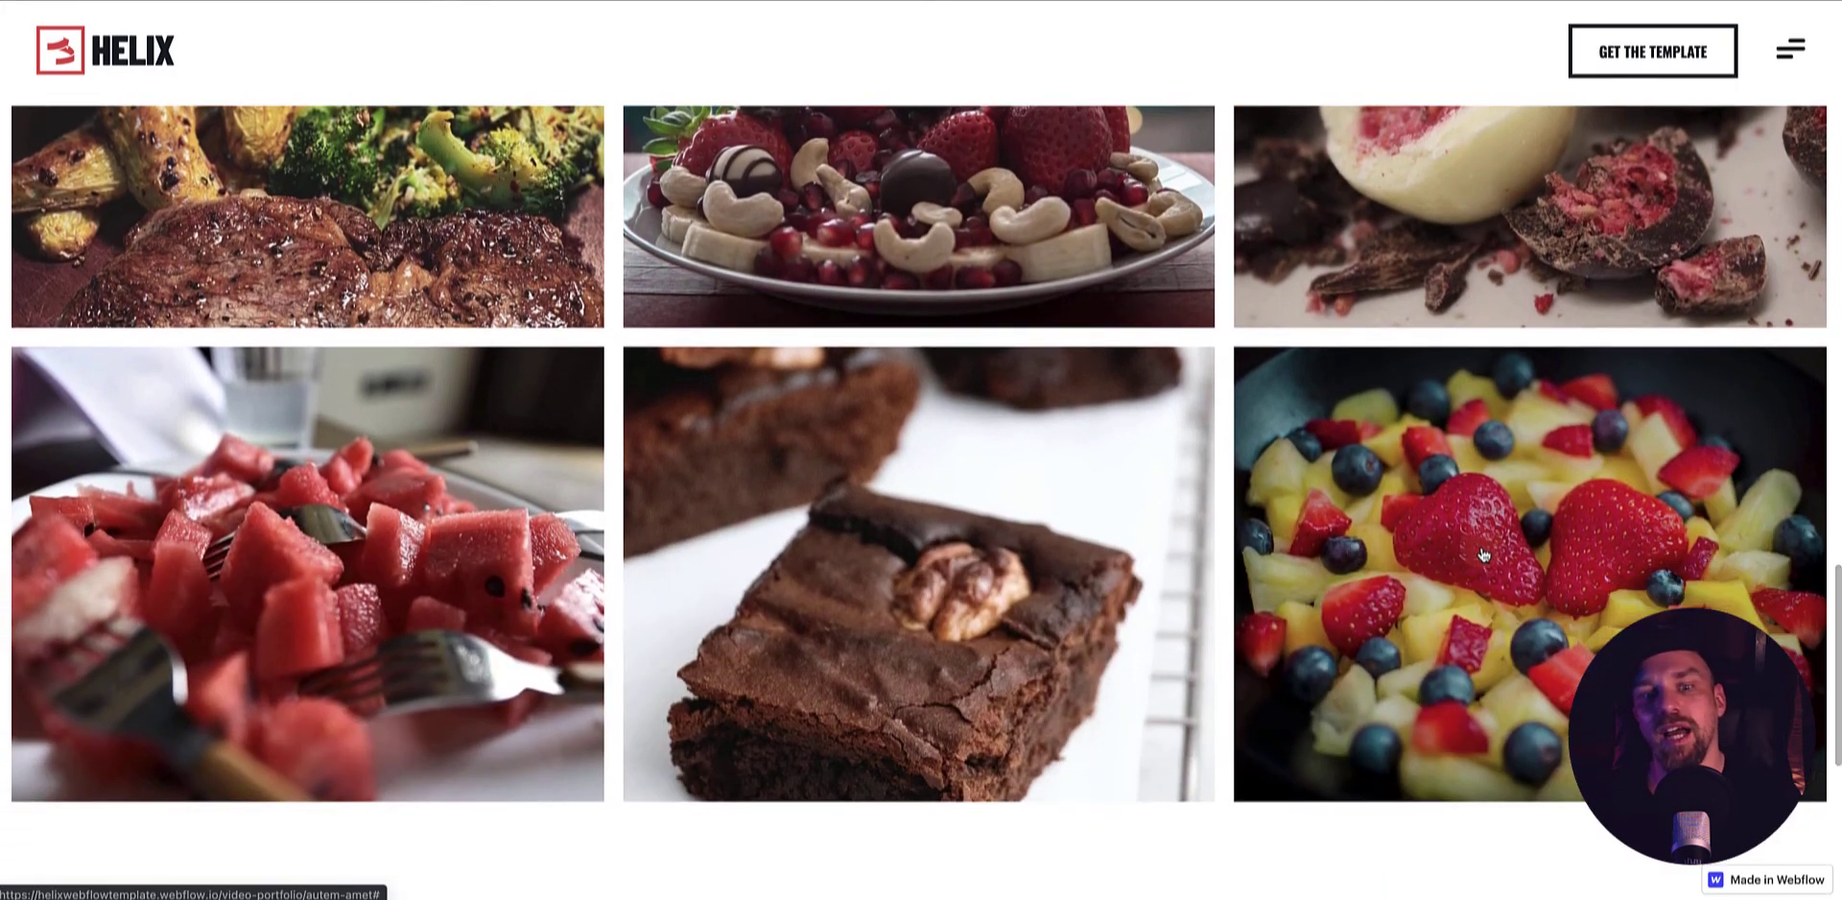
scroll(1463, 547, "up", 1)
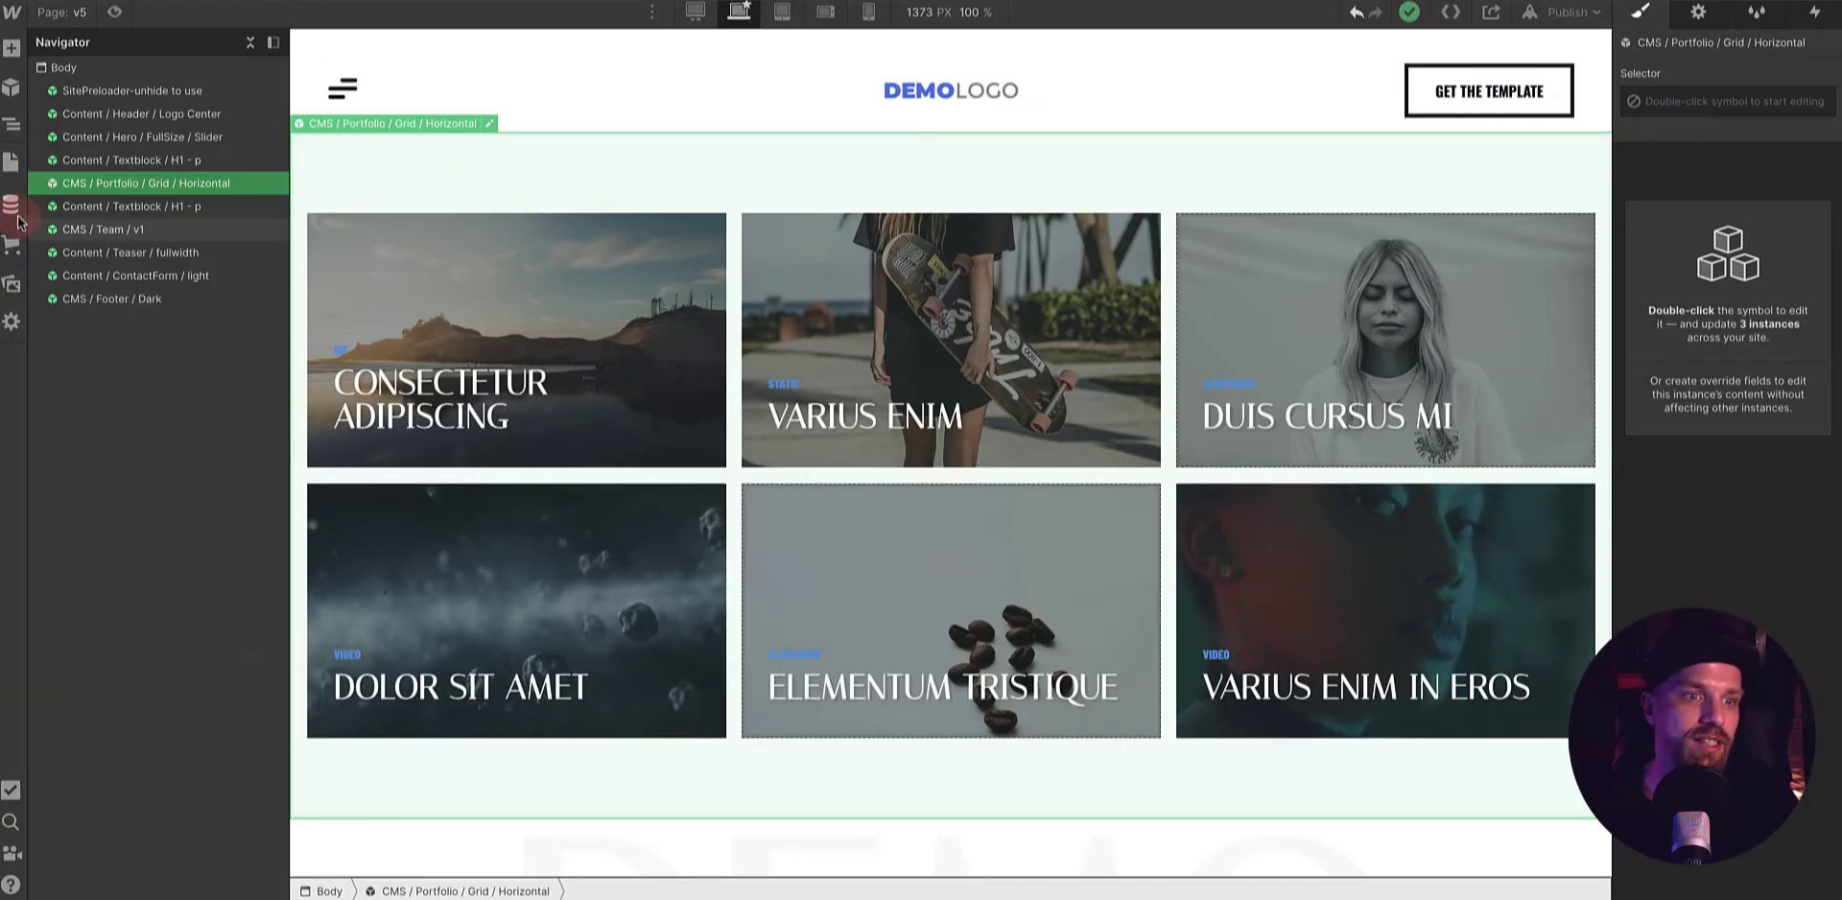
- In the Webflow Designer, open the Consectetur adipiscing item of the Portfolio CMS collection and examine its basic info
left_click(7, 207)
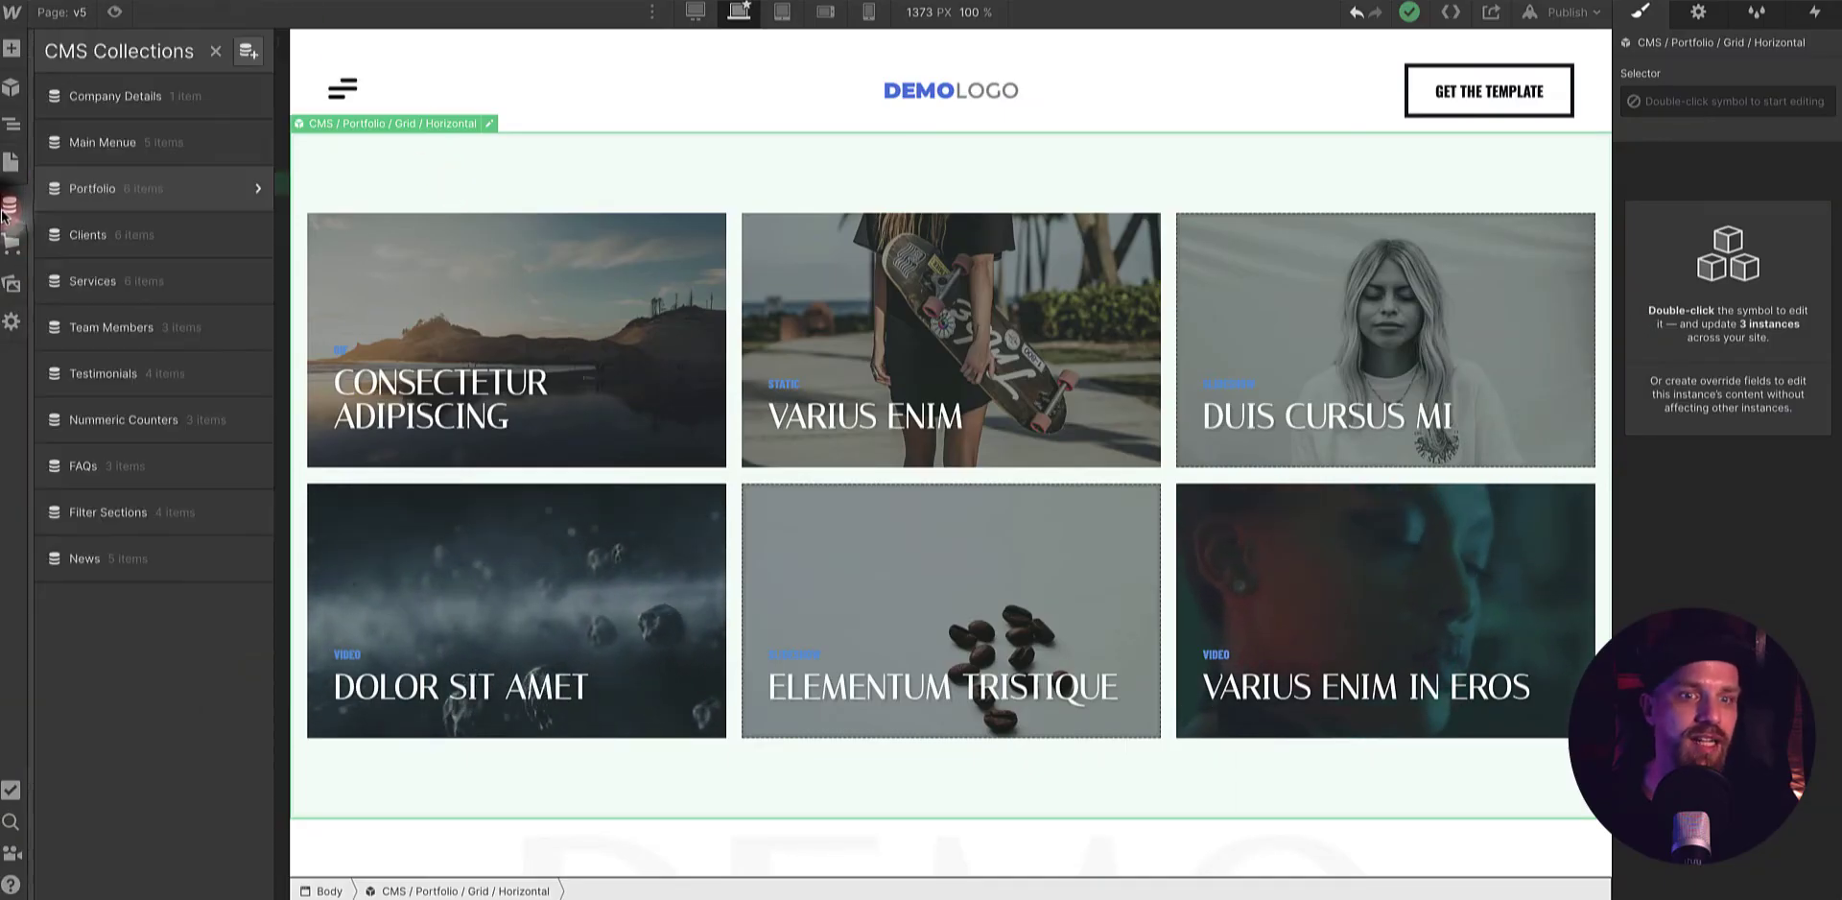
left_click(147, 202)
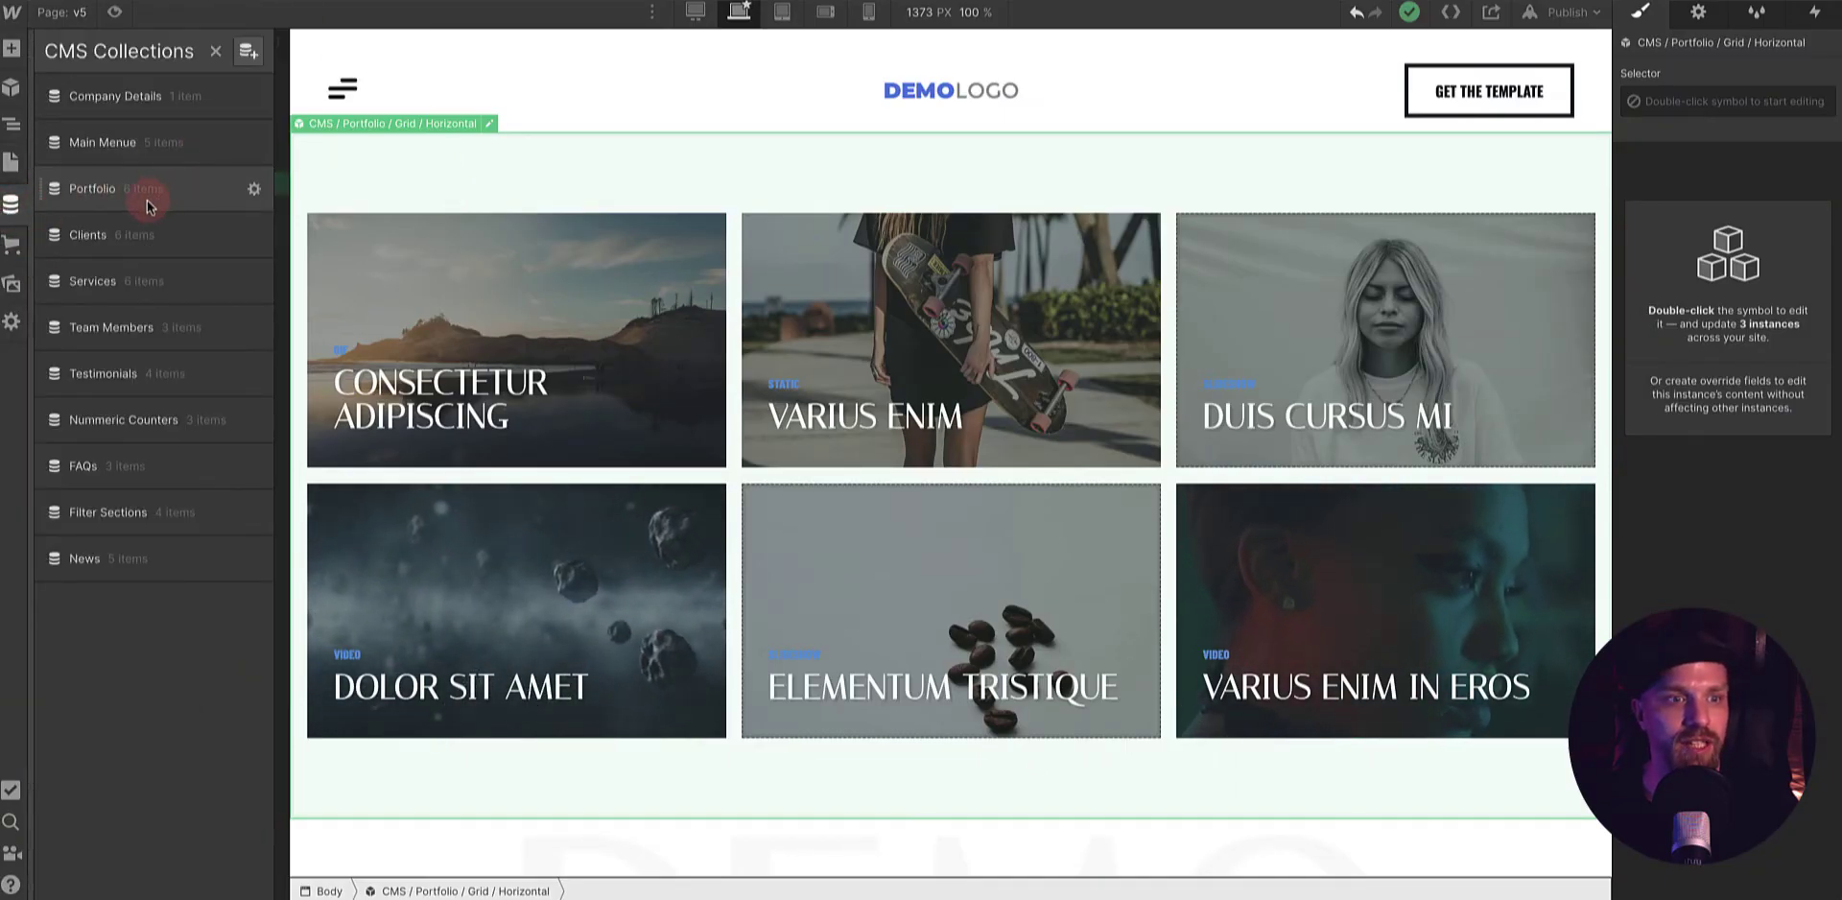
left_click(204, 193)
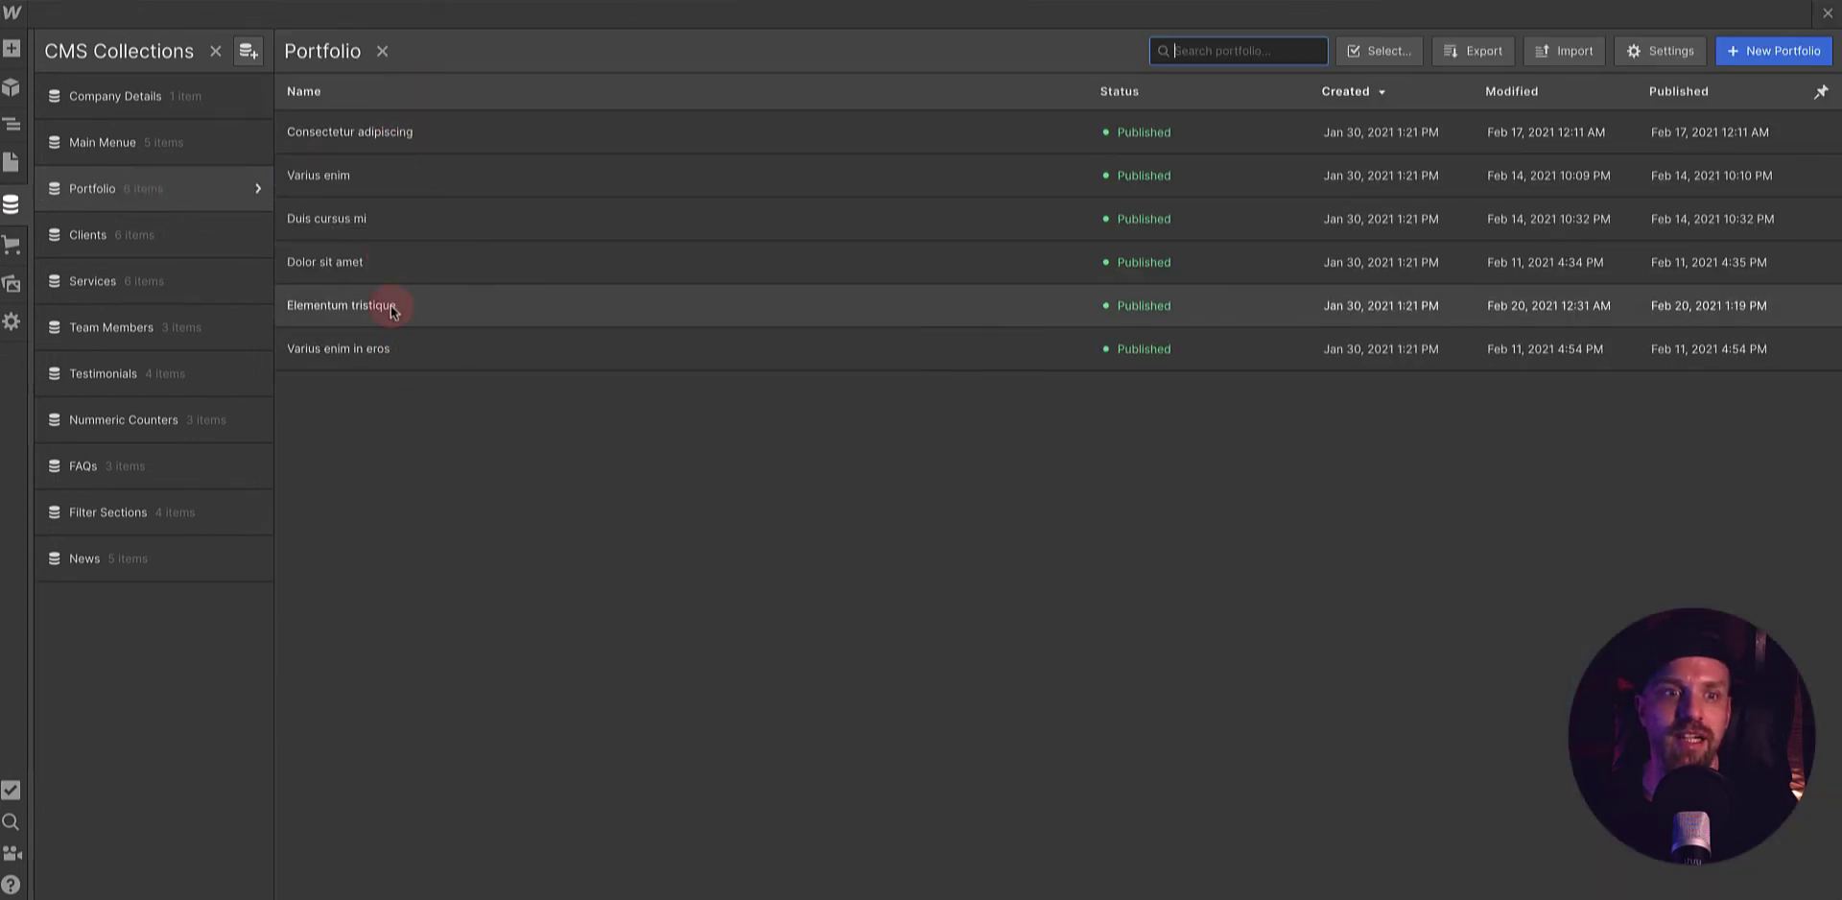
left_click(378, 135)
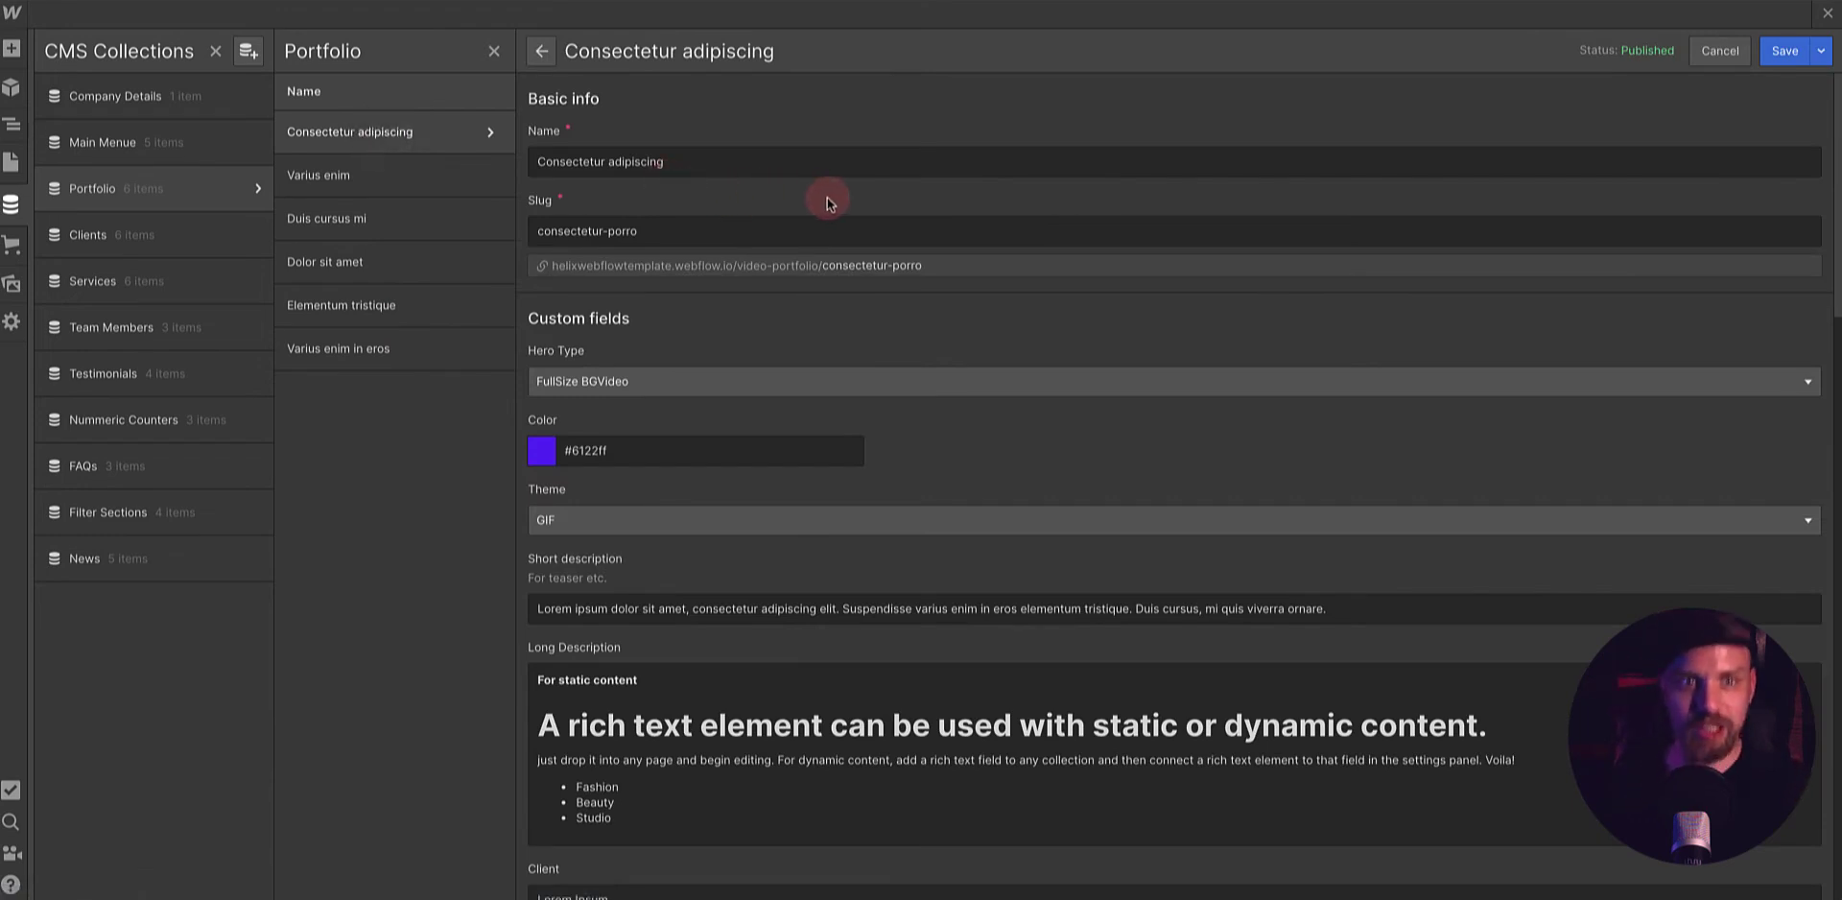
left_click_drag(699, 160, 523, 163)
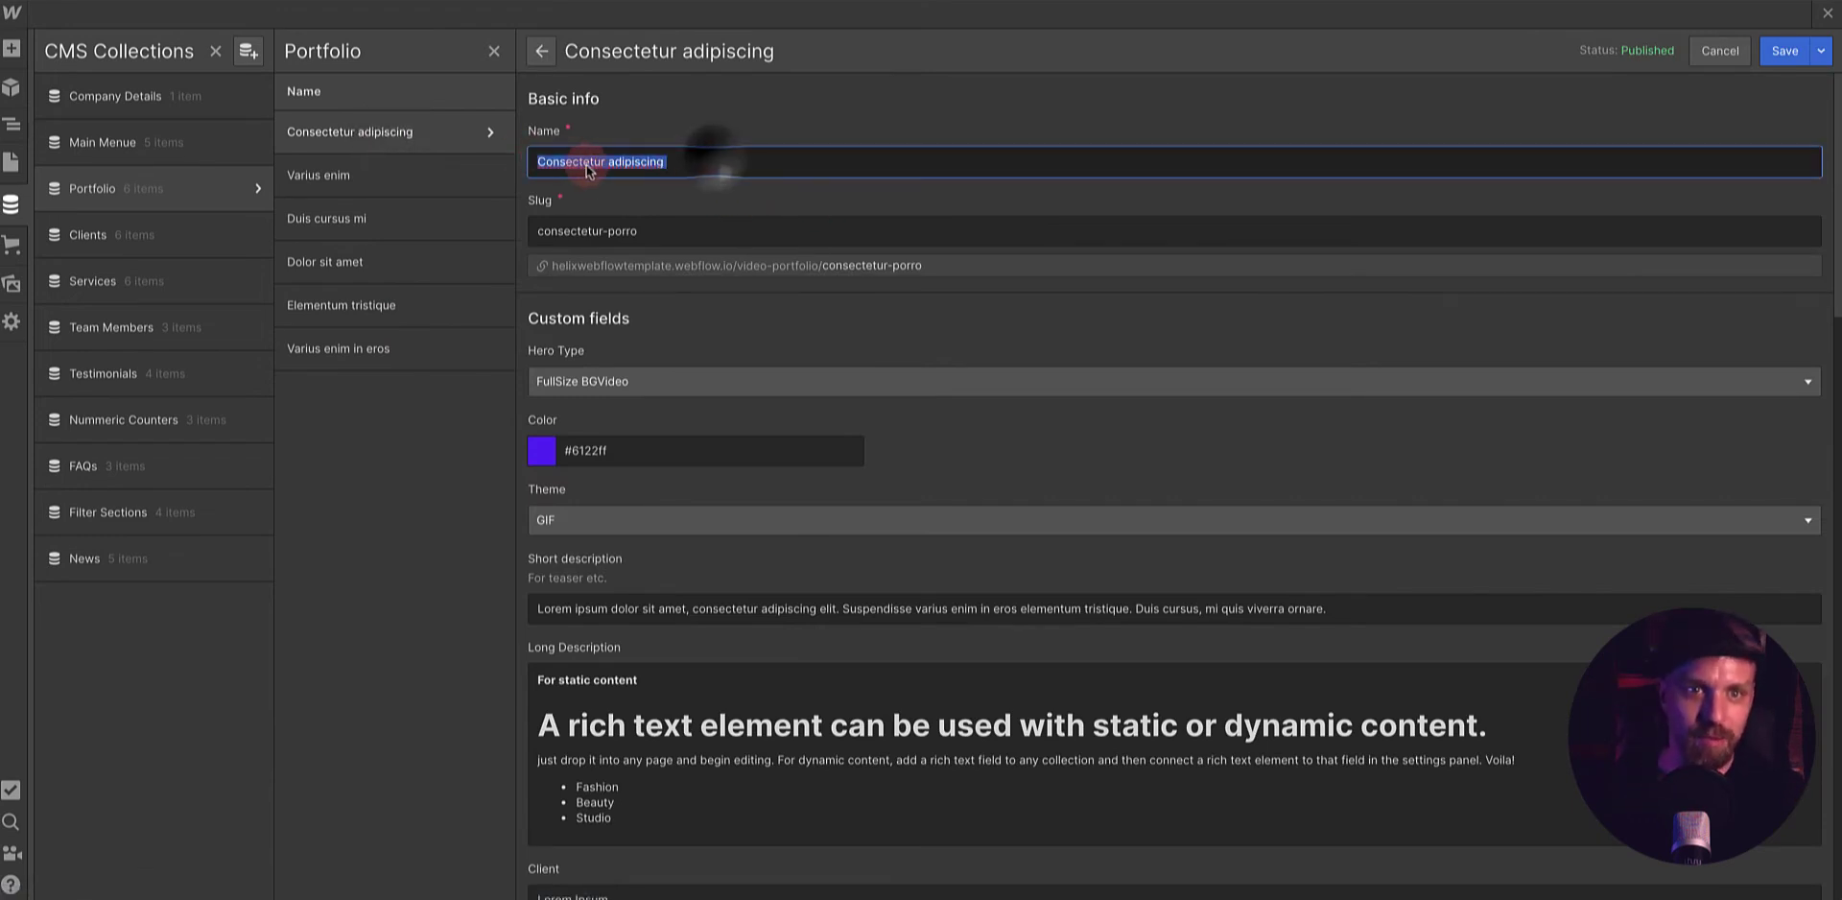
scroll(662, 215, "down", 1)
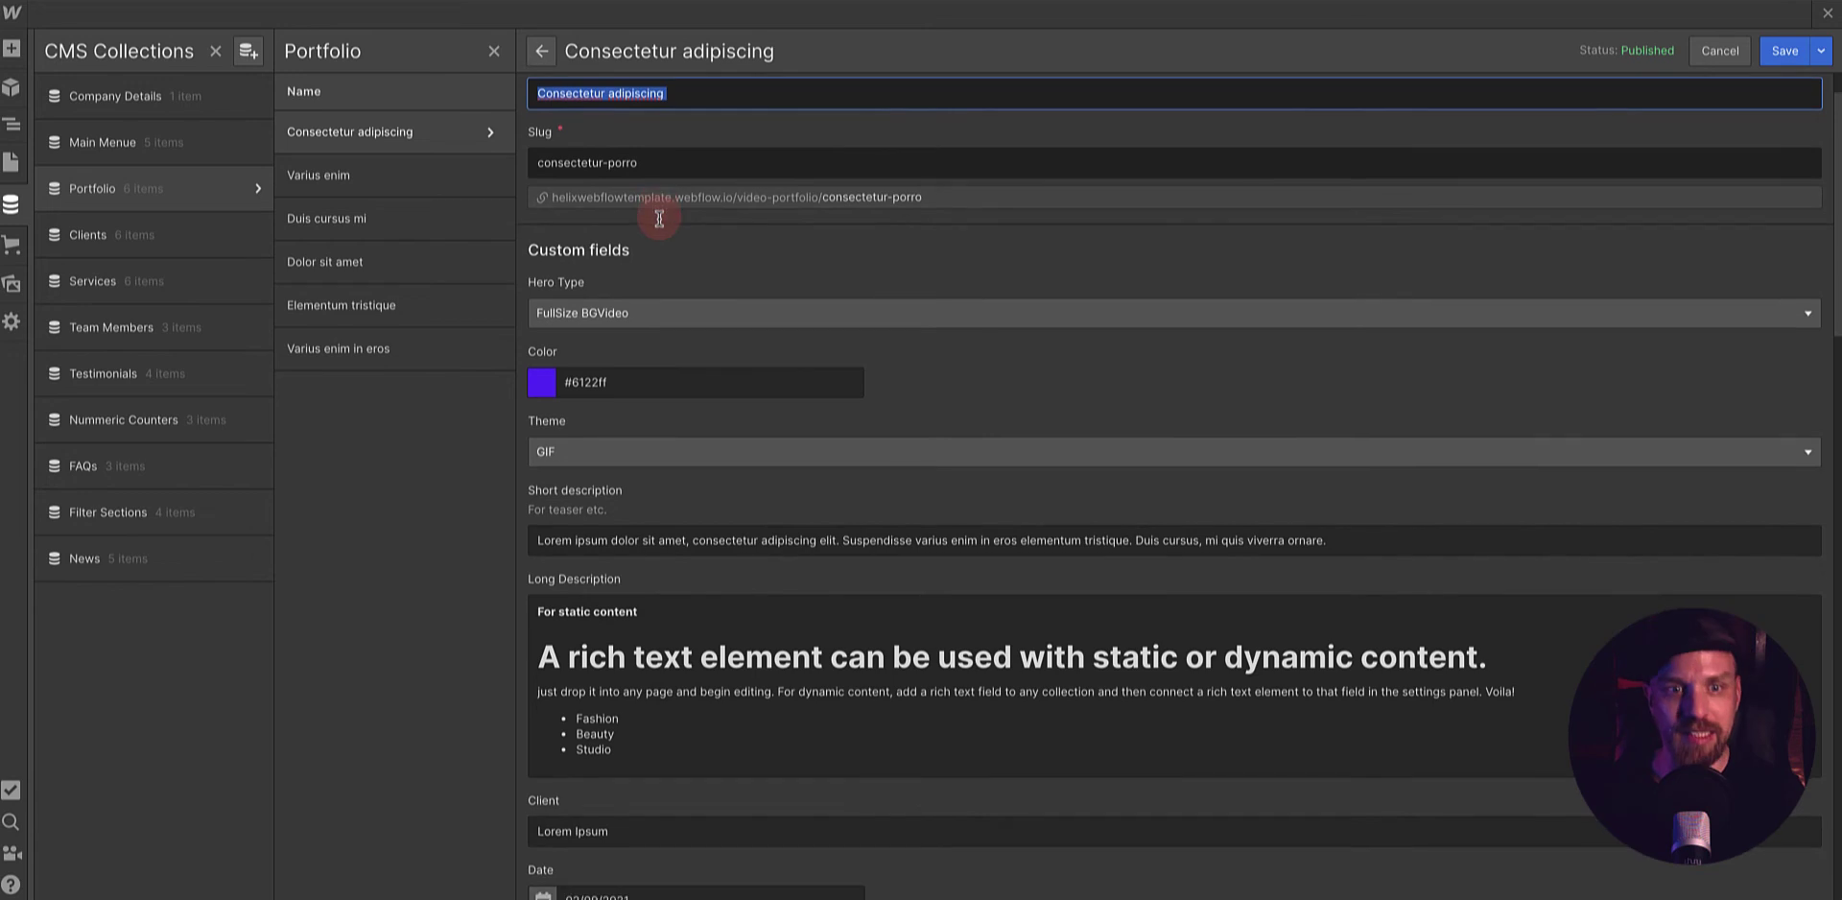
- Set the project's Hero Type to HalfSize Picture - Inset Typo and save the item while switching to the Portfolio collection settings
left_click(625, 312)
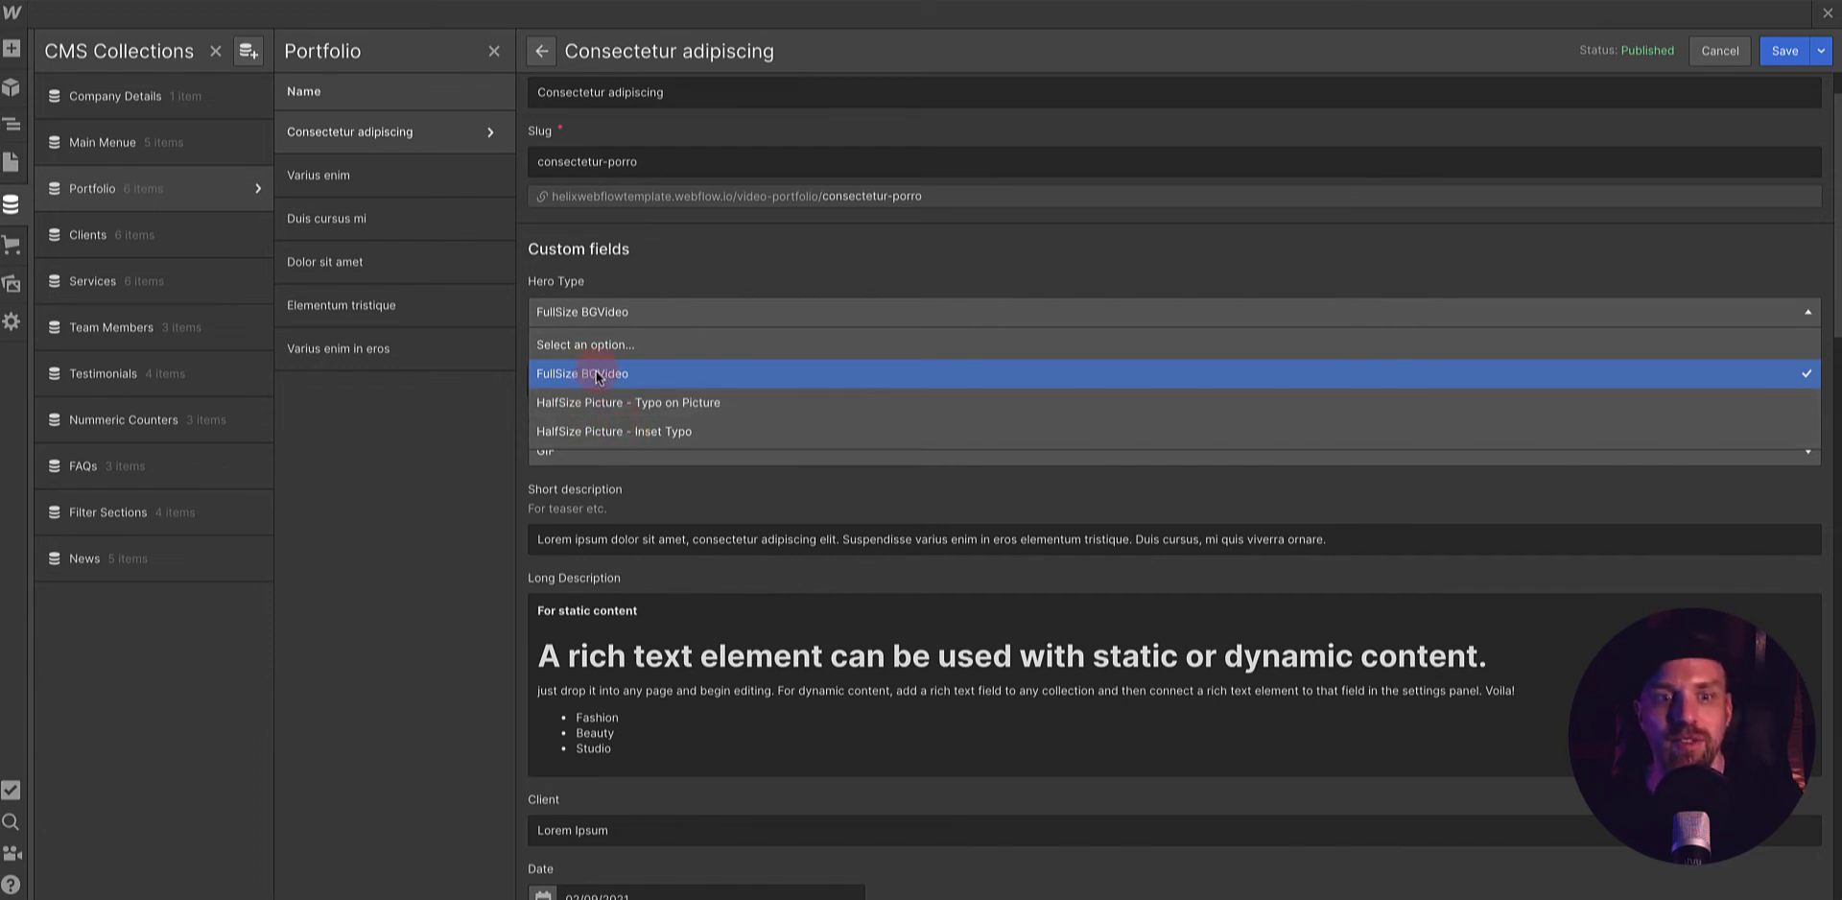
left_click(584, 429)
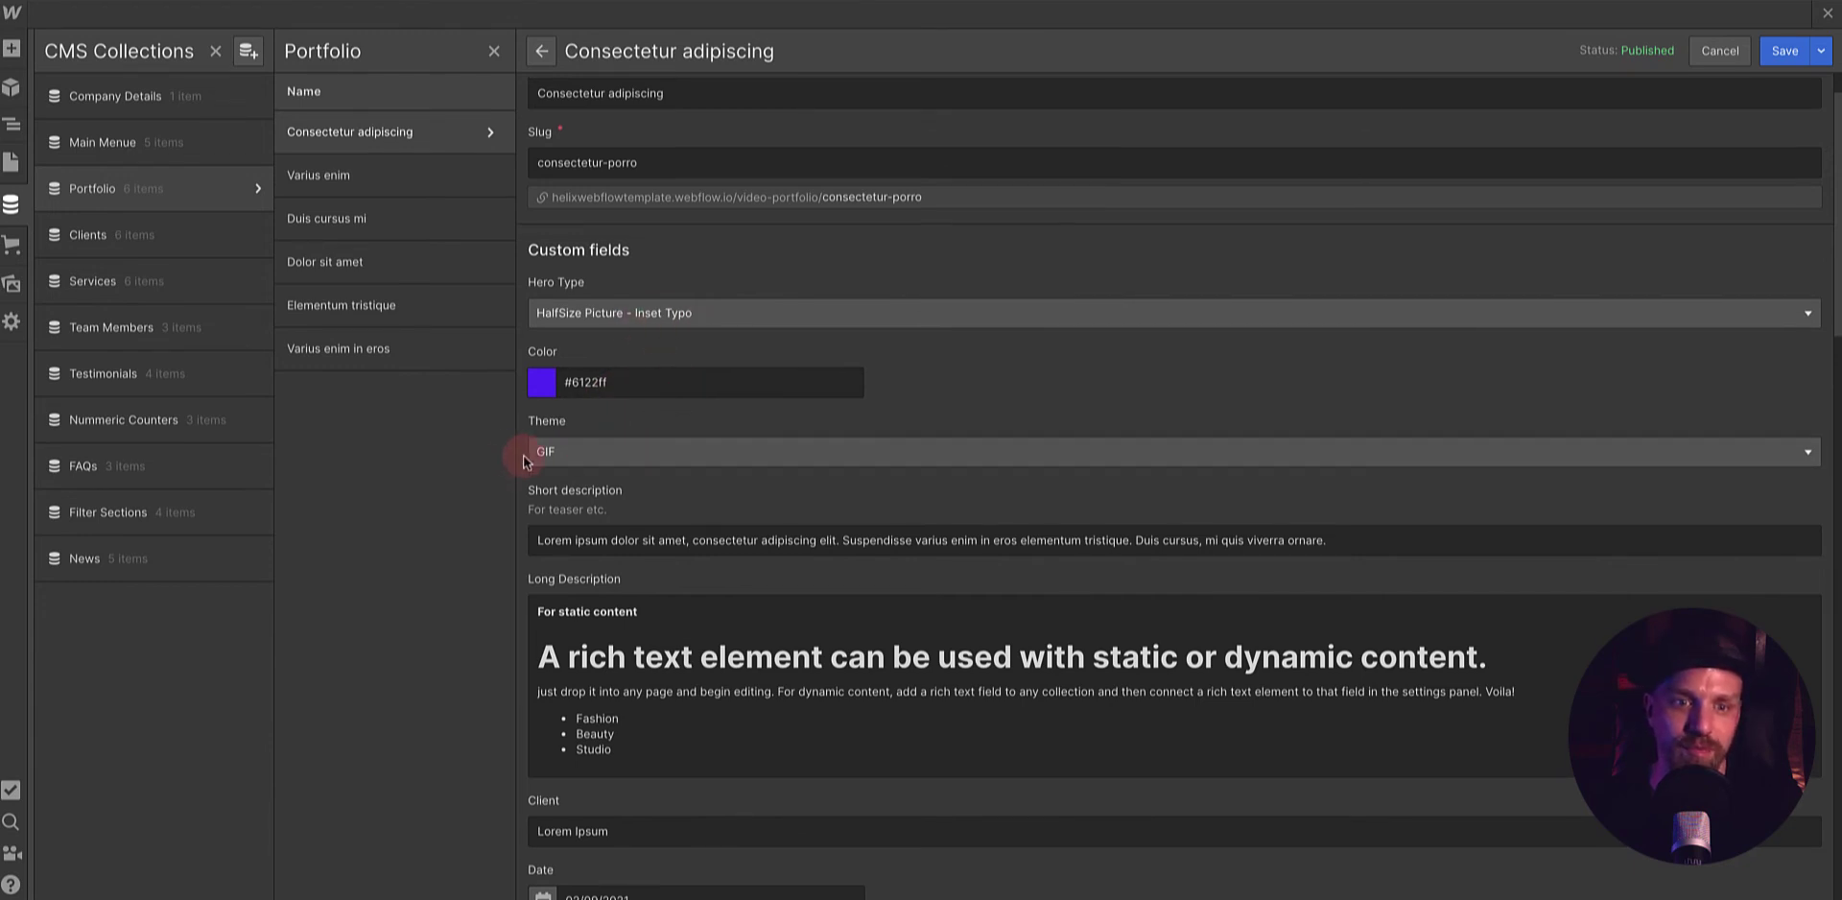
left_click(562, 456)
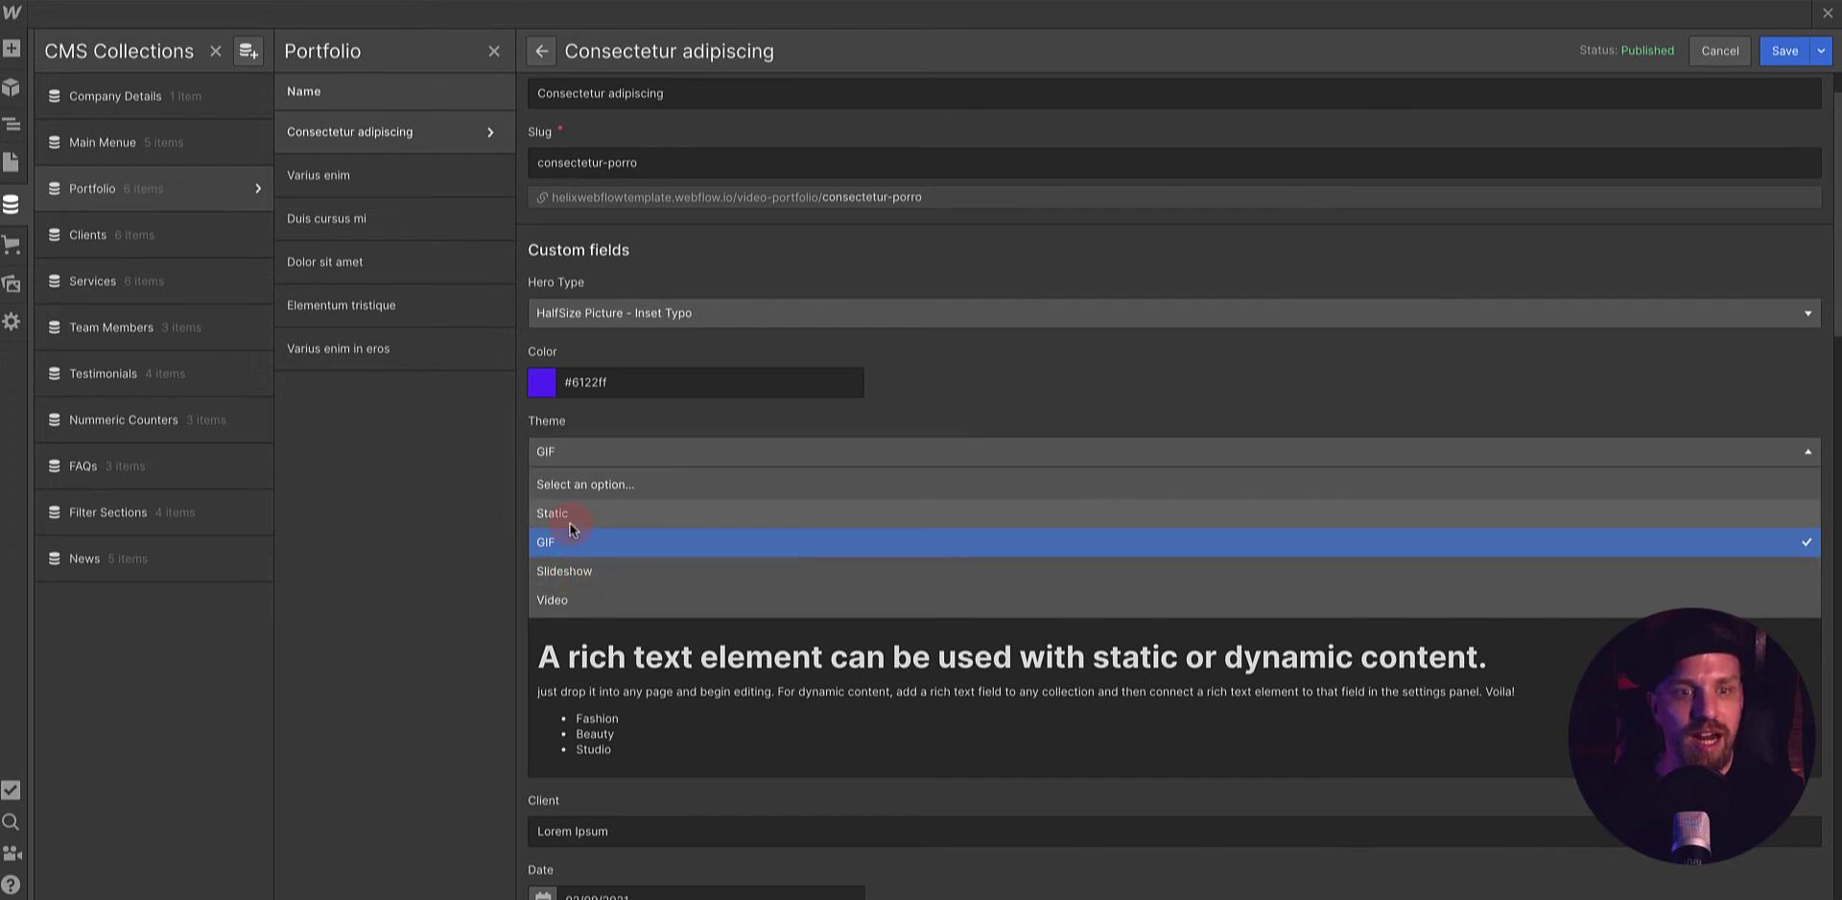
left_click(621, 436)
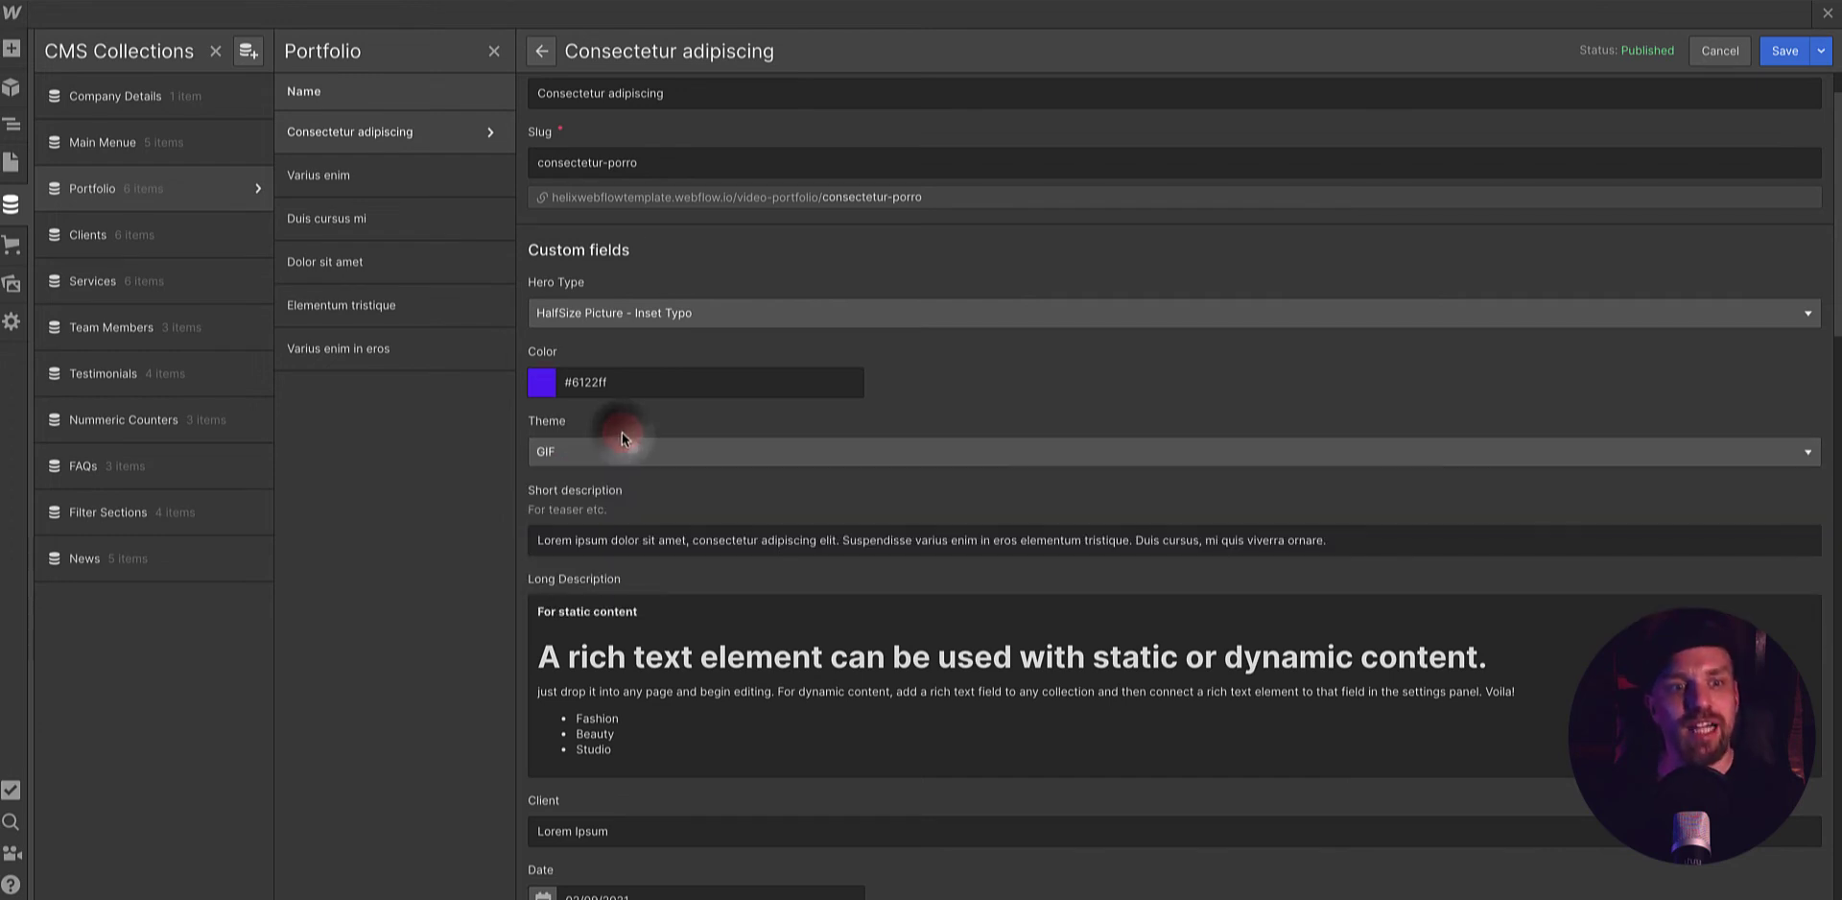
left_click(252, 194)
left_click(1081, 508)
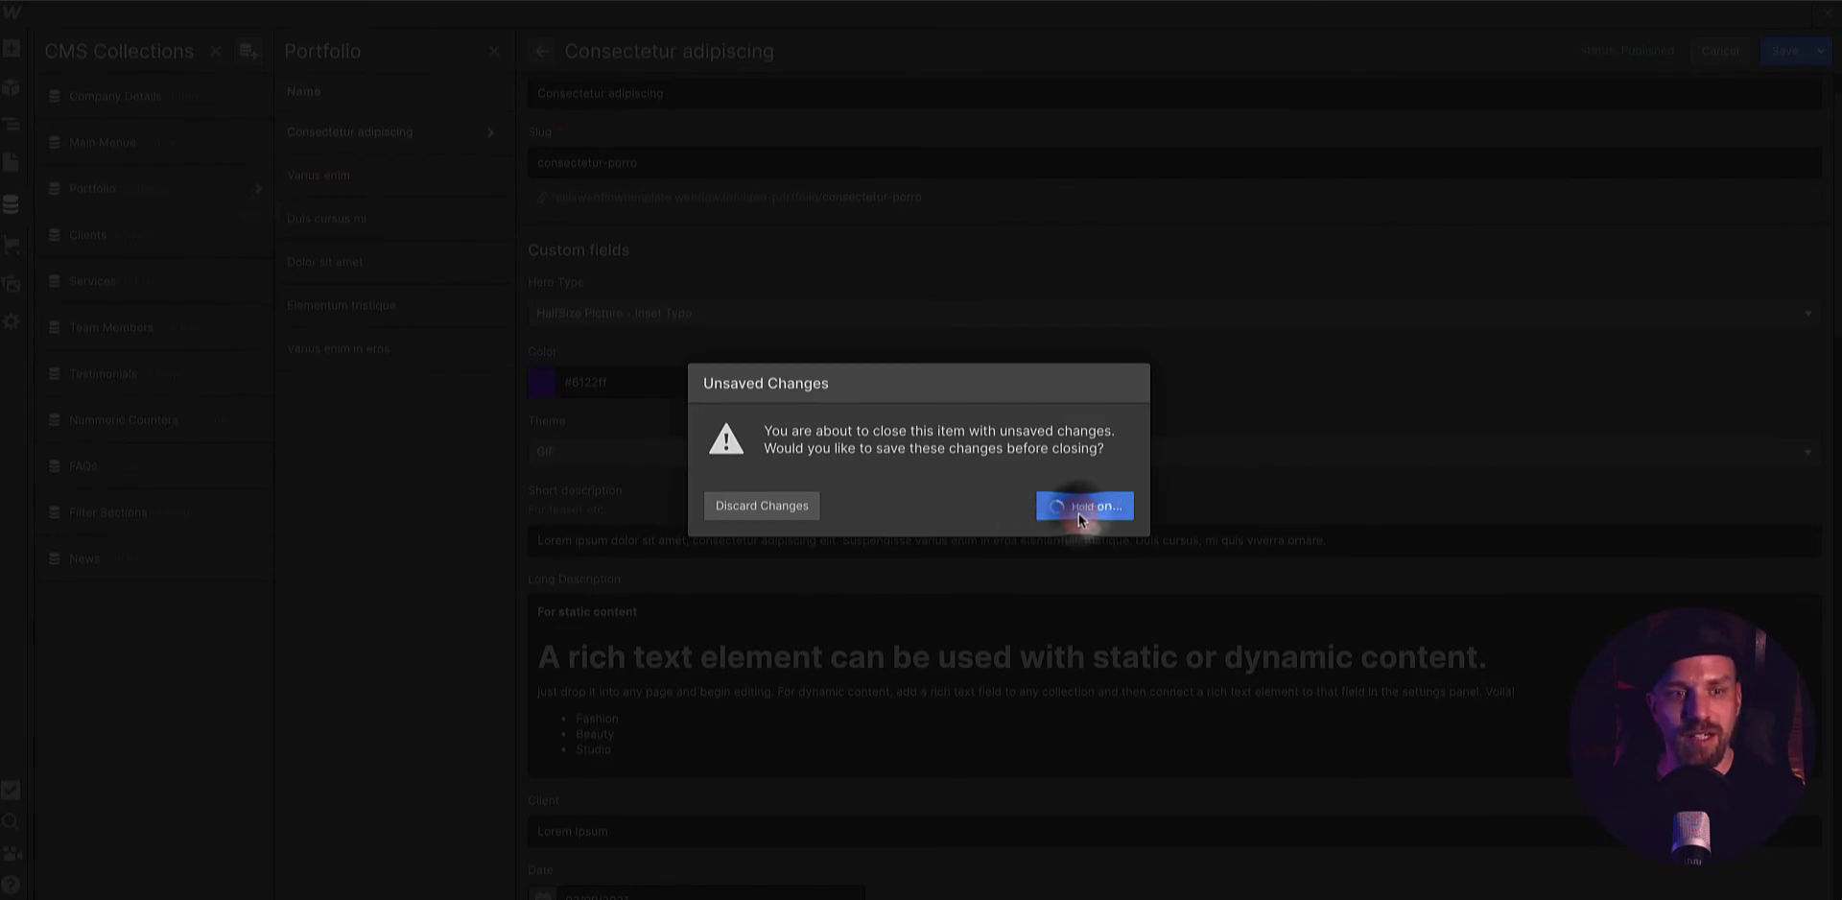
- Look through the custom fields defined in the Portfolio collection settings, from Hero Type to ClientReference
scroll(635, 420, "down", 2)
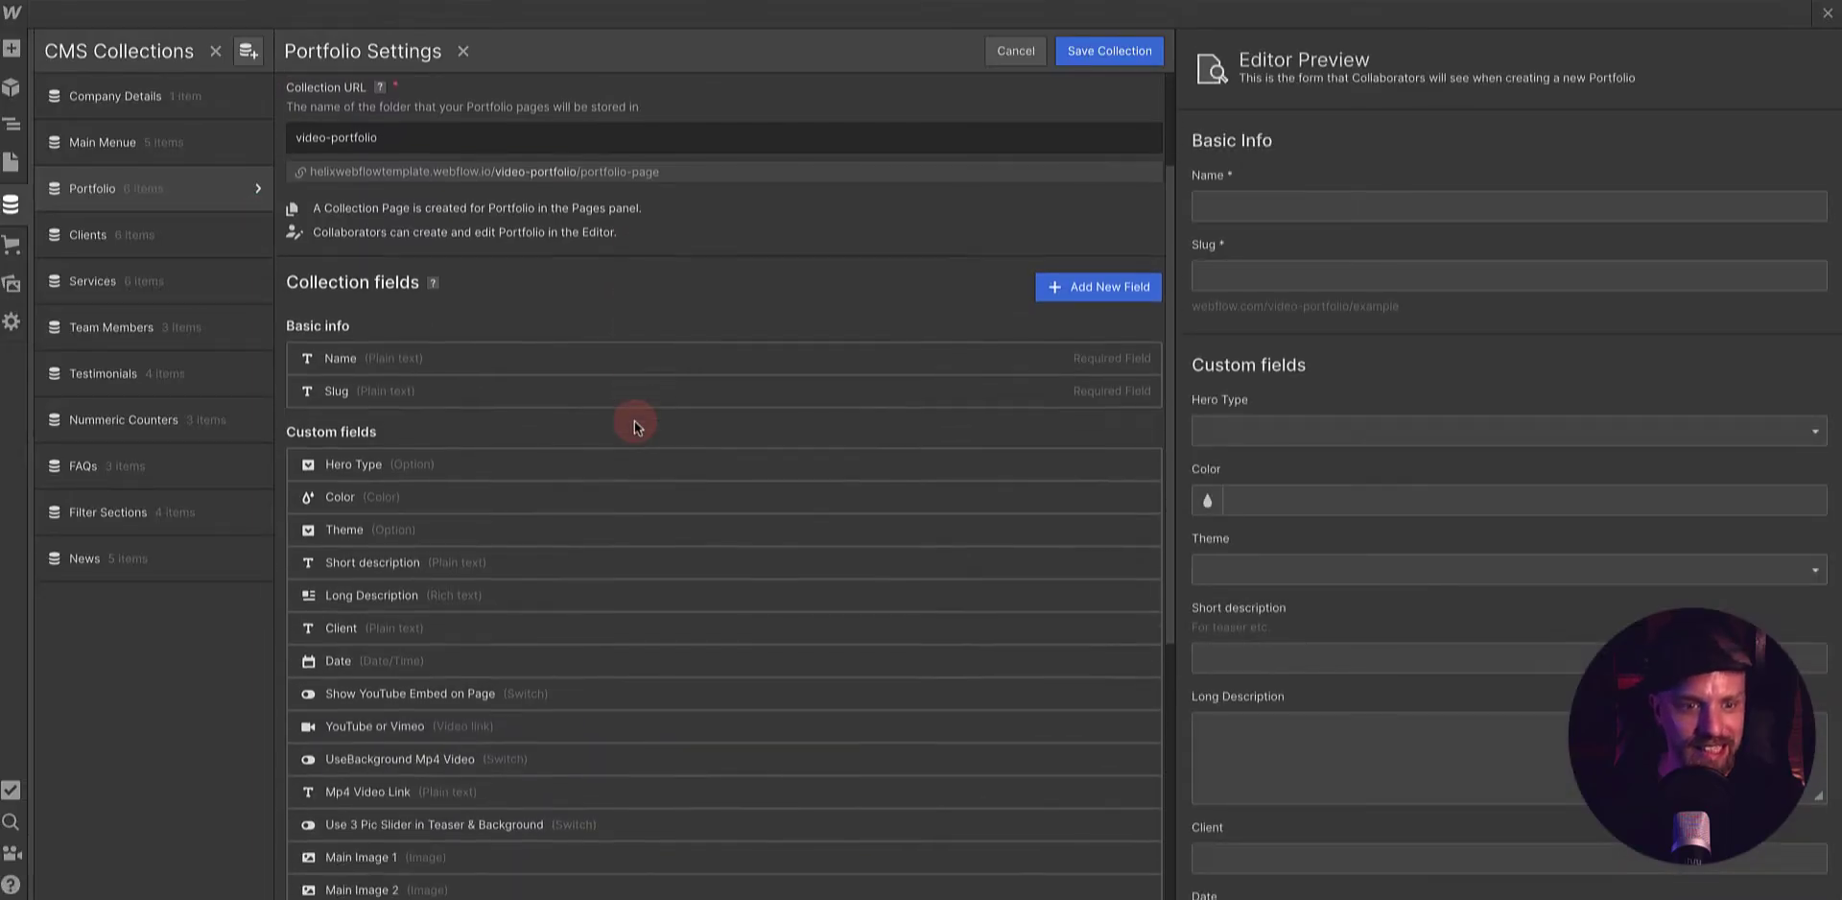
scroll(635, 421, "down", 3)
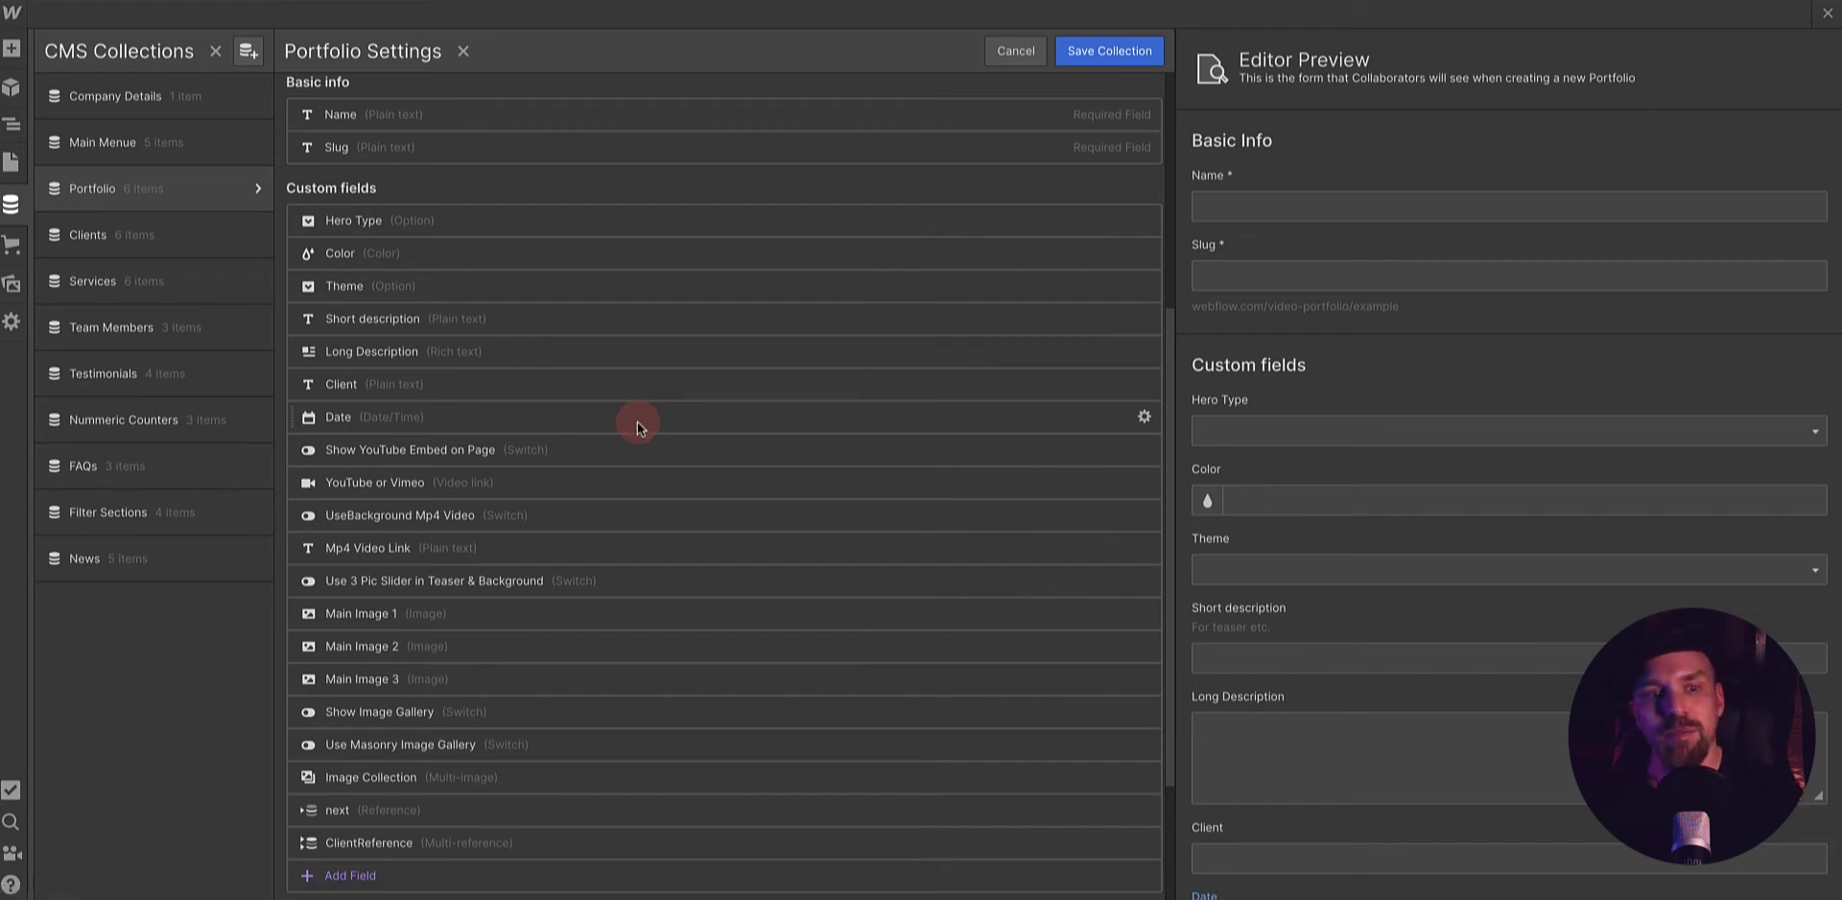
scroll(637, 422, "down", 1)
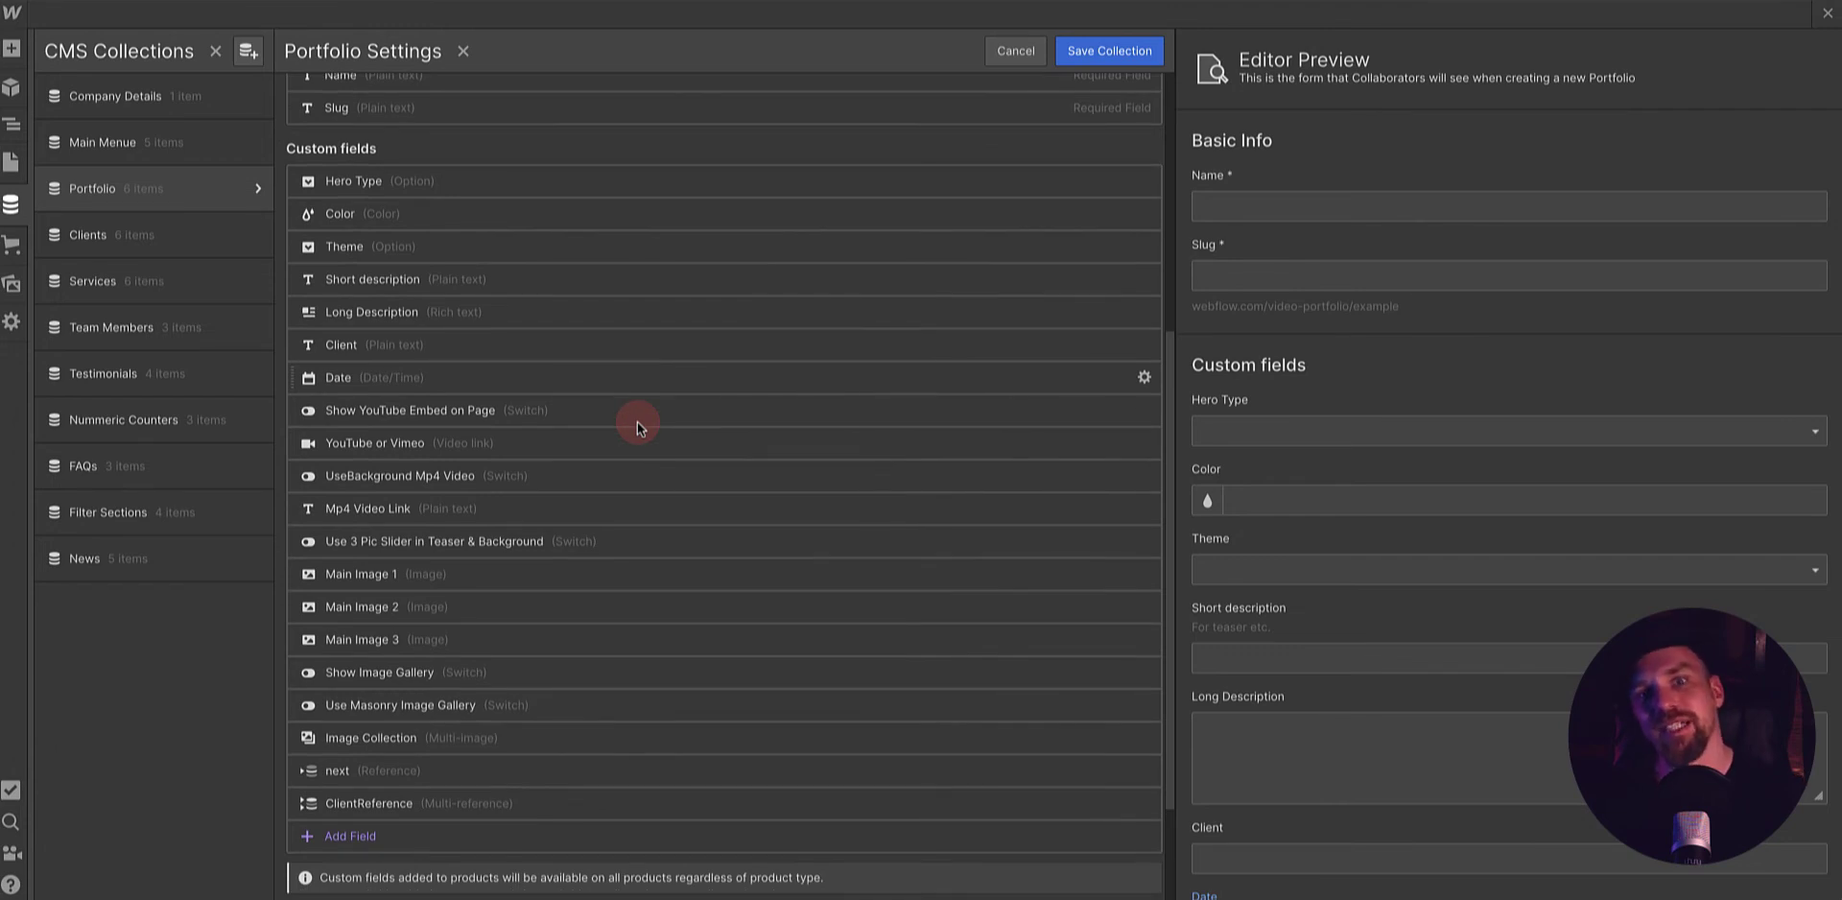
scroll(637, 422, "down", 1)
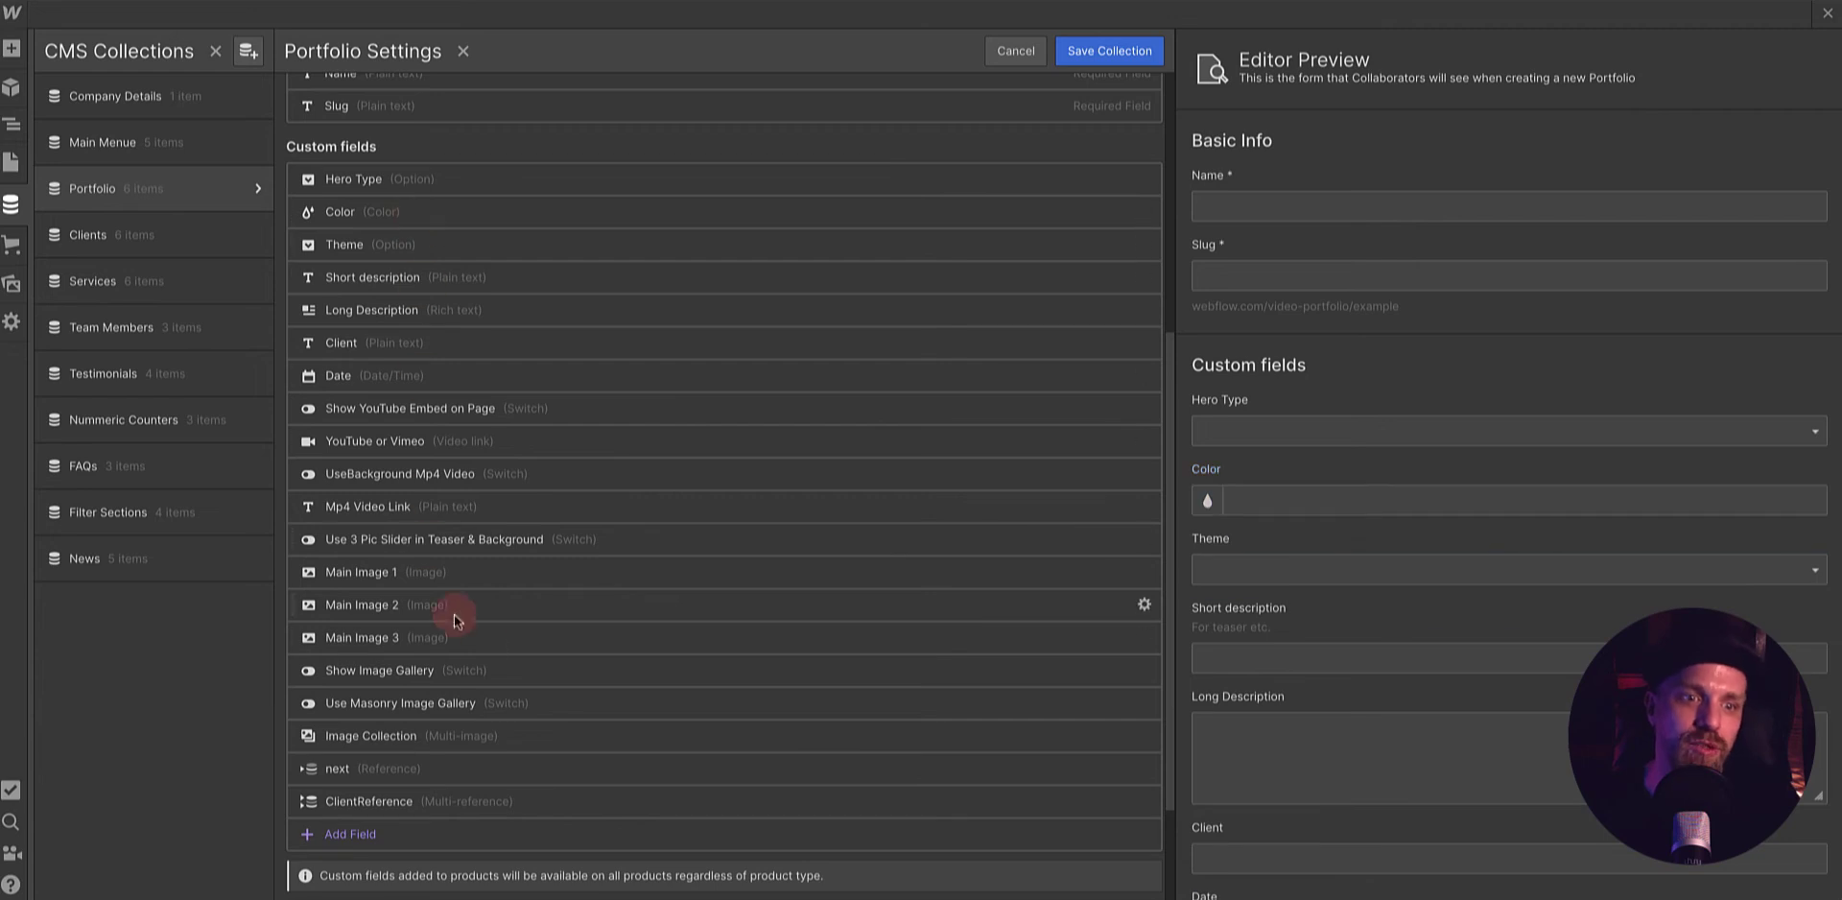
scroll(446, 662, "up", 1)
scroll(431, 733, "down", 1)
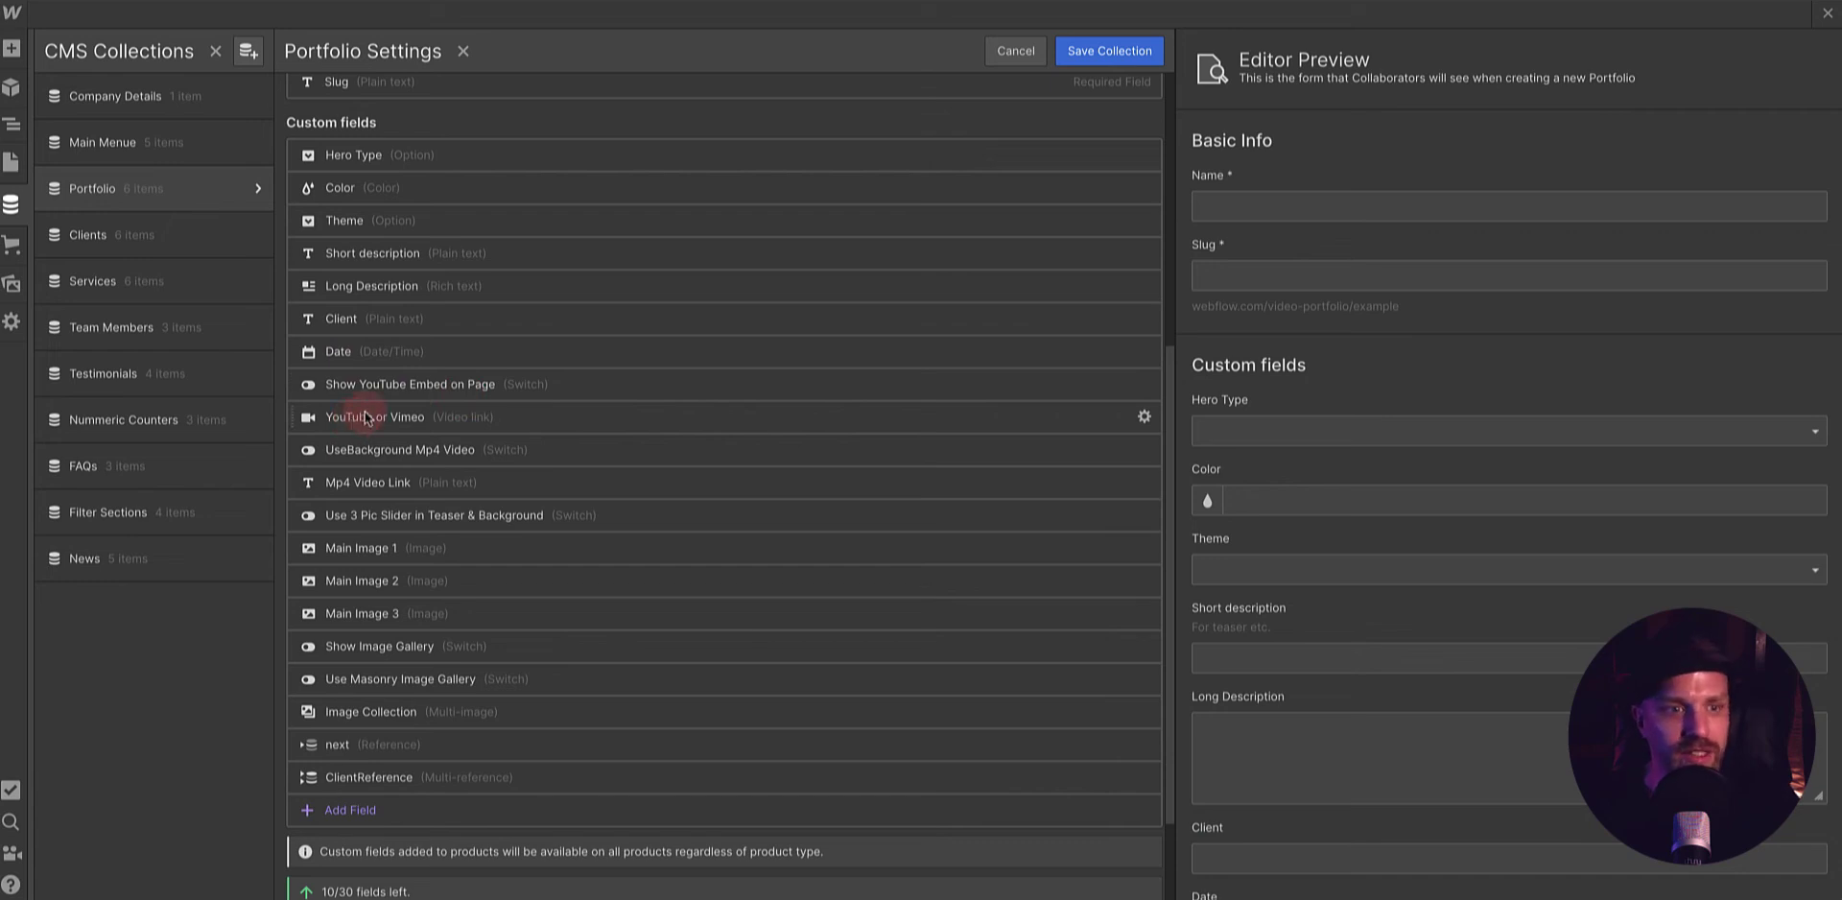
- Leave the collection settings and reopen the Consectetur adipiscing portfolio item at its long description
left_click(169, 190)
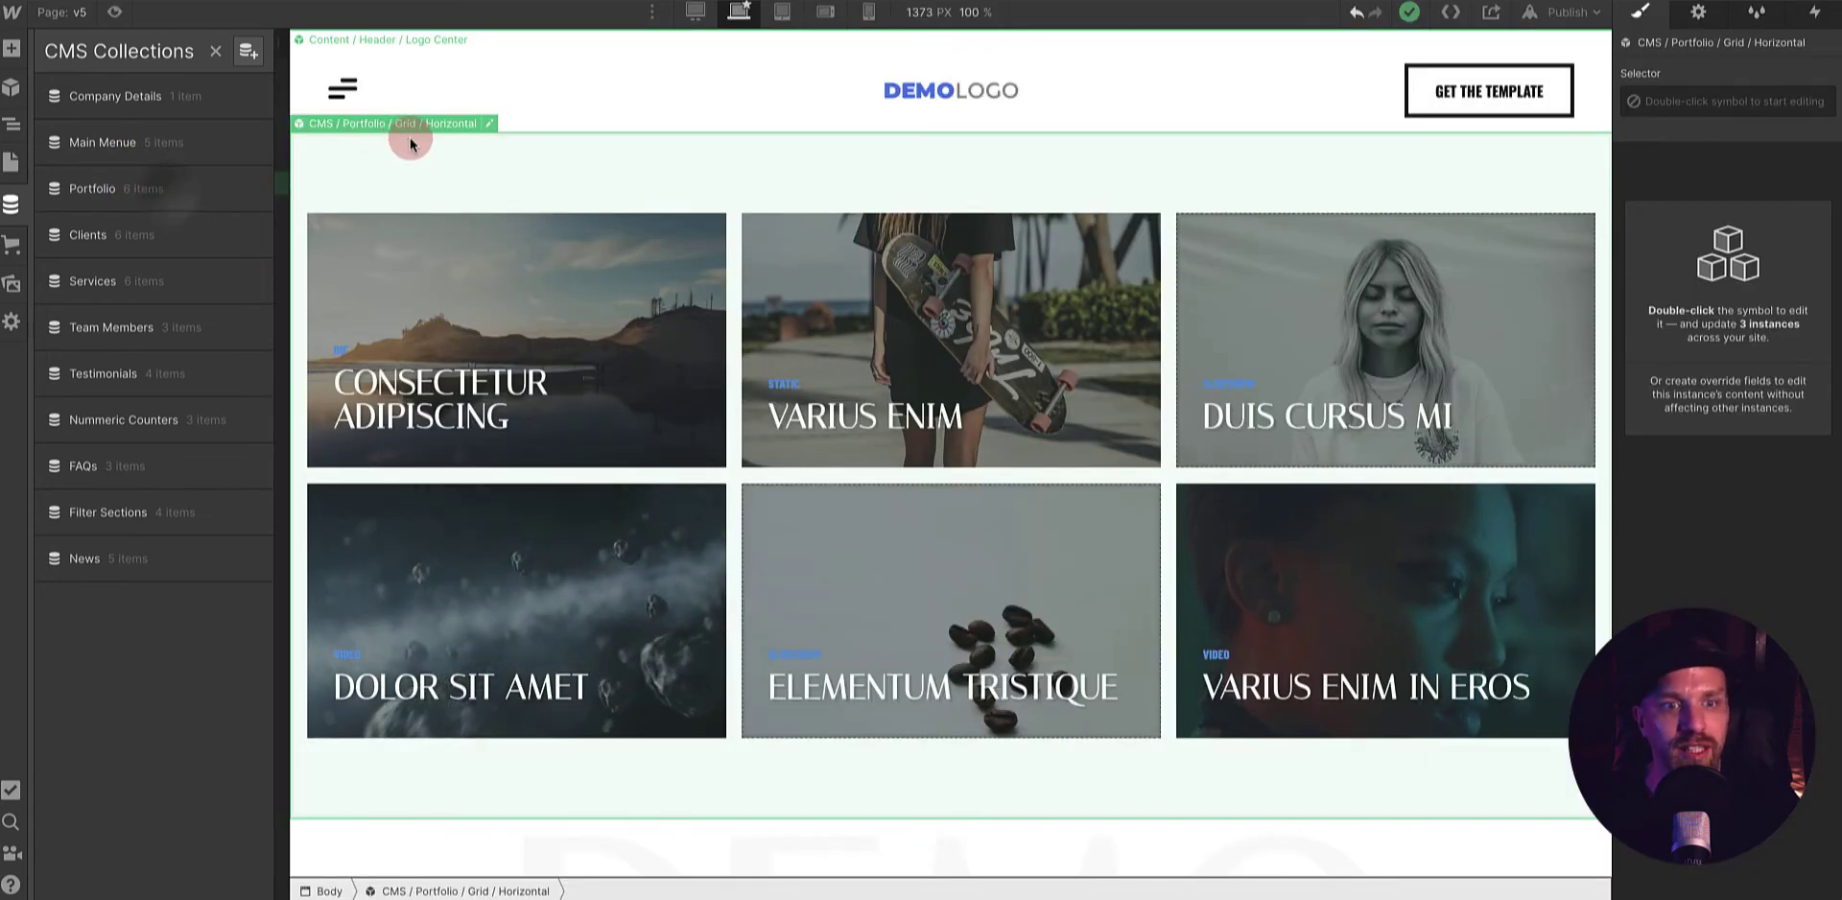
left_click(153, 187)
left_click(383, 132)
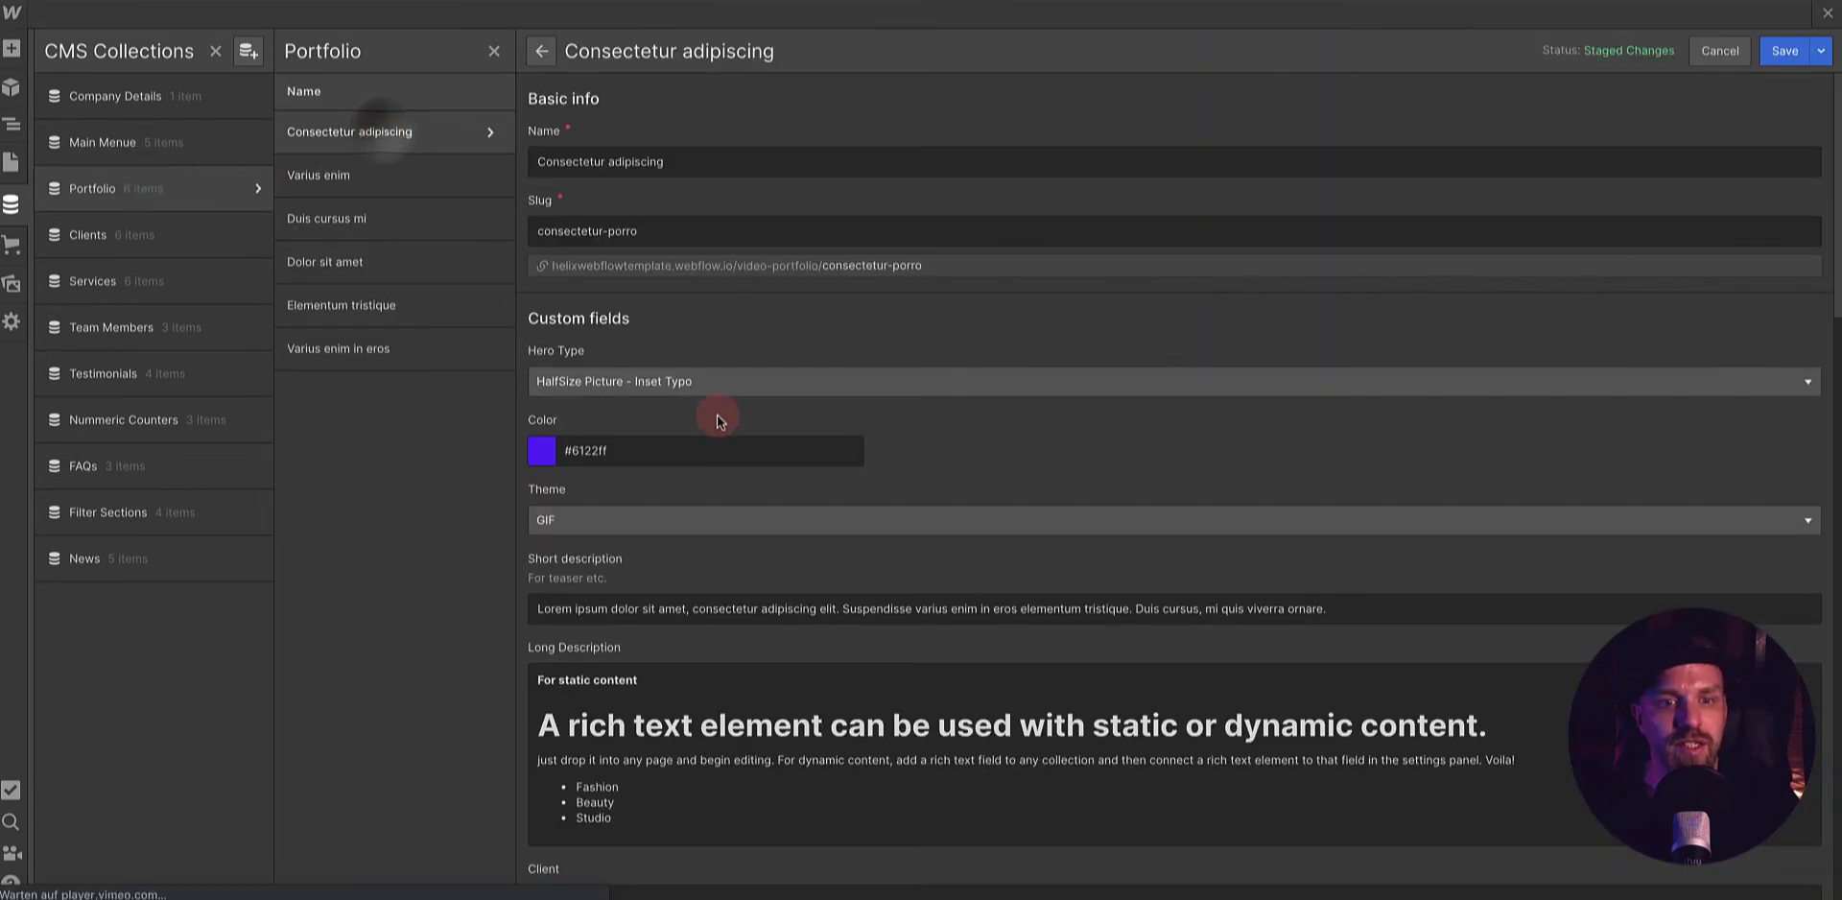
scroll(715, 415, "down", 3)
scroll(716, 414, "down", 3)
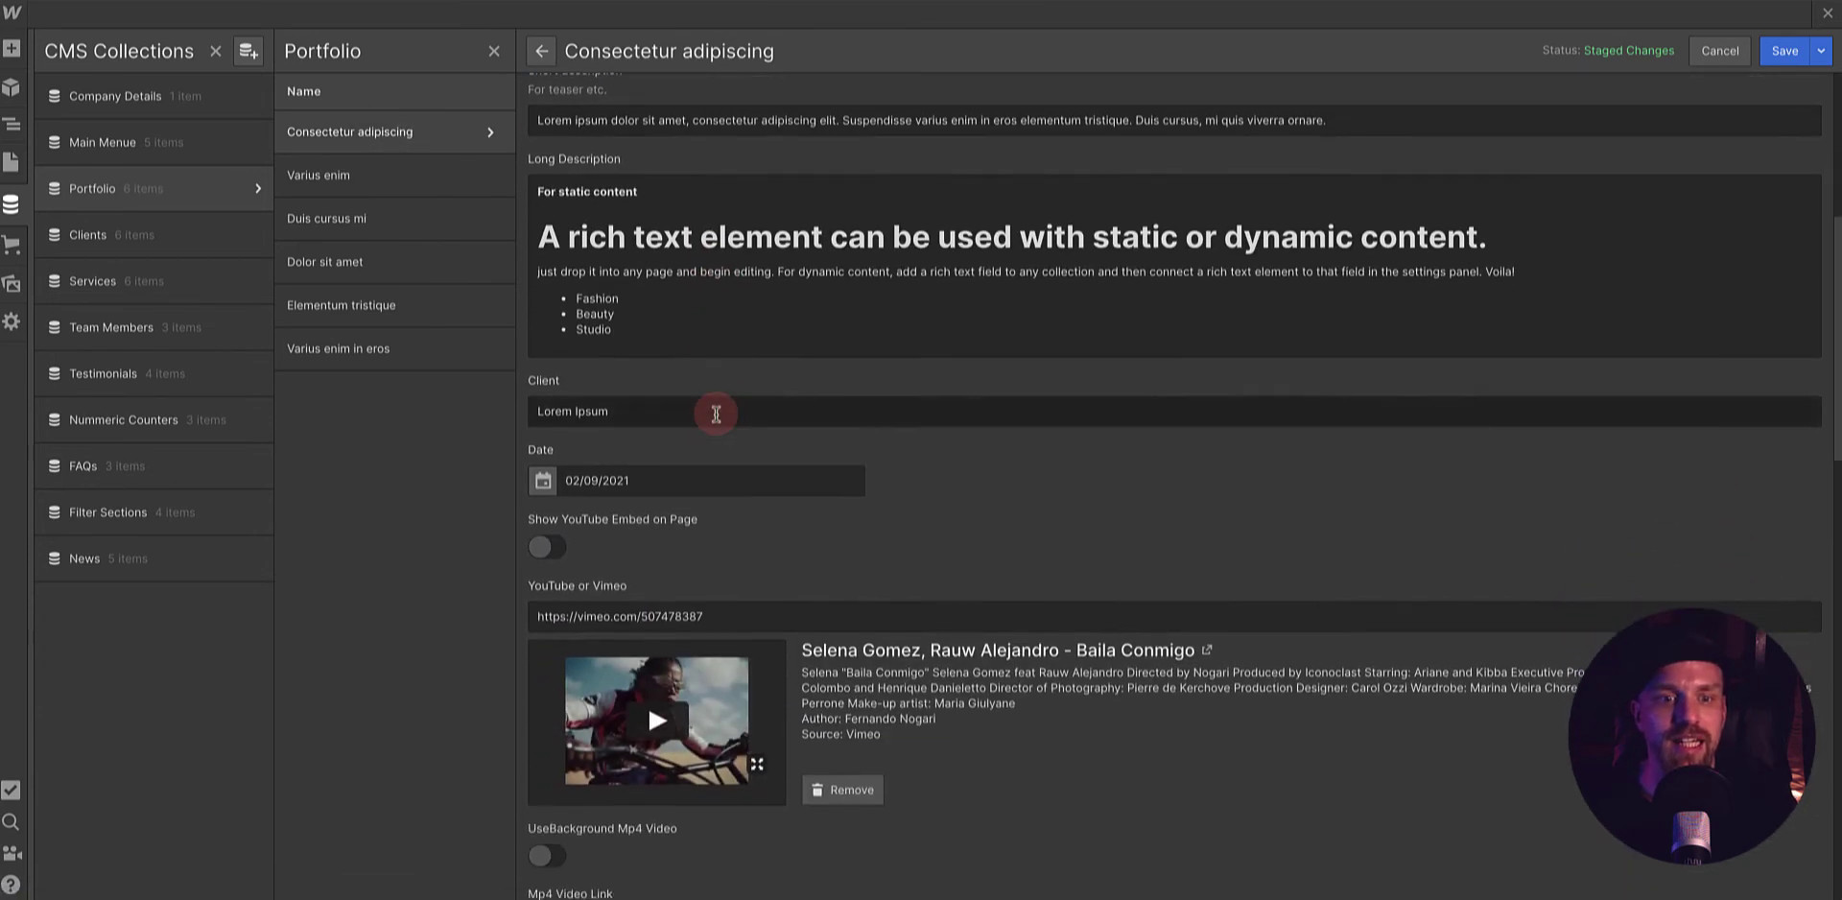
- Insert the image demologo_color_black.png on a new line under "For static content" in the long description, and delete it again
left_click(644, 326)
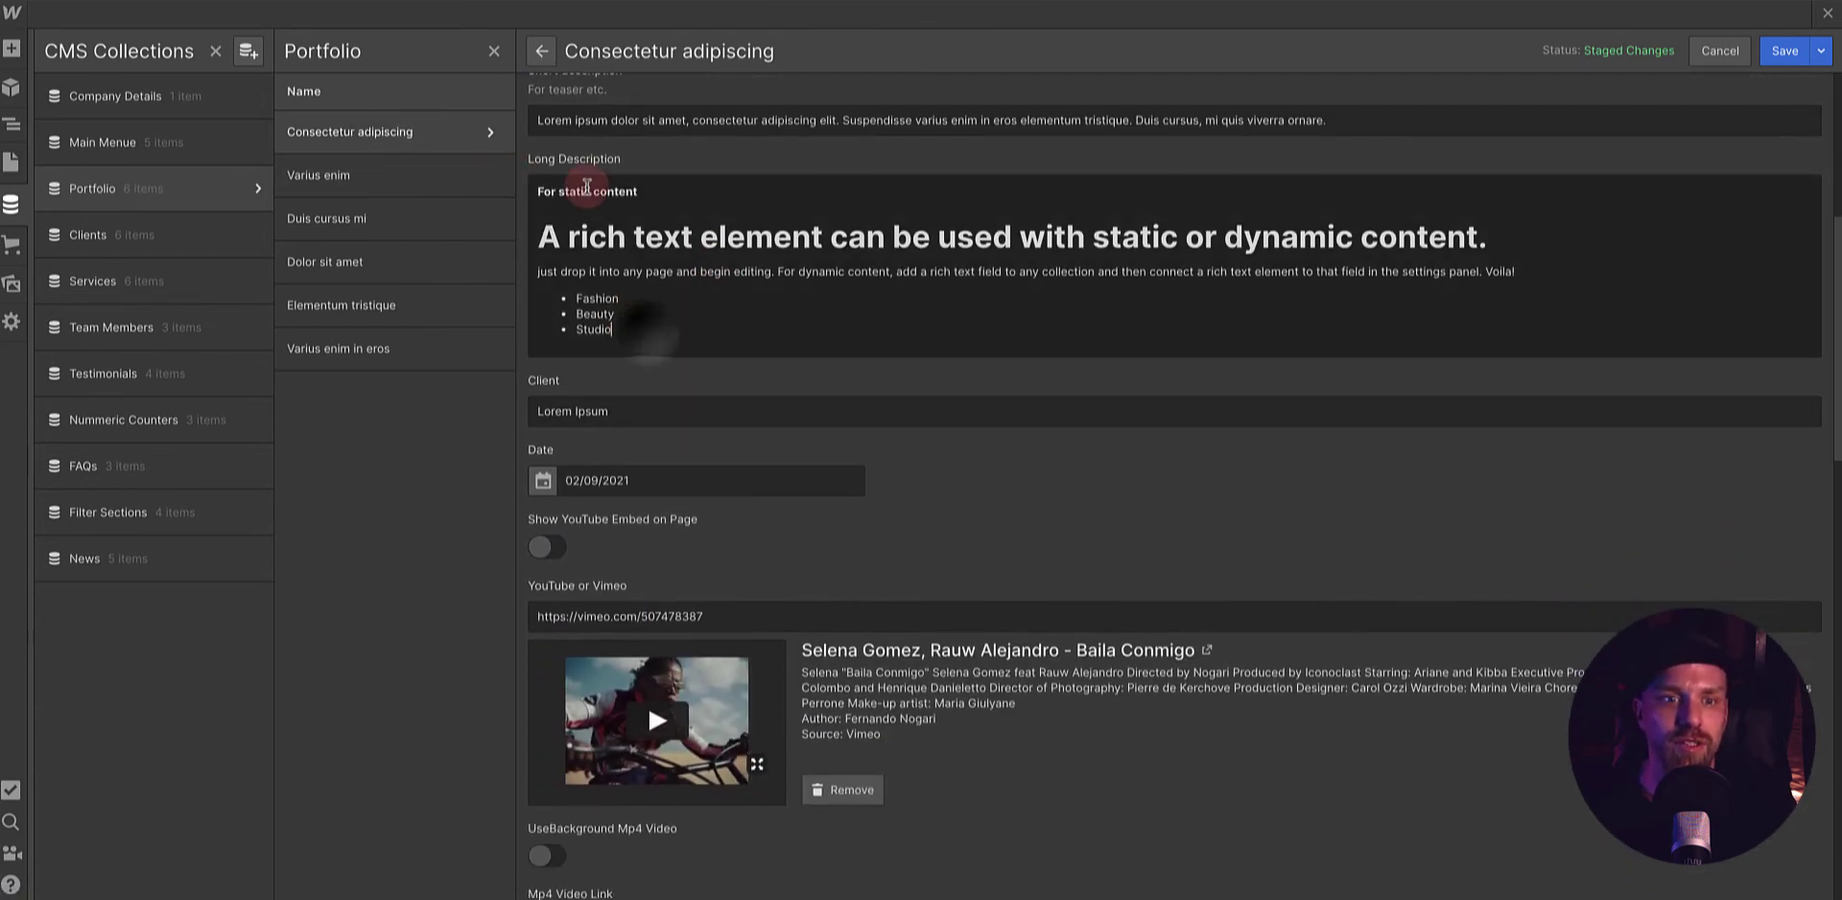
left_click_drag(526, 191, 666, 196)
left_click(665, 196)
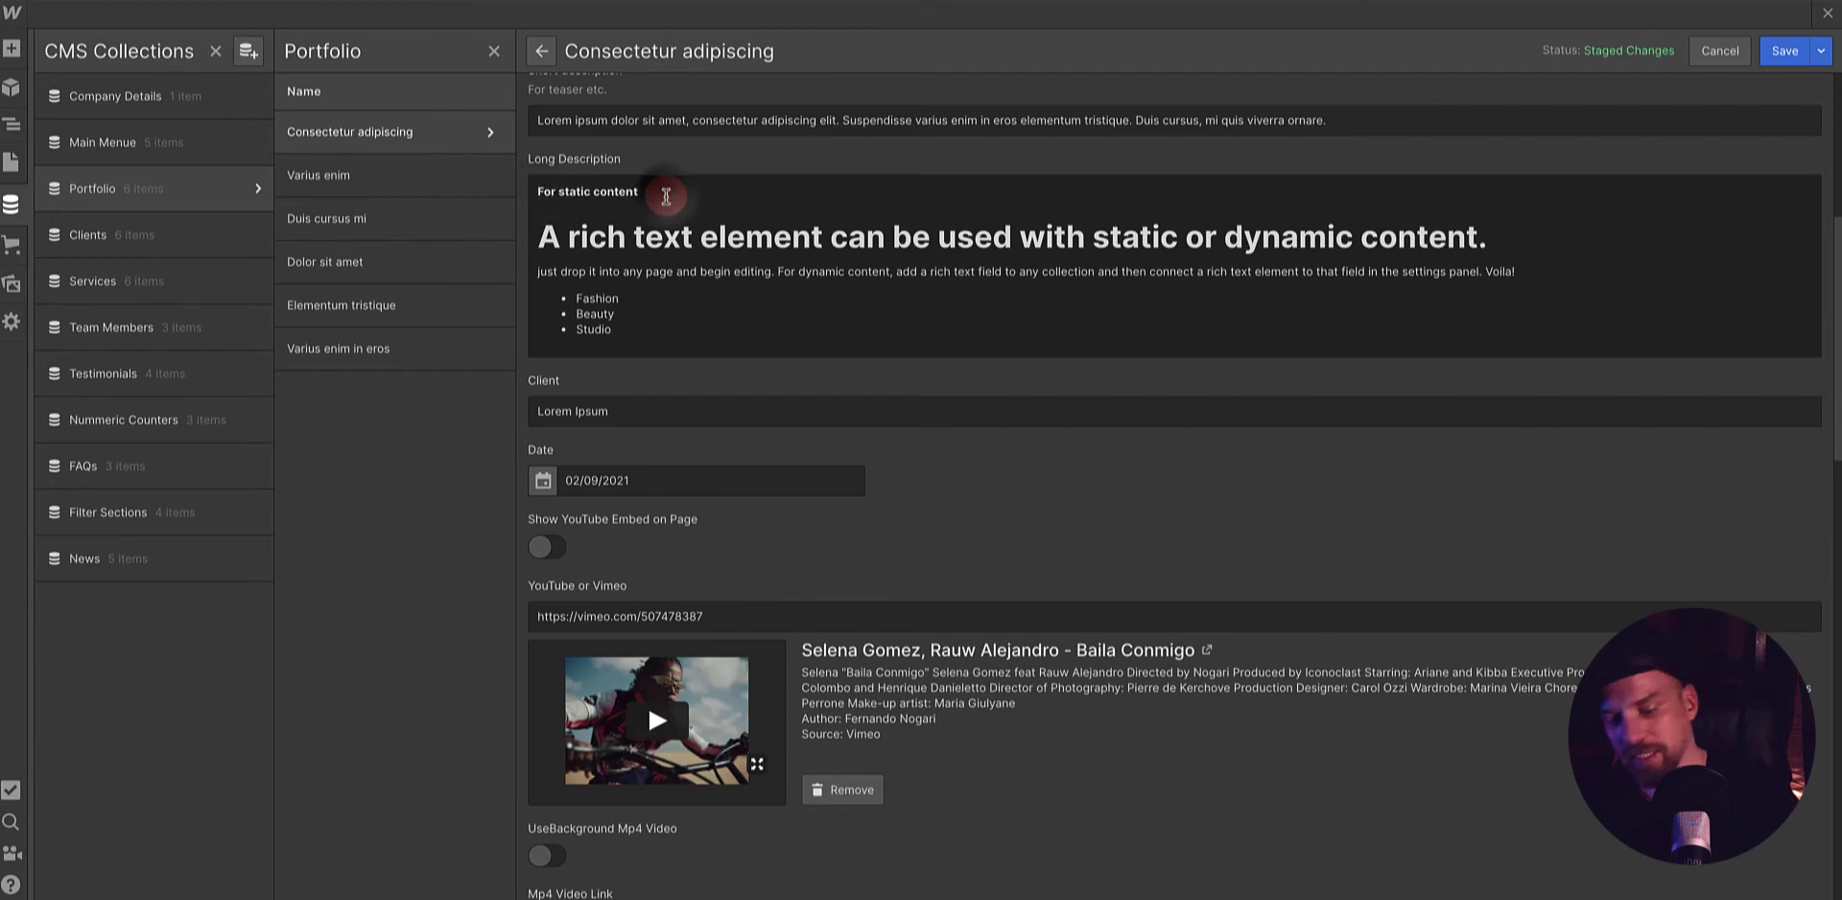
key("Return")
left_click(560, 249)
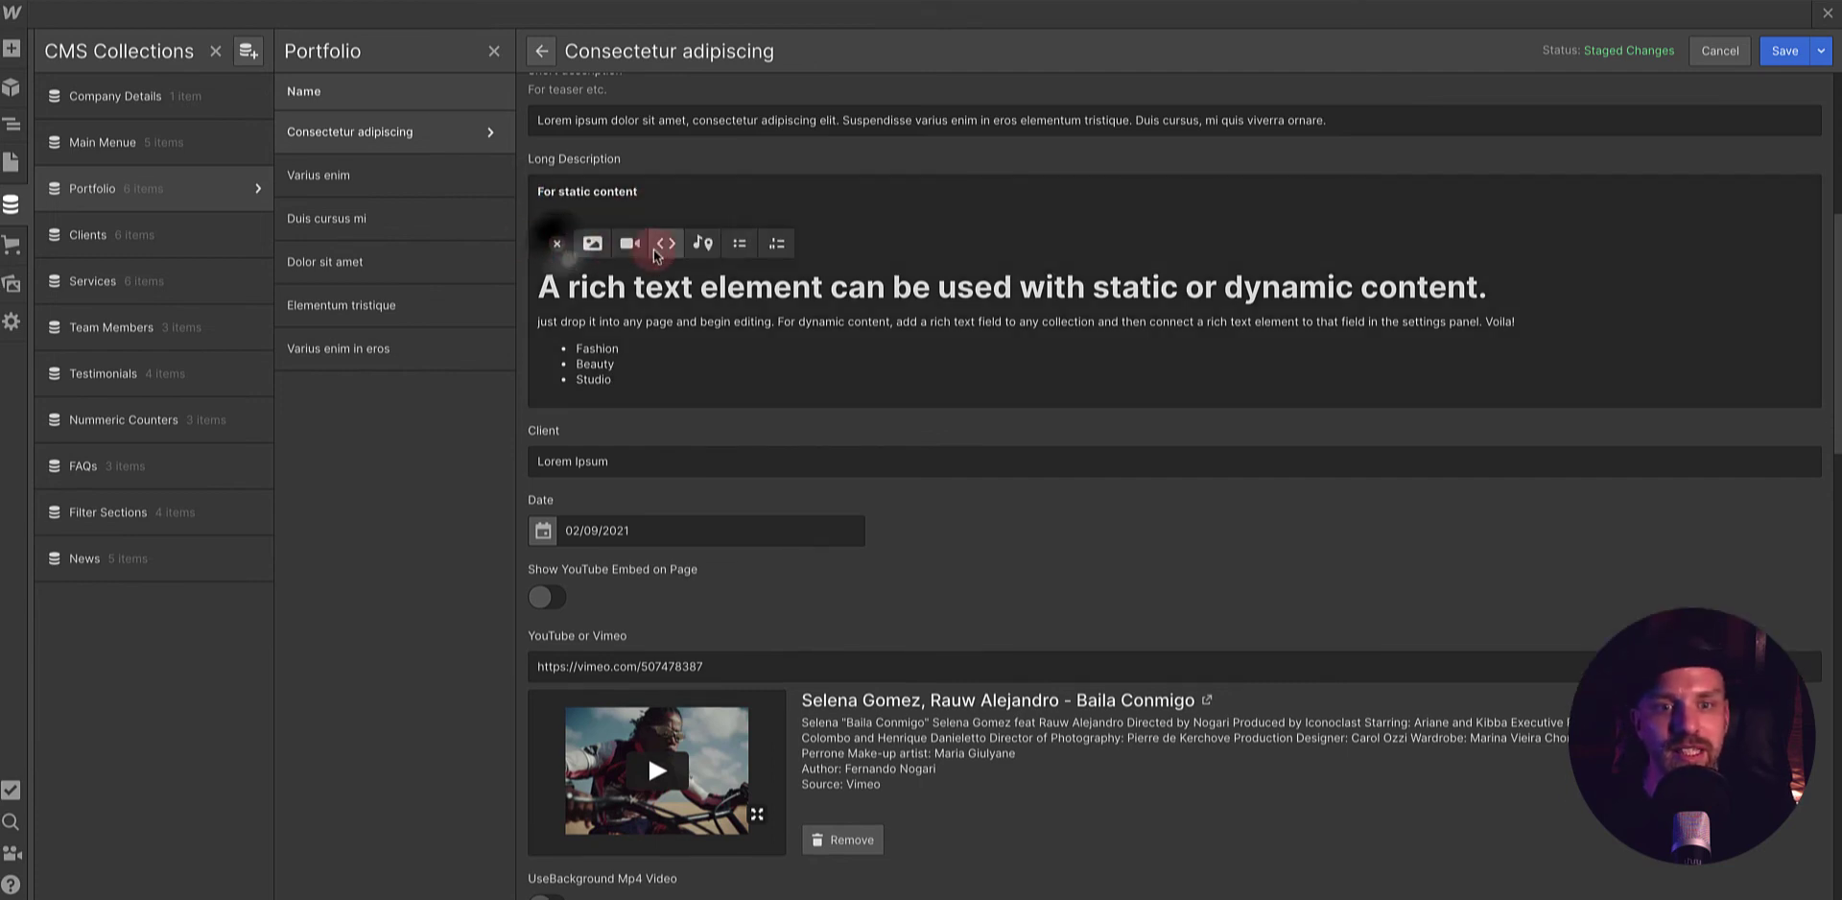
left_click(595, 250)
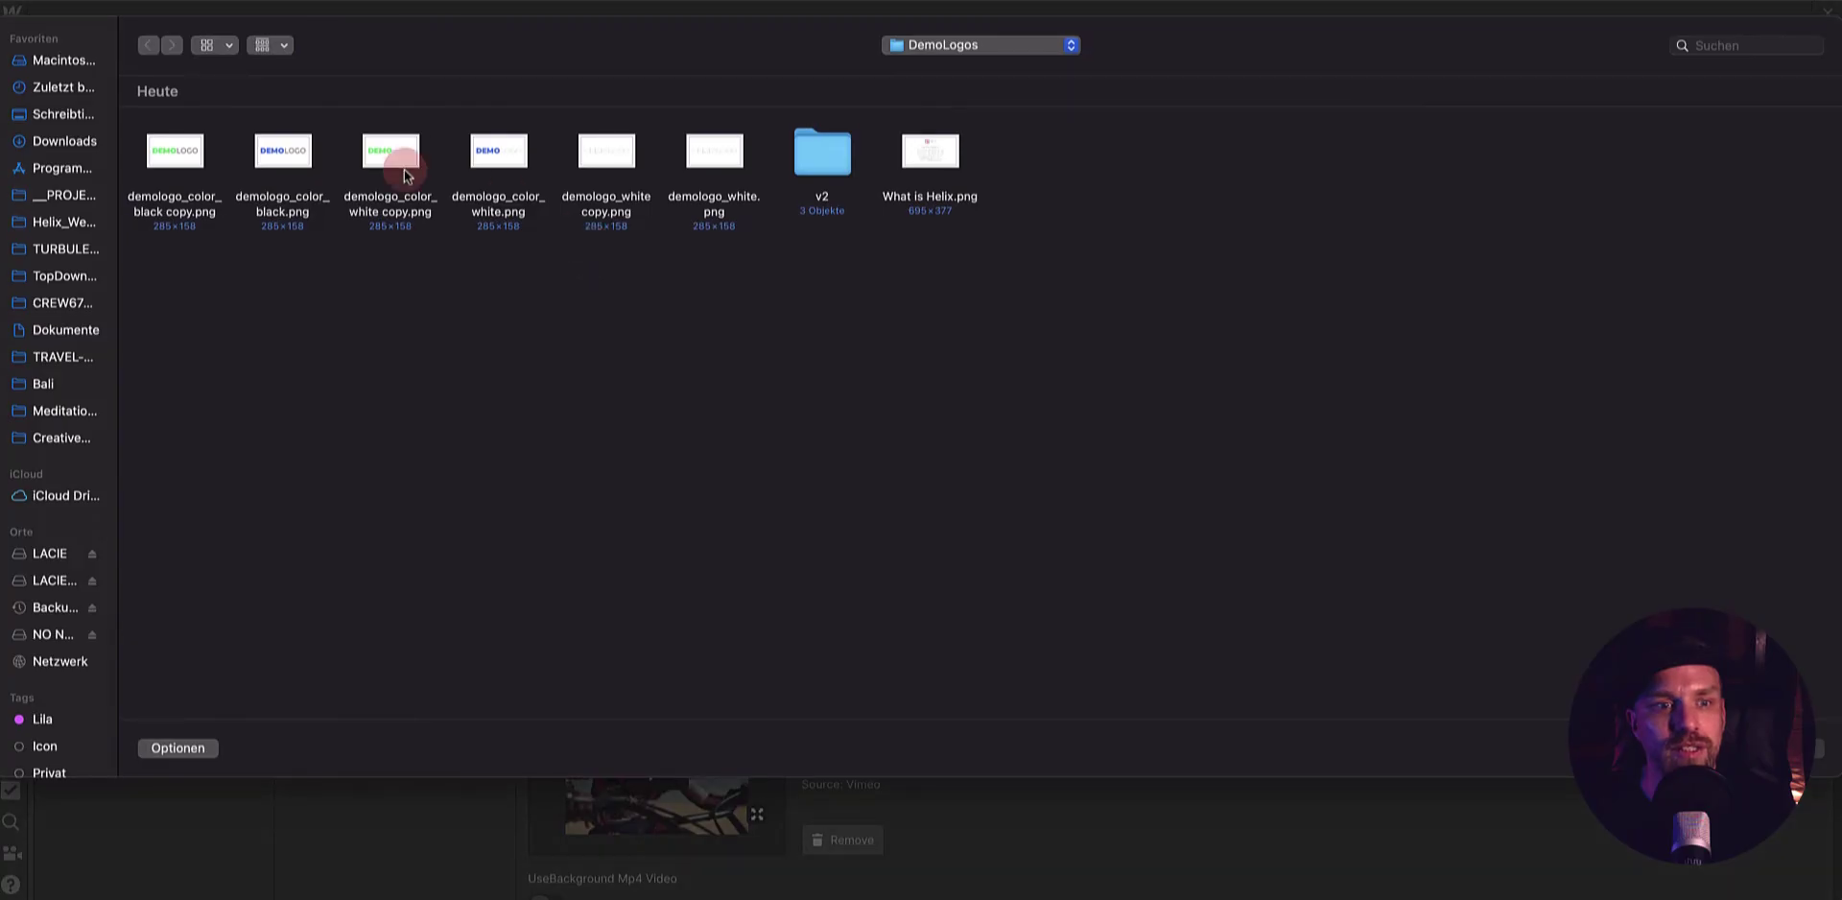
left_click(288, 165)
key("Return")
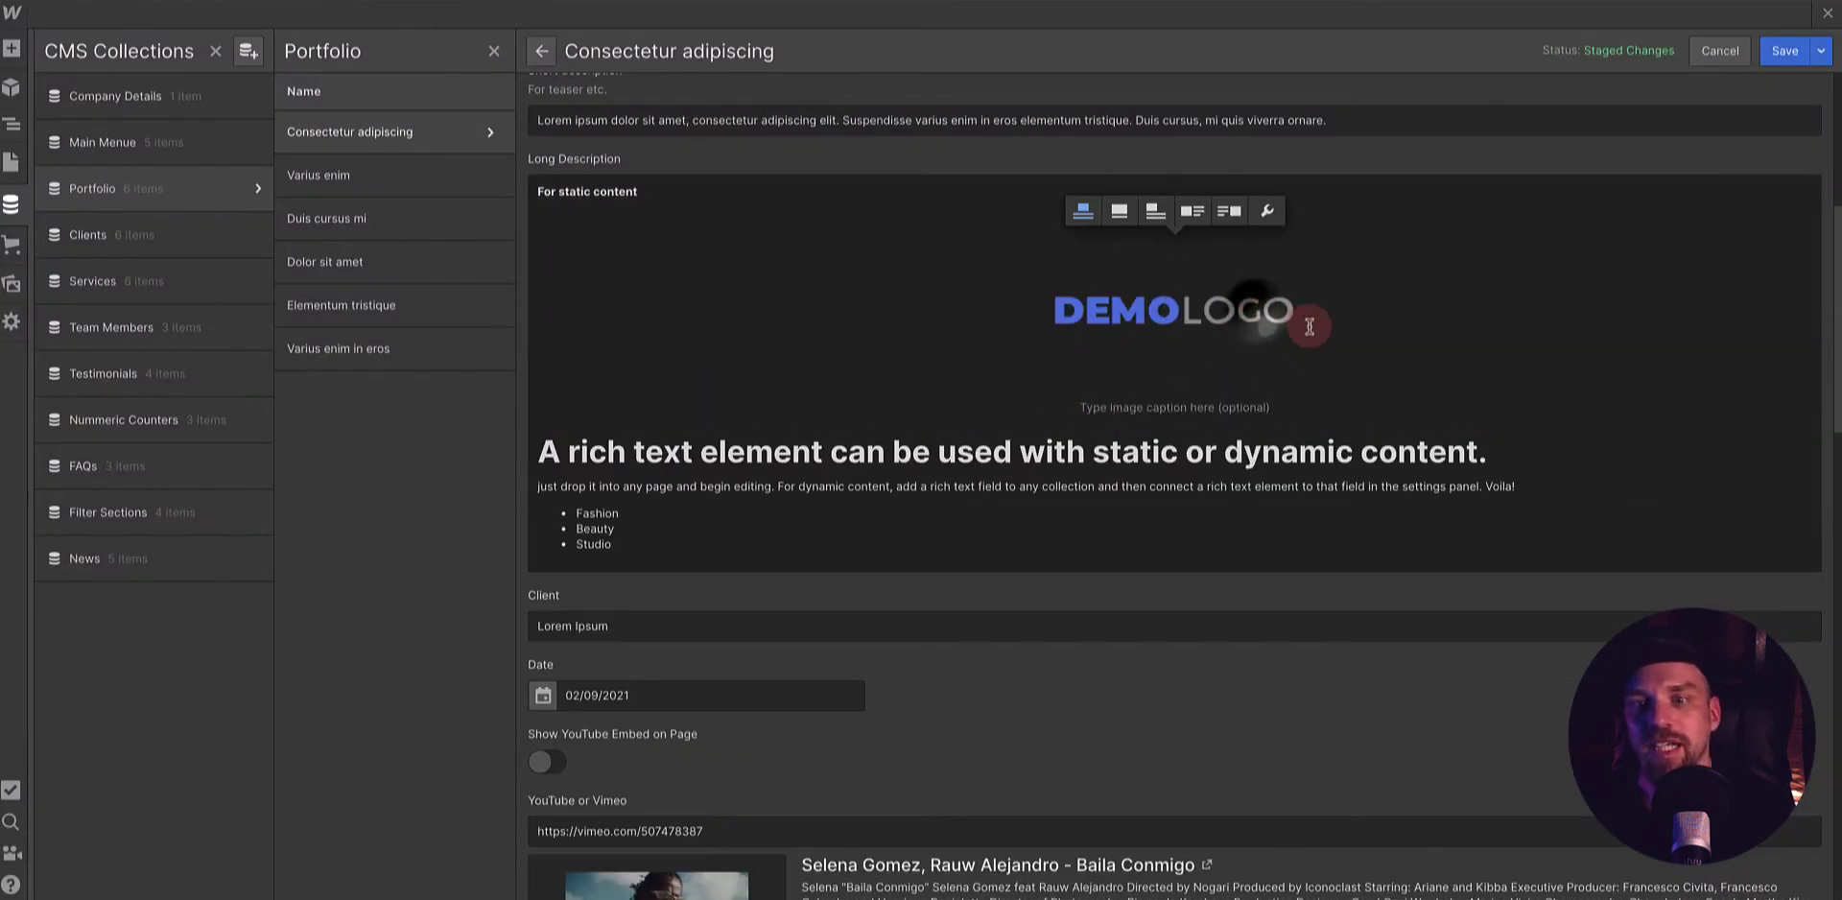
key("Delete")
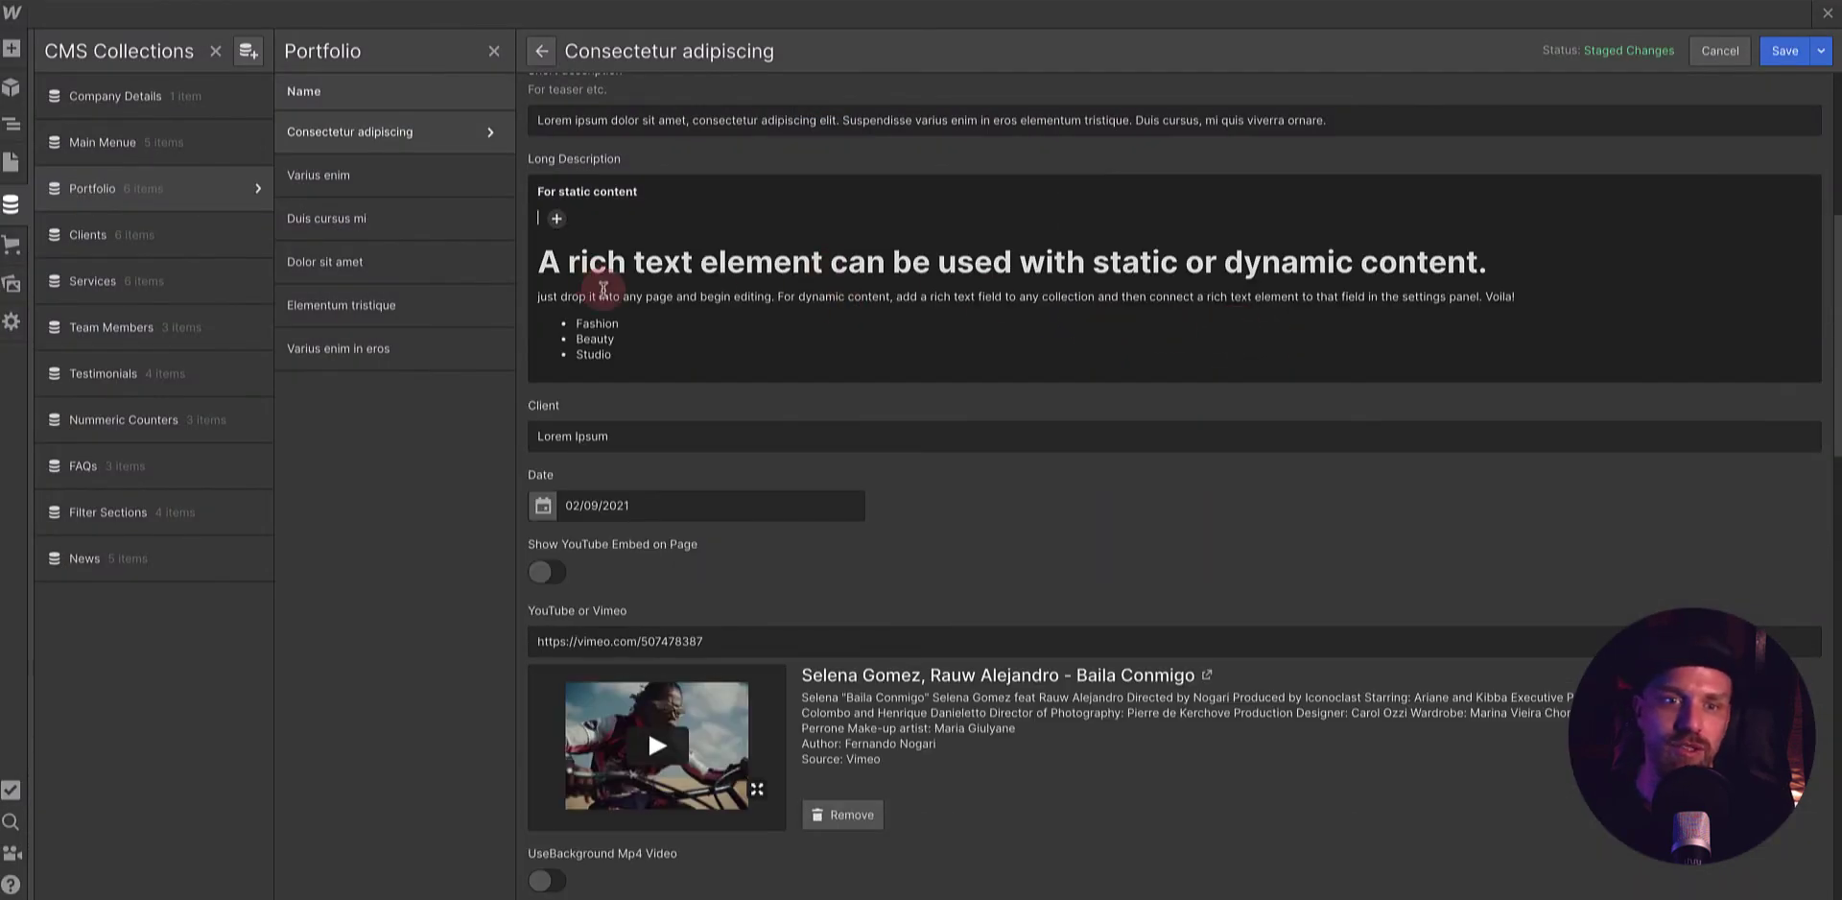
key("BackSpace")
- Change the "A rich text element can be used with static or dynamic content." line to a smaller heading level
double_click(739, 232)
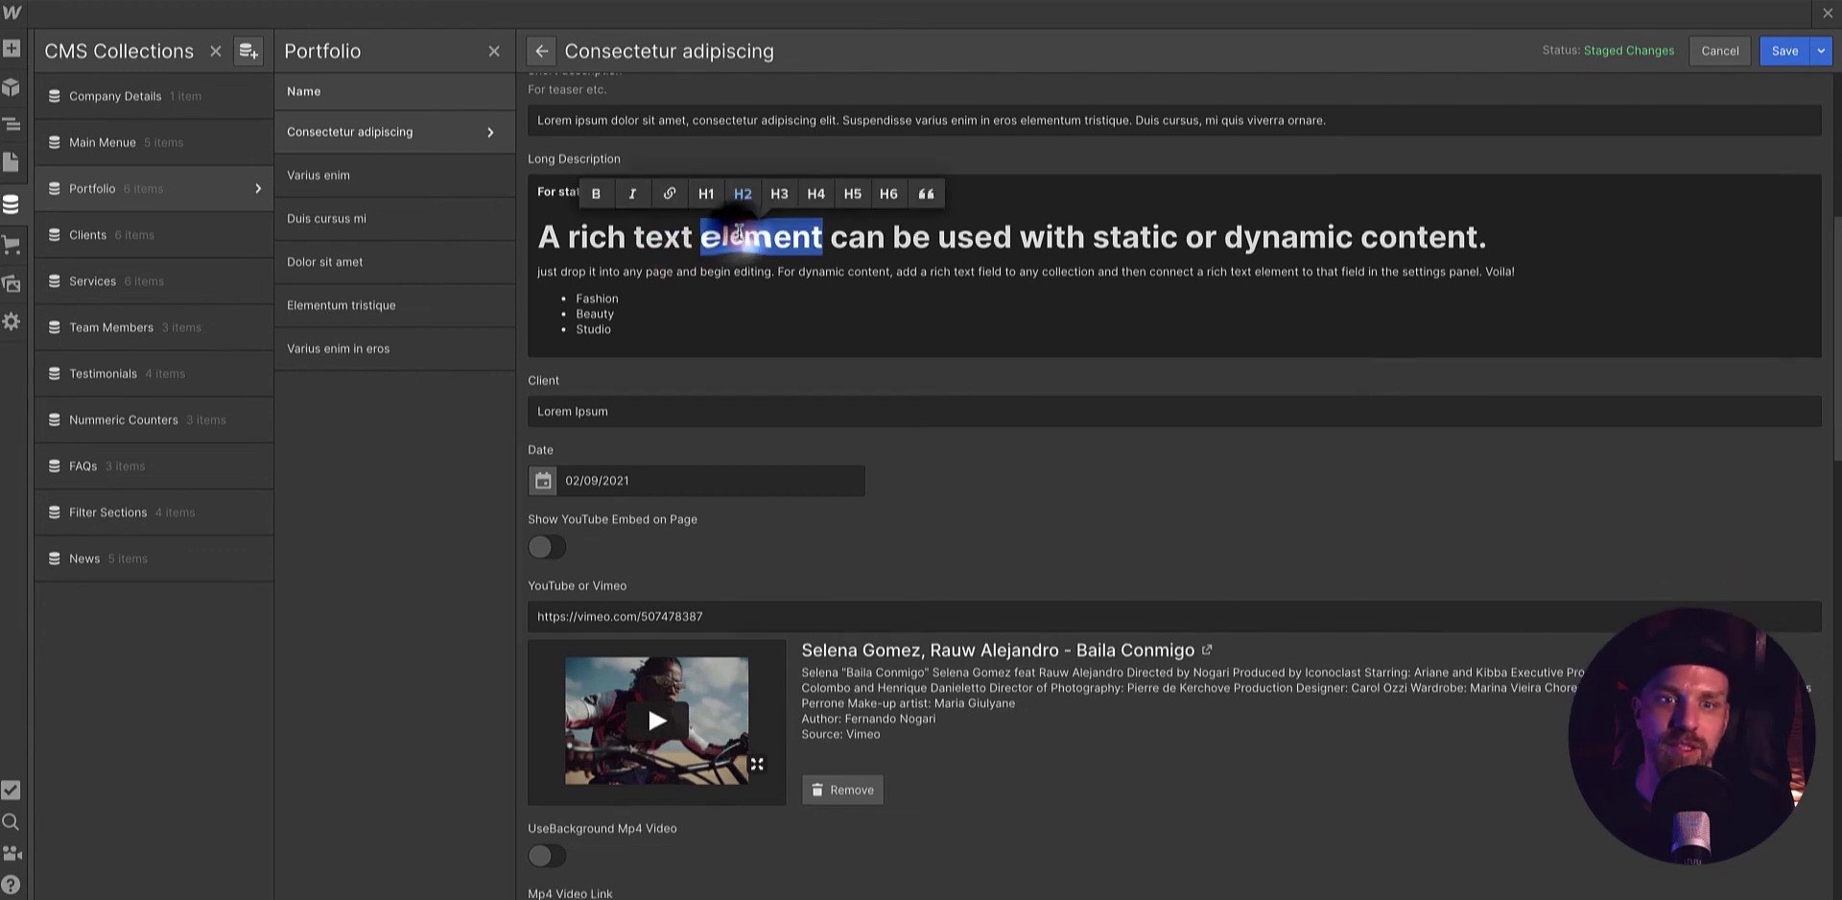
left_click(723, 199)
left_click(902, 276)
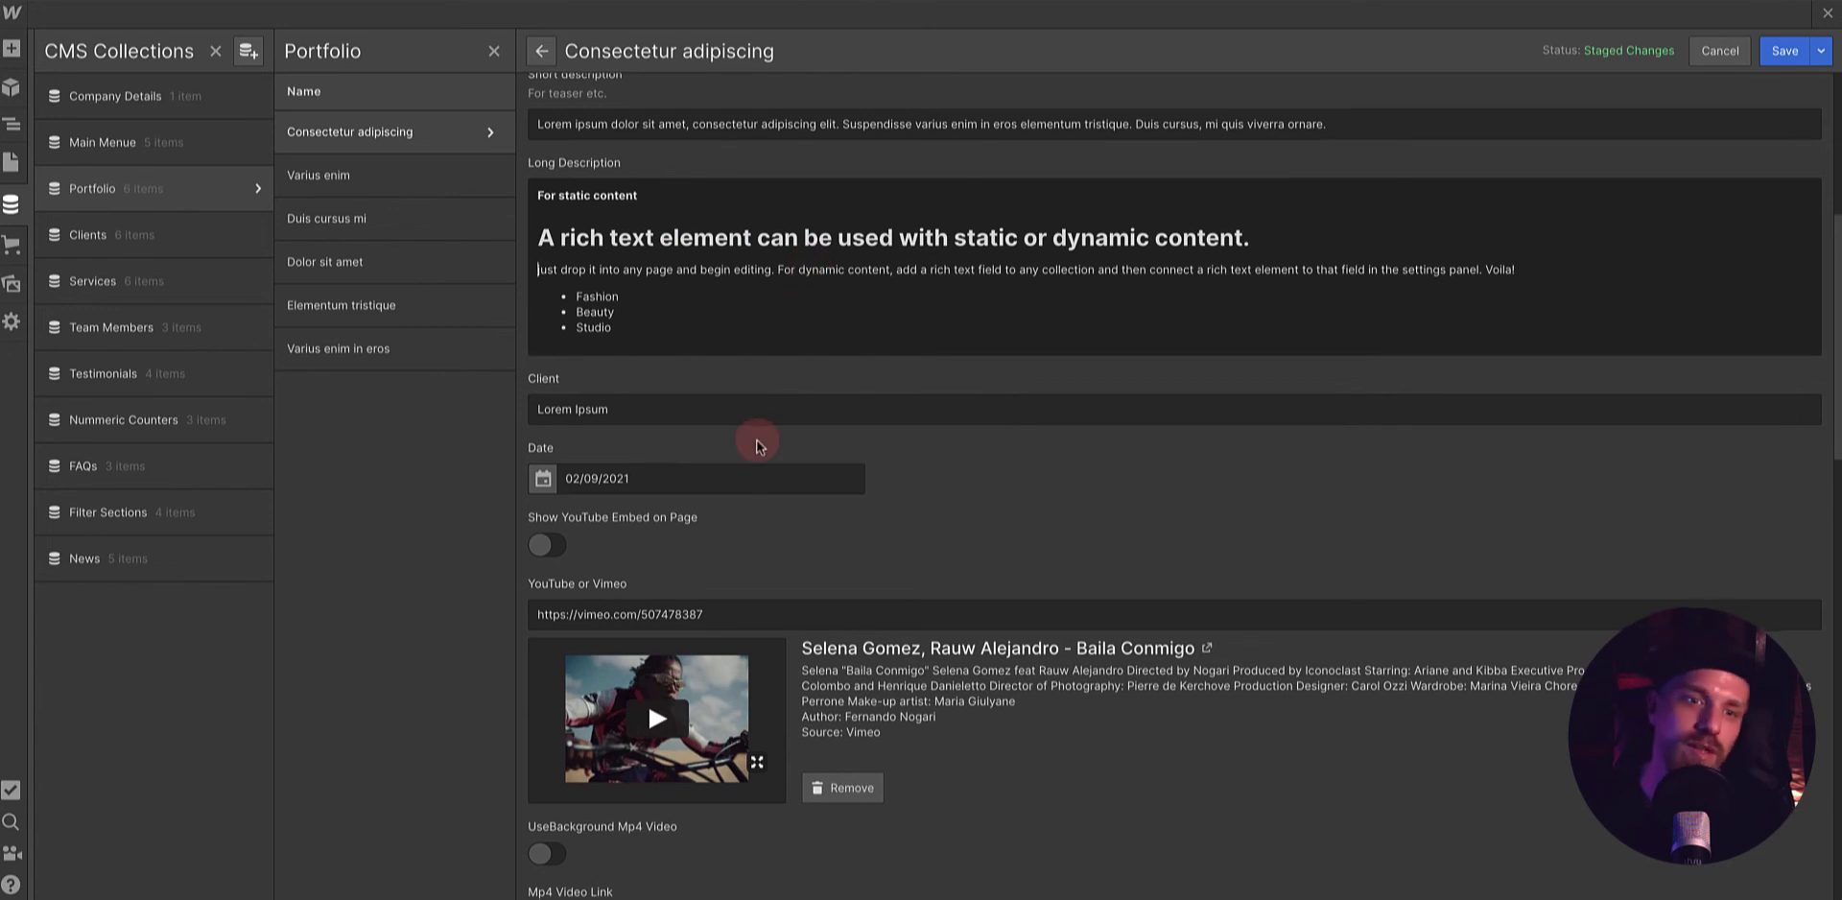
- Turn on Show YouTube Embed on Page for the Consectetur adipiscing item, leave for the Pages list and save the changes
scroll(743, 441, "down", 1)
scroll(592, 477, "down", 2)
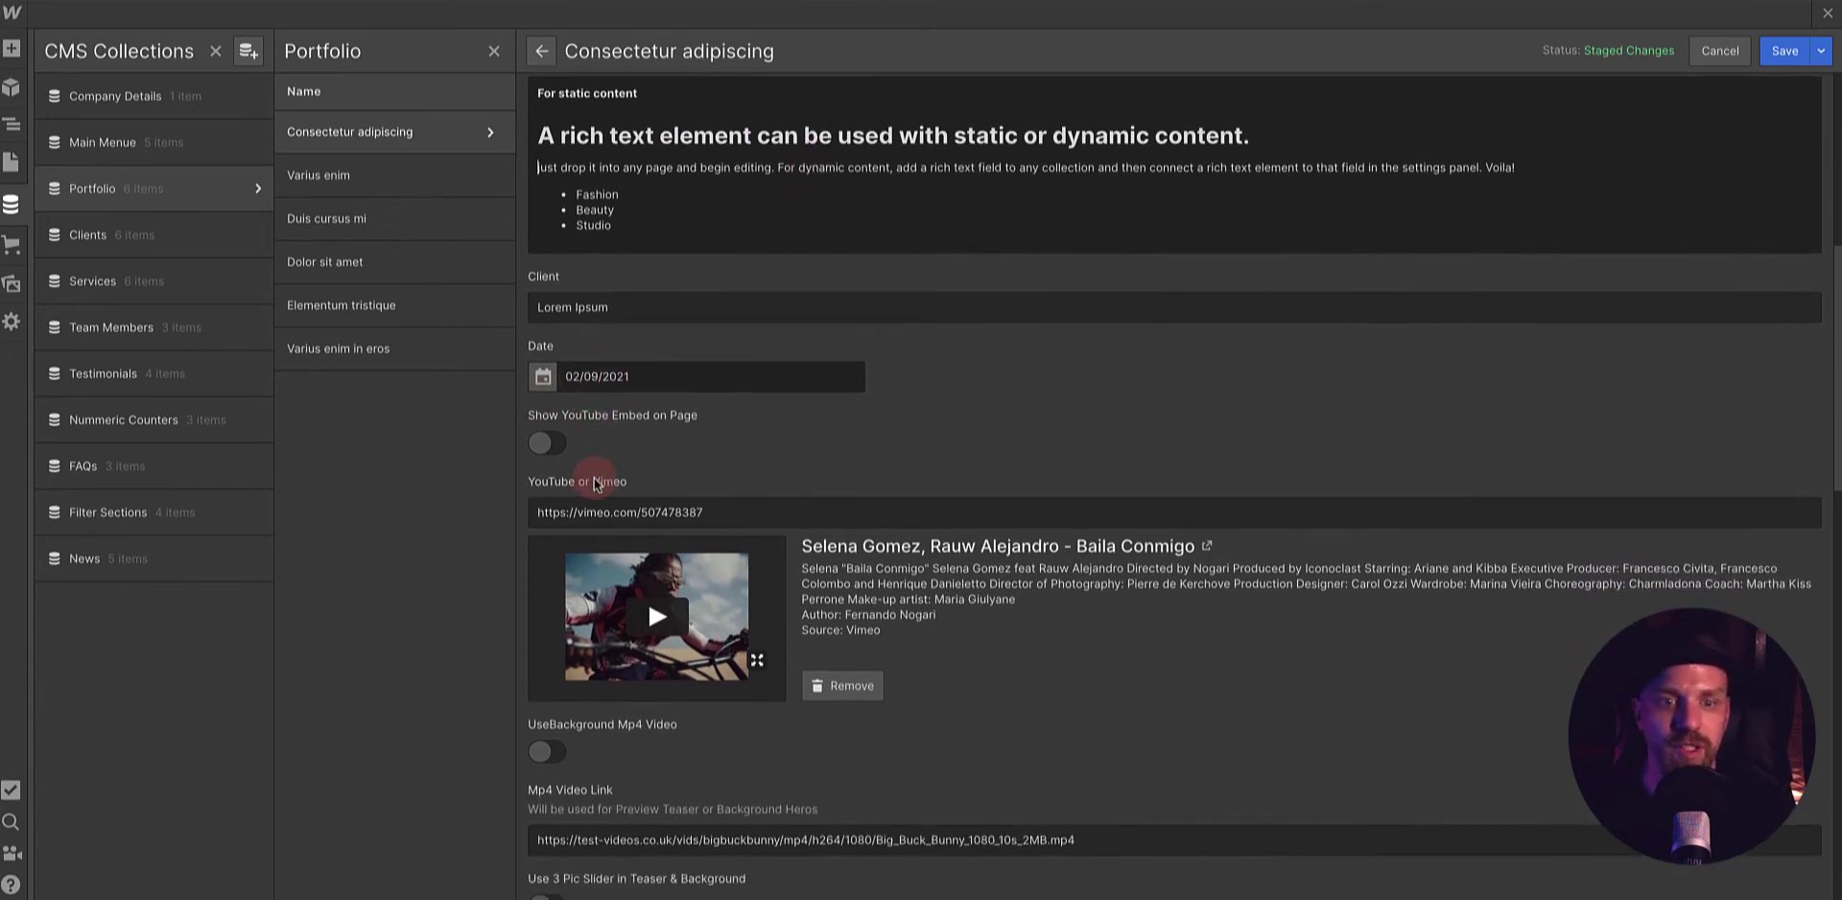
left_click(550, 426)
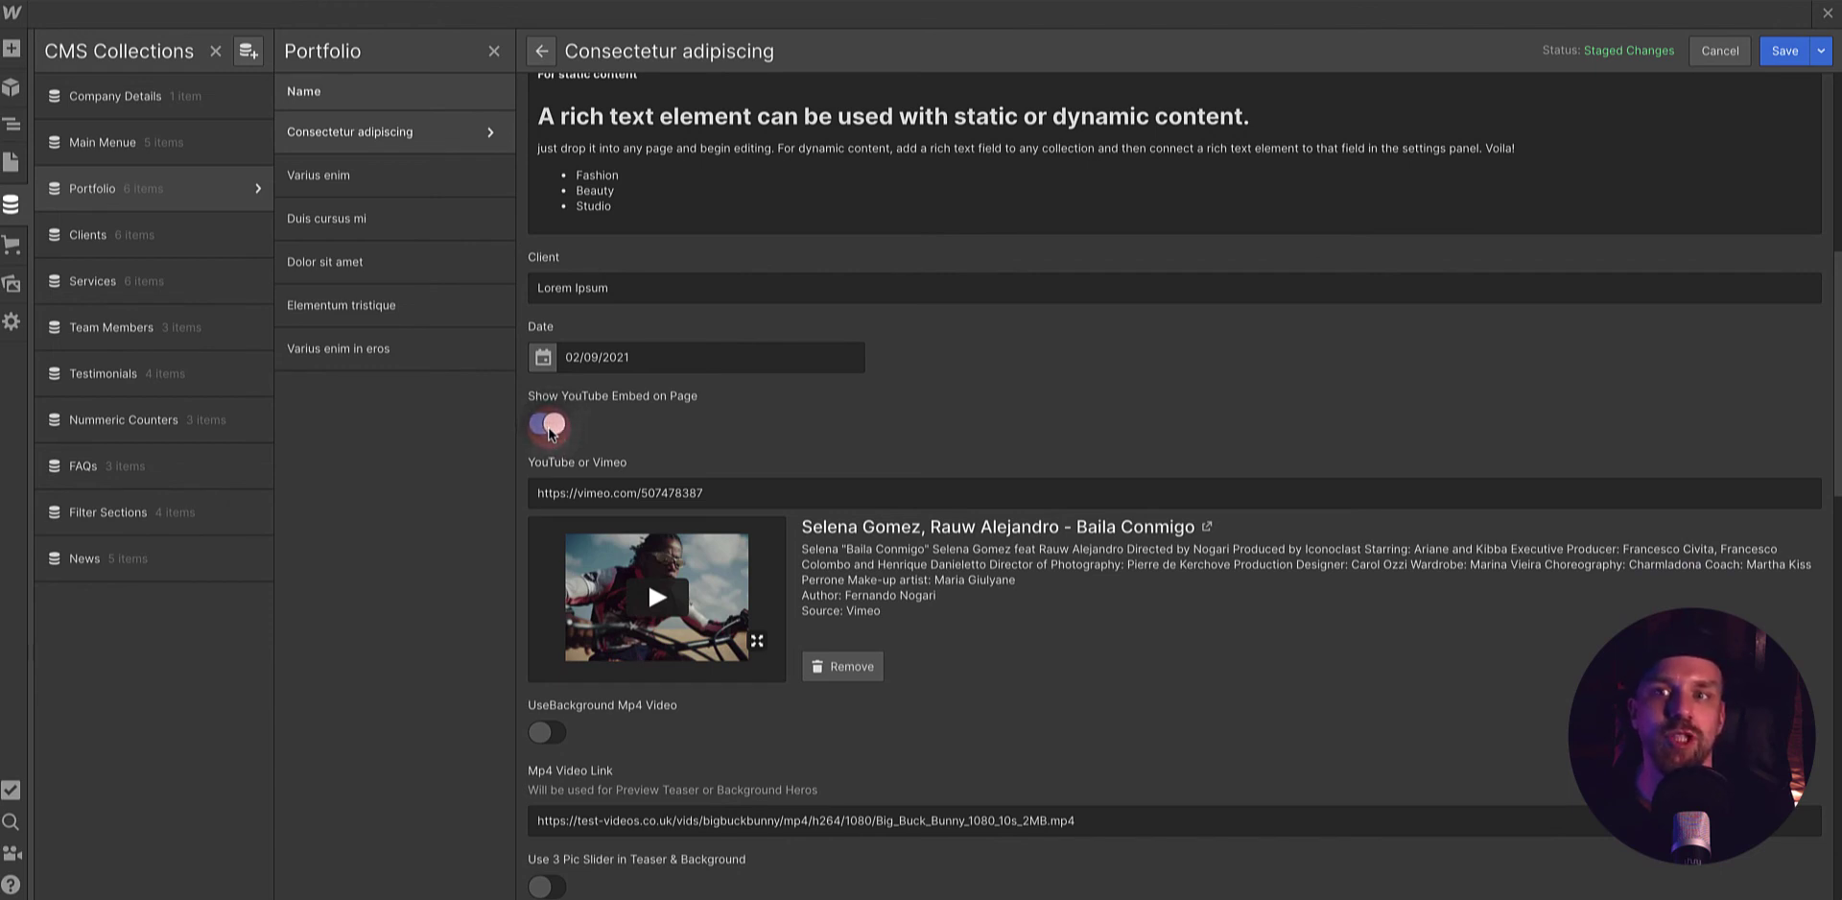
scroll(548, 428, "down", 2)
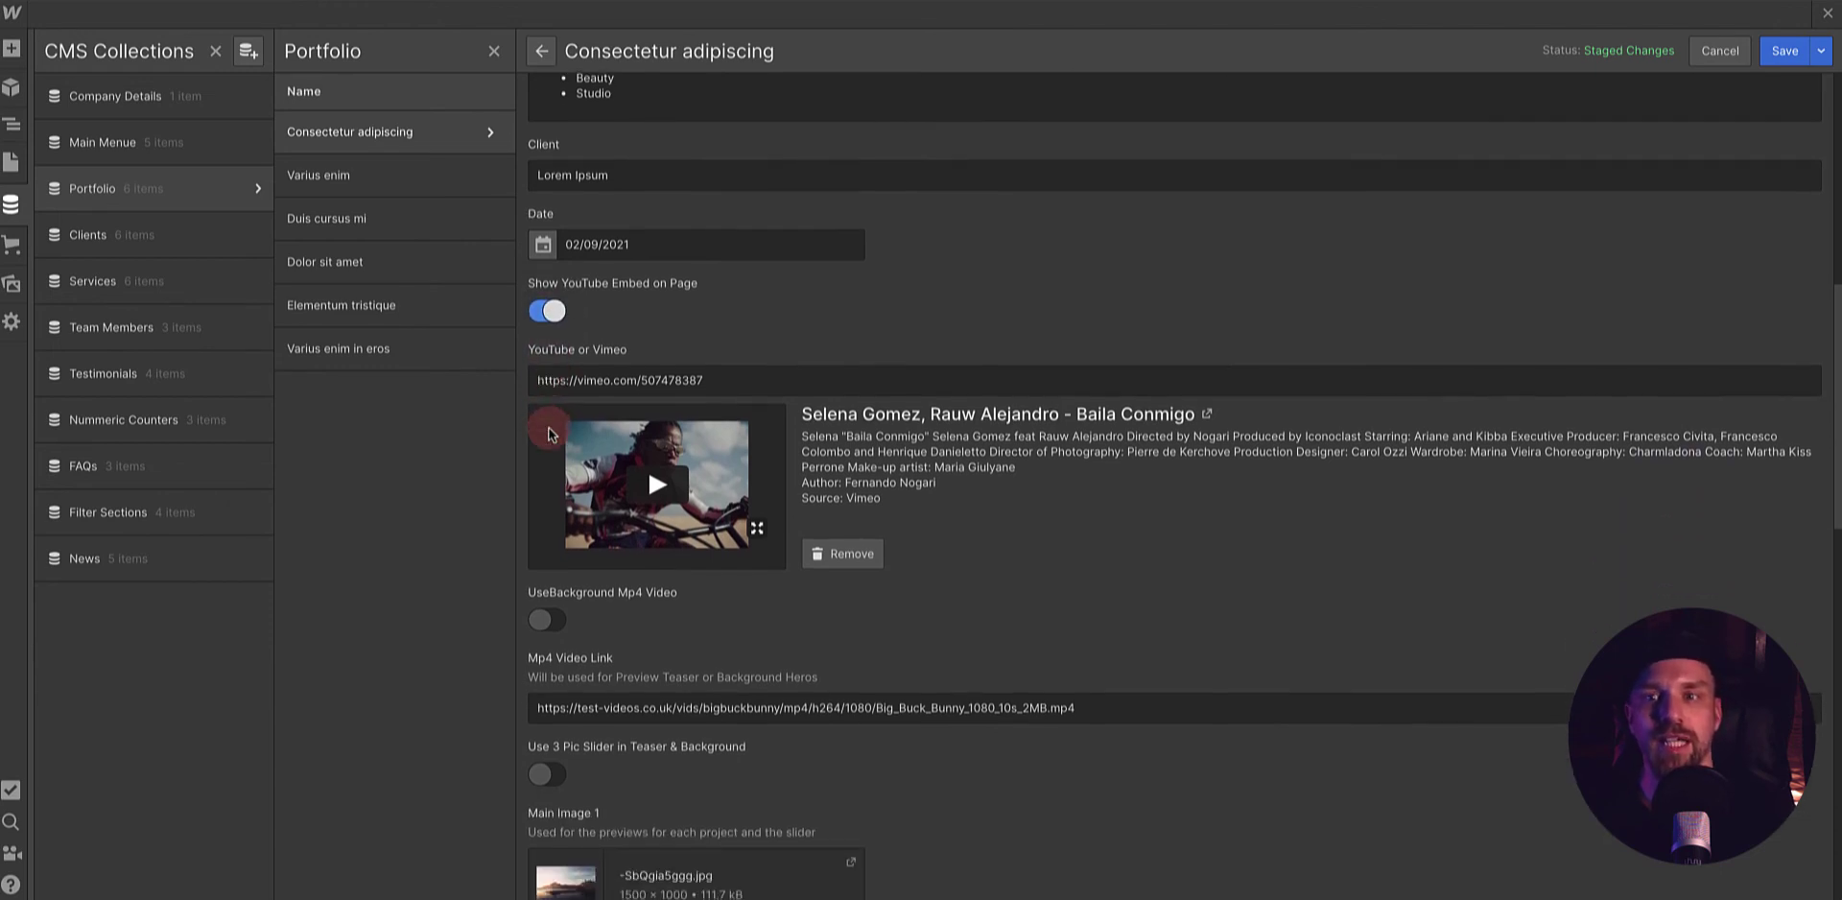
scroll(548, 434, "down", 1)
scroll(717, 329, "up", 3)
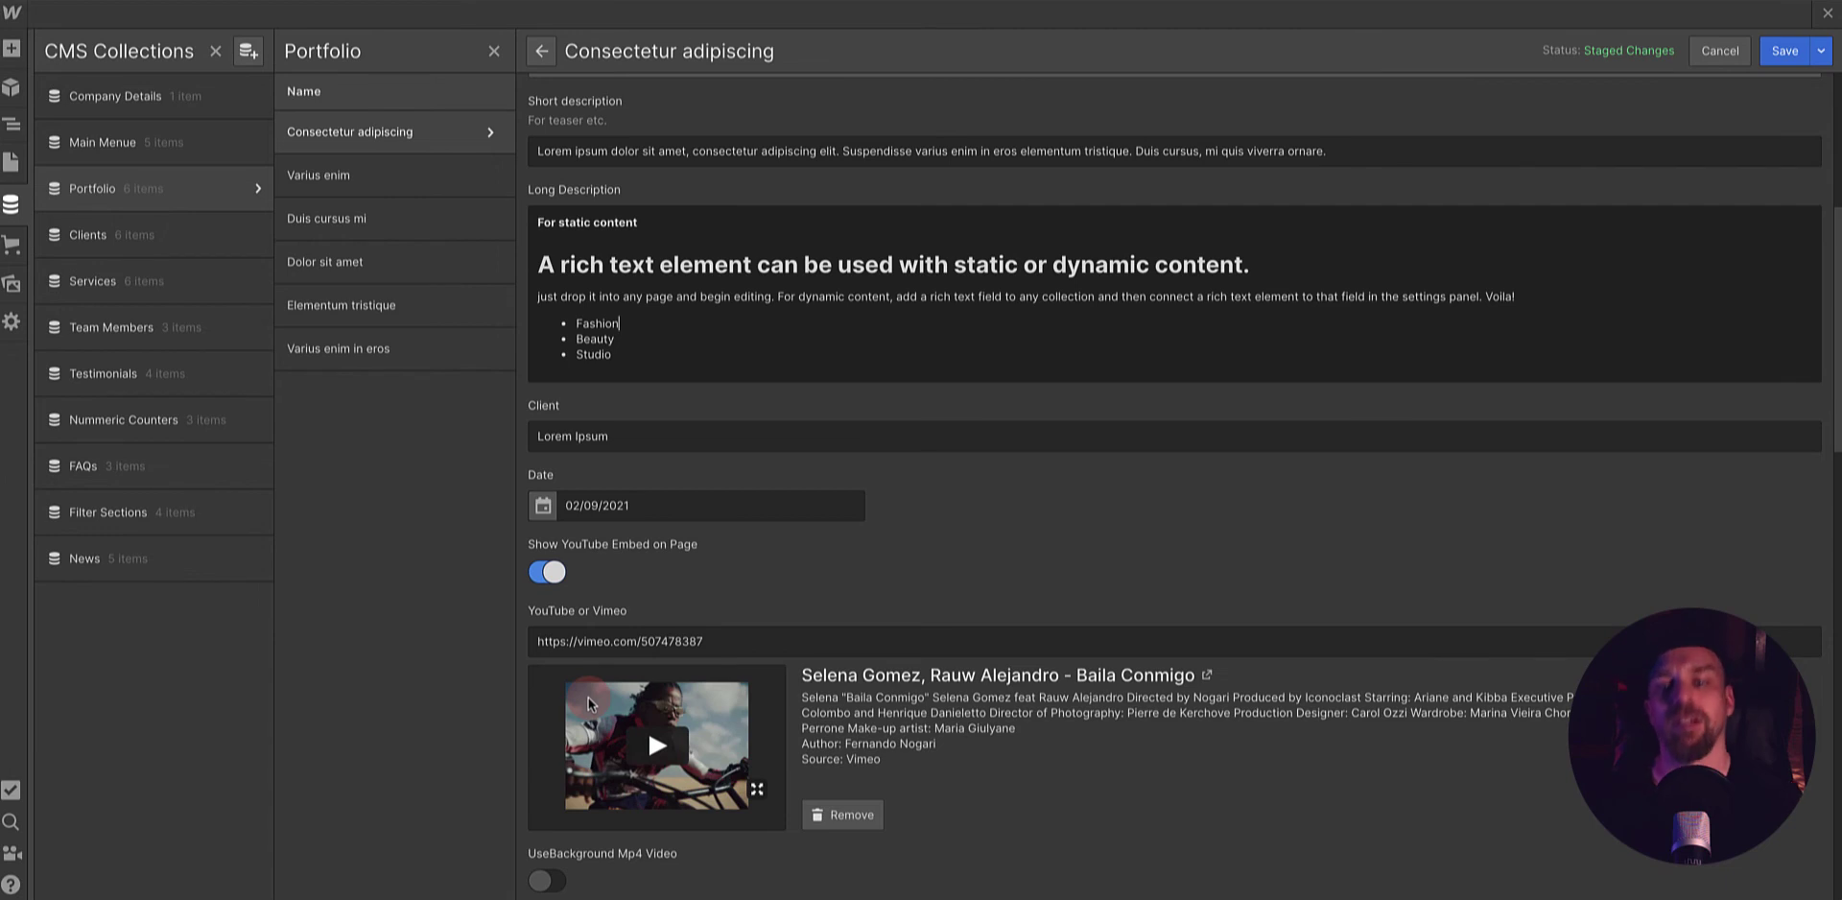
scroll(736, 612, "down", 3)
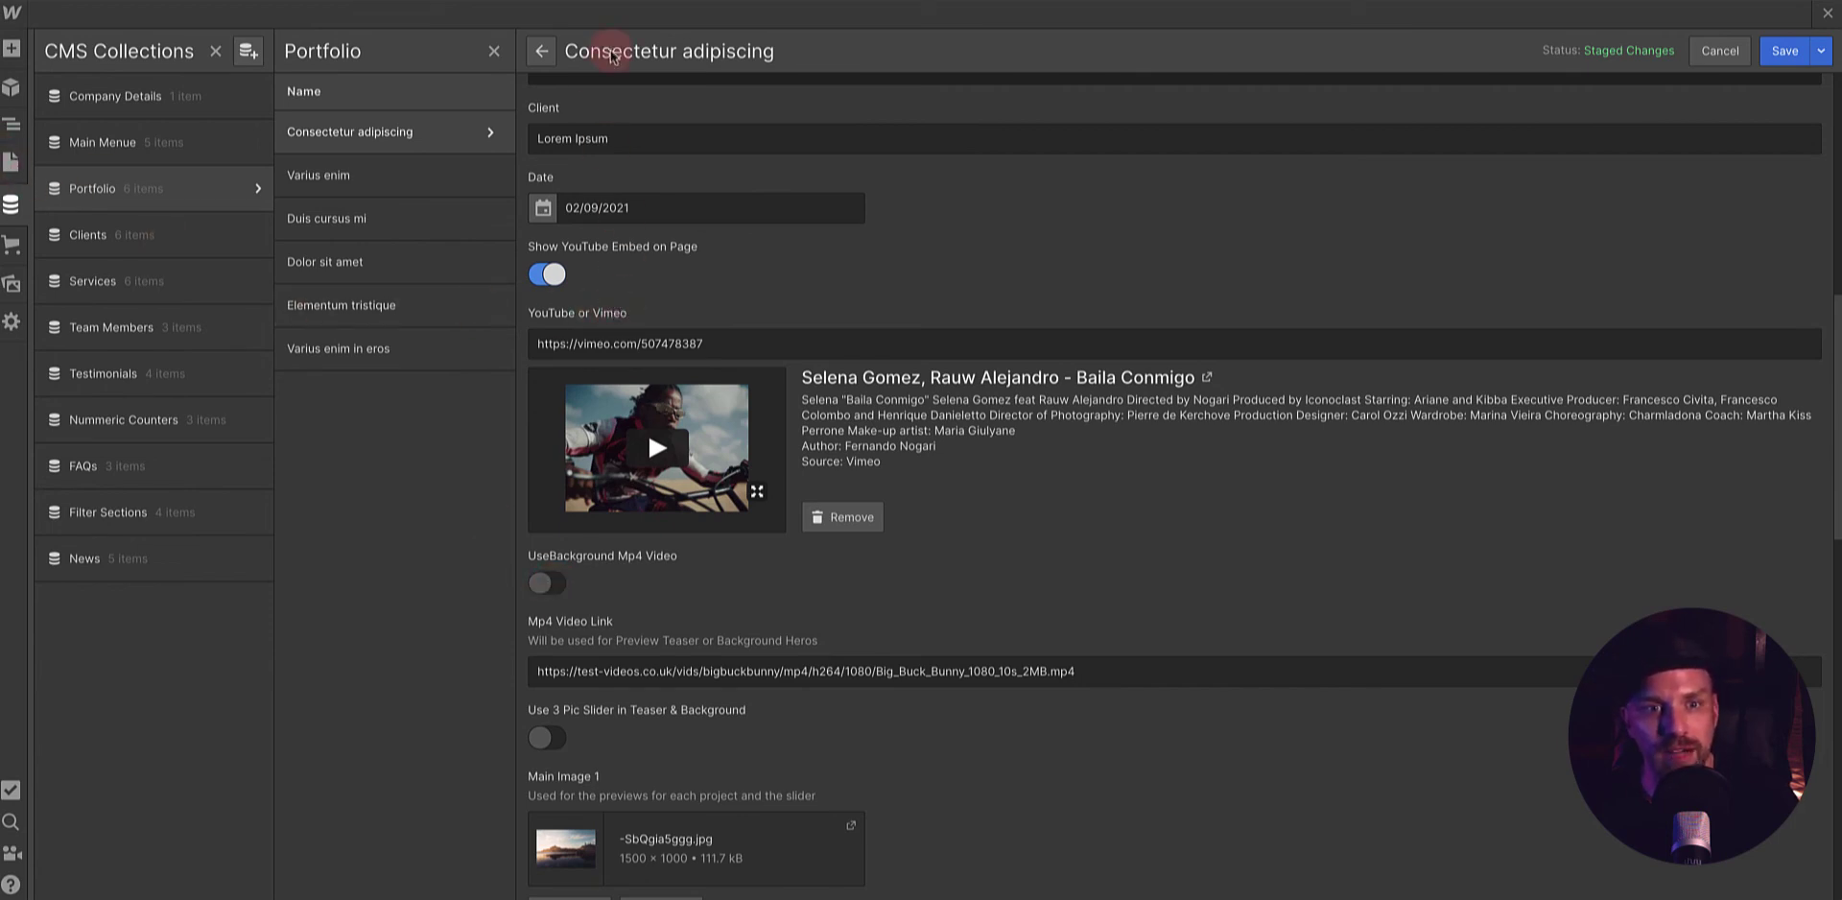
left_click(12, 171)
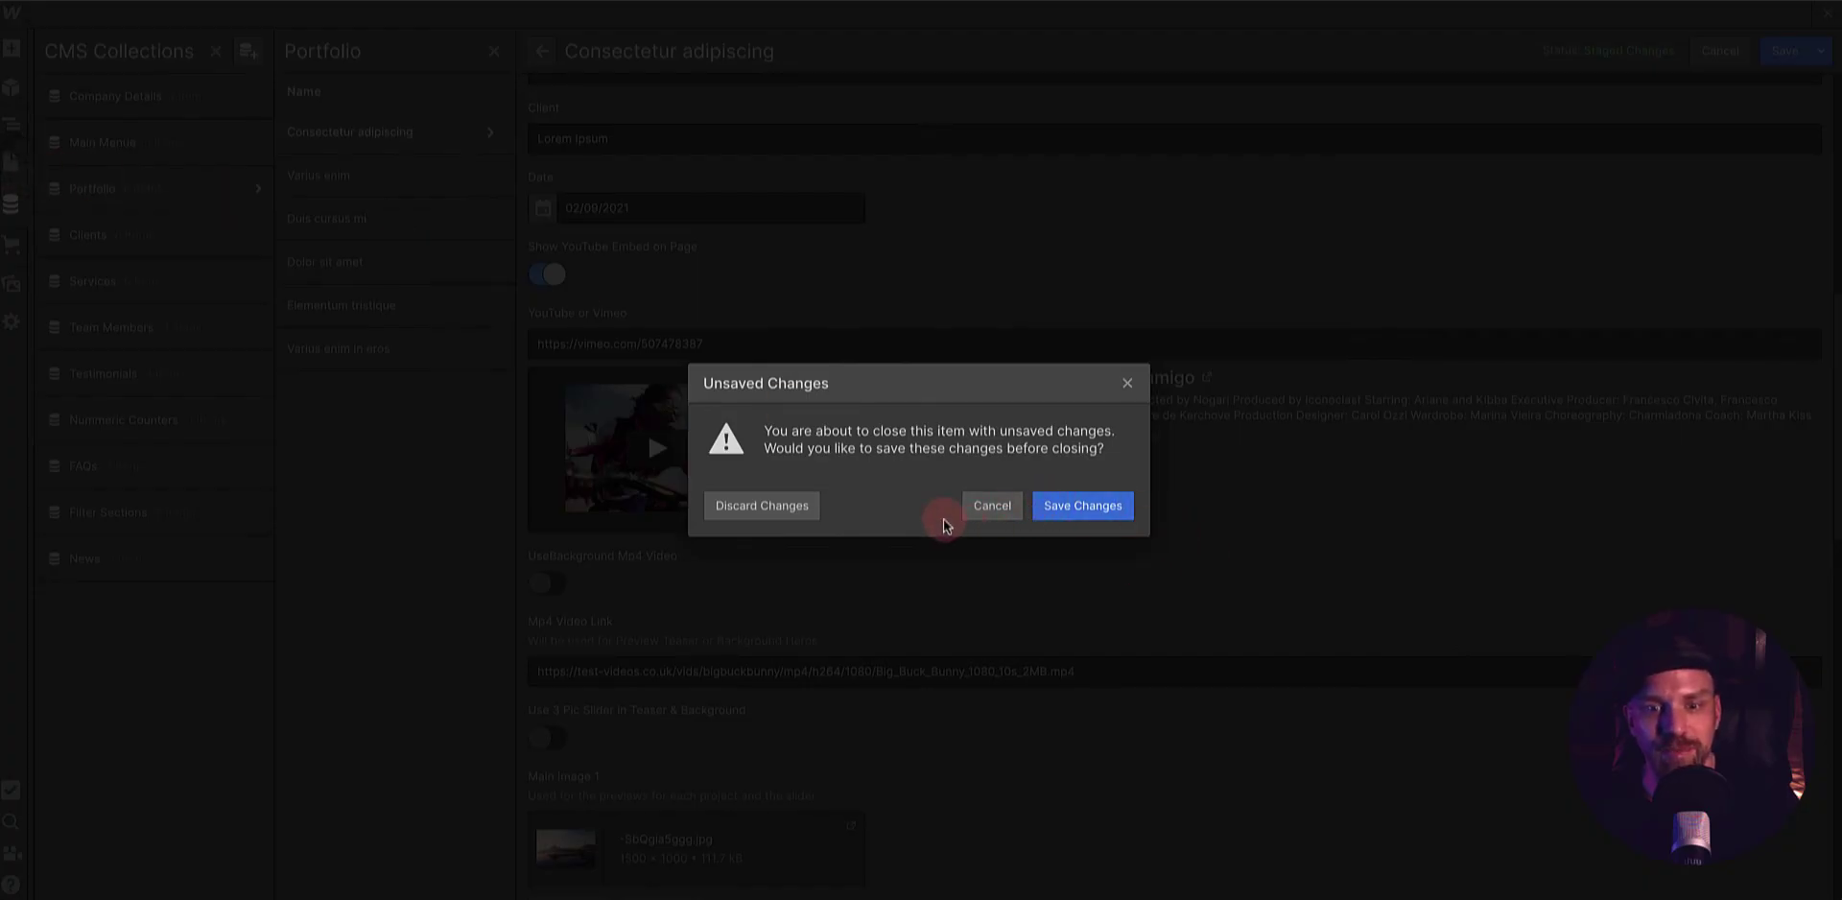
left_click(1088, 505)
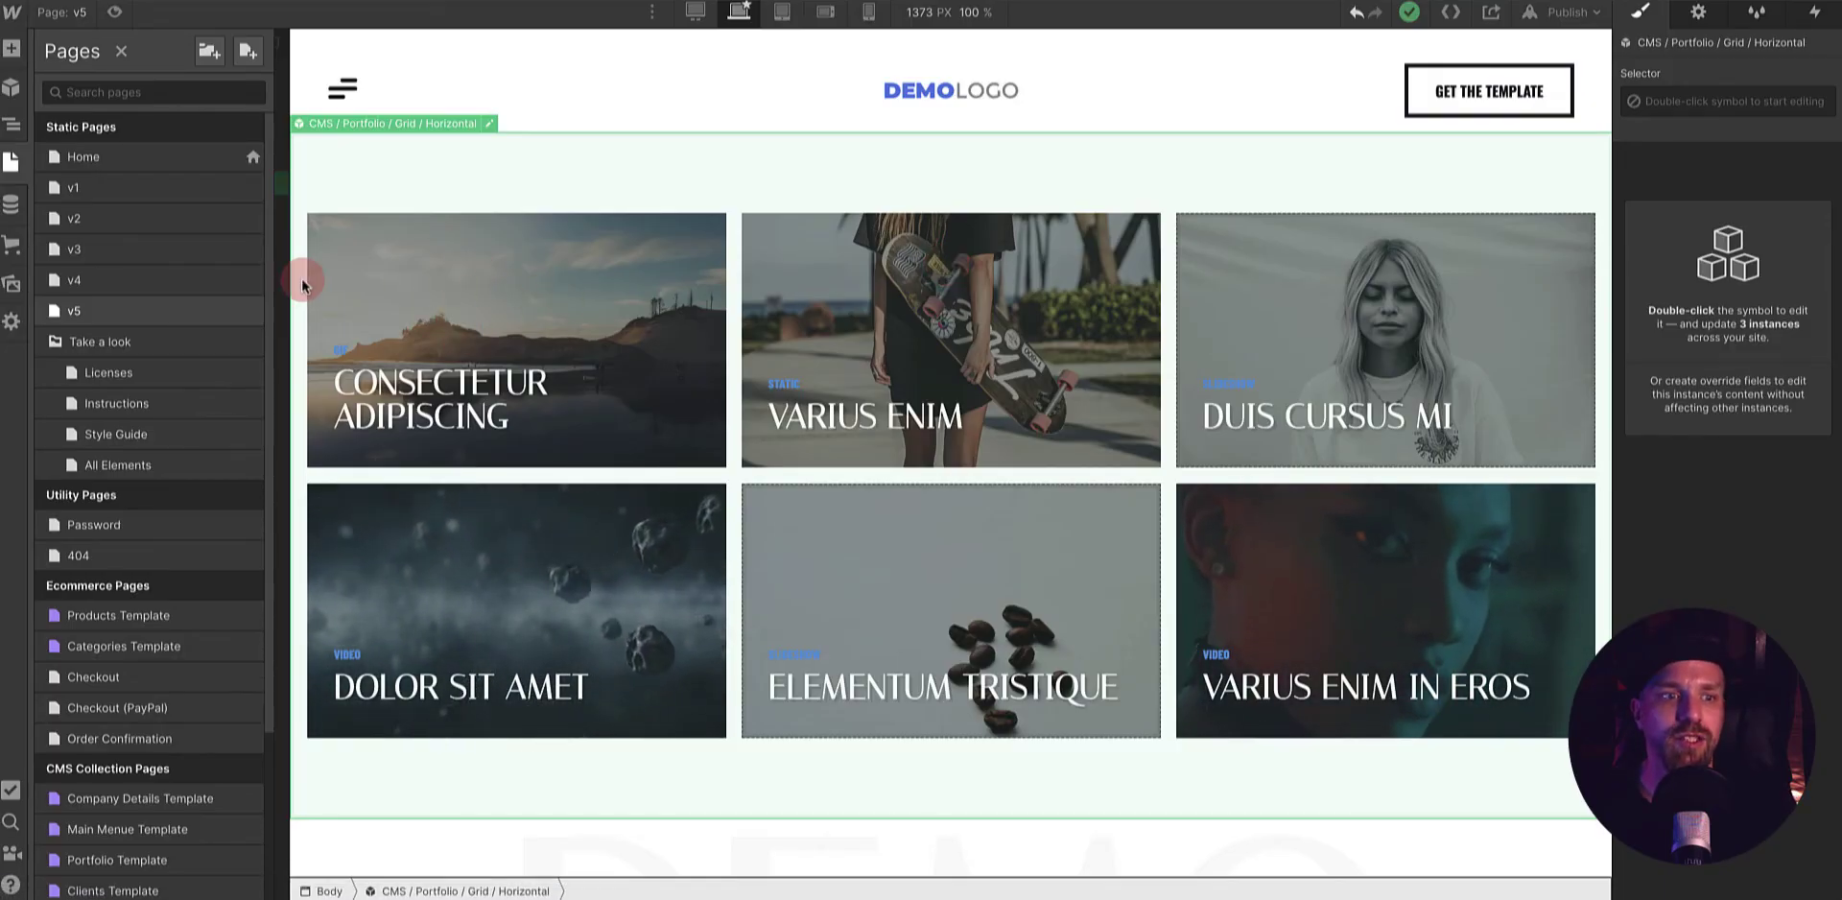
- Reopen the Consectetur adipiscing portfolio item, turn on UseBackground Mp4 Video, save it and return to the v5 page with its portfolio grid
mouse_move(220, 313)
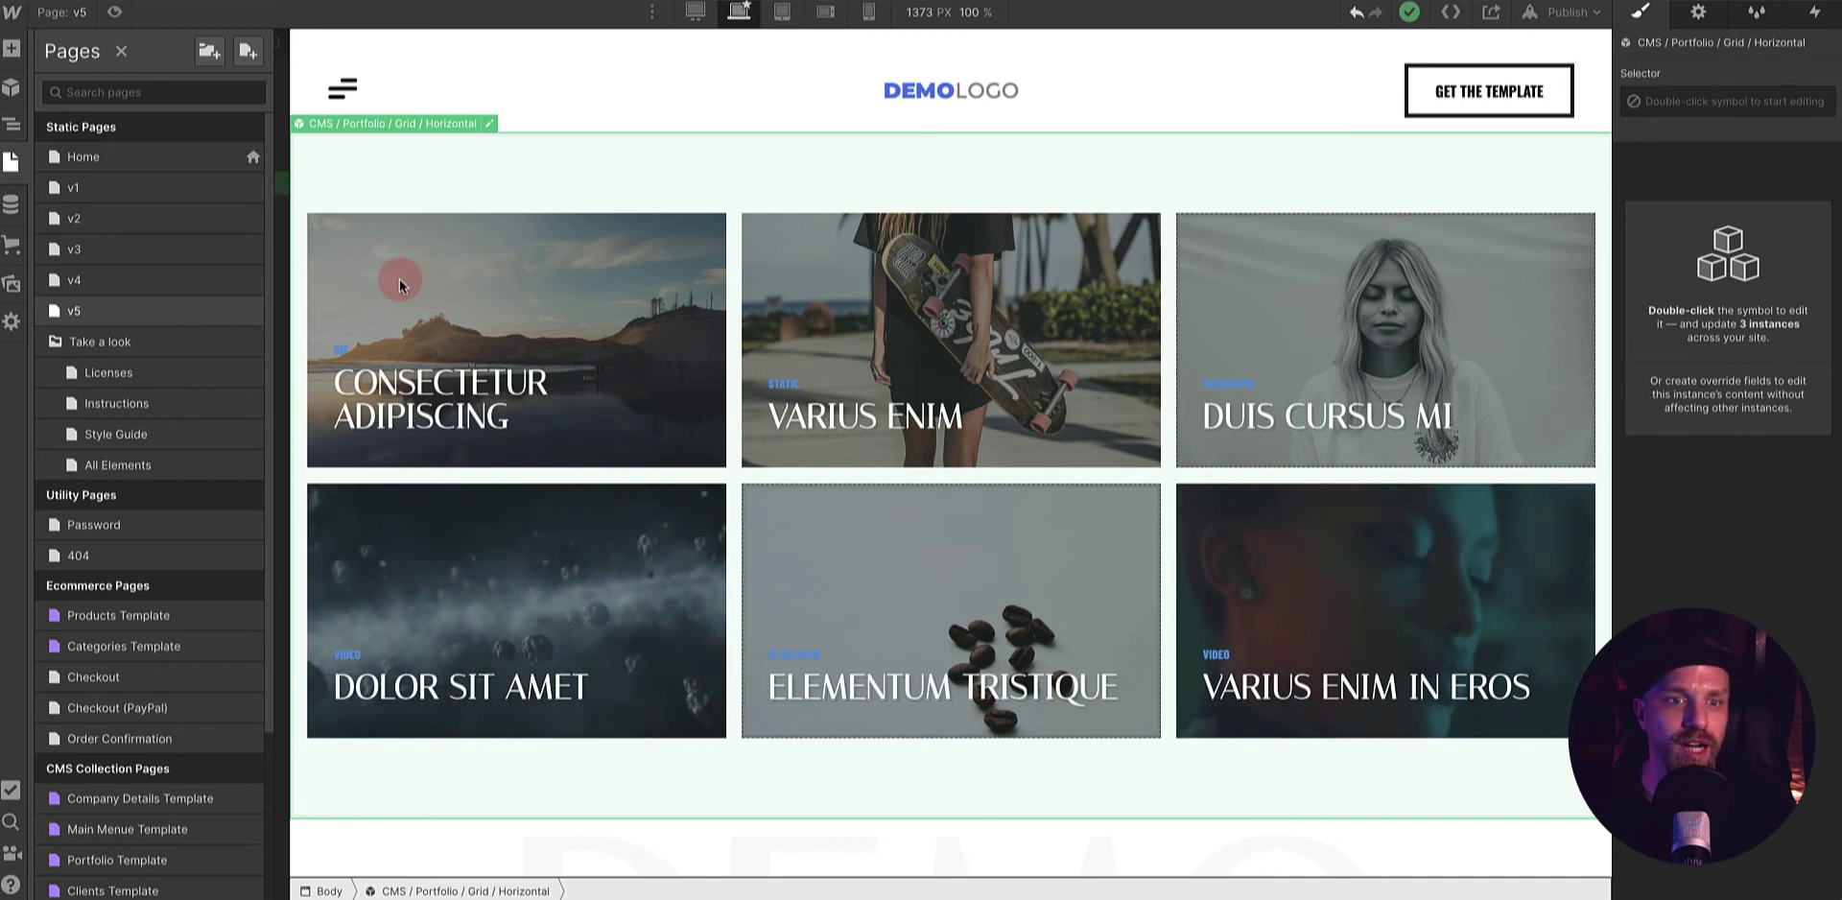
left_click(12, 203)
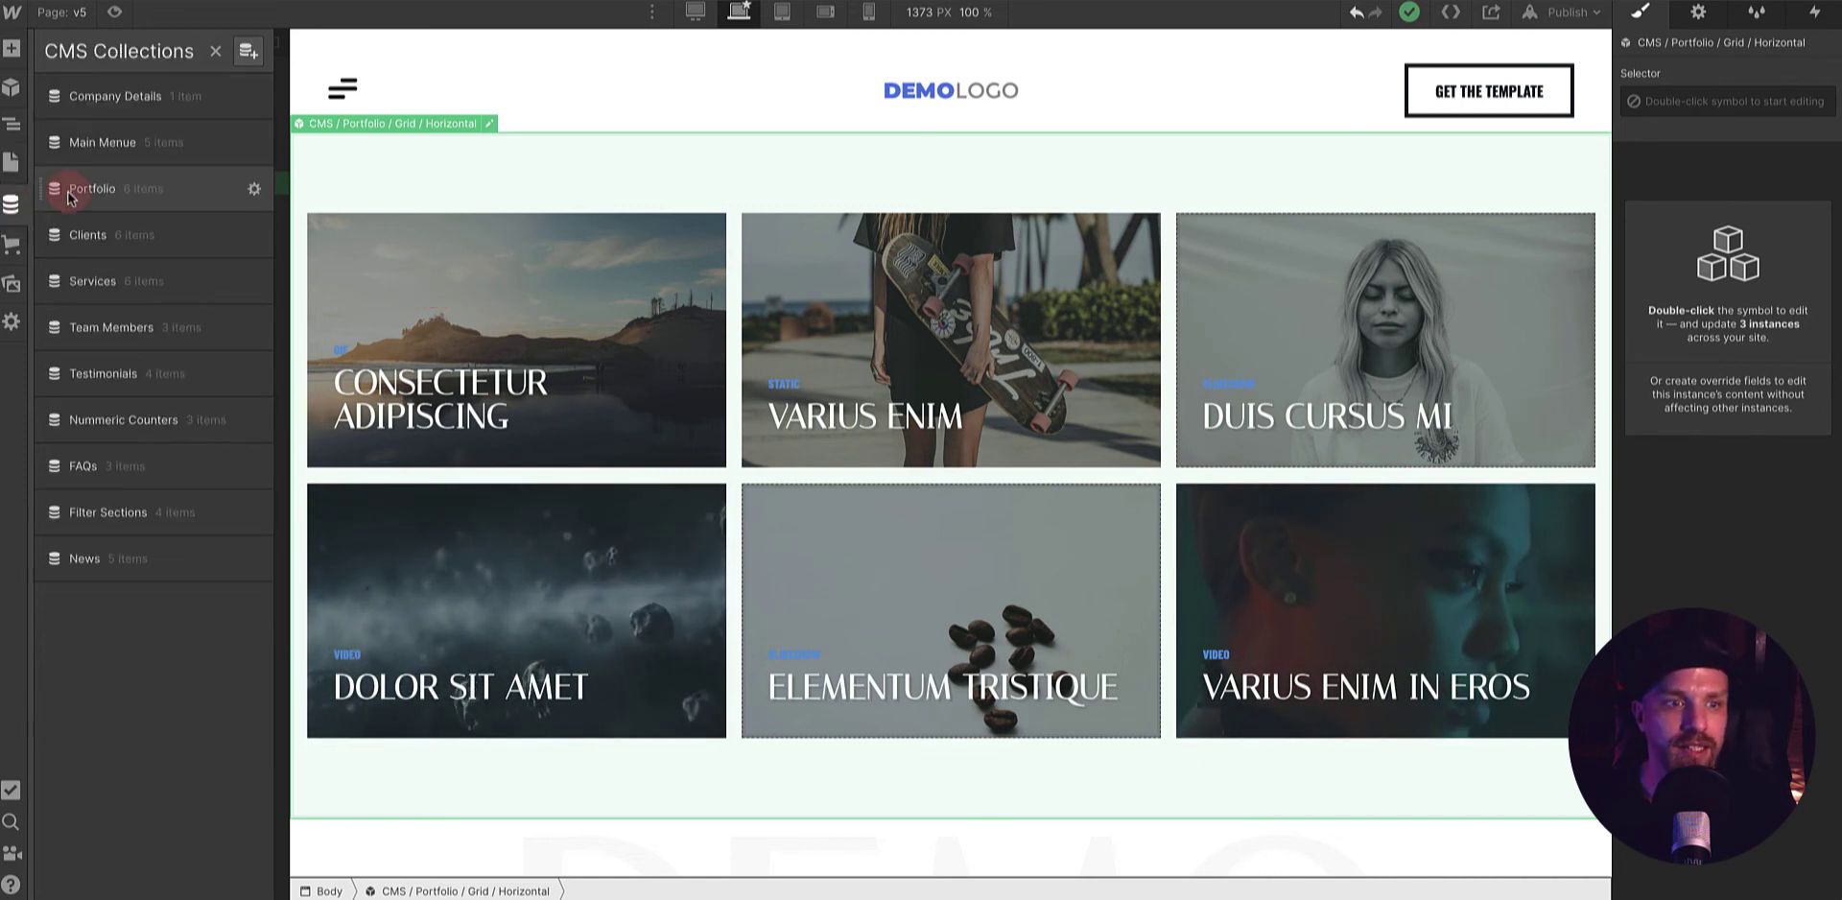
left_click(190, 190)
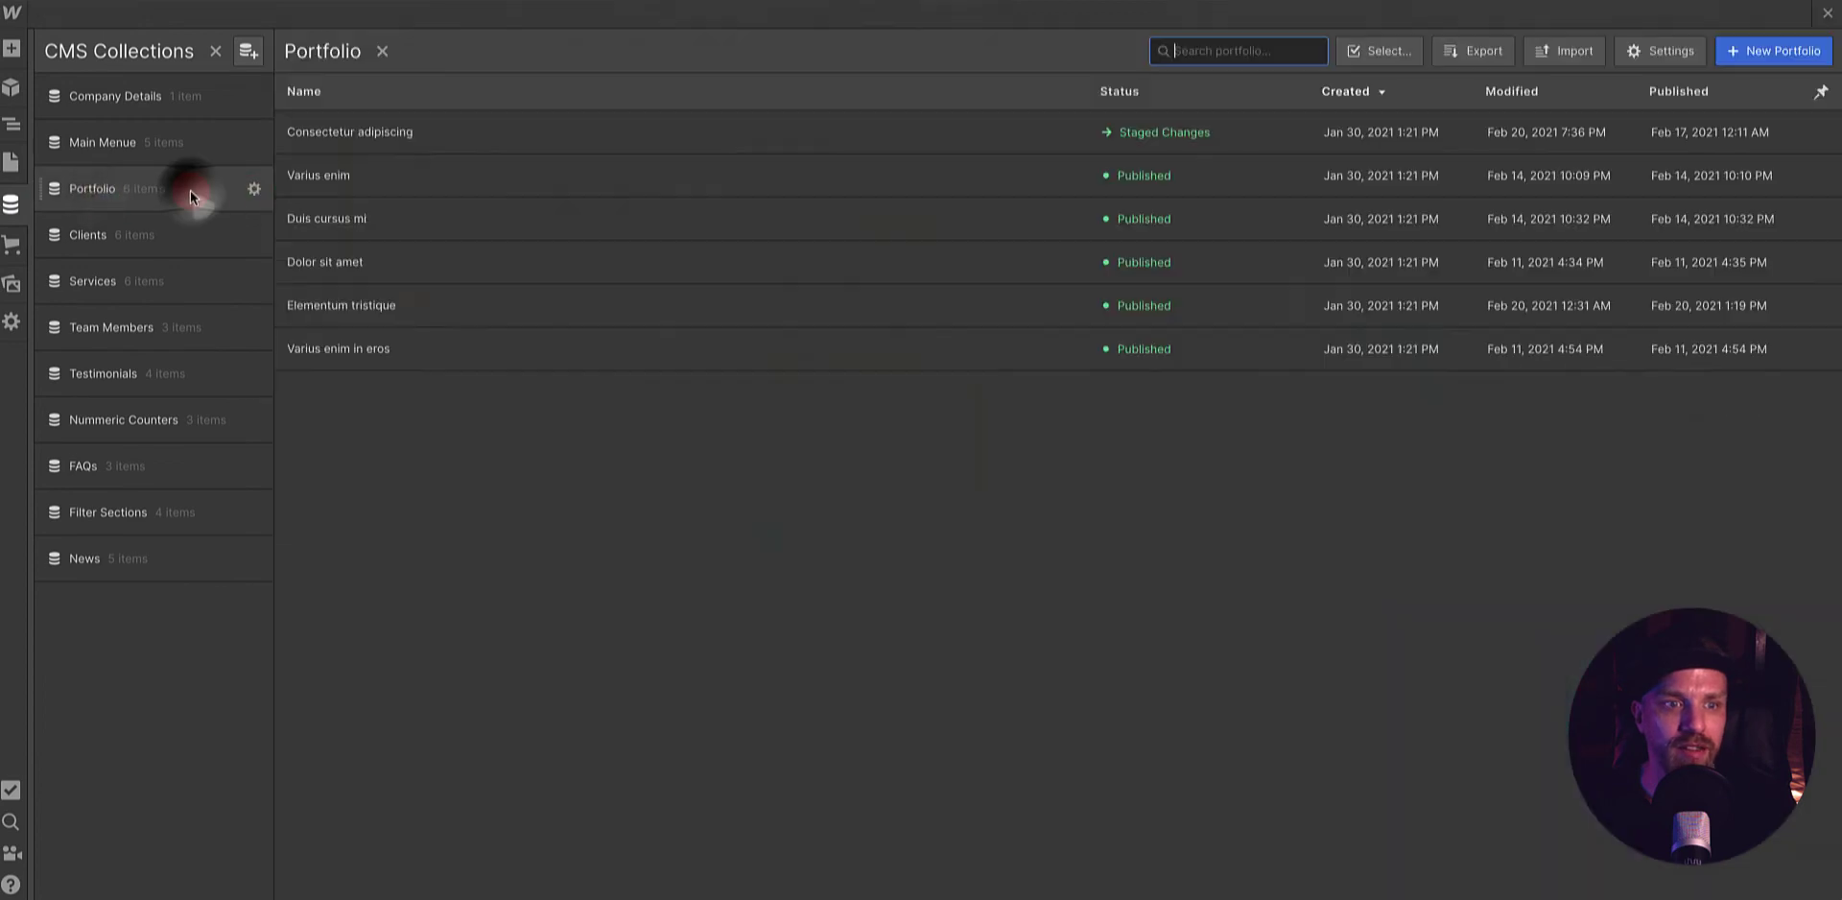
left_click(401, 132)
scroll(748, 566, "down", 10)
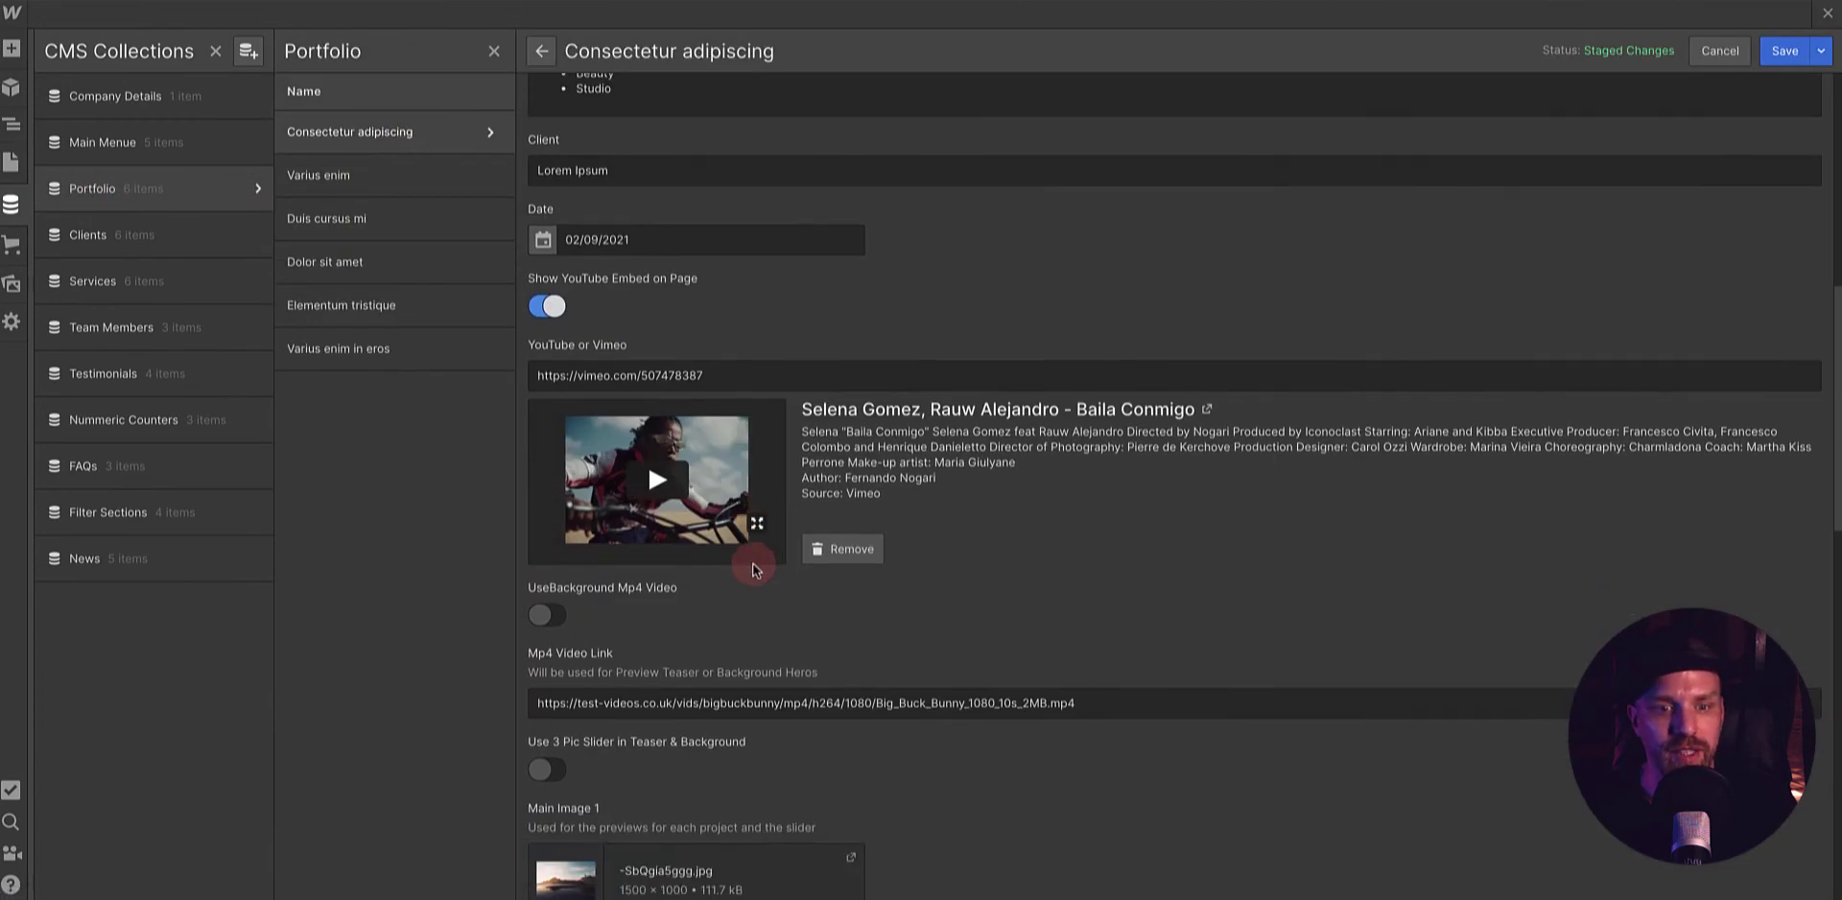
left_click(549, 616)
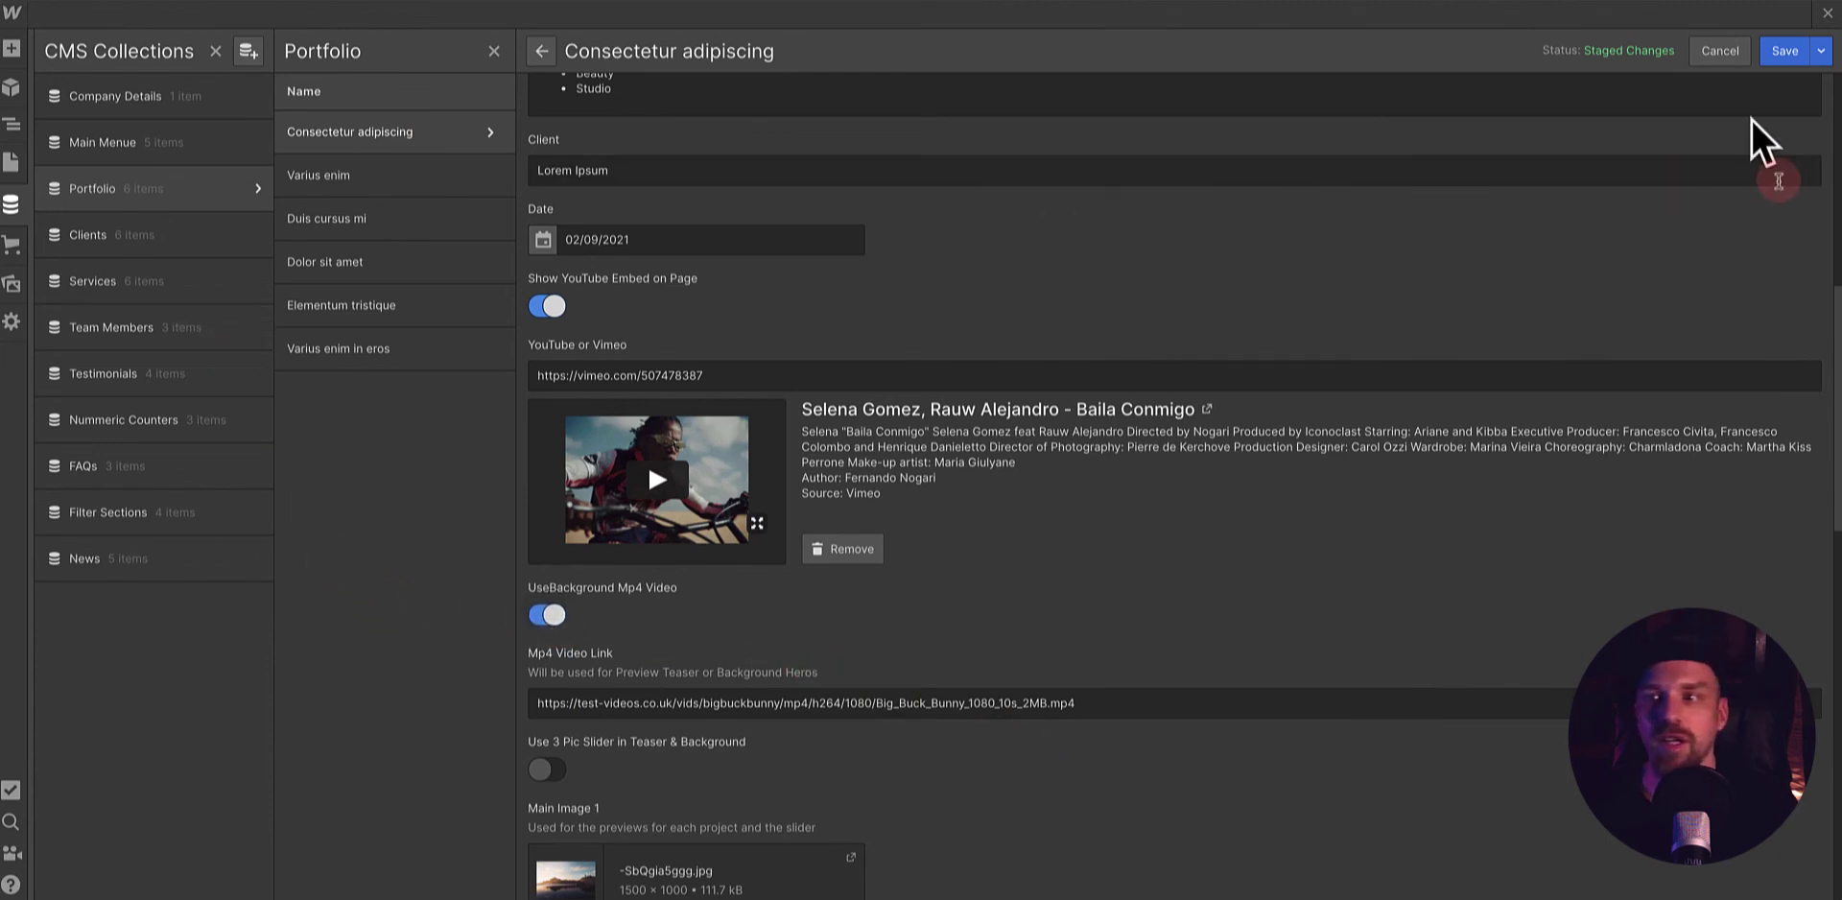
left_click(1781, 55)
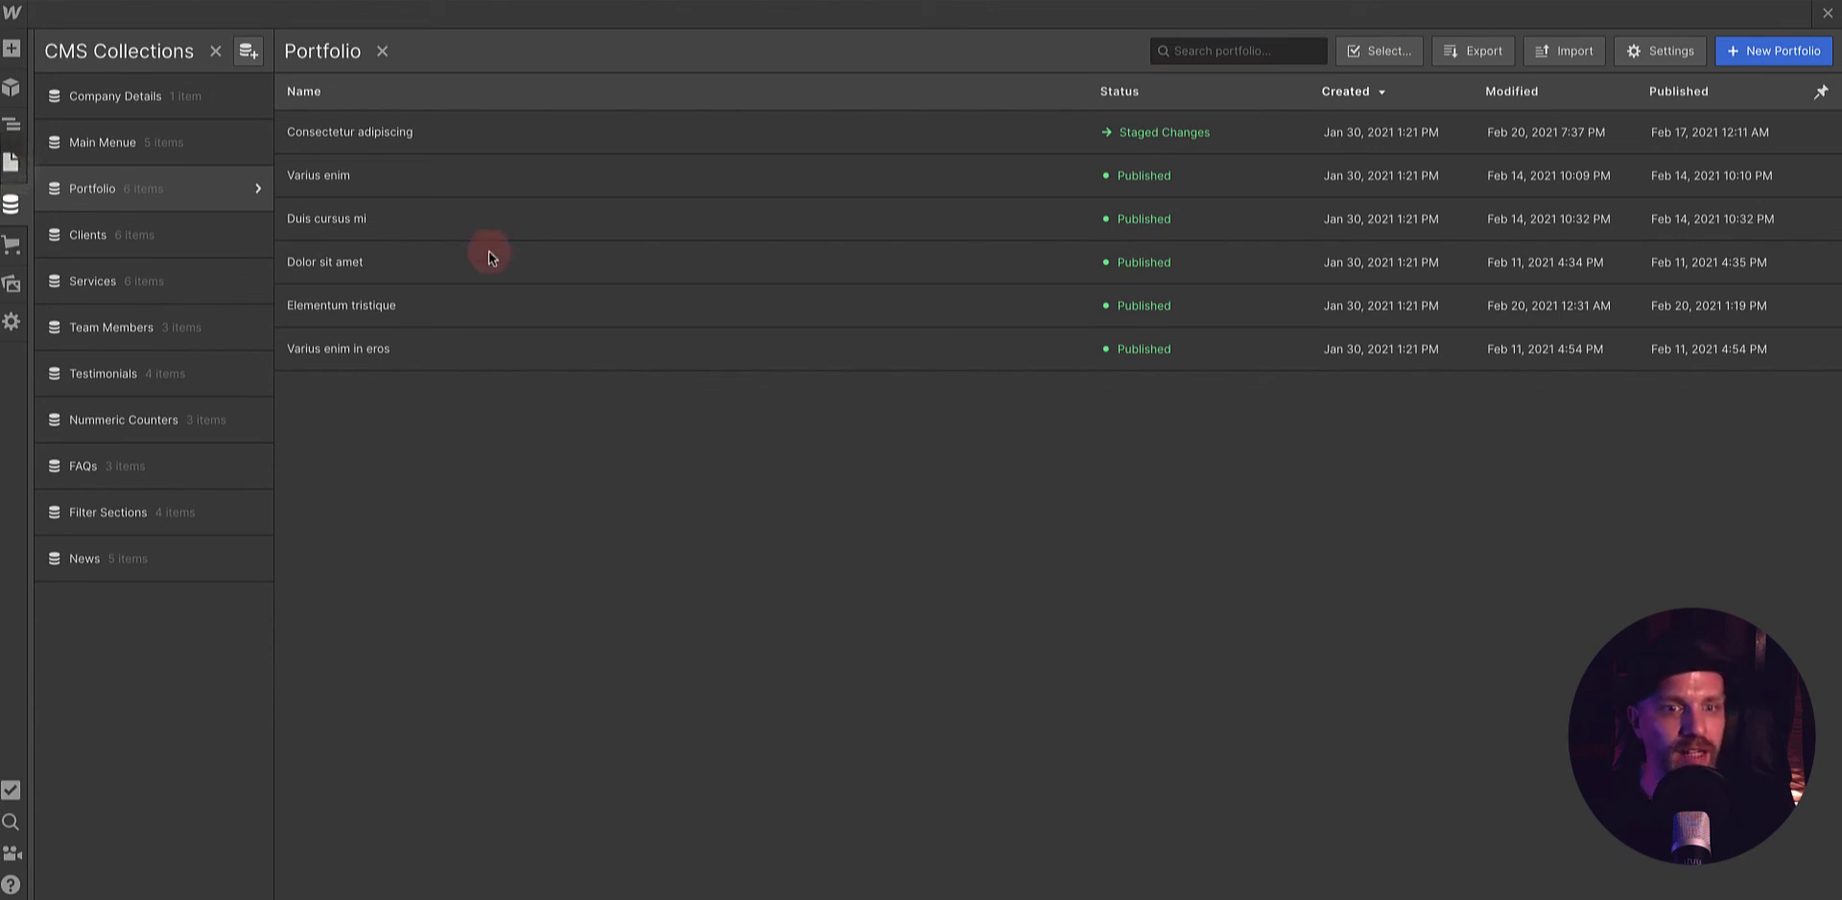
key("p")
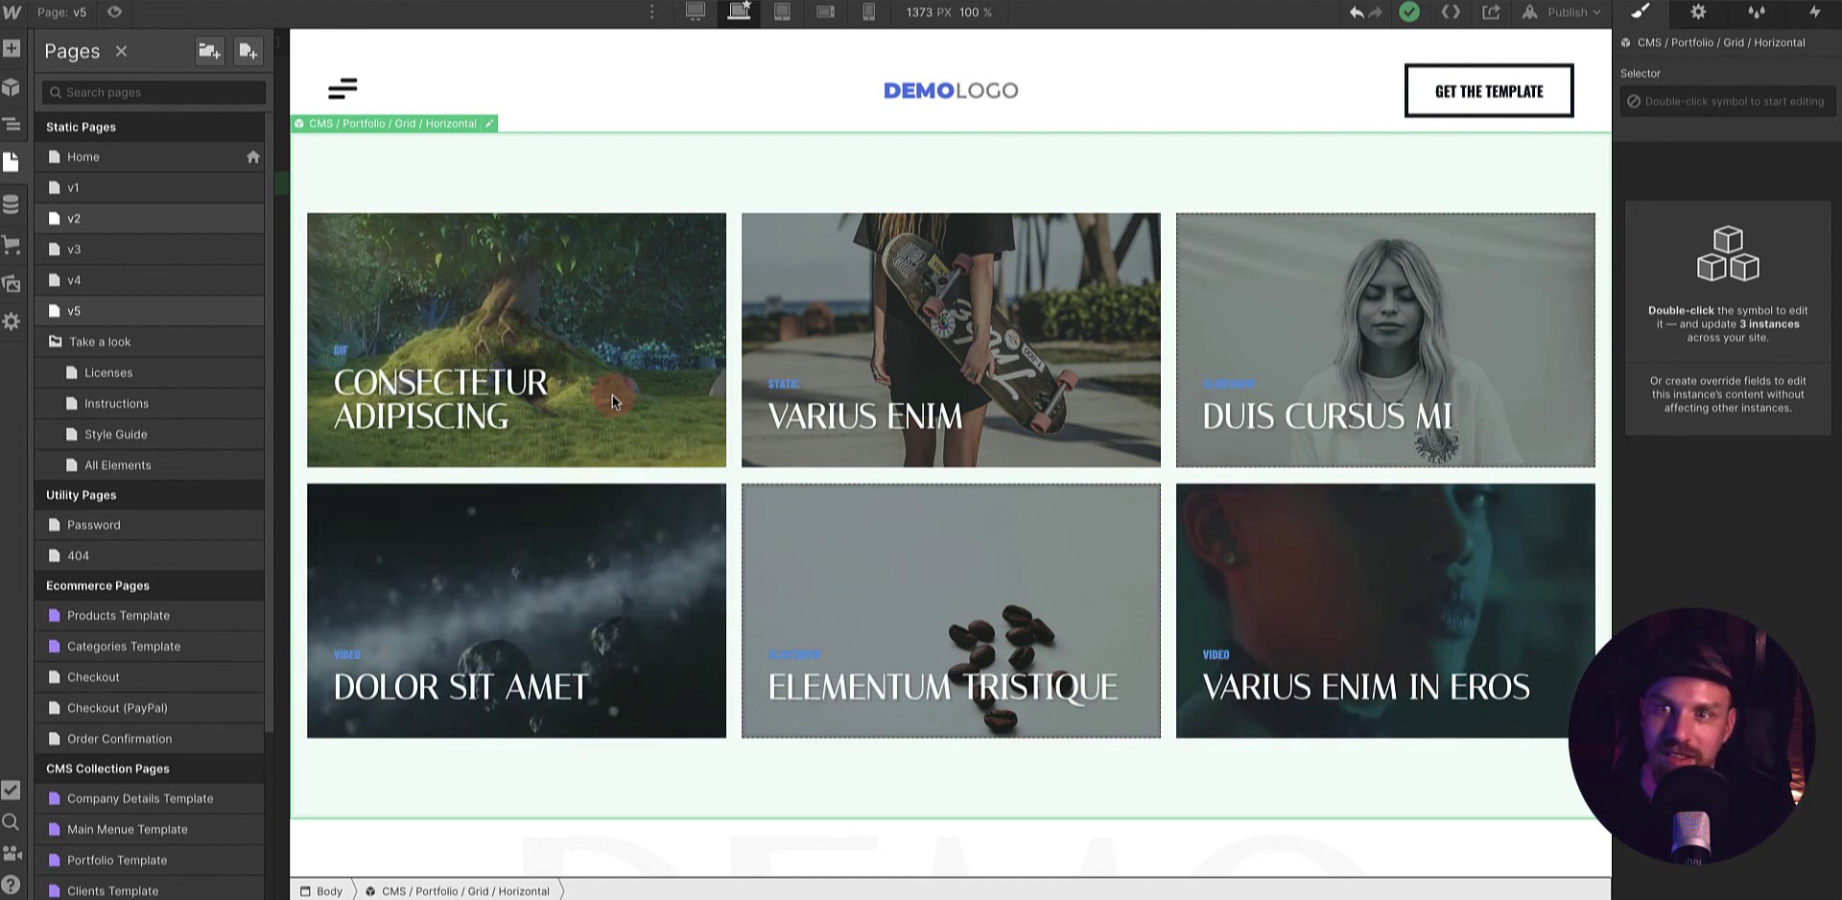
- In the Consectetur adipiscing portfolio item, turn off UseBackground Mp4 Video and turn on Use 3 Pic Slider in Teaser & Background
left_click(11, 205)
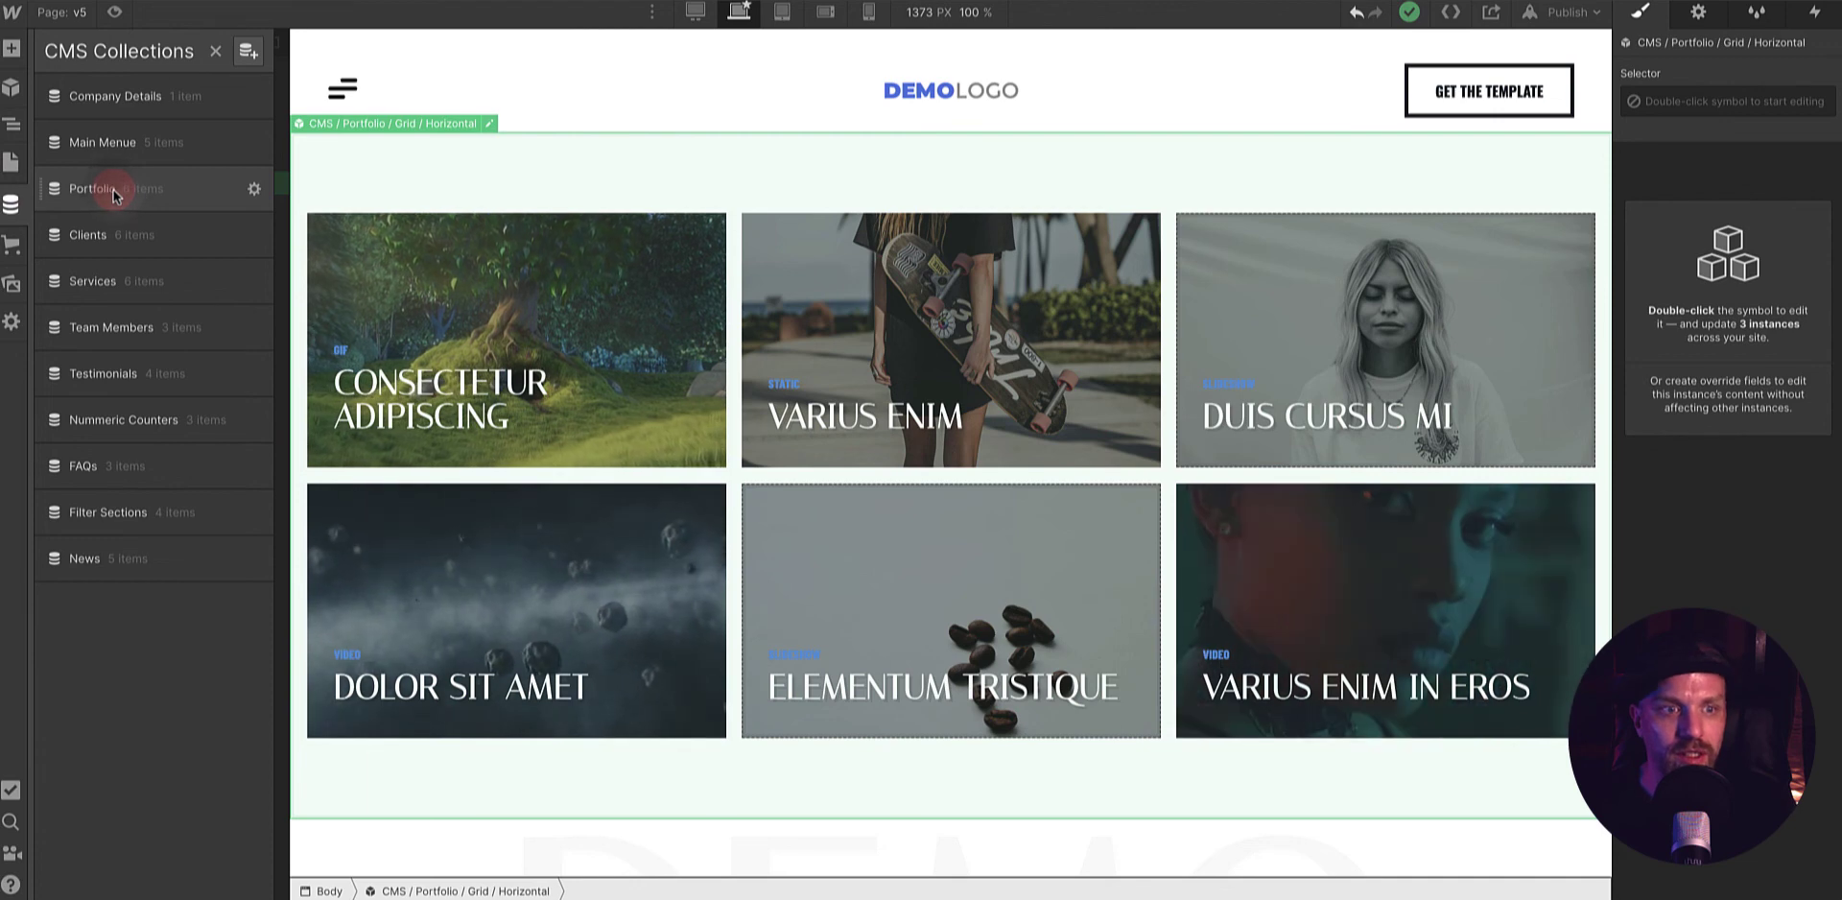
left_click(113, 192)
left_click(424, 136)
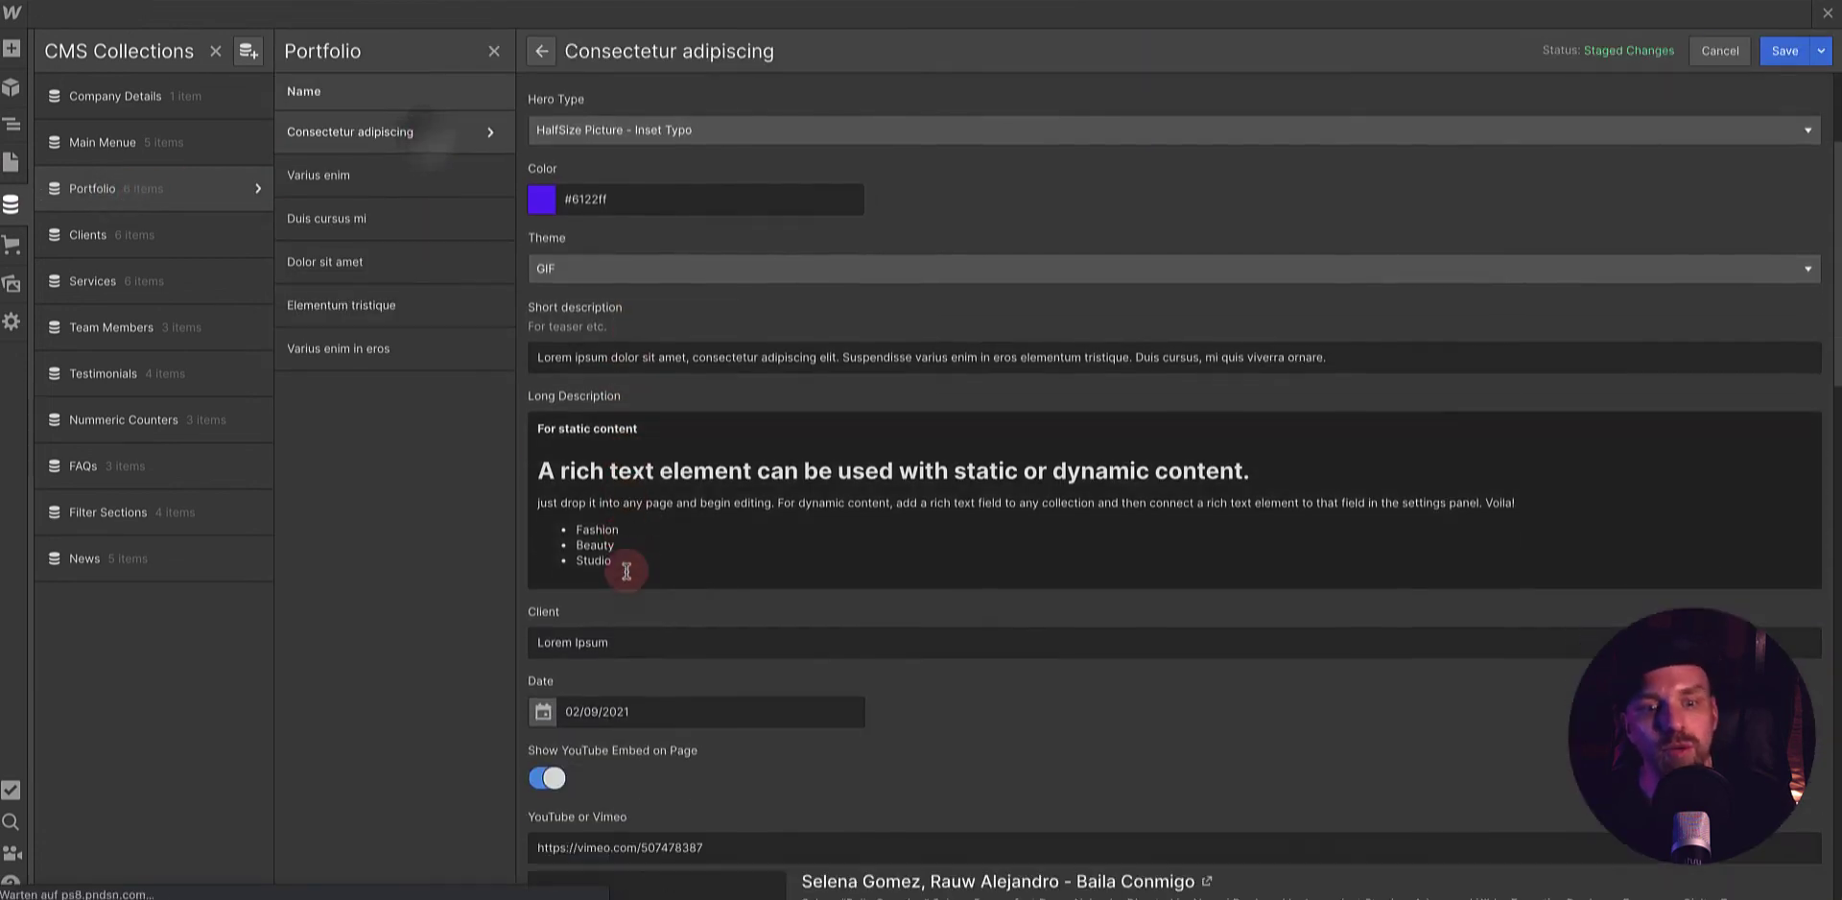
scroll(626, 571, "down", 5)
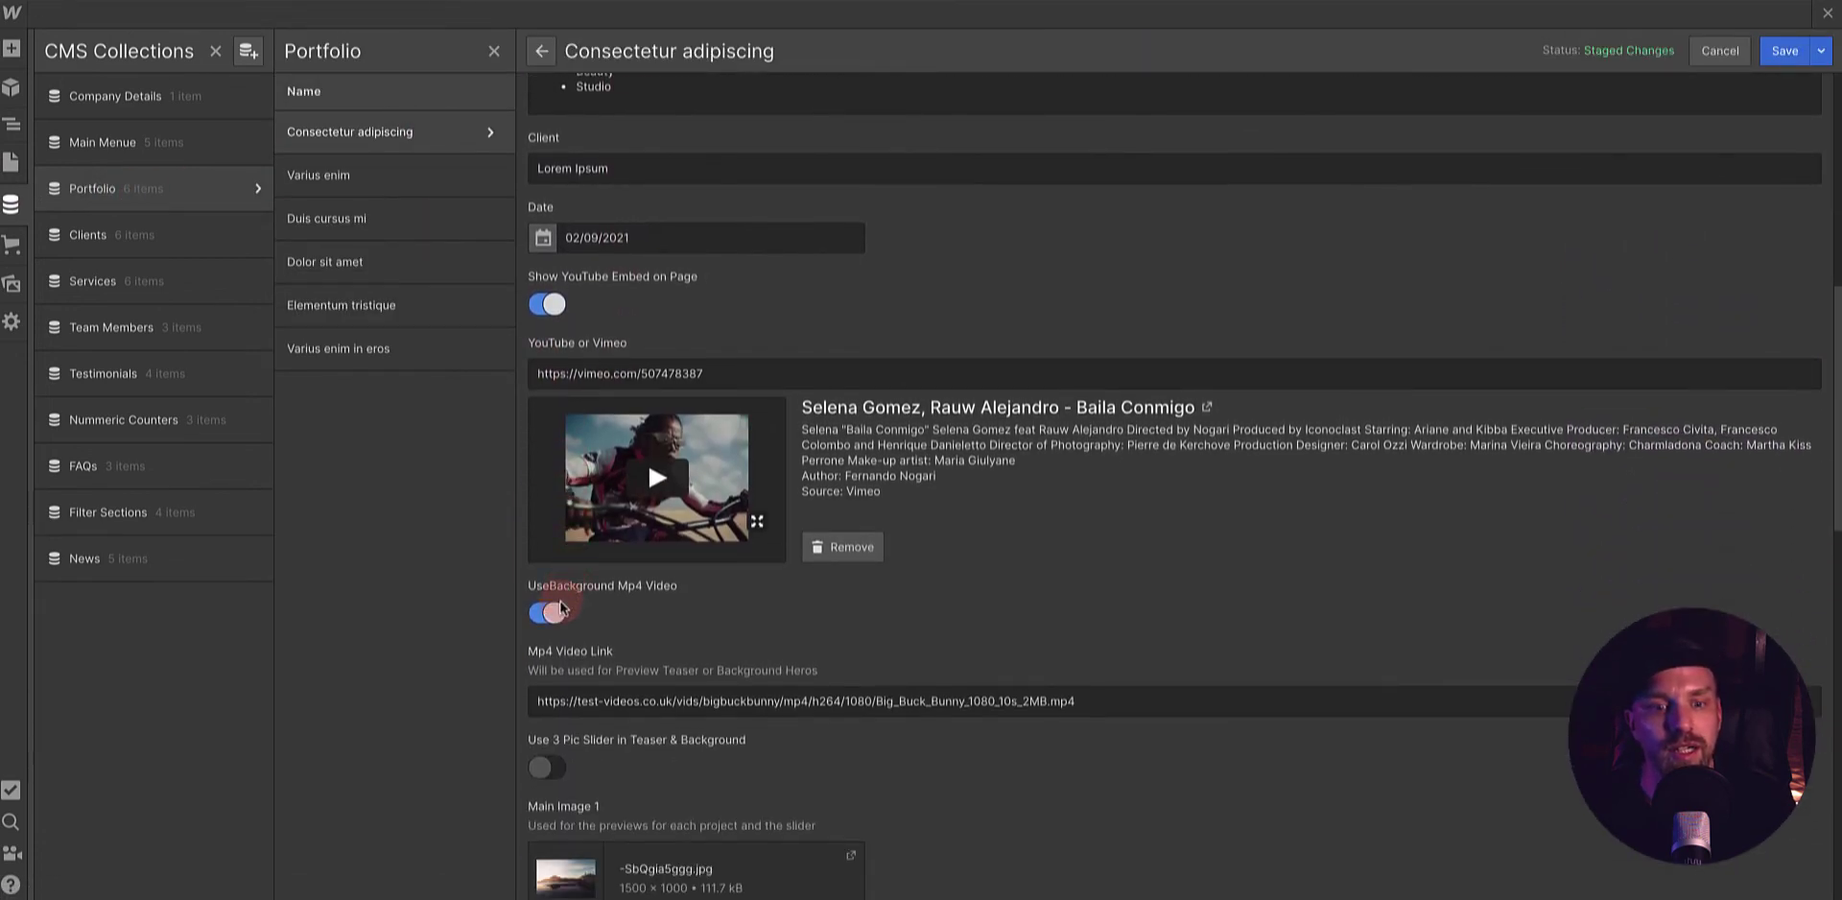
left_click(561, 607)
scroll(547, 594, "down", 2)
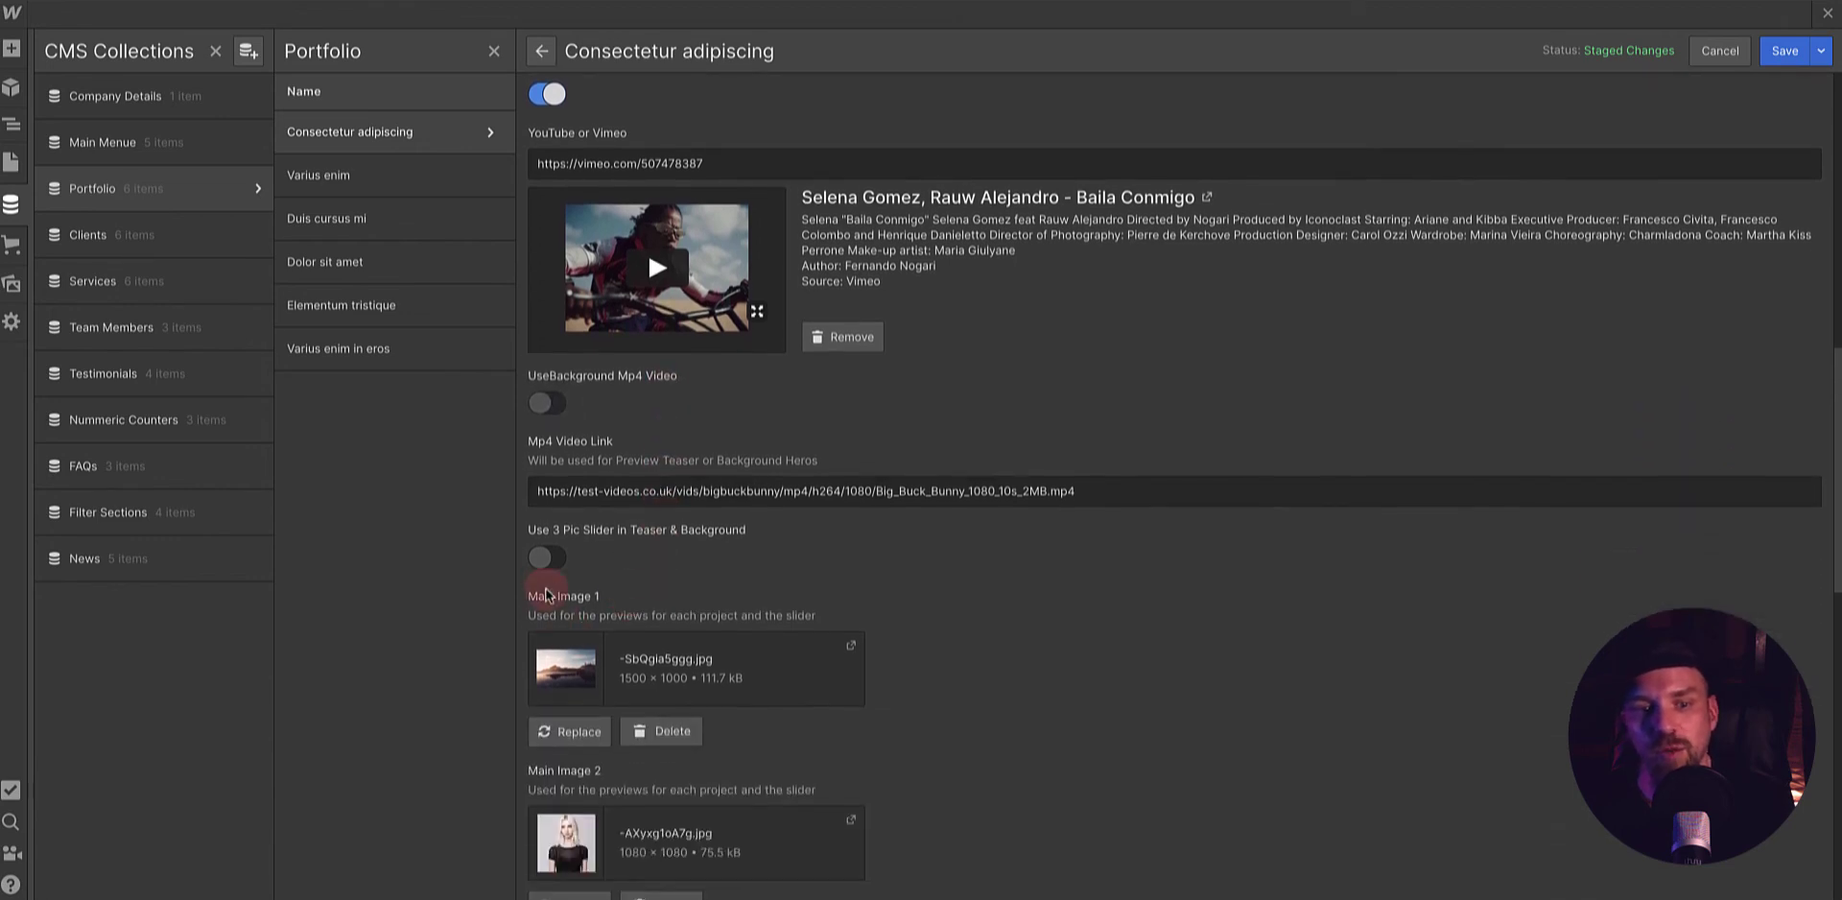
left_click(547, 558)
scroll(781, 560, "down", 2)
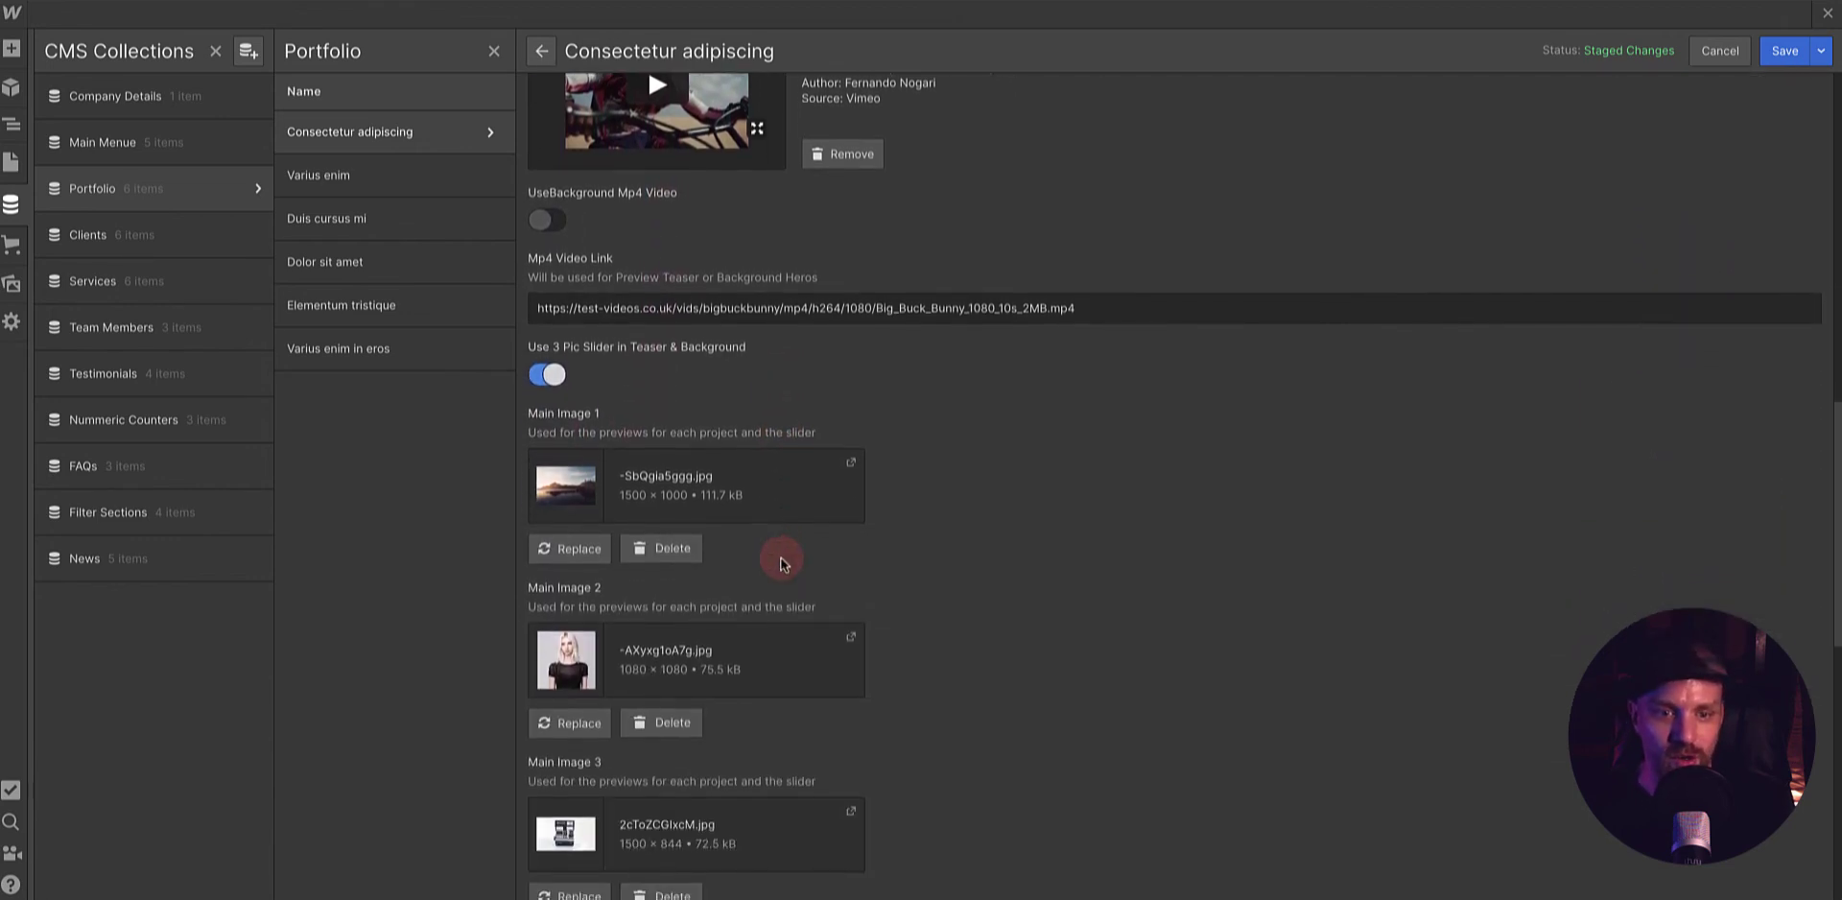
- Look over the three main image fields and switch Use 3 Pic Slider in Teaser & Background off and on again
scroll(650, 525, "down", 3)
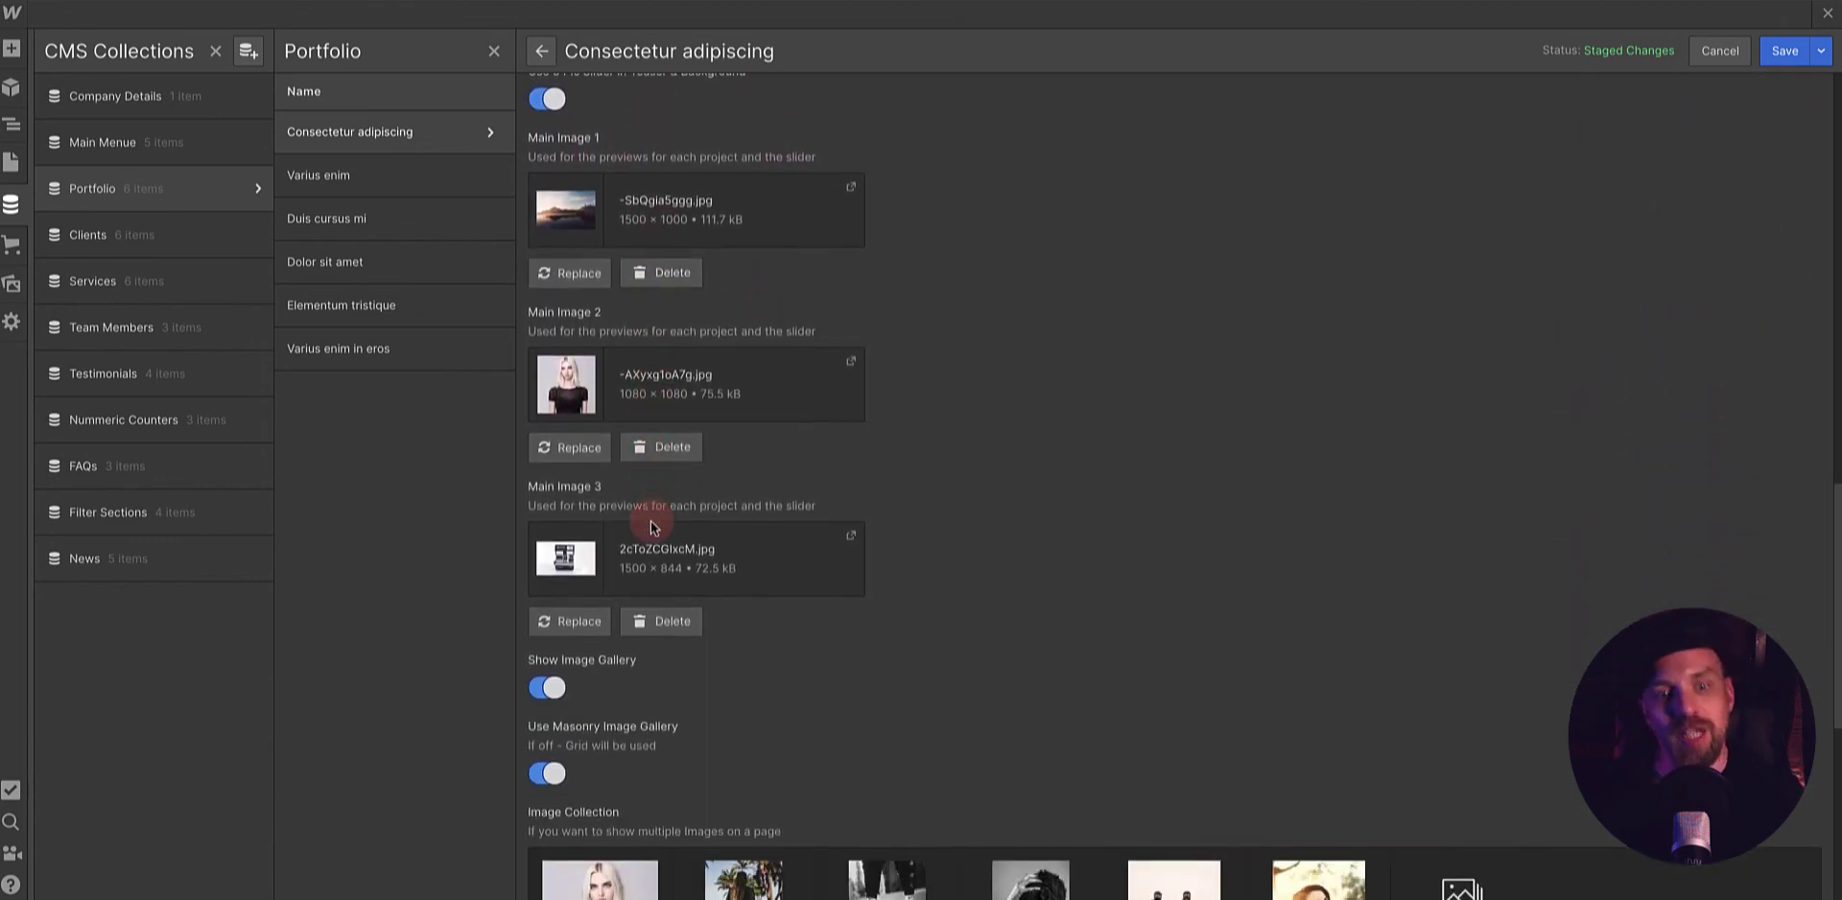
scroll(651, 521, "down", 2)
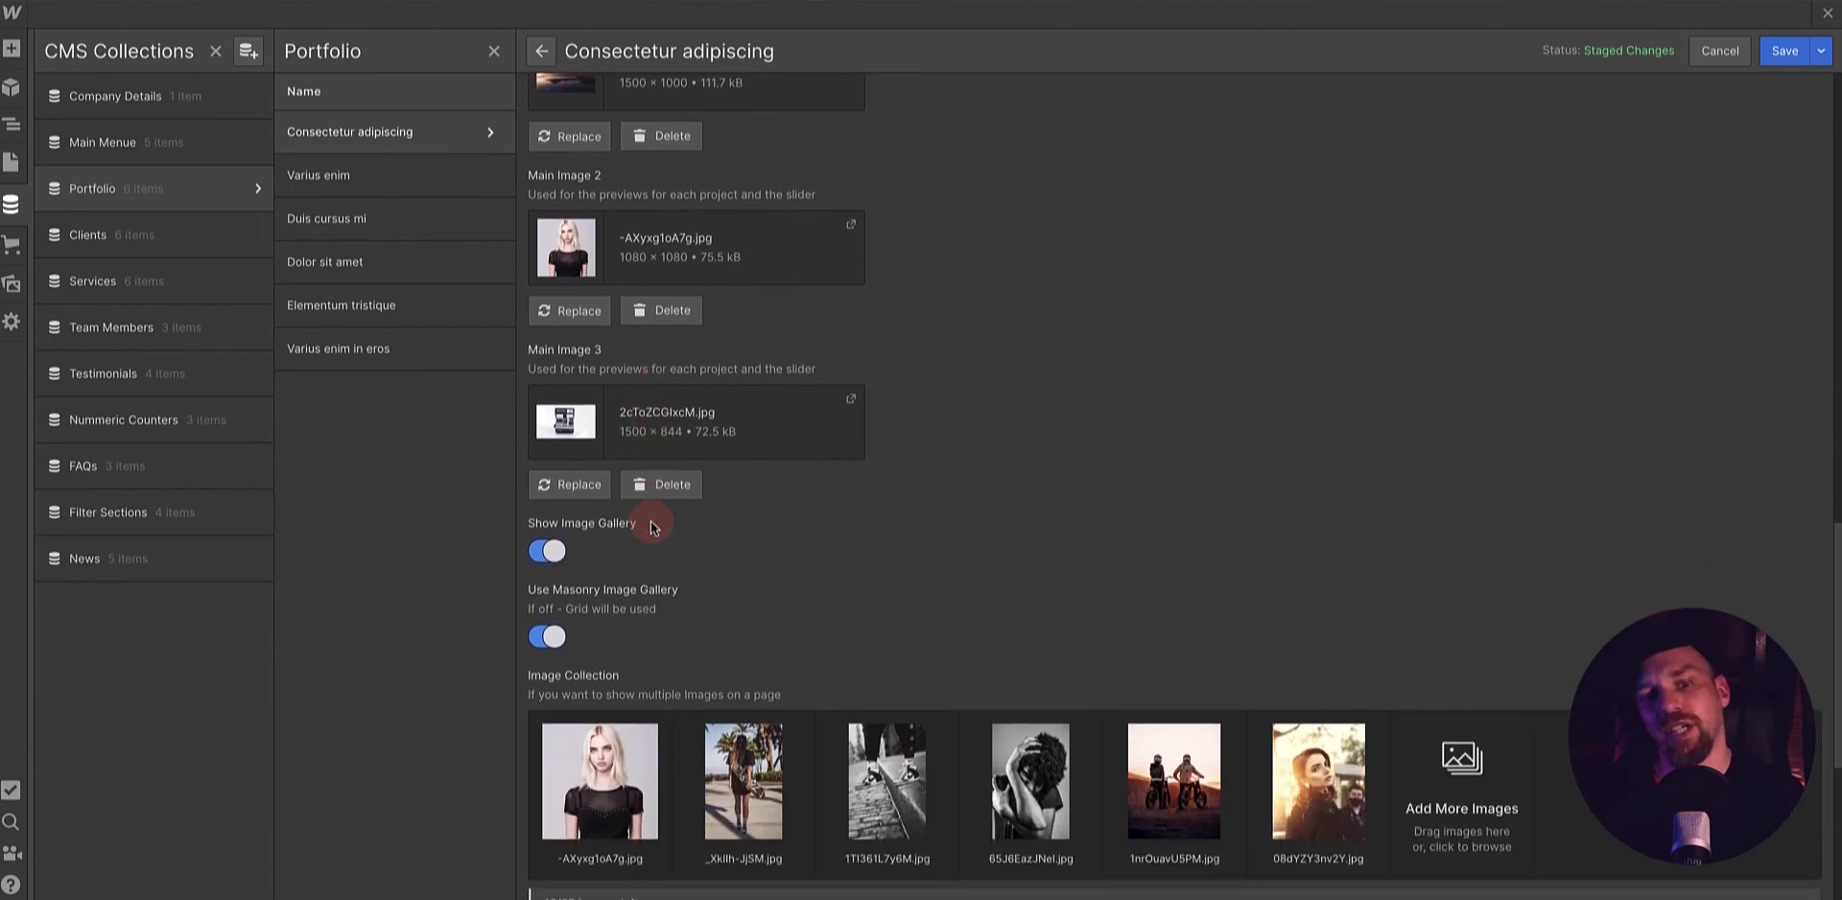
scroll(651, 520, "up", 4)
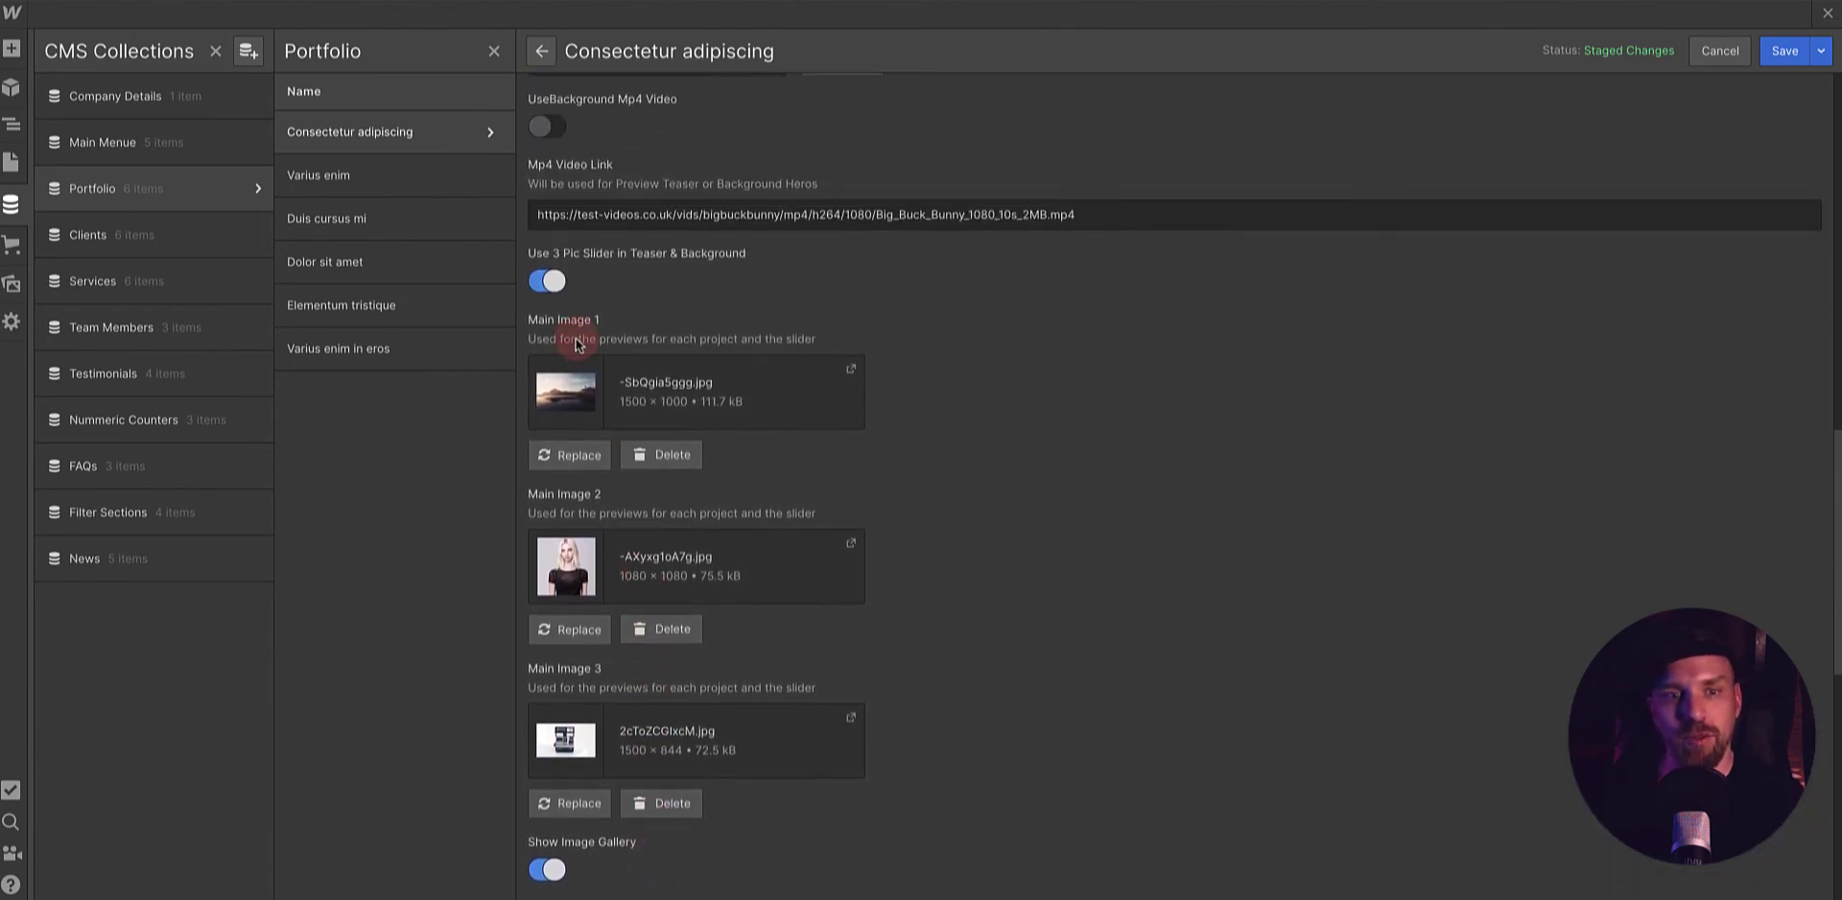
left_click(546, 280)
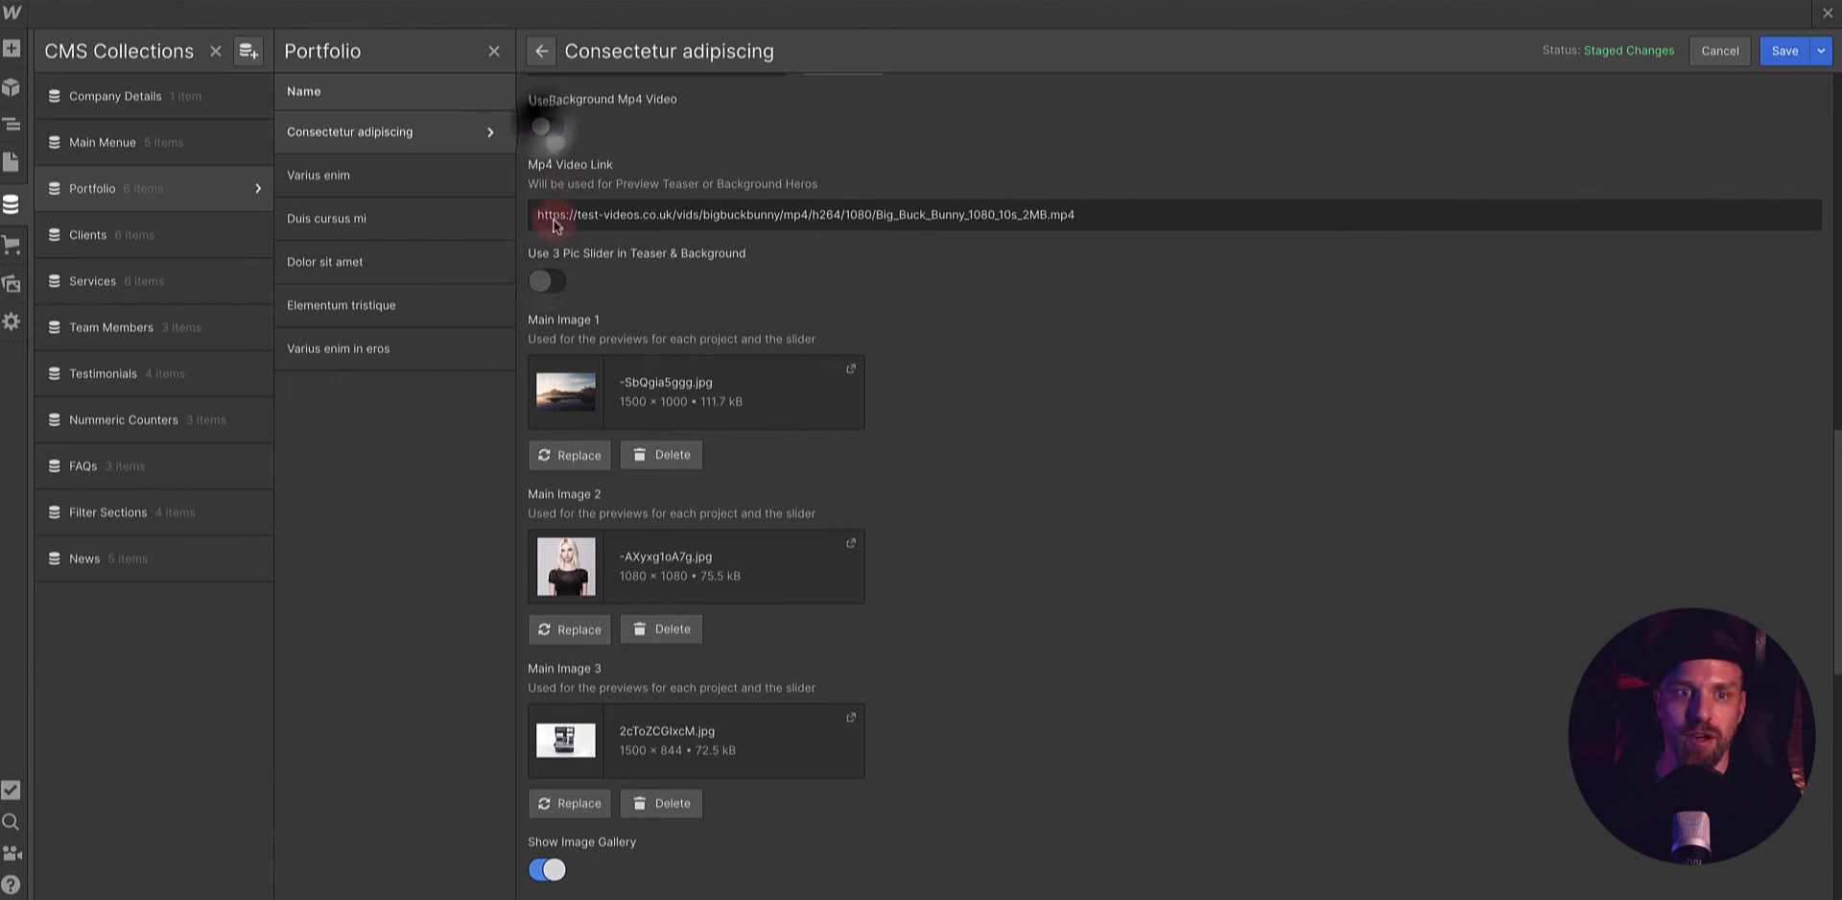
left_click(546, 281)
- Turn off Use Masonry Image Gallery so the item's images use the grid, and save the portfolio item
scroll(858, 393, "down", 4)
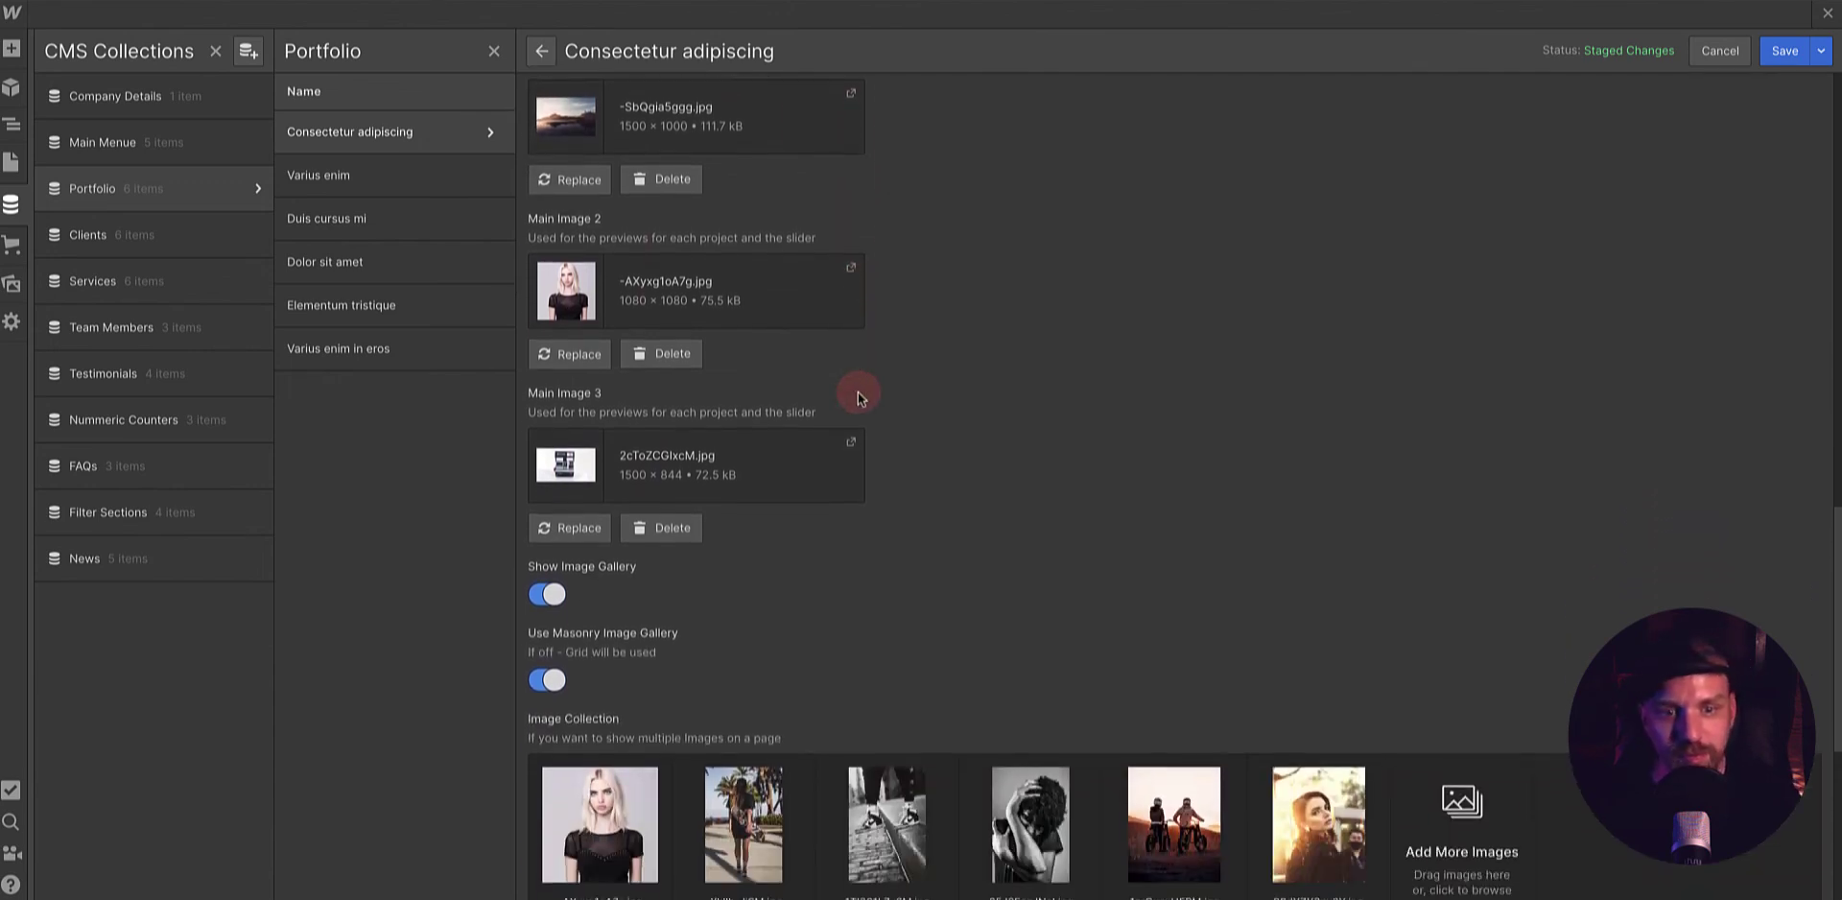
scroll(857, 393, "down", 1)
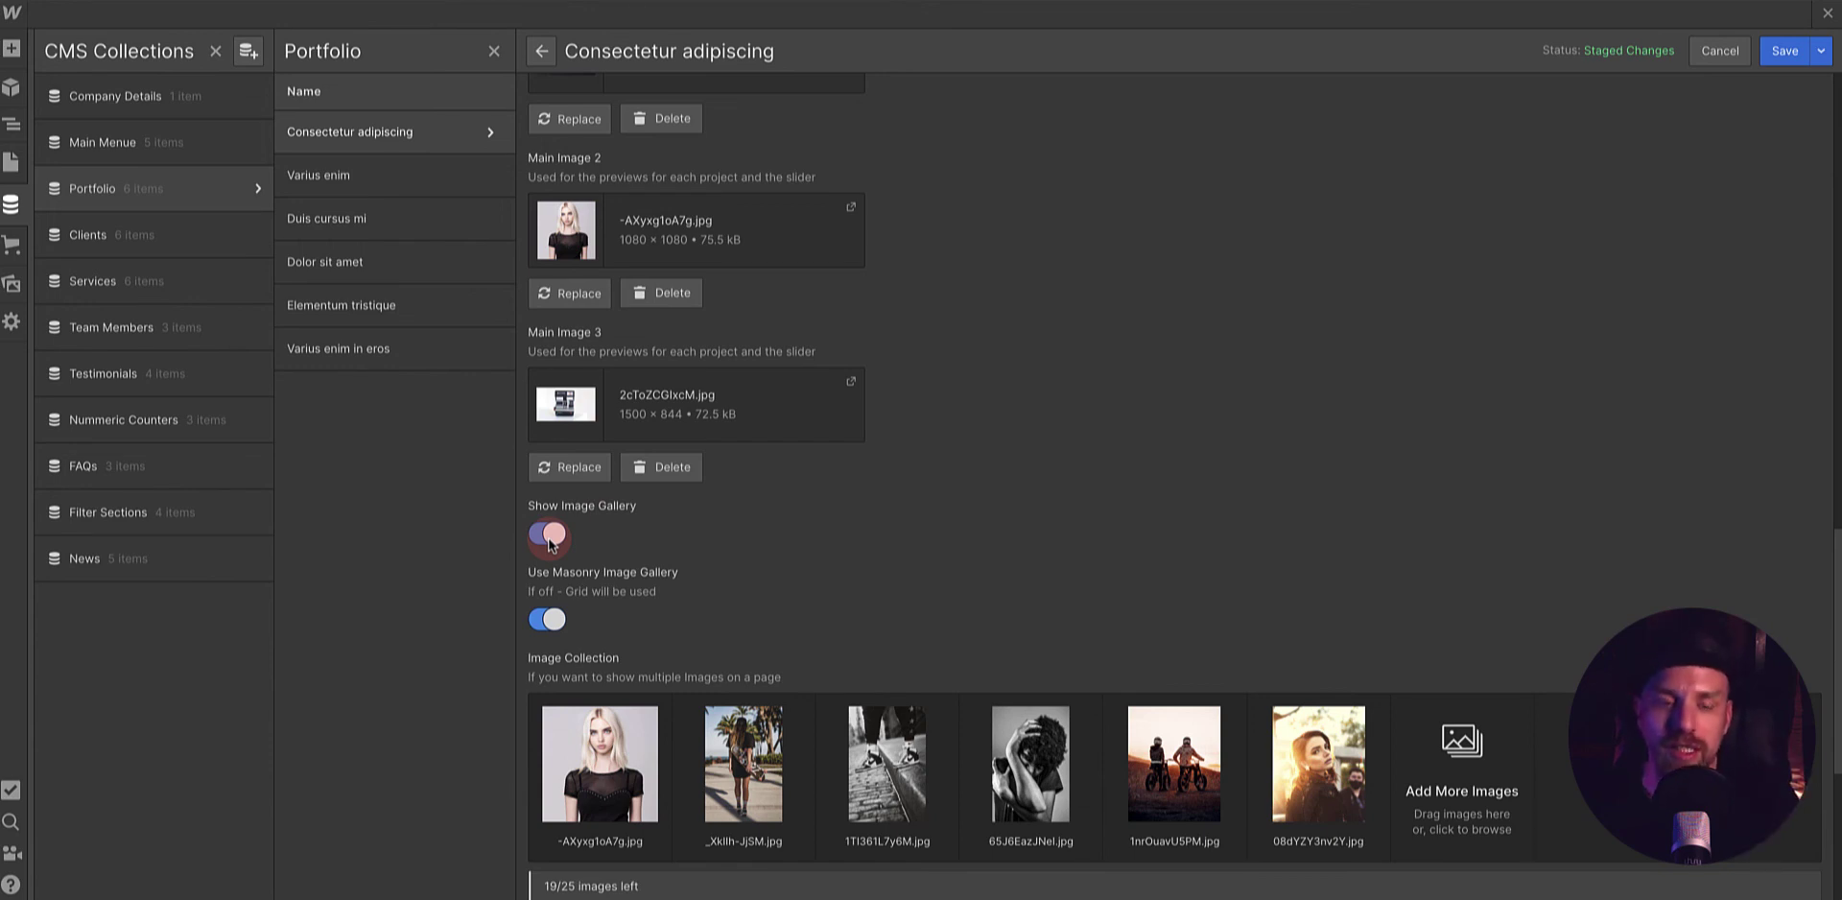
scroll(595, 614, "down", 1)
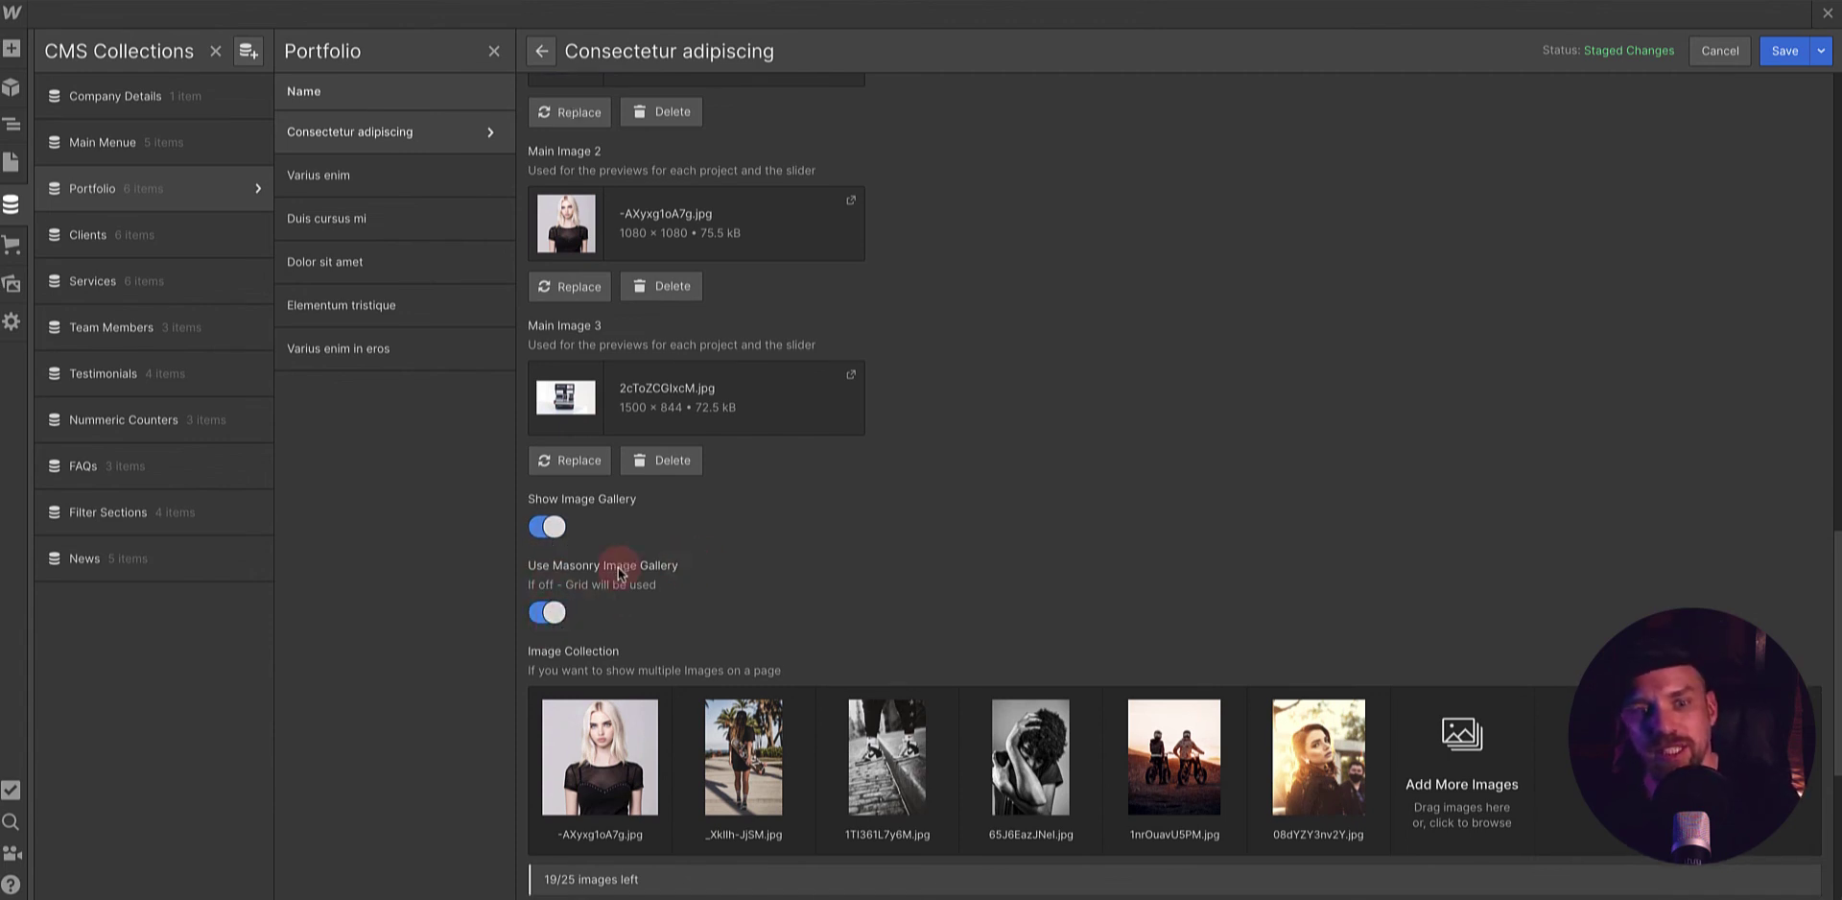
left_click(544, 618)
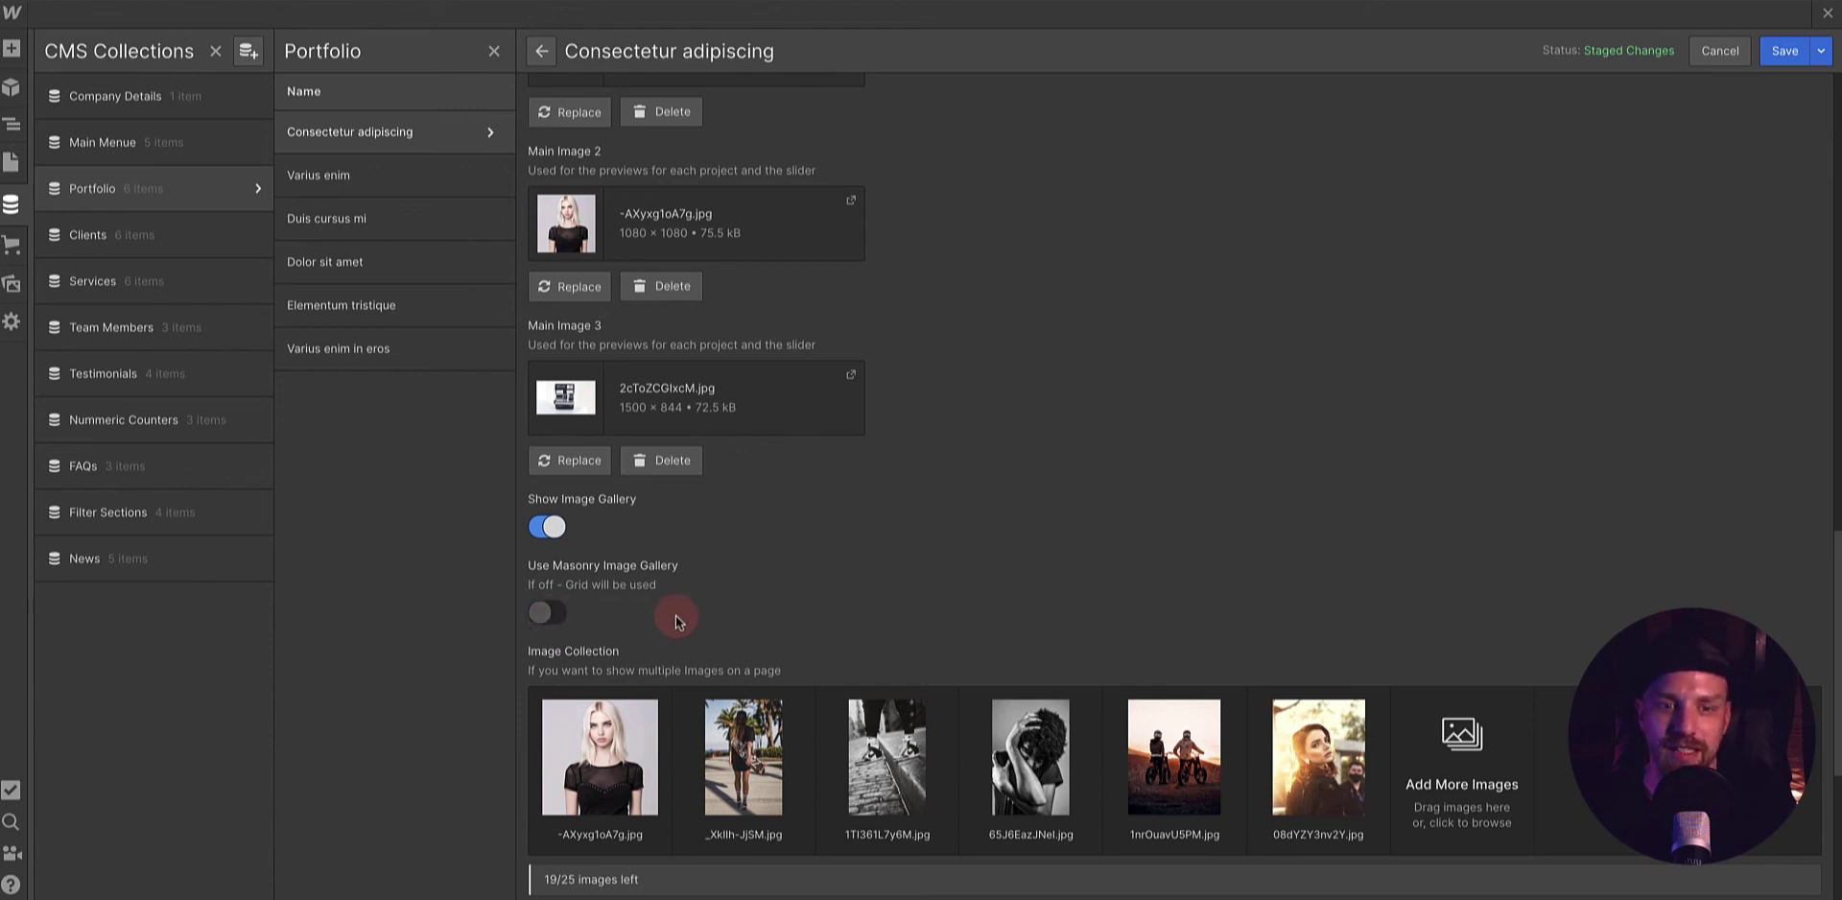
scroll(675, 572, "down", 3)
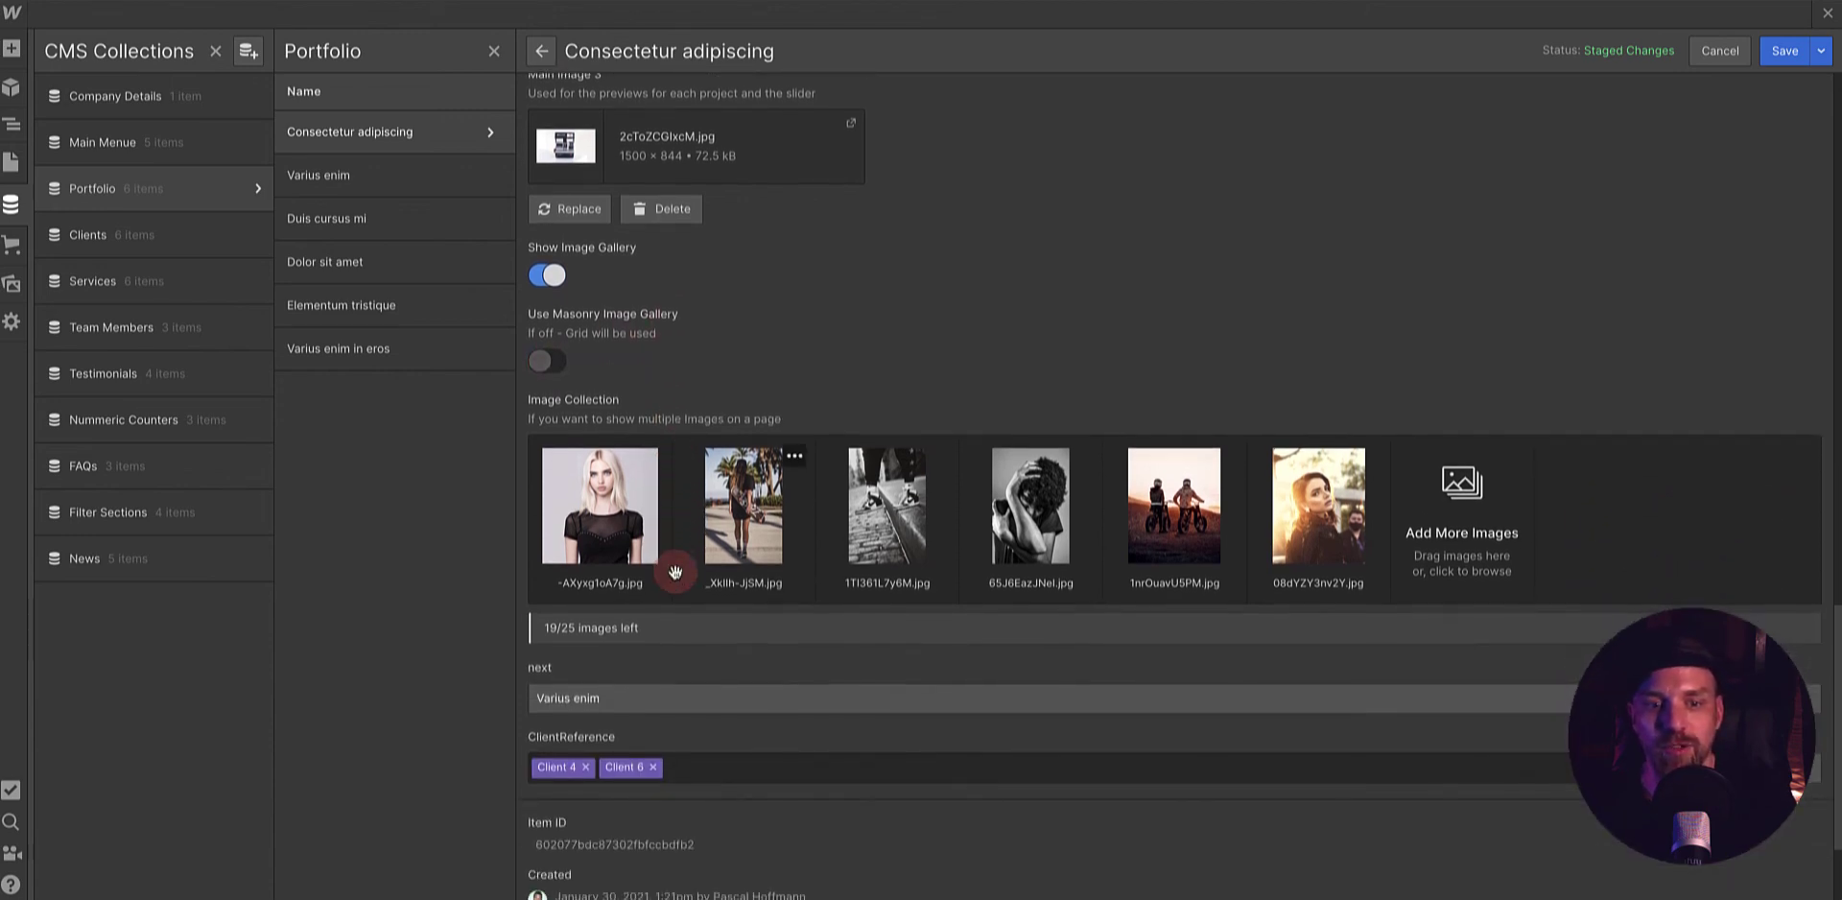
scroll(671, 575, "up", 3)
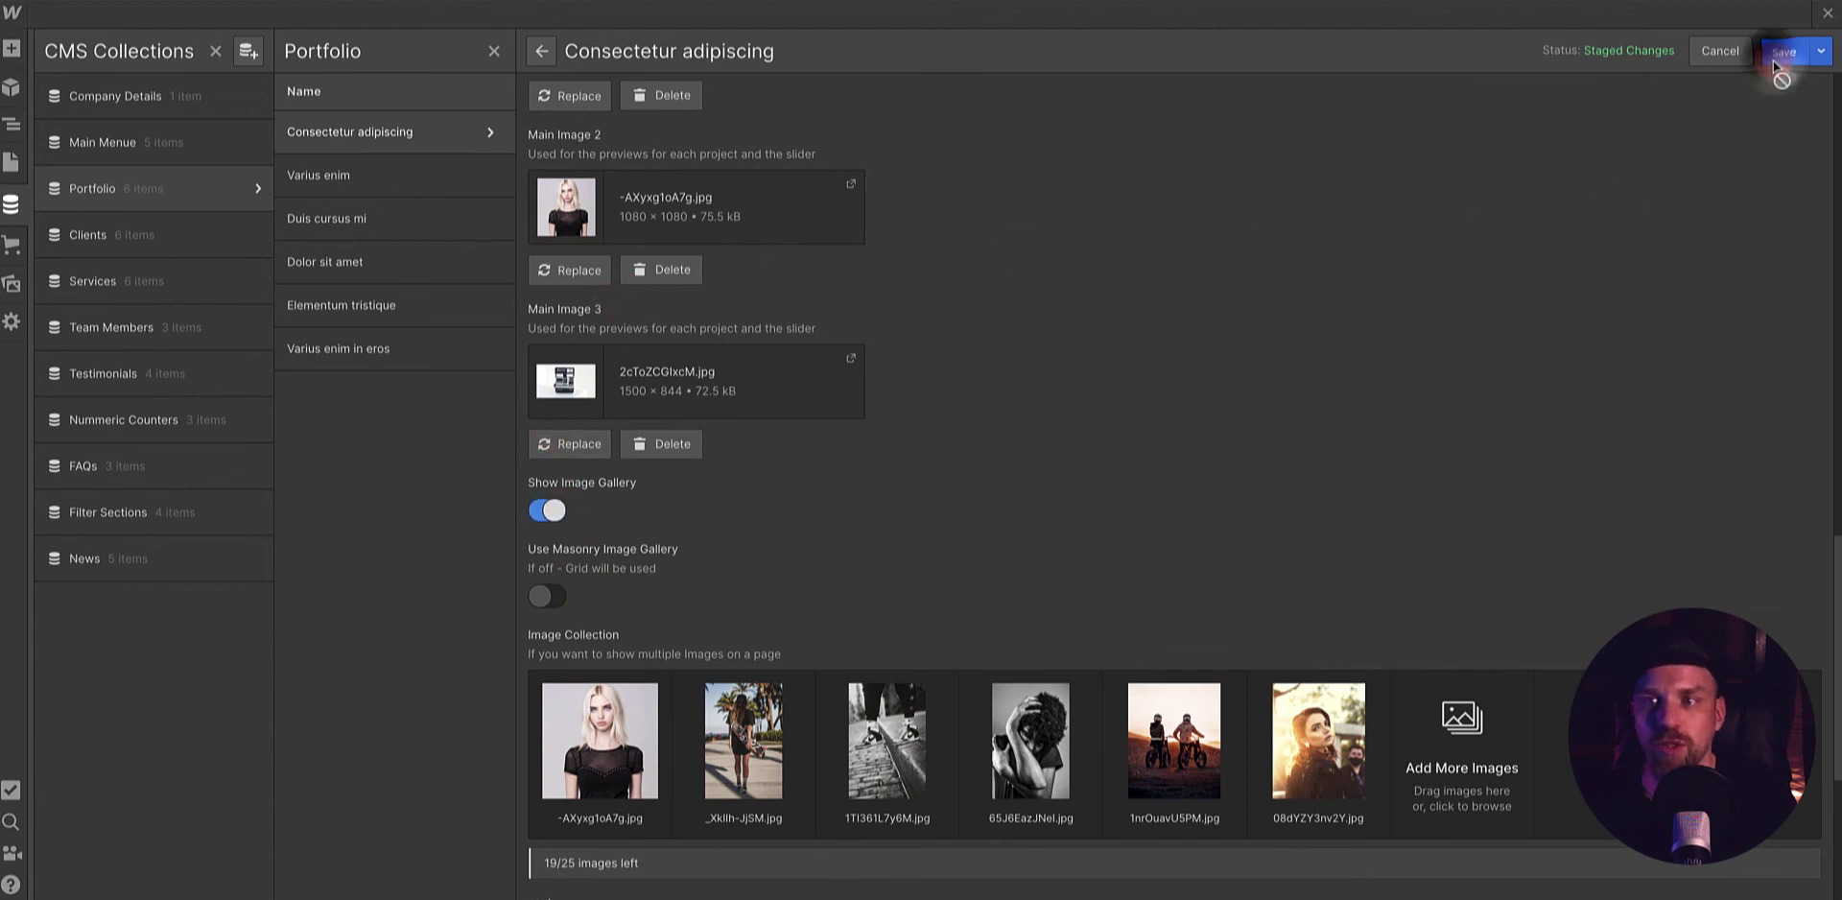
left_click(1772, 60)
- Preview the v5 page, open the Consectetur adipiscing project and examine its hero, text, embedded video, image grid and next-project link
left_click(9, 163)
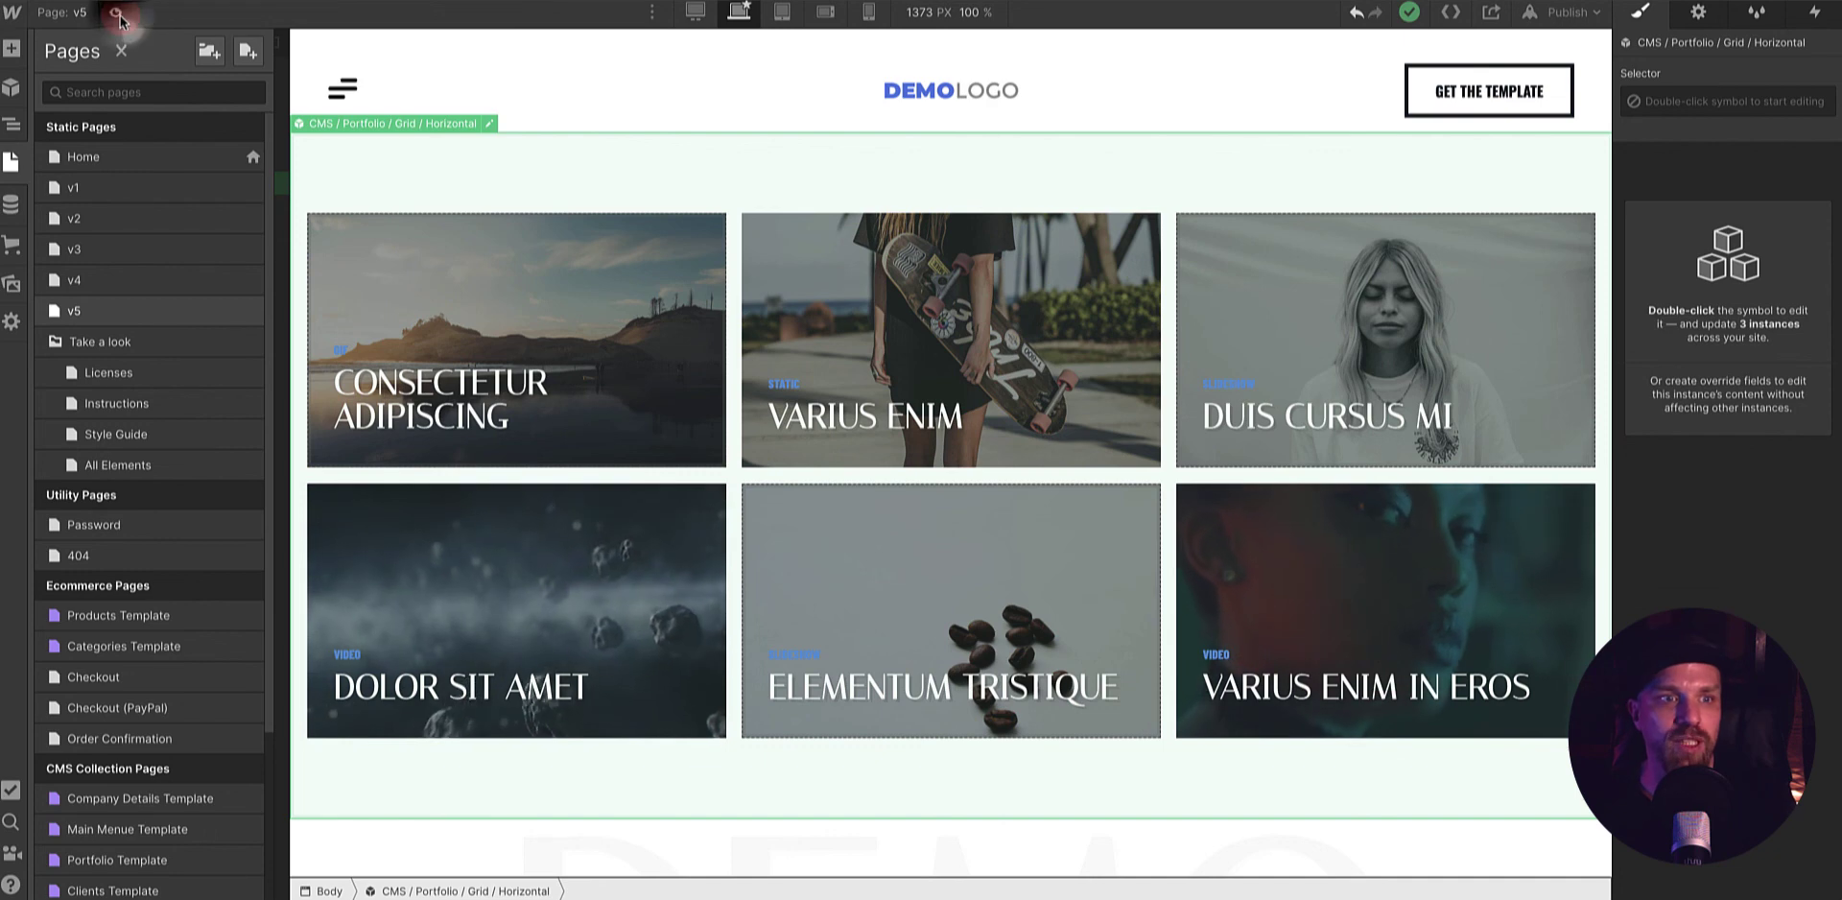
left_click(114, 12)
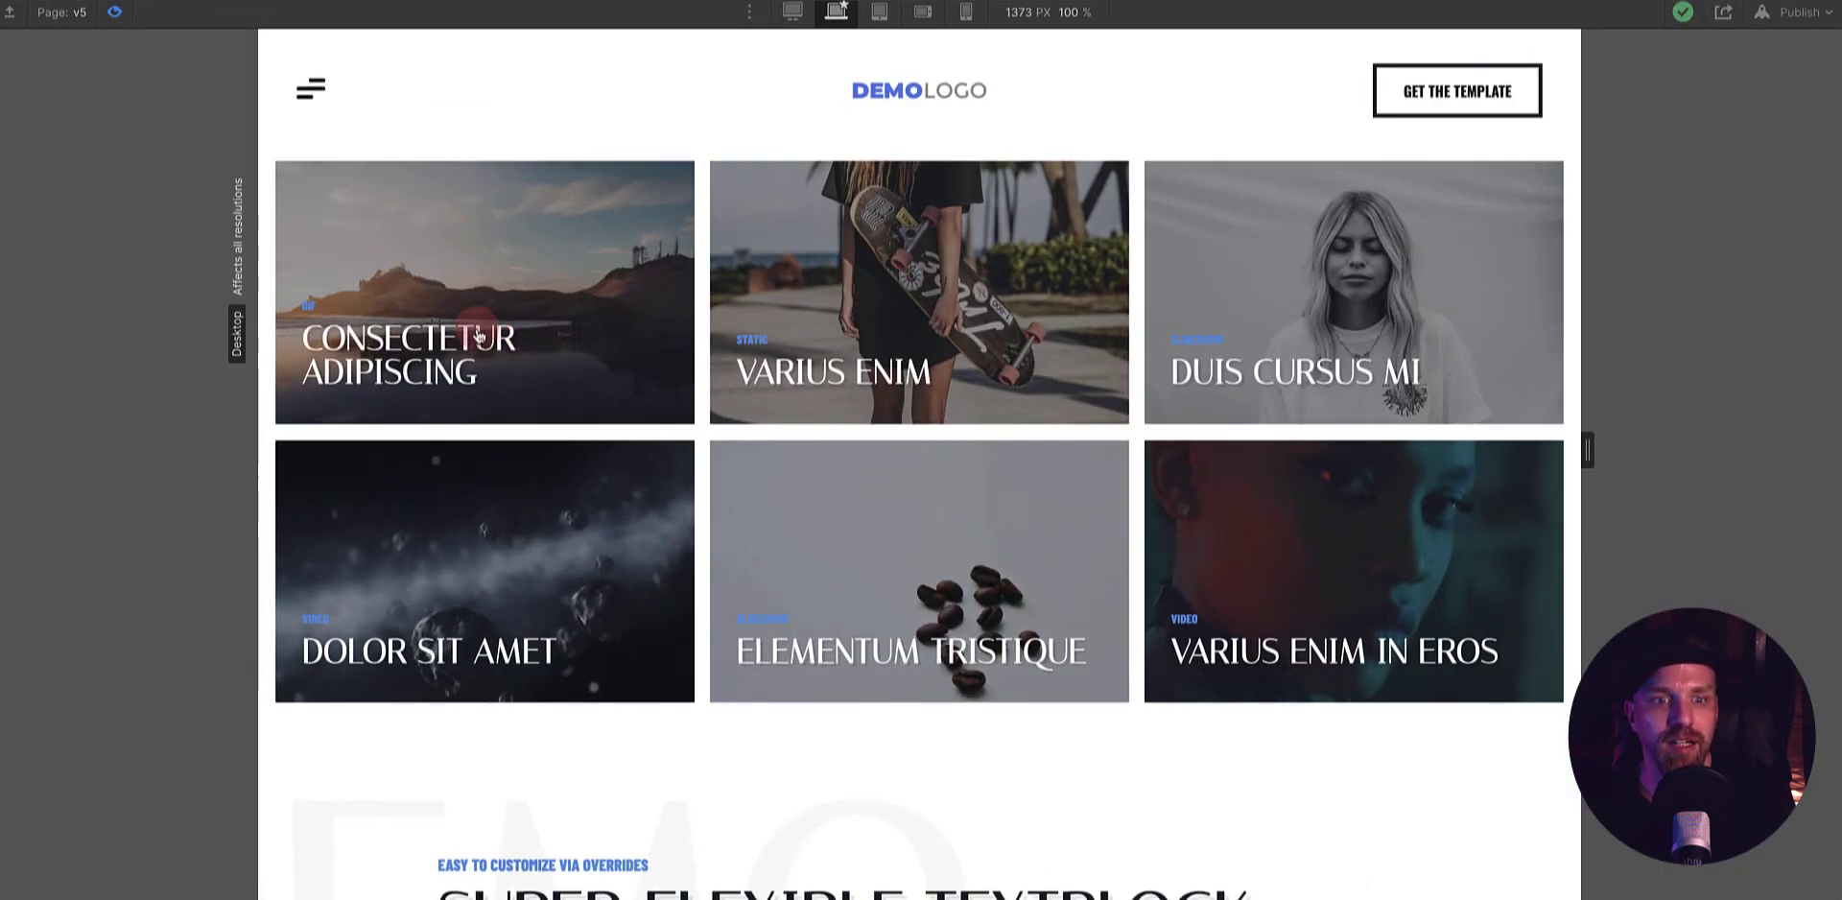
left_click(624, 417)
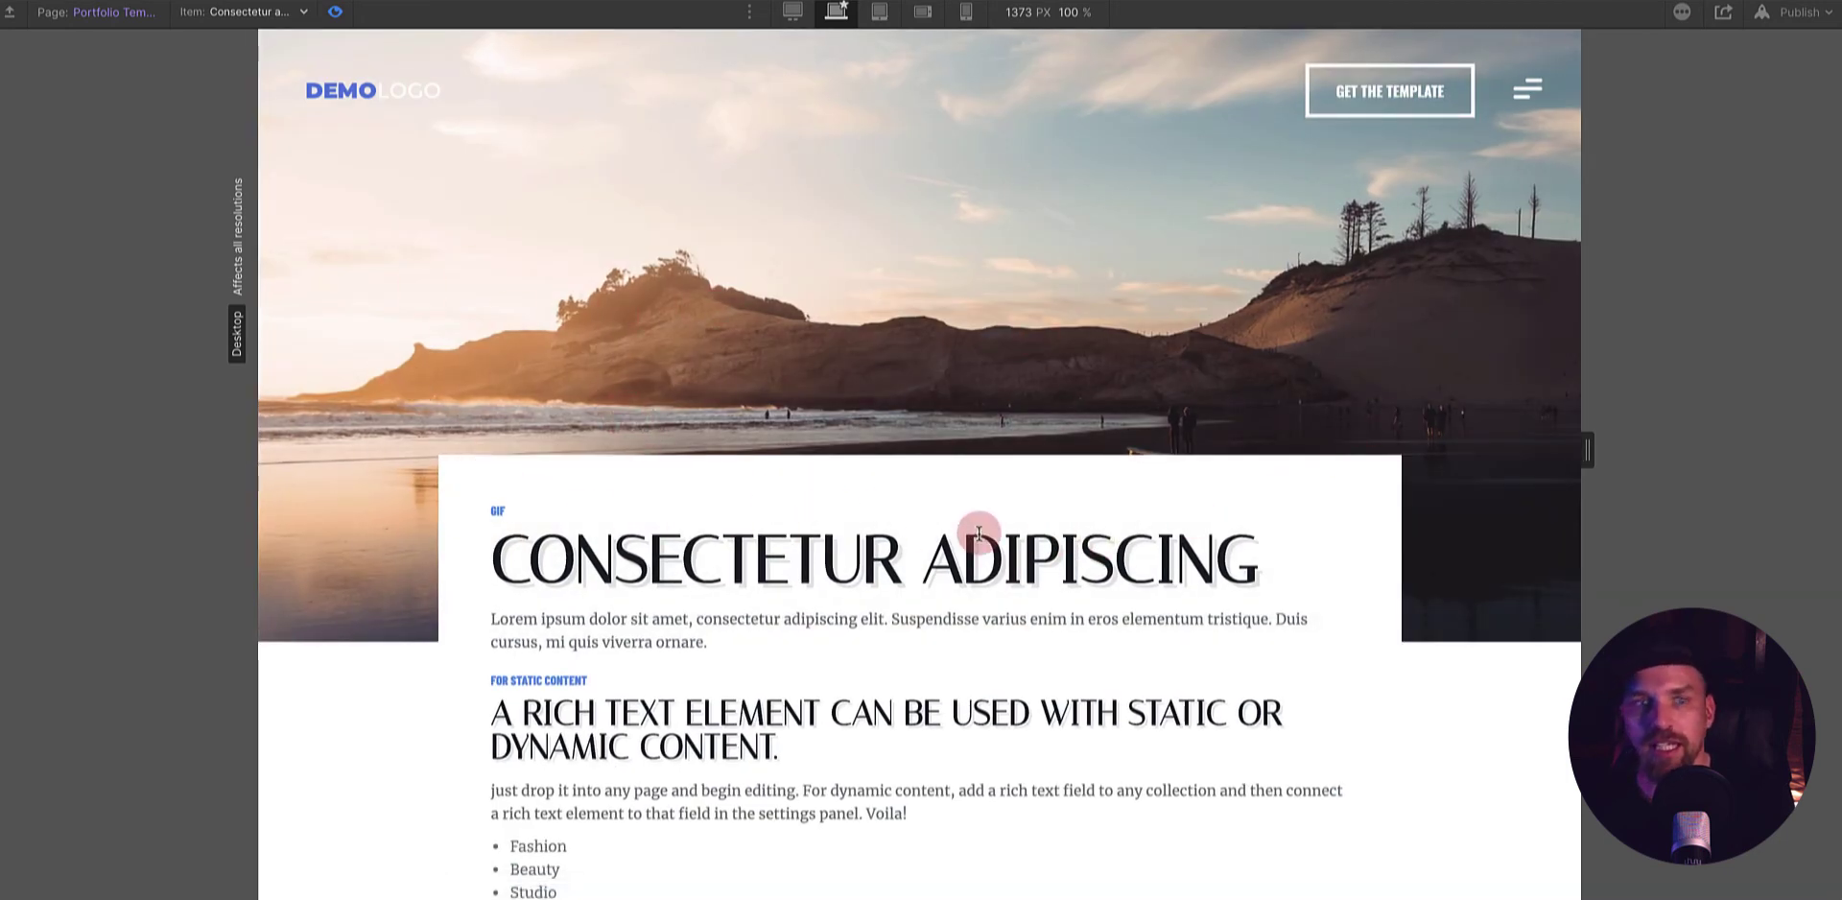
scroll(883, 549, "down", 4)
scroll(883, 548, "down", 9)
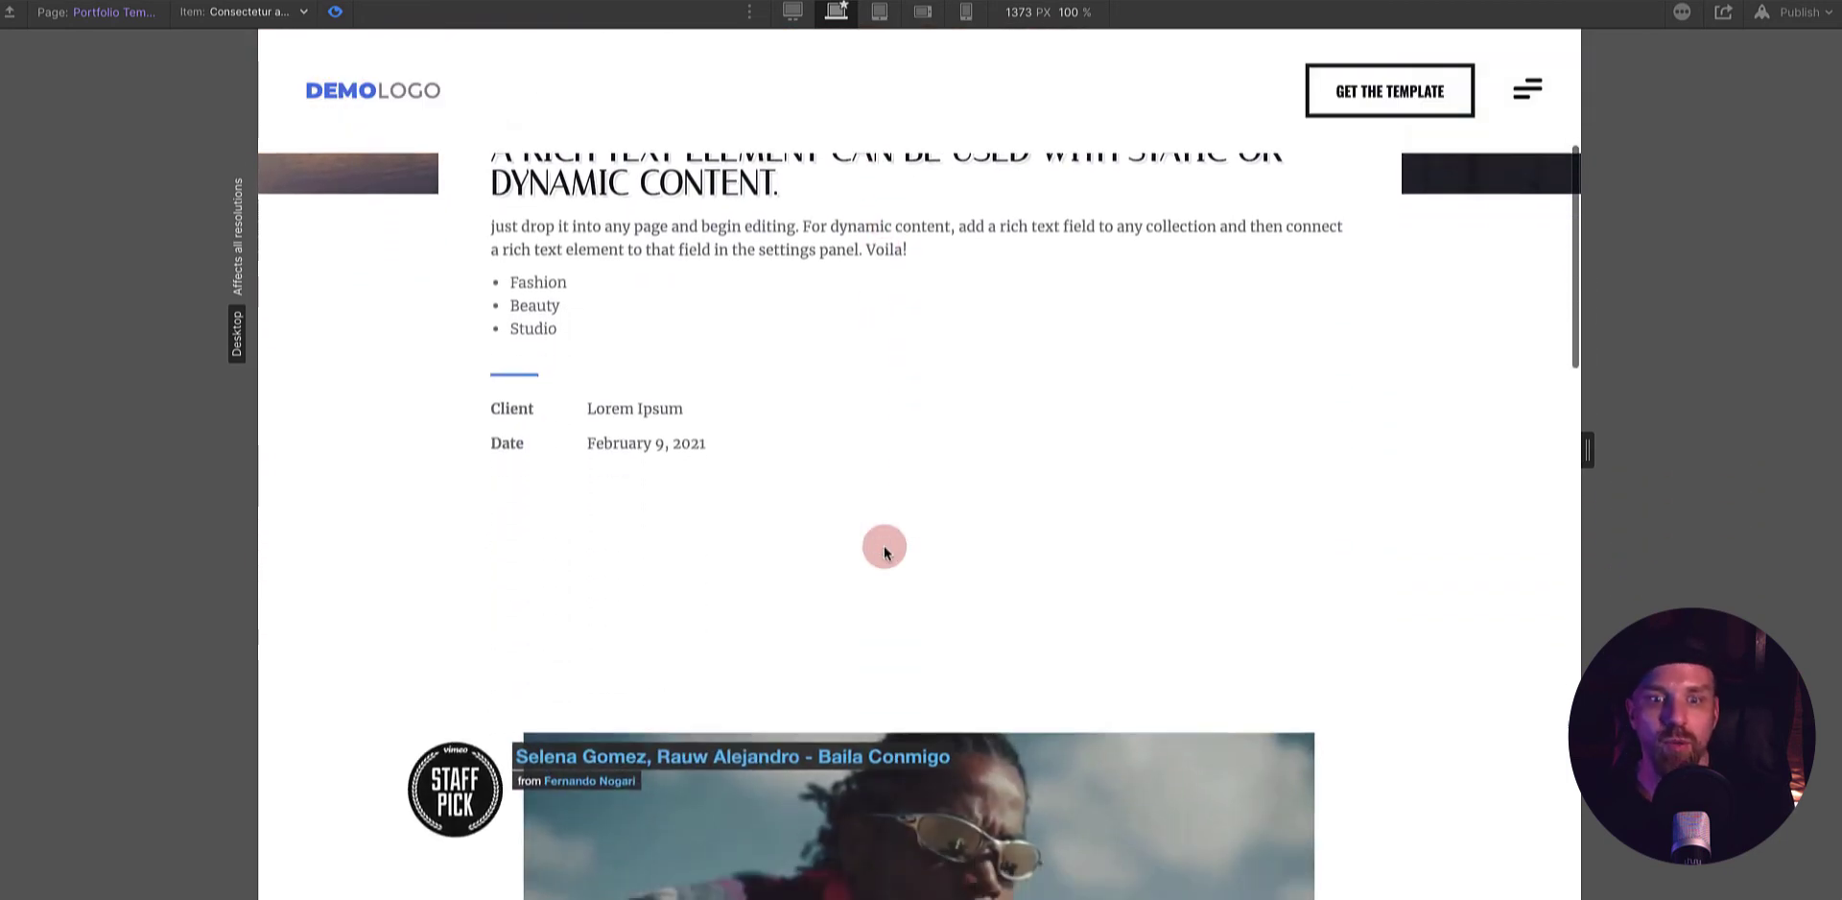
scroll(883, 545, "down", 6)
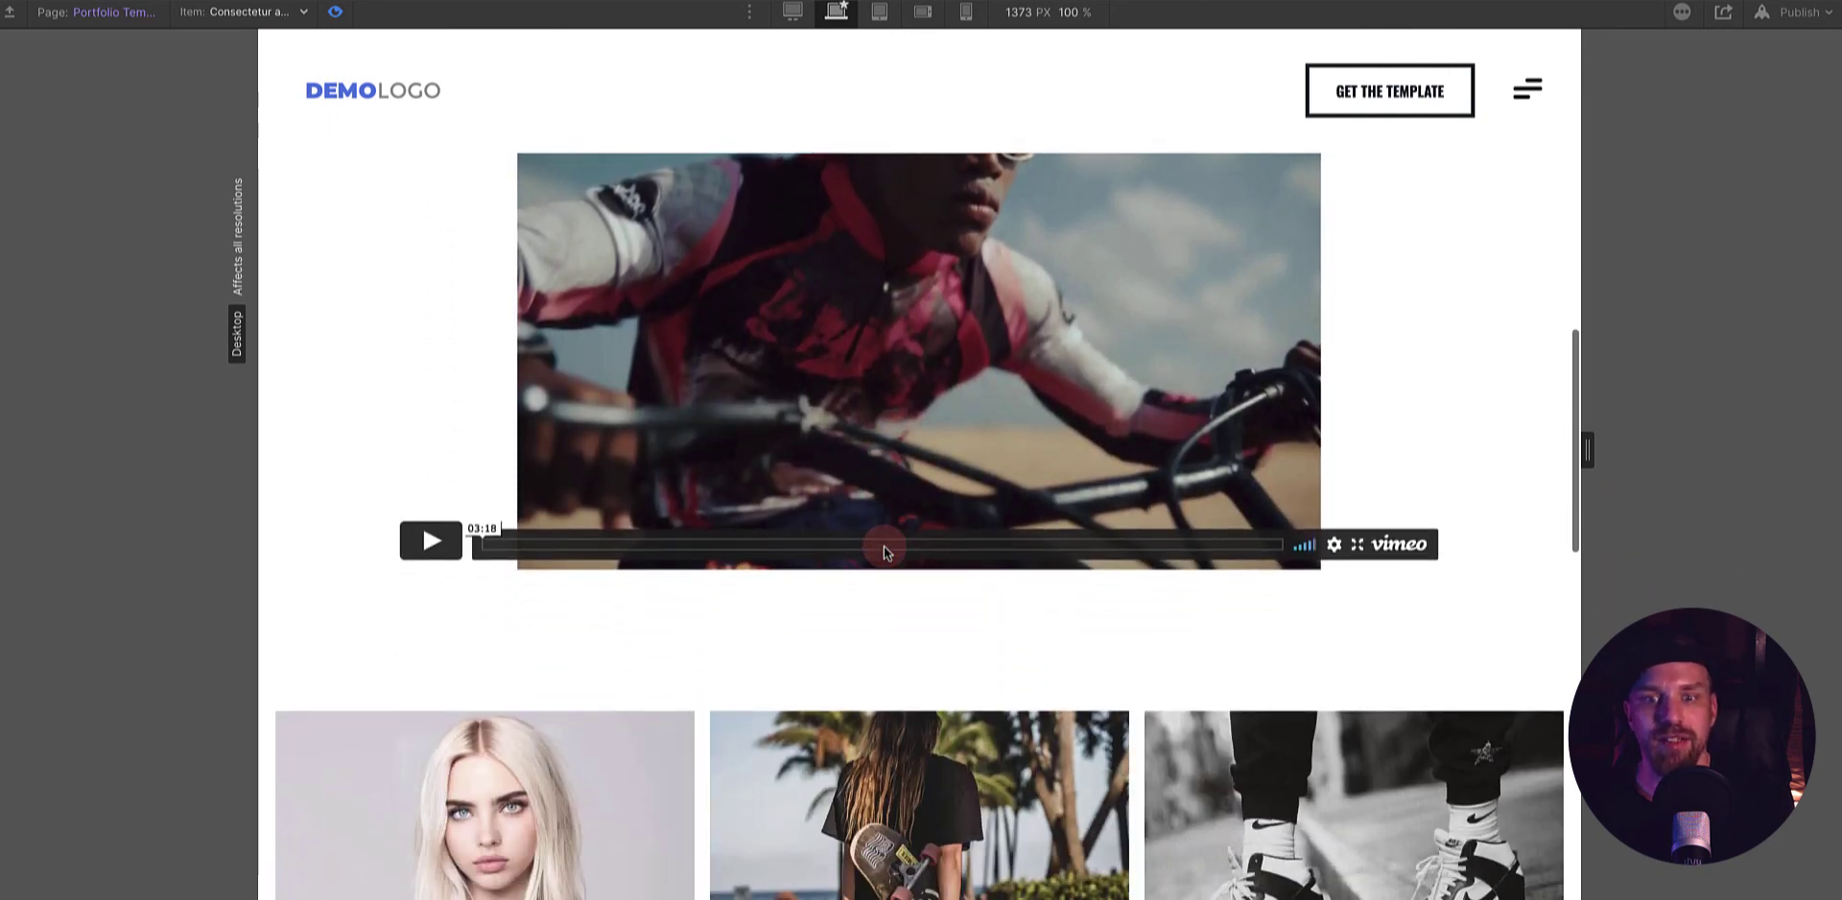
scroll(886, 555, "down", 8)
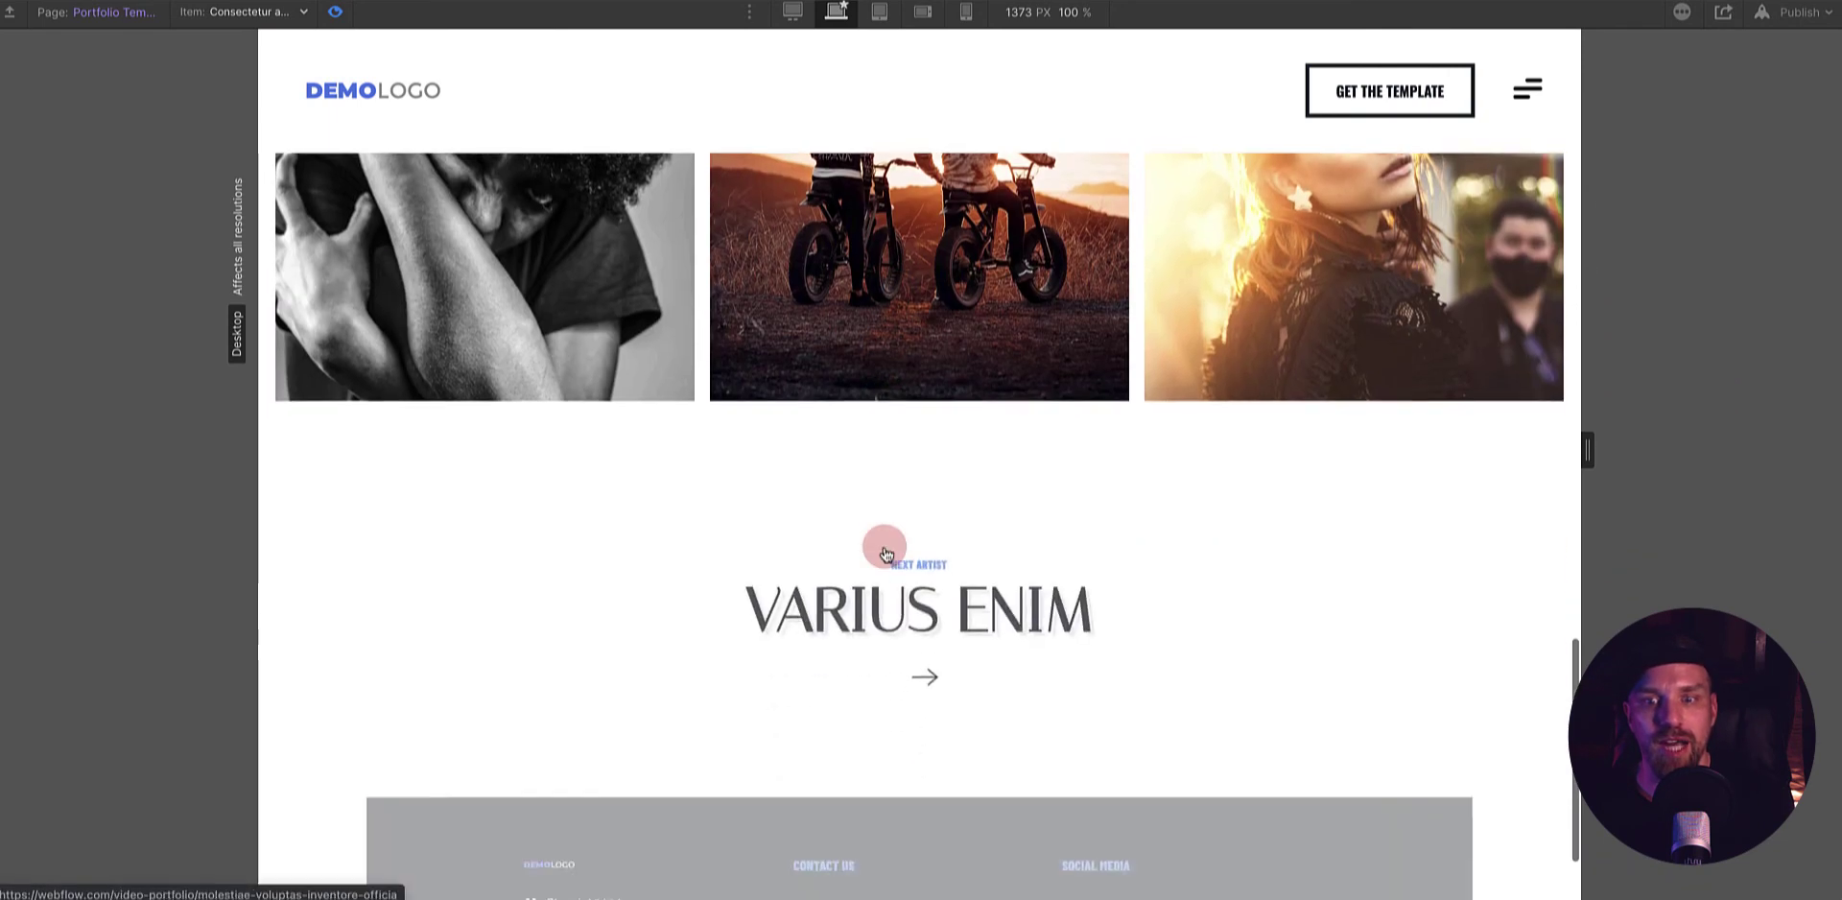
- Look over the end of the Consectetur adipiscing page, try the next-artist link to Varius Enim, and exit the preview
scroll(886, 554, "up", 2)
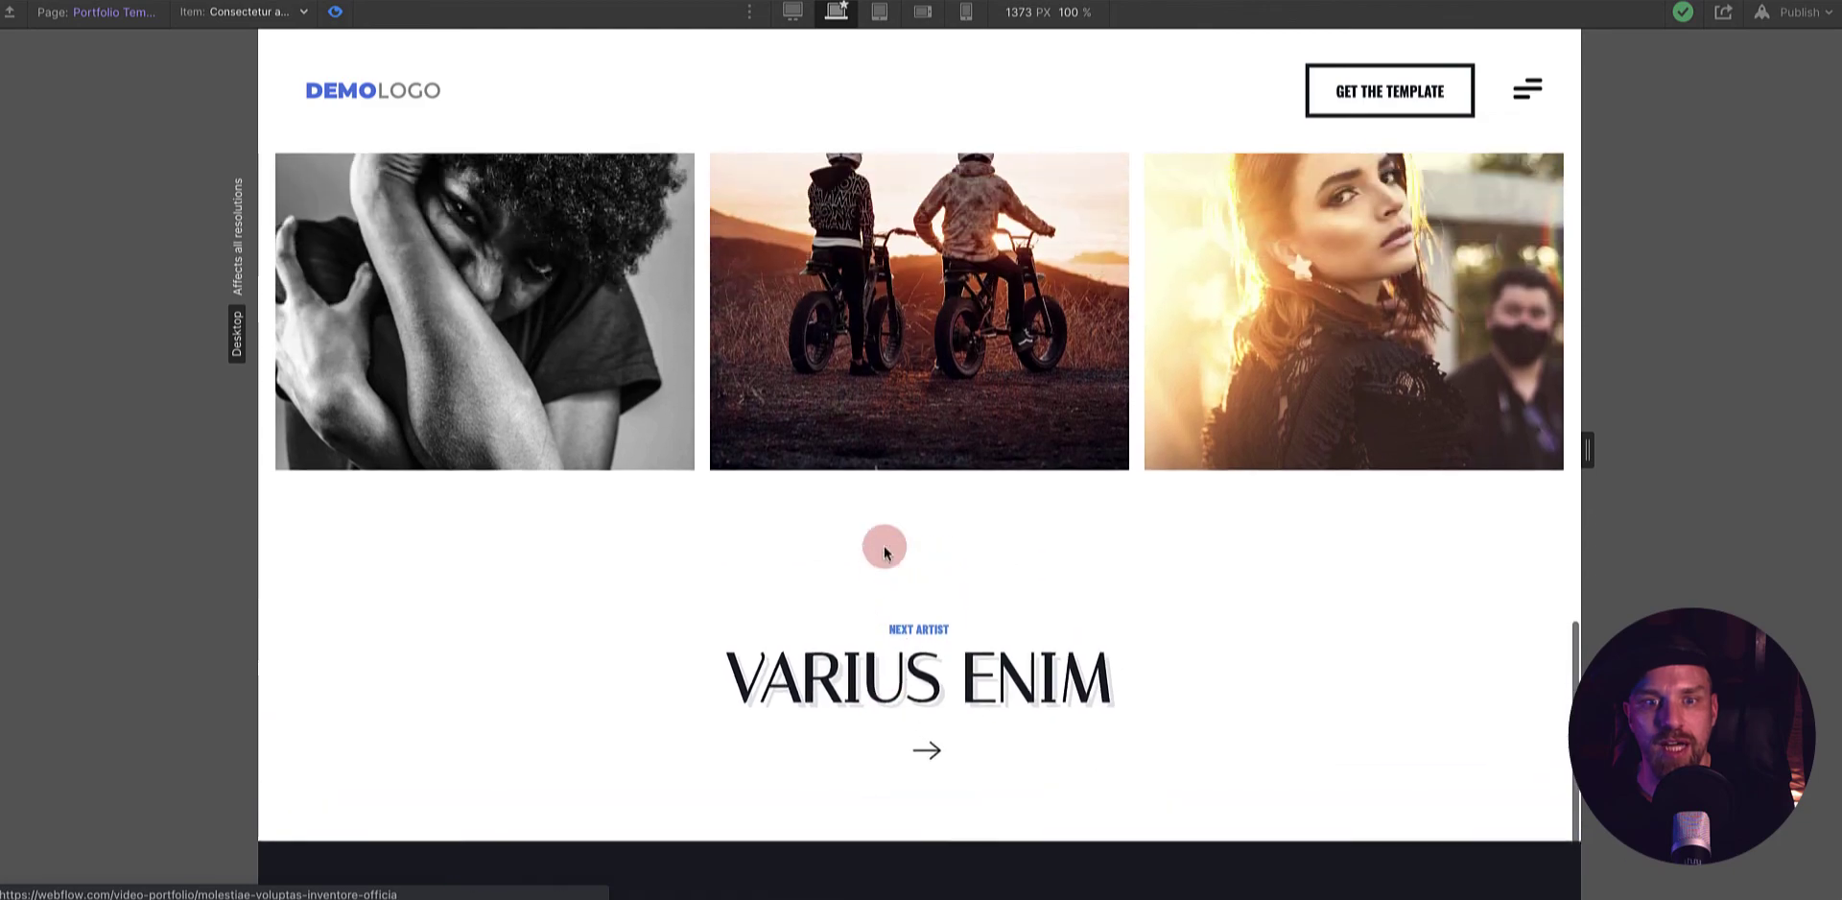
scroll(886, 554, "down", 3)
scroll(887, 554, "up", 1)
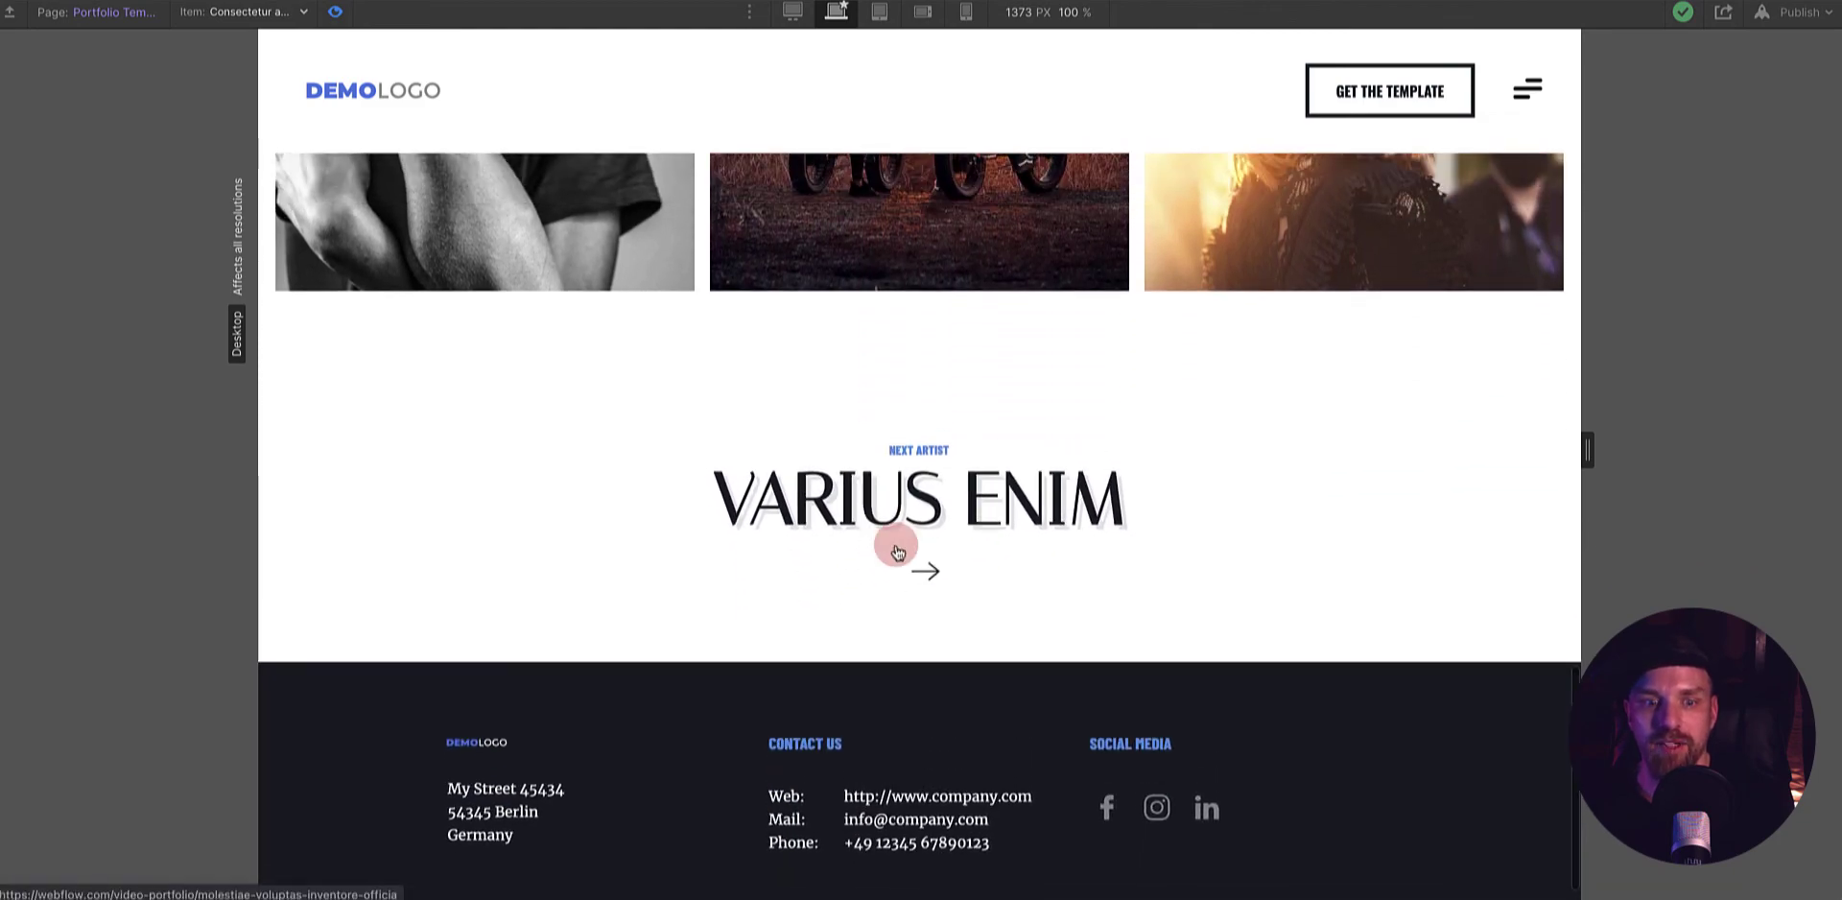
left_click(946, 538)
left_click(953, 543)
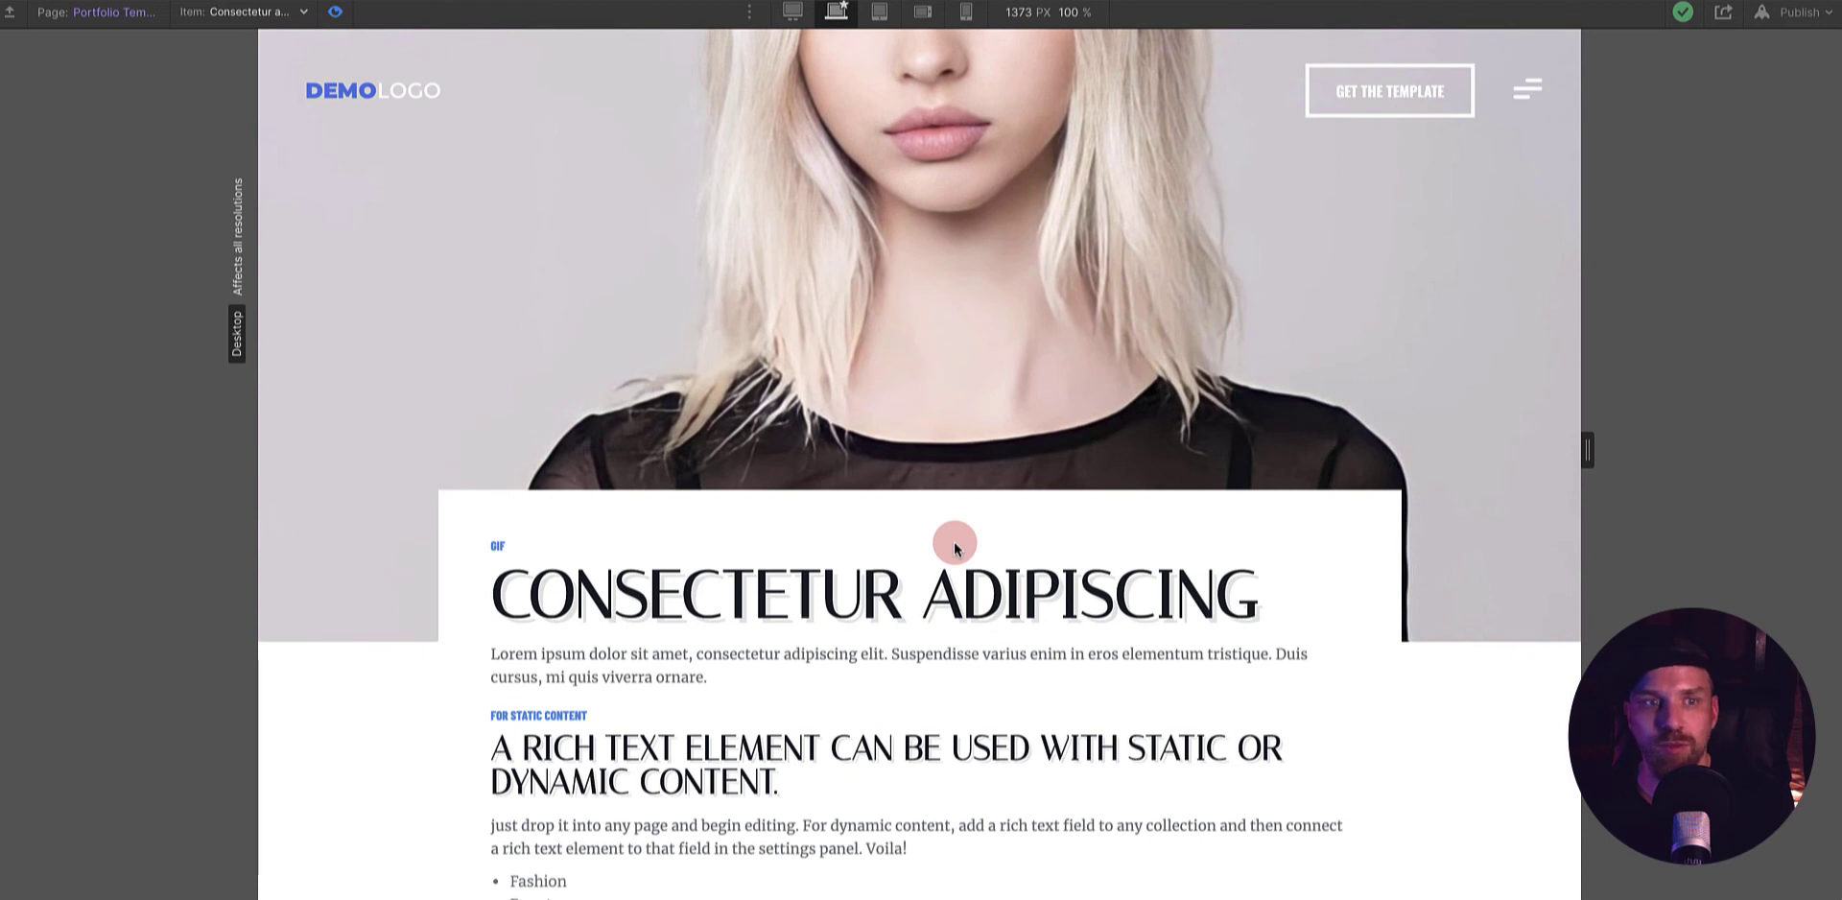
left_click(333, 15)
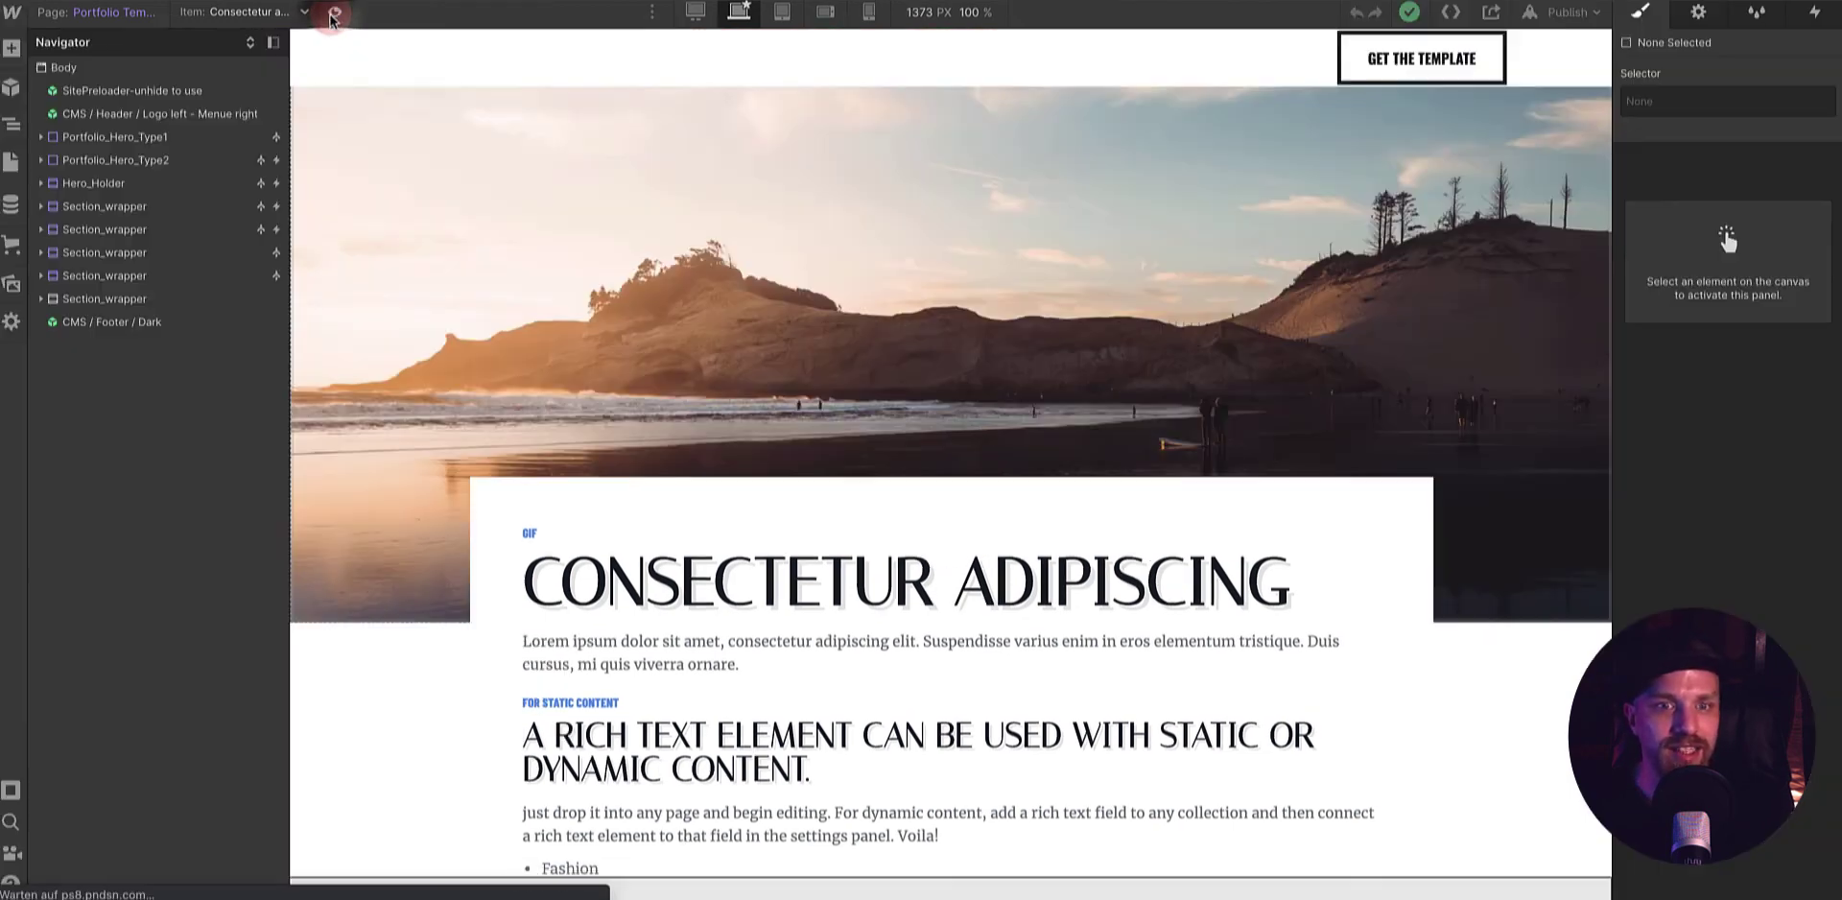
- Switch the template page through the items Varius enim in eros, Varius enim and Elementum tristique, comparing their heroes and the text below
left_click(219, 18)
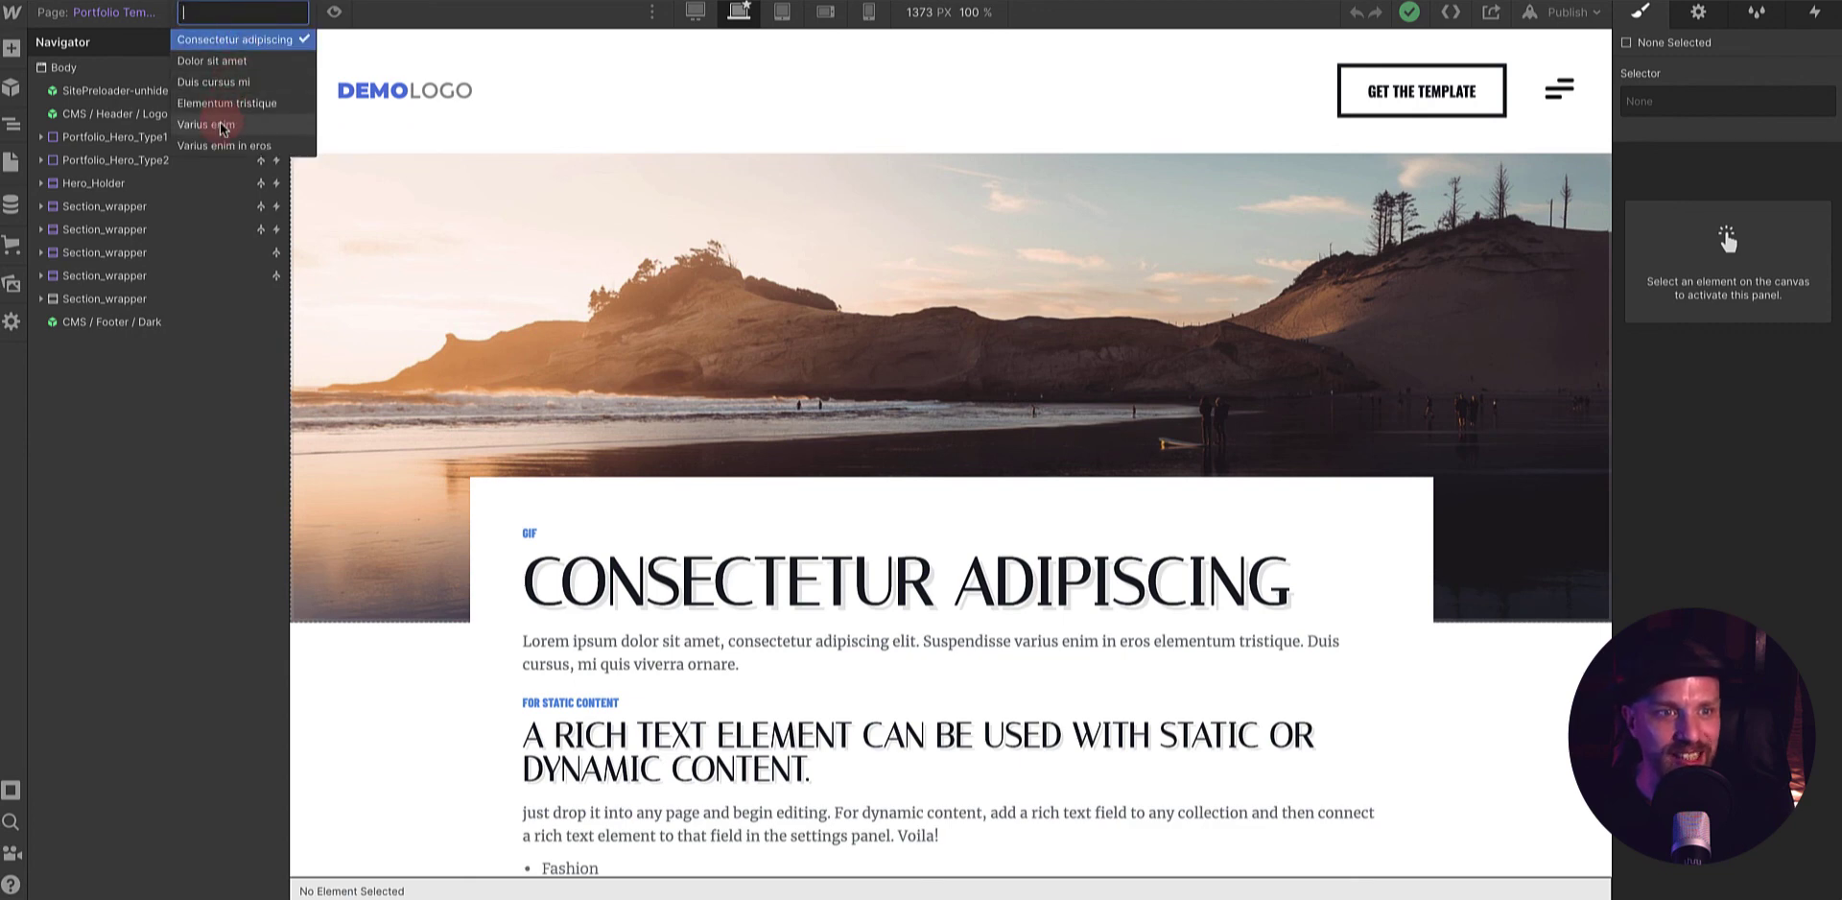
left_click(220, 147)
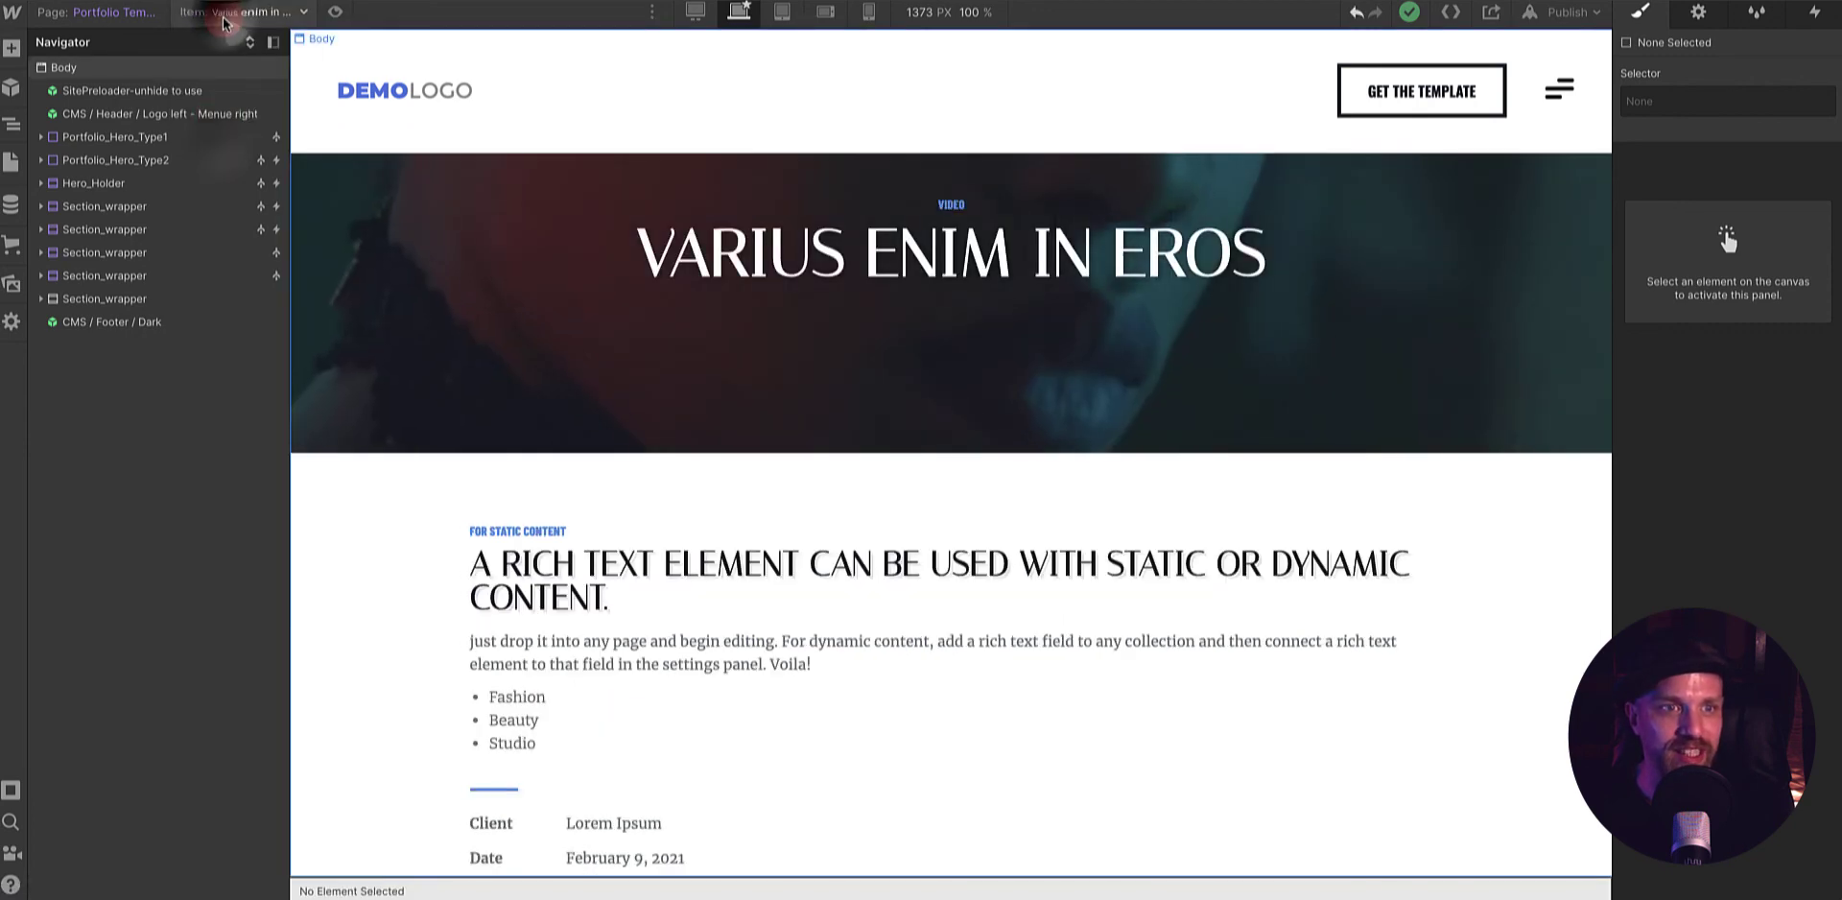
left_click(221, 14)
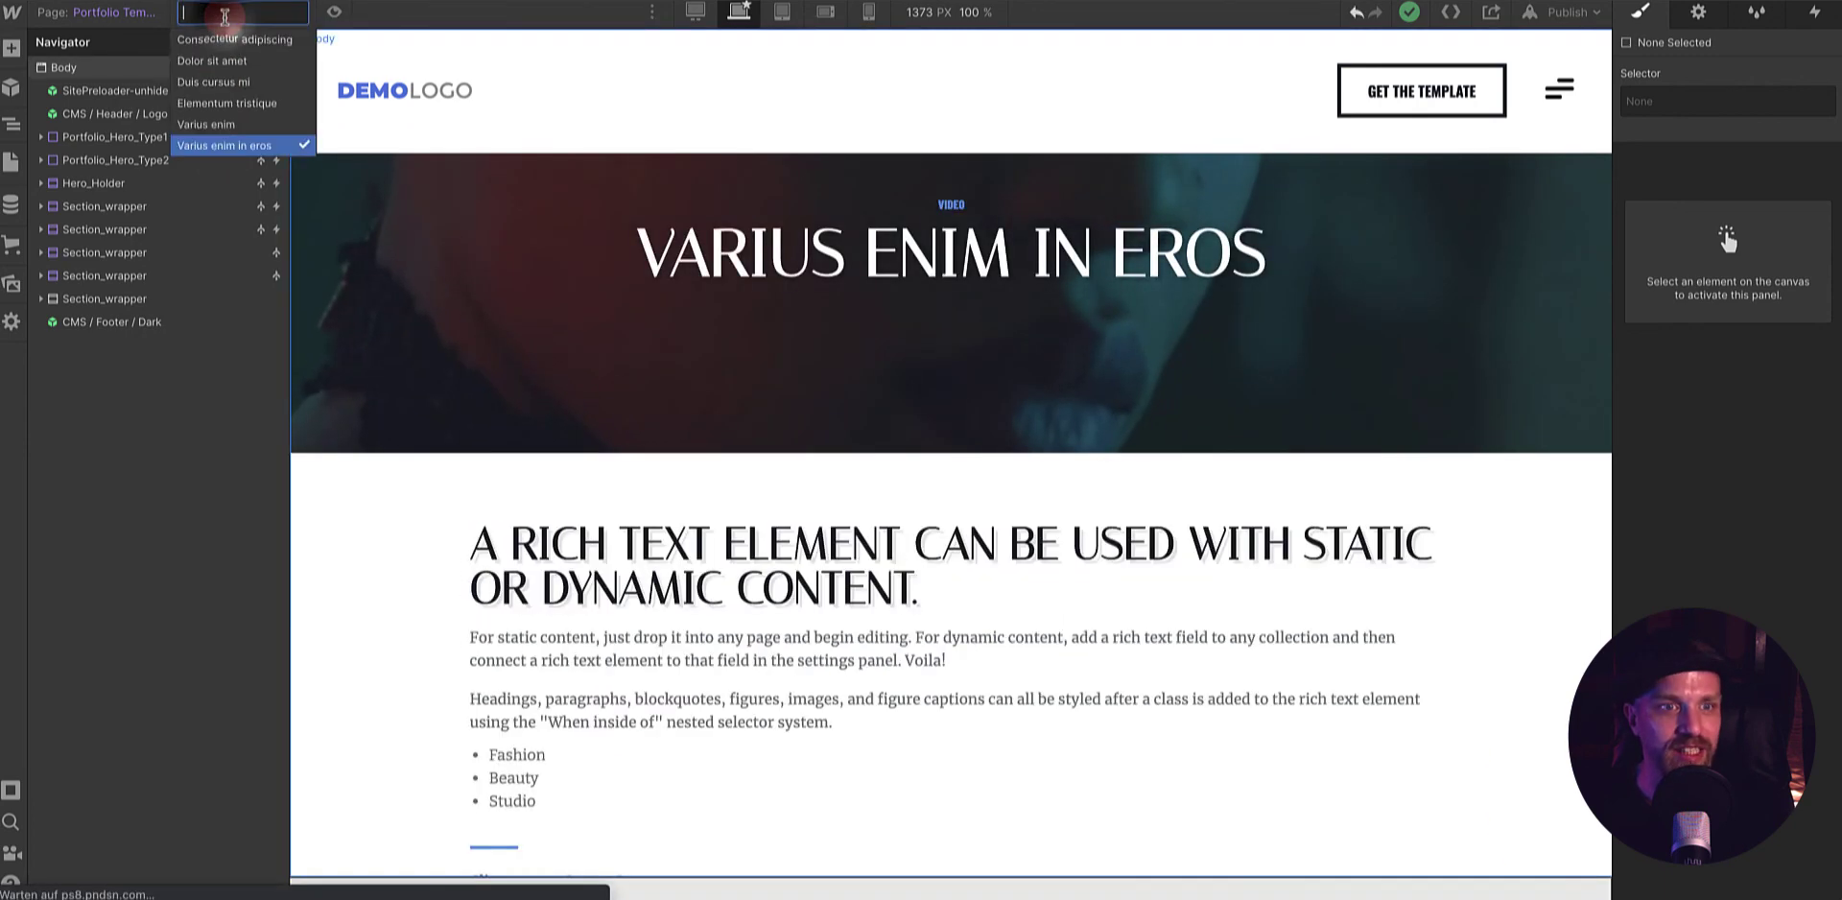
left_click(220, 125)
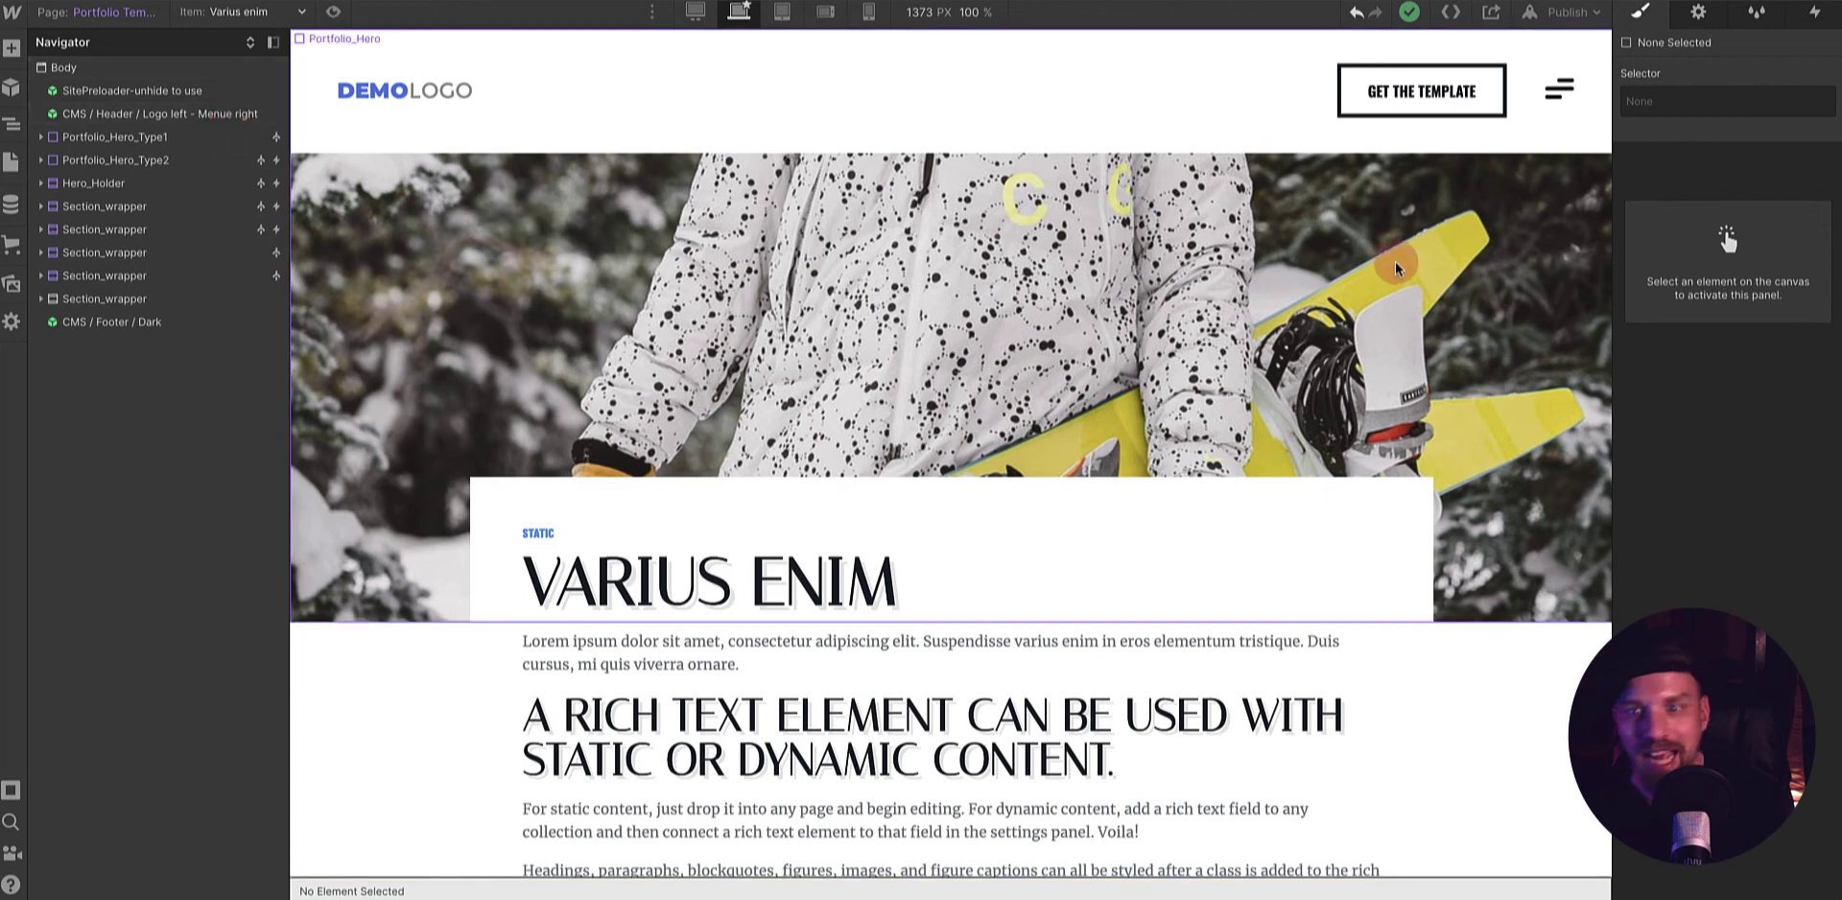
left_click(245, 13)
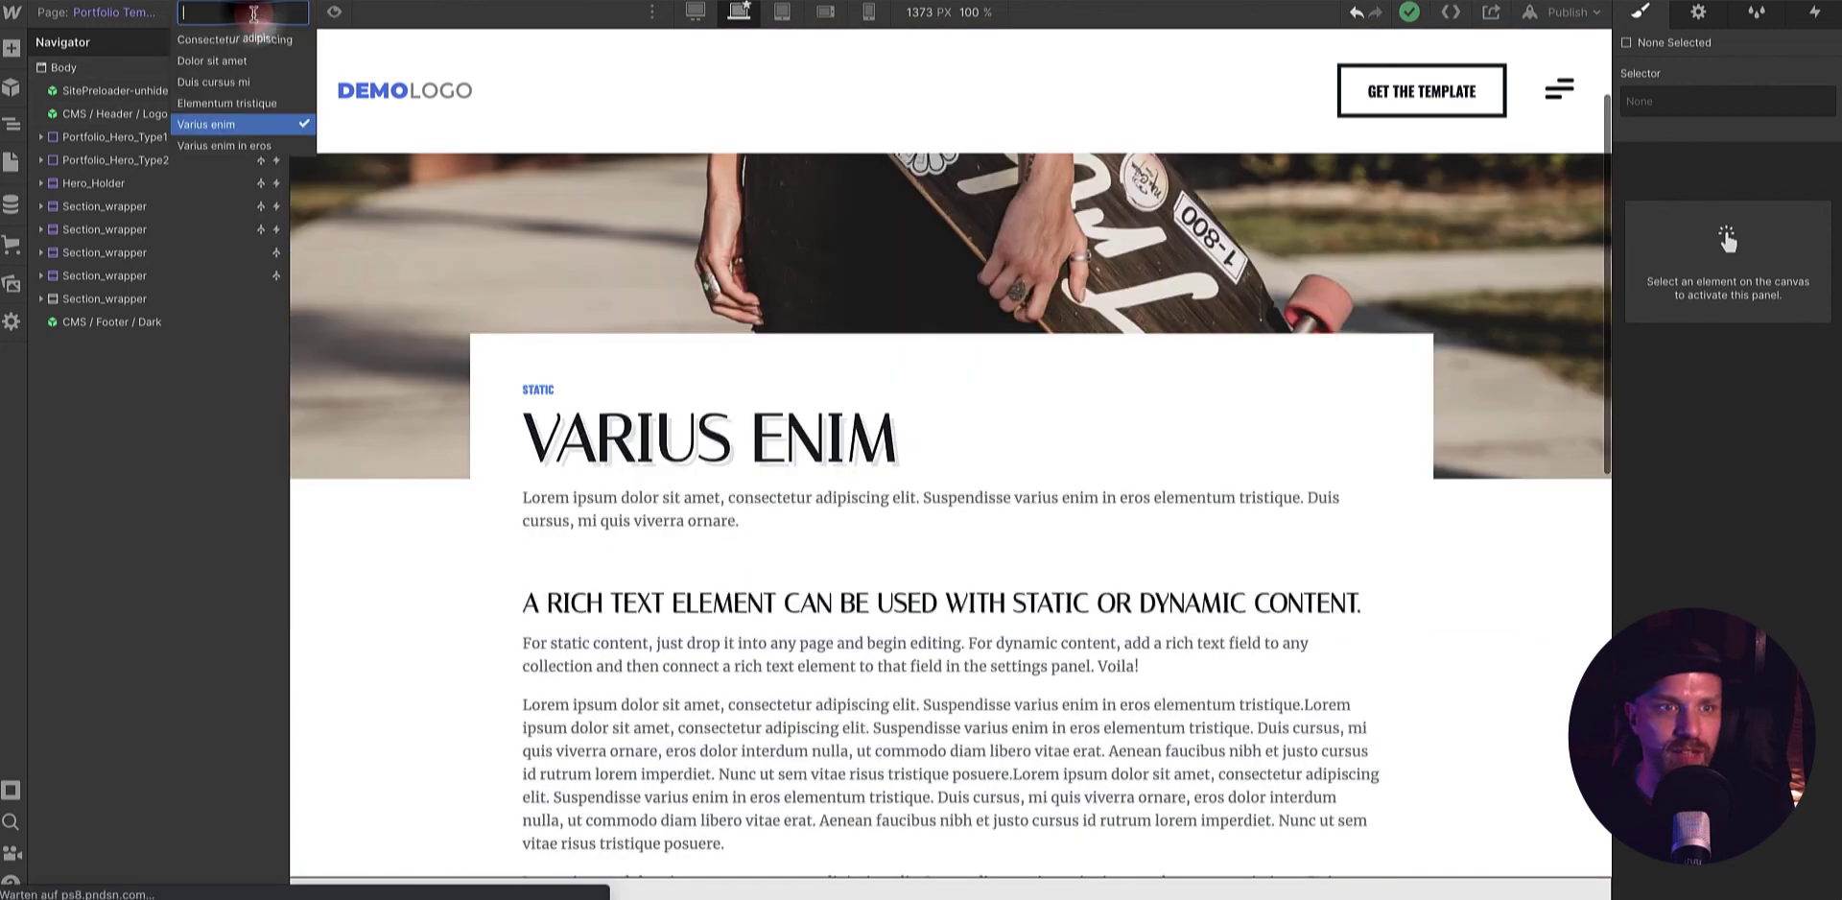
left_click(242, 103)
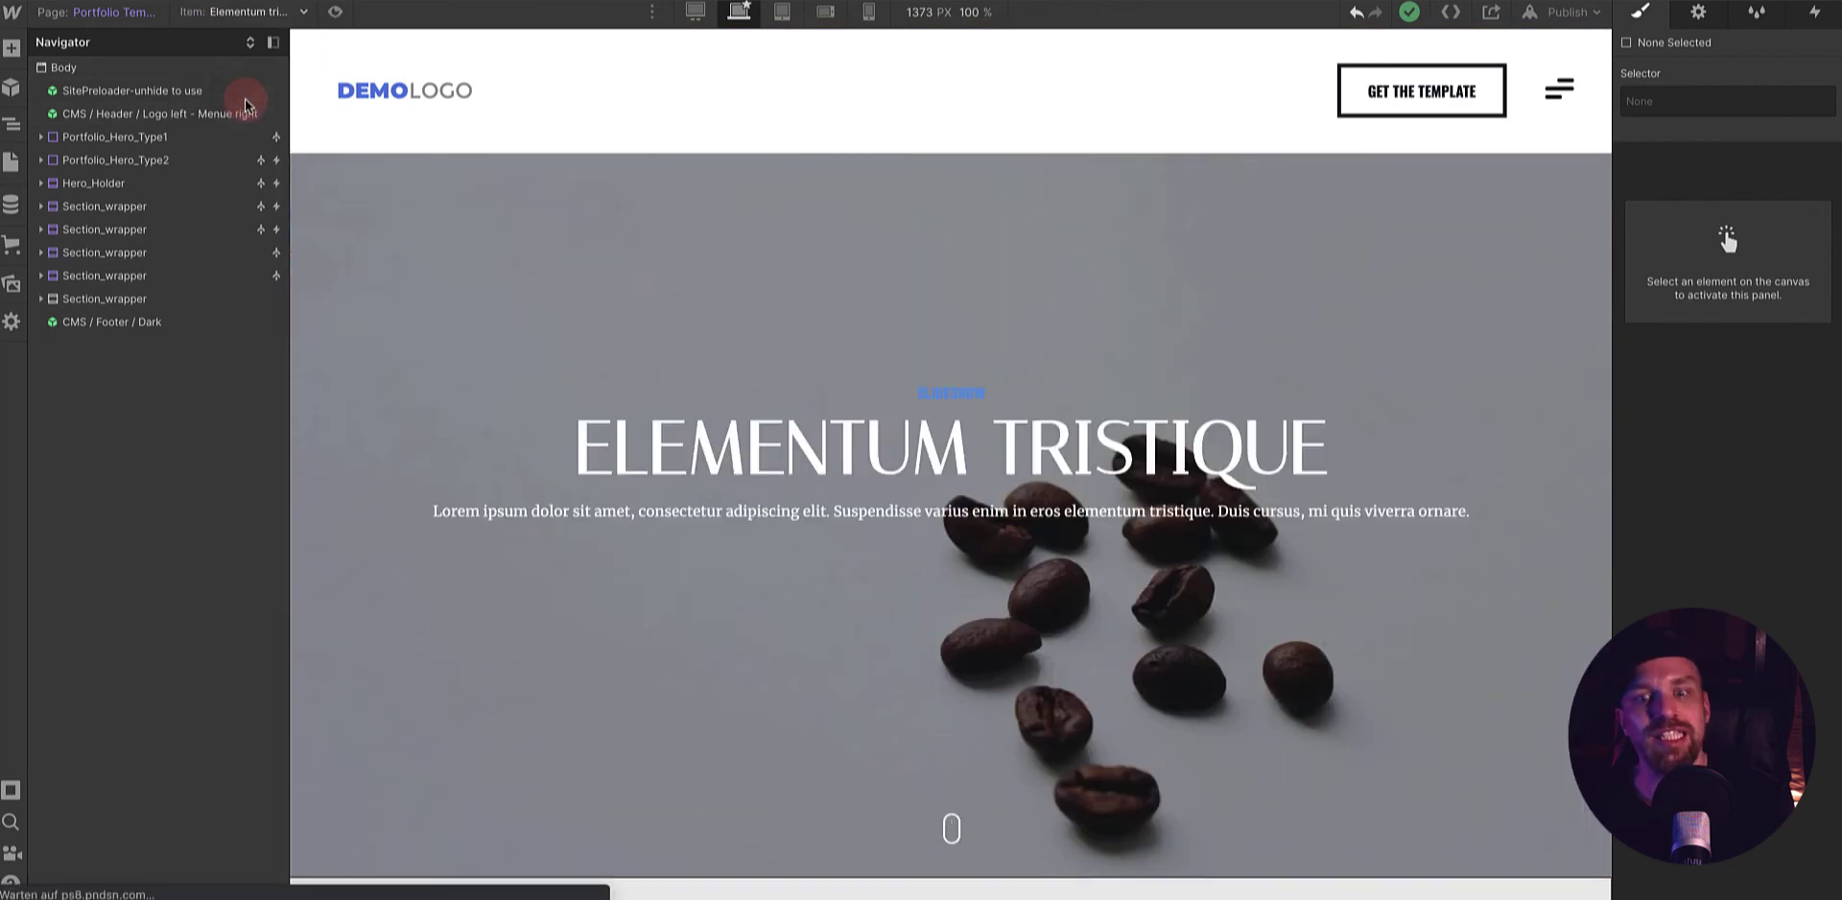
scroll(929, 484, "down", 5)
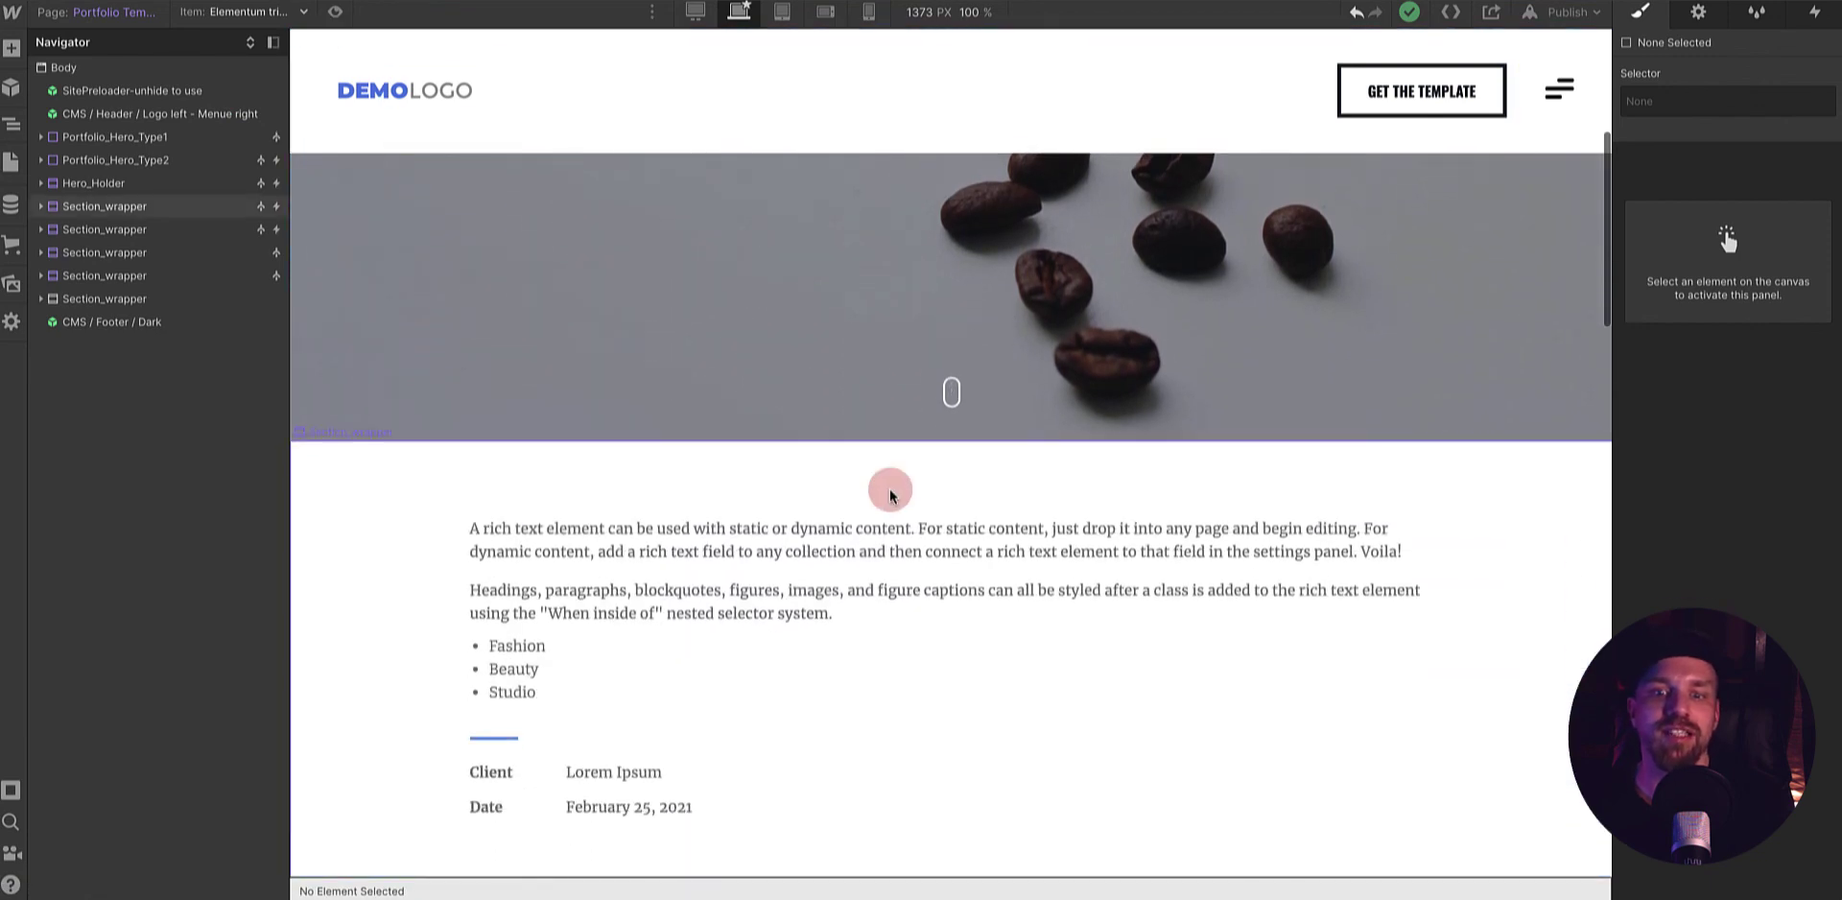
scroll(1324, 416, "down", 1)
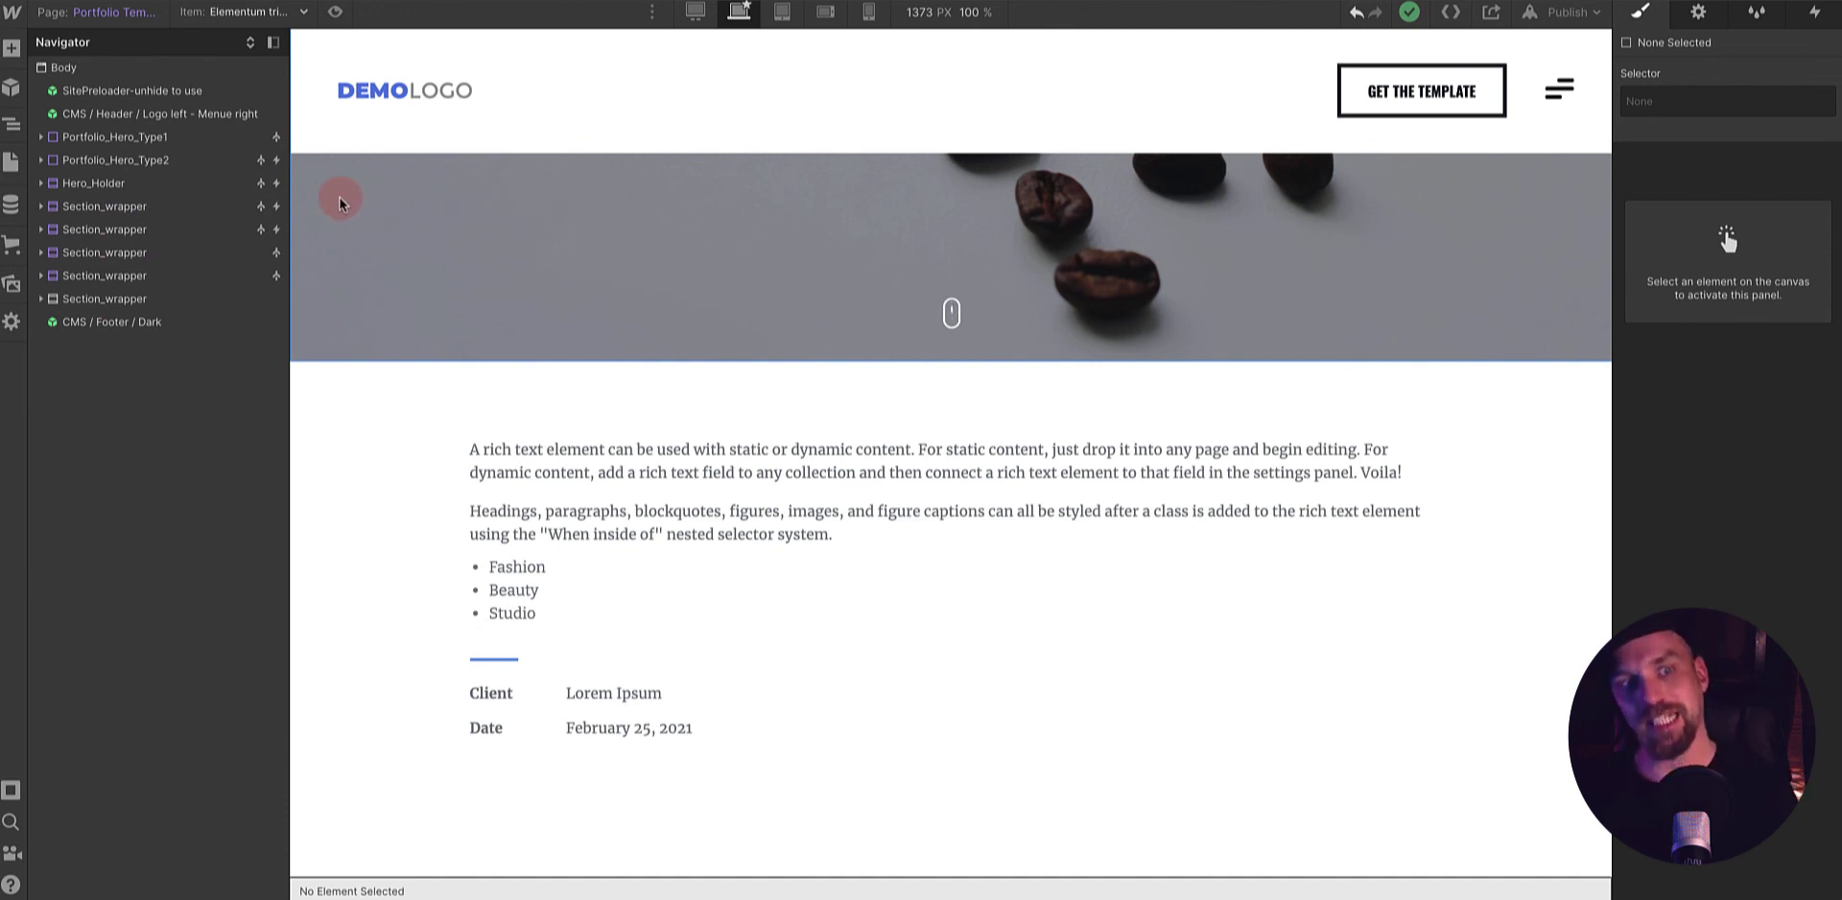
- Inspect the conditional visibility rule of the first Section_wrapper below Hero_Holder and save it without changes
left_click(84, 209)
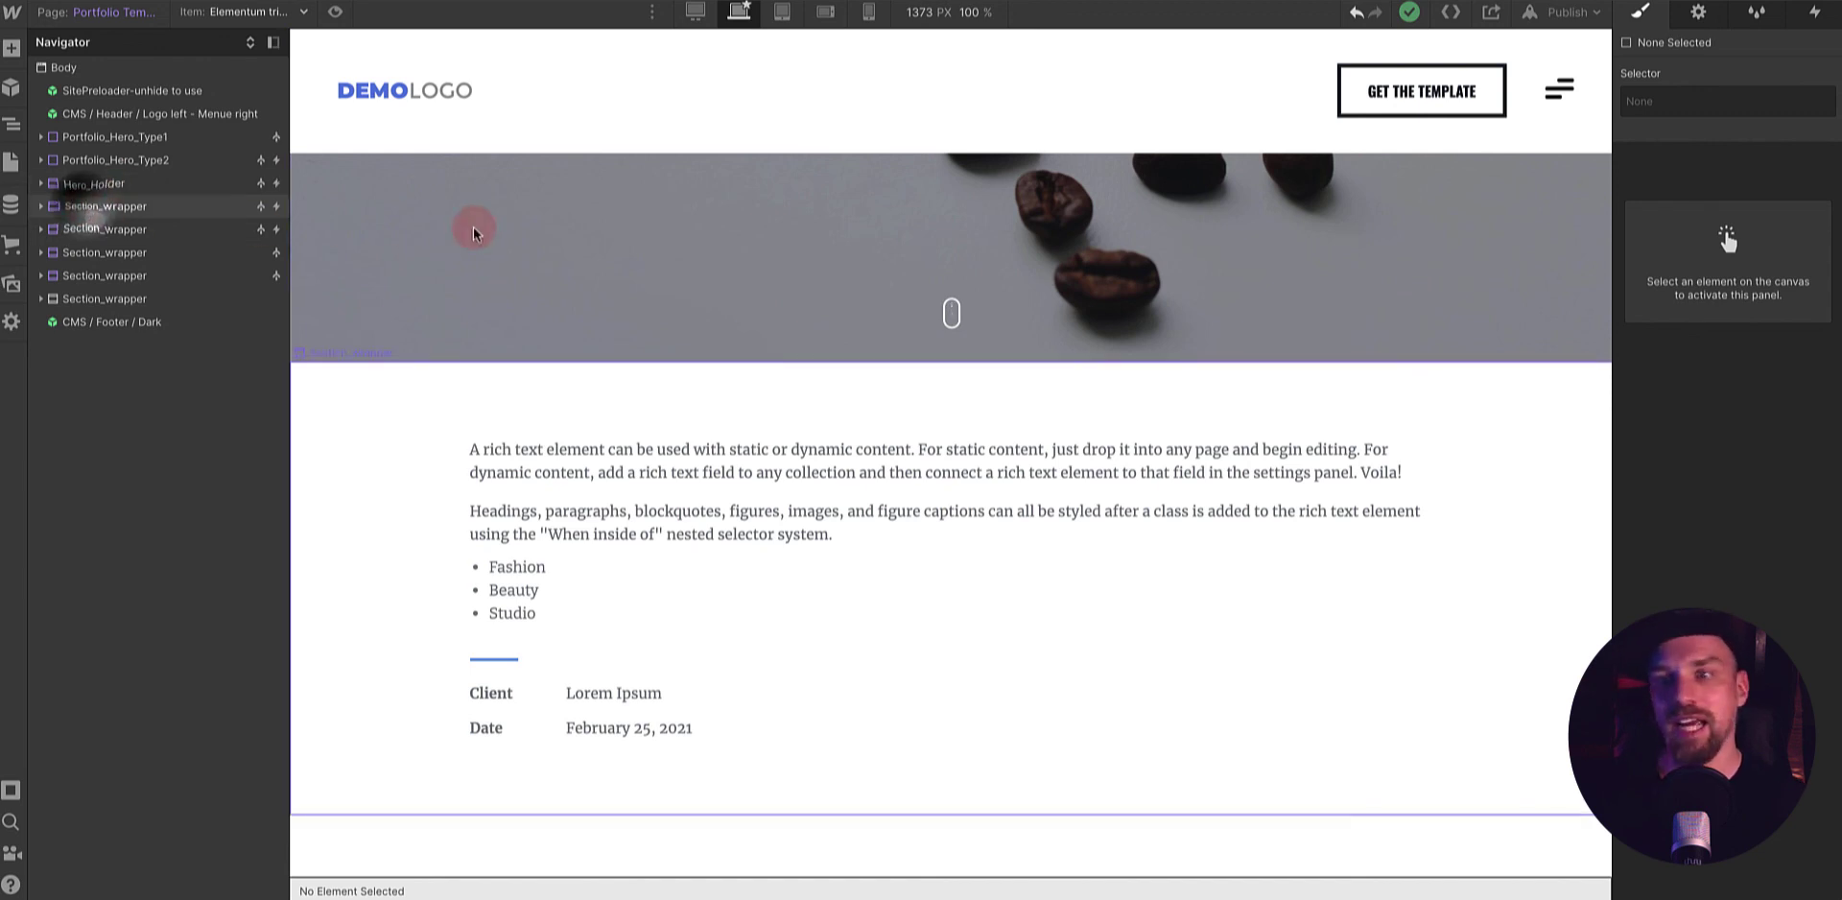
left_click(1698, 11)
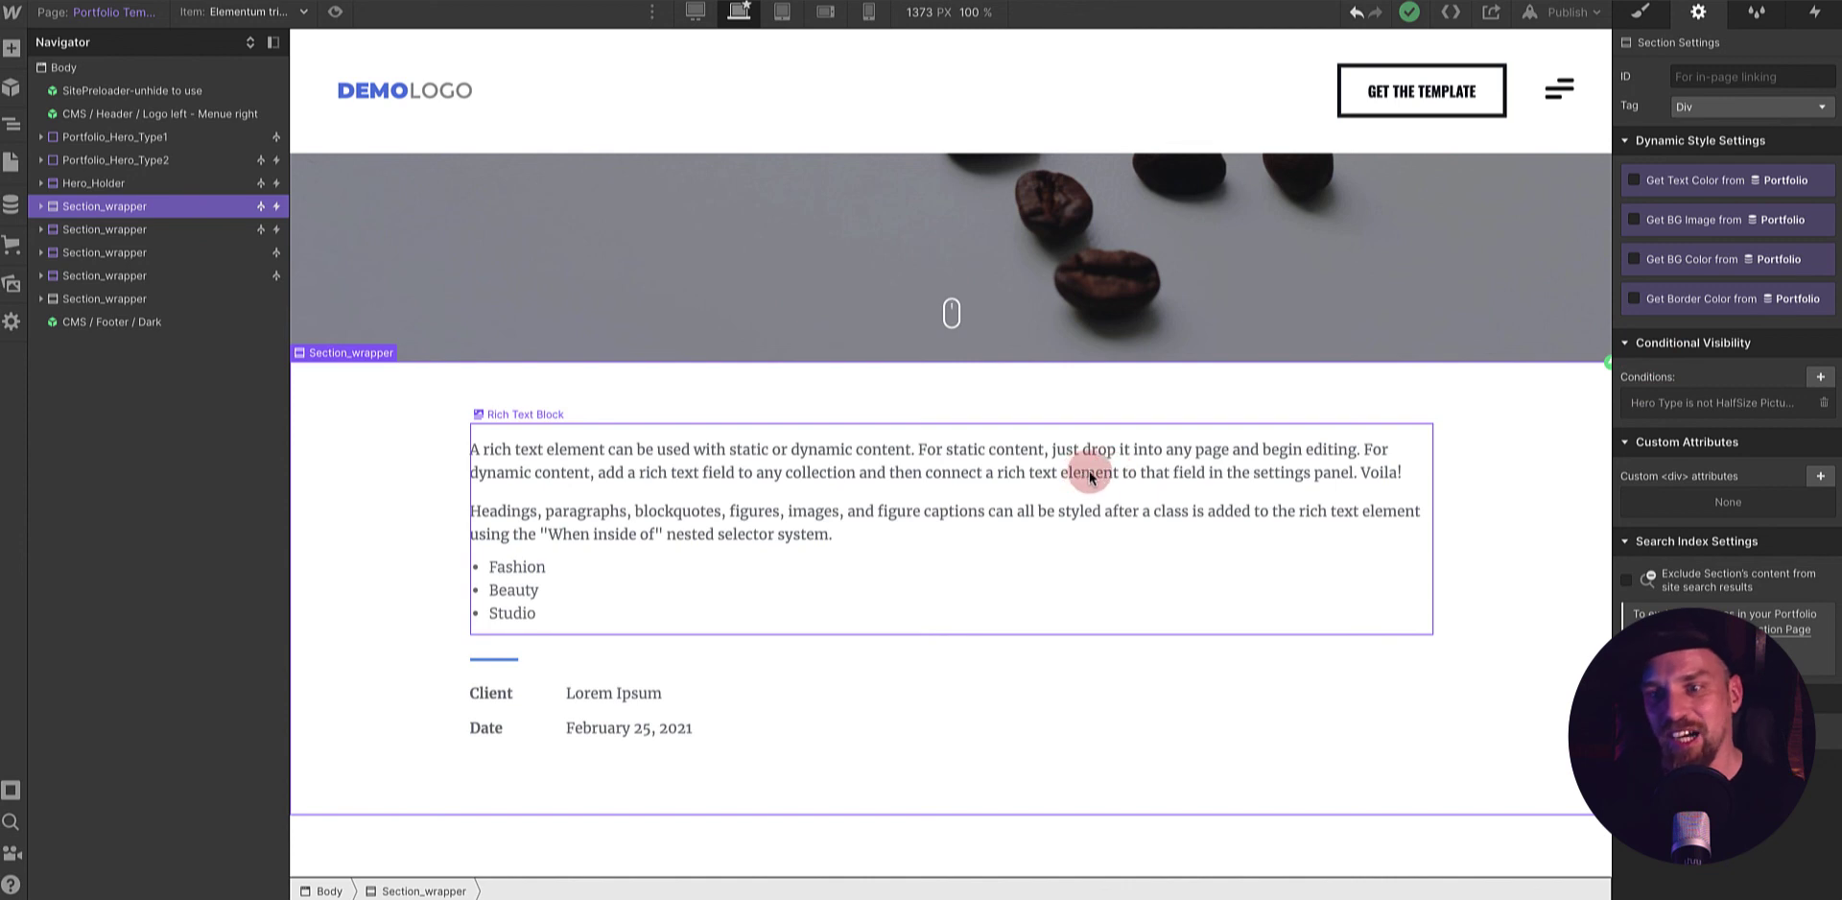
scroll(957, 330, "up", 5)
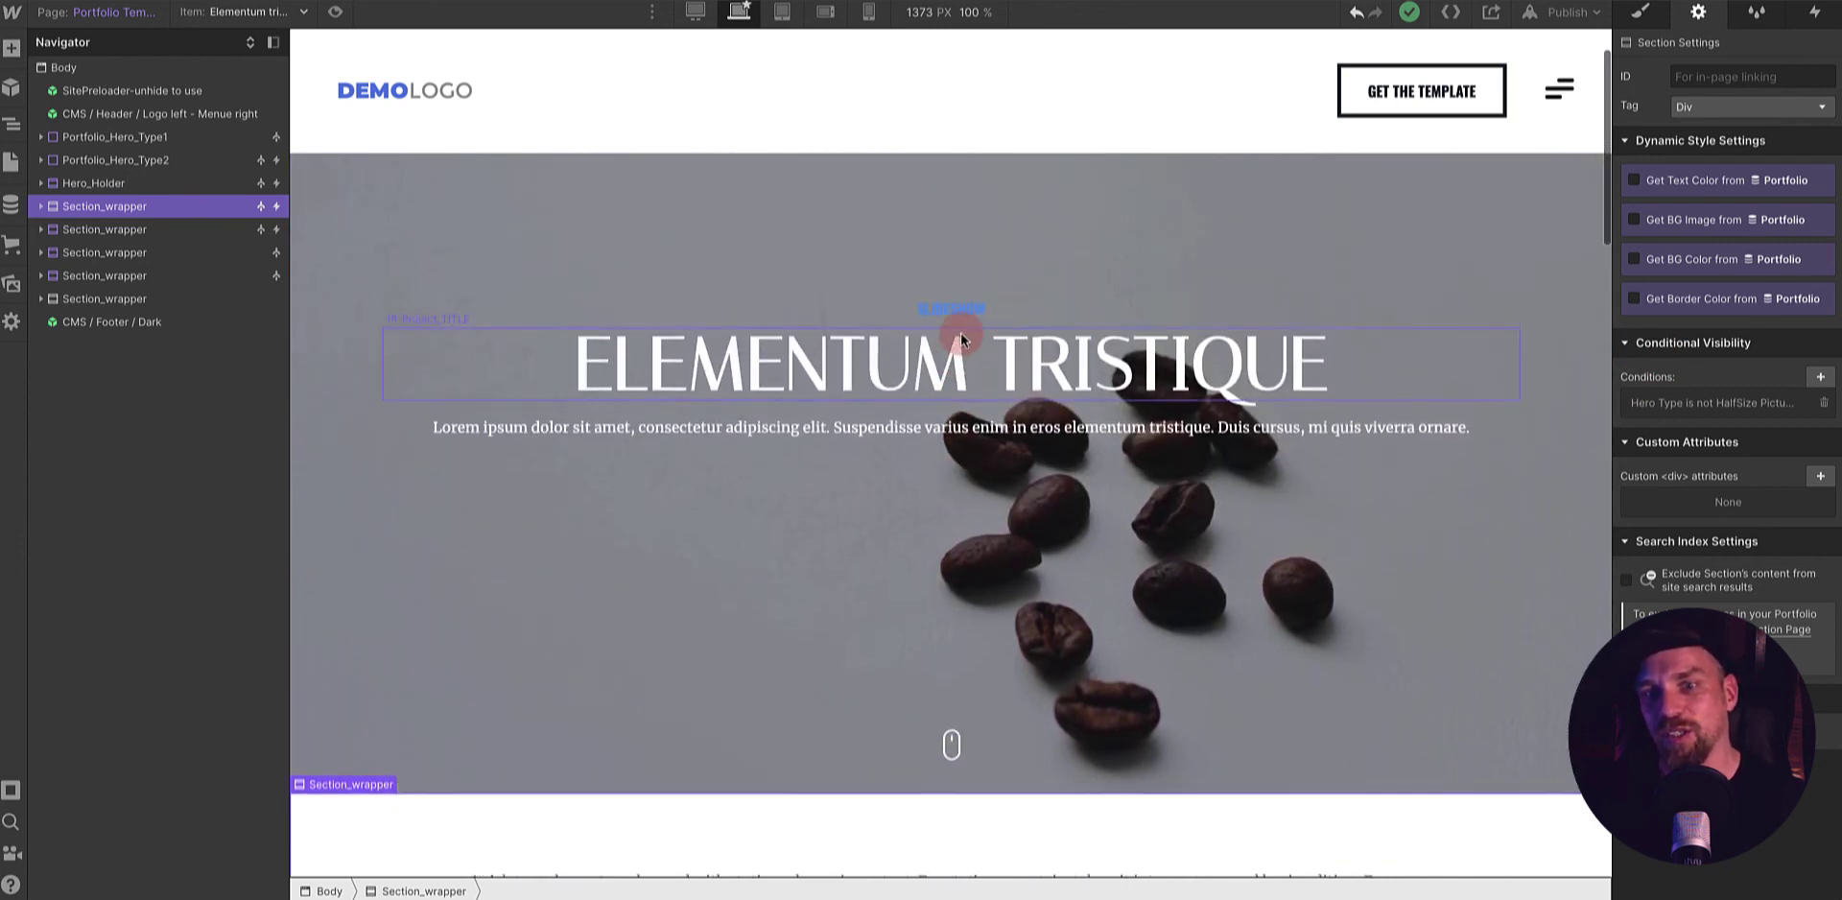
left_click(1763, 406)
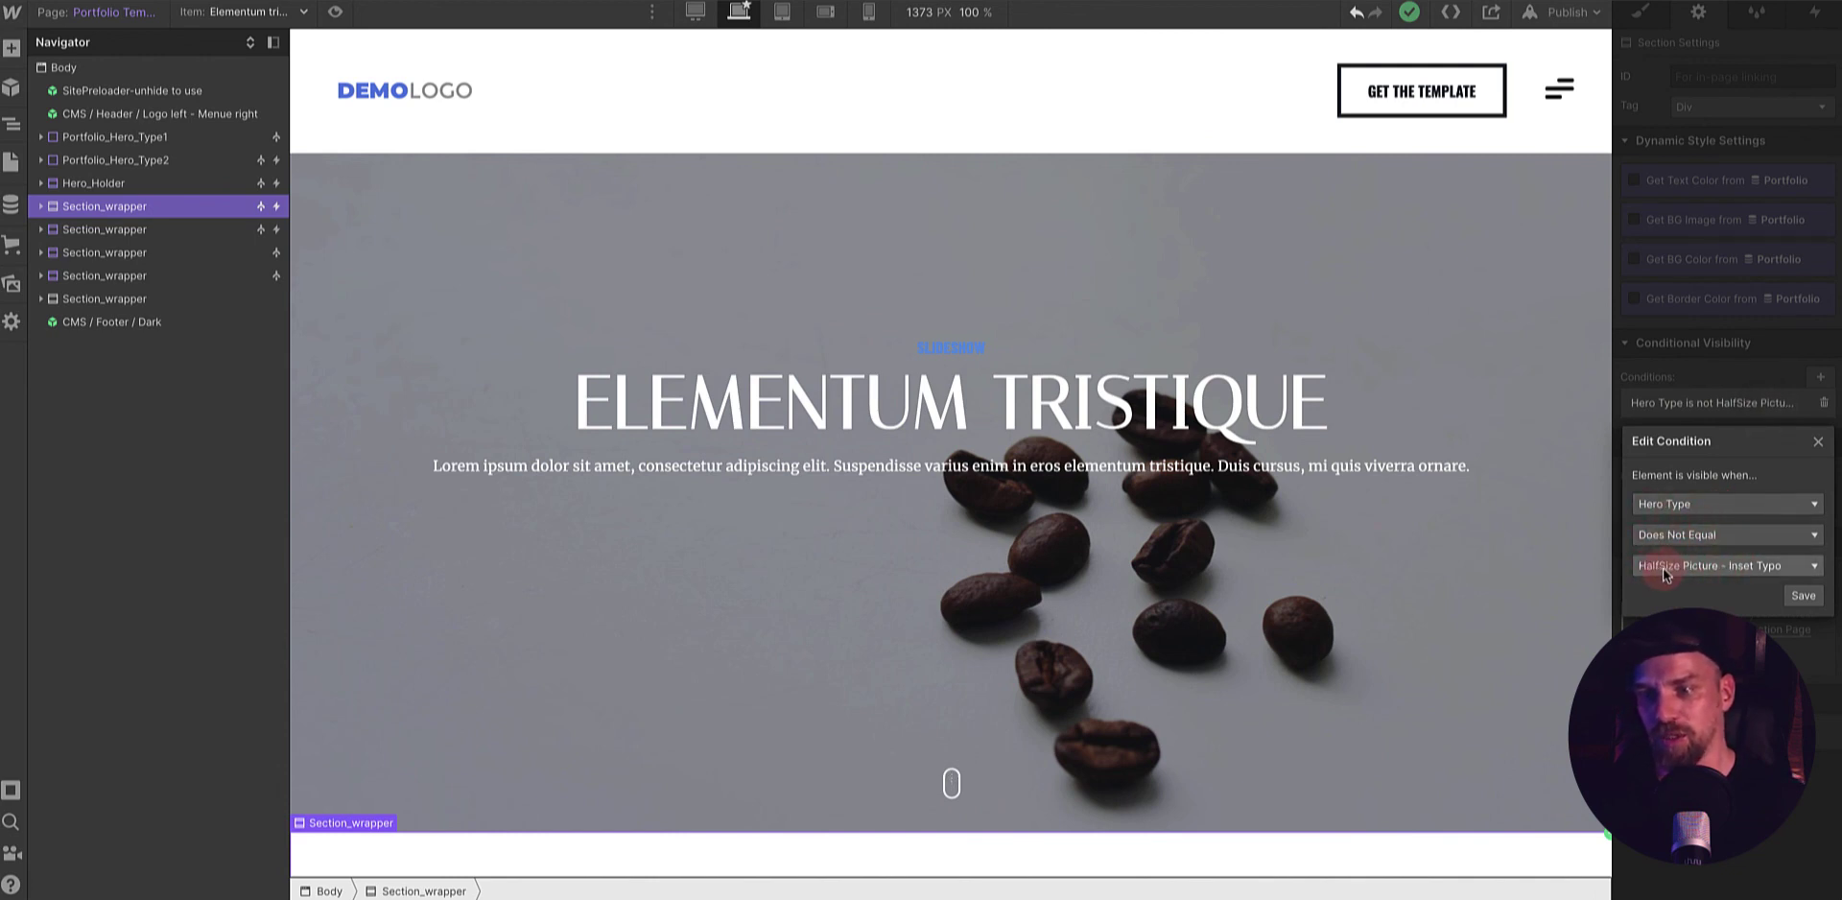
left_click(1804, 597)
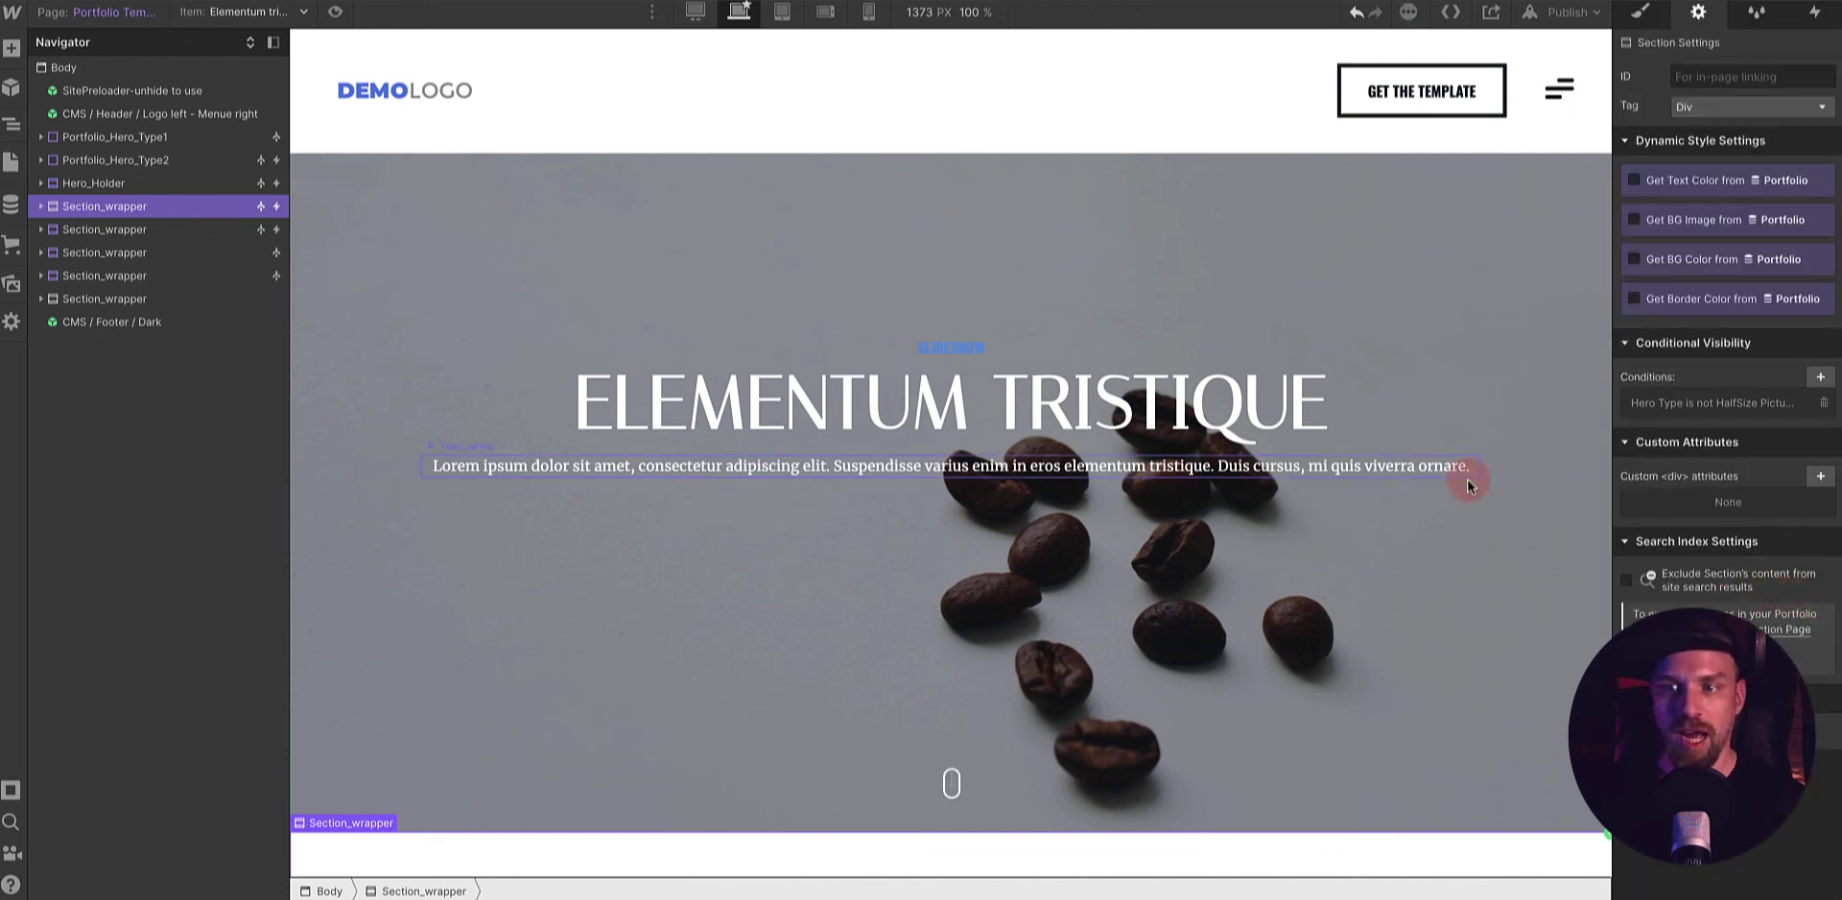
- Switch to the Duis cursus mi item, review the same Section_wrapper's Hero Type condition and look over its text section
left_click(231, 12)
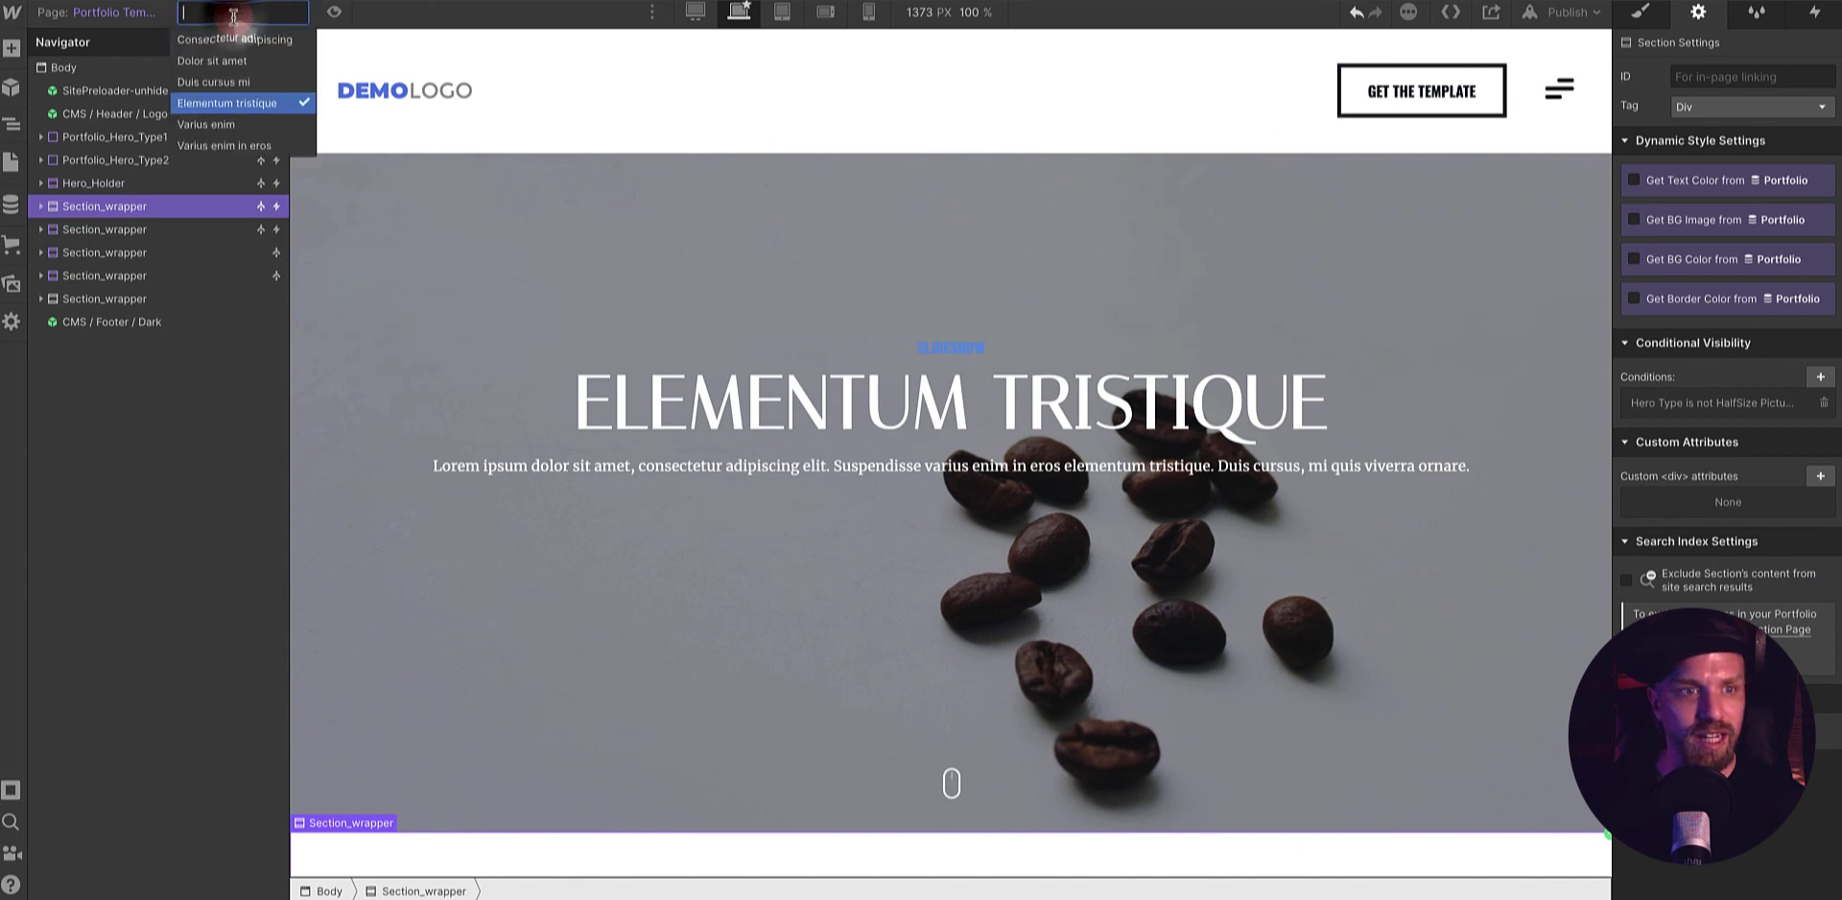
left_click(222, 72)
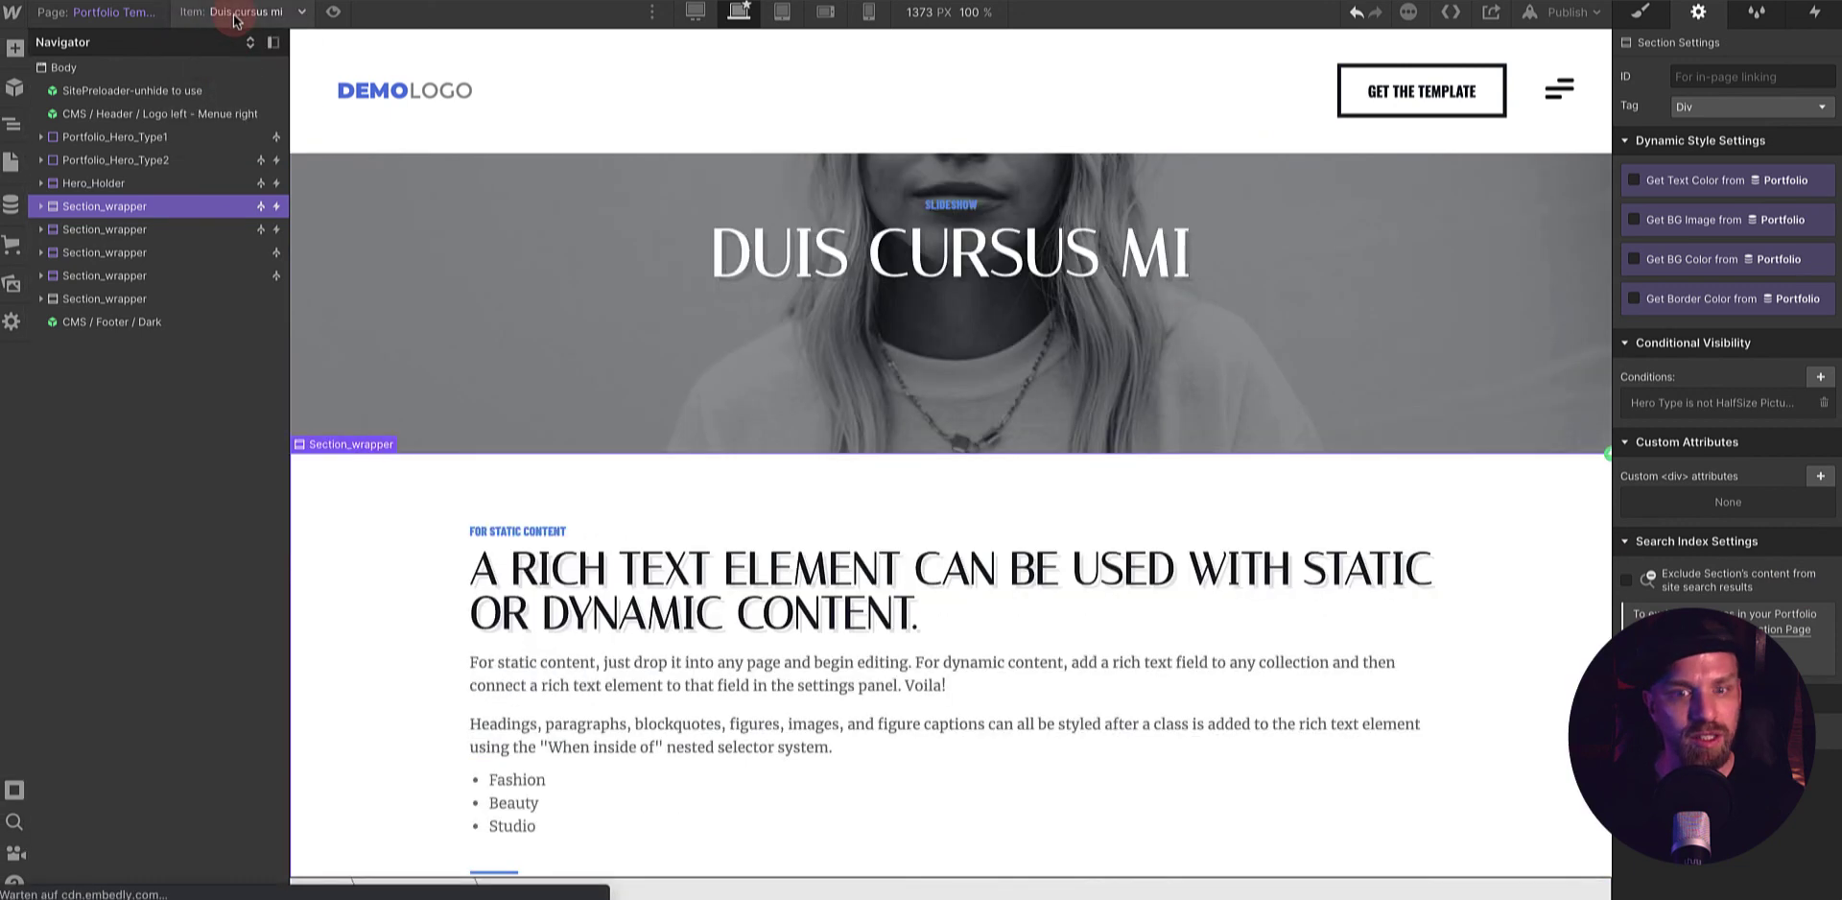
left_click(1697, 403)
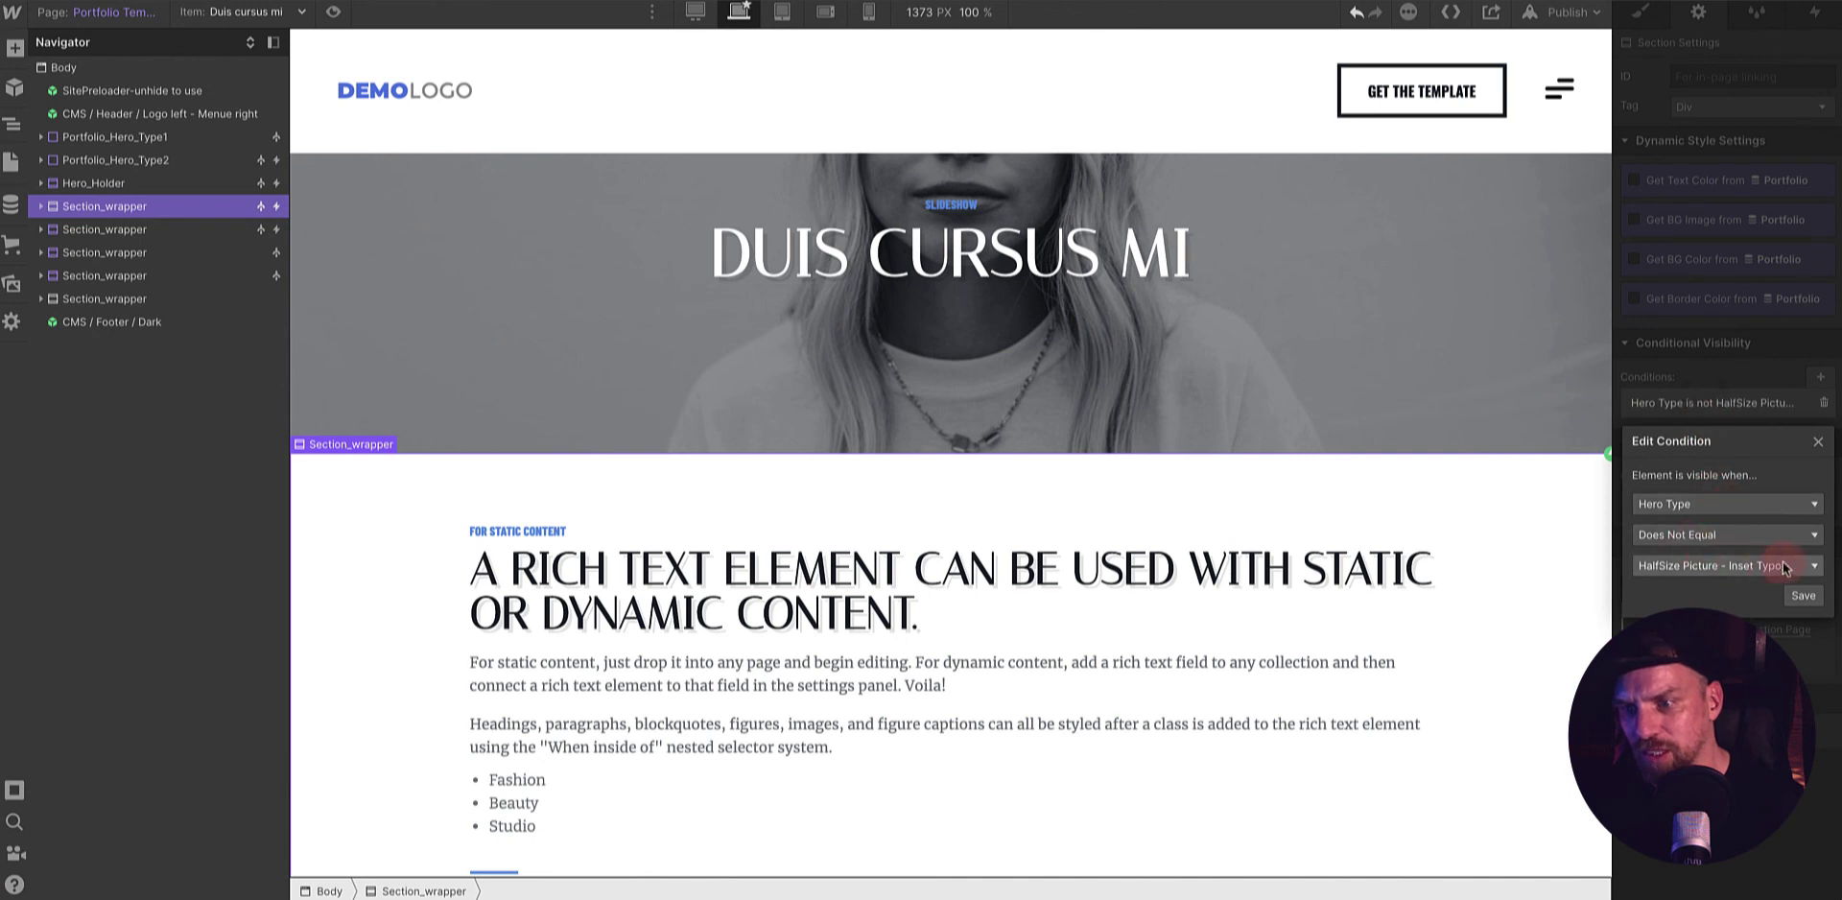
left_click(1802, 596)
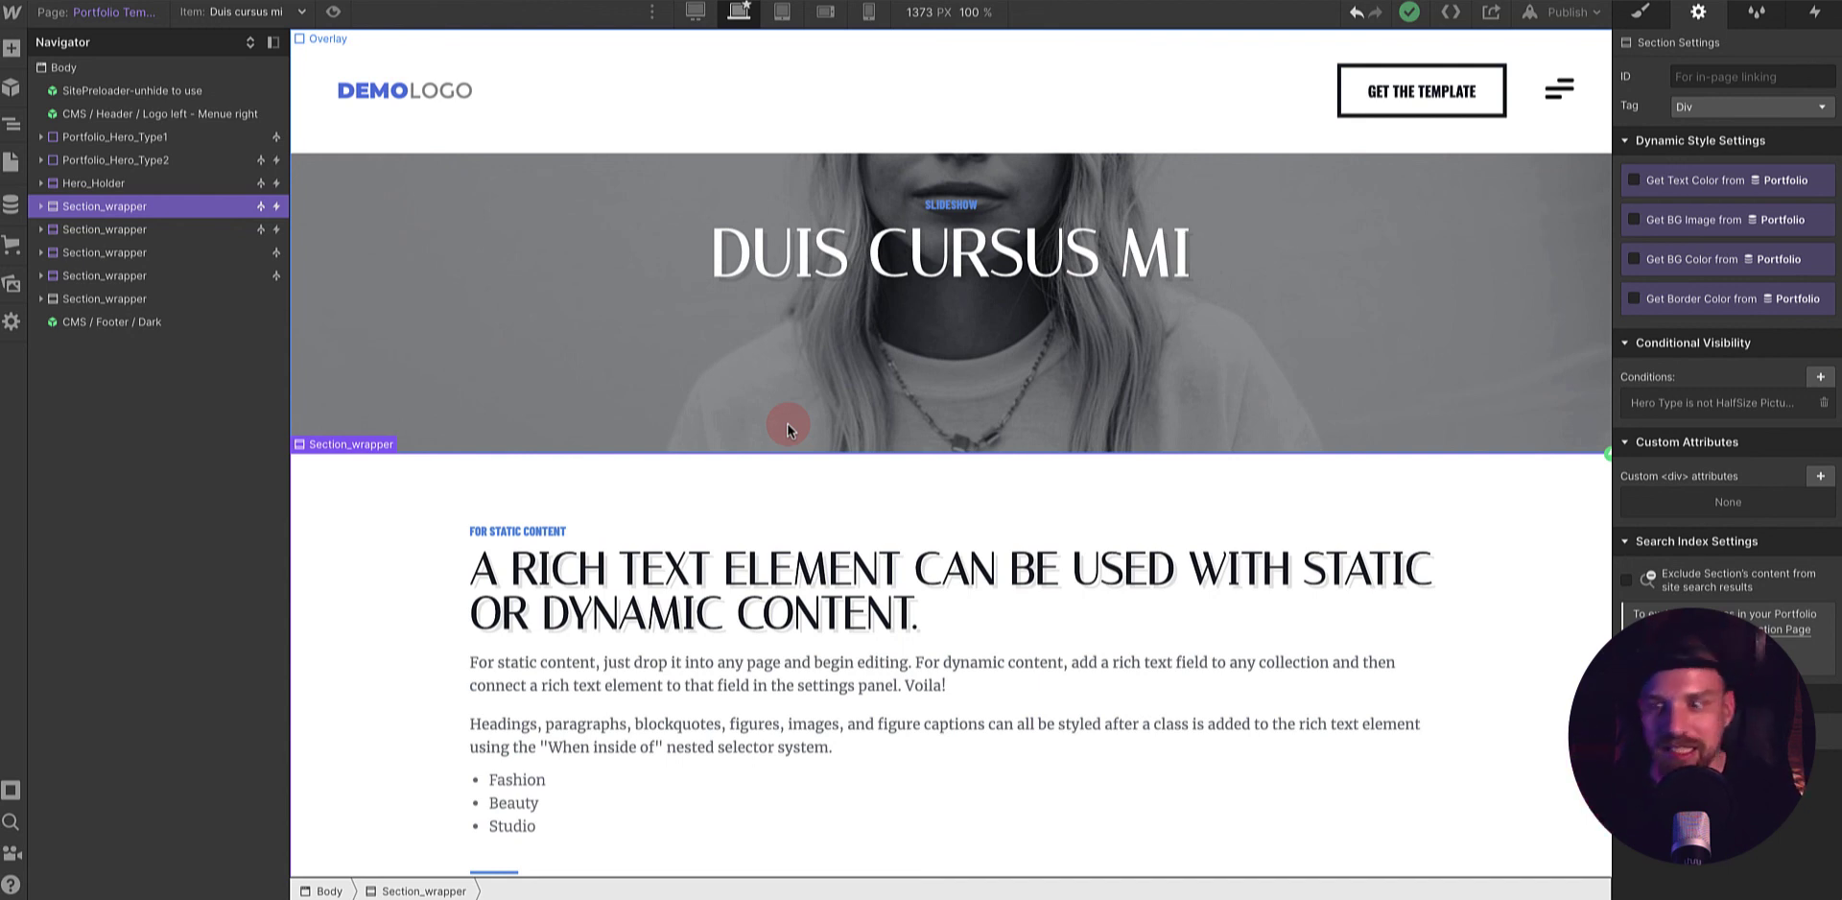
scroll(787, 429, "down", 3)
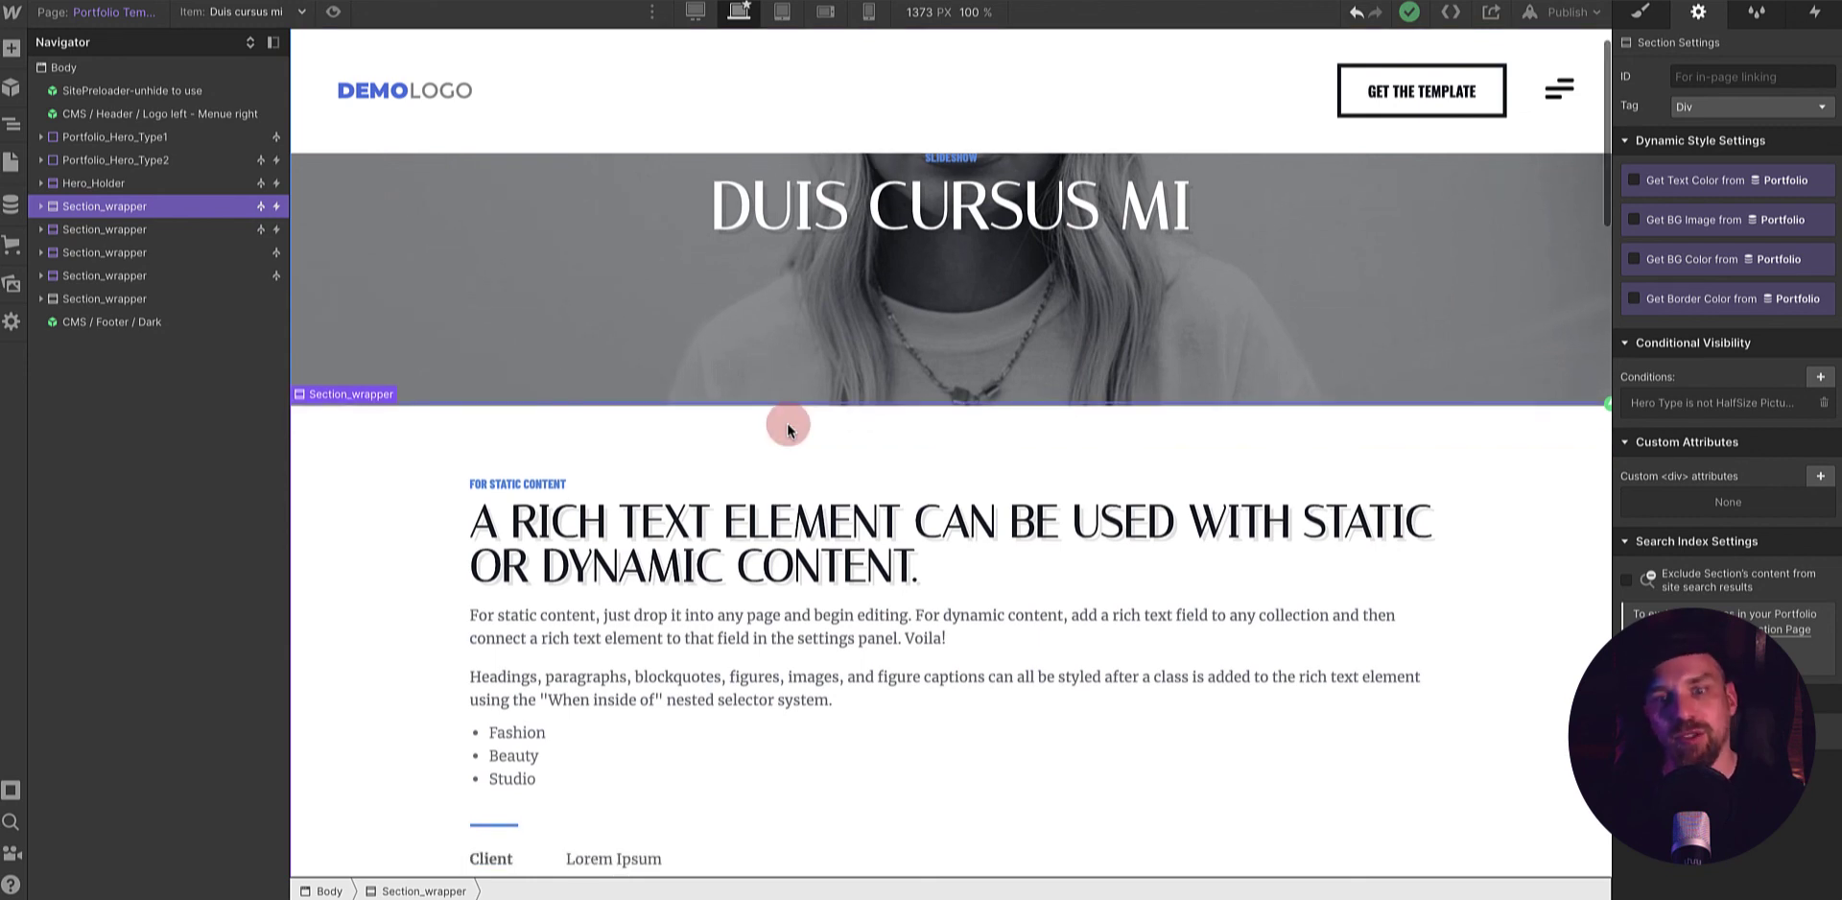
scroll(787, 429, "down", 1)
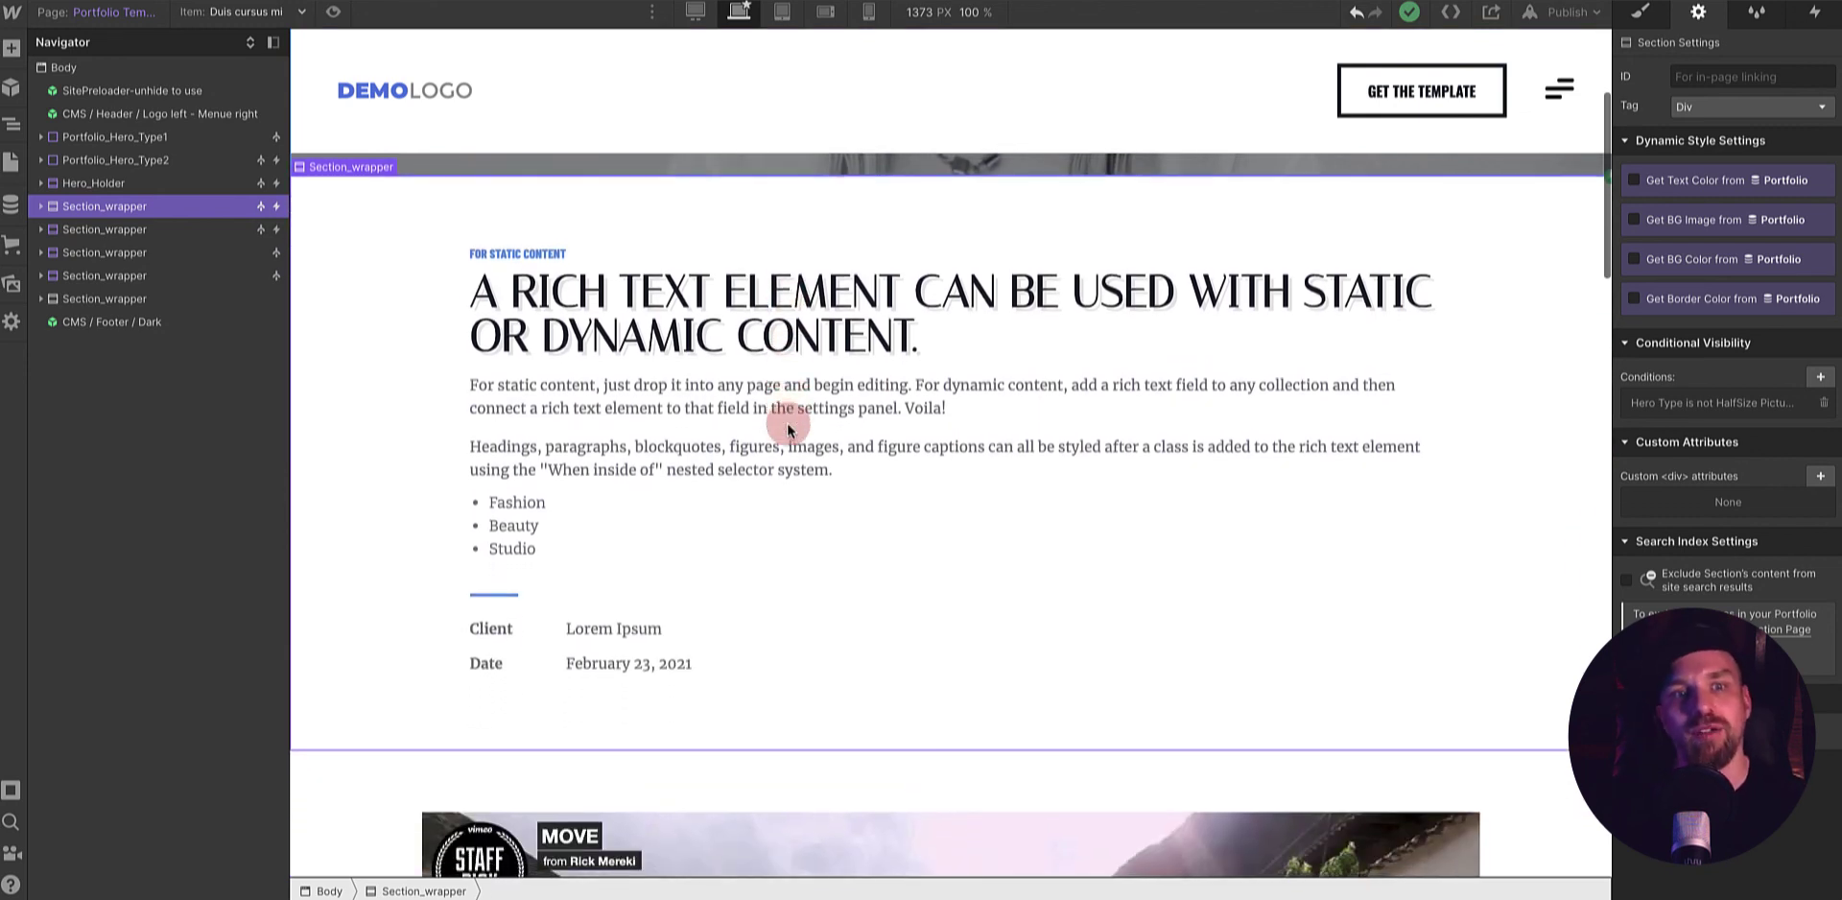
- Return to the Elementum tristique item and check the visibility conditions of Hero_Holder, both Portfolio_Hero blocks and the SitePreloader symbol
left_click(248, 12)
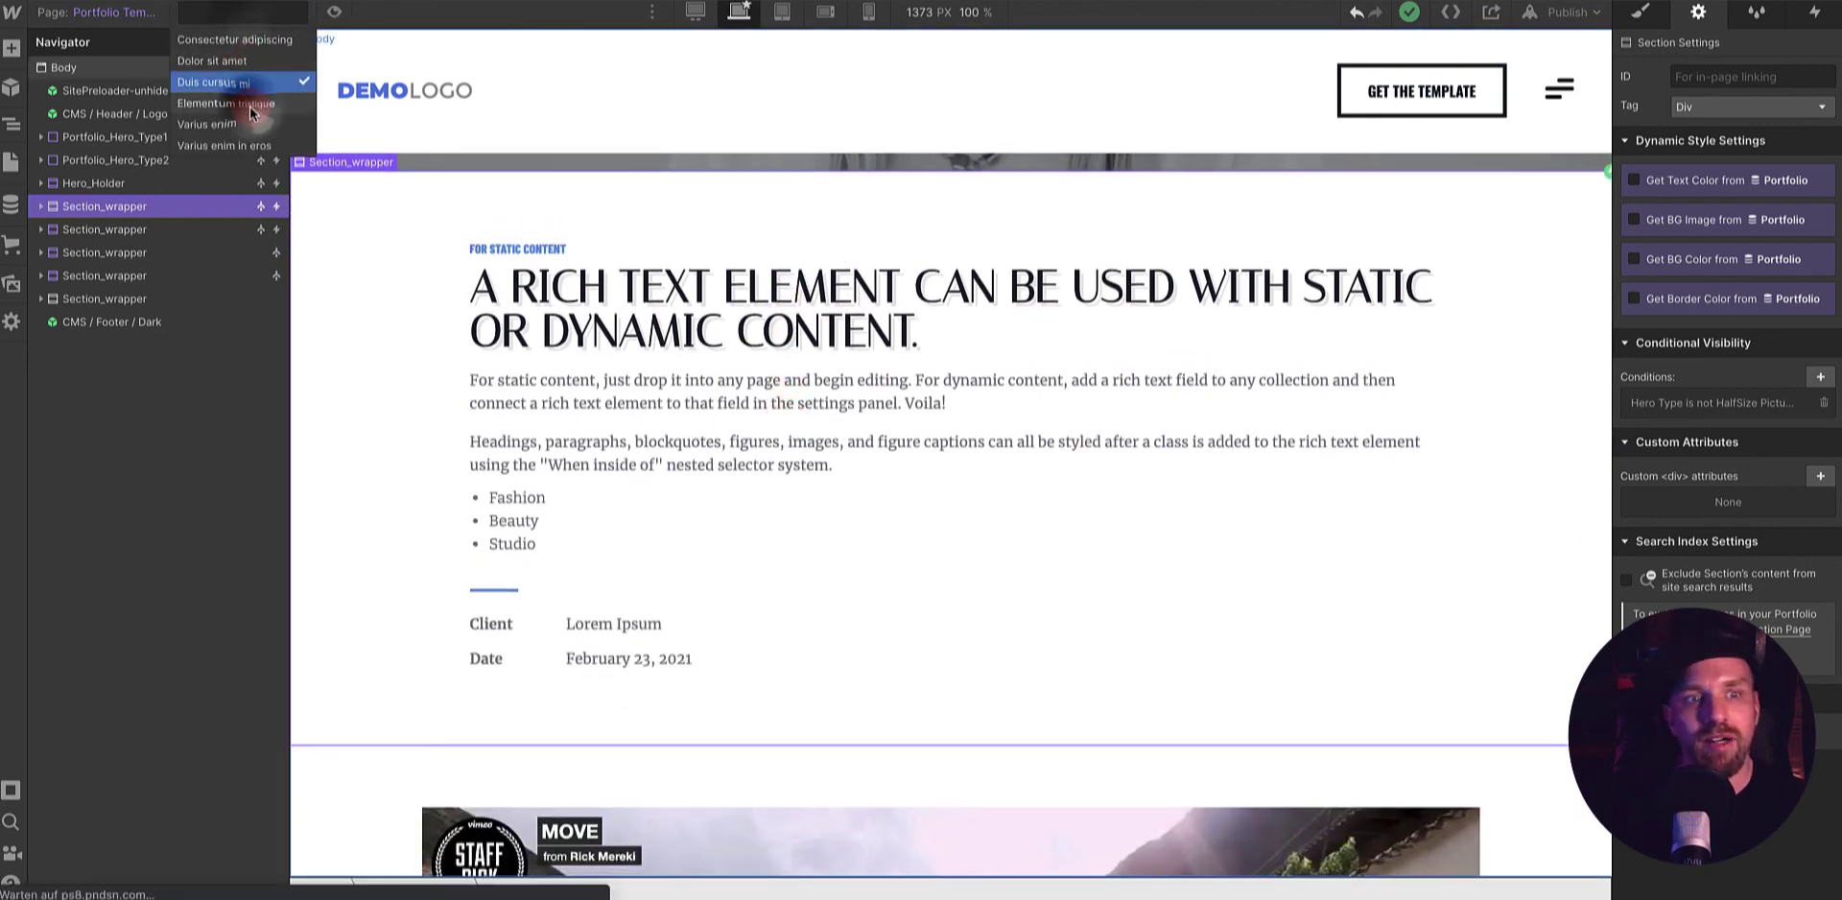
left_click(249, 105)
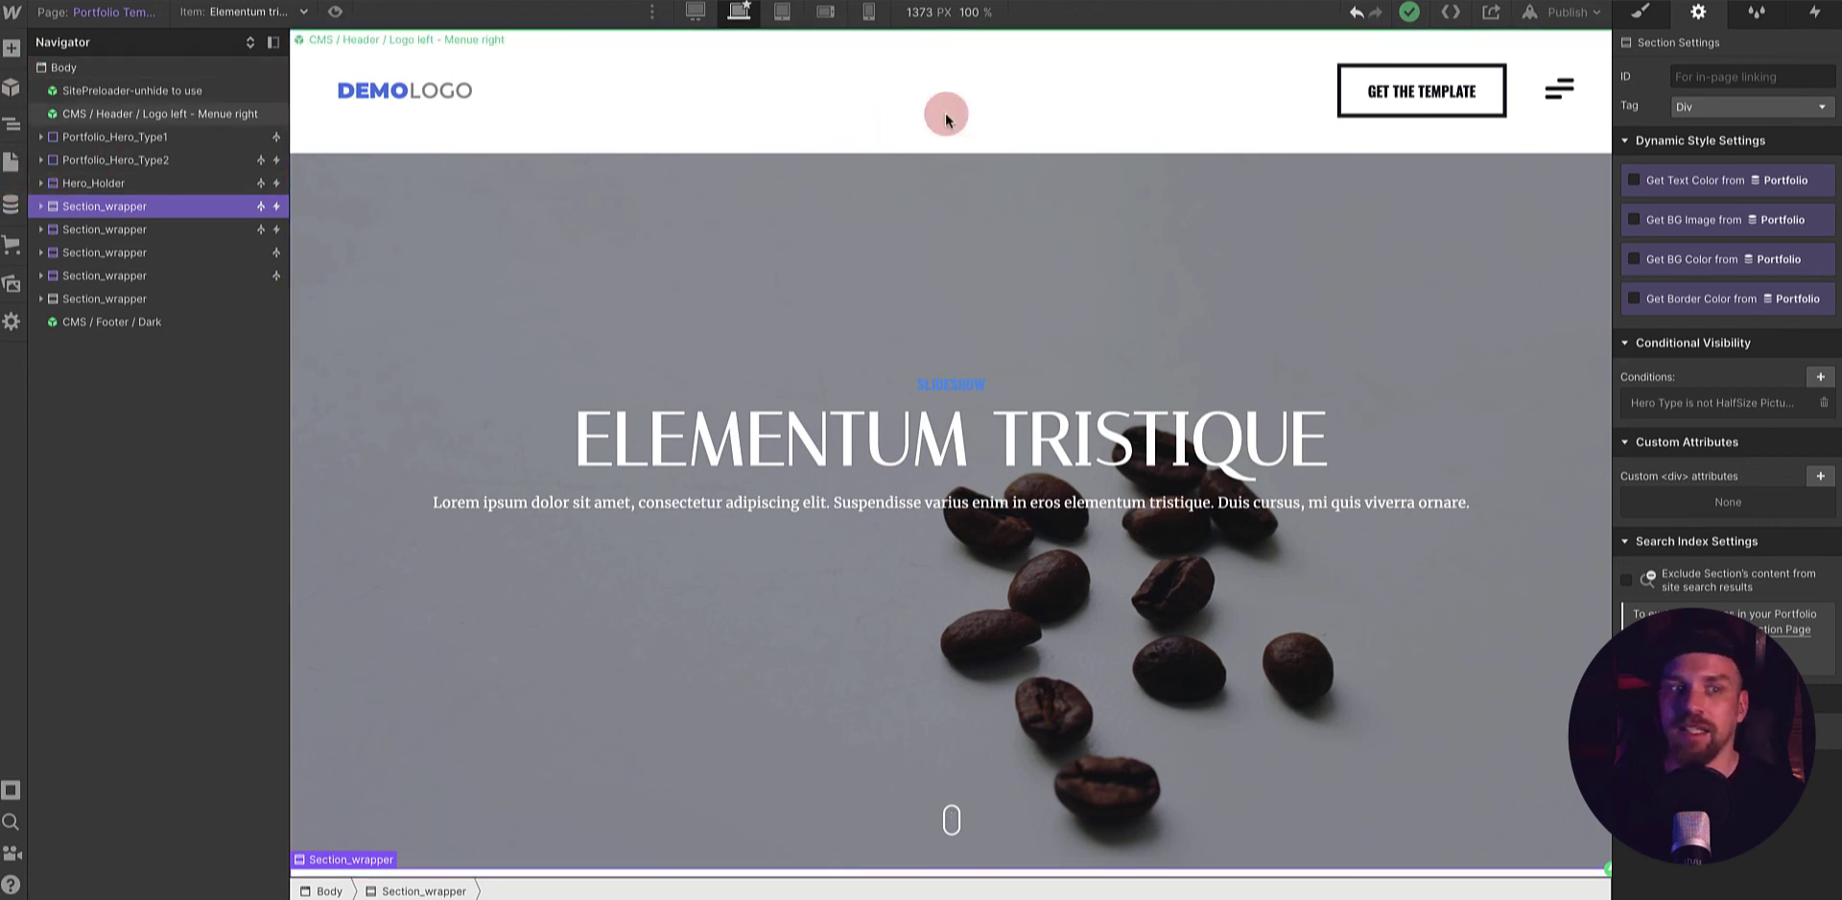
left_click(101, 182)
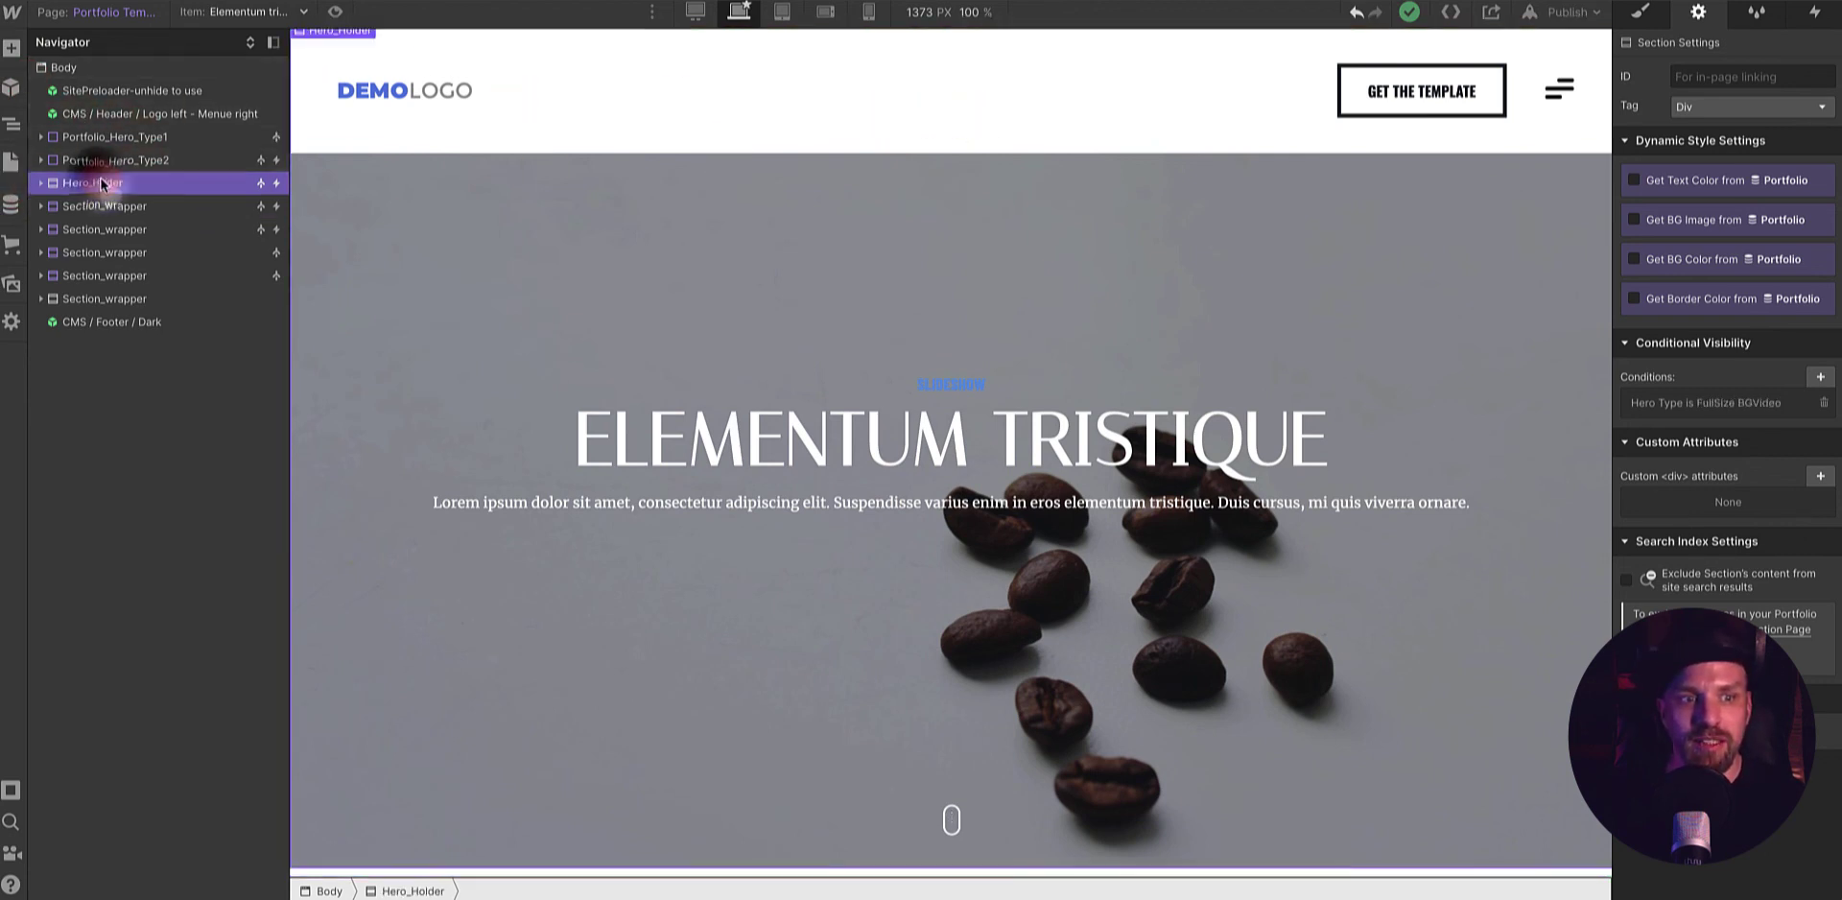
left_click(118, 161)
left_click(113, 135)
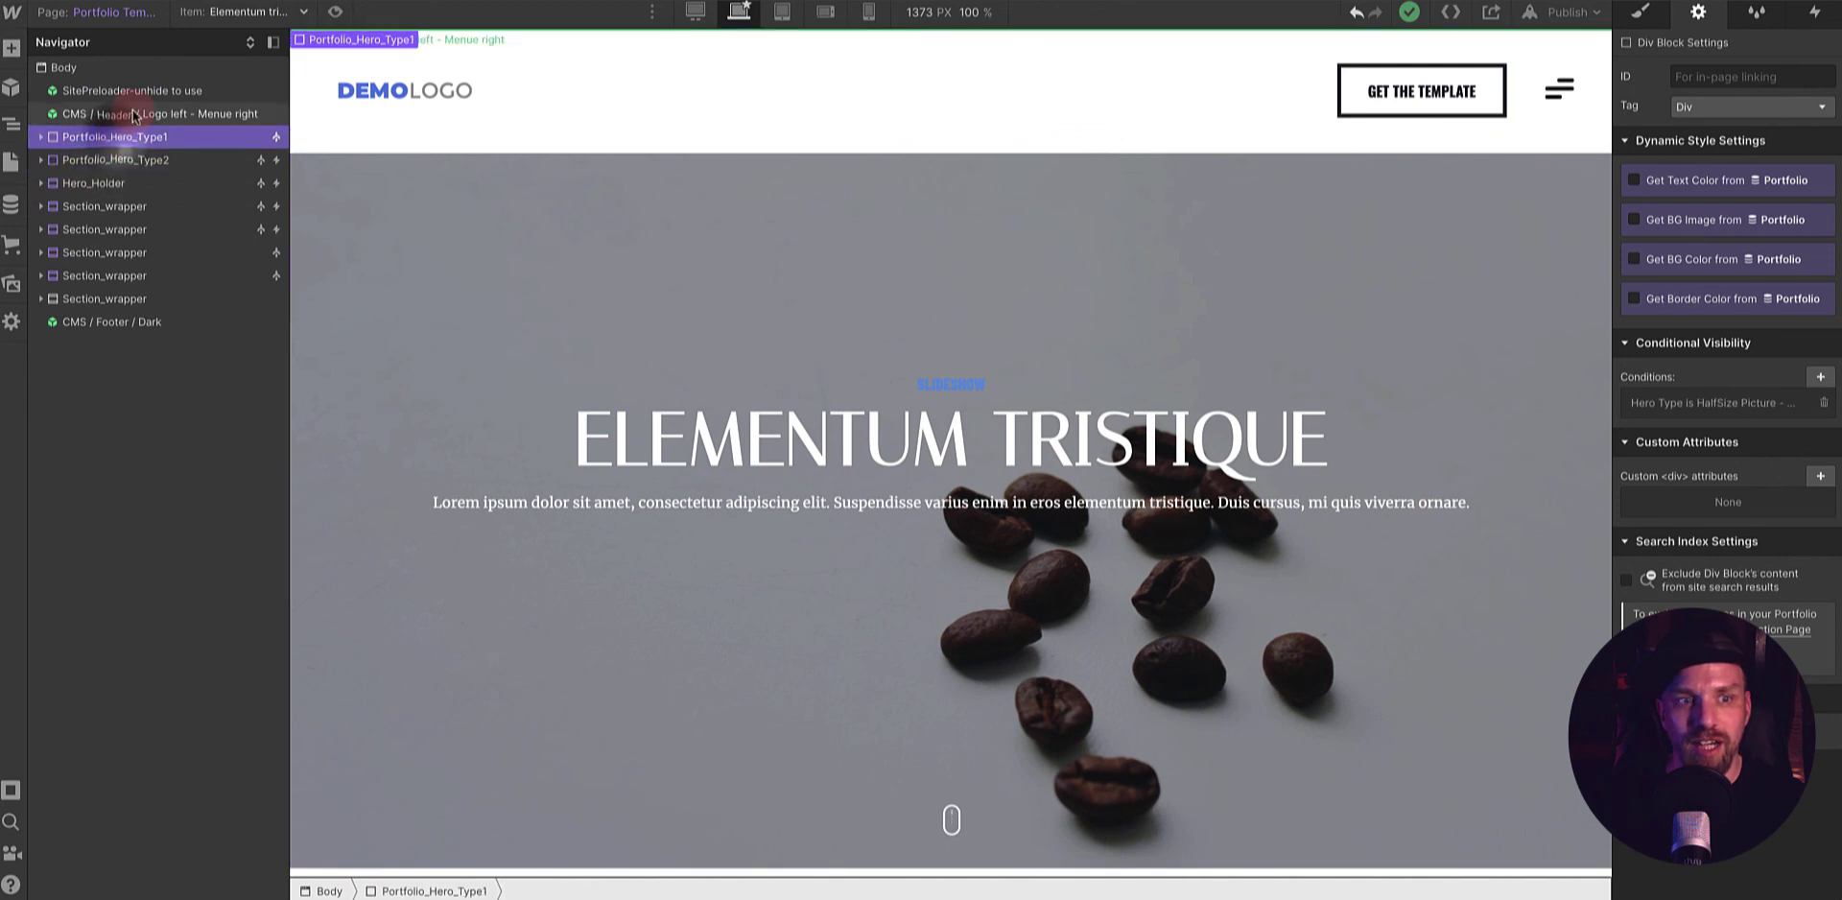
left_click(140, 90)
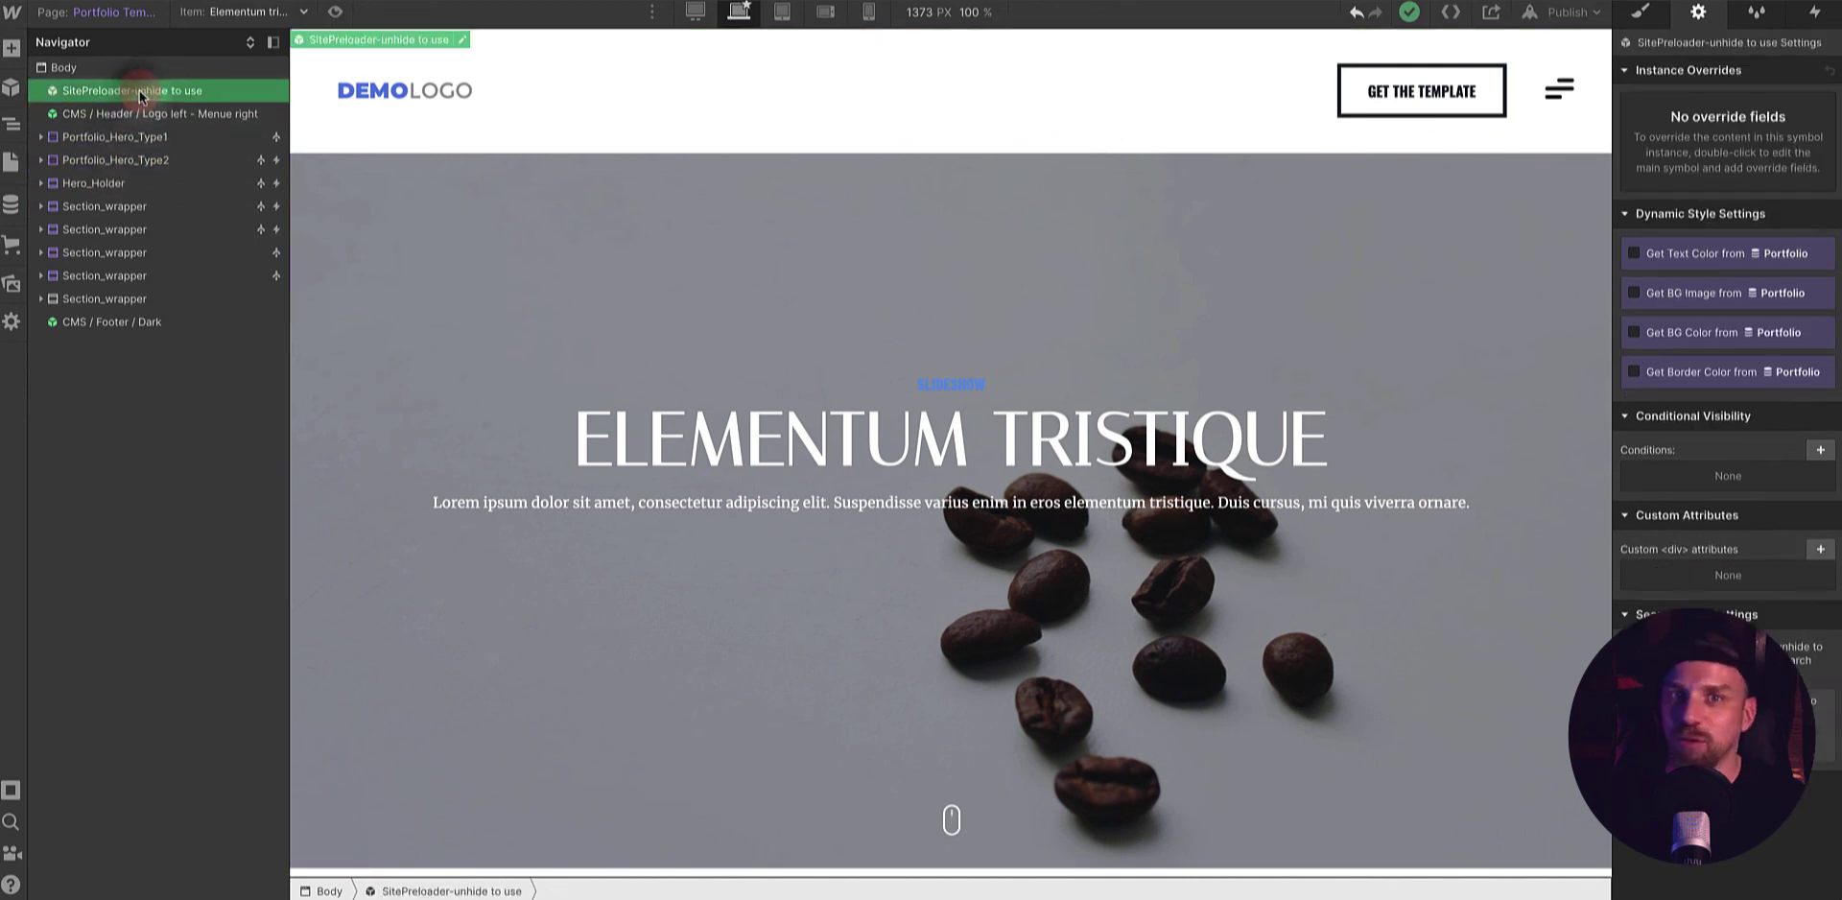